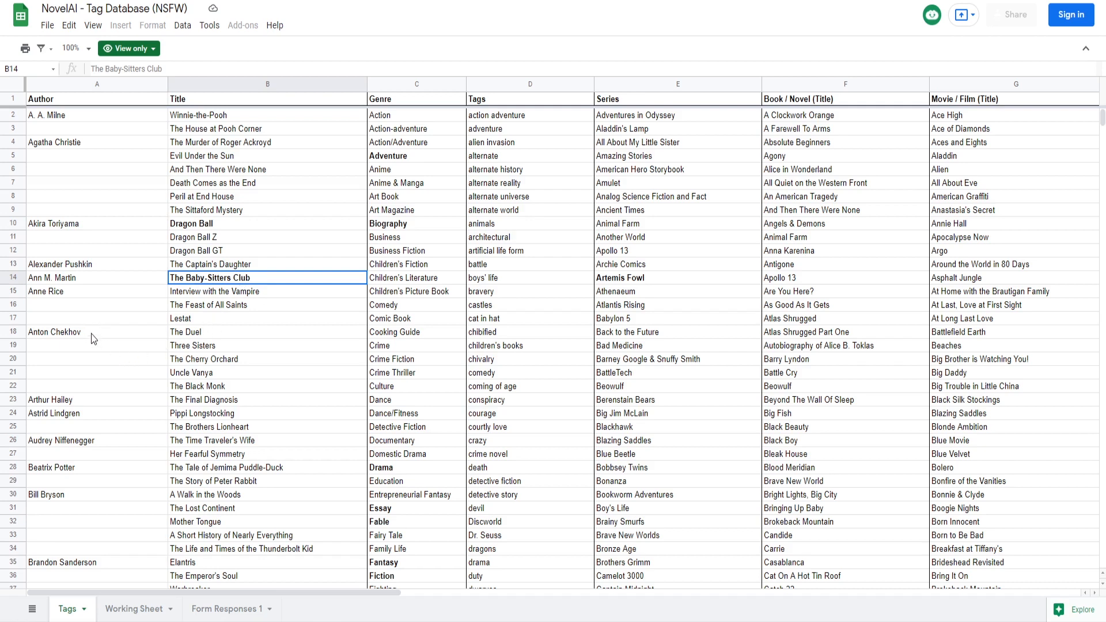
- Read through the author, title and genre columns of the Tags sheet from the first entries to the Humor genre in row 52
scroll(92, 334, "down", 2)
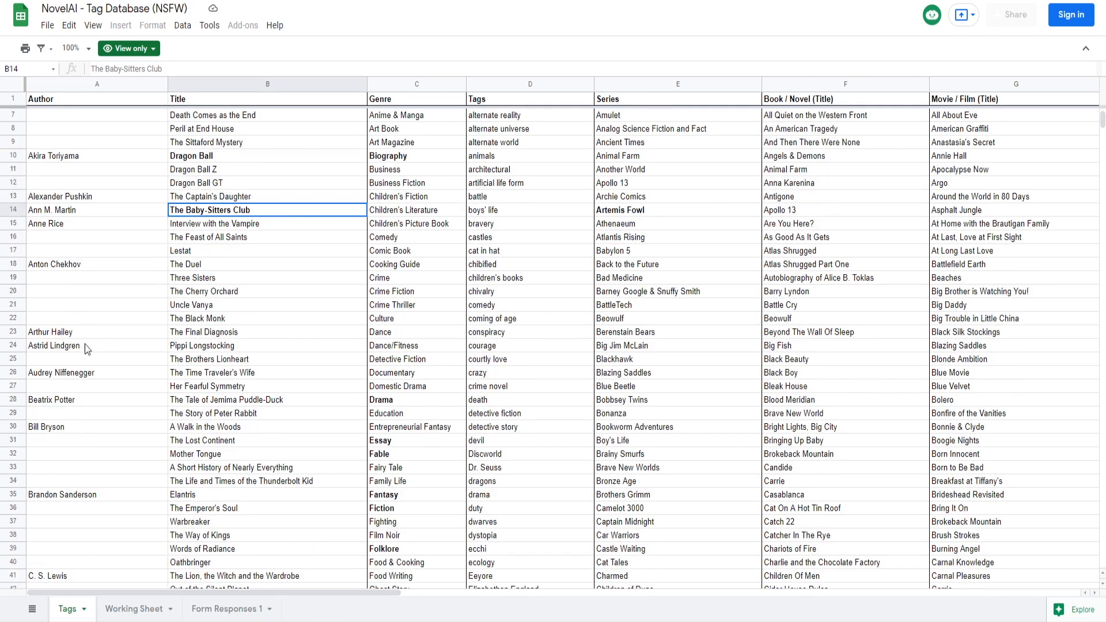
scroll(86, 352, "down", 1)
scroll(87, 311, "down", 1)
scroll(93, 343, "down", 3)
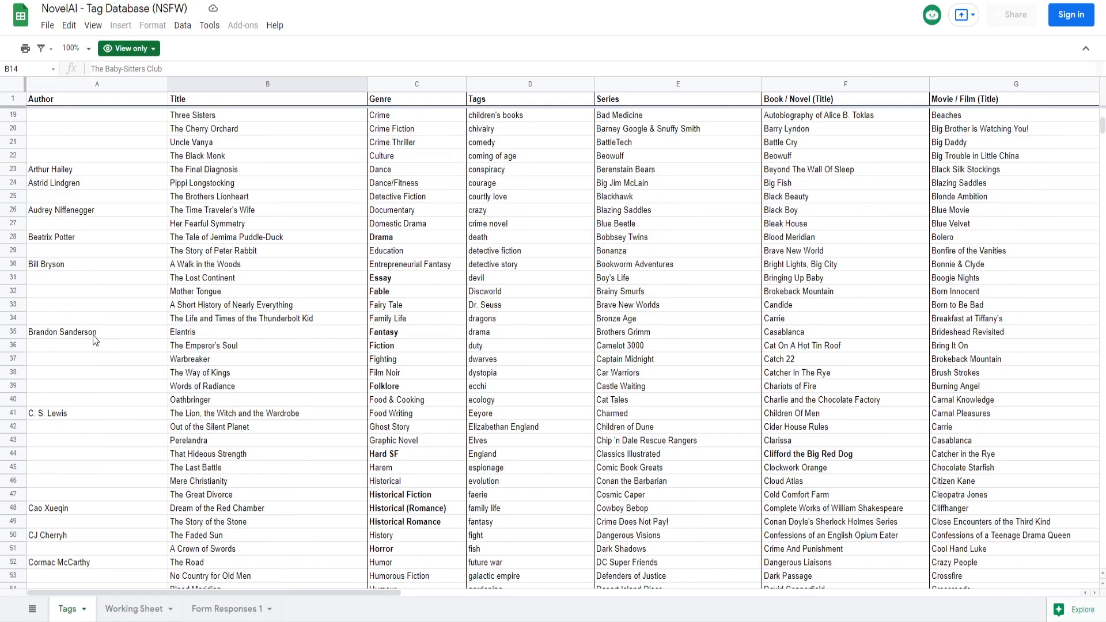
scroll(95, 340, "down", 2)
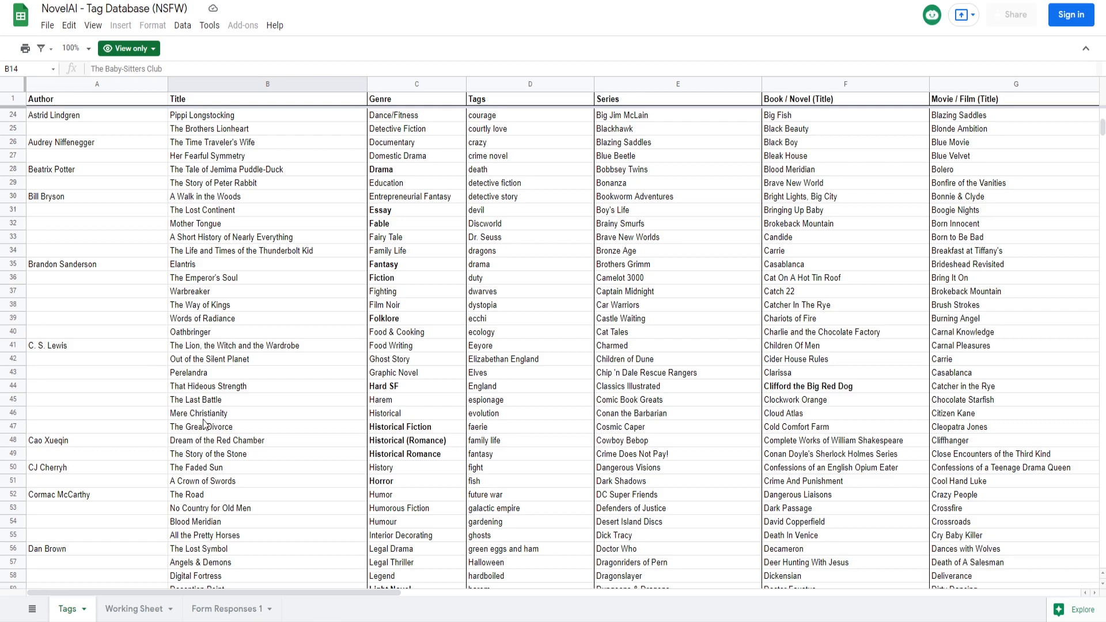
scroll(203, 423, "down", 2)
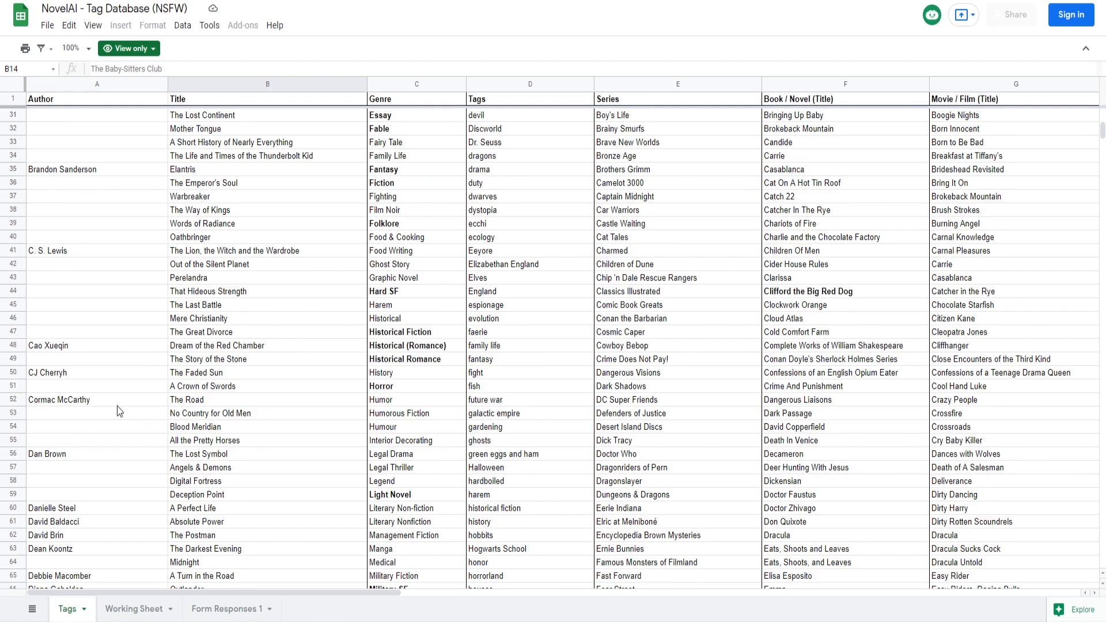
scroll(118, 409, "down", 2)
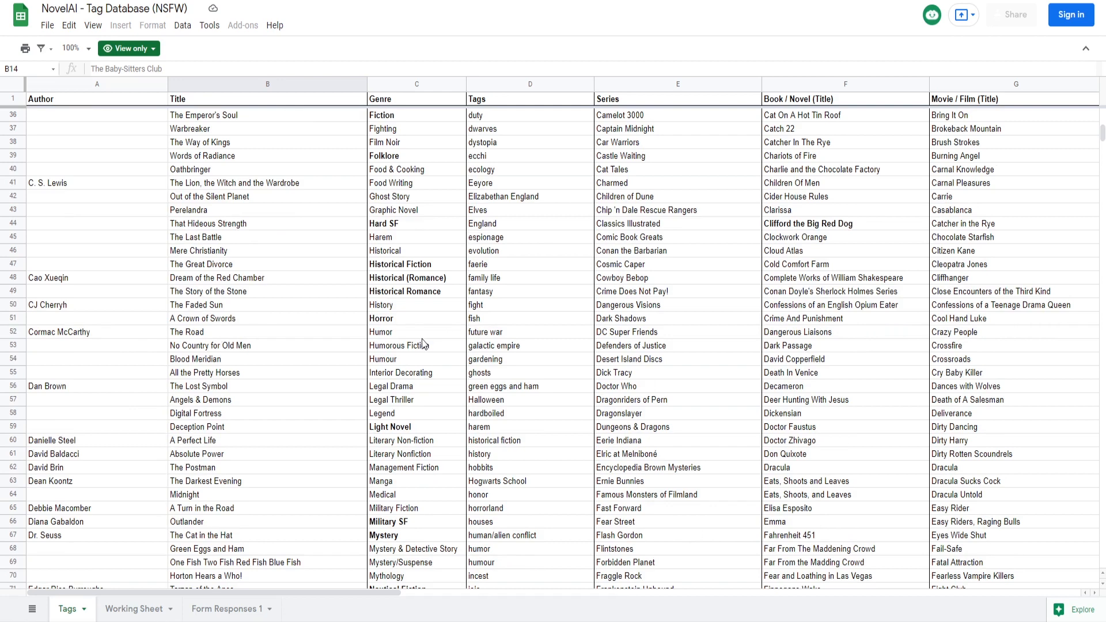
left_click(402, 334)
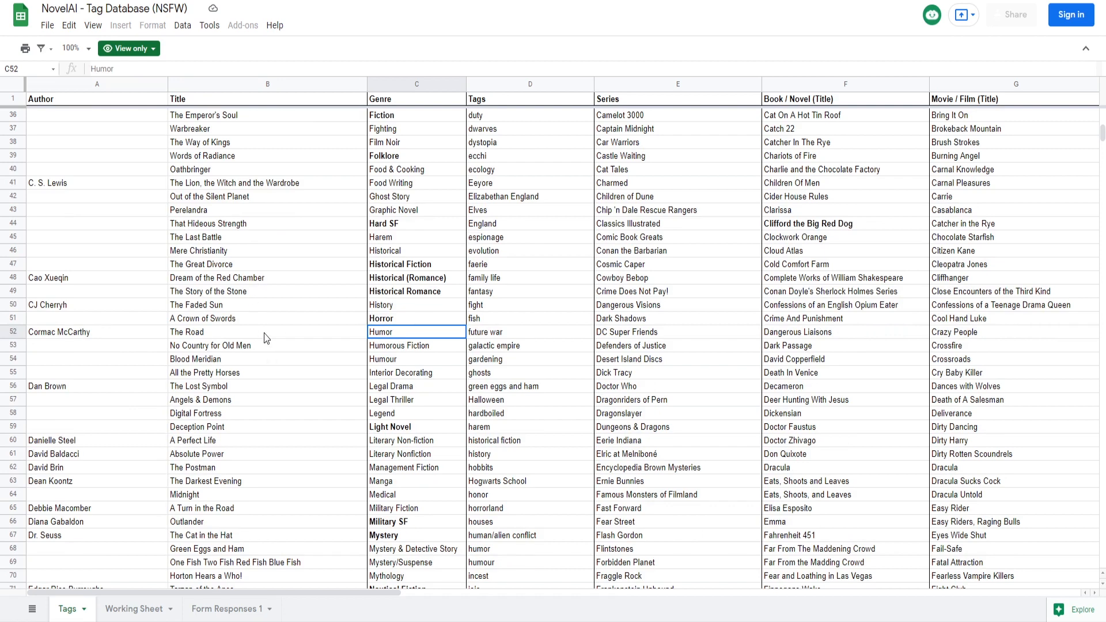
- Review the entries in rows 63 to 75, including The Darkest Evening, One Piece, Tarzan of the Apes and the Dr. Seuss titles
scroll(242, 329, "down", 3)
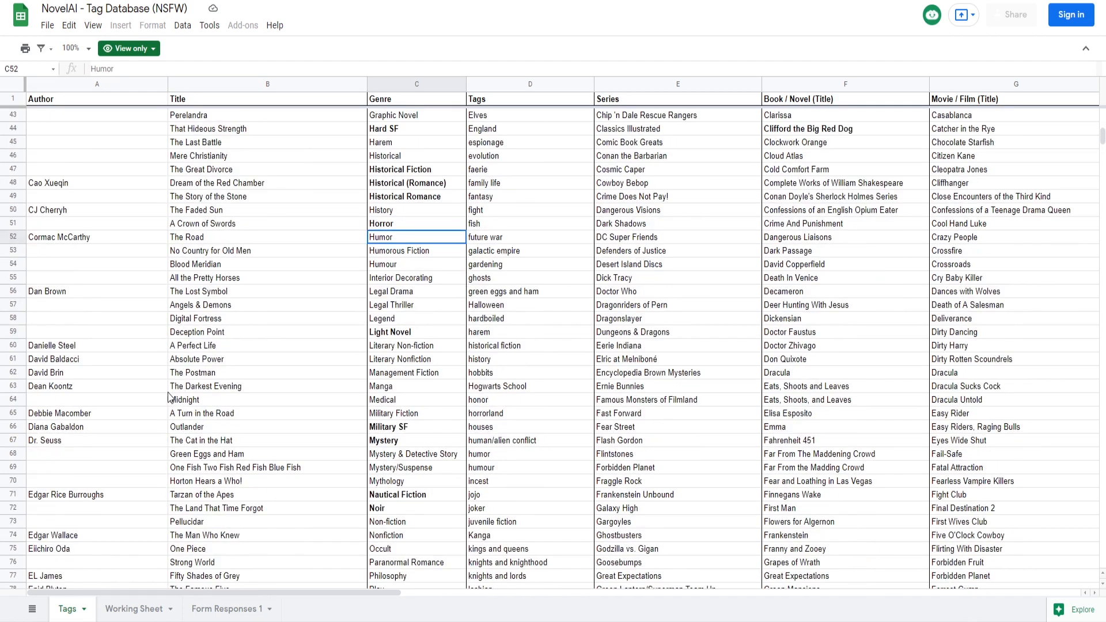
scroll(169, 397, "down", 2)
left_click(238, 323)
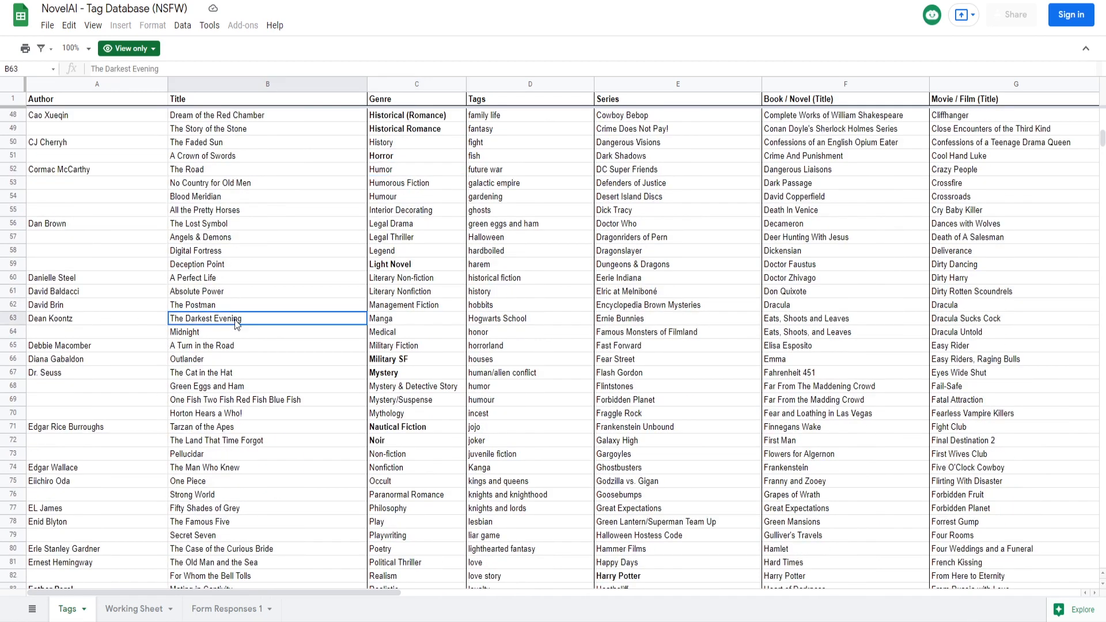
scroll(142, 439, "down", 3)
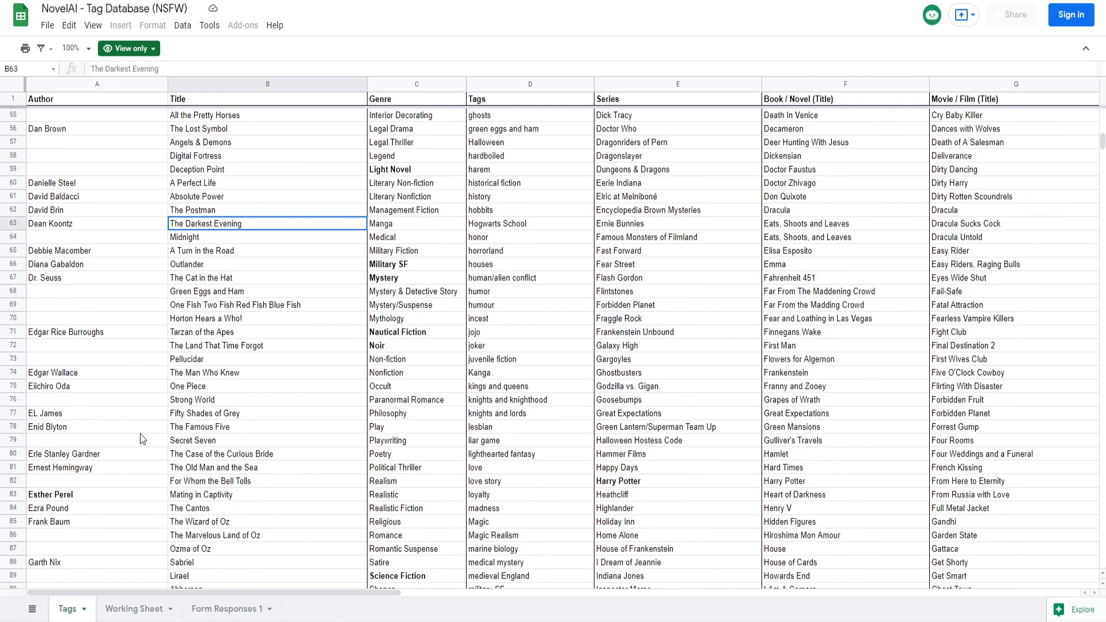
scroll(119, 397, "down", 1)
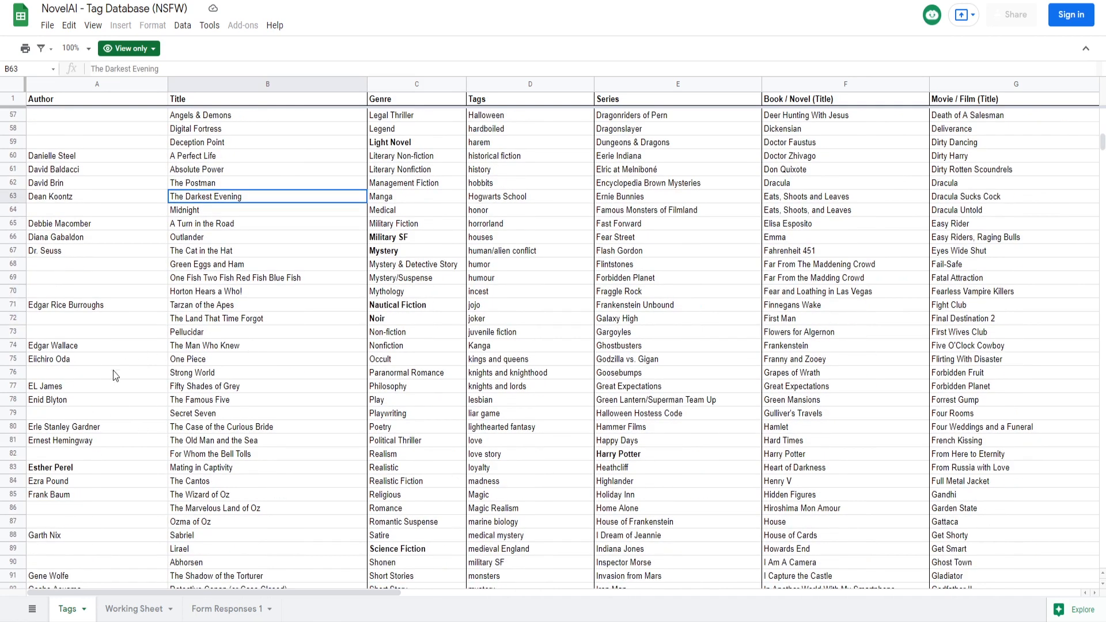
left_click(186, 362)
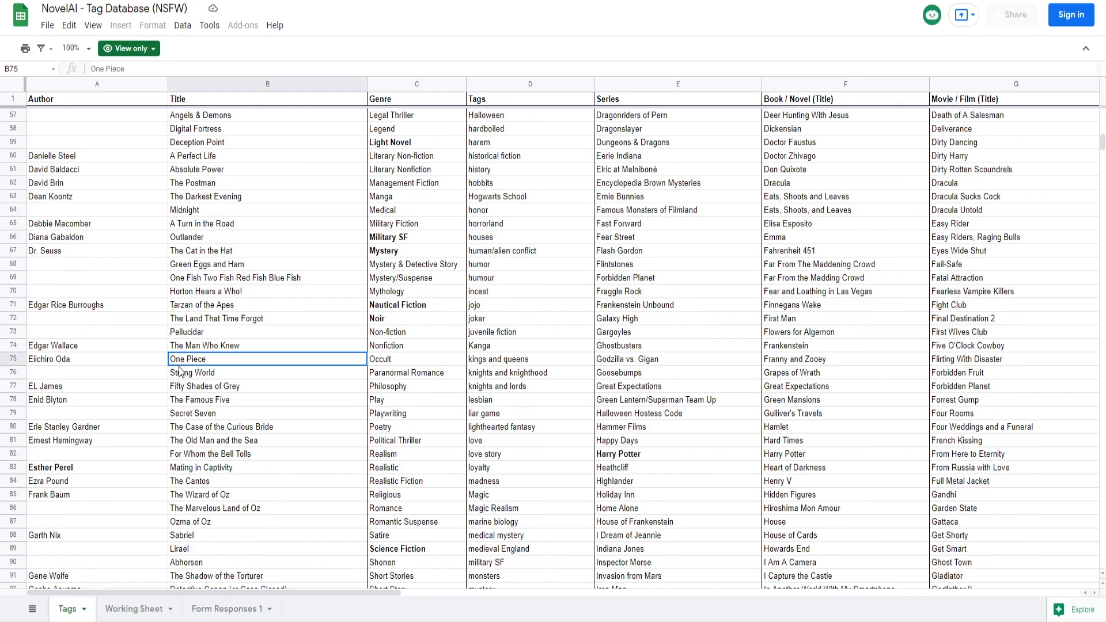
left_click(189, 308)
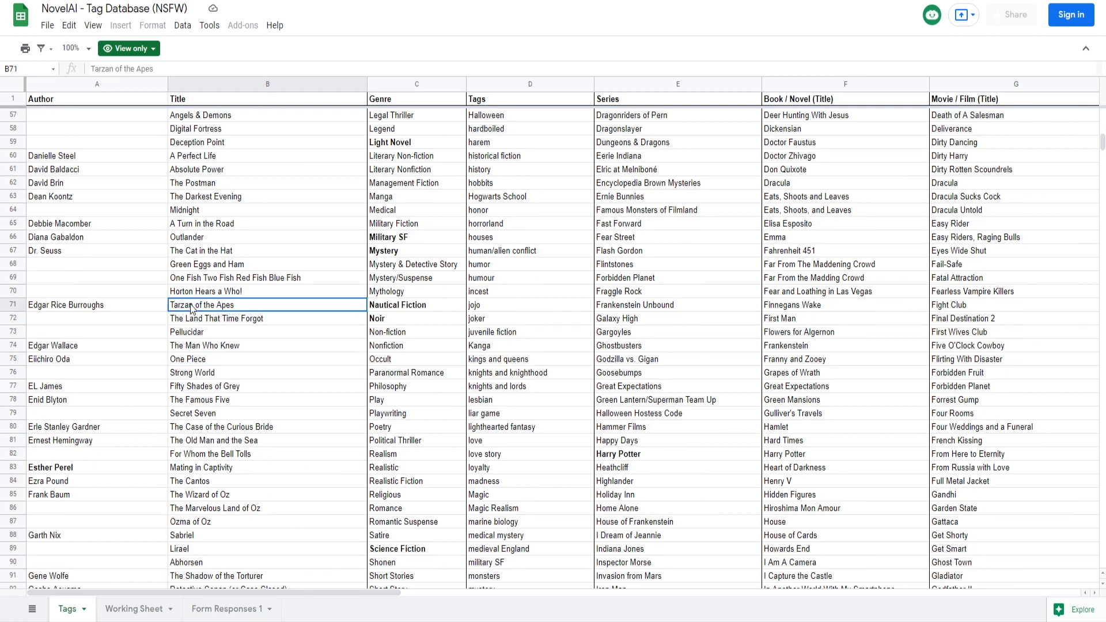
left_click(202, 254)
left_click(82, 255)
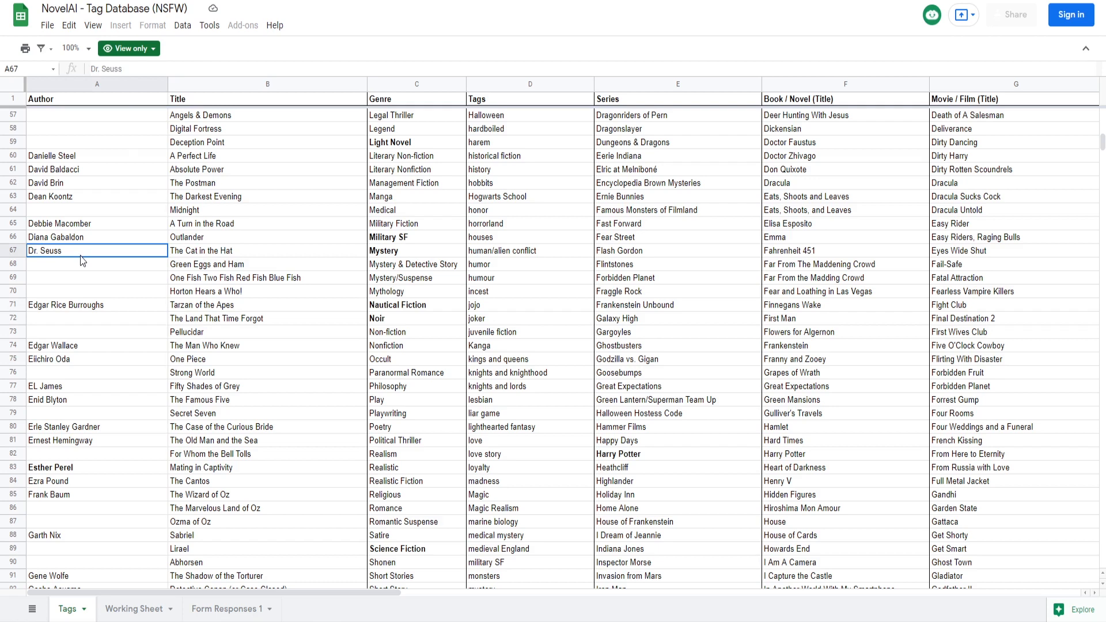
- Check the Ernest Hemingway entry in the author column and Ezra Pound's title The Cantos in row 84
scroll(111, 363, "down", 2)
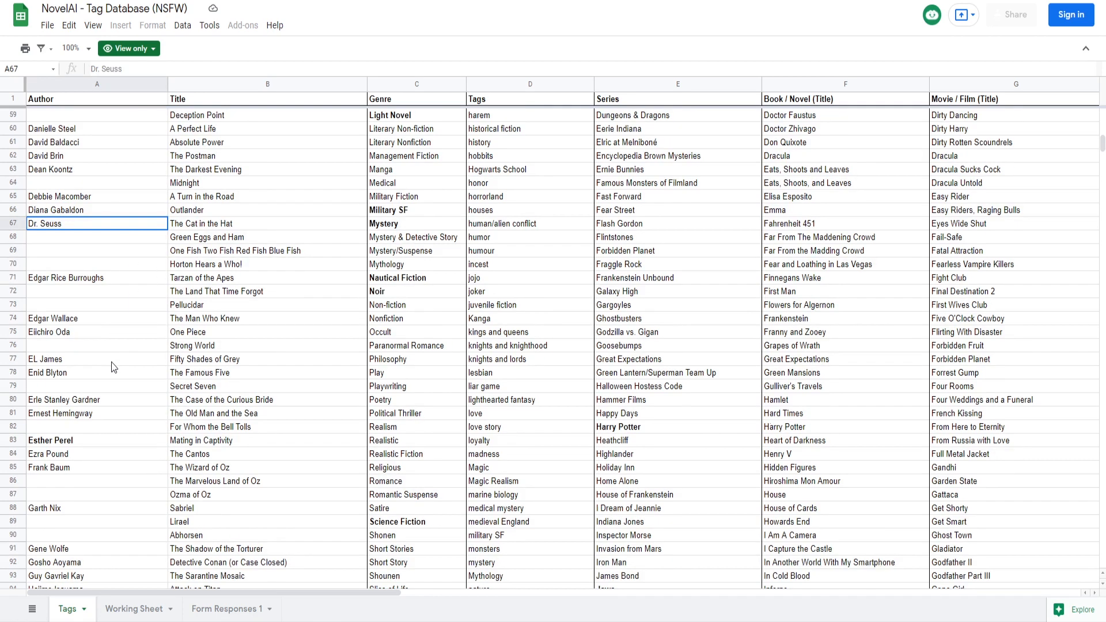
left_click(84, 378)
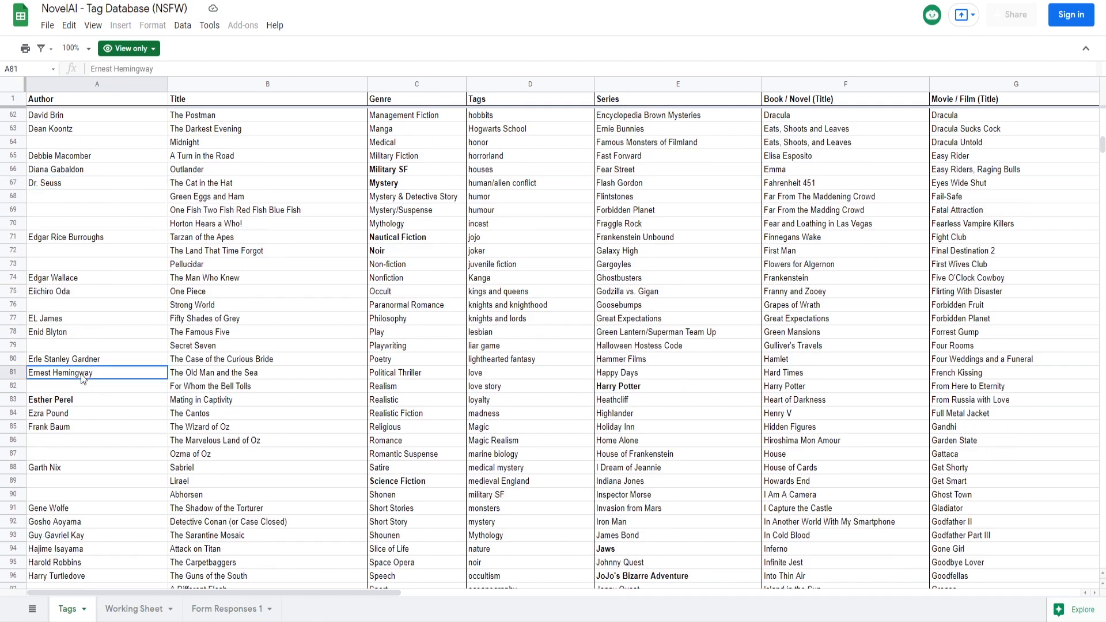
scroll(91, 385, "down", 3)
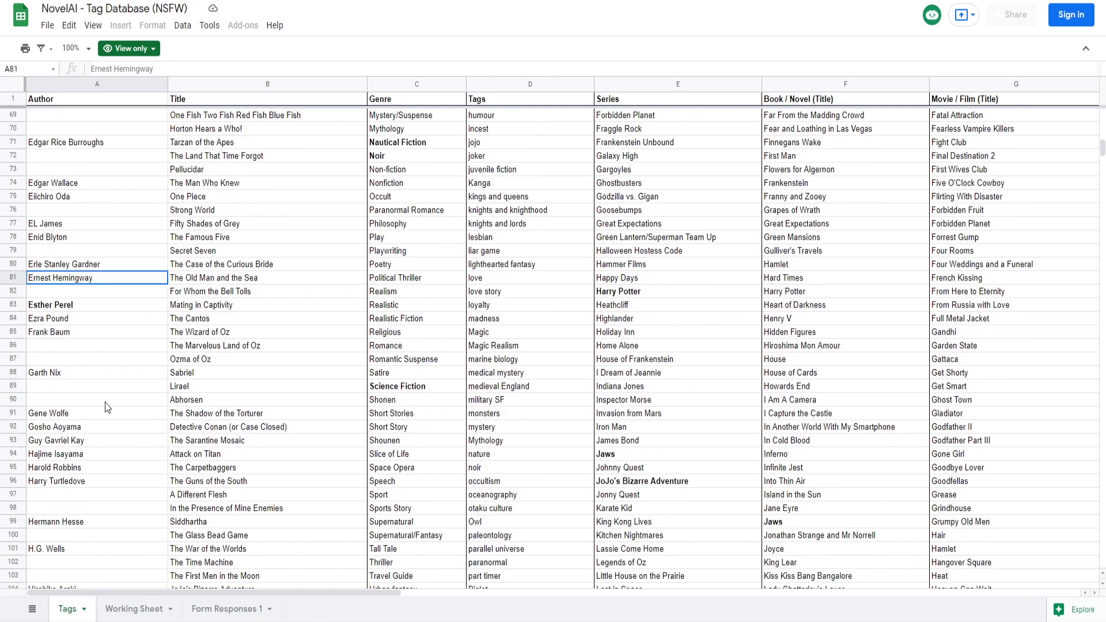
left_click(105, 318)
left_click(208, 318)
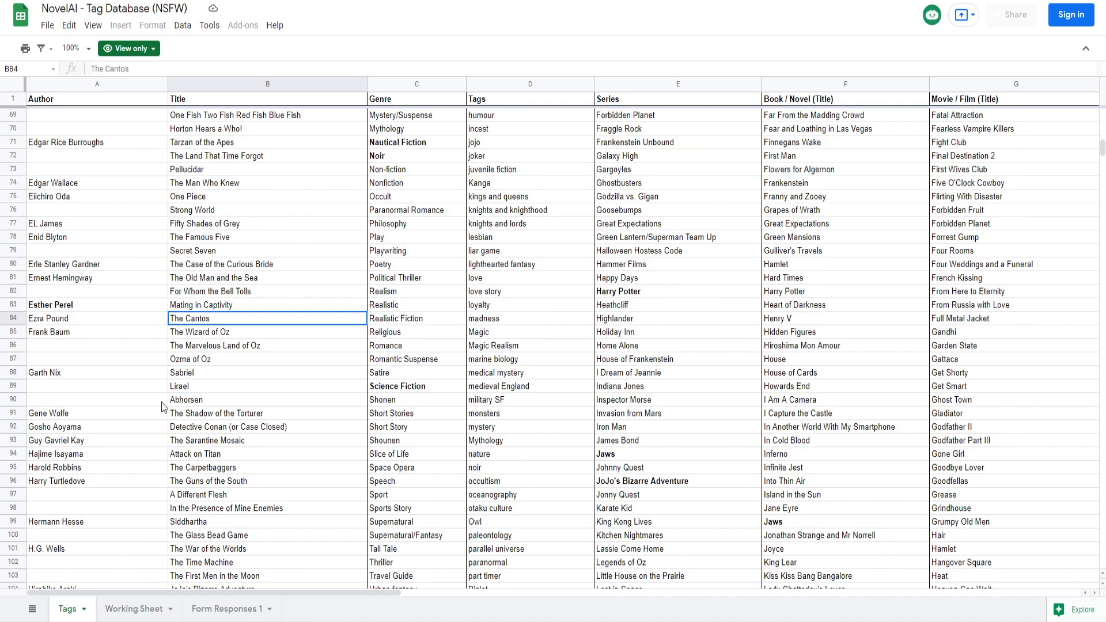
- Examine the Garth Nix entry and its listed titles Sabriel, Lirael and Abhorsen in rows 88 to 90
scroll(163, 408, "down", 2)
left_click(132, 306)
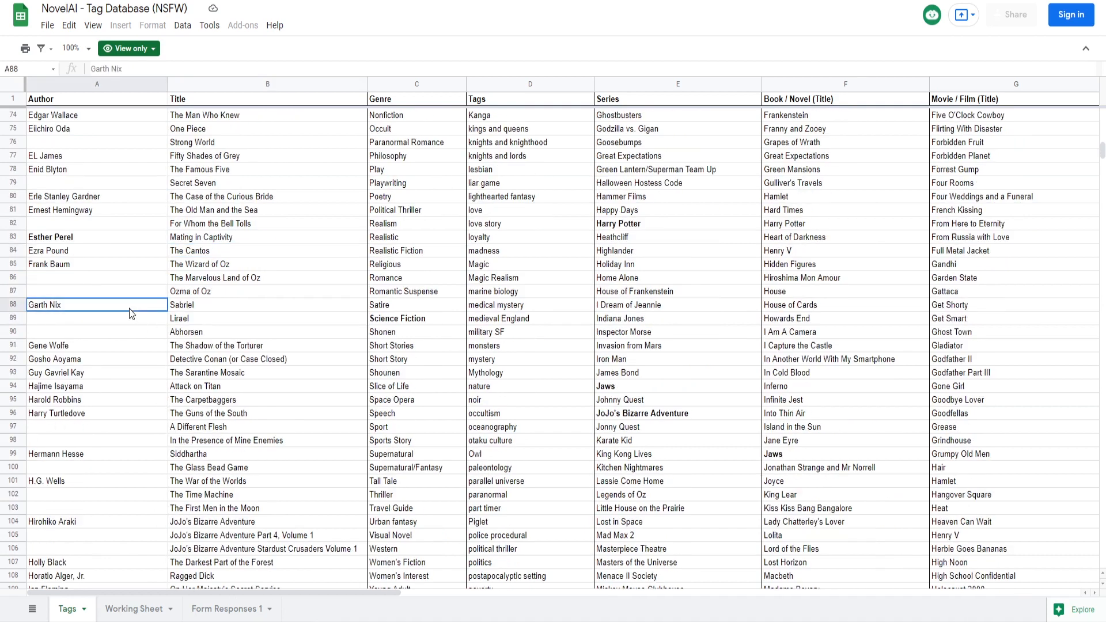
left_click(186, 321)
left_click(184, 309)
left_click(184, 331)
left_click(178, 306)
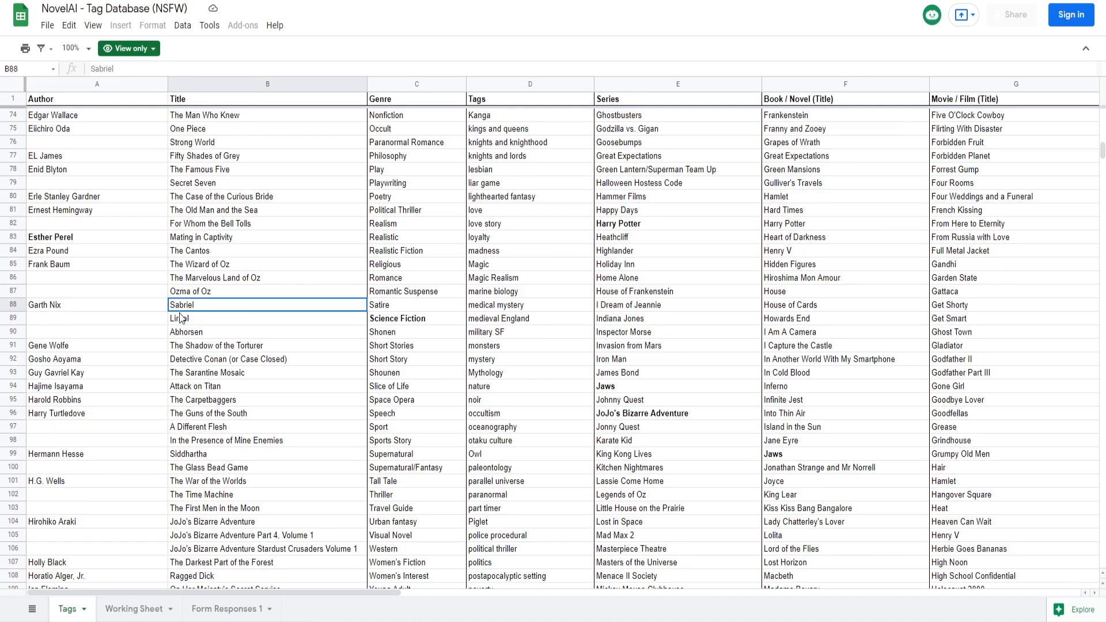
left_click(181, 318)
left_click(191, 336)
- Review the entries from Gene Wolfe to H.G. Wells, including Attack on Titan and Hermann Hesse's titles Siddhartha and The Glass Bead Game
scroll(84, 365, "down", 2)
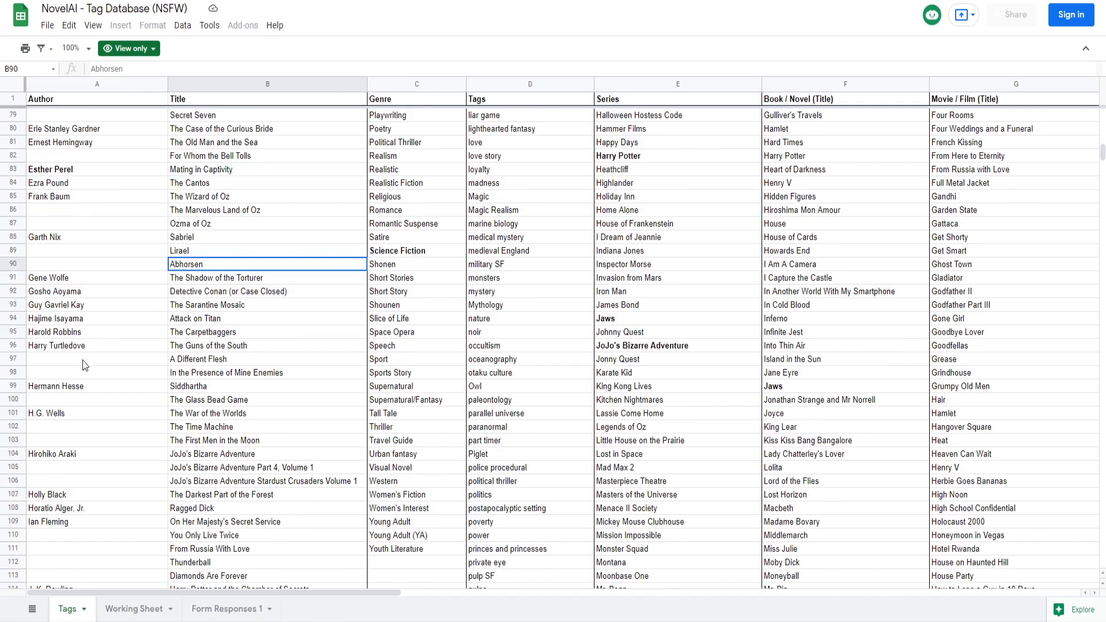
left_click(82, 281)
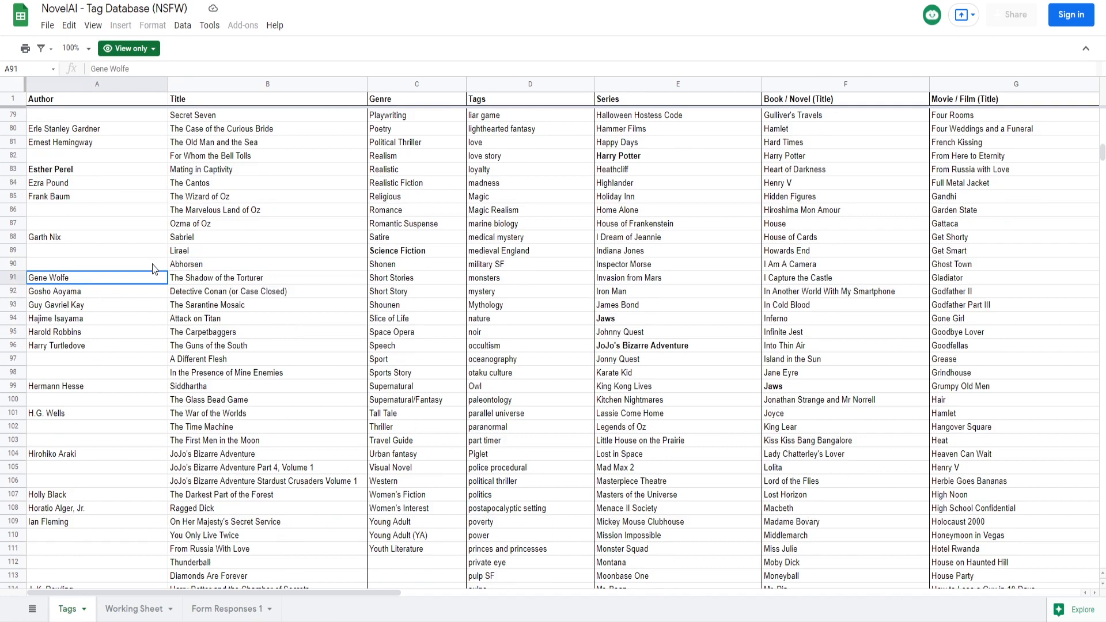
left_click(176, 322)
scroll(137, 381, "down", 2)
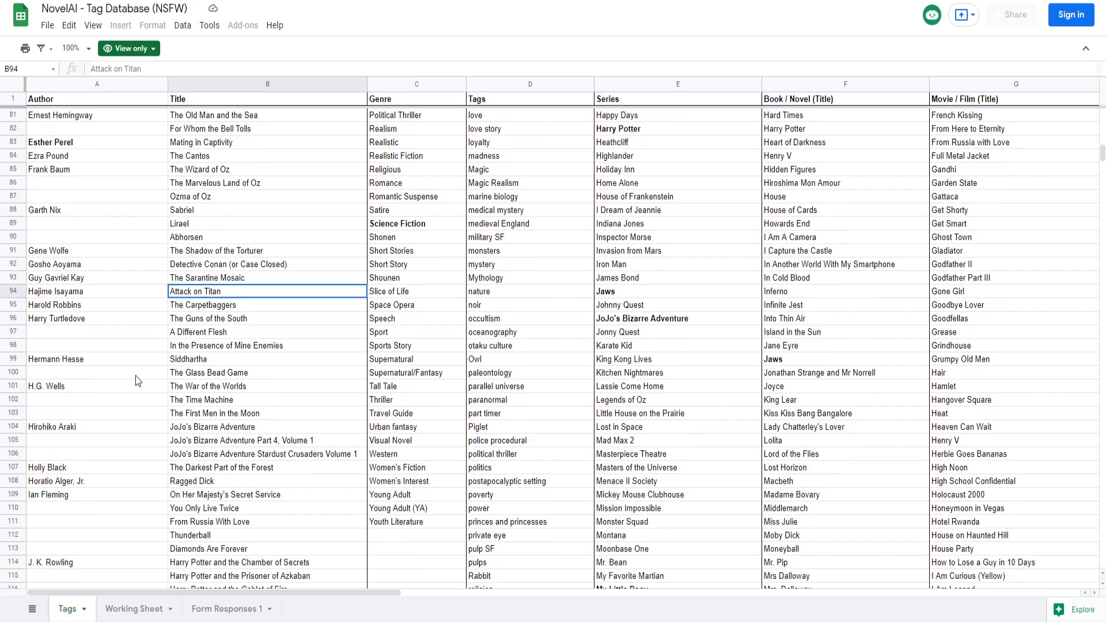
left_click(67, 346)
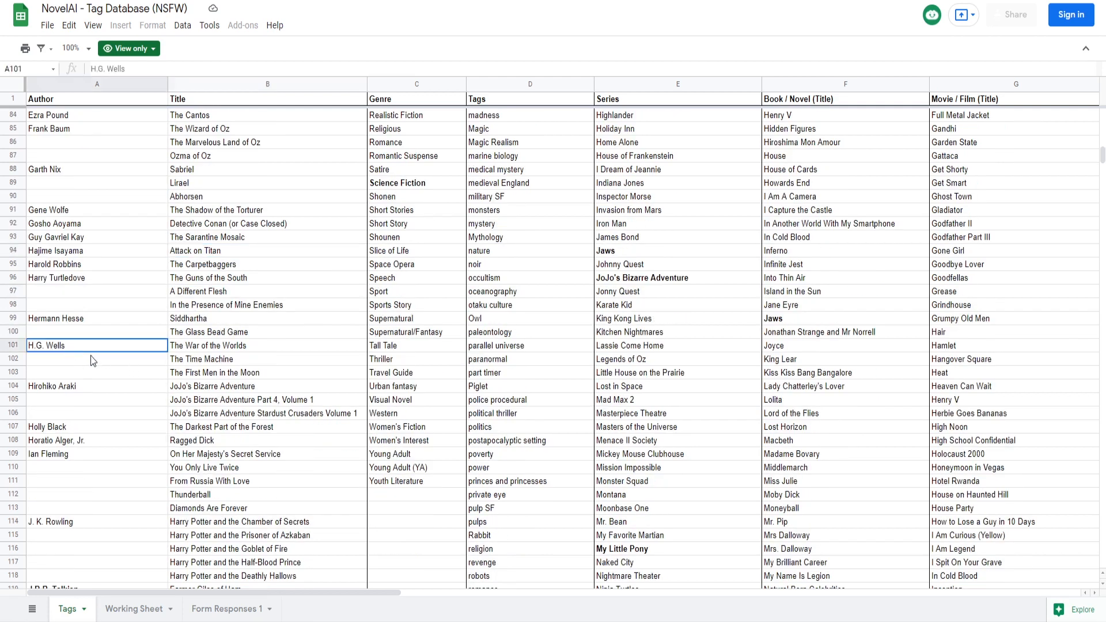
scroll(92, 357, "down", 2)
left_click(108, 252)
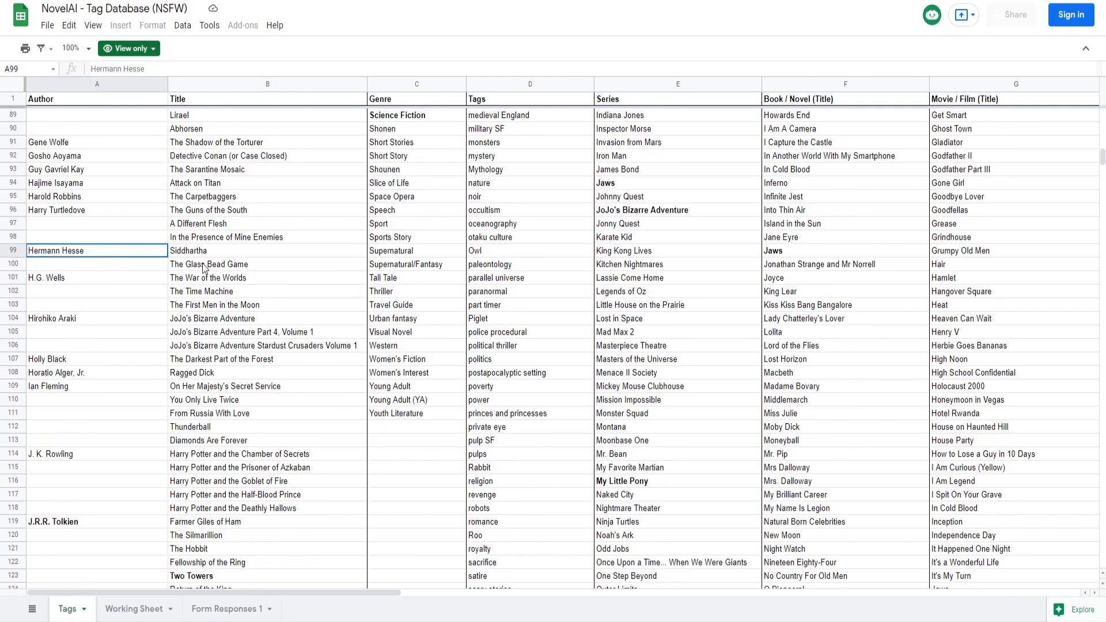
left_click(197, 267)
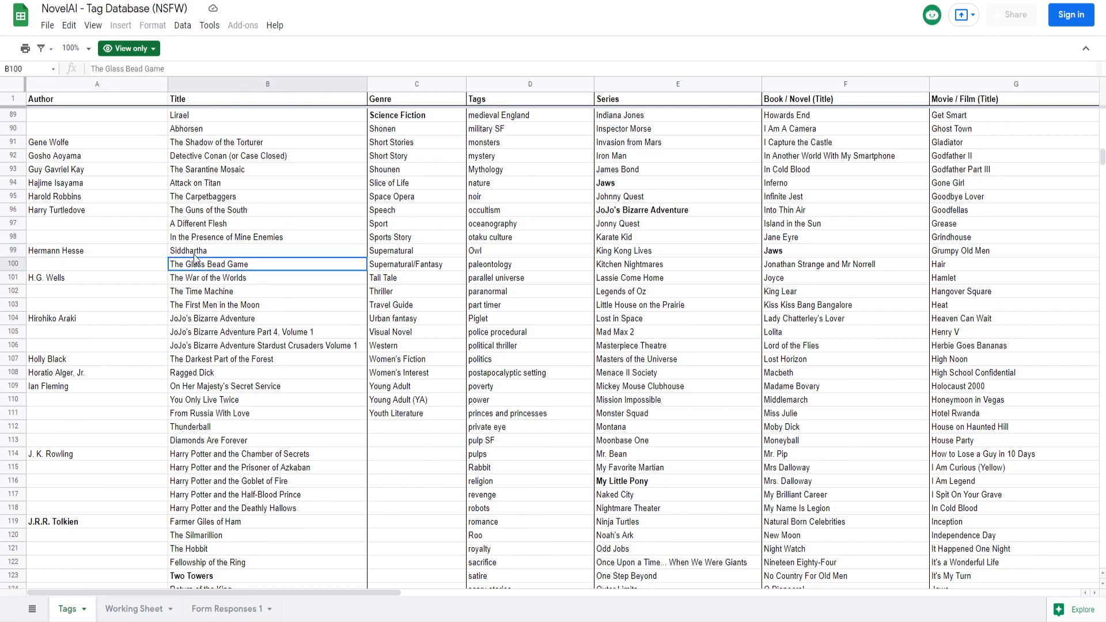
left_click(196, 256)
left_click(126, 254)
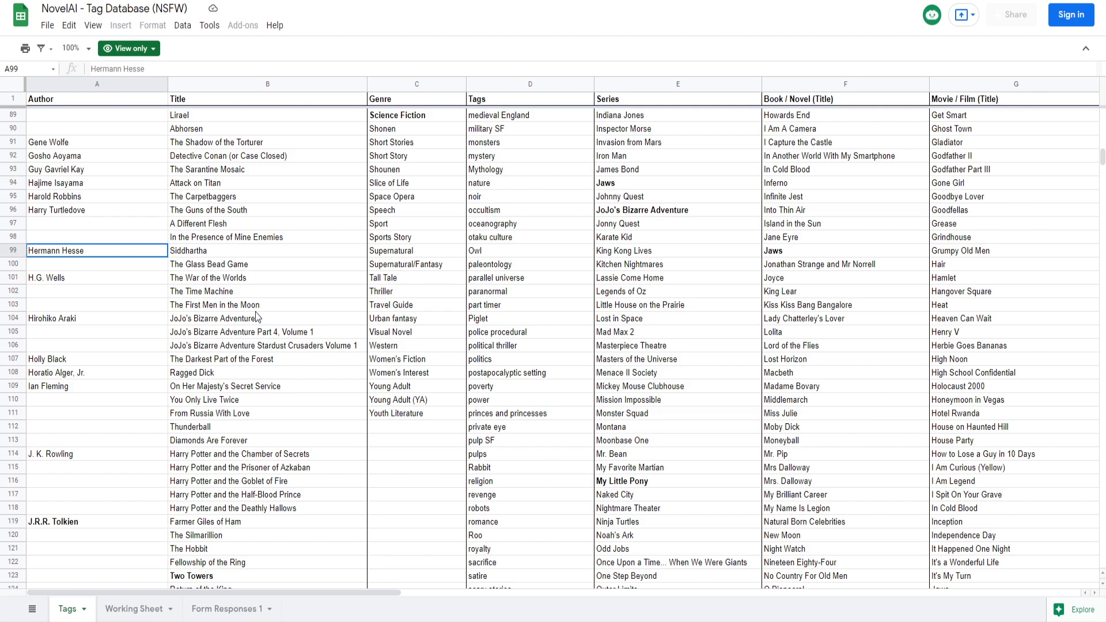
- Examine the Ian Fleming entry and the titles listed for that author in rows 109 to 113
scroll(257, 317, "down", 1)
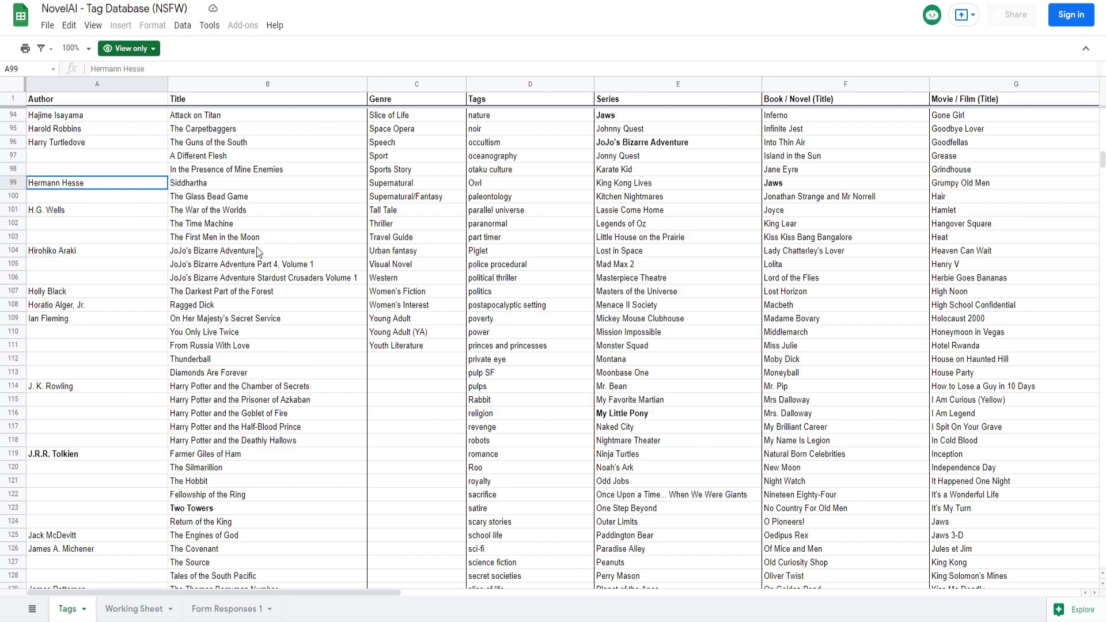
left_click(46, 320)
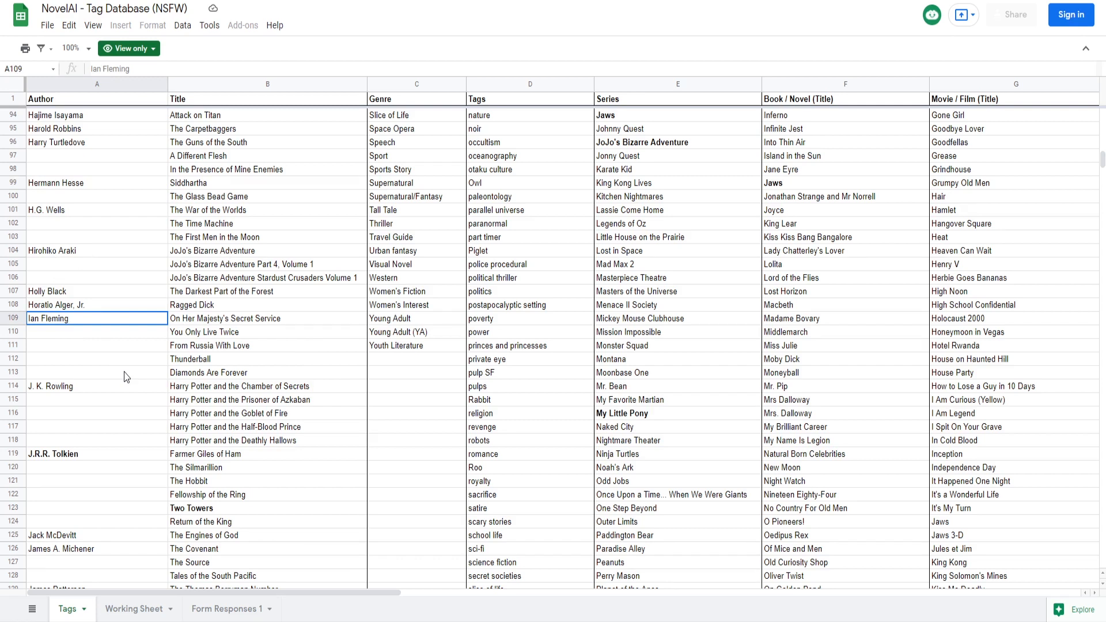
scroll(102, 267, "down", 2)
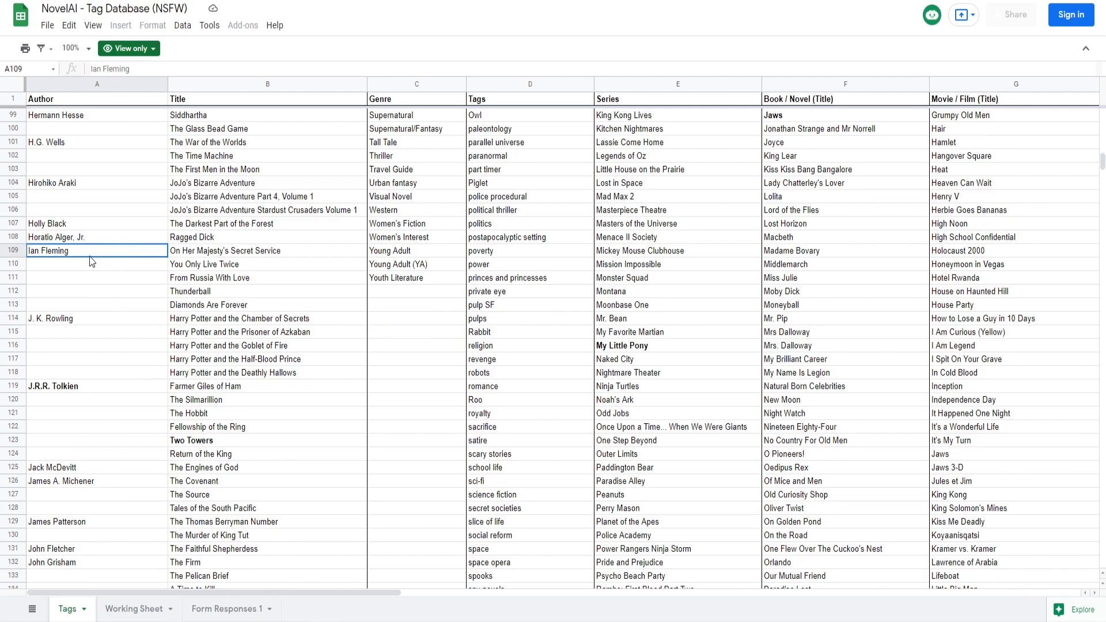
left_click(197, 303)
left_click(197, 265)
left_click(196, 292)
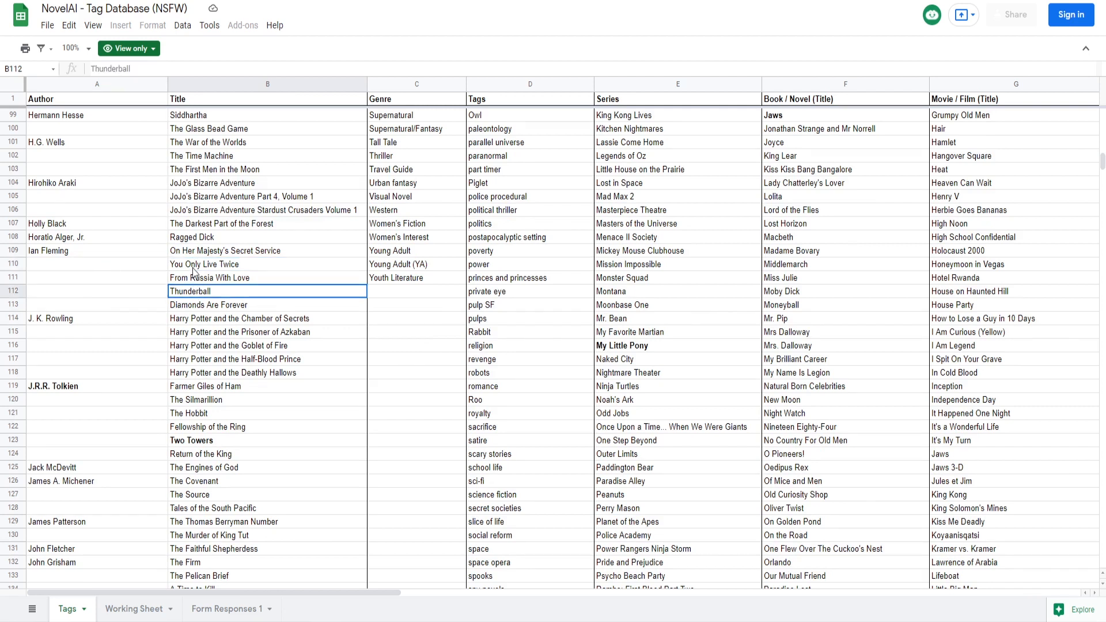
left_click(196, 266)
left_click(195, 251)
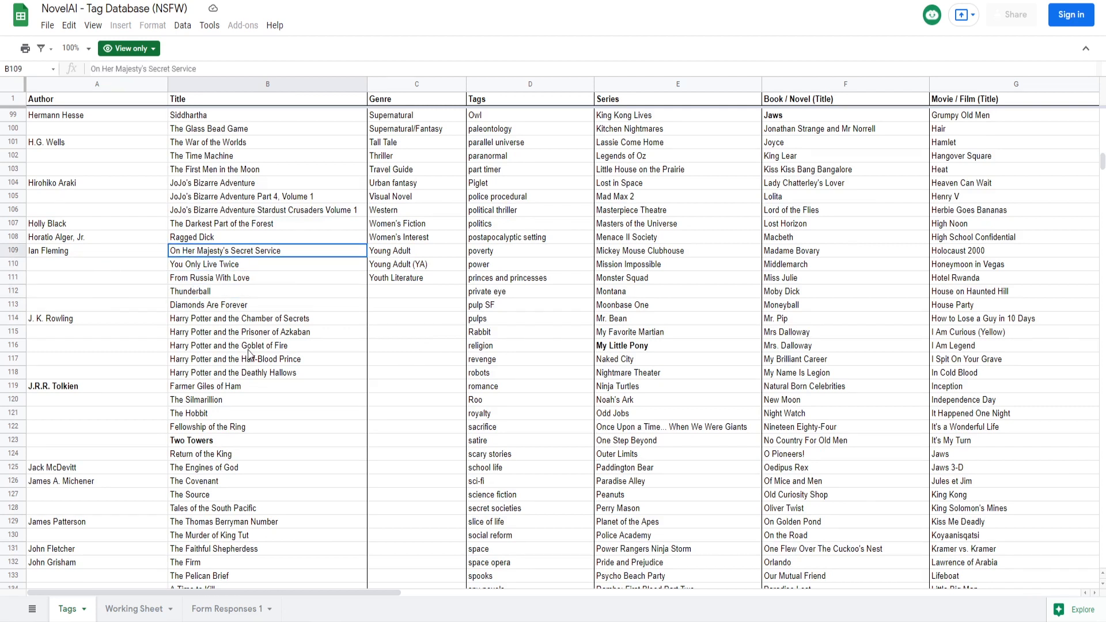
- Continue through the author column, checking the entries for J.R.R. Tolkien, James Patterson and John Grisham in rows 119 to 132
left_click(92, 384)
scroll(129, 441, "down", 1)
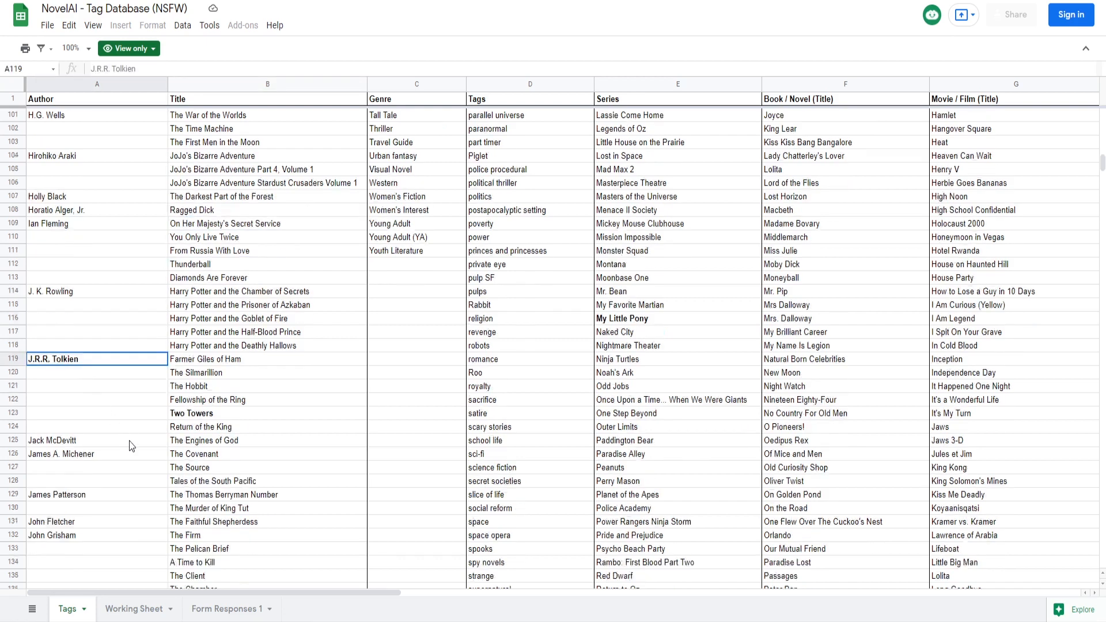
scroll(129, 441, "down", 2)
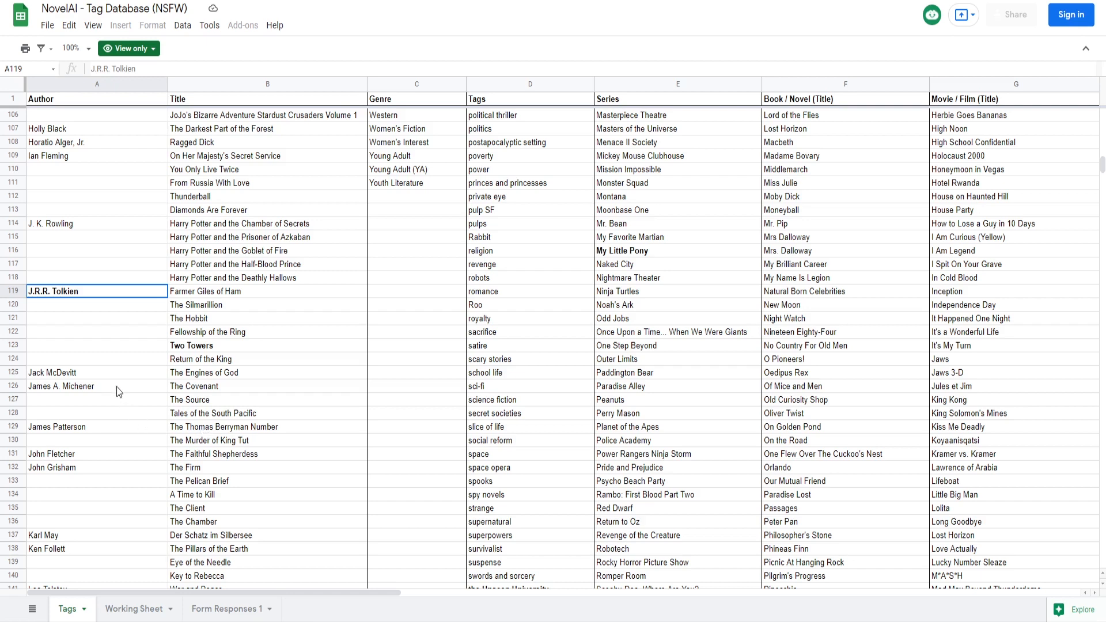
left_click(131, 429)
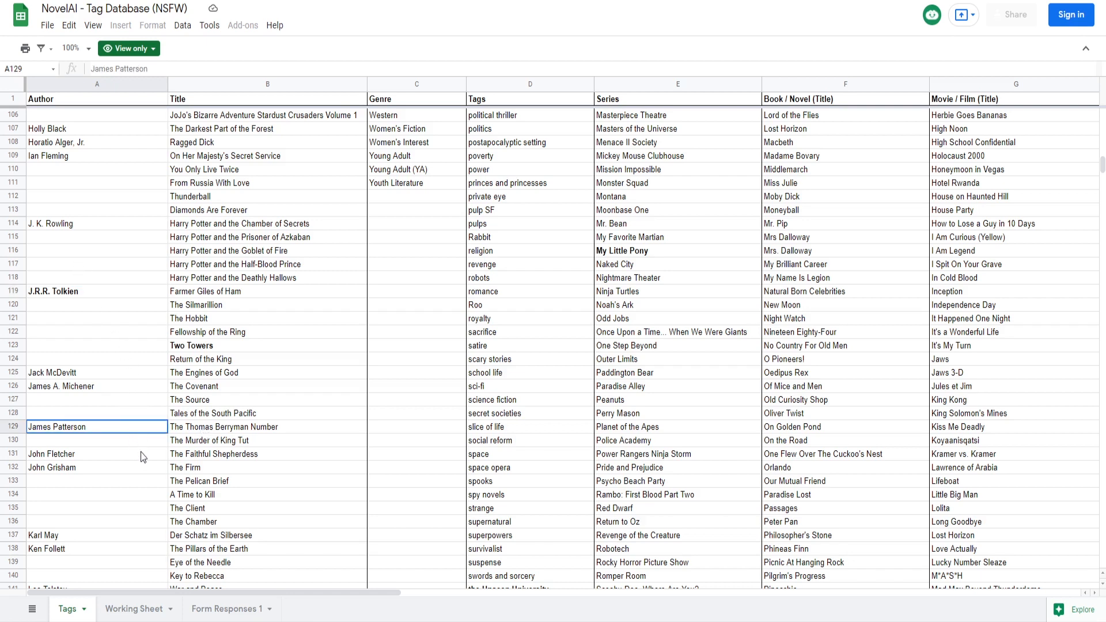
scroll(141, 452, "down", 2)
left_click(103, 402)
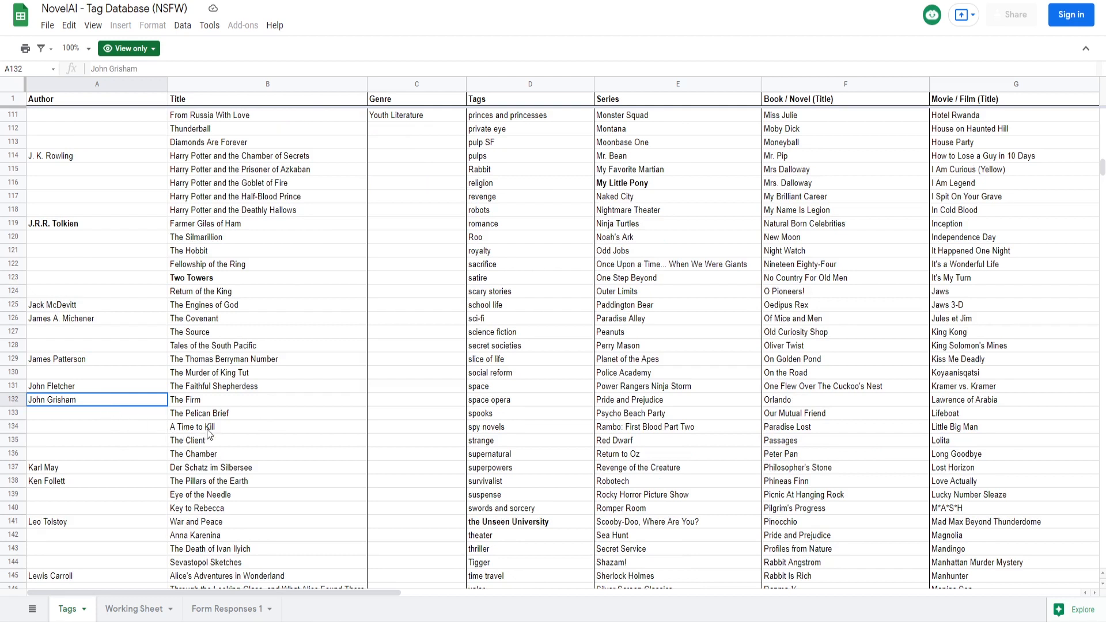
- Review the entries from John Grisham's The Firm through Leo Tolstoy, Lewis Carroll and Mark Twain to Masashi Kishimoto's Naruto in rows 132 to 148
left_click(185, 404)
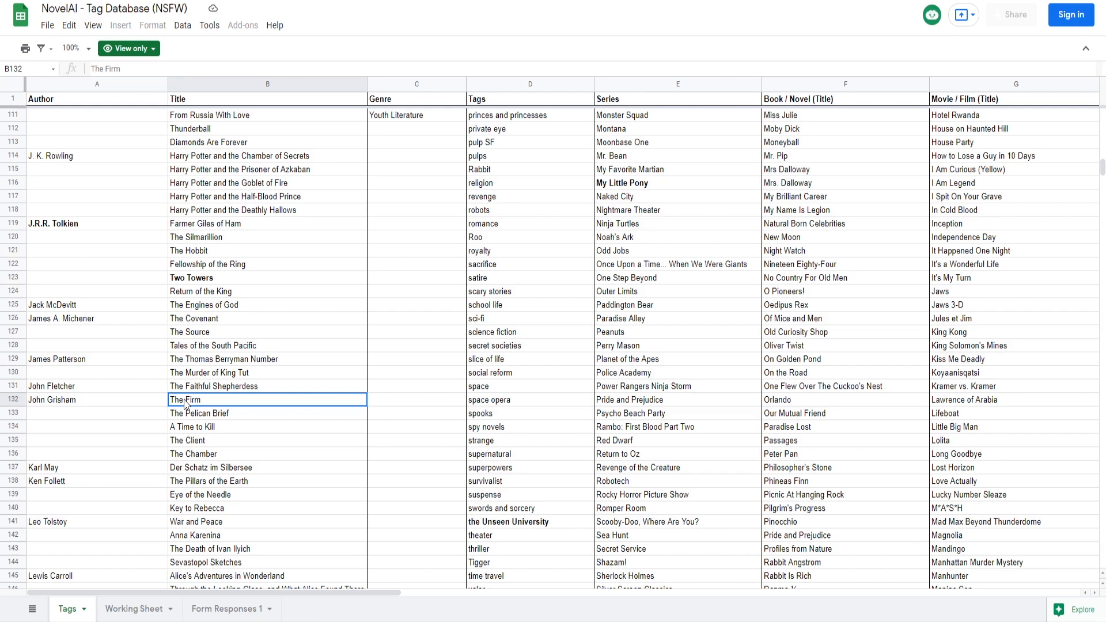
scroll(196, 415, "down", 2)
left_click(106, 456)
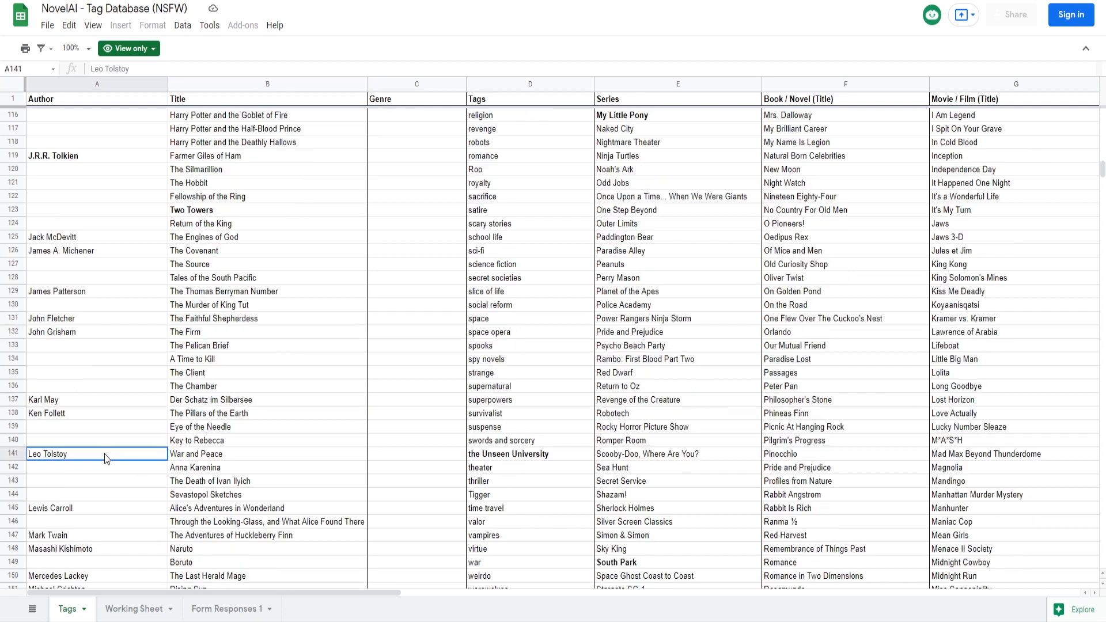
scroll(106, 458, "down", 2)
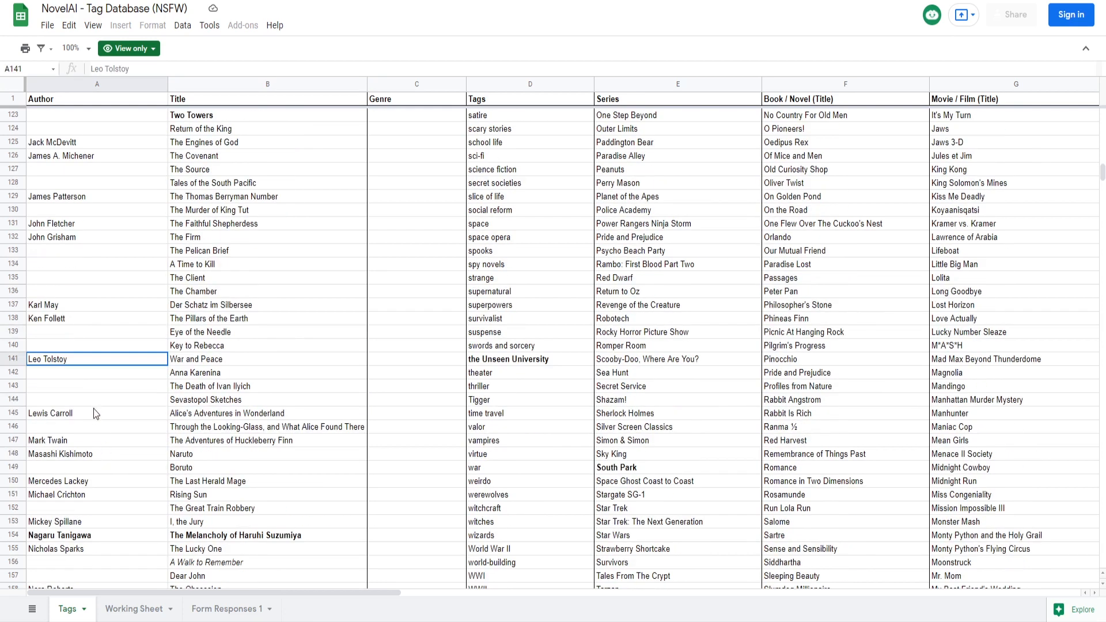
left_click(97, 413)
left_click(105, 441)
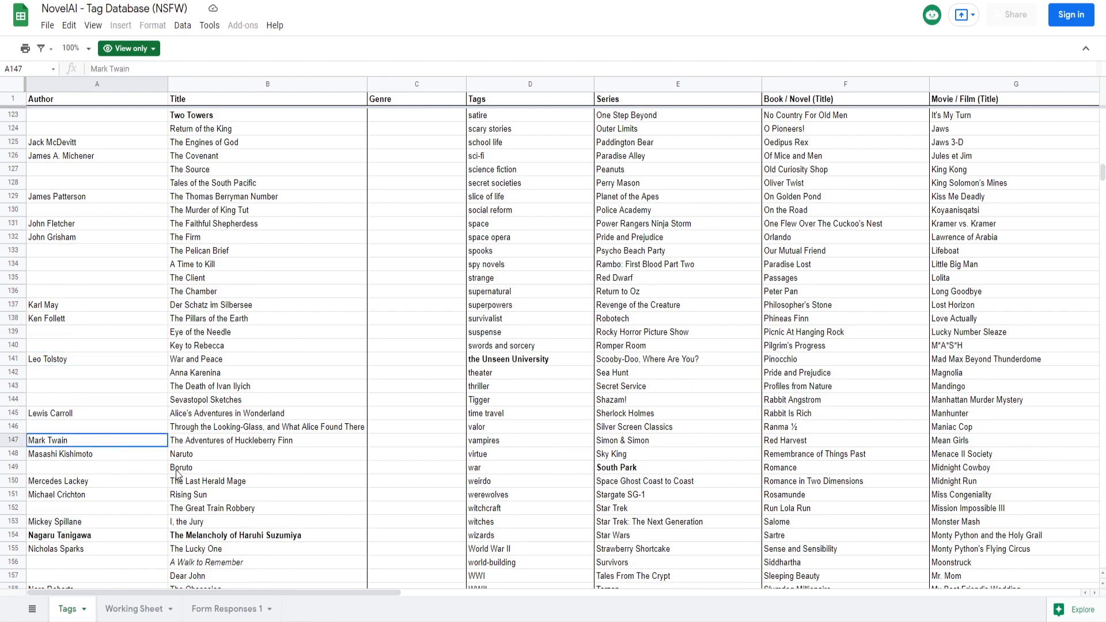
left_click(186, 455)
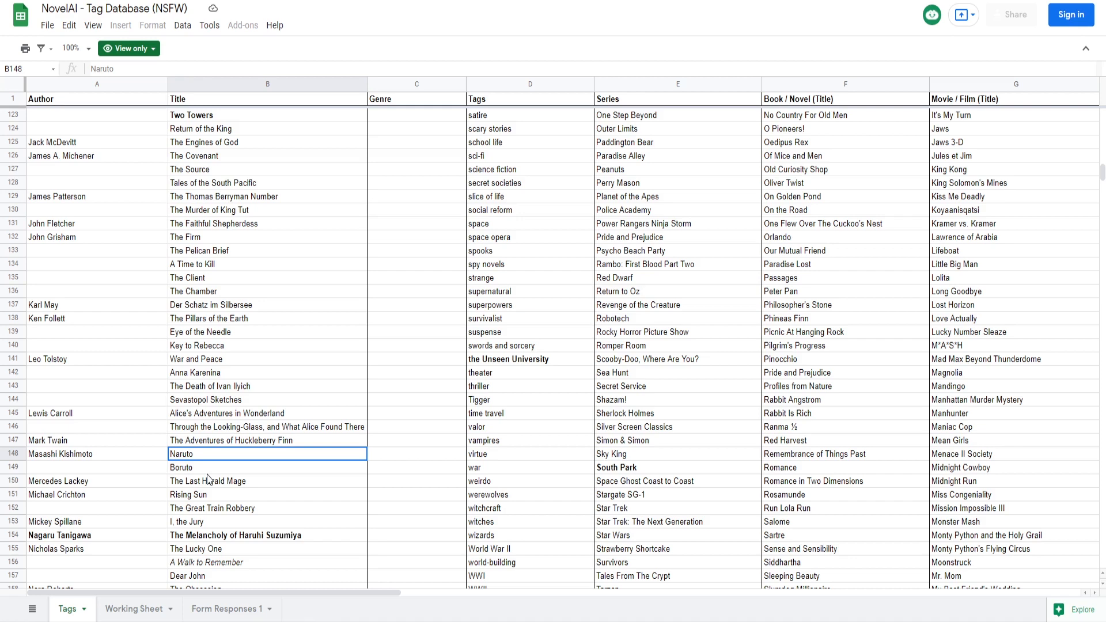
- Check the entries for The Melancholy of Haruhi Suzumiya, Michael Crichton and R. L. Stine in rows 151 to 172
scroll(234, 486, "down", 3)
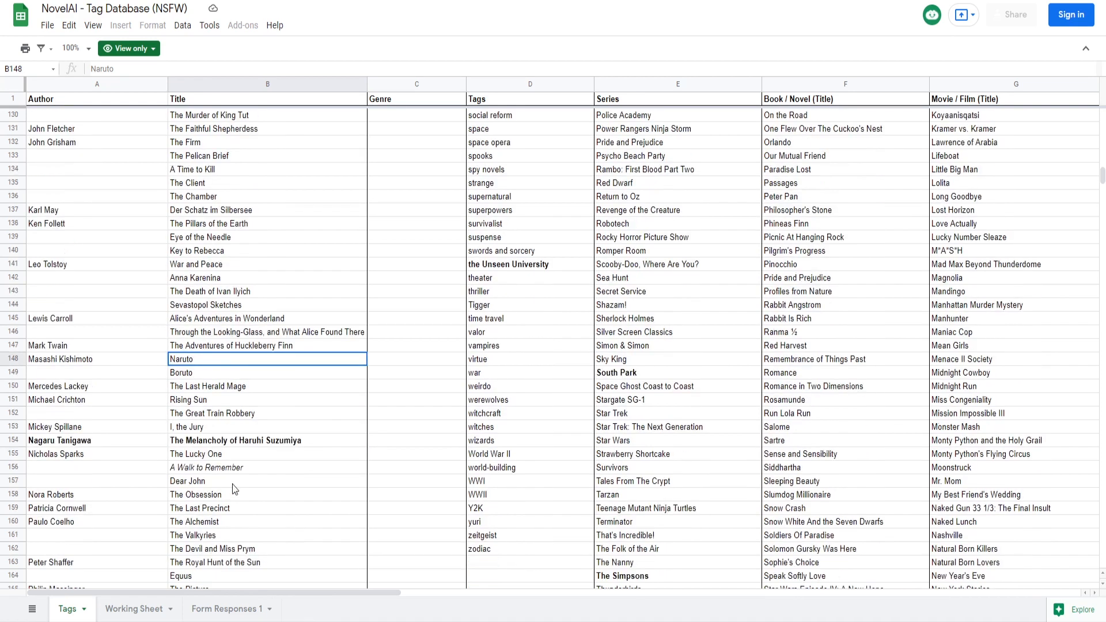
left_click(276, 442)
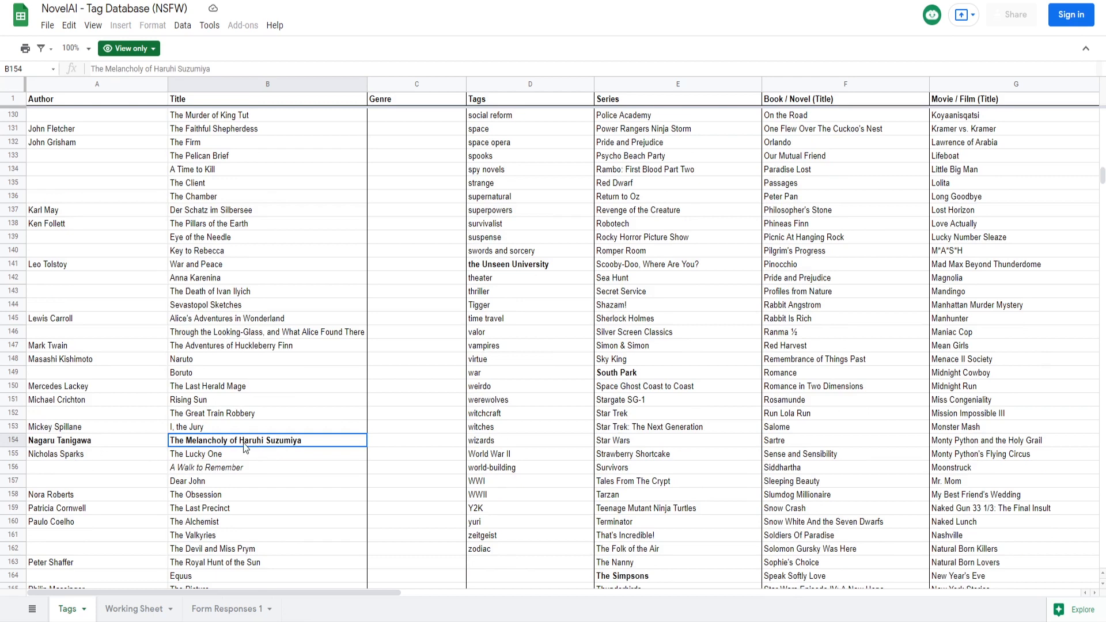
scroll(257, 490, "down", 3)
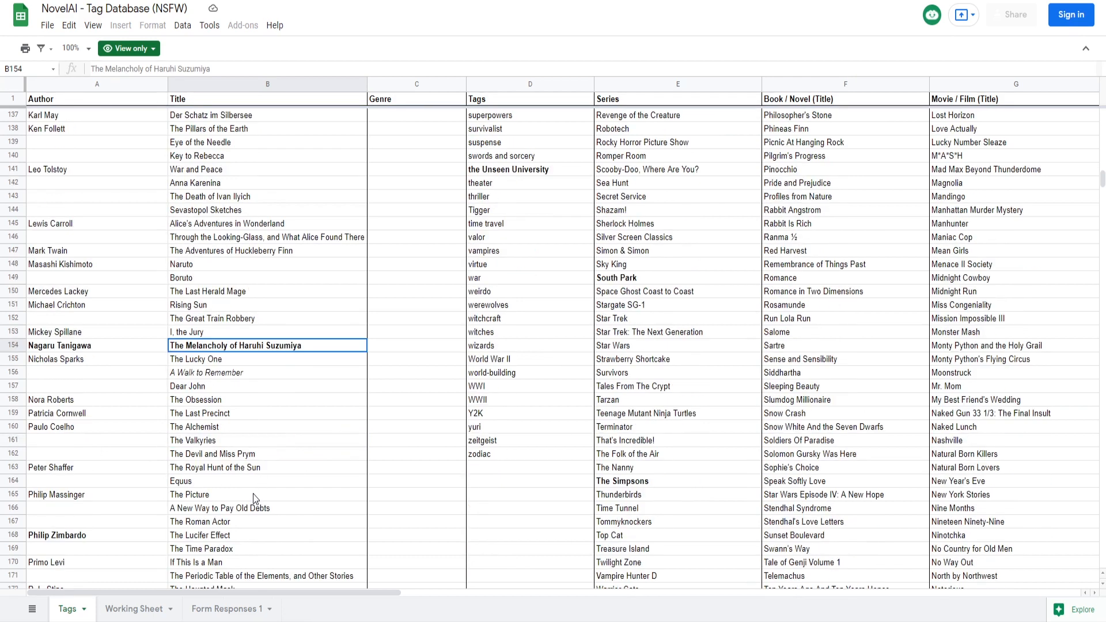
left_click(113, 306)
scroll(145, 436, "down", 3)
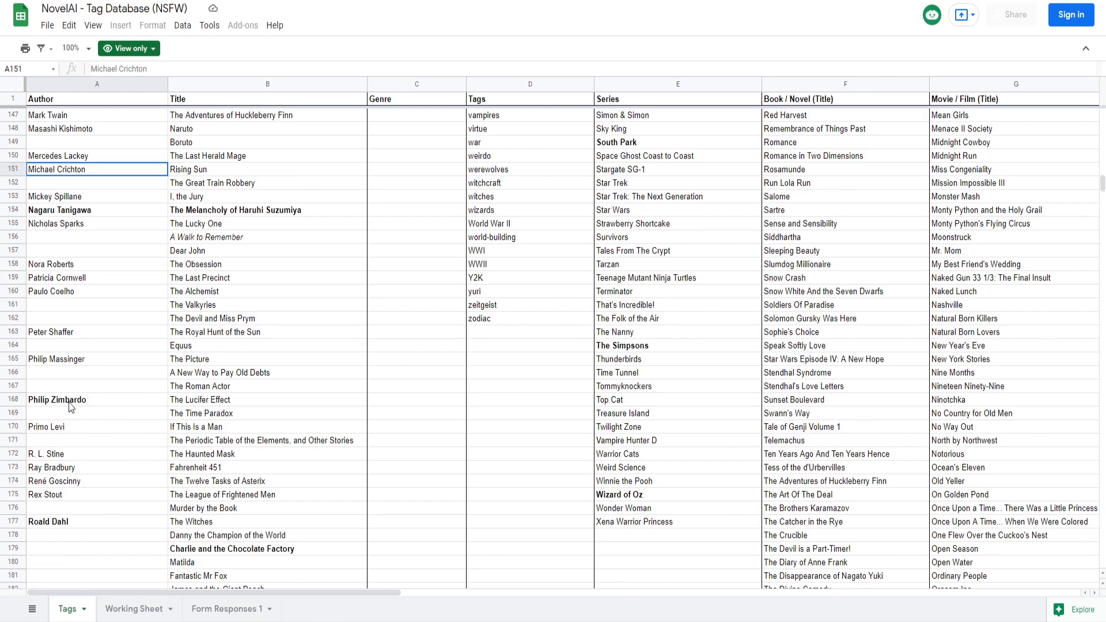
scroll(86, 415, "down", 2)
left_click(112, 390)
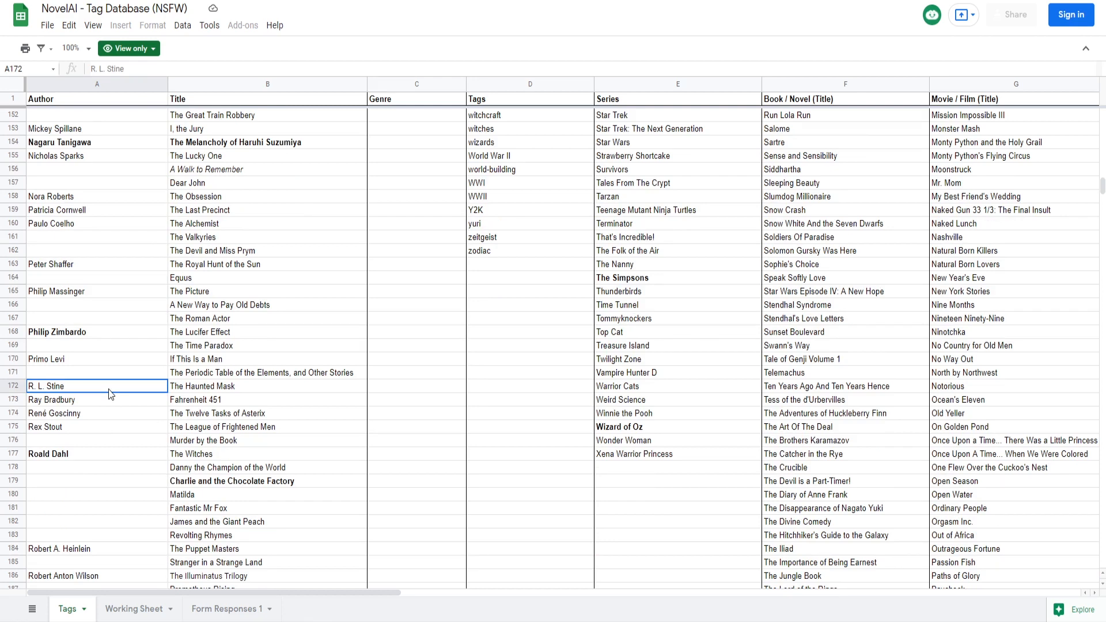
- Examine the Robert Anton Wilson entry and its title The Illuminatus Trilogy in row 186
scroll(147, 429, "down", 5)
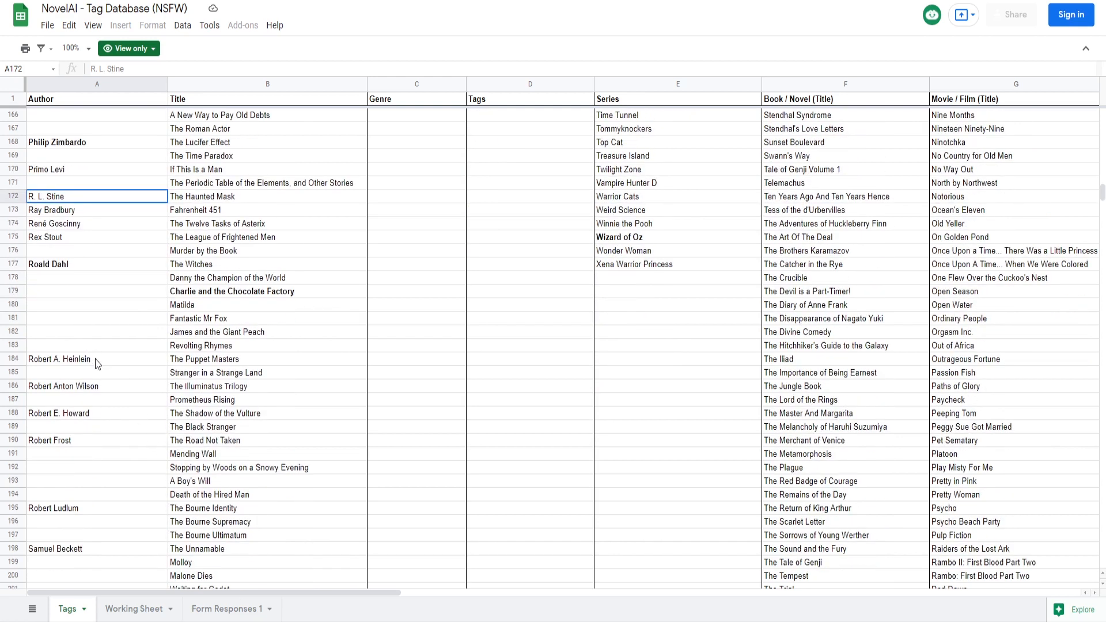
left_click(69, 388)
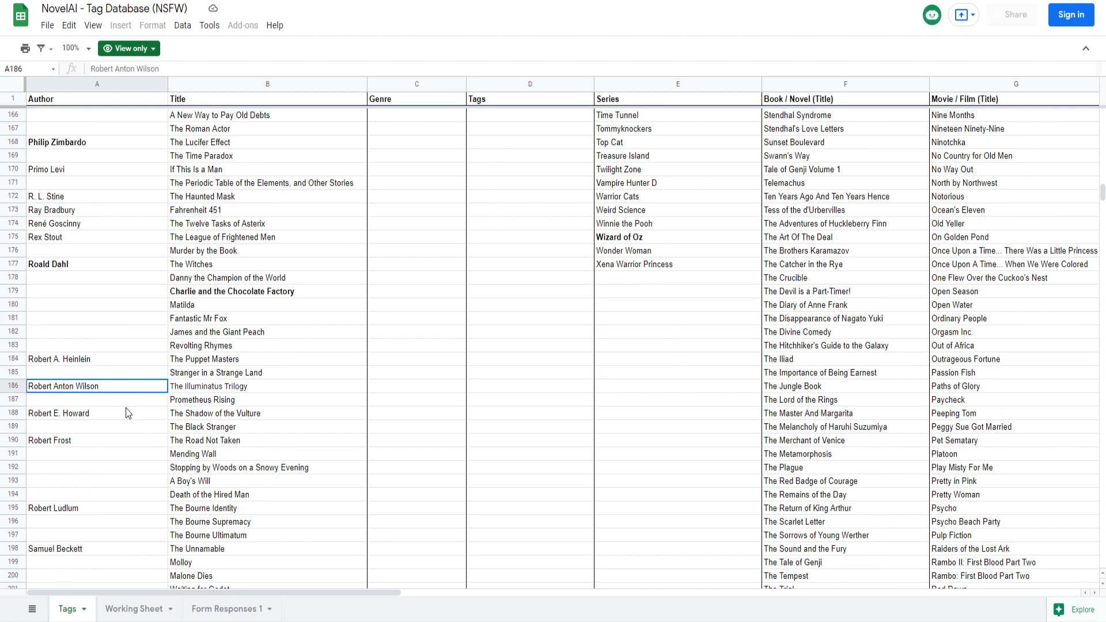
left_click(220, 387)
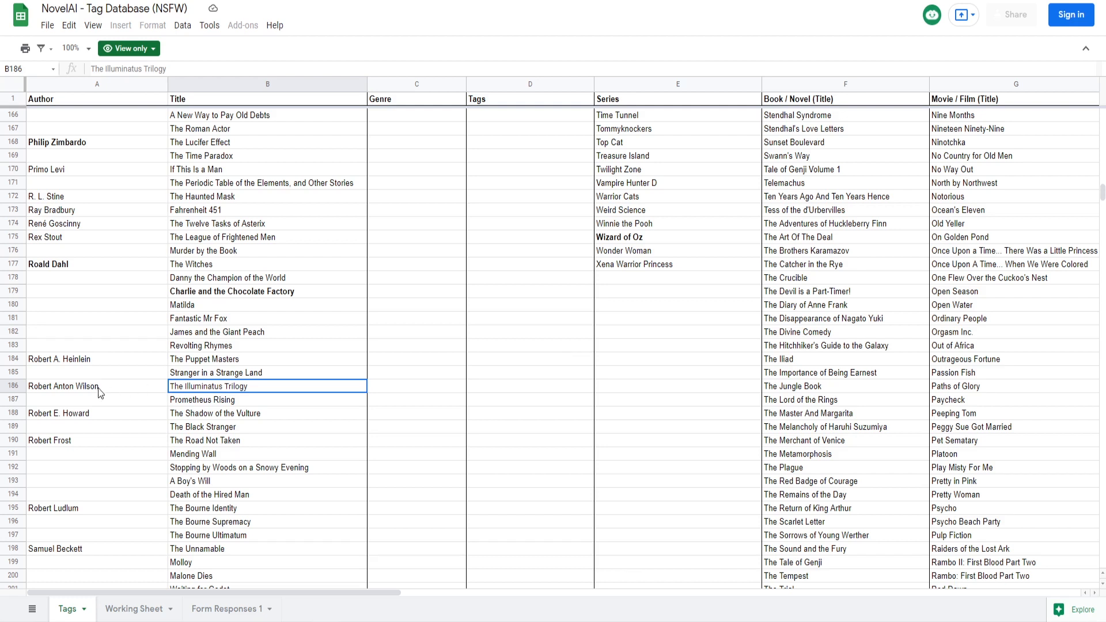
left_click(68, 392)
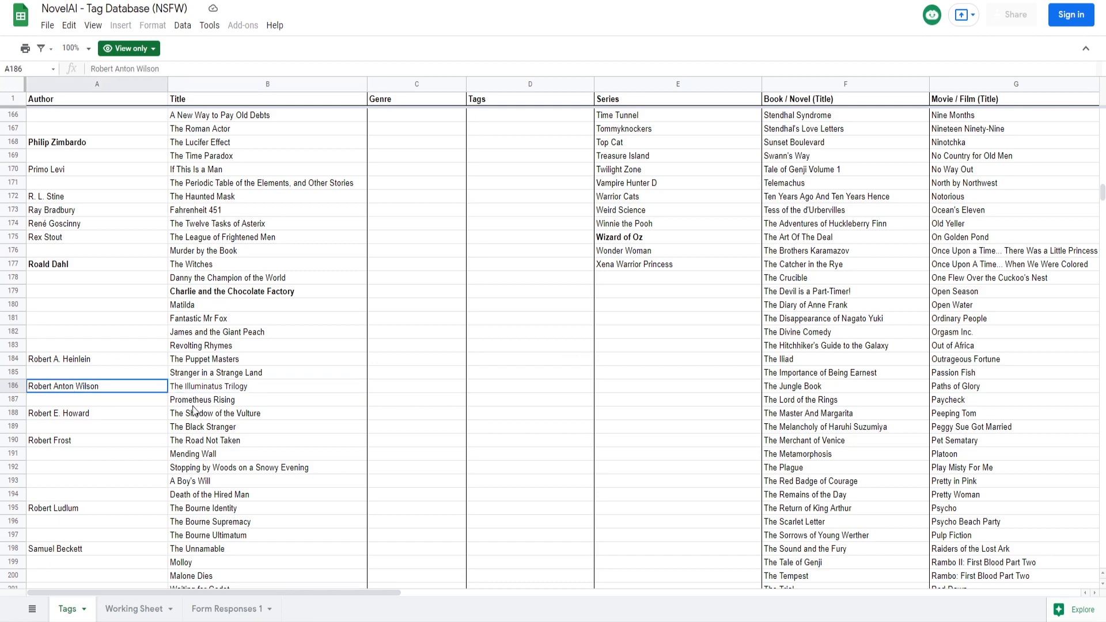
scroll(193, 410, "down", 2)
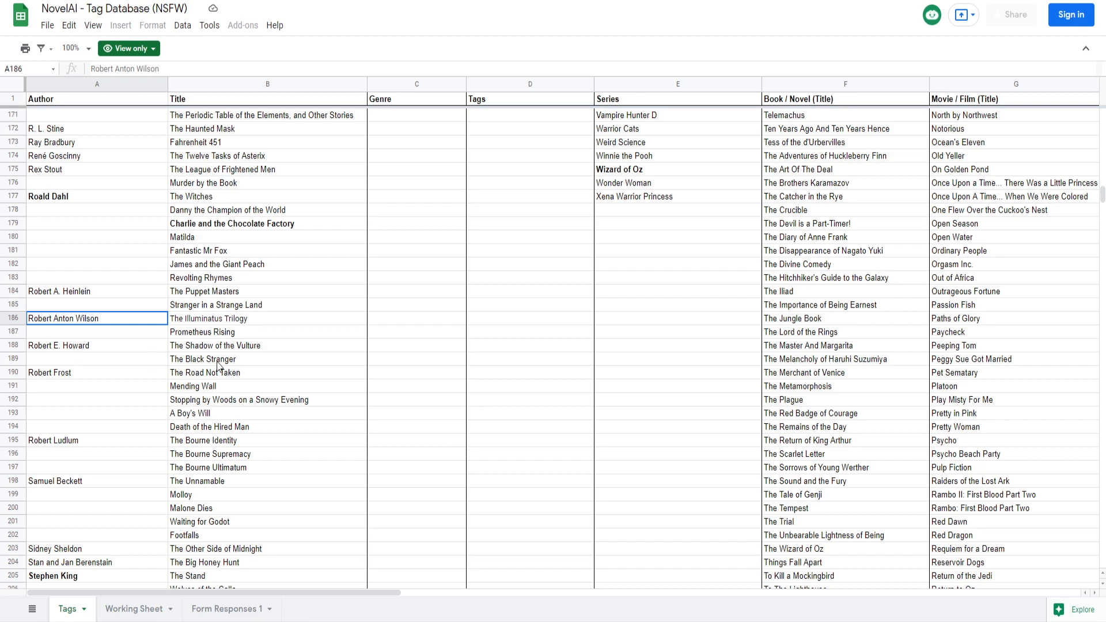
- Continue through the author column, checking Robert E. Howard, Robert Frost and Samuel Beckett in rows 188 to 198
left_click(126, 351)
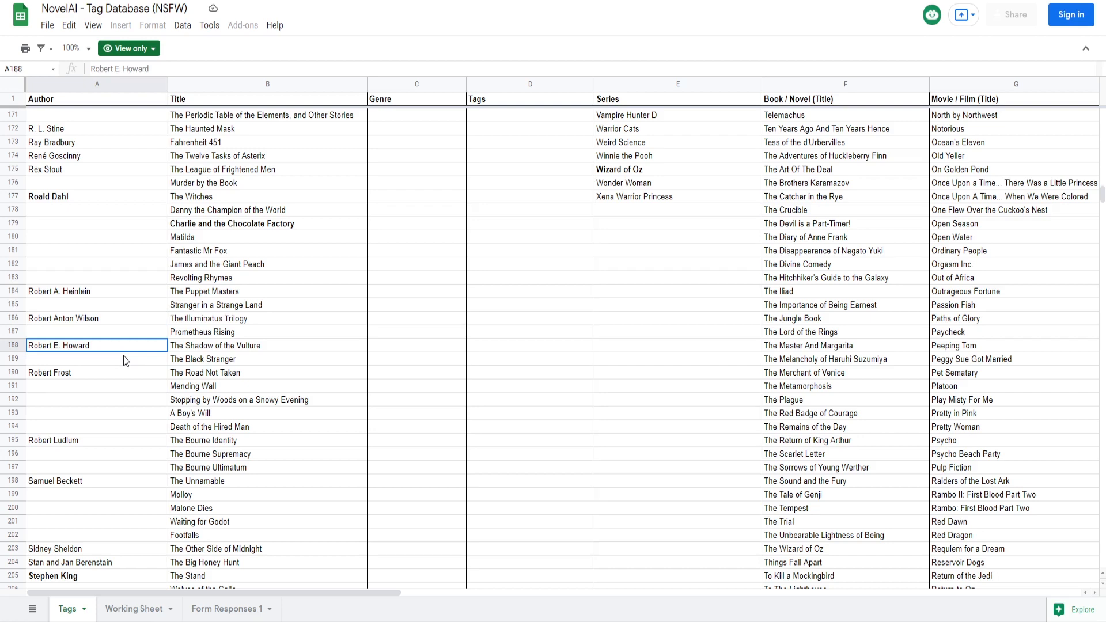
scroll(121, 357, "down", 2)
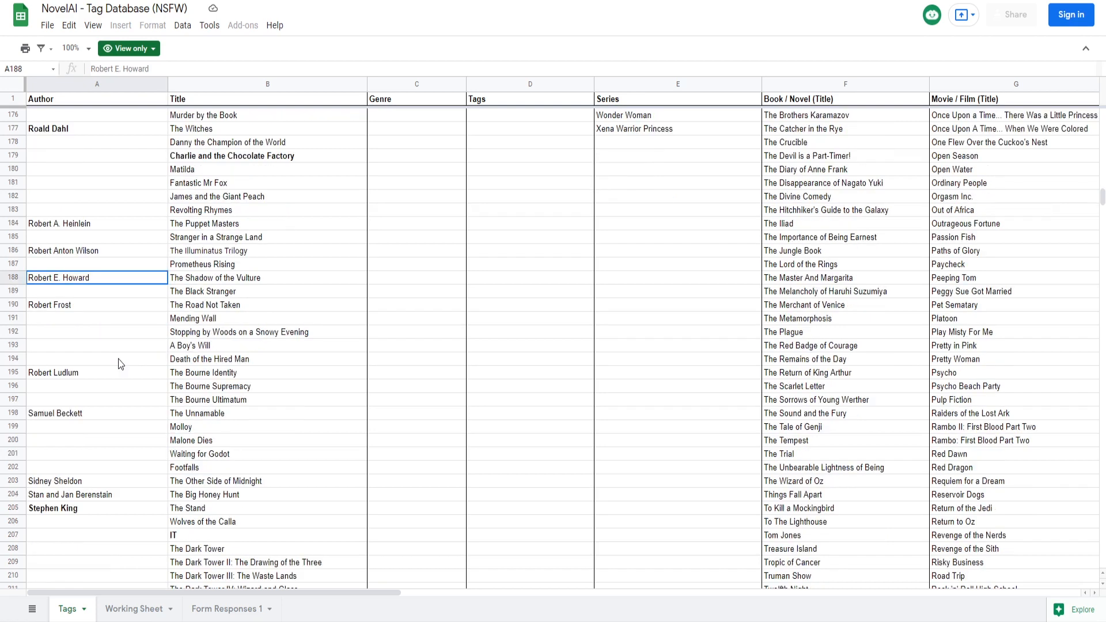
left_click(117, 305)
scroll(117, 323, "down", 2)
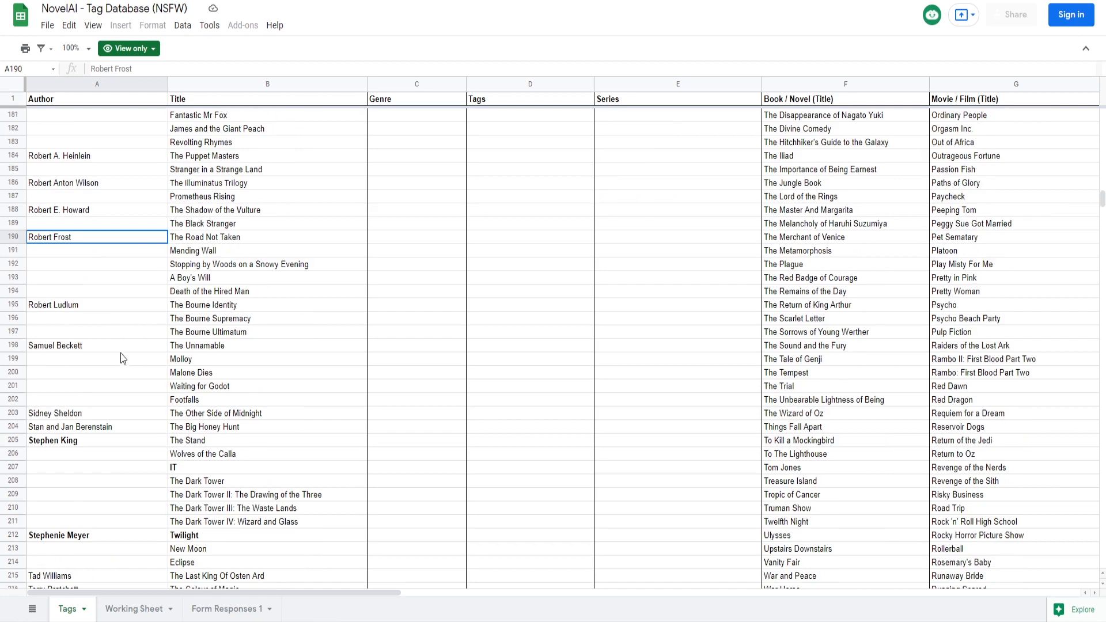
left_click(112, 348)
scroll(143, 377, "down", 2)
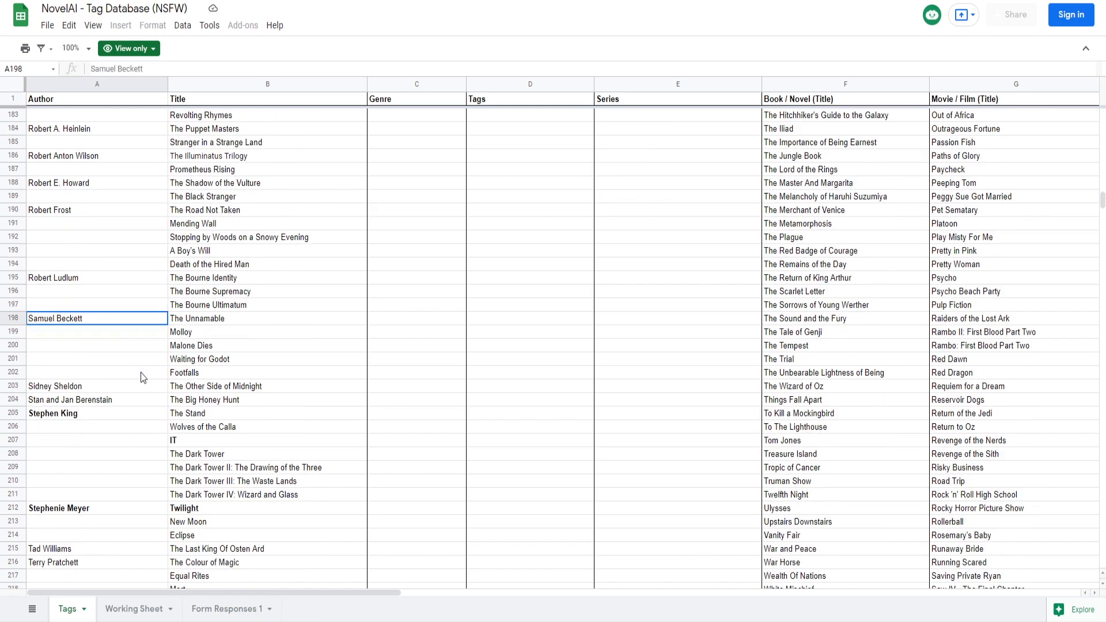
left_click(126, 360)
- Examine the Stephen King entry and its listed titles IT and The Dark Tower in rows 205 to 208
left_click(125, 377)
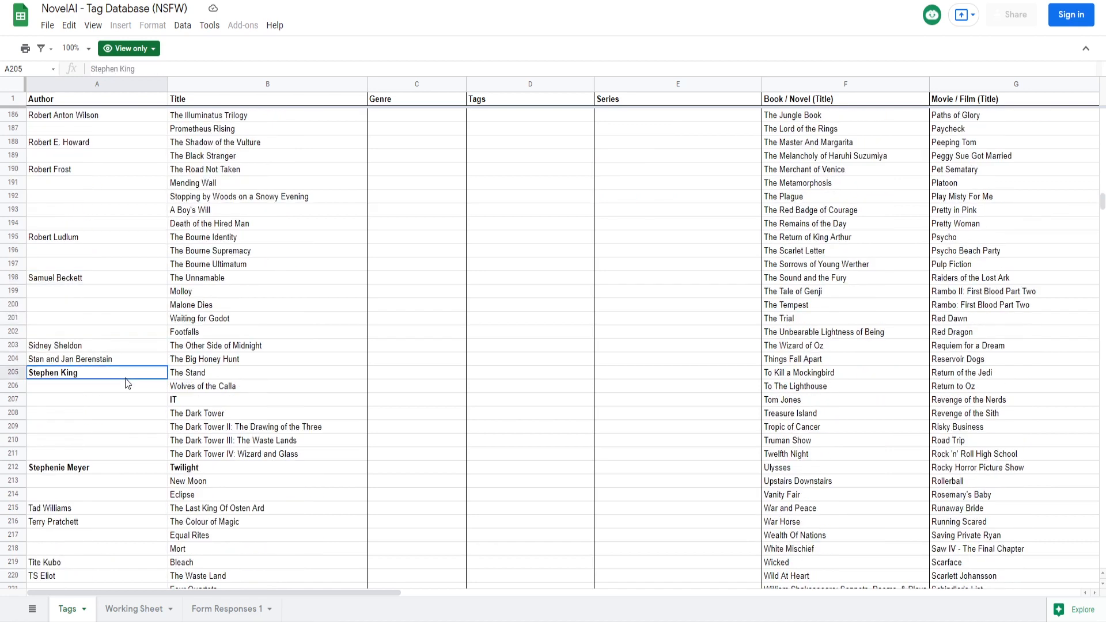
left_click(183, 400)
key("Down")
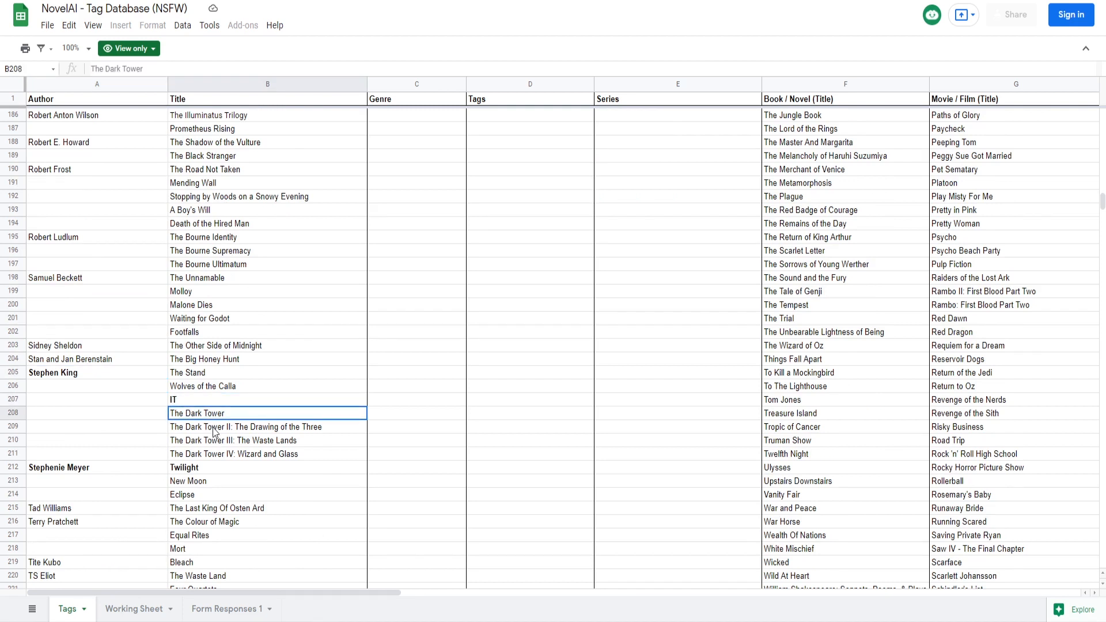
left_click(193, 400)
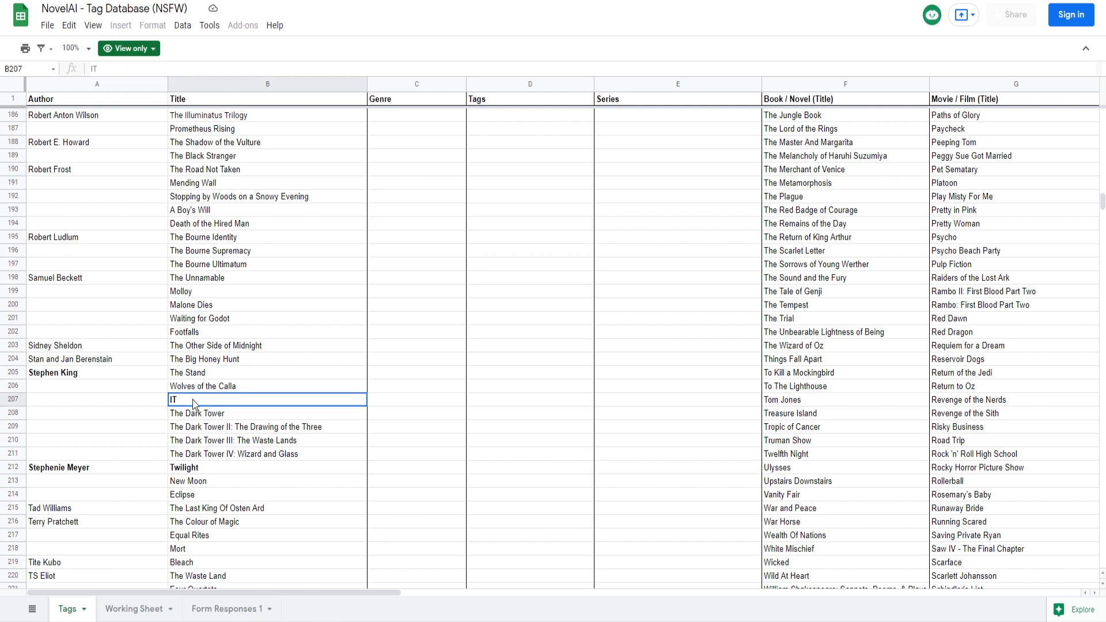
left_click(201, 418)
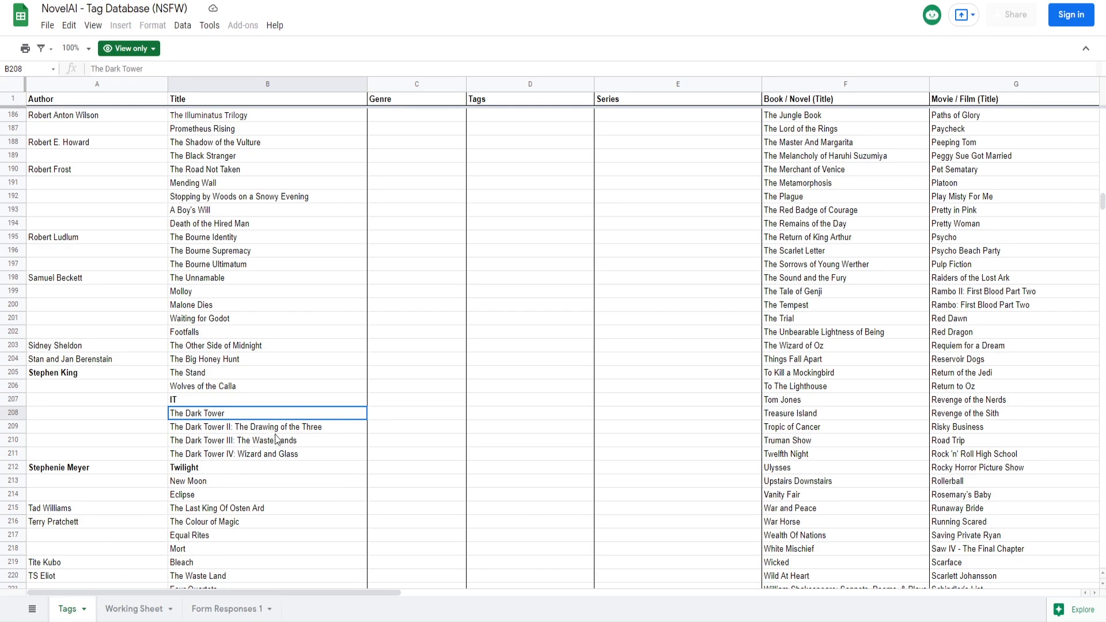
- Review the remaining authors to the end of the list, including the title Bleach and the William Shakespeare entry
scroll(265, 447, "down", 2)
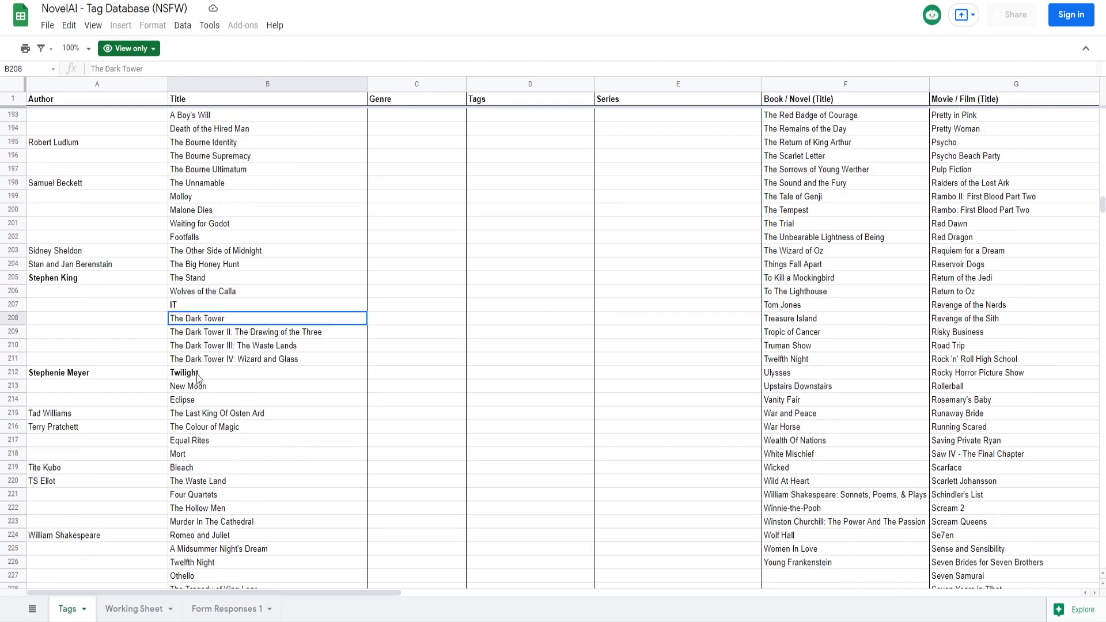
scroll(189, 407, "down", 3)
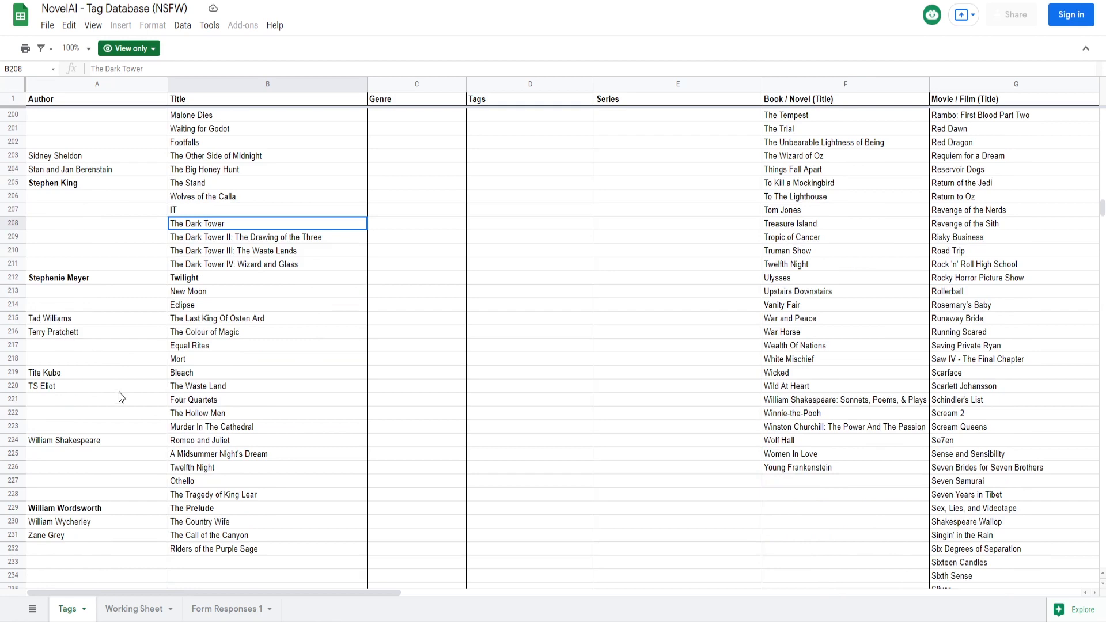
scroll(119, 390, "down", 2)
left_click(194, 308)
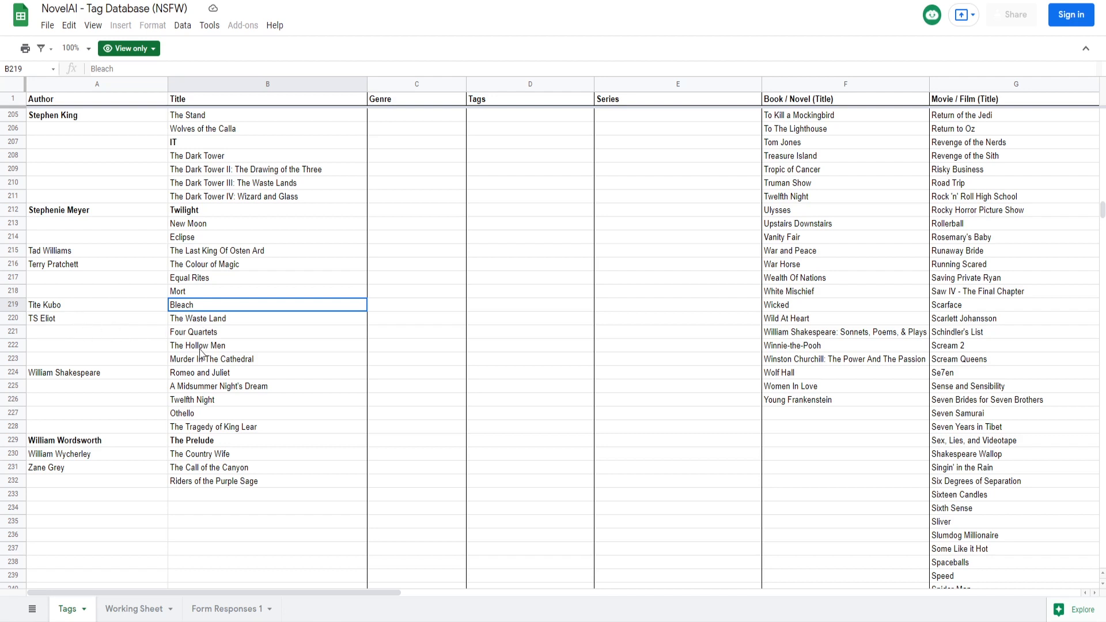
left_click(126, 377)
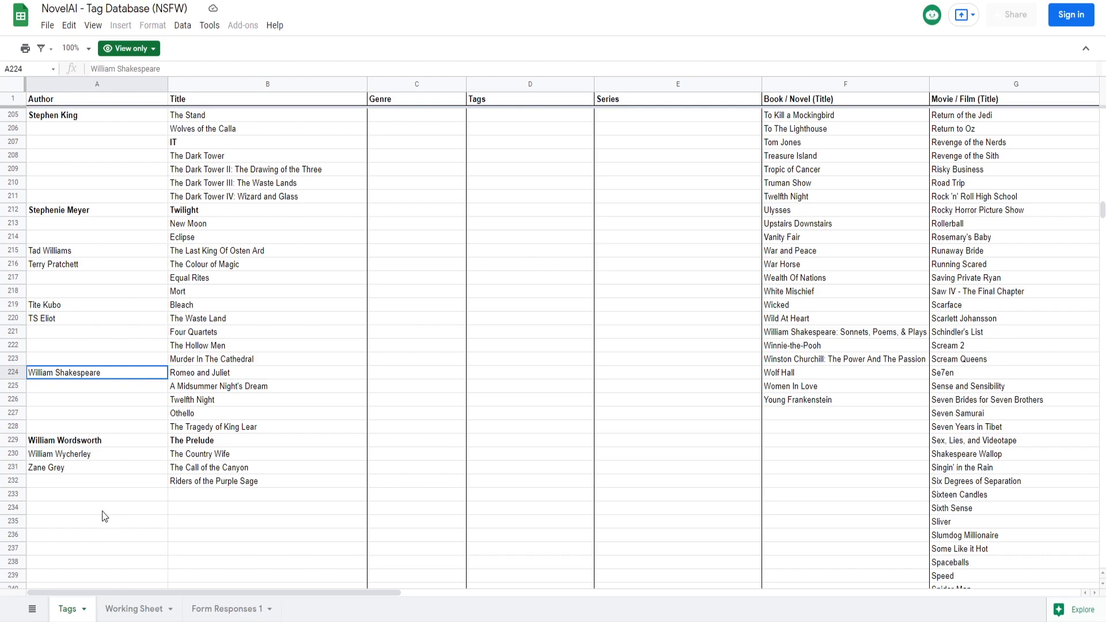
- Inspect the Book / Novel titles The Lord of the Rings, The Jungle Book, The Hitchhiker's Guide to the Galaxy and The Divine Comedy
scroll(109, 507, "up", 10)
scroll(188, 382, "up", 5)
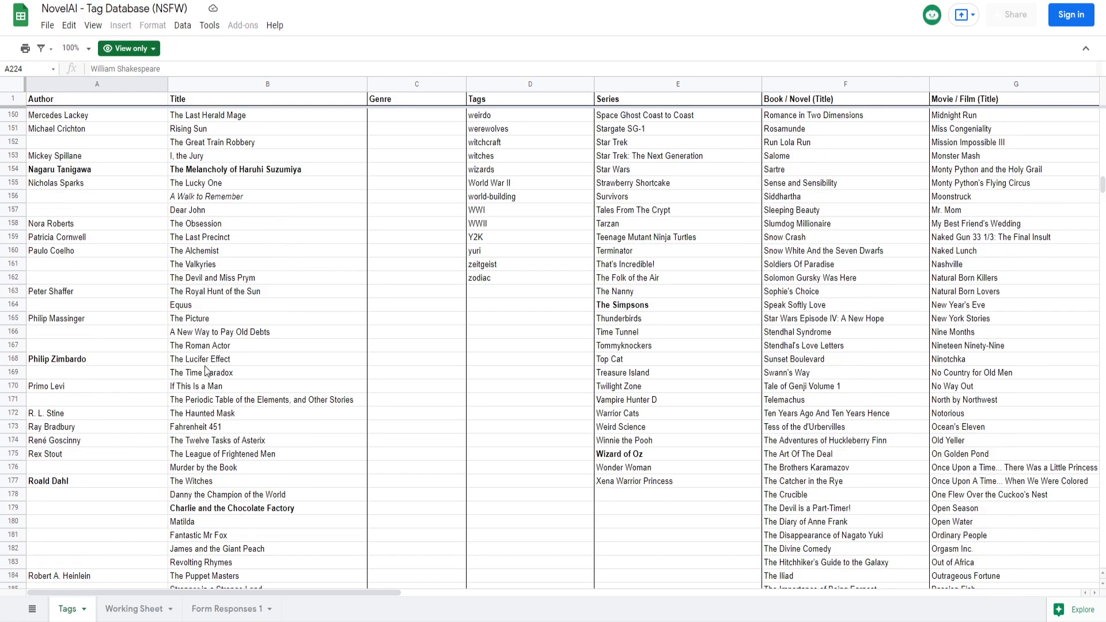
scroll(594, 443, "down", 7)
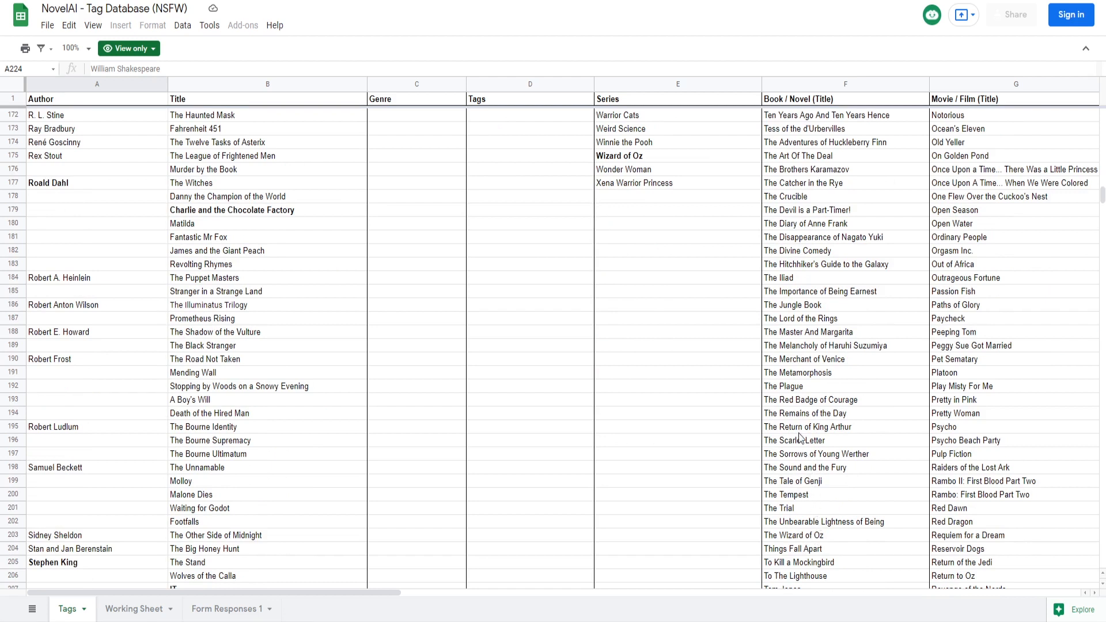
left_click(804, 320)
left_click(804, 306)
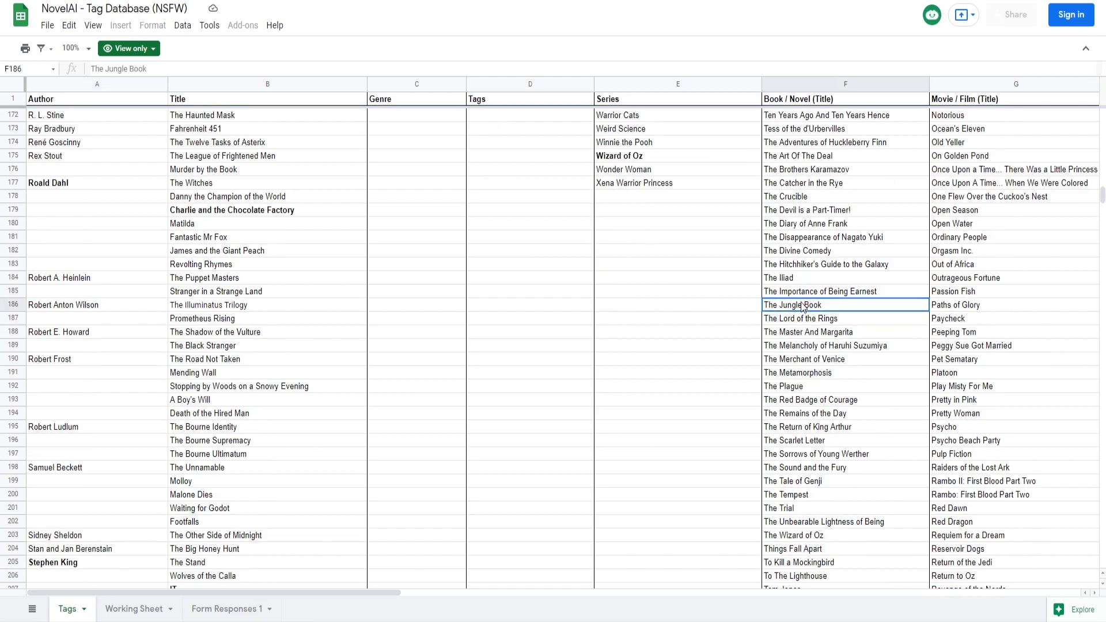
left_click(803, 266)
left_click(820, 251)
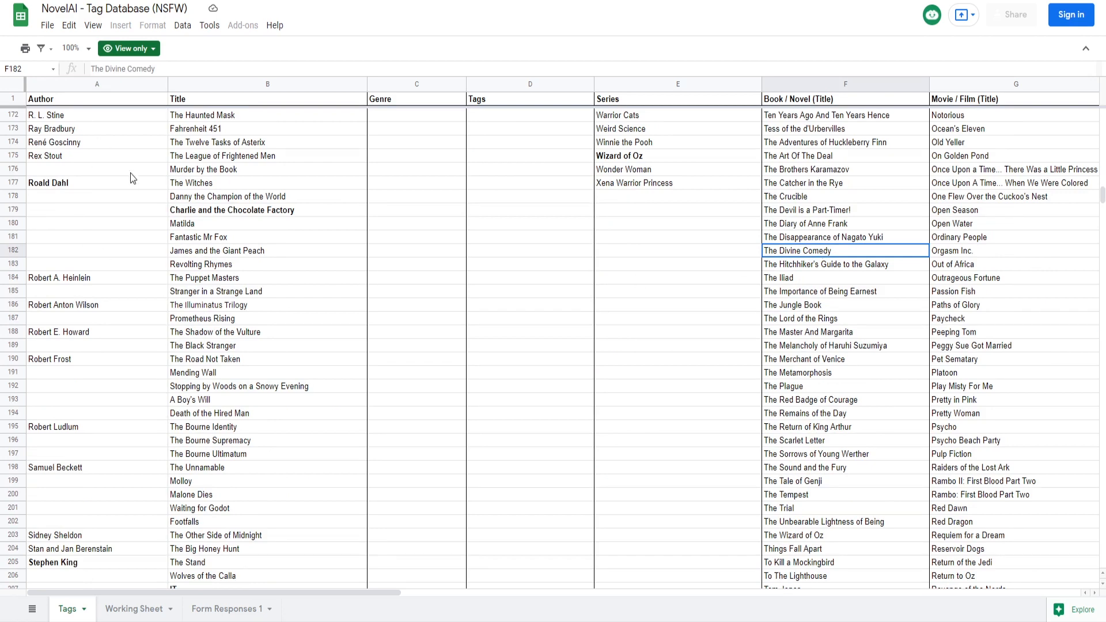
- Look over the rest of the Book / Novel titles, including The Tale of Genji, and return to the rows around 88 to 122
scroll(831, 319, "down", 10)
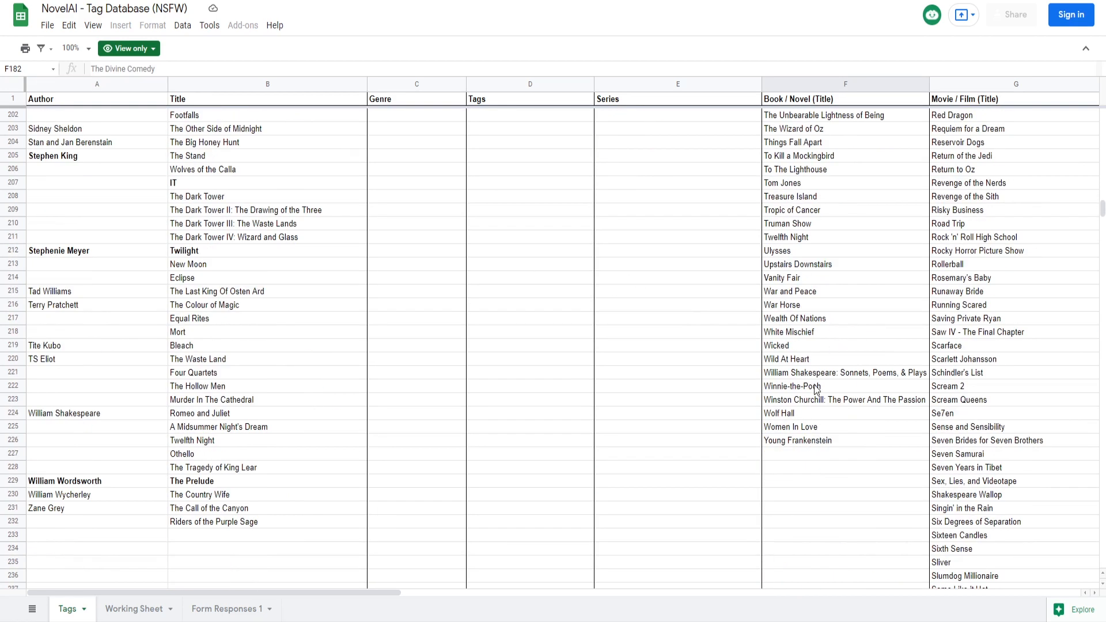
scroll(818, 392, "up", 5)
left_click(824, 277)
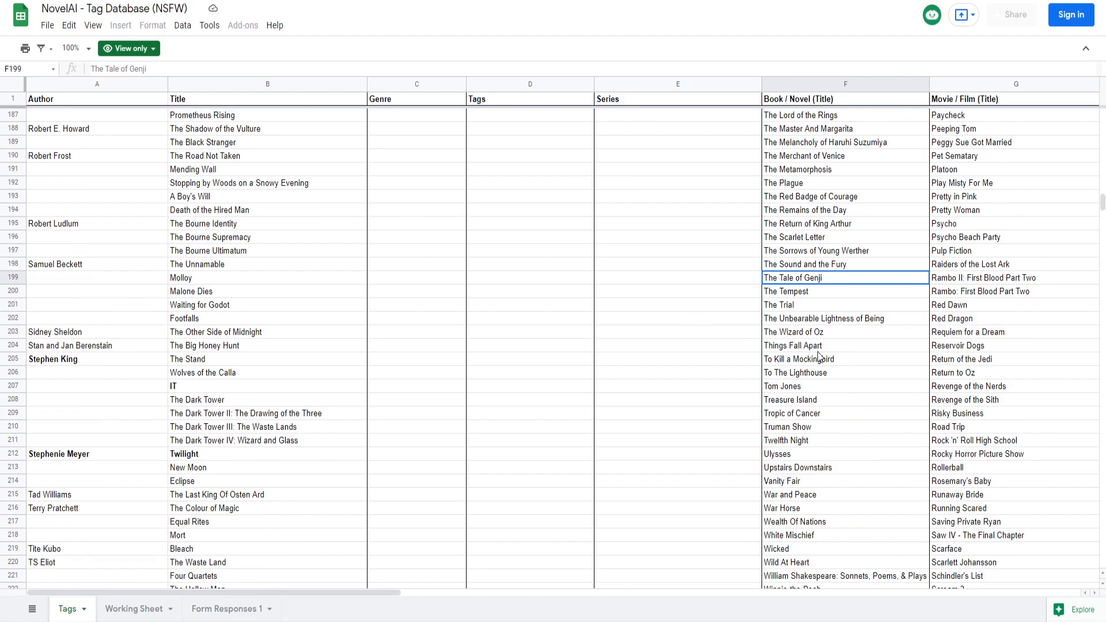
scroll(832, 369, "up", 12)
scroll(836, 391, "up", 19)
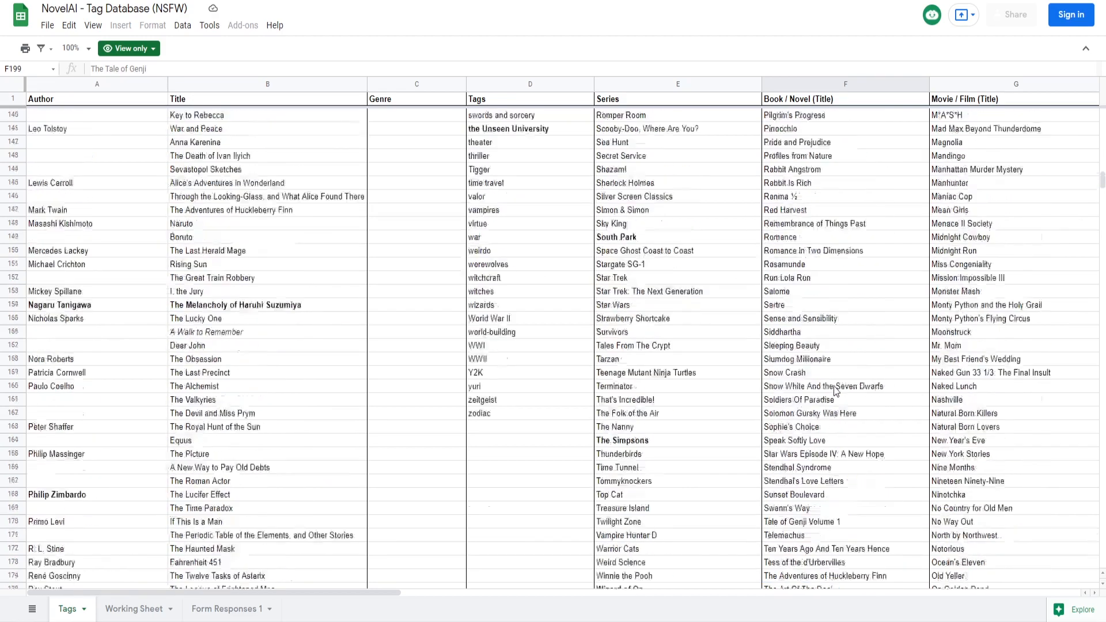
scroll(834, 388, "up", 3)
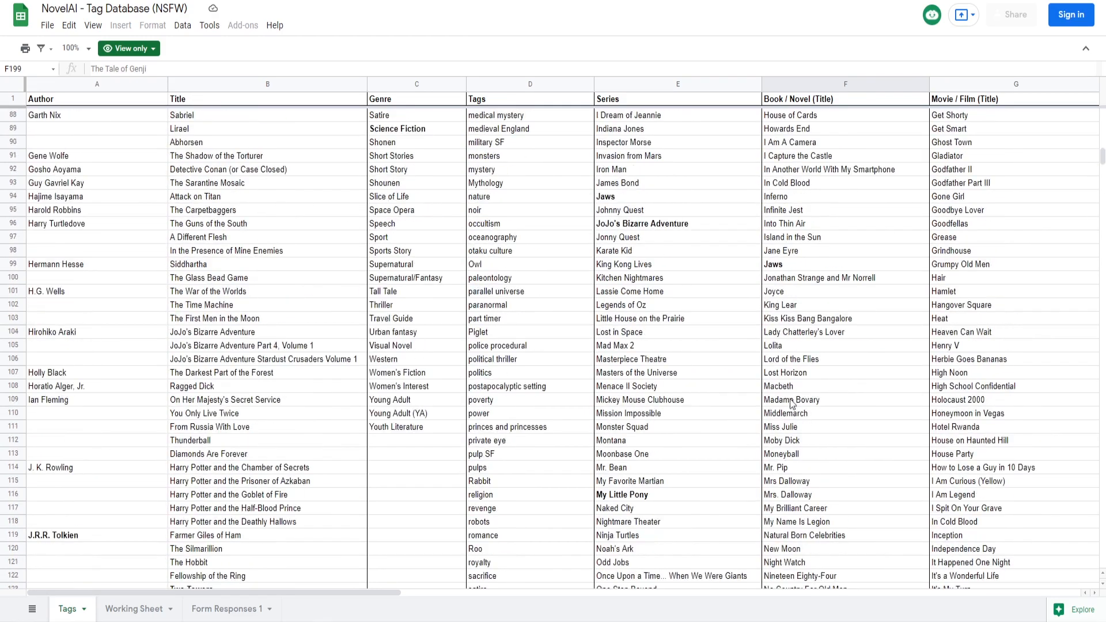
- Look over the guide's Story Parameters section and the /aids/ Settings Repository page for tried and tested values
scroll(488, 470, "up", 20)
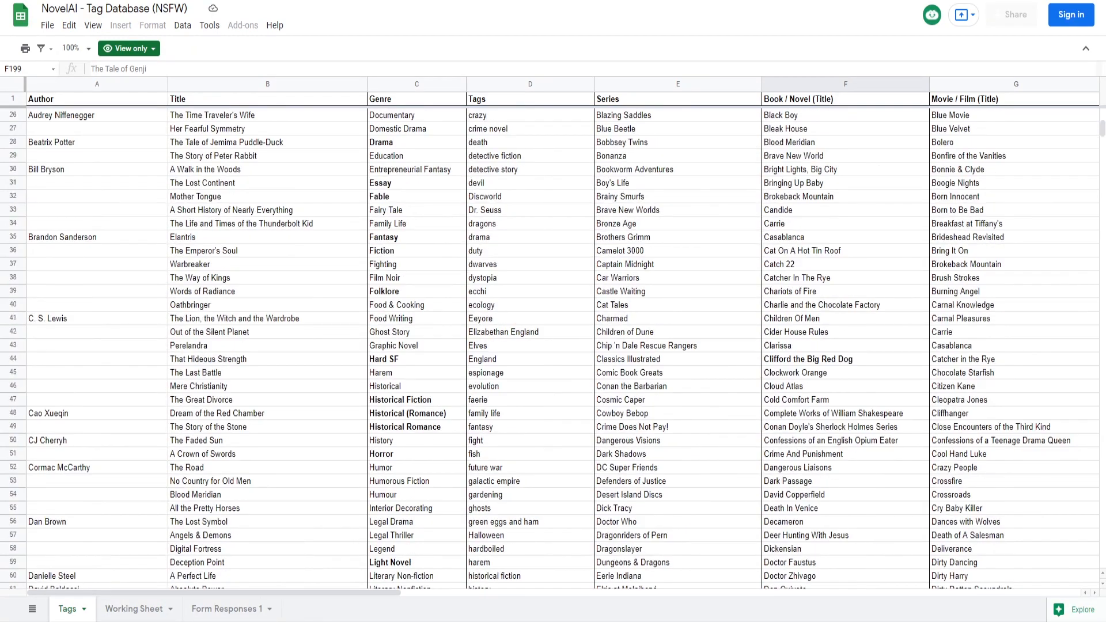
left_click(322, 1)
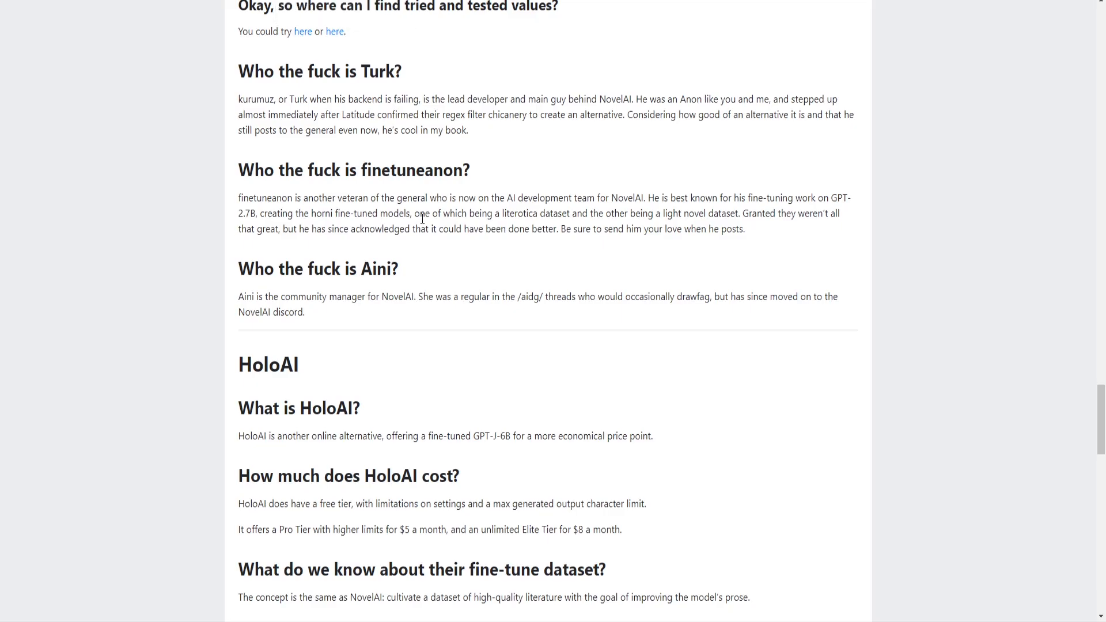
scroll(394, 251, "down", 3)
scroll(394, 252, "up", 7)
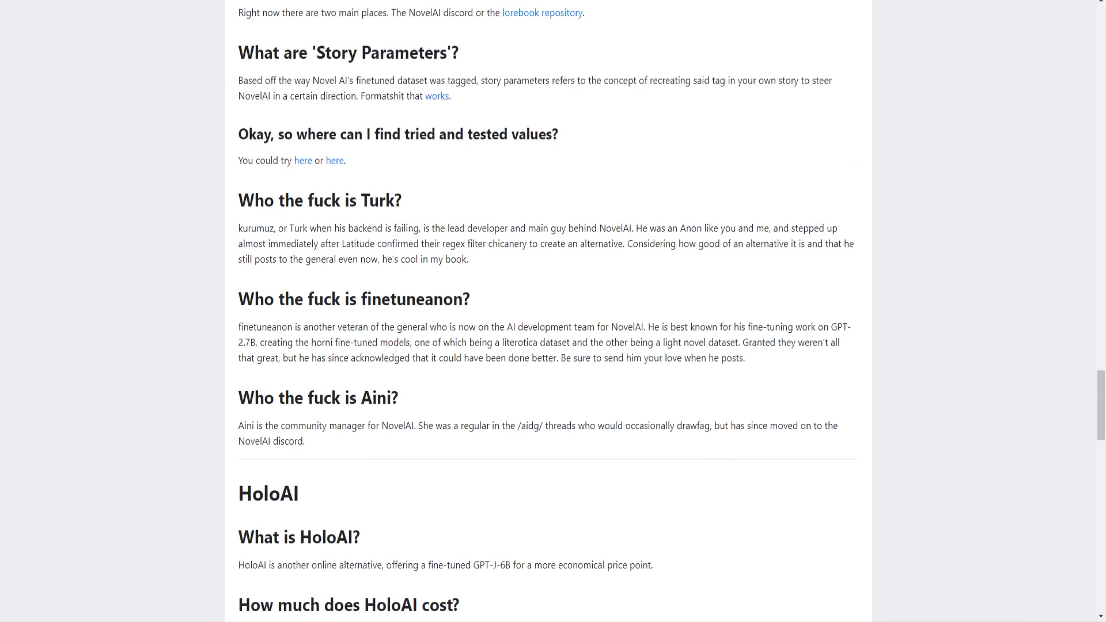
left_click(519, 1)
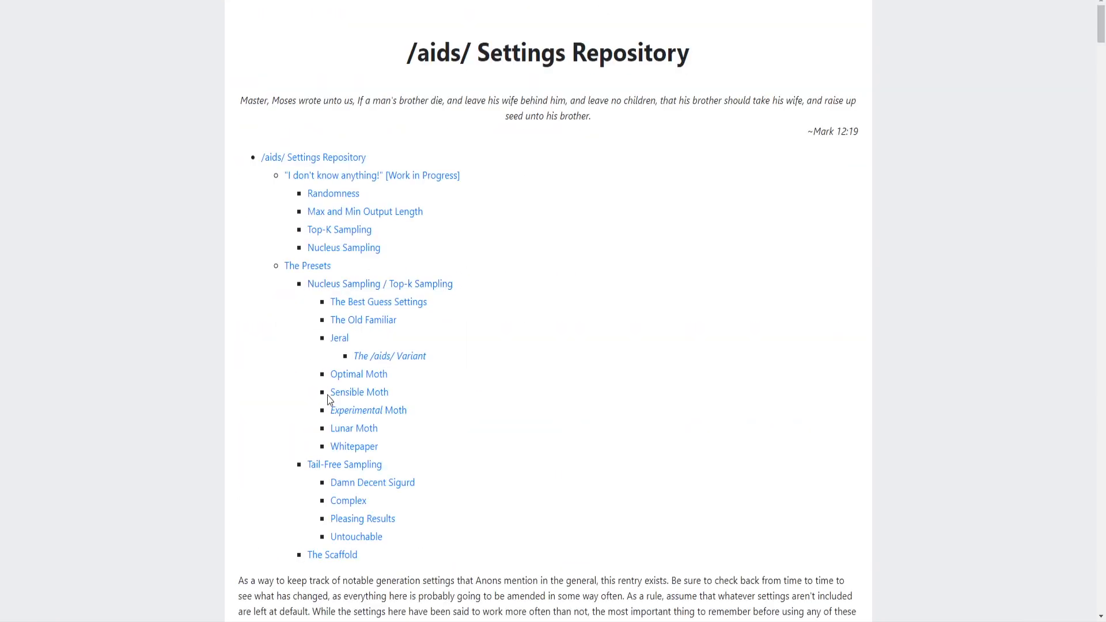
- Switch to the NovelAI story and append "; Tags:" after the H.P. Lovecraft author entry
left_click(196, 1)
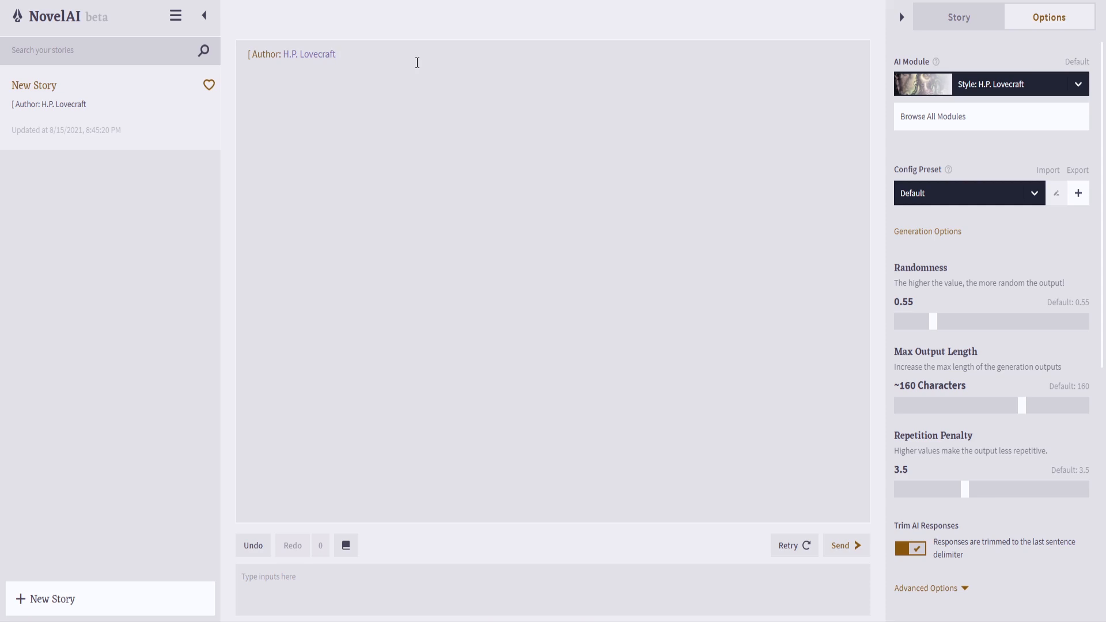
type("; Tags")
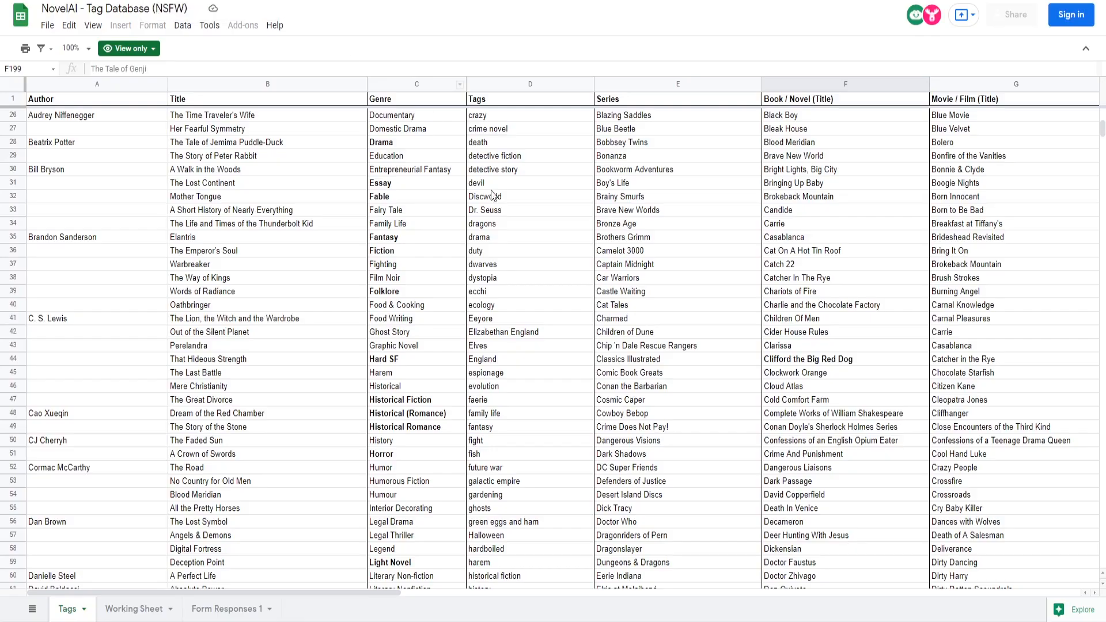
- Switch to the tag database spreadsheet and review the Tags column from its first entries through about row 60 for candidate tags
scroll(435, 341, "up", 3)
scroll(422, 392, "up", 5)
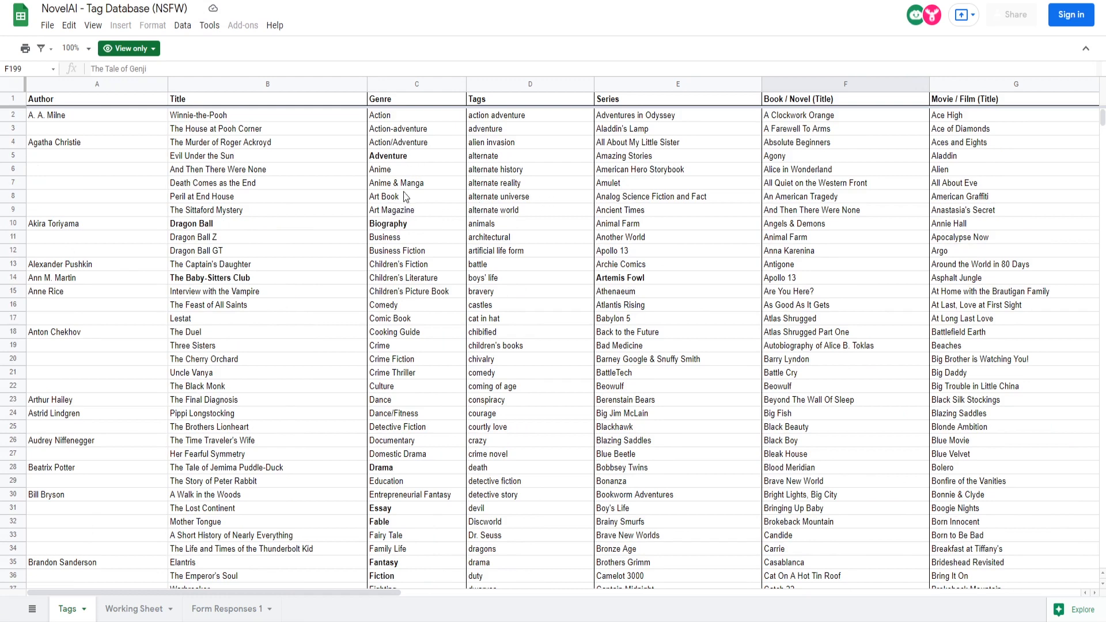
left_click(506, 130)
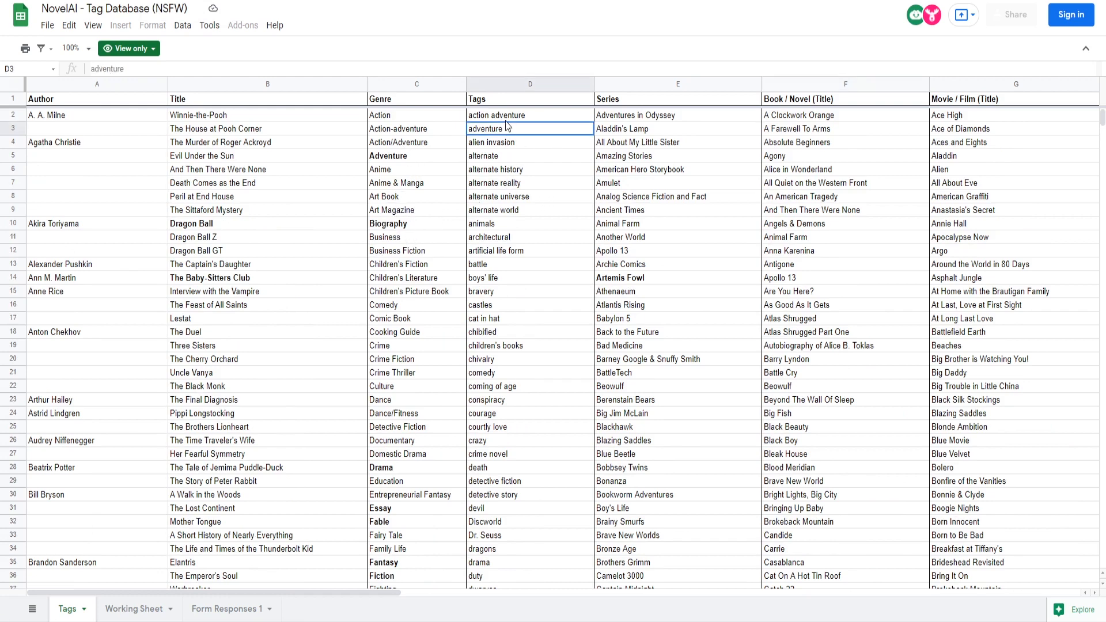
scroll(530, 323, "down", 2)
left_click(499, 293)
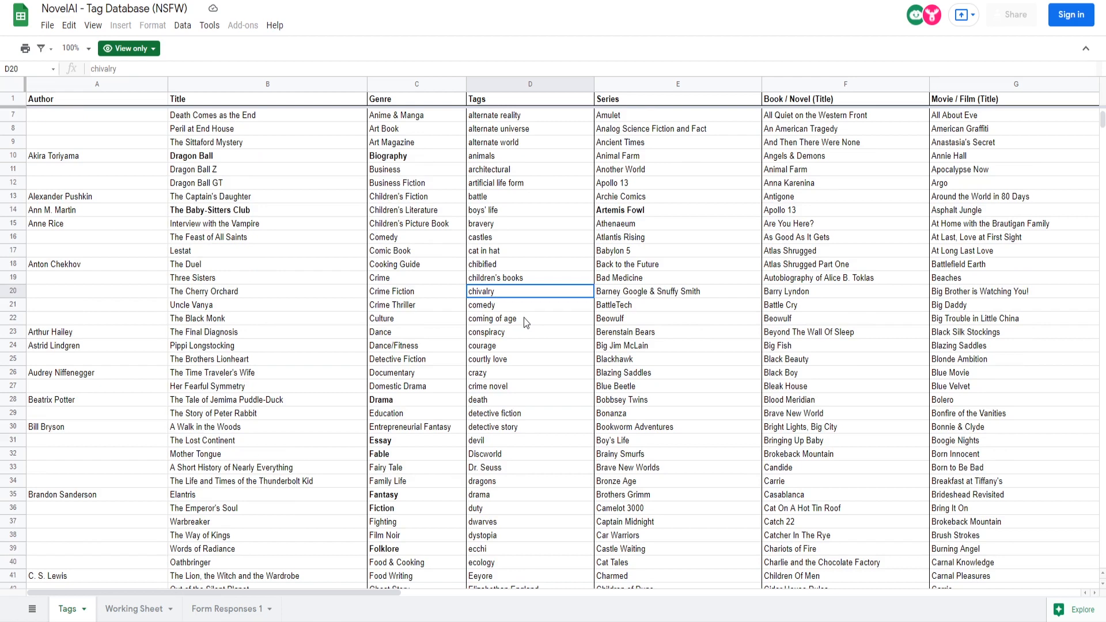
left_click(489, 442)
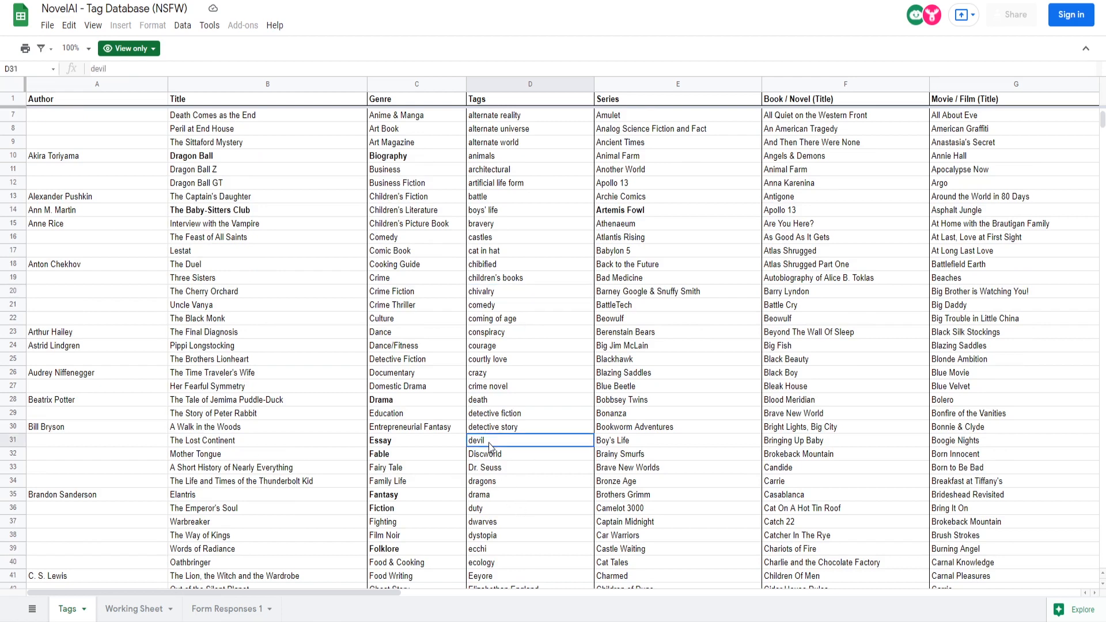
left_click(495, 430)
scroll(496, 438, "down", 2)
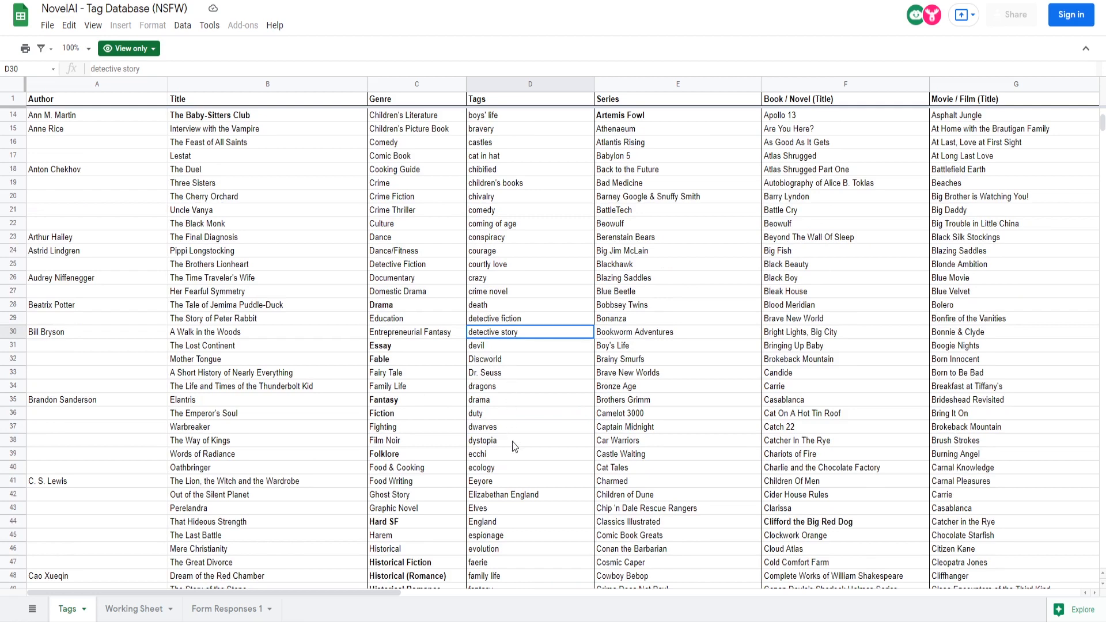
scroll(510, 456, "down", 2)
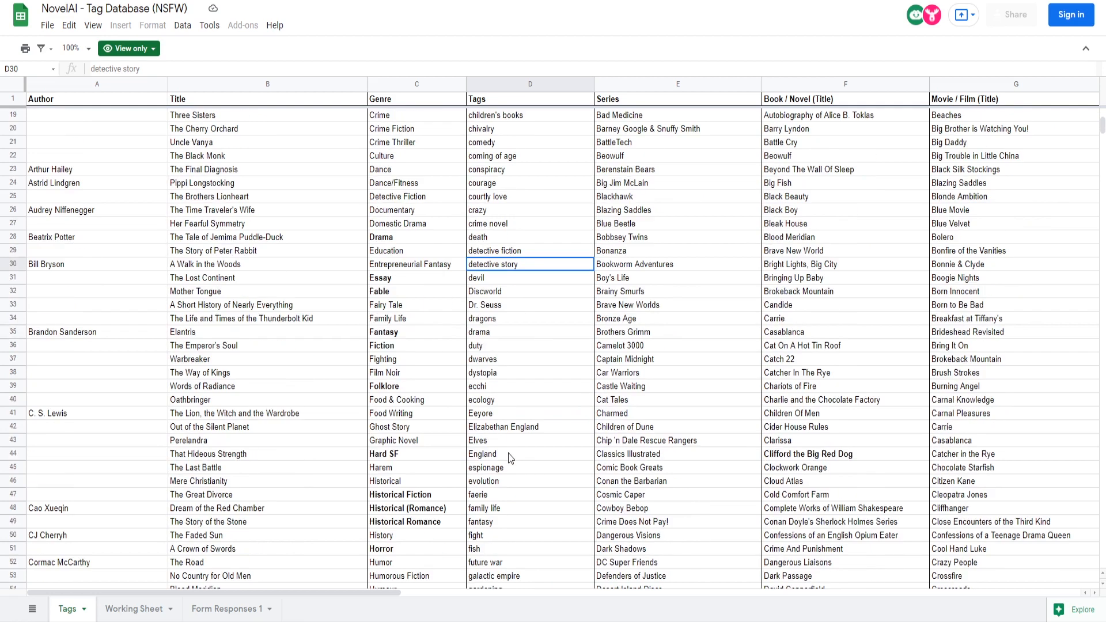
scroll(509, 458, "down", 2)
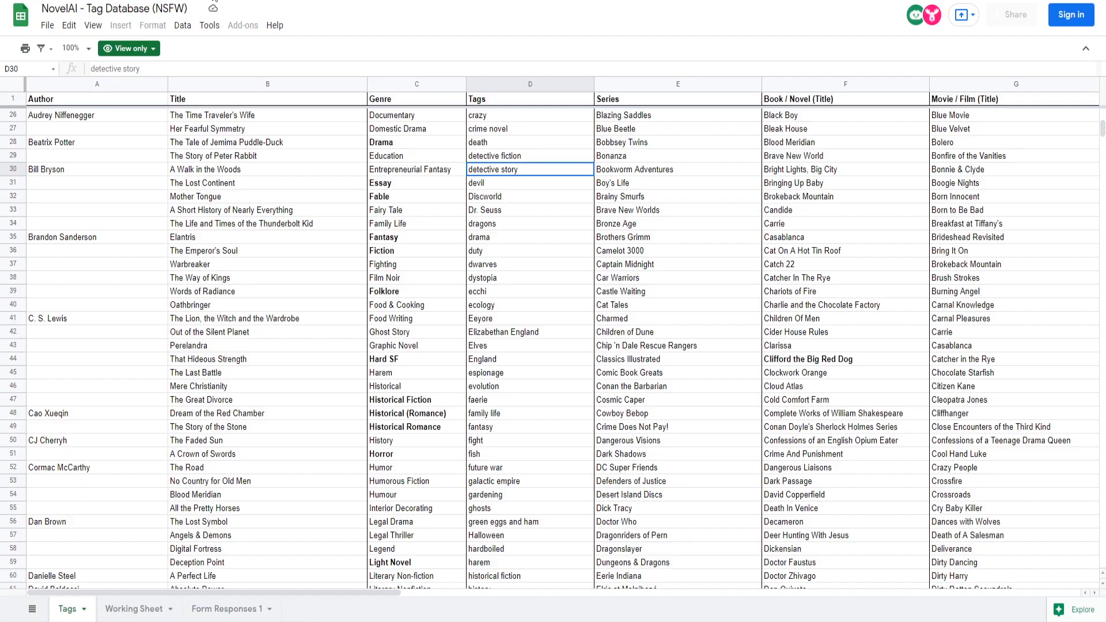
- Find chivalry in the spreadsheet's Tags column and enter "chivalry," as the first tag in the NovelAI story
scroll(530, 283, "up", 3)
scroll(501, 389, "up", 3)
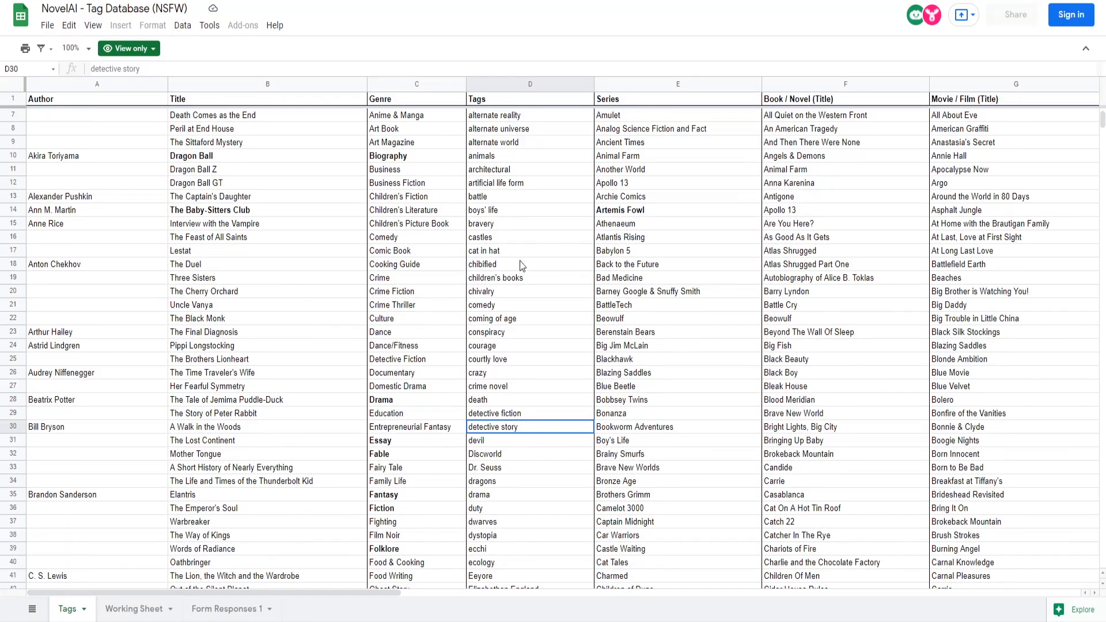
left_click(499, 292)
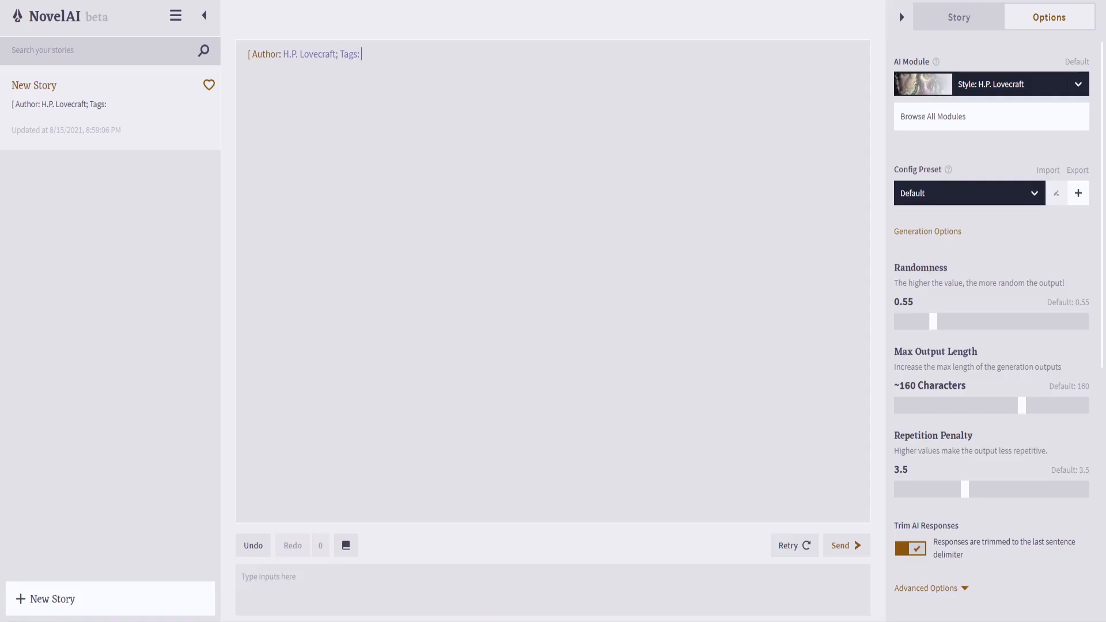
type("chiuval")
key("BackSpace")
key("BackSpace")
key("BackSpace")
key("BackSpace")
type("valry")
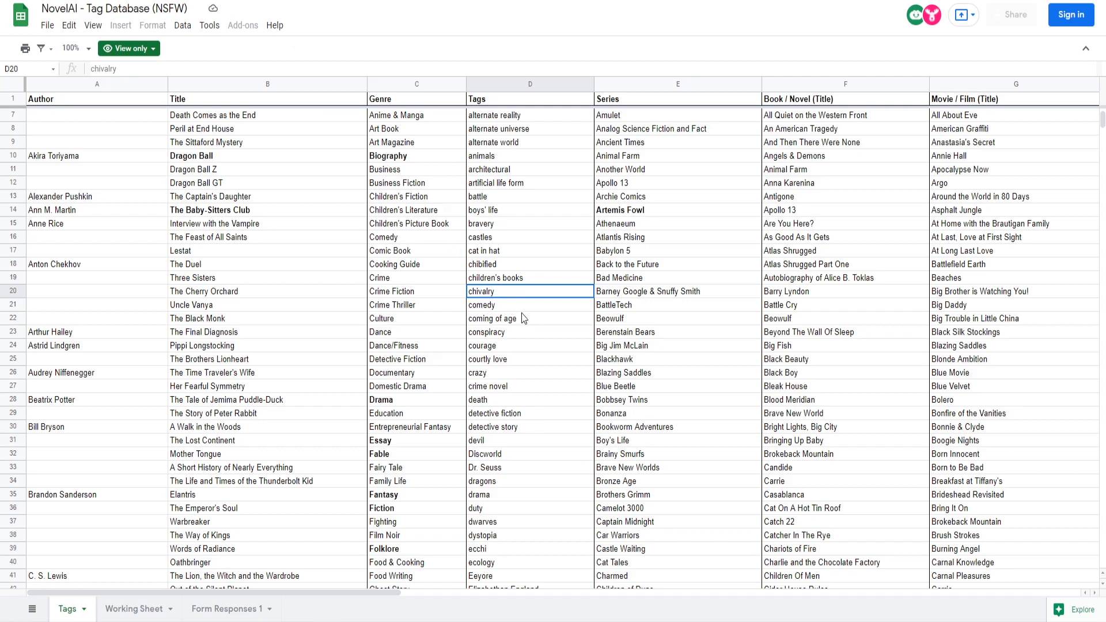
- Pick conspiracy from the spreadsheet's Tags column and add "conspiracy," to the tags in the NovelAI story
scroll(523, 319, "down", 2)
left_click(499, 251)
left_click(508, 269)
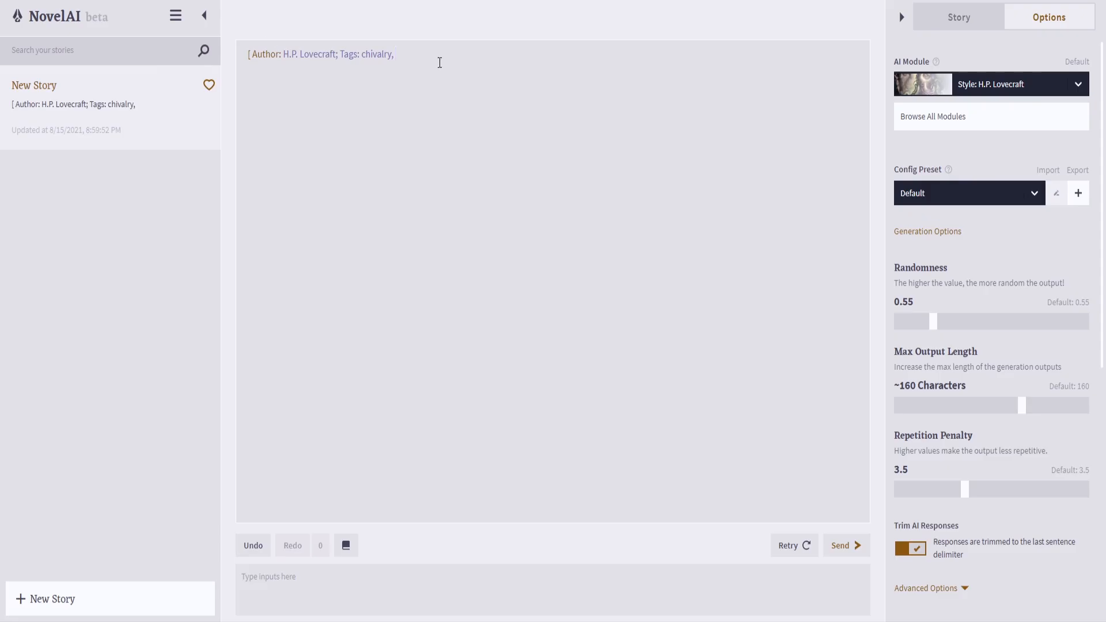
type("conspiracy,")
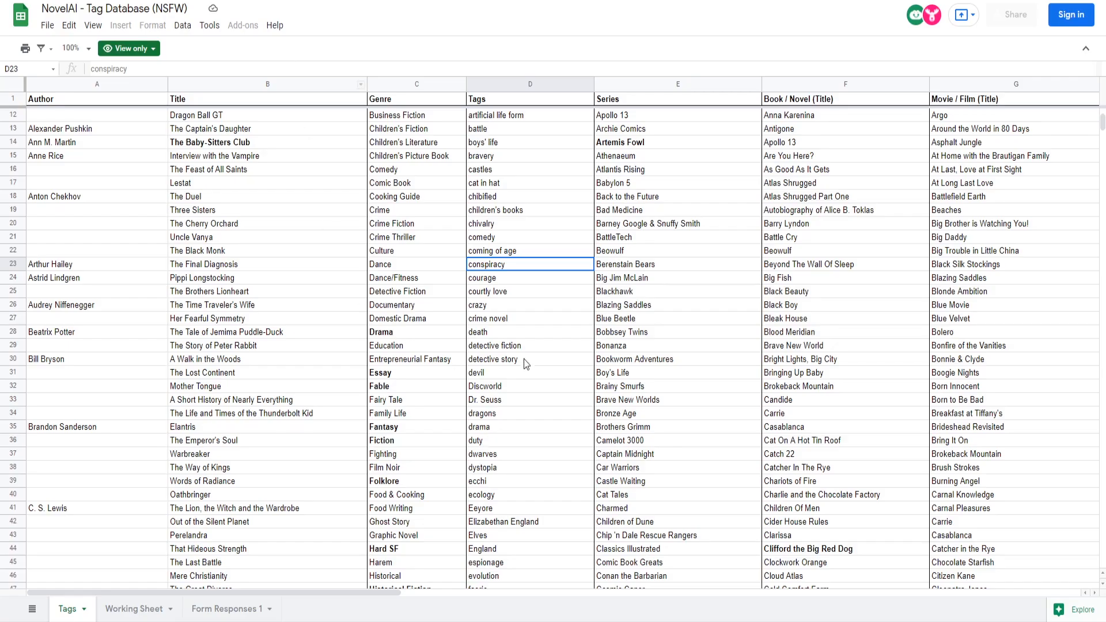
- Pick death and duty from the spreadsheet's Tags column and add "death, duty," to the story's tag list
scroll(524, 358, "down", 2)
left_click(497, 239)
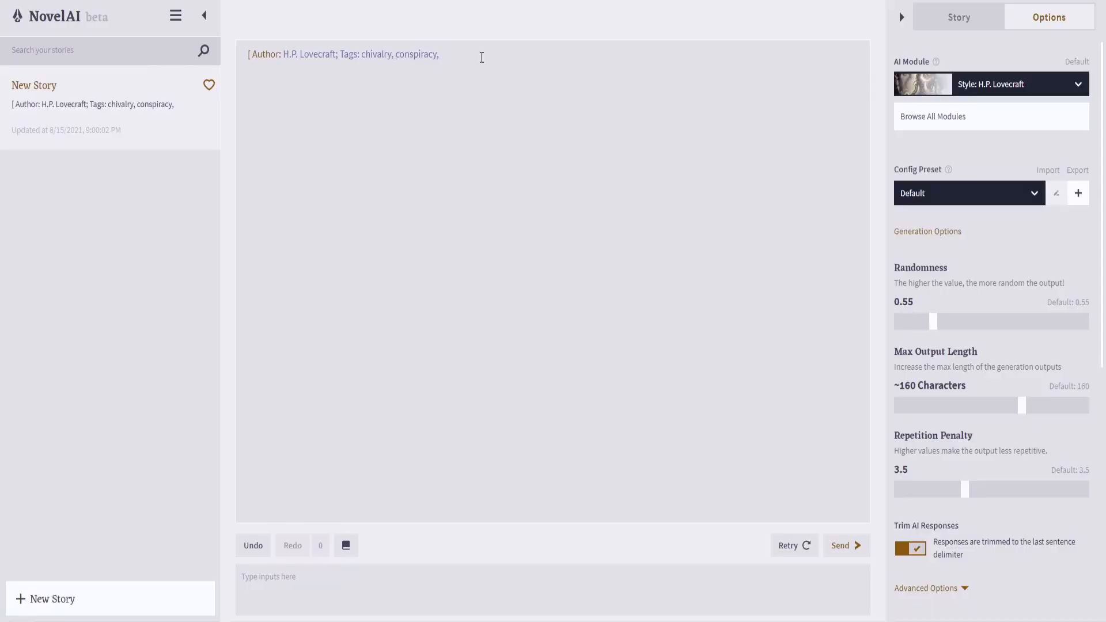
type("death,")
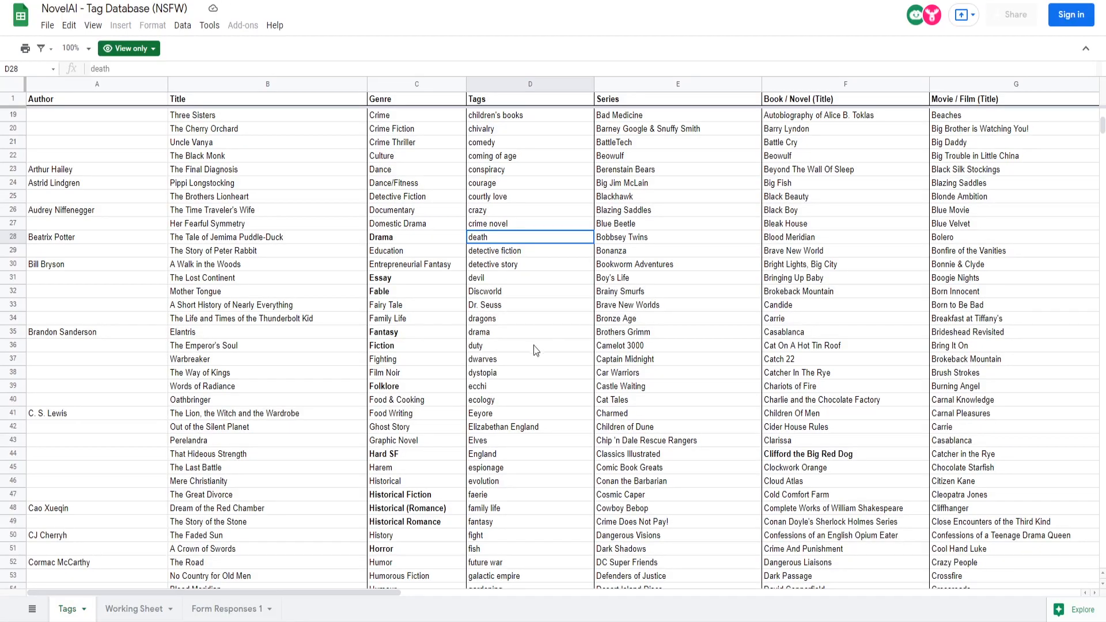
left_click(536, 350)
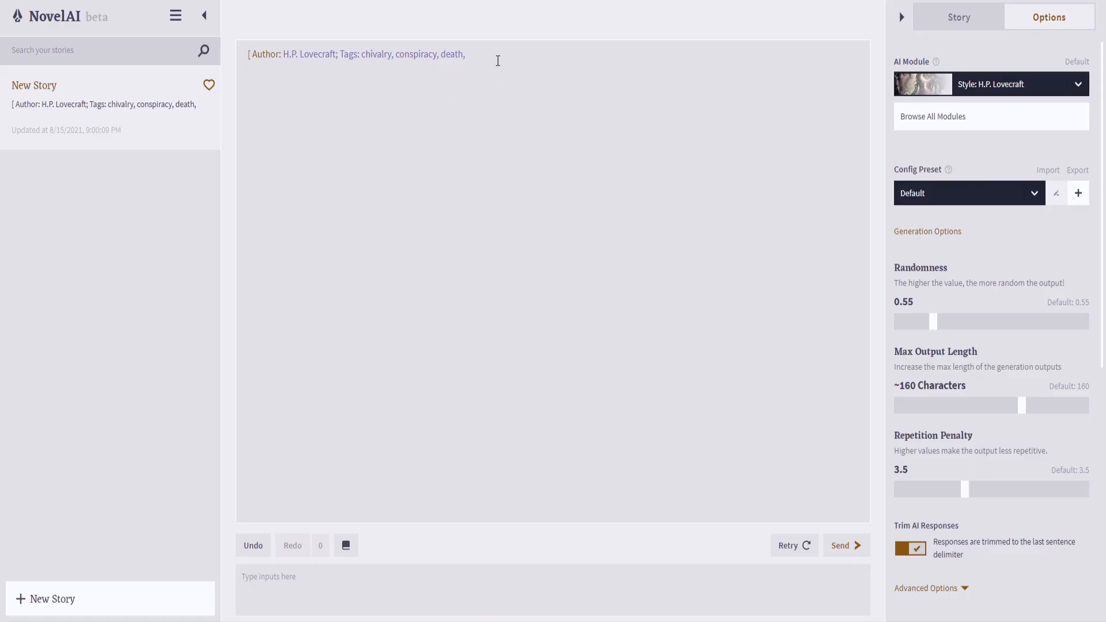
type("duty,")
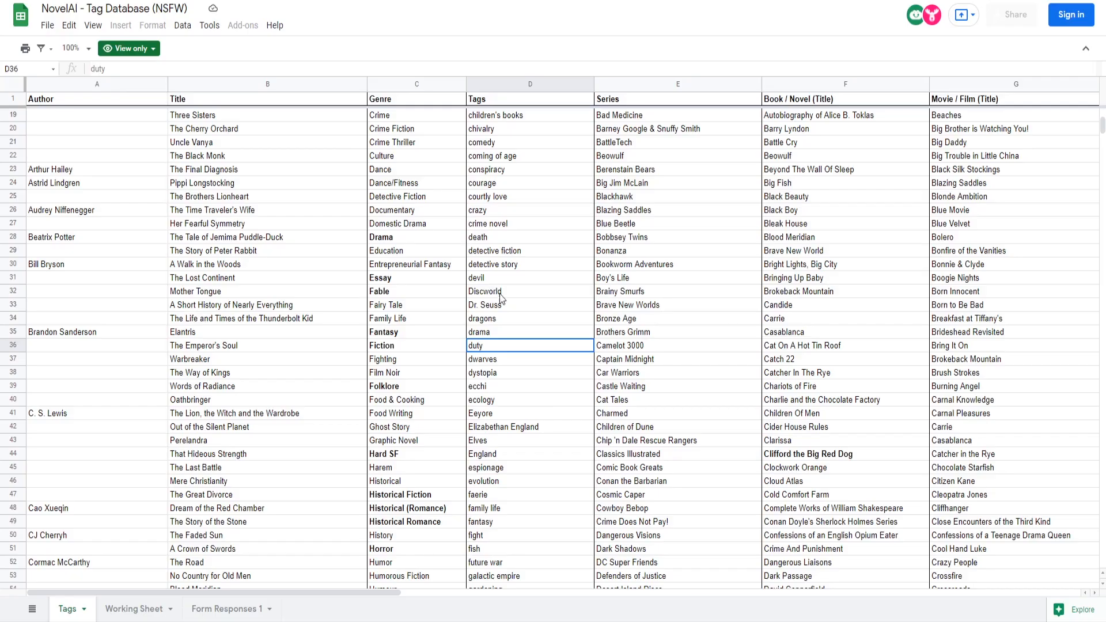
- Search further down the spreadsheet's Tags column for another fitting tag and add "honor," to the story's tag list
scroll(571, 407, "down", 3)
scroll(510, 321, "down", 2)
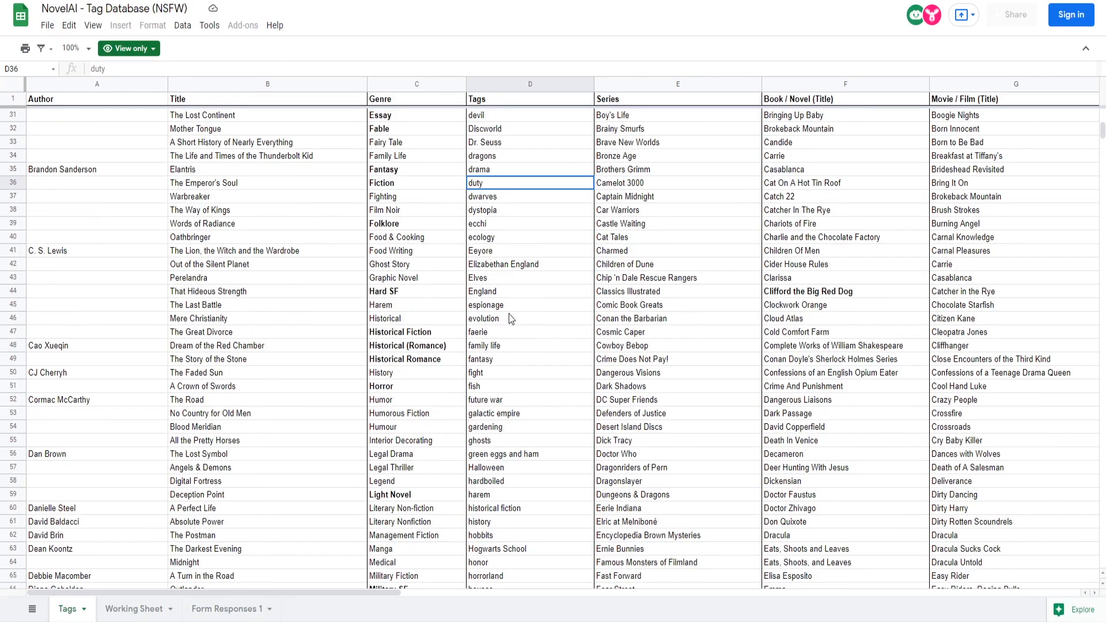
scroll(511, 320, "down", 2)
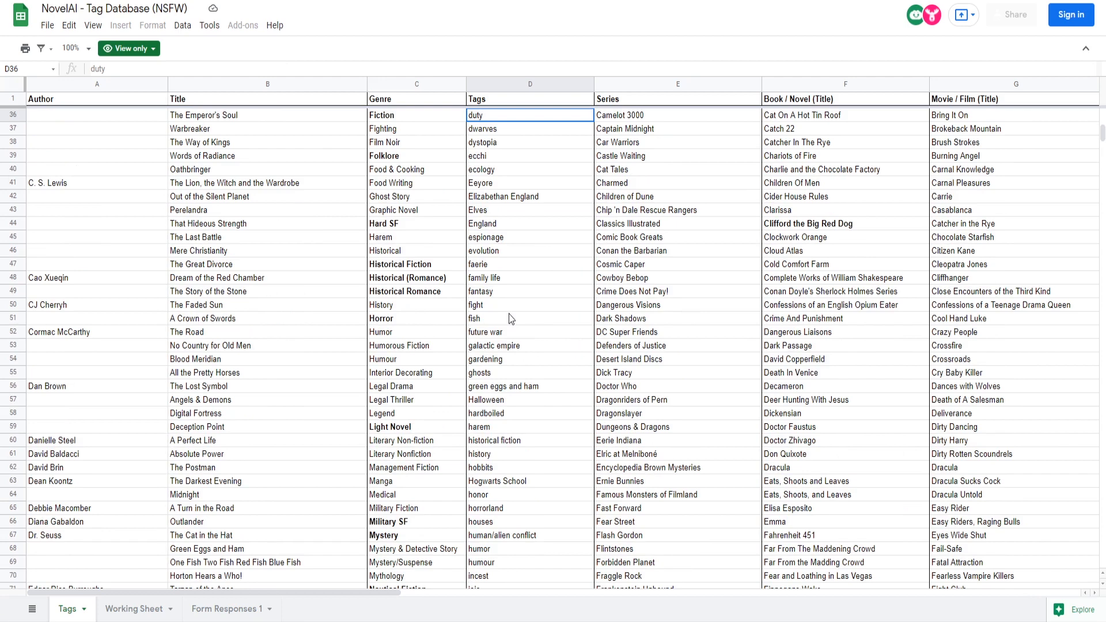
scroll(509, 315, "down", 3)
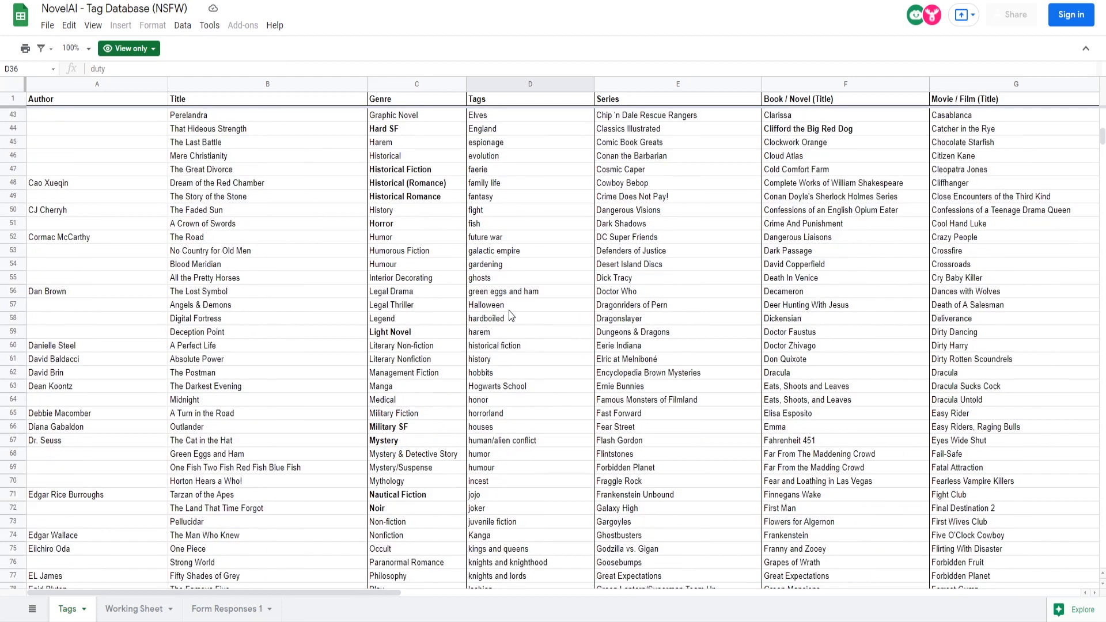
scroll(546, 324, "down", 2)
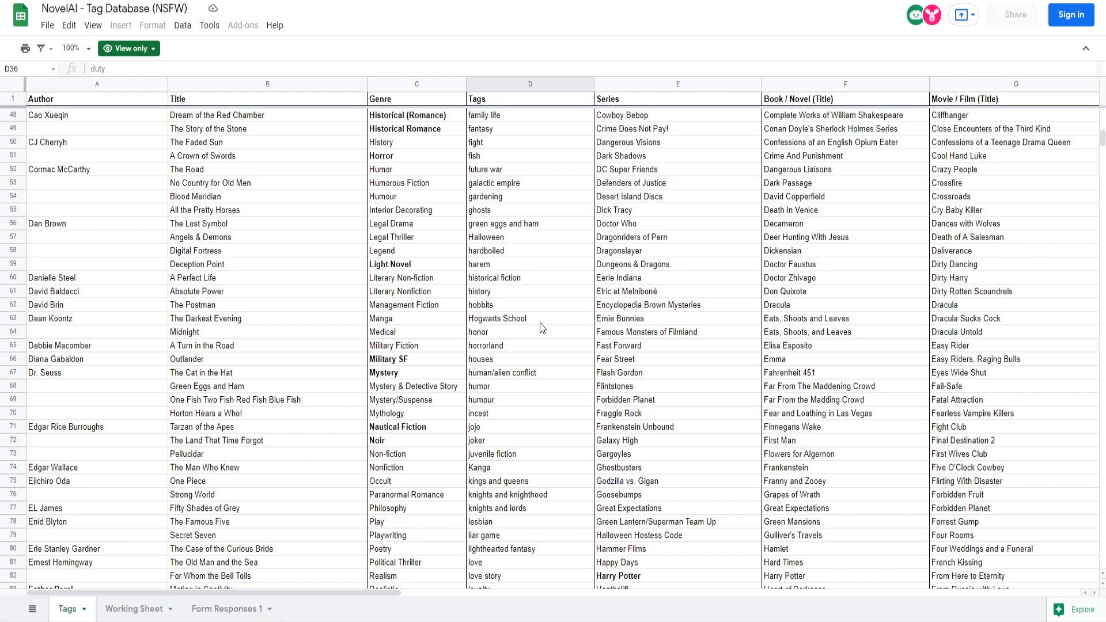
key("ctrl+Tab")
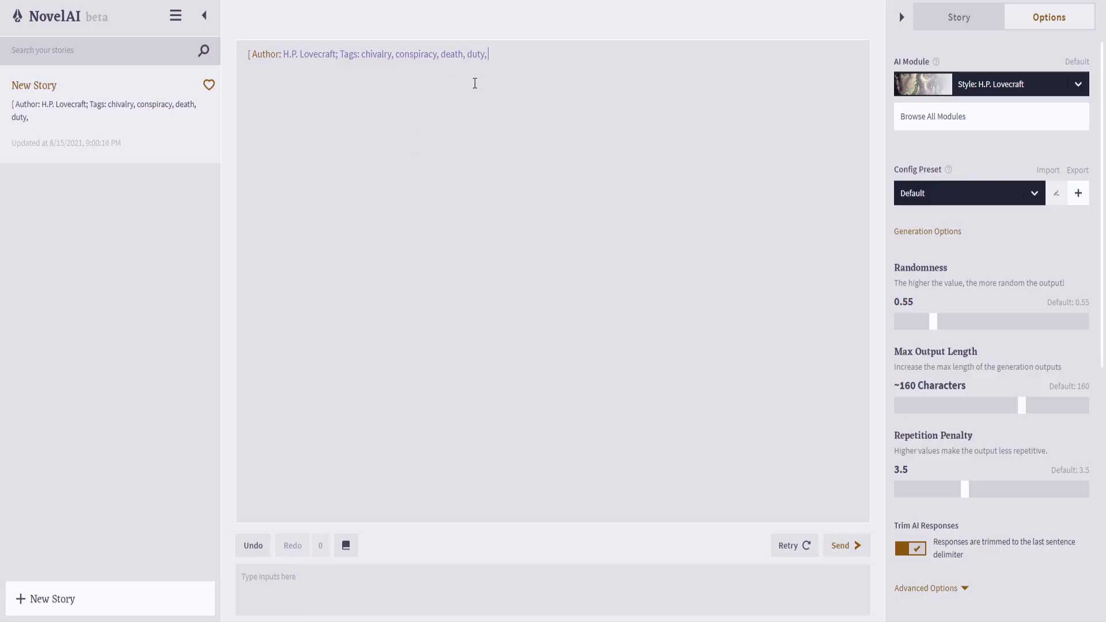
type("honor,")
- Locate madness in the spreadsheet's Tags column and add "madness," to the story's tag list
key("ctrl+Tab")
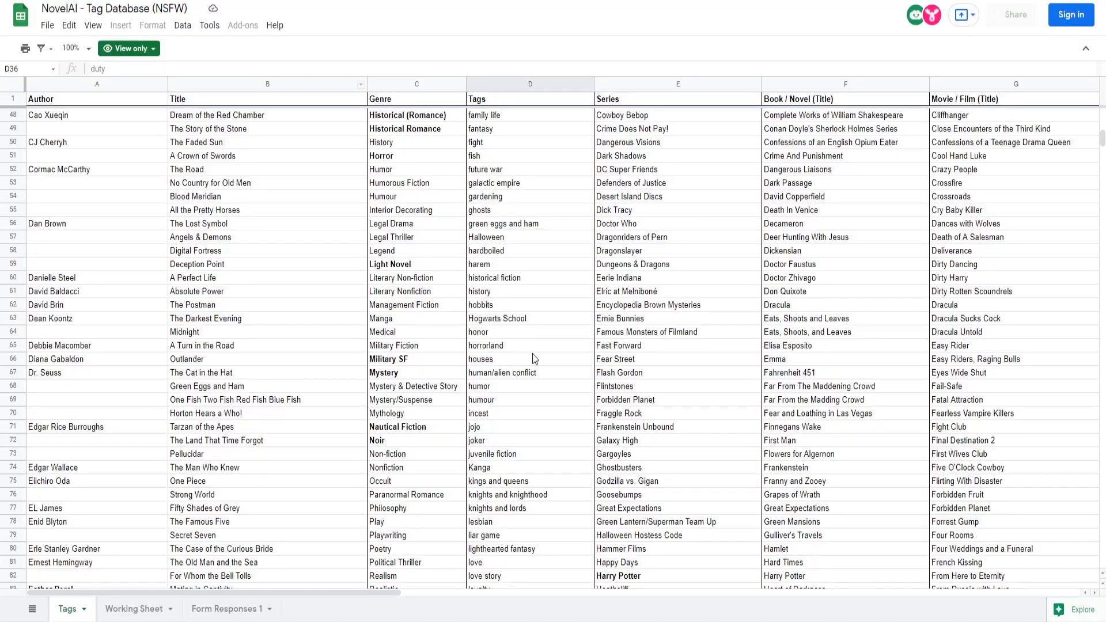
scroll(535, 424, "down", 2)
scroll(531, 413, "down", 2)
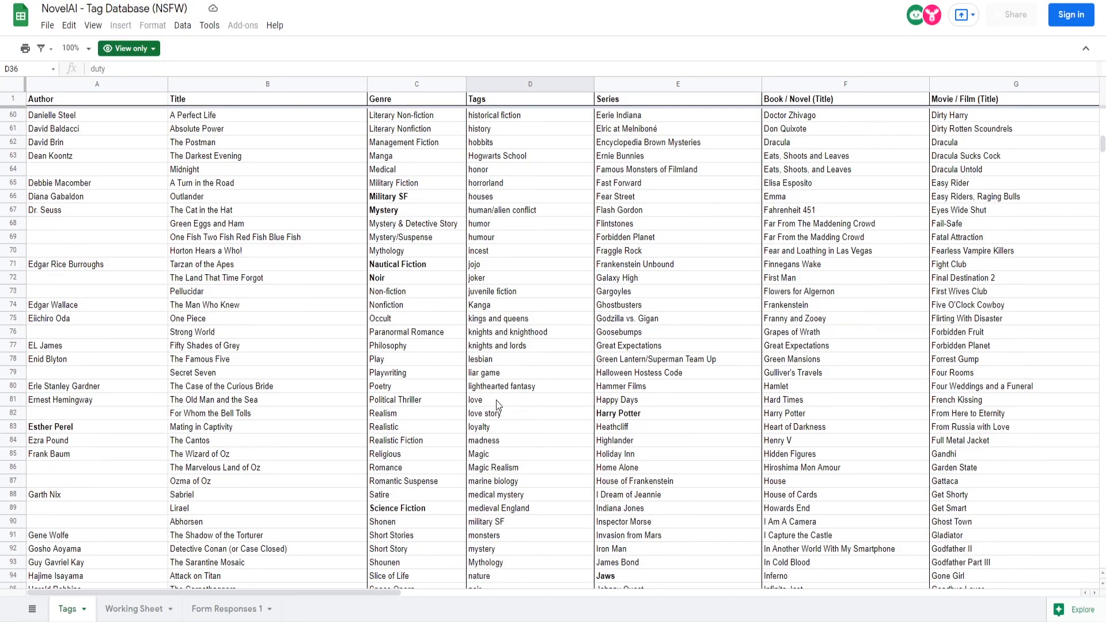
scroll(498, 443, "down", 1)
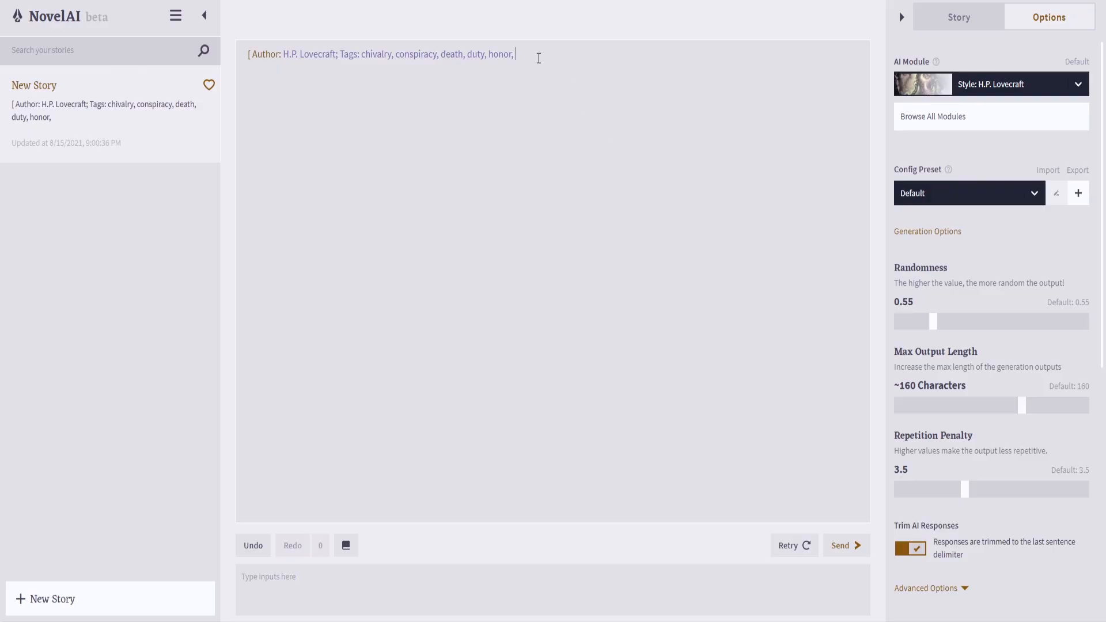
type("madness,")
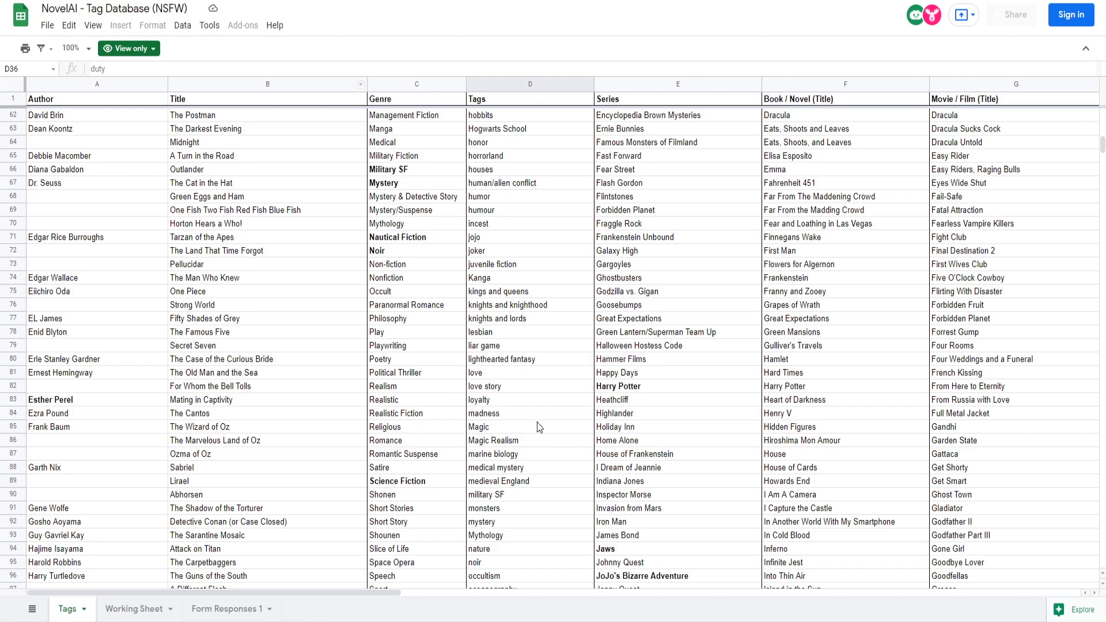
- Find medieval England in the spreadsheet's Tags column and close the story's tag list with "medieval England;"
scroll(535, 422, "down", 5)
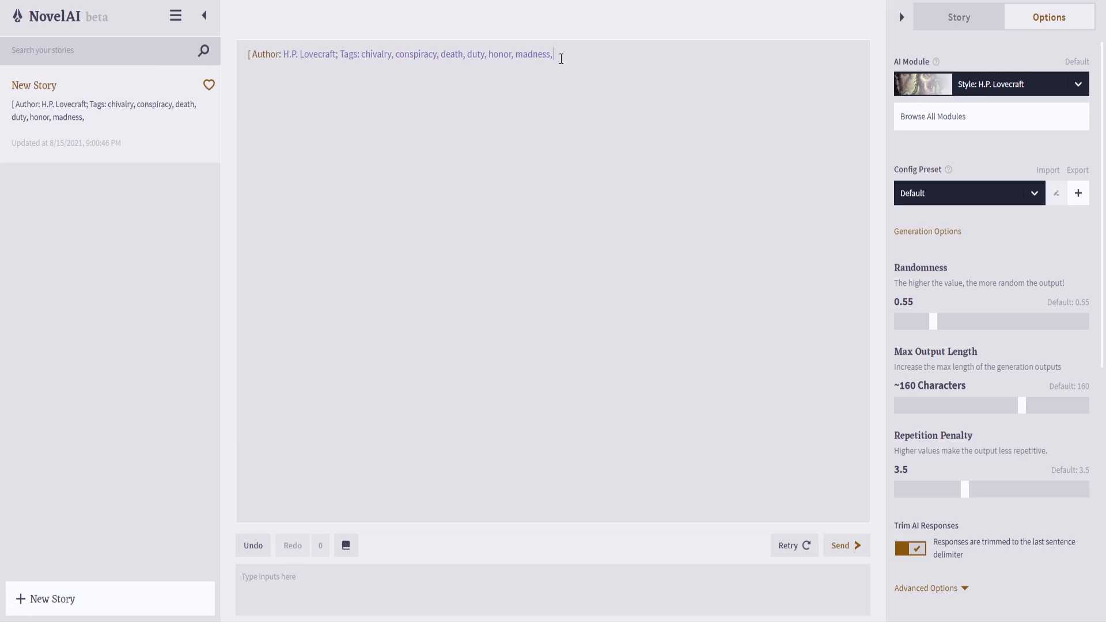
type("medieval England")
type(";")
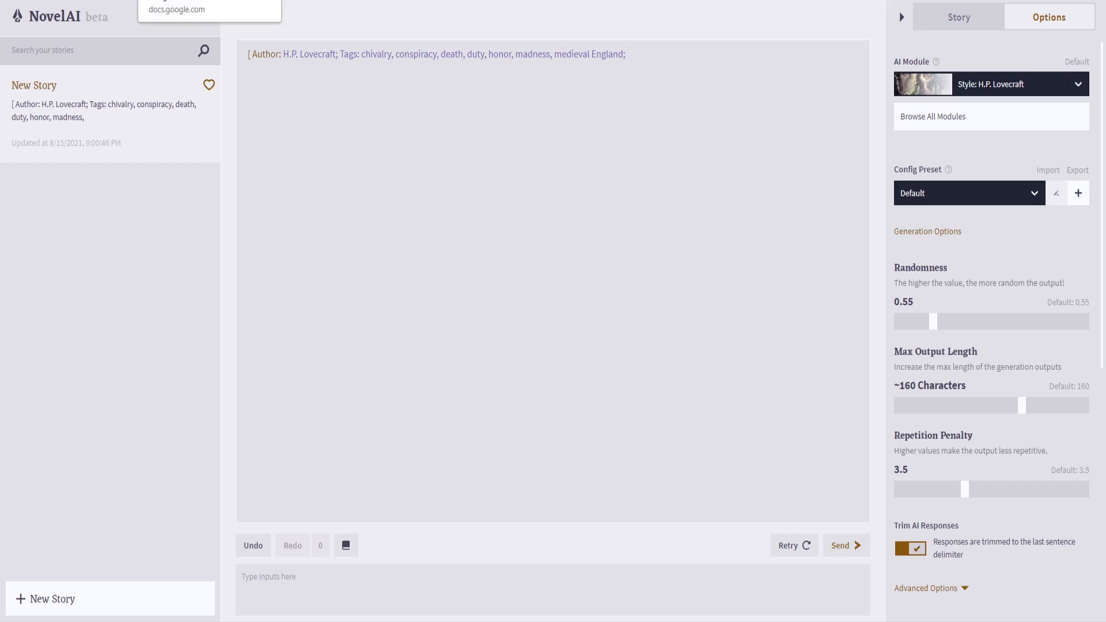
- Look back up through the tag database spreadsheet's Series and Book / Novel columns for further context entries
left_click(151, 1)
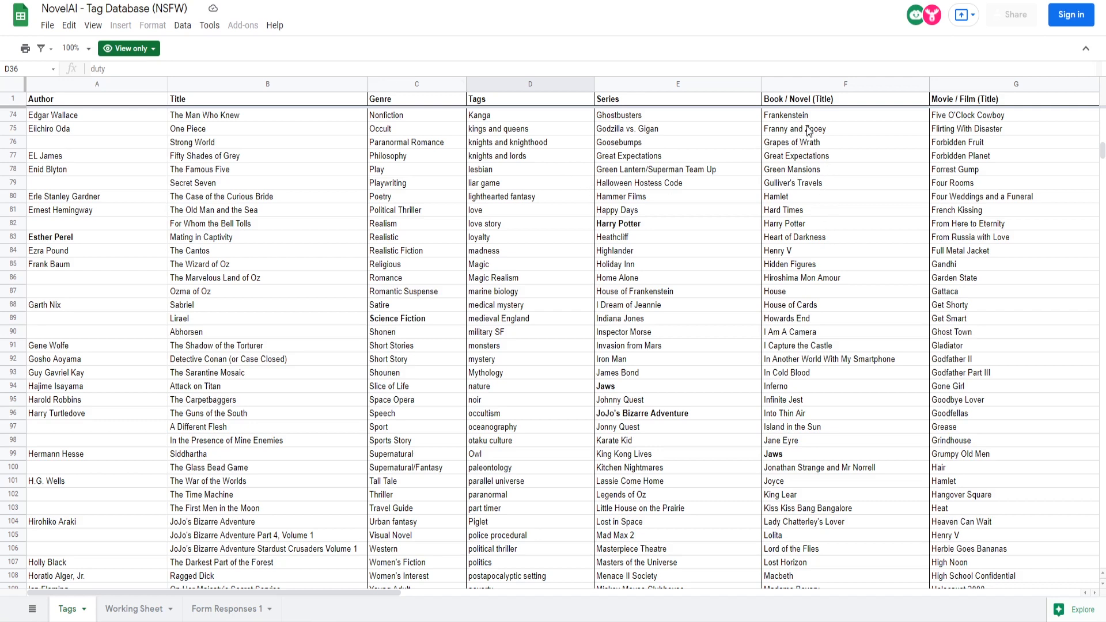
left_click(650, 134)
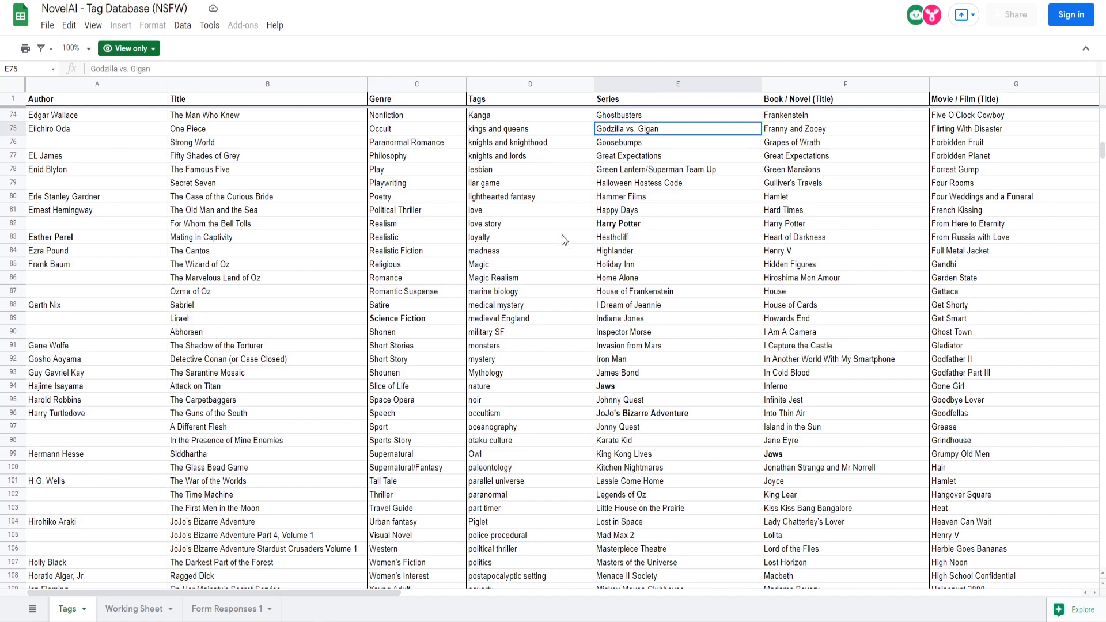
scroll(803, 370, "up", 15)
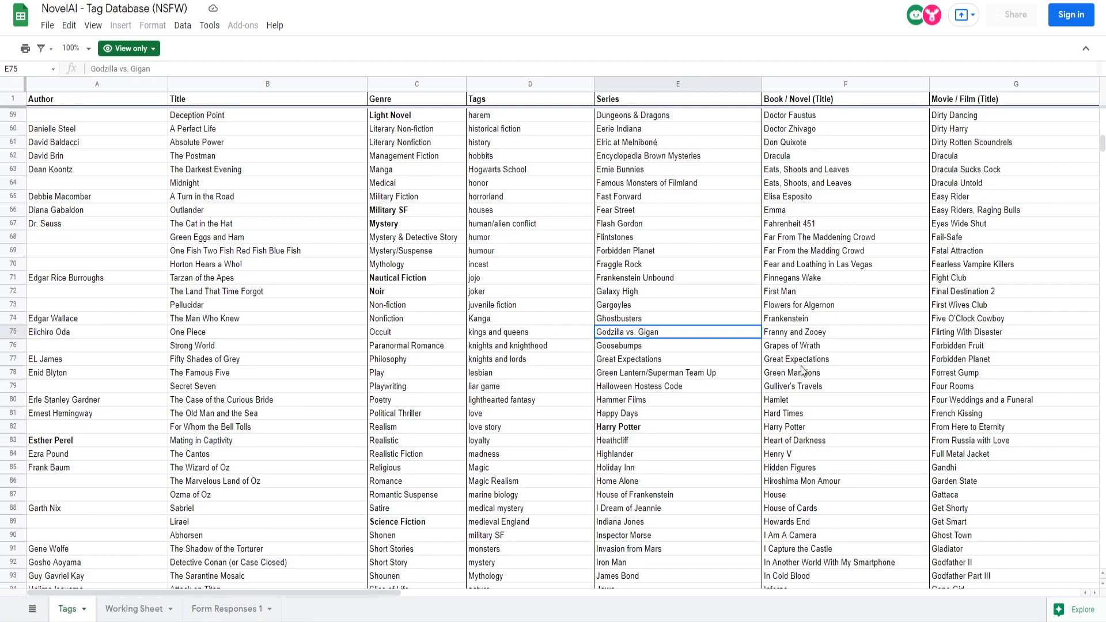
scroll(824, 381, "up", 1)
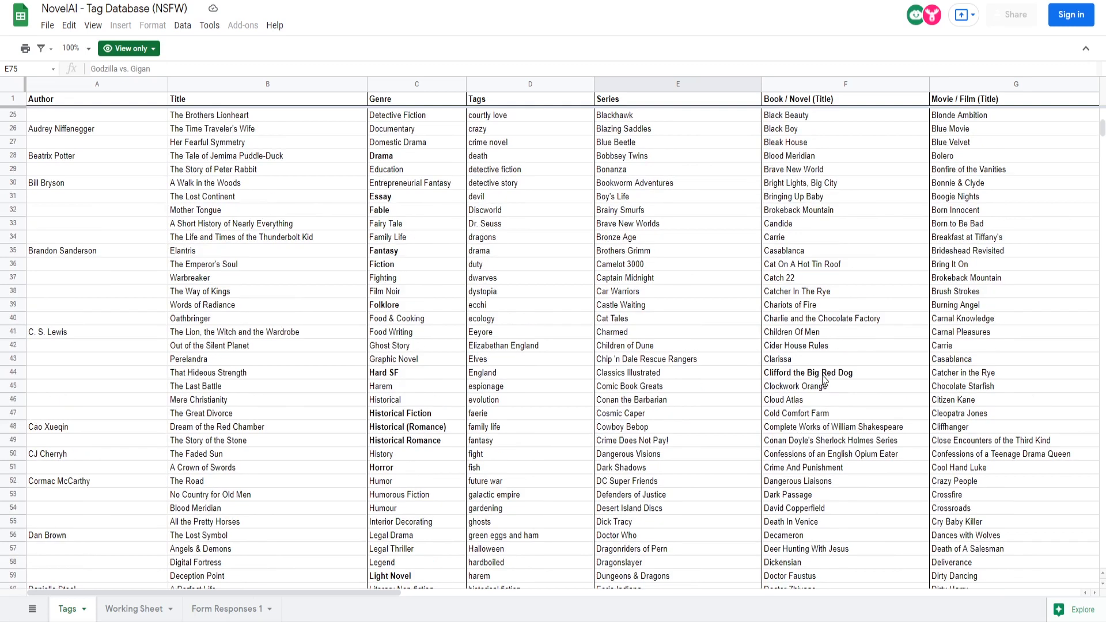
left_click(804, 279)
scroll(804, 288, "up", 4)
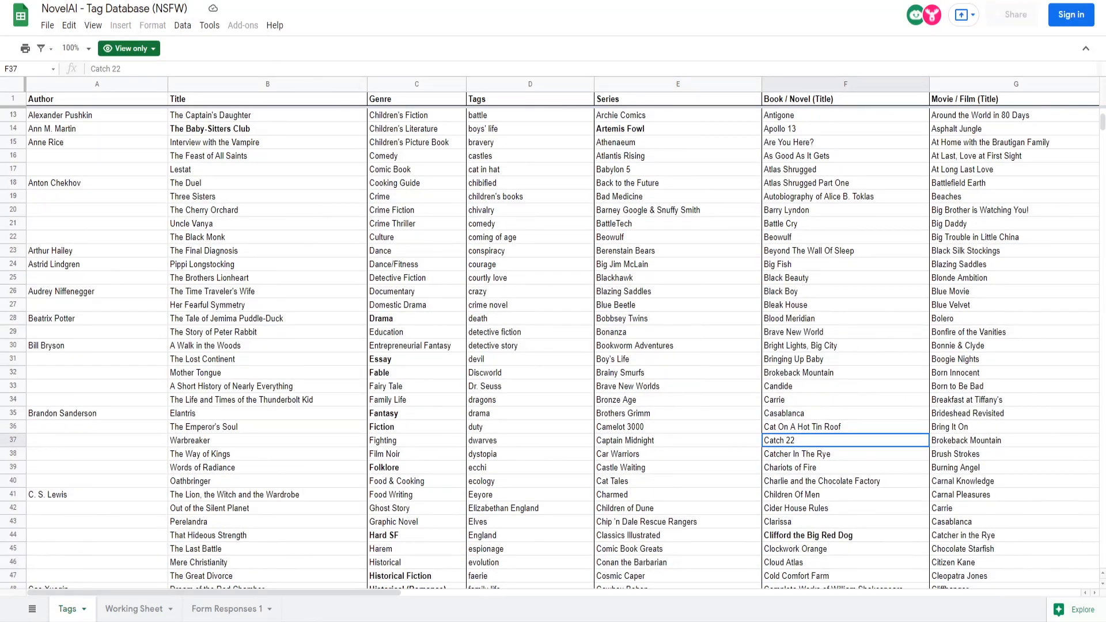
left_click(840, 335)
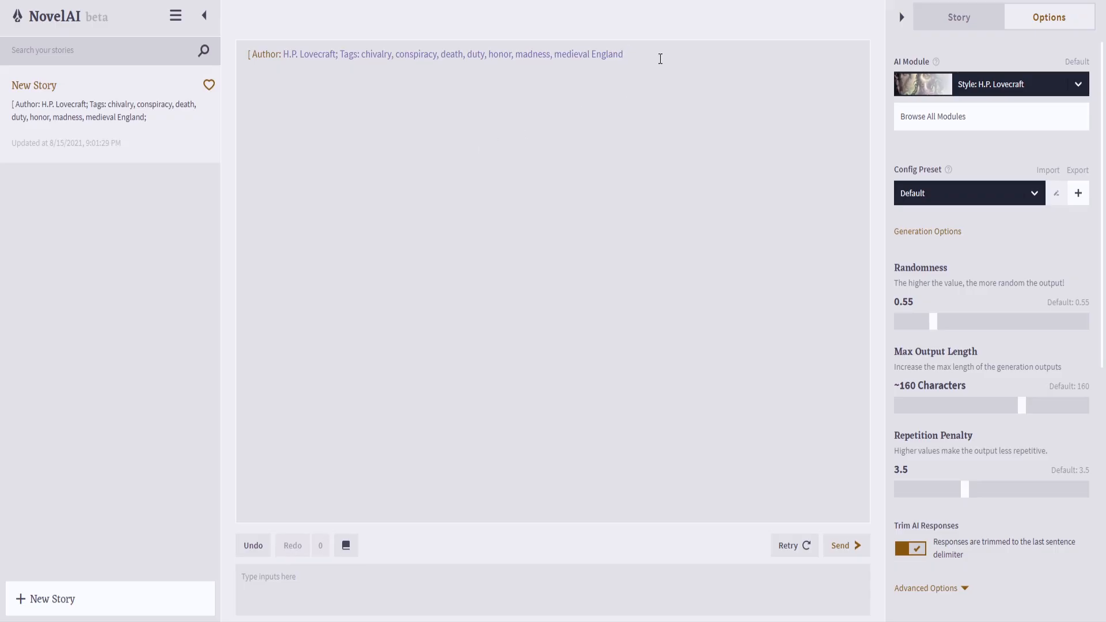
- Close the story's context line after "medieval England" with ". ]", generate the opening sentence, and show the story settings
type(". ]")
left_click(842, 545)
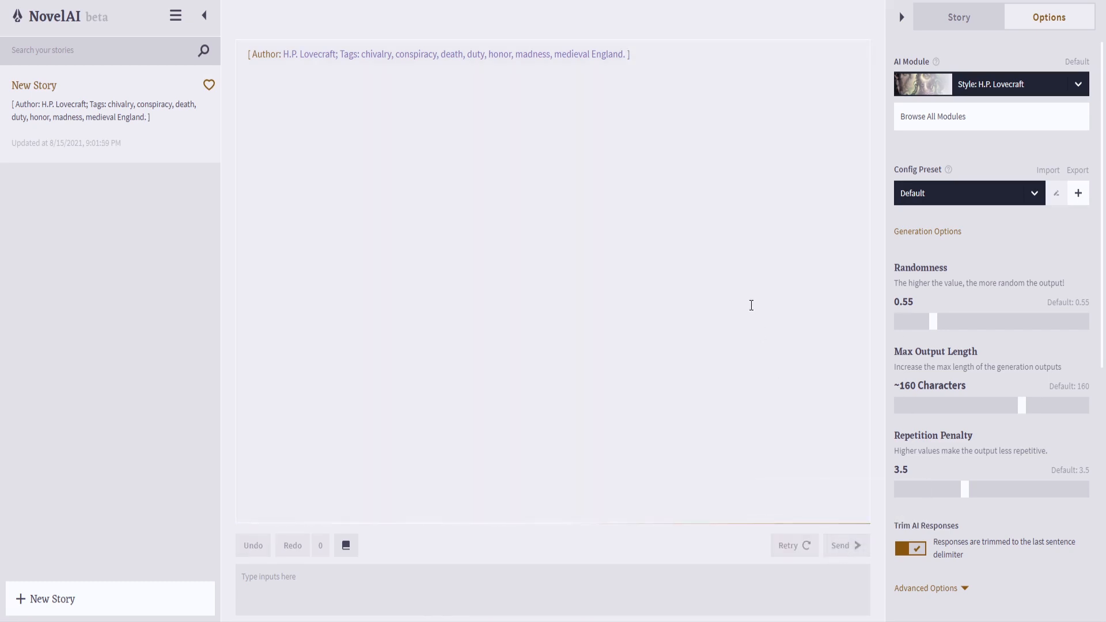
left_click(980, 17)
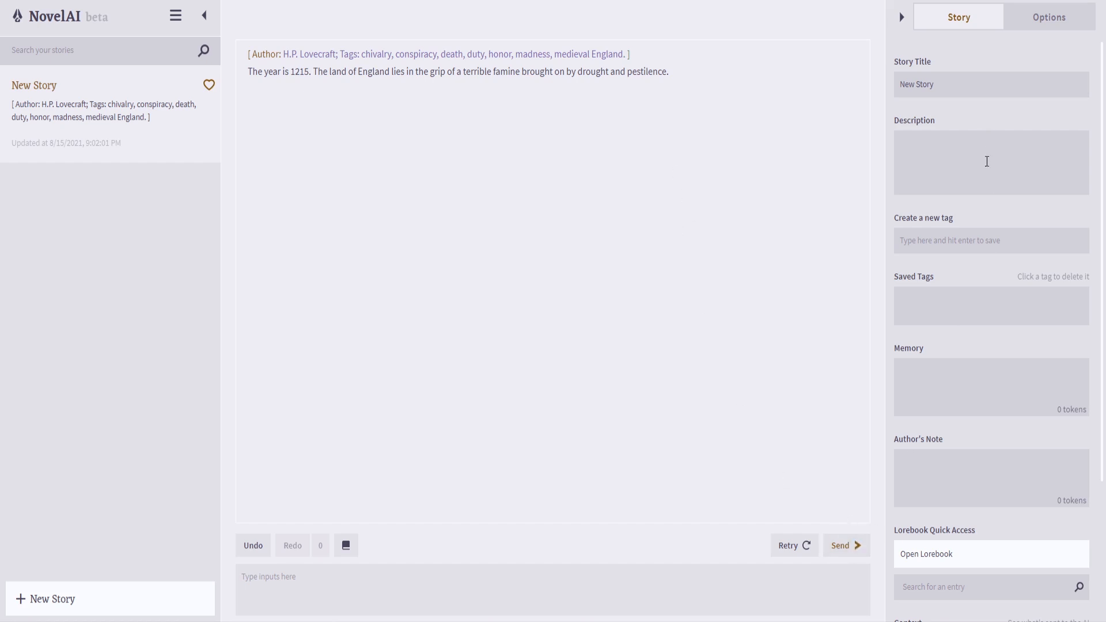
- Submit "You are" as the next story input, and have the AI continue the resulting passage two more times
left_click(356, 612)
type("You are a")
key("Return")
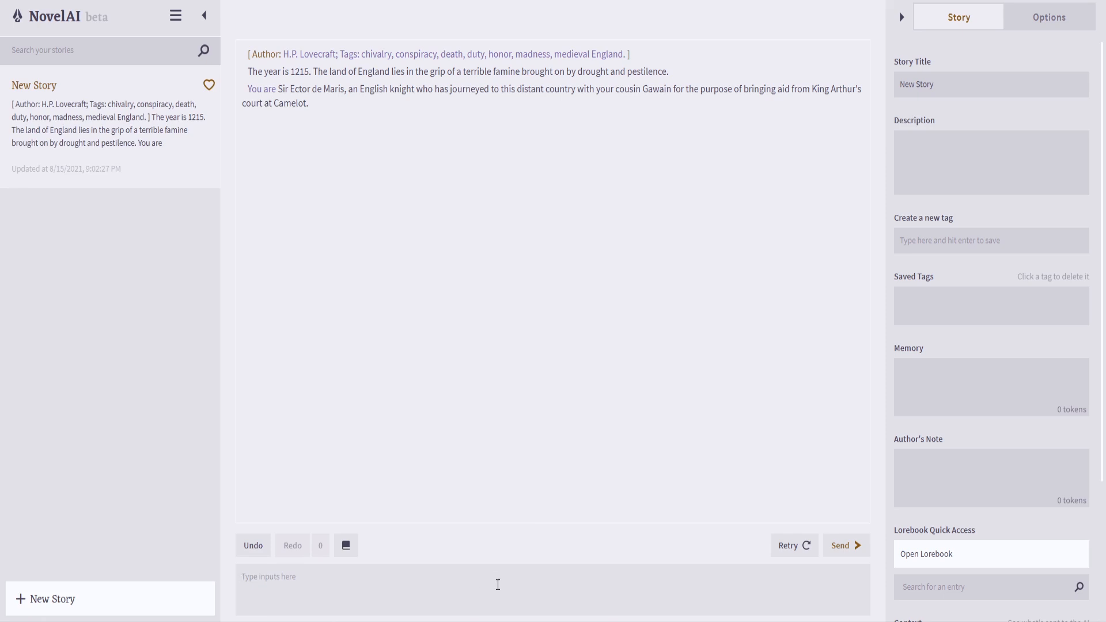
left_click(858, 547)
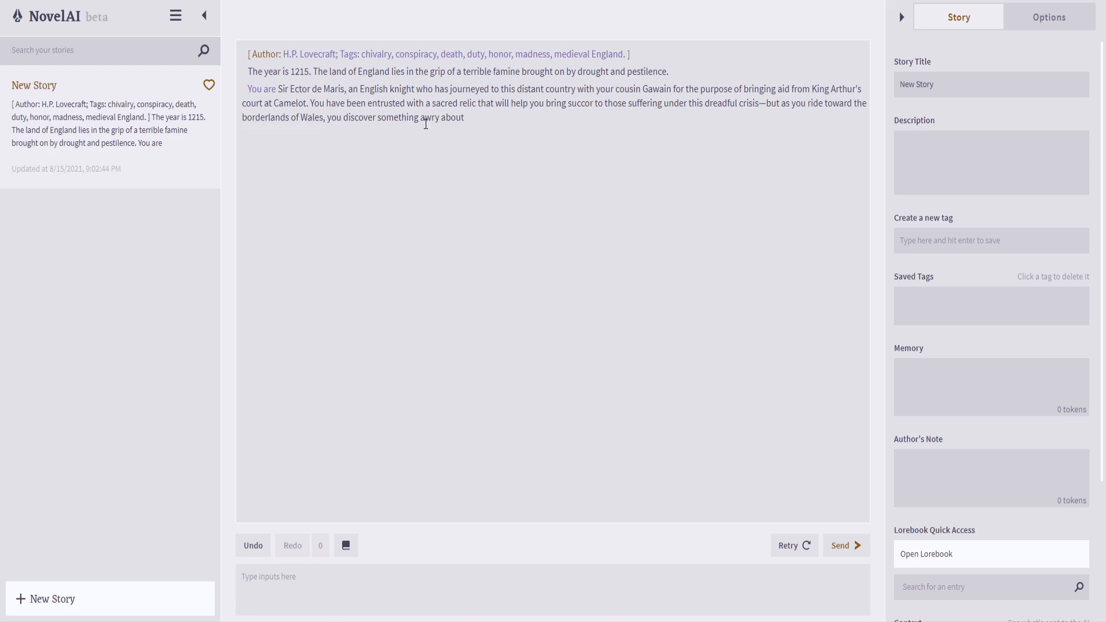
left_click(468, 120)
left_click(842, 547)
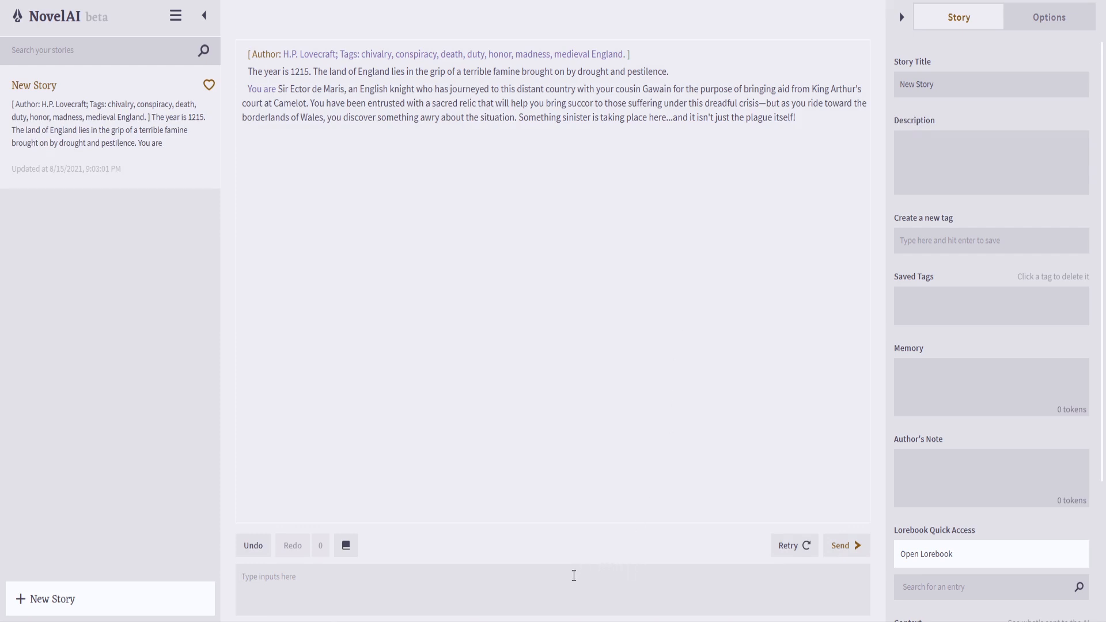
- Submit the story inputs "Examine surroundings" and "You look around yourself.", generating a continuation for each
type("Examine surroundings")
key("Return")
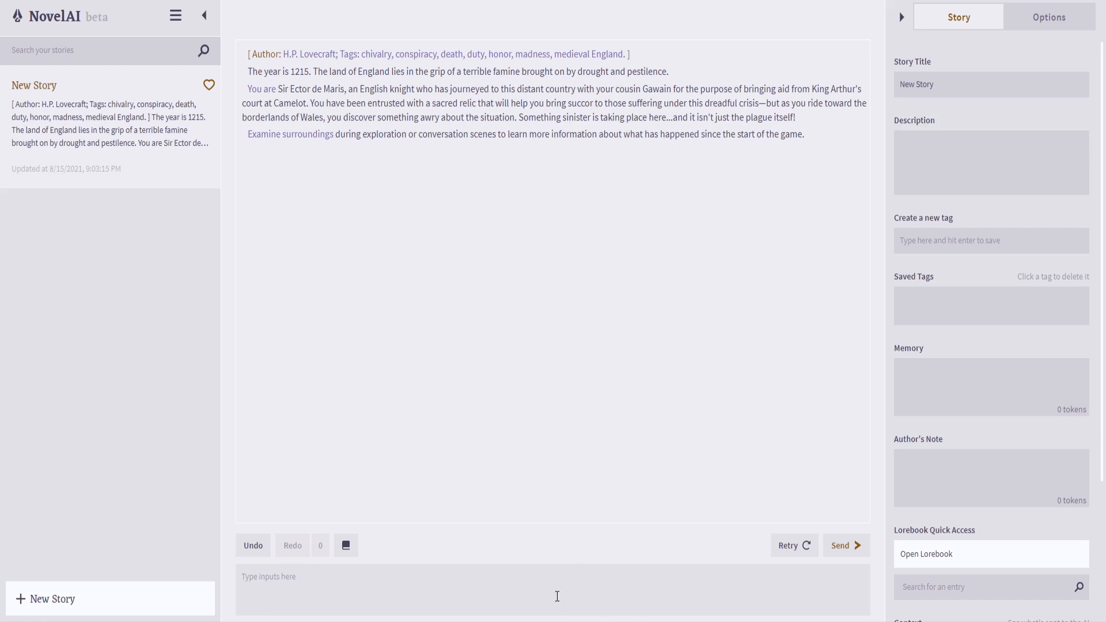
type("You look around yourself.")
key("Return")
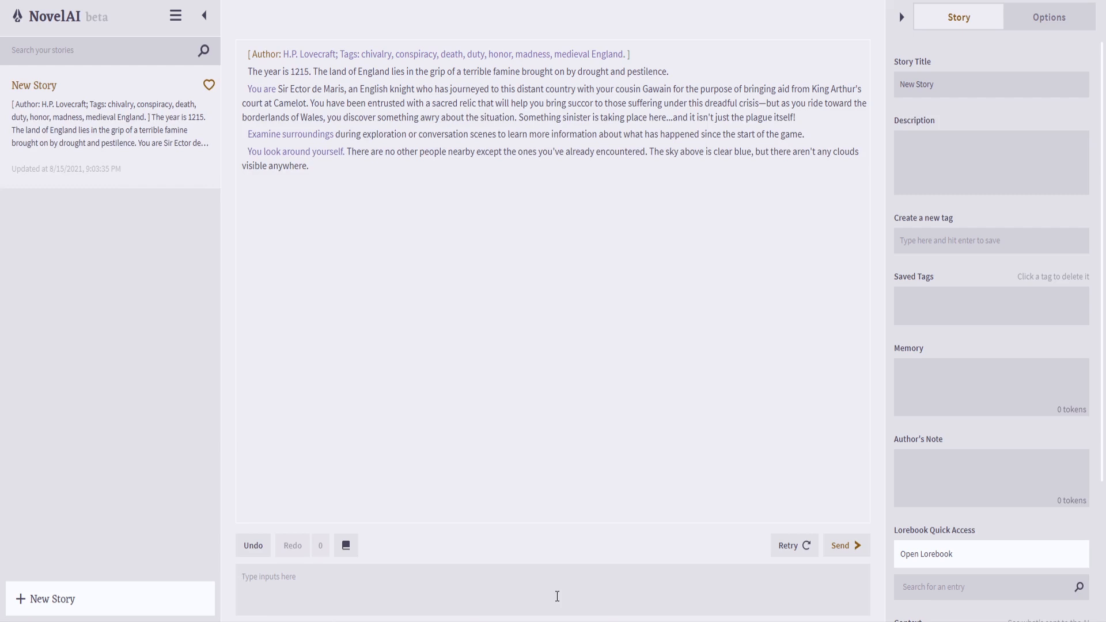
- Submit "You think about the lack of clouds." as the next story input
type("You thin kabo")
key("BackSpace")
key("BackSpace")
key("BackSpace")
key("BackSpace")
key("BackSpace")
type("k about the")
key("BackSpace")
key("BackSpace")
key("BackSpace")
type("the lack of clouds")
key("Return")
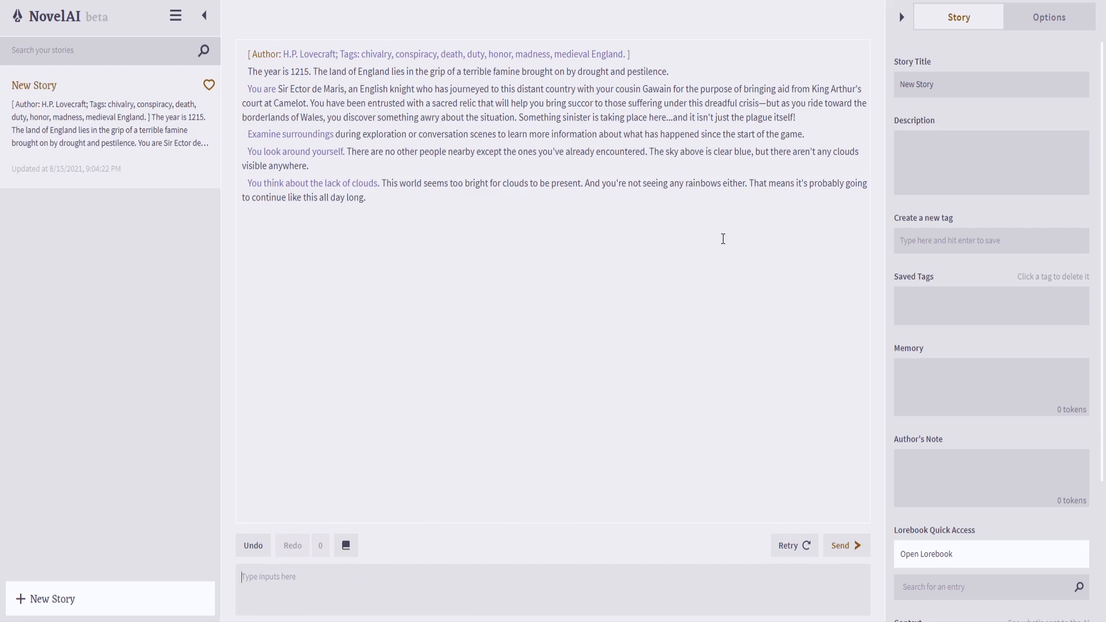
- Set the story's Max Output Length to ~240 characters in the generation options
left_click(1048, 23)
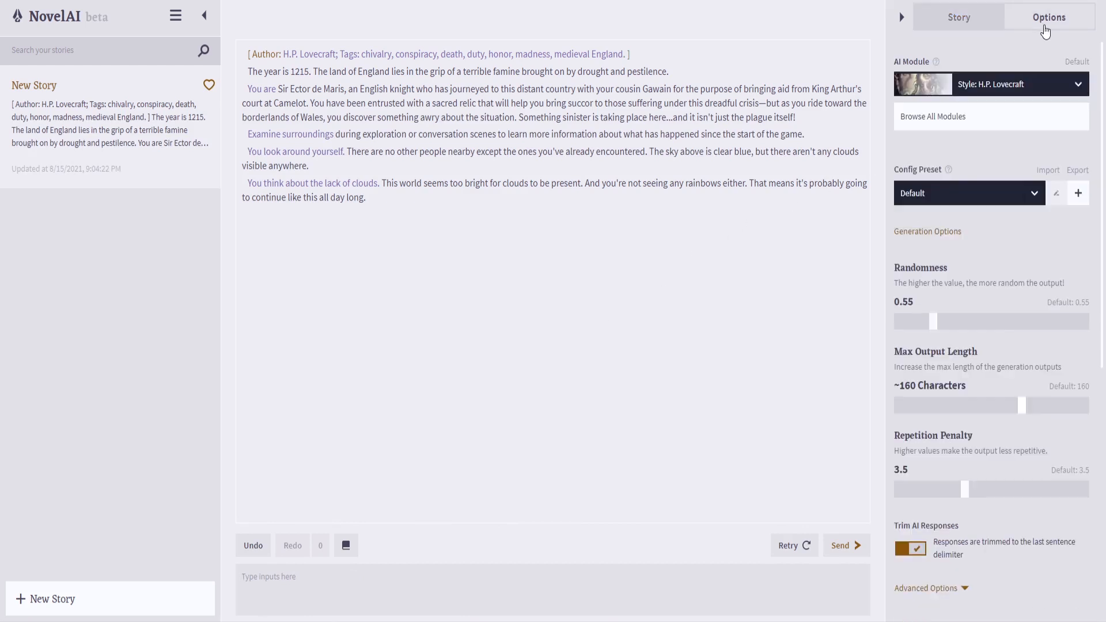
left_click_drag(1022, 406, 1090, 408)
left_click(598, 485)
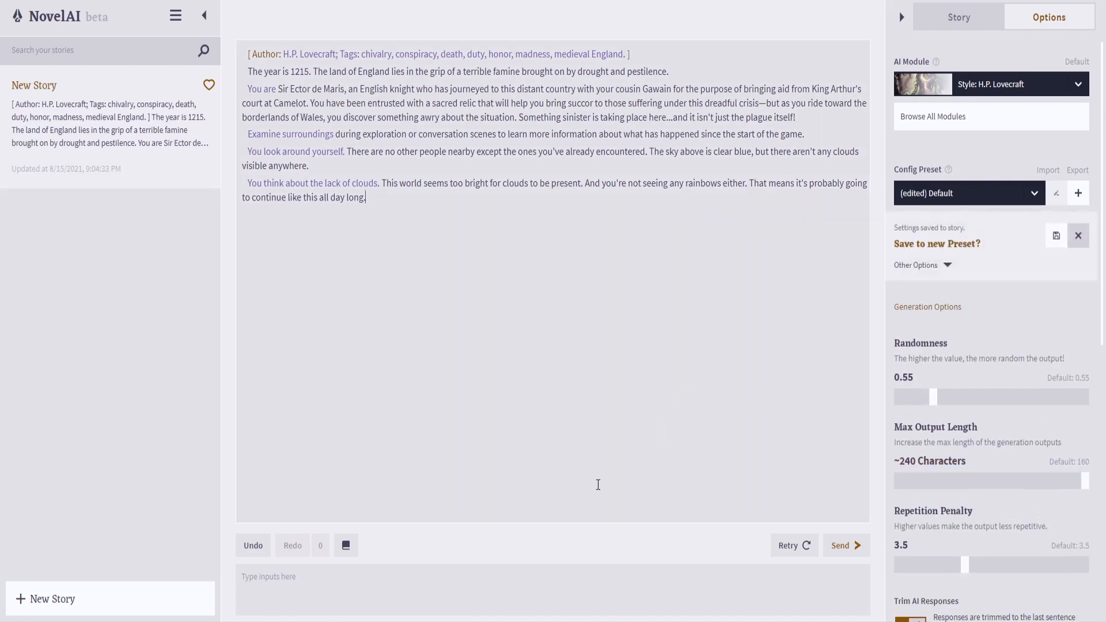
- Submit the story inputs "You search your inventory." and "You search your memory for the source of this deja vu.", generating a continuation for each
left_click(499, 584)
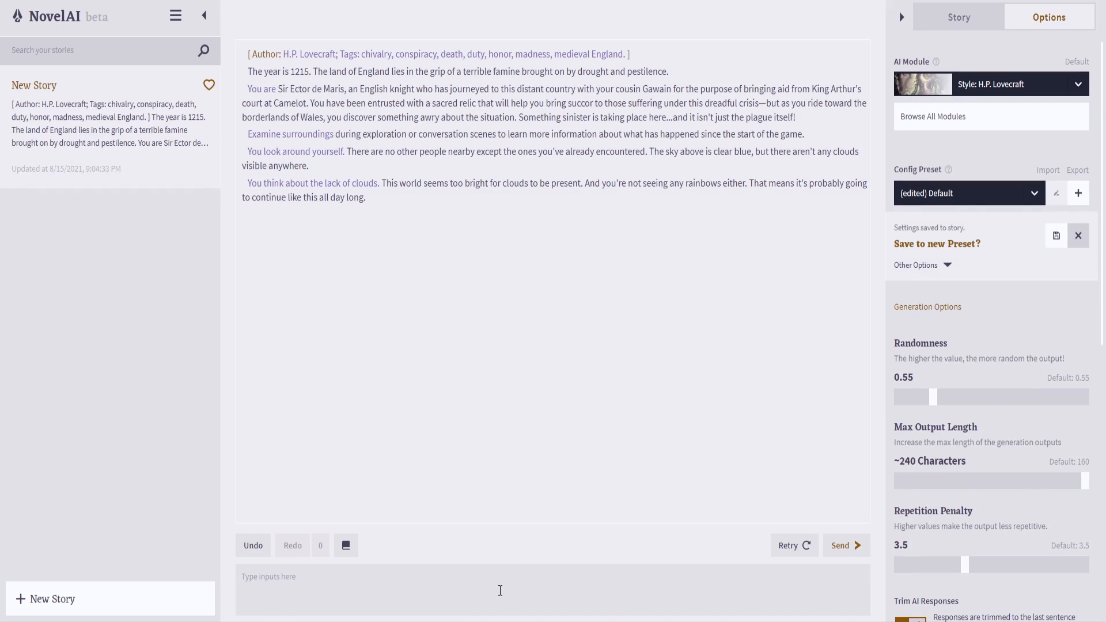
type("You search your inventory")
key("Return")
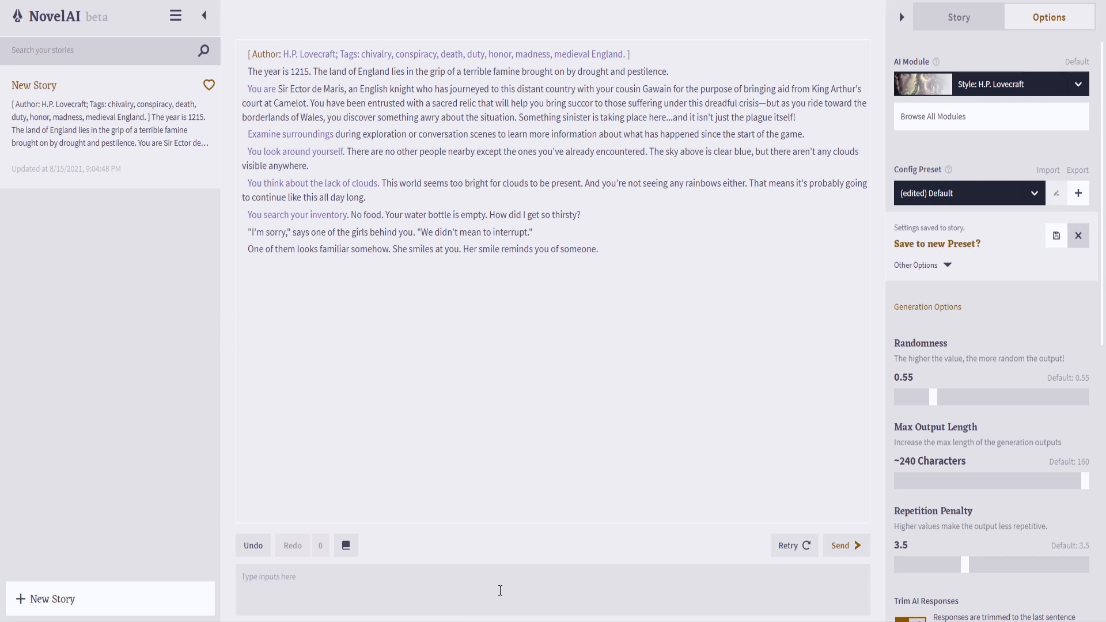
type("You search your memory for the sour")
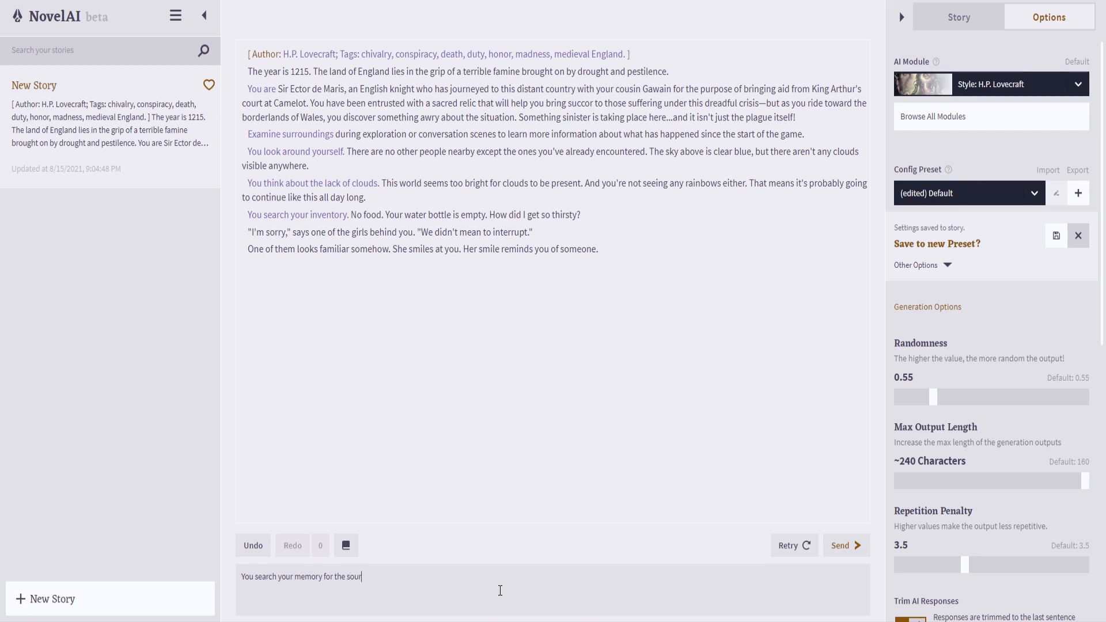
type("ce of this deja vu")
key("Return")
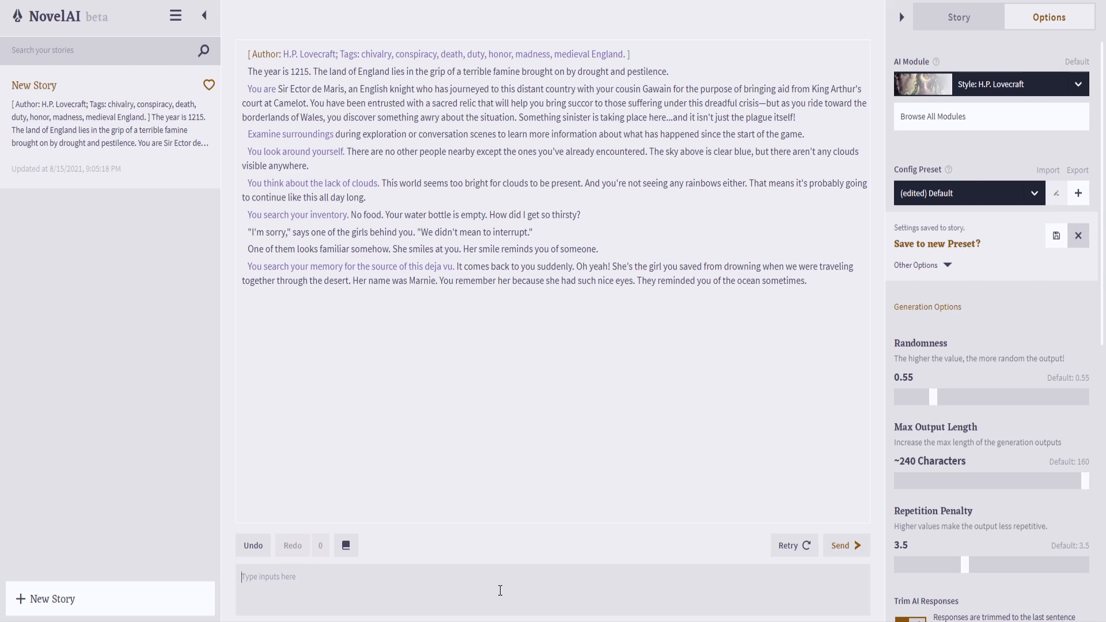
- Submit the dialogue 'You ask Marnie "What are you doing here?"', followed by '"OK, where shall we head?"', as story inputs
type("You ask Marnie \"What are you doing here?\"")
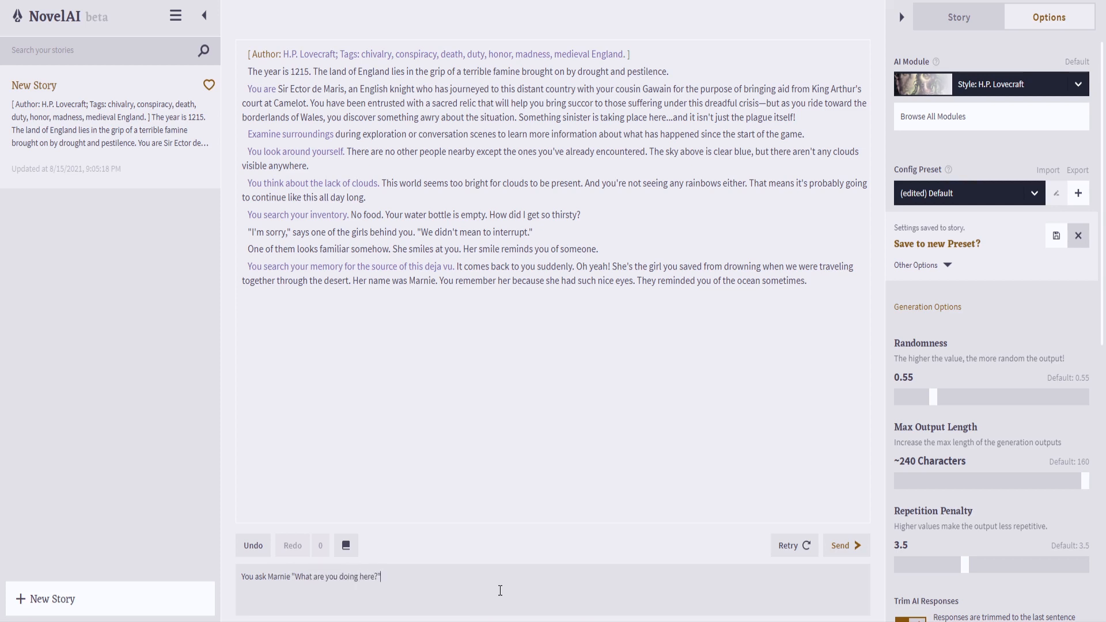
key("Return")
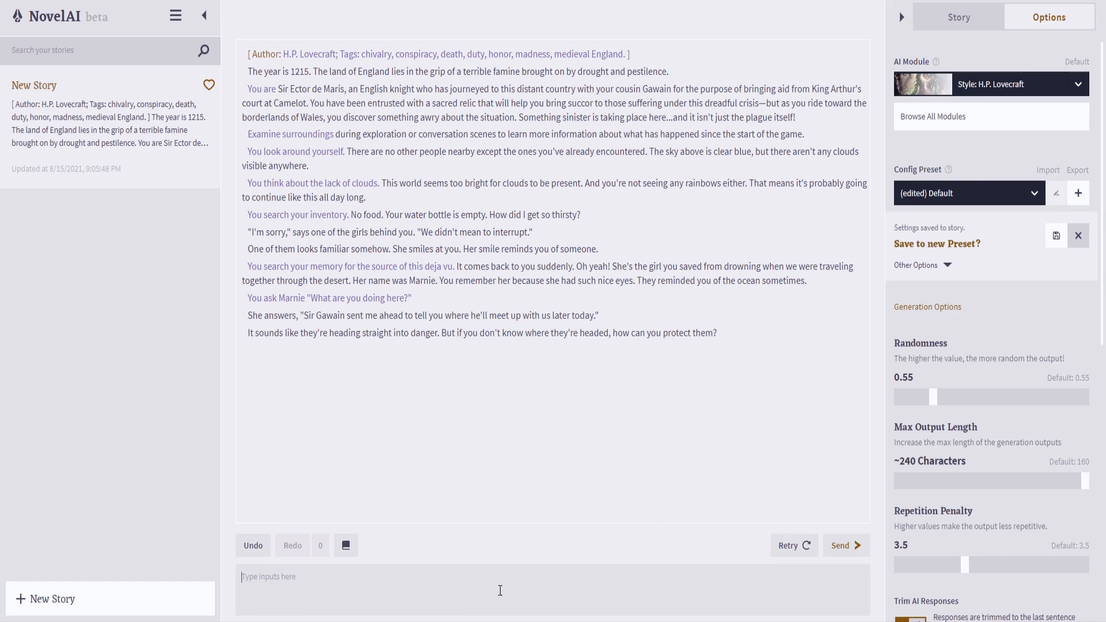
type("\"OK, where are")
key("BackSpace")
type("shall we head?")
type("\"")
key("Return")
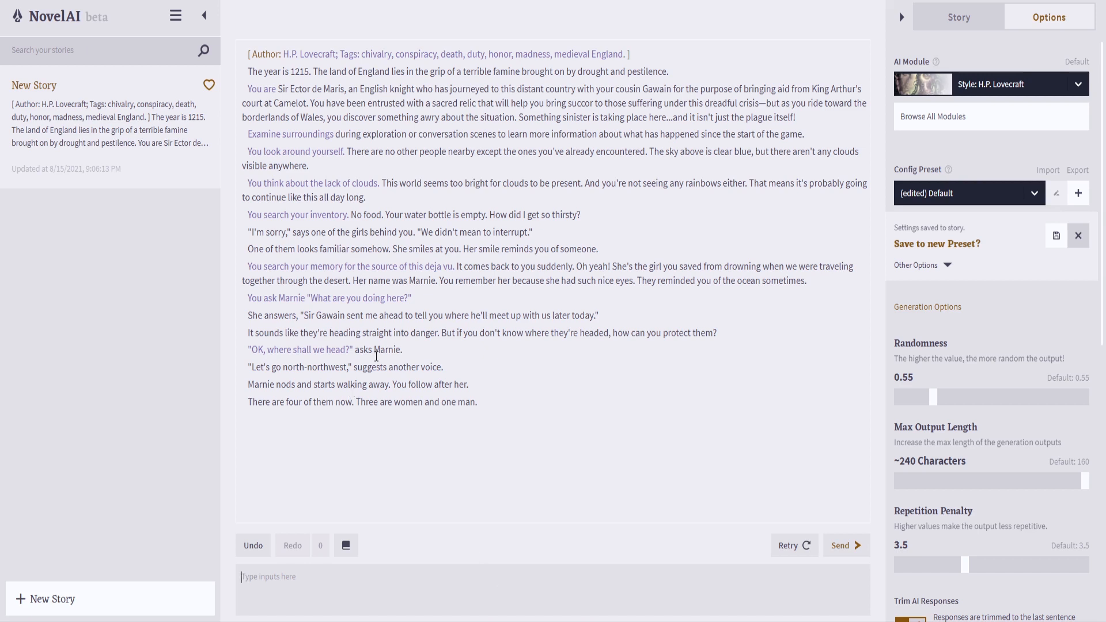
- Undo the AI's last reply, add "you ask." after "OK, where shall we head?", and generate the continuation twice
left_click(253, 546)
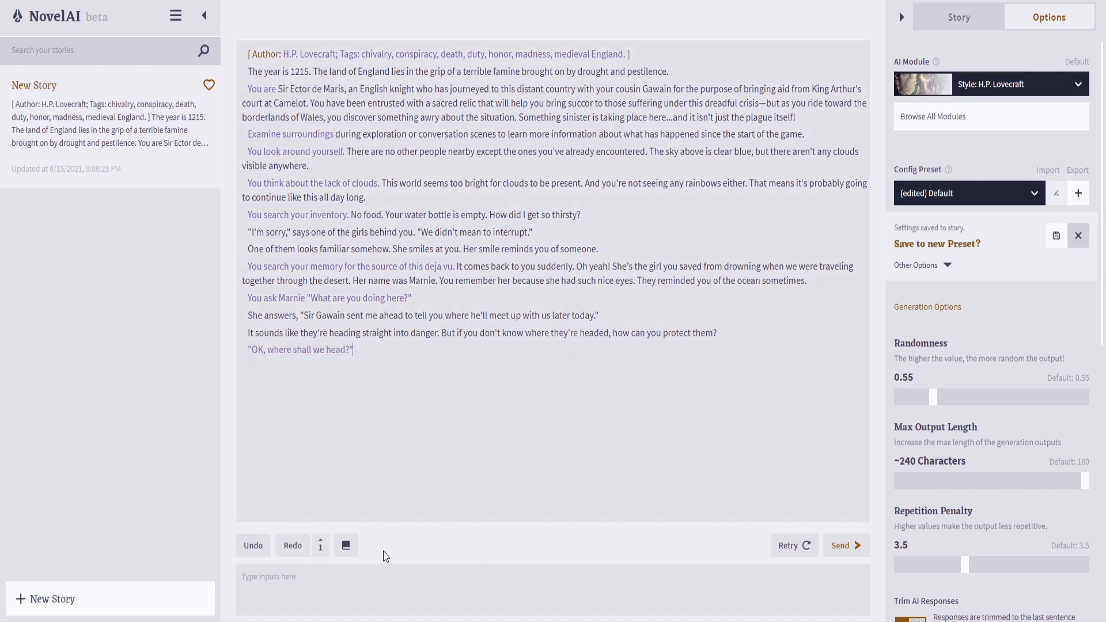
type("you aks")
type("s.")
left_click(855, 547)
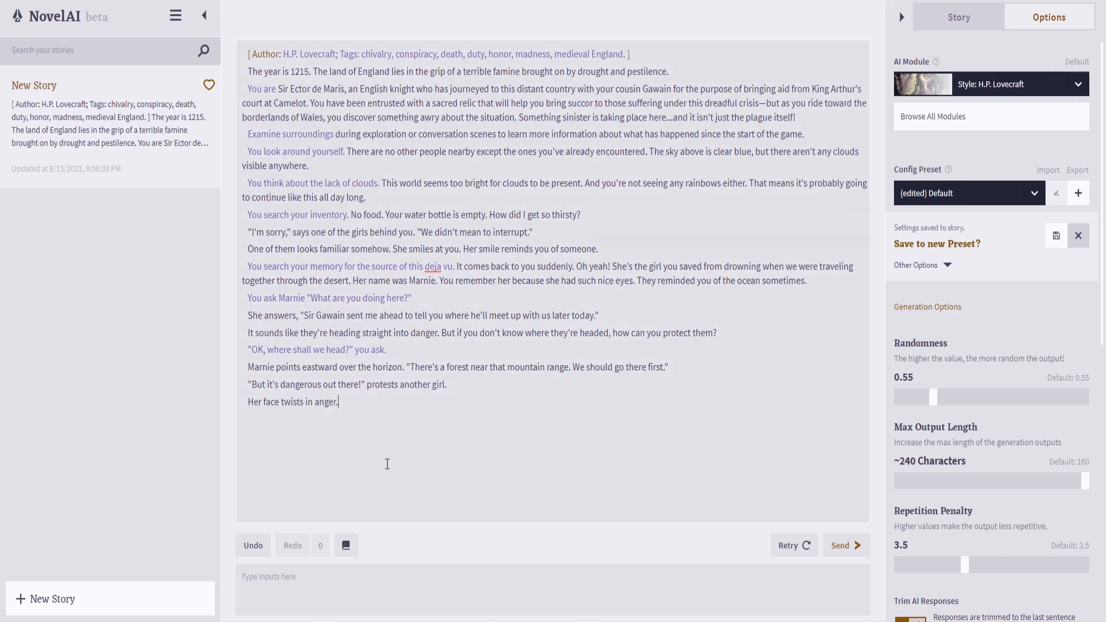
left_click(414, 587)
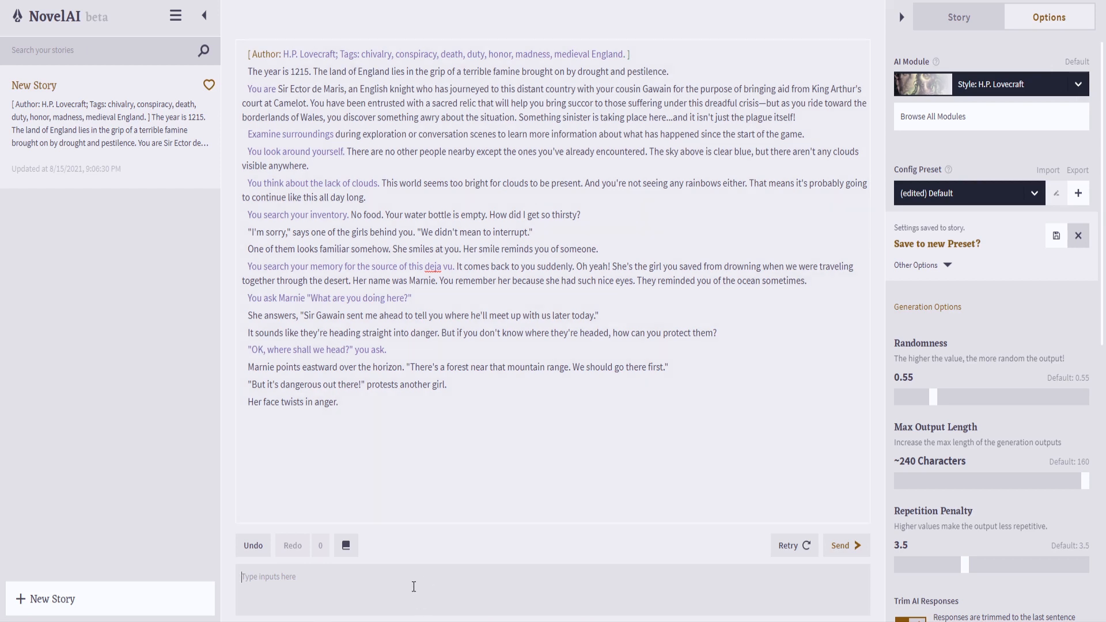
left_click(857, 547)
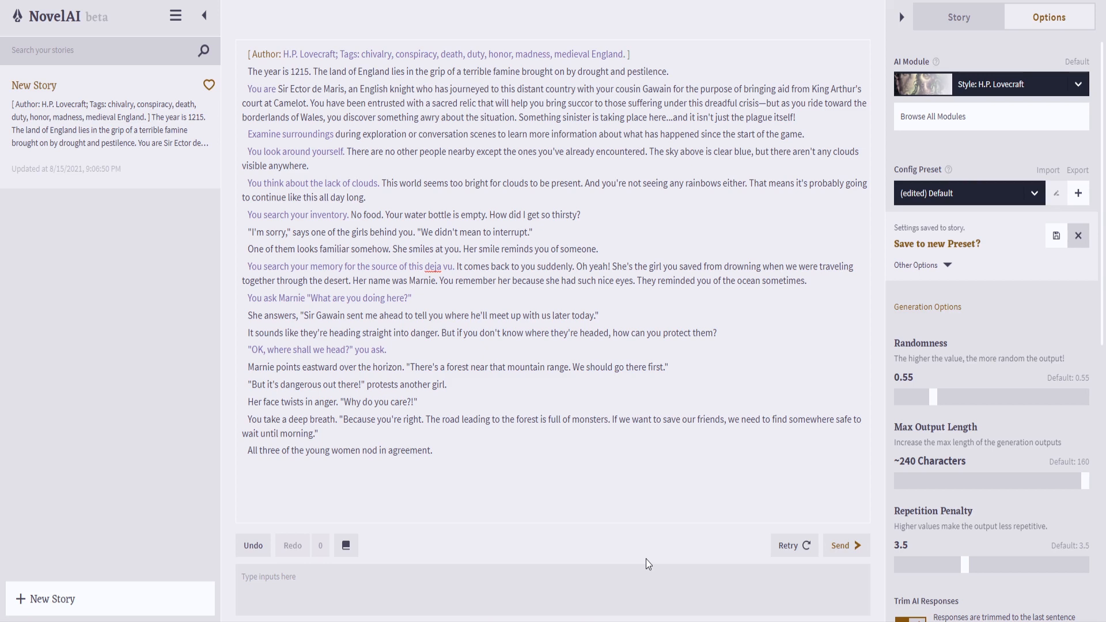
- Compose and submit "You examine your party of young women." as the next story input
left_click(669, 577)
type("Examine my party of young women.")
left_click(246, 572)
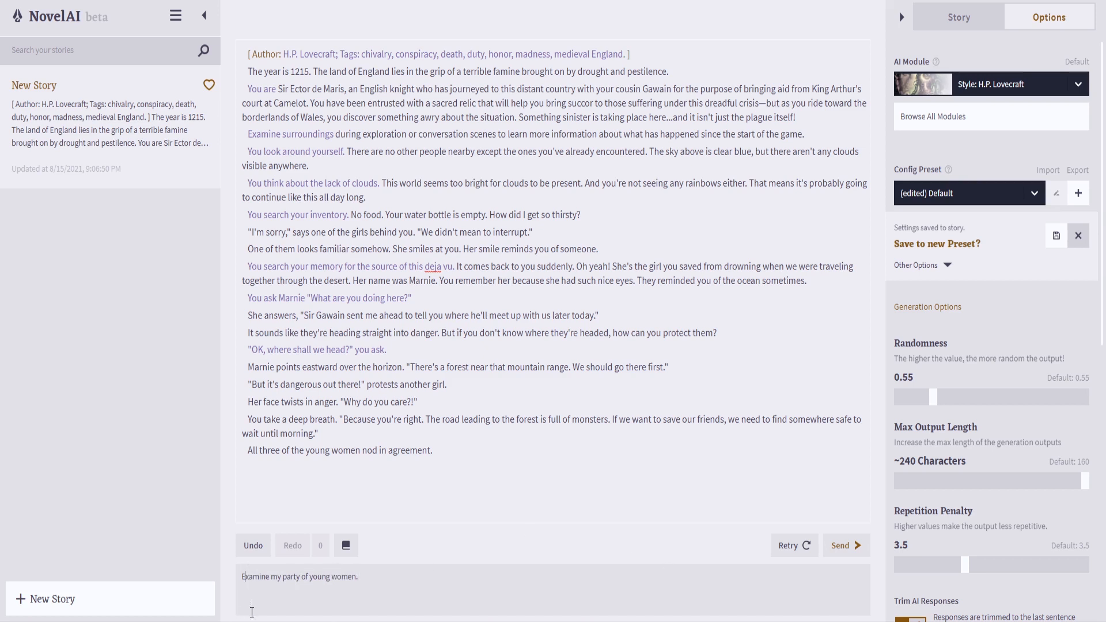
key("Delete")
type("You e")
key("Right")
key("Right")
key("Right")
key("Right")
key("Right")
key("Right")
key("Right")
key("Right")
key("BackSpace")
key("Delete")
type("your")
key("Return")
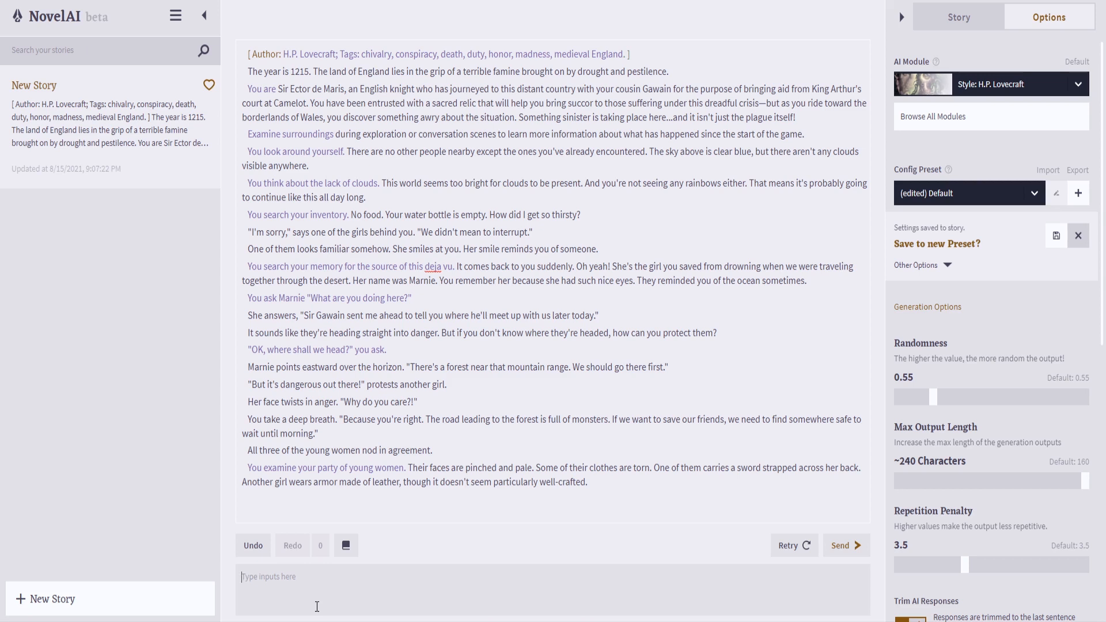
- Submit 'You turn again to Marnie. "Remind me, Marnie, about our journey through the desert. I seem to have forgotten the tale."' and continue the reply
type("You turn again to Marnie. \"Remind me, M")
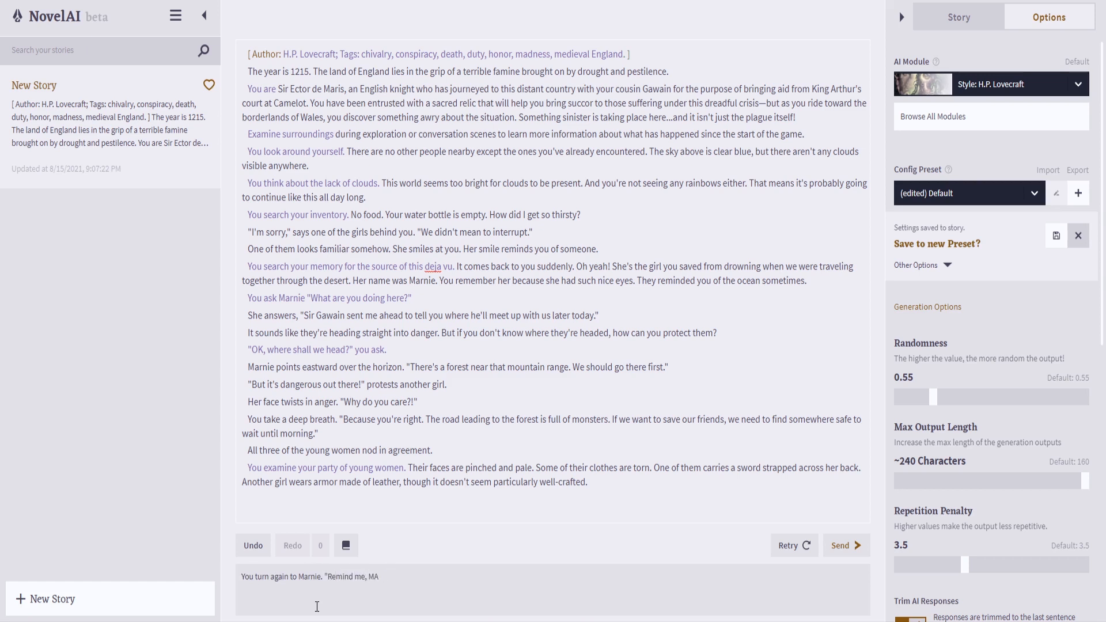
type("arnie, about our journey through the desert")
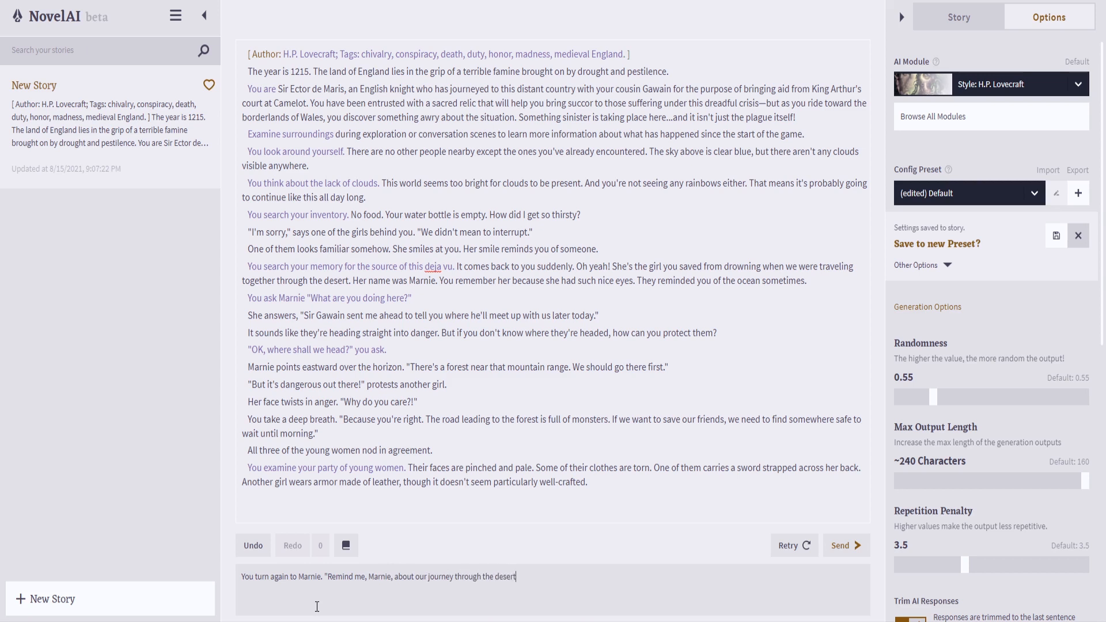
type(". I seem to have forgotten the tale.\"")
key("Return")
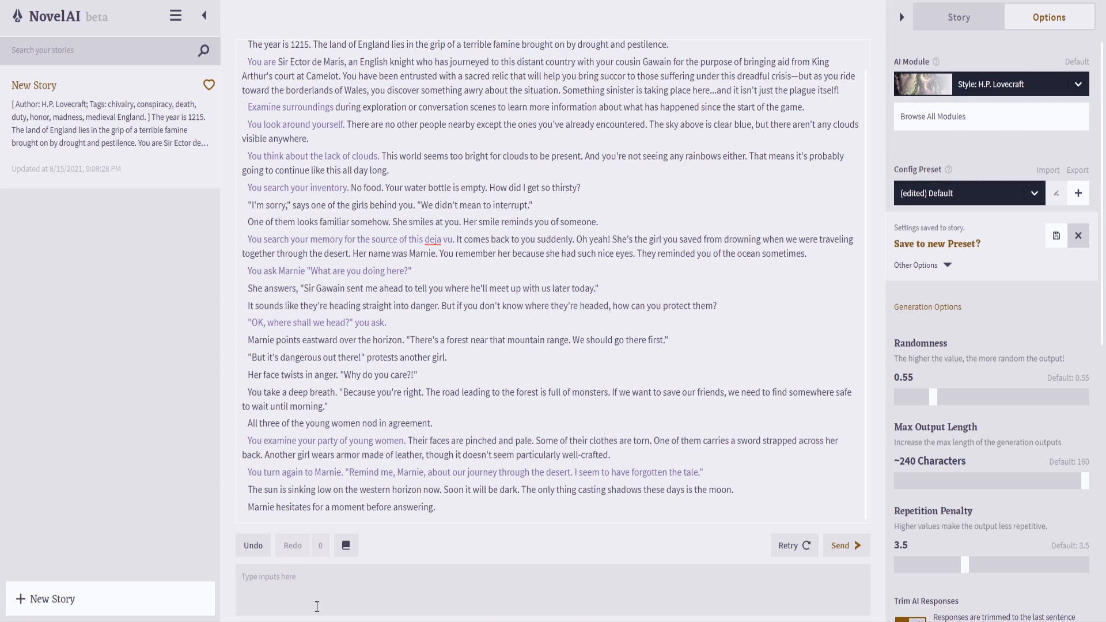
key("Return")
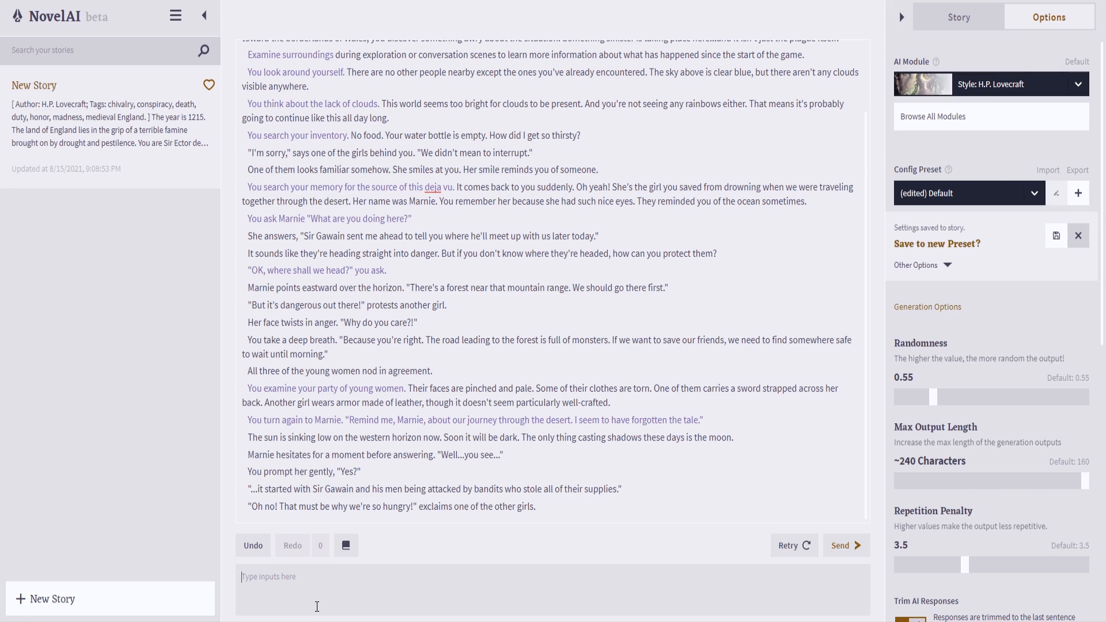
- Submit '"Wait," you say. "This happened recently? Have I completely lost my memory?"' as the next story input
type("\"Wait,\" you sa")
type("\"This happened recently? Have I compltely")
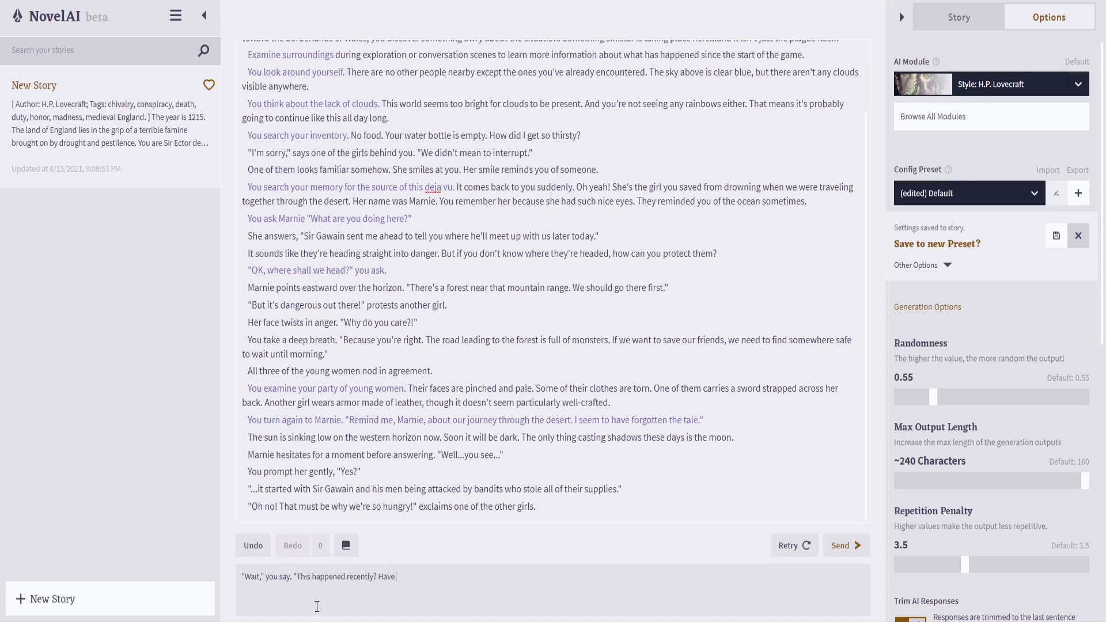
key("BackSpace")
key("BackSpace")
key("BackSpace")
key("BackSpace")
type("etely f")
key("BackSpace")
type("lost my memeory")
key("BackSpace")
key("BackSpace")
key("BackSpace")
key("BackSpace")
type("ory")
key("Return")
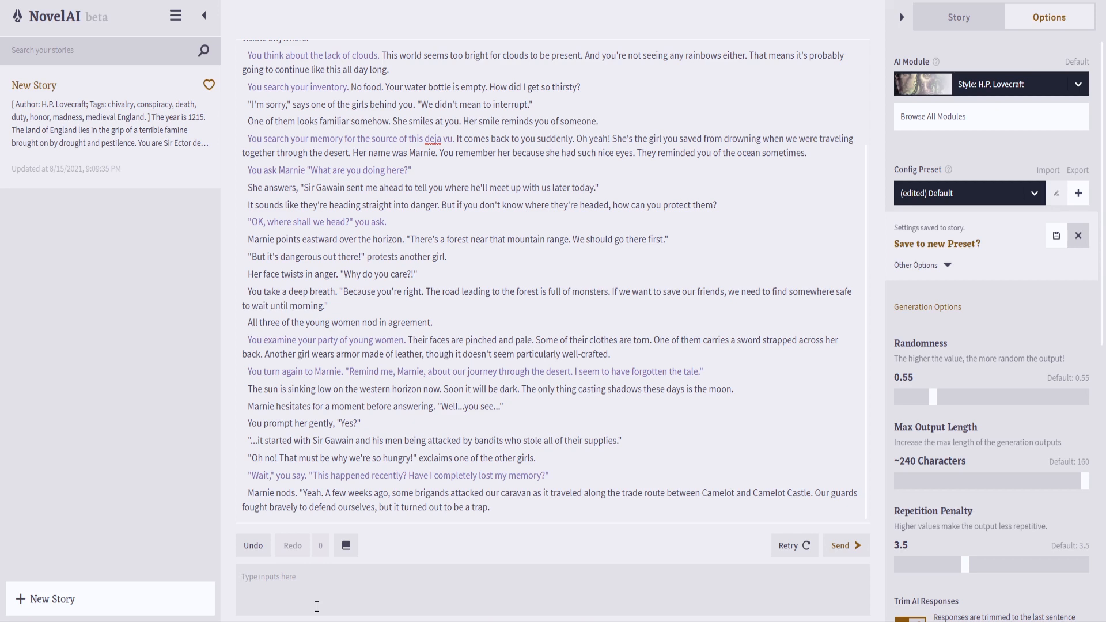
- Submit "You don't know why you feel the need to thank yourself, but you suppose after losing your memory, this past self feels like a different person altogether."
key("Return")
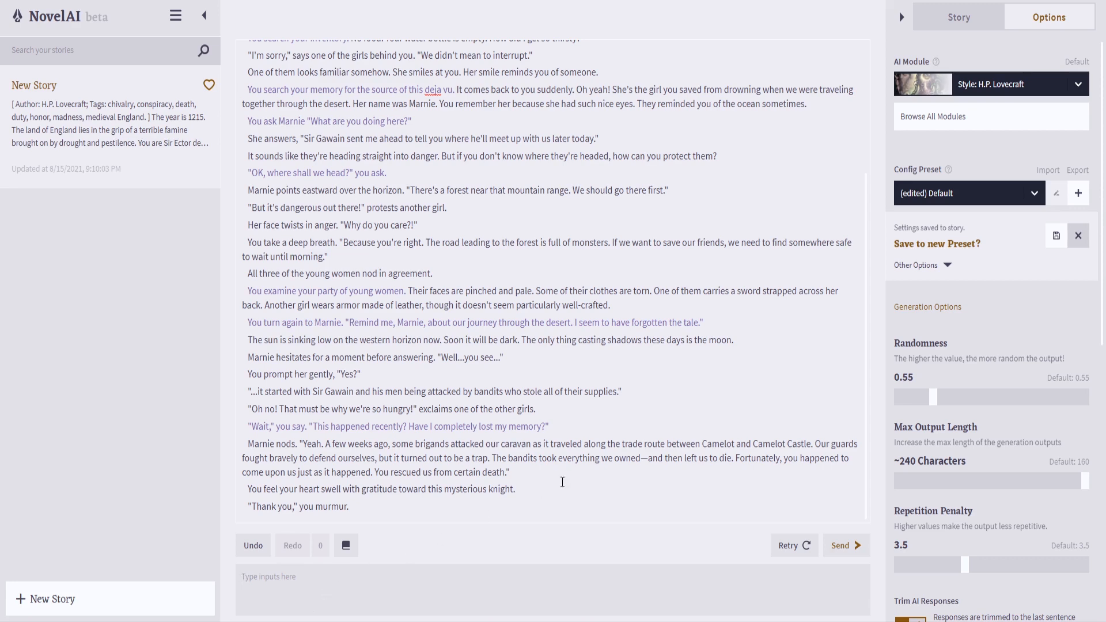
left_click(513, 504)
type("You don't know why you feel the need to thank yourself,")
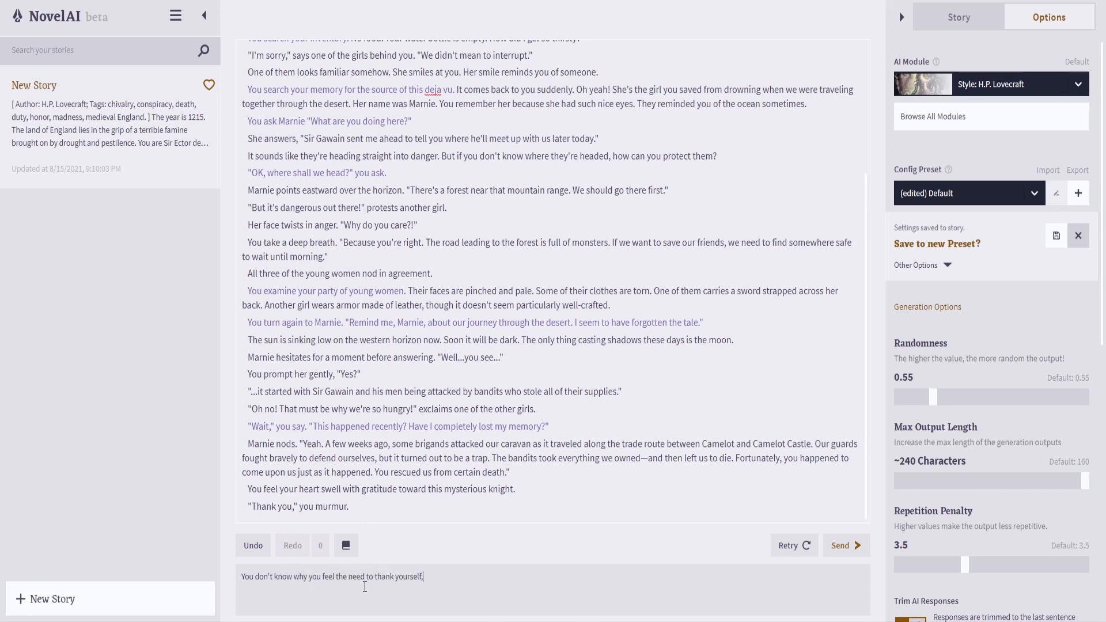
type(" but ayou suppose after losing your memot")
key("BackSpace")
type("ry,")
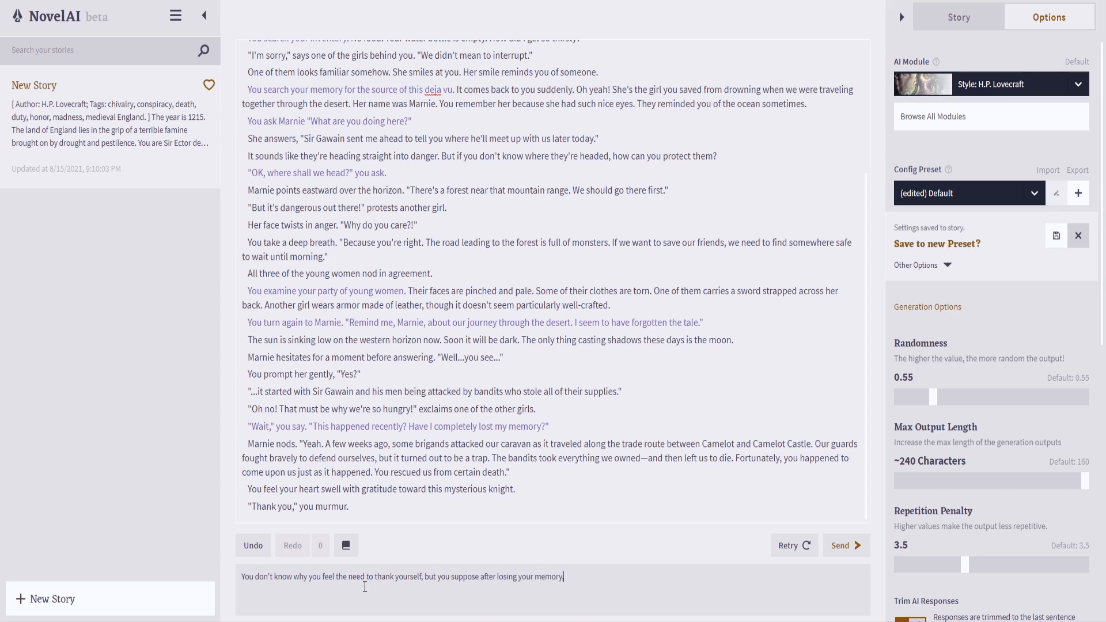
type(" this past self feels like a different person altogether")
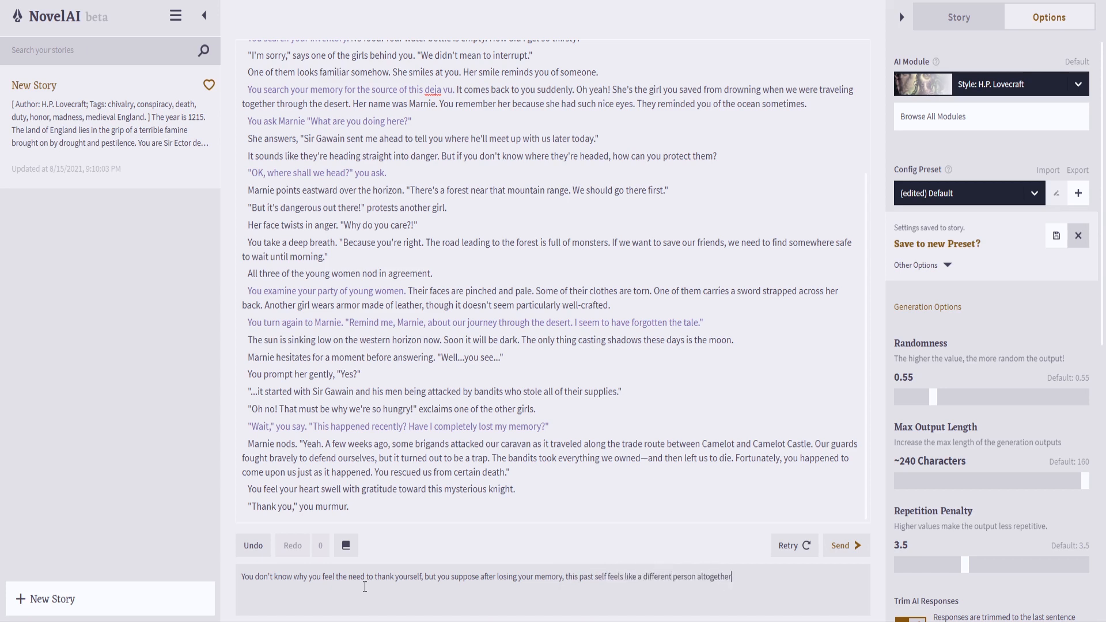
key("Return")
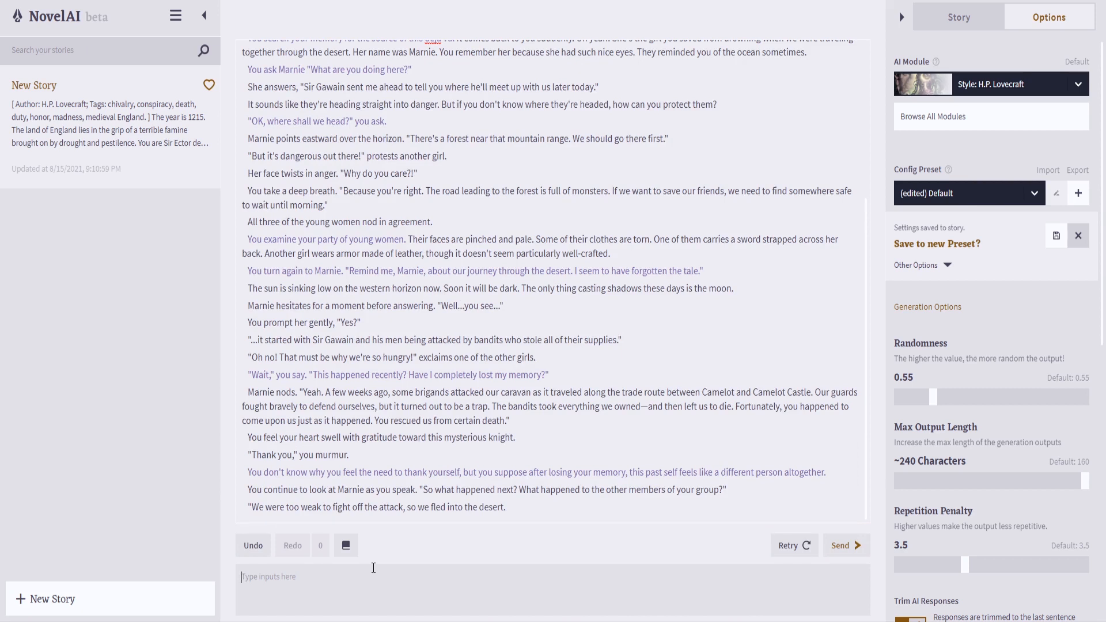
- Submit a closing quote, a new line and '"The desert? Were we not in jolly England?" you ask. "Are we not now in Wales? Where is this desert?"'
type("\"\"The desert? Are we nott in jolly")
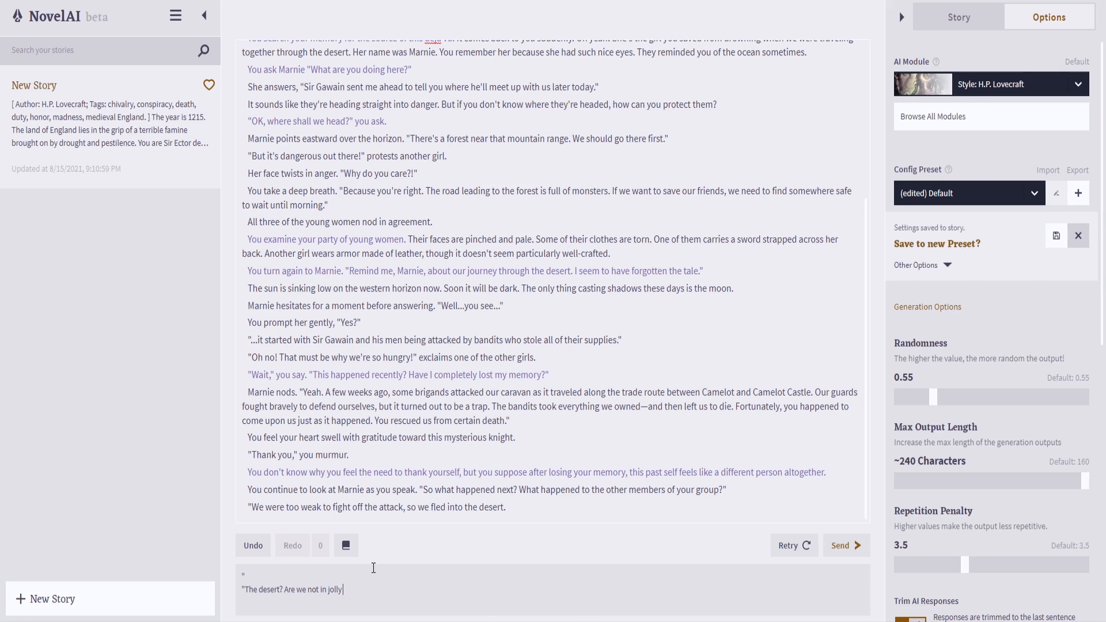
type(" England")
left_click(297, 590)
key("BackSpace")
key("BackSpace")
key("BackSpace")
type("Were")
type("?\" you ask. \"Are we not now in Wales?")
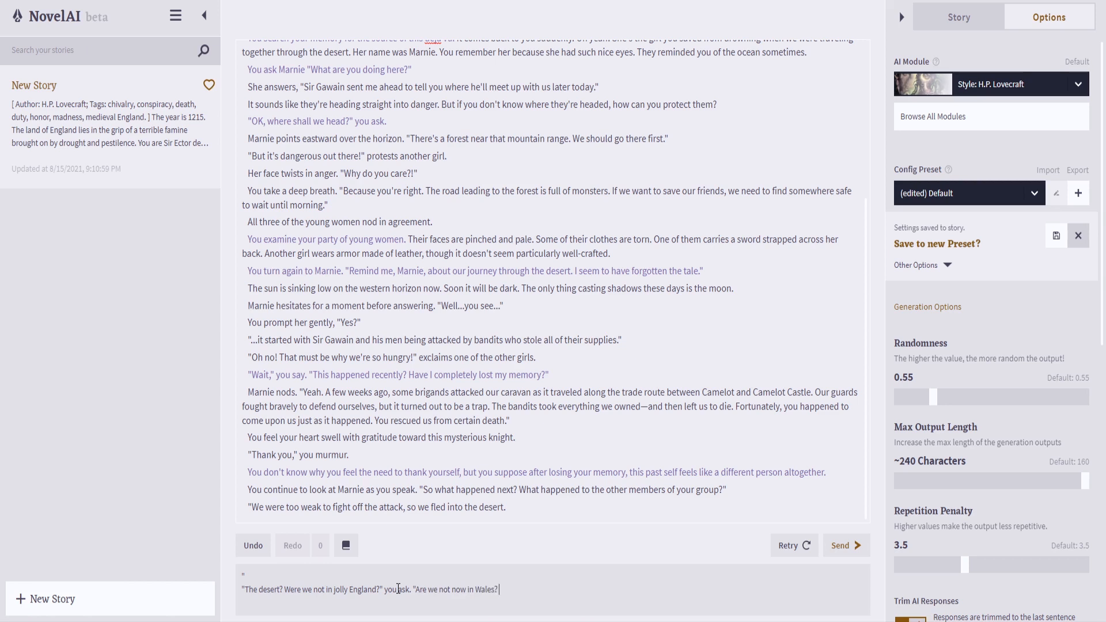
type(" Where is this")
type(" desert")
type(".\"")
type("?\"")
key("Return")
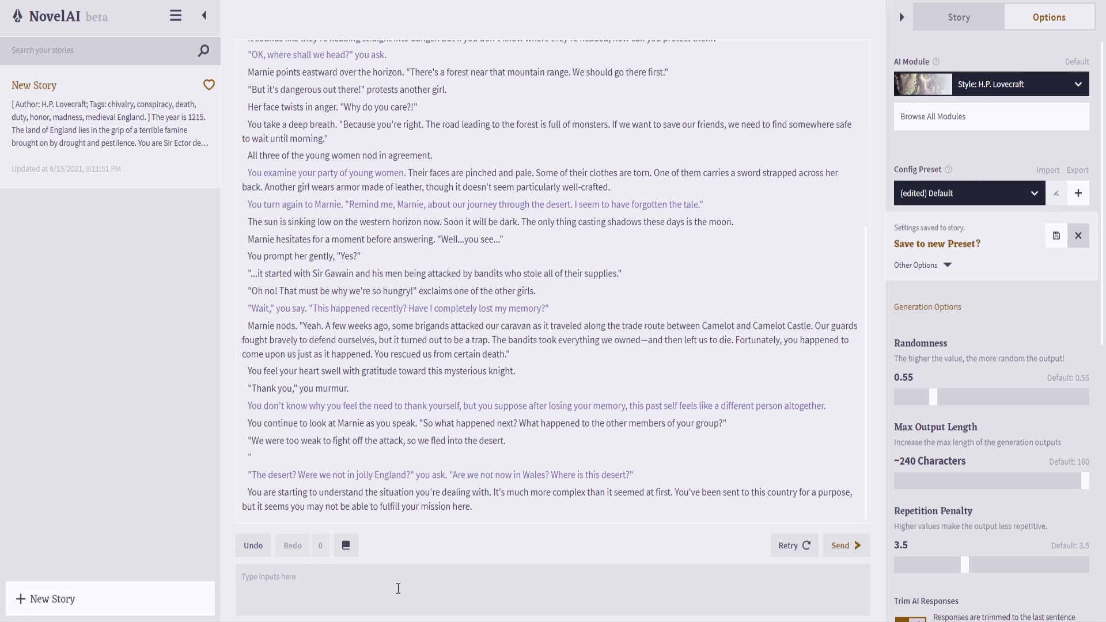
- Continue the AI's reply, and submit '"No?" You turn to face her.' as the next story input
key("Return")
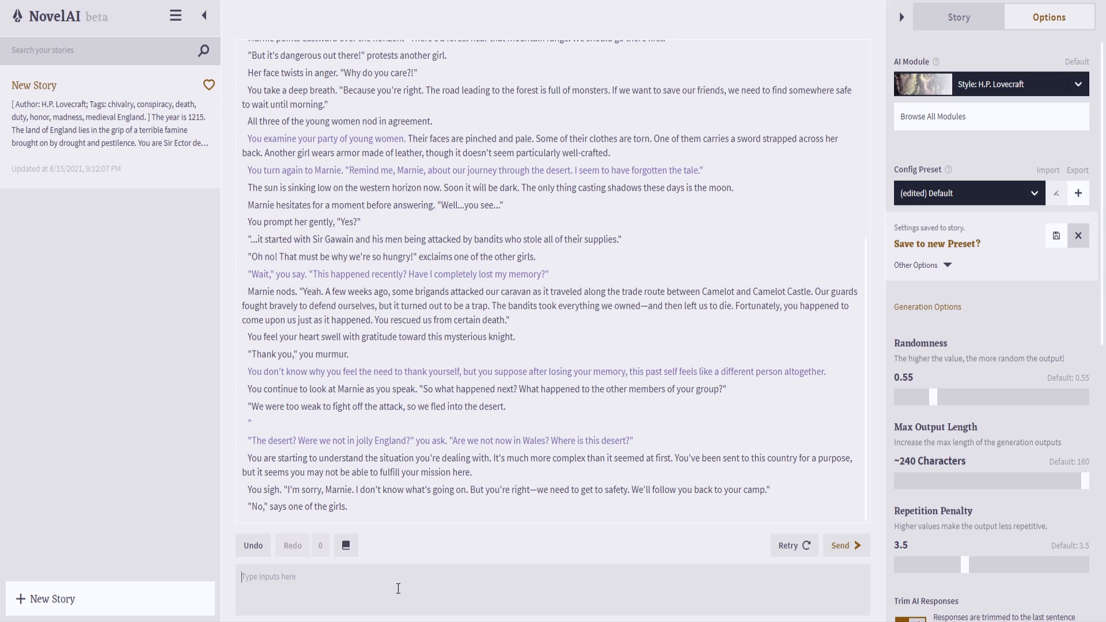
type("\"No?\" You turn to face her.")
key("Return")
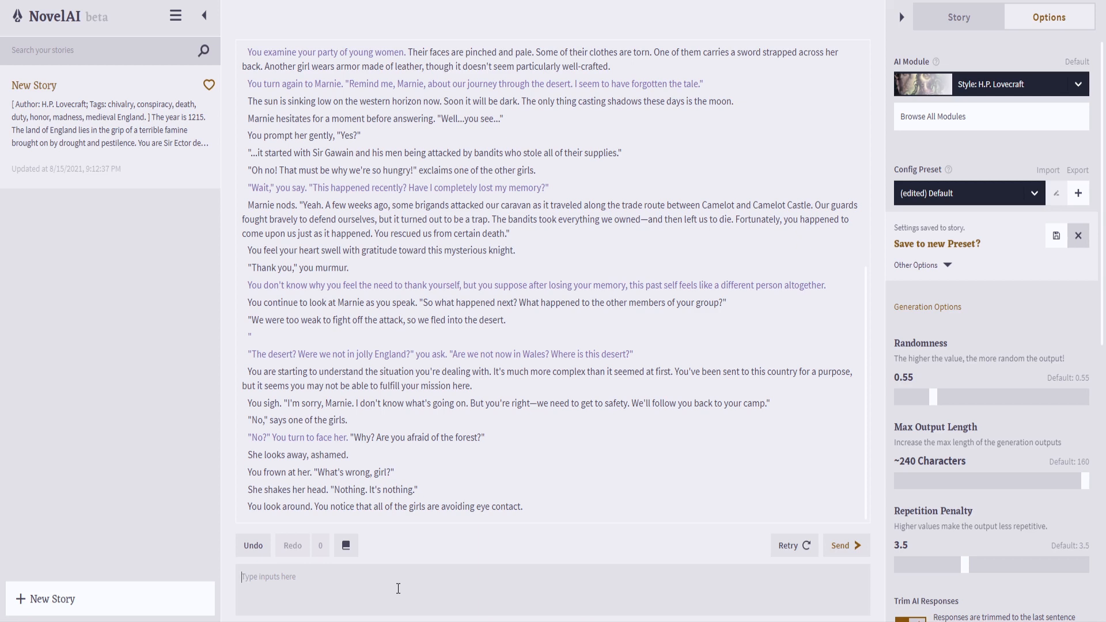
- Submit "You examine you surroundings for anything strange, wondering what could be on these girls' minds." and continue the reply
type("Your s")
key("BackSpace")
key("BackSpace")
key("BackSpace")
key("BackSpace")
key("BackSpace")
type("You examine you surroundings for anything")
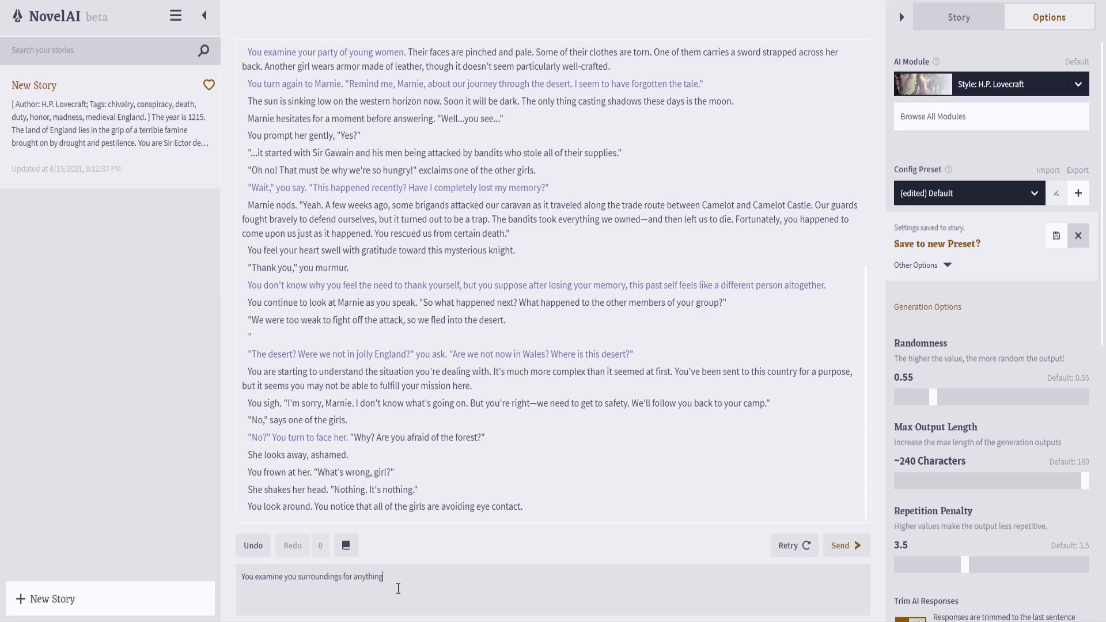
type(" strange, wondering what could be on these gir")
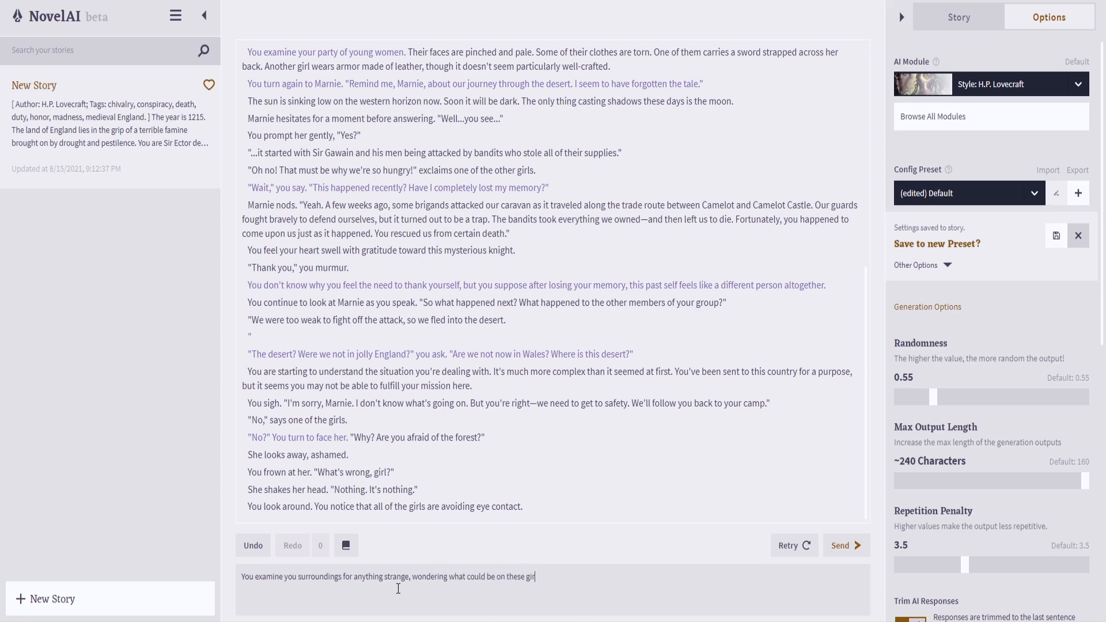
type("ls' minds.")
key("Return")
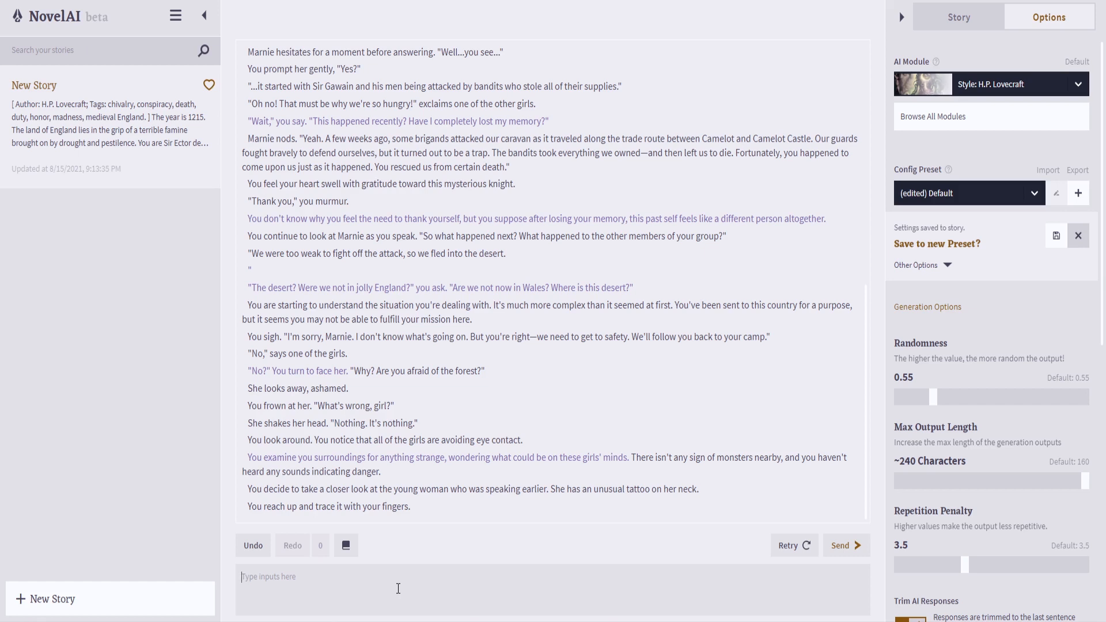
key("Return")
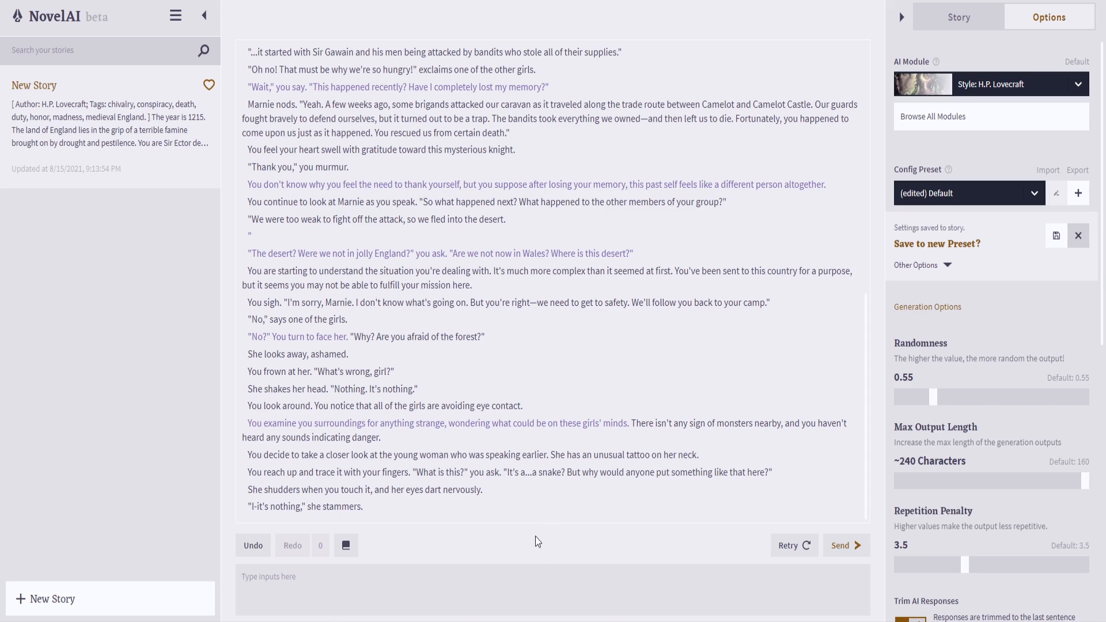
- Submit "You demand an answer from her, shouting wildly." as the next story input
left_click(469, 578)
type("You demand a n answer from her, shouting")
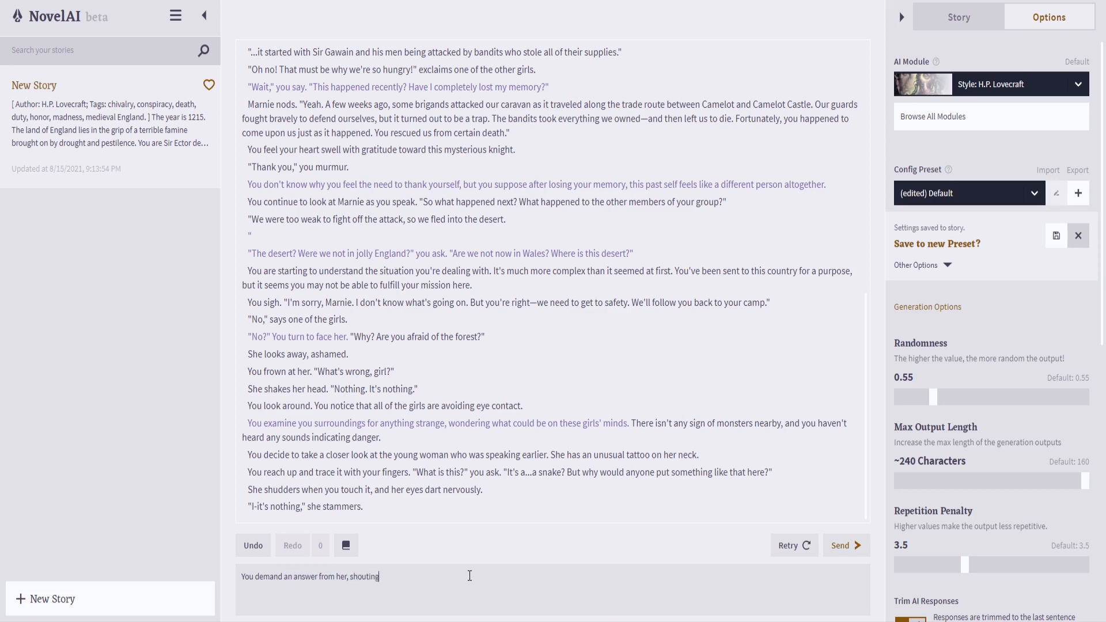
type(" wildly.")
key("Return")
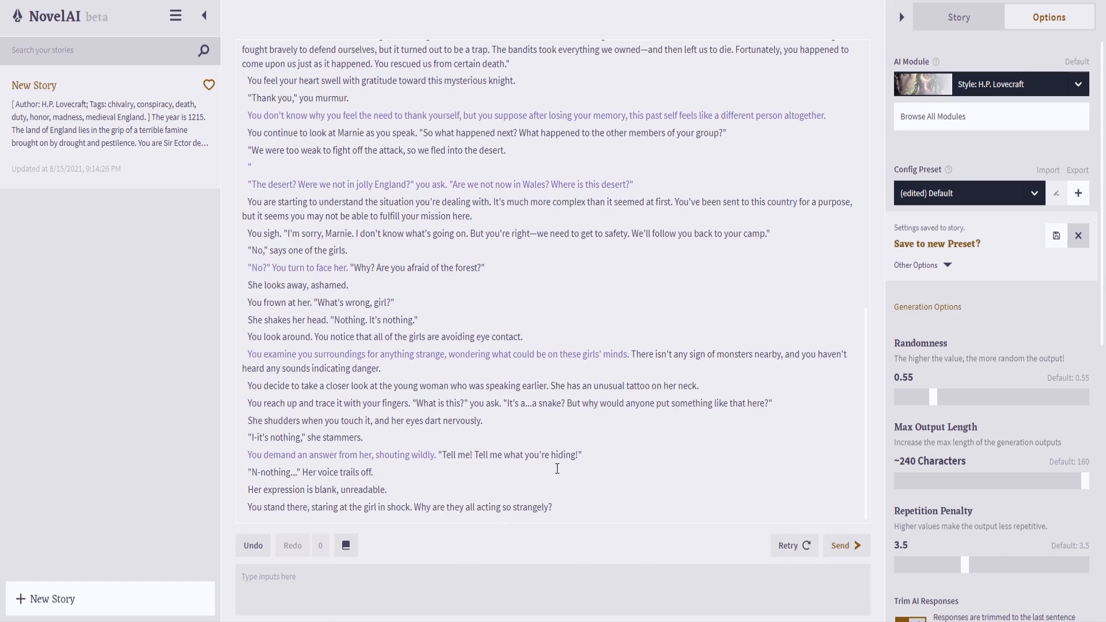
- Edit the shouted line in the story so it ends with "what you're hiding, wench!"
left_click(578, 455)
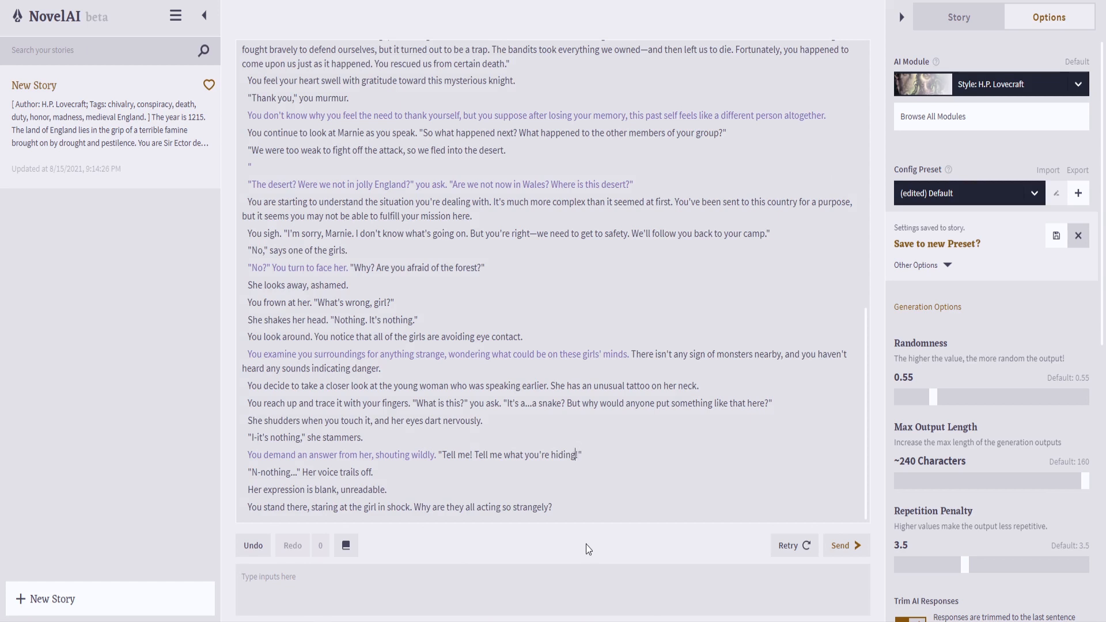
key("BackSpace")
type(", we")
type("her")
key("BackSpace")
key("BackSpace")
key("BackSpace")
type("he")
key("BackSpace")
key("BackSpace")
key("BackSpace")
type("hench")
key("BackSpace")
key("BackSpace")
key("BackSpace")
key("BackSpace")
key("BackSpace")
type("e")
key("Delete")
key("BackSpace")
type("hore")
key("BackSpace")
key("BackSpace")
key("BackSpace")
key("BackSpace")
type("ench")
left_click(567, 510)
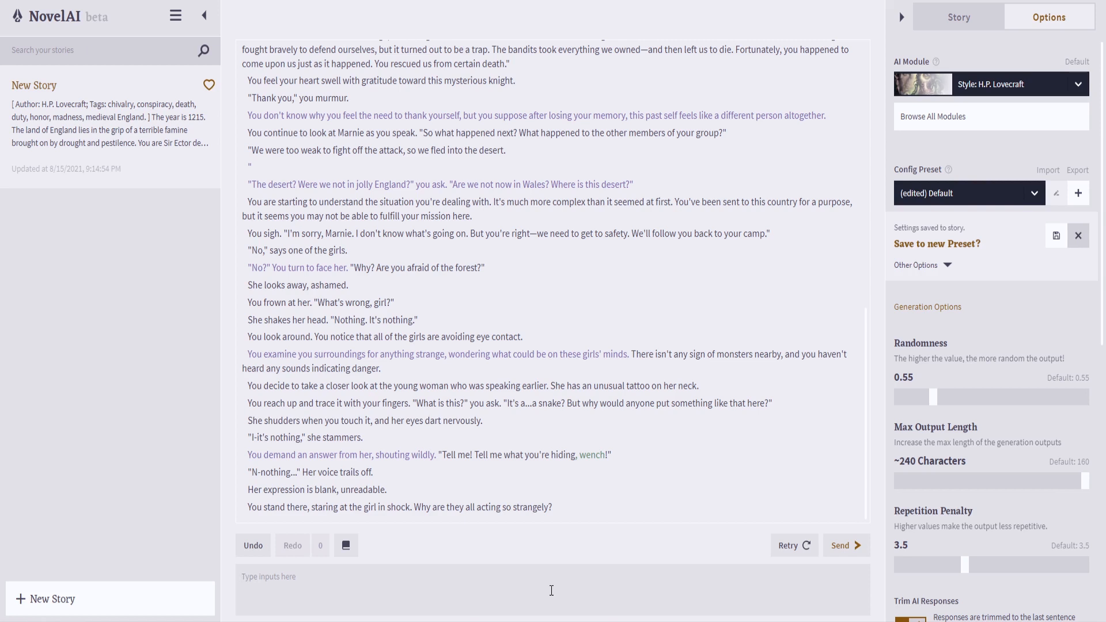
- Review the story from its beginning, and submit "You check what items you have with you." as the next input
left_click(551, 591)
scroll(336, 201, "up", 5)
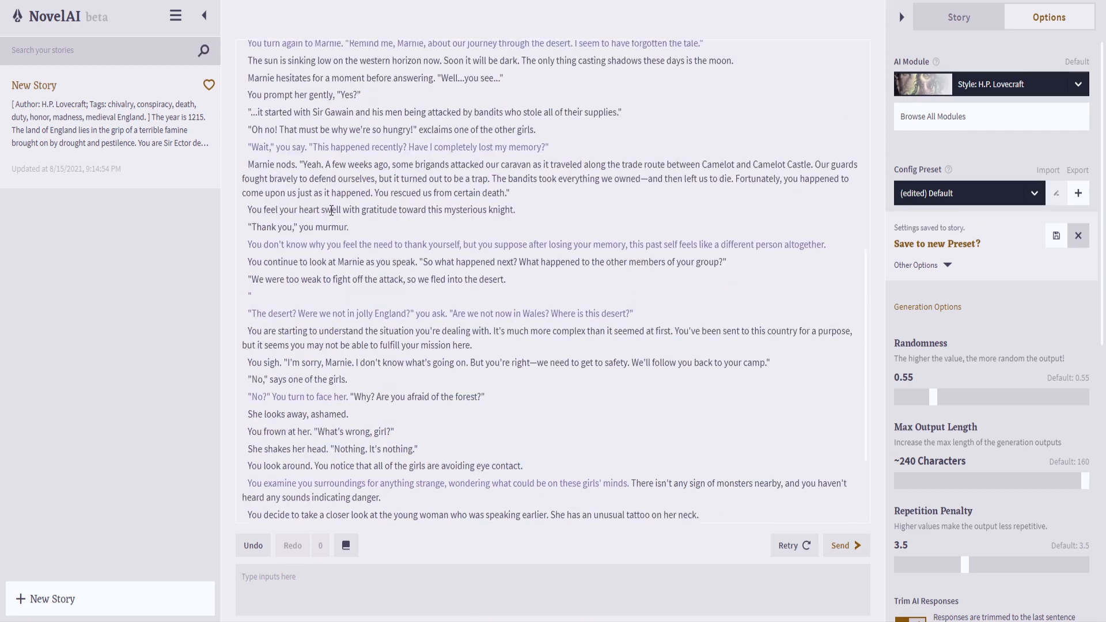
scroll(366, 259, "up", 5)
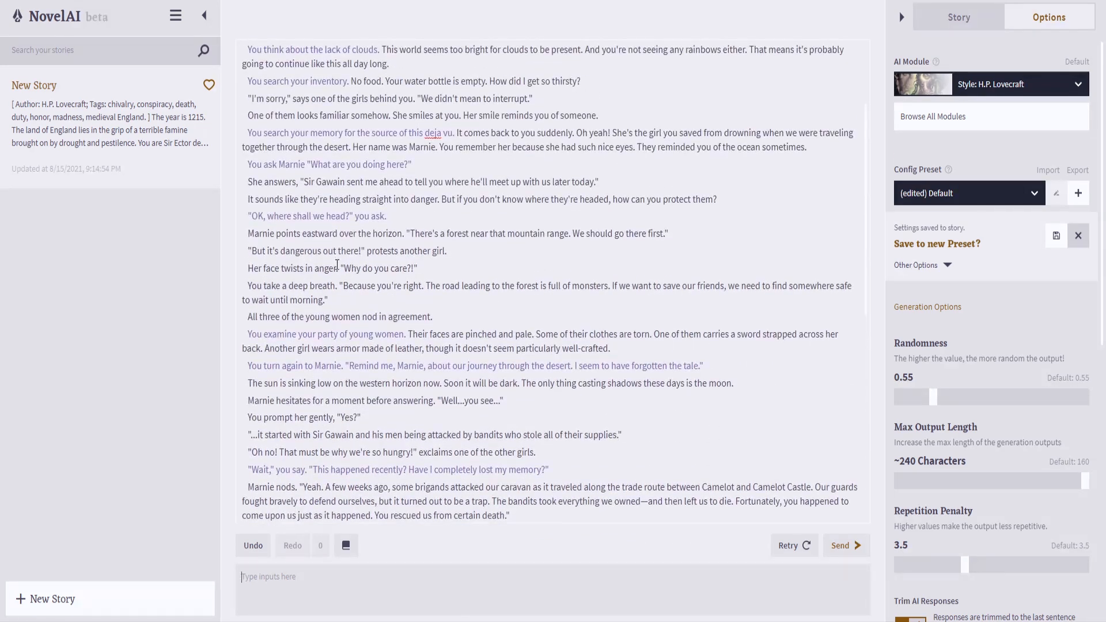
scroll(384, 336, "up", 2)
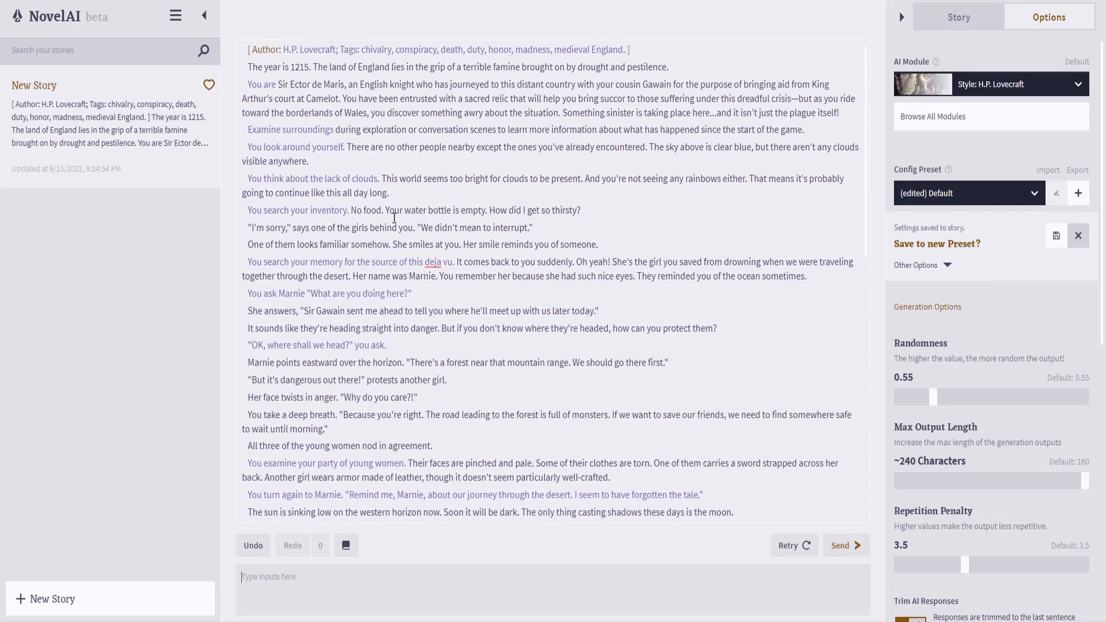
scroll(481, 276, "down", 11)
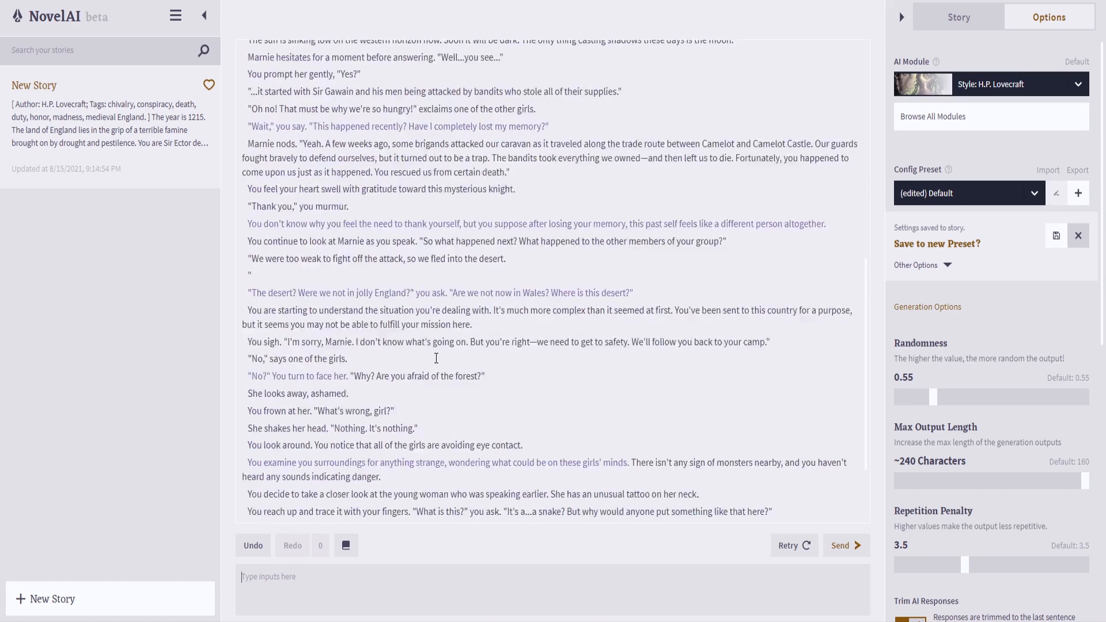
left_click(355, 590)
type("Y")
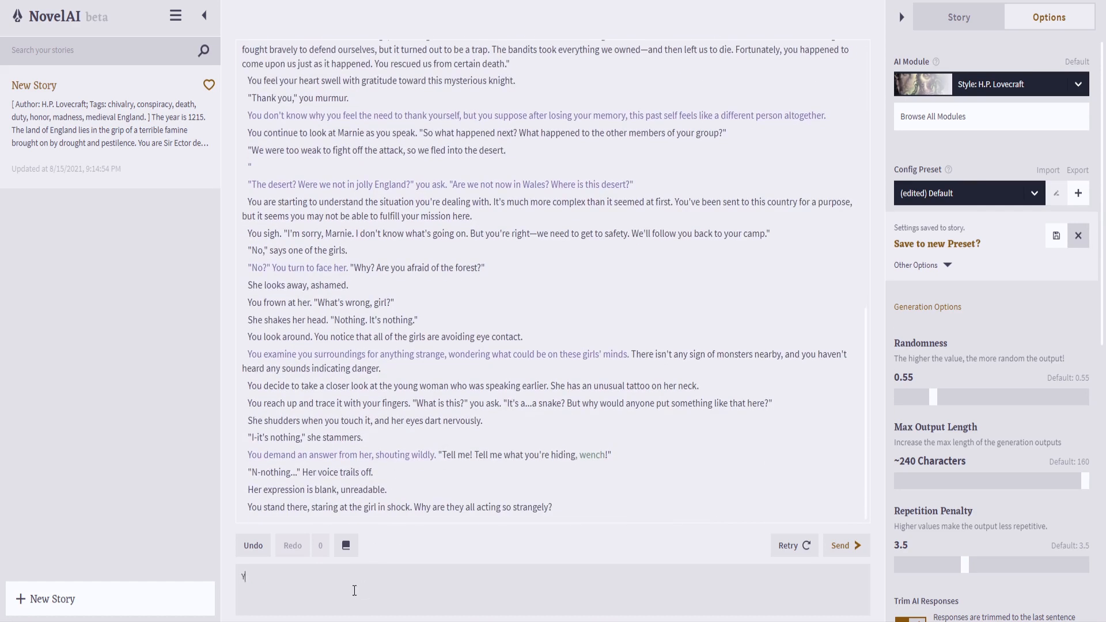
type("ou check what q")
key("BackSpace")
type("equipe")
key("BackSpace")
type("ment you hav")
key("BackSpace")
key("BackSpace")
key("BackSpace")
key("BackSpace")
key("BackSpace")
key("BackSpace")
key("BackSpace")
key("BackSpace")
key("BackSpace")
key("BackSpace")
key("BackSpace")
key("BackSpace")
key("BackSpace")
key("BackSpace")
key("BackSpace")
key("BackSpace")
key("BackSpace")
type("items you have with you.")
key("Return")
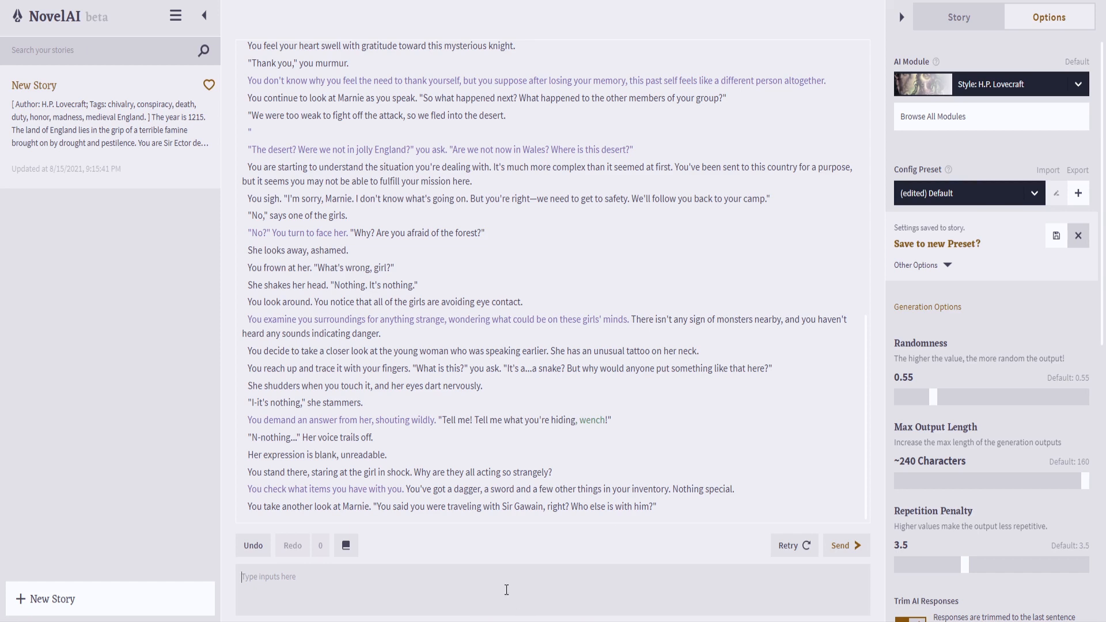
- Submit "You check the few other things in your inventory as she answers. They are:" to have the AI list the items
type("You check the few other things in youtr")
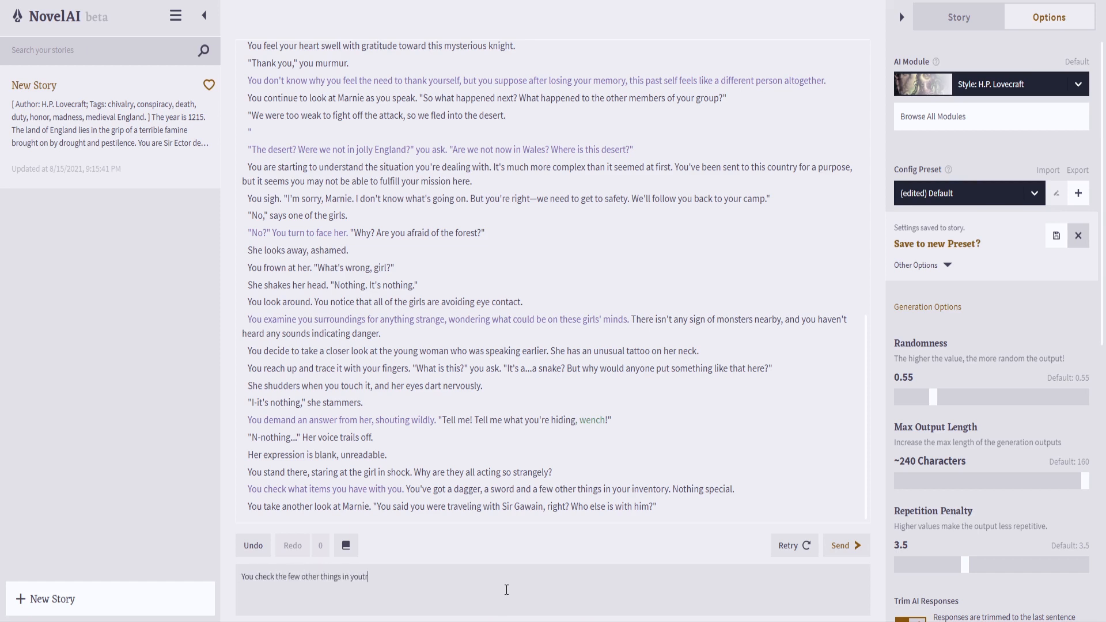
key("BackSpace")
key("BackSpace")
type("r invern")
key("BackSpace")
key("BackSpace")
type("ntory as y")
type("ou")
key("BackSpace")
key("BackSpace")
type("ou t")
key("BackSpace")
key("BackSpace")
key("BackSpace")
key("BackSpace")
key("BackSpace")
type("she answers. They are:")
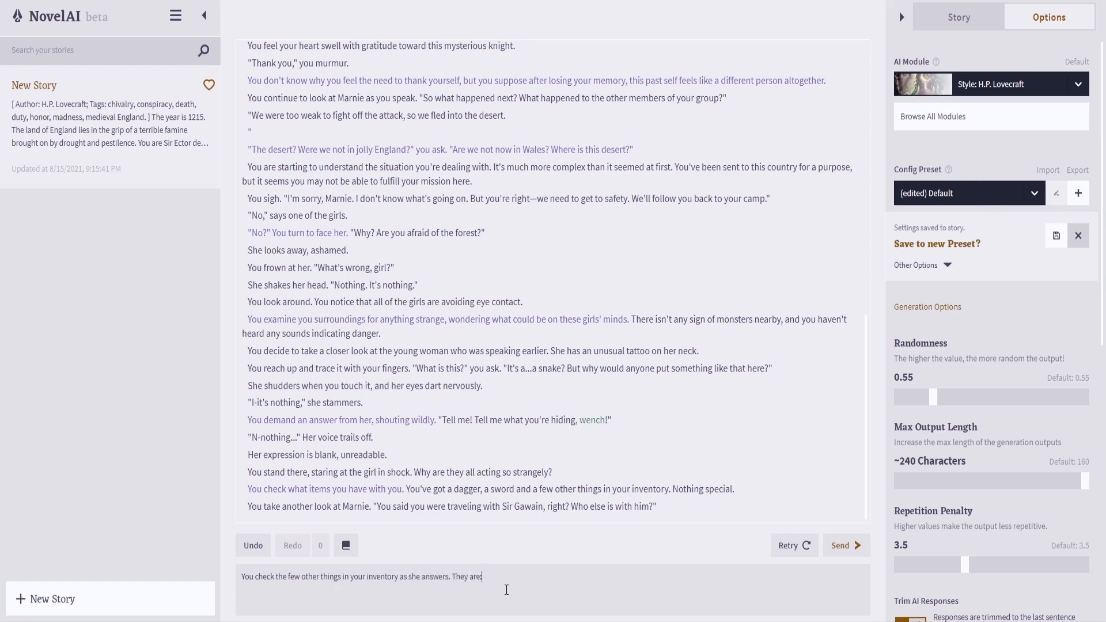
key("Return")
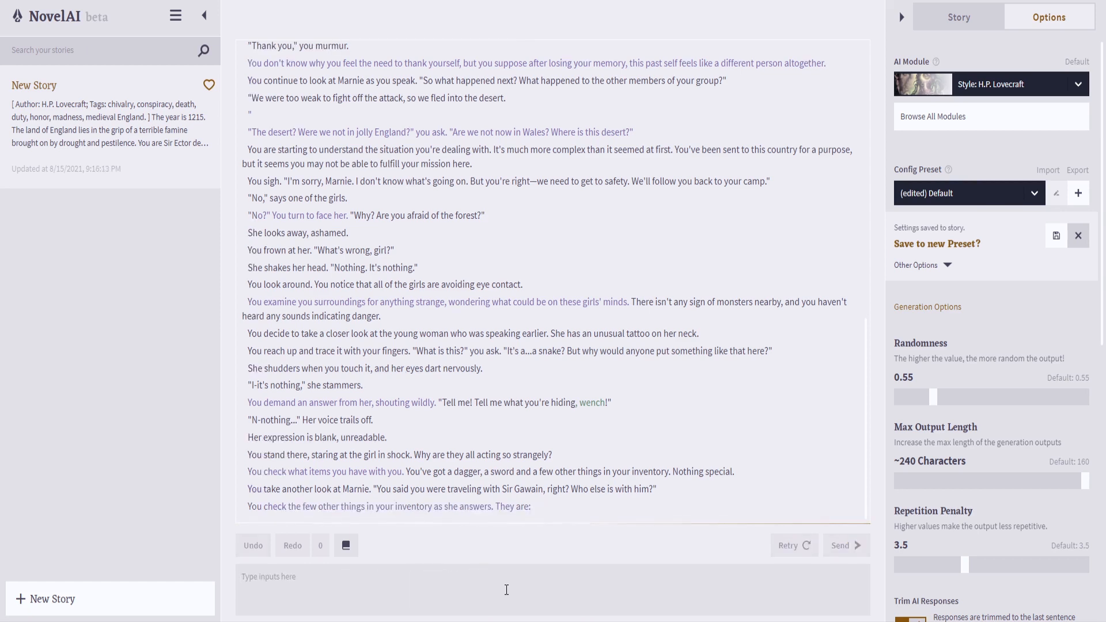
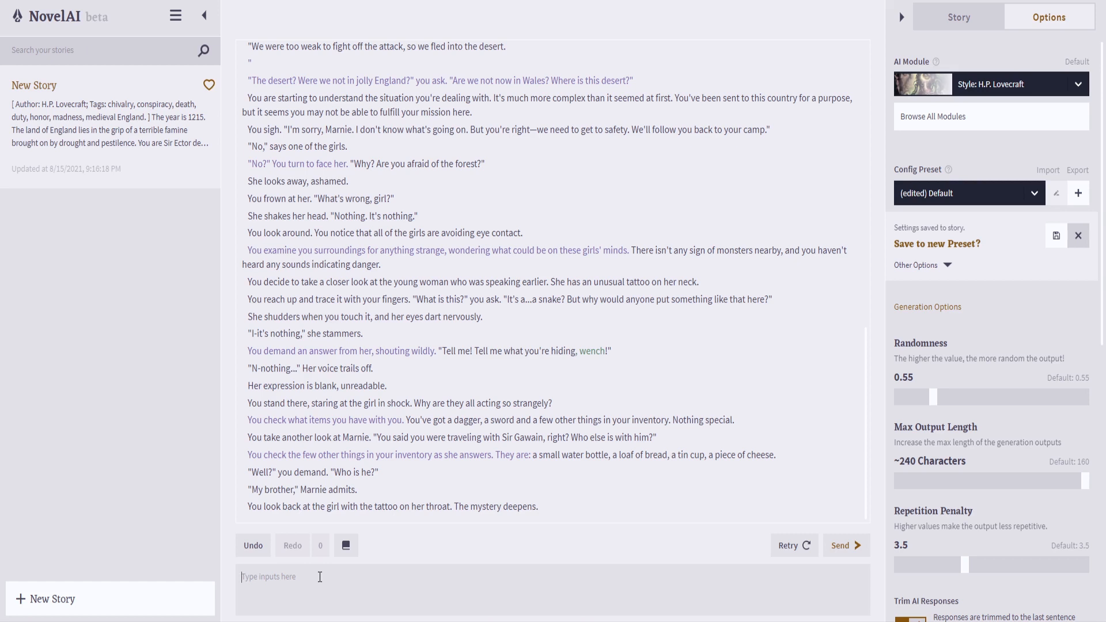
- Begin the next input with '"Enough!" you shout. "Clearly you whores are just going to lead me in circles. Let us find a safe place to camp'
type("\"Enough!\" you shout. \"Clearly you whores w")
key("BackSpace")
type("are just going to")
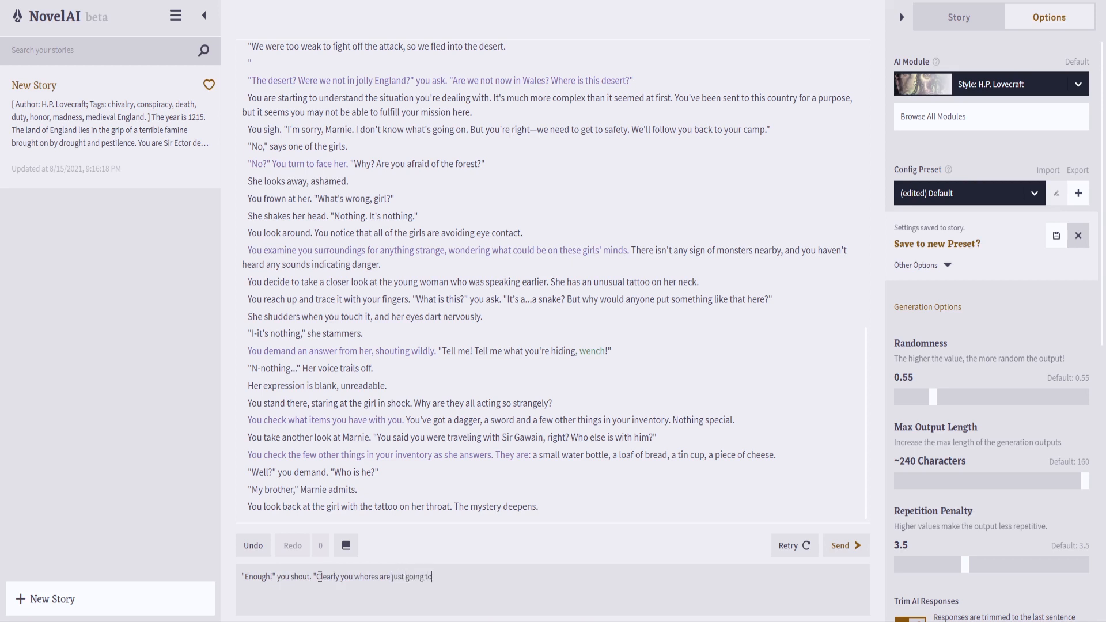
type(" lead me in circles. Let us find a safe place to camp")
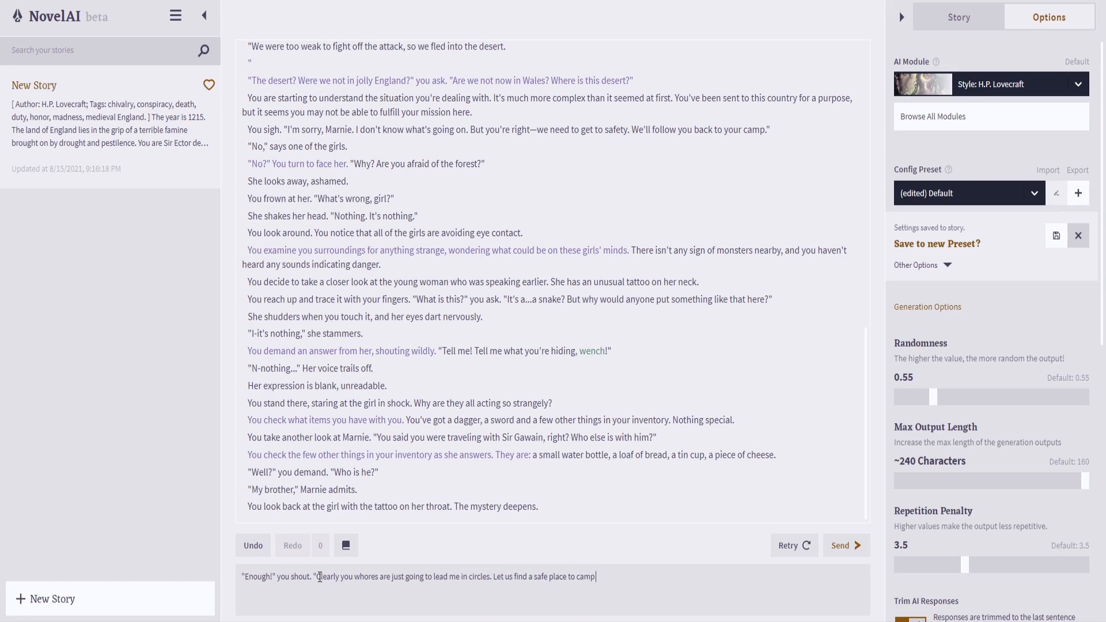
- Complete the input with 'before the night deepens. Then, I will know the truth from you."' and submit it
type(" before the night deepens.\"")
key("BackSpace")
type("Then, I will know the t")
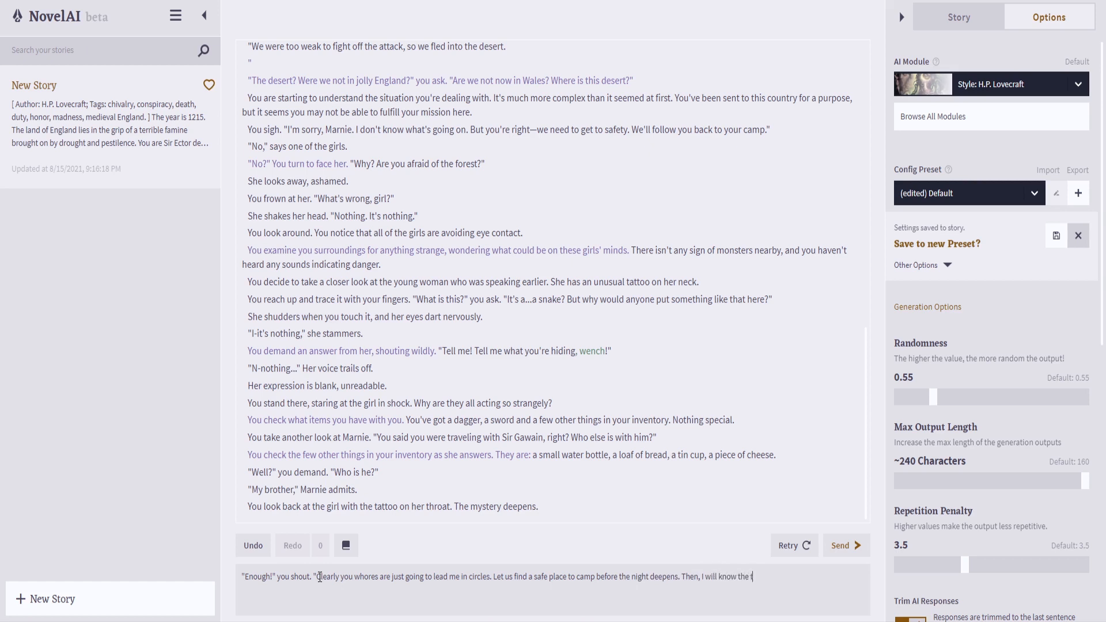
type("ruth from you.\"")
key("Return")
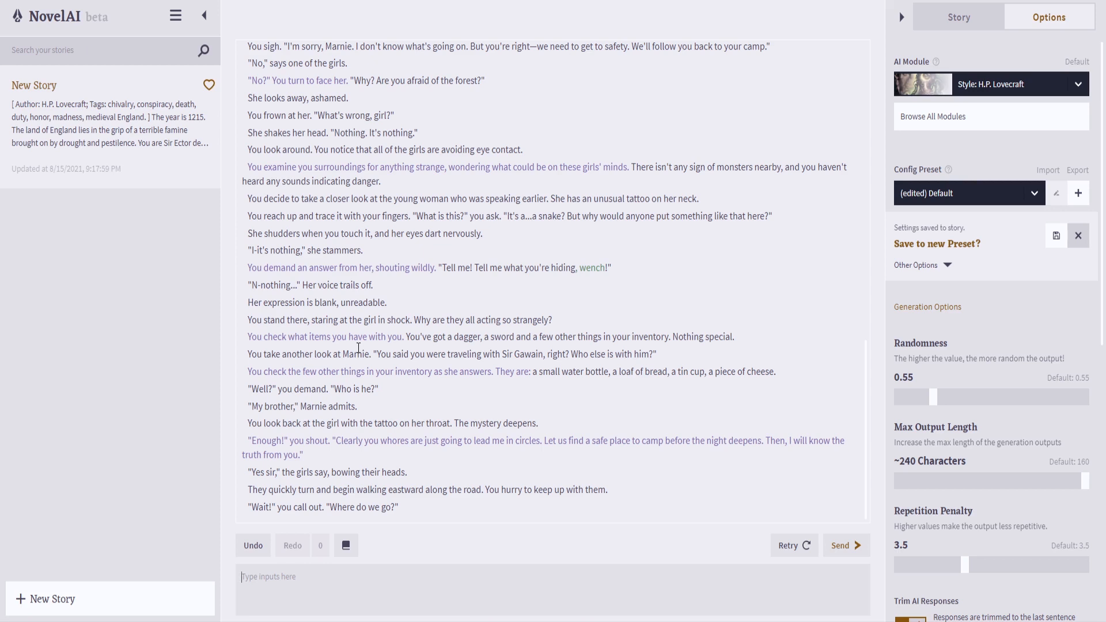
- Review the story from its opening, and switch to the NovelAI Tag Database in Google Sheets to examine its category, style, tone and setting columns
scroll(570, 296, "up", 15)
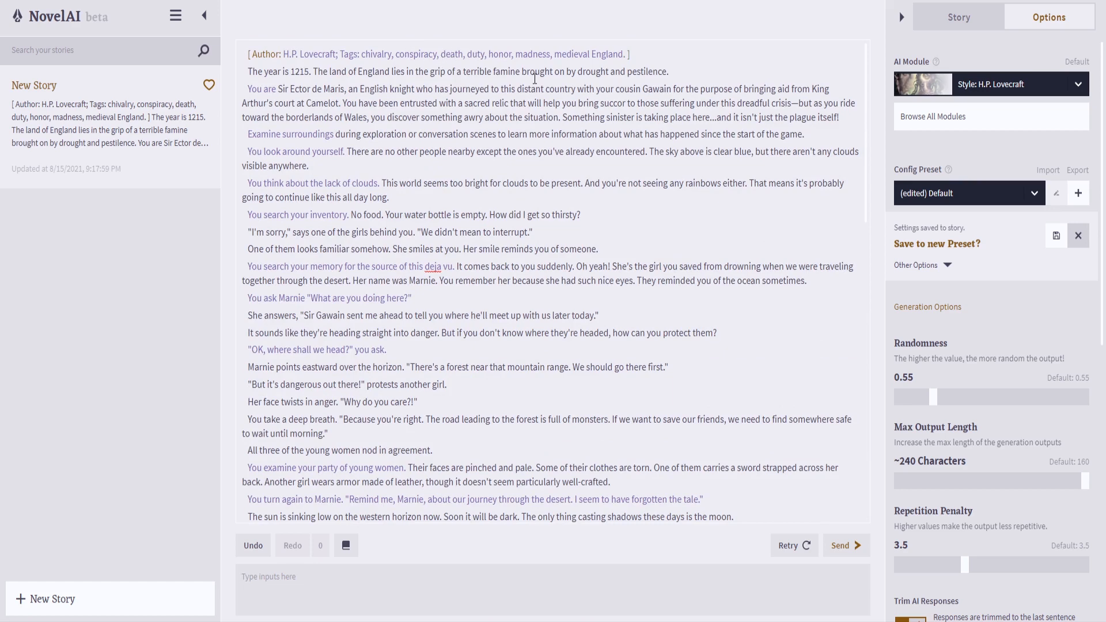
scroll(617, 239, "down", 10)
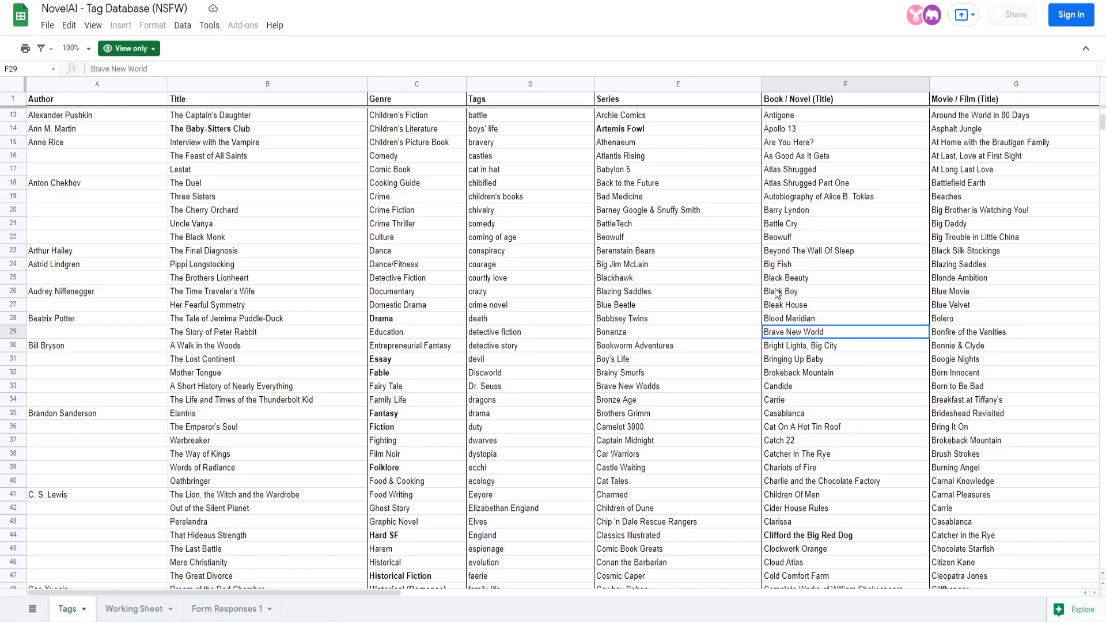
left_click_drag(120, 592, 489, 603)
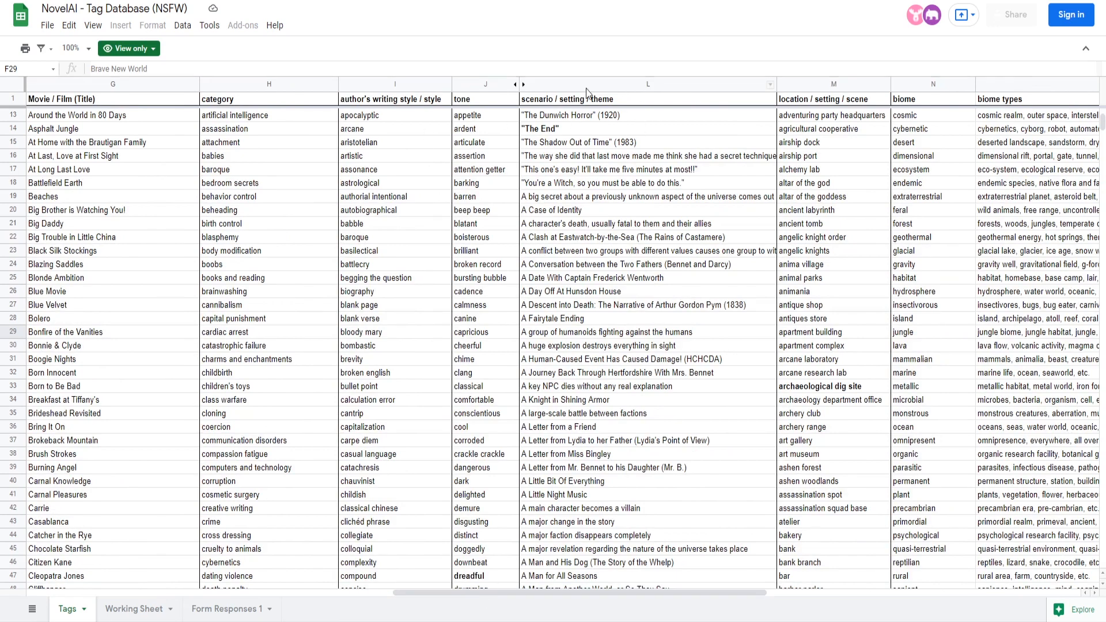
- Examine the scenario, setting and theme entries in the NovelAI Tag Database for ideas
scroll(584, 128, "down", 10)
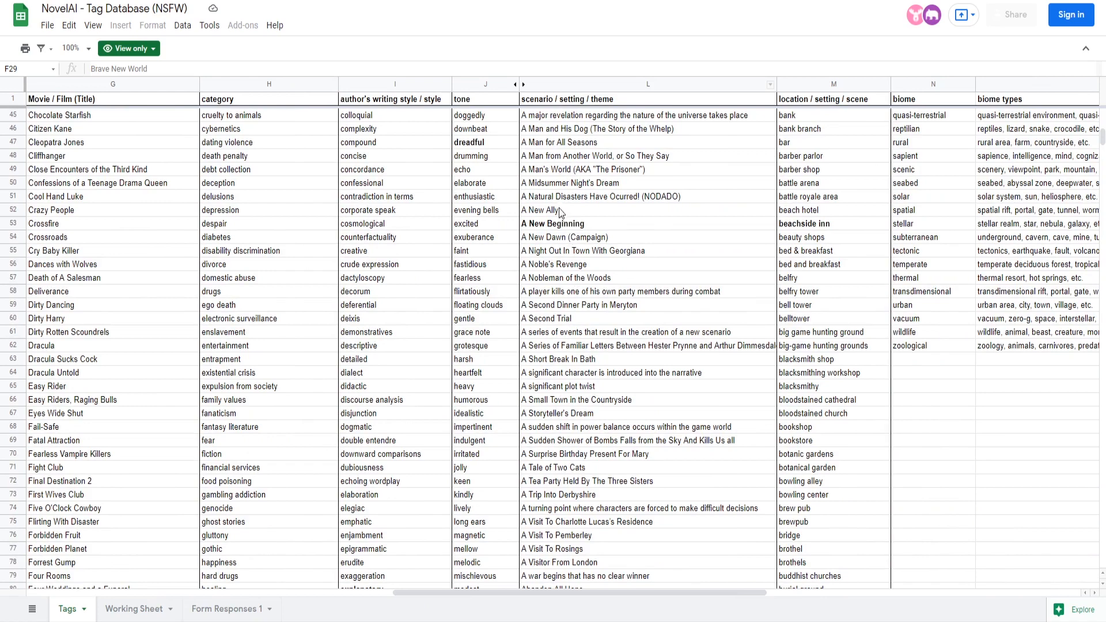
left_click(563, 223)
left_click(567, 264)
left_click(586, 333)
scroll(587, 340, "down", 10)
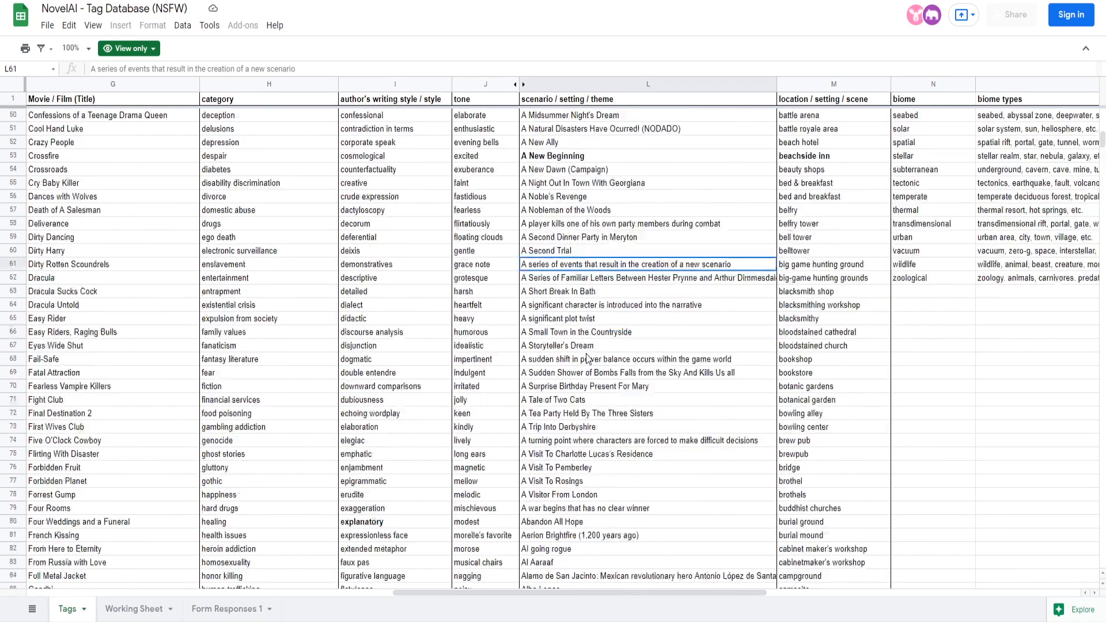
scroll(589, 340, "down", 8)
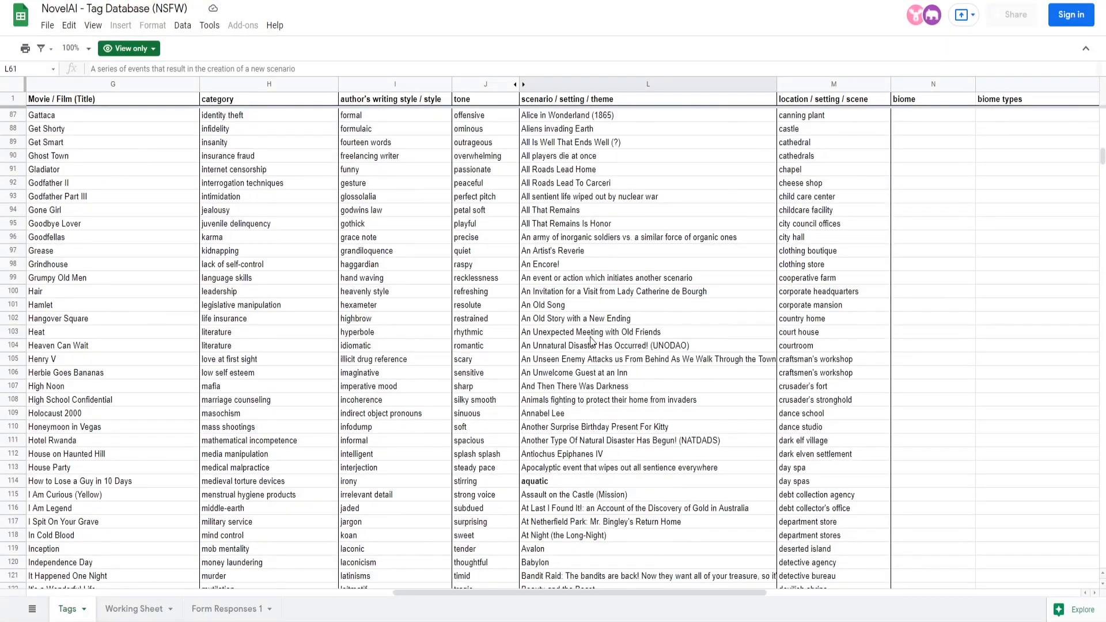
left_click(535, 400)
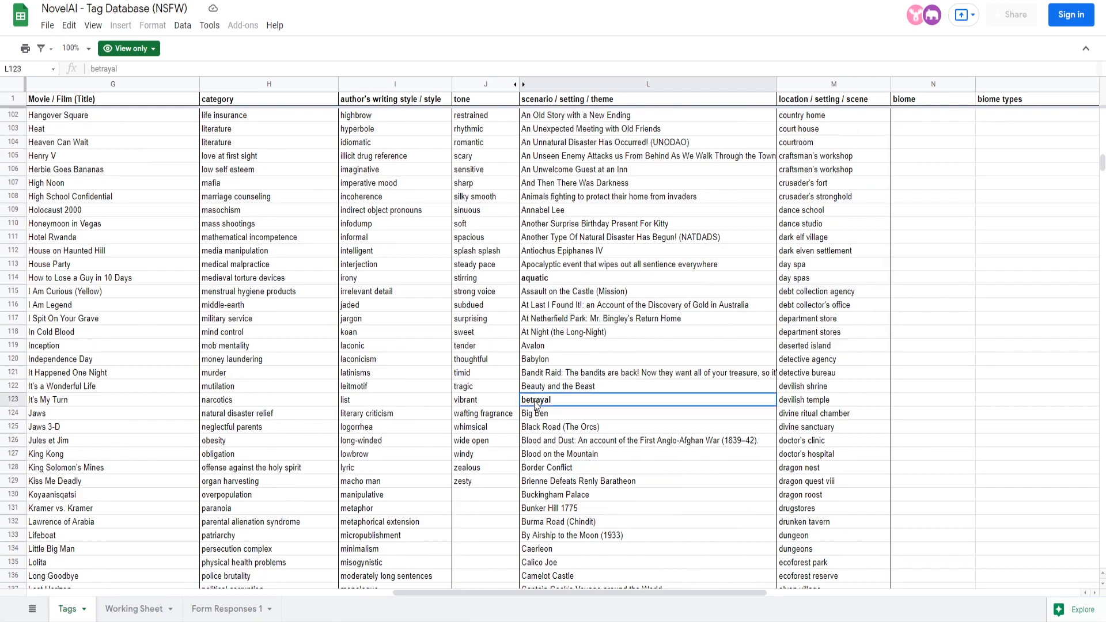
scroll(545, 426, "down", 10)
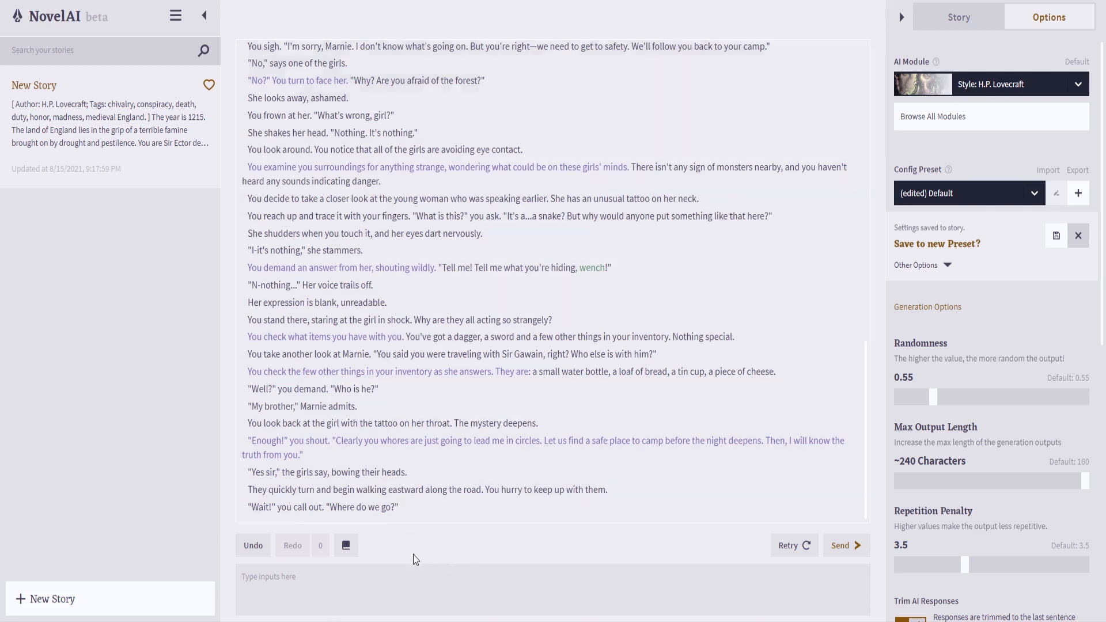
- Switch back to NovelAI, have the AI continue the story, and delete the generated last line starting "You nod, but you don't move forward yet"
left_click(850, 547)
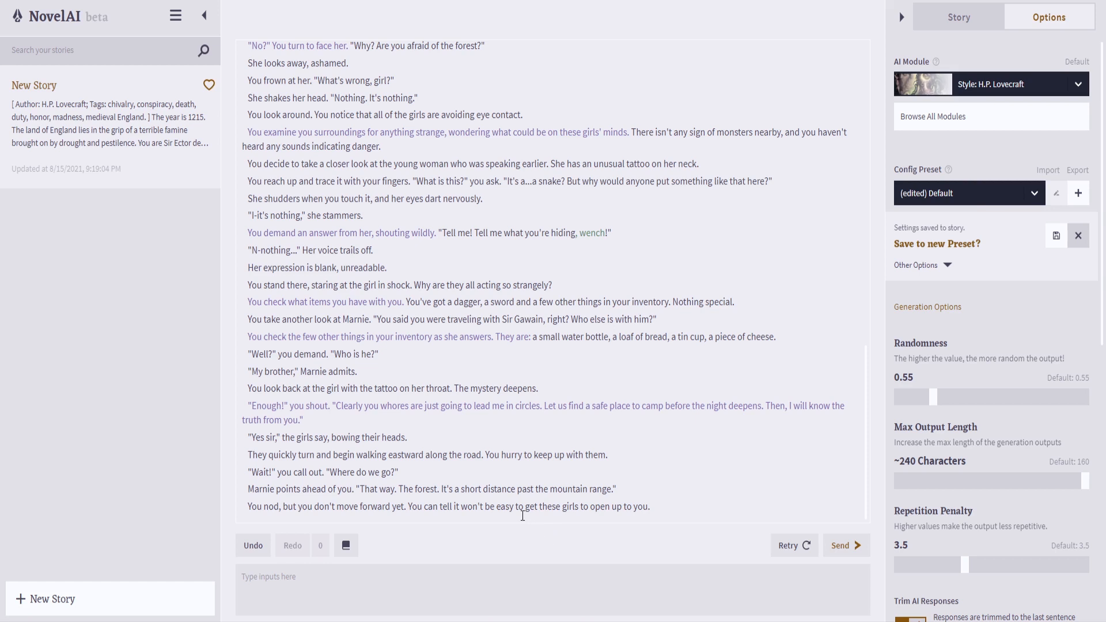
left_click_drag(283, 507, 212, 509)
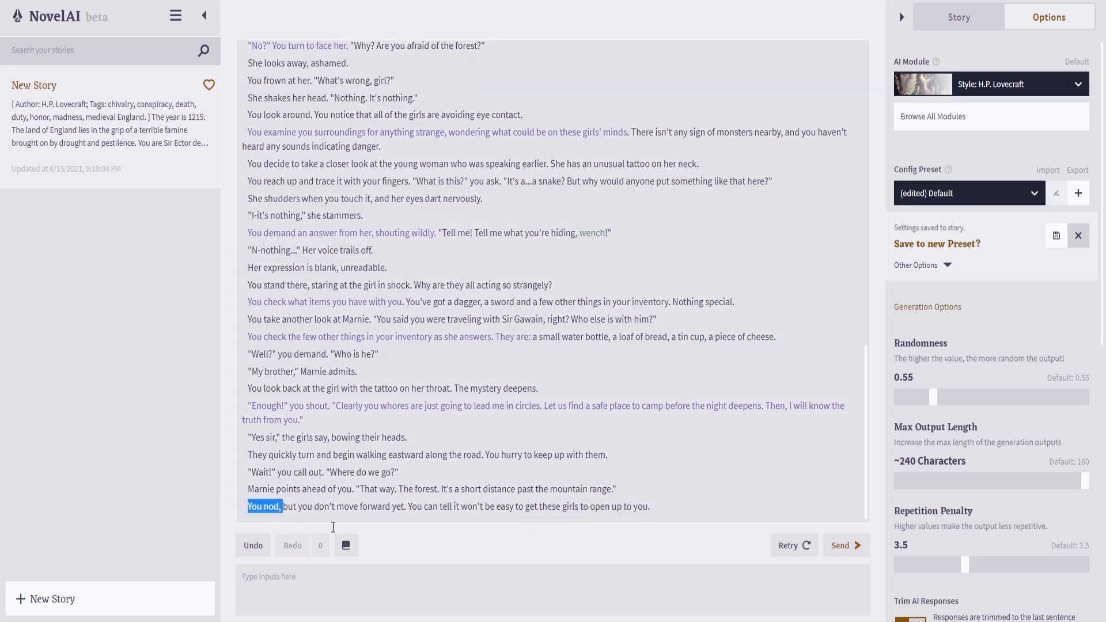
left_click_drag(639, 506, 263, 507)
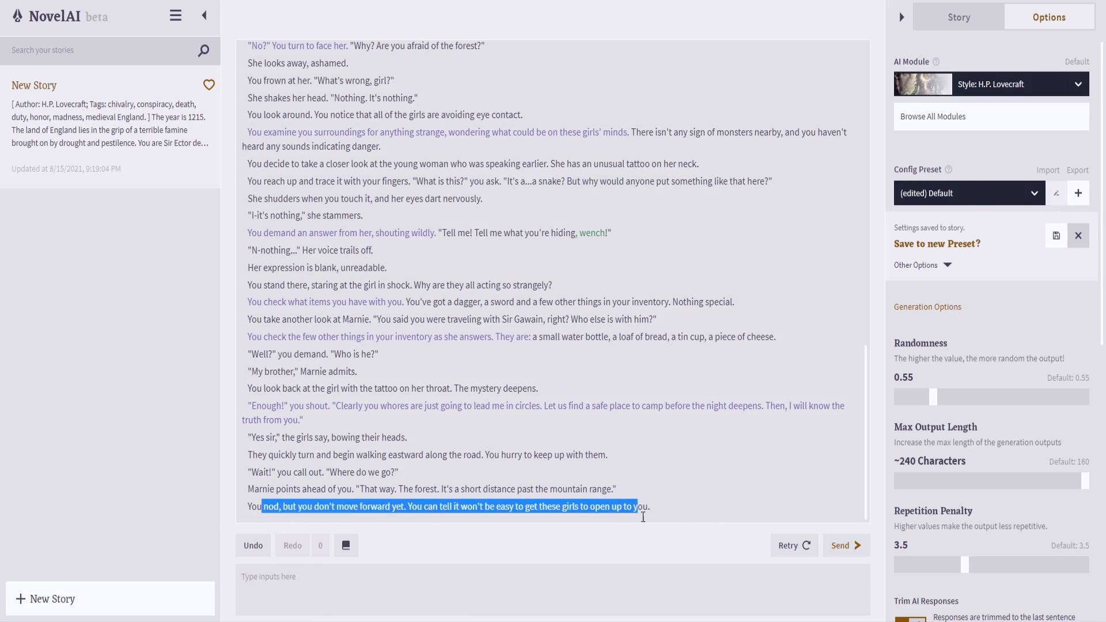
key("BackSpace")
double_click(273, 507)
key("BackSpace")
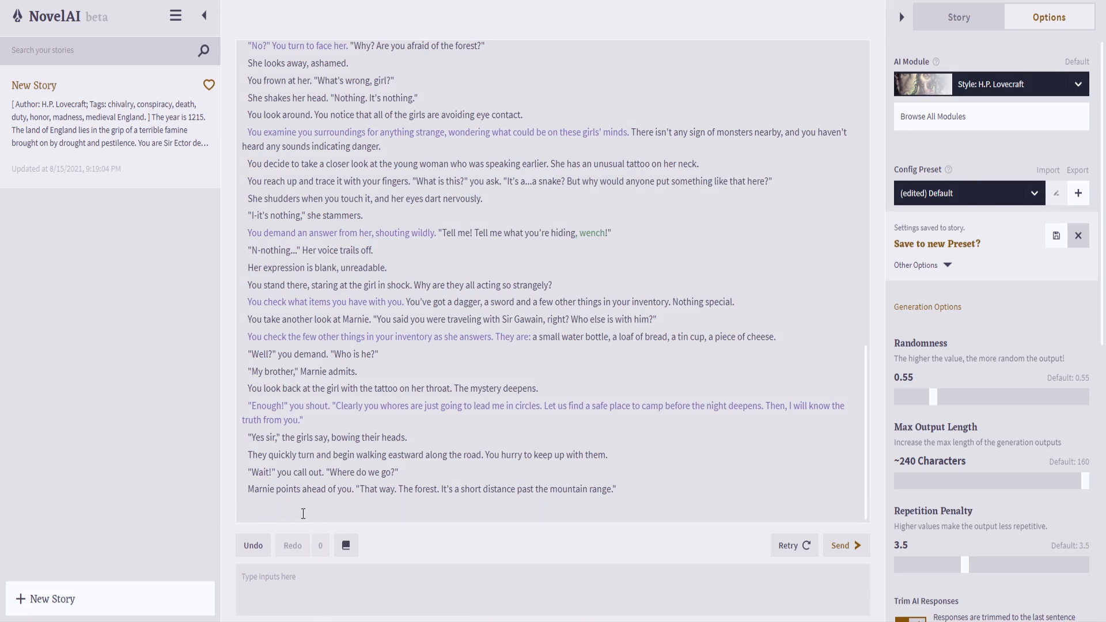
- Write "You follow." as the story's closing line and have the AI continue from it
type("You follow.")
key("Return")
key("BackSpace")
left_click(844, 545)
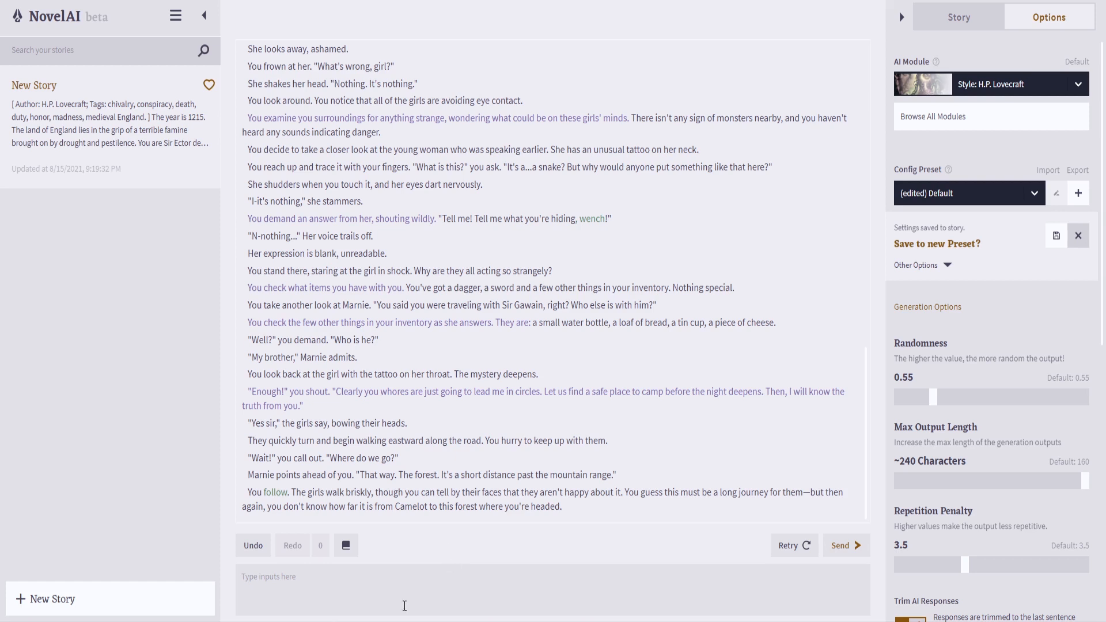
- Submit "In fact, you don't know much of anything. You search your memory for any vague pieces, besides Marnie."
type("In fact, you don't know much of anything")
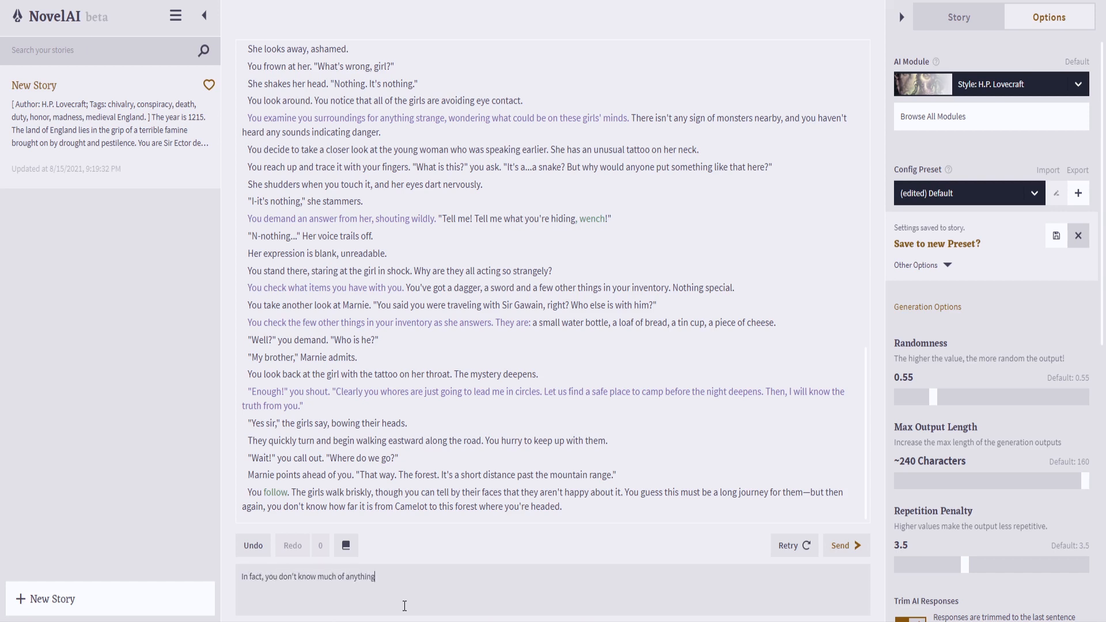
type(". You search your memory for any vague")
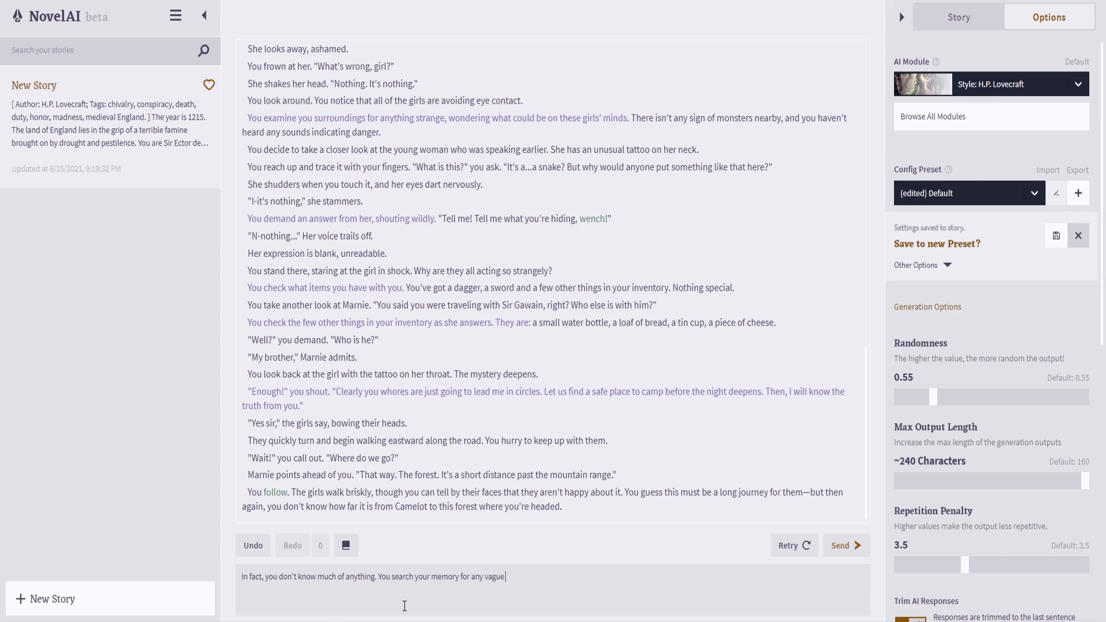
type(" pieces, besides MArni")
key("BackSpace")
key("BackSpace")
type("arnie.")
key("Return")
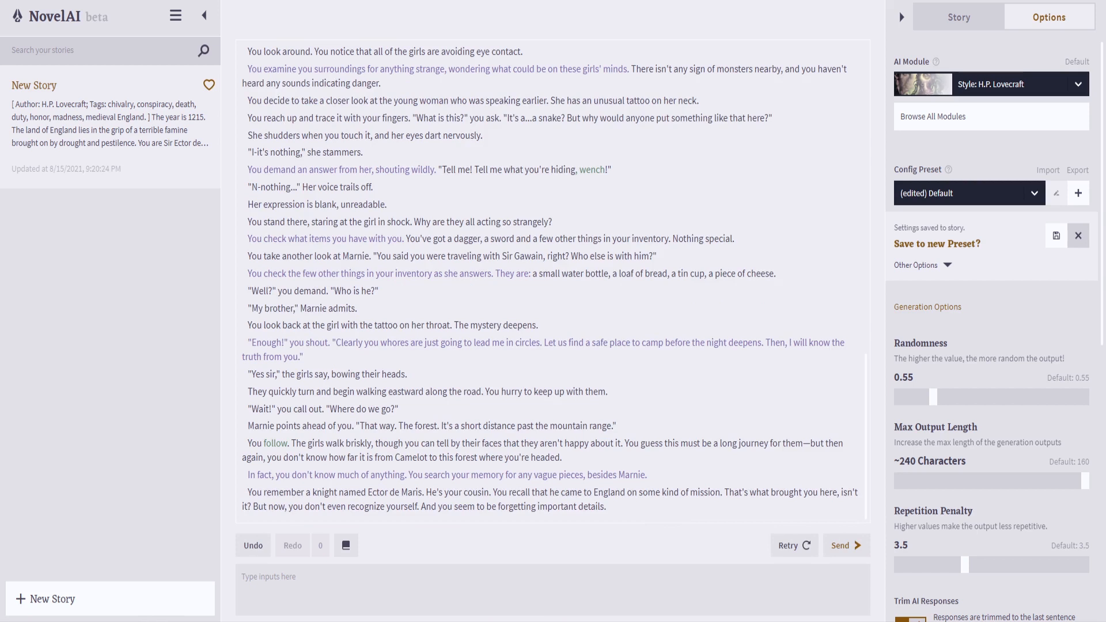
- Check the new paragraph about the knight against the story's opening, and submit "Cousin? Is that right? You try to recall."
left_click(622, 508)
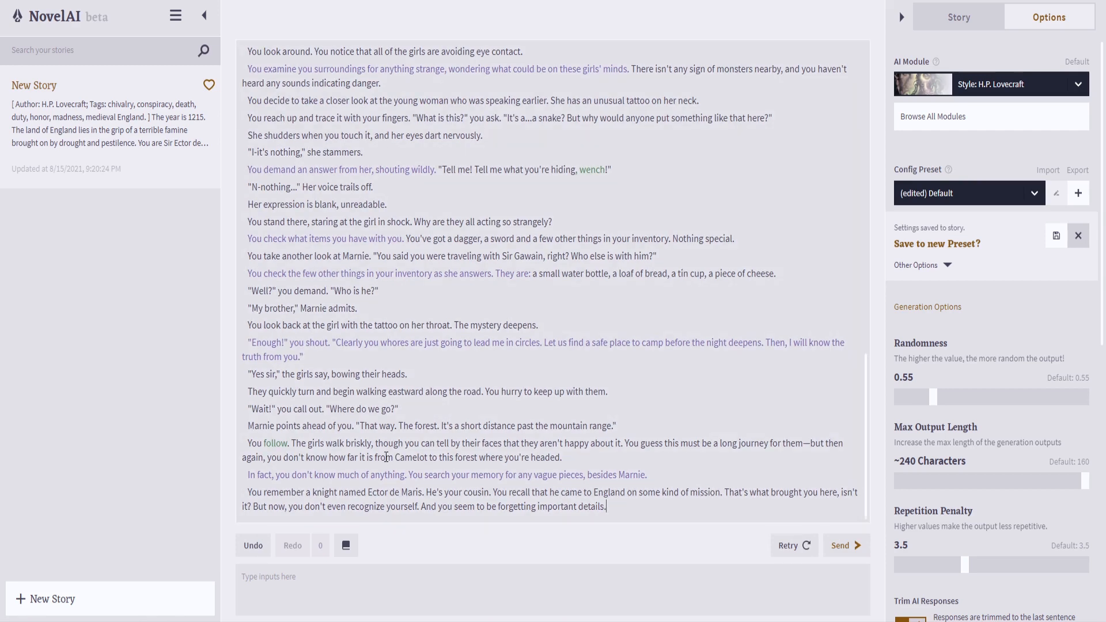
scroll(623, 509, "up", 15)
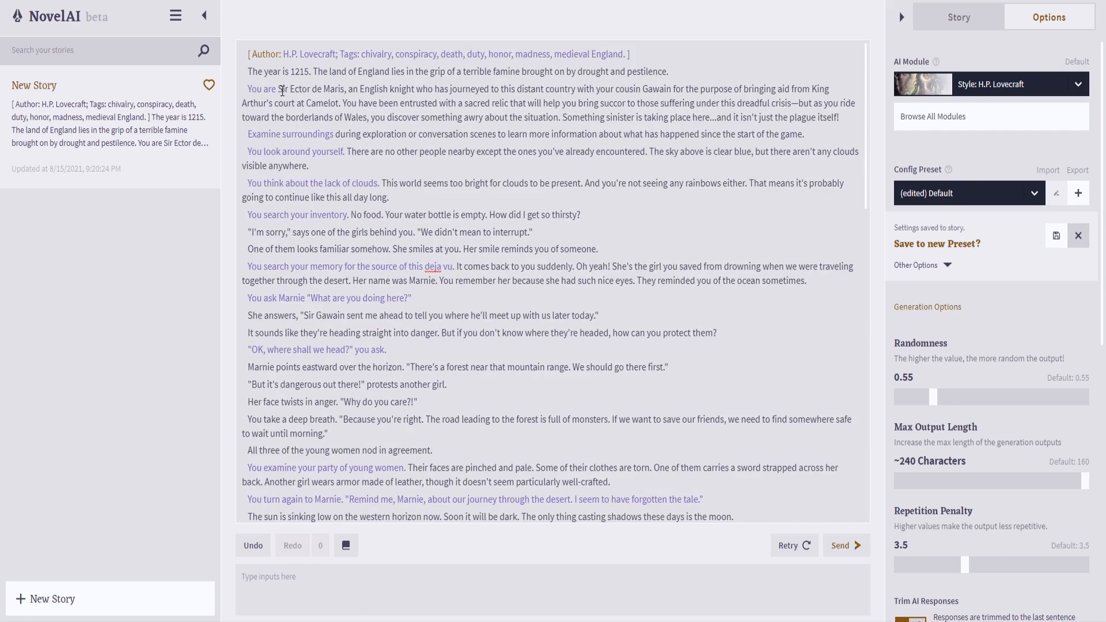
scroll(483, 340, "down", 15)
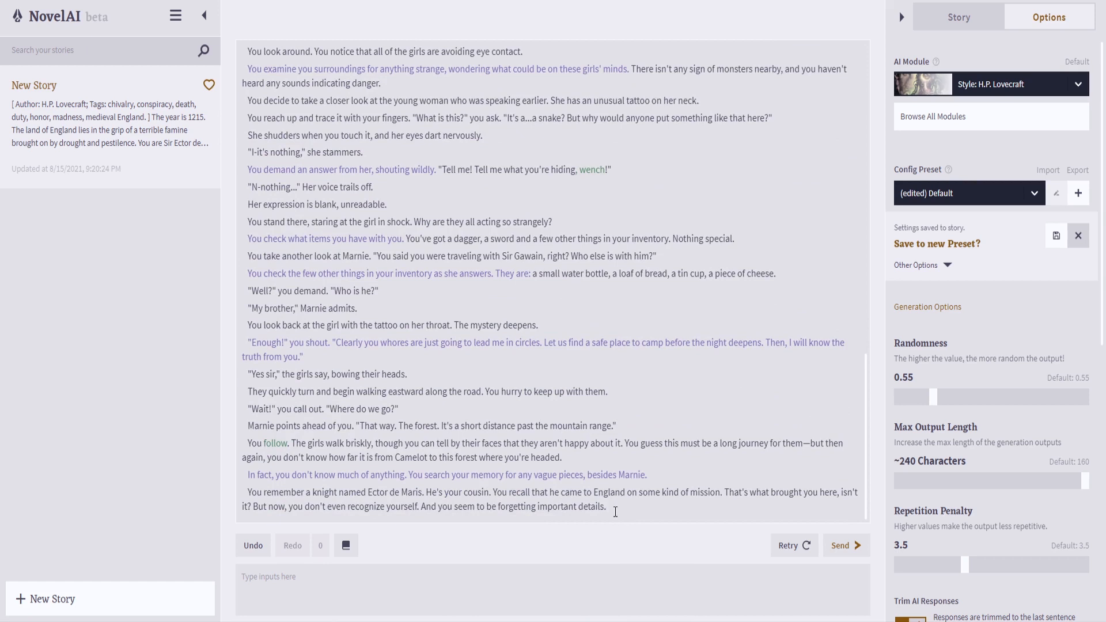
left_click_drag(609, 509, 428, 494)
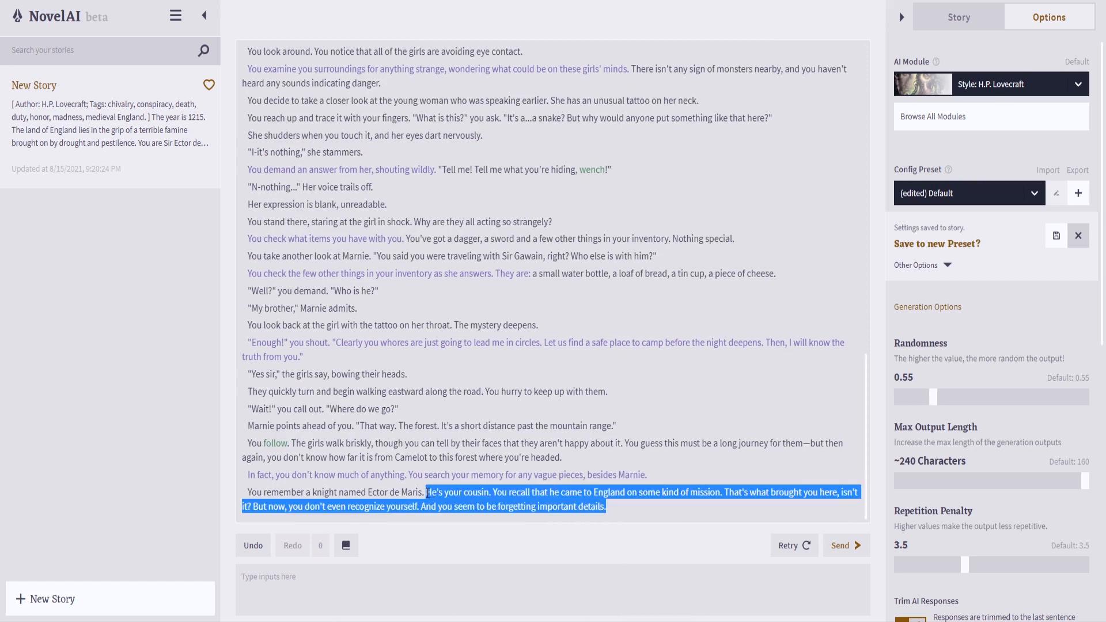
left_click(611, 505)
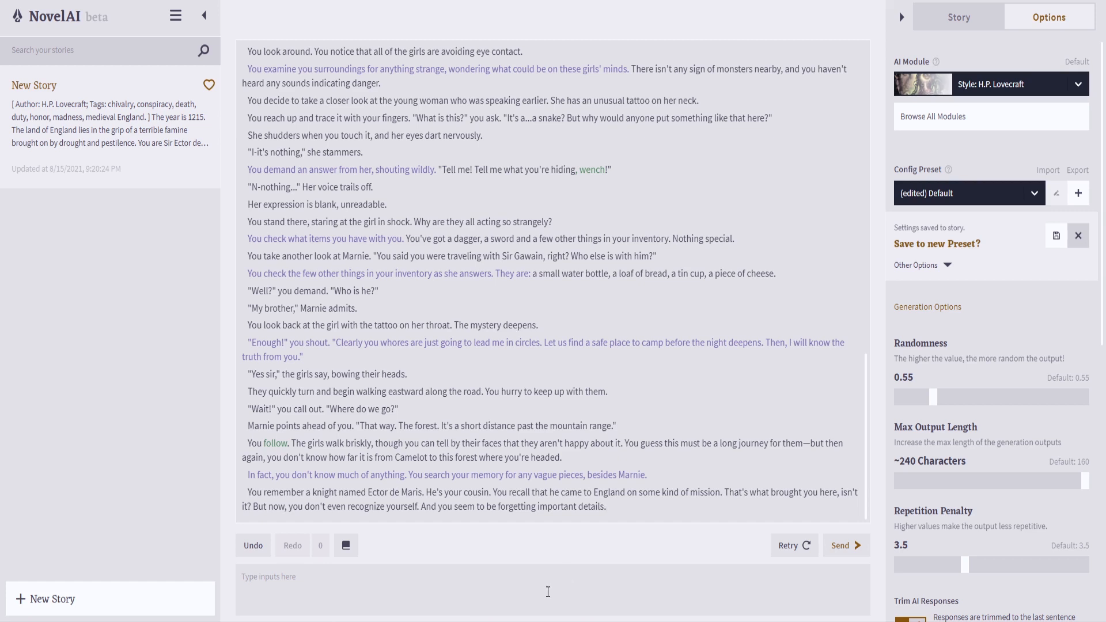
left_click(563, 583)
type("Cousi")
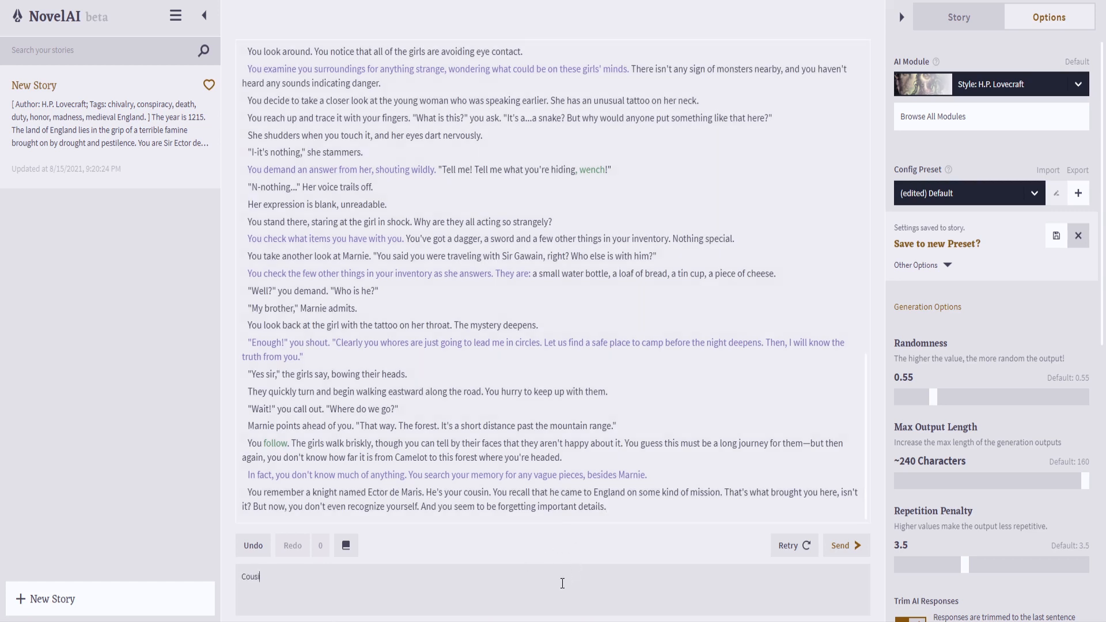
type("n? Is that right? You try to recall.")
key("Return")
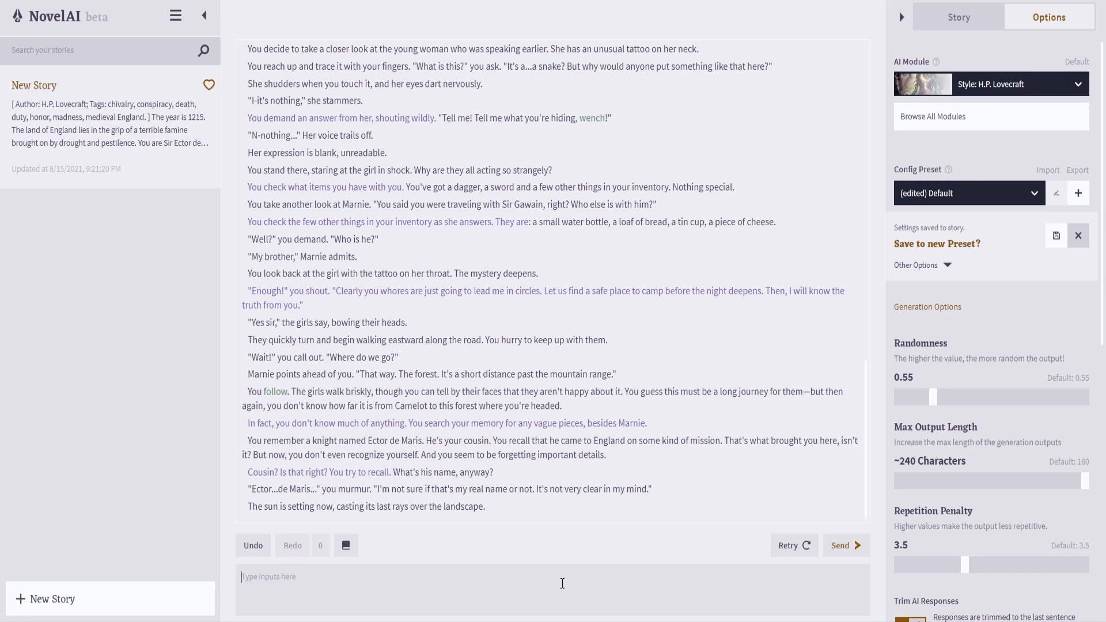
- Submit 'You shout ahead to the girls. "We must make camp here! It is too dangerous to travel further at night."'
type("You shout ahead to the girls. \"We must make a")
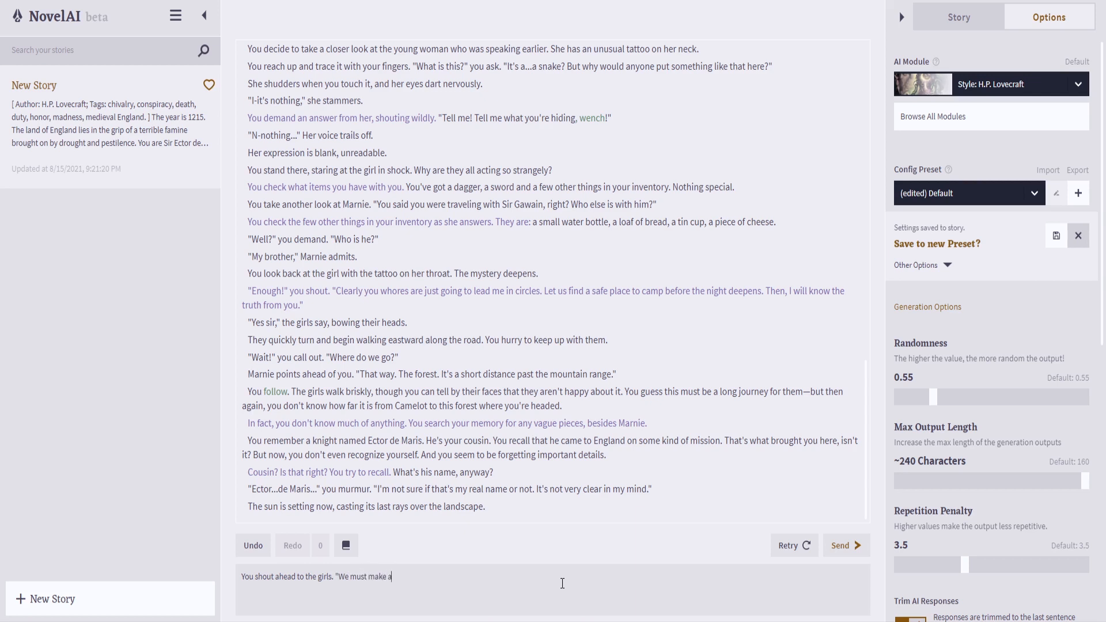
key("BackSpace")
type("camp here! It is too dangerous to trav")
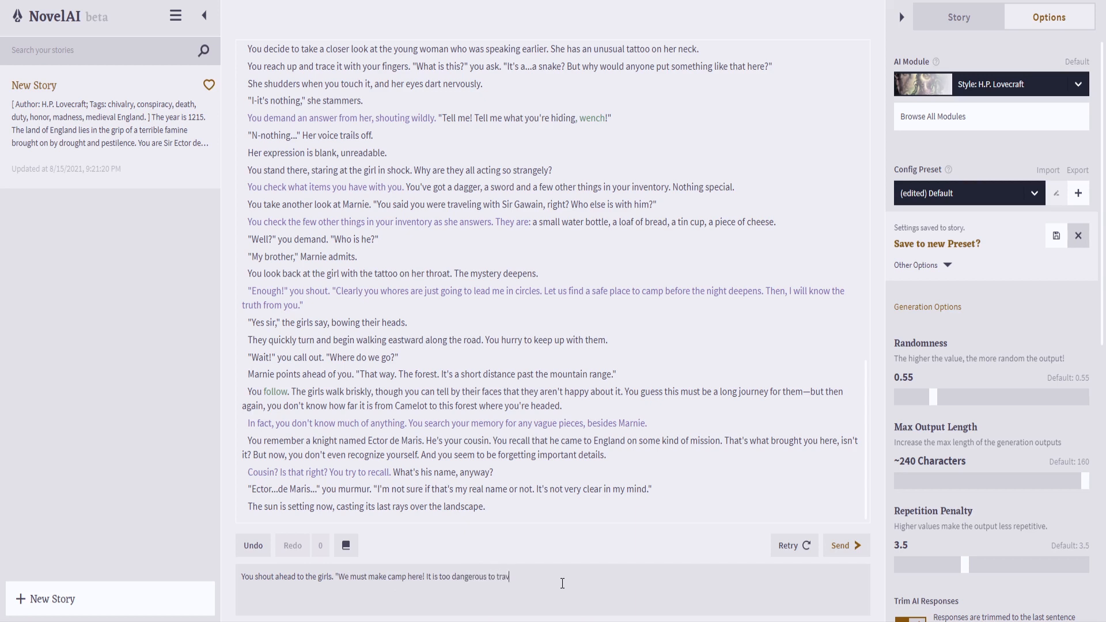
type("el further at night.\"")
key("Return")
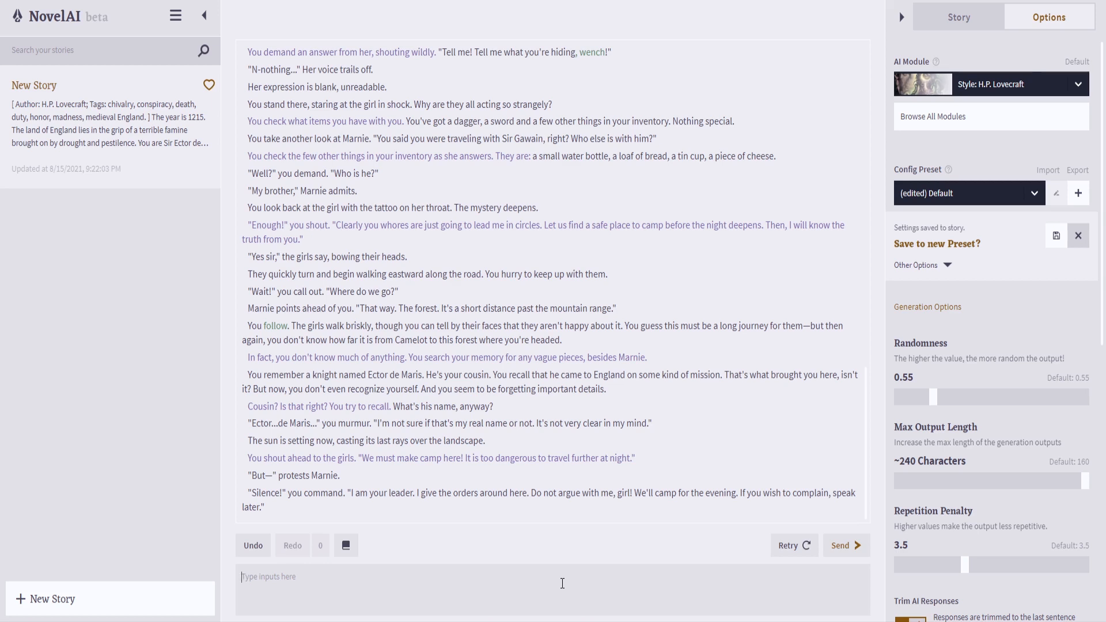
- Submit "You watch as the girls set up camp. You do not help."
type("You watch as the fl")
key("BackSpace")
type("girls seyt")
key("BackSpace")
key("BackSpace")
type("t up camp. Y")
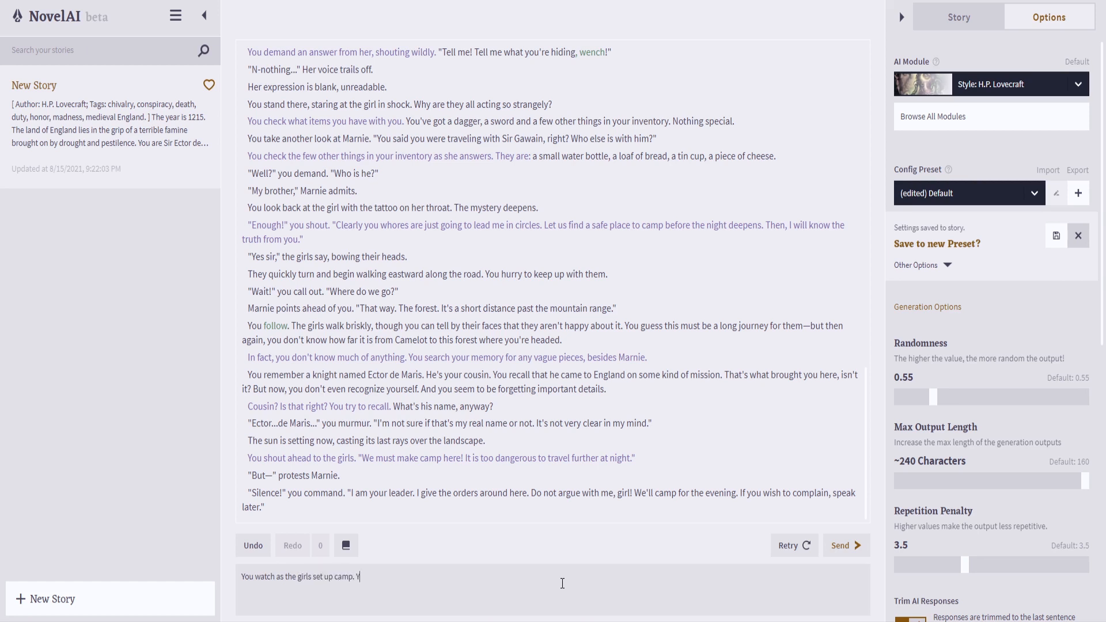
type("ou do not help.")
key("Return")
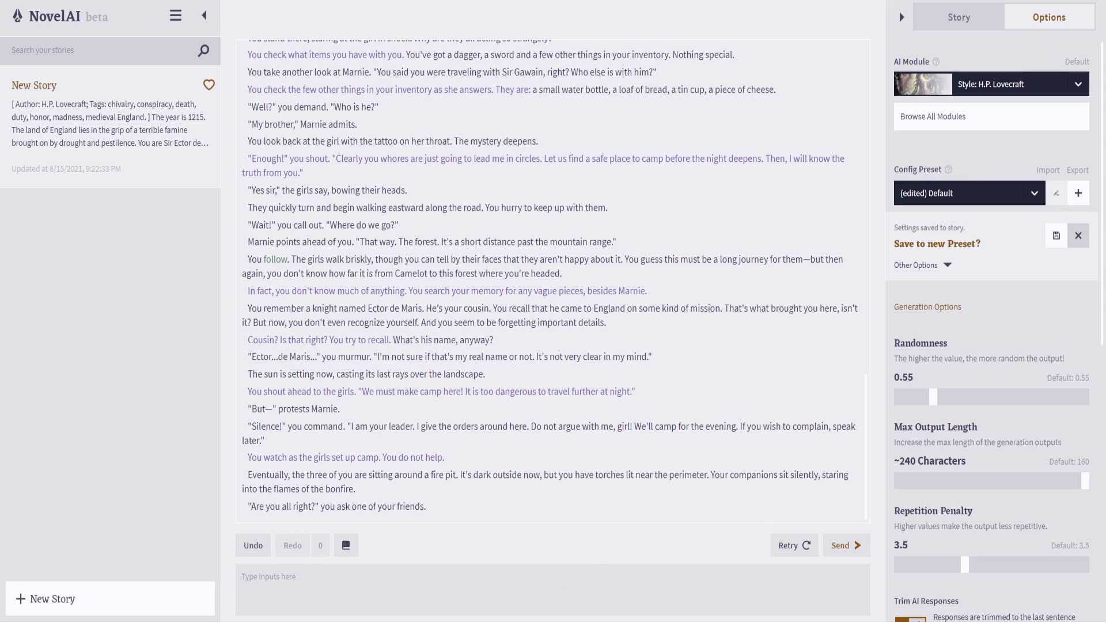
- Rewrite the last line as '"Are we missing someone?" you ask, noticing that only 2 of the 3 girls are present.' and generate three continuations
left_click(451, 515)
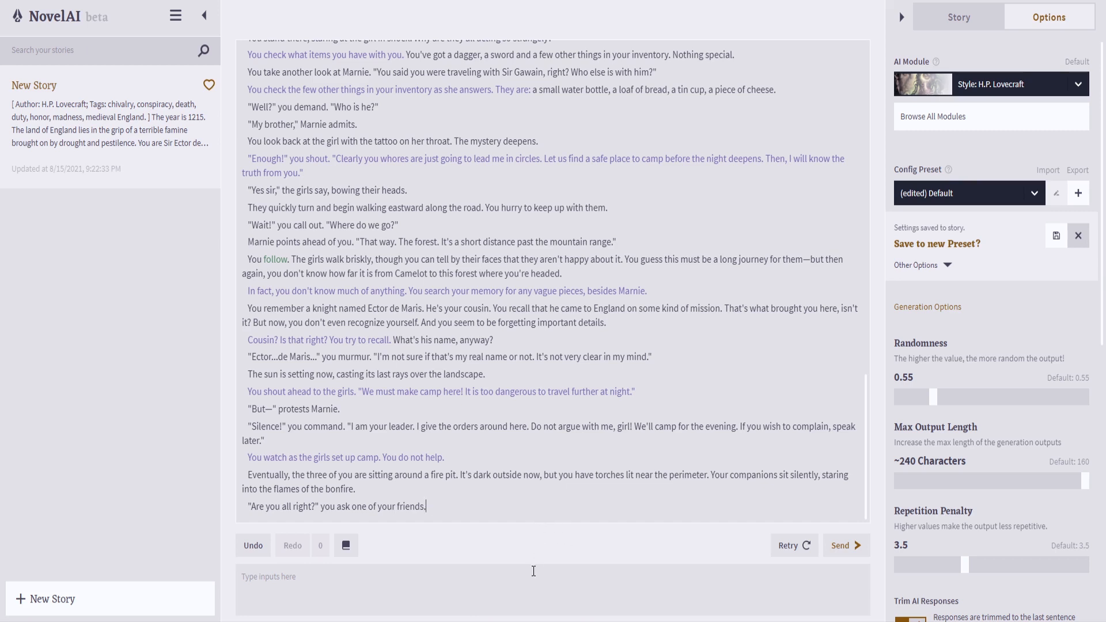
left_click_drag(427, 507, 255, 505)
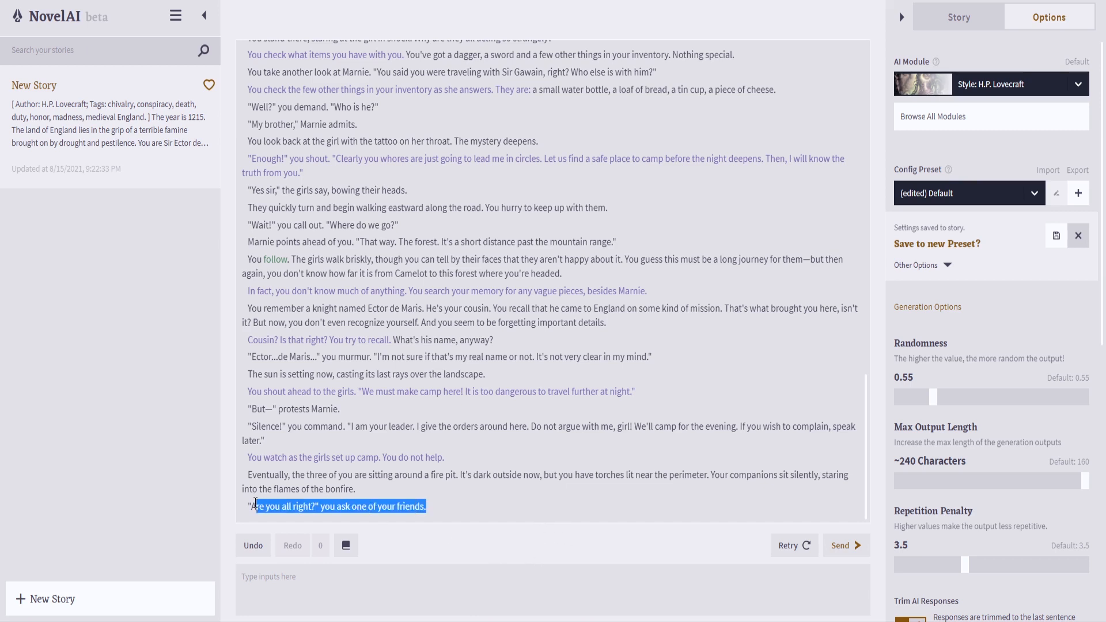
type("re we ")
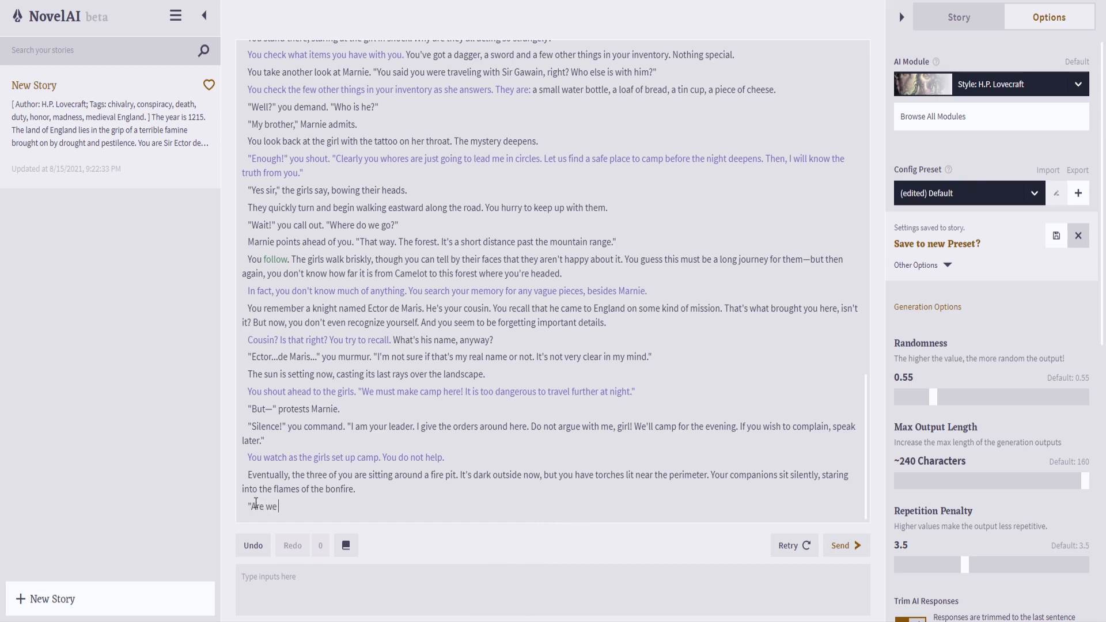
type("missing someone?\" you ask, noticing th")
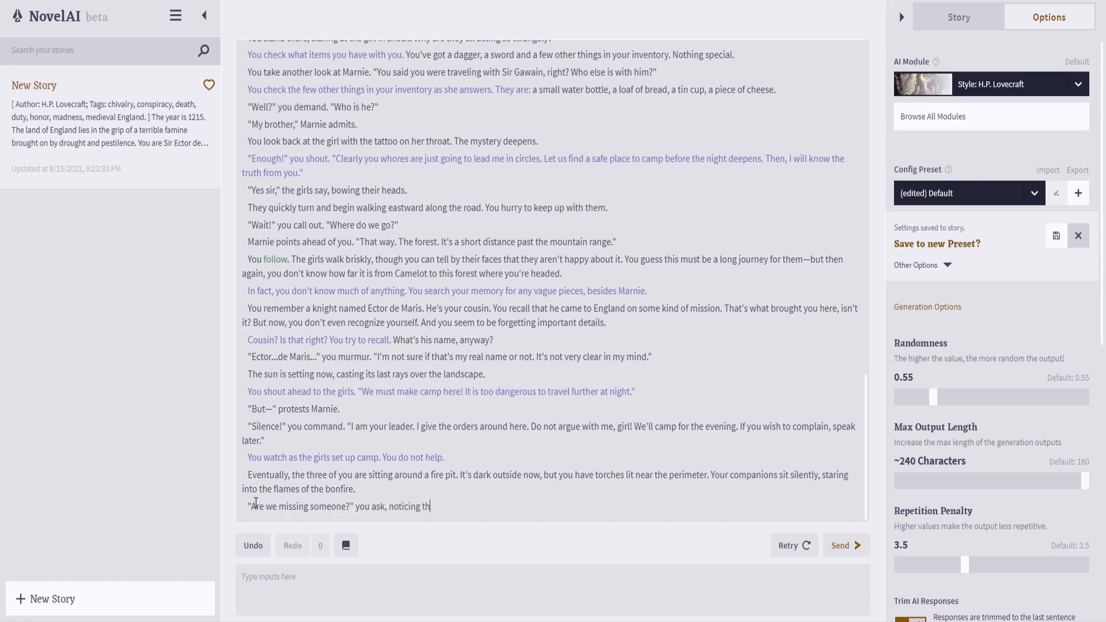
type("at only 2 of the 3 girls are present.")
key("Return")
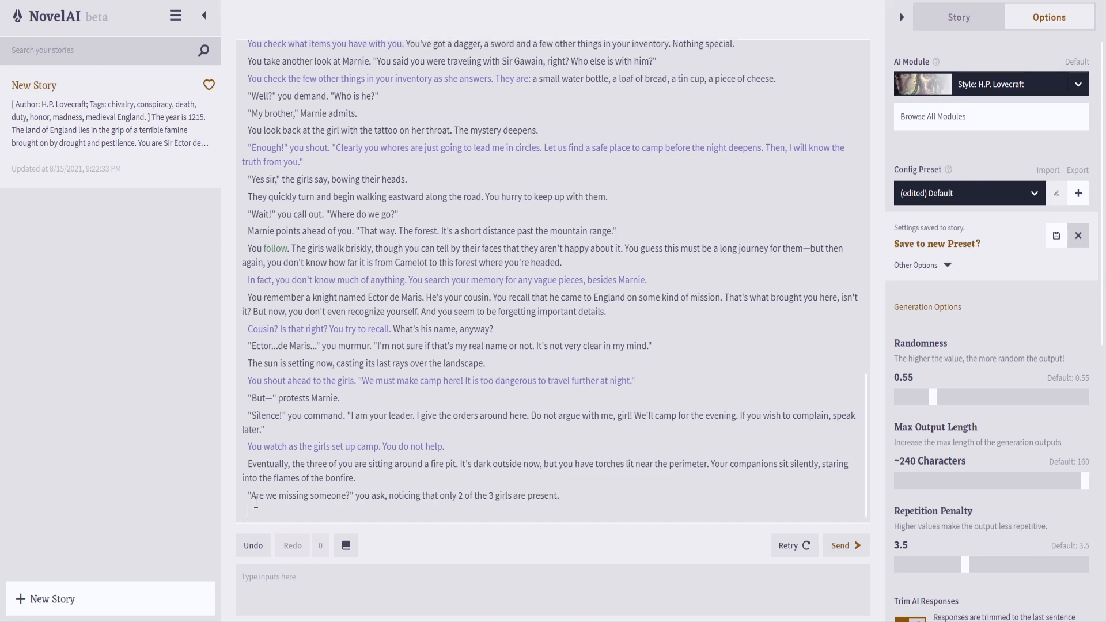
key("BackSpace")
left_click(846, 546)
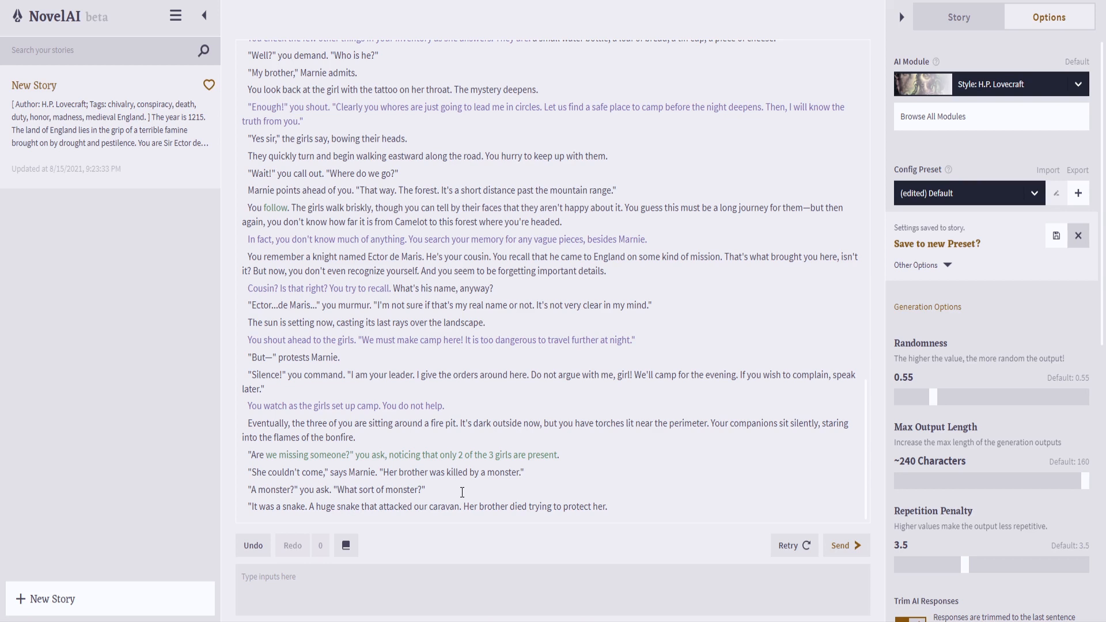
left_click(842, 544)
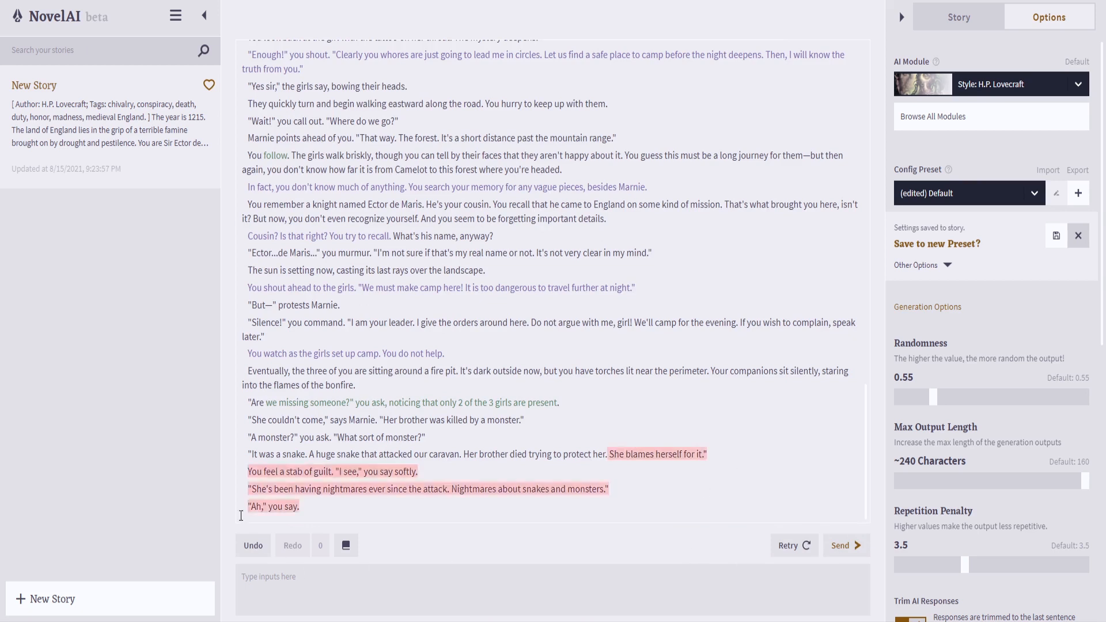
left_click(867, 551)
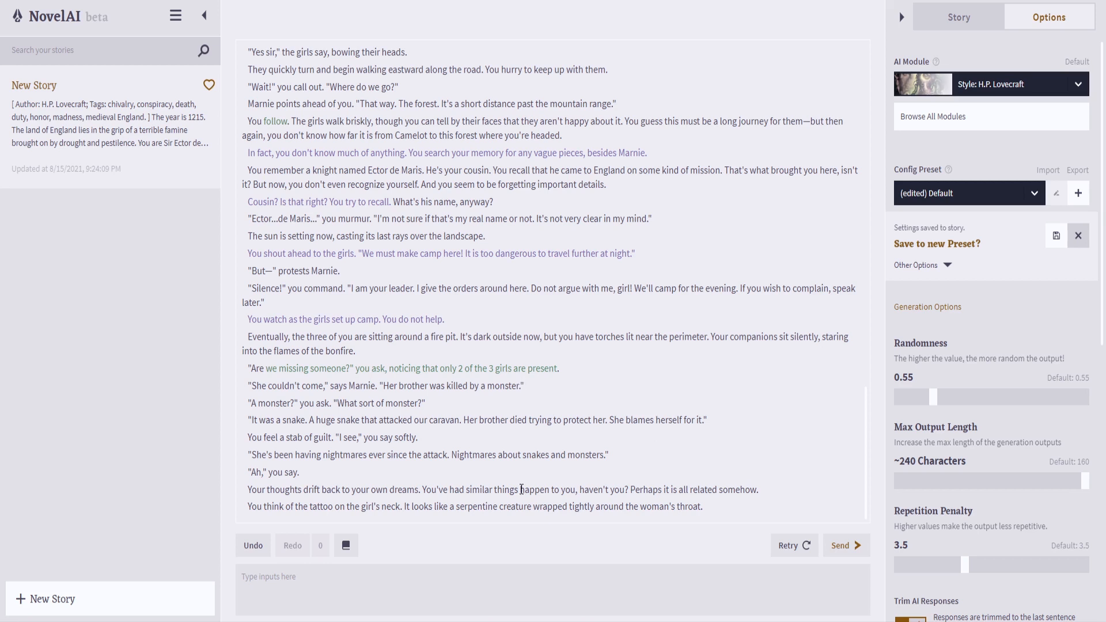
- Draft the input "You cannot remember your own history, but perhaps your memory of ancient symbols fares better. You search your memory for that snake tattoo."
left_click(561, 595)
type("You cannot remember your own his")
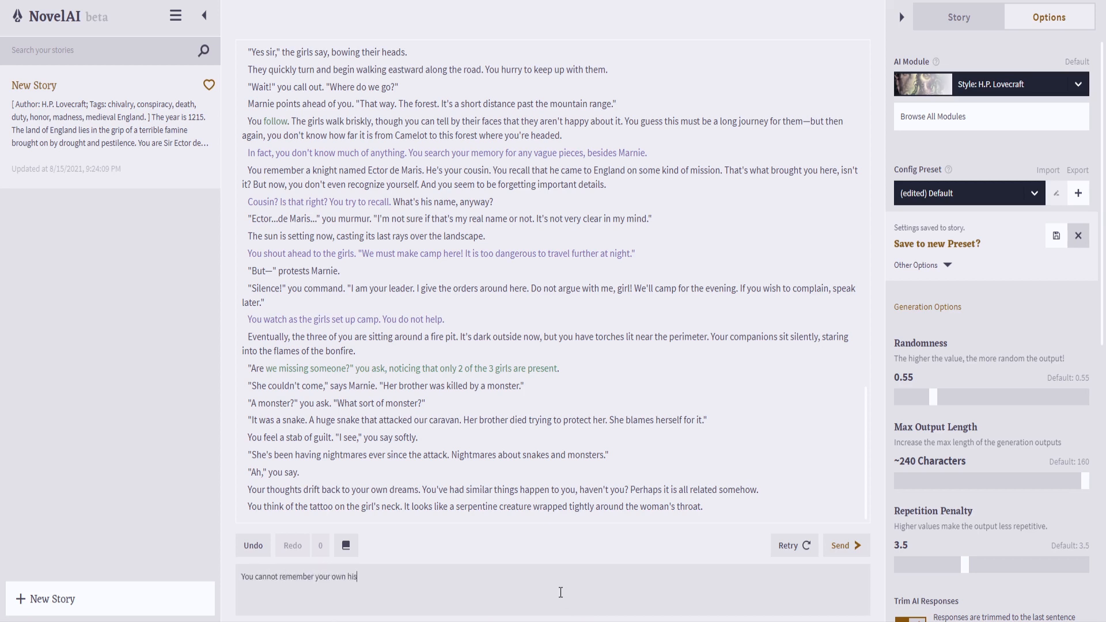
type("tory, but perhaps your memory of")
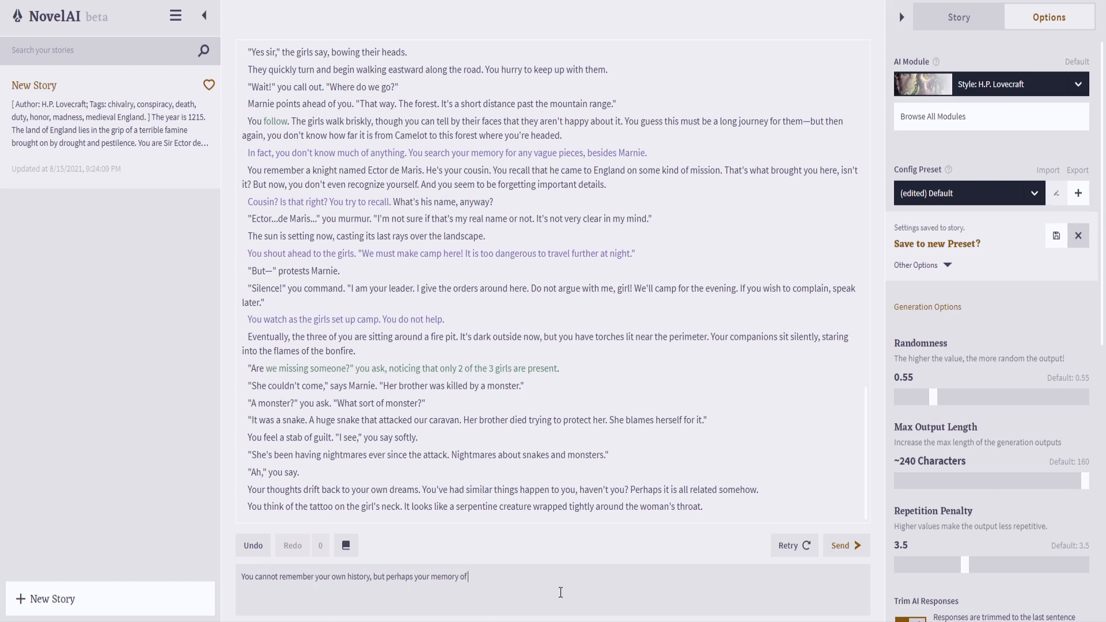
type("and")
type("ient symbols ")
type("fares better")
type(". You serach")
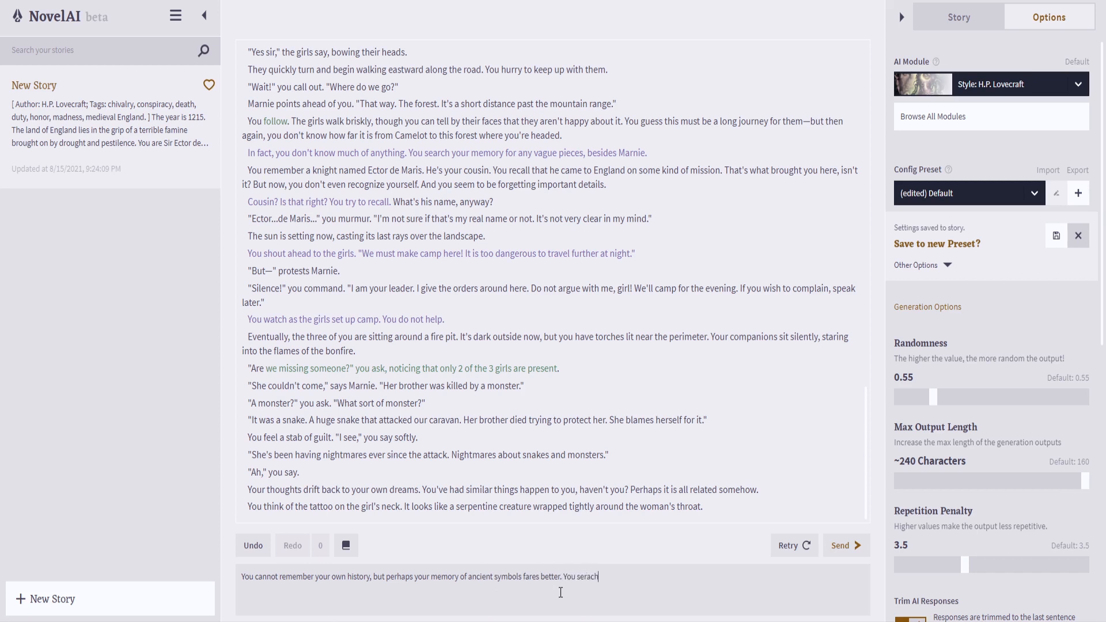
key("BackSpace")
key("BackSpace")
key("BackSpace")
key("BackSpace")
type("arch your memory for that snake tattoo")
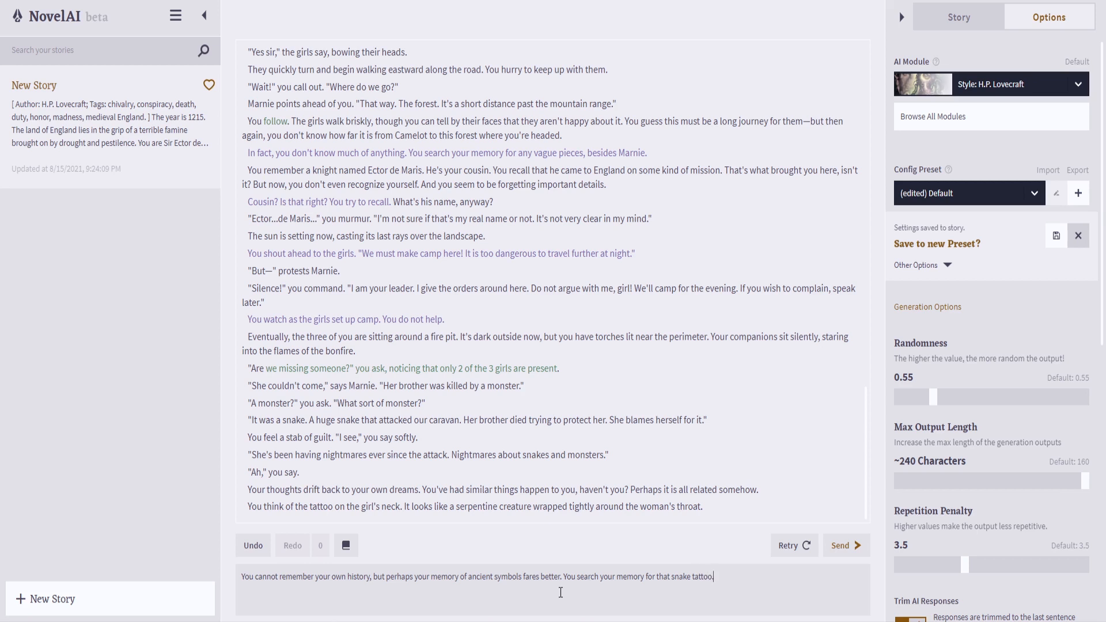
type(".")
- Add "Roll 1d20, if higher than 15 you succeed." to the drafted input and submit it
type(" Roll 1d20, if higher than 15 yu")
key("BackSpace")
key("BackSpace")
key("BackSpace")
type("you succeed.")
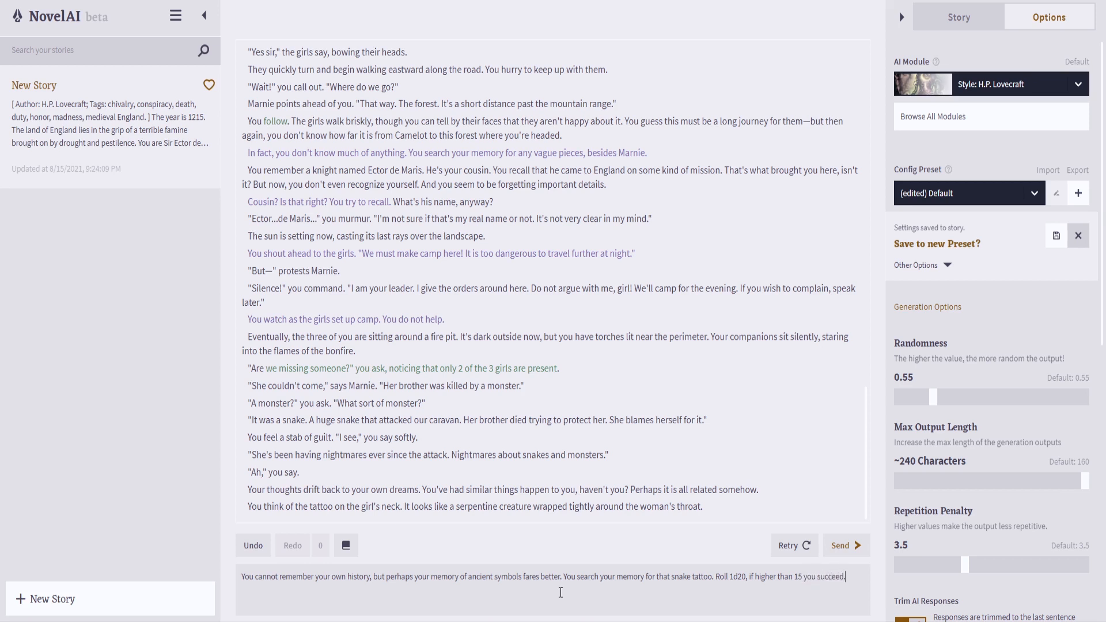
key("Return")
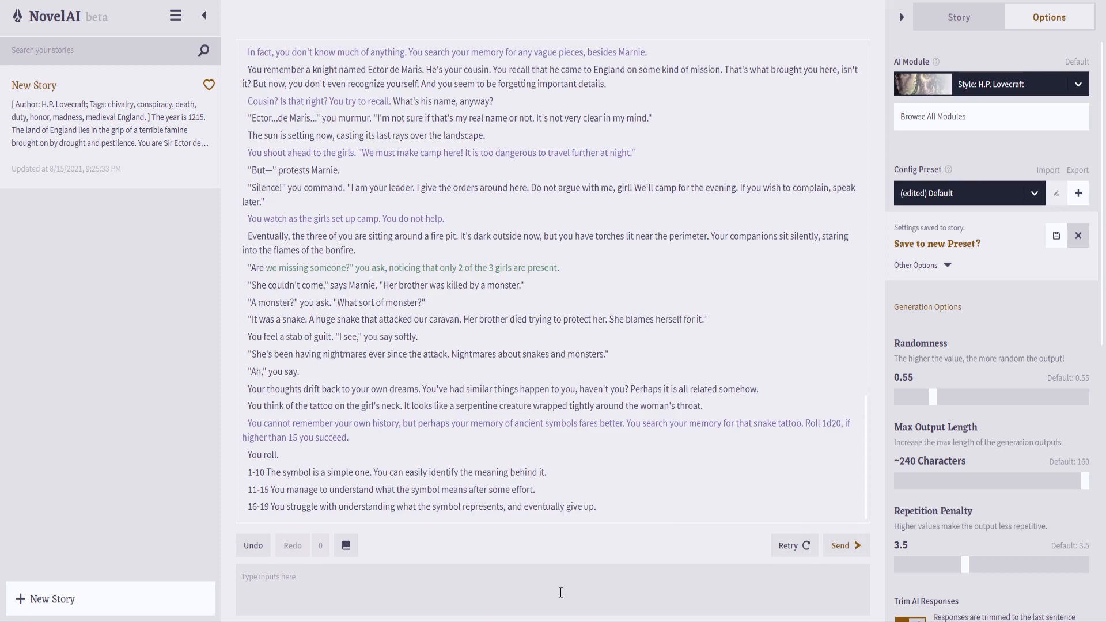
- Submit "1d20:" so the AI rolls the die, and read the resulting lines about the tattoo
type("1d209")
key("Return")
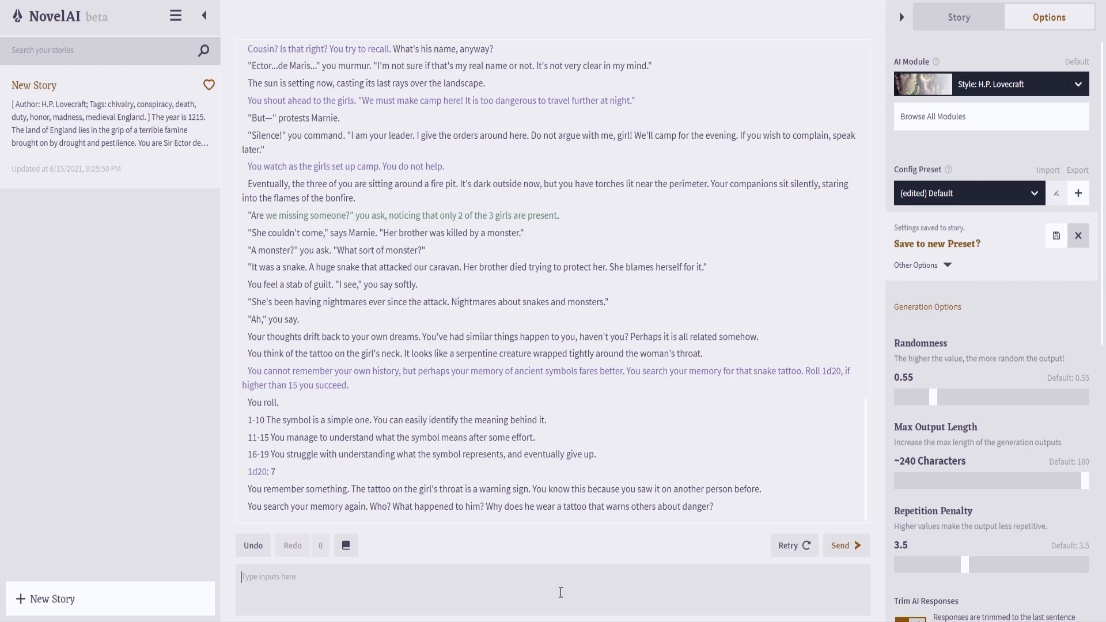
double_click(285, 489)
left_click(316, 489)
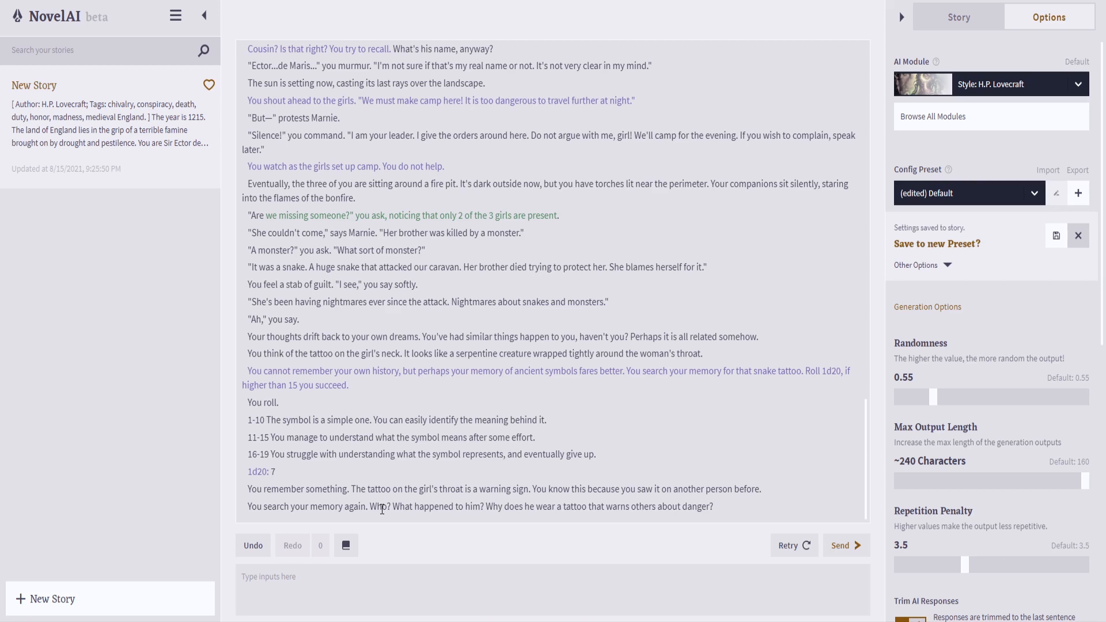
- Submit "Roll 1d20. Difficult roll." as the next story input
left_click(458, 581)
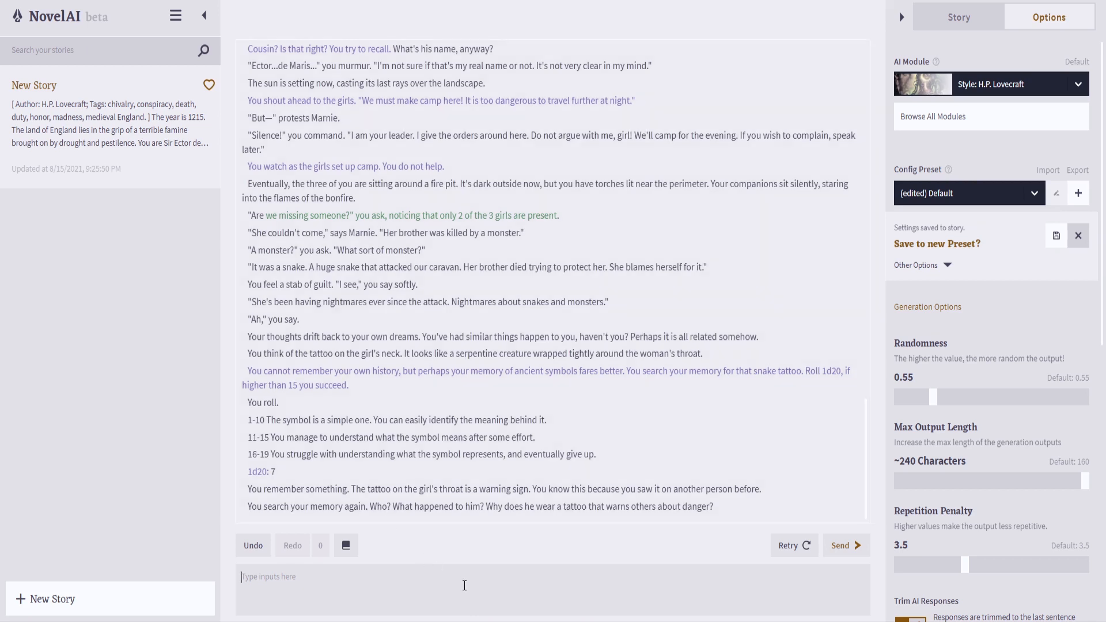
type("Roll 1d")
type("20")
type(". Difficul")
type("rt")
type("t roll.")
key("Return")
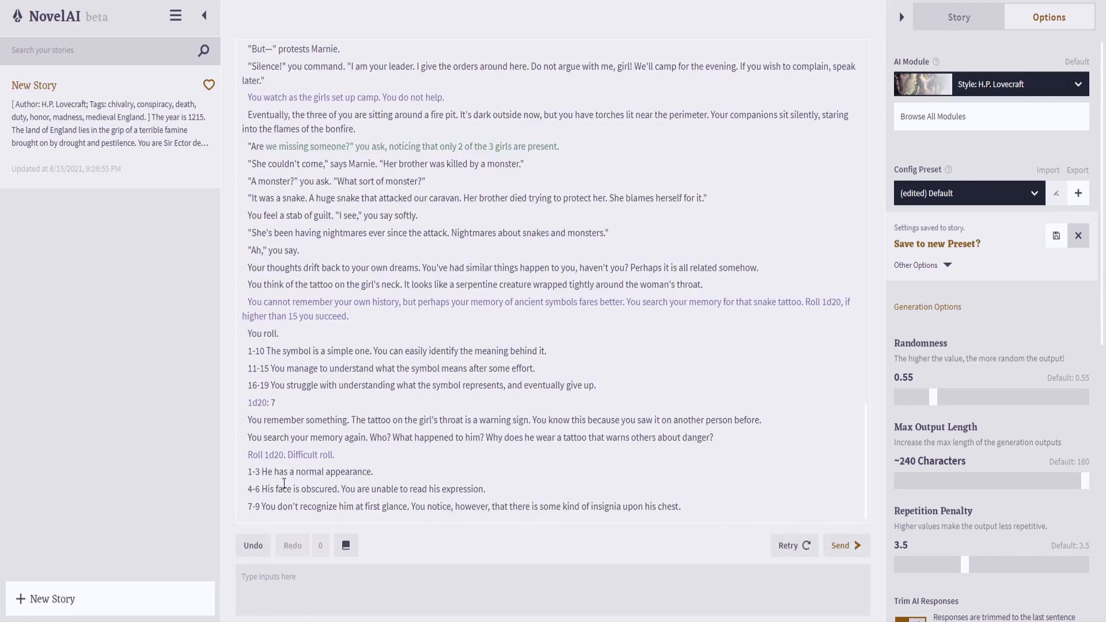
- Undo the generated outcomes, extend the line to "Roll 1d20. Difficult roll, if successful, you remember the man with the tattoo:" and generate again
left_click_drag(275, 471, 363, 489)
left_click(363, 489)
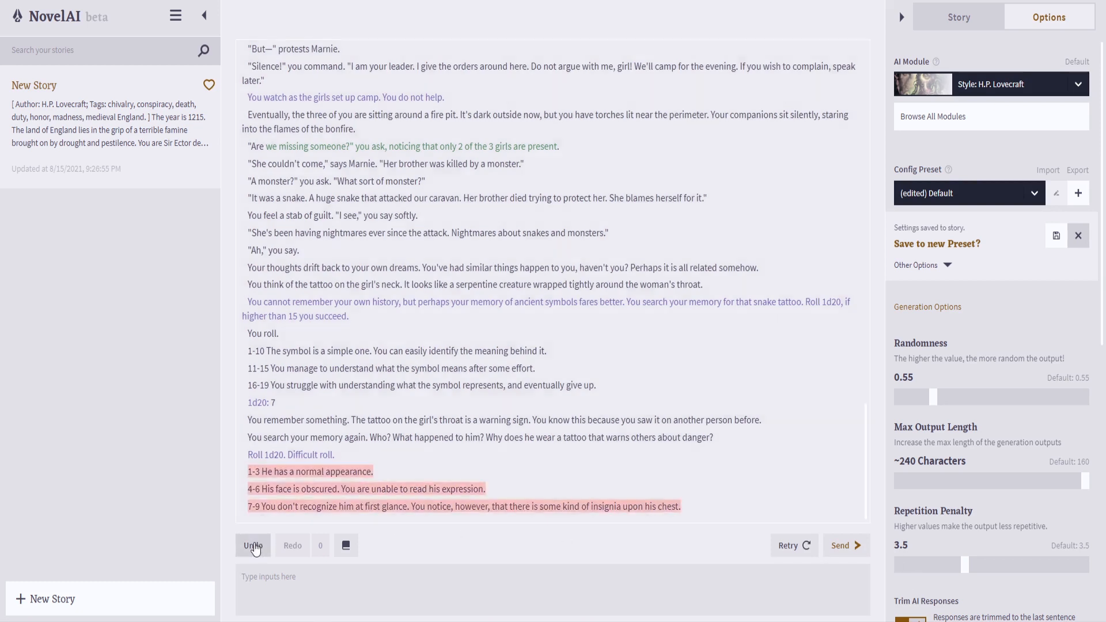
left_click(253, 545)
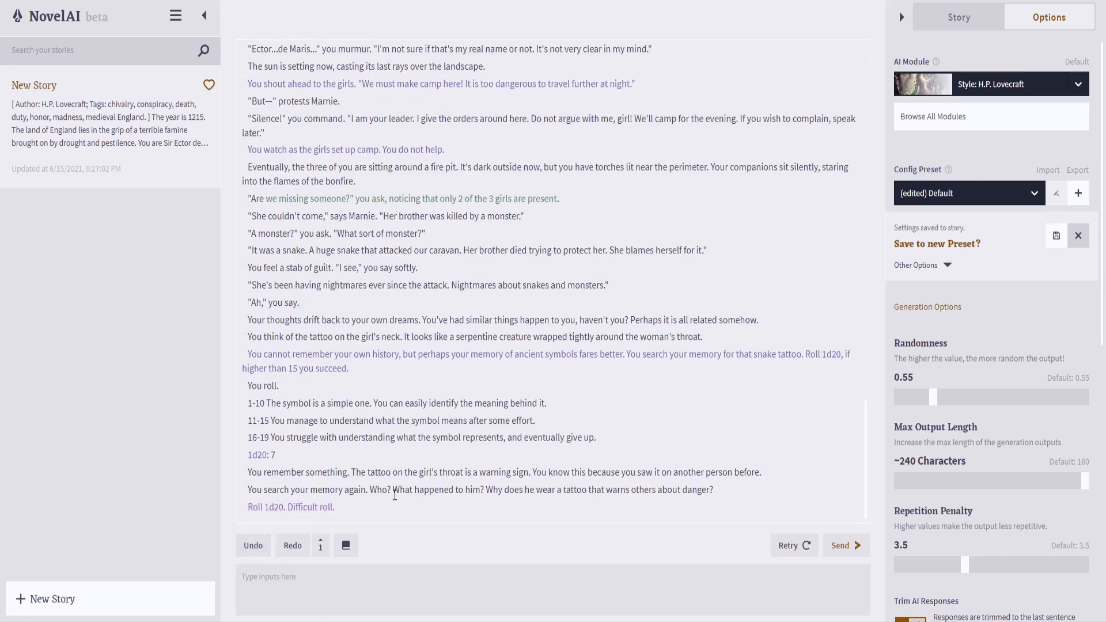
left_click(347, 511)
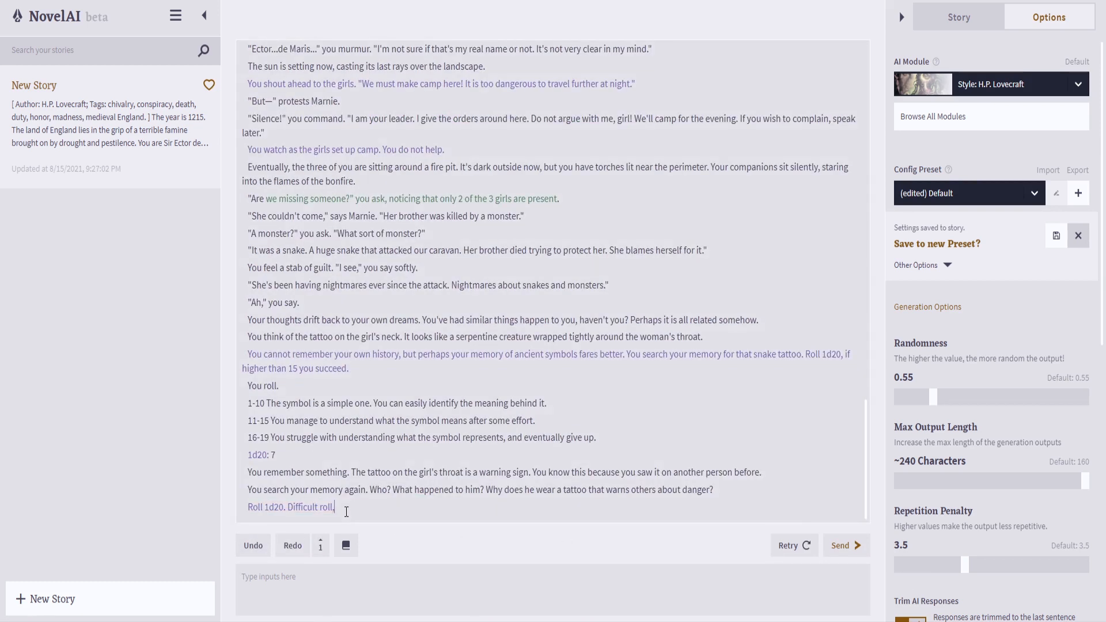
type("if")
type(" successful, you remember the man with the tattoo.")
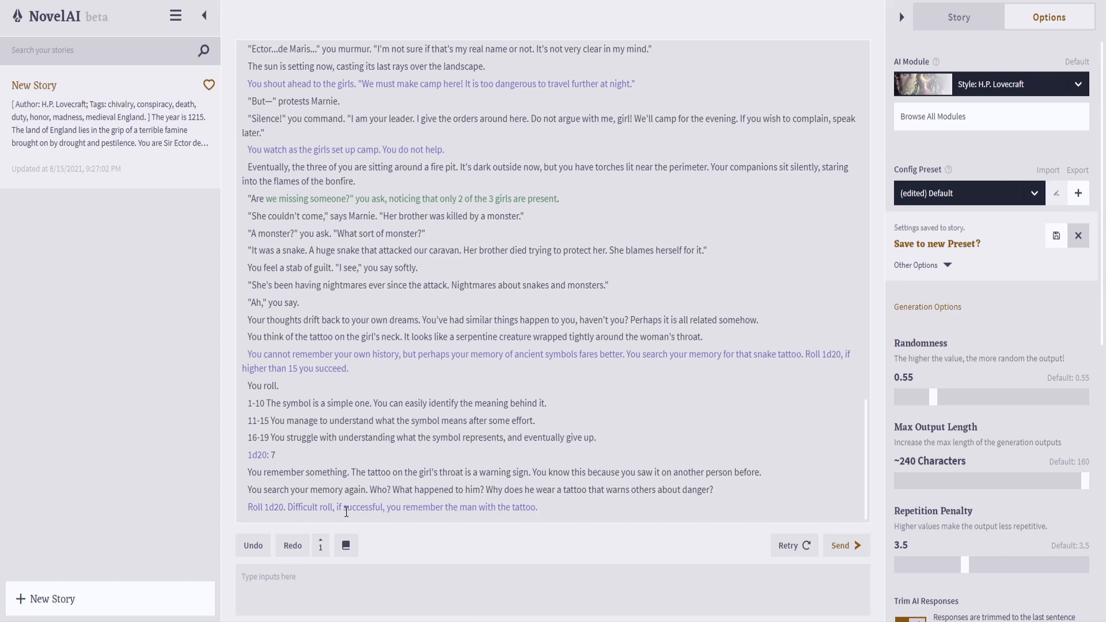
key("BackSpace")
type(":")
key("Return")
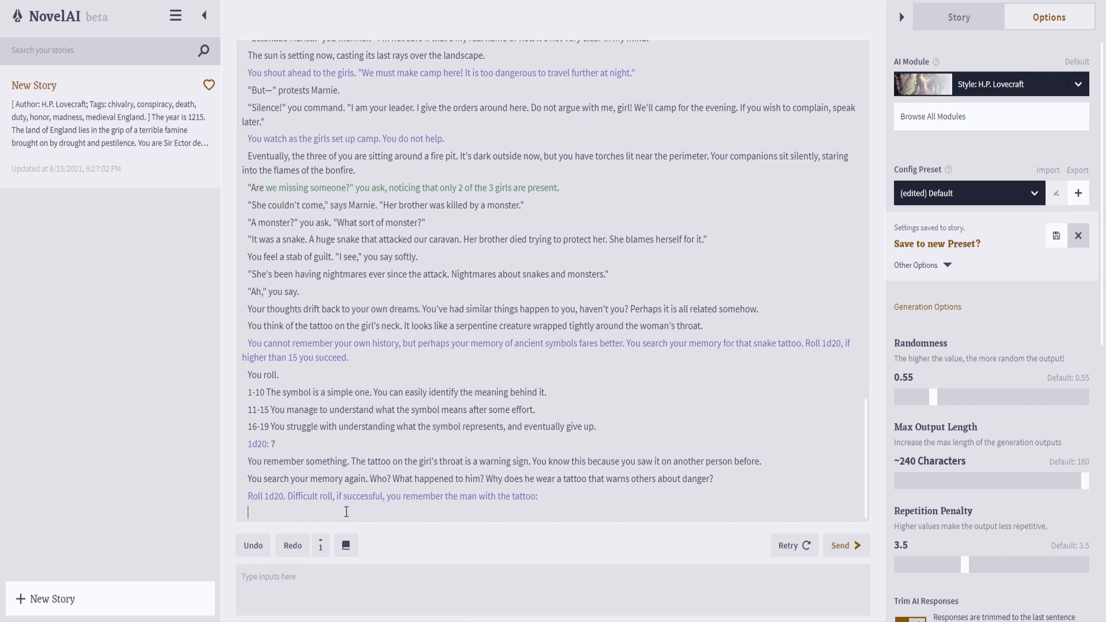
key("BackSpace")
left_click(846, 545)
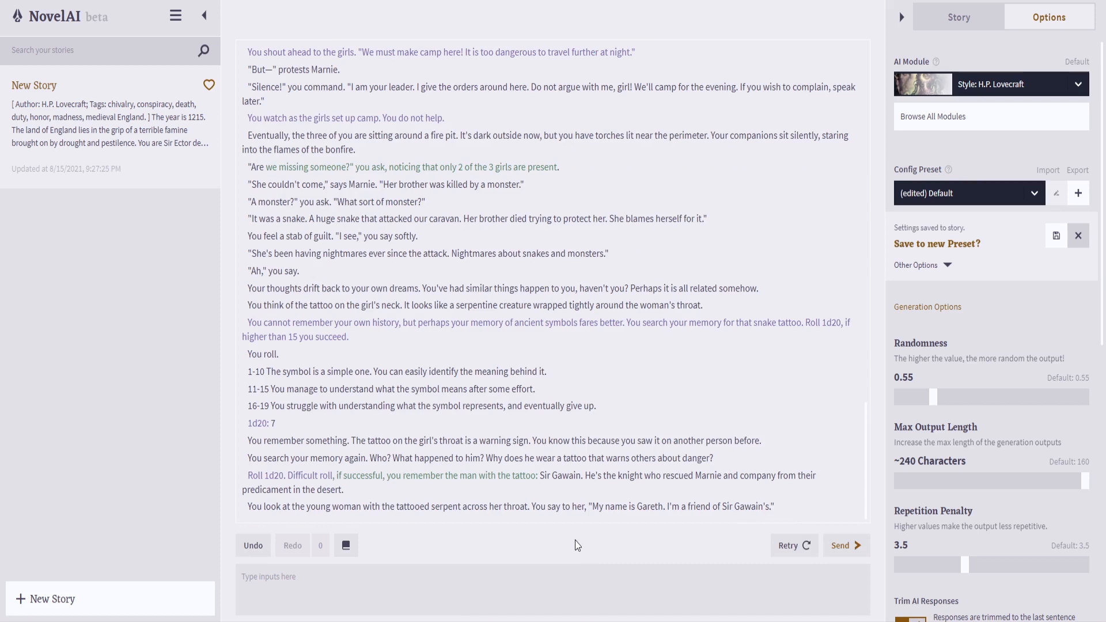
- Undo the continuation about Sir Gawain, end the roll line with a period instead of the colon, and generate a new continuation
left_click(253, 545)
left_click(553, 509)
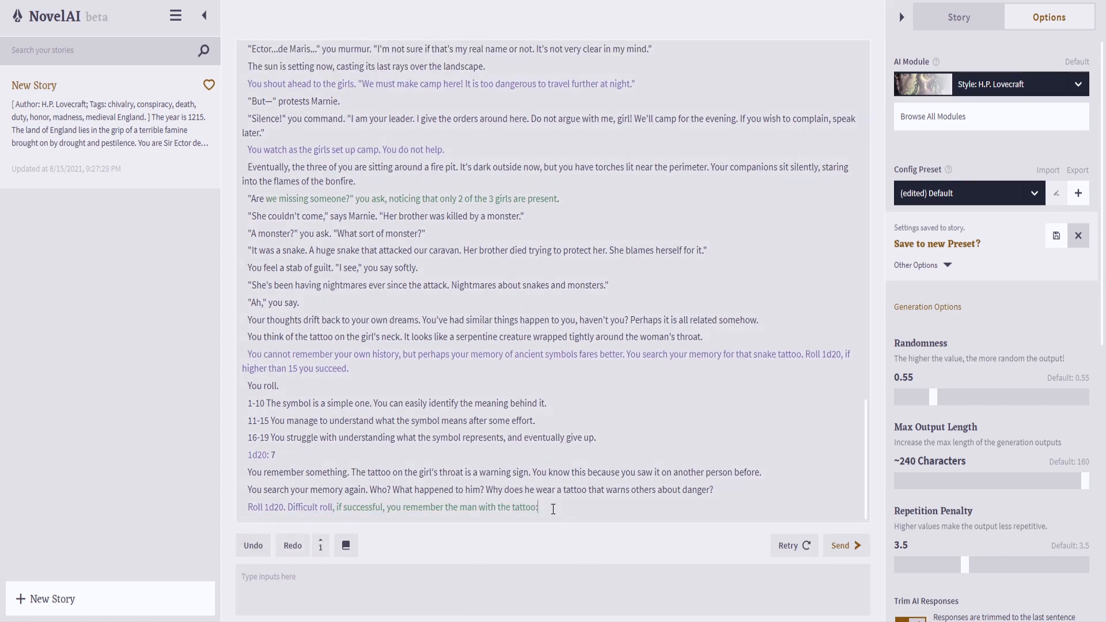
type(".")
left_click(855, 550)
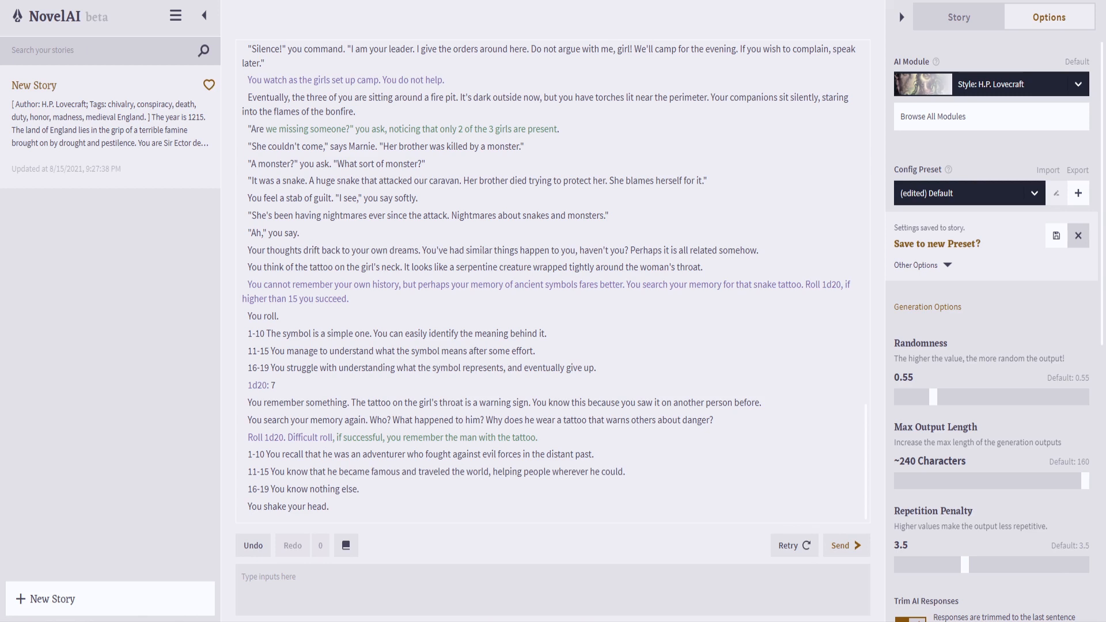
- Replace the last line, "You shake your head.", with "1d20:" and generate the roll result
left_click(518, 489)
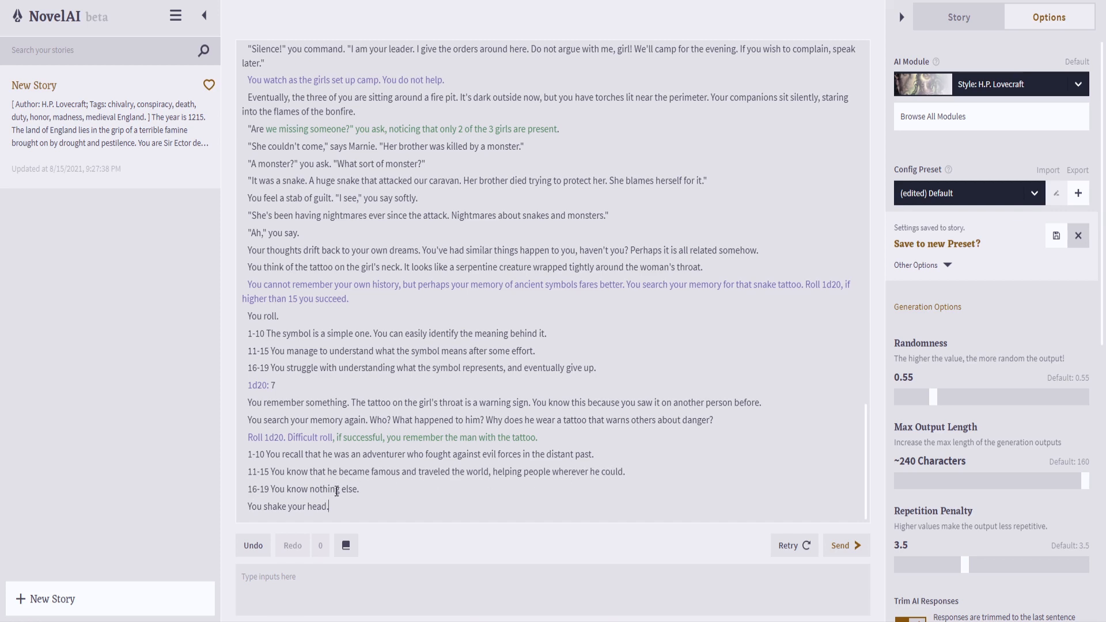
left_click_drag(334, 506, 244, 512)
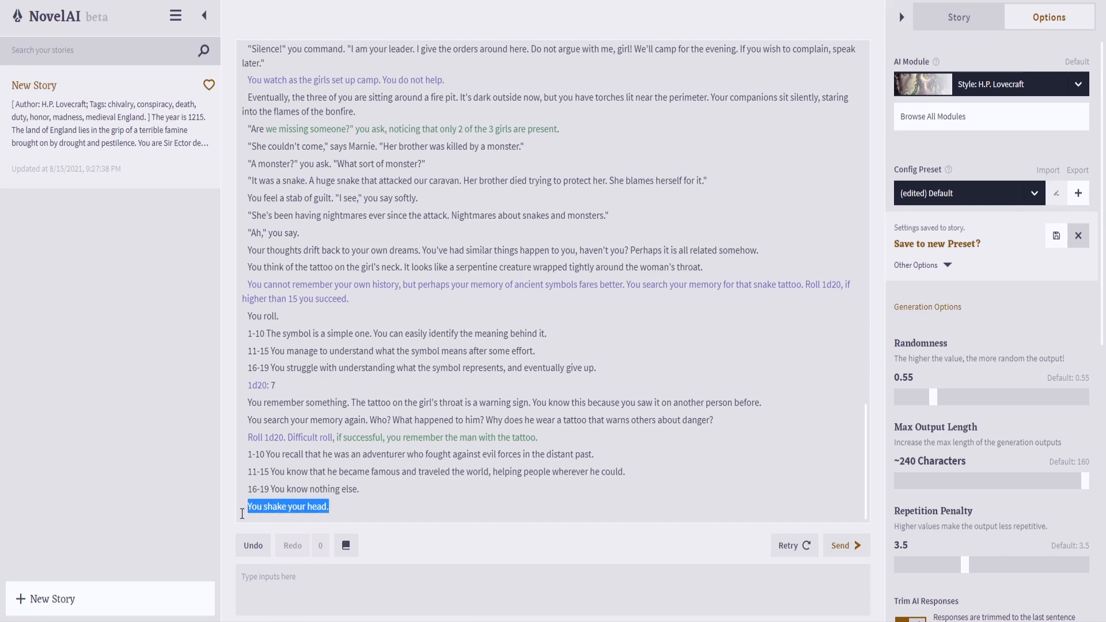
type("1d10")
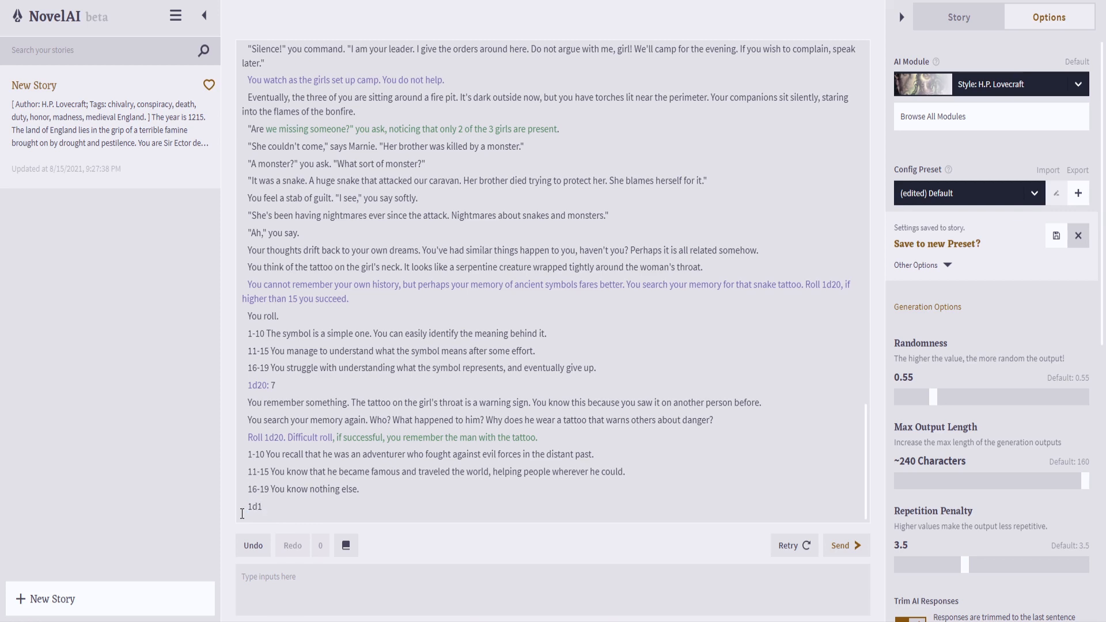
key("BackSpace")
type("20:")
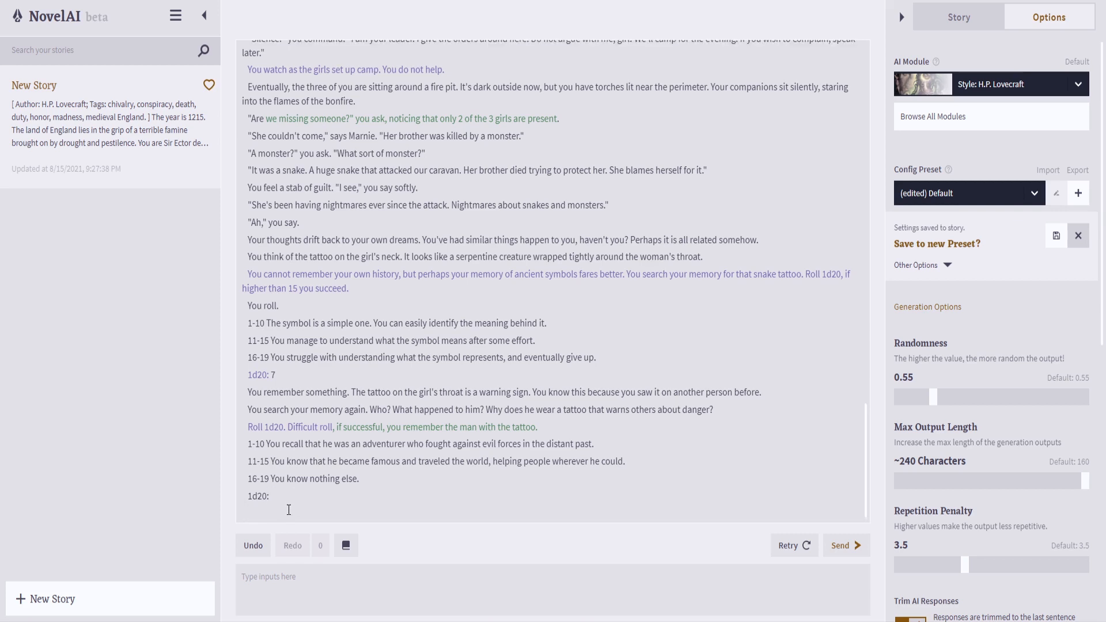
left_click(843, 548)
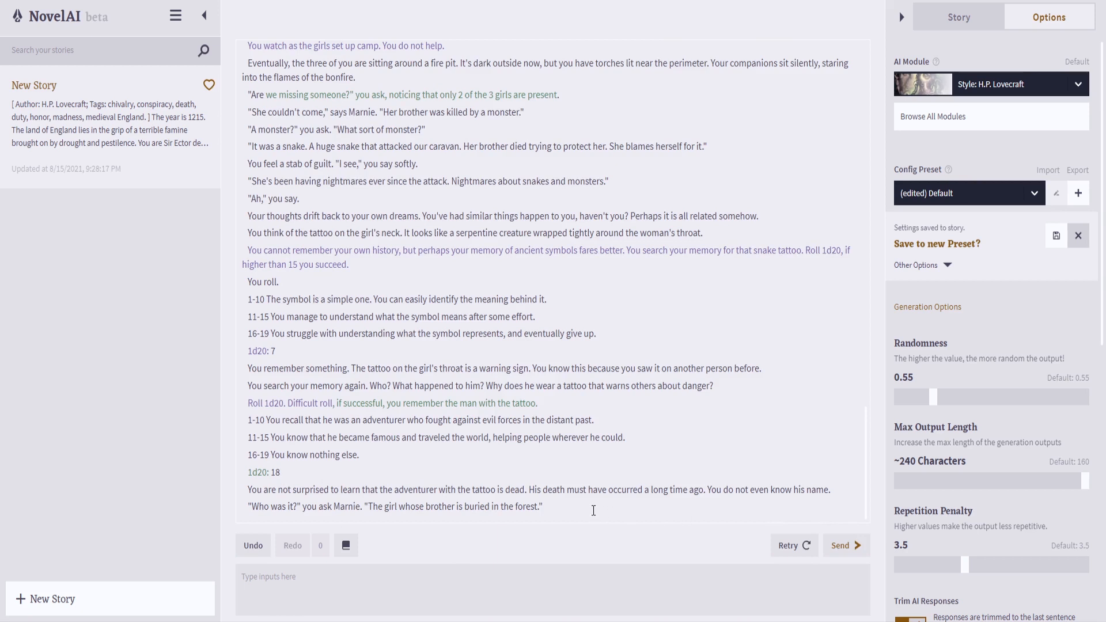
- Replace the two lines after the roll with "You can't remember anything about the man, however hard you try." and generate a continuation
left_click_drag(594, 511, 216, 490)
key("BackSpace")
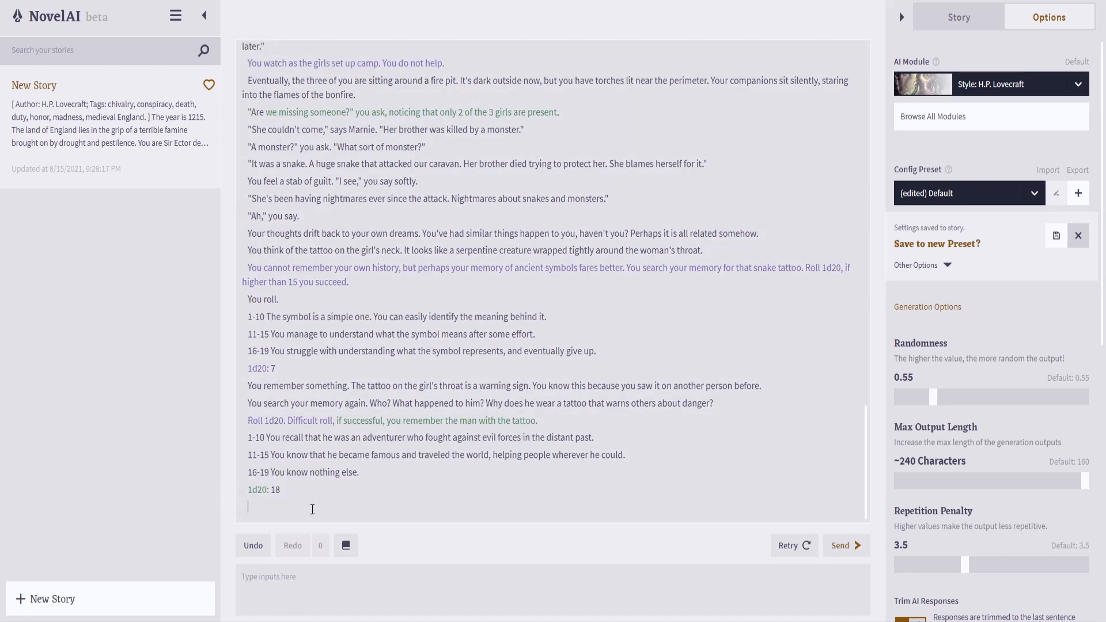
type("You can;")
key("BackSpace")
type("'t remember anything about the")
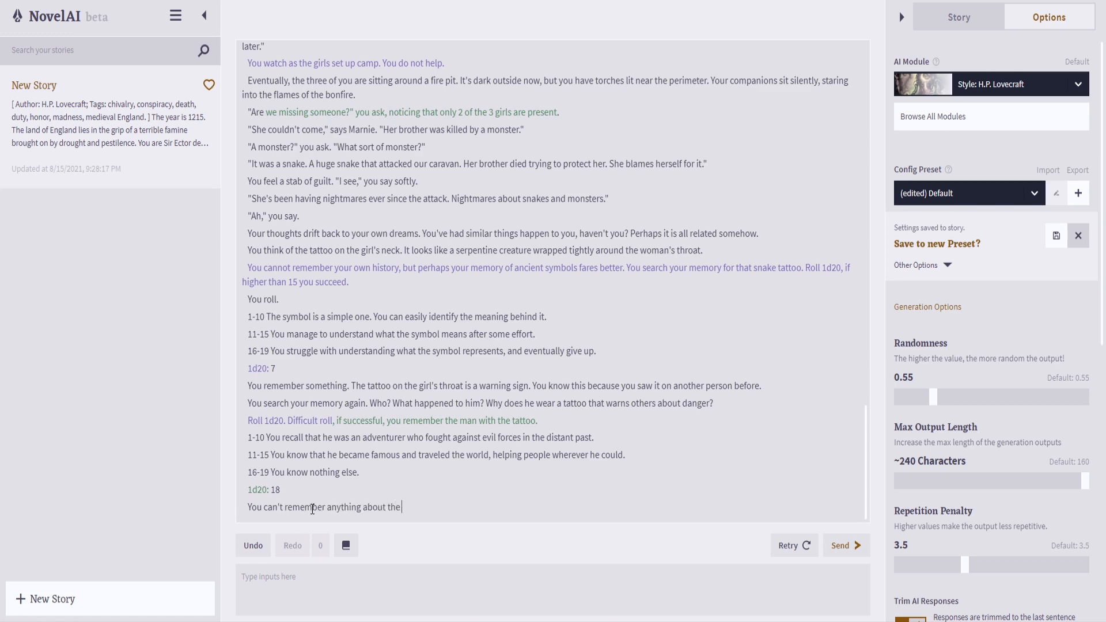
type(" man, however hard you try.")
key("Return")
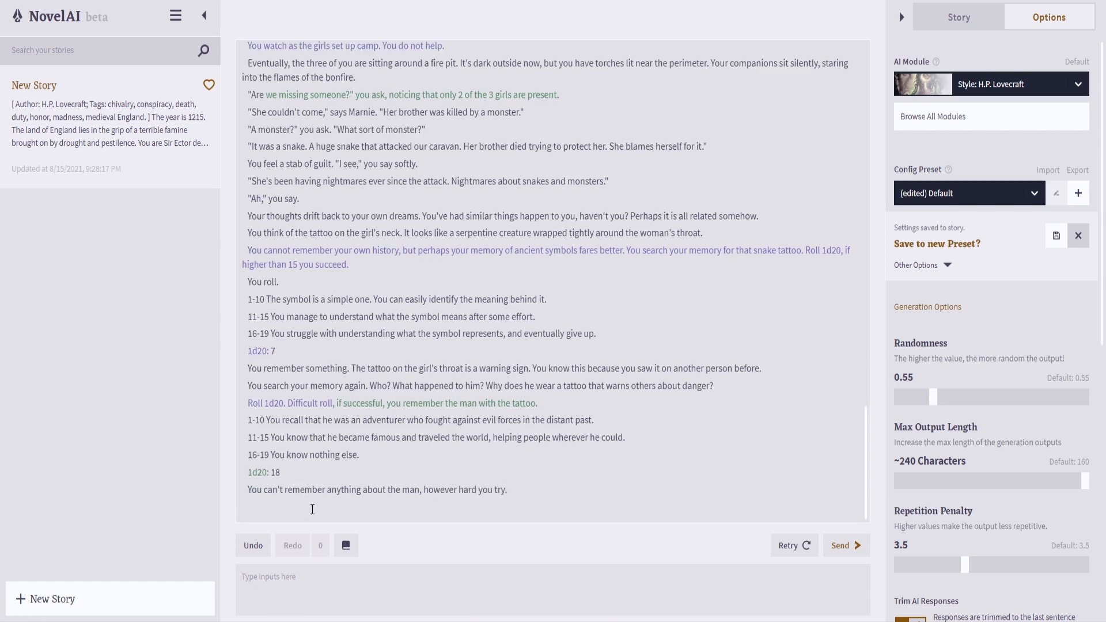
left_click(842, 545)
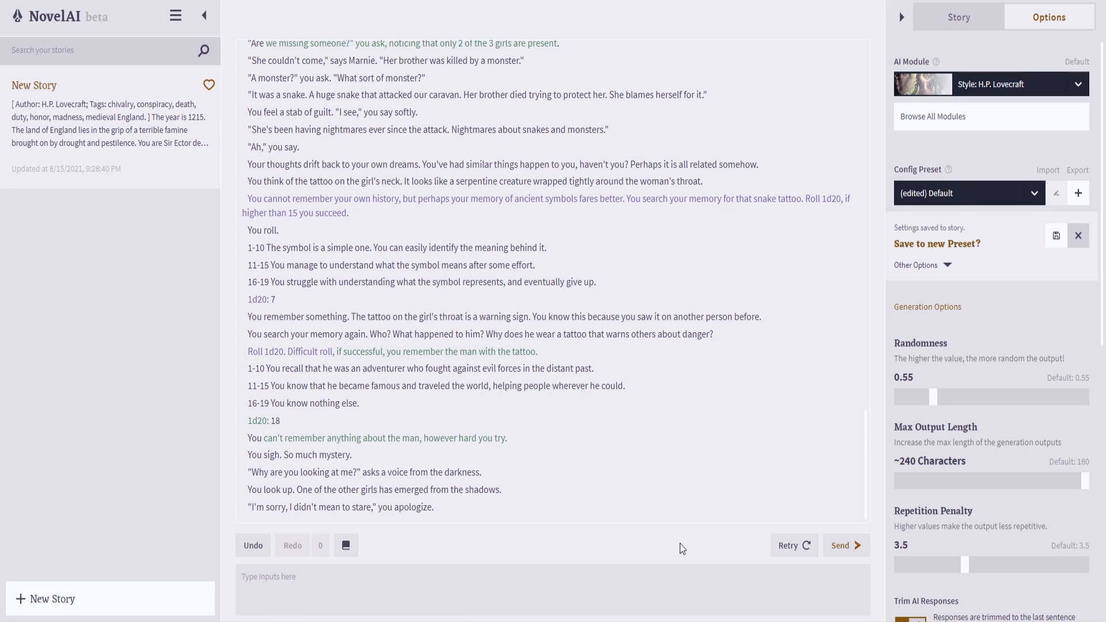
- Replace the apology in the last line with '"What were you doing out in the shadows?" you demand.' and generate a continuation
left_click_drag(436, 507, 251, 509)
type("Who are you")
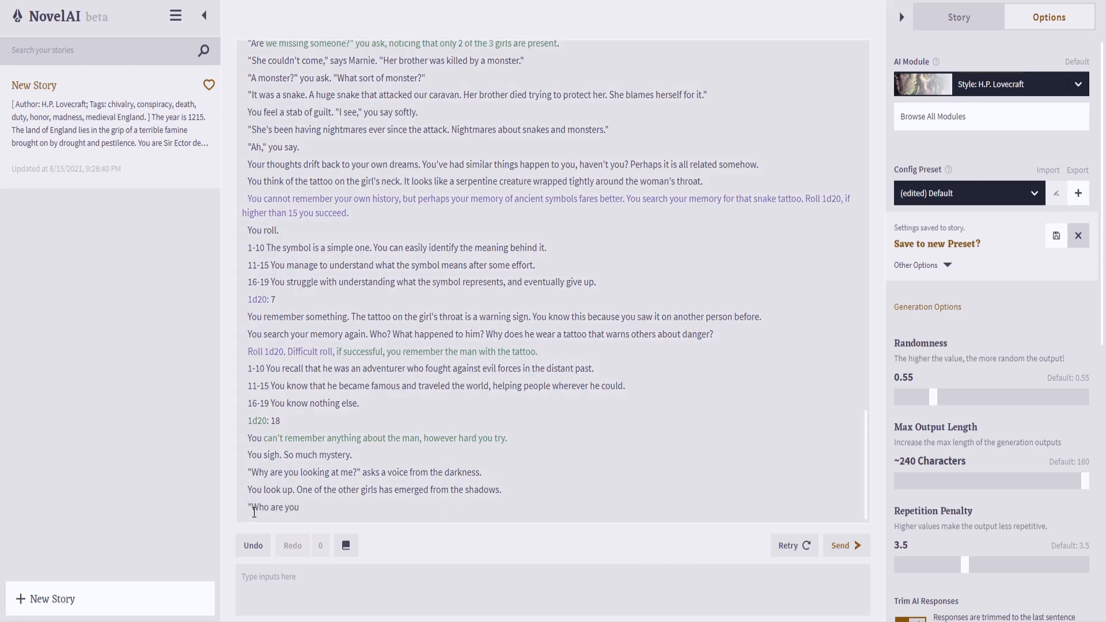
type(",\" you ask. \"I can;t make")
key("BackSpace")
key("BackSpace")
key("BackSpace")
key("BackSpace")
key("BackSpace")
key("BackSpace")
key("BackSpace")
key("BackSpace")
key("BackSpace")
key("BackSpace")
key("BackSpace")
key("BackSpace")
key("BackSpace")
key("BackSpace")
key("BackSpace")
key("BackSpace")
key("BackSpace")
key("BackSpace")
key("BackSpace")
key("BackSpace")
key("BackSpace")
key("BackSpace")
key("BackSpace")
key("BackSpace")
key("BackSpace")
key("BackSpace")
key("BackSpace")
key("BackSpace")
key("BackSpace")
key("BackSpace")
key("BackSpace")
key("BackSpace")
type("were you doing out in the shadows?")
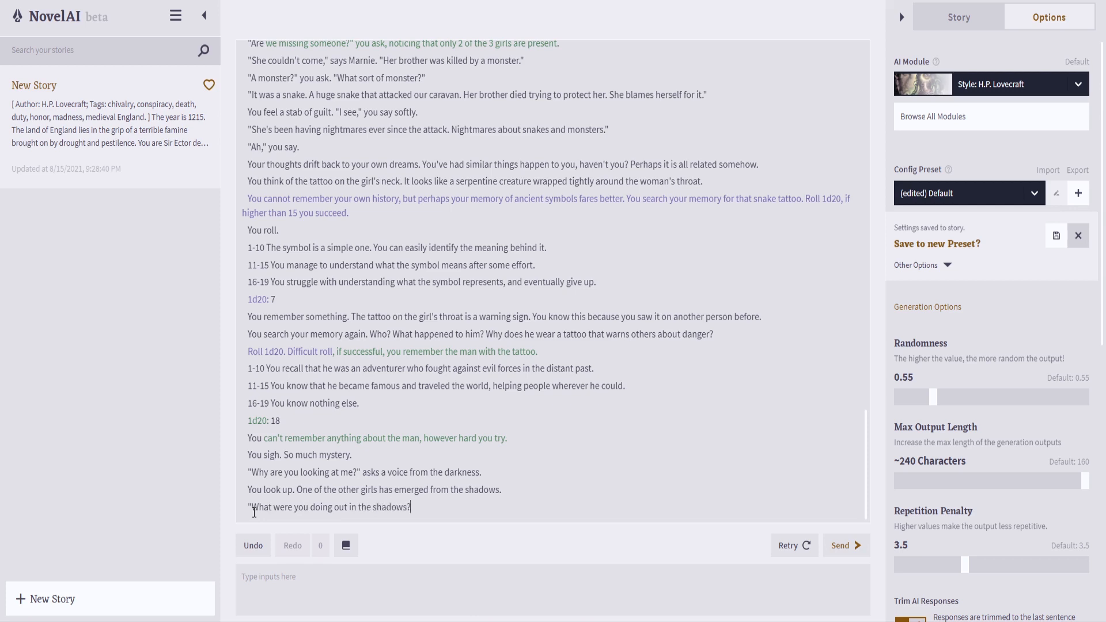
type("\" you demand.")
key("Return")
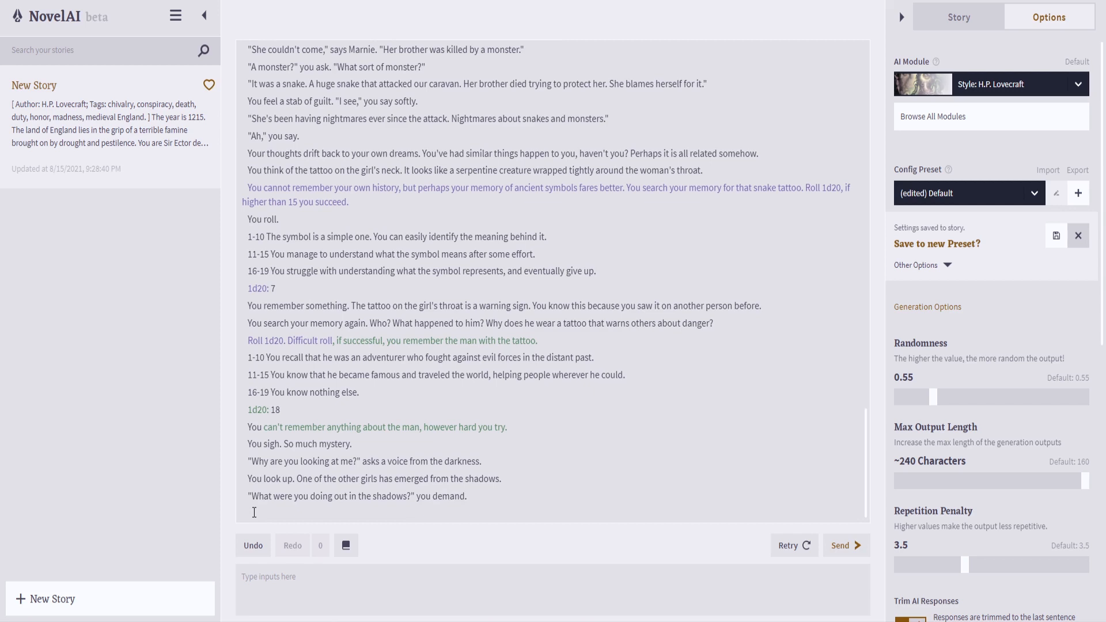
key("BackSpace")
left_click(842, 555)
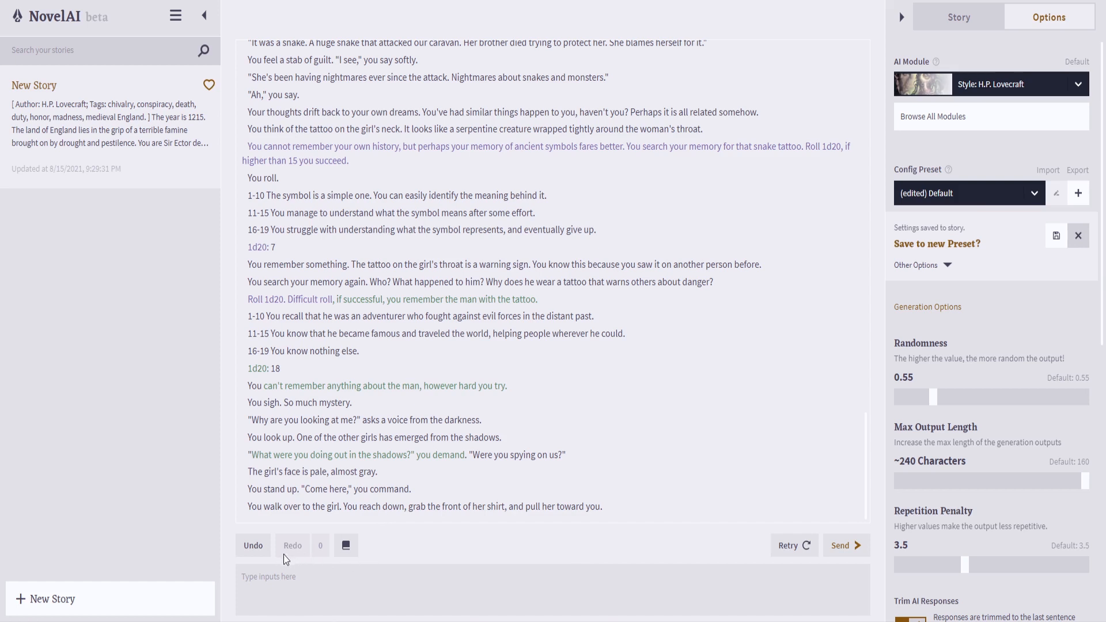
- Regenerate the continuation following the question about the shadows and read the new exchange with the girl
left_click(797, 546)
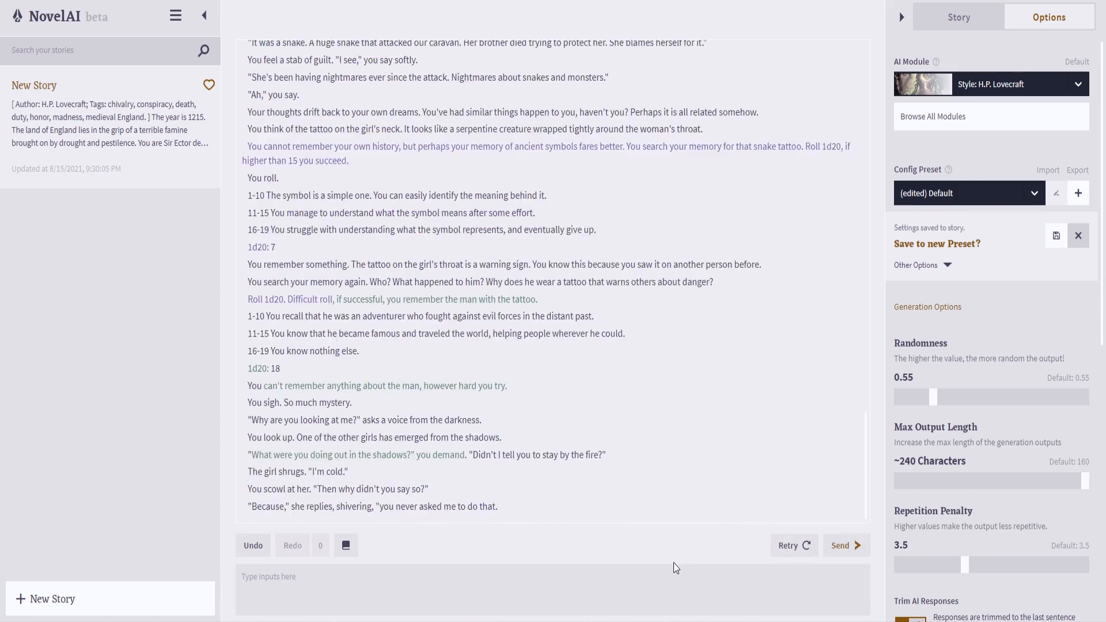
left_click_drag(473, 459, 607, 455)
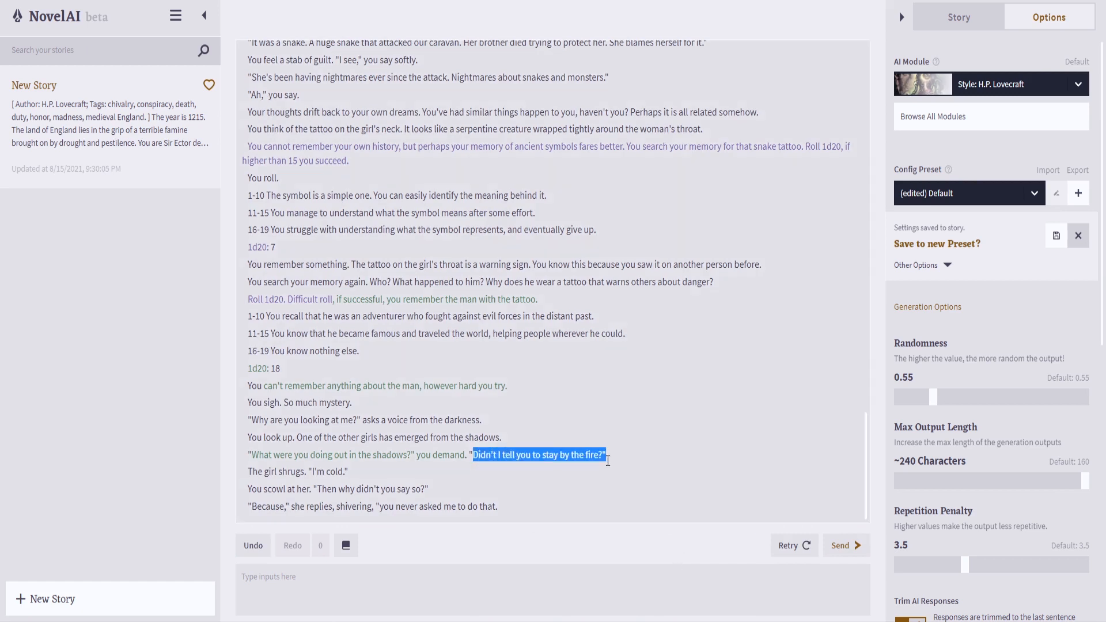
left_click(608, 455)
left_click(289, 454)
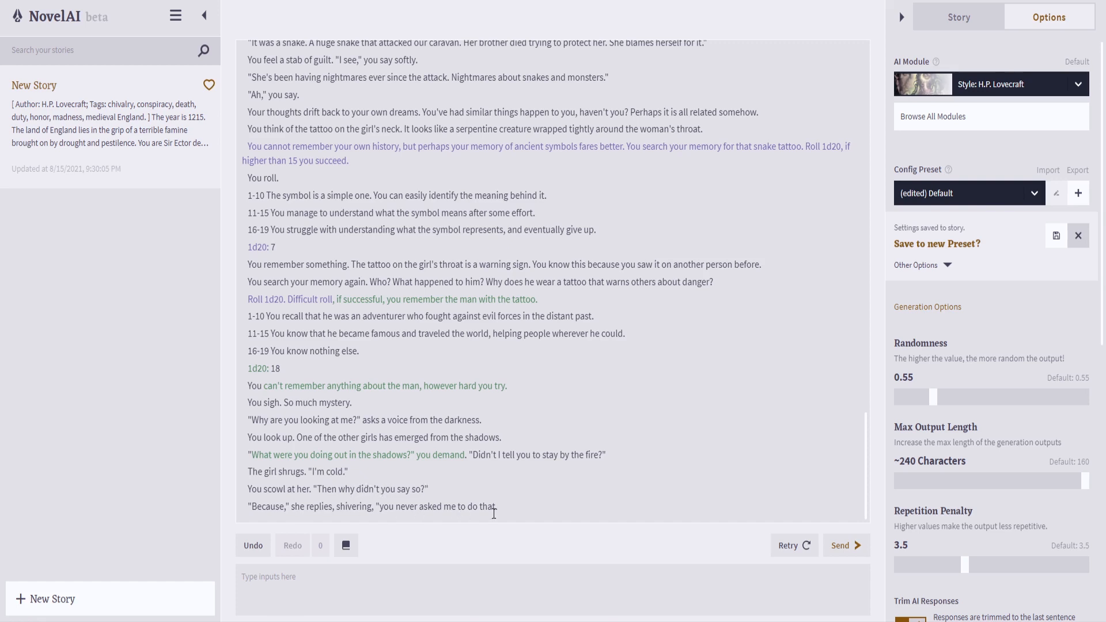
left_click(490, 577)
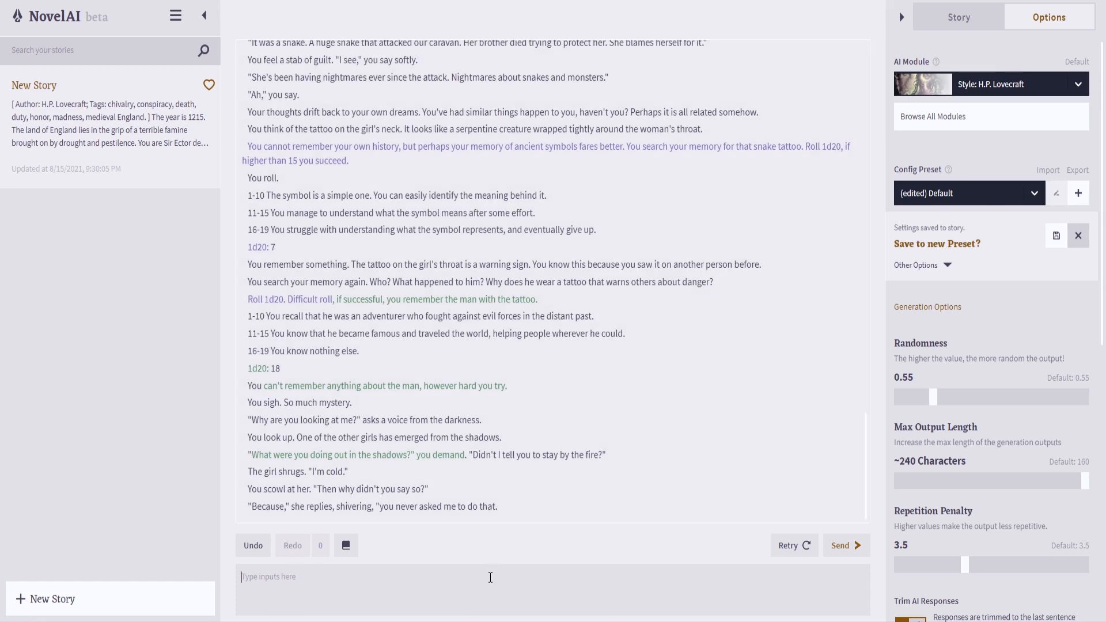
- Submit the reply '"Are you retarded?" you ask. "If you are cold, you do not leave the fire. Do you have an actual disability?"'
type("\"Are you retarded?\" You ask.")
key("Delete")
type("y")
key("End")
type("\"Lol")
key("BackSpace")
key("BackSpace")
type("If you are cold,")
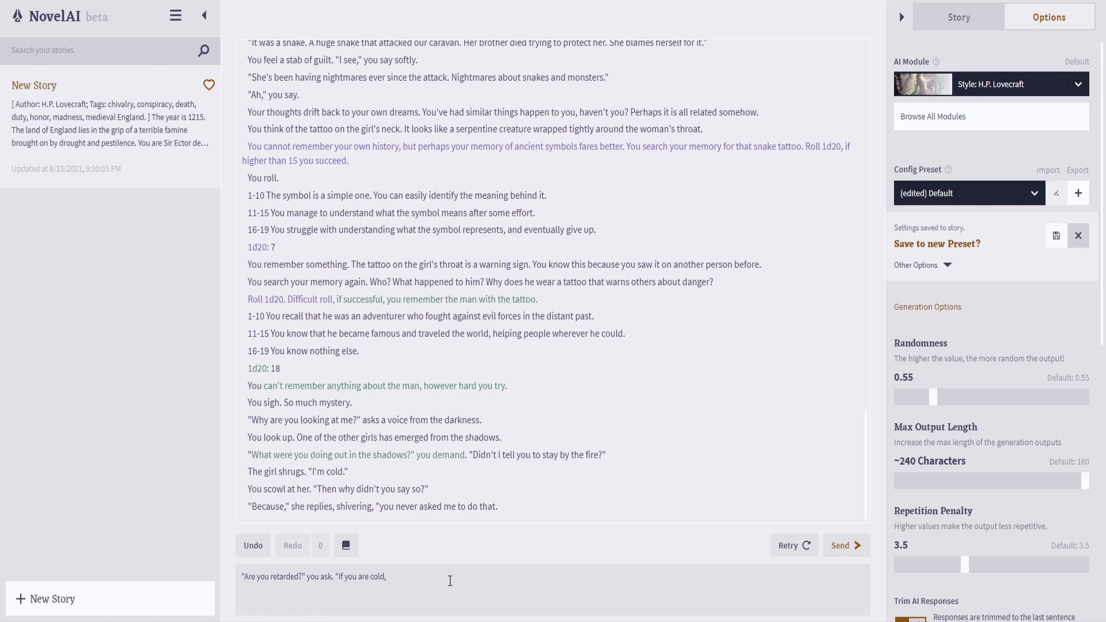
type(" you do not leave the firs. Do you have an actual disa")
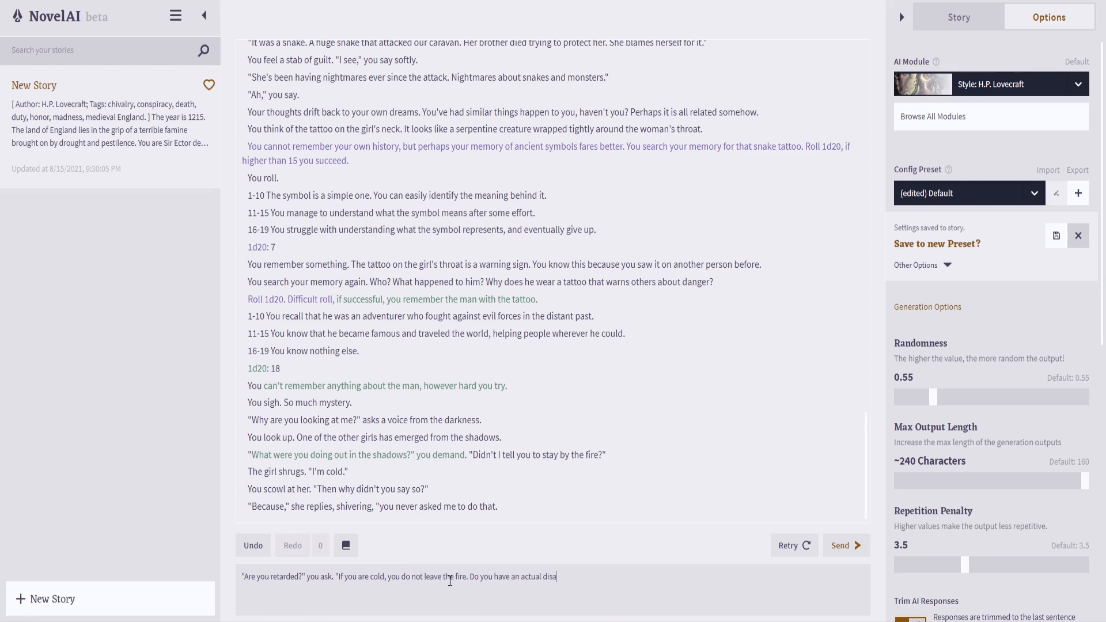
type("bility?\"")
key("Return")
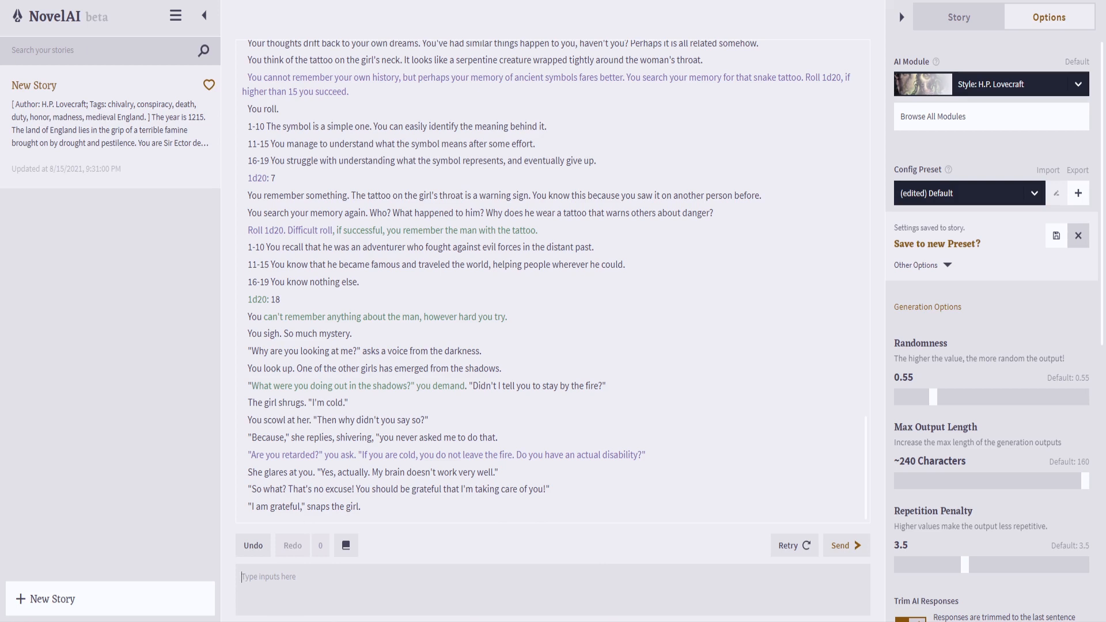
- Submit the reply "Then shut the hell up and cook my fucking meal, it's dark and we need our strength for the journey tomorrow."
type("\"Then shut the hell up and cook my")
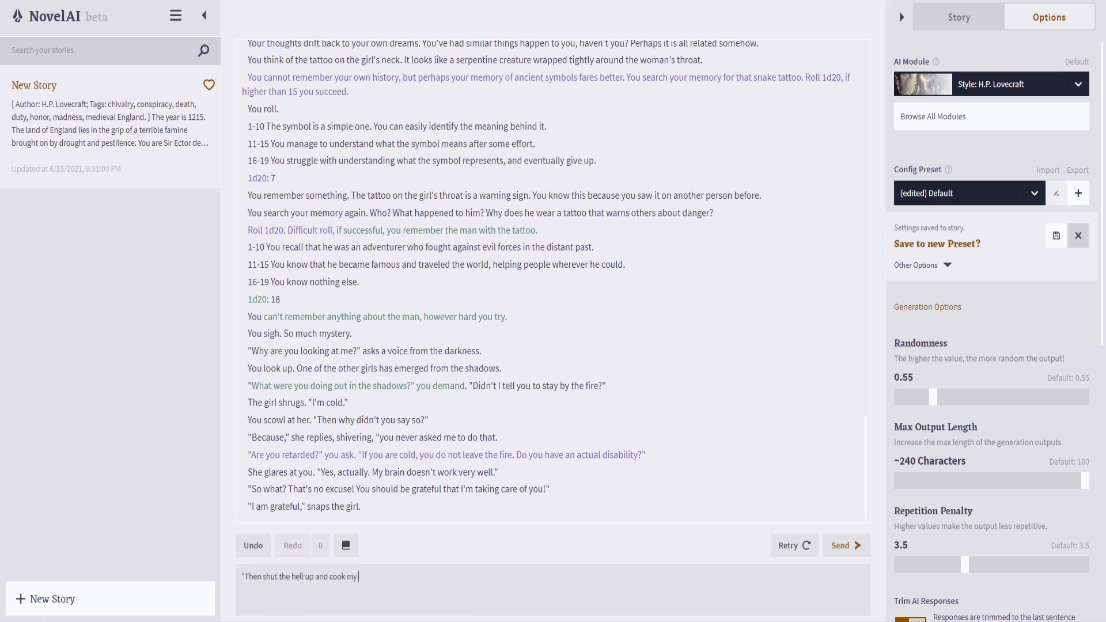
type(" fucking meal, it's dark and we need ")
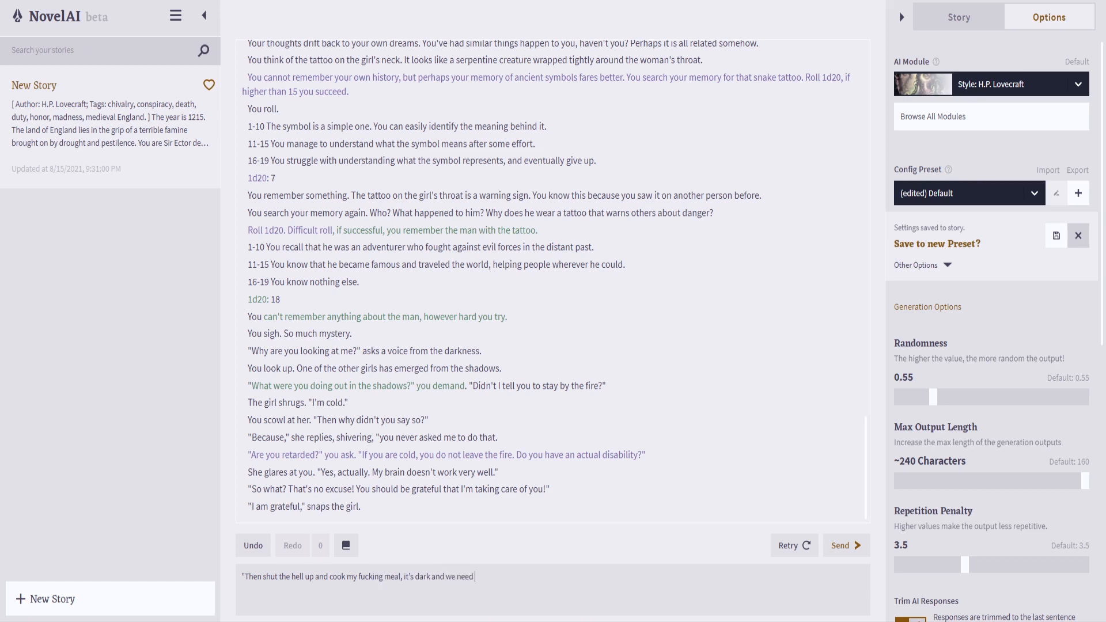
type("our strength for the journey tomorrow.")
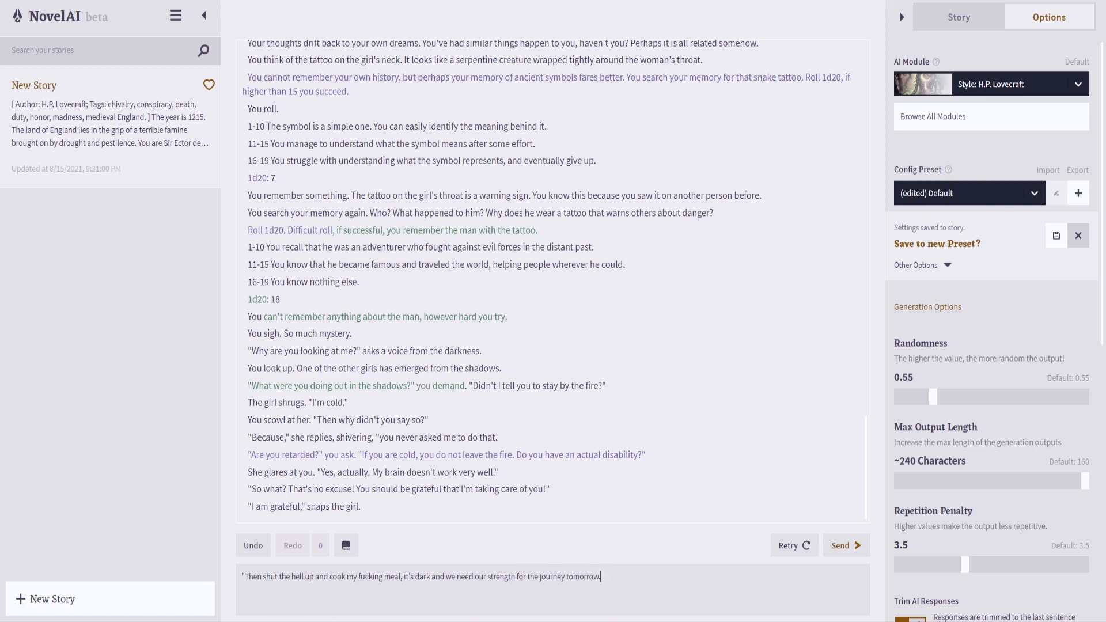
key("Return")
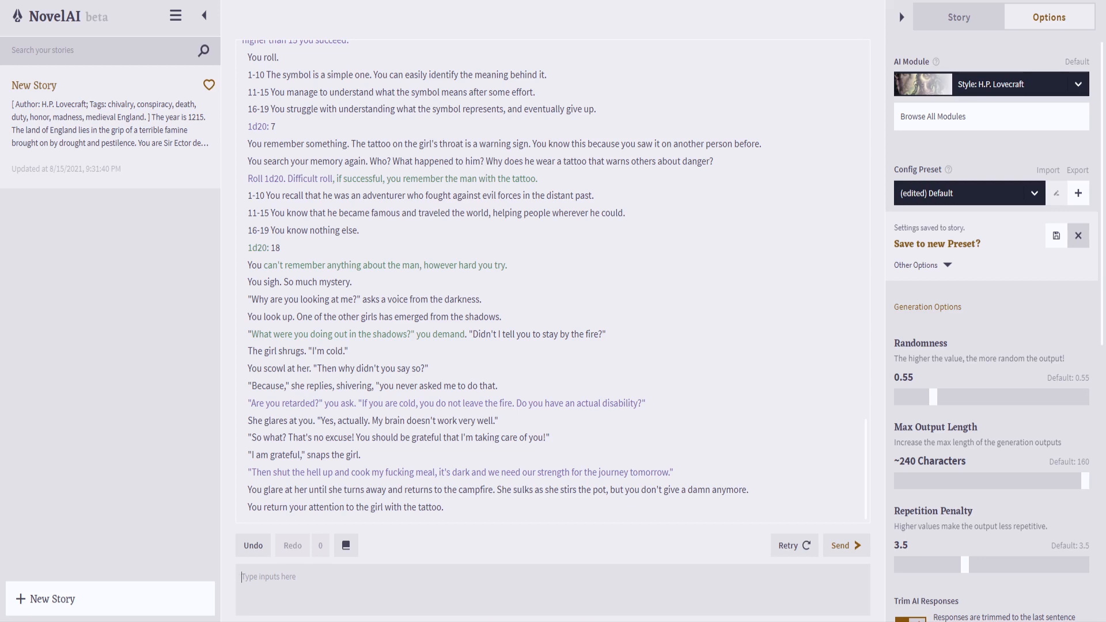
- Submit '"What's your name?" you ask her.' and follow the generated exchange with "Babe, what the fuck, just give me your name."
type("\"What's your name?\" you ask her.")
key("Return")
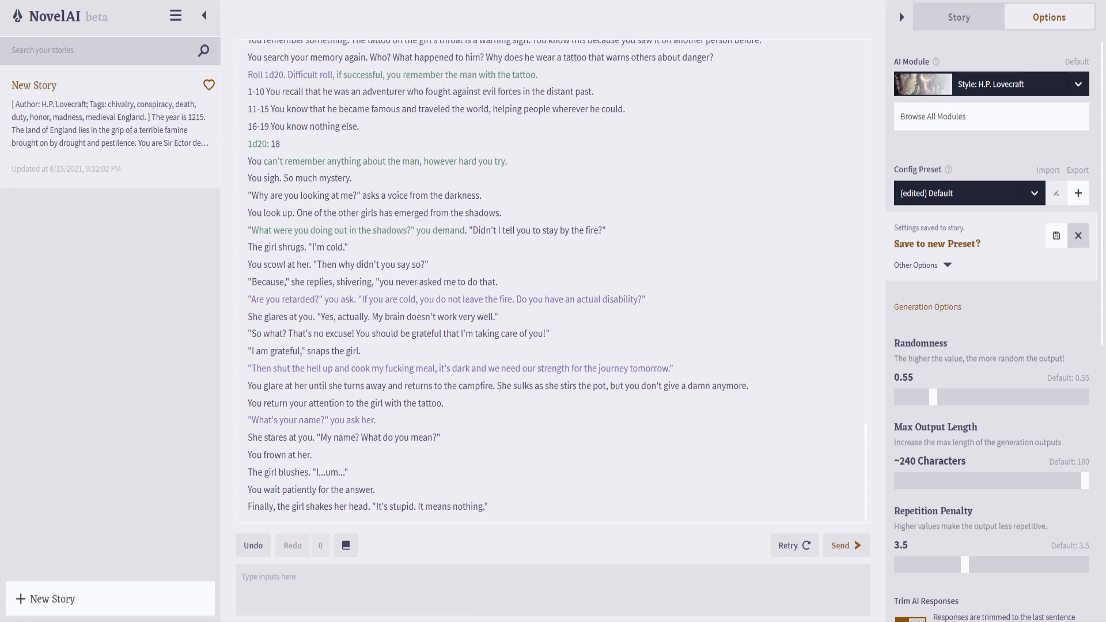
type("\"Babe, what the fuck, just give me your")
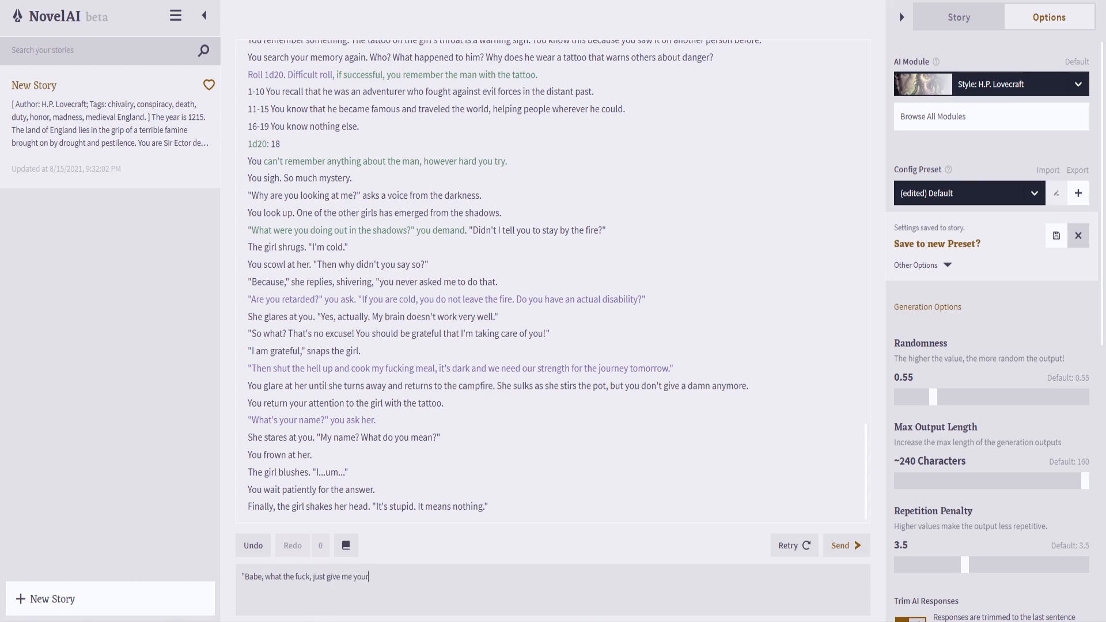
type(" name.")
key("Return")
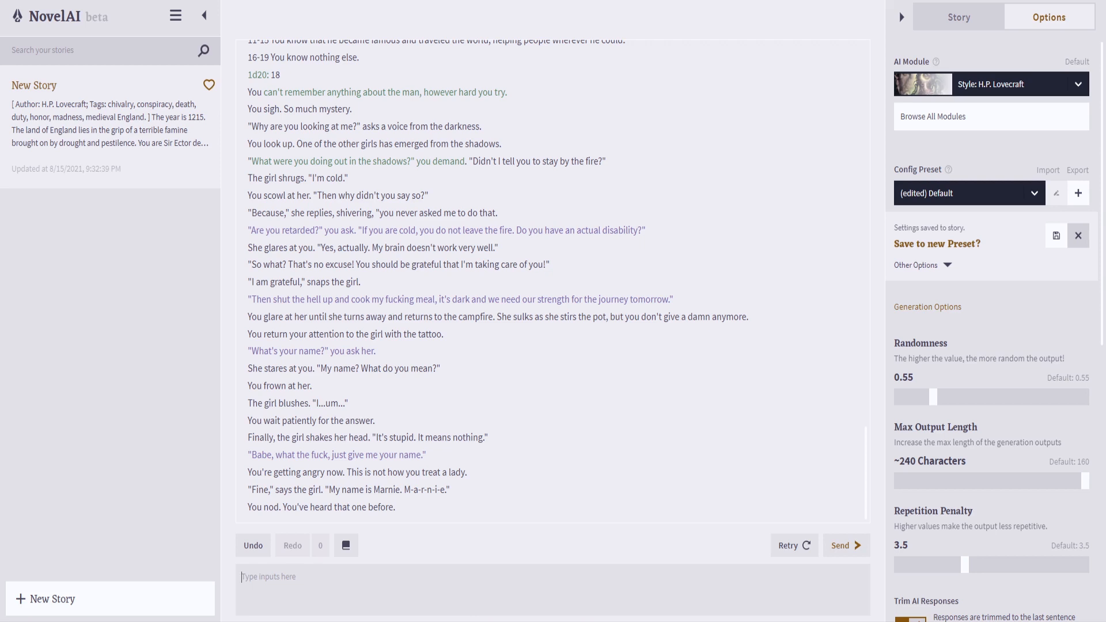
- Submit '"Wait, your name is also Marnie?" You turn to the first girl named Marnie. "Is she messing with me?"' for a continuation
type("\"Was")
key("BackSpace")
key("BackSpace")
type("ait, your name is also Marnie?\" You")
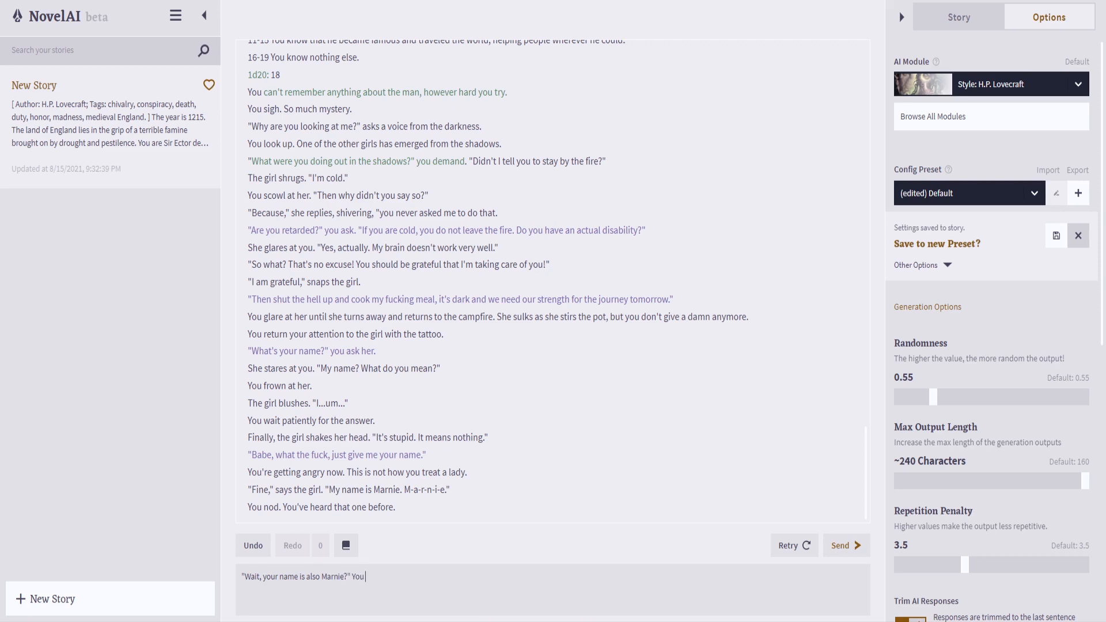
type(" turn to the first girl named MArnie")
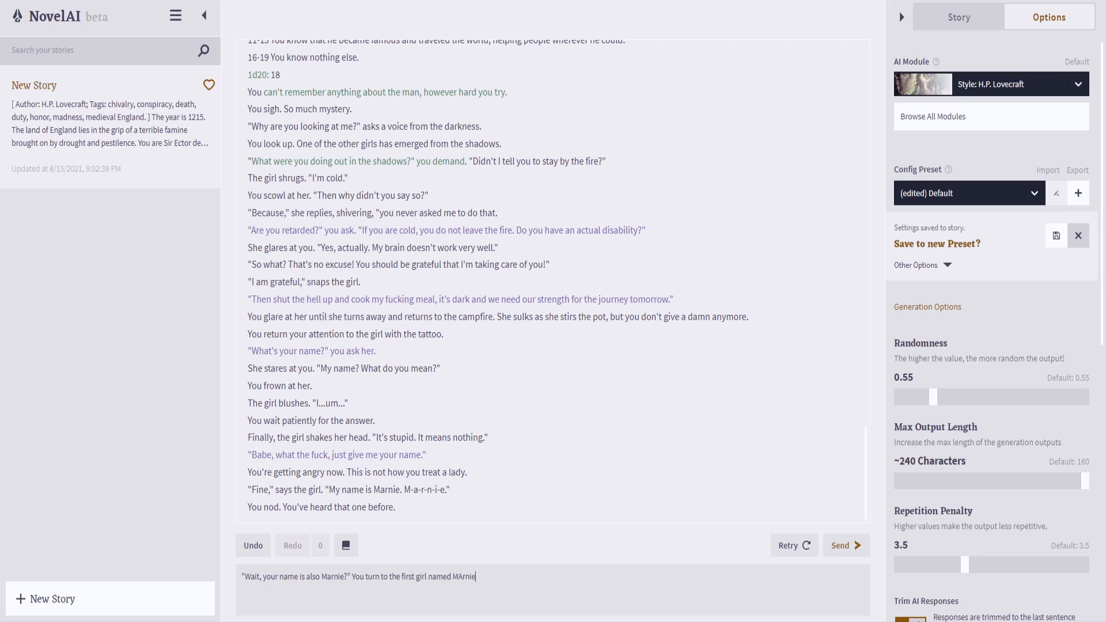
key("BackSpace")
key("BackSpace")
key("BackSpace")
key("BackSpace")
key("BackSpace")
type("arnie. \"IS she messing with me?\"")
left_click(491, 577)
key("BackSpace")
type("s")
key("Return")
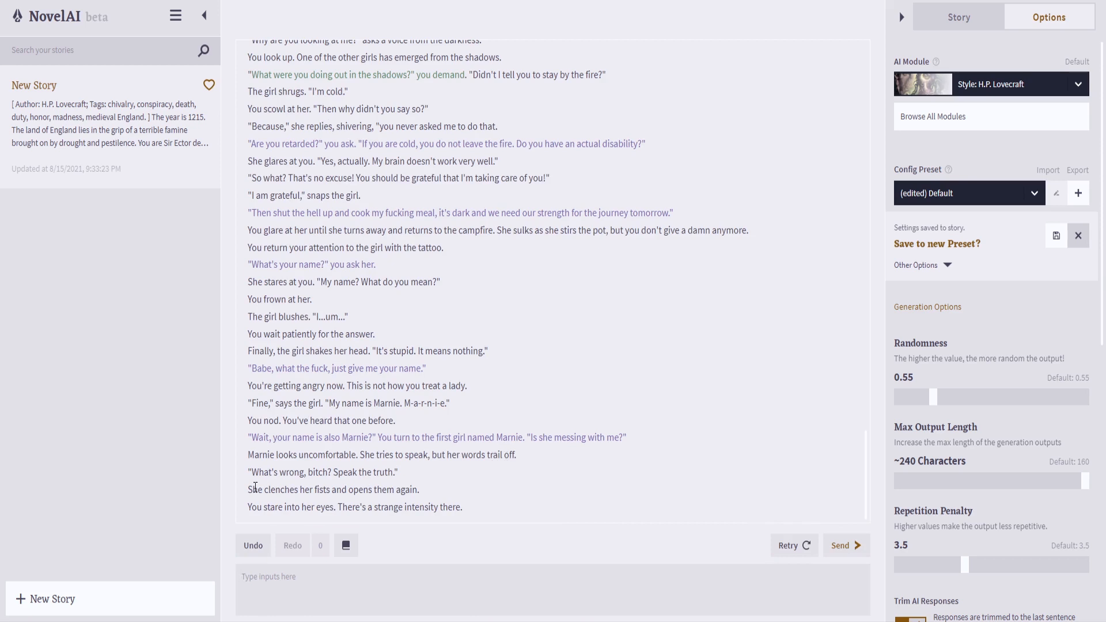
- Submit 'You turn to the third and last girl, the one currently cooking. "You there, is your name also Marnie, then?"'
double_click(307, 474)
left_click(540, 476)
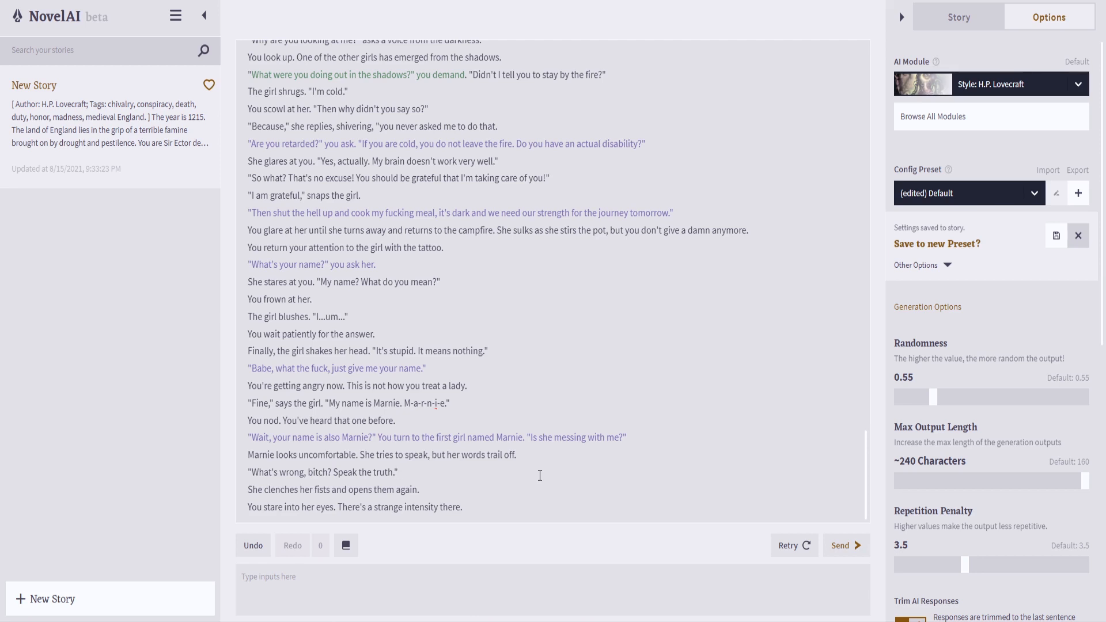
left_click(443, 582)
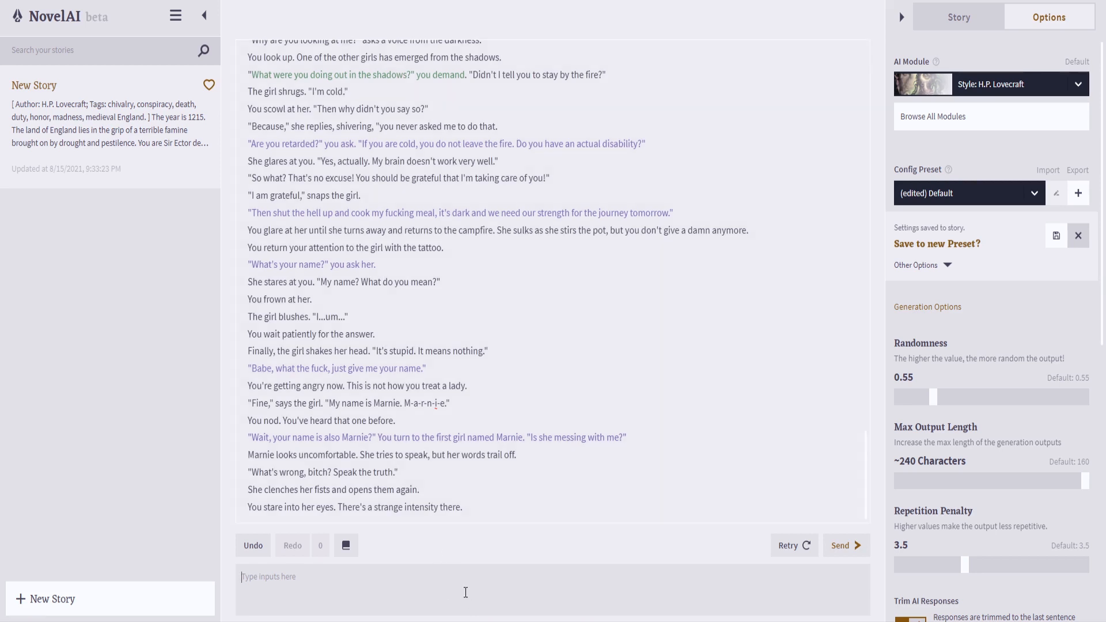
type("You y turn to the third and last girl, the ")
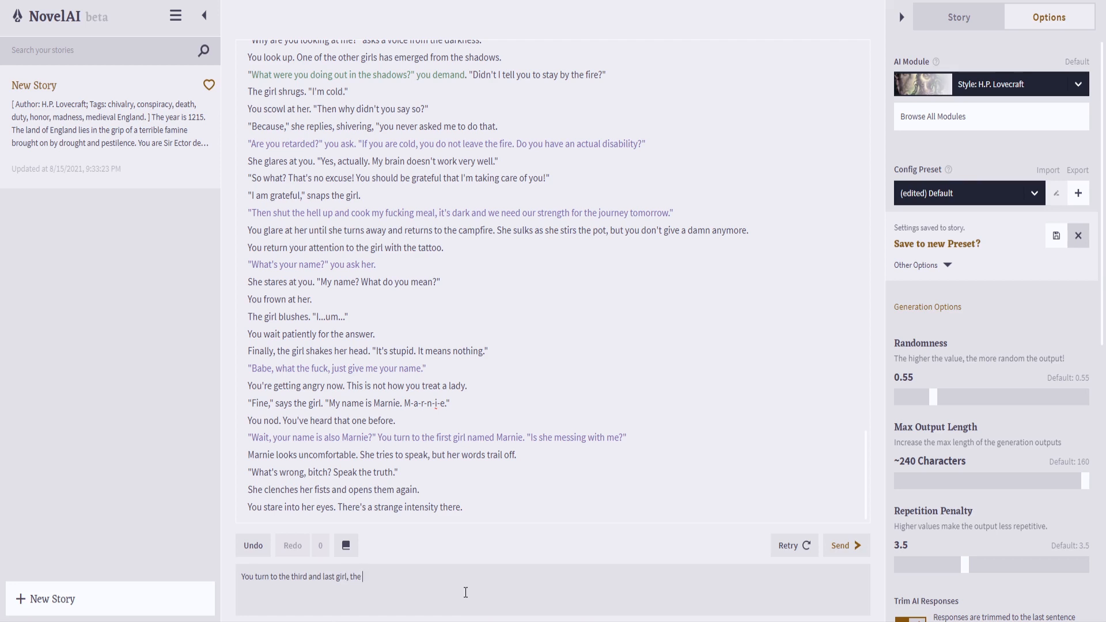
type("one currently cooking. \"You, here, is your name also Marnie, th")
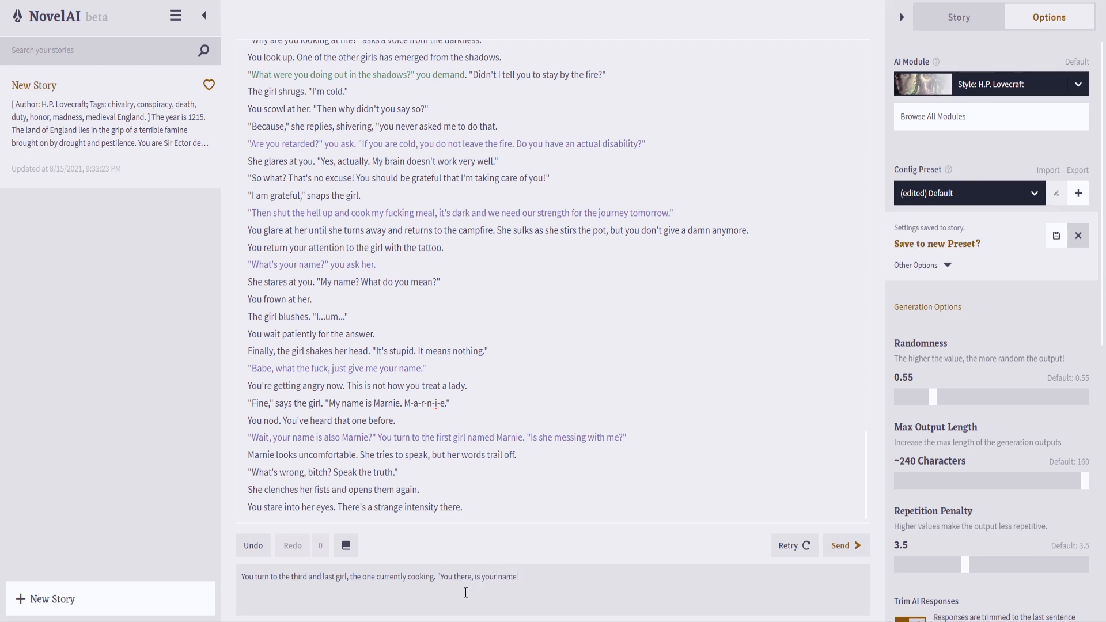
type("en?\"")
key("Return")
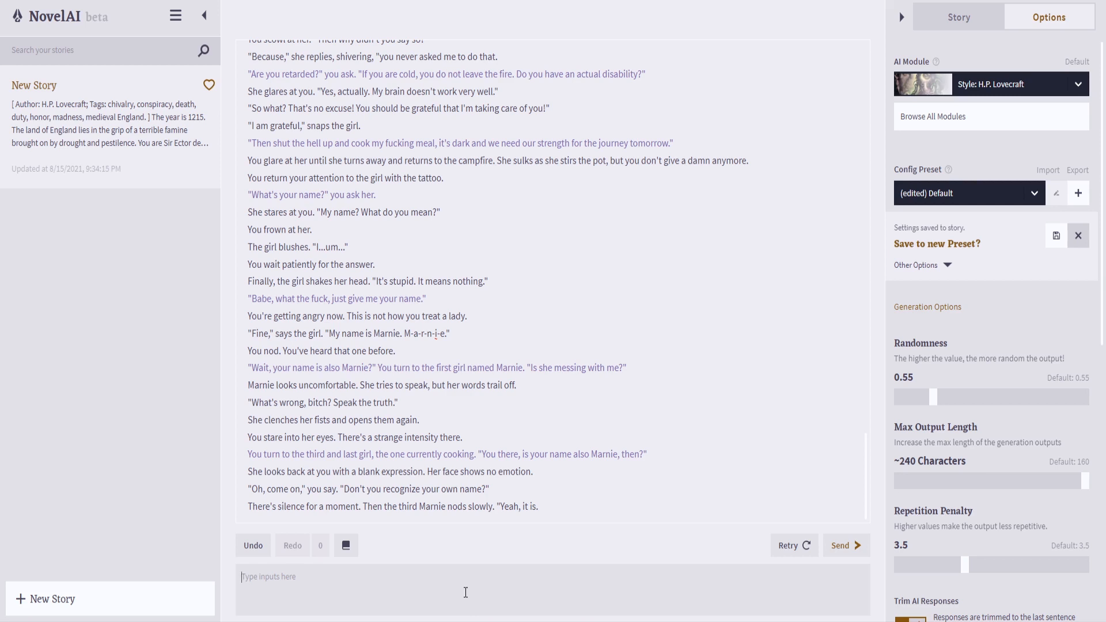
- Submit the reply "So you are are all named Marnie. That's not your last name, or something, is it? Are you related?"
type("\"So you are are all named MAr")
key("BackSpace")
key("BackSpace")
type("arnie. That's not ")
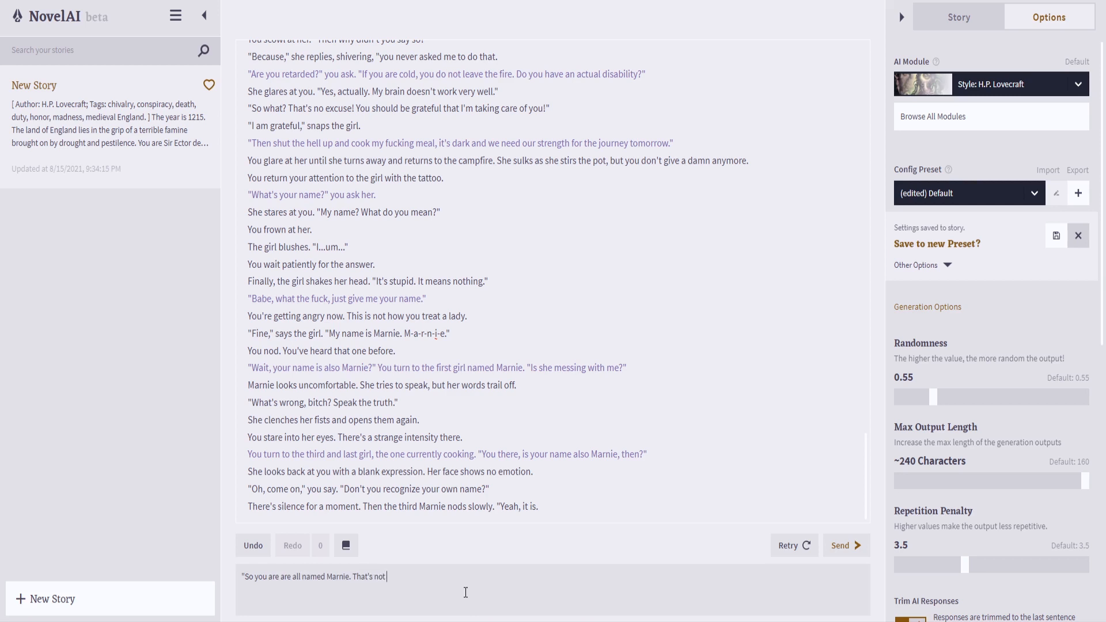
type("your last name, or something, is it? Are you relate")
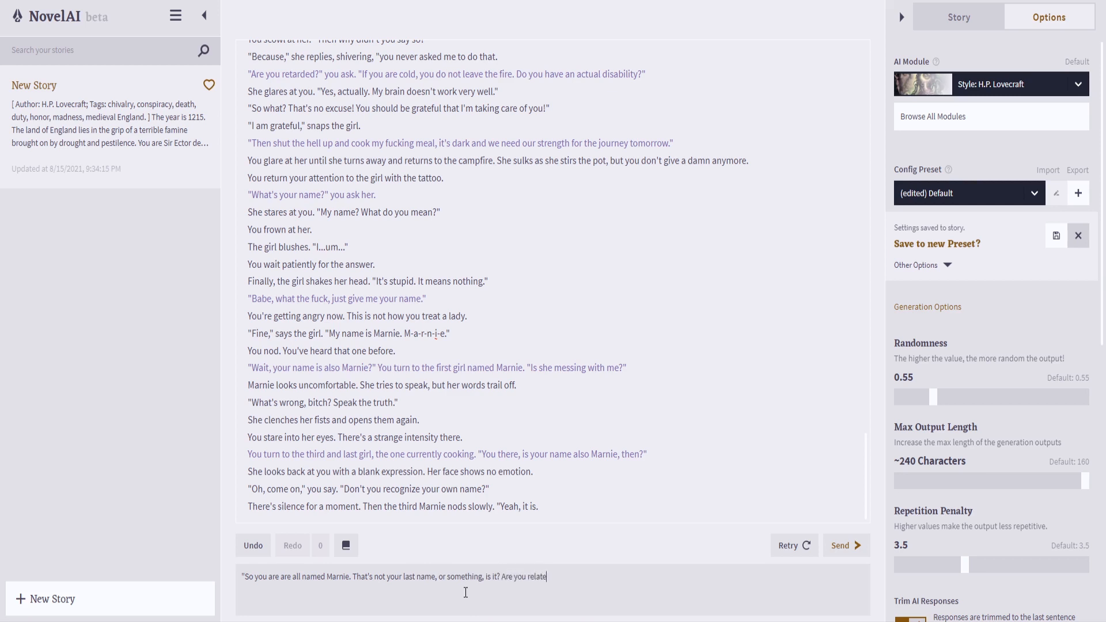
type("d?\"")
key("Return")
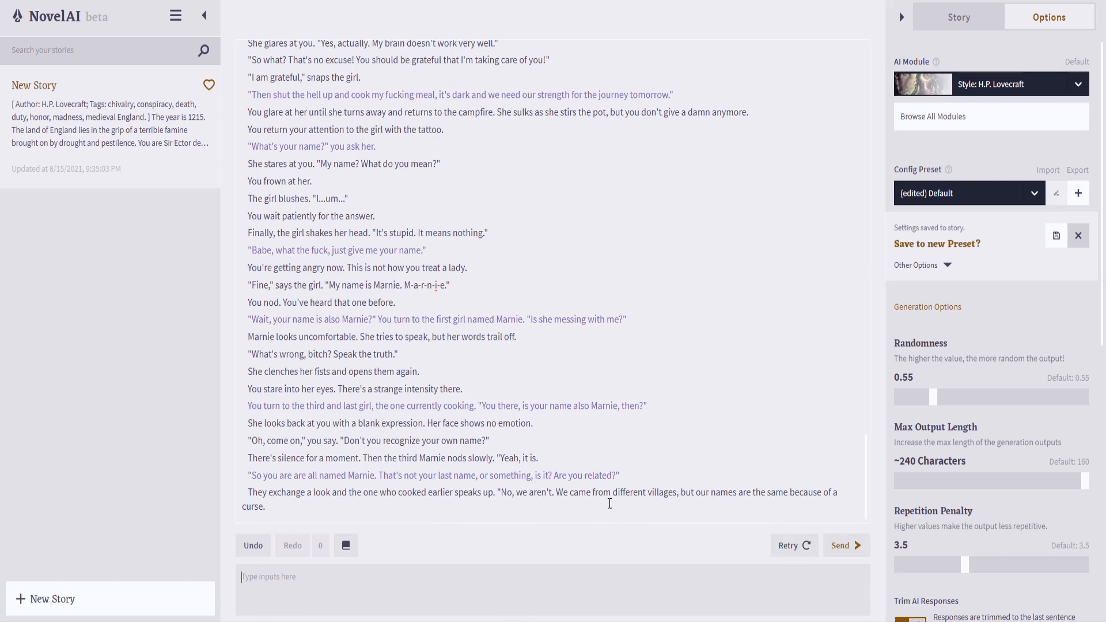
- Submit "A CURSE. You flip a coin, If tails, you remember something about a curse in your mission. Coin flip:" and generate a continuation
type("a")
key("BackSpace")
type("A CURSE. You roll")
key("BackSpace")
key("BackSpace")
key("BackSpace")
type("flip a coin, If tails, you remember")
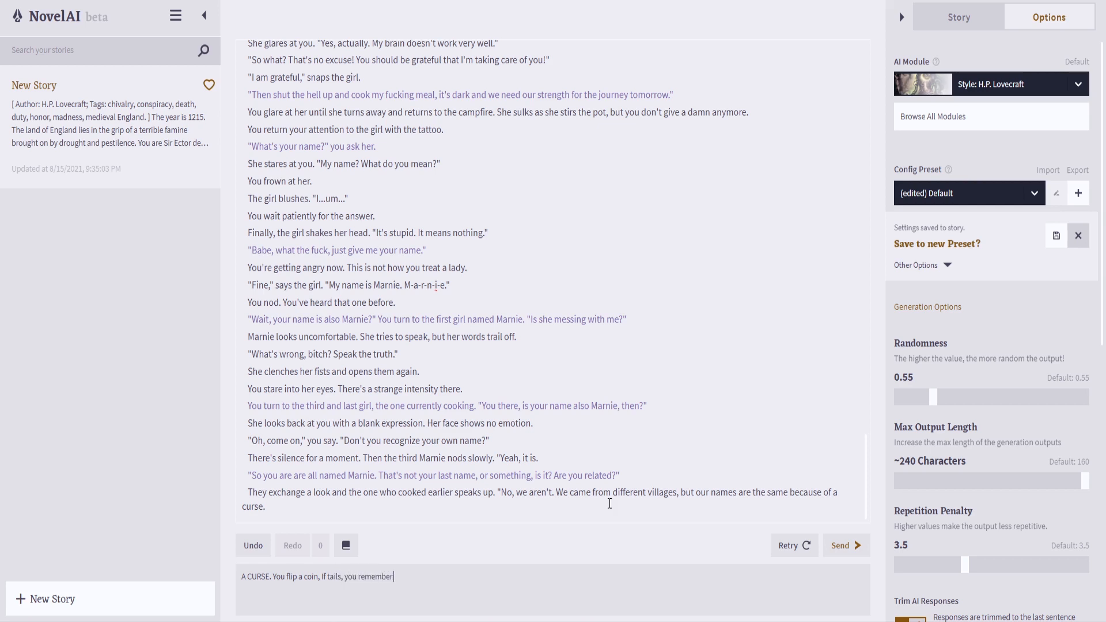
type(" something about a curse in your missin")
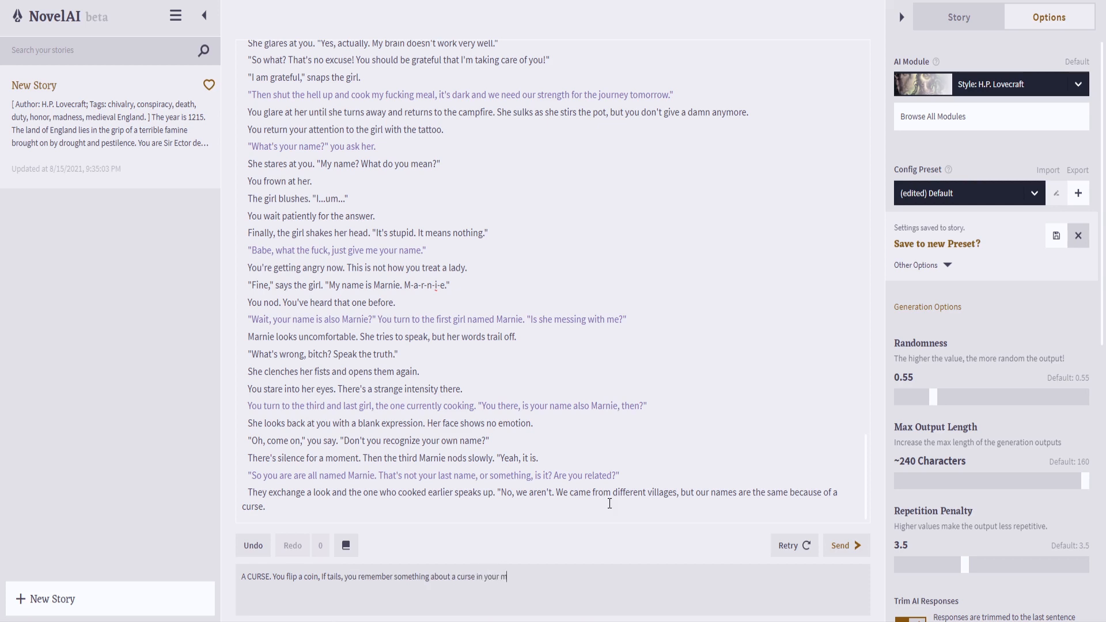
key("BackSpace")
key("BackSpace")
type("ion. Coin flip:")
key("Return")
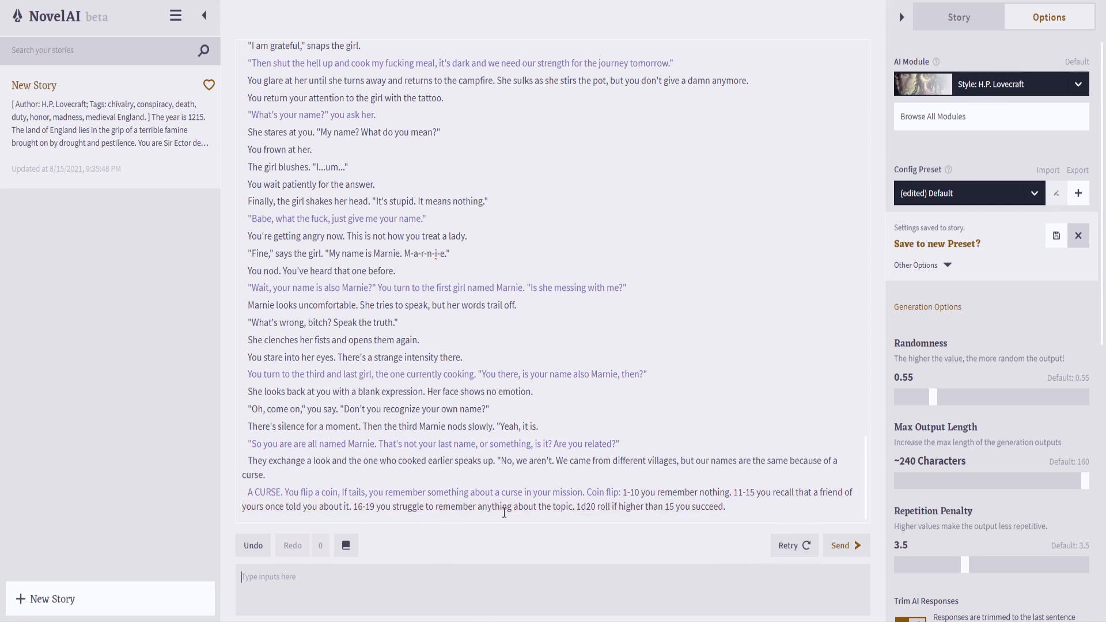
- Undo the continuation generated after the coin flip and delete "Coin flip:" from the end of the line
left_click(254, 558)
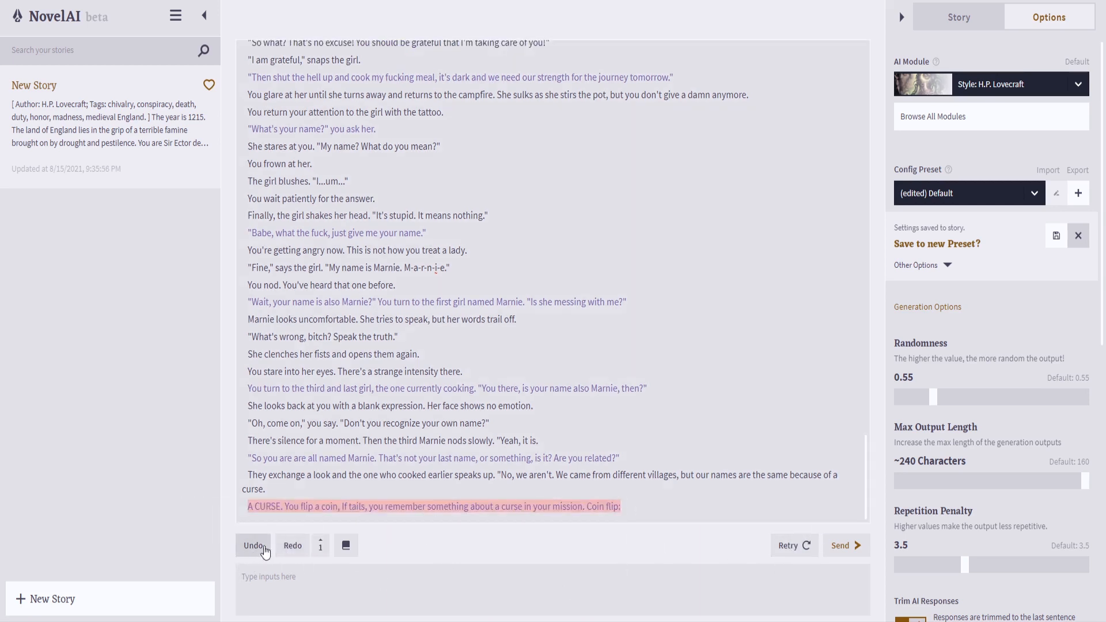
left_click(646, 511)
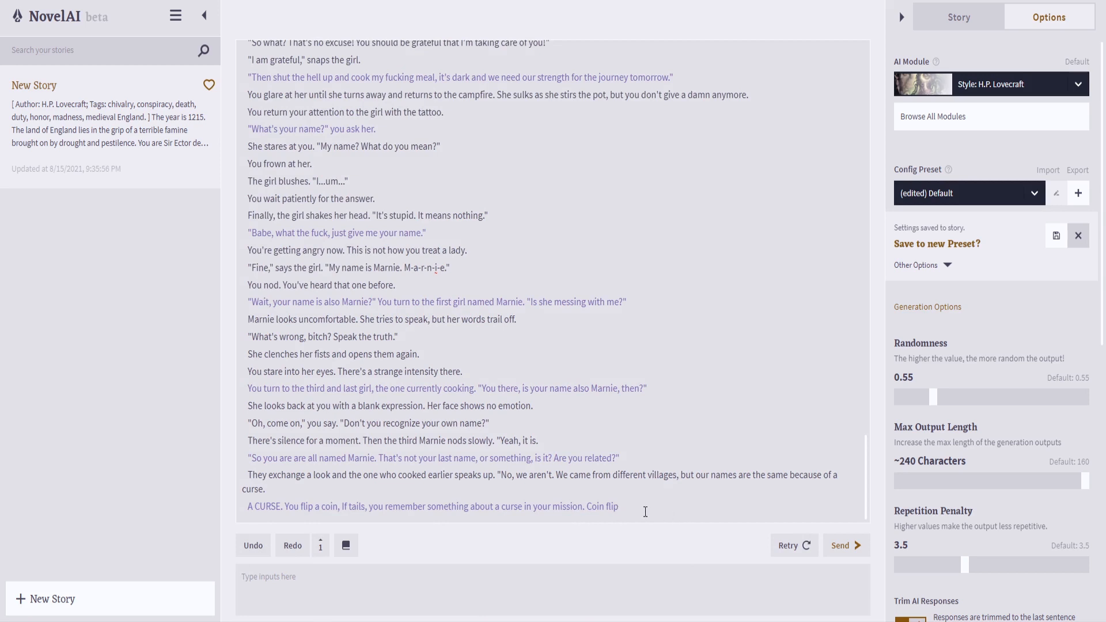
key("BackSpace")
key("BackSpace")
key("BackSpace")
key("BackSpace")
key("BackSpace")
key("BackSpace")
key("BackSpace")
key("BackSpace")
key("BackSpace")
type("You flip a")
key("BackSpace")
key("BackSpace")
key("BackSpace")
key("BackSpace")
key("BackSpace")
key("BackSpace")
- Replace the text after "A CURSE." with "You remember something about a curse. Something having to do with your mission." and generate a continuation
left_click_drag(645, 513, 287, 513)
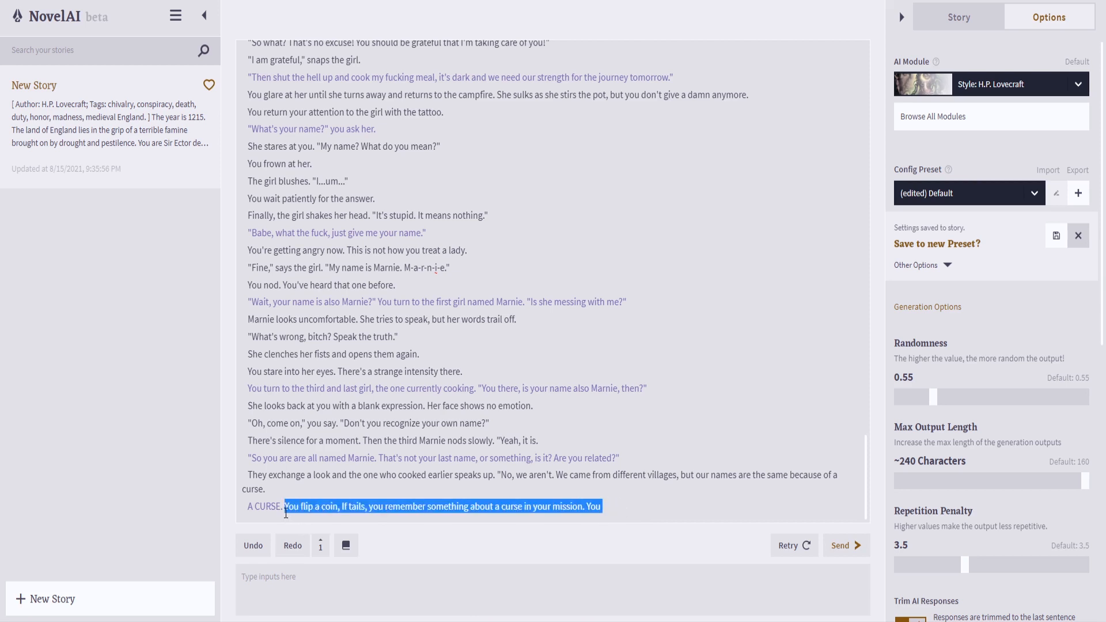
type("You remember ")
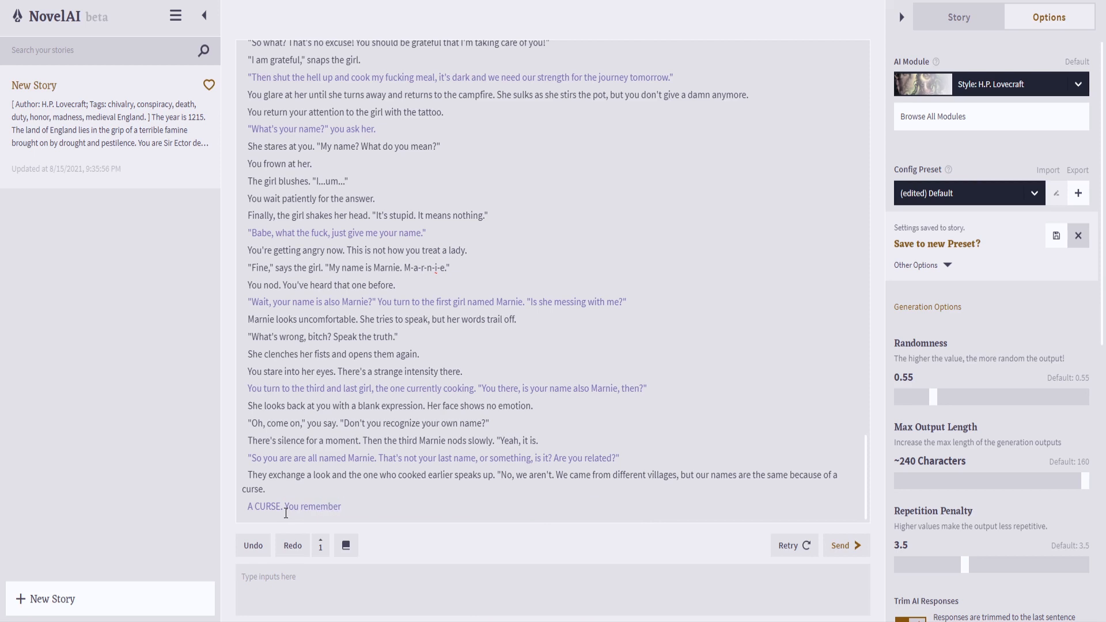
type("something about a curse. Something havni")
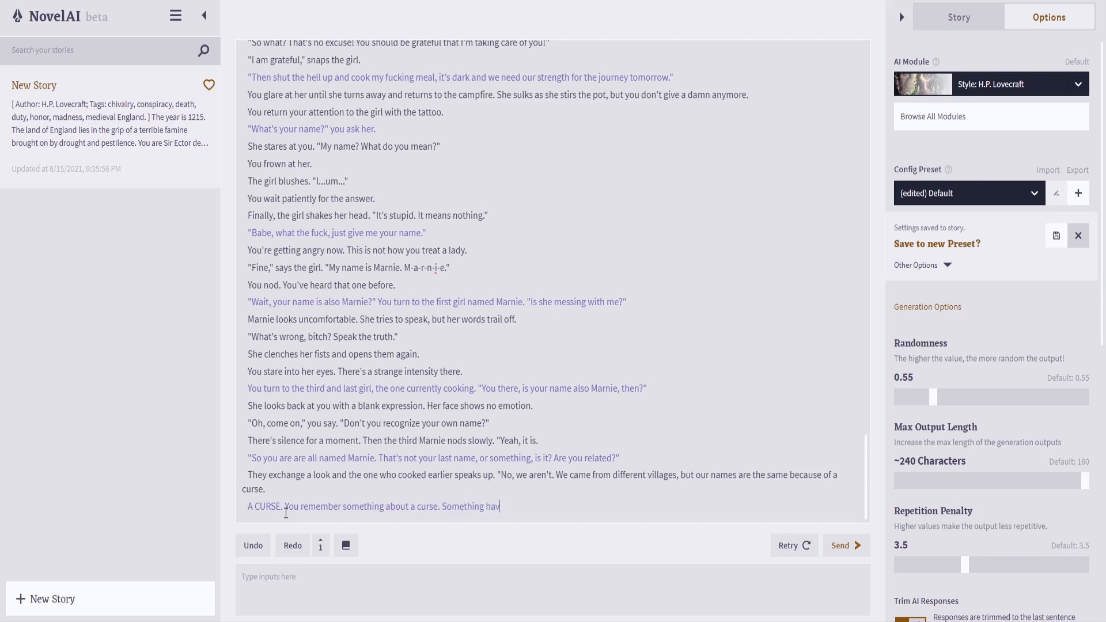
key("BackSpace")
key("BackSpace")
type("ing to do with your mission.")
key("Return")
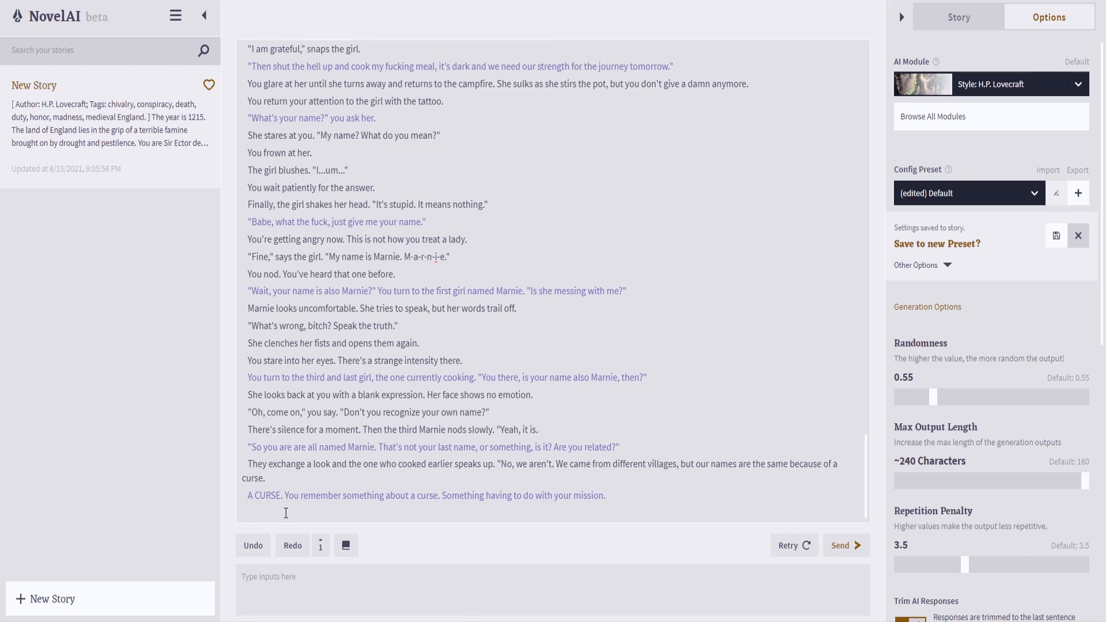
key("BackSpace")
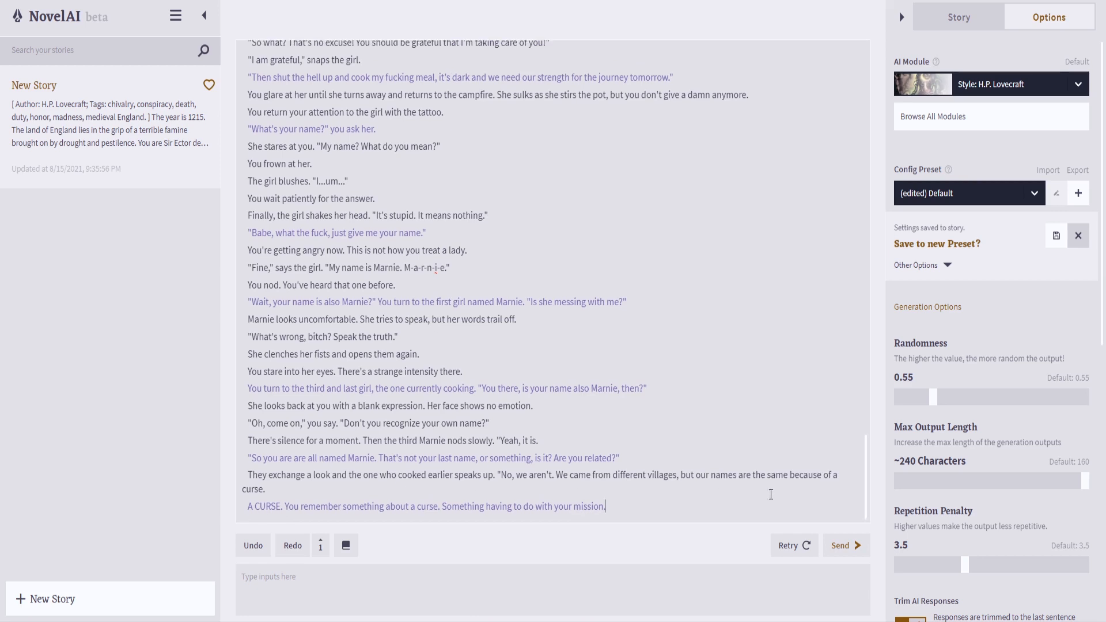
left_click(853, 547)
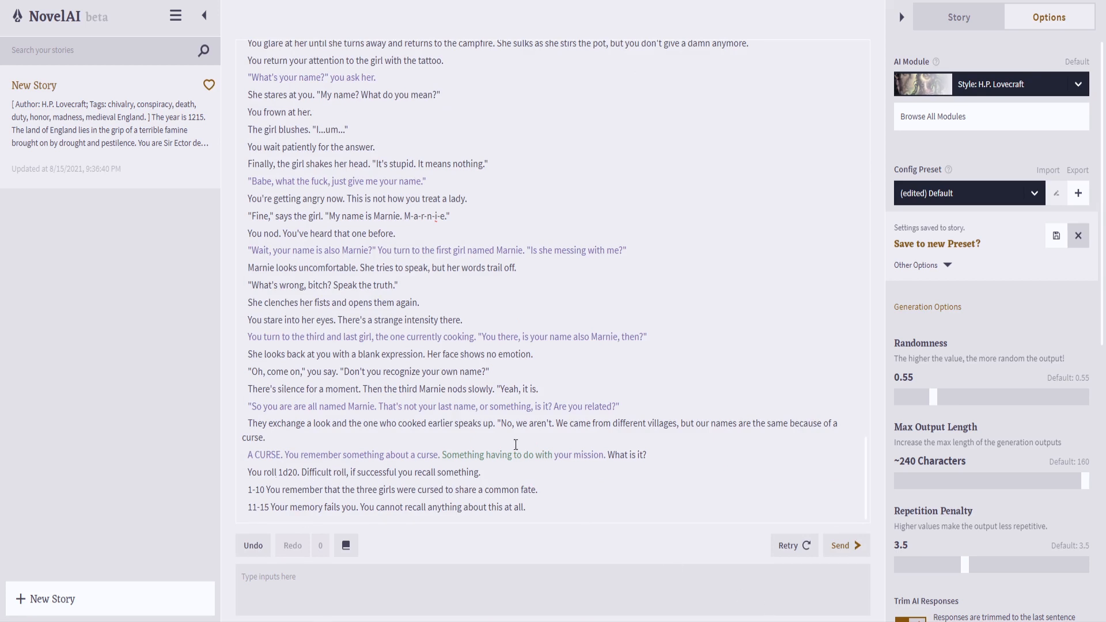
- Generate the rest of the 1d20 roll about remembering the curse and review its outcome lines and result
left_click_drag(611, 461, 639, 458)
left_click(639, 458)
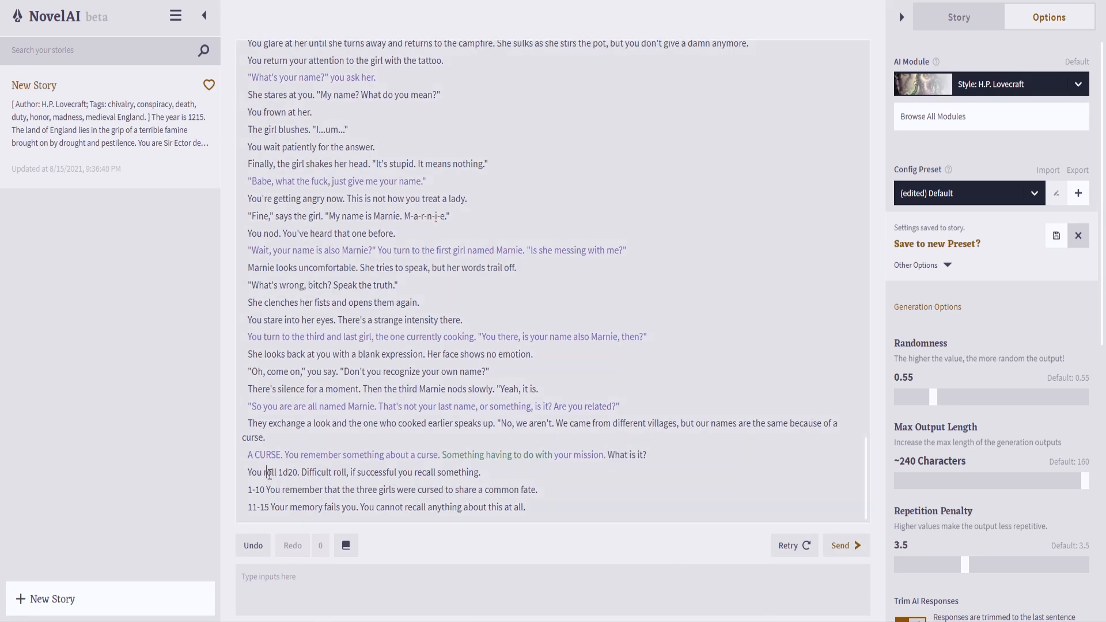
left_click(509, 489)
left_click(842, 546)
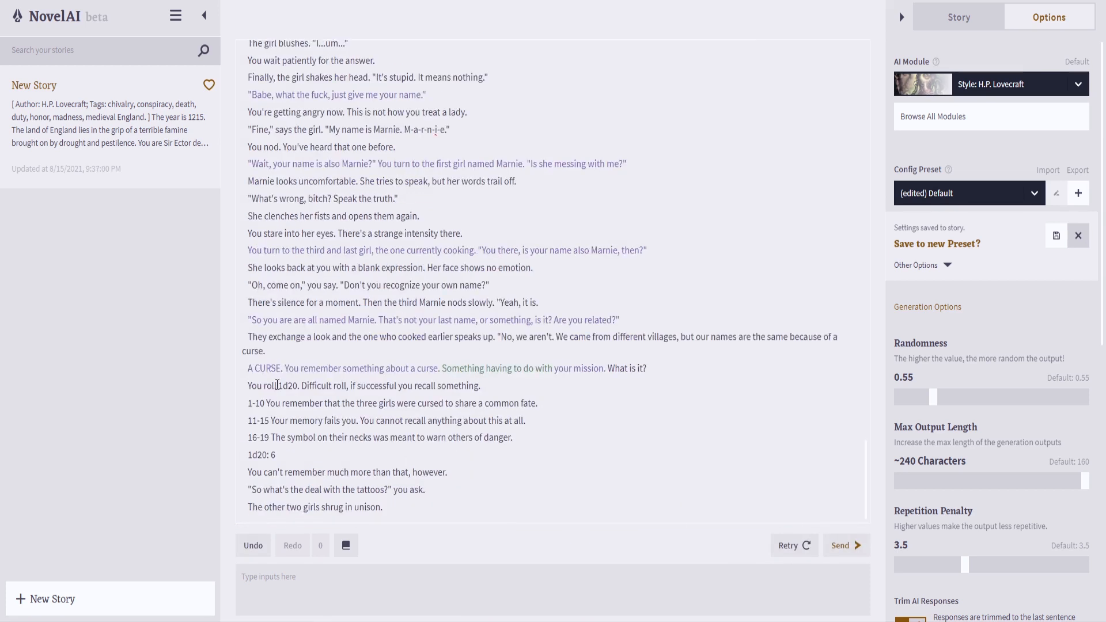
left_click_drag(270, 420, 312, 450)
left_click(312, 449)
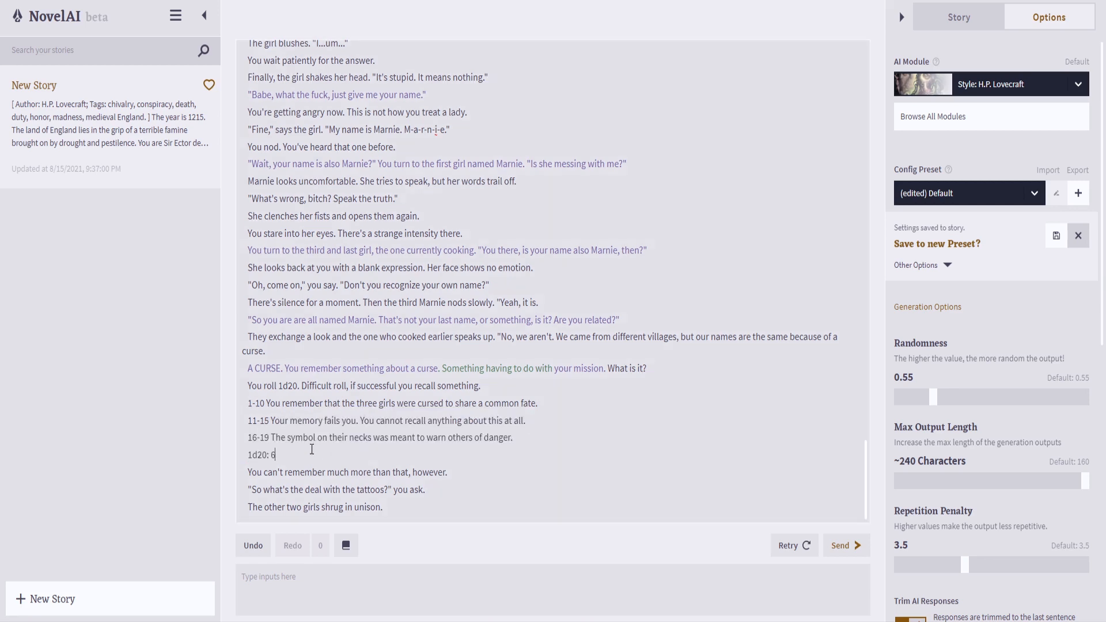
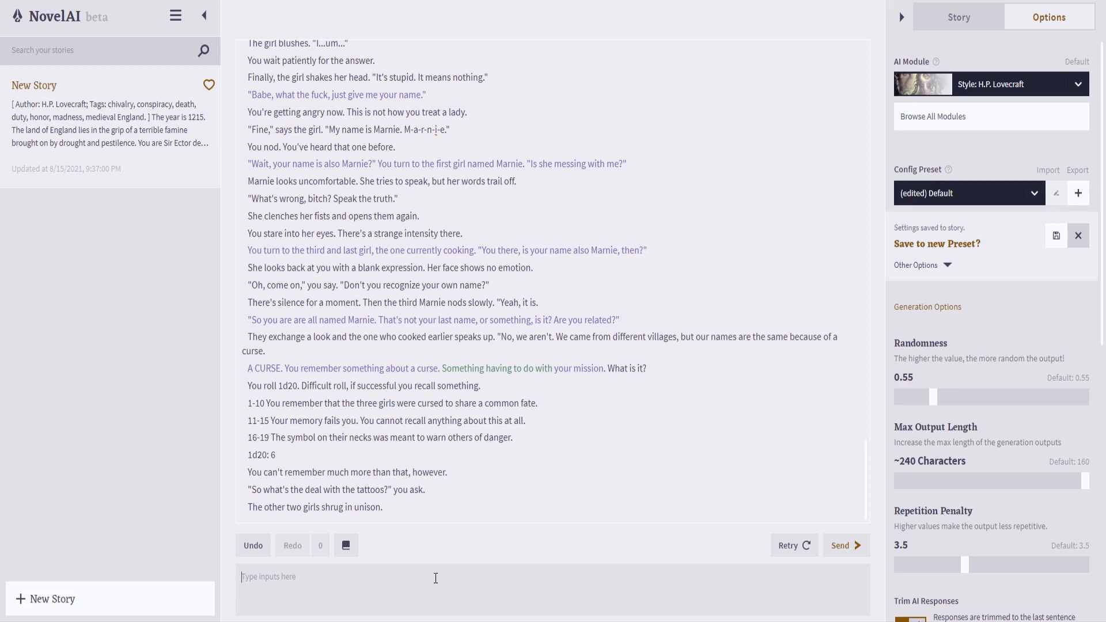
- Submit "I'm not going to sit here and believe that you fuckers actually don't know what the tattoos mean." and delete the reply's last two lines
type("\"I'm not going to sit here and believe that you")
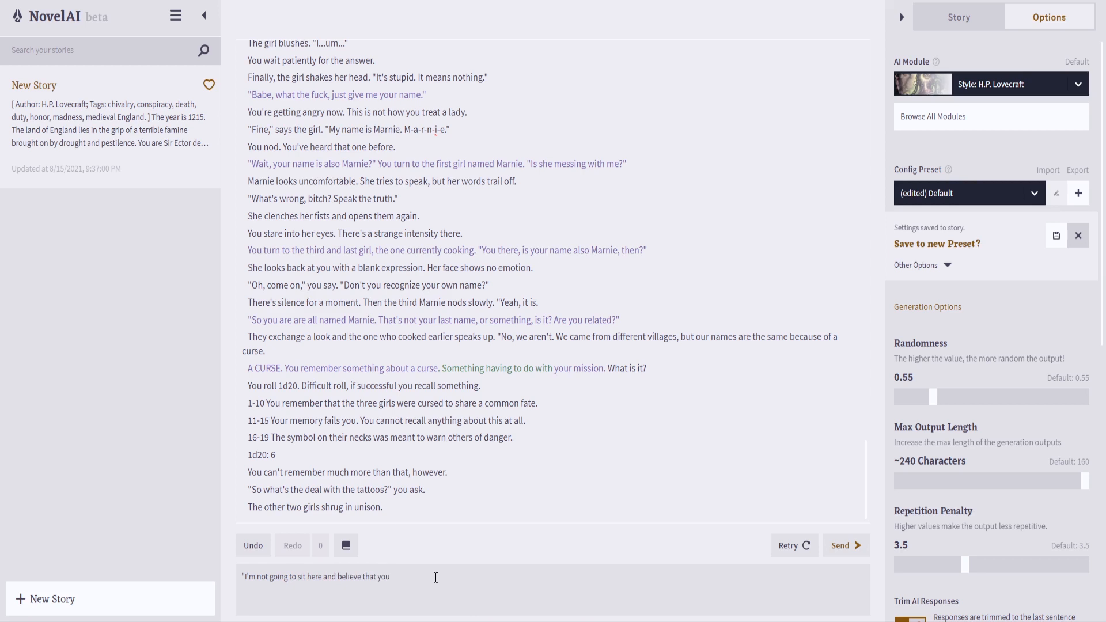
type("fuckers actually don't know what the tattoos mean")
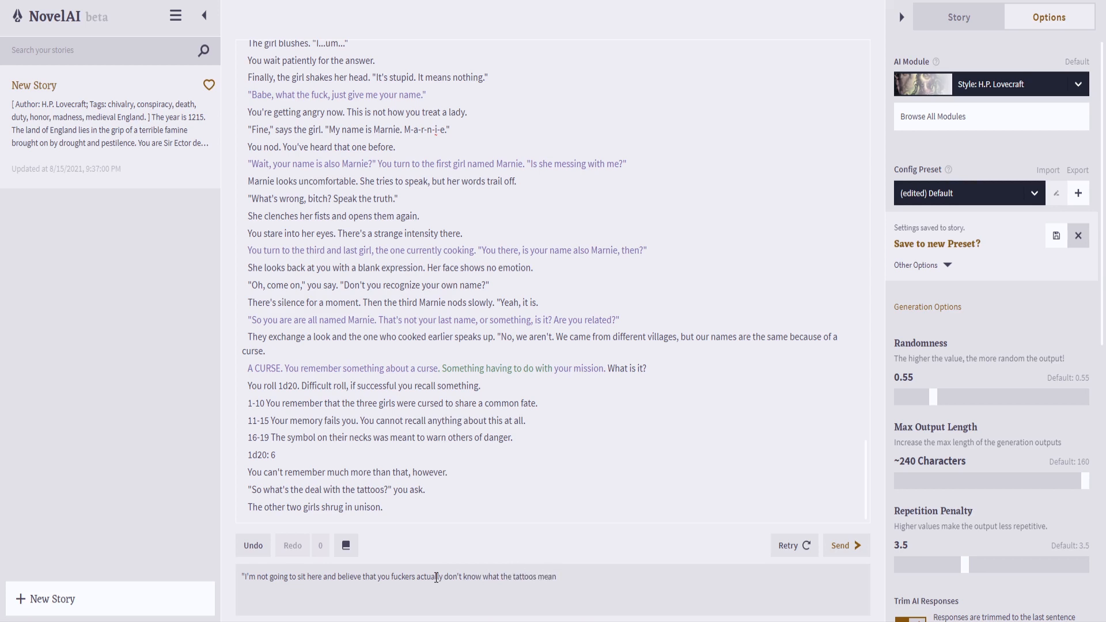
type(".\"")
key("Return")
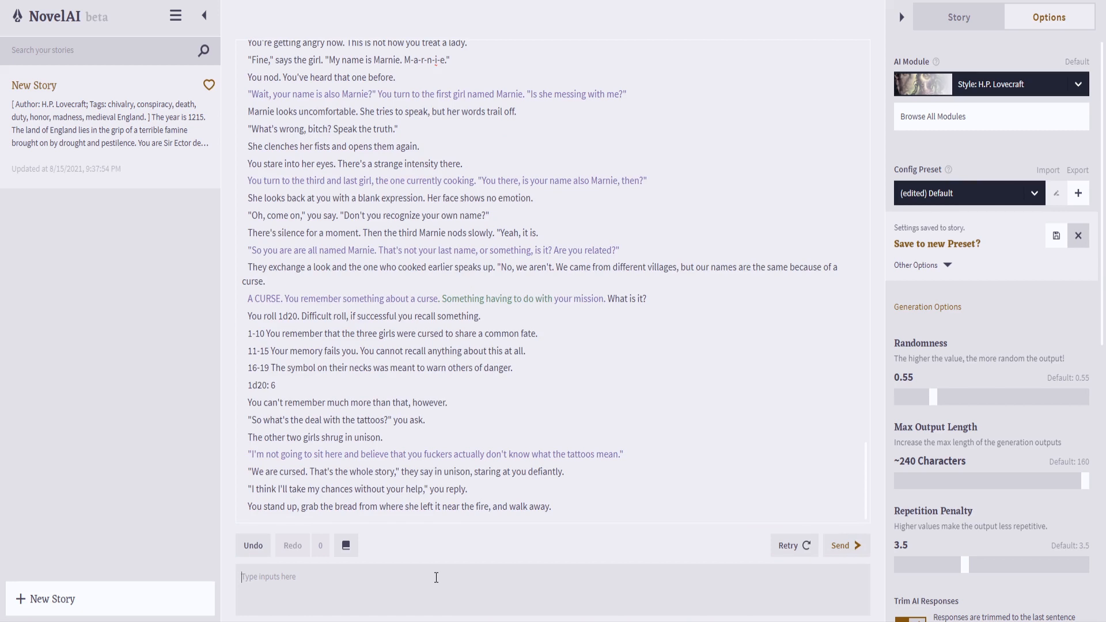
left_click_drag(592, 525, 241, 488)
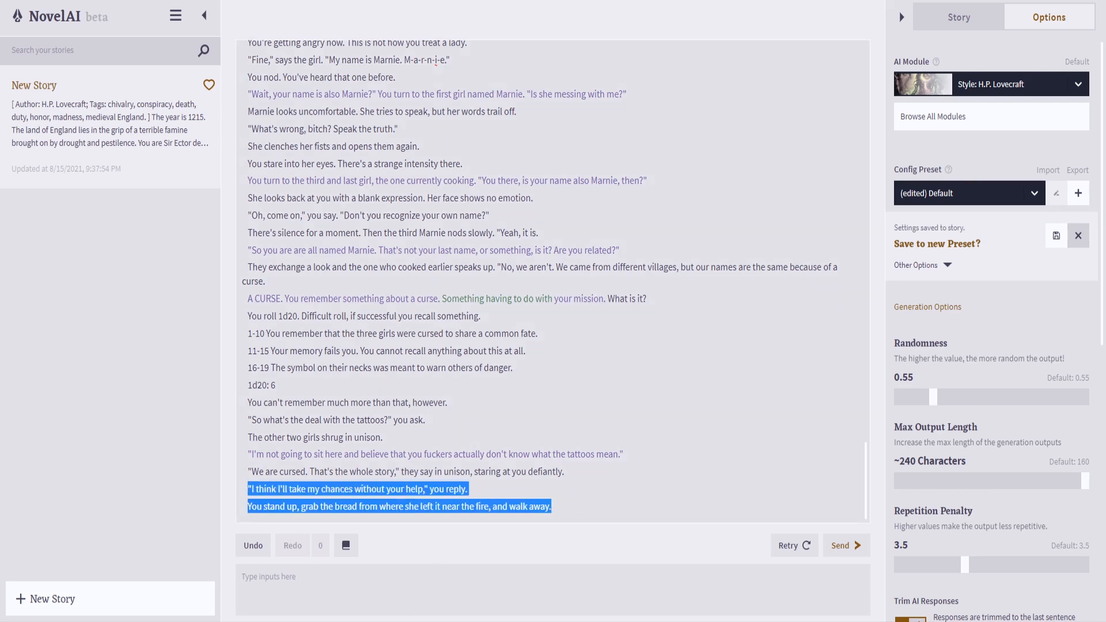
key("BackSpace")
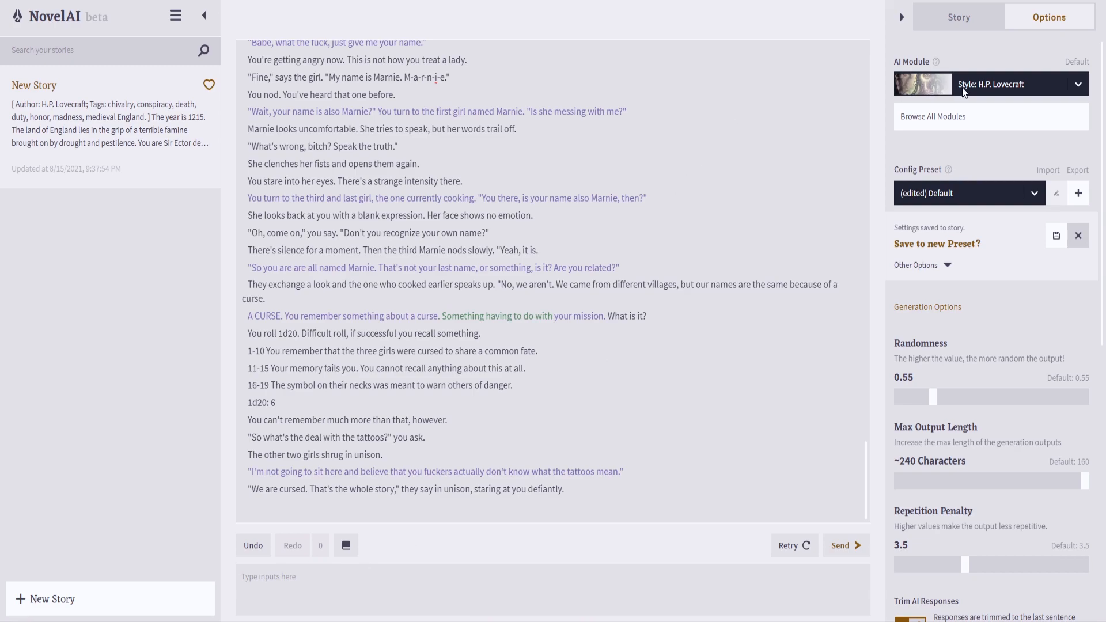
- Browse the full list of available AI modules, from the styles through the themes to the inspirations
scroll(568, 206, "up", 10)
scroll(568, 206, "up", 15)
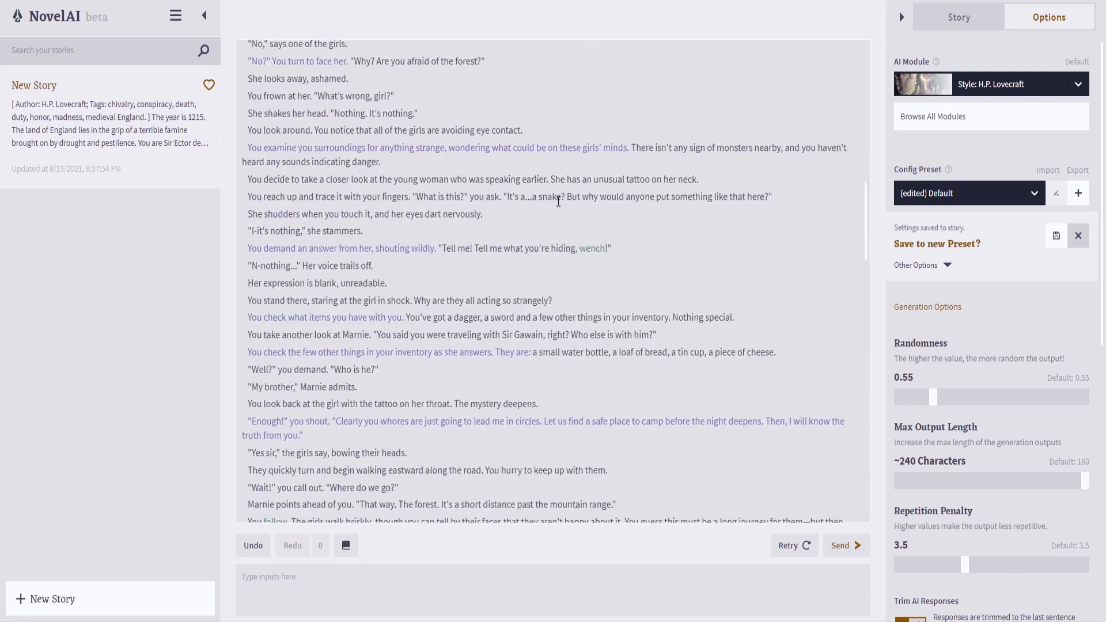
scroll(565, 199, "up", 10)
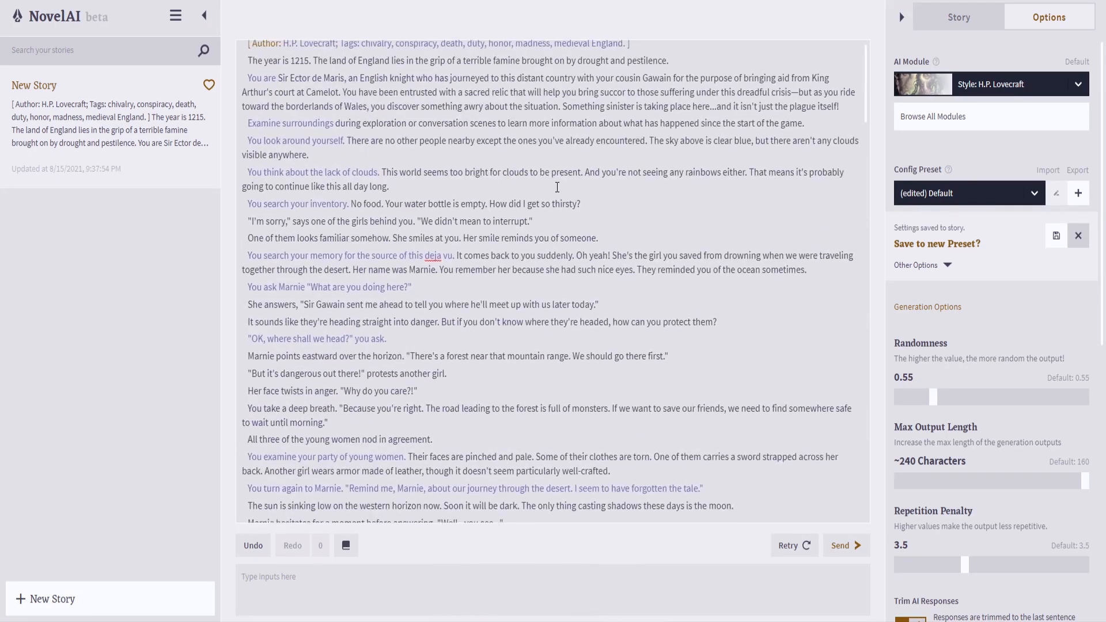
left_click(995, 85)
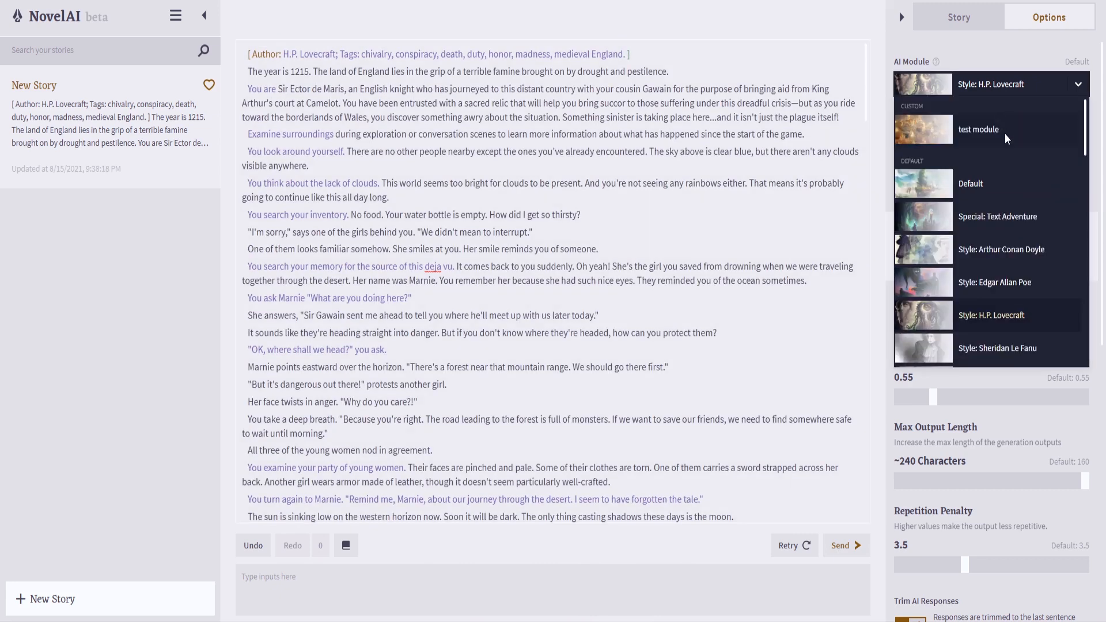
scroll(1001, 316, "down", 4)
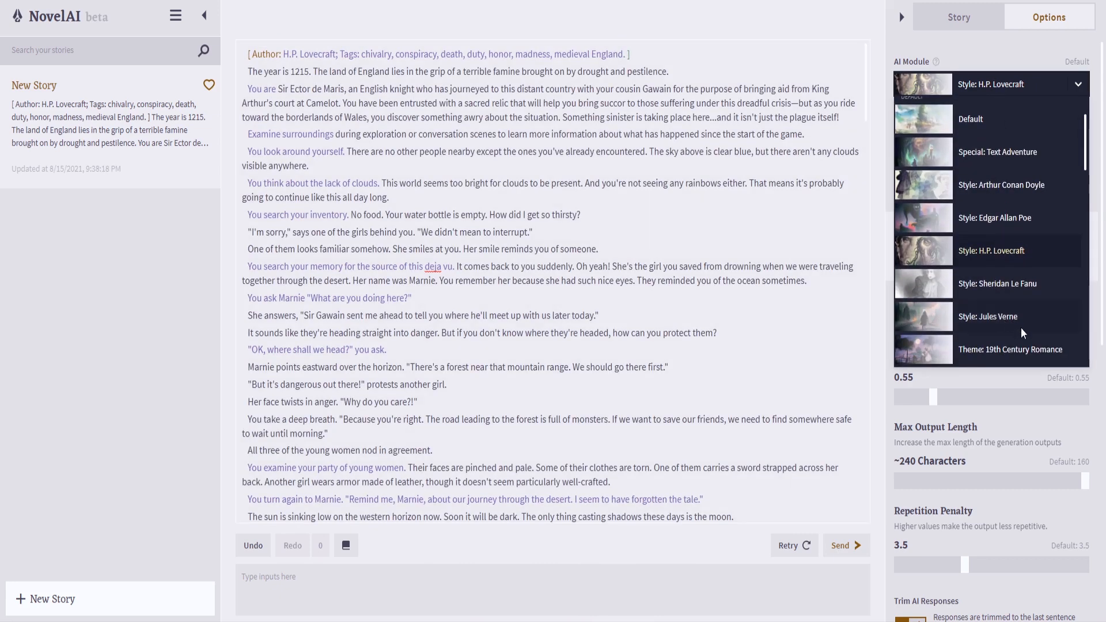
scroll(1010, 276, "down", 3)
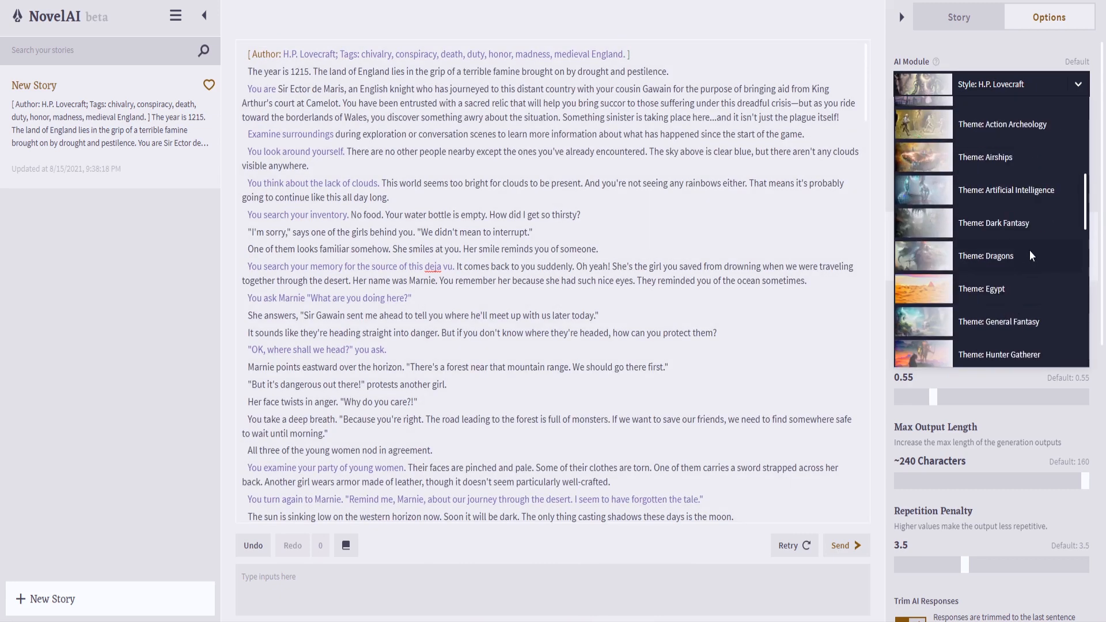
scroll(1037, 317, "down", 6)
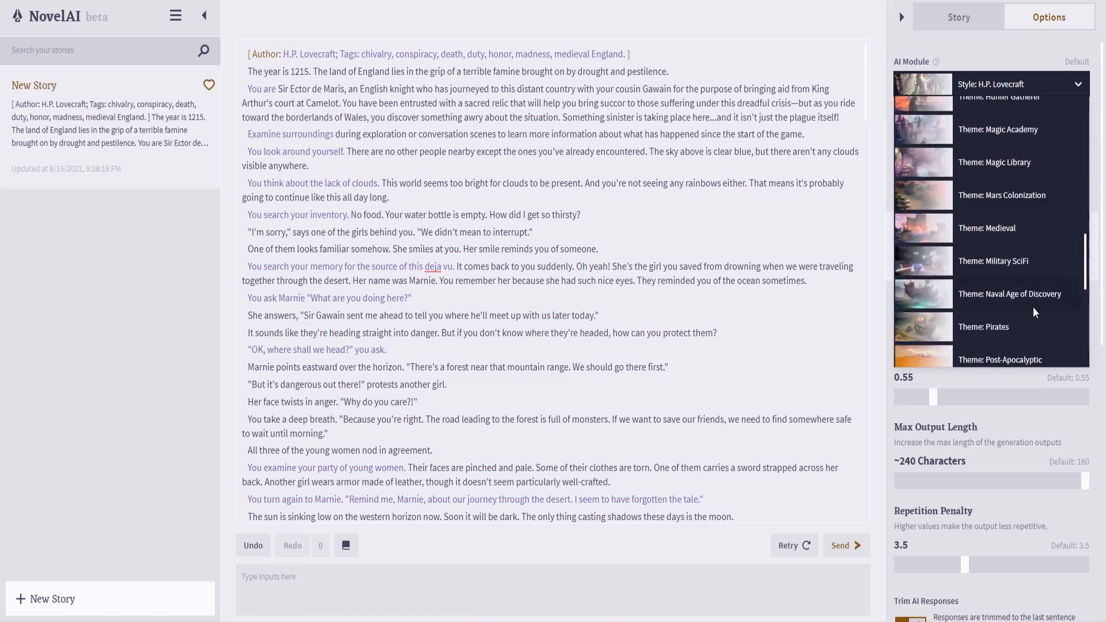
scroll(1033, 308, "down", 6)
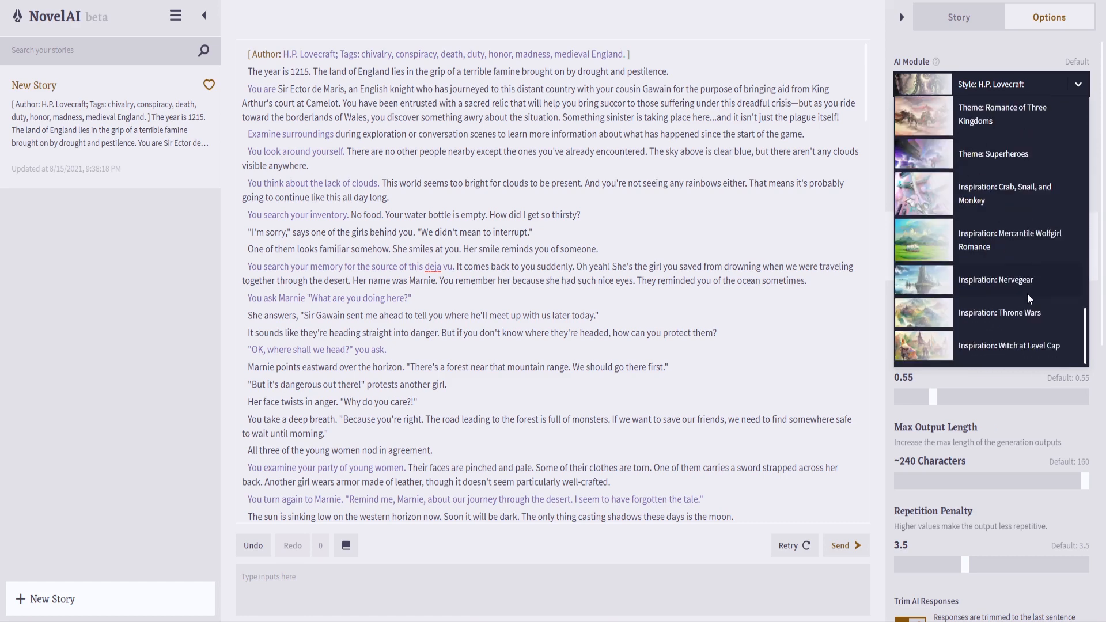
scroll(1023, 309, "up", 15)
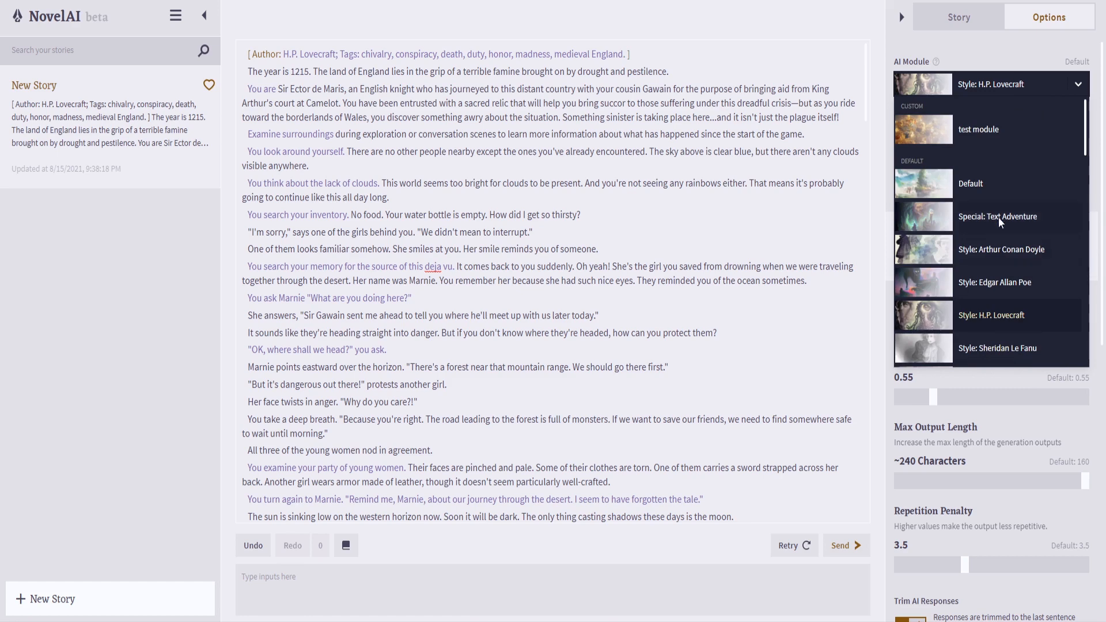
- Try the Special: Text Adventure and Style: Arthur Conan Doyle modules and restore Style: H.P. Lovecraft
left_click(997, 218)
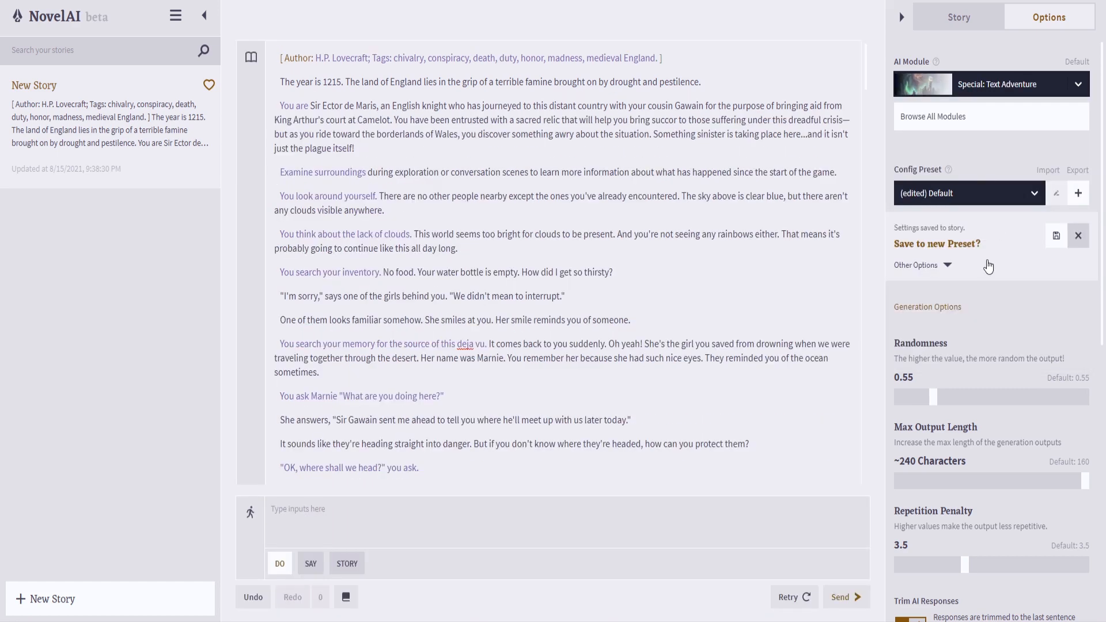
left_click(995, 86)
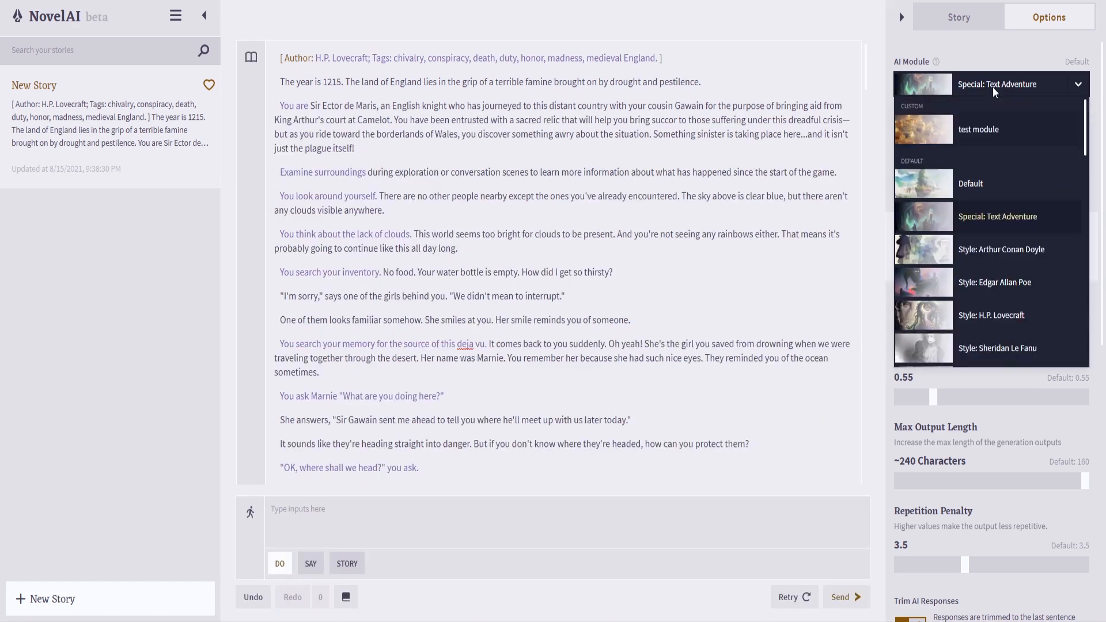
left_click(1004, 250)
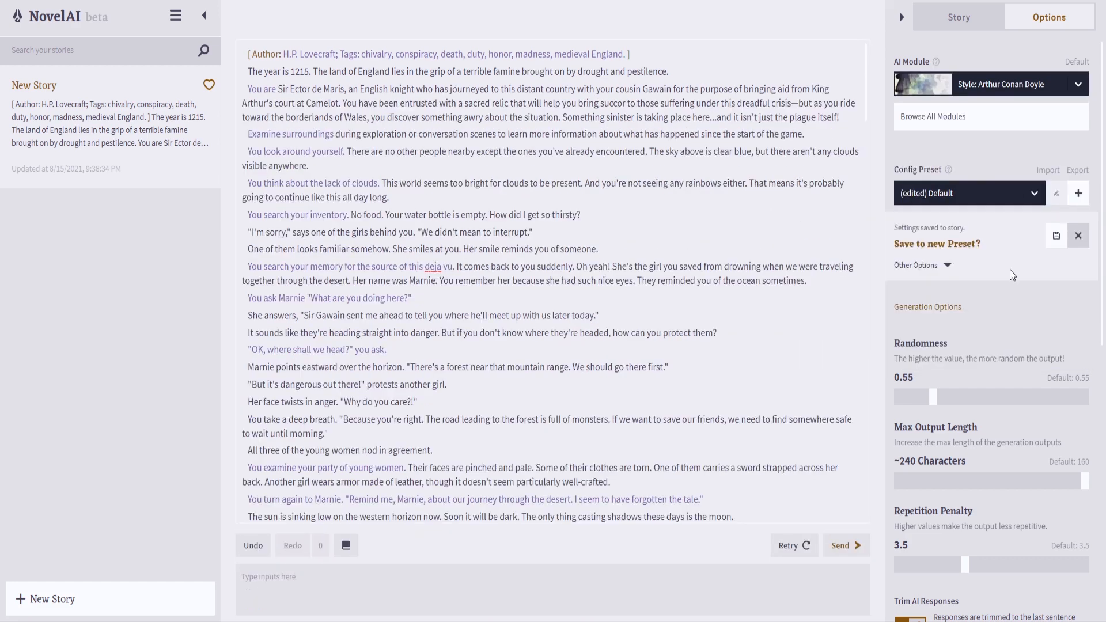
left_click(992, 92)
left_click(1005, 318)
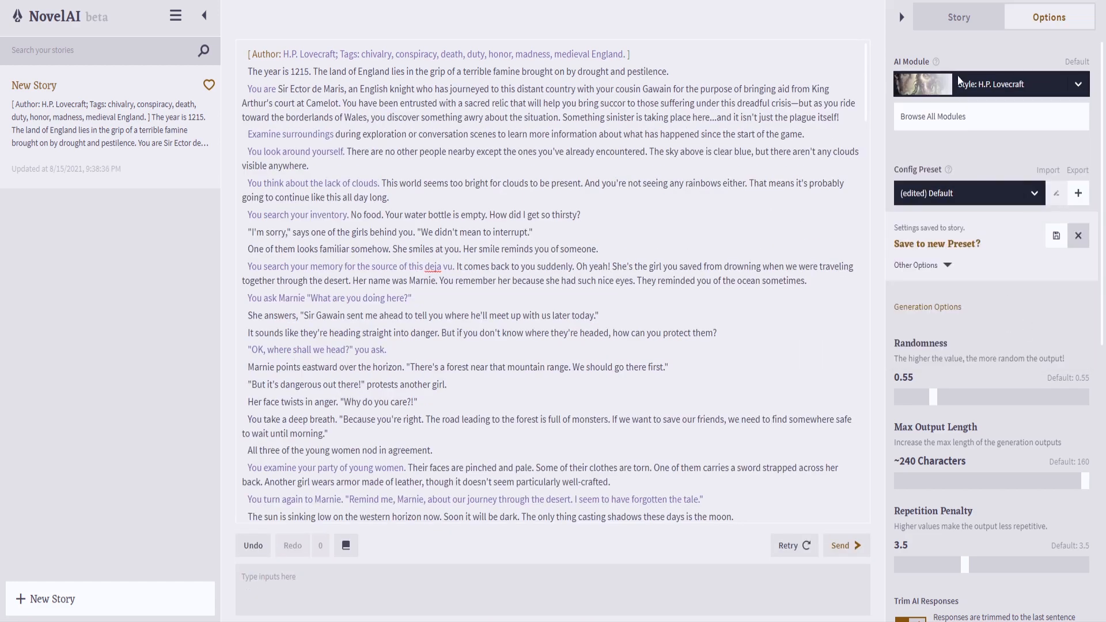
- Append "There is not chance that's the whole story. What is the curse? Why the shared name? Who gave you the tattoo?" and generate a continuation
scroll(463, 421, "down", 10)
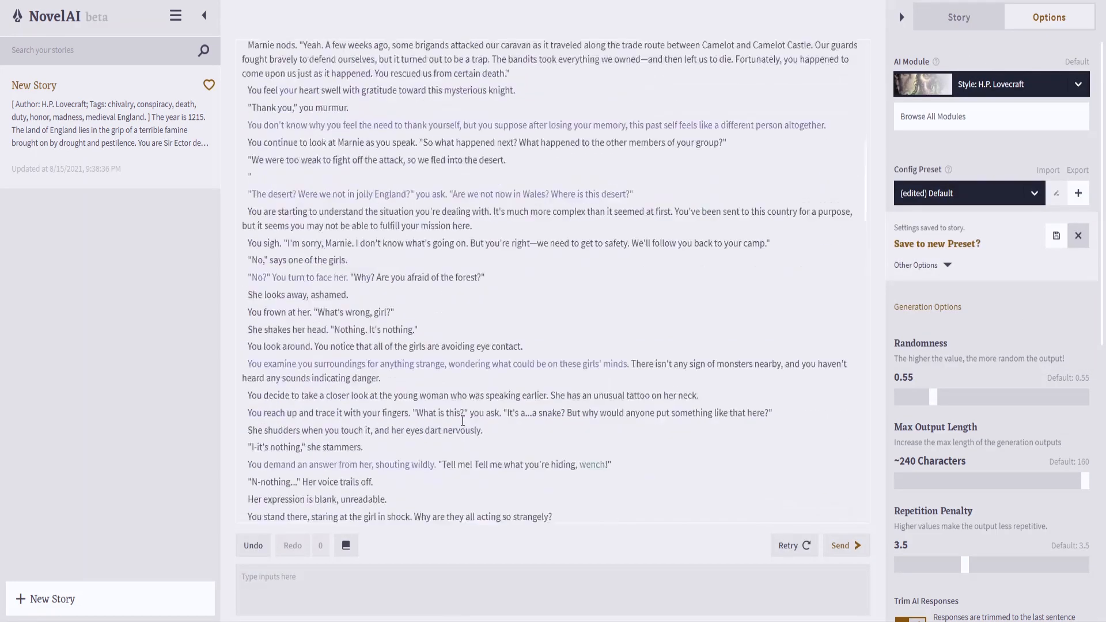
scroll(462, 421, "down", 10)
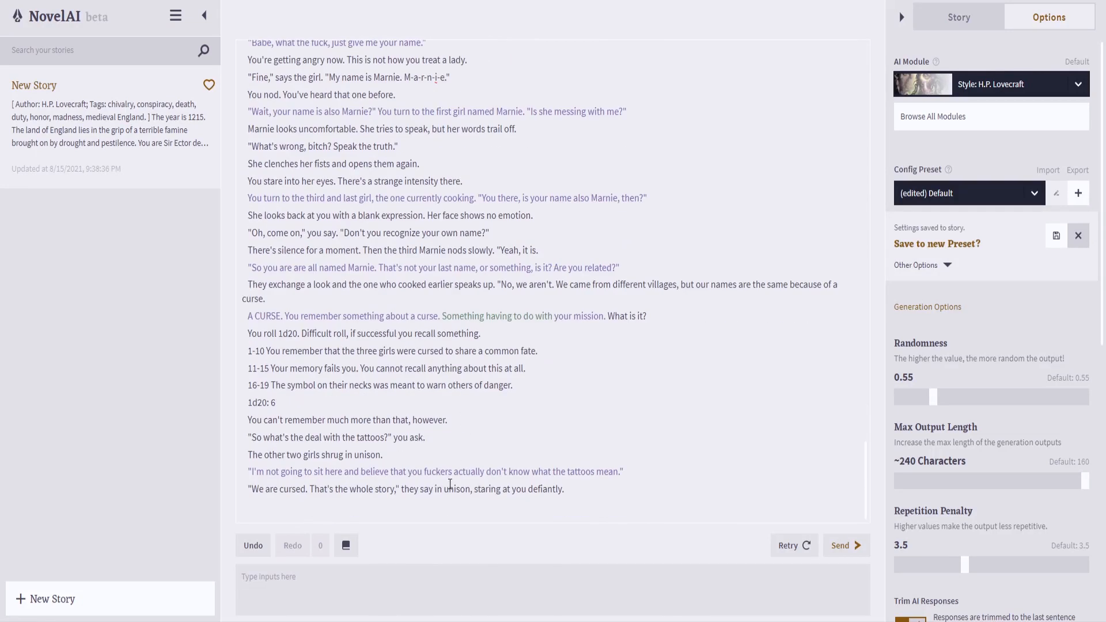
left_click(538, 507)
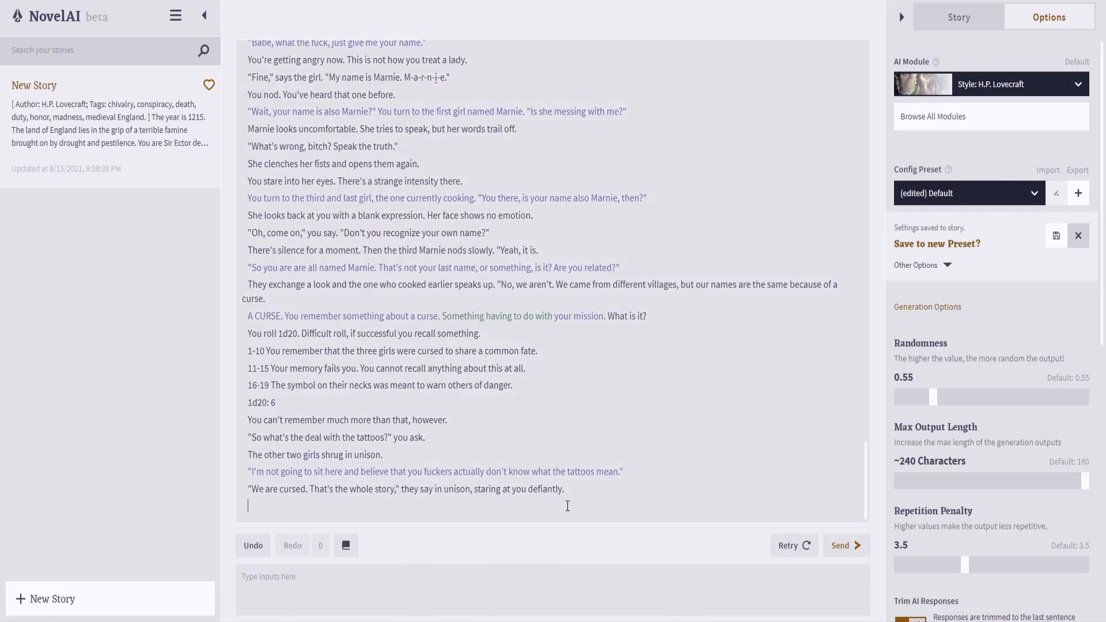
type("\"There is not chance that the")
key("BackSpace")
key("BackSpace")
key("BackSpace")
type("'s the whole")
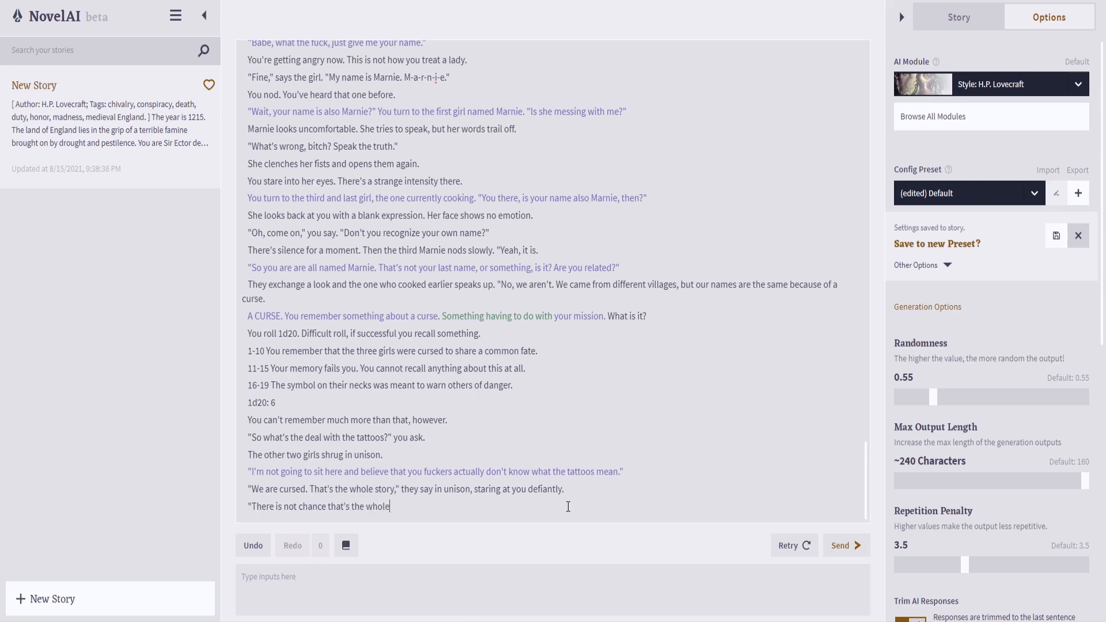
type(" story. What is the curse? Why the sha")
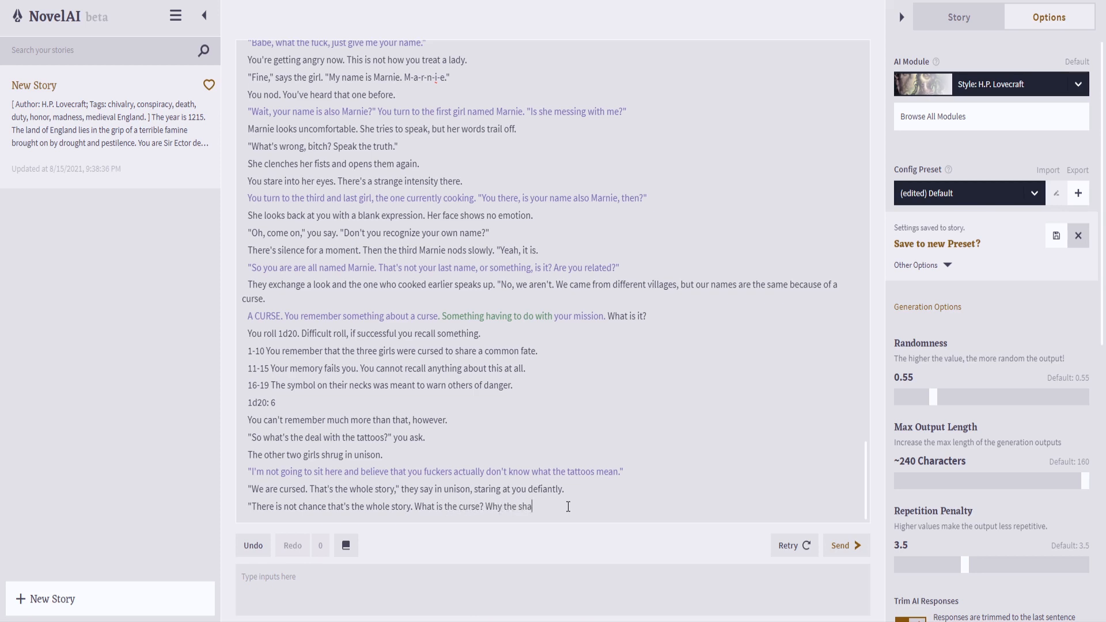
type("red name?\"")
type("Who gave you the")
type(" tattoo")
type("?\"")
key("Return")
key("BackSpace")
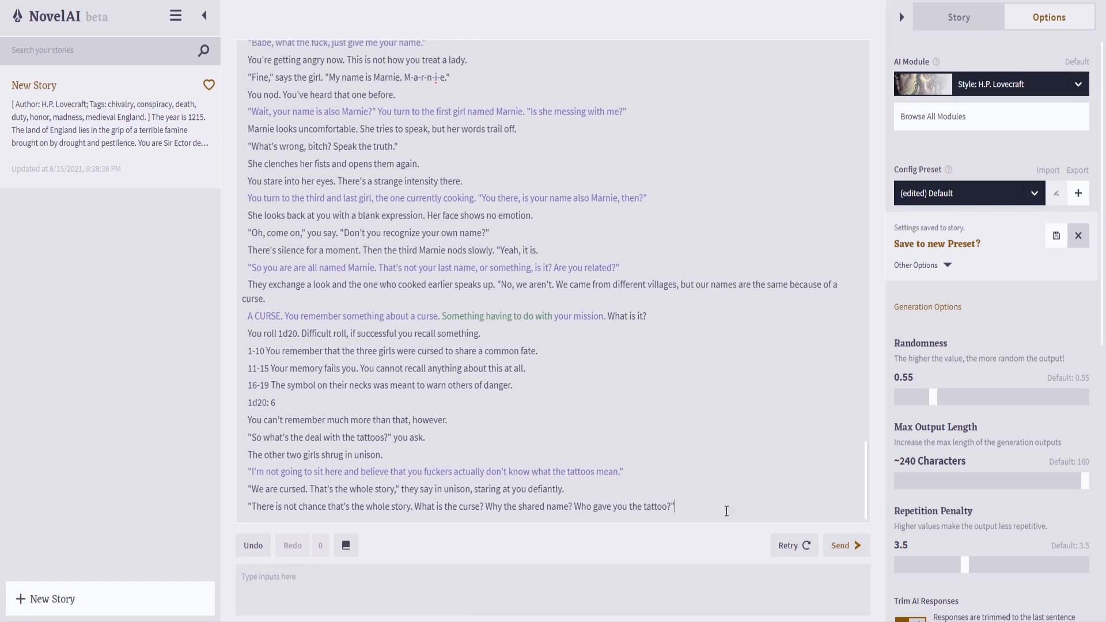
left_click(841, 545)
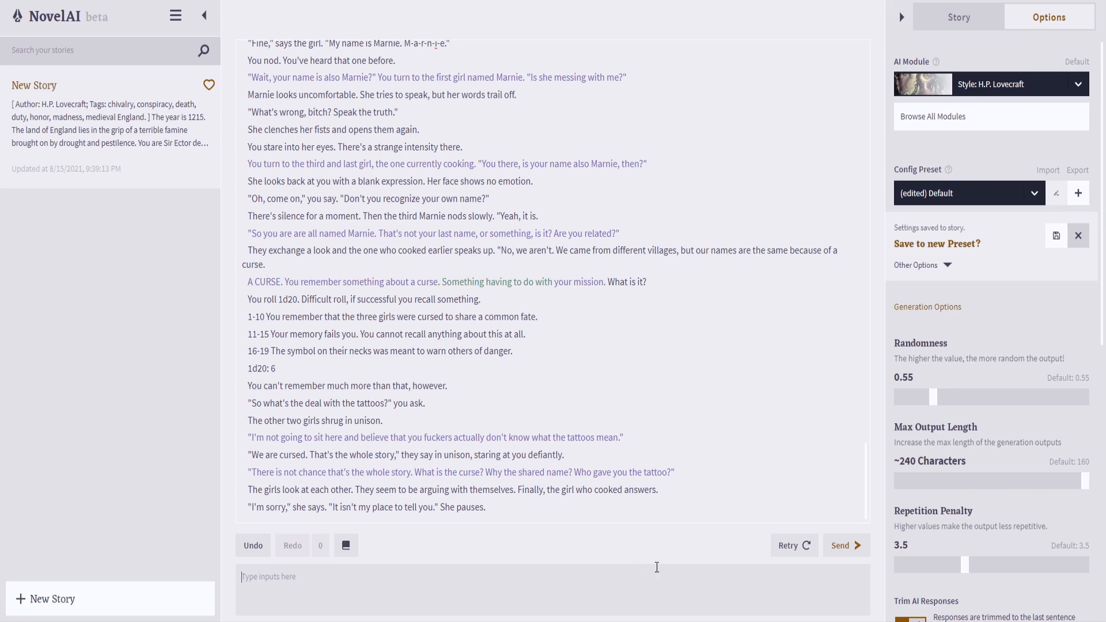
- Submit "You think on this. "Then who's place is it?"" and generate a continuation
type("Y")
key("BackSpace")
type("You think on this. \"Then who's pl")
key("BackSpace")
key("BackSpace")
type("place")
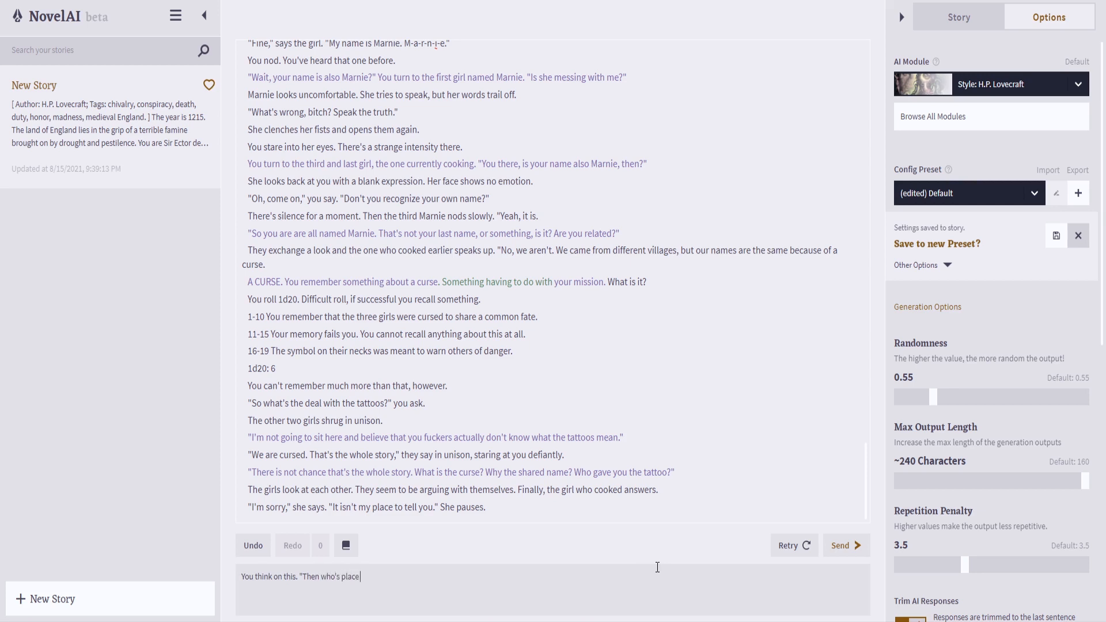
type(" is it?\"")
key("Return")
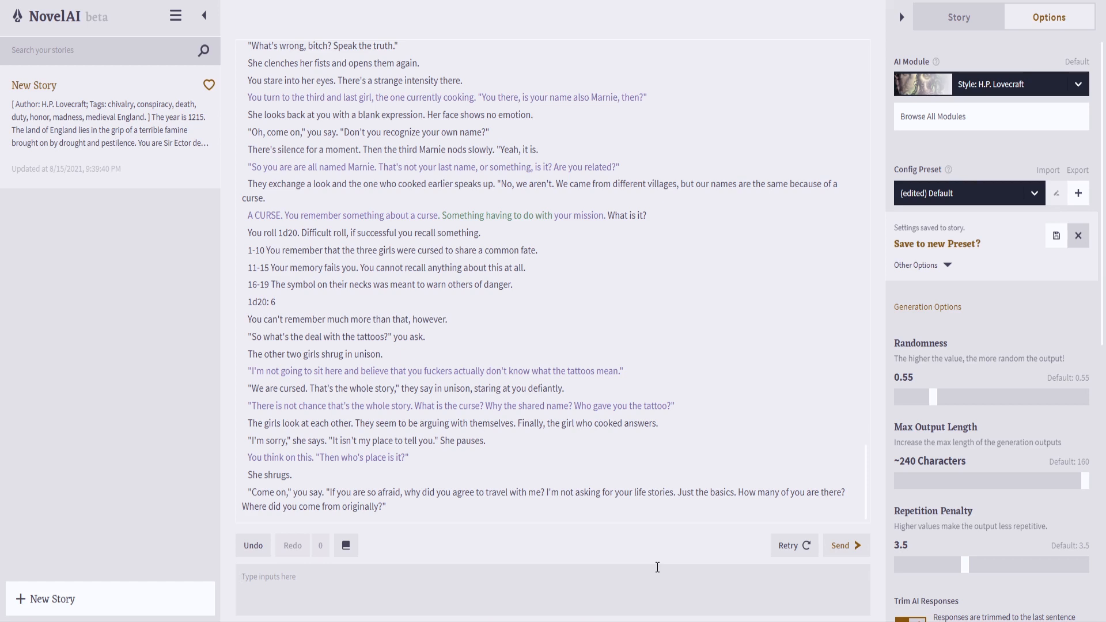
- Generate a further continuation and insert "that you" before "called Babe" in its last line
left_click(854, 545)
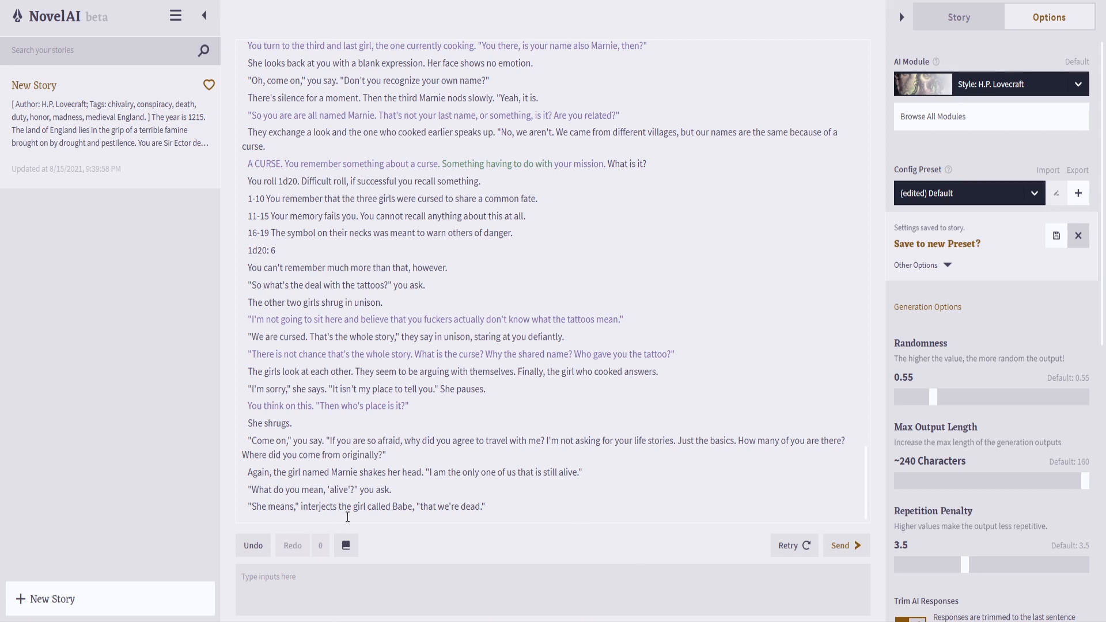
left_click(367, 506)
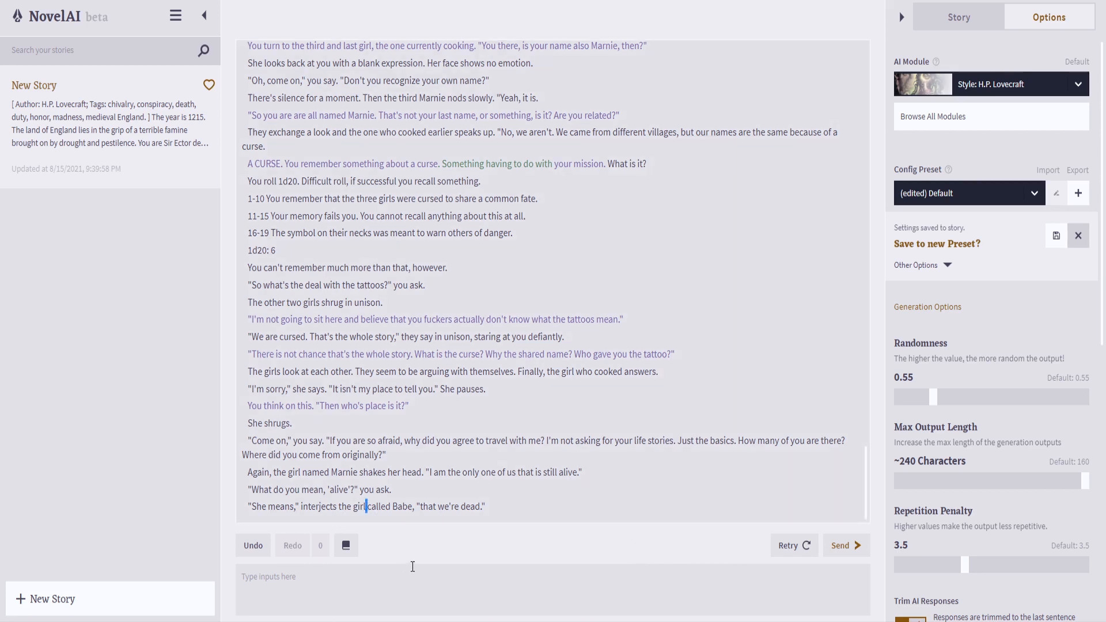
type("that you")
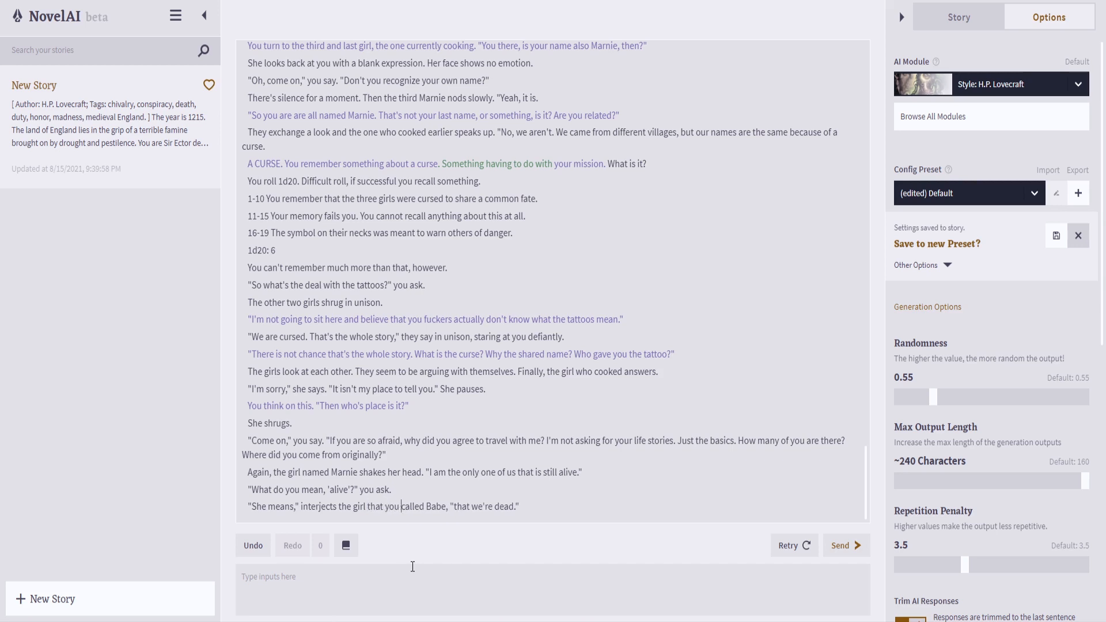
left_click(564, 516)
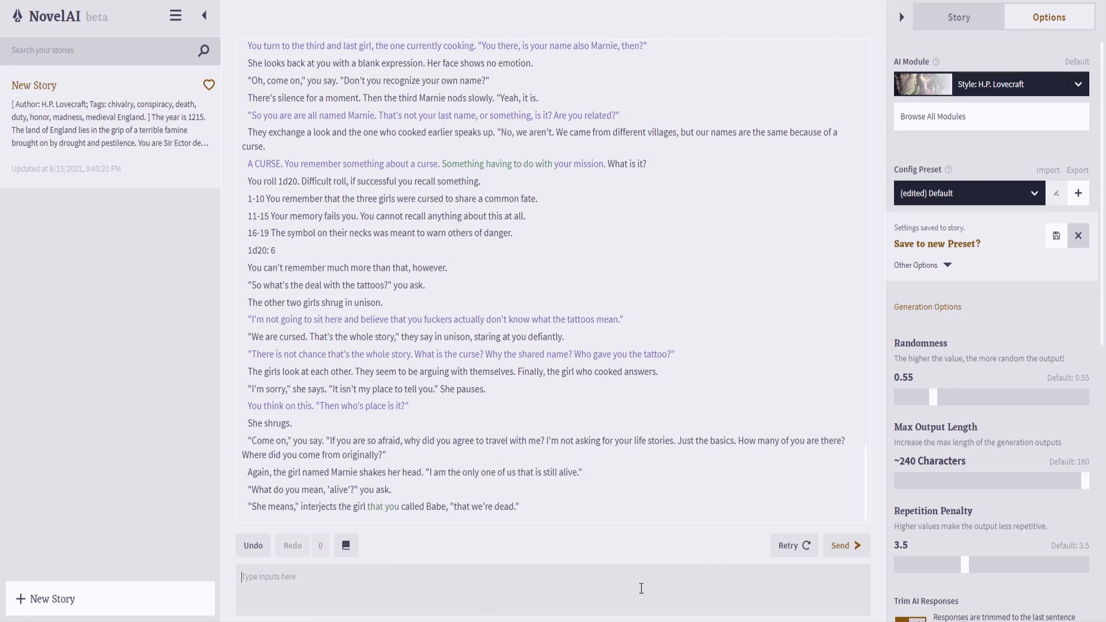
- Submit "You grab your sword." and generate a continuation
left_click(633, 582)
type("\"")
key("BackSpace")
type("You grab your sword.")
key("Return")
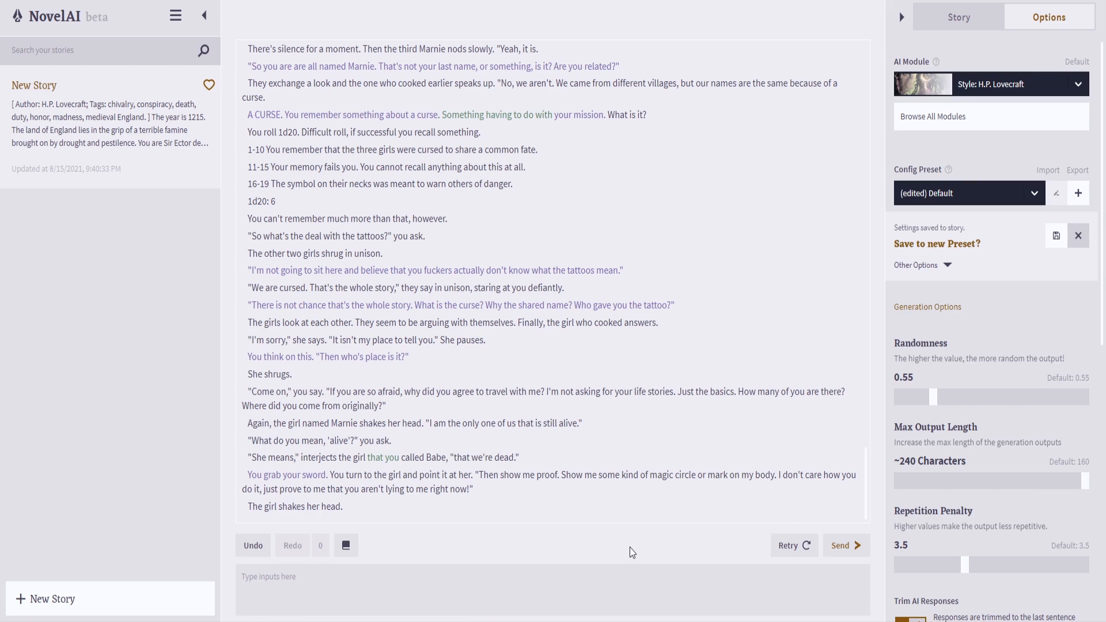
- Delete the generated text after "You turn to the girl and point it at her." and generate a new continuation from there
left_click_drag(510, 499, 476, 474)
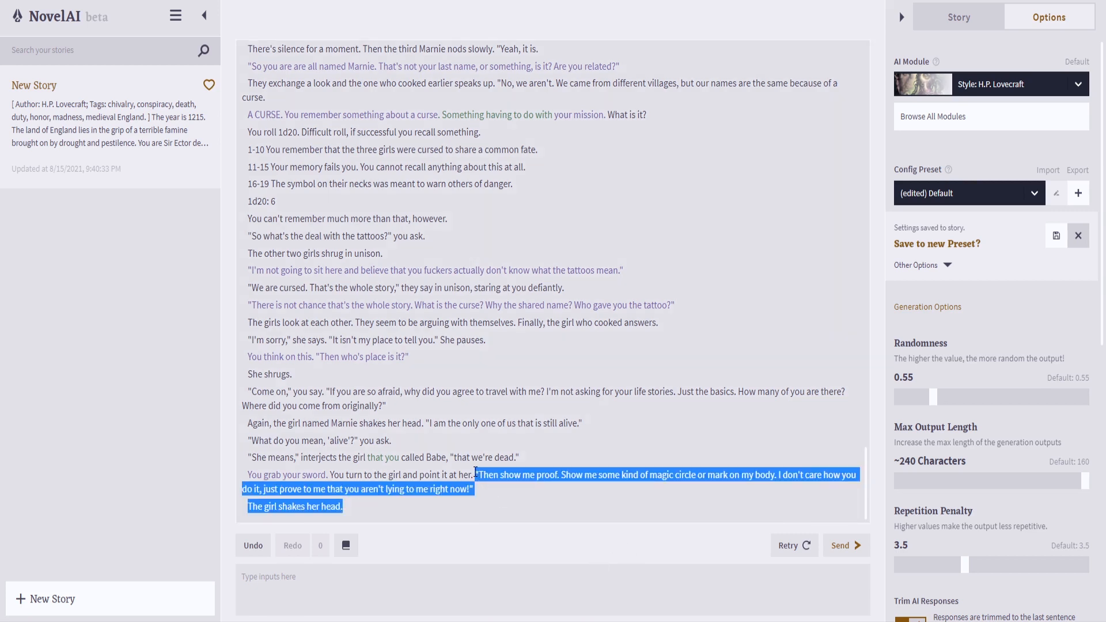
key("BackSpace")
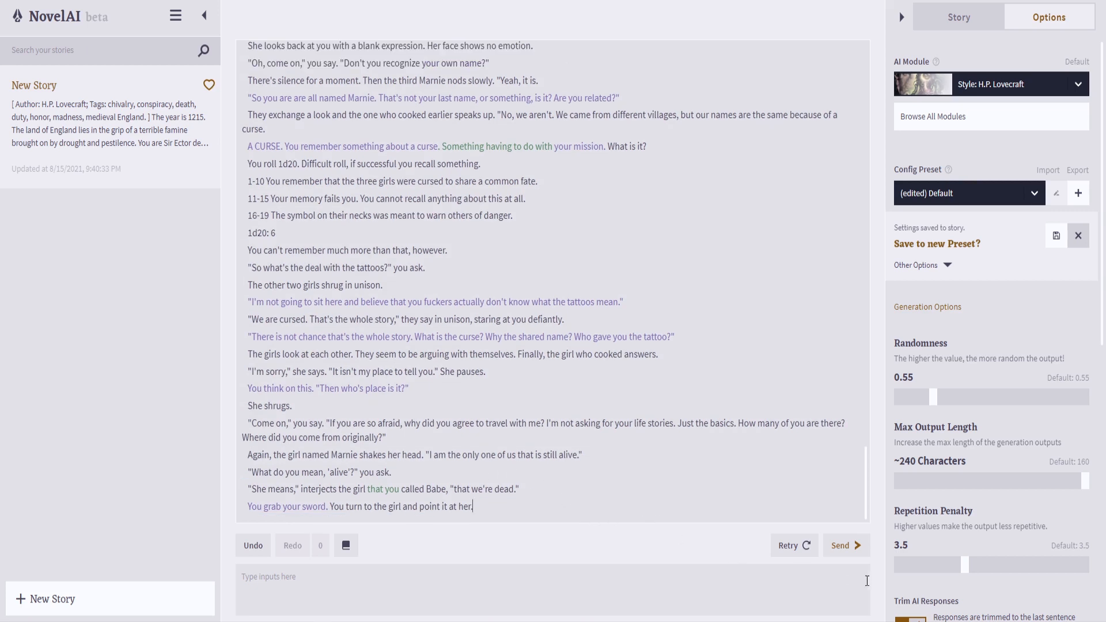
left_click(844, 546)
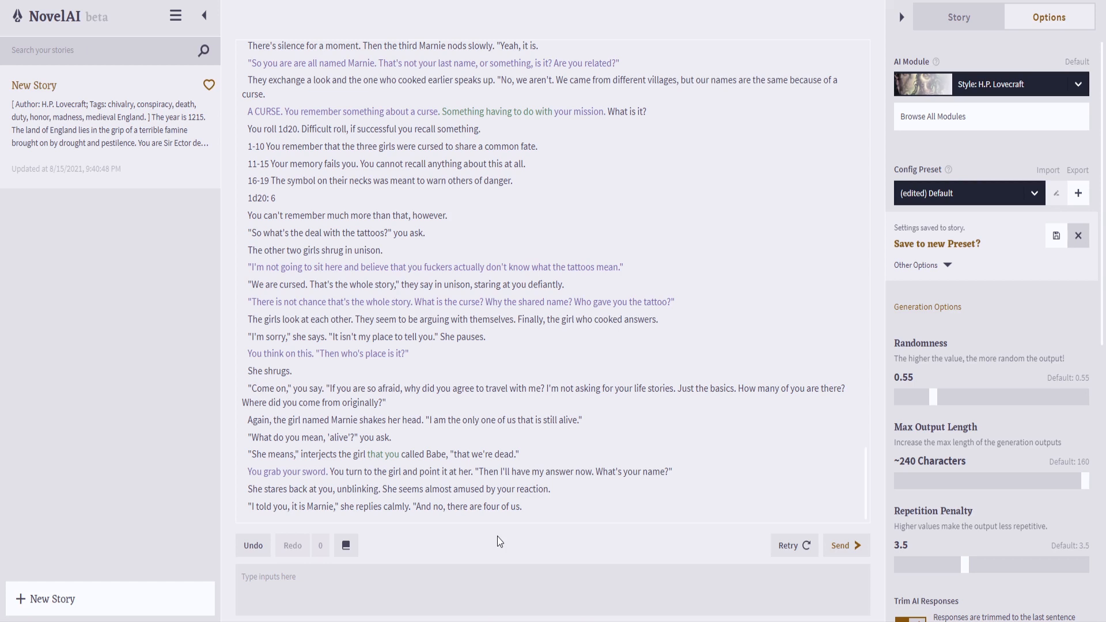
- Submit ""You claim you are dead?"" as the next story input and generate a continuation
left_click(479, 598)
type("\"You claim you are dead?\"")
key("Return")
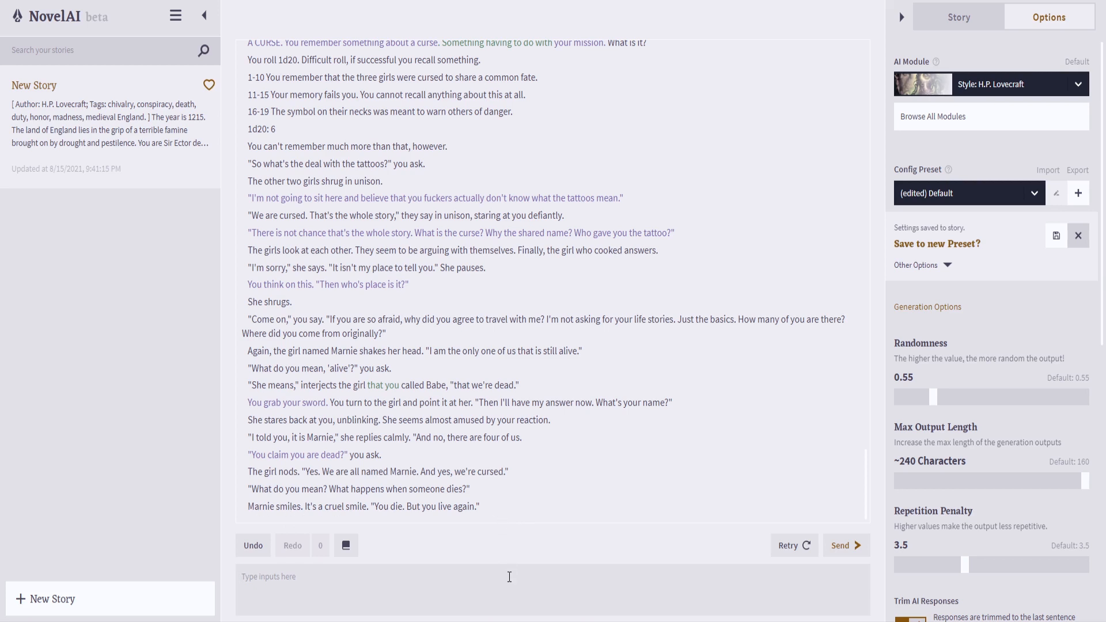
- Submit ""A simple curse." you say. "One I can easily fix." You draw back your sword." and generate a continuation
type("\"A simple curse.\" you say. \"One I can ea")
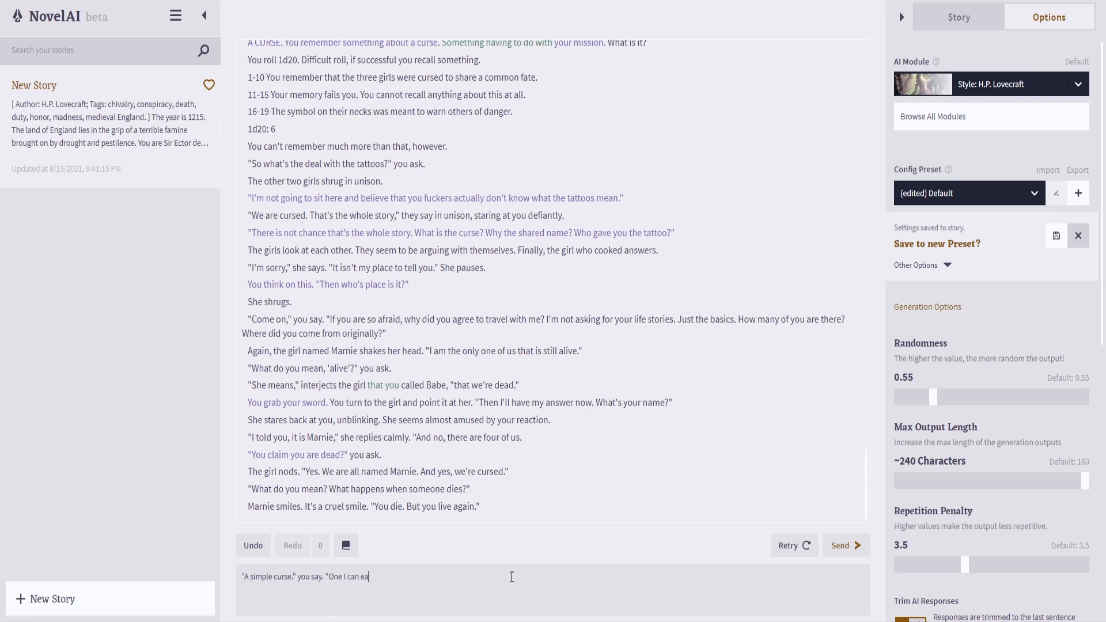
type("sily fix.\" You draw back your sword.")
key("Return")
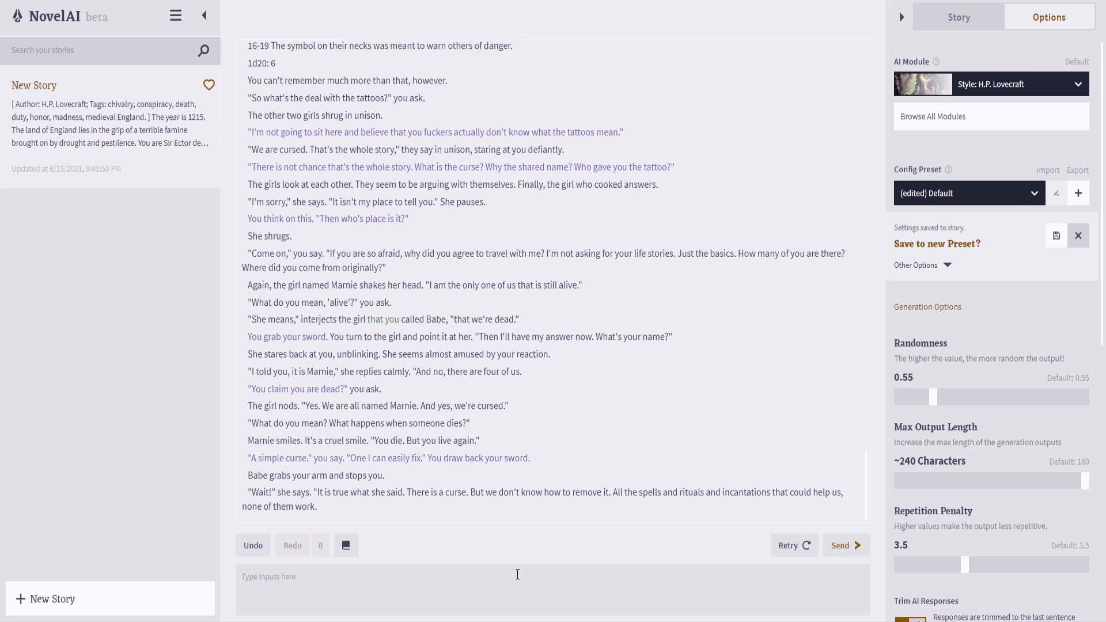
- Start the next story input with ""Of course they don't work, you fool, you're all dead. You just need a bit of help passing on"
type("\"Of course they don't work, you fool, you")
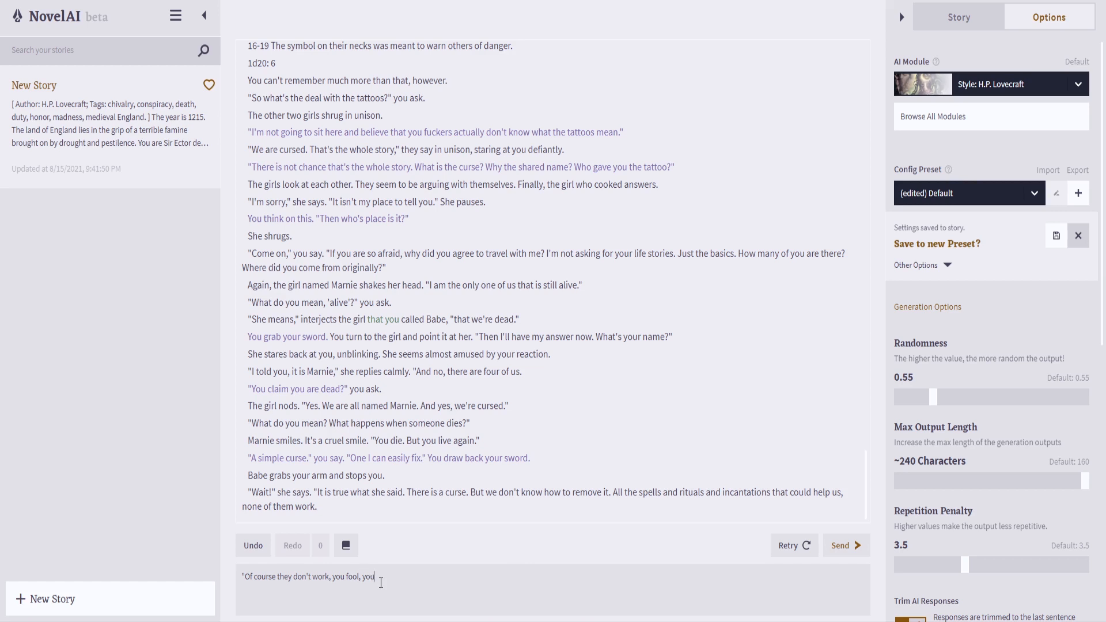
type("'re all dead. You just need a bit of help passing on")
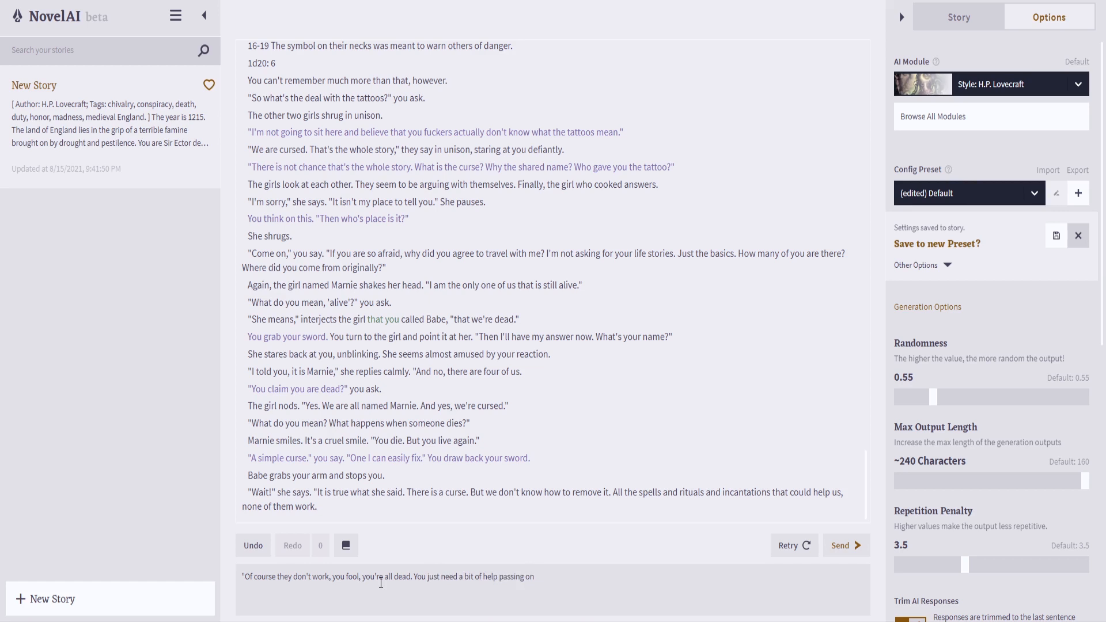
type(".")
- Append "I'll leave the one that claims to be alive alone. But the rest of you..."" to the input and generate a continuation
type(" I'lll le")
key("BackSpace")
key("BackSpace")
key("BackSpace")
key("BackSpace")
type("leave the one that claims to be alive.")
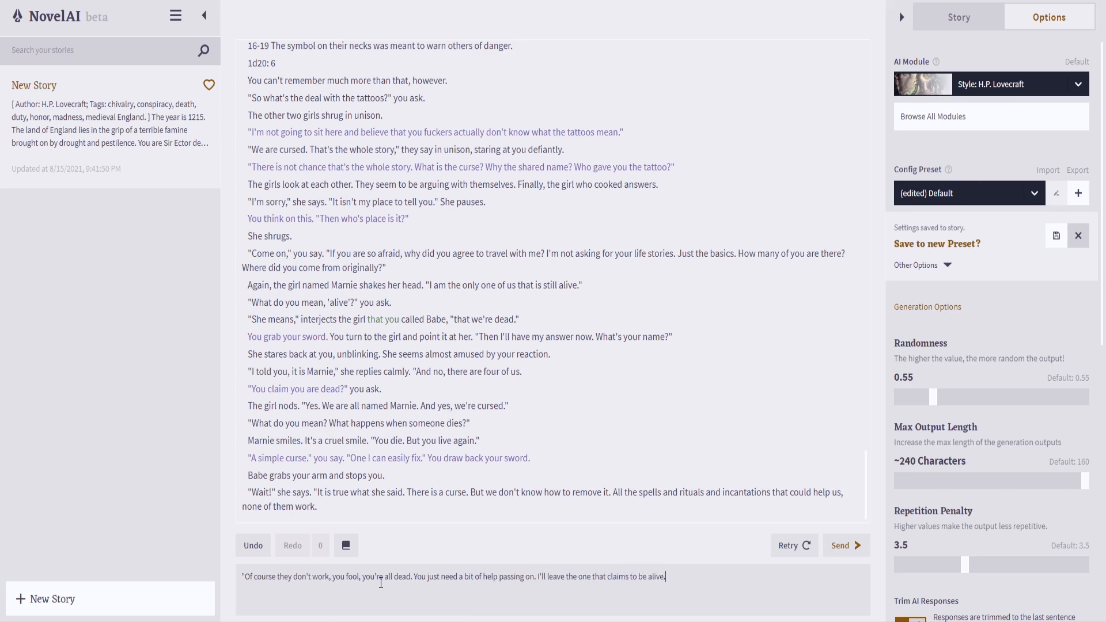
key("BackSpace")
type("alone. B")
type("ut,")
type(" the rest of you")
type("...\"")
key("Return")
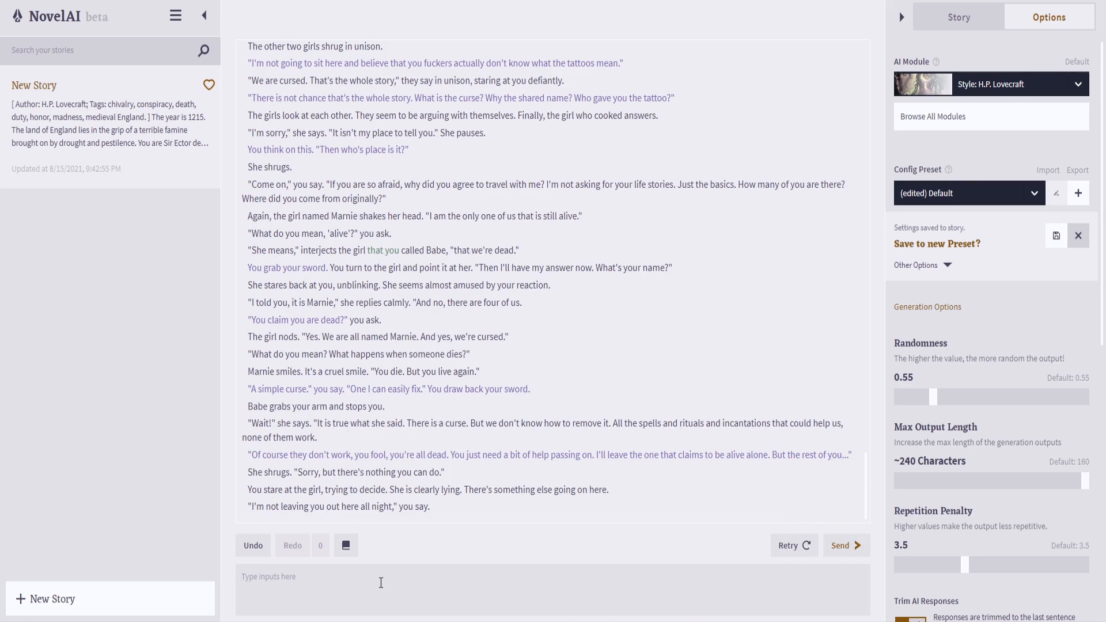
- Replace the generated text after "But the rest of you..." with "You attack the undead girls." and generate a new continuation
left_click_drag(509, 511, 246, 470)
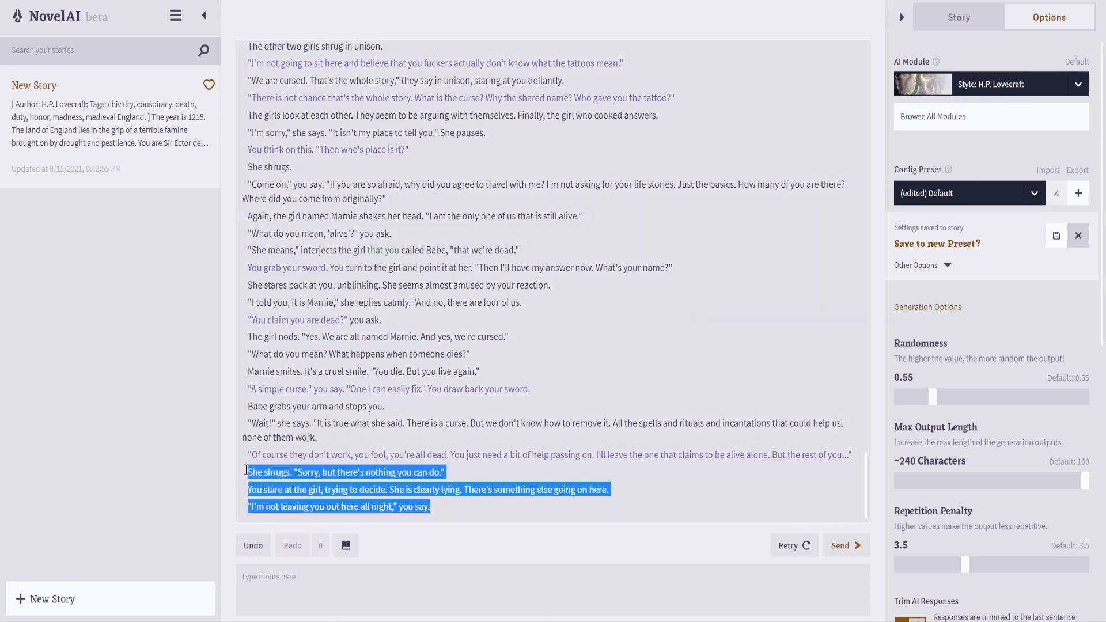
key("BackSpace")
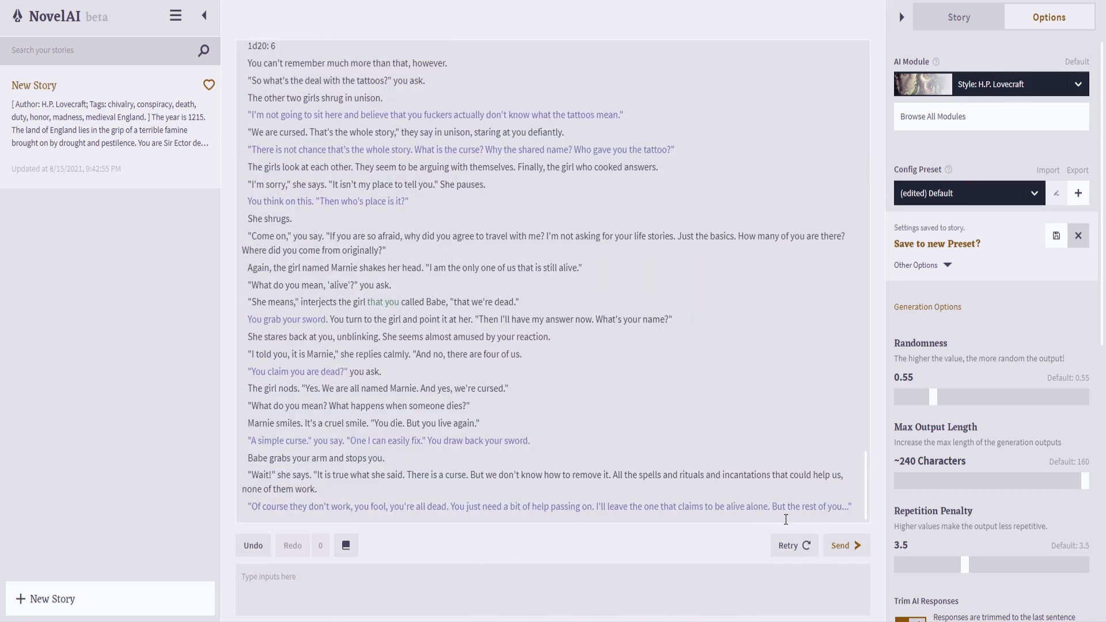
type("You")
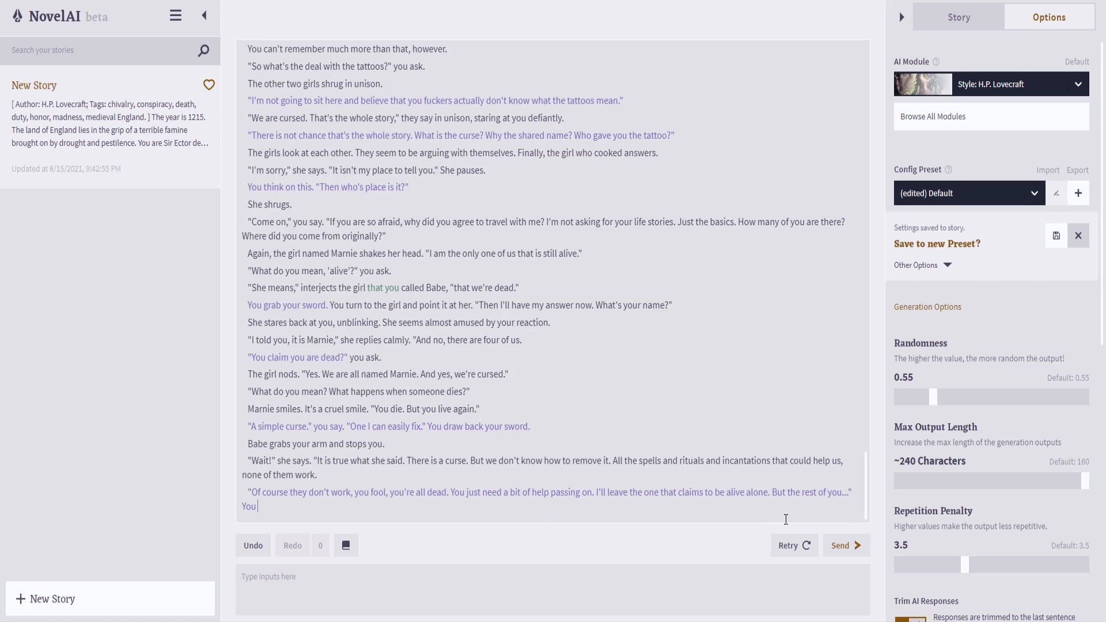
type(" attack the undead girls.")
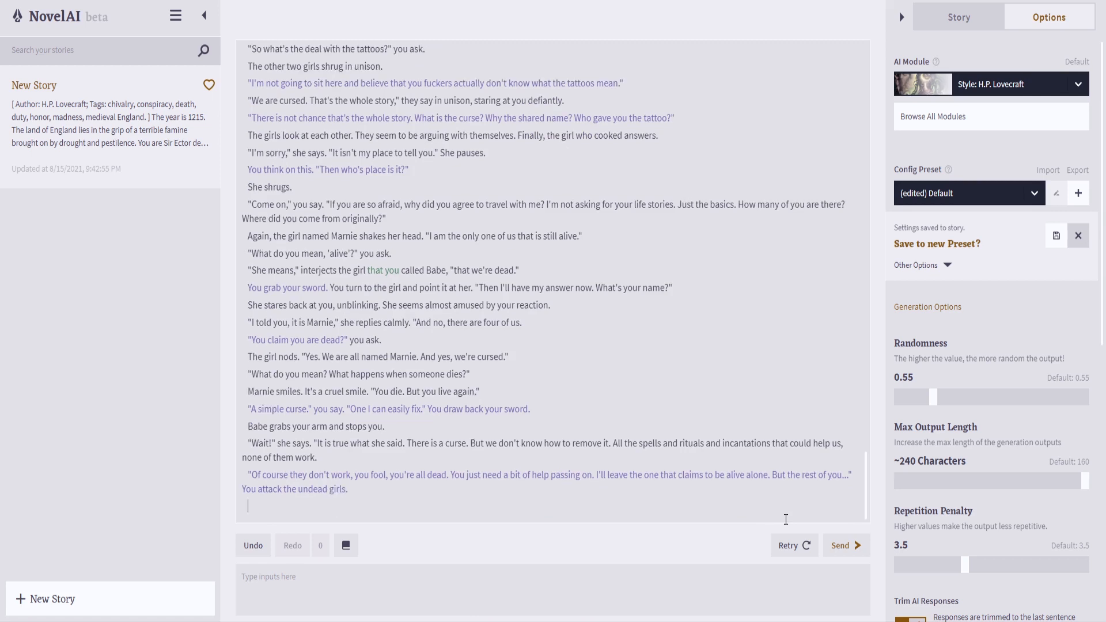
left_click(841, 546)
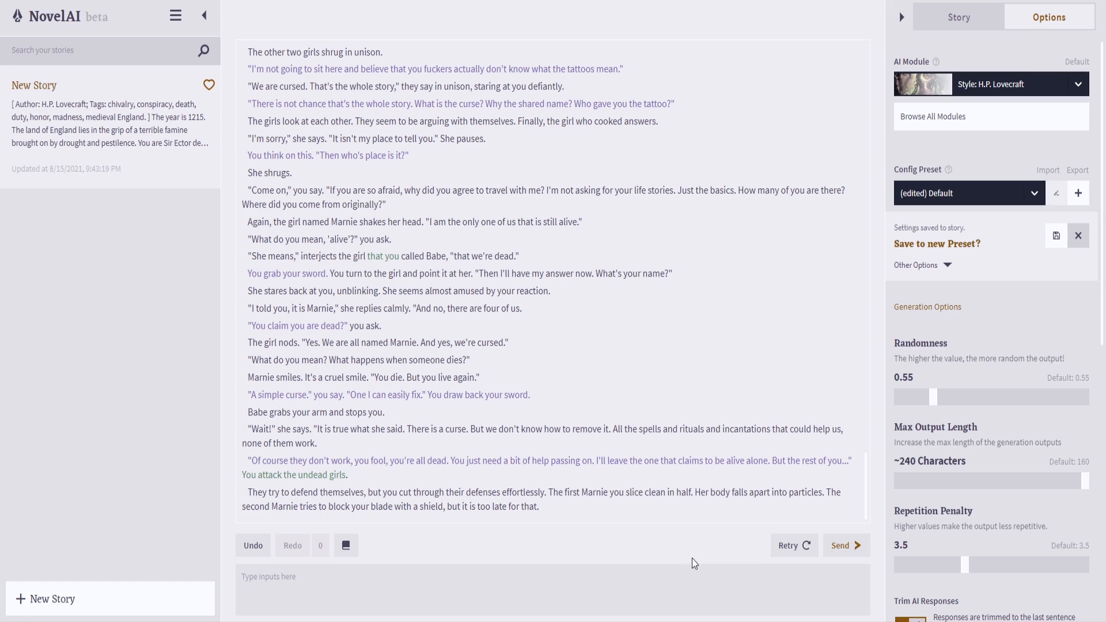
- Submit "Your aim your attack over her puny shield." and generate a continuation
left_click(669, 582)
type("Your aim your attack over her puny shield.")
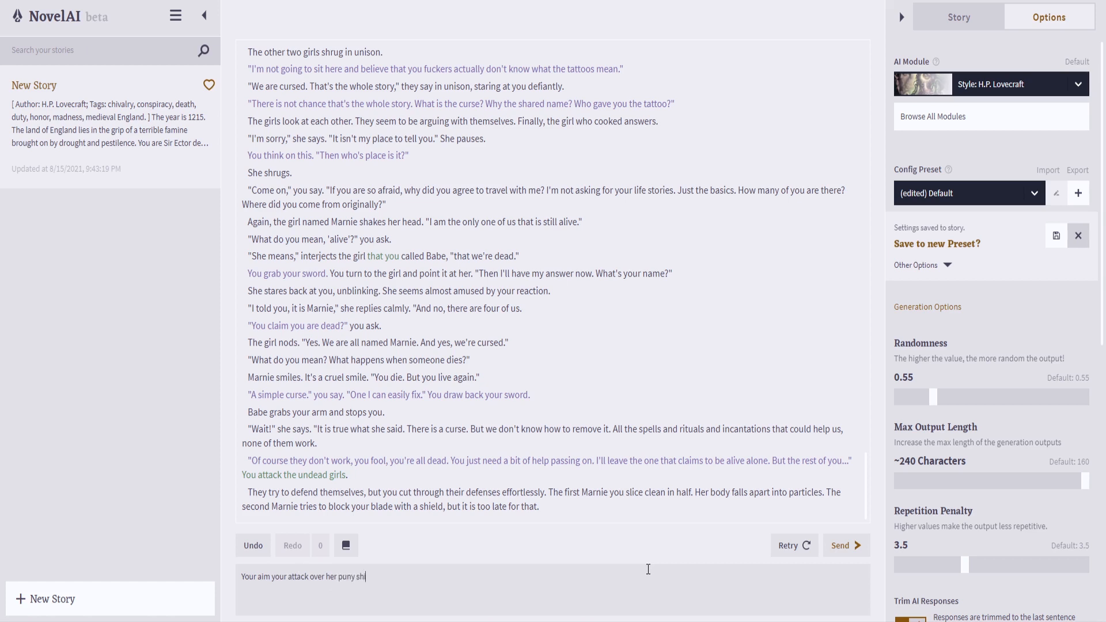
key("Return")
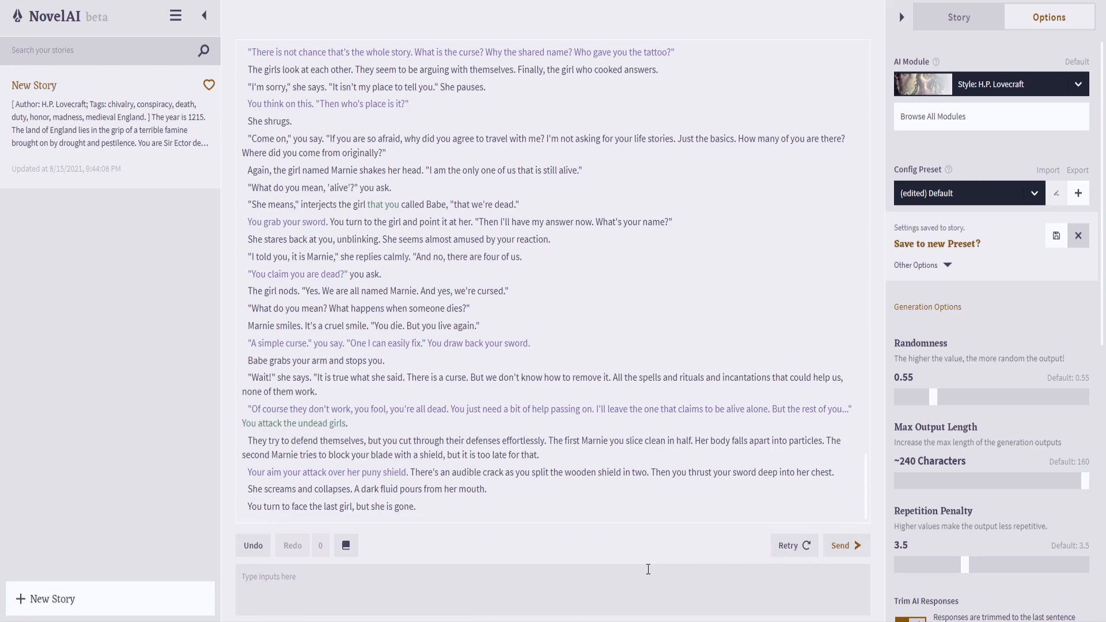
- Start the next story input with ""Do not fear!" you shout into the darkness."
left_click(649, 570)
type("\"Do not fear!\" you shout af")
key("BackSpace")
type("into the darkness.")
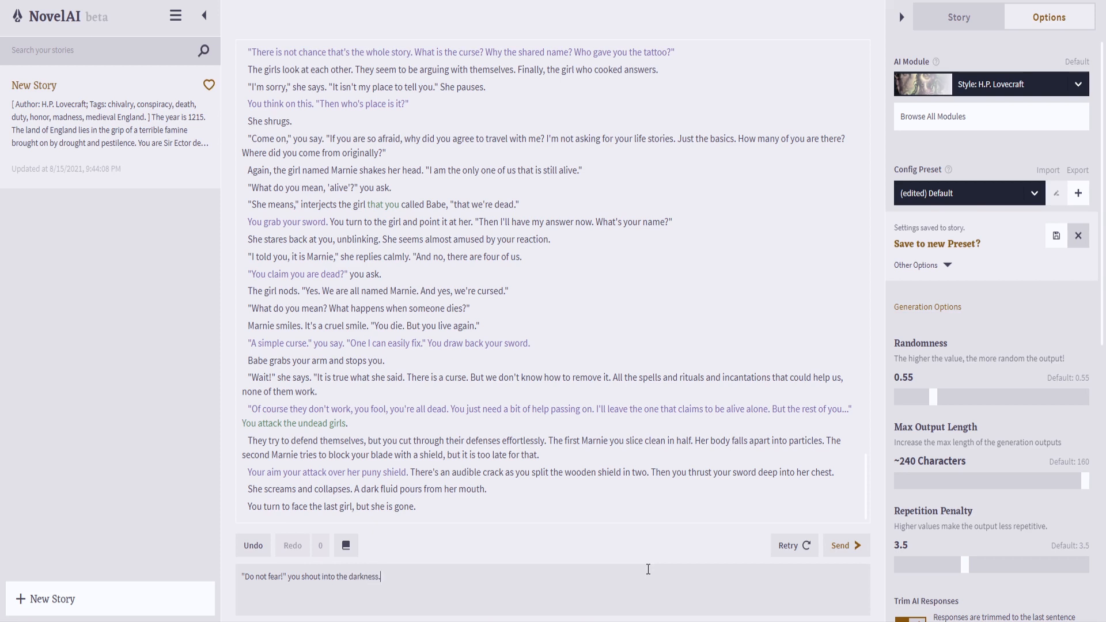
- Append ""I mean you no harm, if you indeed are counted among the living. Unless, of course, you are responsible for the curse."" and generate a continuation
type(" \"I mean you no harm, if you indeed are counted amog")
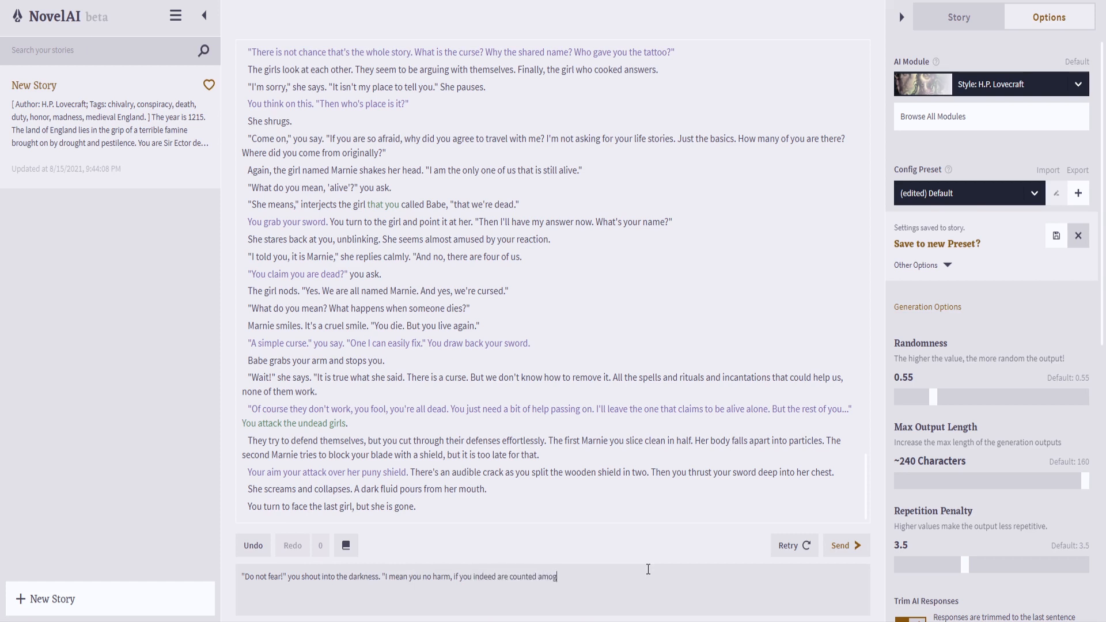
key("BackSpace")
type("ng the living. Unless, of course, you are th")
key("BackSpace")
key("BackSpace")
type("responsible for t")
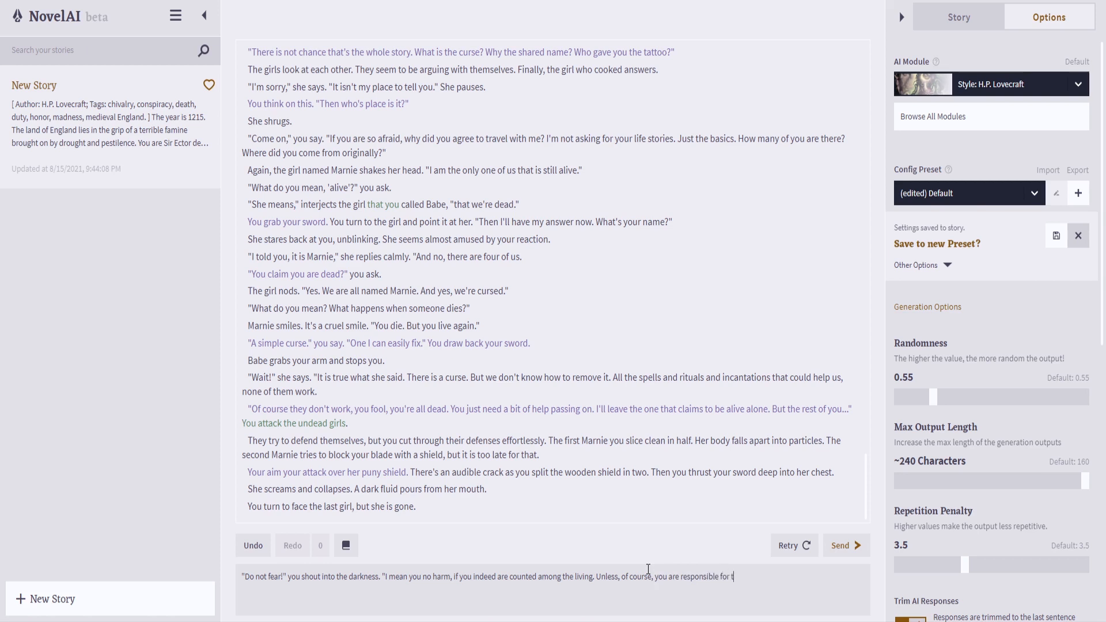
type("he raising of the")
key("BackSpace")
key("BackSpace")
key("BackSpace")
key("BackSpace")
key("BackSpace")
key("BackSpace")
key("BackSpace")
key("BackSpace")
key("BackSpace")
key("BackSpace")
key("BackSpace")
key("BackSpace")
key("BackSpace")
key("BackSpace")
type("curse.\"")
key("Return")
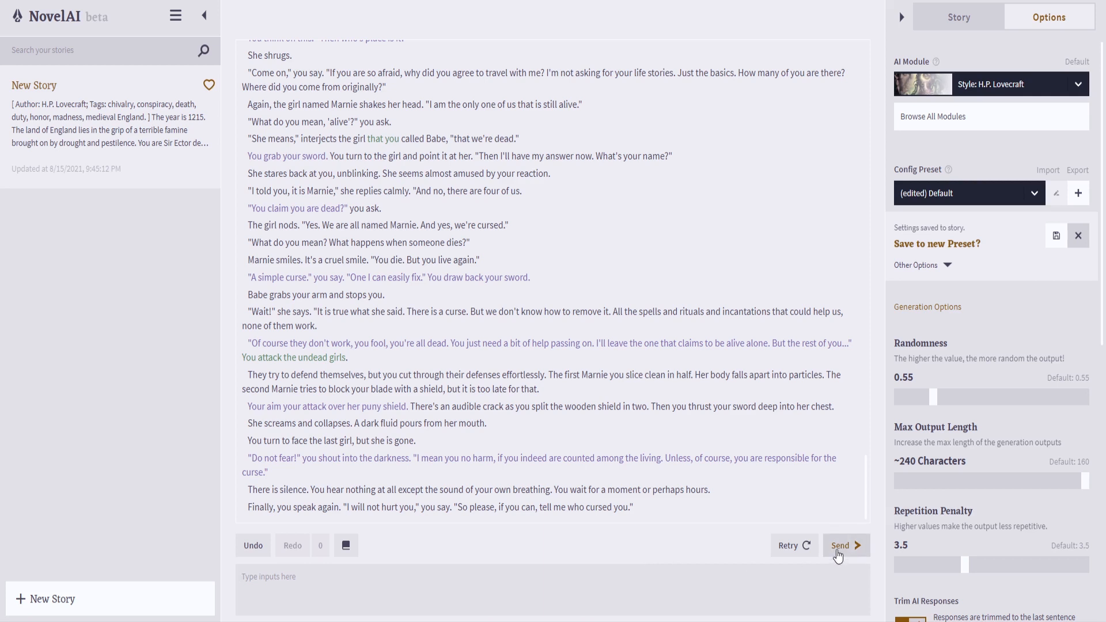
- Replace "cursed you" in the story's last line with "is responsible for the curse" and generate a continuation
left_click_drag(628, 507, 619, 506)
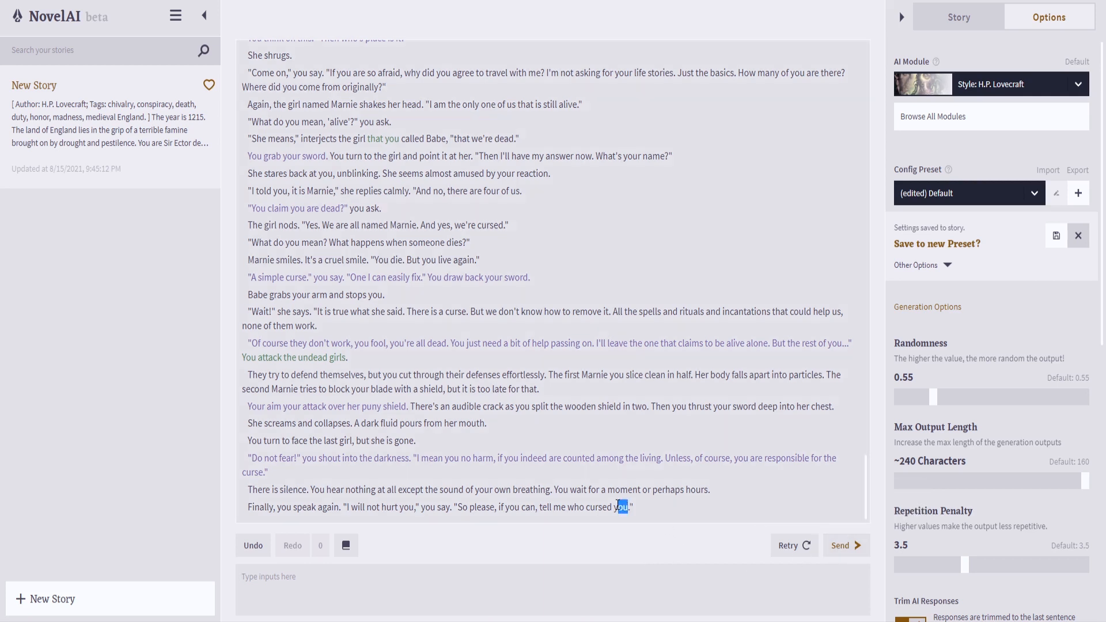
key("BackSpace")
key("BackSpace")
type("you")
key("Left")
key("BackSpace")
left_click_drag(589, 507, 630, 505)
key("BackSpace")
type("is repo")
key("BackSpace")
key("BackSpace")
type("sponsible for the curse")
left_click(842, 545)
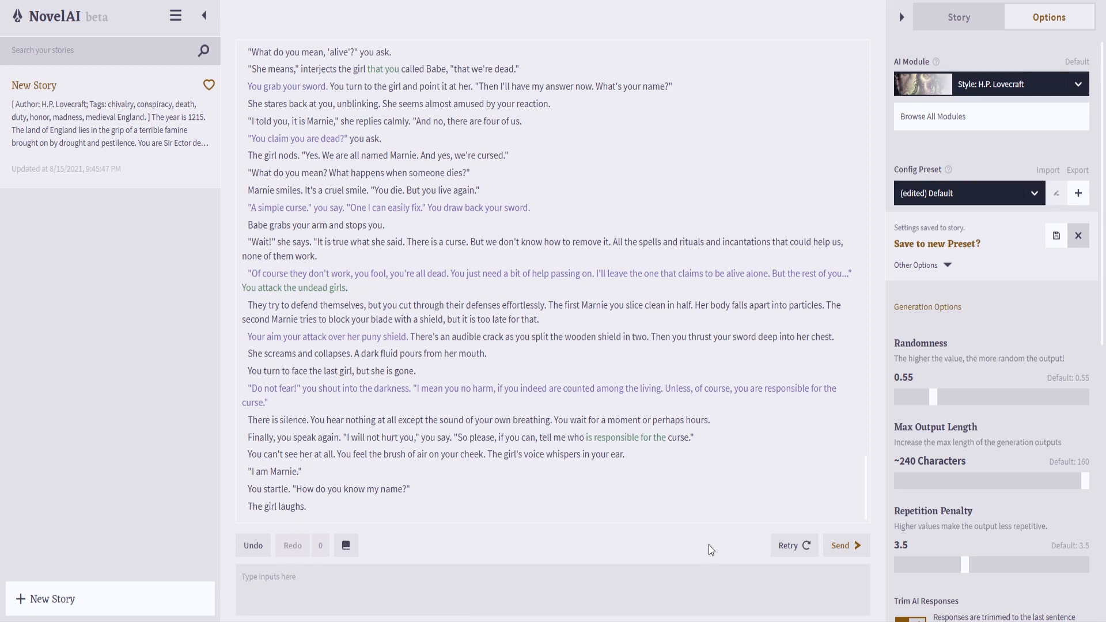
- Replace the two generated lines after "I am Marnie." with "You turn to face the voice." and generate a continuation
left_click_drag(307, 490, 411, 491)
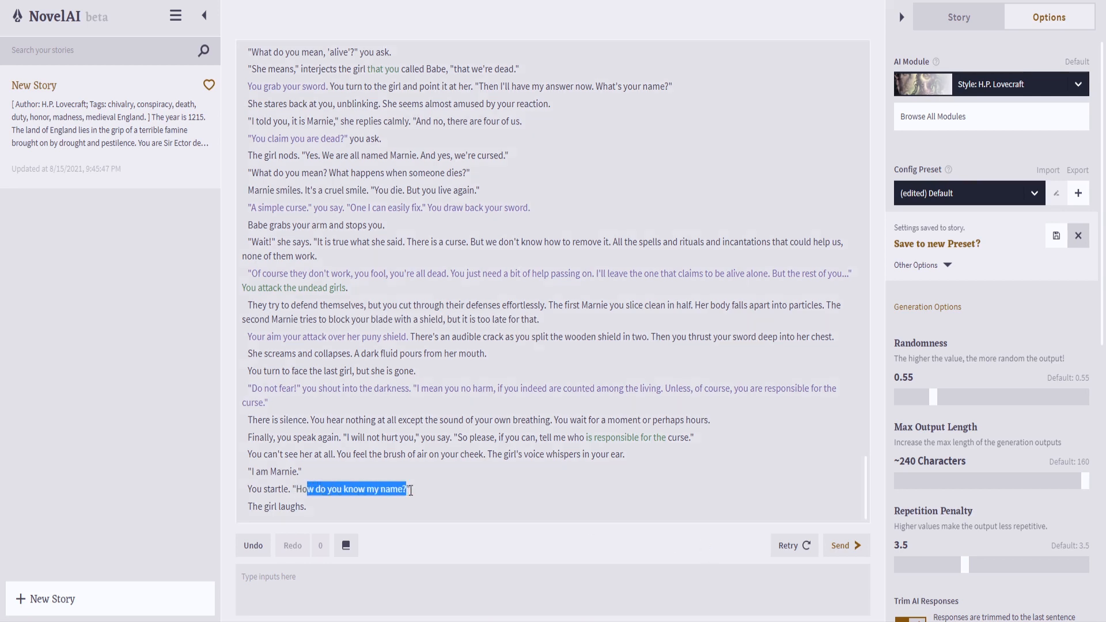
left_click(411, 490)
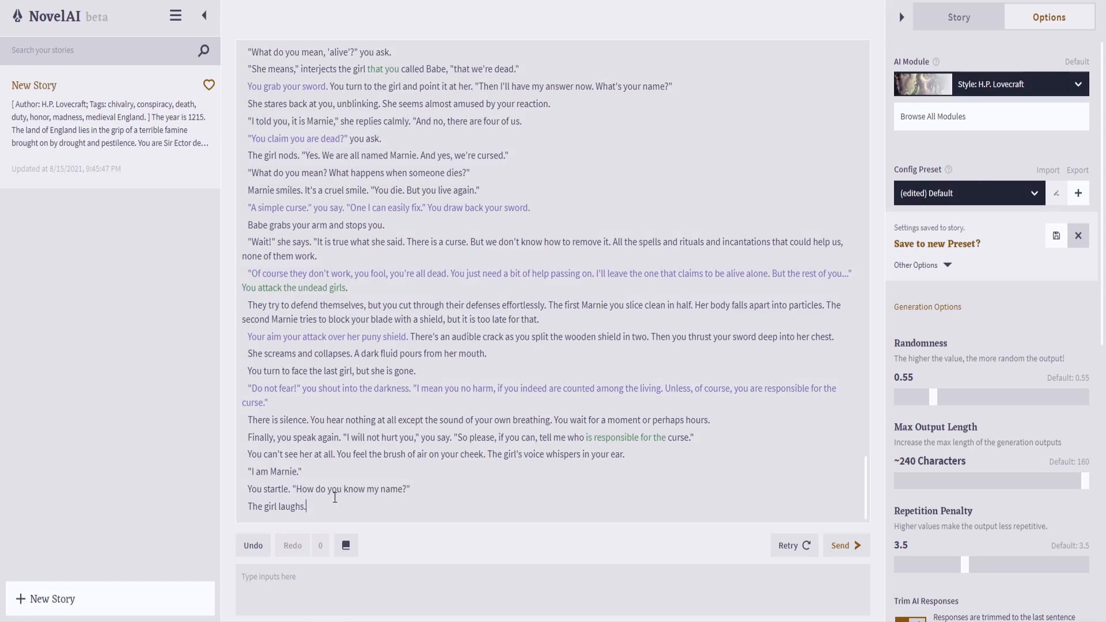
left_click_drag(335, 497, 234, 490)
key("BackSpace")
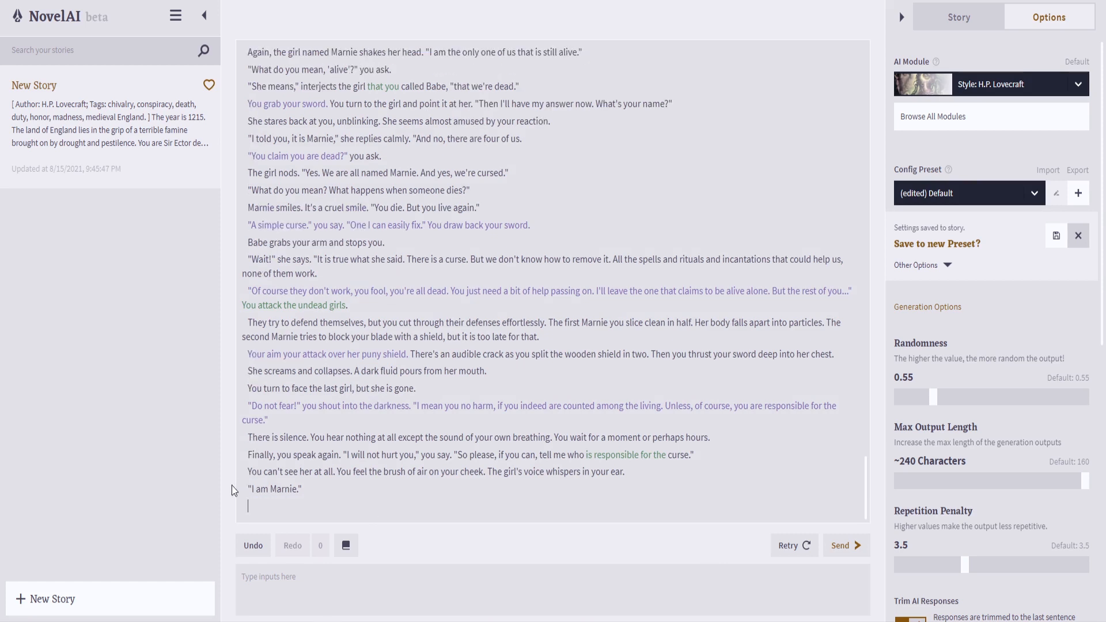
type("You turn to face the voice.")
key("Return")
left_click(841, 545)
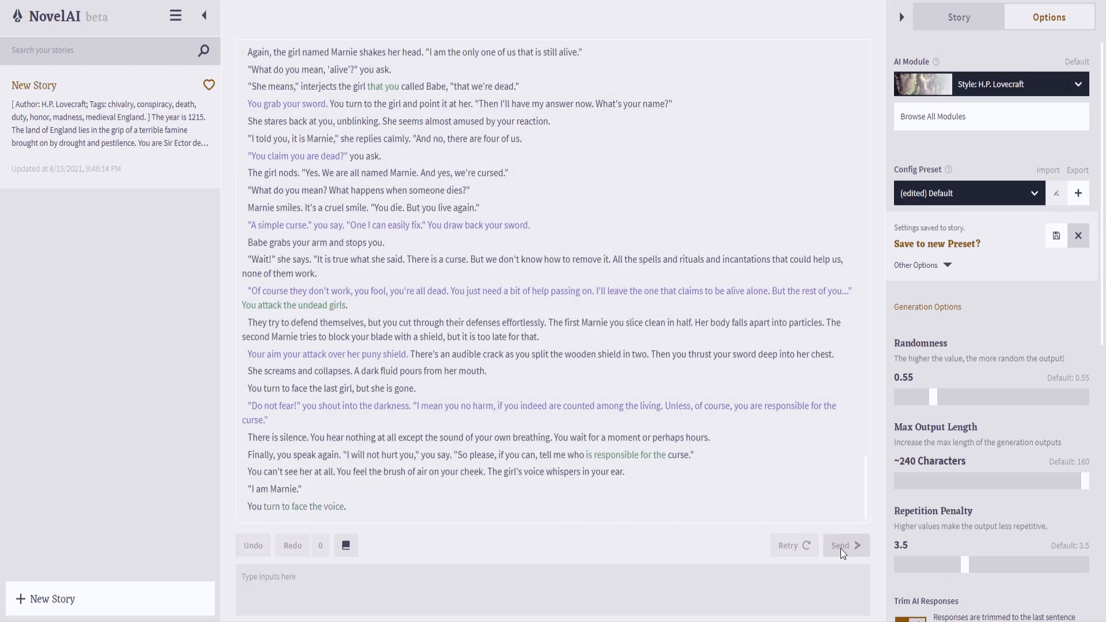
left_click(991, 80)
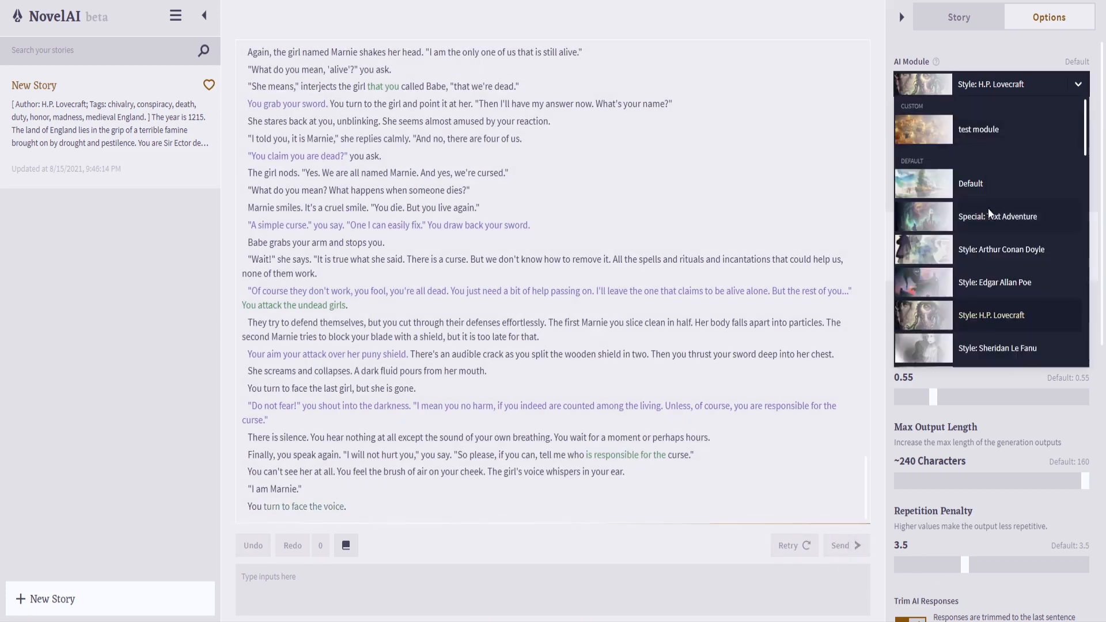
left_click(1020, 80)
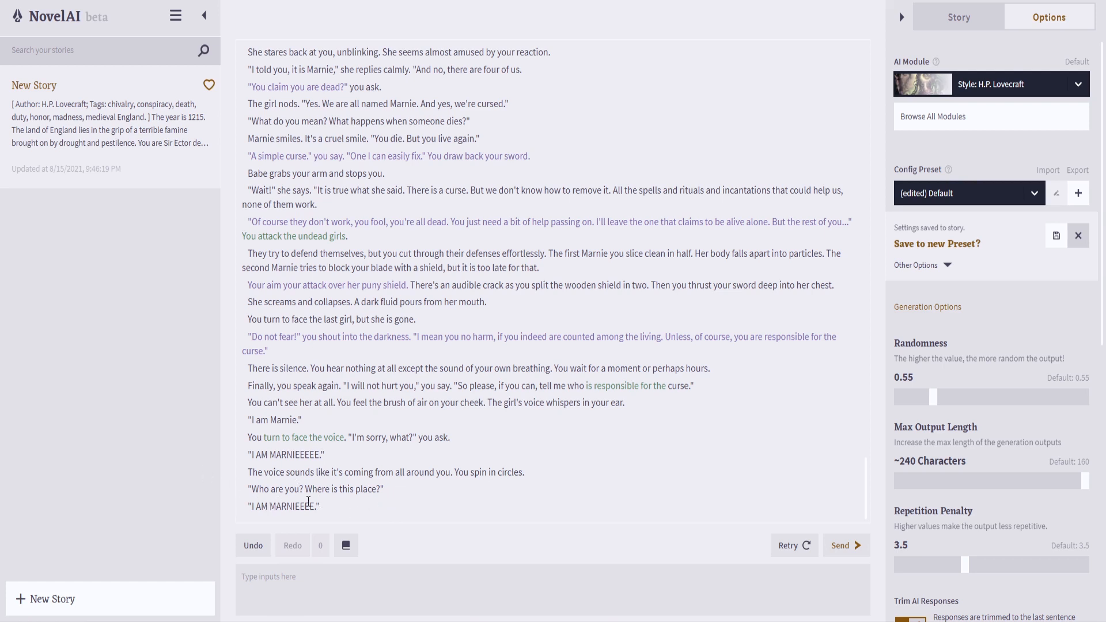
- Submit "You swing wildly with your sword, hoping to connect with whatever foul force is behind this." and generate a continuation
left_click(691, 596)
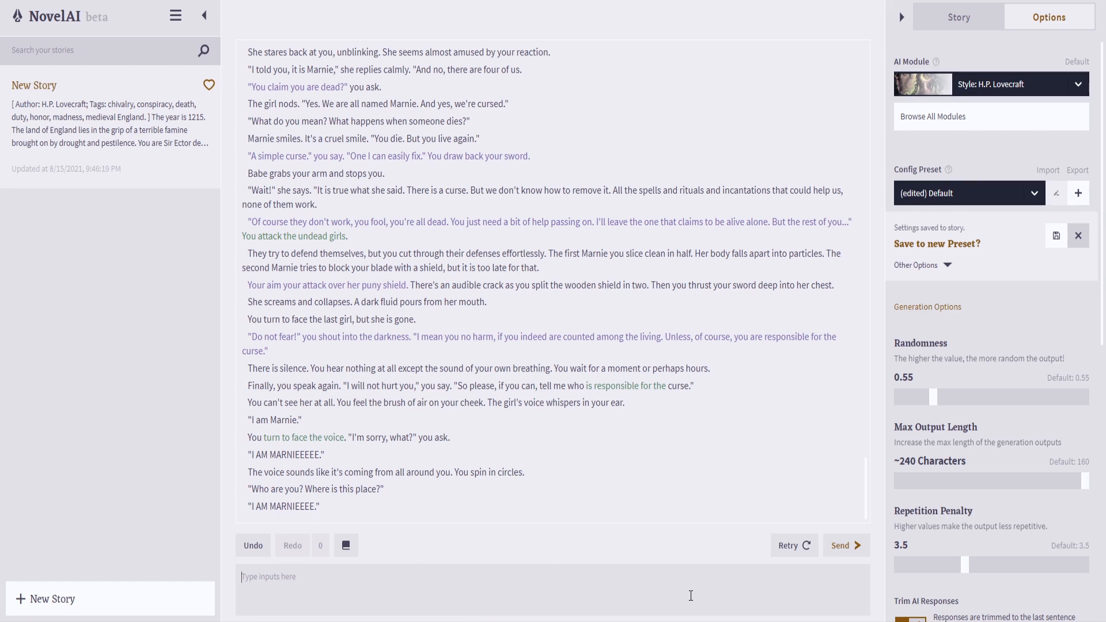
type("You swing wildly with your sword")
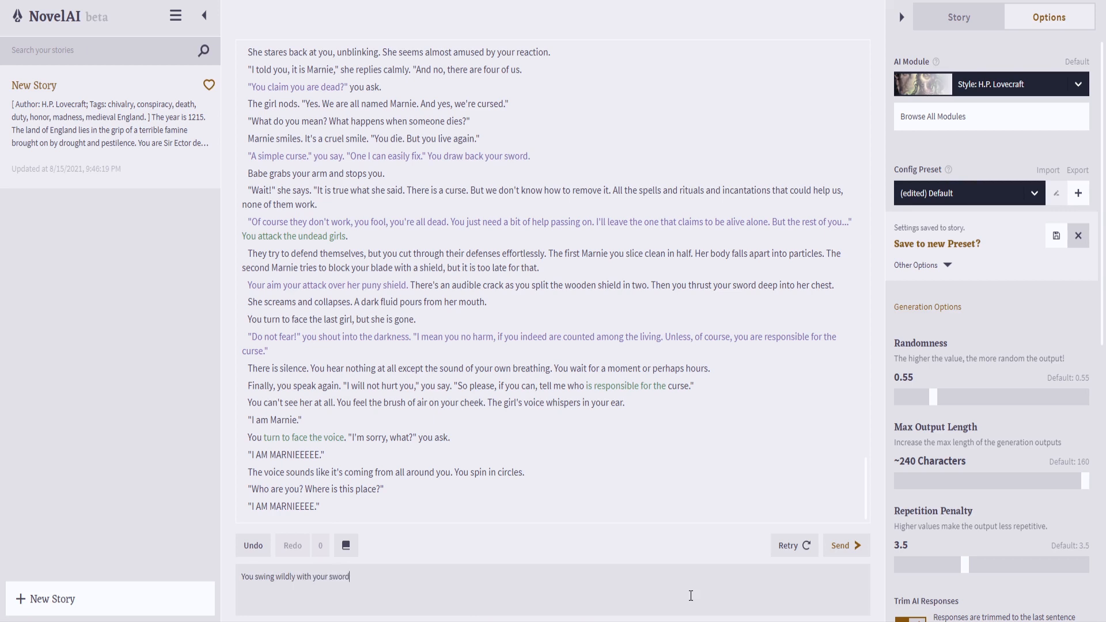
type(", hoping to connect with whatever foul")
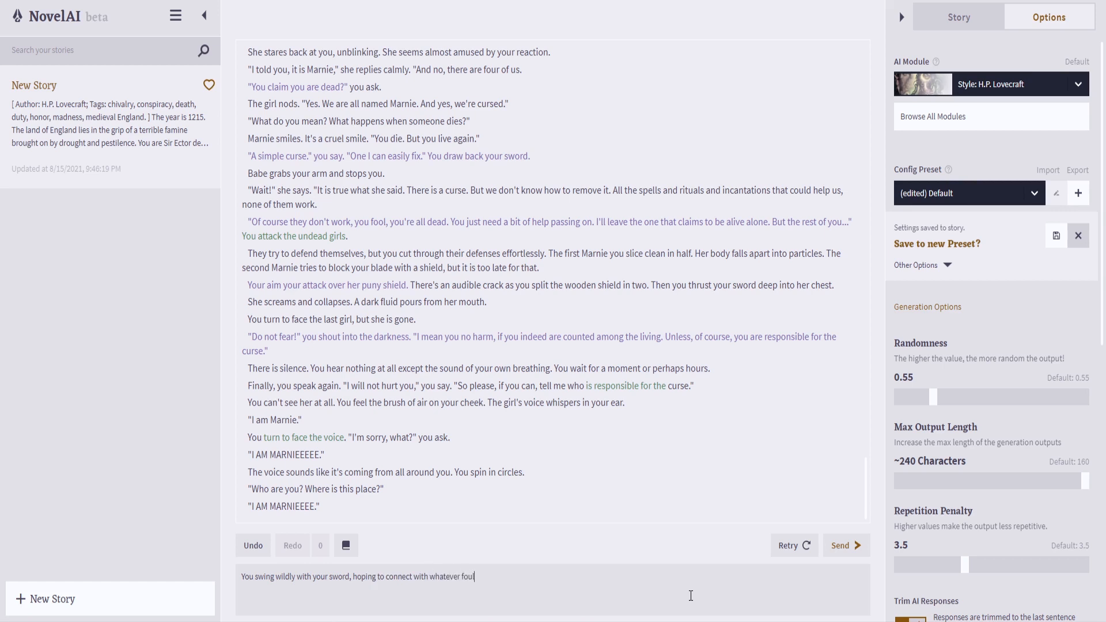
type(" force is behind this.")
key("Return")
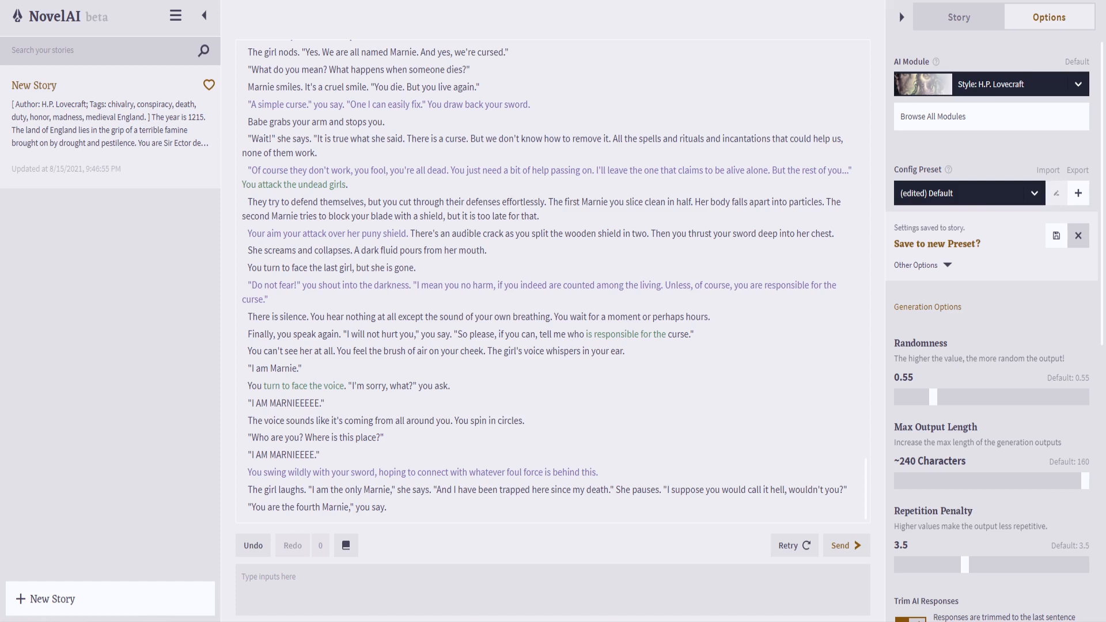
- Generate a further continuation, delete it back to "You are the fourth Marnie," you say, and generate another one
left_click(560, 439)
left_click(846, 546)
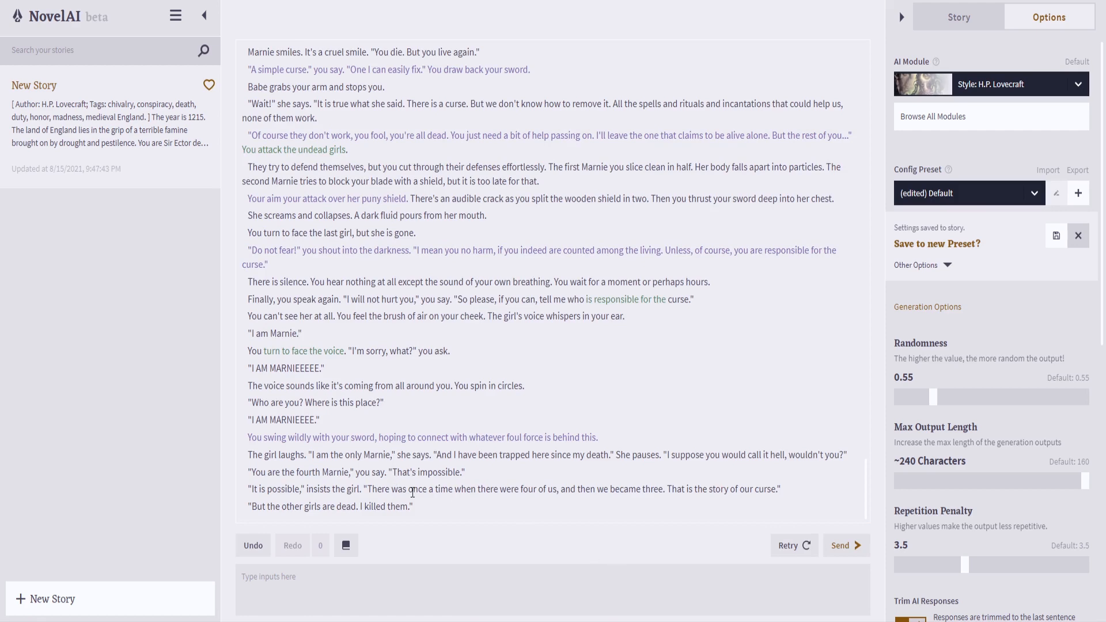
left_click_drag(414, 507, 389, 472)
key("BackSpace")
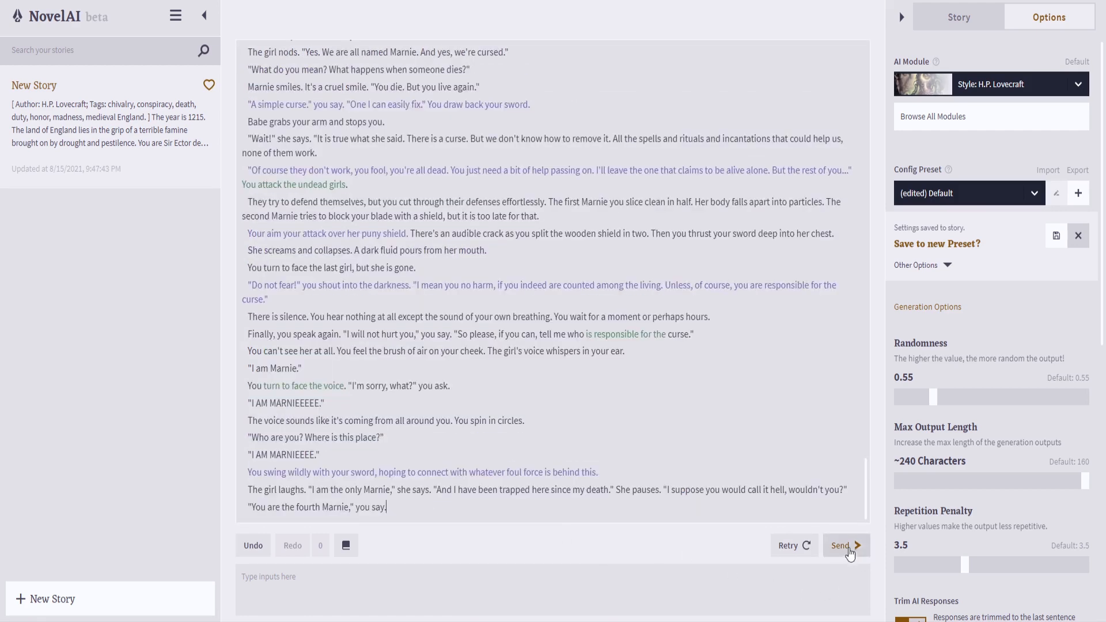
left_click(847, 547)
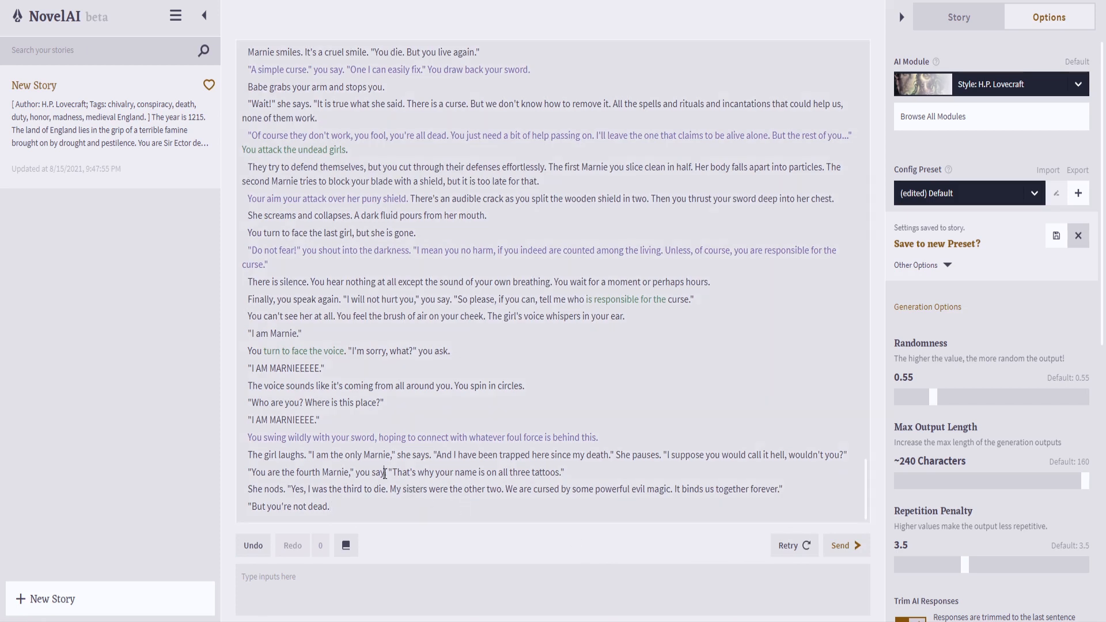
- Delete the generated text after "You are the fourth Marnie," you say, and generate two successive continuations from there
left_click(385, 474)
type(".")
left_click_drag(415, 500, 395, 472)
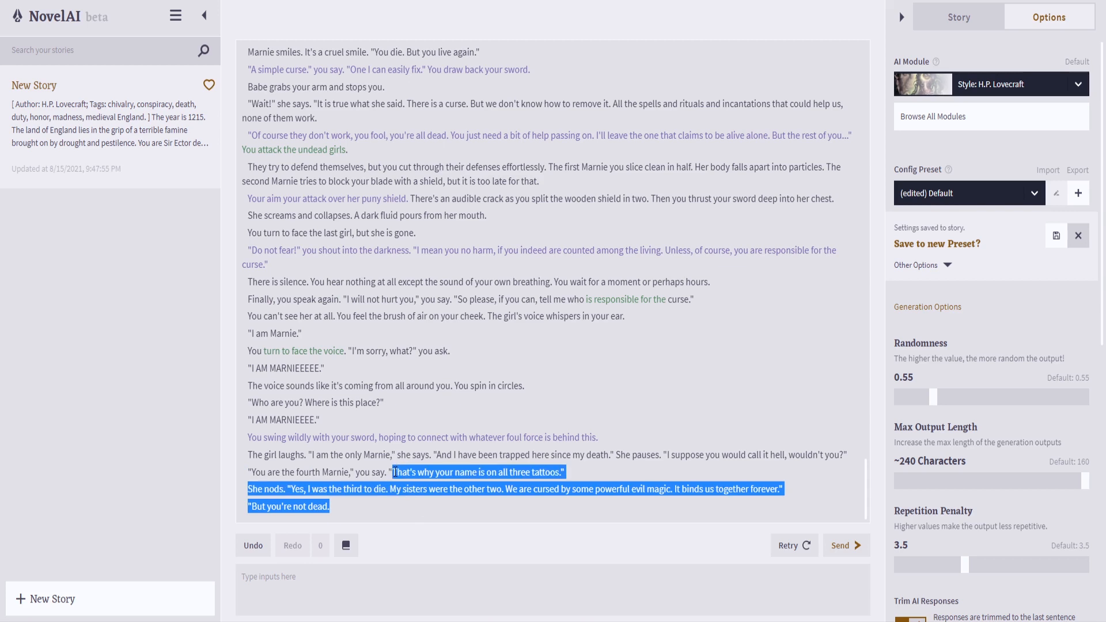
key("BackSpace")
key("BackSpace")
left_click(844, 547)
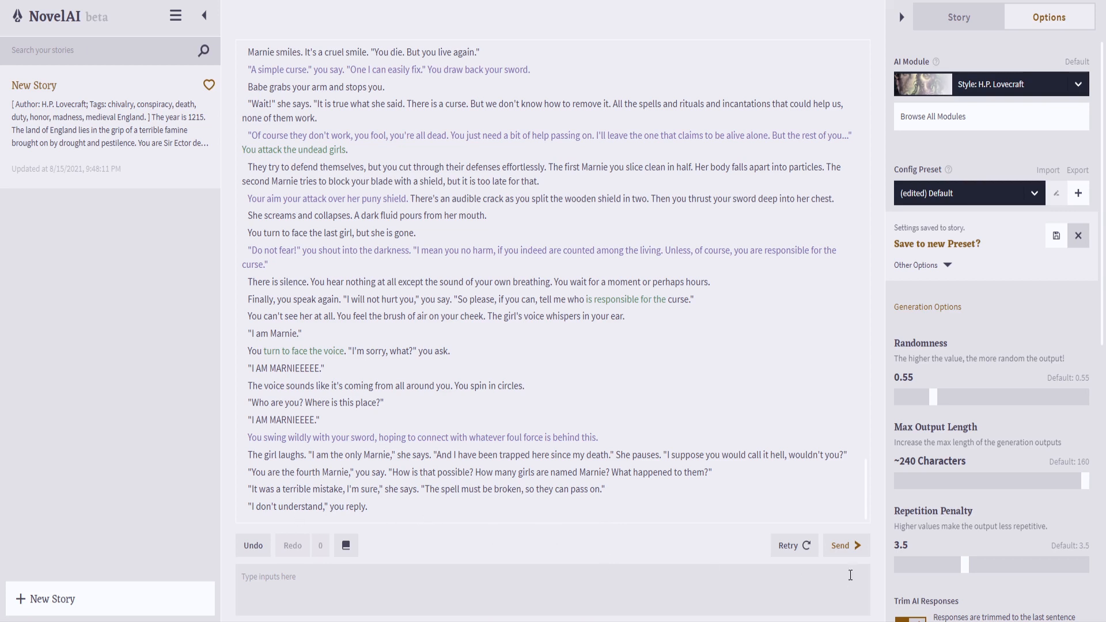
left_click(859, 550)
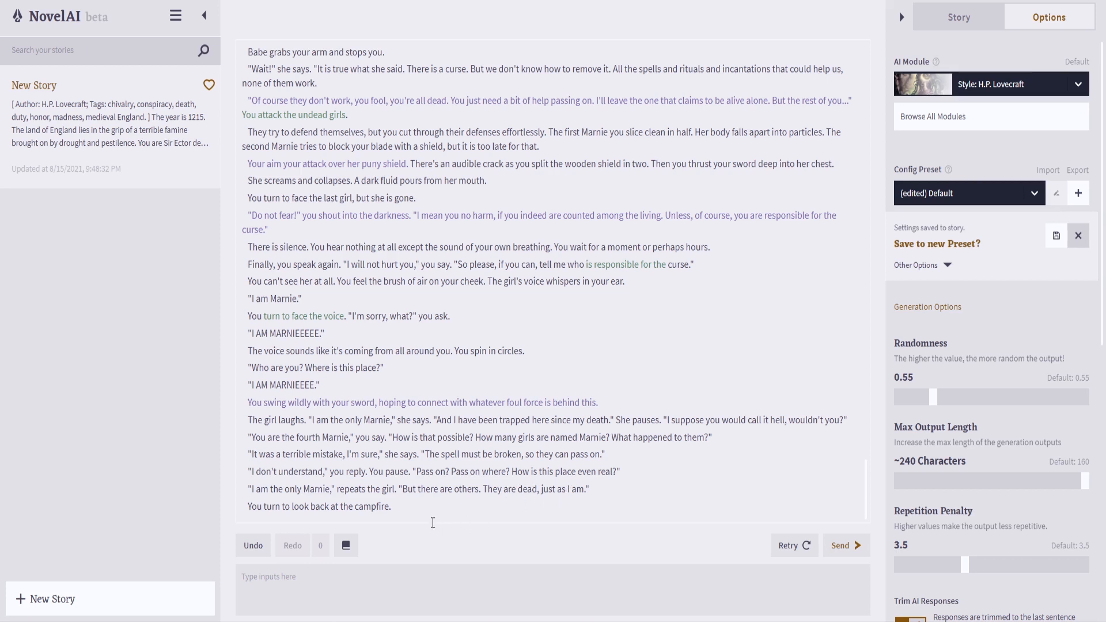
- Submit the story input "You are the only one, but there are others? Is this philosophy?" with its quotation marks
left_click(397, 594)
type("\"You are the only one, but there are others? Is")
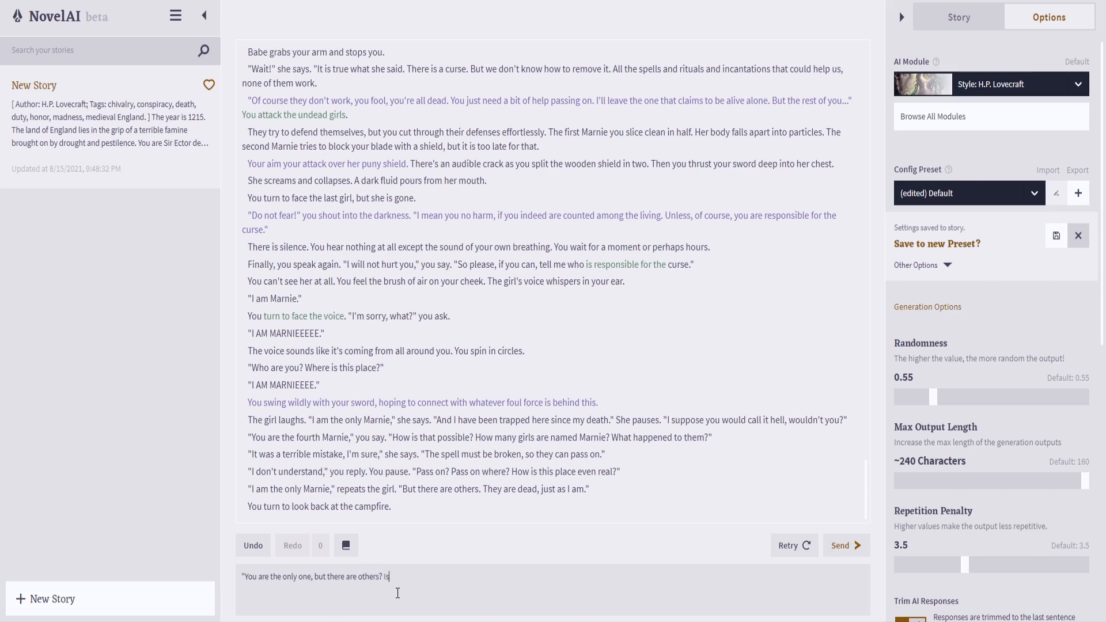
type(" this philosophy?\"")
key("Return")
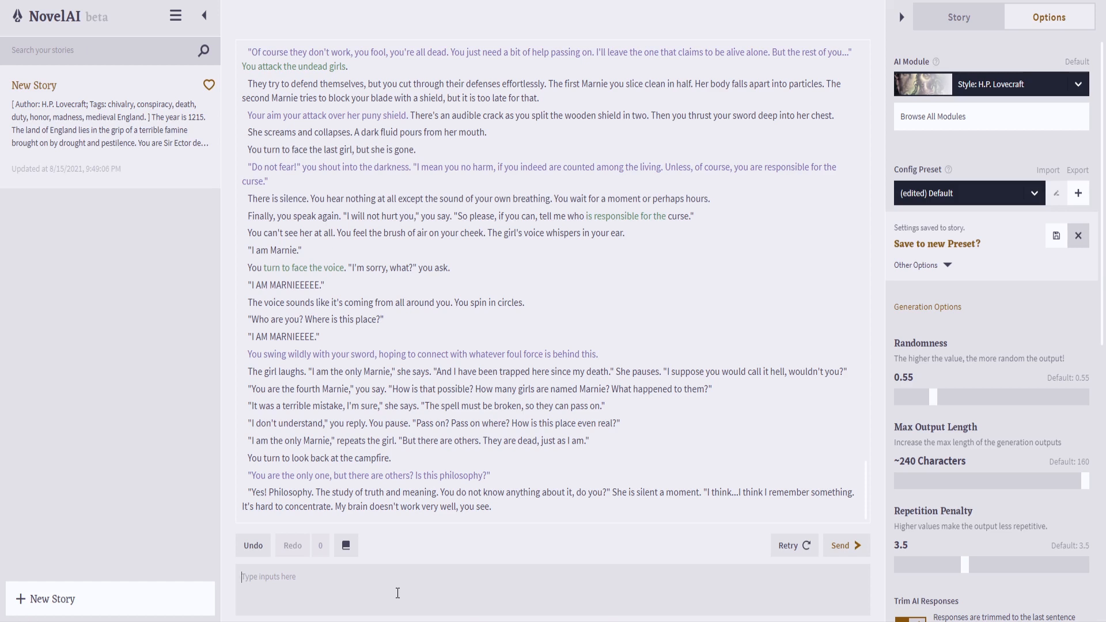
- Submit the quoted reply "Is that a joke? You're a disembodied voice, you don't have a brain, right?"
type("\"Is that a joke? You're a disembodied voice, yo")
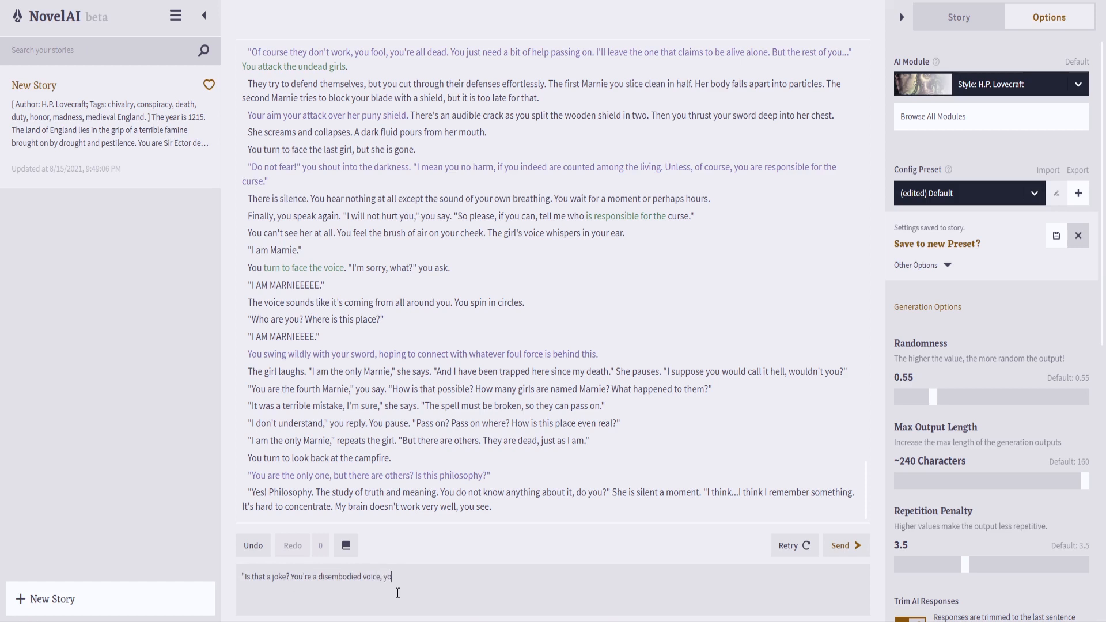
type("u don't have a brain, right?\"")
key("Return")
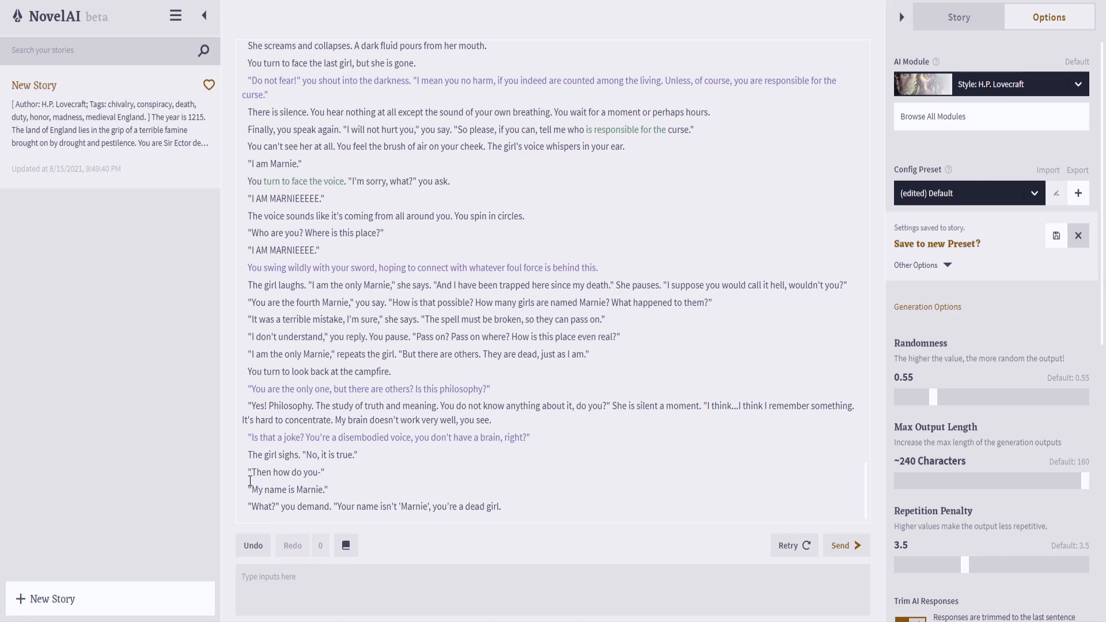
- Replace the story's last line with "Yeah, you've said that already. What were you about to say about philosophy?" and generate the continuation
left_click_drag(249, 486, 329, 490)
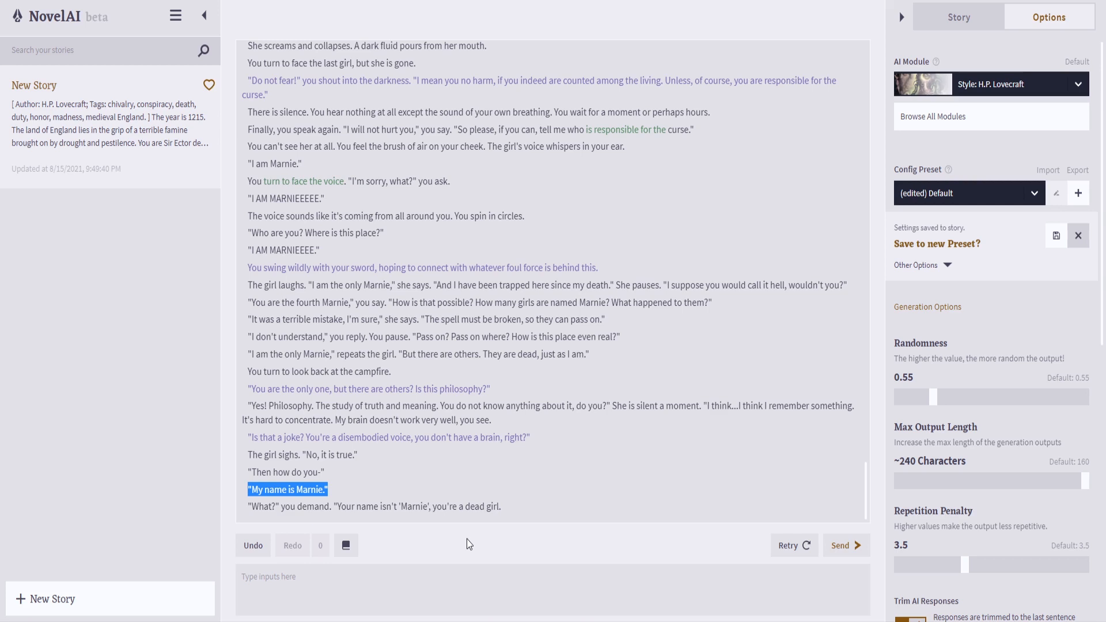
double_click(379, 520)
left_click(499, 506)
left_click_drag(499, 506, 210, 521)
key("BackSpace")
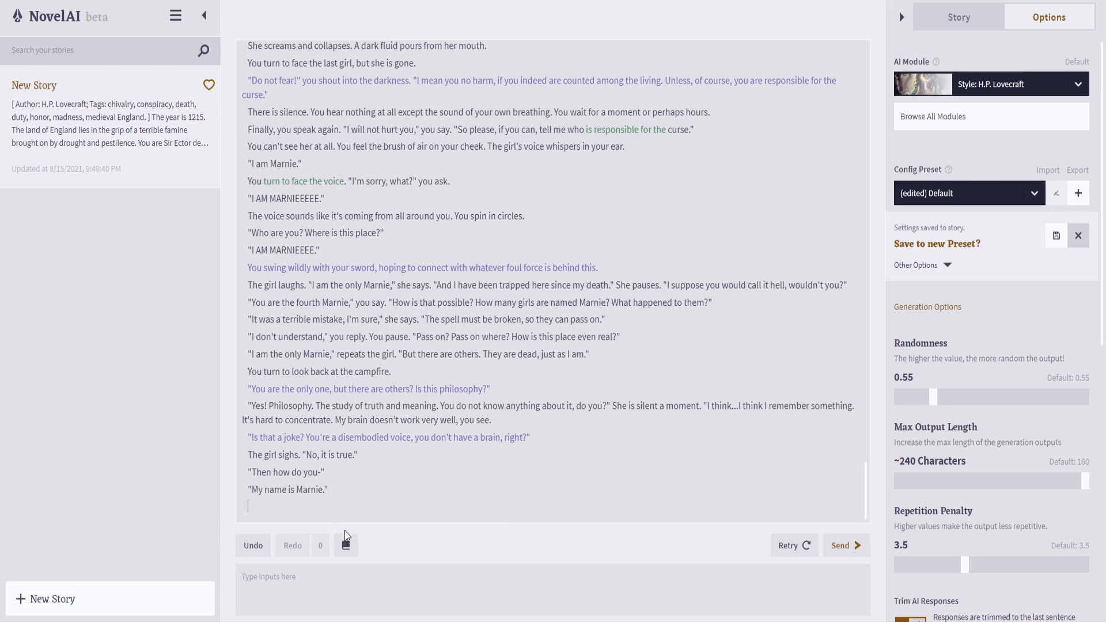
type("\"Yeah, you've said that already. What")
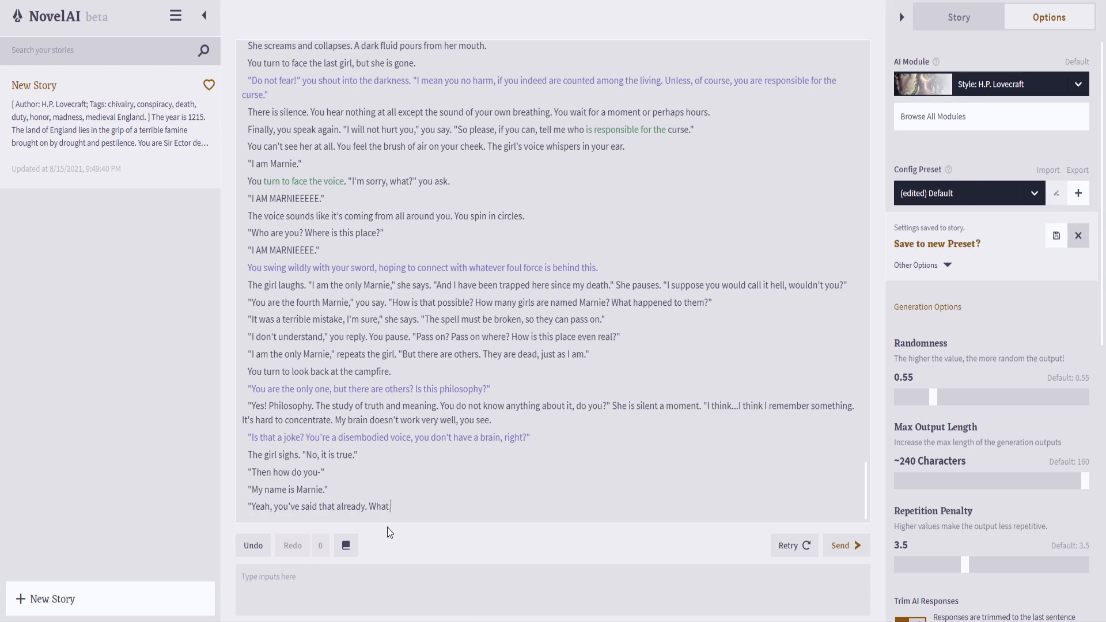
type("were you about to say about philosophy?\"")
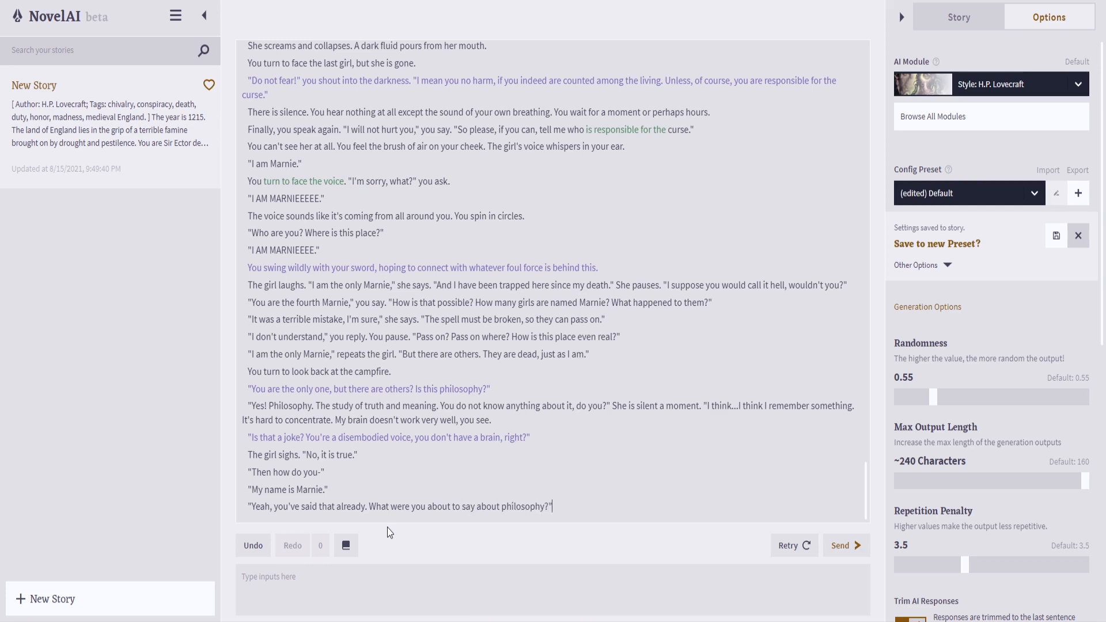
key("Return")
left_click(851, 548)
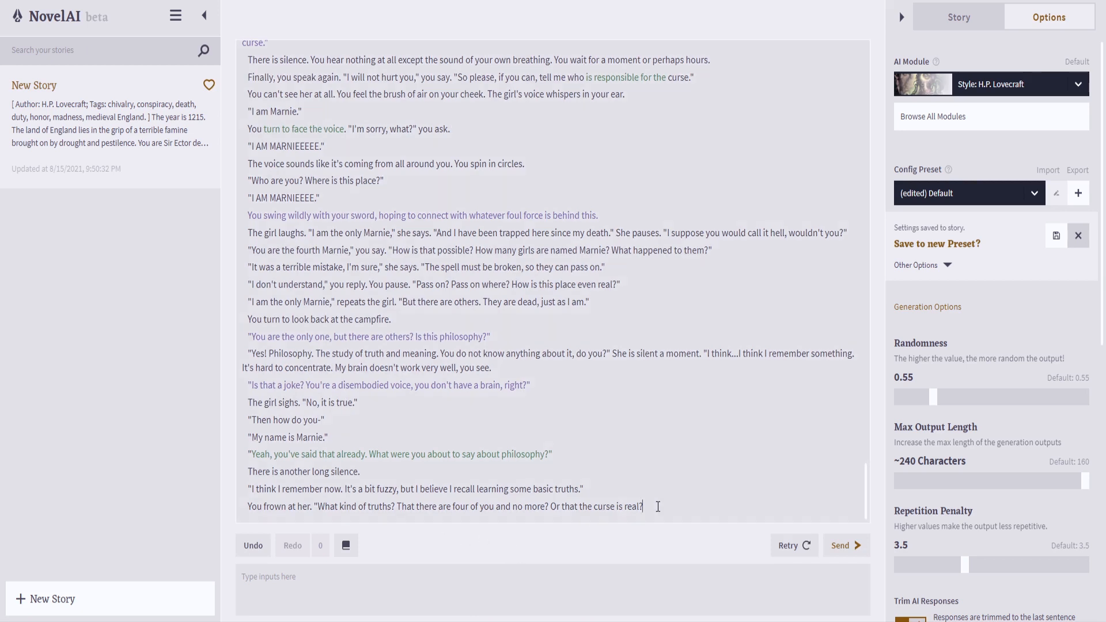
- Trim the last line so that it ends with "What kind of truths?" and generate two continuations
left_click_drag(619, 507, 392, 508)
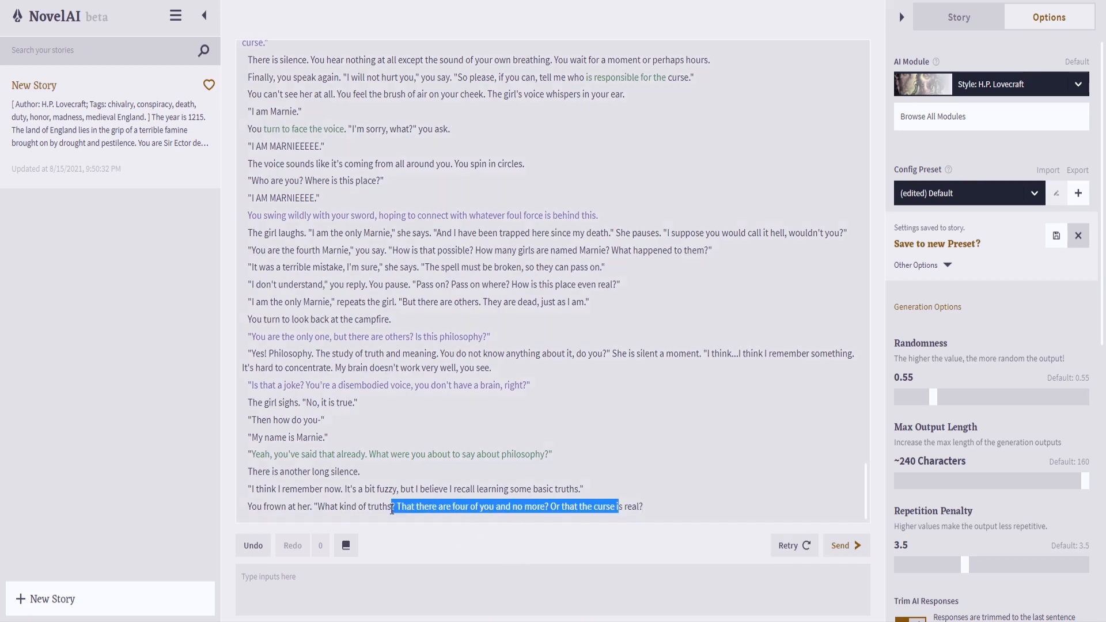
type("?\"")
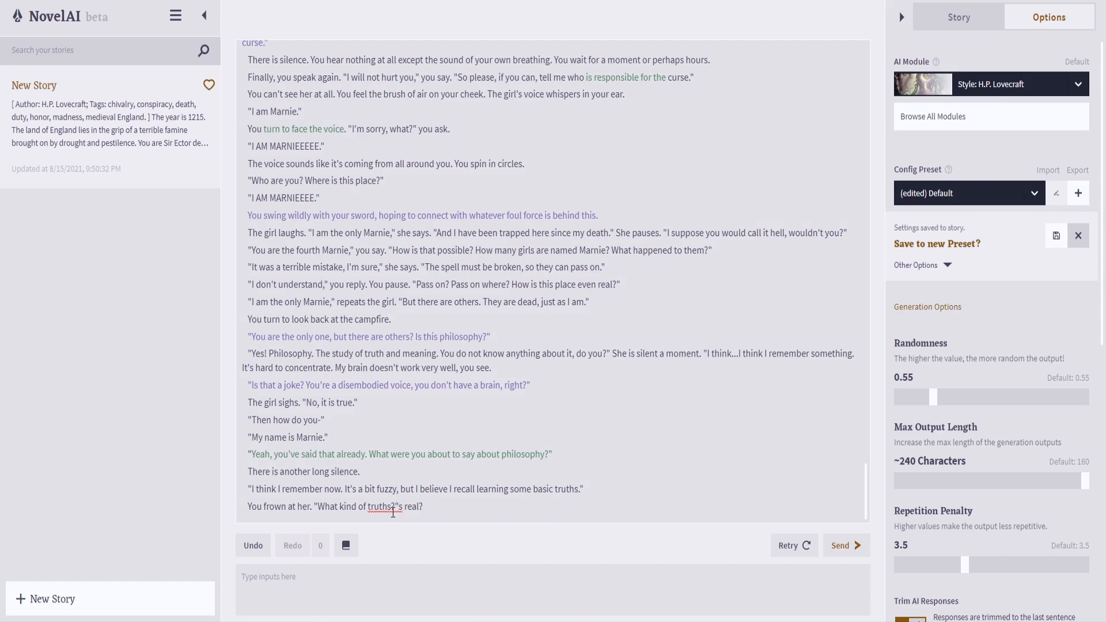
left_click_drag(408, 507, 400, 505)
key("BackSpace")
left_click(426, 510)
key("BackSpace")
key("BackSpace")
key("BackSpace")
key("BackSpace")
left_click(847, 546)
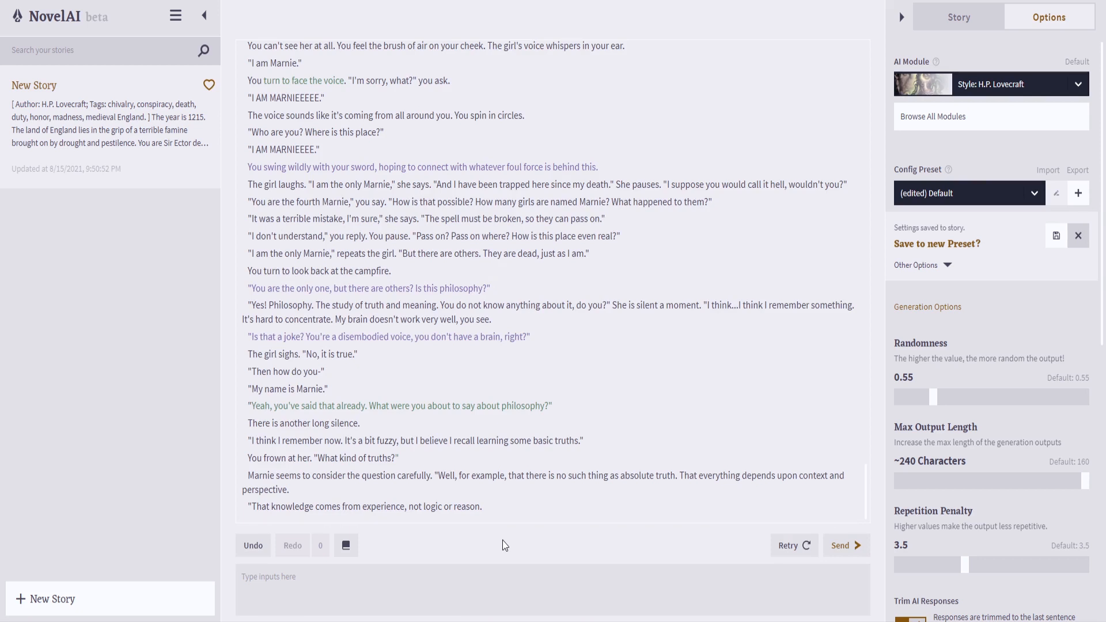
left_click(844, 548)
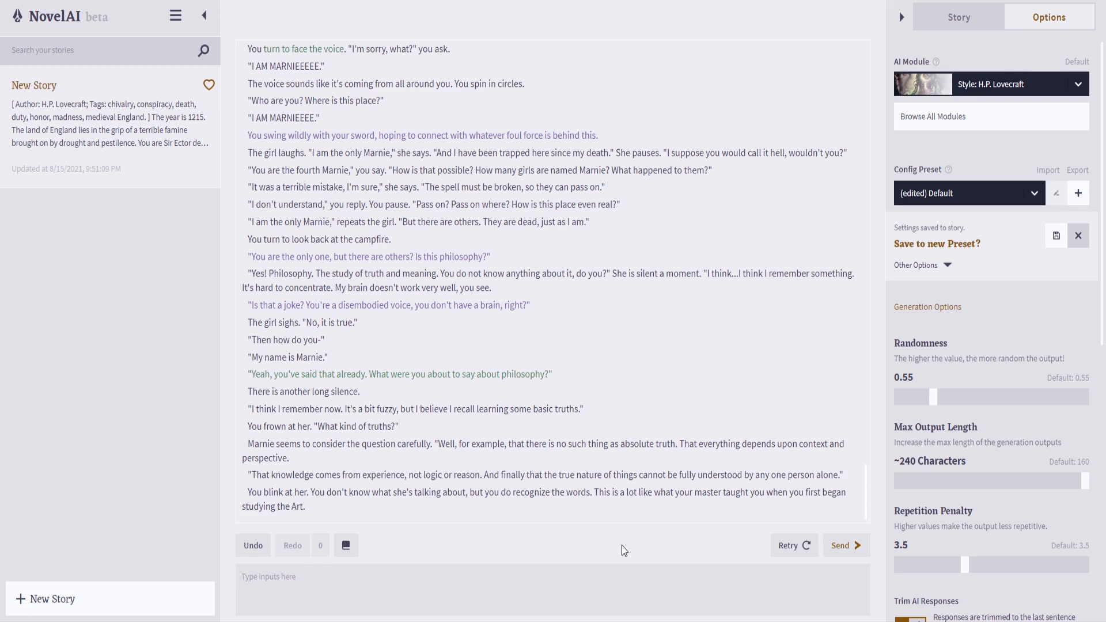
- Delete the final paragraph of the story, beginning with "You blink at her"
left_click(249, 492)
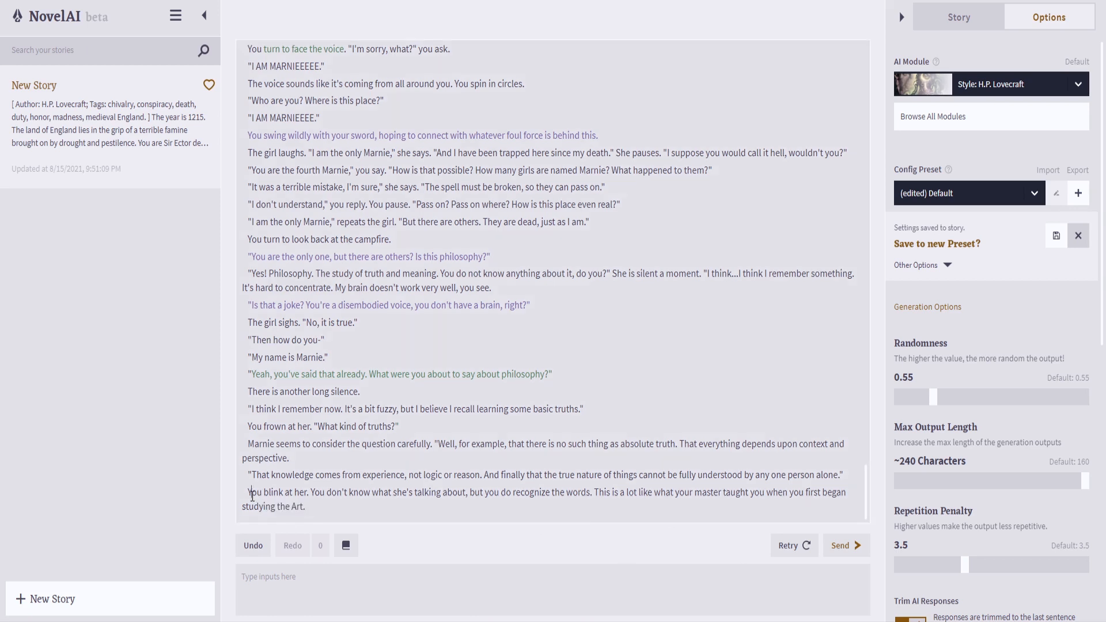
left_click(288, 506, "shift")
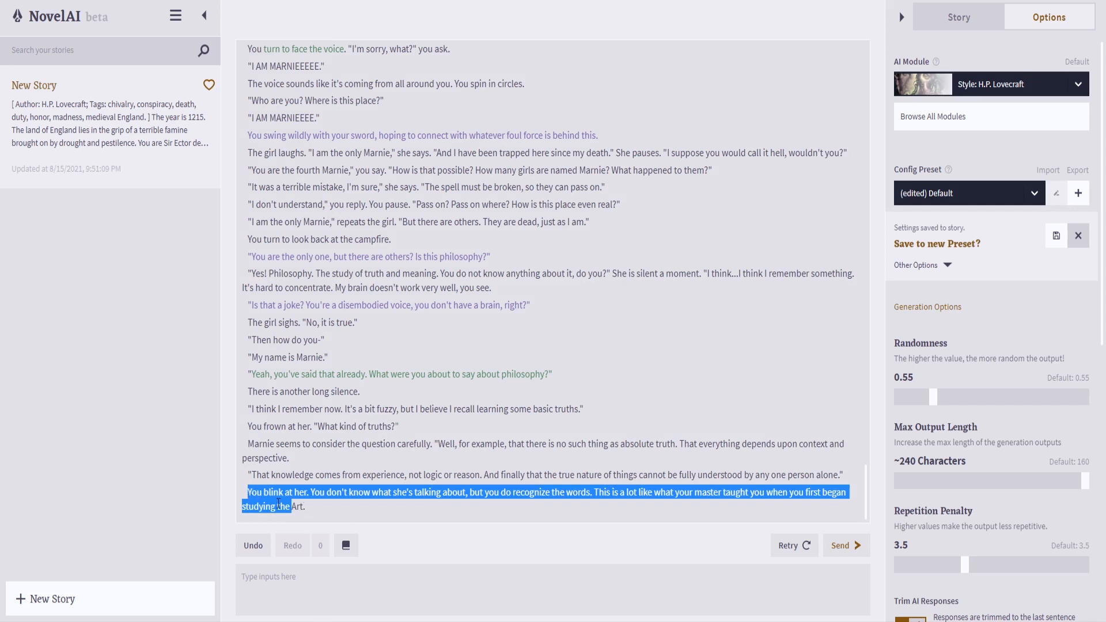
key("BackSpace")
key("Delete")
key("Delete")
key("Delete")
key("Delete")
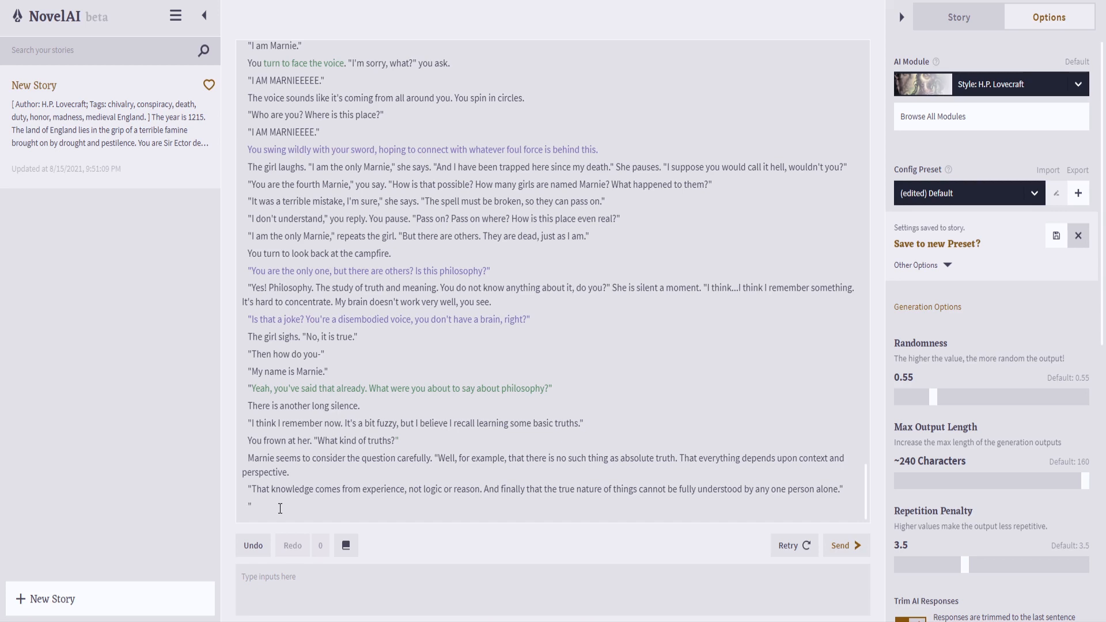
- Write You mull this over. "There is no absolute truth, you say. Is that absolutely true? Isn't that a paradox?" as the last line and generate more
type("You must")
type("his over. \"")
type("There is no")
type(" ab")
type("solute truth, you")
type(" say")
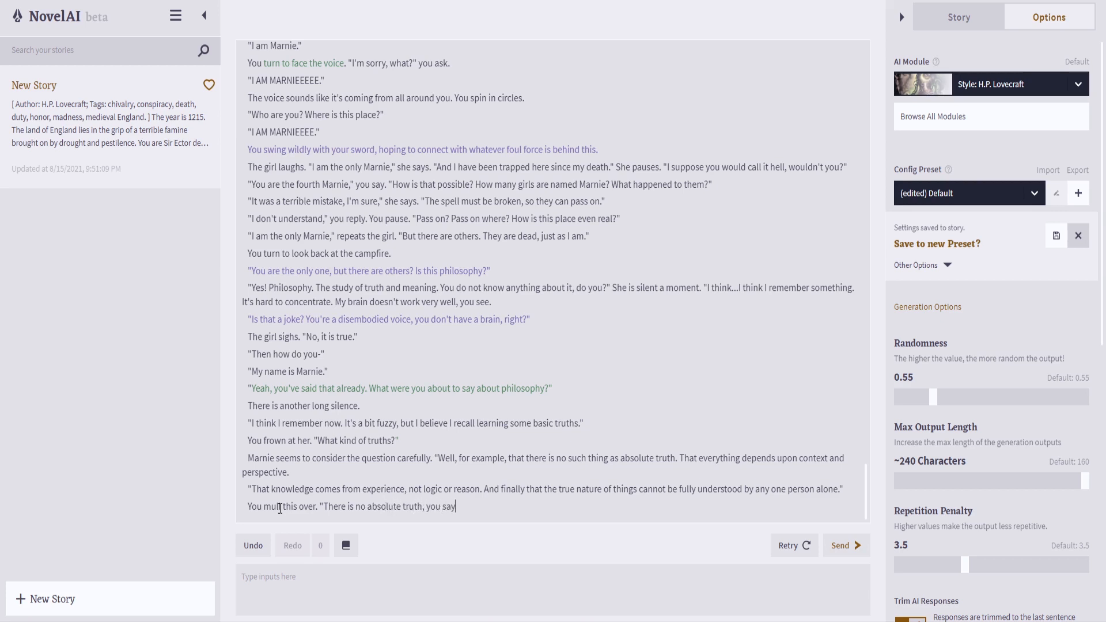
type(". IS that absolutely true? Isn't that a paradox?")
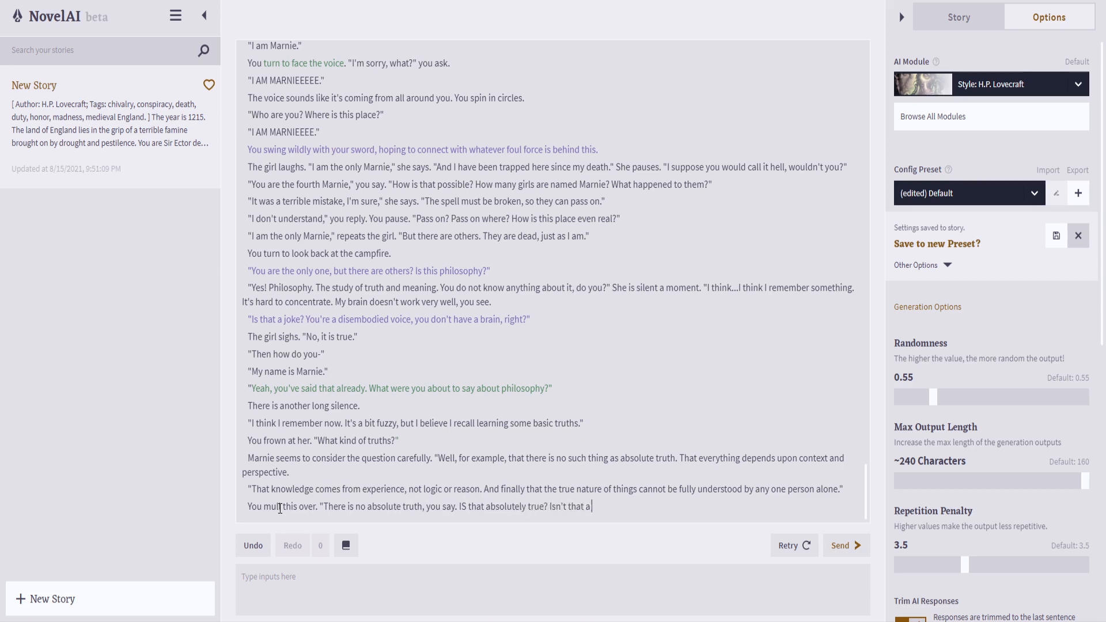
left_click(469, 507)
key("BackSpace")
type("s")
left_click(651, 507)
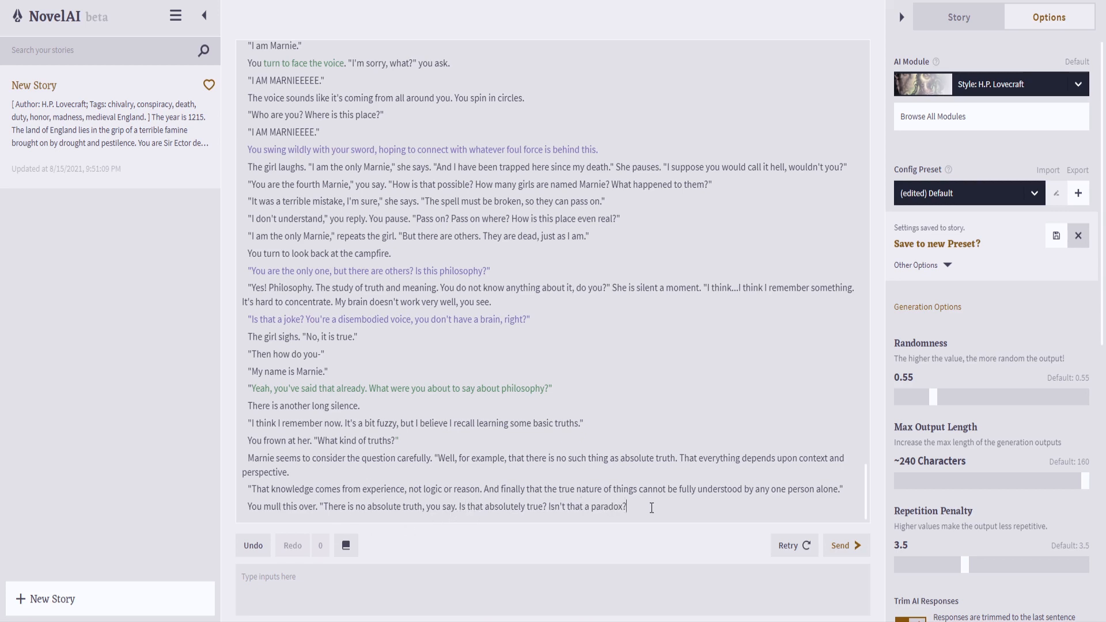
type("\"")
key("Return")
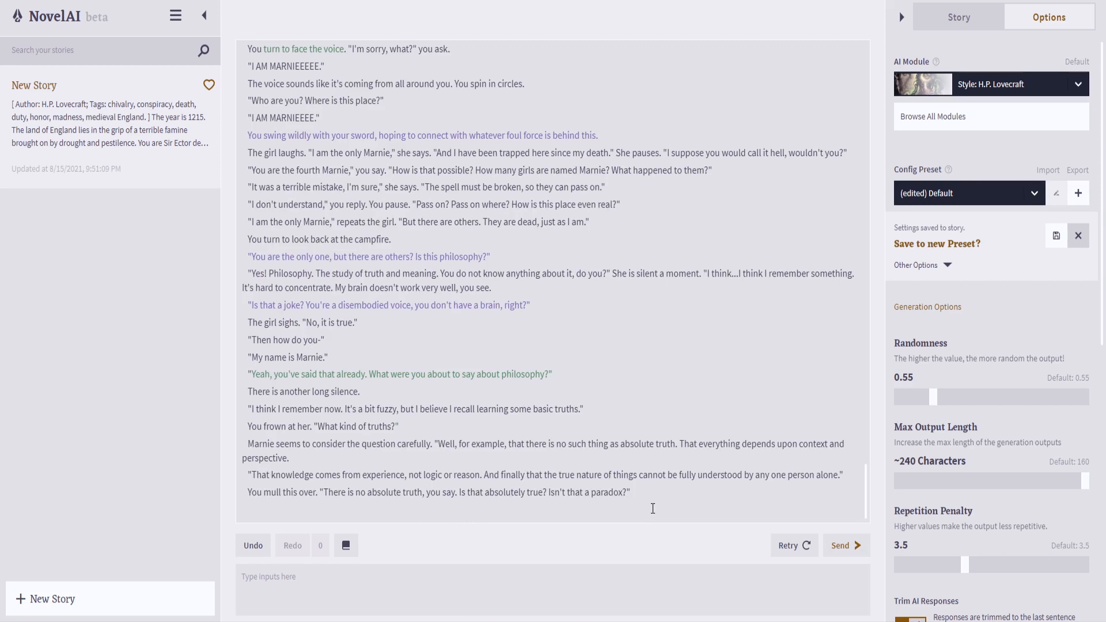
left_click(845, 547)
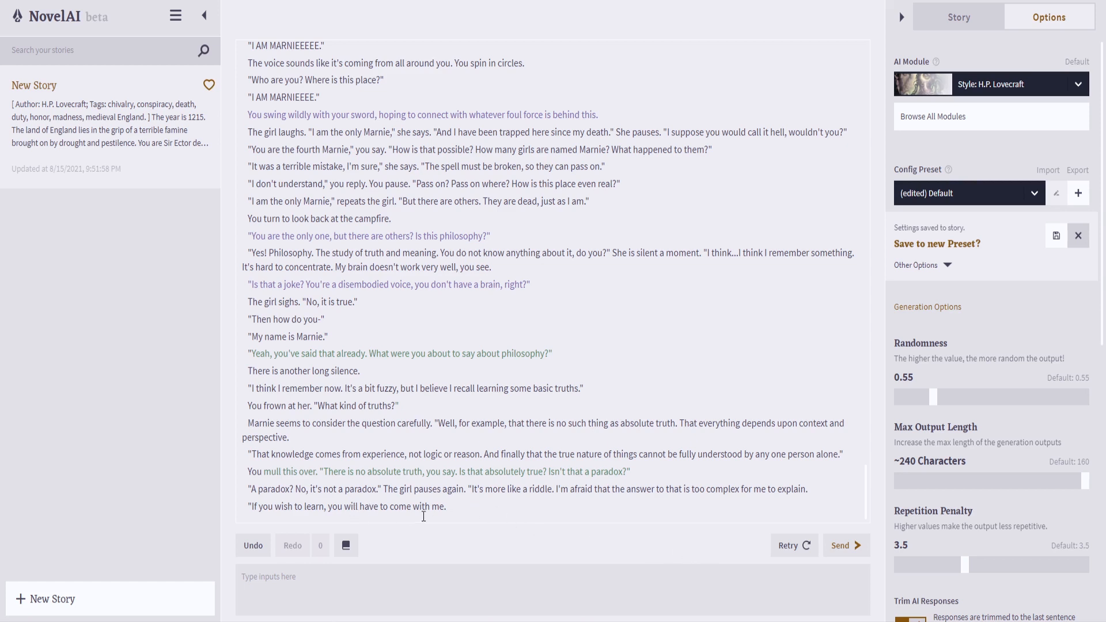
- Submit the story input "Come with you where?" you ask
left_click(468, 515)
left_click(659, 590)
type("\"Come with you where?\" you ask.")
key("Return")
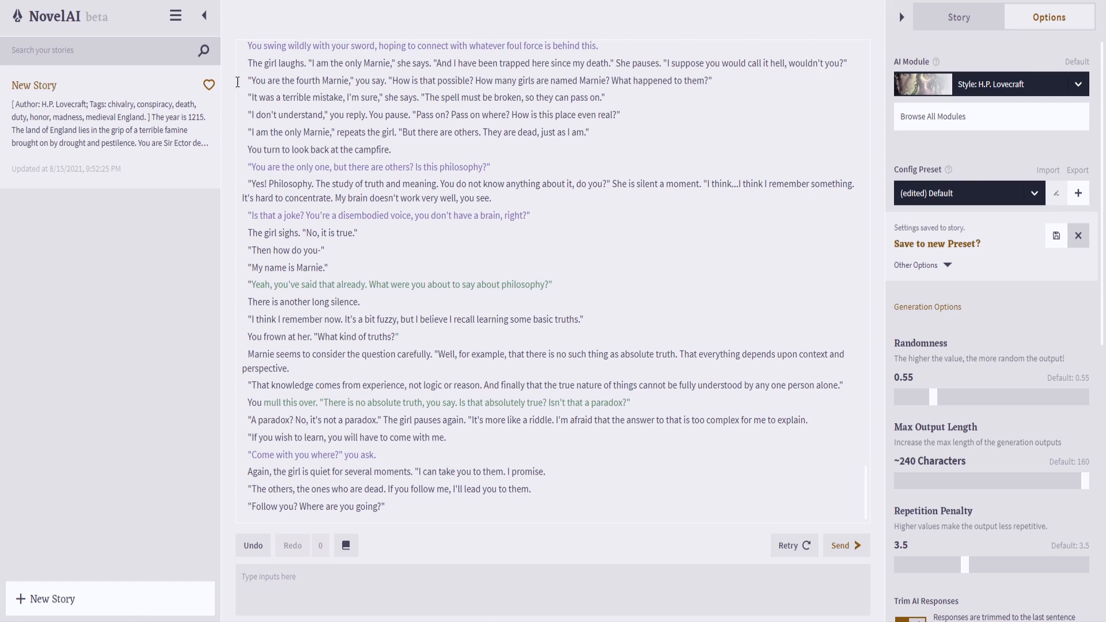
- Create a new story and set its AI module to Special: Text Adventure
left_click(58, 602)
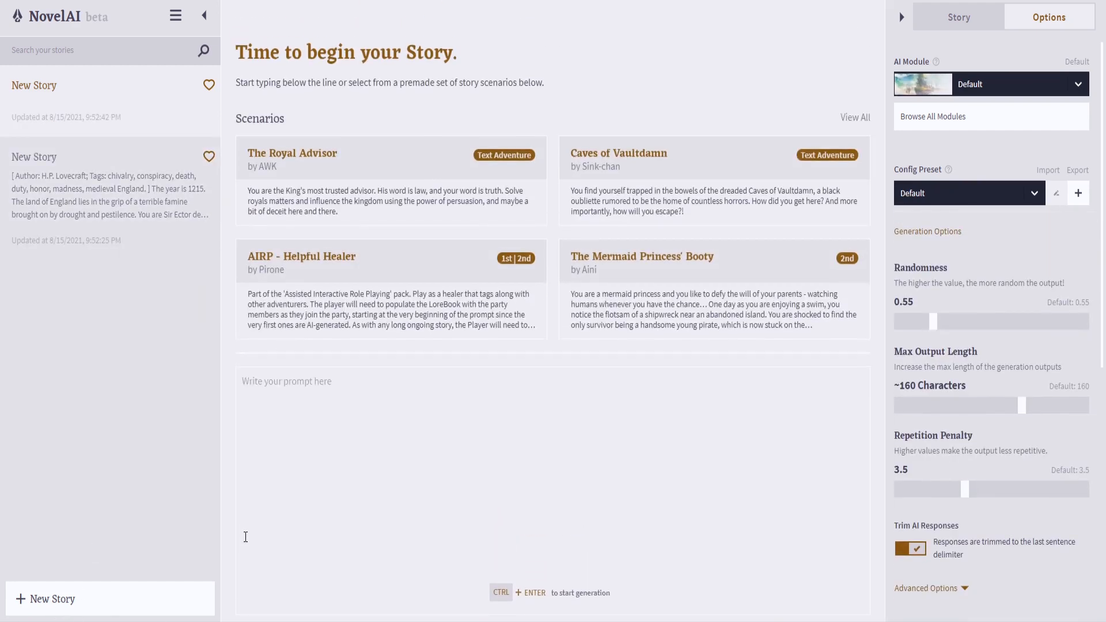
left_click(549, 439)
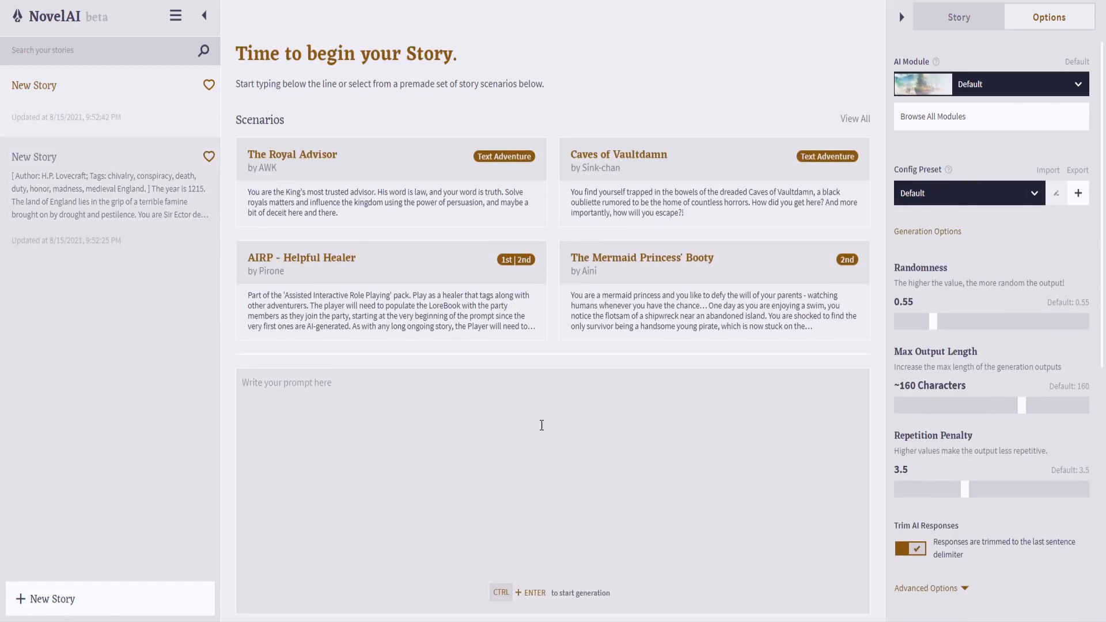
left_click(966, 83)
left_click(1001, 219)
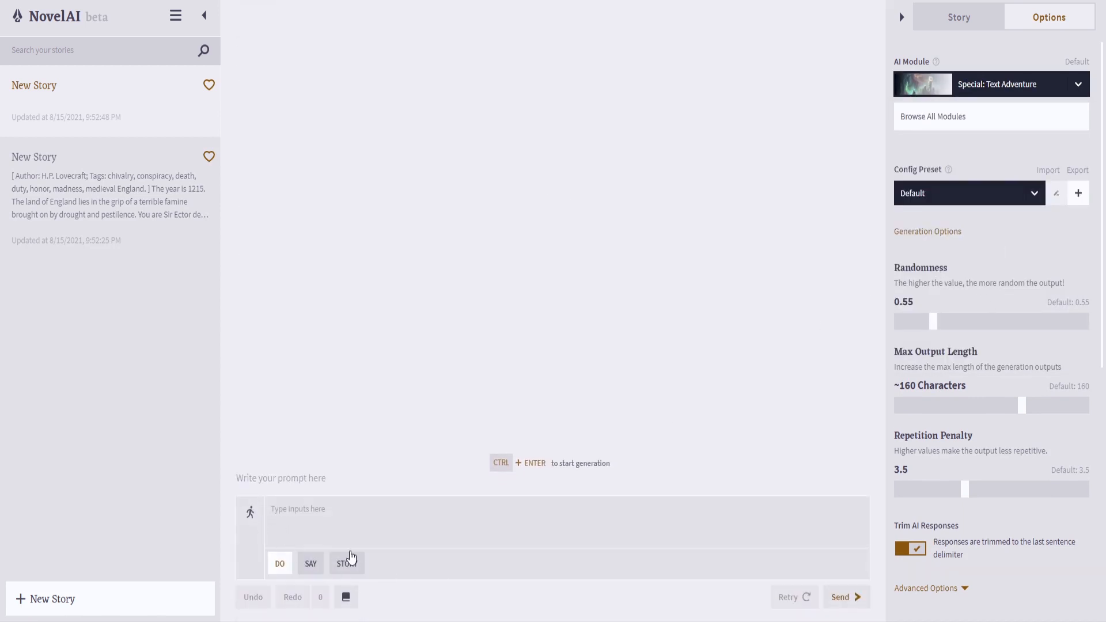
left_click(312, 527)
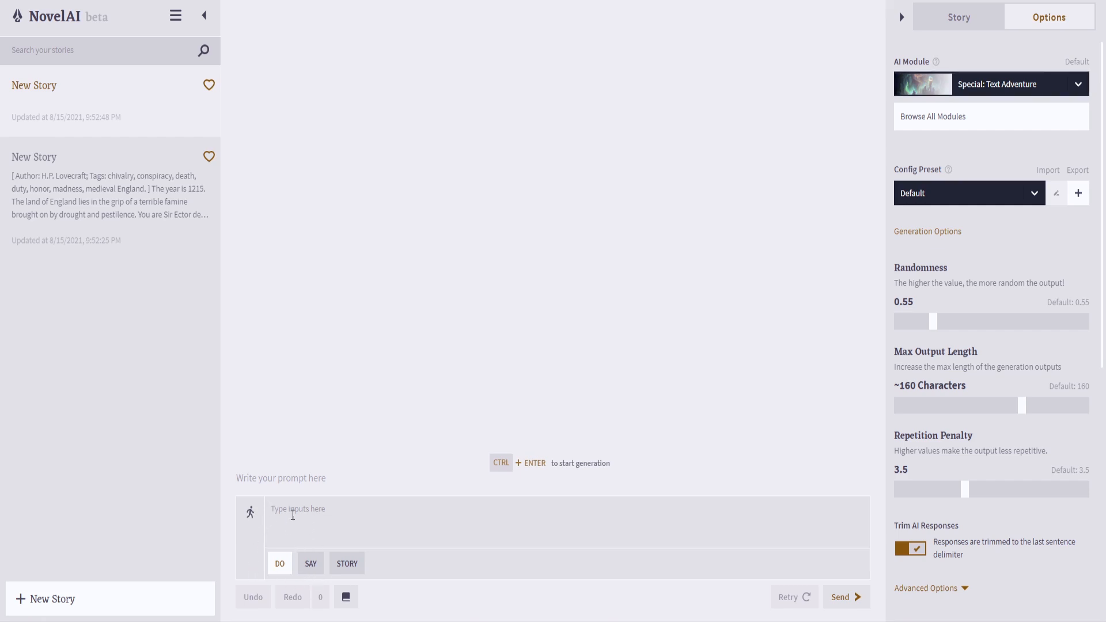
left_click(311, 565)
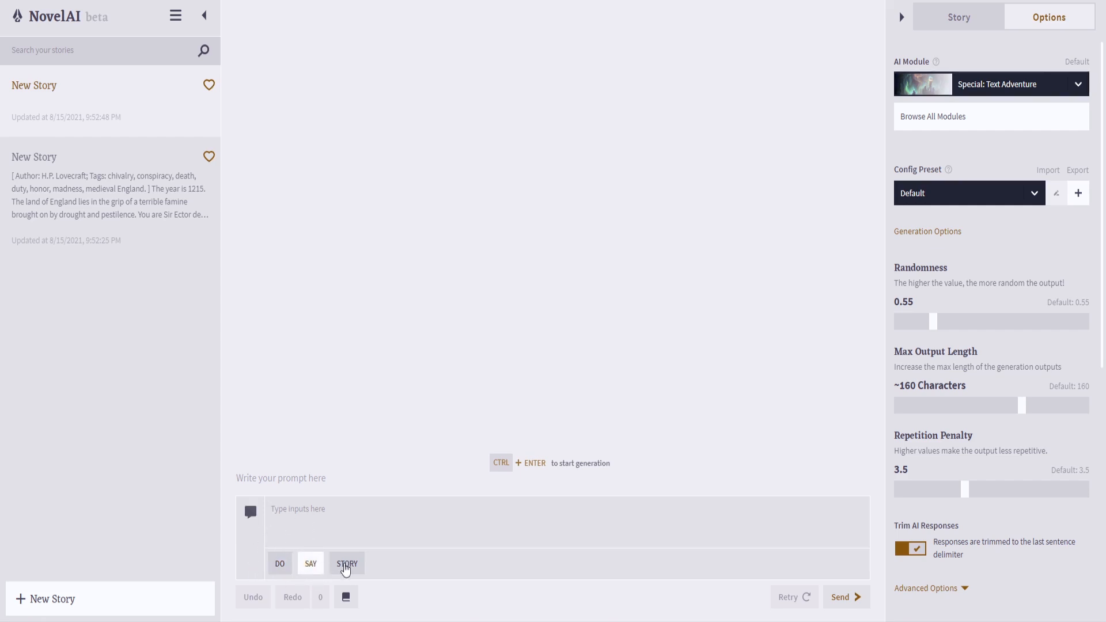
left_click(285, 563)
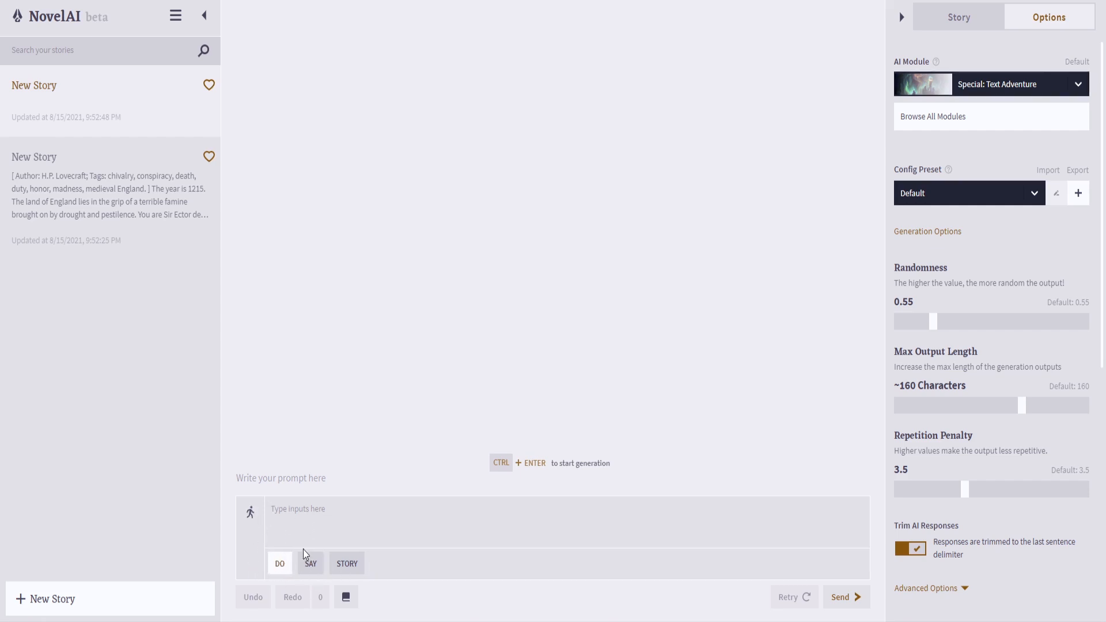
- Apply the Optimal Whitepaper config preset and raise the max output length to ~240 characters
left_click(997, 196)
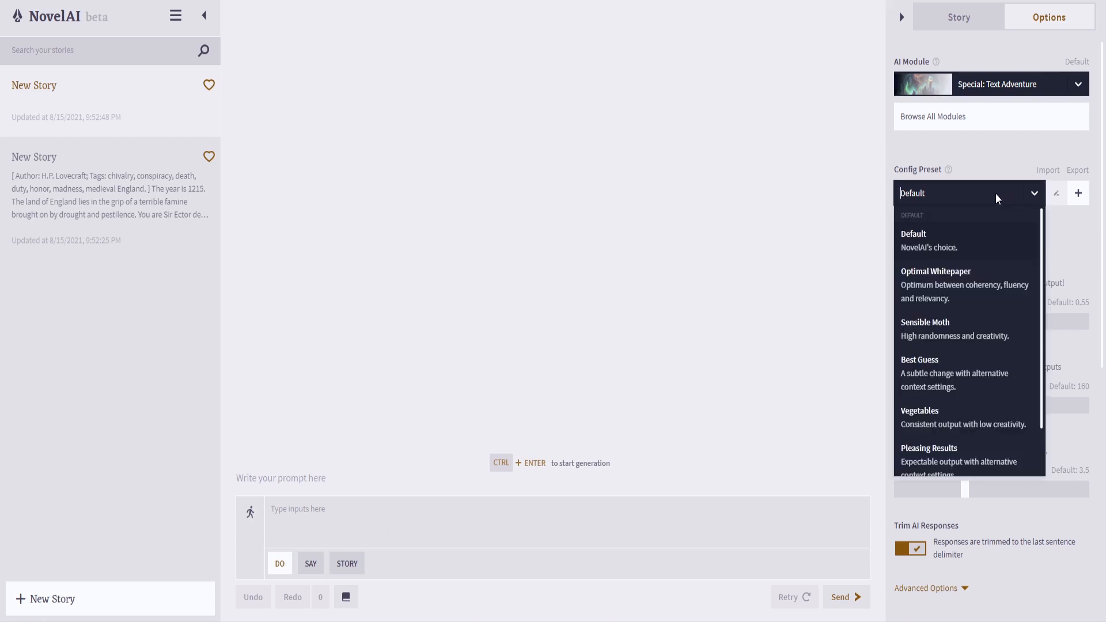
left_click(966, 293)
left_click(940, 198)
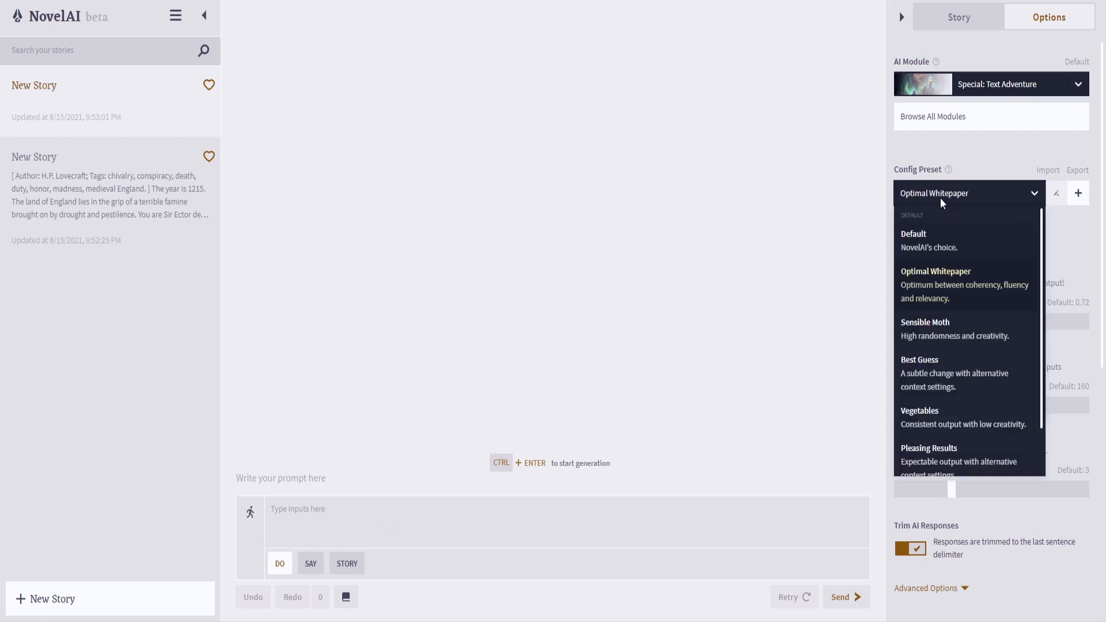
left_click(941, 198)
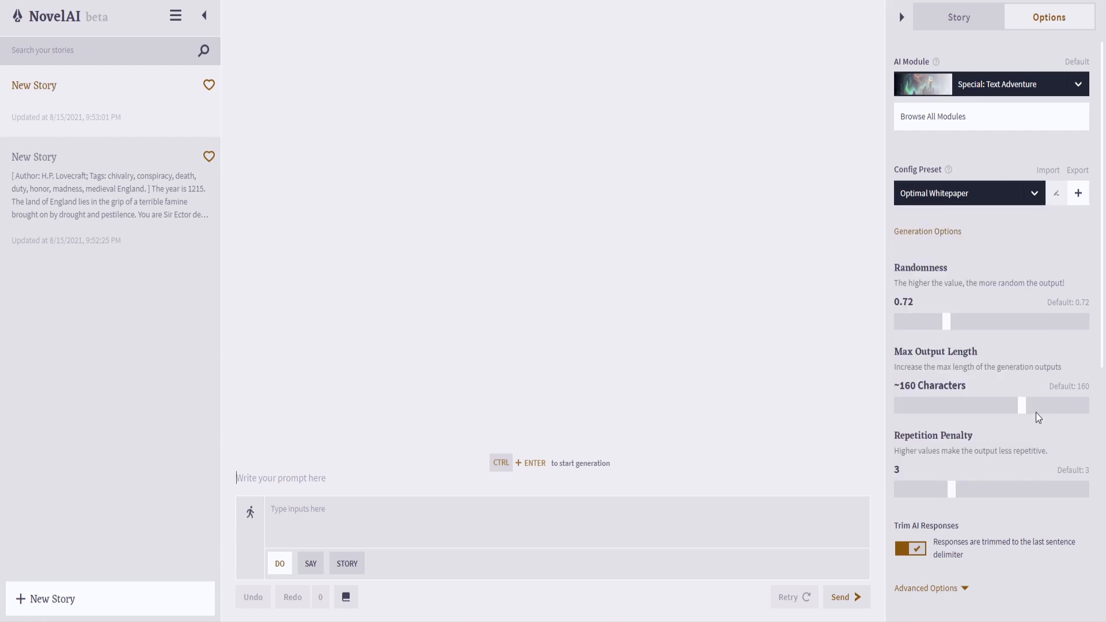
left_click_drag(1023, 410, 1089, 412)
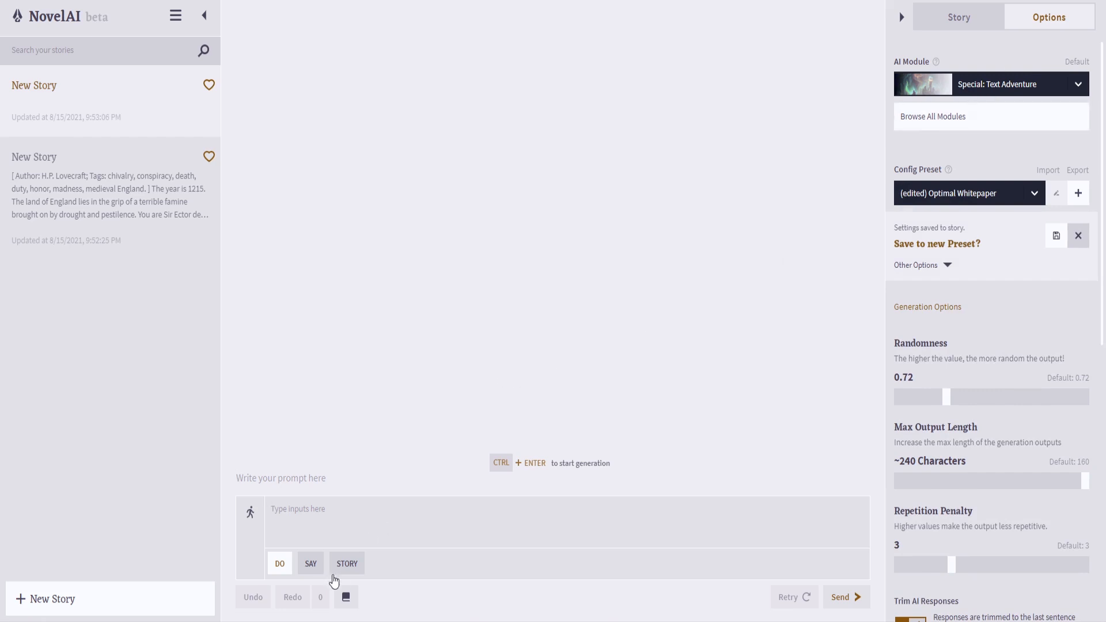
- Keep the input mode on Do and begin the story prompt with the text "[ Author:"
left_click(348, 566)
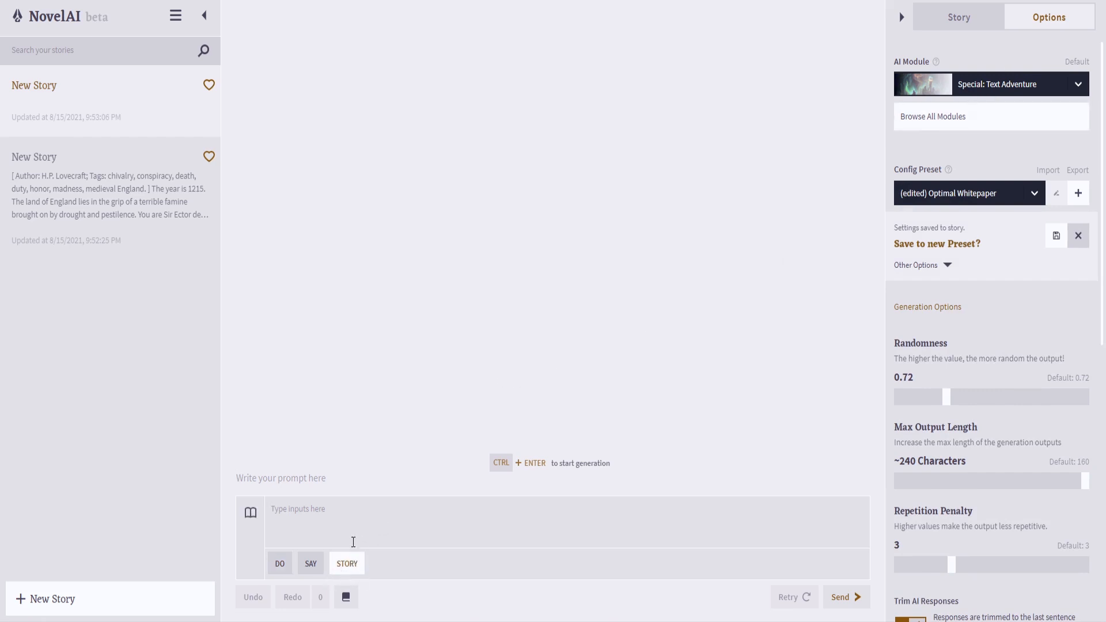
left_click(277, 571)
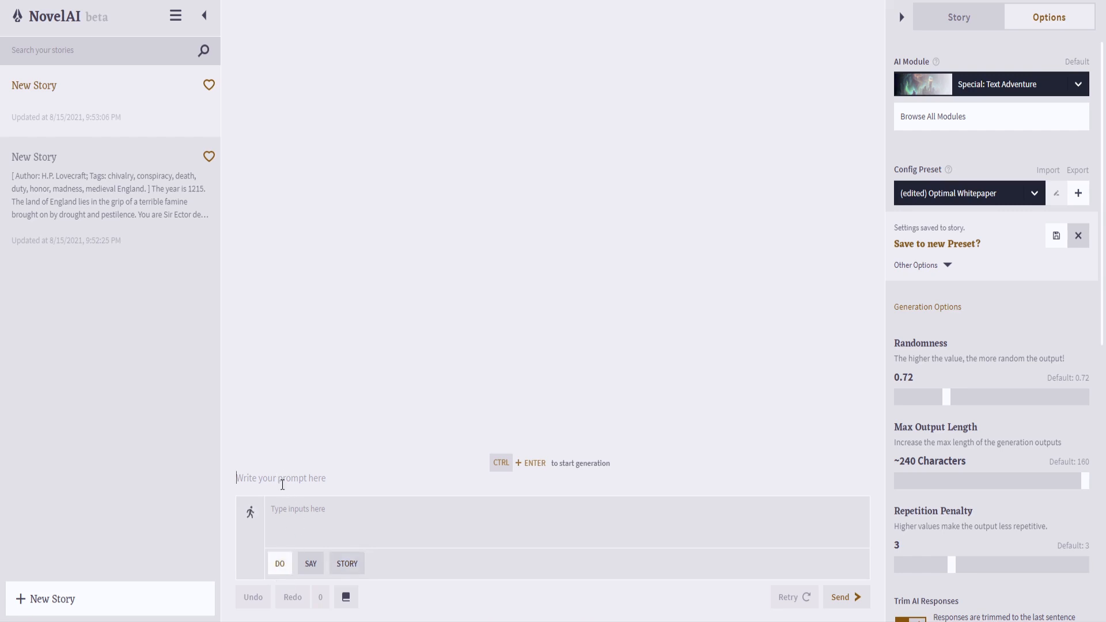
type("[")
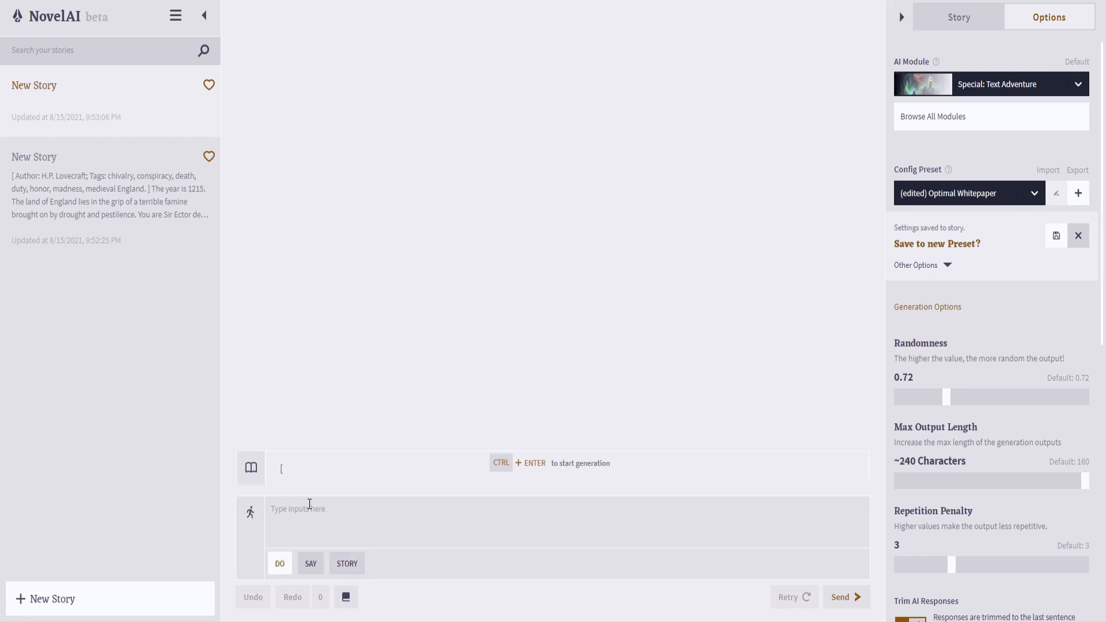
type("Author:")
left_click(283, 469)
left_click(345, 477)
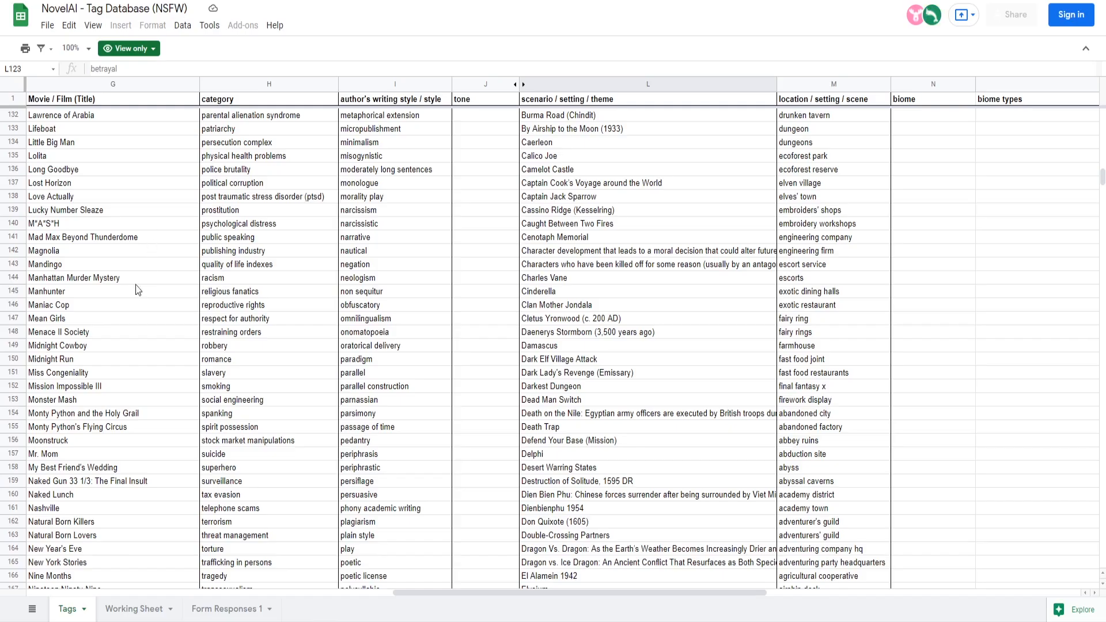
- Consult the Author column of the Google Sheets tag database, then continue the NovelAI prompt with "Doctor Suess; Genre:"
scroll(138, 290, "up", 3)
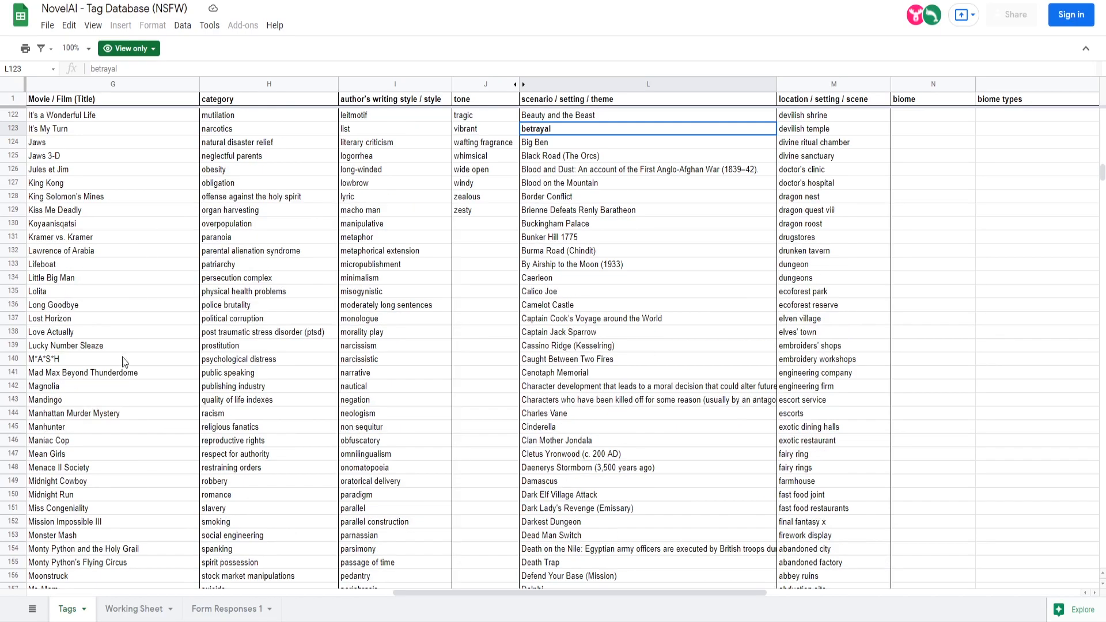
left_click_drag(422, 596, 52, 597)
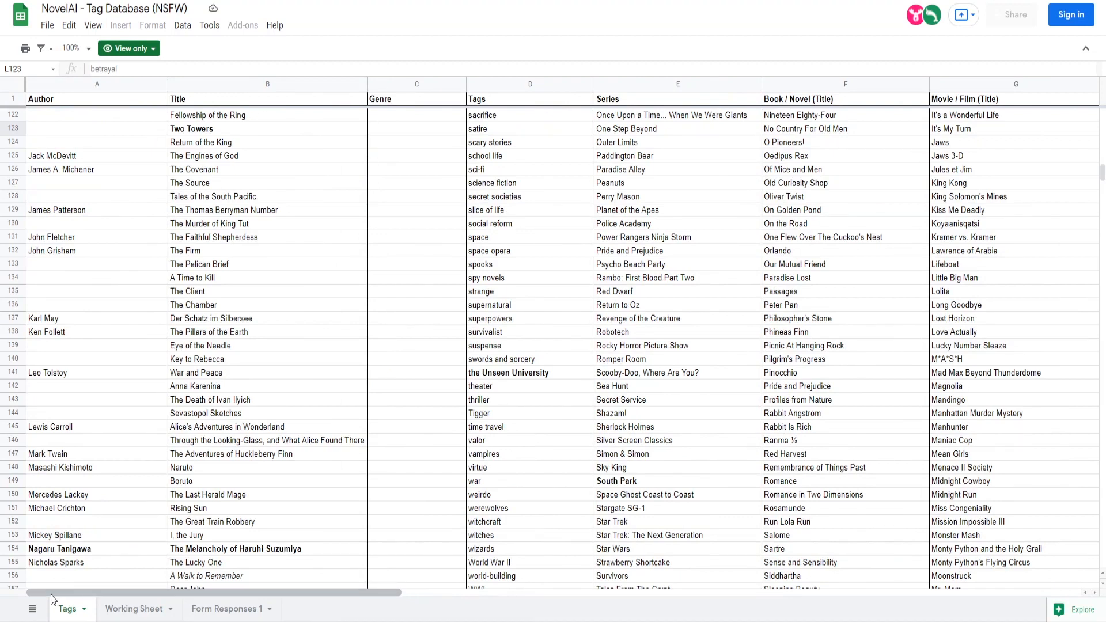
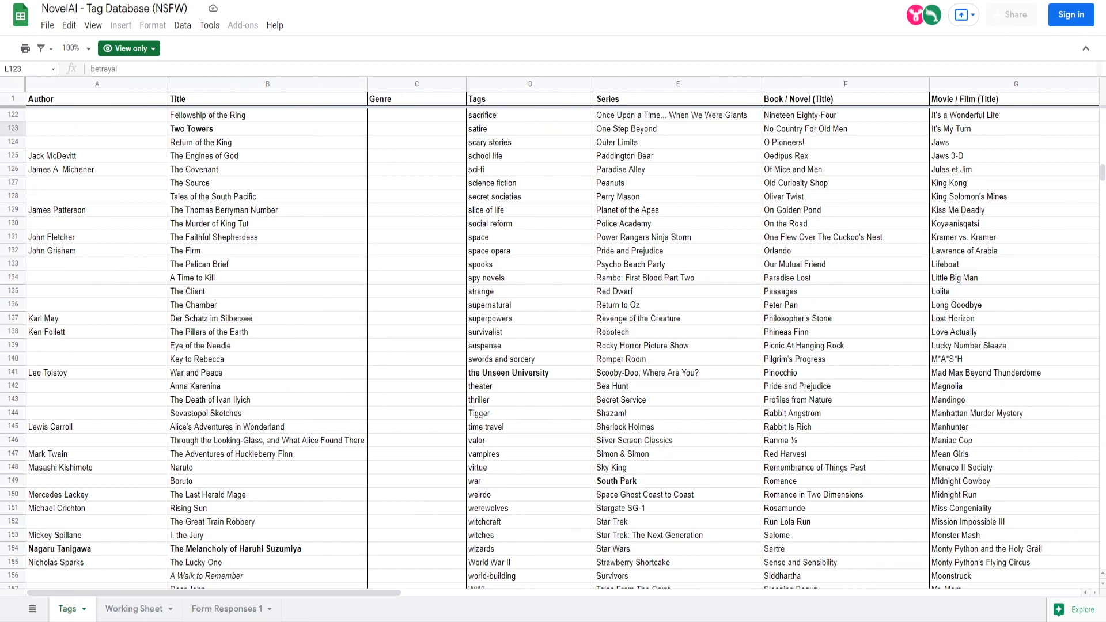
key("alt+Tab")
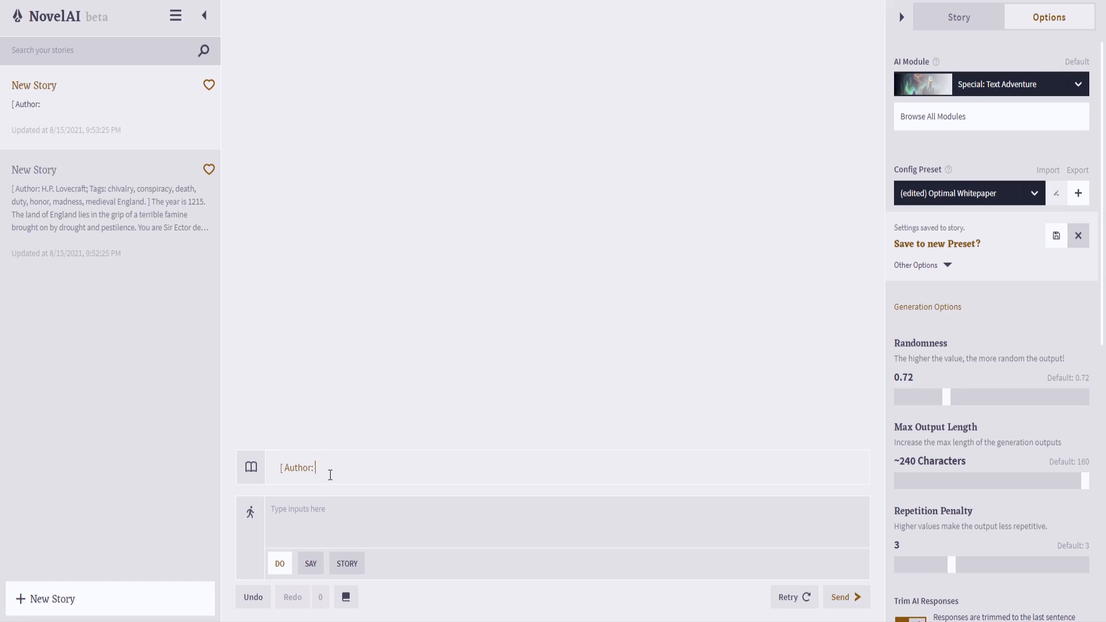
type("Doctor Suess;")
key("alt+Tab")
key("alt+Tab")
type("Genre")
- Browse the Genre column of the tag database in Google Sheets and enter Horror as the genre in the NovelAI prompt
key("alt+Tab")
scroll(525, 461, "down", 6)
scroll(524, 479, "down", 4)
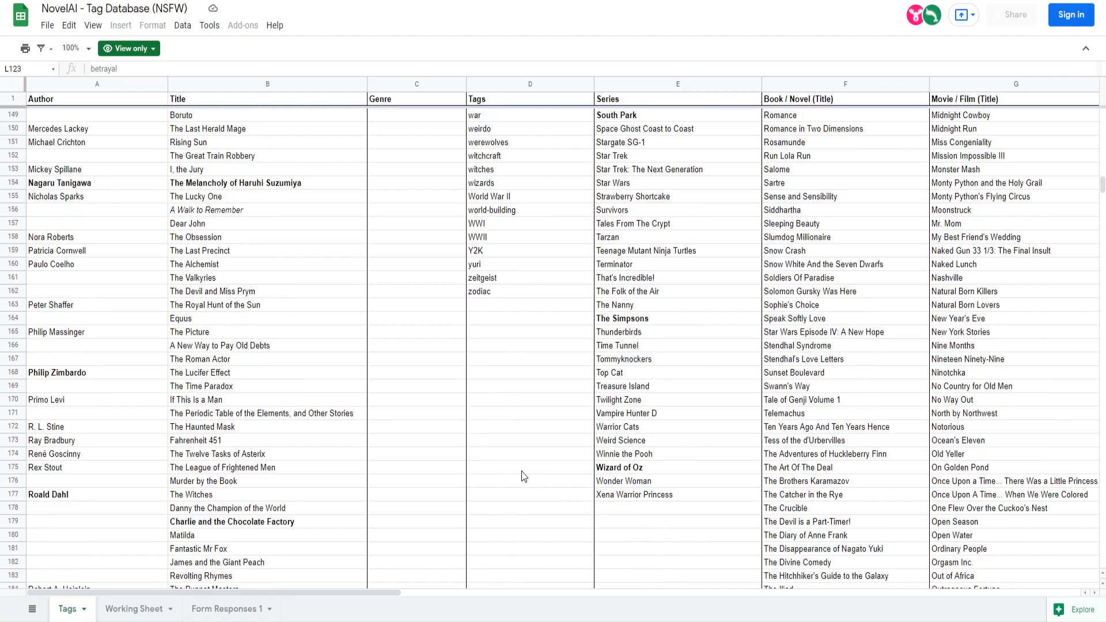
scroll(522, 476, "up", 10)
scroll(523, 475, "up", 10)
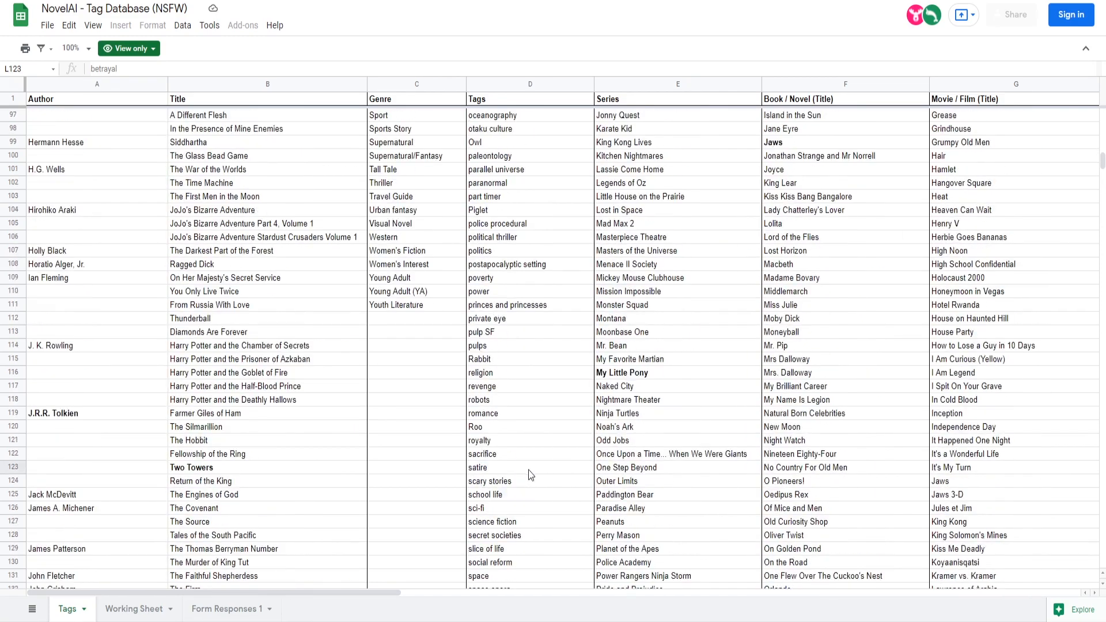
scroll(535, 470, "up", 5)
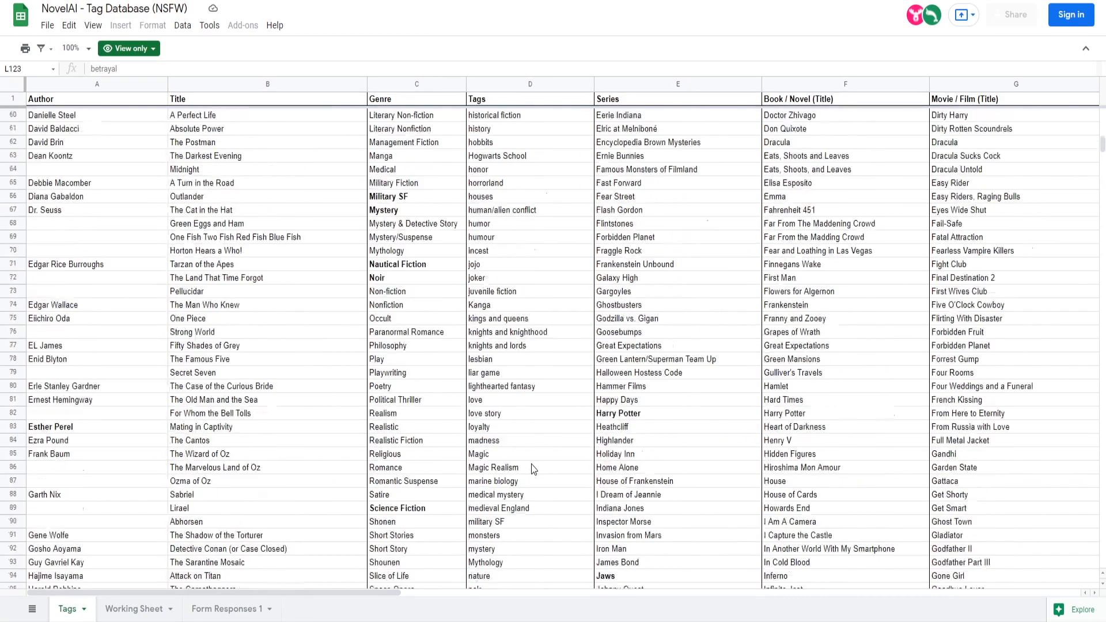
scroll(531, 466, "up", 4)
scroll(409, 335, "up", 3)
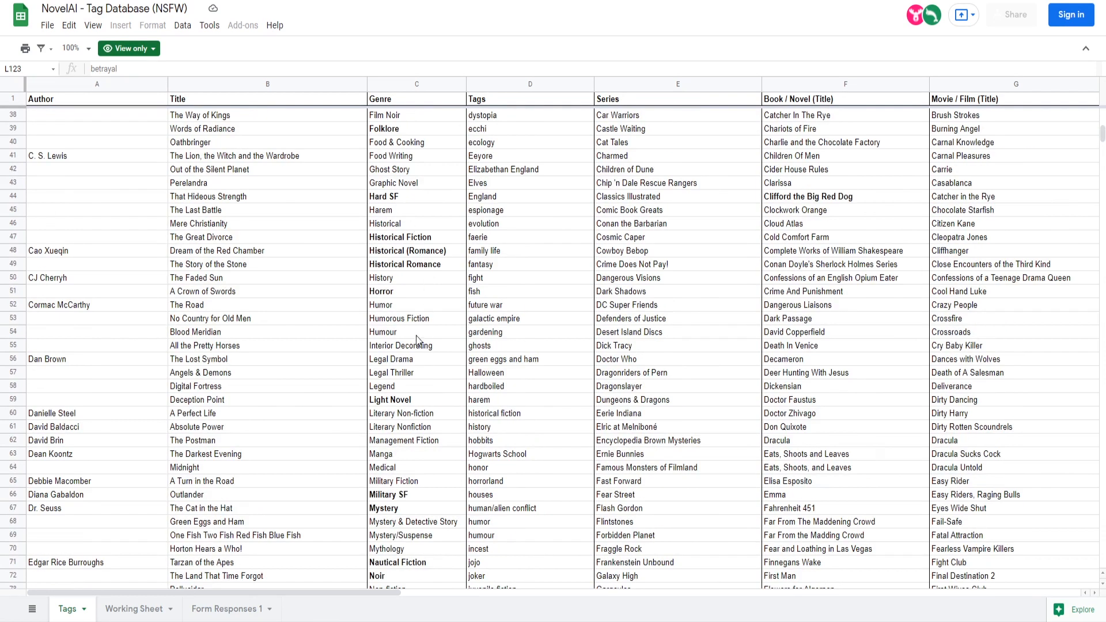
scroll(408, 438, "down", 3)
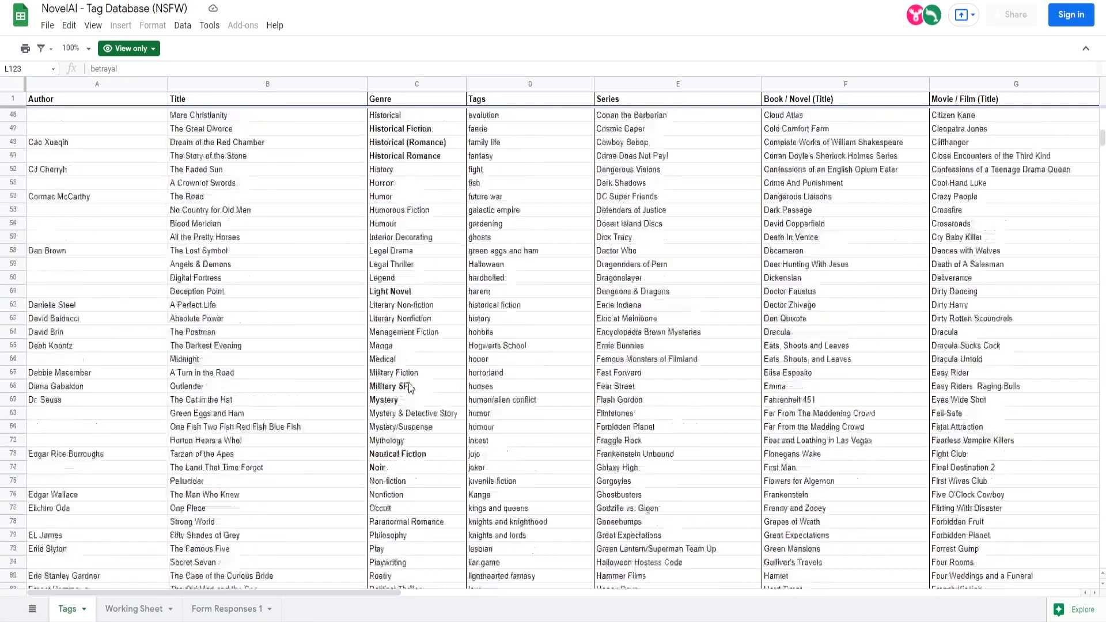
scroll(417, 307, "up", 3)
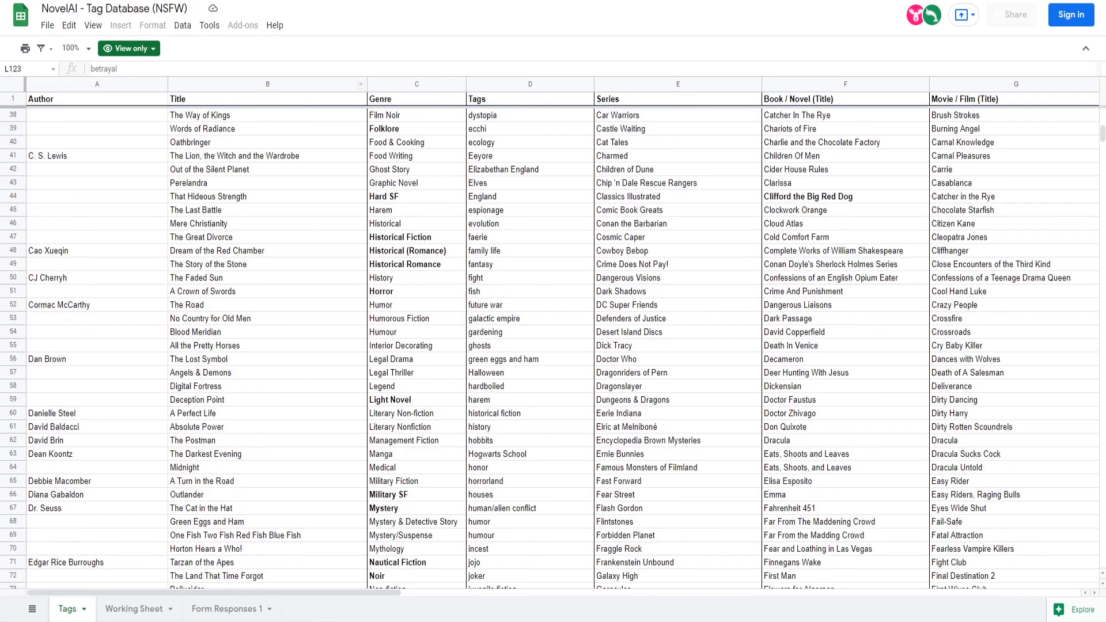
key("alt+Tab")
key("alt+Tab")
key("alt+Tab")
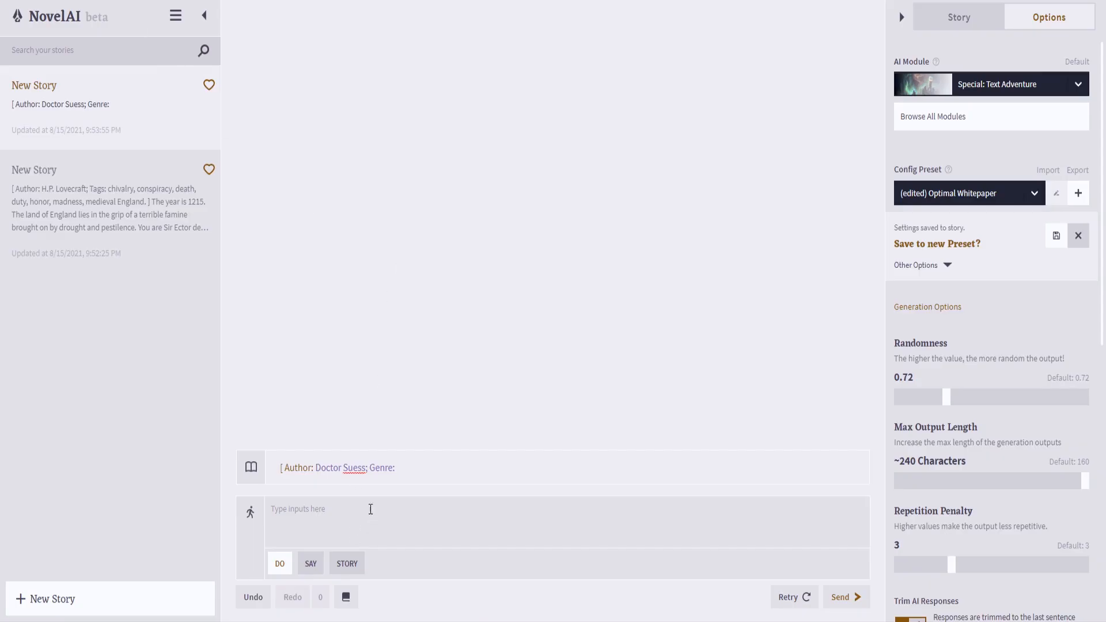
type("Horror")
- Append "; Tags:" after the genre in the prompt
type("; Tag")
type("s")
type(";")
- Examine the tags, category, writing style, tone and scenario columns of the tag database in Google Sheets
key("ctrl+Tab")
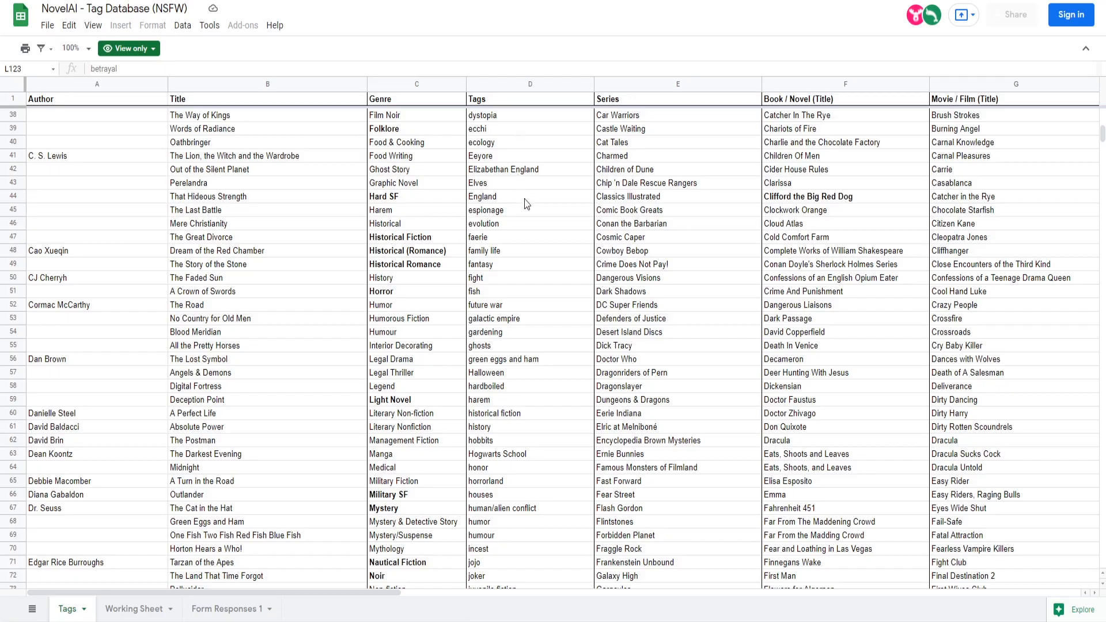
scroll(524, 198, "down", 7)
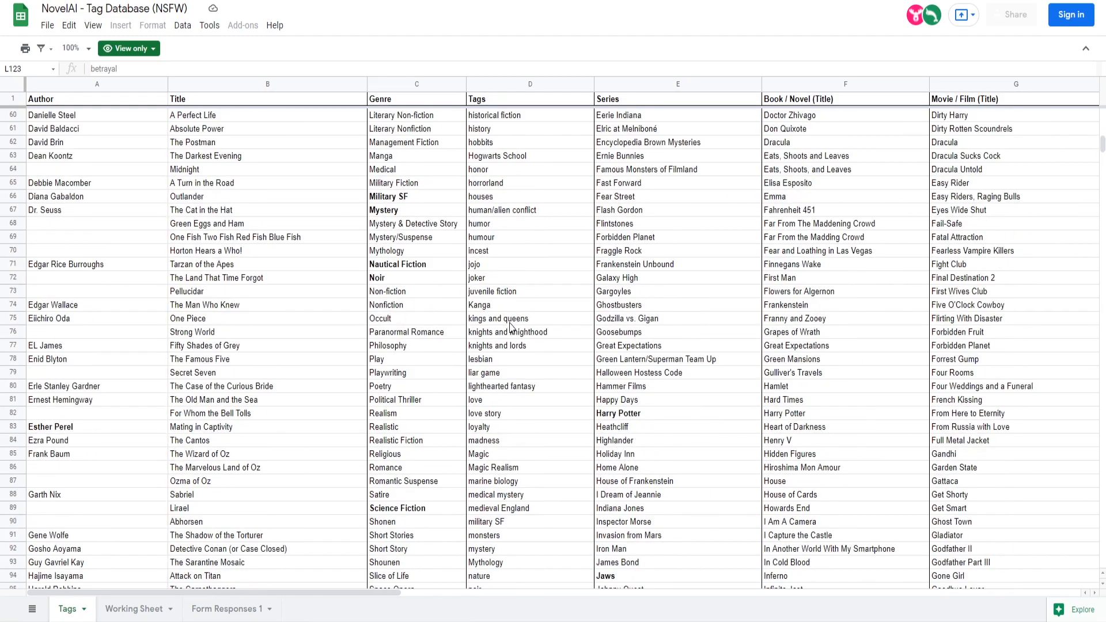
scroll(510, 328, "down", 11)
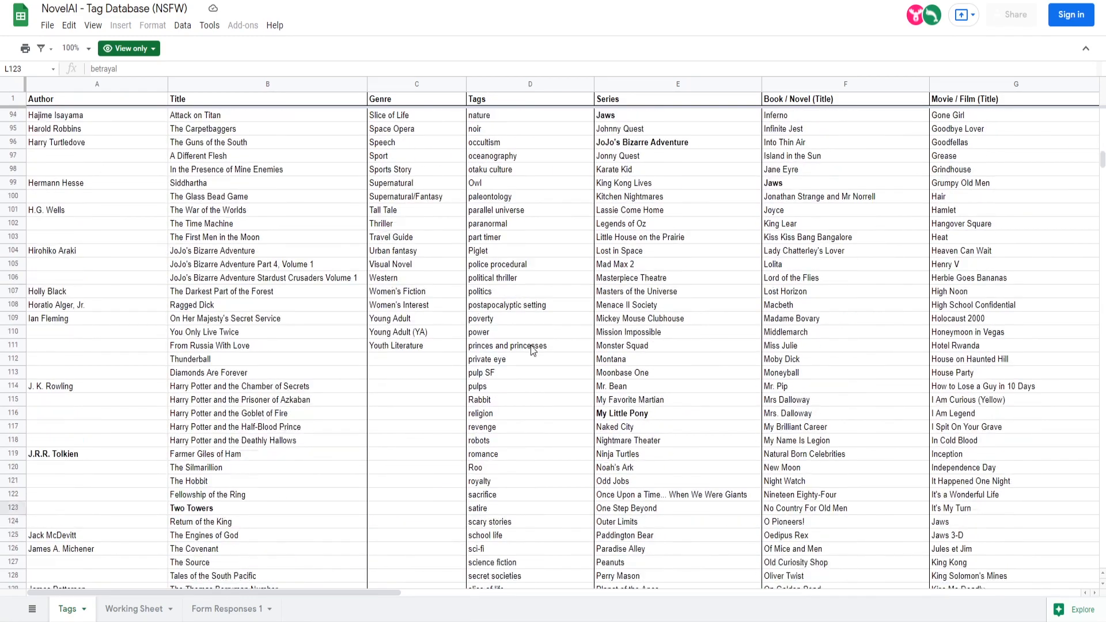
scroll(527, 346, "down", 3)
scroll(530, 376, "up", 16)
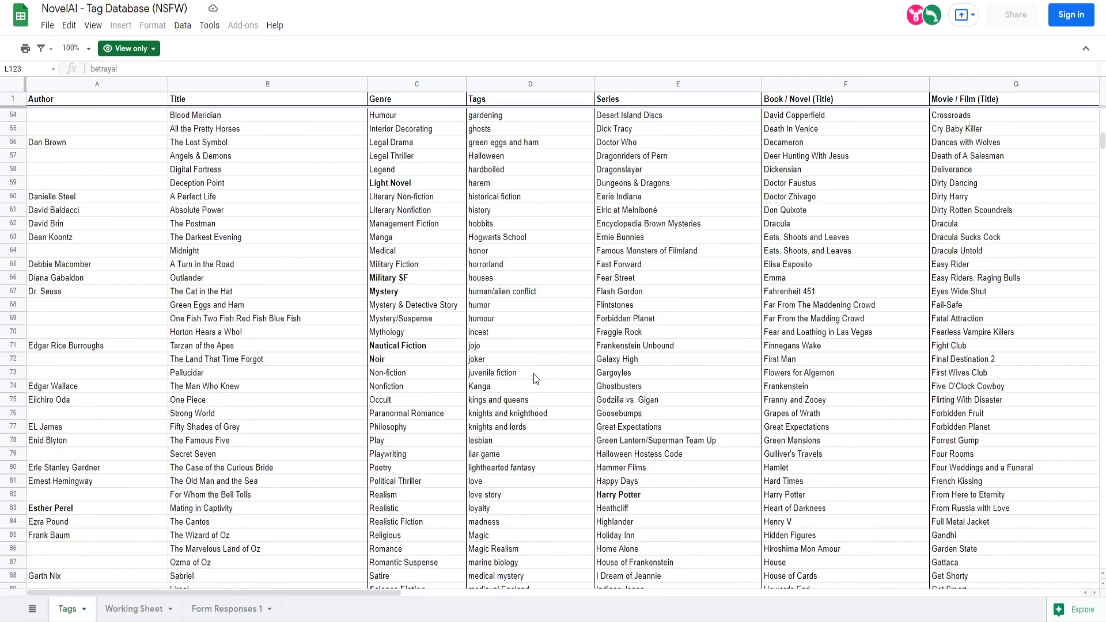
scroll(536, 378, "up", 5)
left_click_drag(362, 596, 569, 601)
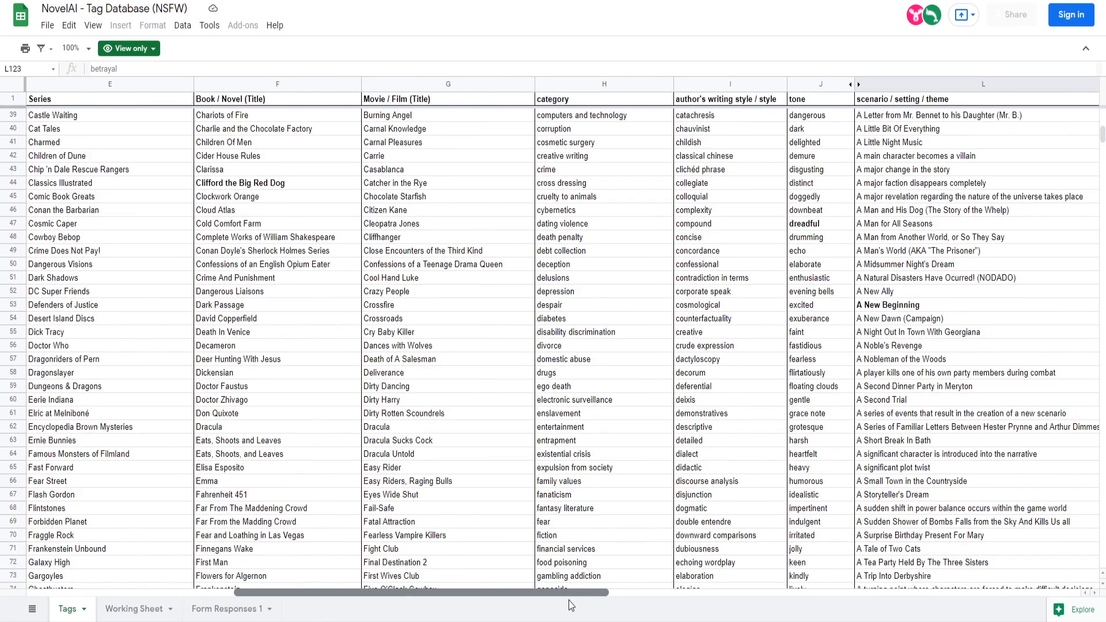
scroll(732, 187, "up", 12)
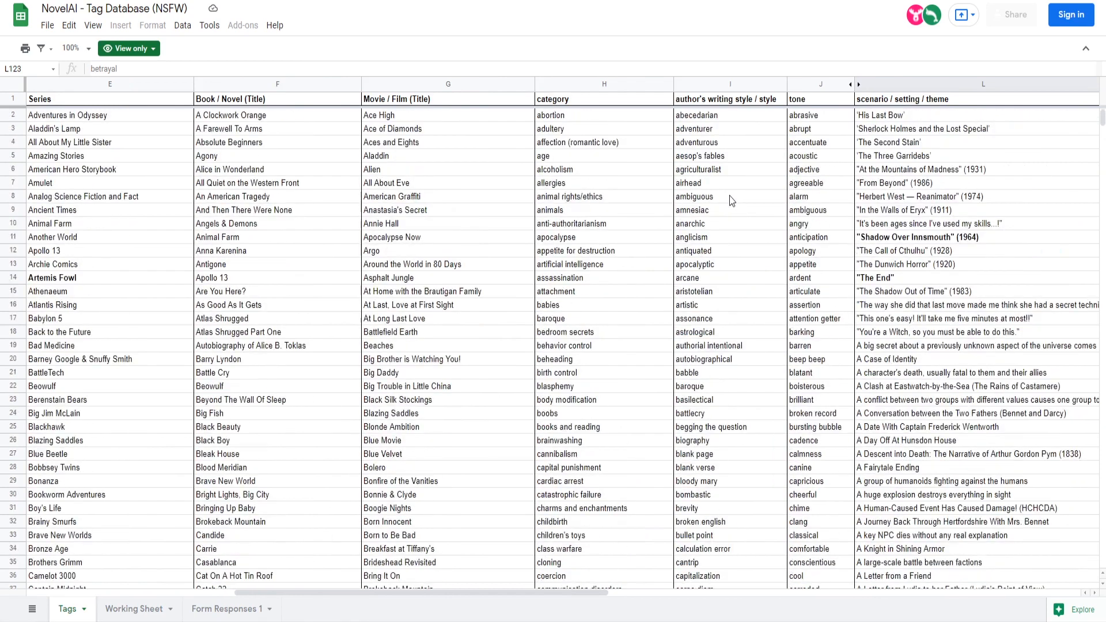
left_click(577, 118)
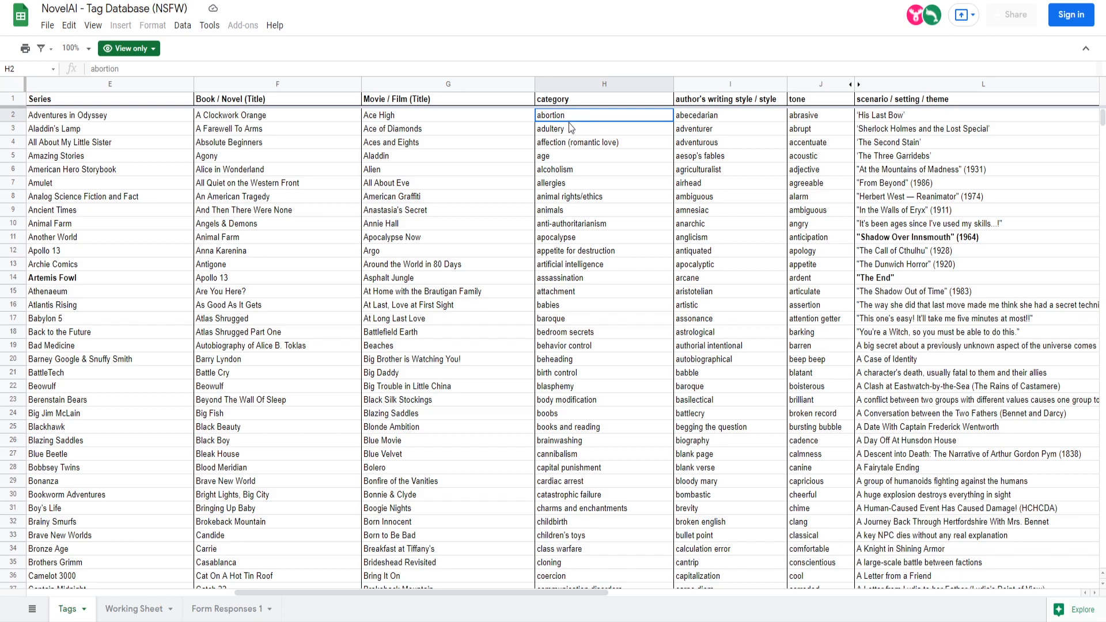
scroll(461, 560, "down", 3)
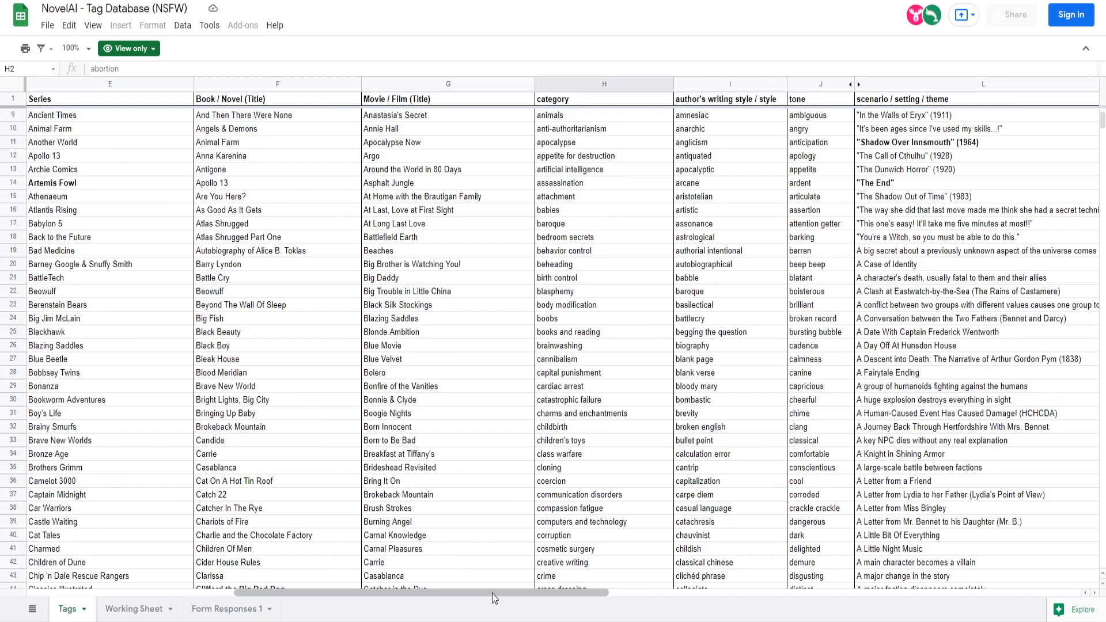
- Pick Space Opera from the database's Genre column and replace Horror with it in the NovelAI prompt
left_click_drag(486, 592, 344, 596)
scroll(264, 461, "down", 15)
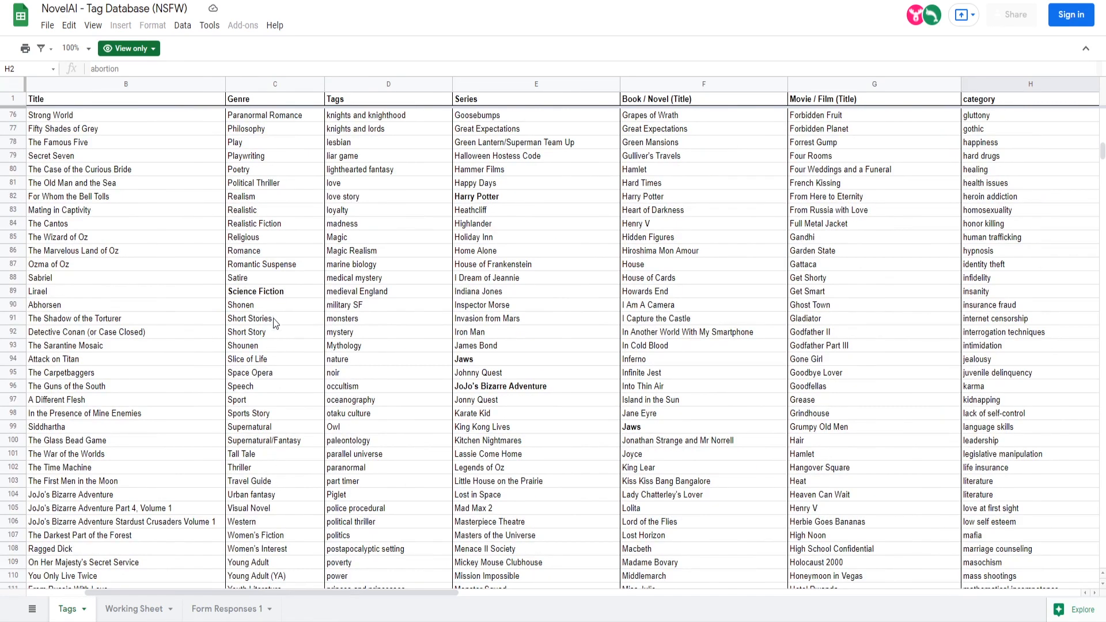
left_click(261, 379)
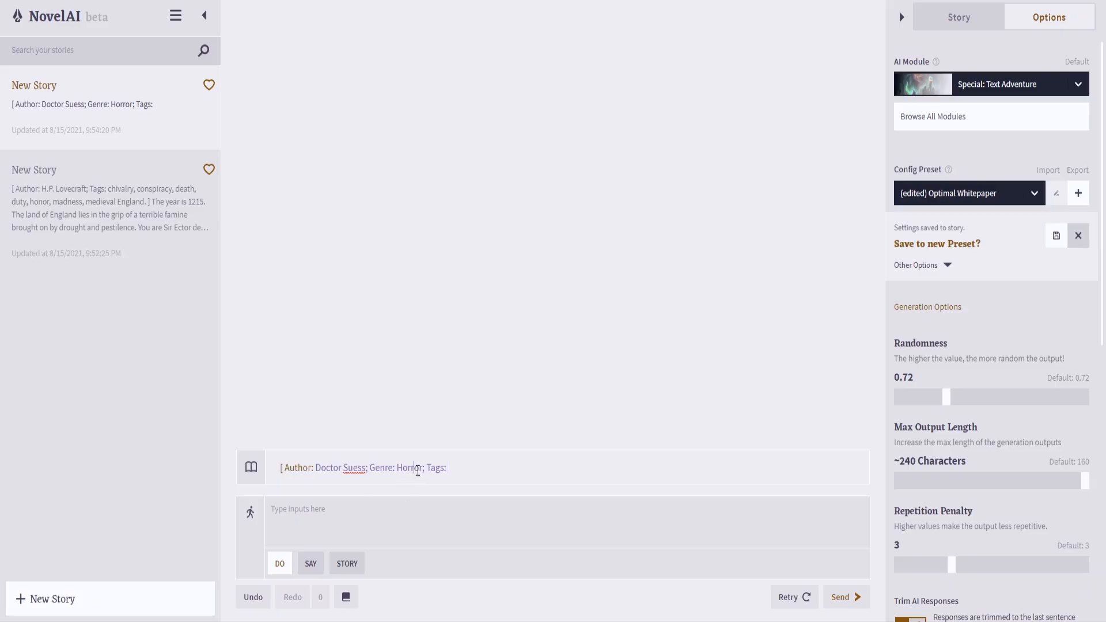
key("BackSpace")
key("BackSpace")
key("BackSpace")
key("BackSpace")
key("BackSpace")
key("BackSpace")
type("Space Opera")
left_click(531, 472)
- Look up the Tags column in the Google Sheets database and add "power," as the first tag in the NovelAI prompt
key("ctrl+Tab")
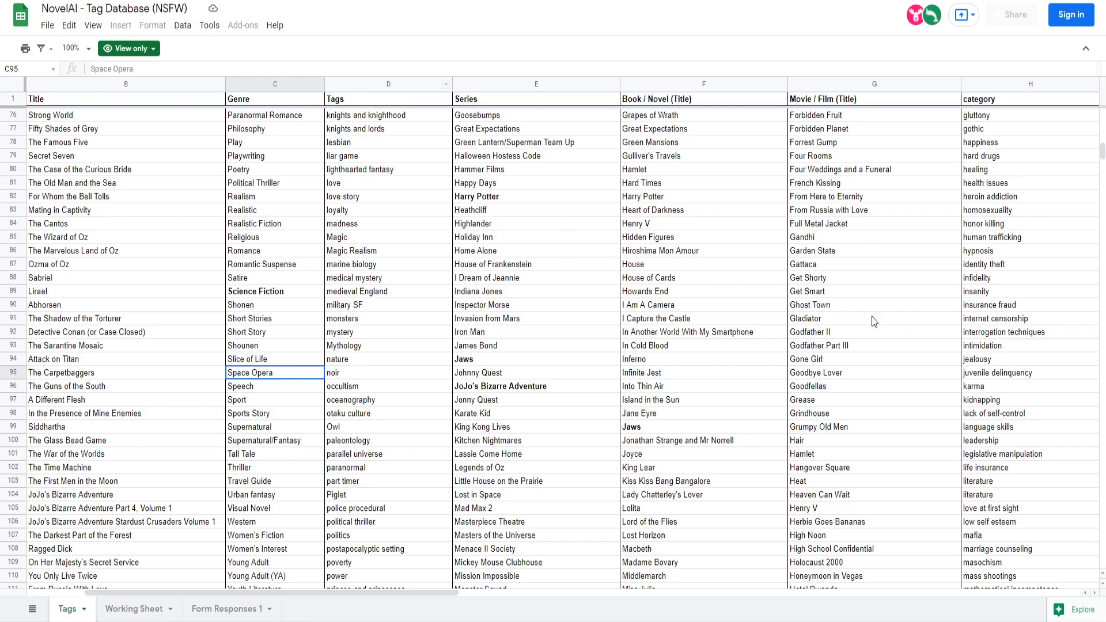
left_click_drag(374, 594, 358, 594)
scroll(421, 527, "down", 3)
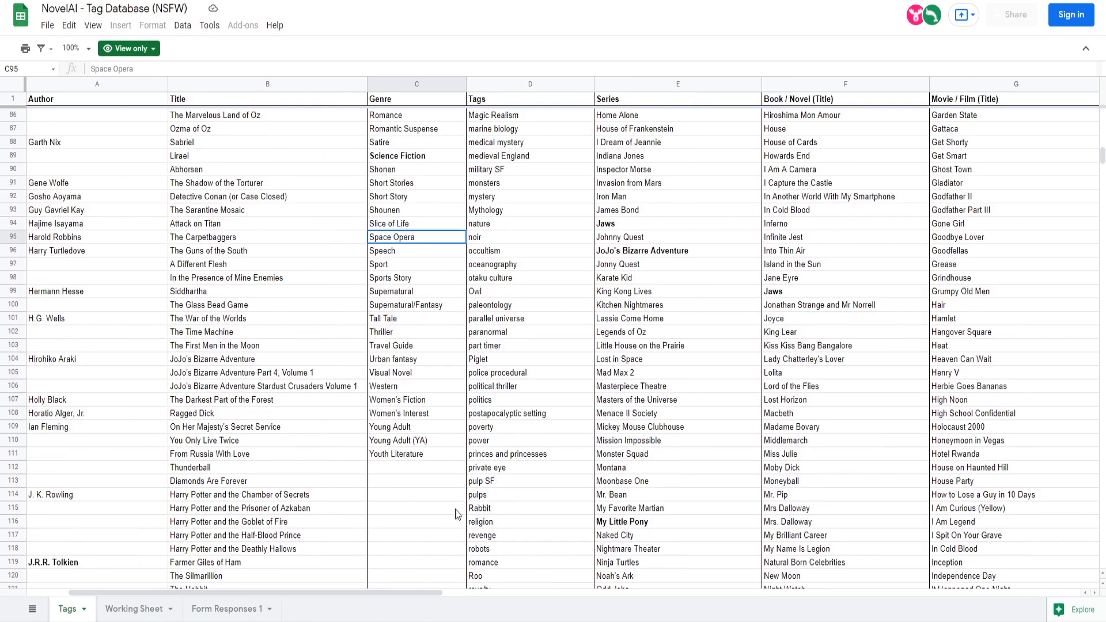
key("ctrl+shift+Tab")
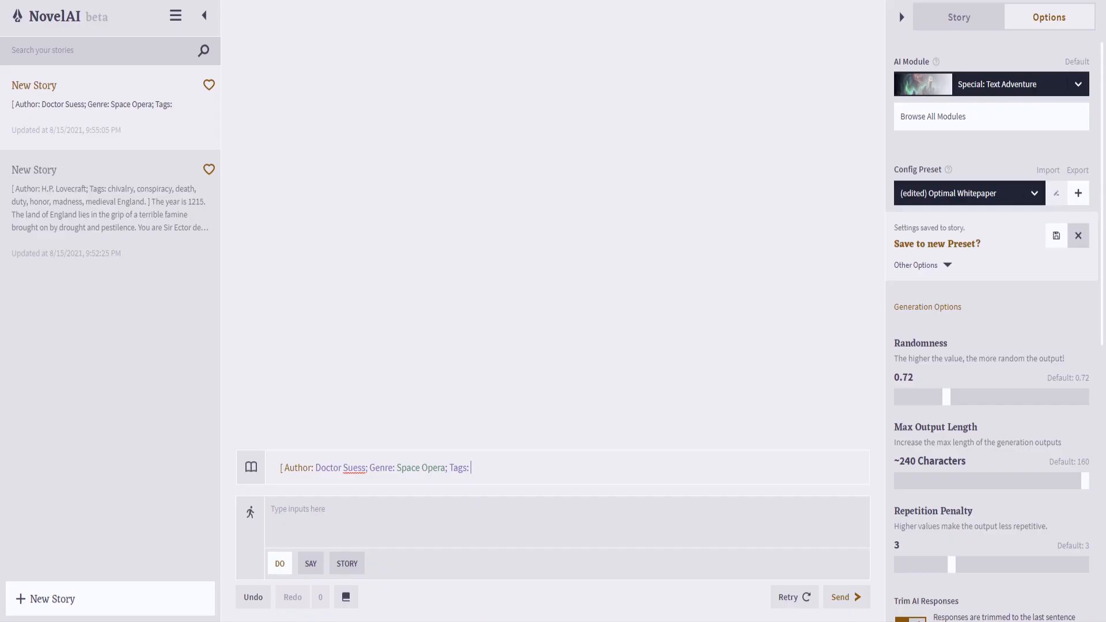
type("power,")
- Choose further entries from the database's Tags column and append "politics, sci-fi," to the tags in the NovelAI prompt
key("ctrl+Tab")
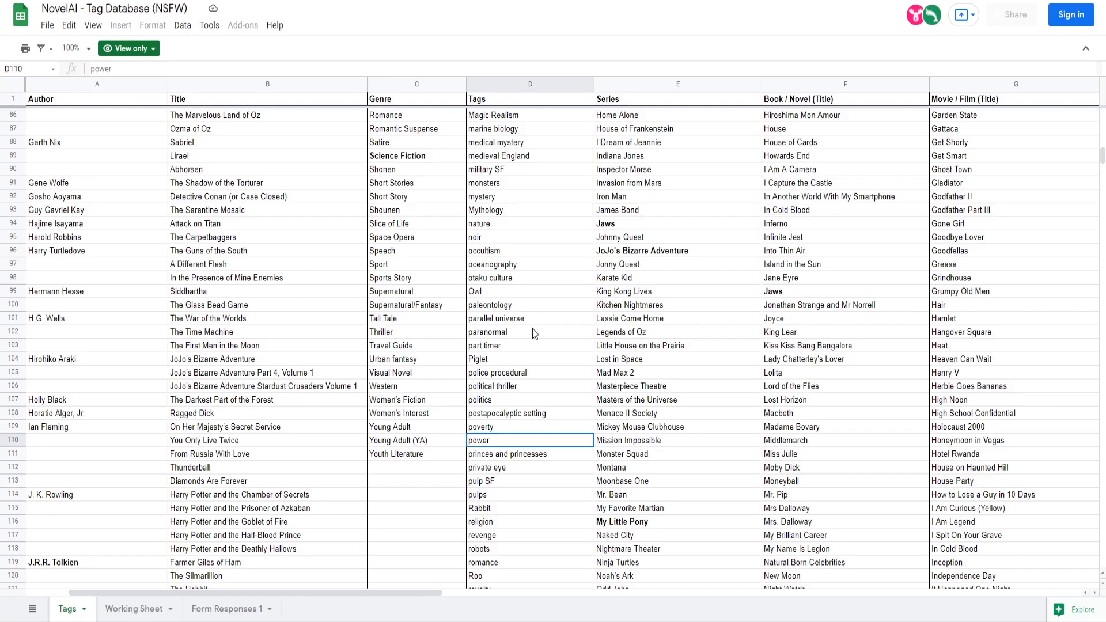
scroll(521, 378, "down", 2)
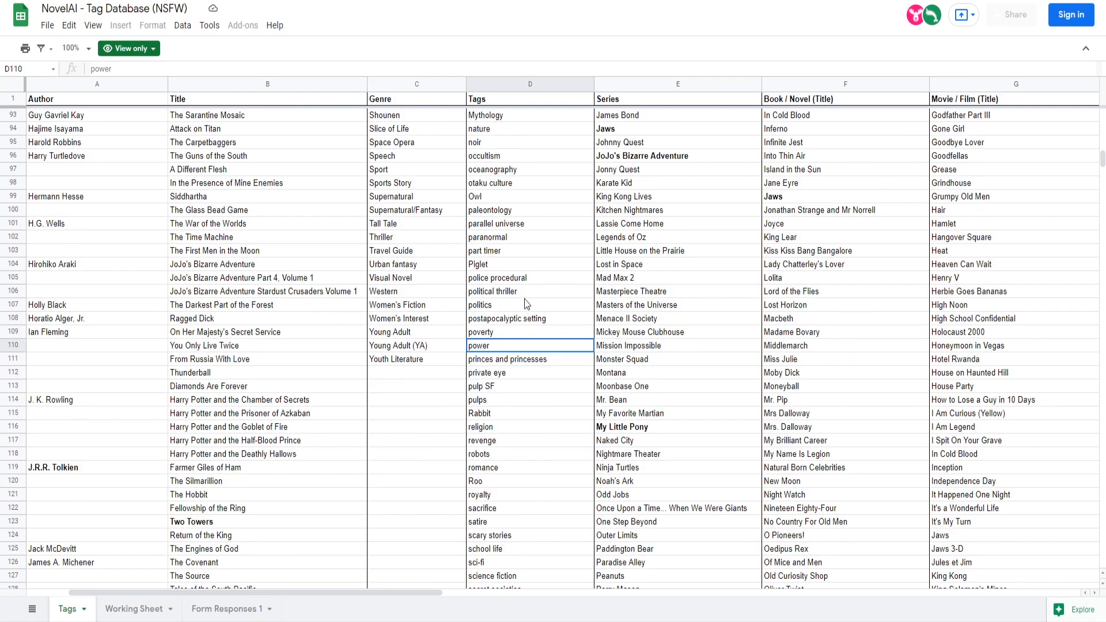
key("ctrl+Tab")
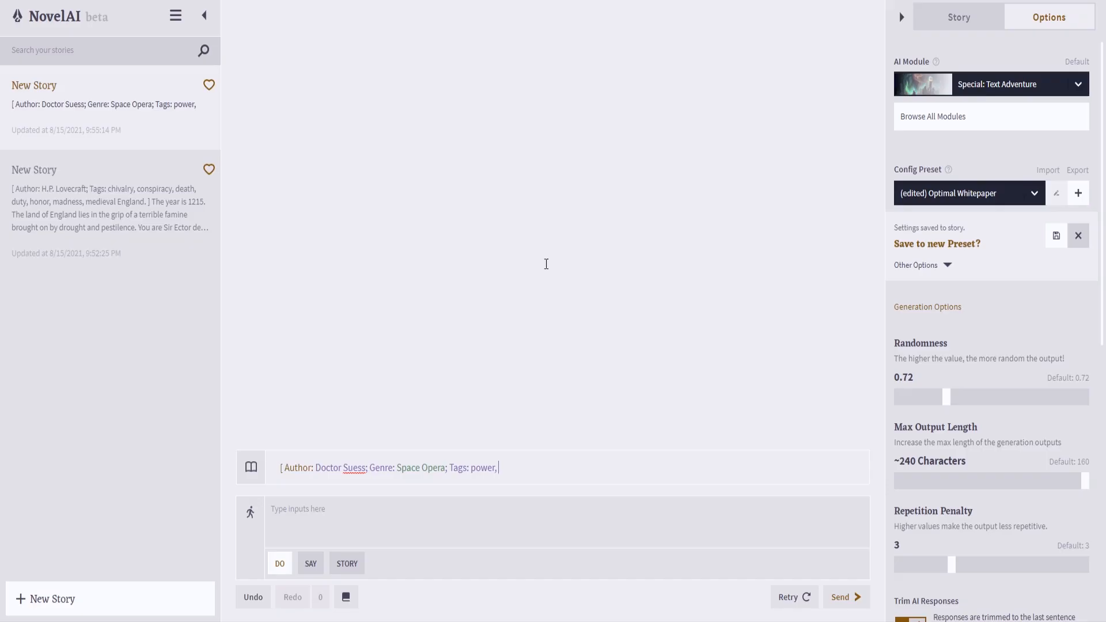
type("politics,")
key("ctrl+Tab")
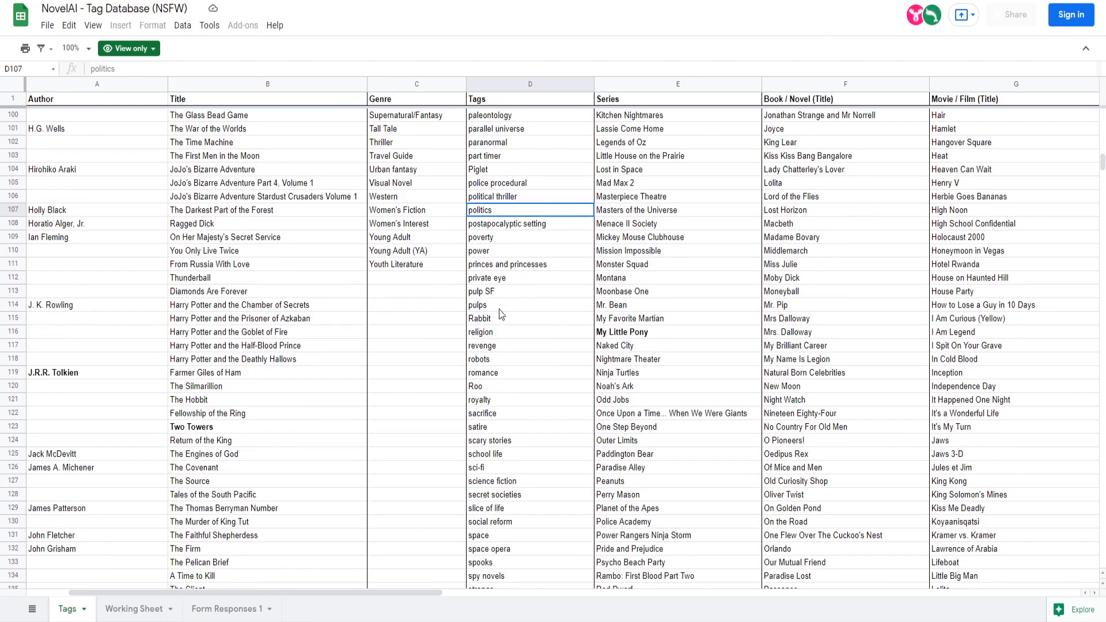
left_click(500, 293)
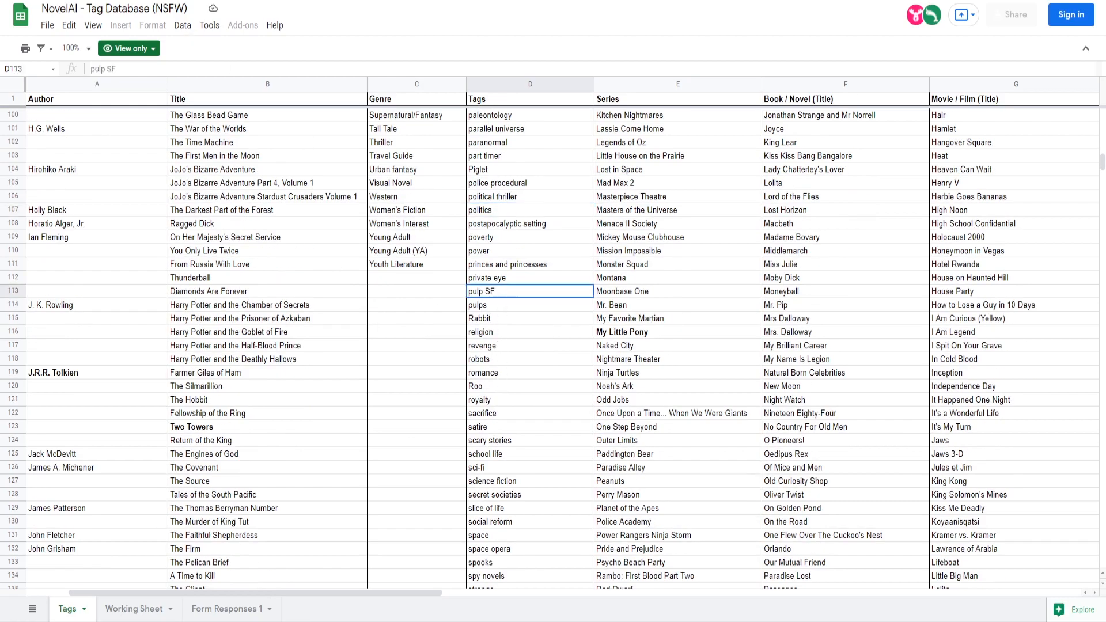
key("ctrl+Tab")
type("sci-fi,")
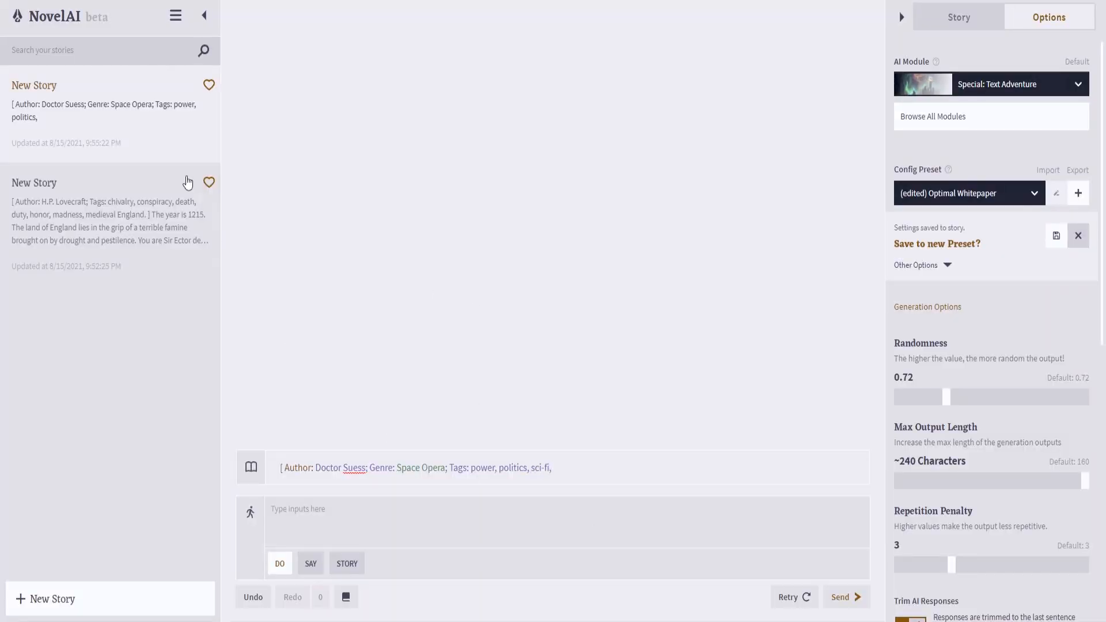
- Pick royalty from the Tags column of the Google Sheets database and append "royalty;" to the tags in the NovelAI prompt
key("ctrl+Tab")
scroll(430, 390, "up", 2)
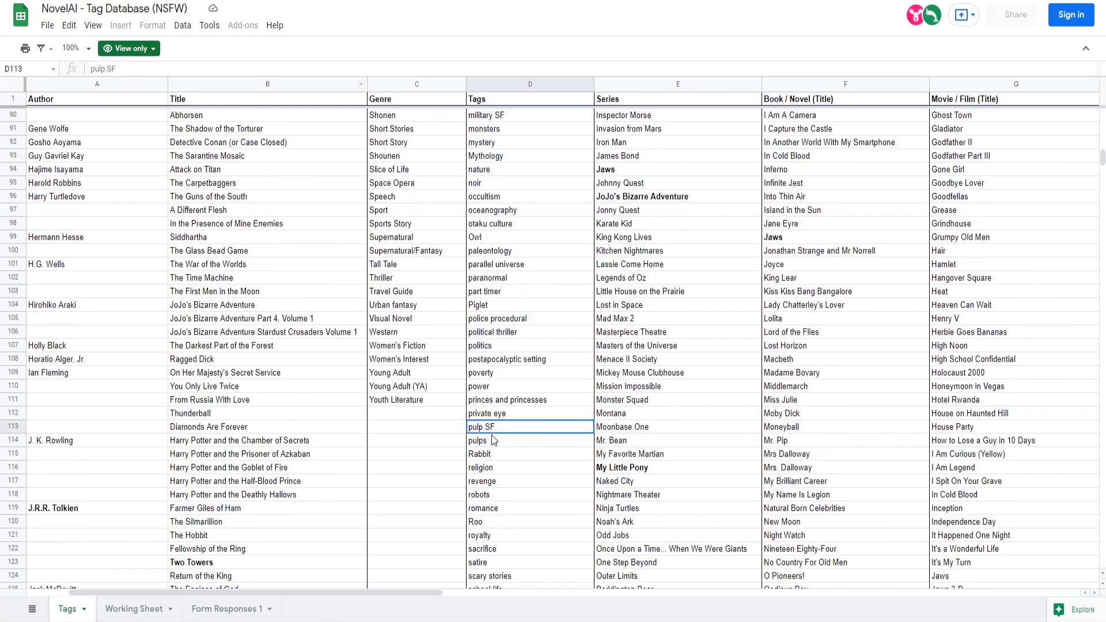
scroll(510, 451, "down", 4)
scroll(496, 326, "down", 3)
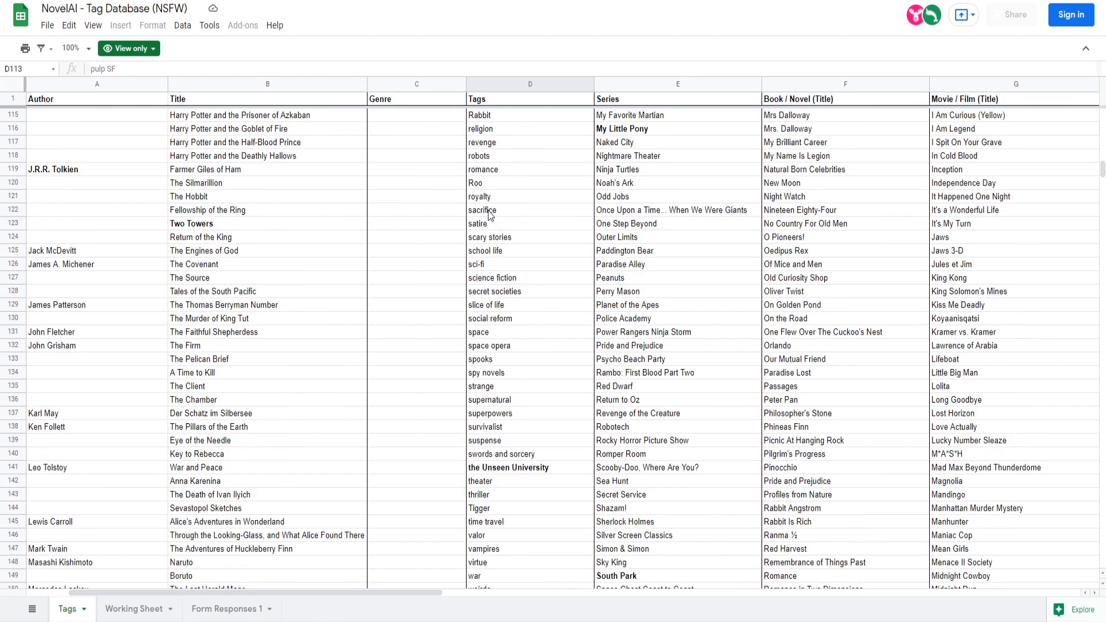
left_click(484, 197)
key("alt+Tab")
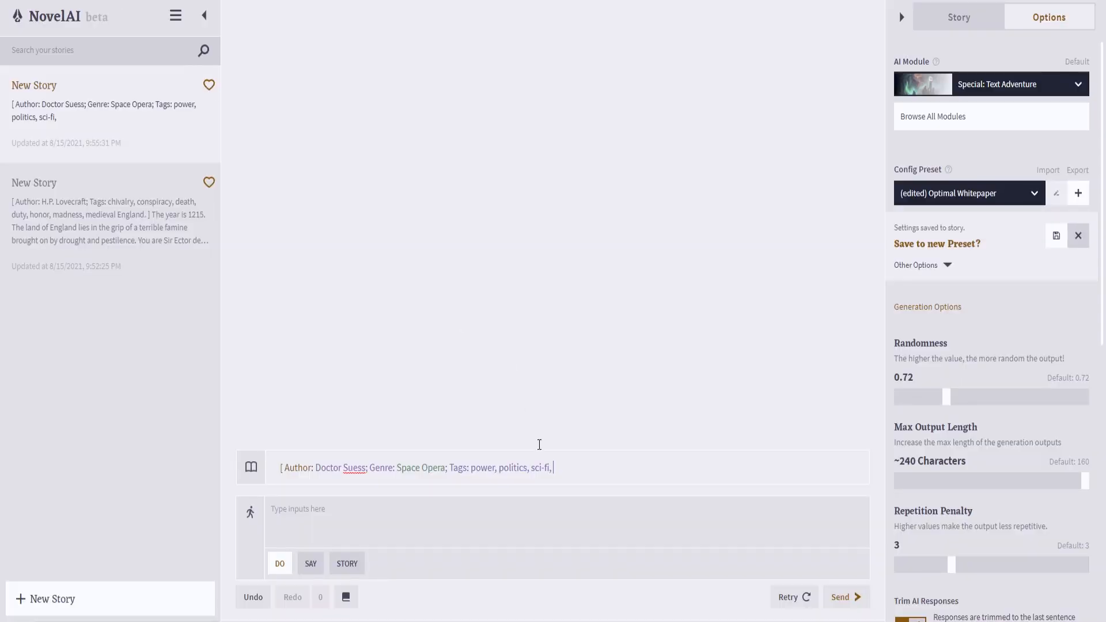
left_click(569, 475)
type("royalty")
type(";")
- Switch to the tag database and examine the category, writing style, tone and scenario columns
key("alt+Tab")
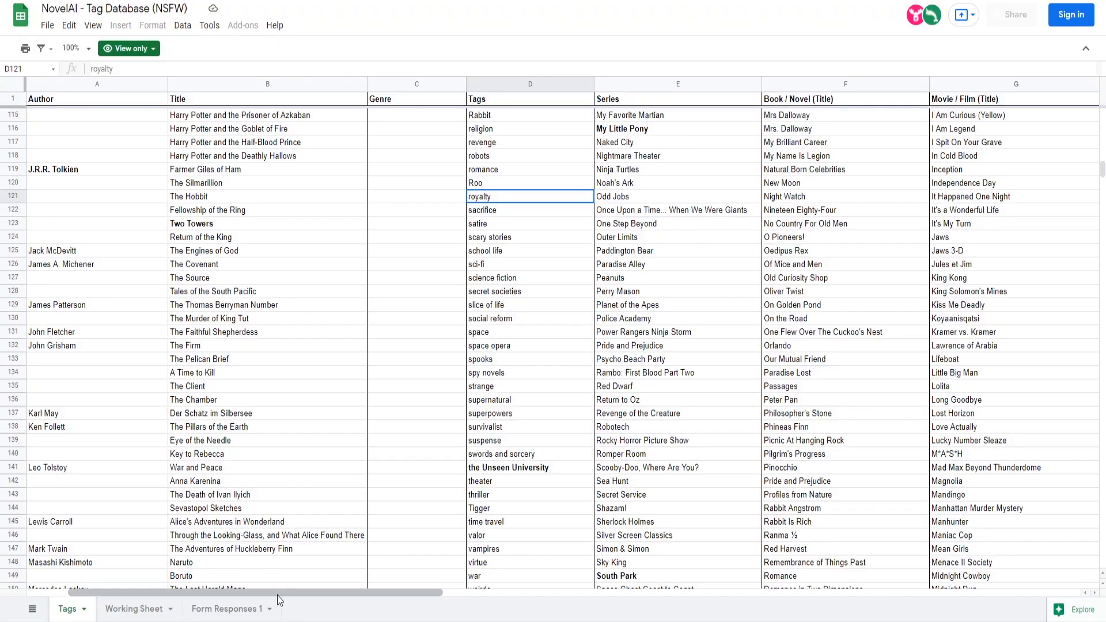
left_click_drag(279, 594, 504, 616)
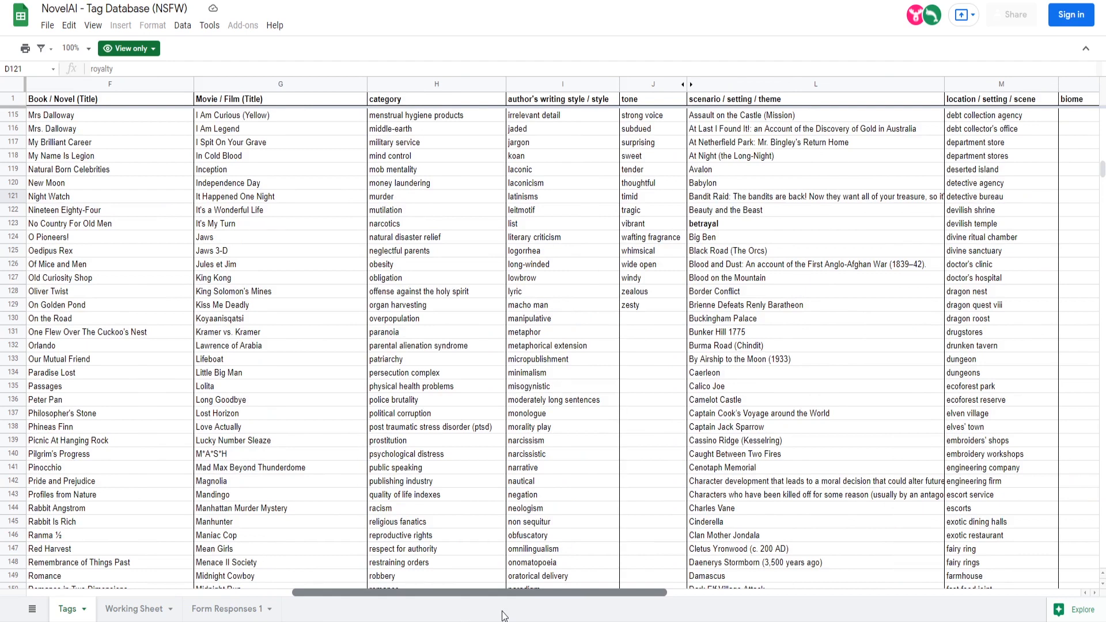
mouse_move(502, 617)
left_mouse_down()
mouse_move(427, 615)
mouse_move(556, 621)
mouse_move(400, 611)
mouse_move(363, 619)
mouse_move(507, 602)
left_mouse_up()
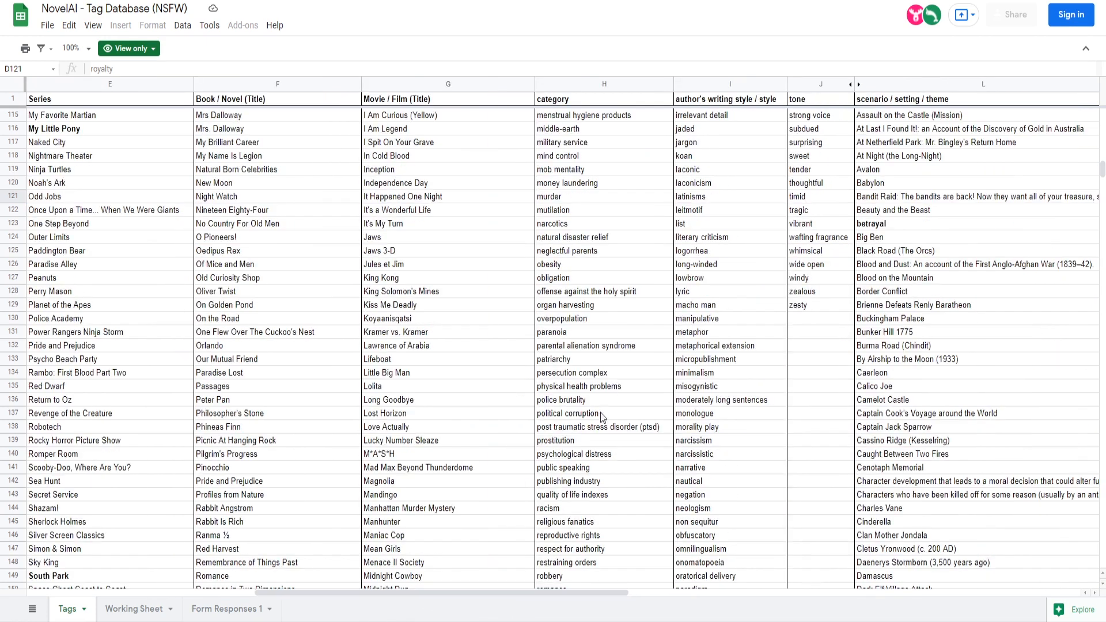
left_click(567, 130)
left_click(569, 120)
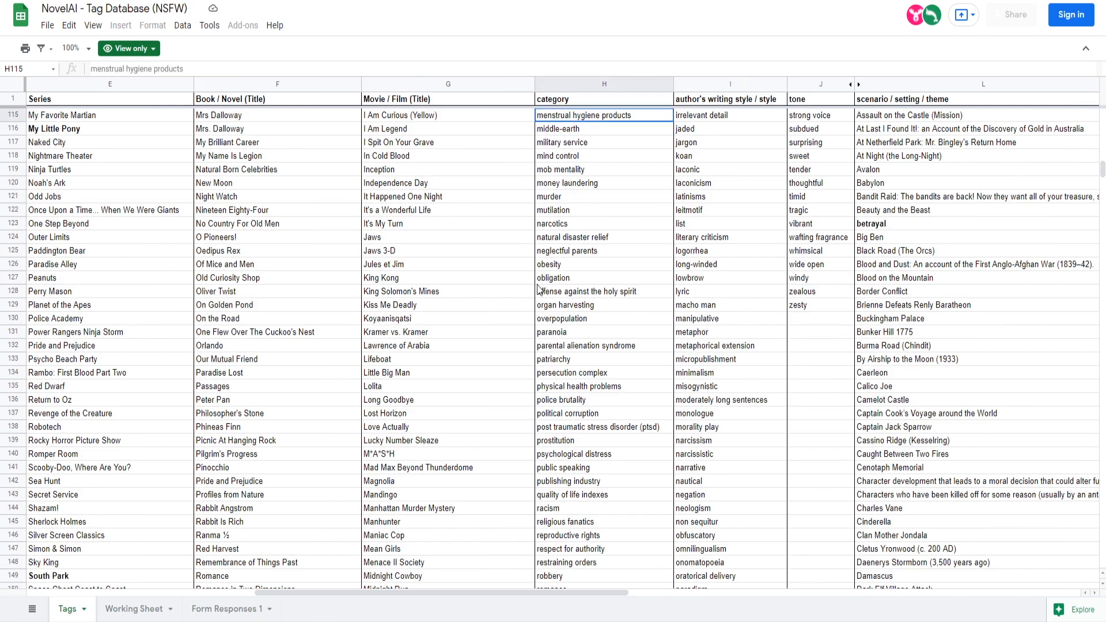
mouse_move(302, 593)
left_mouse_down()
mouse_move(339, 593)
mouse_move(306, 593)
left_mouse_up()
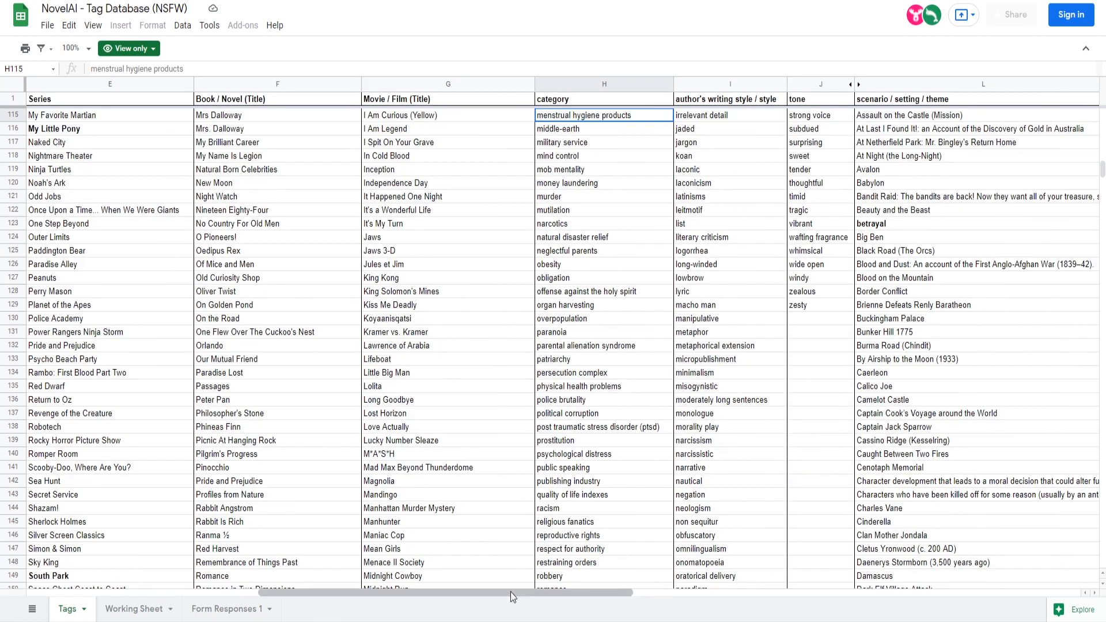
left_click_drag(511, 593, 606, 599)
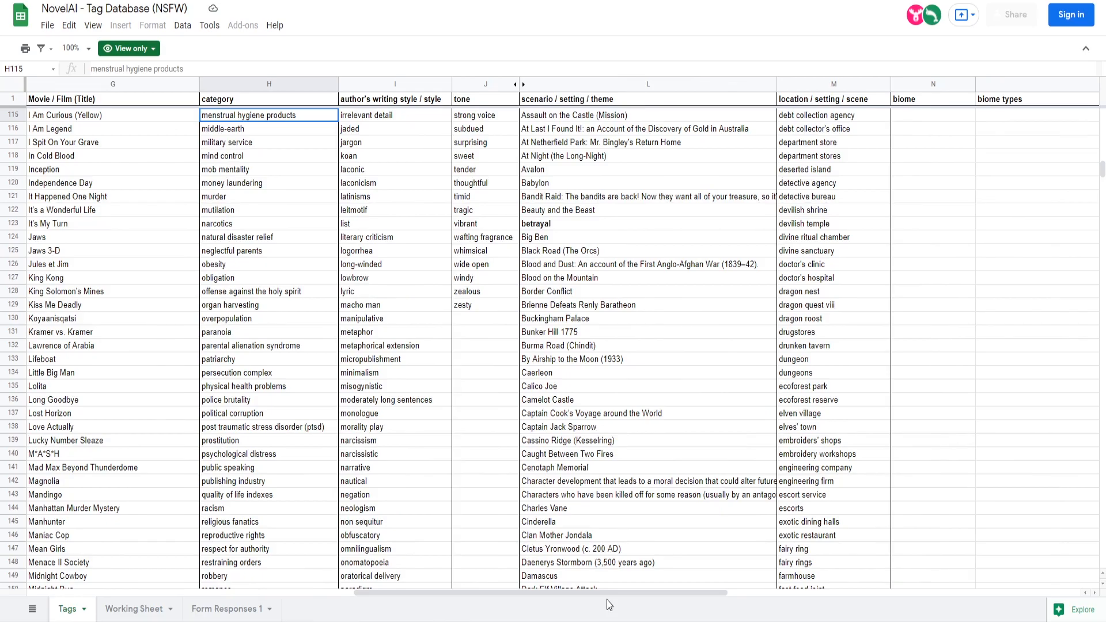
- Pick poetic from the database's writing style column and append "Style: poetic," to the NovelAI prompt
scroll(420, 247, "up", 12)
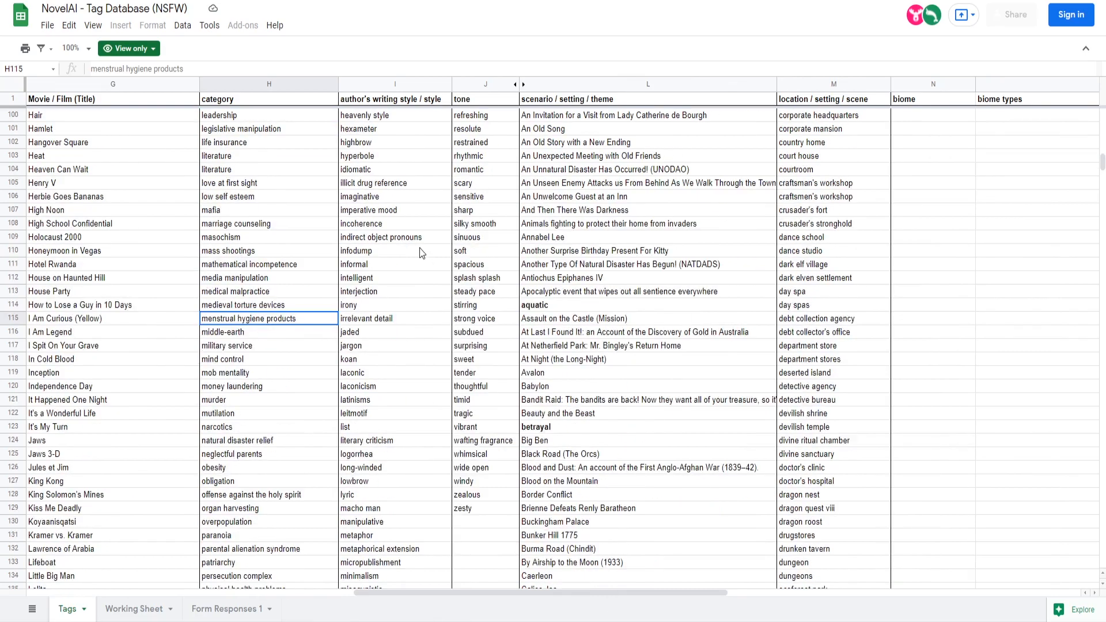
scroll(416, 251, "up", 12)
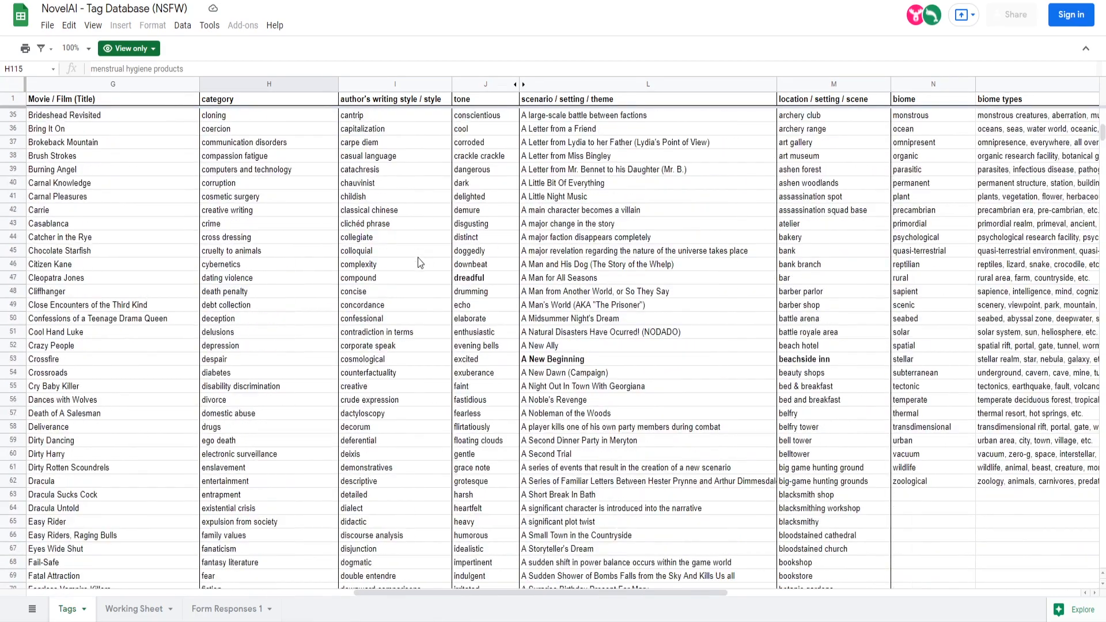
scroll(419, 265, "down", 10)
scroll(420, 278, "down", 15)
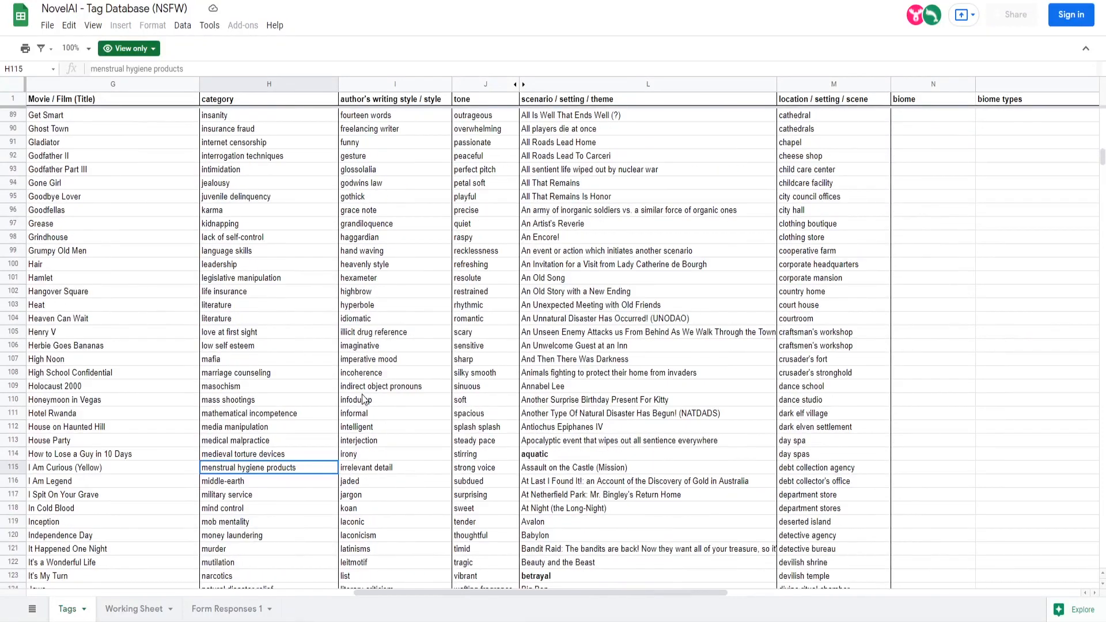
scroll(380, 420, "down", 8)
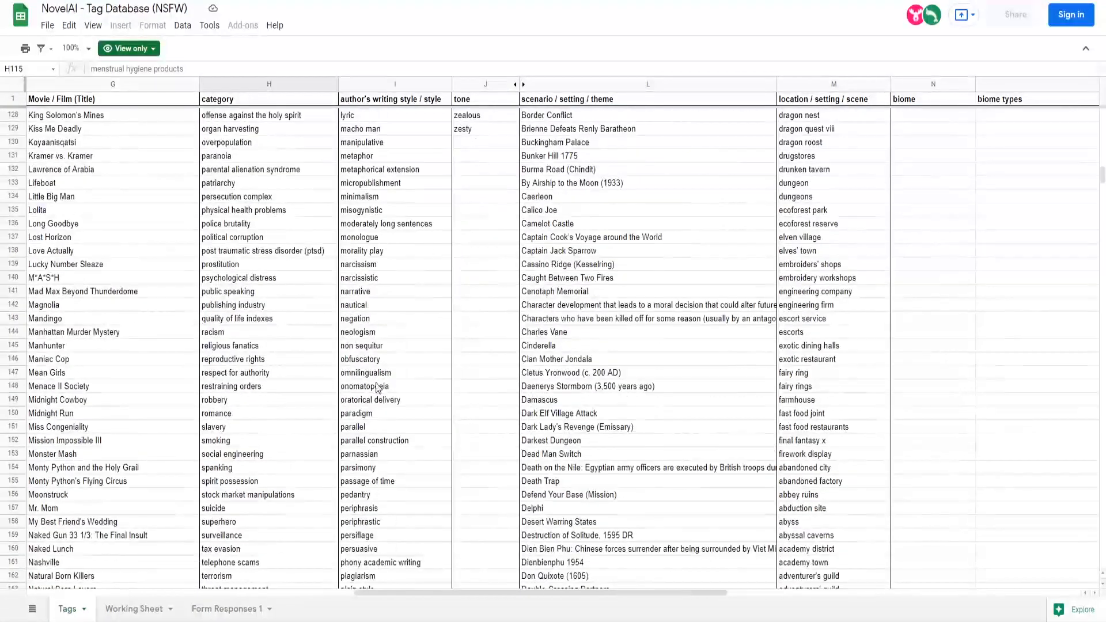
scroll(391, 441, "down", 3)
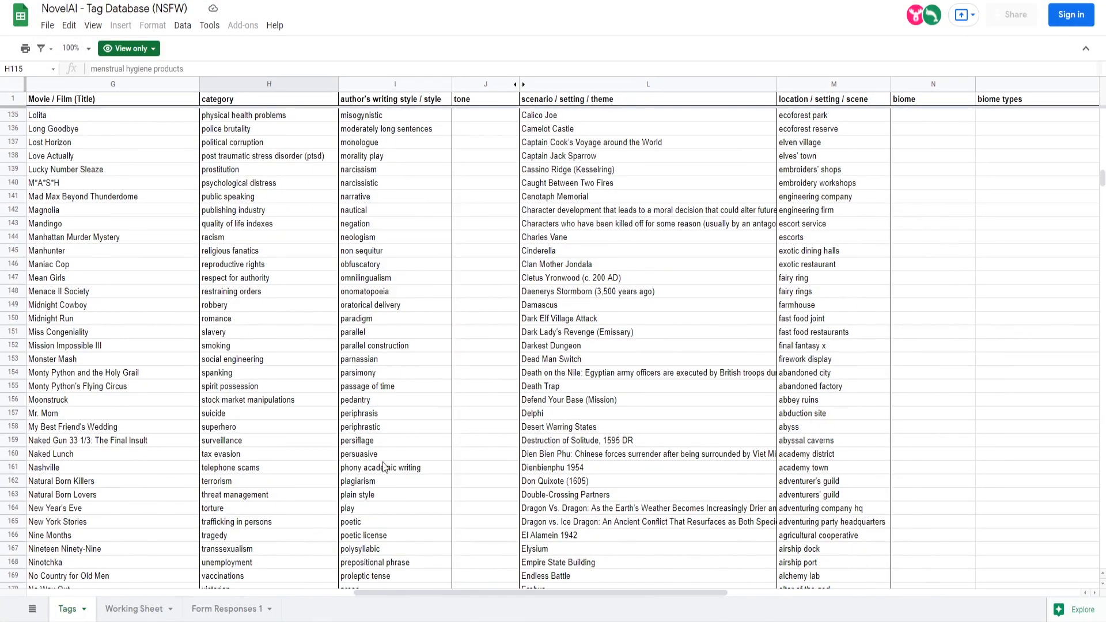
scroll(386, 421, "down", 4)
left_click(360, 389)
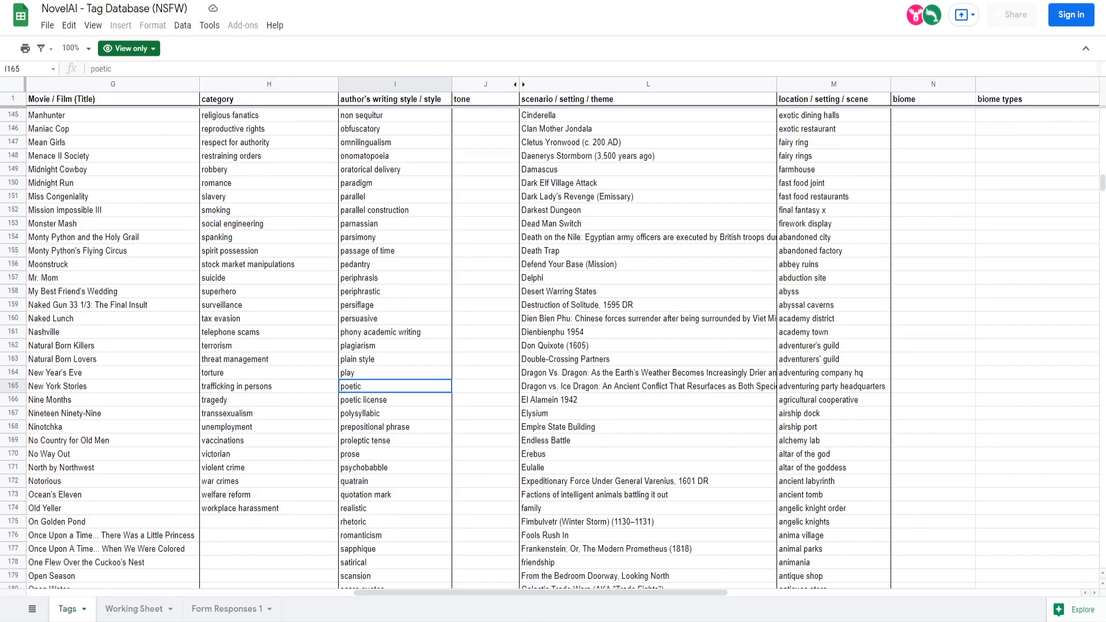
key("alt+Tab")
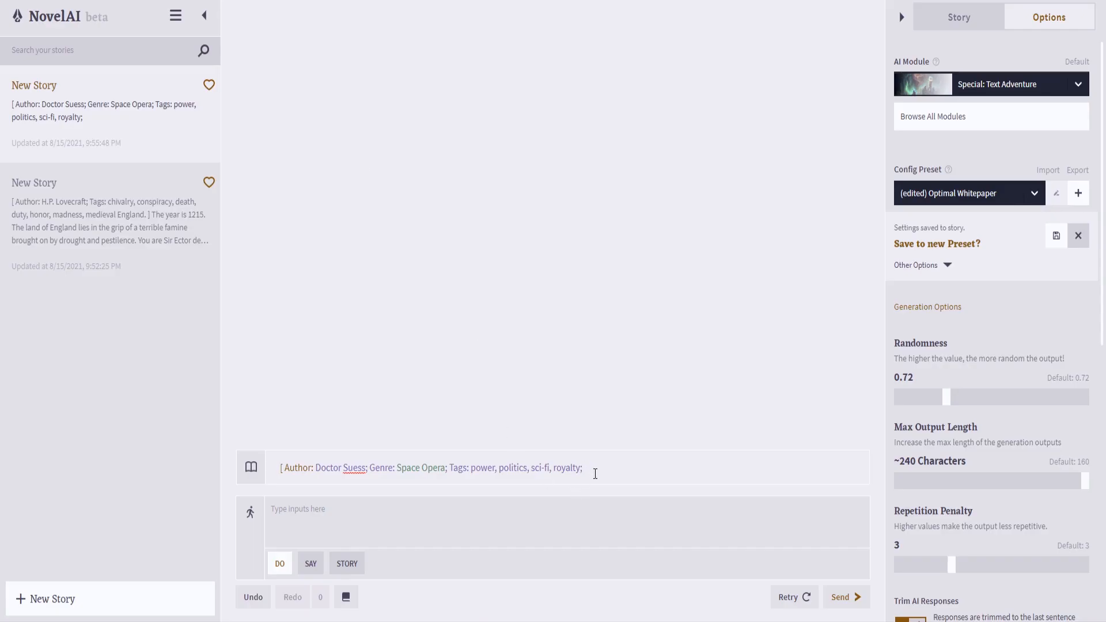
type("Style: poetic,")
- Look through the remaining writing style entries and the tone column of the Google Sheets database for further style descriptors
key("alt+Tab")
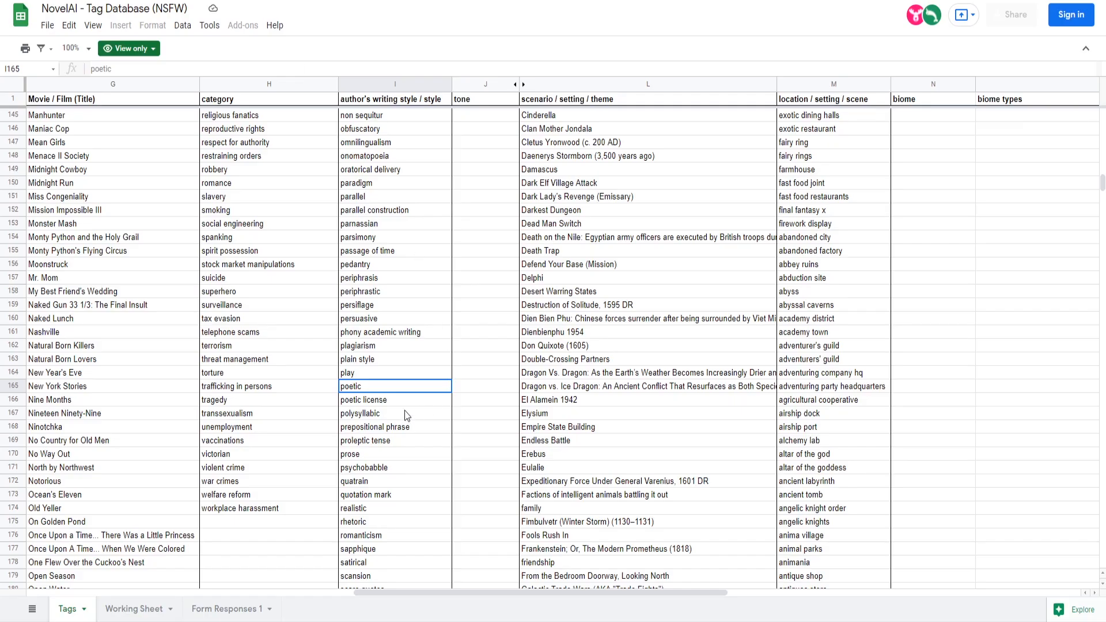
scroll(408, 415, "down", 2)
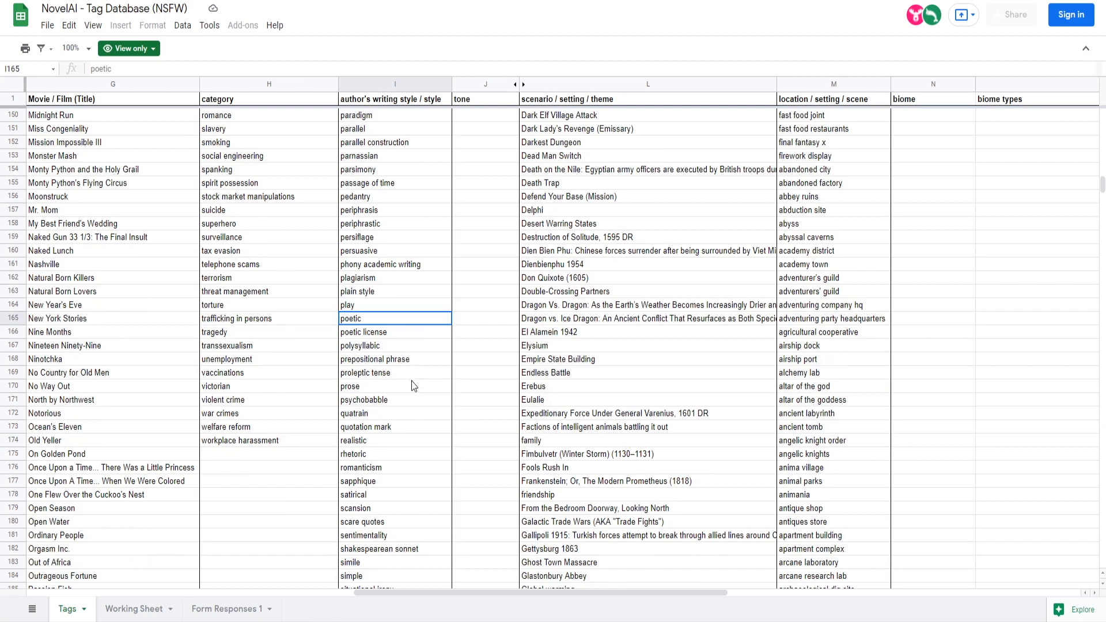
scroll(403, 411, "down", 1)
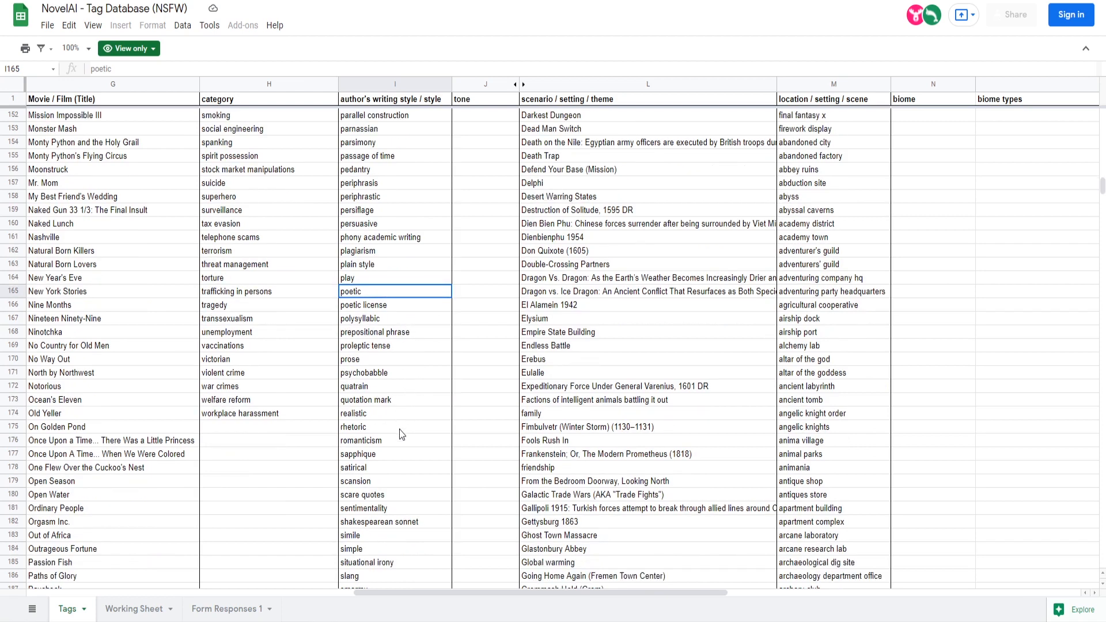
scroll(394, 479, "down", 8)
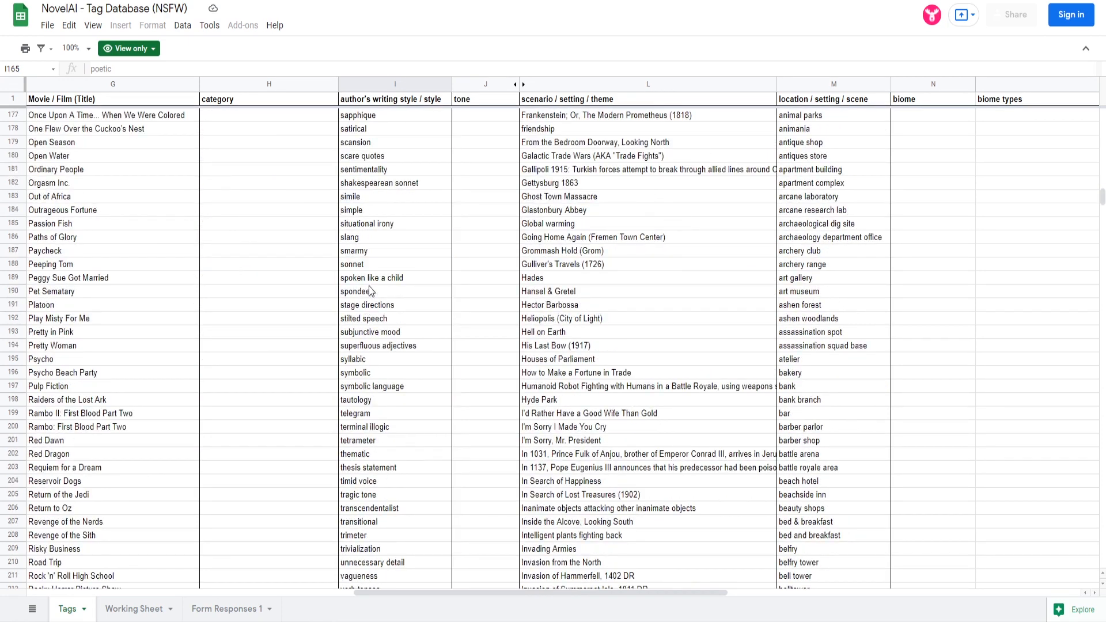
left_click(364, 264)
scroll(406, 372, "down", 5)
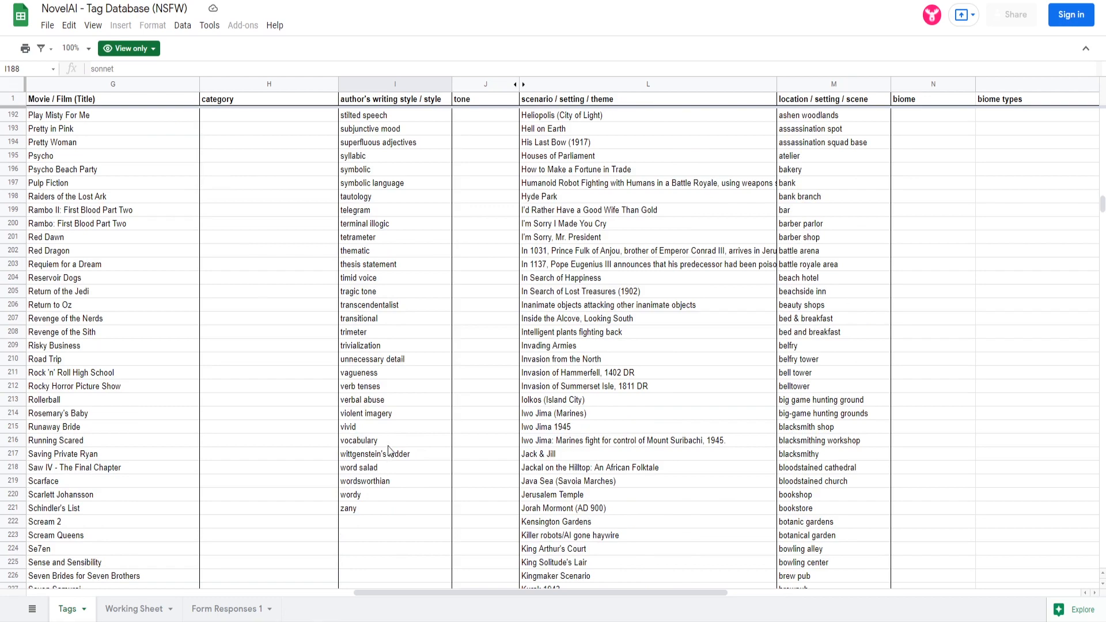
scroll(389, 433, "up", 1)
scroll(387, 431, "up", 14)
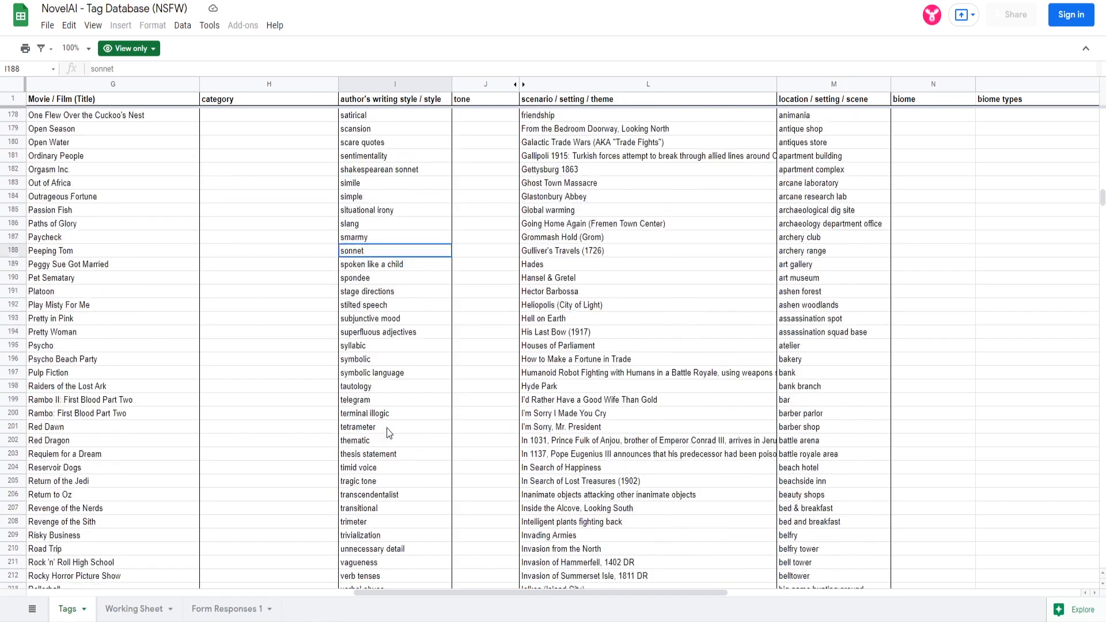
scroll(389, 432, "up", 18)
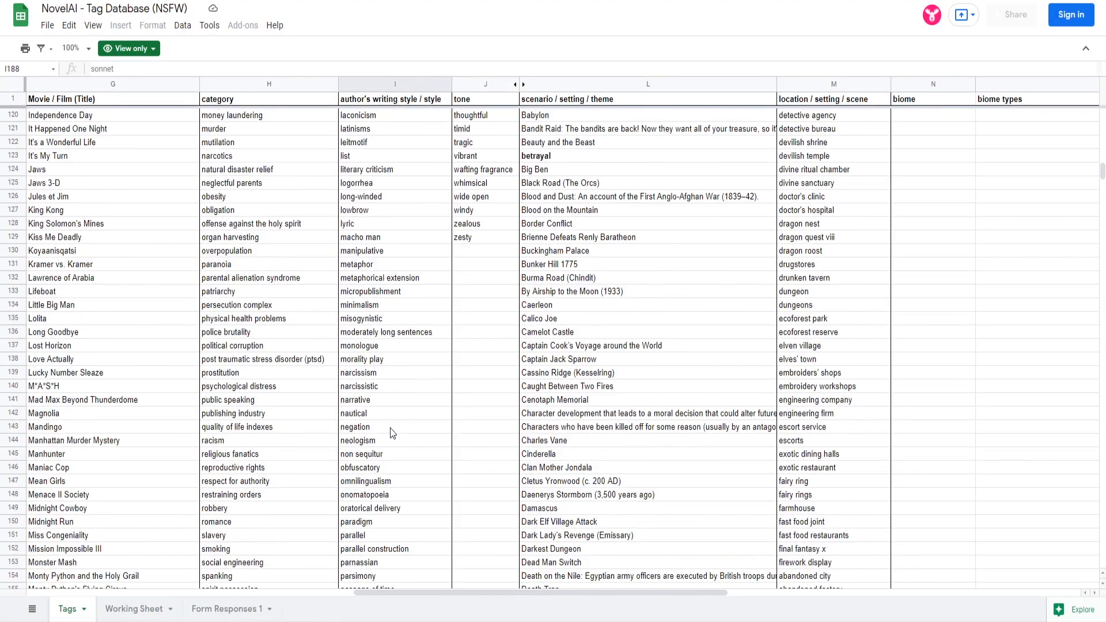
scroll(378, 449, "up", 20)
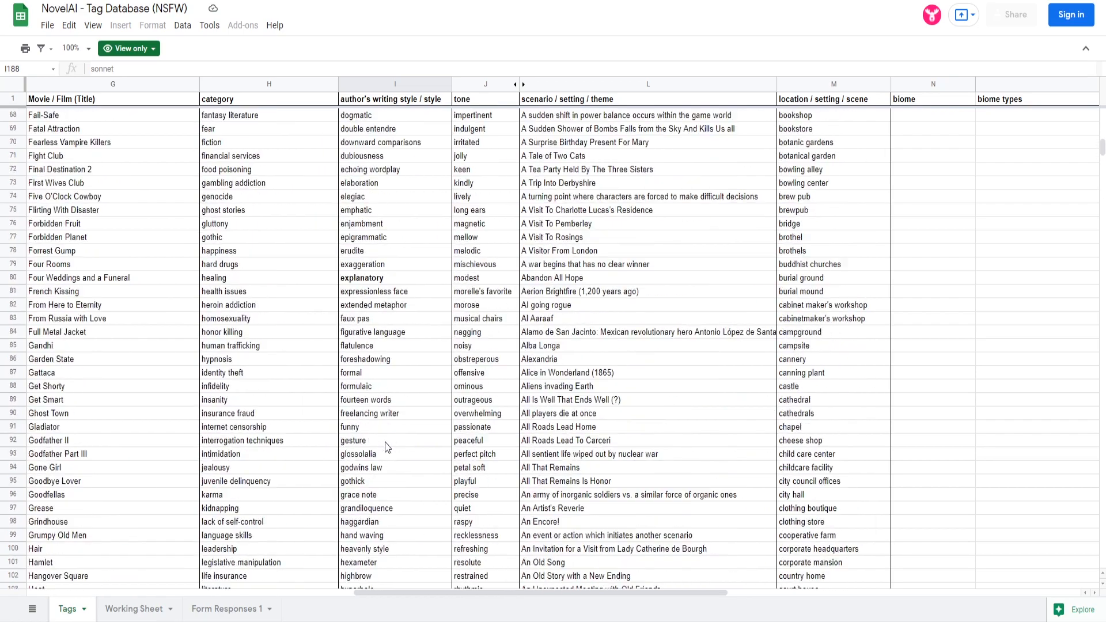
scroll(386, 446, "up", 5)
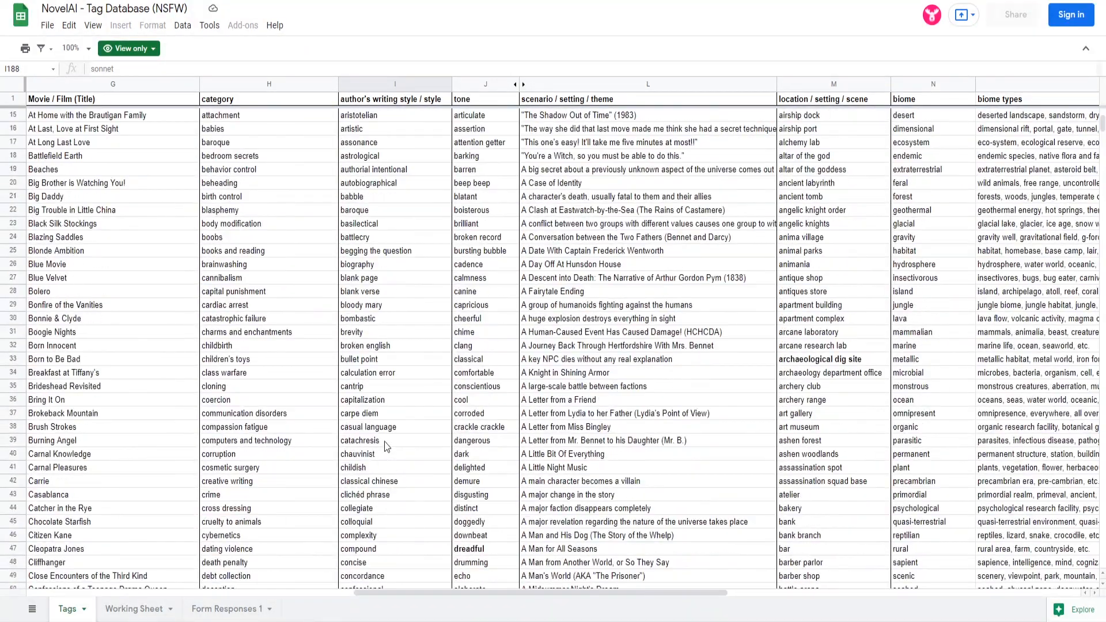
scroll(461, 415, "down", 4)
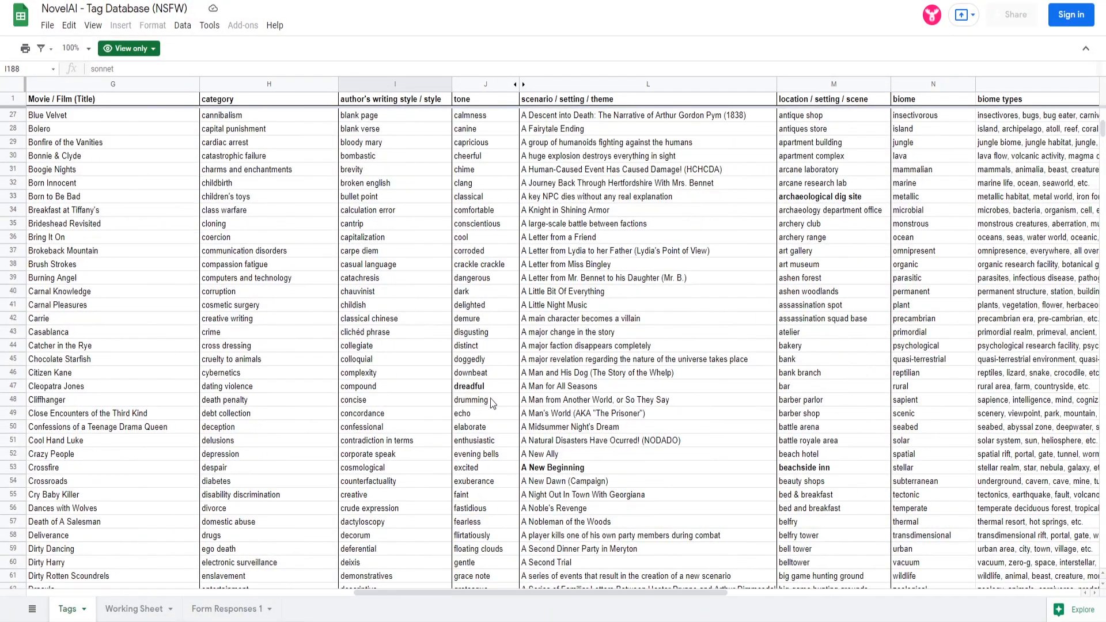
left_click(486, 390)
- In the NovelAI prompt, end the poetic style entry with ". ]" and insert the tags betrayal and loyalty after royalty
key("alt+Tab")
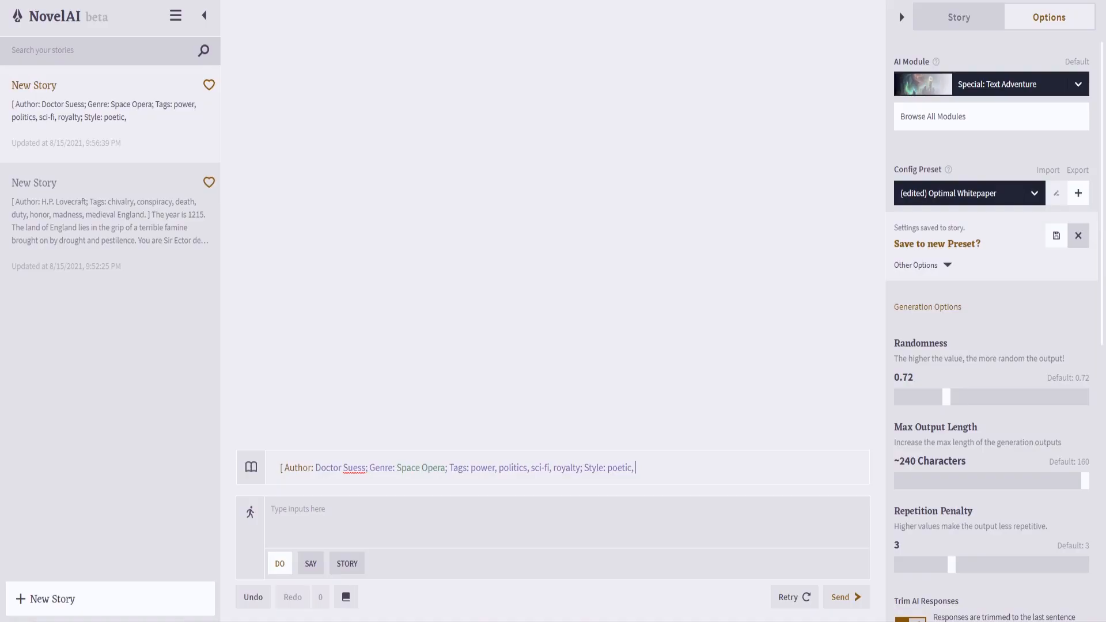
left_click(657, 468)
type(". ]")
left_click(581, 468)
type(", betraye")
key("BackSpace")
type("al, royalty")
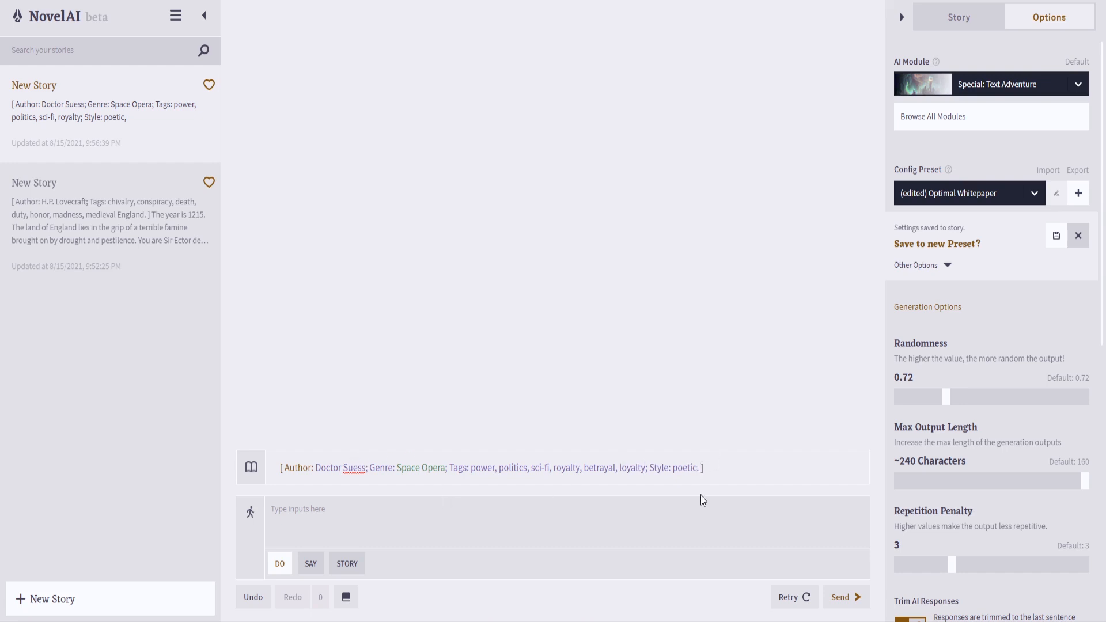
- Start a blank line below the bracketed prompt and send it to generate the story's opening
left_click(692, 527)
left_click(729, 470)
key("Return")
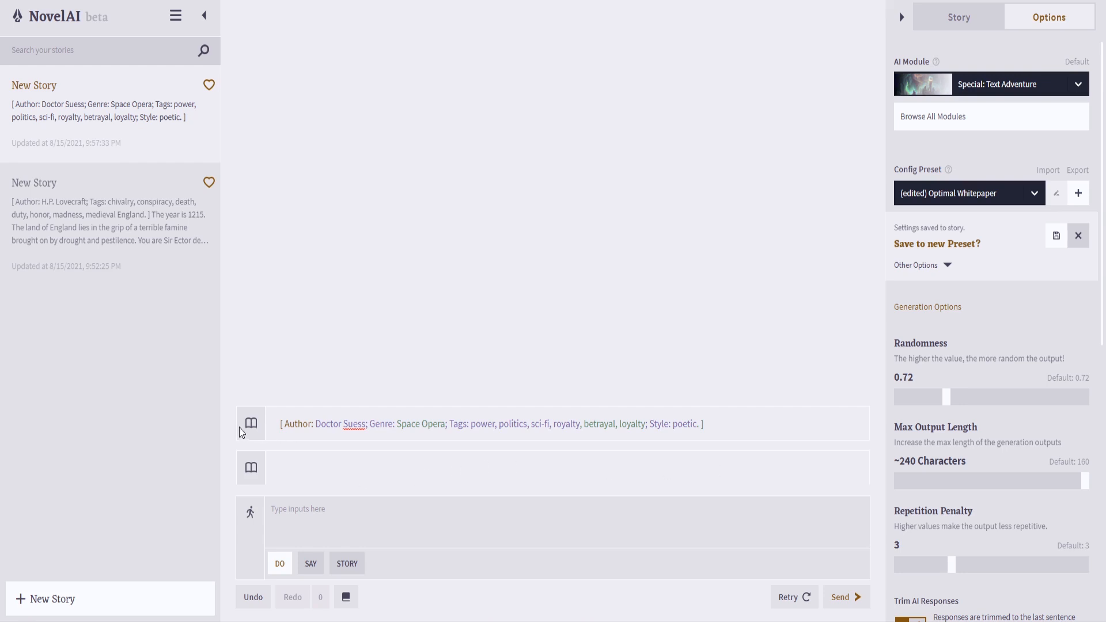
key("BackSpace")
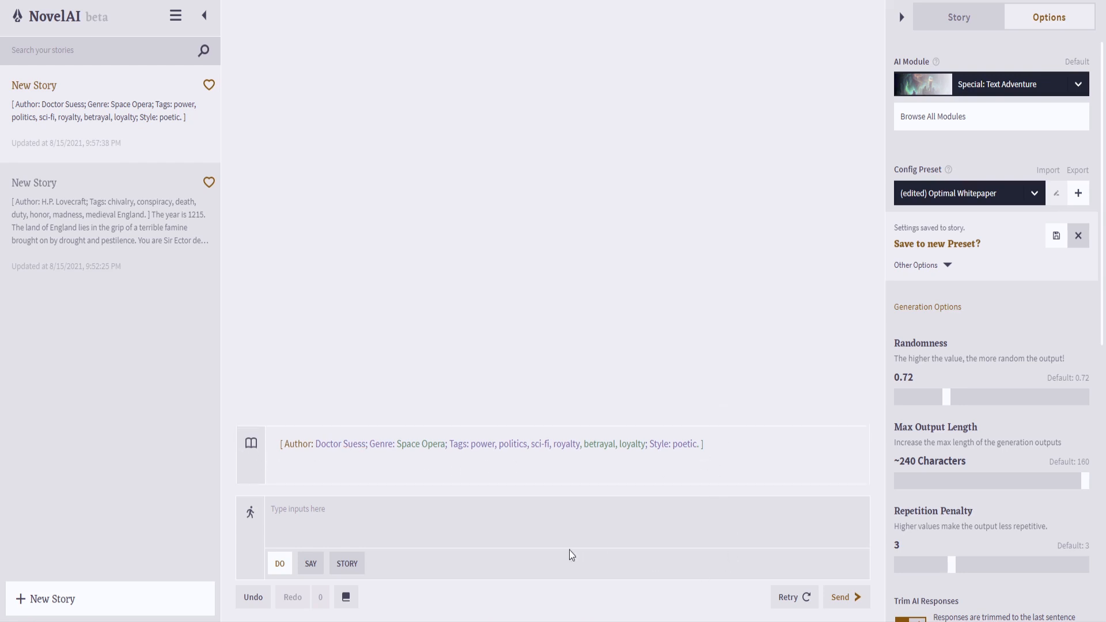
left_click(358, 468)
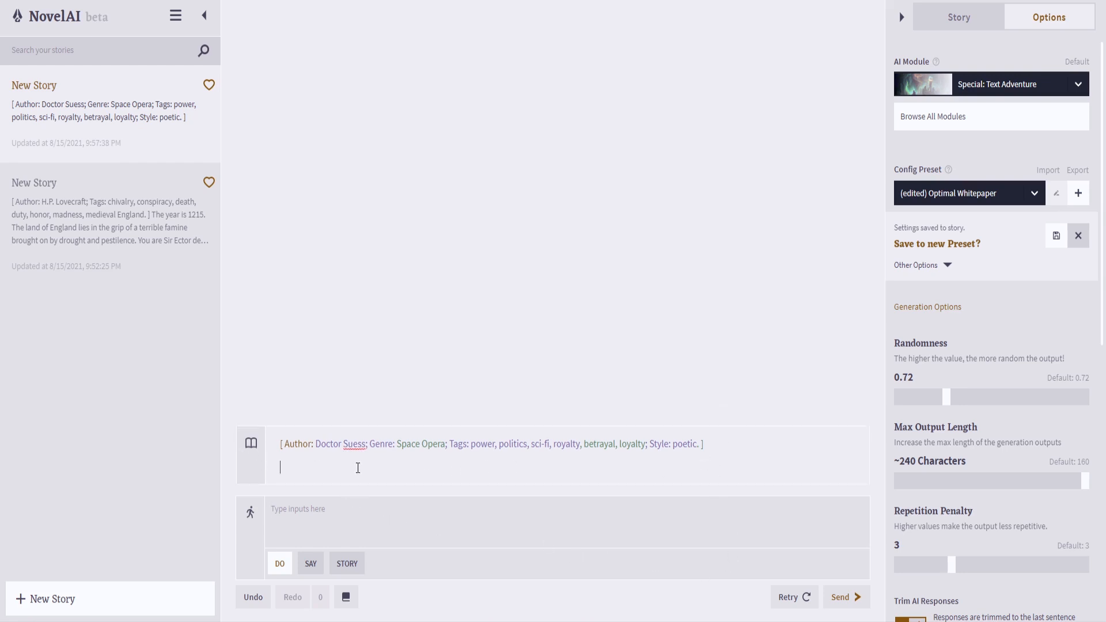
left_click(844, 598)
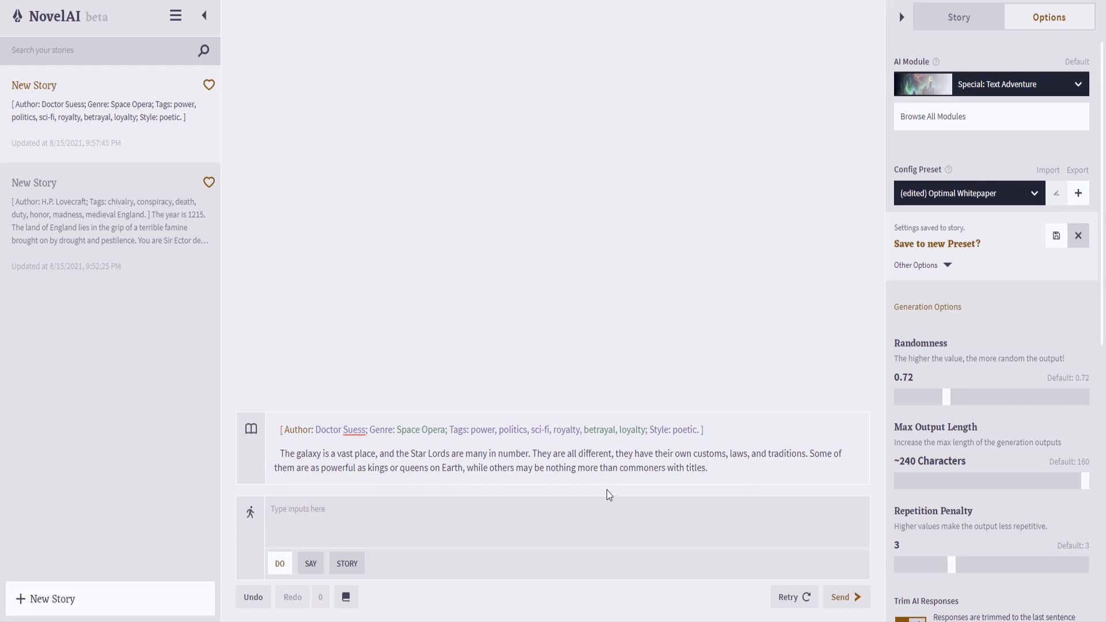
- Place the cursor at the end of the opening paragraph and generate a continuation of the story
left_click_drag(480, 468, 801, 488)
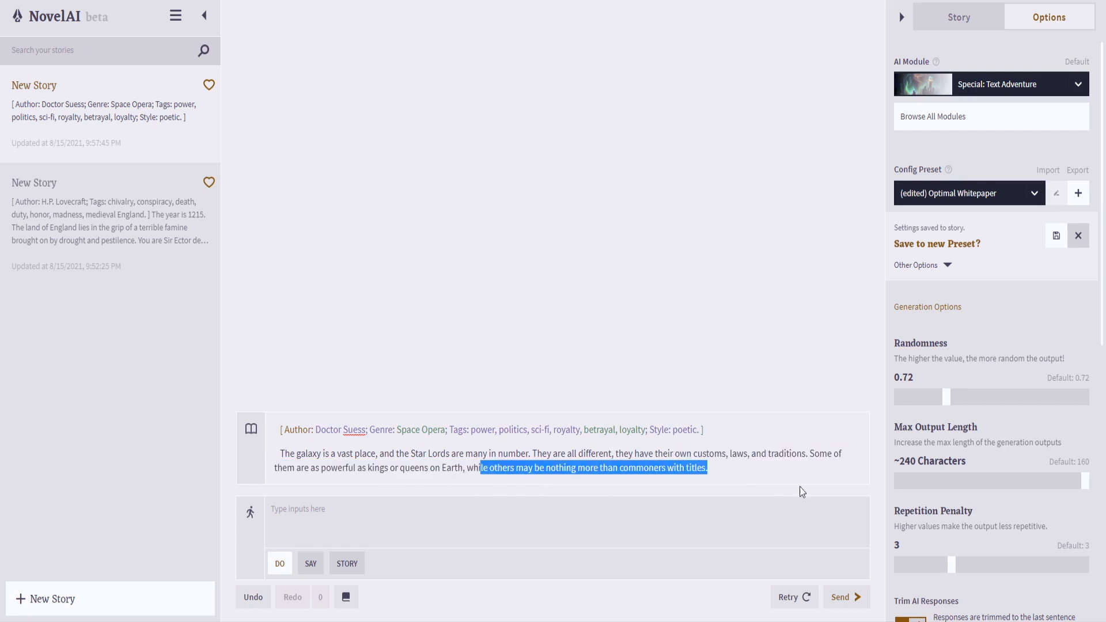
left_click(729, 467)
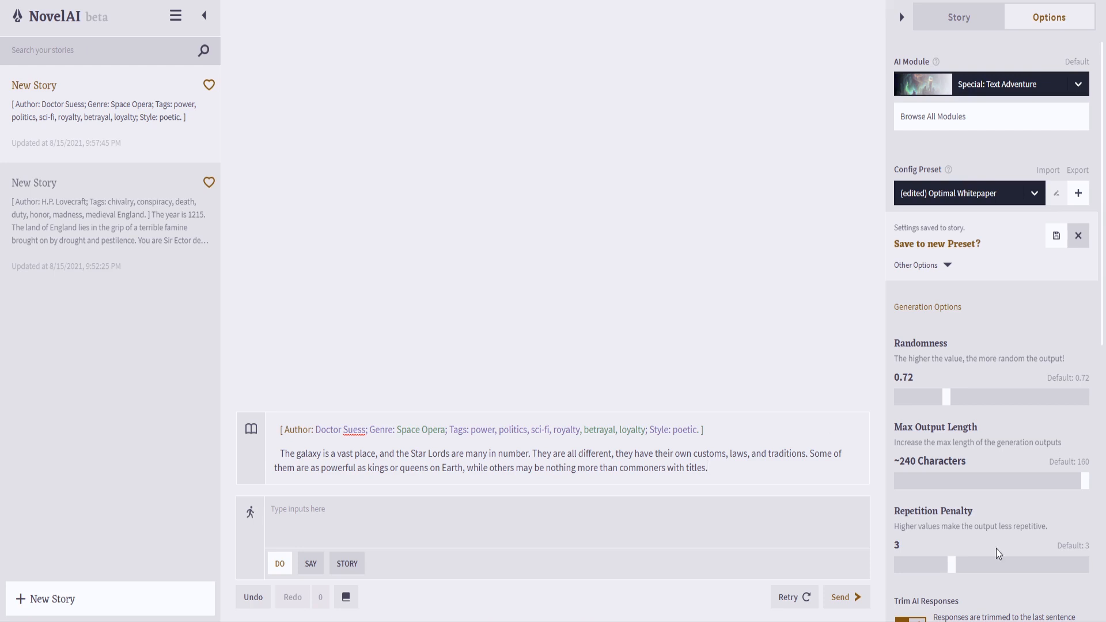
left_click(843, 597)
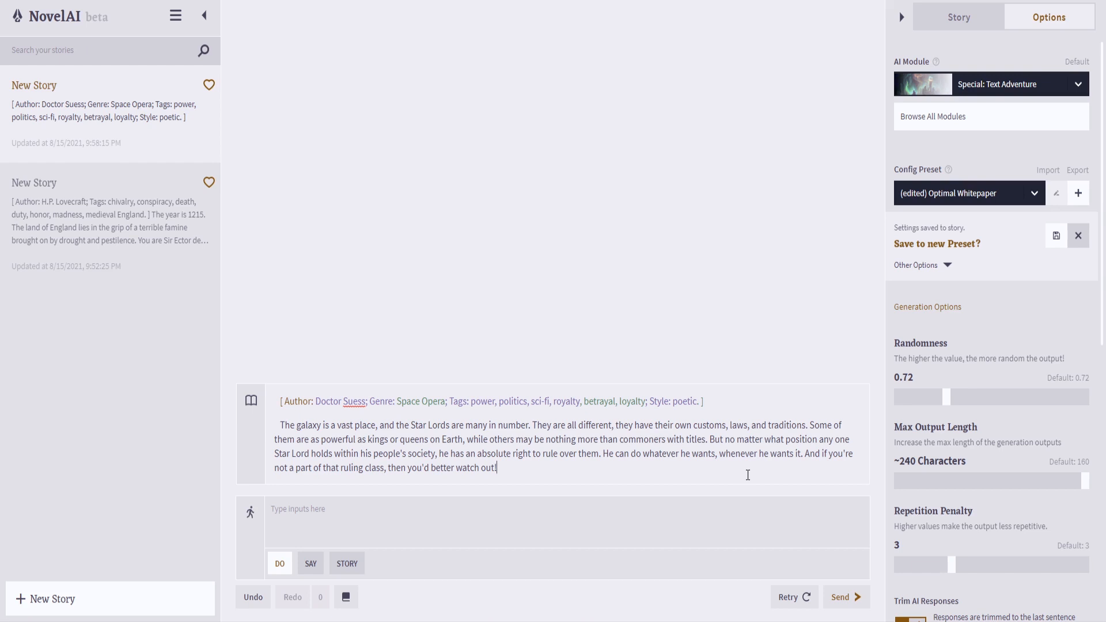
- Generate a further continuation of the story and place the cursor inside the author's surname in the bracketed prompt
left_click(842, 598)
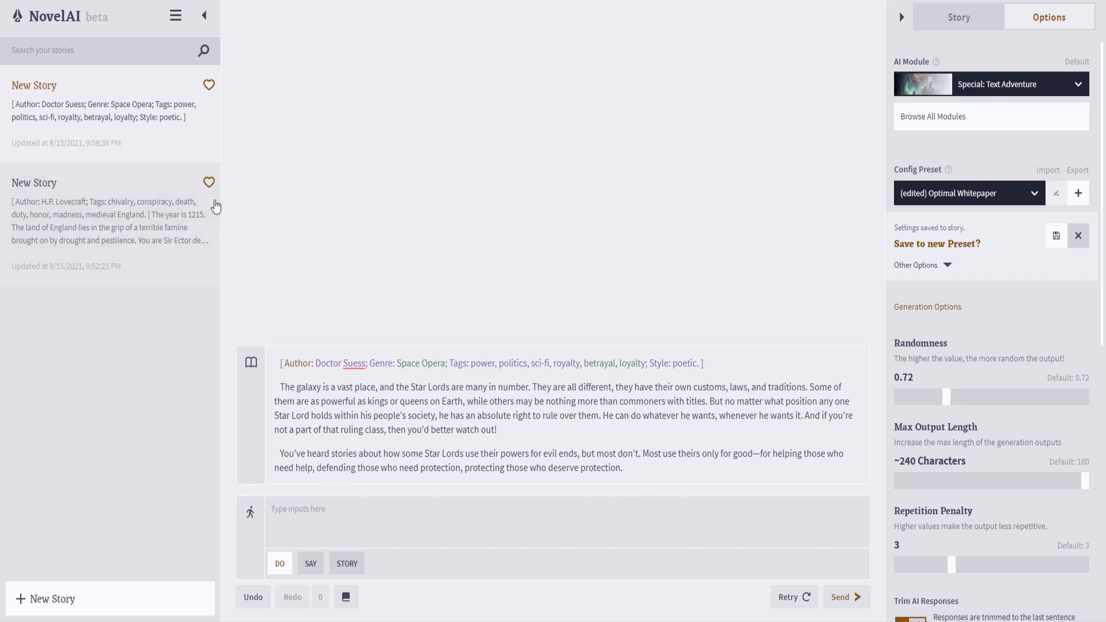
left_click_drag(279, 363, 679, 358)
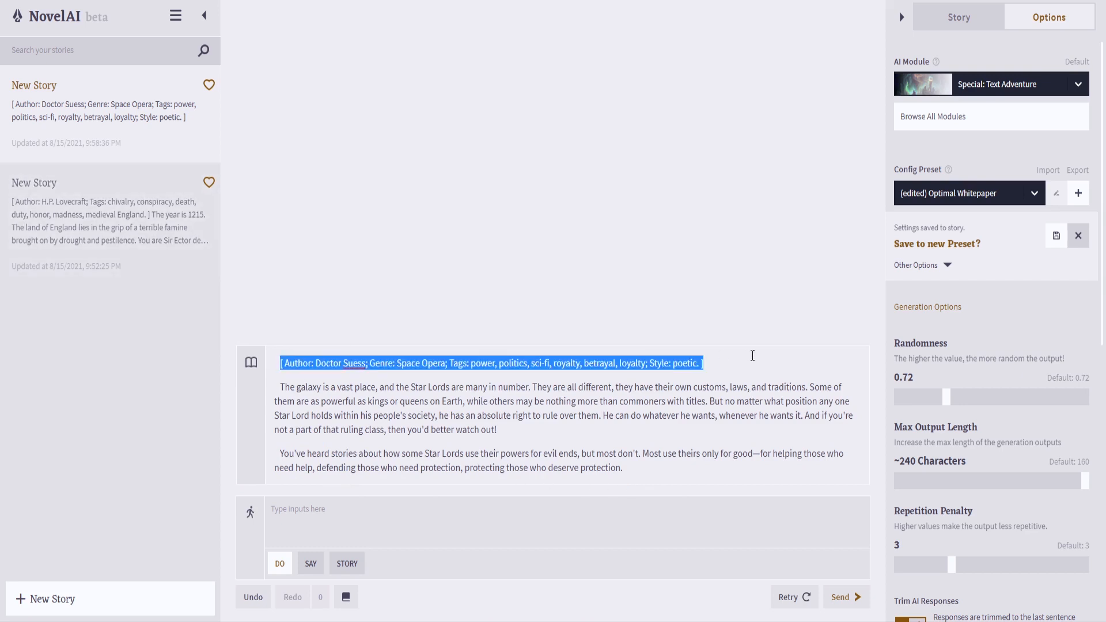
left_click(348, 366)
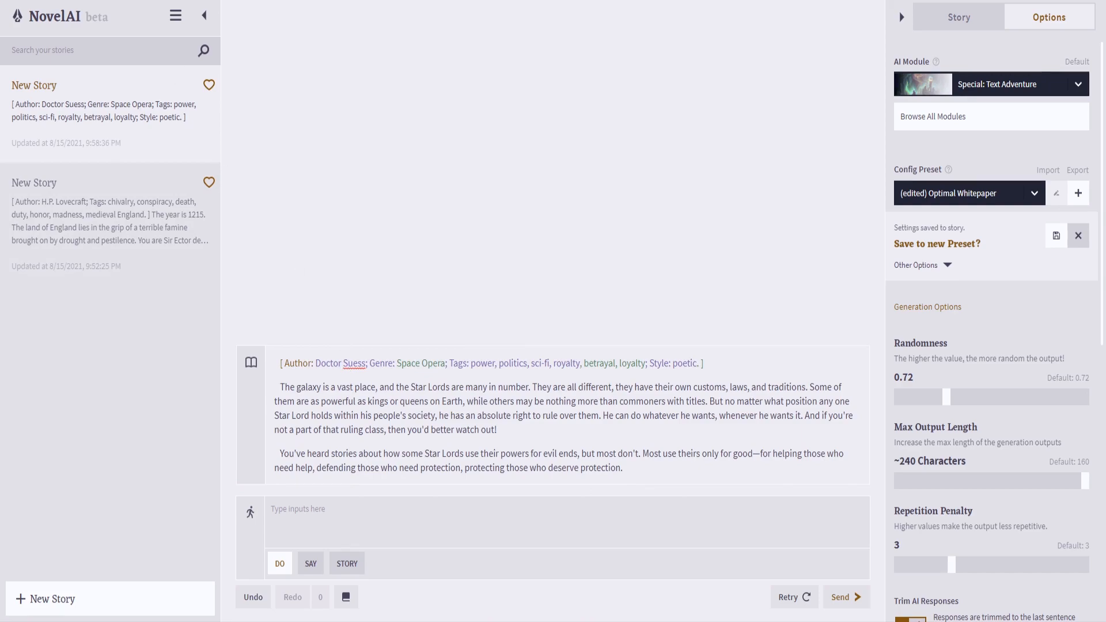
- Switch to the Google Sheets tag database, look up the spelling of Dr. Seuss in the Author column, and return to NovelAI
left_click(167, 1)
left_click_drag(409, 594, 122, 591)
scroll(123, 455, "down", 3)
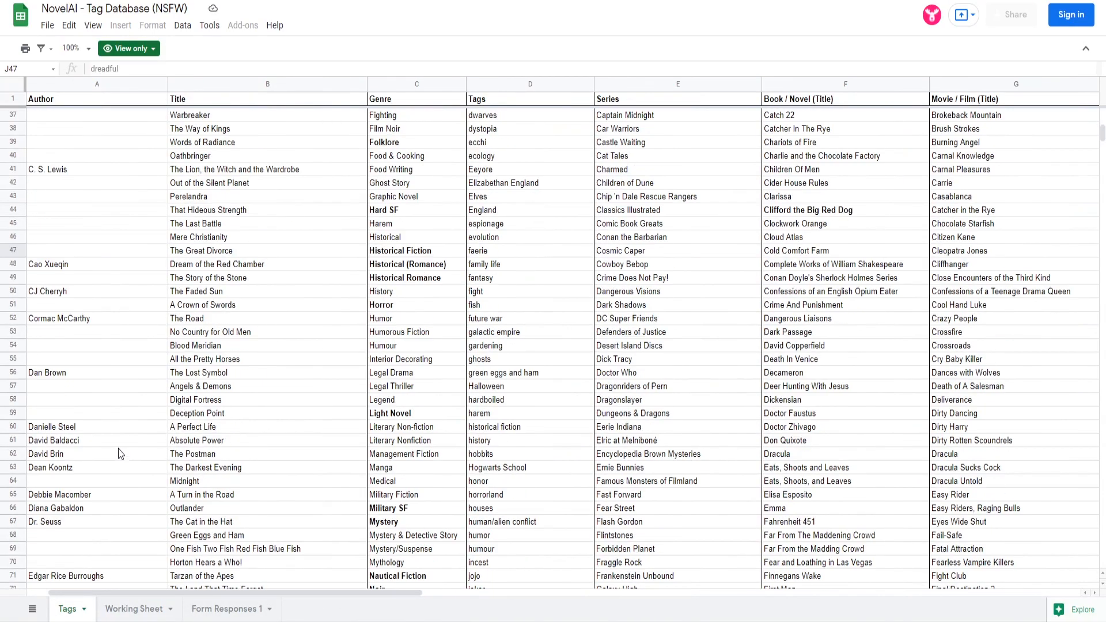
scroll(120, 454, "down", 4)
left_click(57, 363)
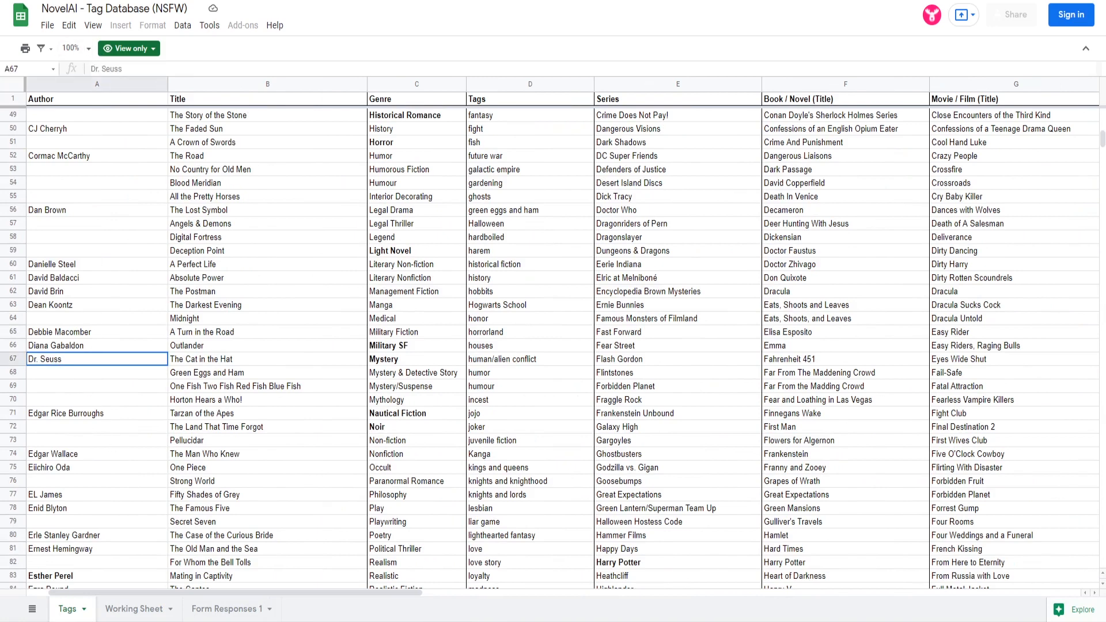
key("alt+Tab")
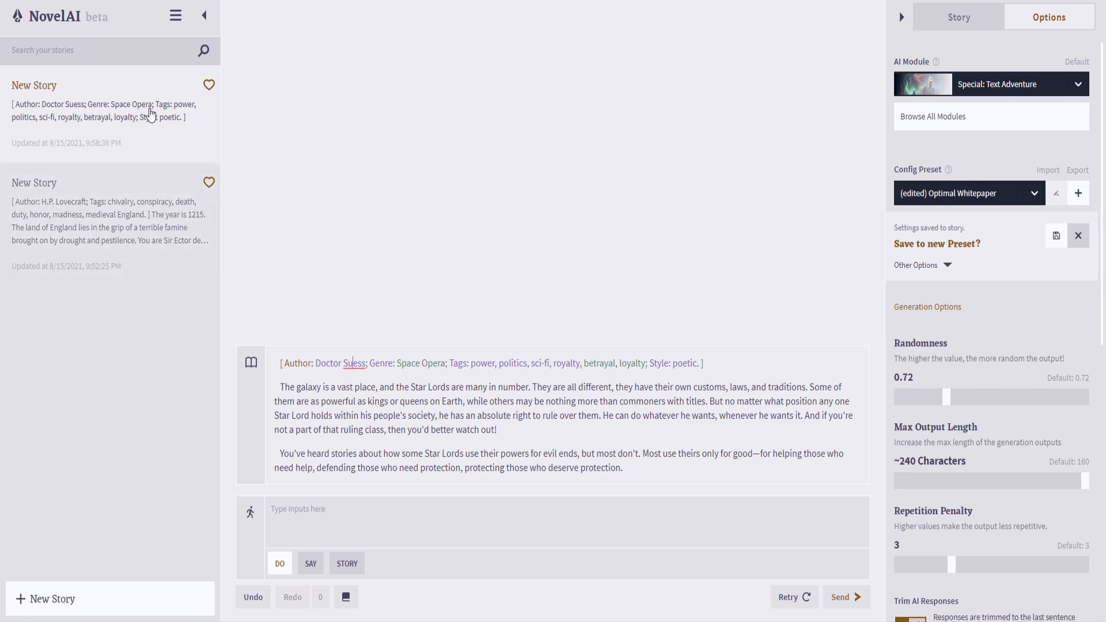
- Undo the generated story back to the prompt ending in "Style: poetic," and correct the author's surname to Seuss
left_click(257, 599)
left_click(257, 600)
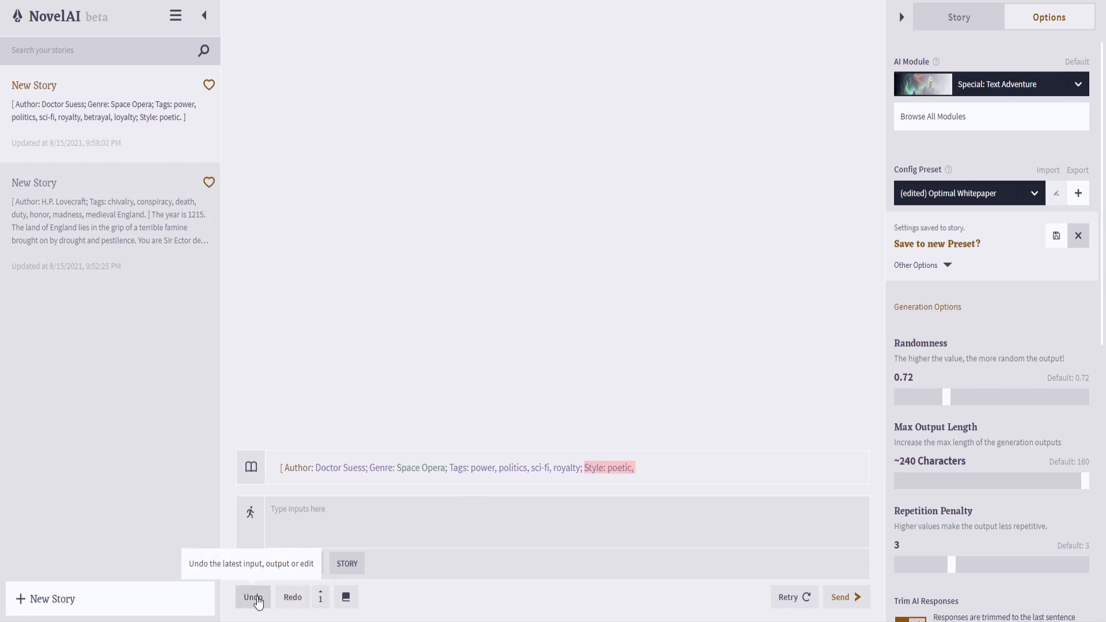
left_click(257, 600)
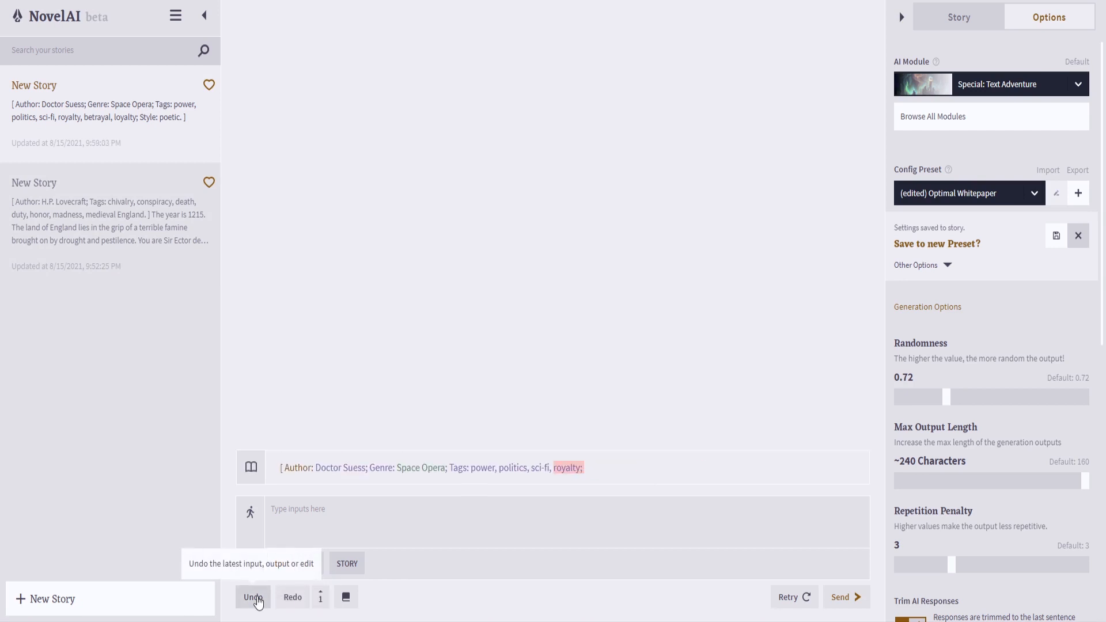
left_click(359, 474)
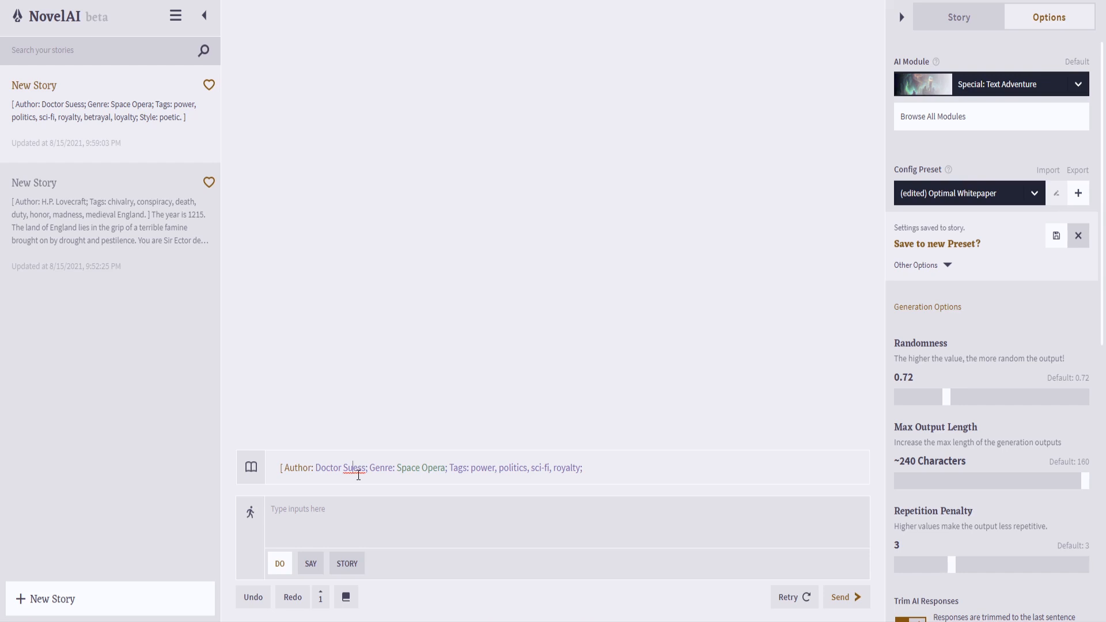
left_click(290, 597)
left_click_drag(349, 471, 354, 471)
key("BackSpace")
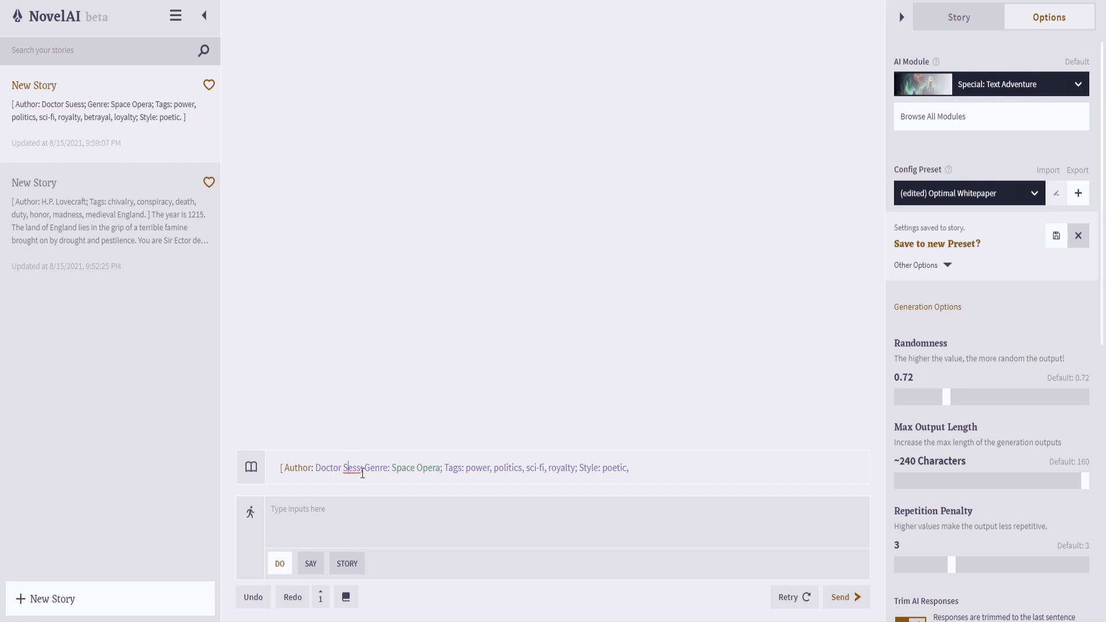
type("u")
- End the poetic style entry with ". ]" and send the prompt to generate a new story opening
left_click(708, 468)
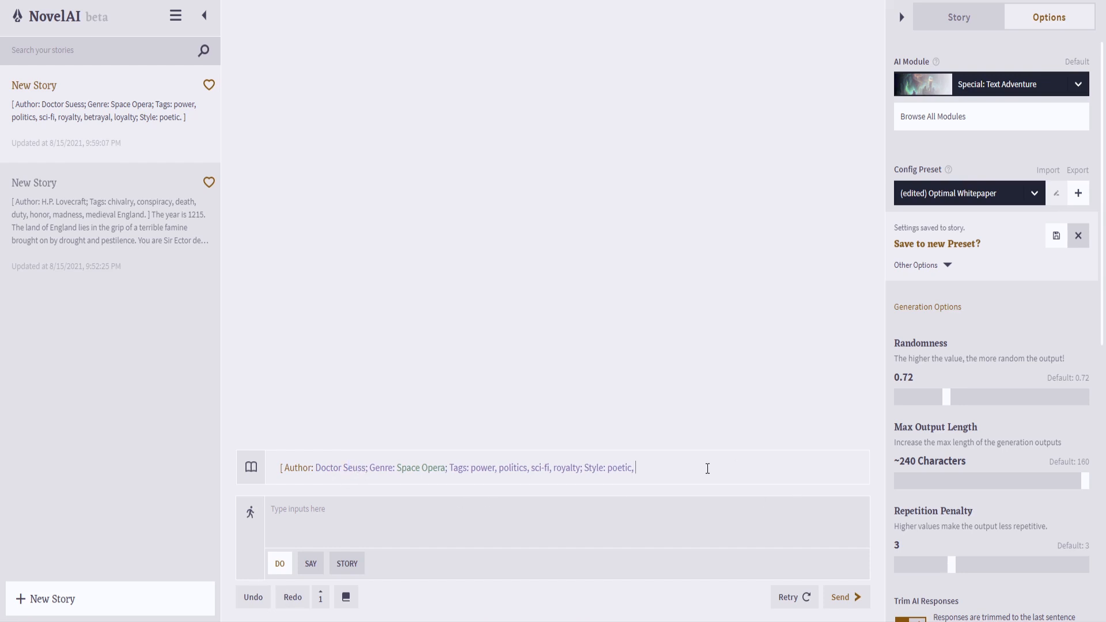
type("]")
left_click(851, 603)
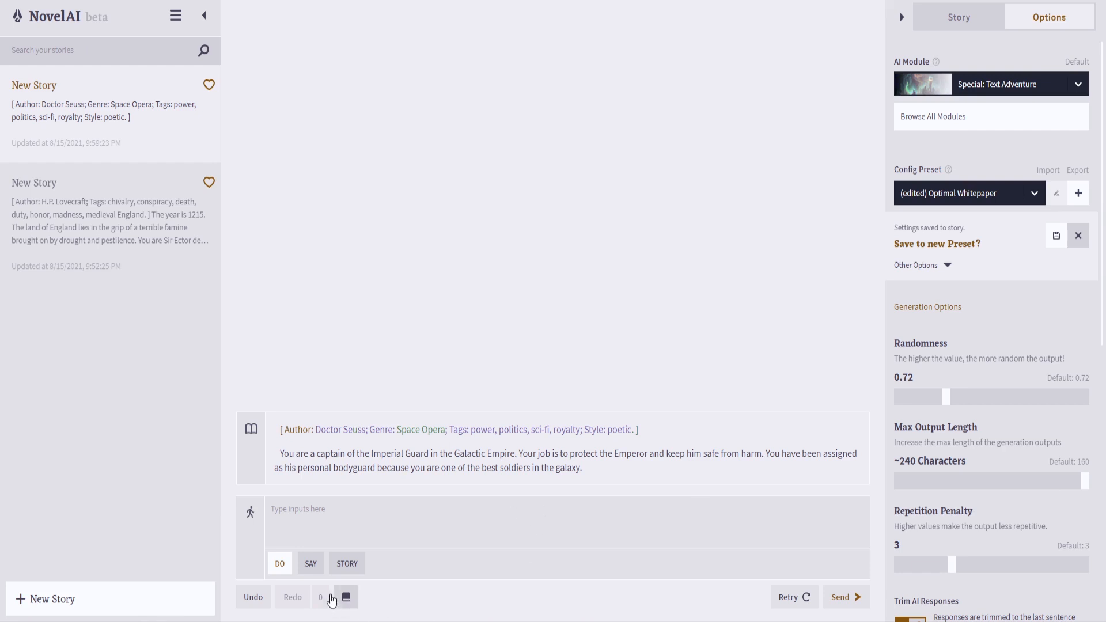
- Undo the generated opening and start an empty line below the bracketed prompt within the same block
left_click(252, 597)
left_click(670, 472)
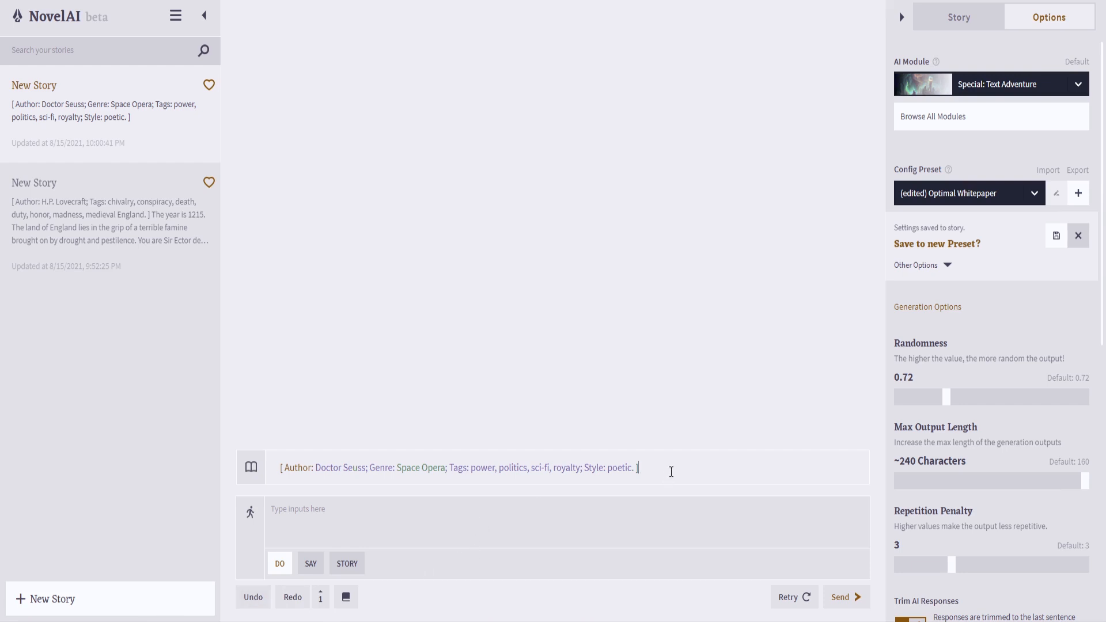
key("Return")
key("Return")
key("BackSpace")
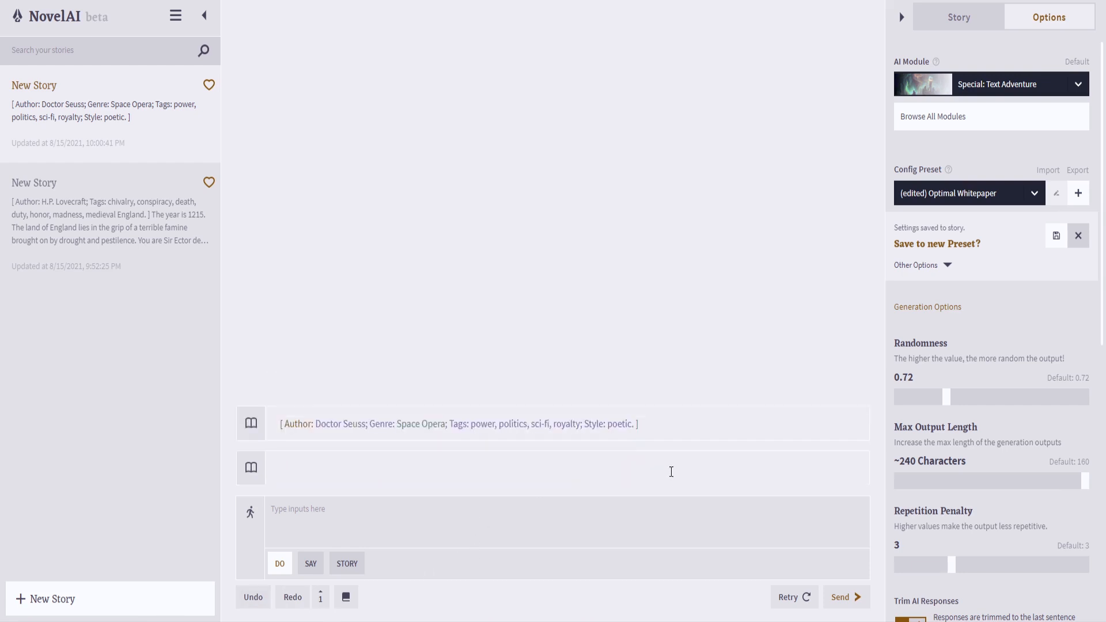
key("BackSpace")
key("Return")
key("BackSpace")
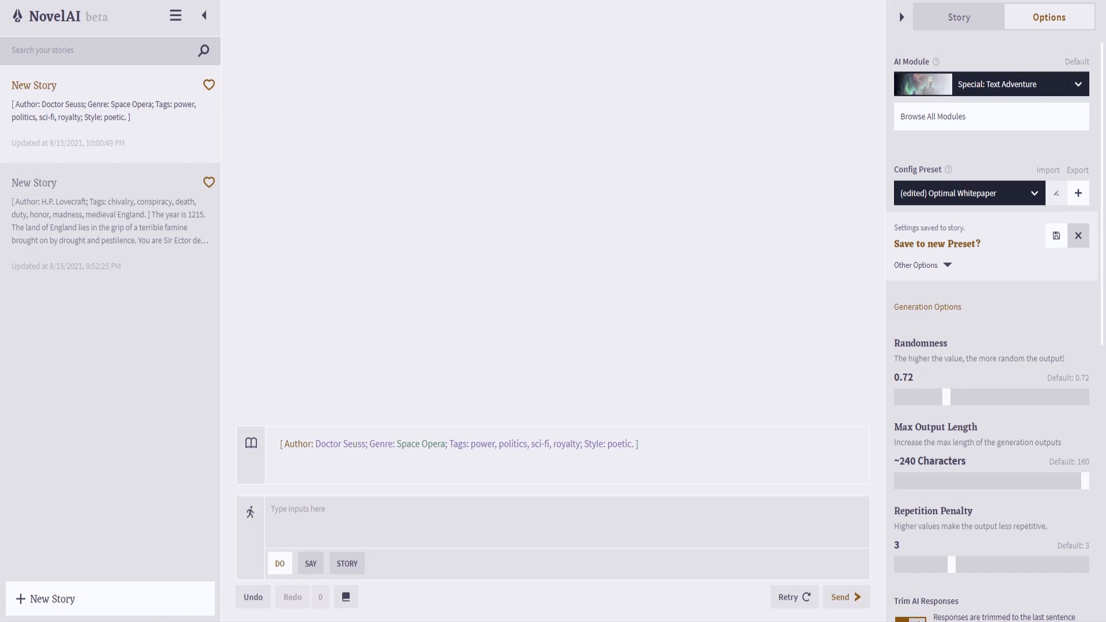
- Below the prompt, enter the spaceship ballad's lyrics line by line, ending with "I was standing second watch of that most uneventful flight"
left_click(395, 462)
key("Return")
type("Jayme Dawson was the captain of the Christian and her crew And he flew and fought the Christian in the war of '82 Now the Christian was the finest ship 'tween here and Charlemagne And the crew of Jayme Dawson was the same")
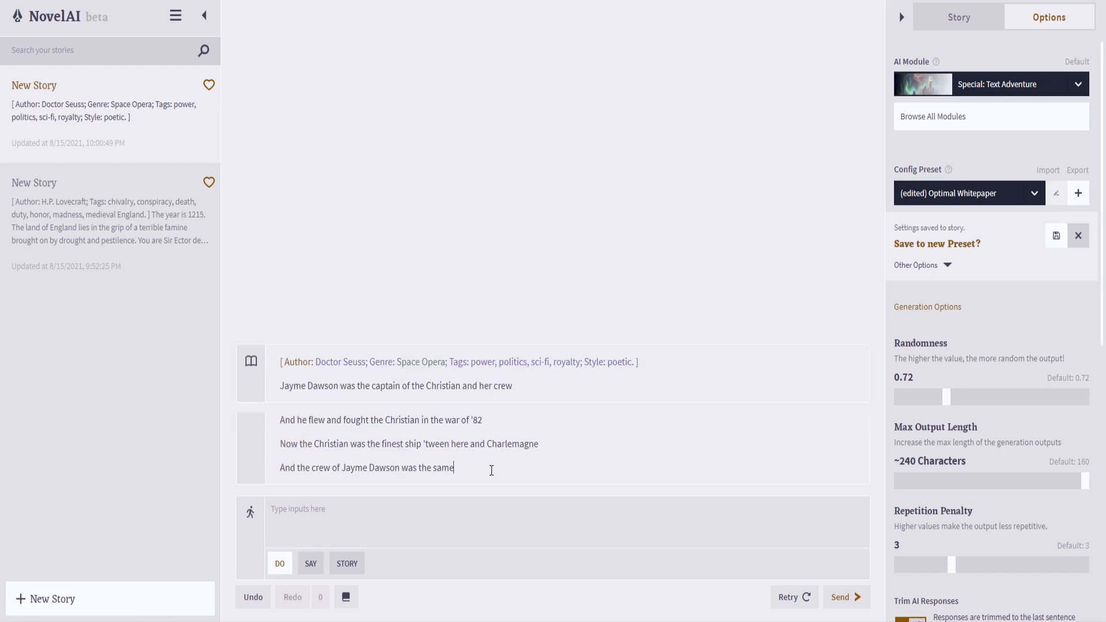
key("Return")
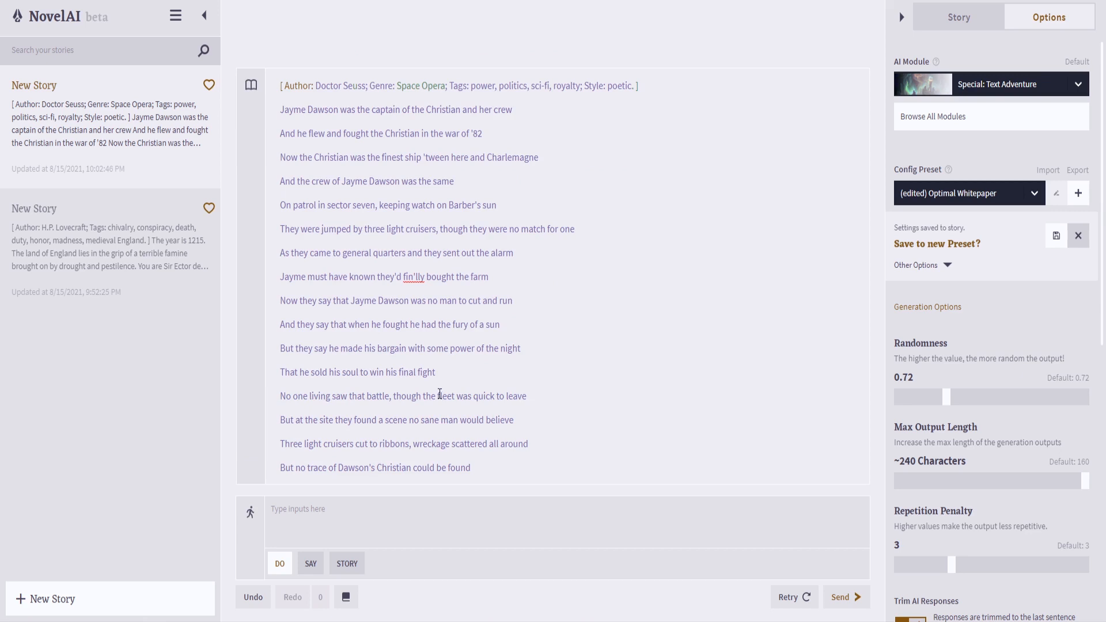
key("ctrl+Return")
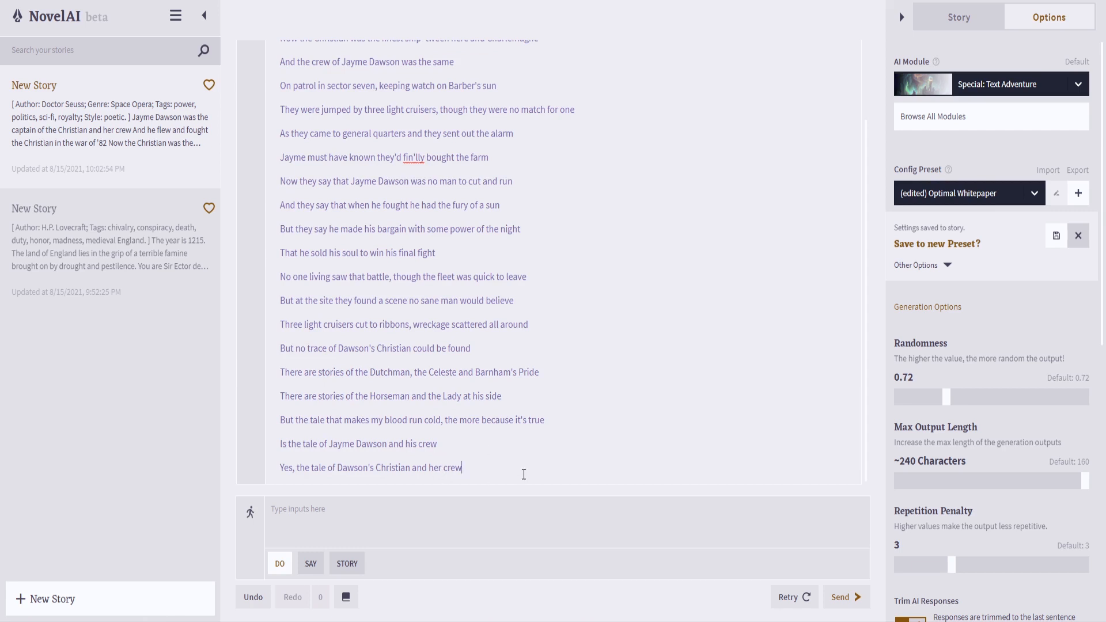
scroll(536, 481, "down", 3)
scroll(570, 369, "up", 4)
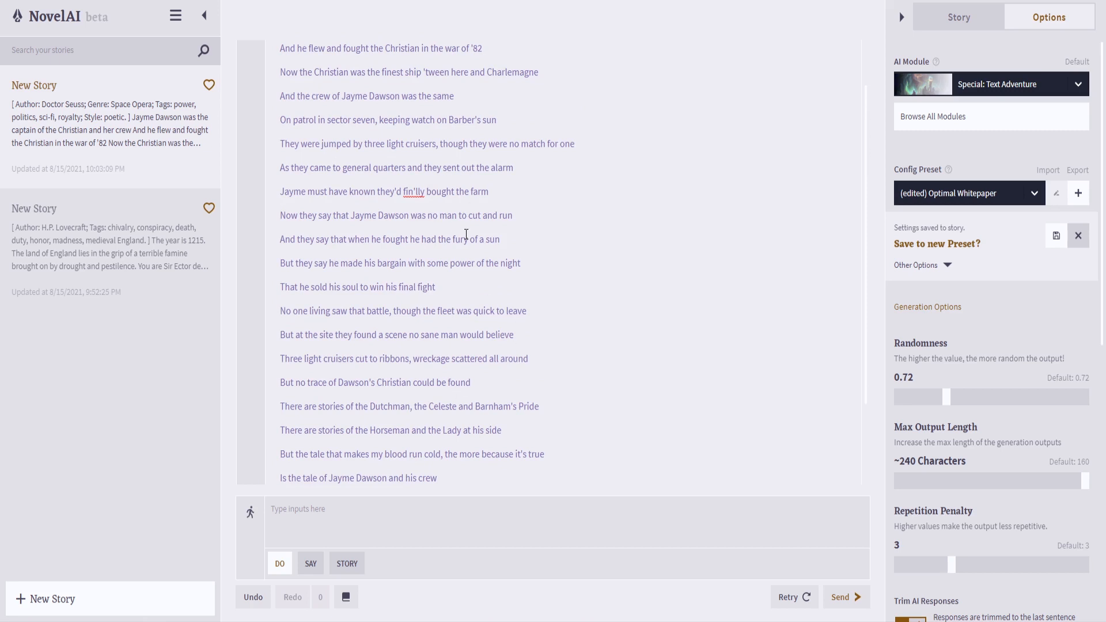
scroll(526, 274, "up", 1)
scroll(552, 291, "down", 2)
scroll(542, 300, "down", 1)
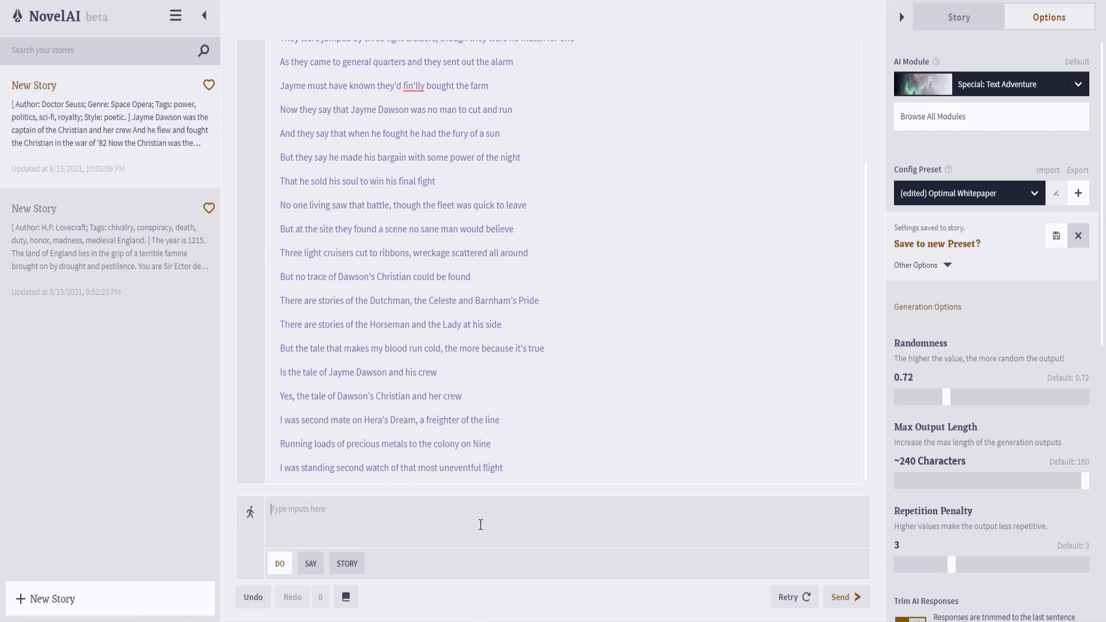
- Generate a continuation of the ballad lyrics and retry it for a different version
left_click(841, 597)
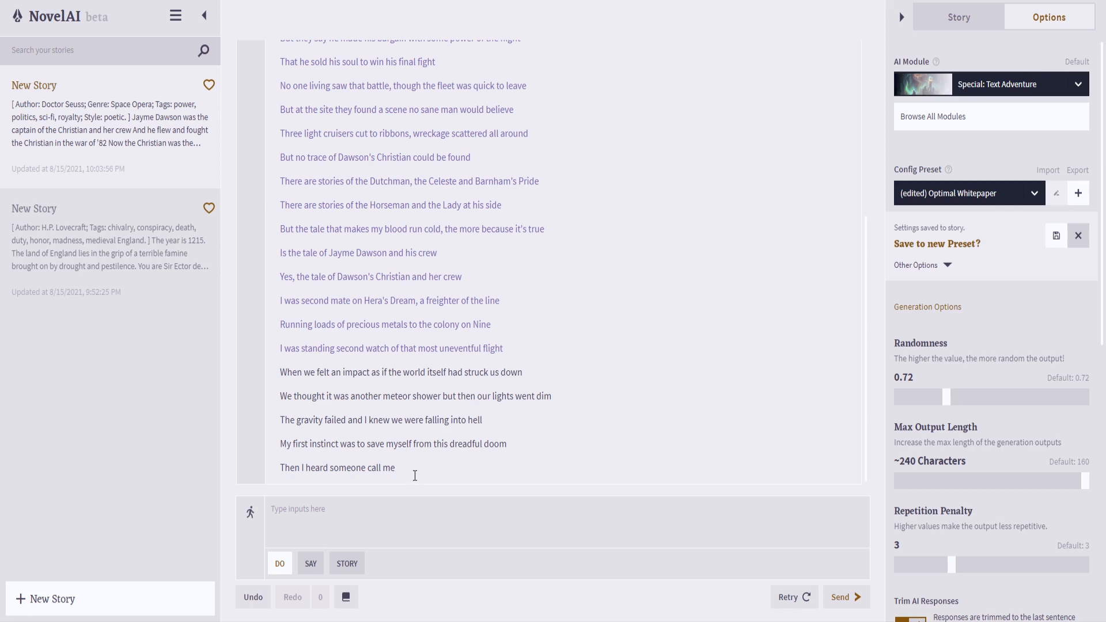
left_click_drag(415, 467, 276, 375)
left_click(276, 375)
key("shift+Up")
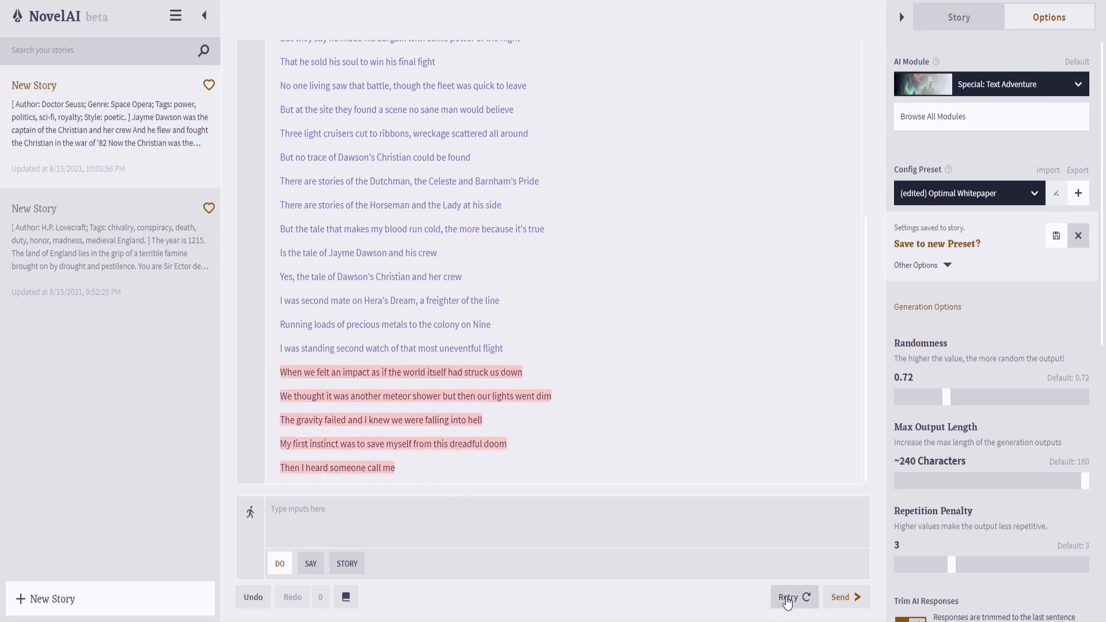
left_click(785, 598)
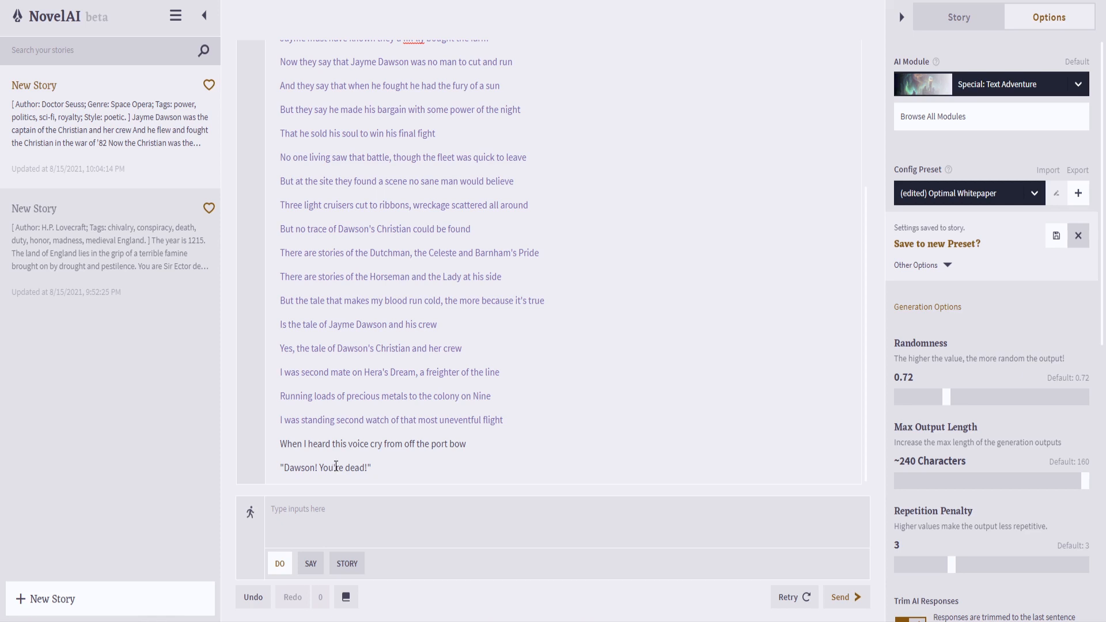
- Reread the lyrics from the prompt down to the generated lines and undo the generated continuation
scroll(609, 343, "up", 5)
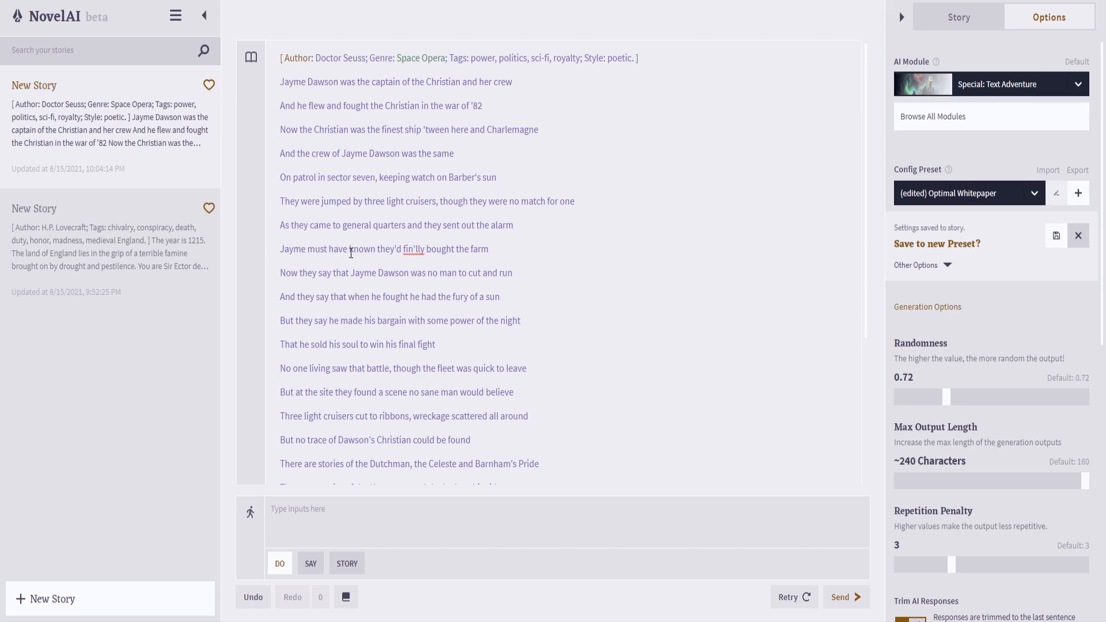
scroll(486, 260, "down", 2)
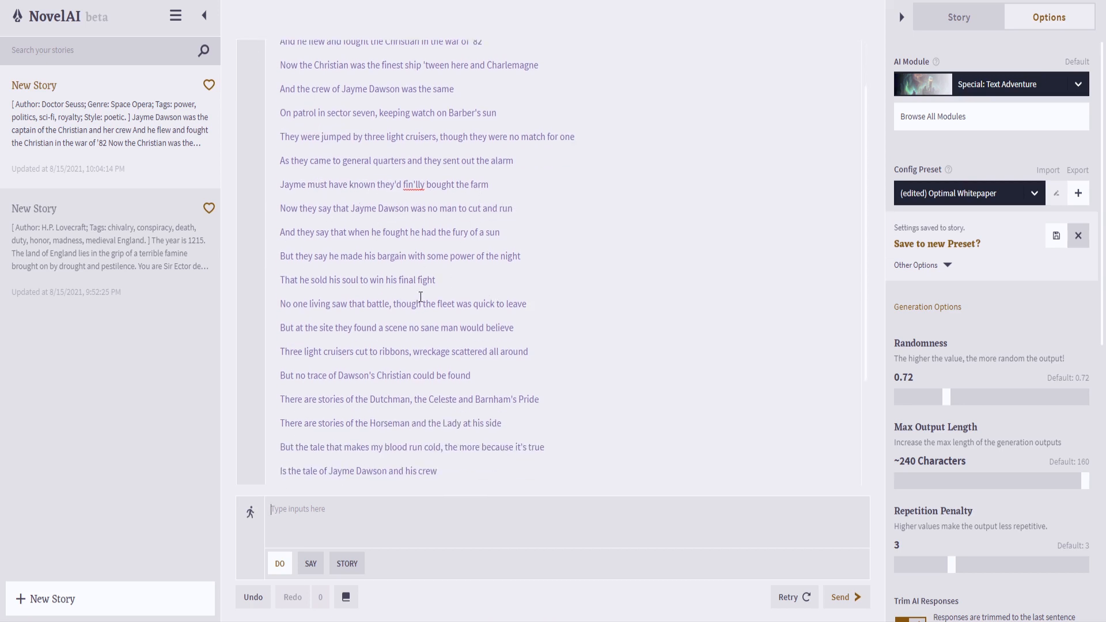
scroll(393, 256, "down", 4)
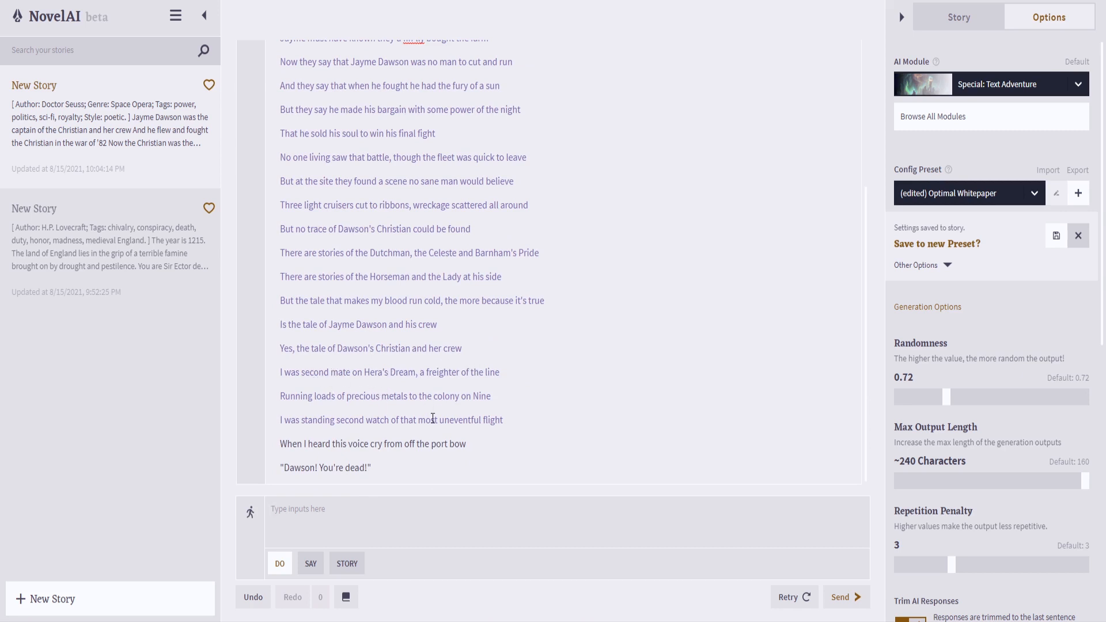
left_click_drag(372, 468, 277, 376)
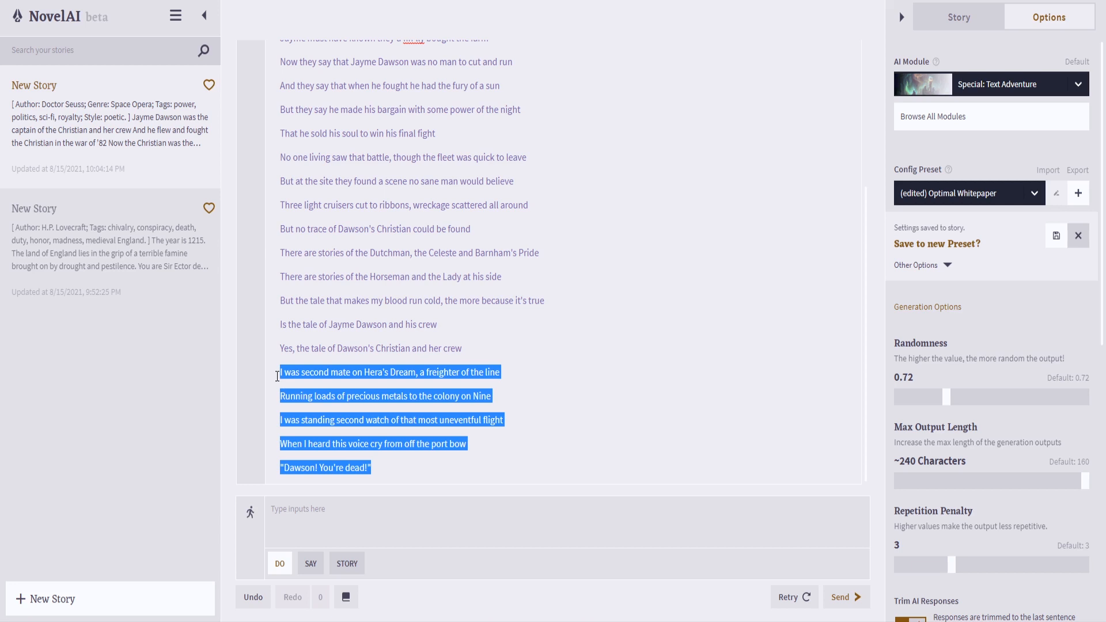
left_click(286, 377)
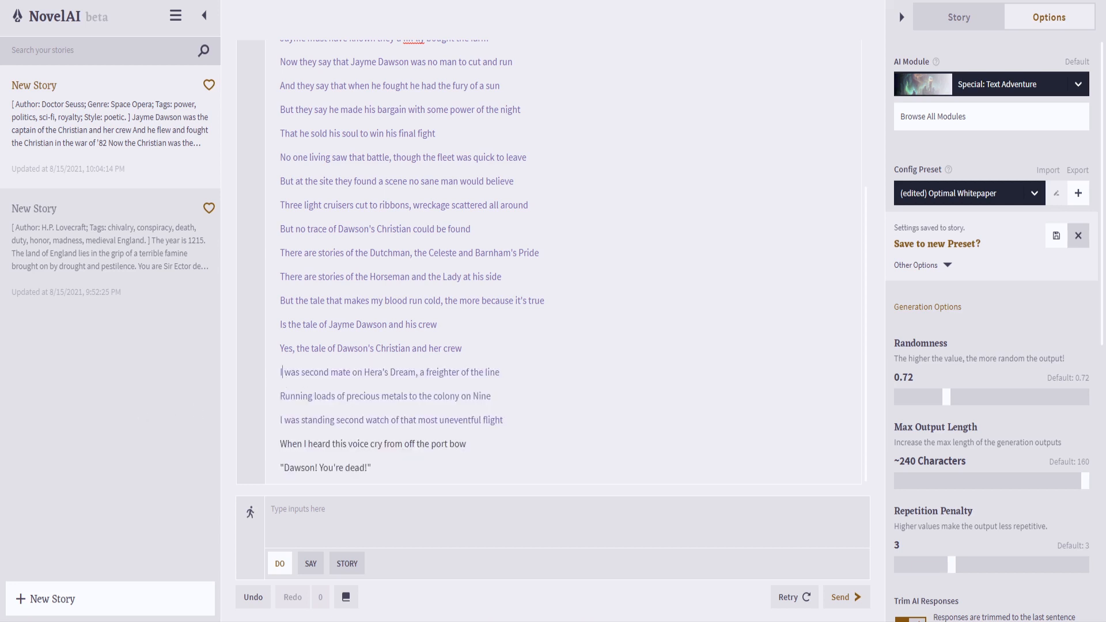
left_click(251, 597)
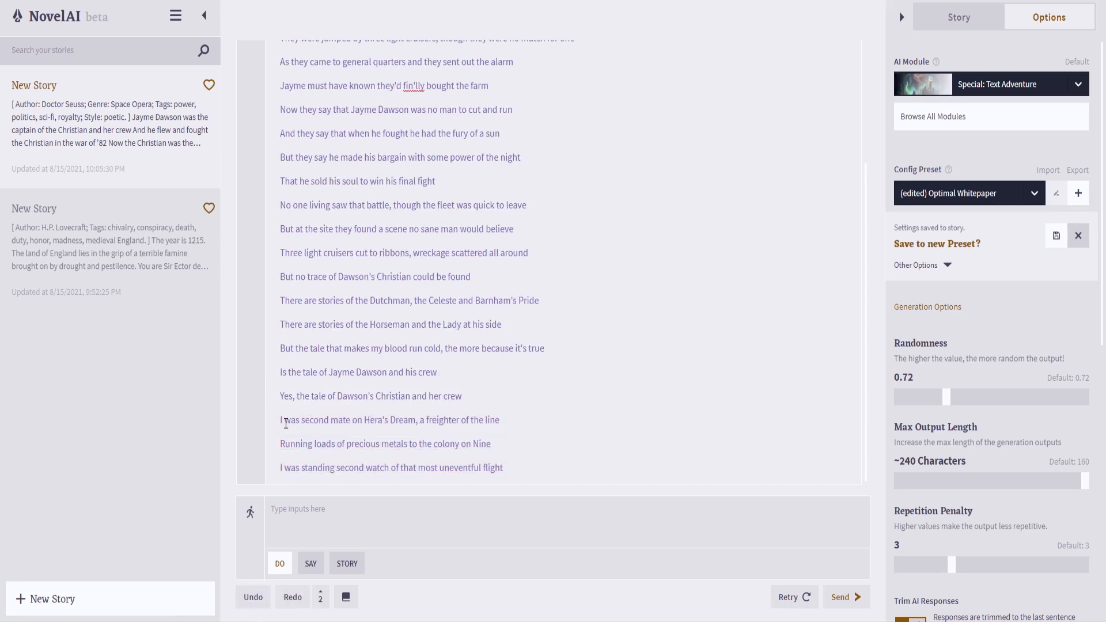
- Change the beginning of the Hera's Dream line from "I was second mate" to "You are the second mate"
key("BackSpace")
type("You")
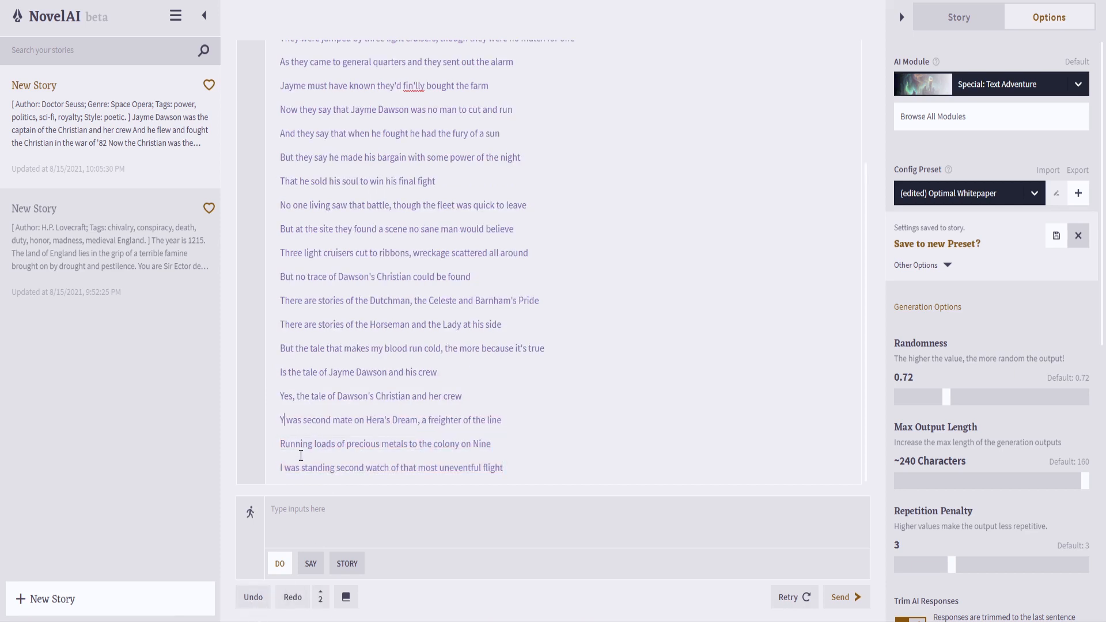
key("BackSpace")
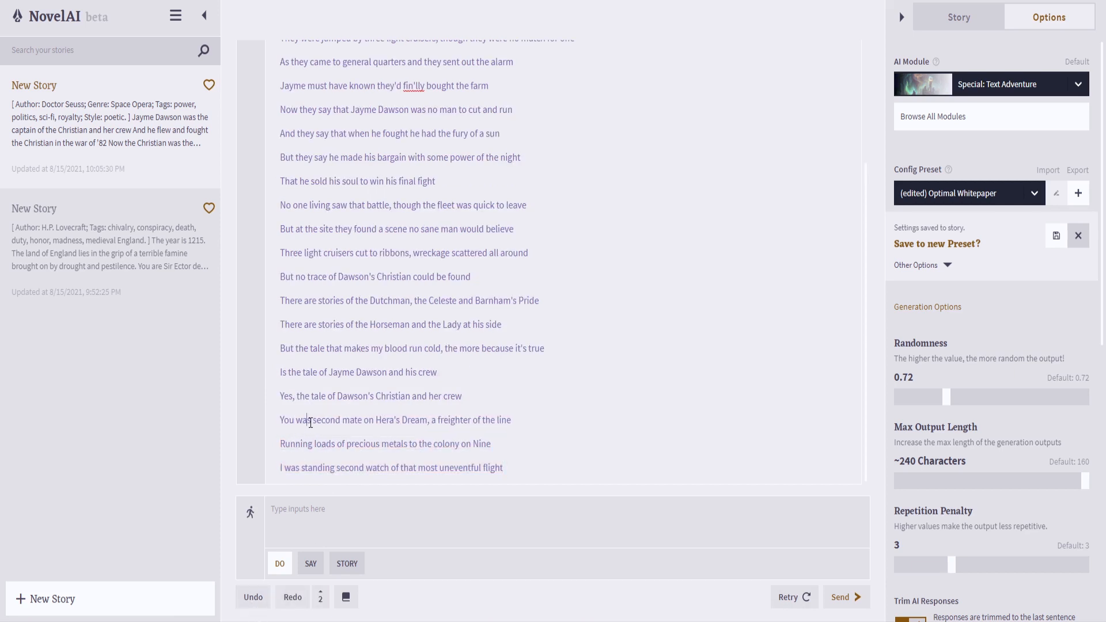
key("Delete")
key("Delete")
key("Delete")
type("are")
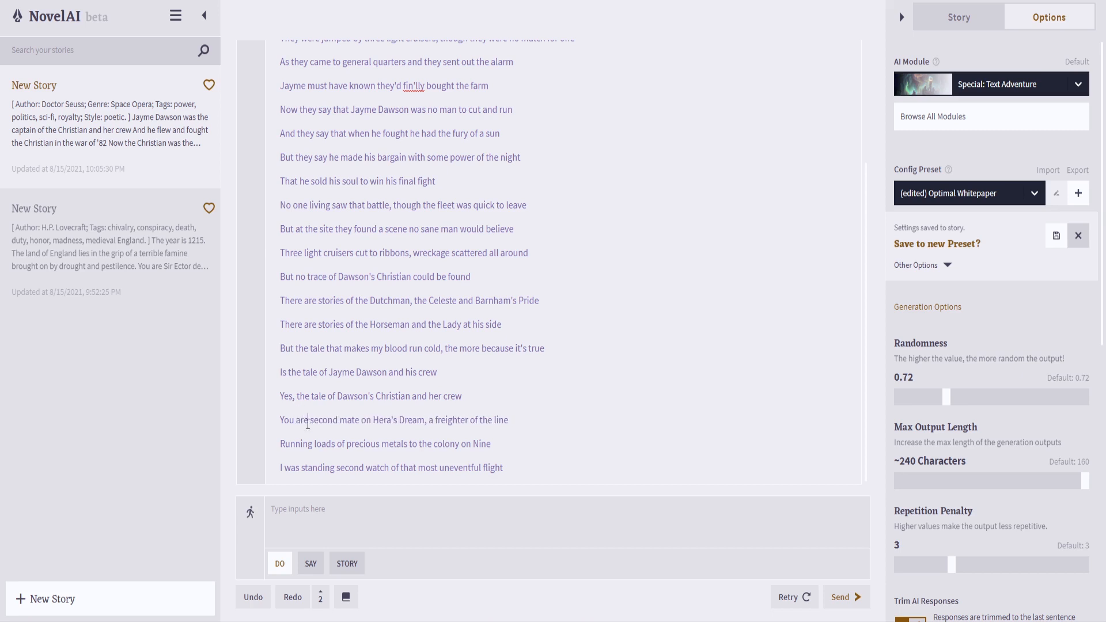
type(" the")
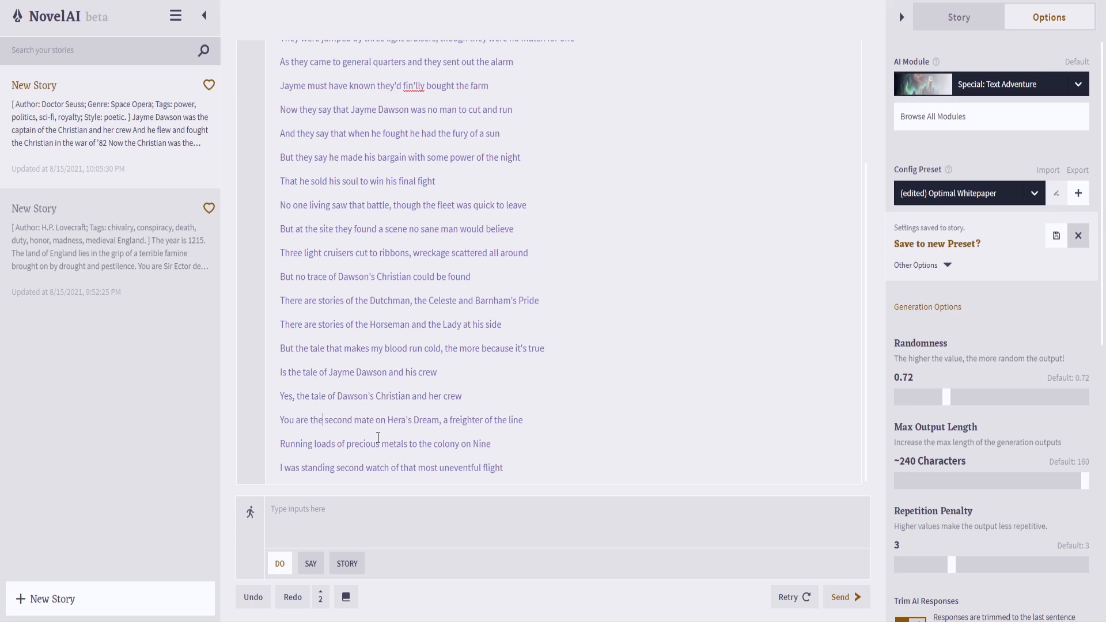
- Join the "Running loads" line onto the Hera's Dream line as "running loads of precious metals to the colony on Nine."
double_click(283, 445)
left_click(283, 448)
key("BackSpace")
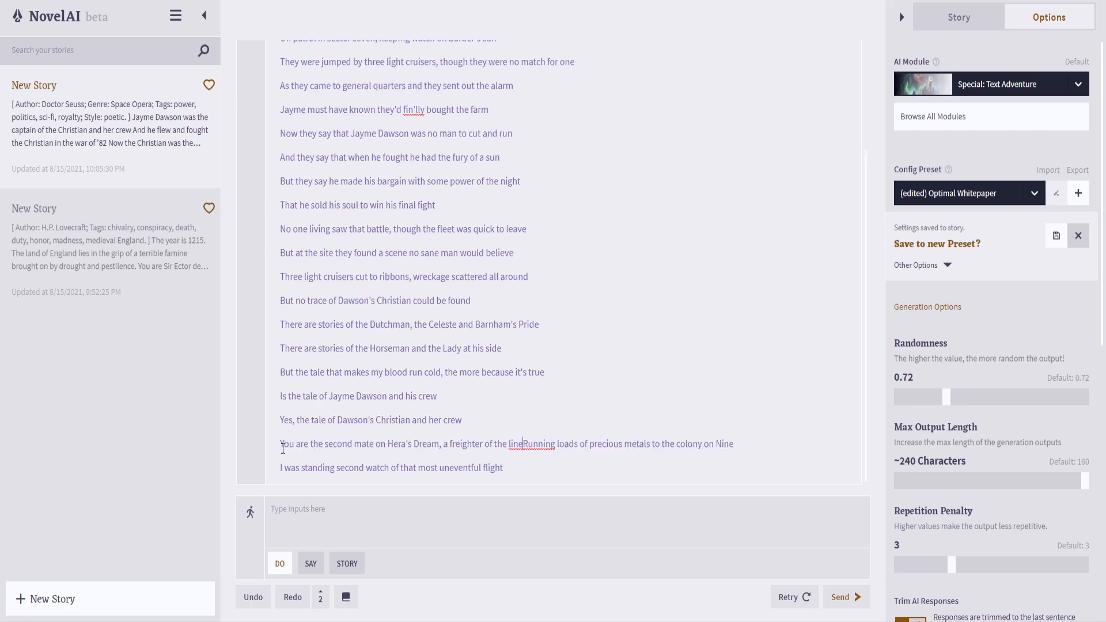
type(".")
key("BackSpace")
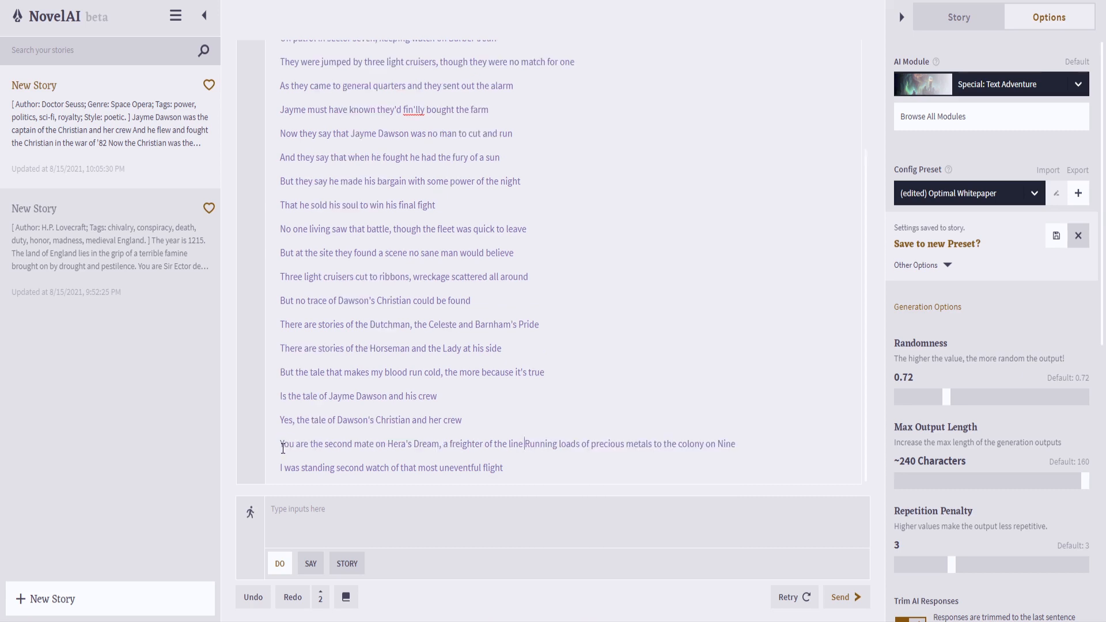
key("Delete")
type("r")
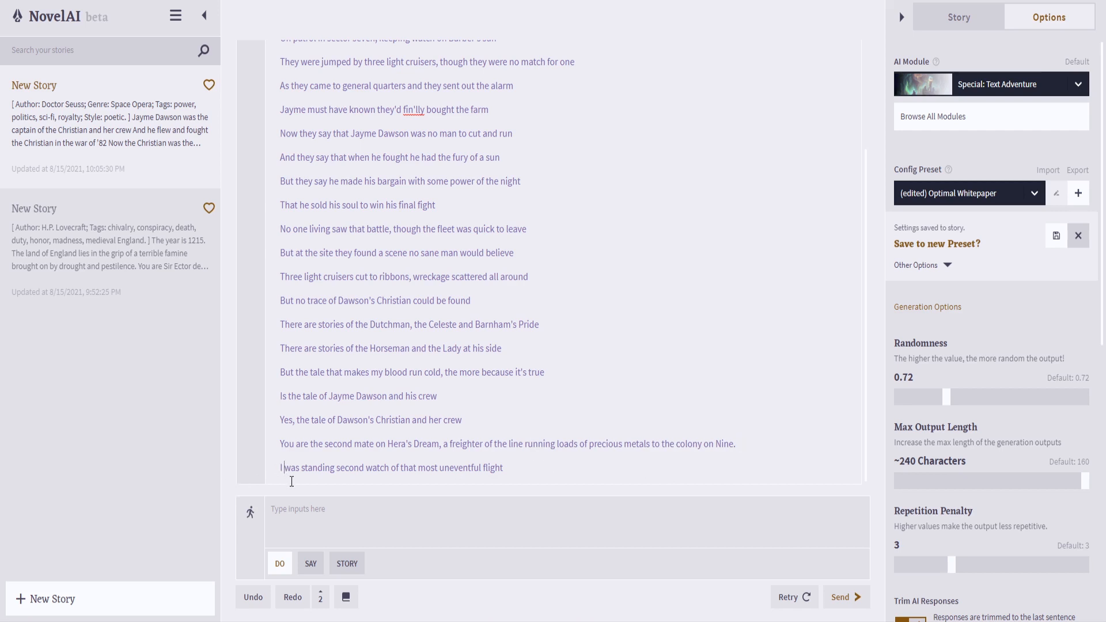
- Append the last lyric line as "You are standing second watch of a most uneventful flight." and generate the continuation
key("BackSpace")
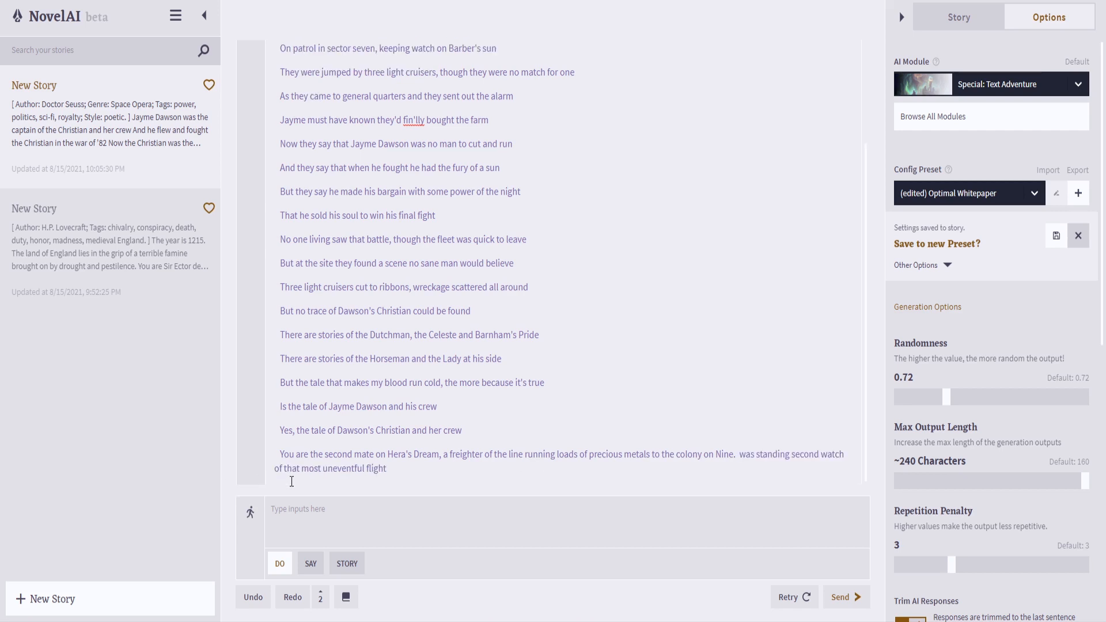
type("You")
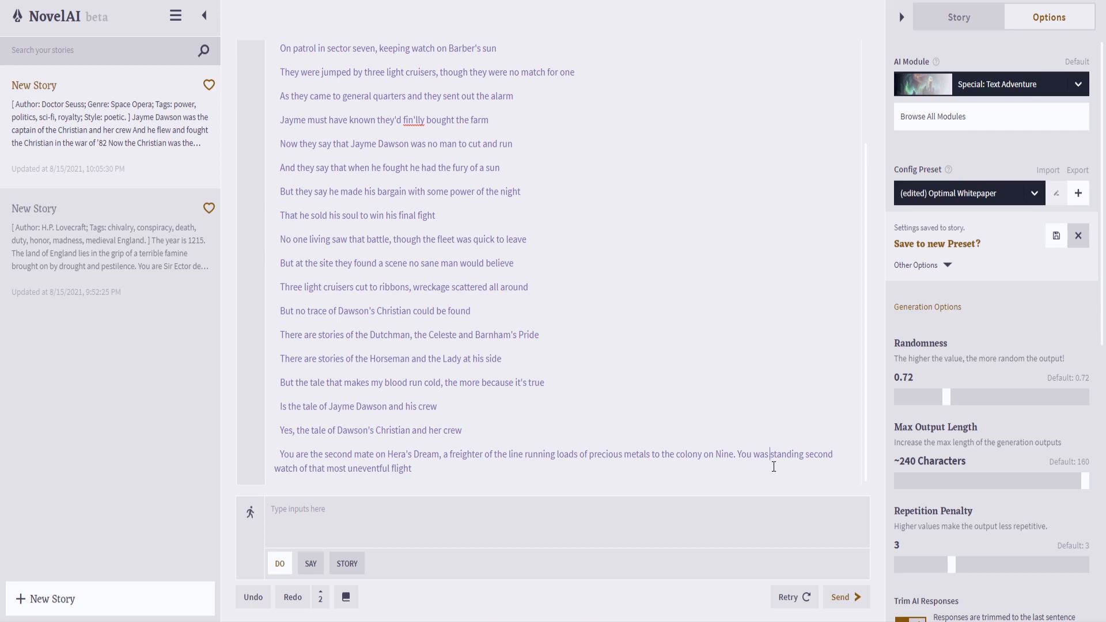
key("BackSpace")
key("BackSpace")
key("BackSpace")
type("are")
left_click_drag(324, 469, 308, 470)
key("BackSpace")
type("a")
left_click(400, 470)
type(".")
left_click(847, 598)
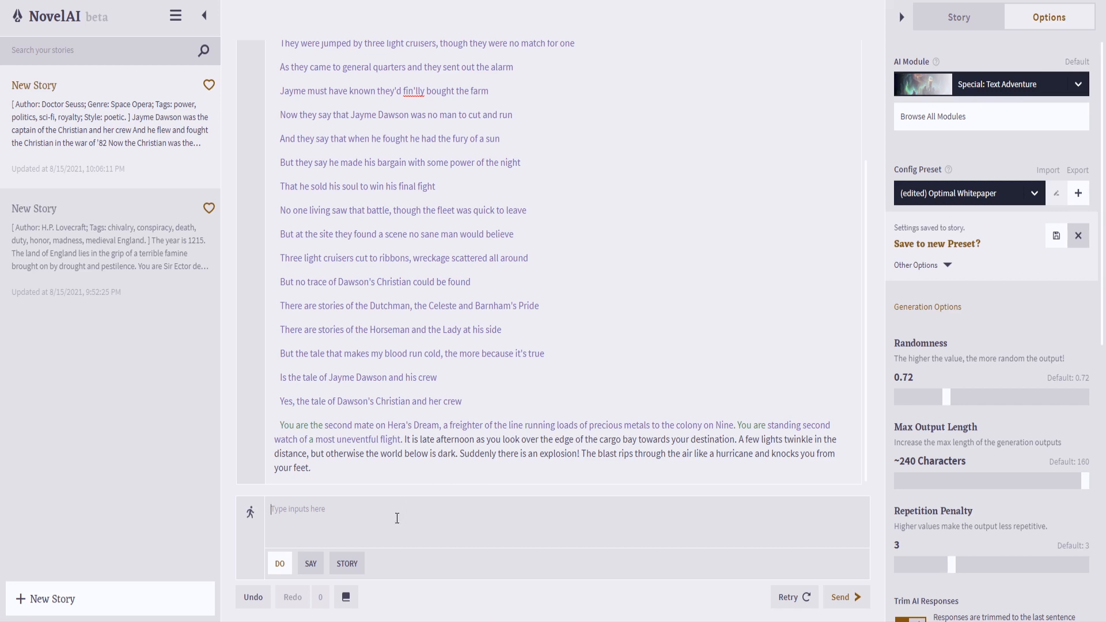
- Submit the spoken line "Oh frack." as a Say input
left_click(310, 565)
type("\"Oh shit")
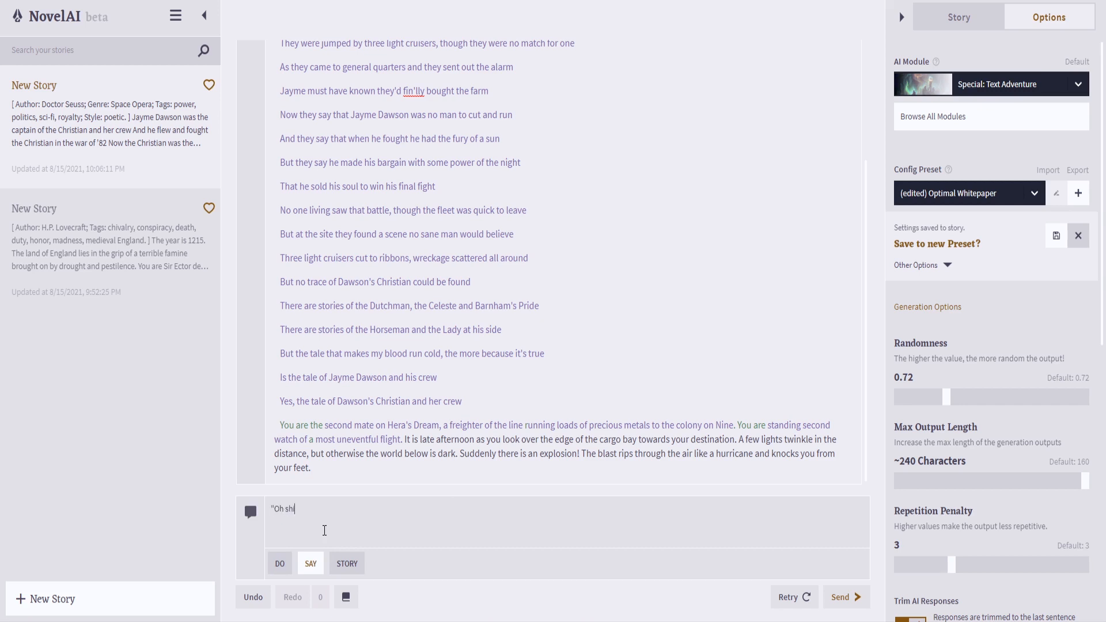
key("BackSpace")
key("BackSpace")
key("BackSpace")
key("BackSpace")
type("frack.\"")
key("Return")
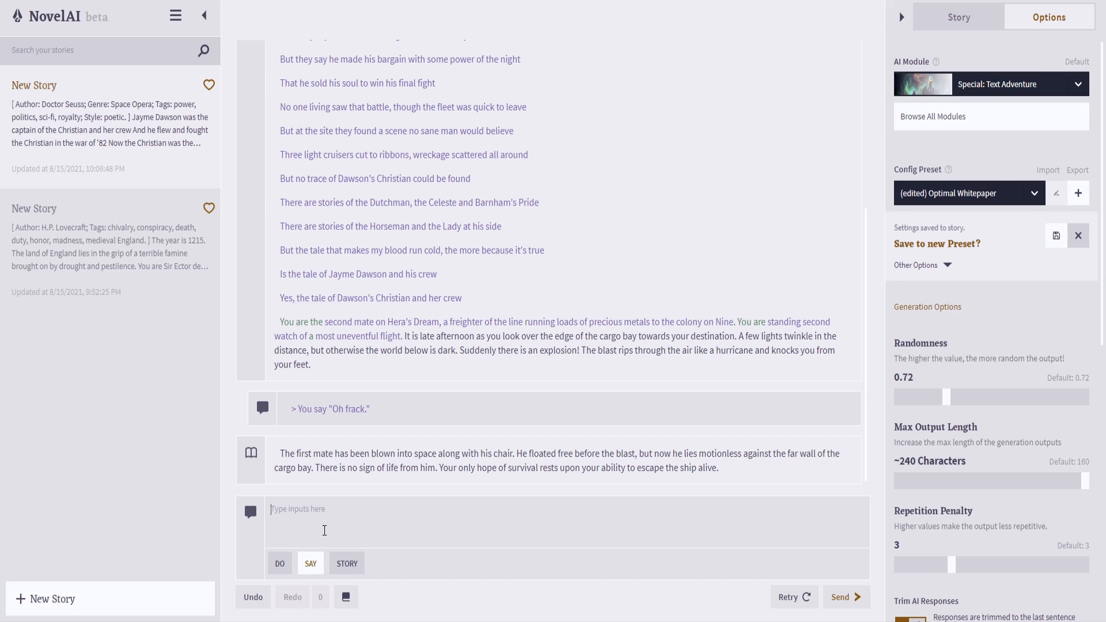
- Submit the Do action "Check inventory"
left_click(279, 565)
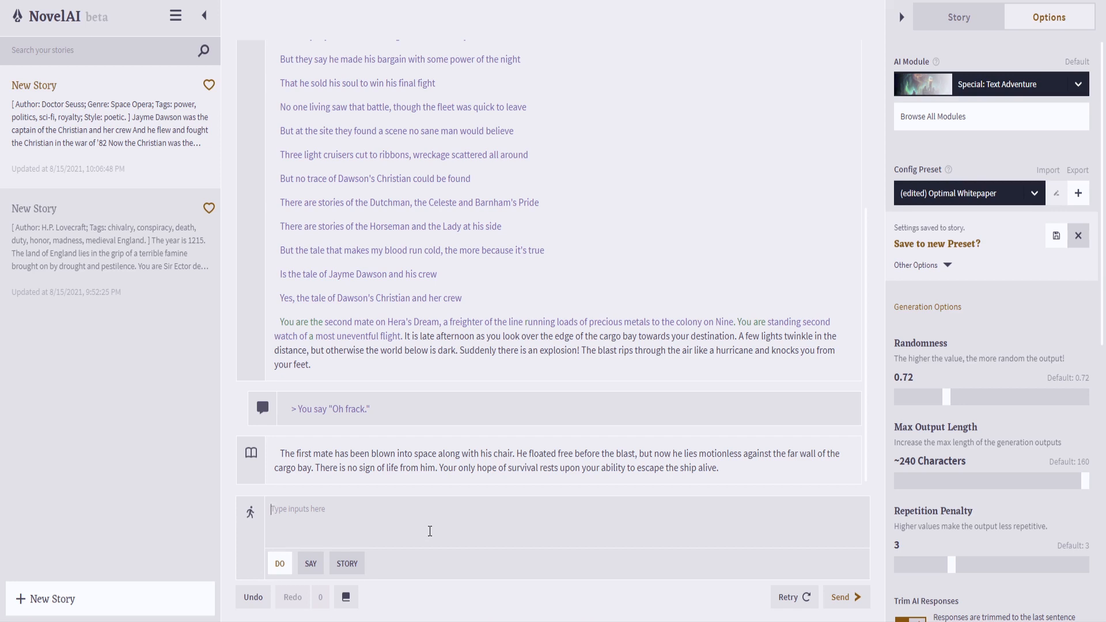
type("Check yself d")
key("BackSpace")
type("for")
key("BackSpace")
key("BackSpace")
key("BackSpace")
key("BackSpace")
key("BackSpace")
key("BackSpace")
key("BackSpace")
key("BackSpace")
type("inventory")
key("Return")
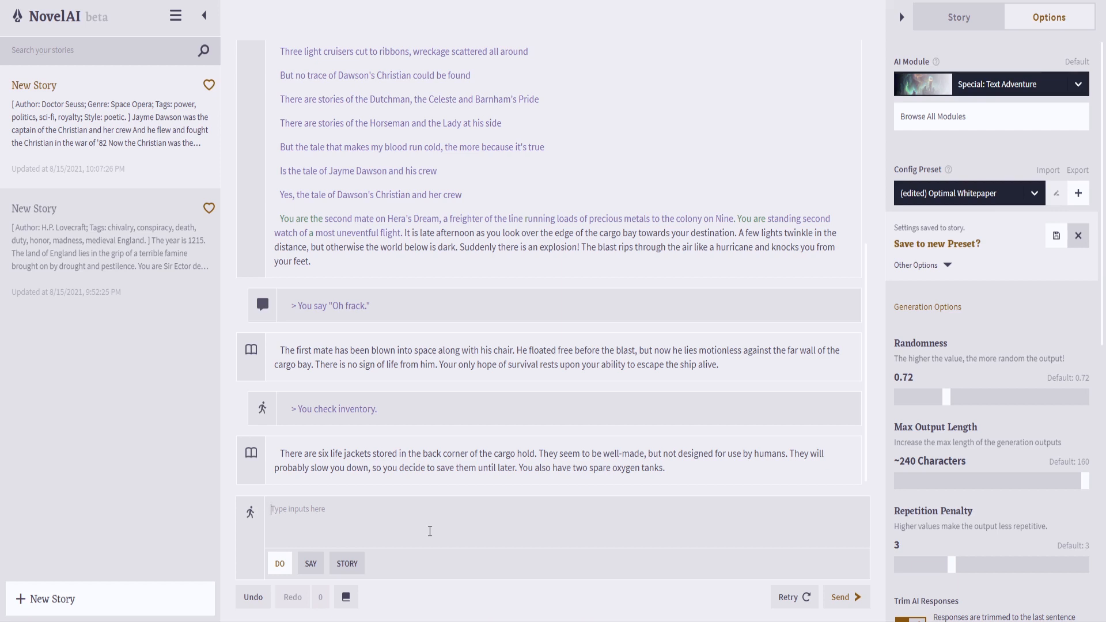
- Submit the action "Take both tanks, if your strength can manage."
type("Take both tanks, if you r strength can na")
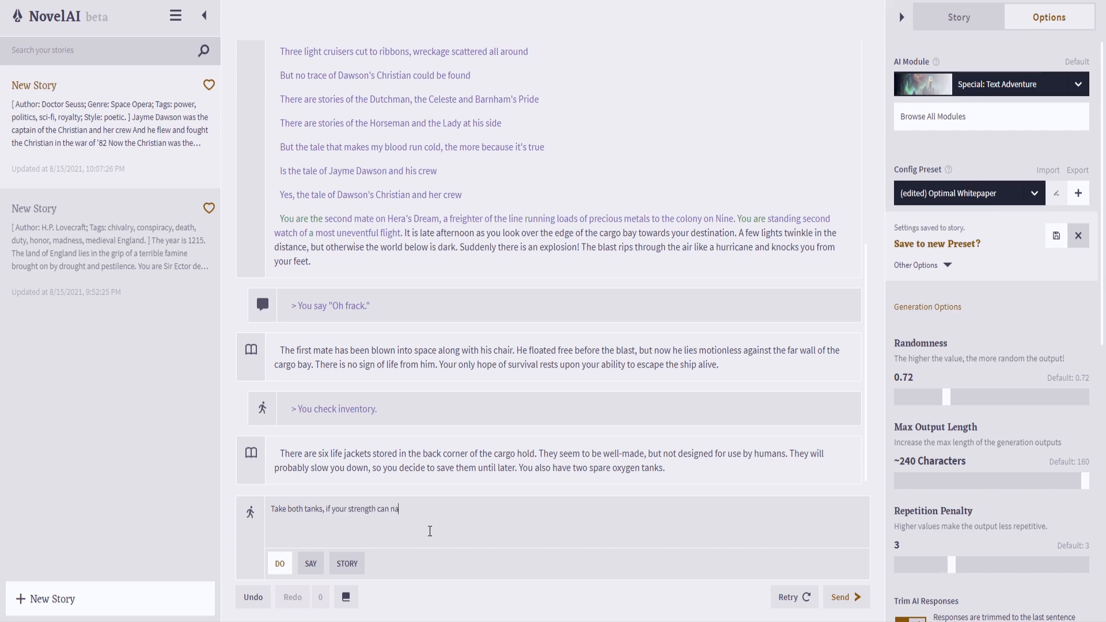
key("BackSpace")
key("BackSpace")
type("manage.")
key("Return")
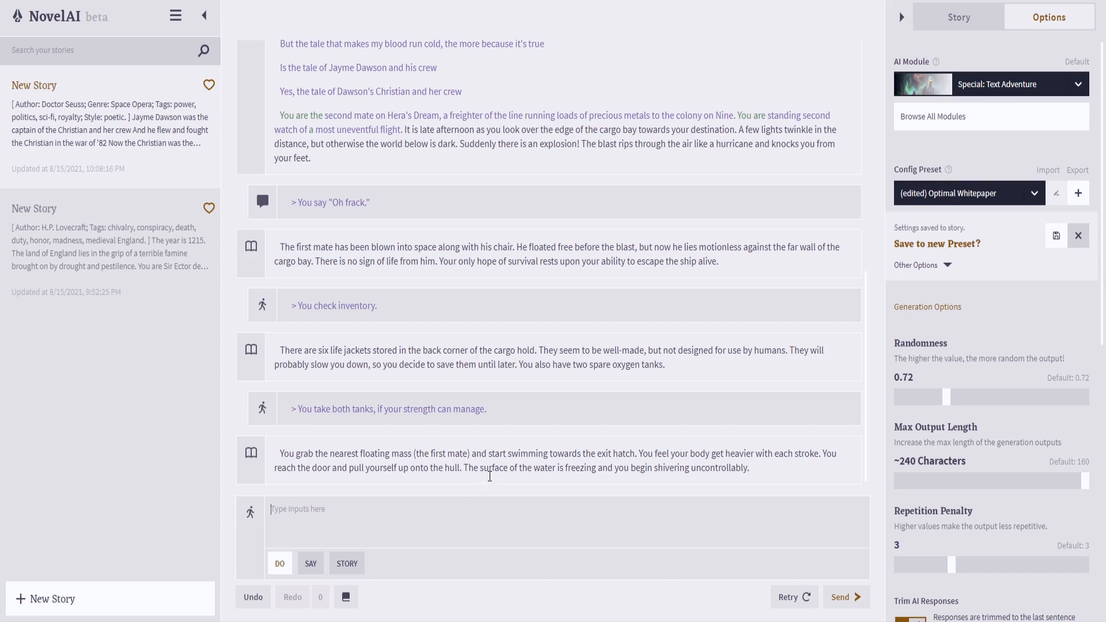
- Undo the both-tanks action and the inventory check together with their generated replies
left_click_drag(489, 472, 571, 468)
left_click(571, 468)
left_click(254, 598)
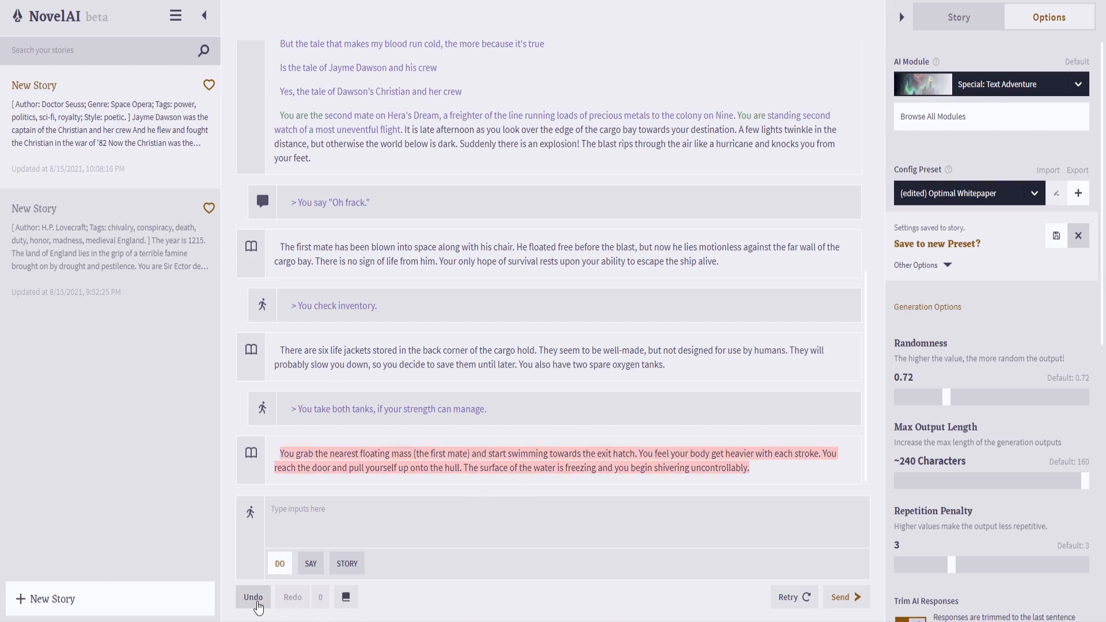
left_click(253, 598)
left_click(253, 598)
left_click(255, 600)
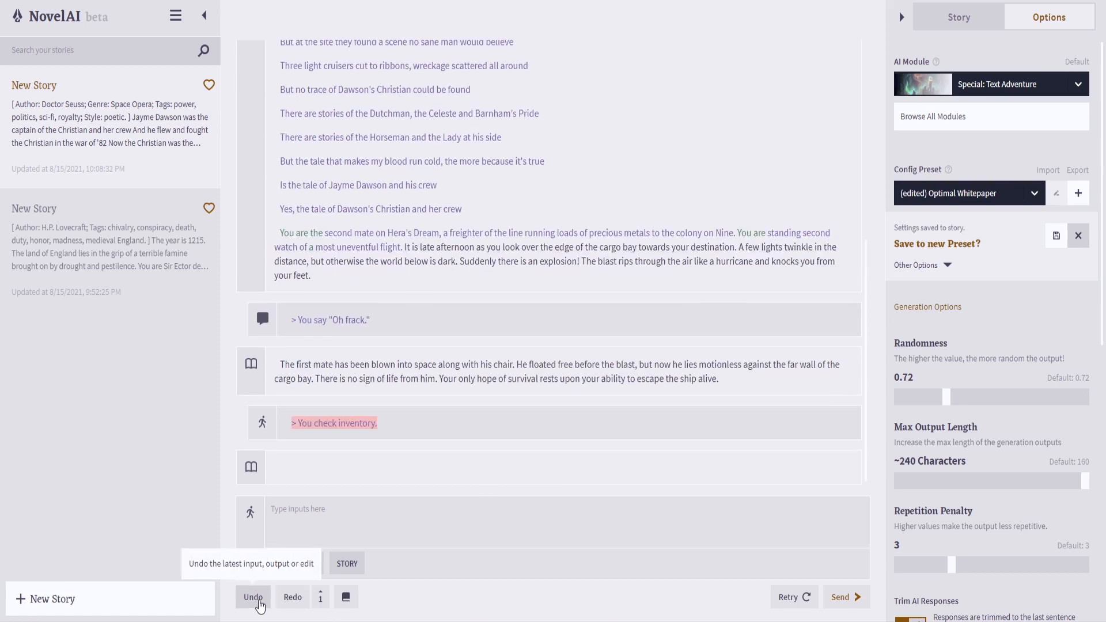
left_click(254, 600)
- Draft the action "Check your inventory" and redo the undone inventory check
left_click(315, 521)
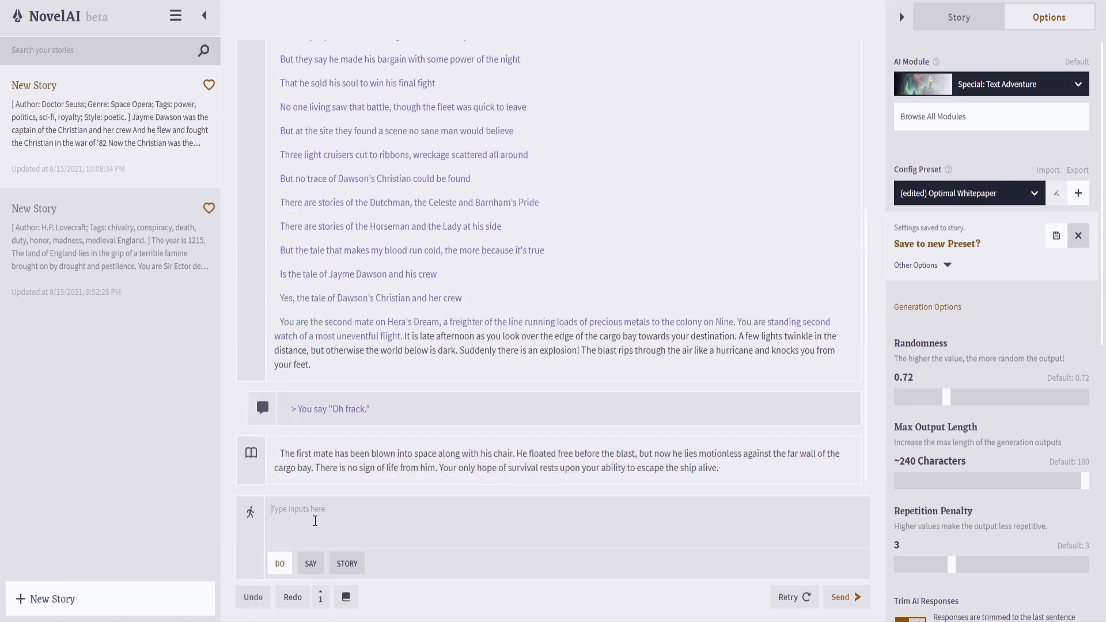
type("Check your inventory")
left_click(292, 597)
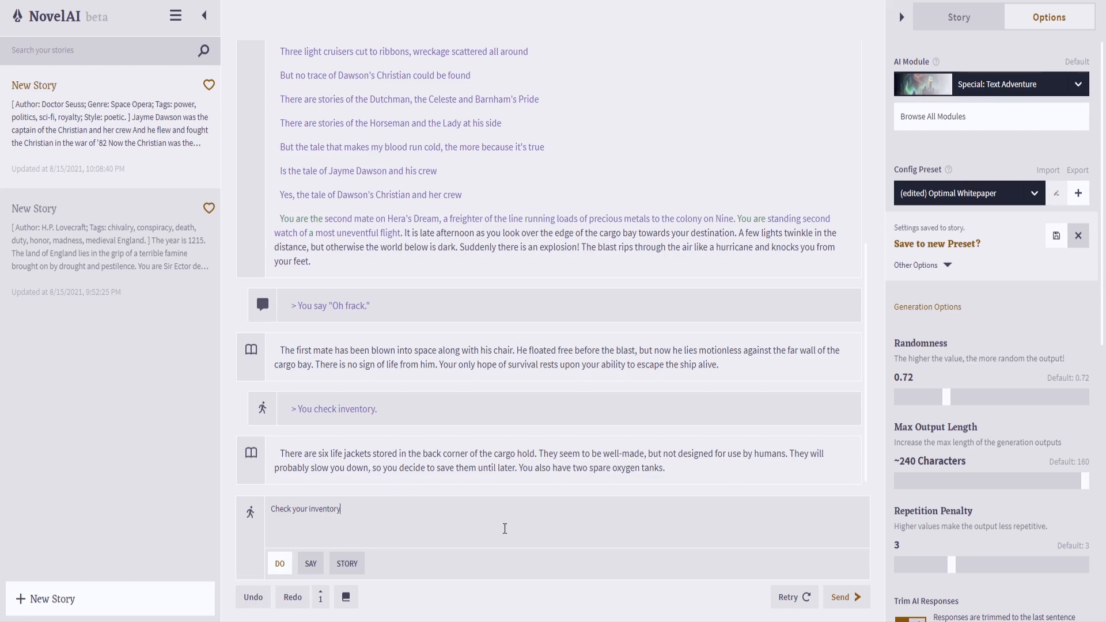
- Replace the drafted text with the action "Take an oxygen tank." and submit it
left_click_drag(341, 510, 209, 512)
left_click(280, 508)
type("Take an oxygen tank.")
key("Return")
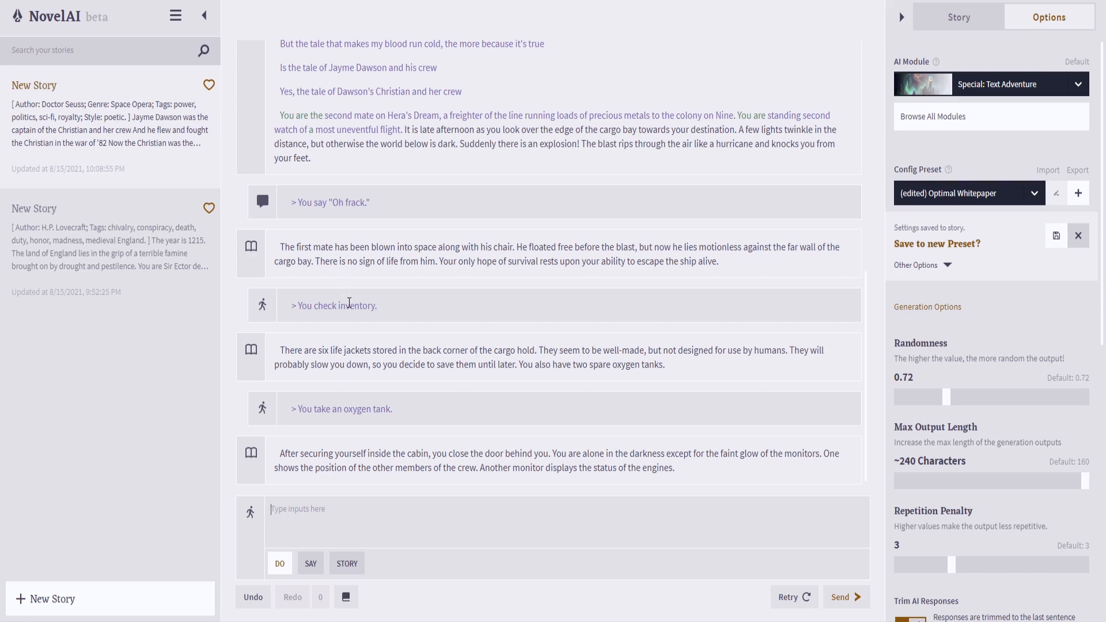
- Reread the "Oh frack" entry and the start of the passage about the first mate
left_click_drag(374, 202, 297, 203)
left_click(307, 204)
triple_click(400, 199)
left_click_drag(276, 247, 320, 248)
left_click(322, 247)
left_click(381, 481)
type("Put on the o")
key("BackSpace")
key("BackSpace")
key("BackSpace")
key("BackSpace")
key("BackSpace")
key("BackSpace")
key("BackSpace")
key("BackSpace")
key("BackSpace")
key("BackSpace")
- Submit the action "Wear the oxygen tank before dying in the vacuum of space"
type("WEar oxygen tank")
left_click(282, 513)
key("BackSpace")
type("e")
left_click(288, 510)
type("the")
left_click(375, 511)
type("before dying in the")
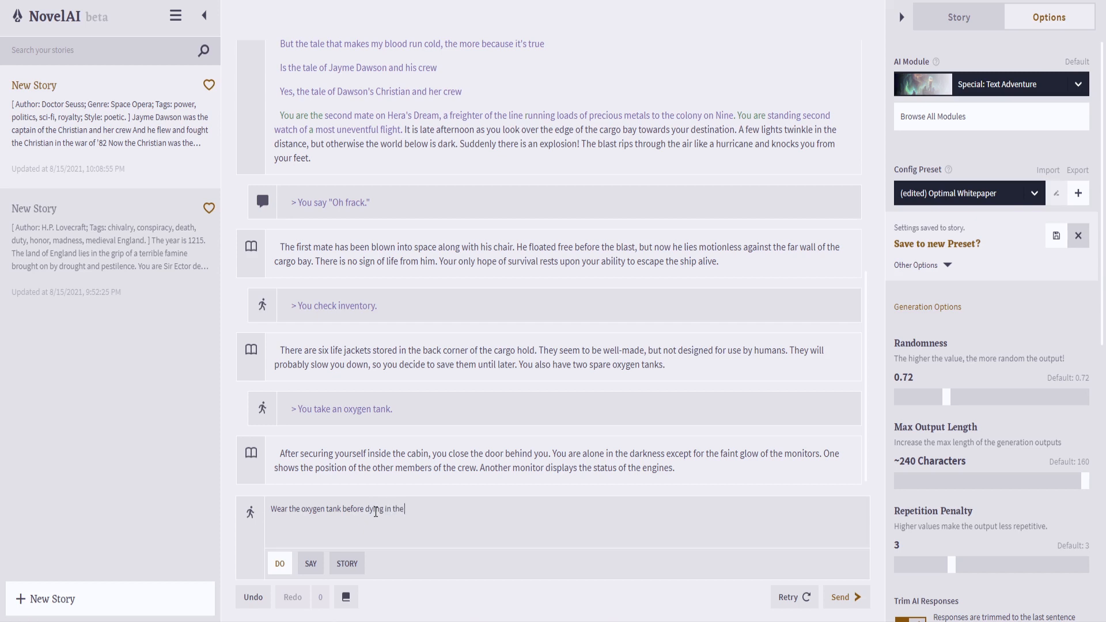
type(" vaccum")
key("BackSpace")
key("BackSpace")
key("BackSpace")
type("uum of space")
key("Return")
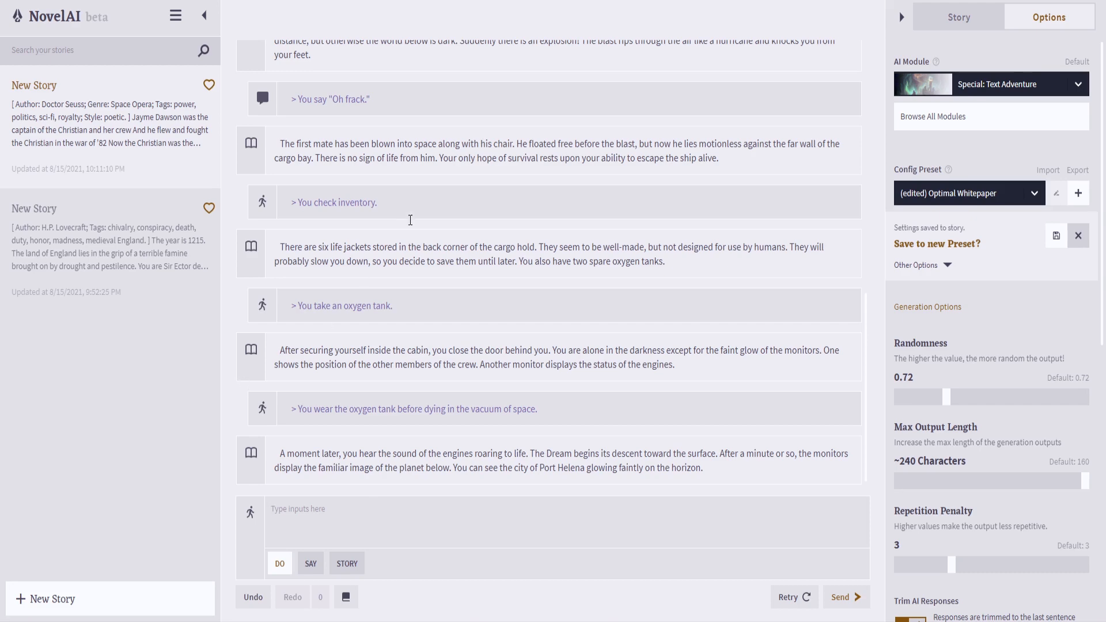
- Reread the story from the Hera's Dream line down to the newest passage about the ship's descent
scroll(416, 222, "up", 15)
scroll(440, 323, "down", 5)
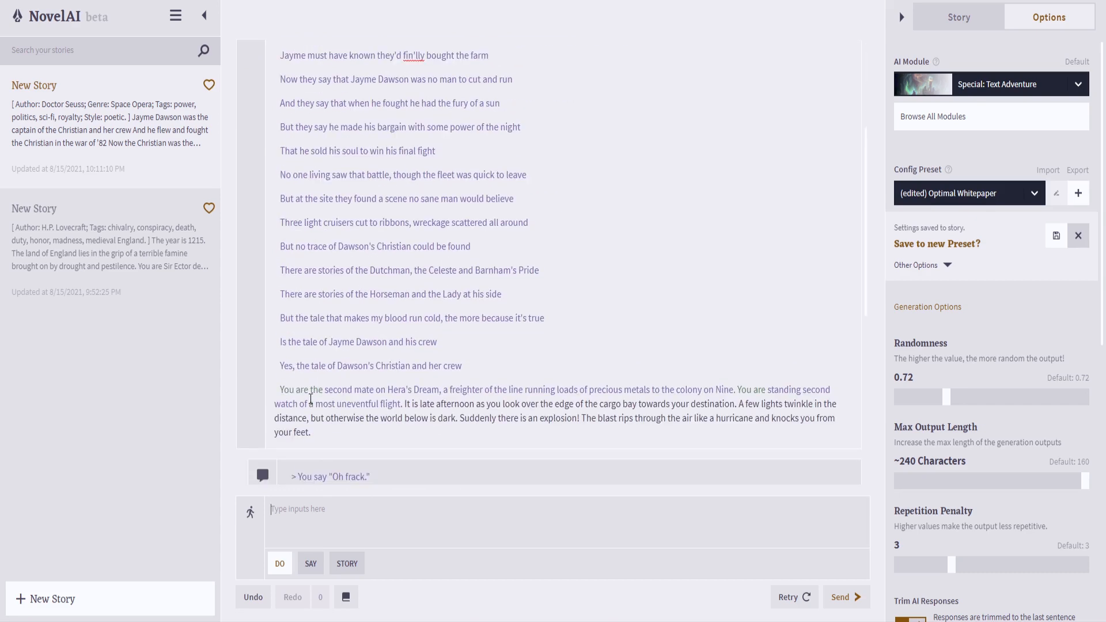
left_click_drag(388, 390, 441, 387)
left_click(453, 386)
scroll(488, 381, "down", 6)
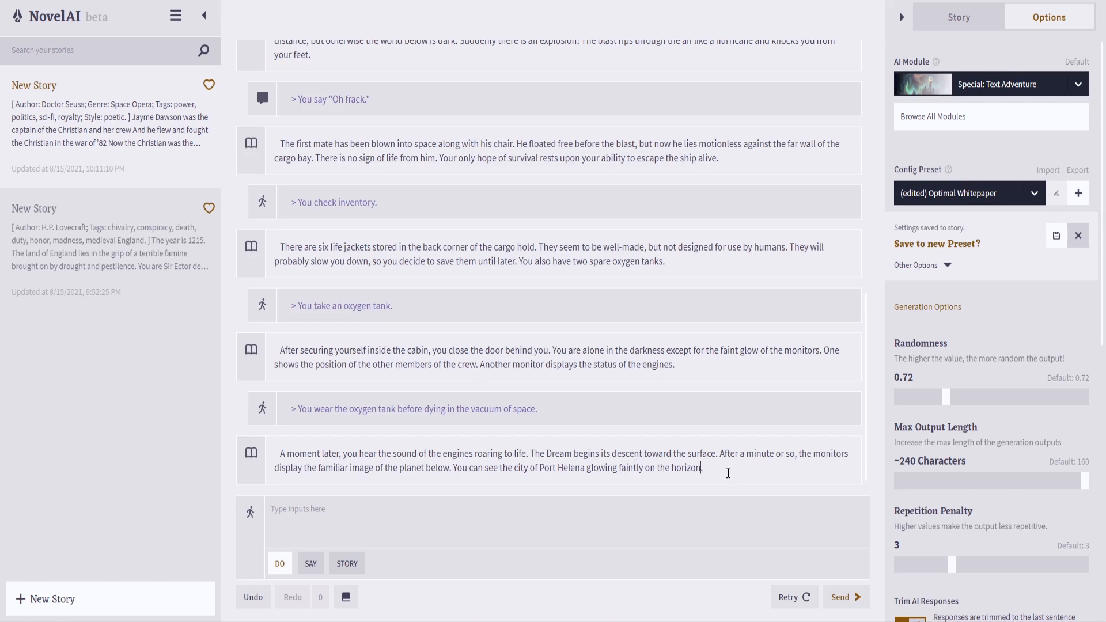
left_click(559, 453)
left_click_drag(400, 468, 416, 469)
left_click(499, 469)
- Submit the Do action "Examine the tatters of the ship, see if it can make it to port."
left_click(347, 565)
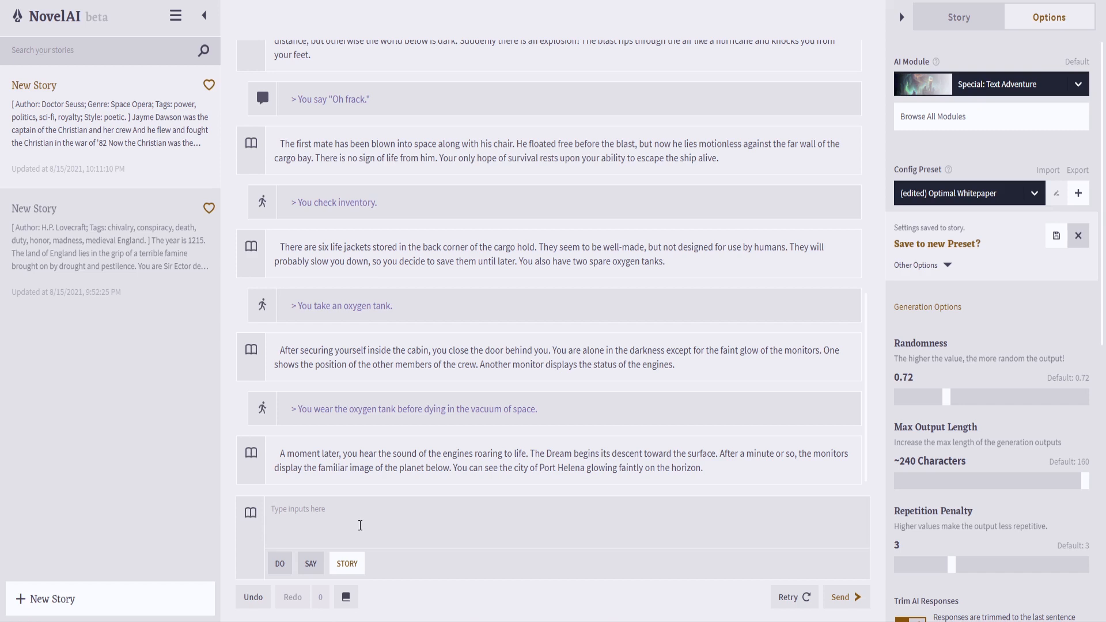
left_click(276, 566)
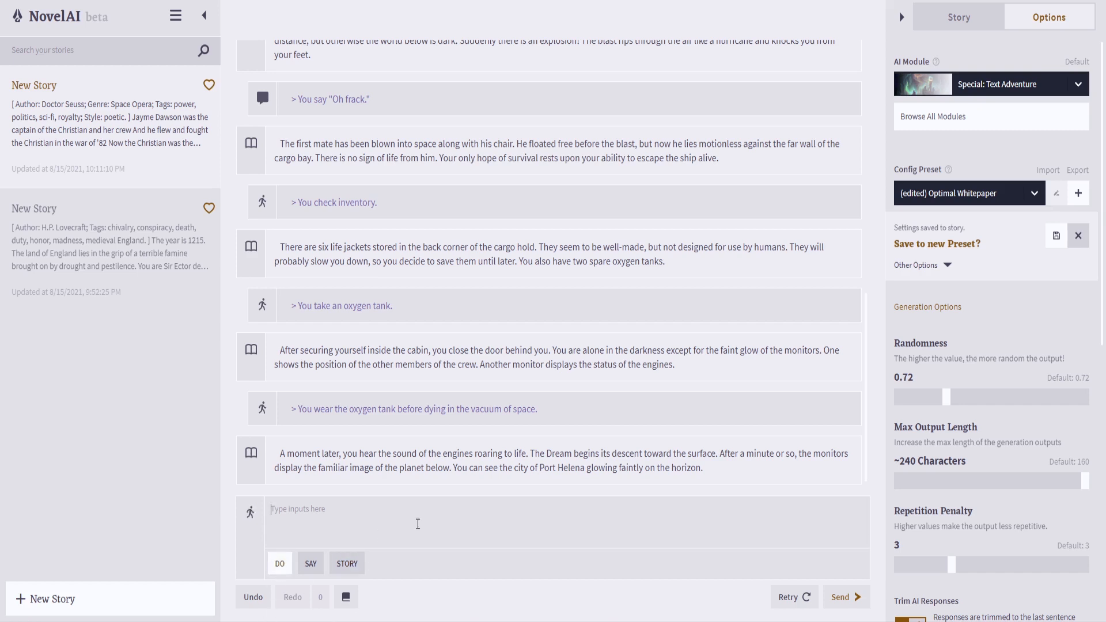
type("Examine the tatters of the ship, see if it can make it to ")
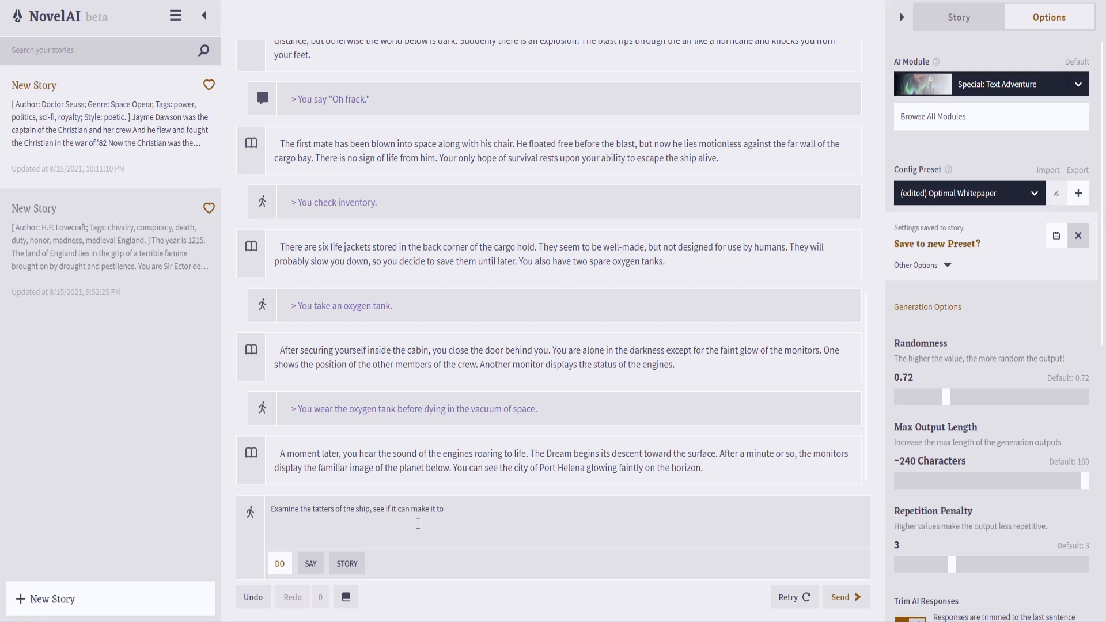
type("port.")
key("Return")
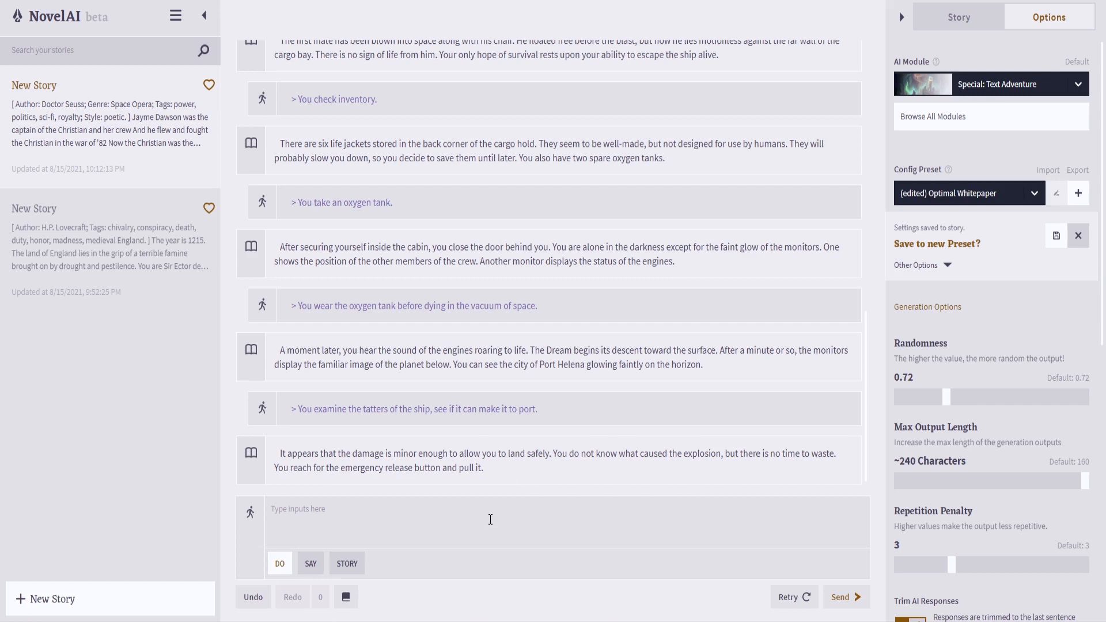
- Submit the action "Brace yourself"
type("Brace yourslf")
type("elf")
key("Return")
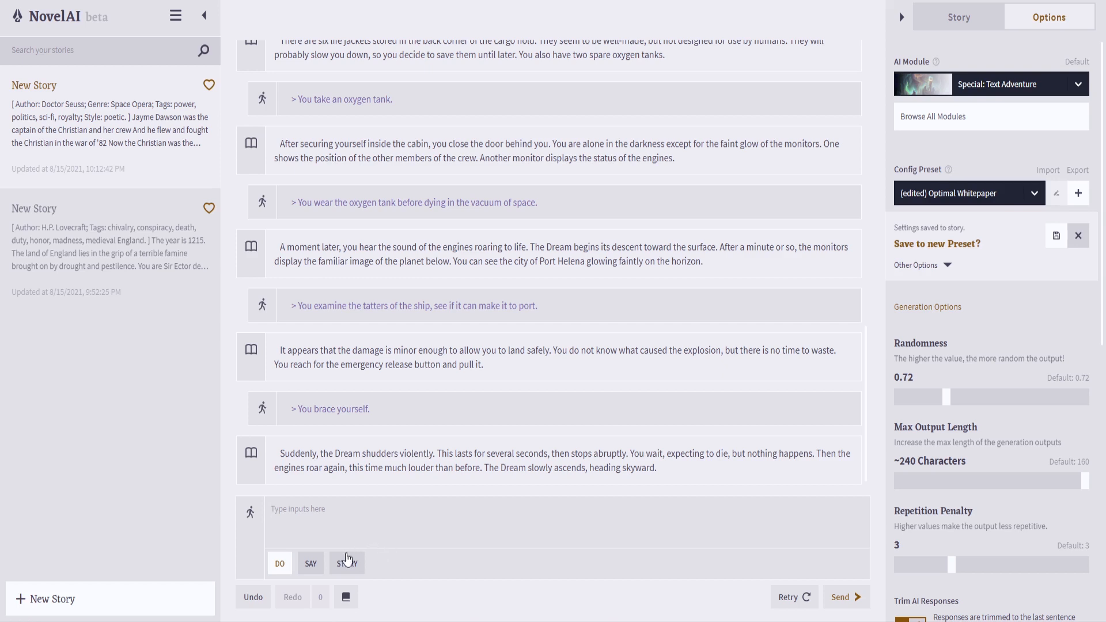
- Submit the Say input "Frack, that is literally the opposite of what we wanted to do."
left_click(312, 565)
type("\"")
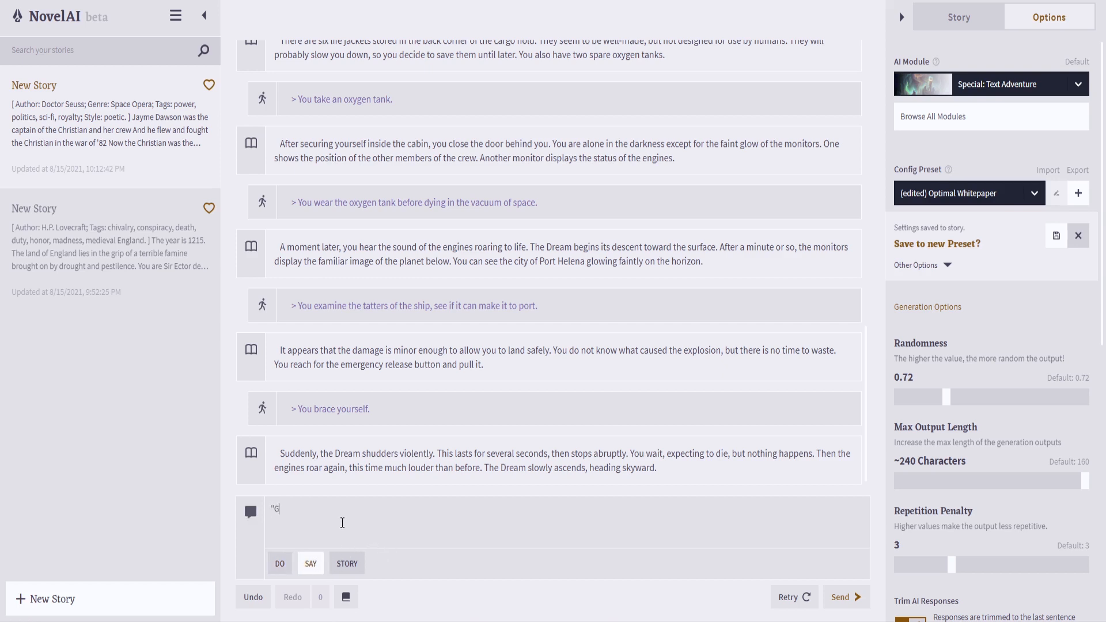
type("Frack, that is literally the opposite of w")
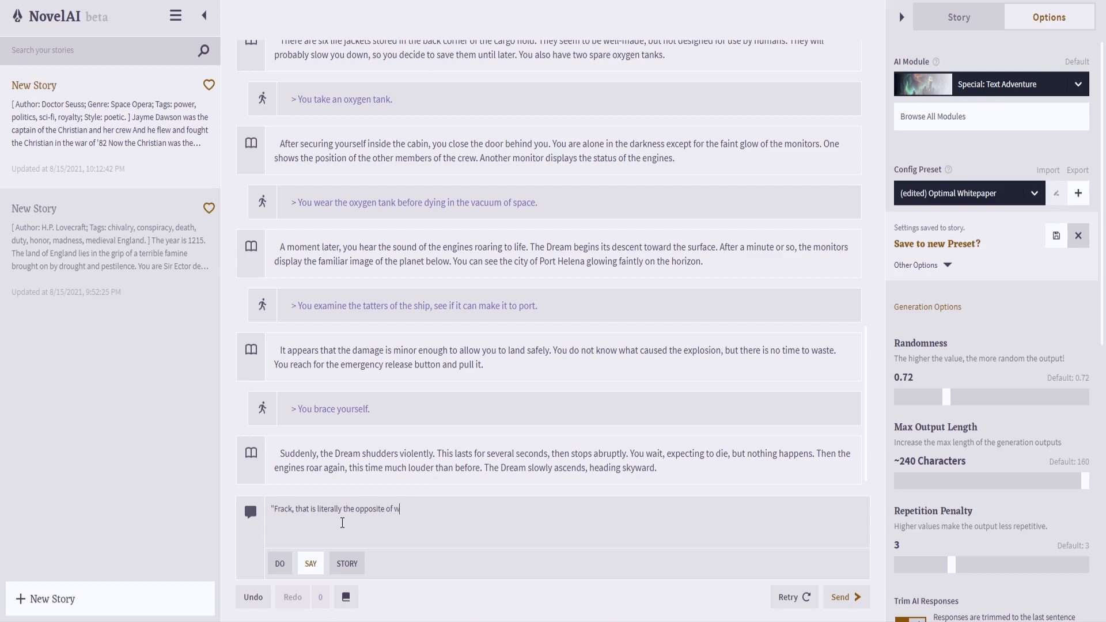
type("hat we wanted to do. Now")
key("BackSpace")
key("BackSpace")
key("Return")
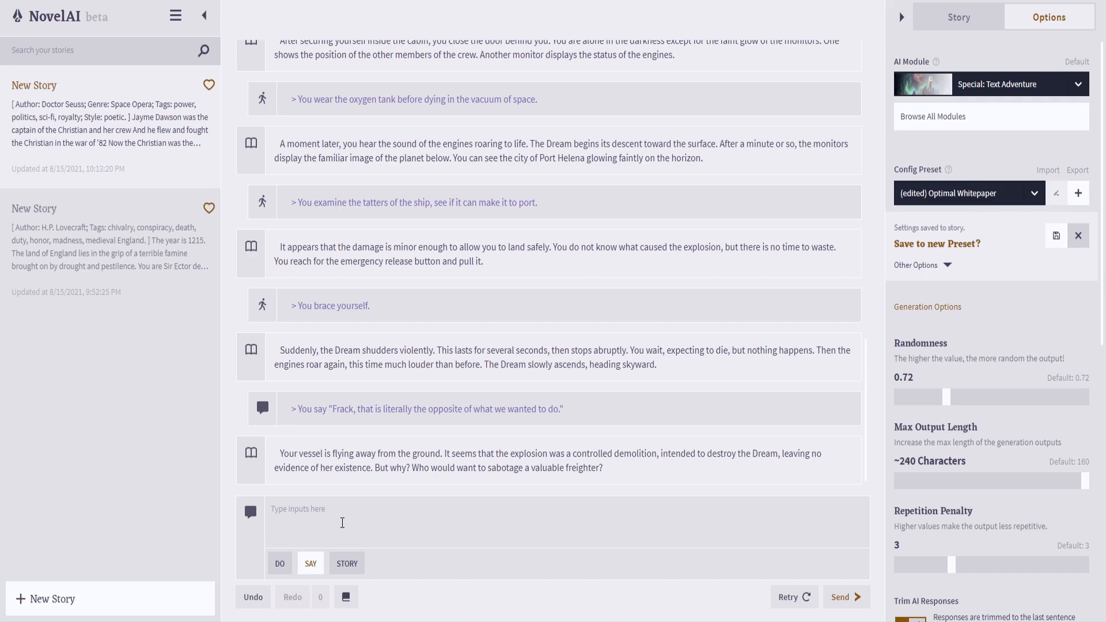
- Draft the action "Man the controls. You're no pilot, but you've watched the now-dead first mate enough time to fake it 'til you make it, as they say."
left_click(281, 567)
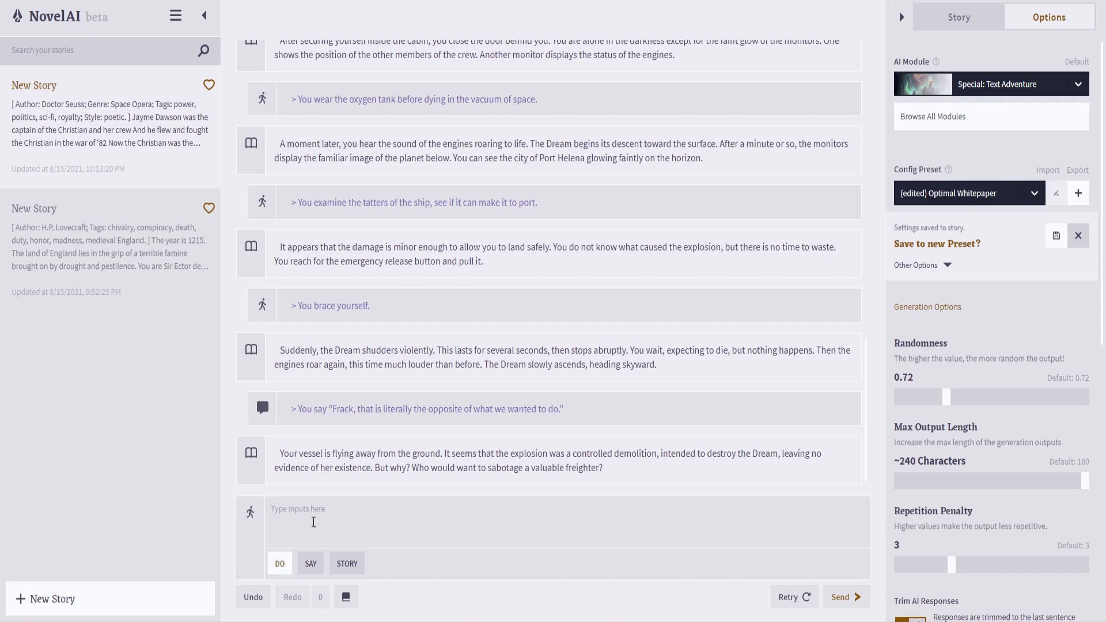
type("Man the controls. You;re no pilot, but you")
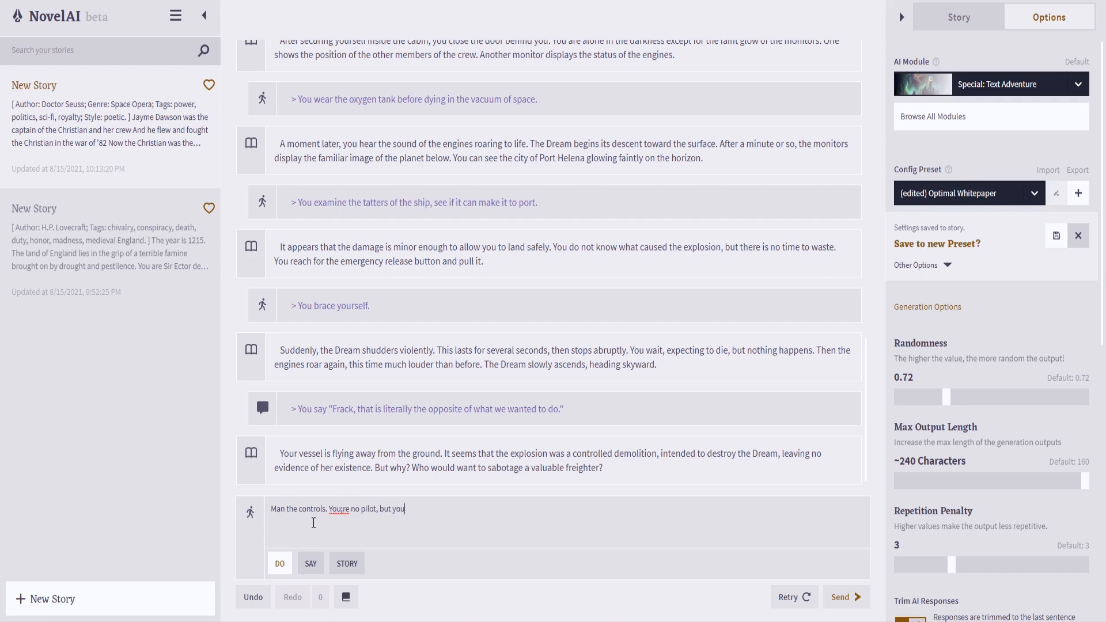
type(";ve watched the now-dead first mate")
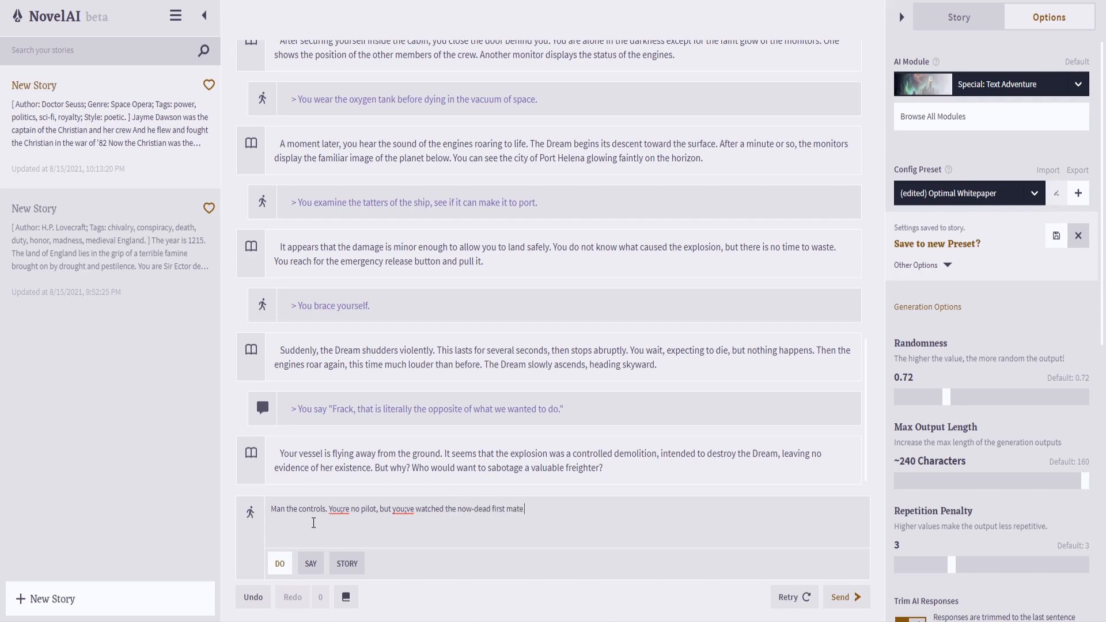
type(" enough time to fake it t")
key("BackSpace")
type("'til you make")
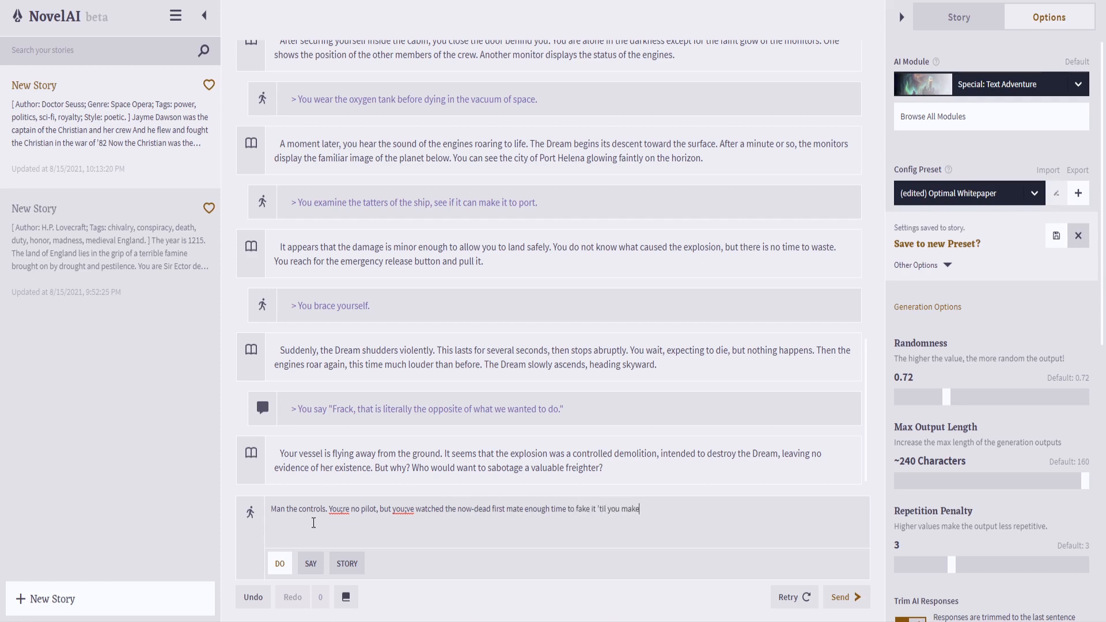
type(" it, as they say.")
- Correct the apostrophes in "You're" and "you've" in the drafted action and submit it
left_click(339, 510)
key("BackSpace")
type("'")
key("Right")
key("Right")
key("Right")
key("Right")
key("Right")
key("Right")
key("Right")
key("Right")
type("'")
key("Return")
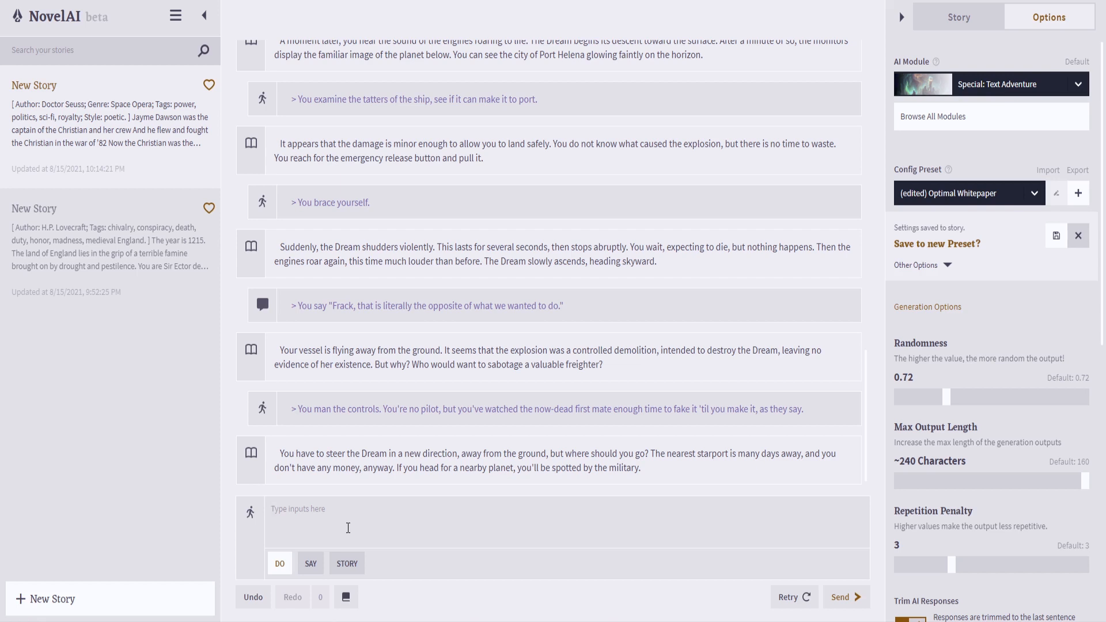
type("LA")
key("BackSpace")
key("BackSpace")
type("Attempt to land in POrt He")
key("BackSpace")
key("BackSpace")
key("BackSpace")
key("BackSpace")
key("BackSpace")
key("BackSpace")
type("ort")
key("BackSpace")
key("BackSpace")
key("BackSpace")
key("BackSpace")
key("BackSpace")
key("BackSpace")
key("BackSpace")
key("BackSpace")
key("BackSpace")
key("BackSpace")
key("BackSpace")
key("BackSpace")
key("BackSpace")
key("BackSpace")
key("BackSpace")
key("BackSpace")
key("BackSpace")
key("BackSpace")
key("BackSpace")
key("BackSpace")
- Submit the action "Check radar for enemy signatures"
type("Check radar for enemy signatures")
key("Return")
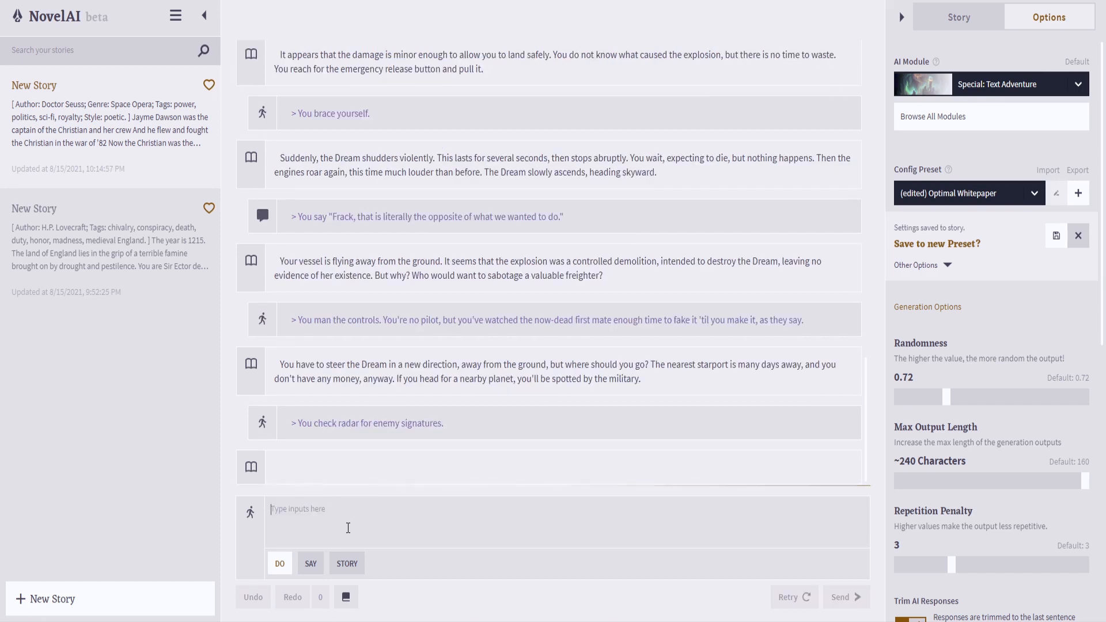
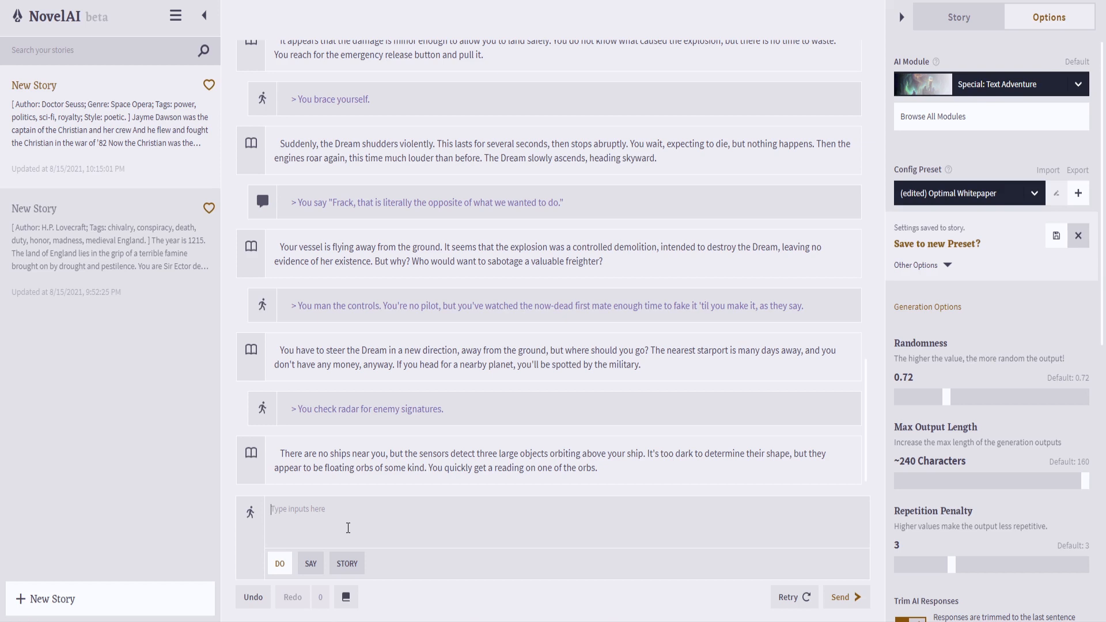
- Continue the narration in Story mode without adding text, and regenerate the resulting continuation once
left_click(347, 563)
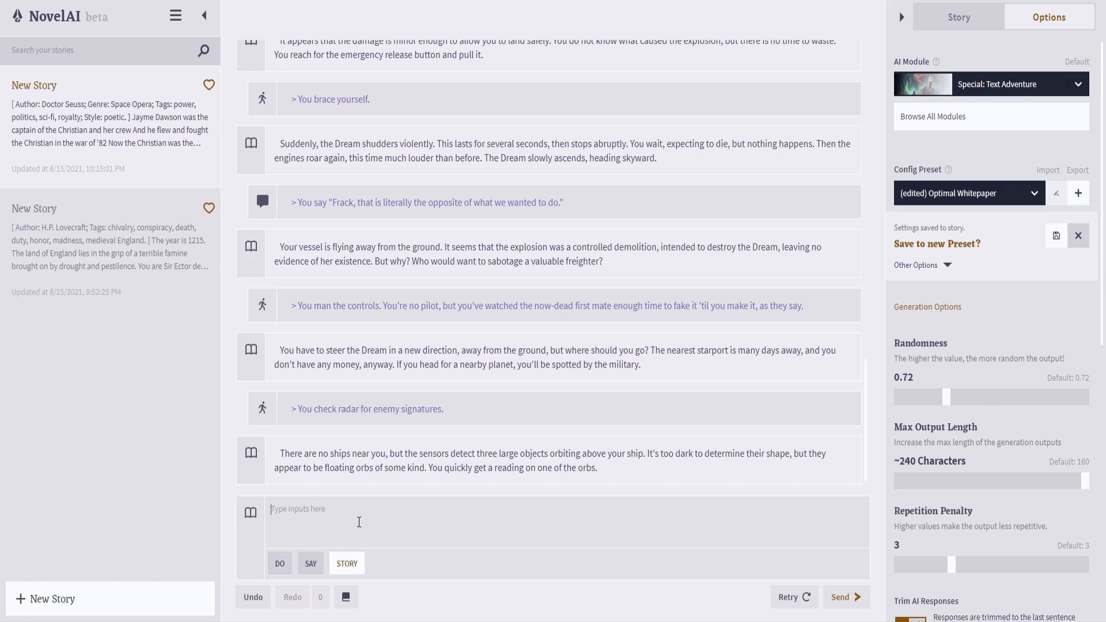
key("Return")
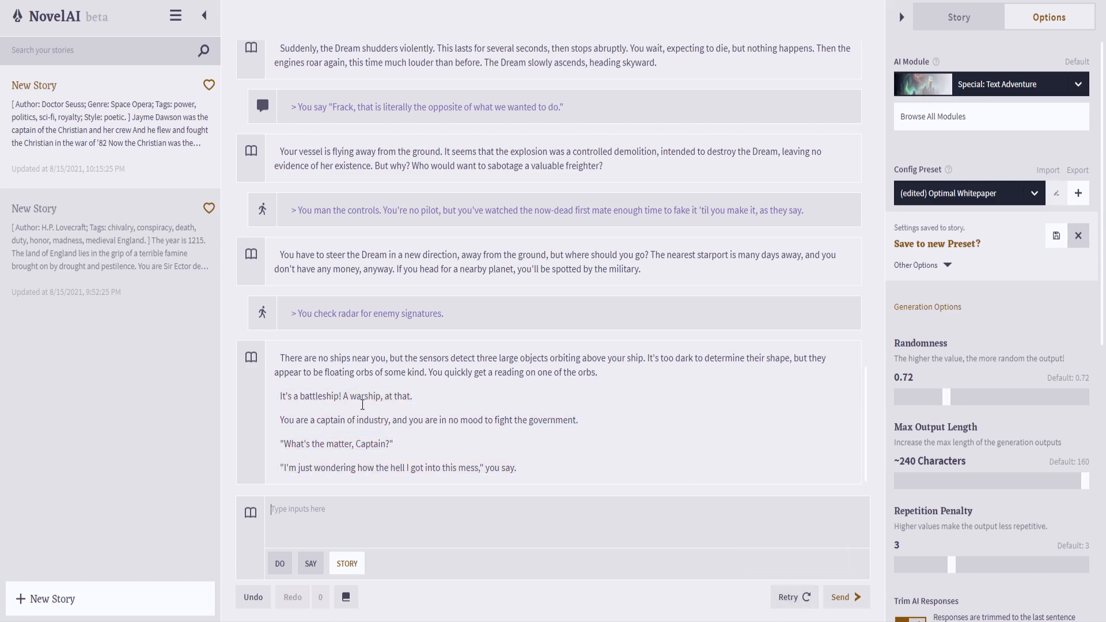
left_click_drag(281, 397, 411, 397)
double_click(402, 395)
left_click(668, 419)
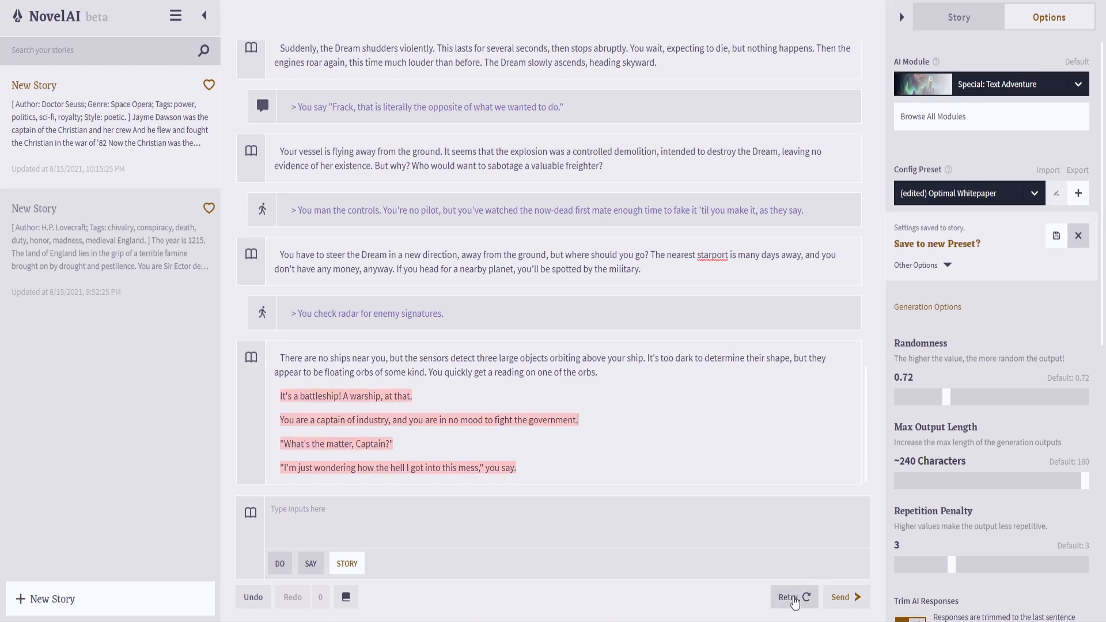
left_click(795, 599)
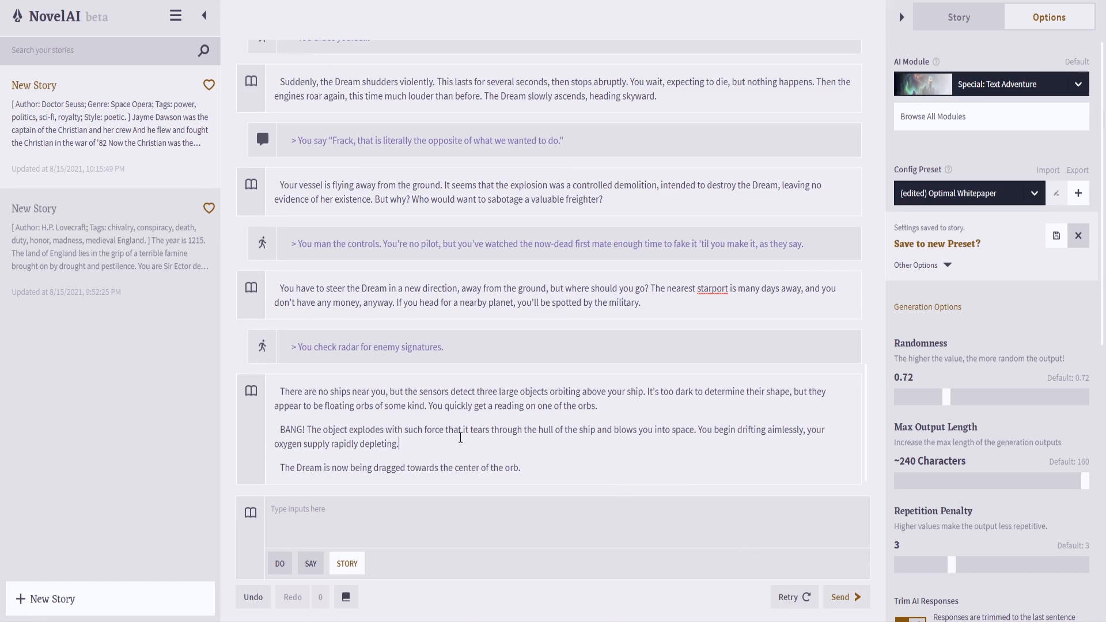
- Submit the Do action "Hold your breath, disconnect your oxygen tank, and use the propulsion of the escaping air to return to The Dream."
left_click(577, 467)
left_click(578, 467)
left_click(280, 563)
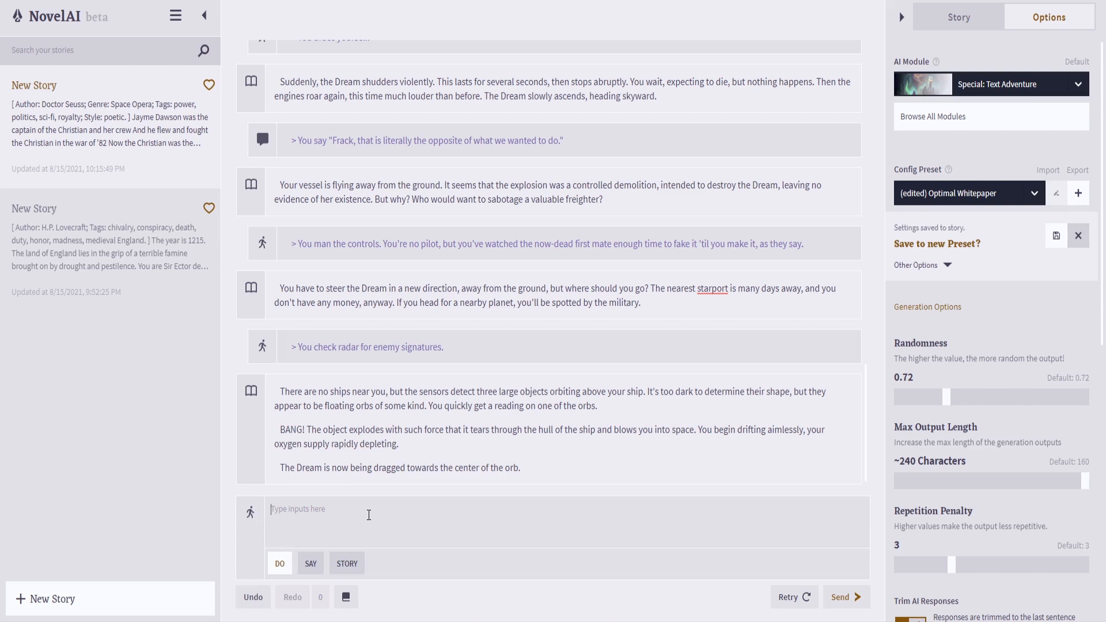
type("Hold your breath, dis")
type("connect the o")
key("BackSpace")
key("BackSpace")
key("BackSpace")
type("your oxygen tanks")
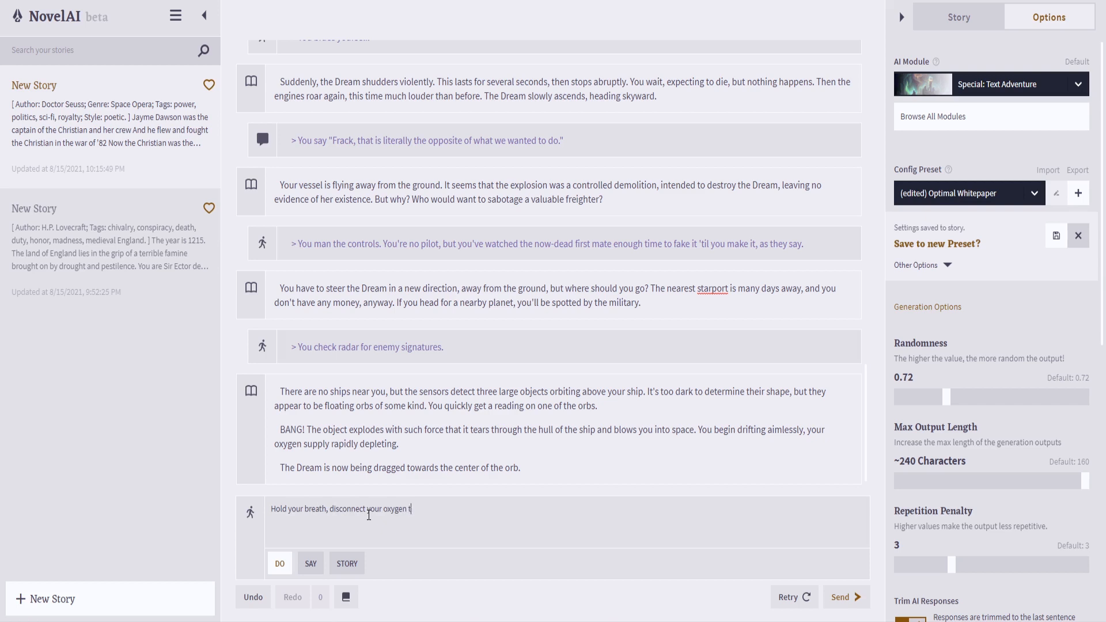
key("BackSpace")
key("BackSpace")
key("BackSpace")
type("nk, and use the po")
key("BackSpace")
type("ropulsion of the escaping air")
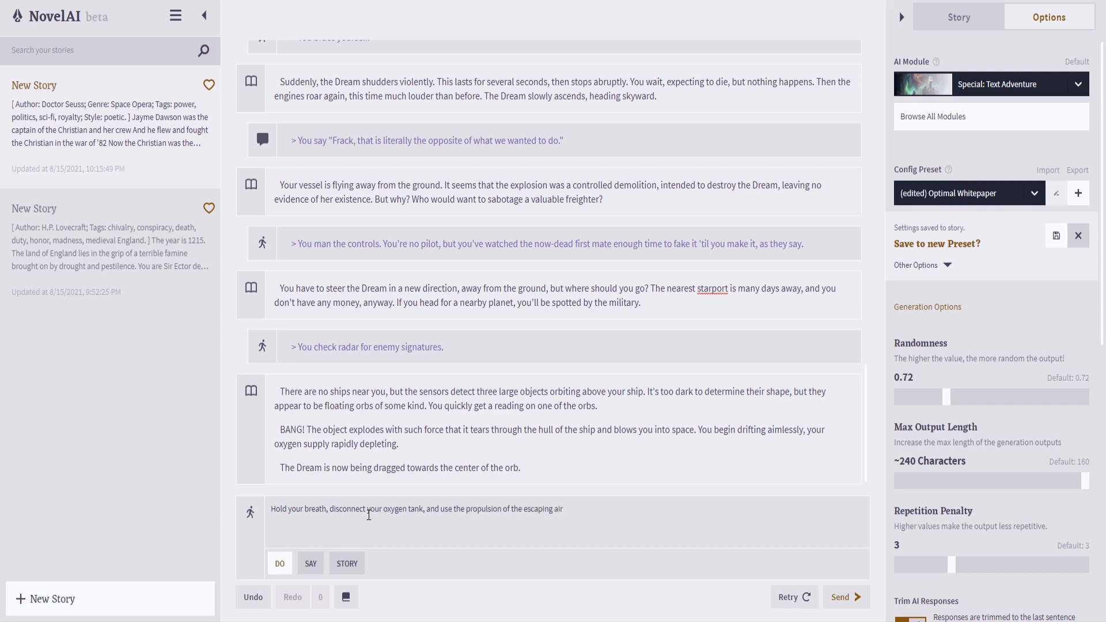
type(" to return to The Dream.")
key("Return")
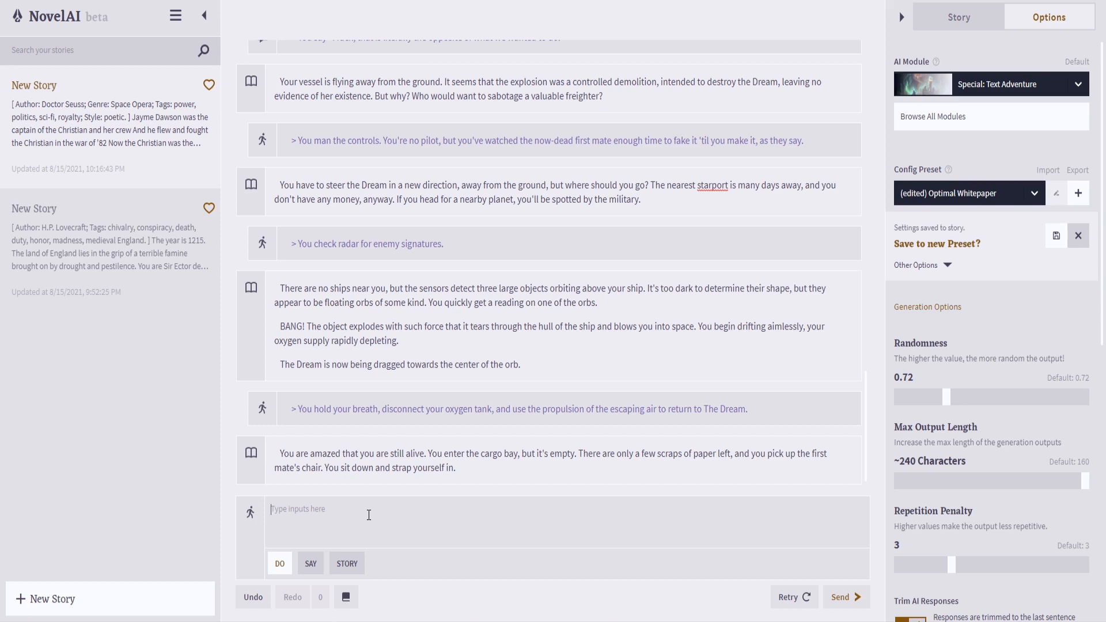
- Undo the generated response to the oxygen-tank action and insert "attempt to" after "You" in that action
left_click(253, 597)
left_click(293, 599)
left_click(249, 598)
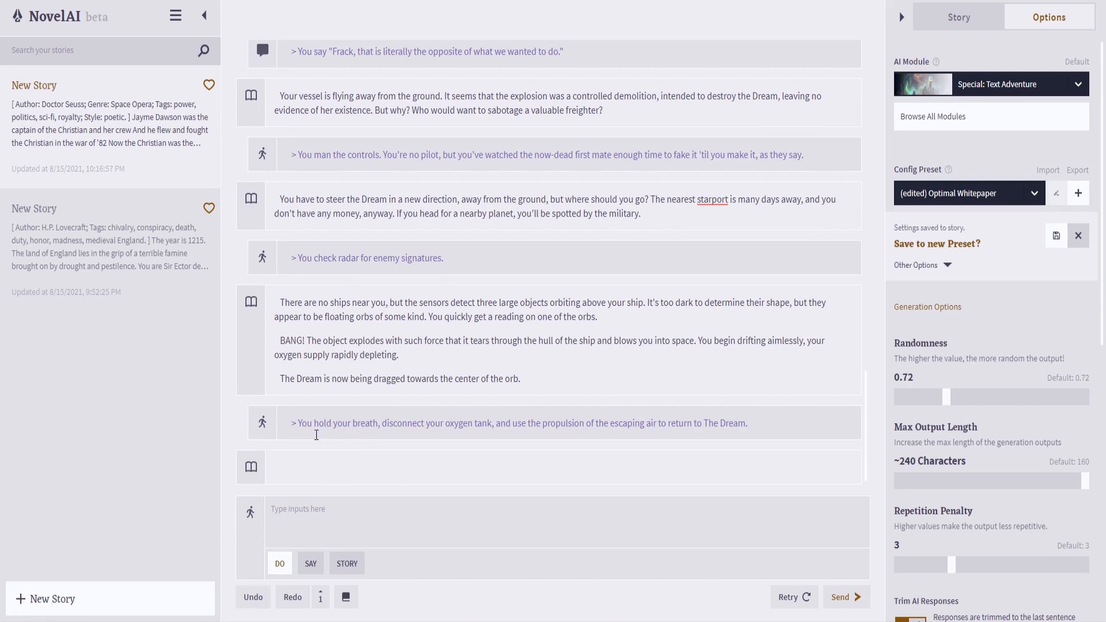
left_click(244, 602)
left_click(289, 597)
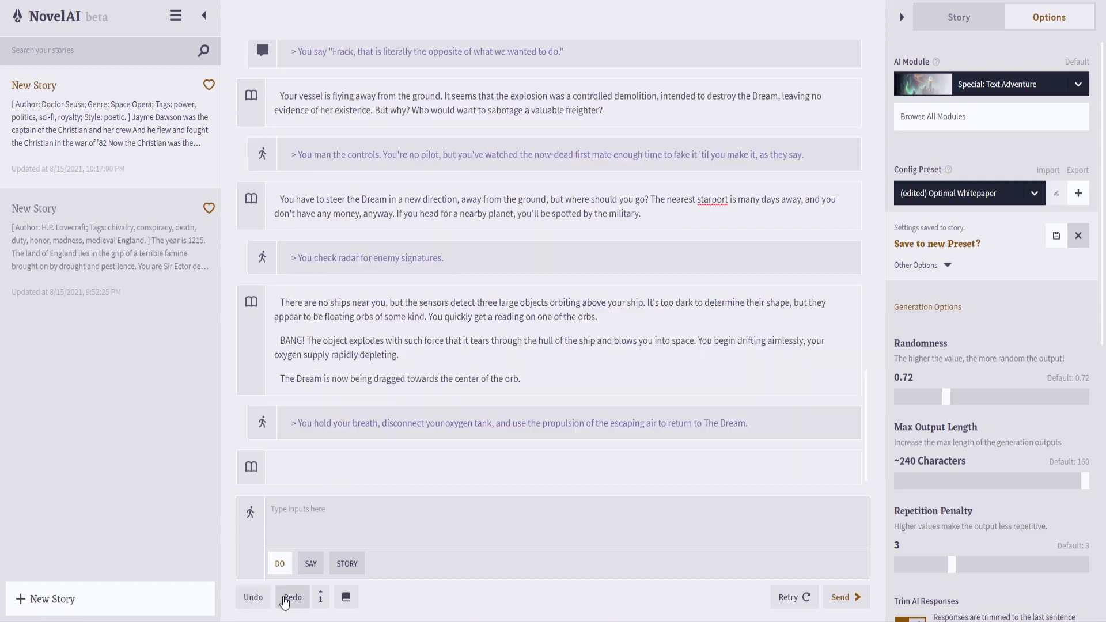
left_click(317, 426)
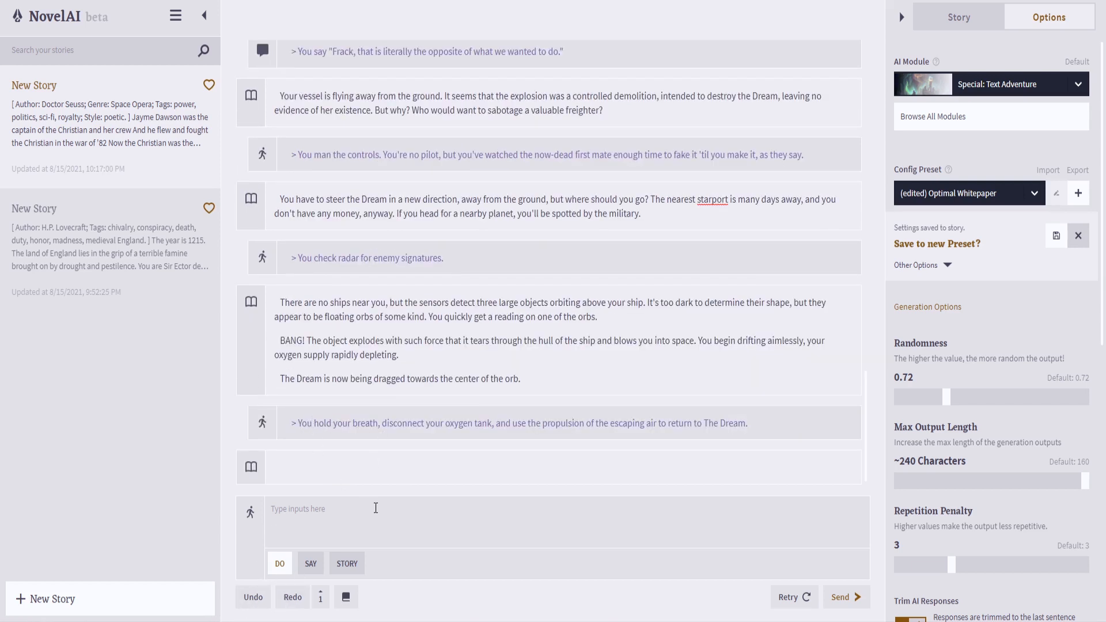
type("attempt to")
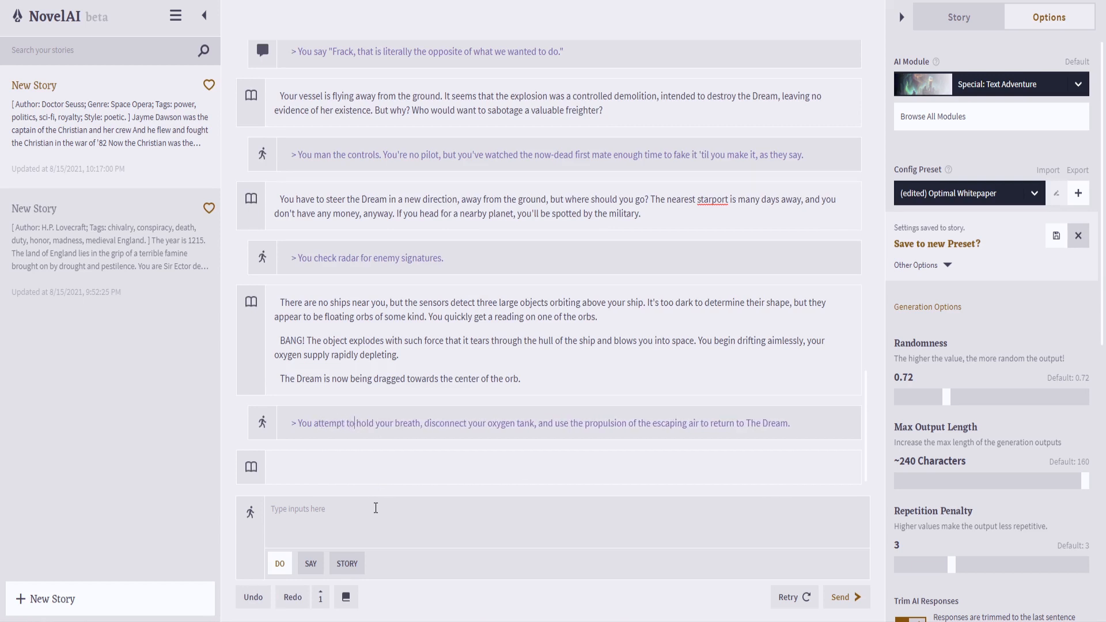
- Generate a response to the edited oxygen-tank action without new input, and undo that response
left_click(797, 424)
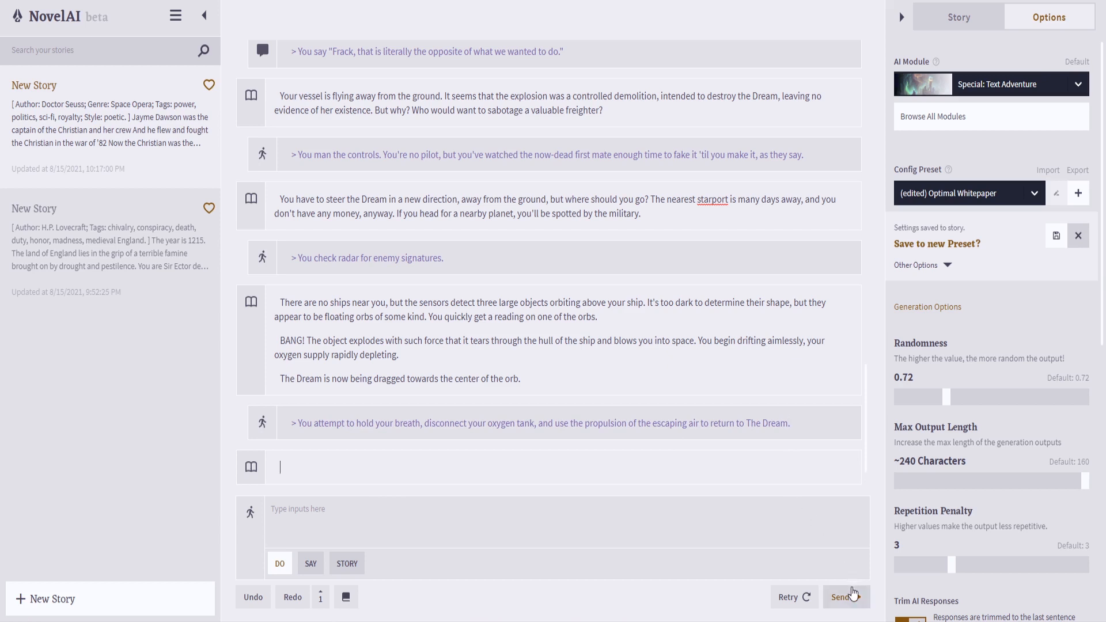
left_click(851, 596)
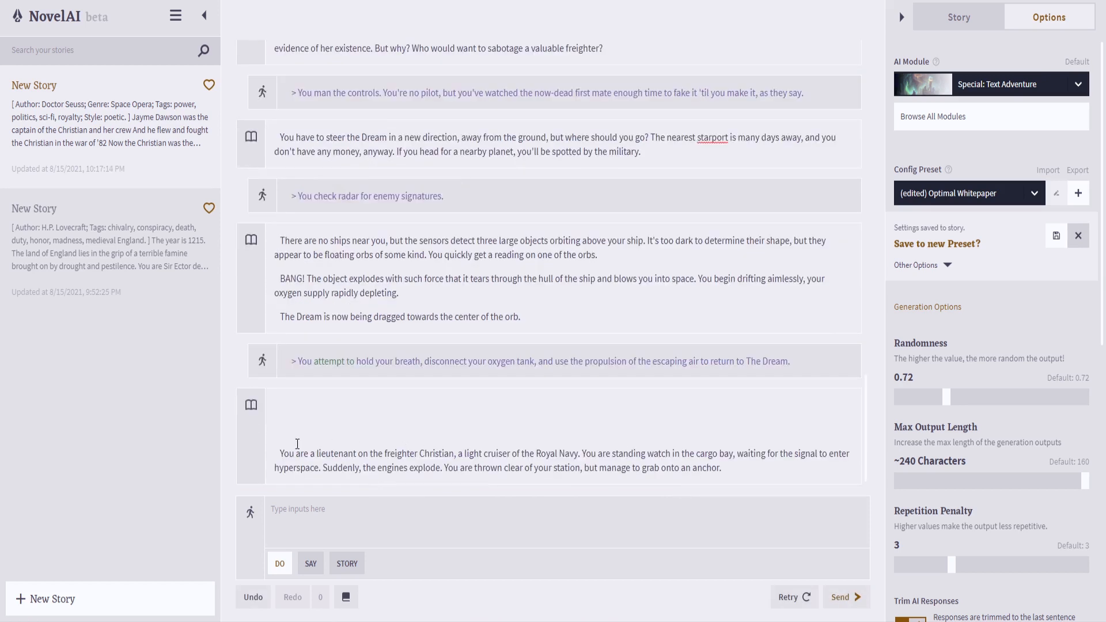
left_click(357, 456)
left_click(253, 597)
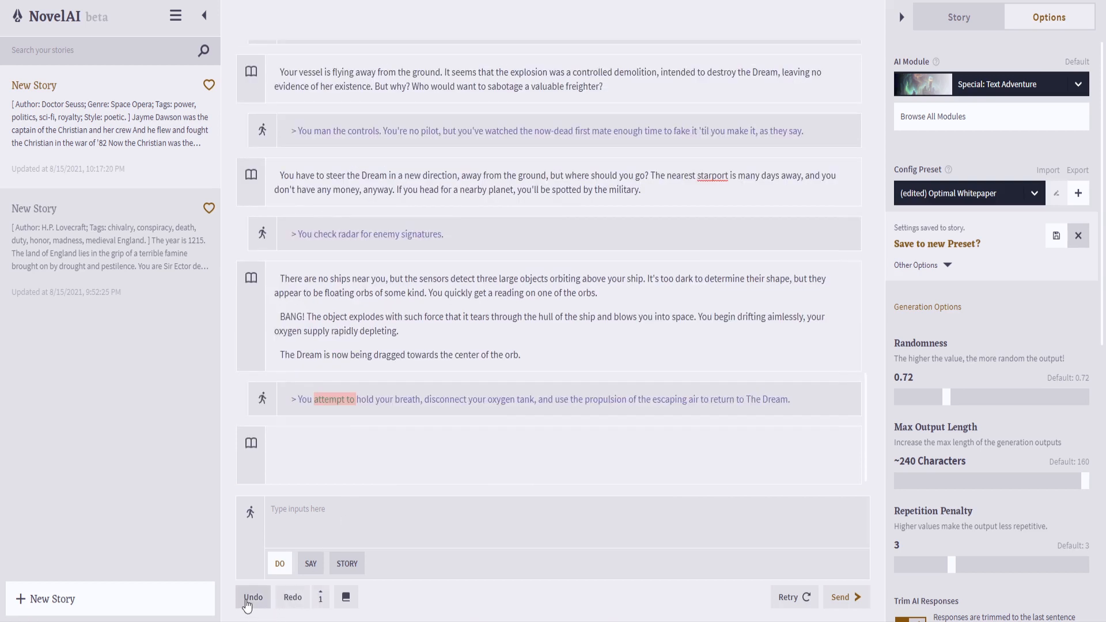
- Copy the full edited oxygen-tank action and undo the story back to the point before that action
left_click_drag(808, 398, 265, 389)
key("ctrl+c")
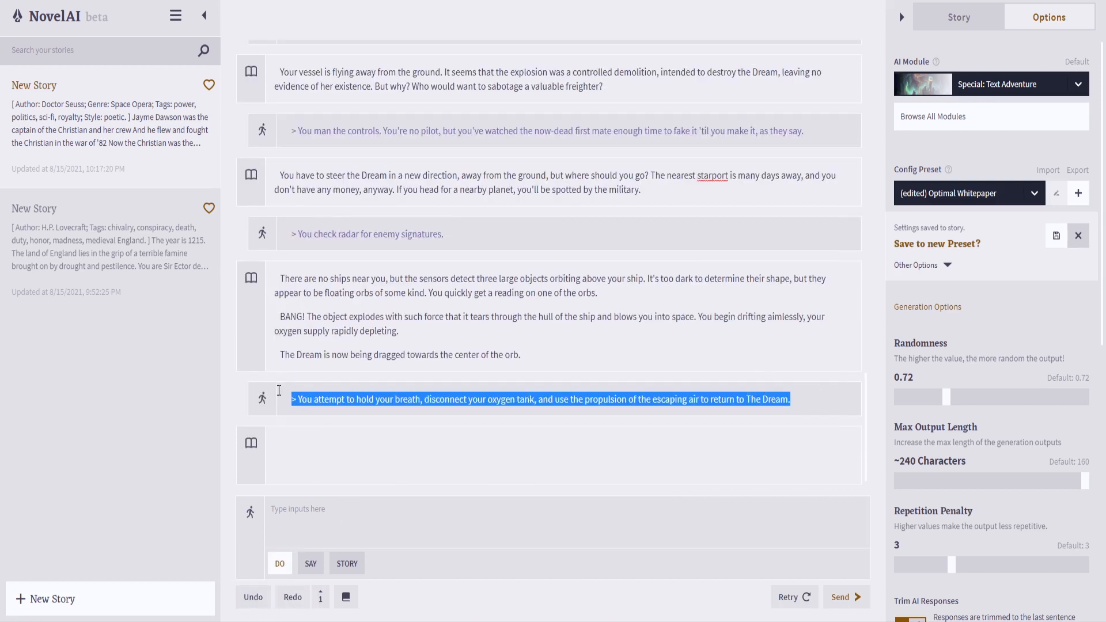
left_click(243, 594)
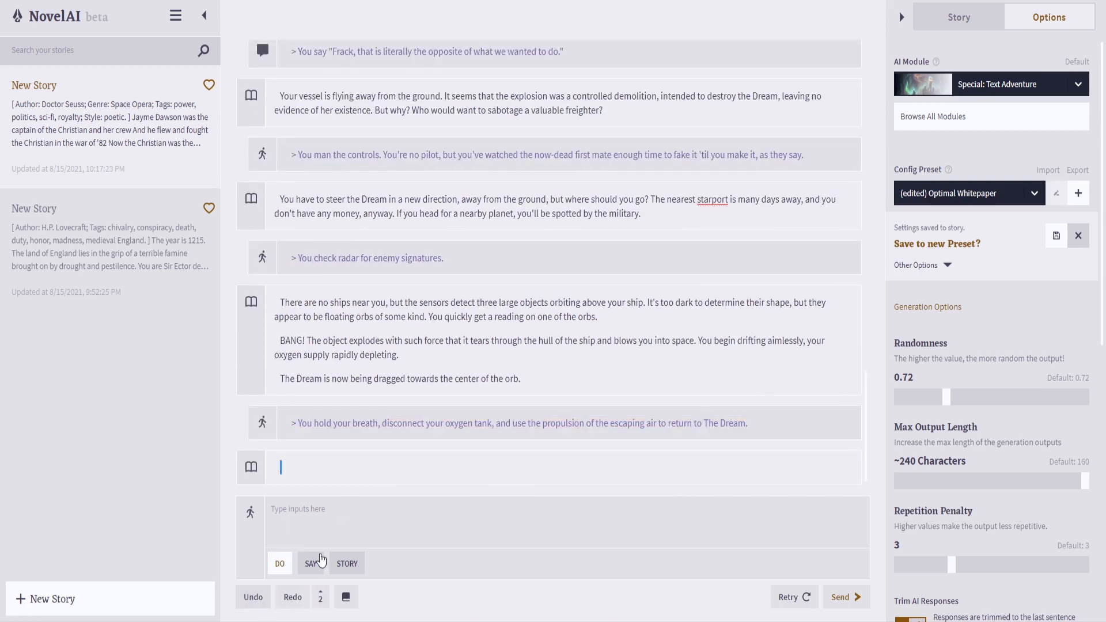
left_click(244, 596)
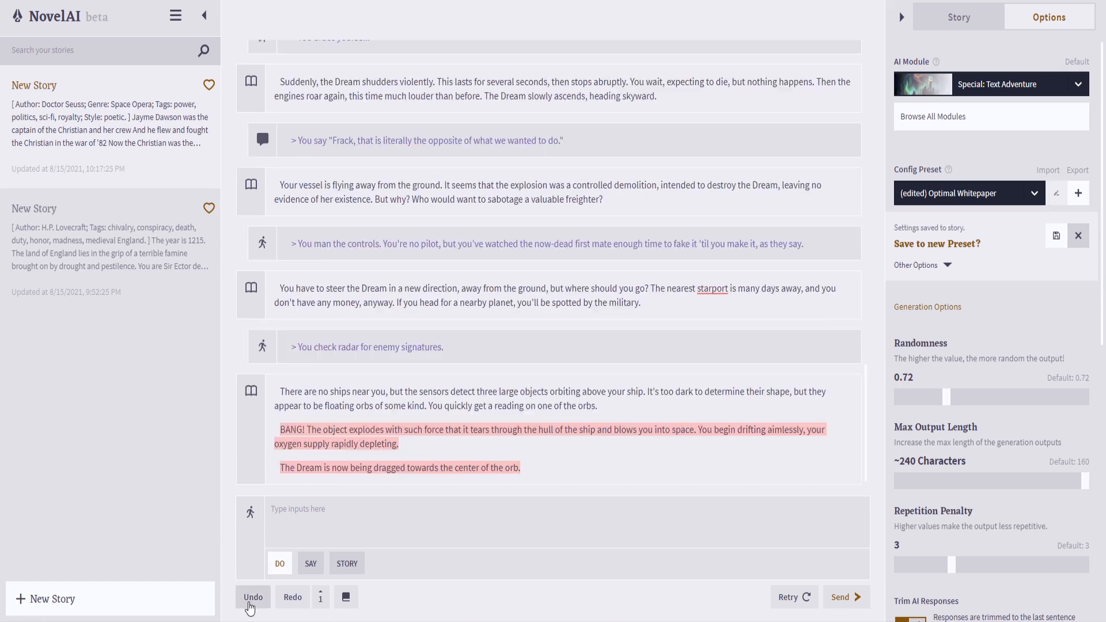
- Submit the copied "attempt to hold your breath" action as a Do input and regenerate its response once
left_click(514, 528)
key("ctrl+v")
key("Return")
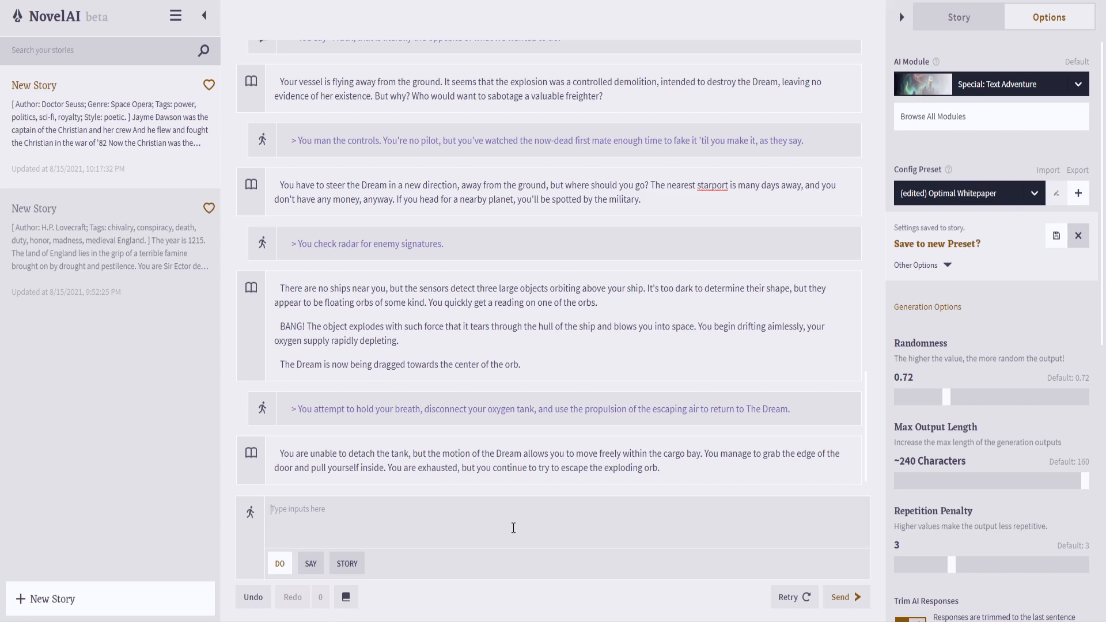
left_click(805, 598)
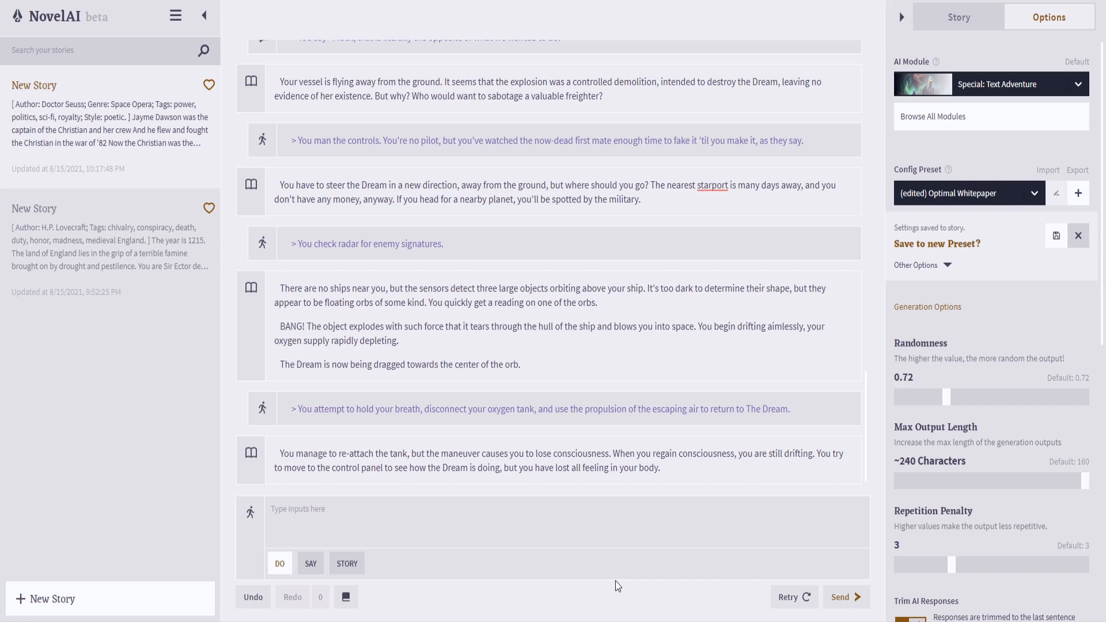
left_click_drag(325, 409, 647, 410)
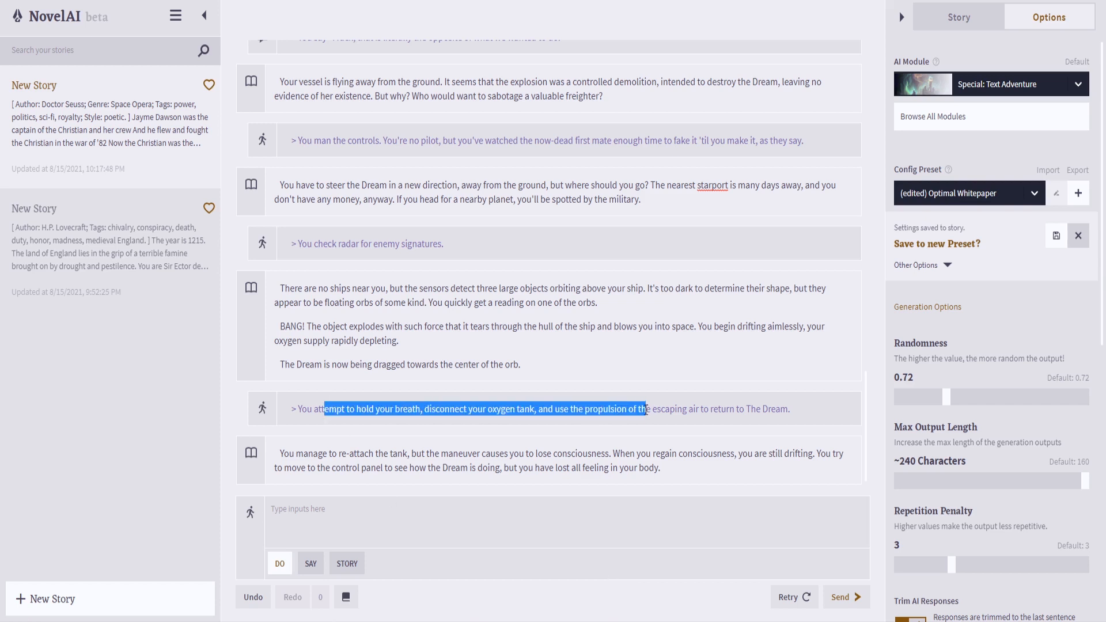
left_click(647, 410)
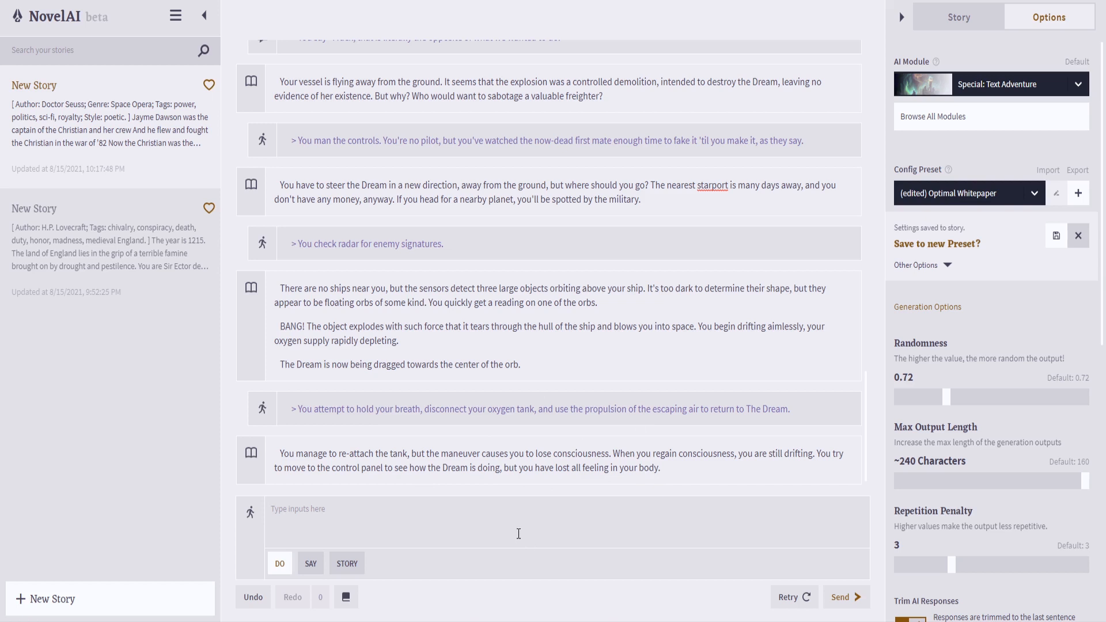
- Submit the action "Check room for stims"
type("Check room for med")
key("BackSpace")
key("BackSpace")
key("BackSpace")
type("stims")
key("Return")
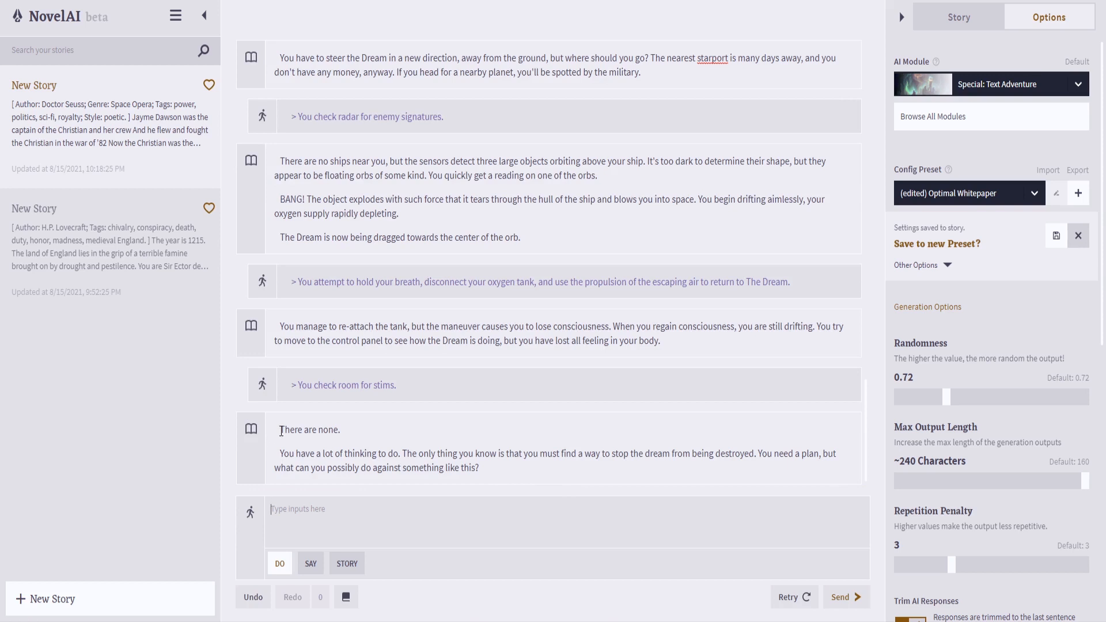
- Capitalize "Dream" in the phrase "stop the dream from being destroyed" in the latest response
left_click_drag(279, 430, 350, 468)
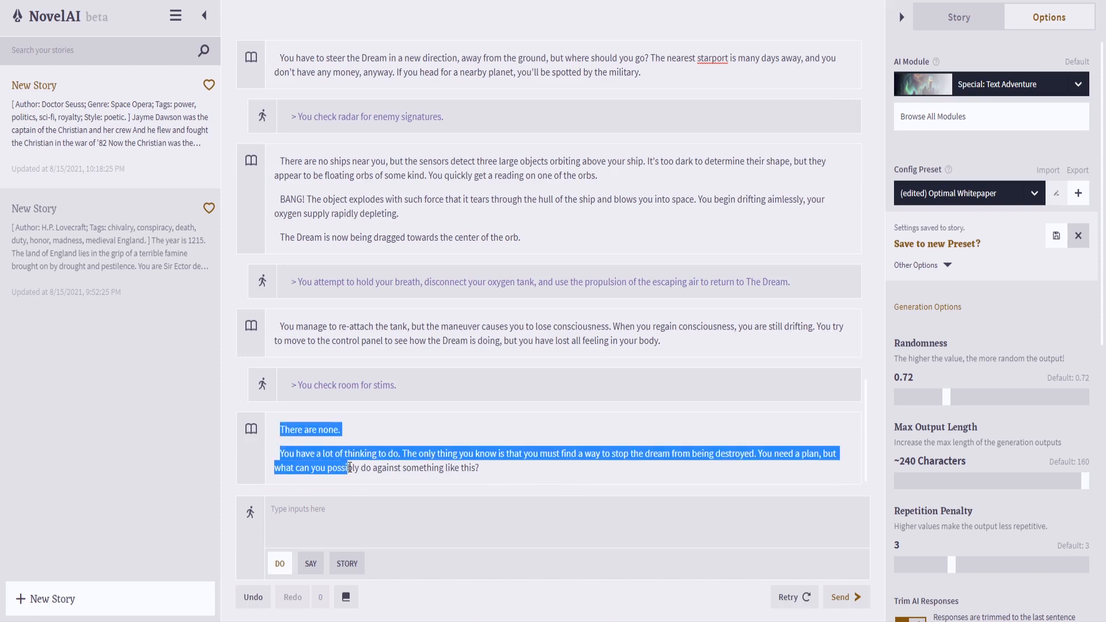
left_click(310, 434)
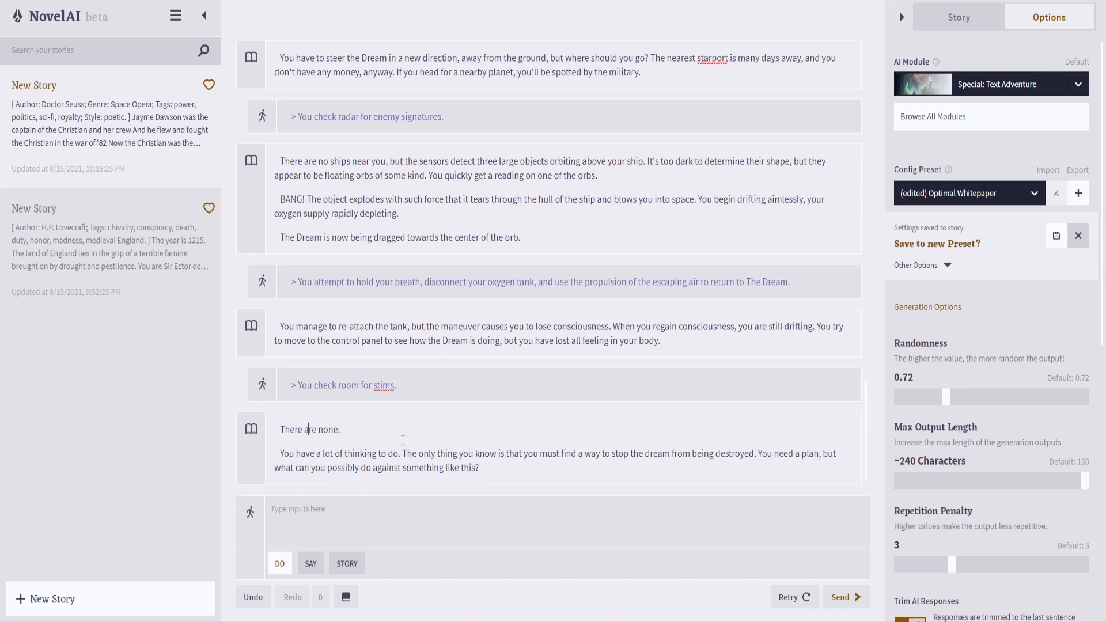
left_click(646, 457)
key("Delete")
type("D")
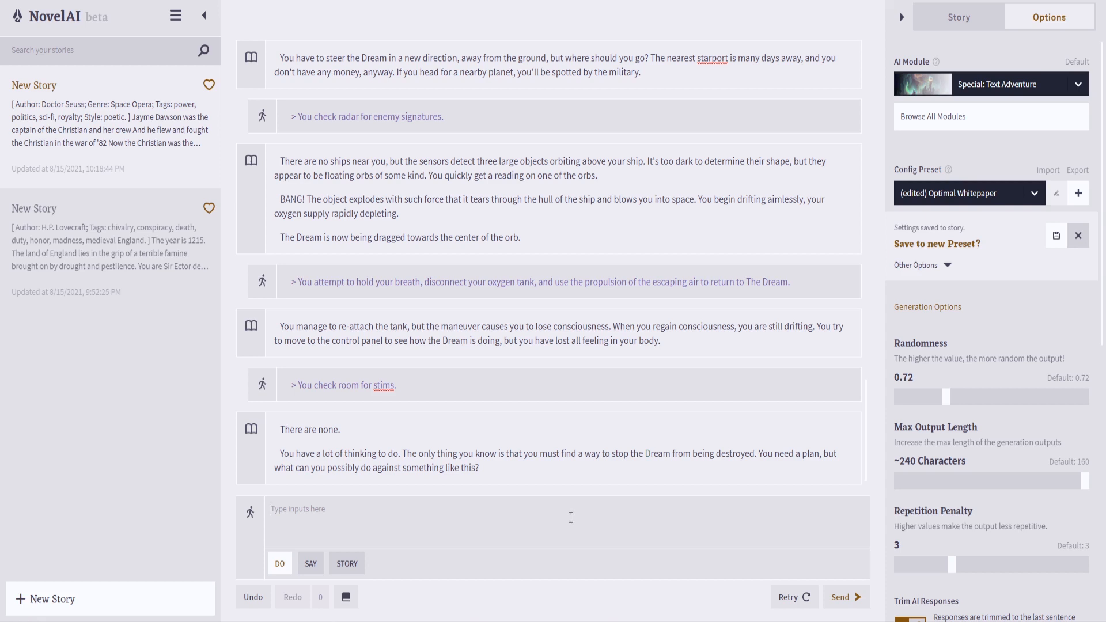
- Submit the action "You attempt to drift into the captain's quarters. If he's still alive, he'll know what to do."
type("You attempt to drift into the captain's")
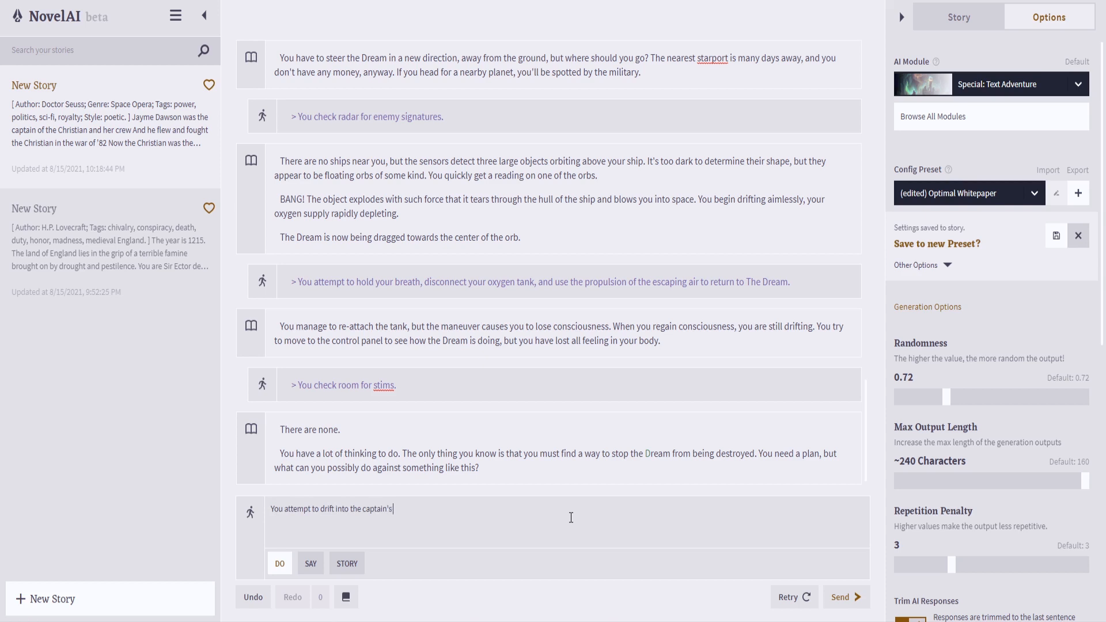
type(" quarters")
type(". If he's still")
type(" alive, h")
type("e'll know w")
type("hat to do.")
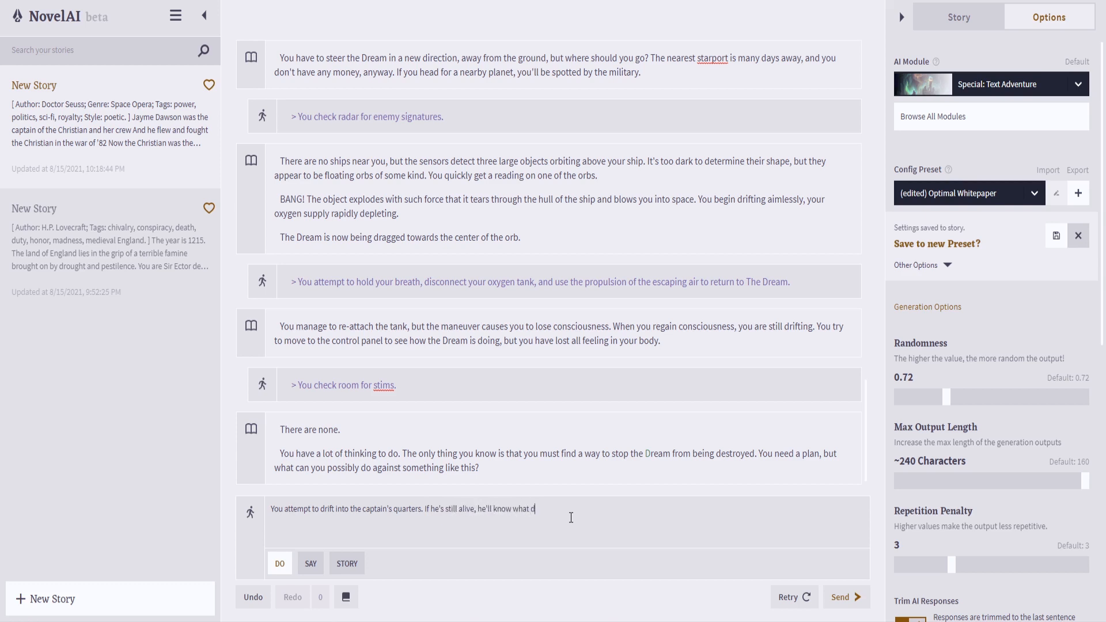
key("Return")
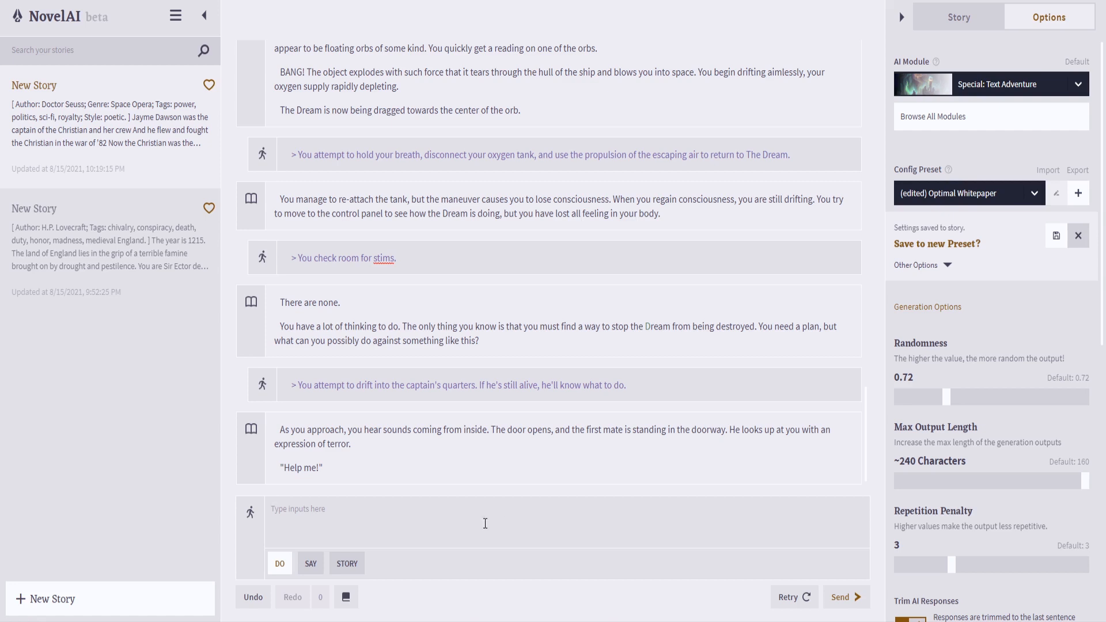
- Switch to Story input and begin the passage "But that, of course, was just a hallucination. The first"
left_click(352, 562)
type("B")
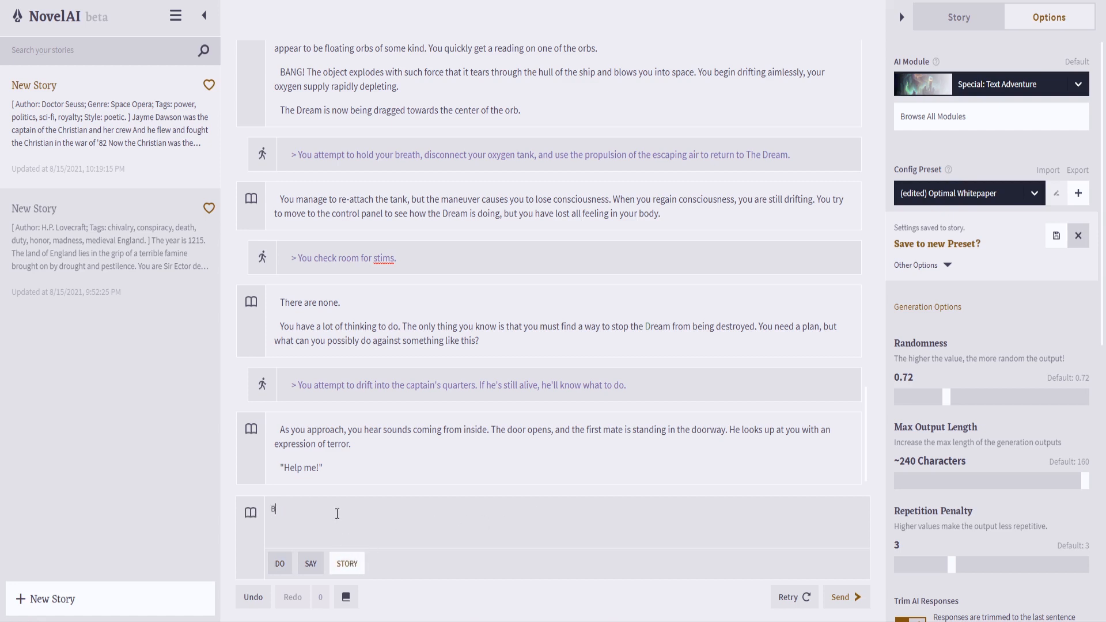
type("ut that, of course, was just")
type(" a hallucina")
type("tion. The fl")
type("rst ")
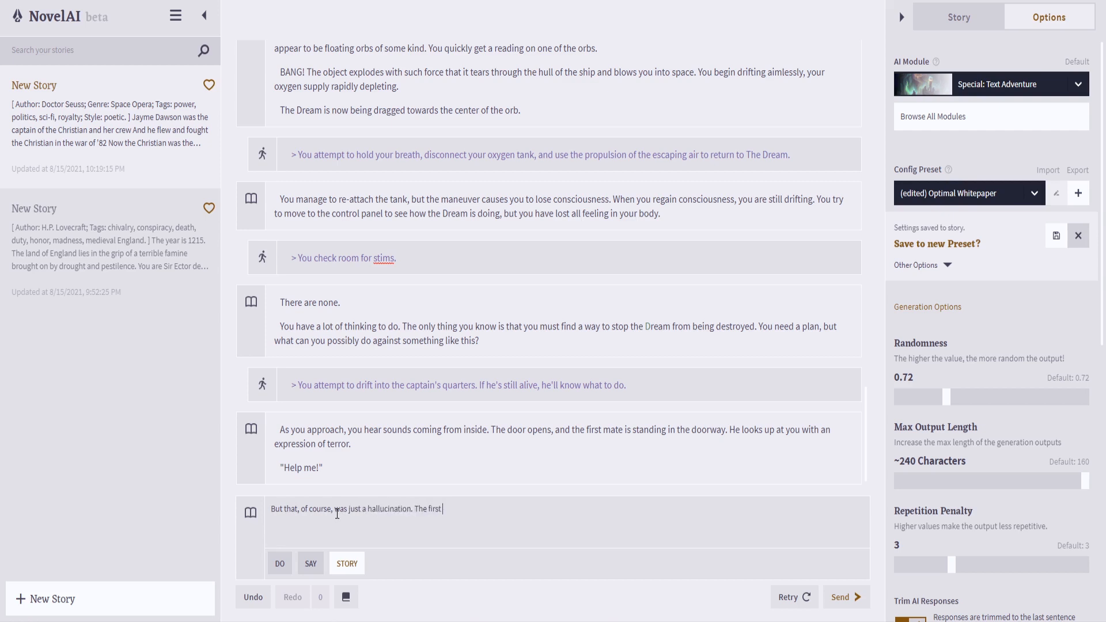
- Complete the Story passage with "mate is dead. You saw his corpse. You have to move on. You have to find the captain." and submit it
type("mate is dead. You saw his corpse. You have to m")
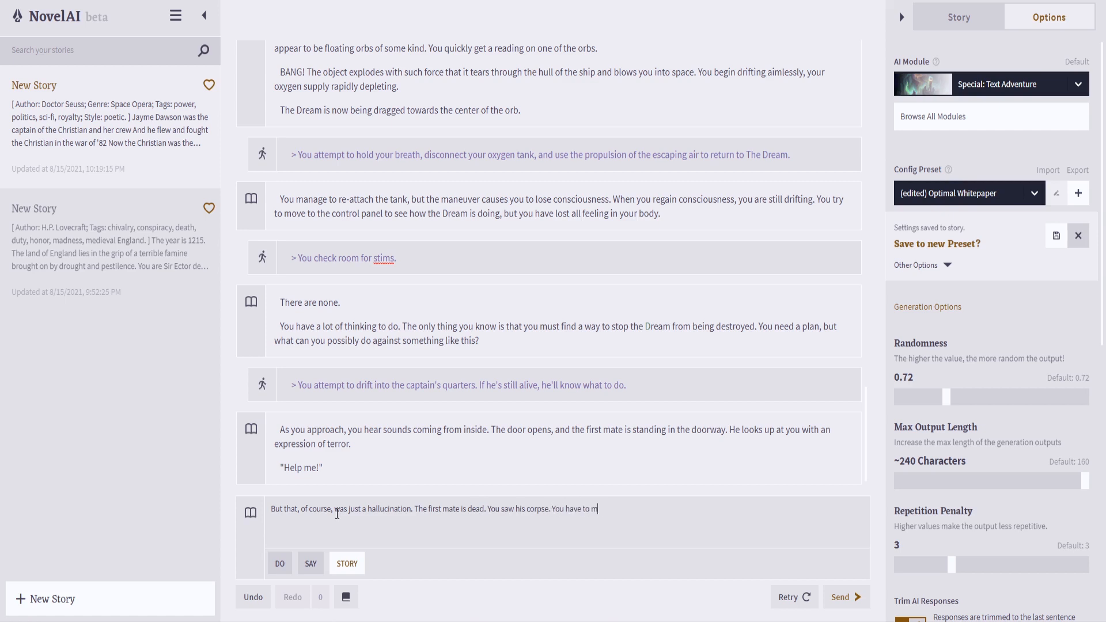
type("ove on. You have to find the captain.")
key("Return")
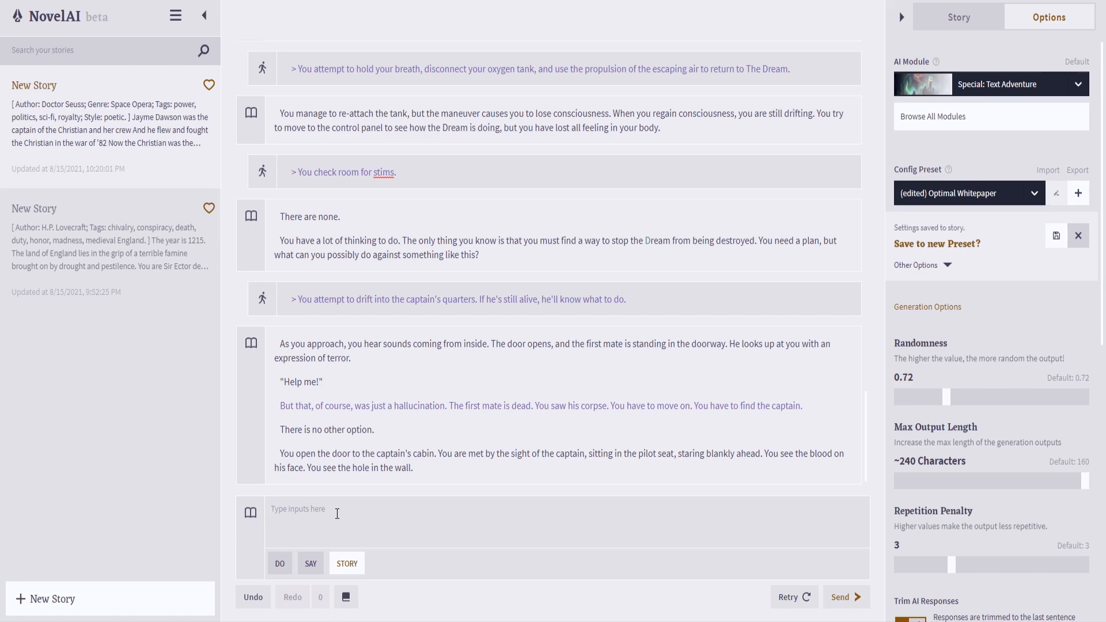
- Switch to Do input and submit the action "Search the captains body."
left_click(309, 533)
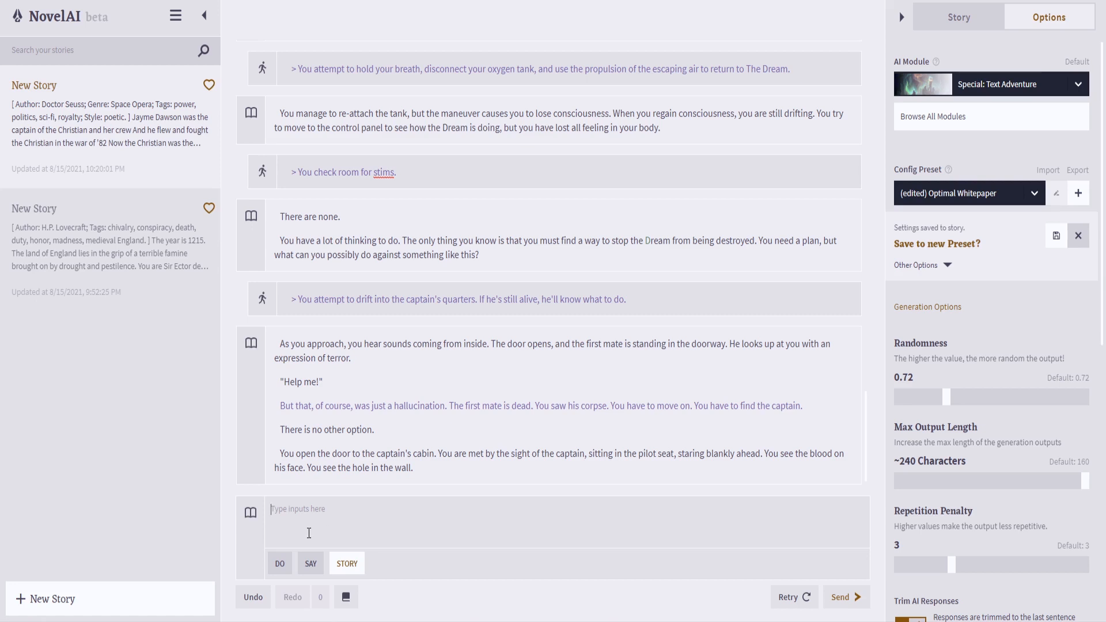
left_click(282, 572)
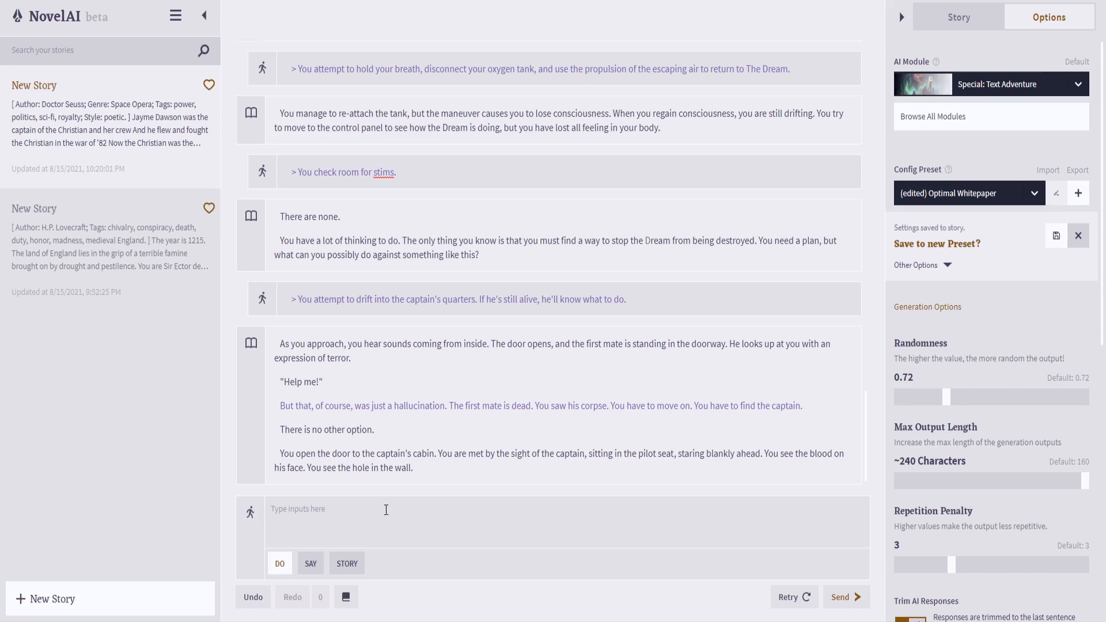
type("Search the captains body.")
key("Return")
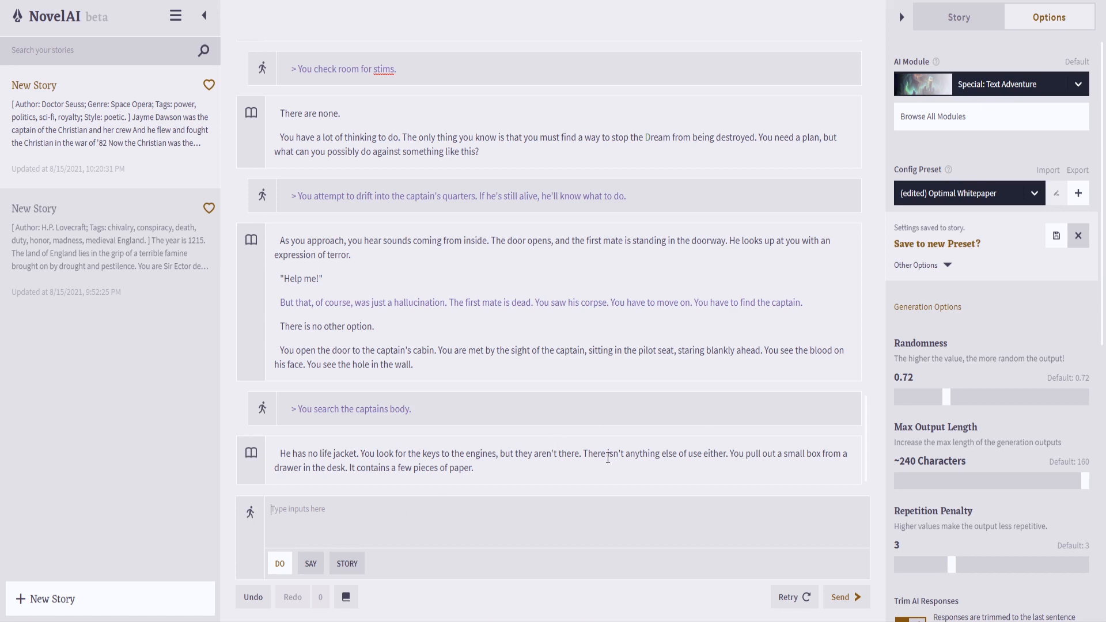
- Submit the action "Read them." for the papers found in the desk box
left_click_drag(588, 453, 720, 453)
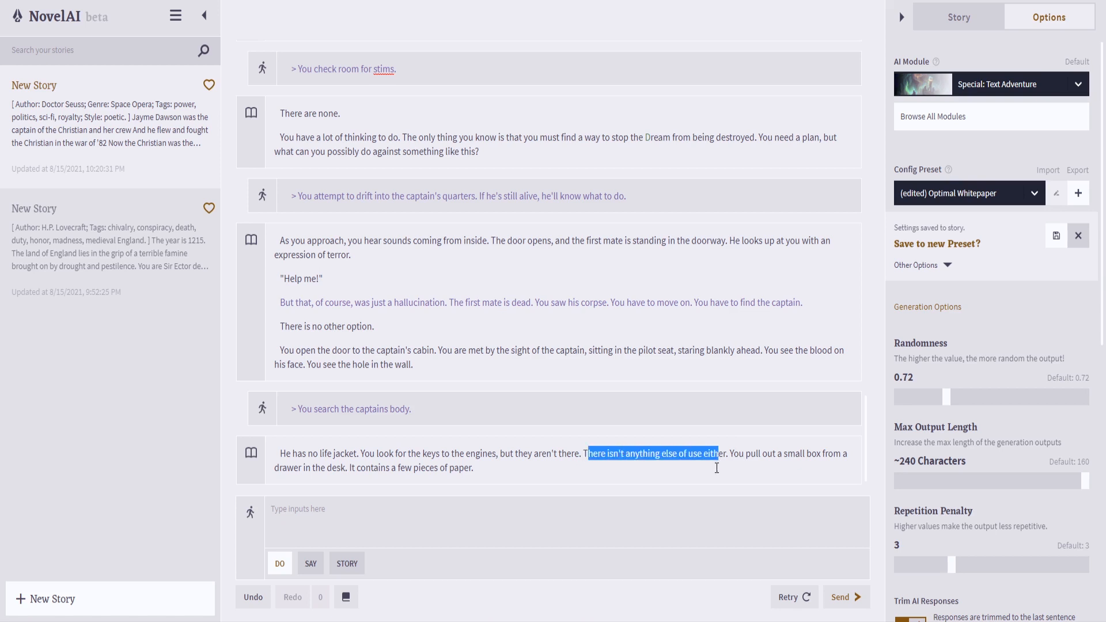
left_click(717, 468)
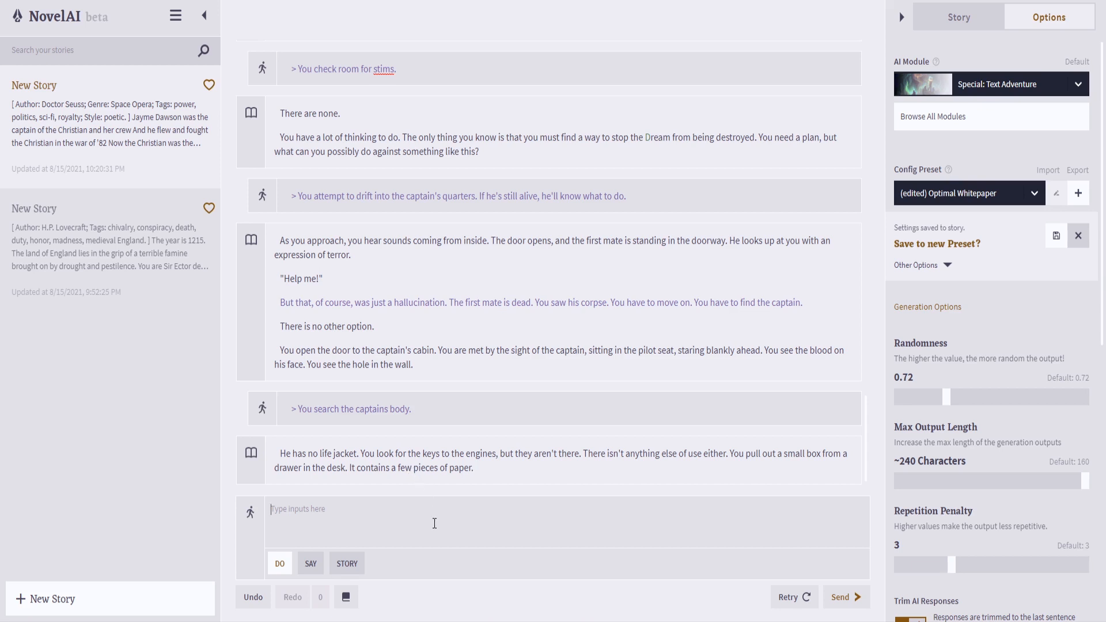
type("REa")
key("BackSpace")
key("BackSpace")
key("BackSpace")
type("Read them.")
key("Return")
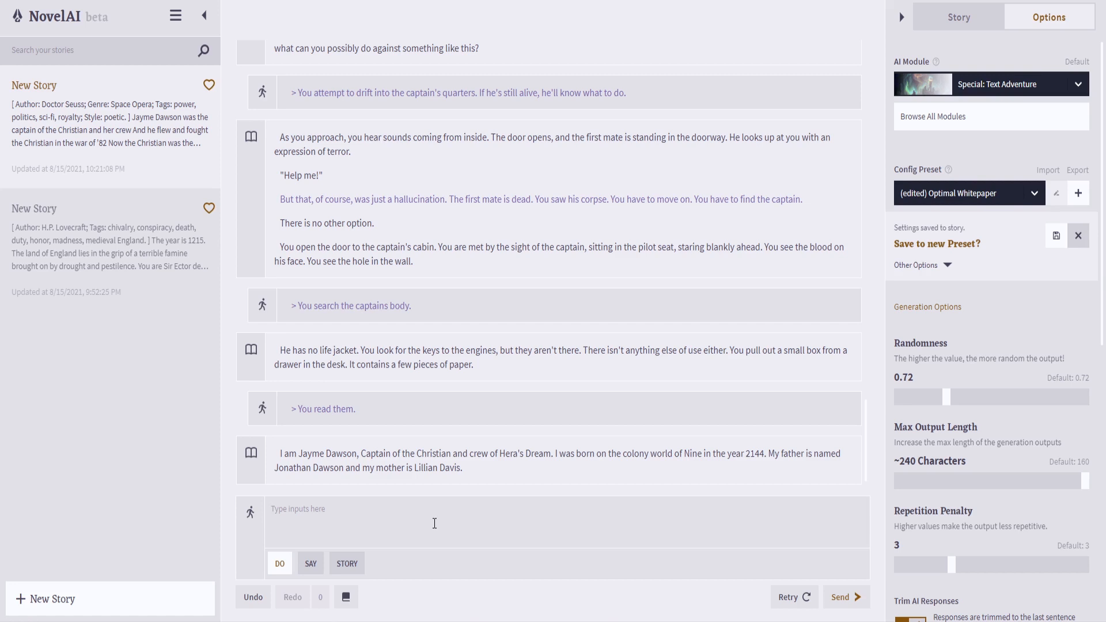
- Switch to Story input and have the AI extend the captain's papers with five consecutive continuations without adding any text
left_click(348, 565)
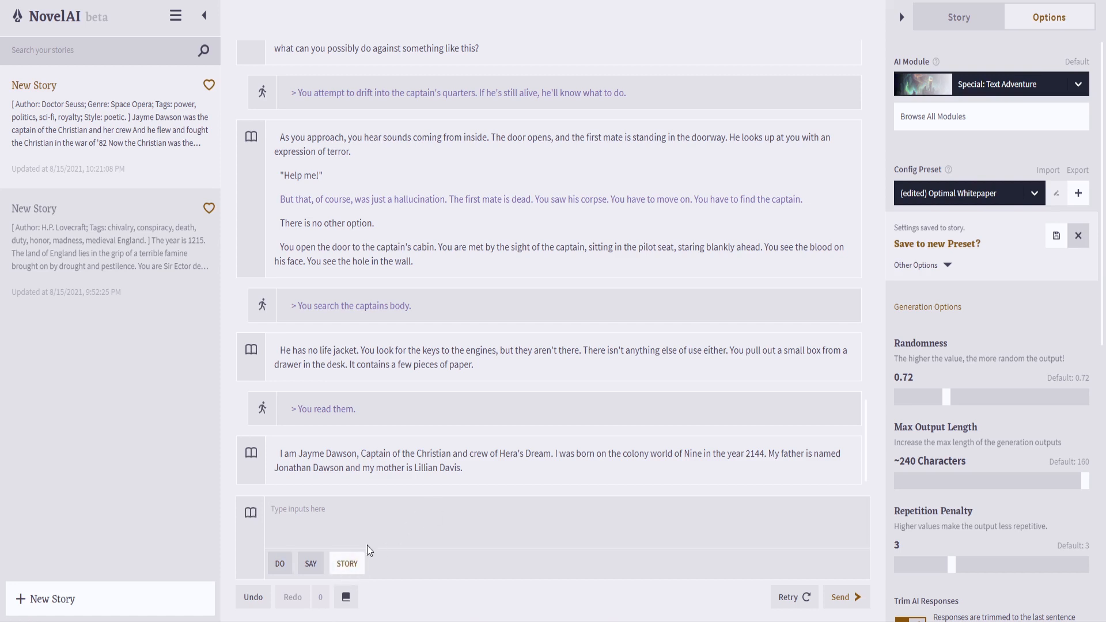
key("Return")
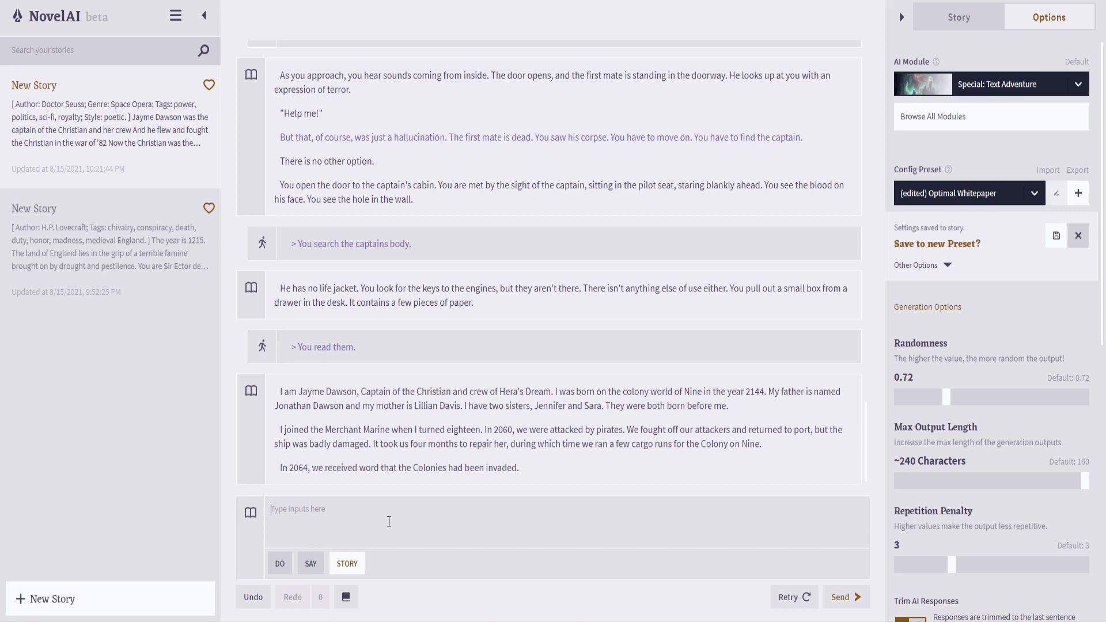
key("Return")
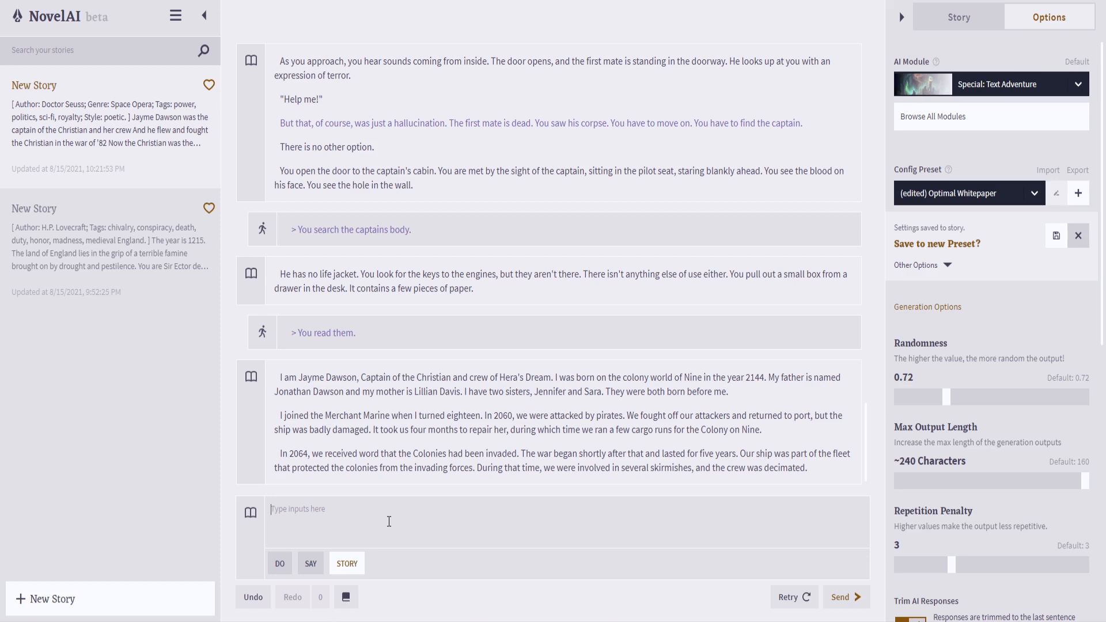
key("Return")
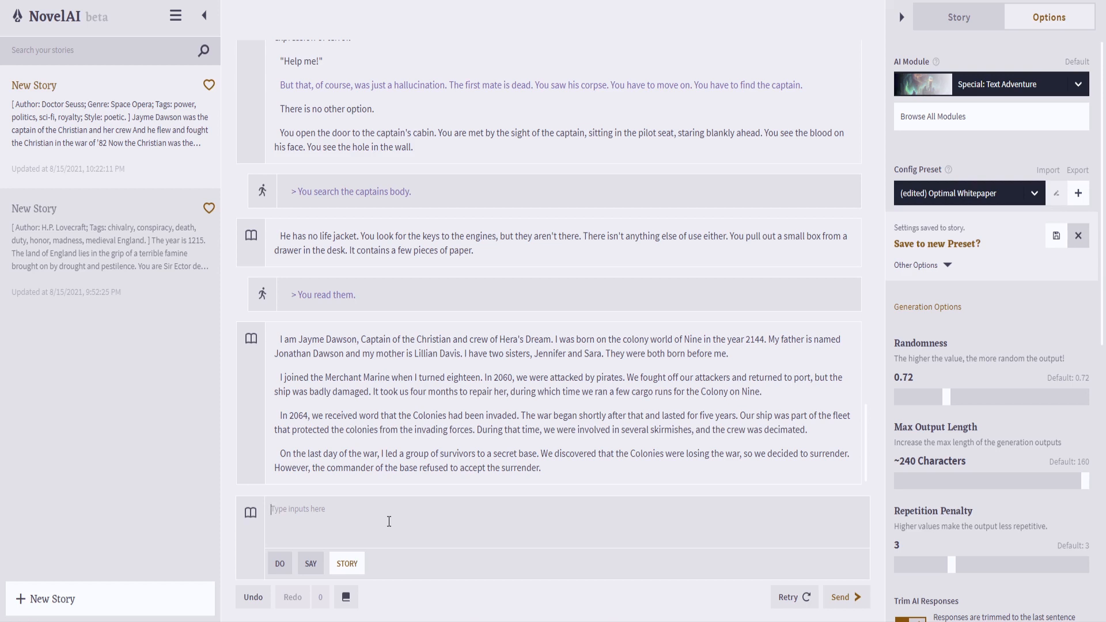
key("Return")
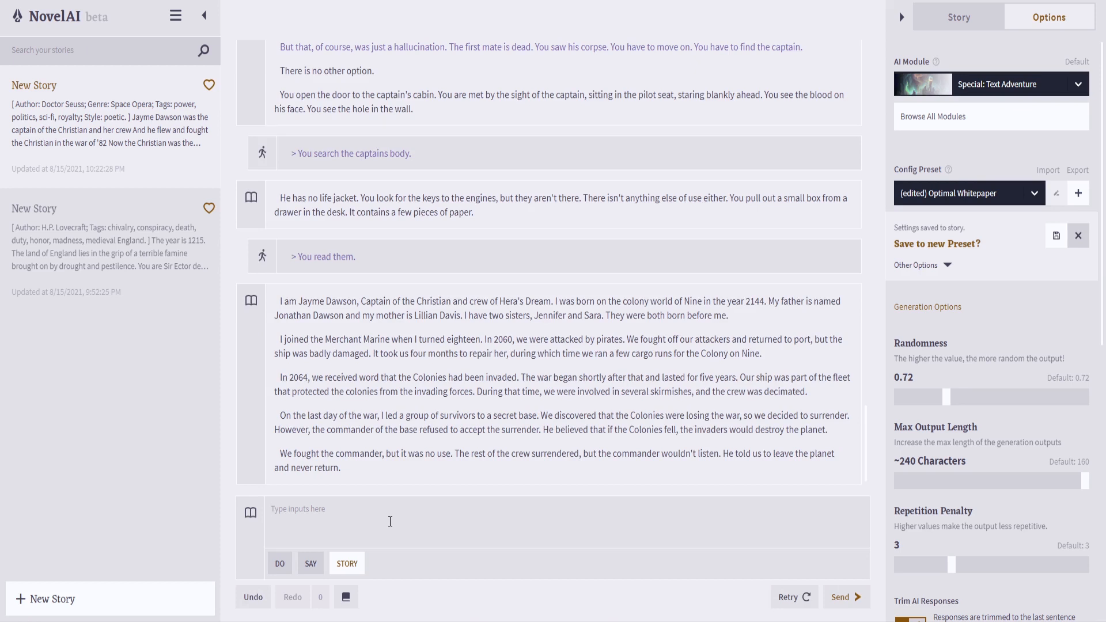
key("Return")
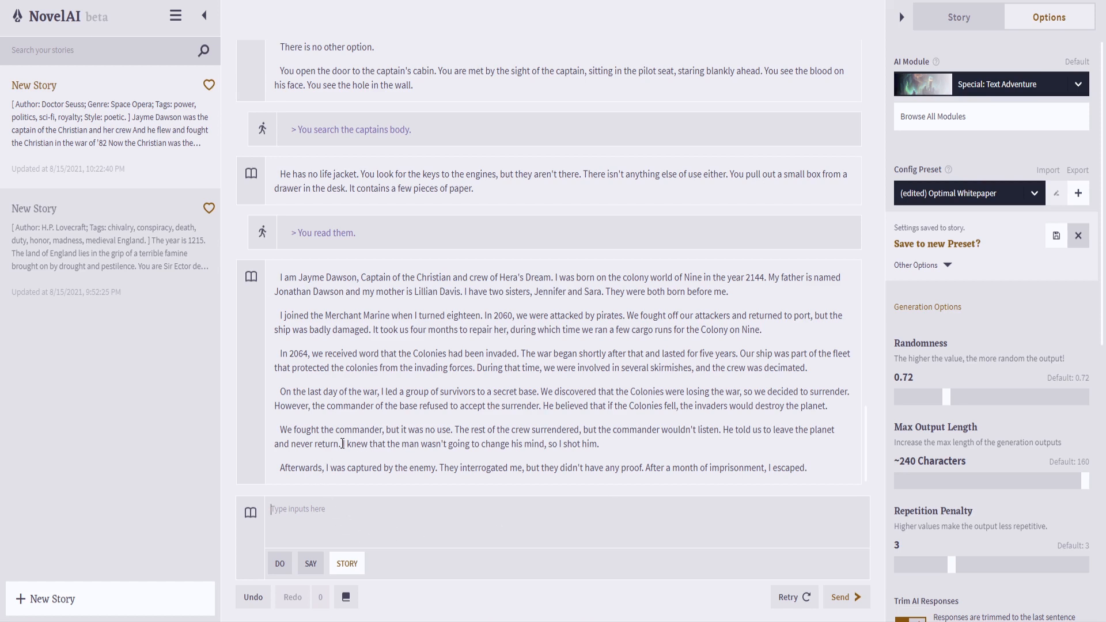
- Undo the latest continuation, from "I knew that the man wasn't going to change his mind" to "I escaped."
left_click_drag(343, 444, 368, 444)
left_click(371, 457)
left_click(816, 463)
left_click_drag(816, 462, 341, 444)
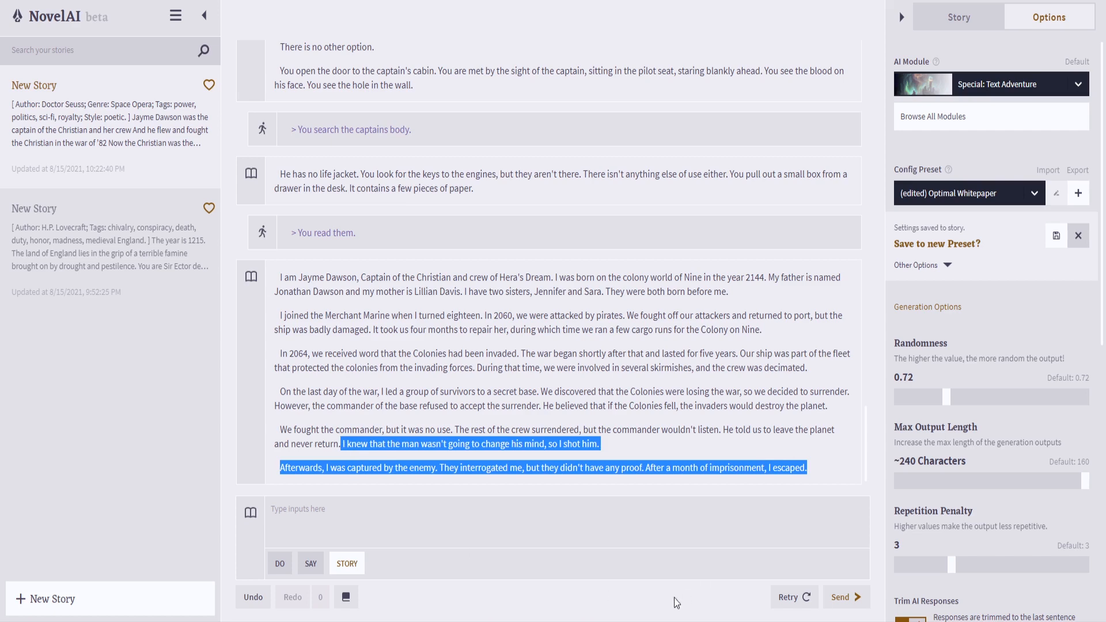
left_click(253, 598)
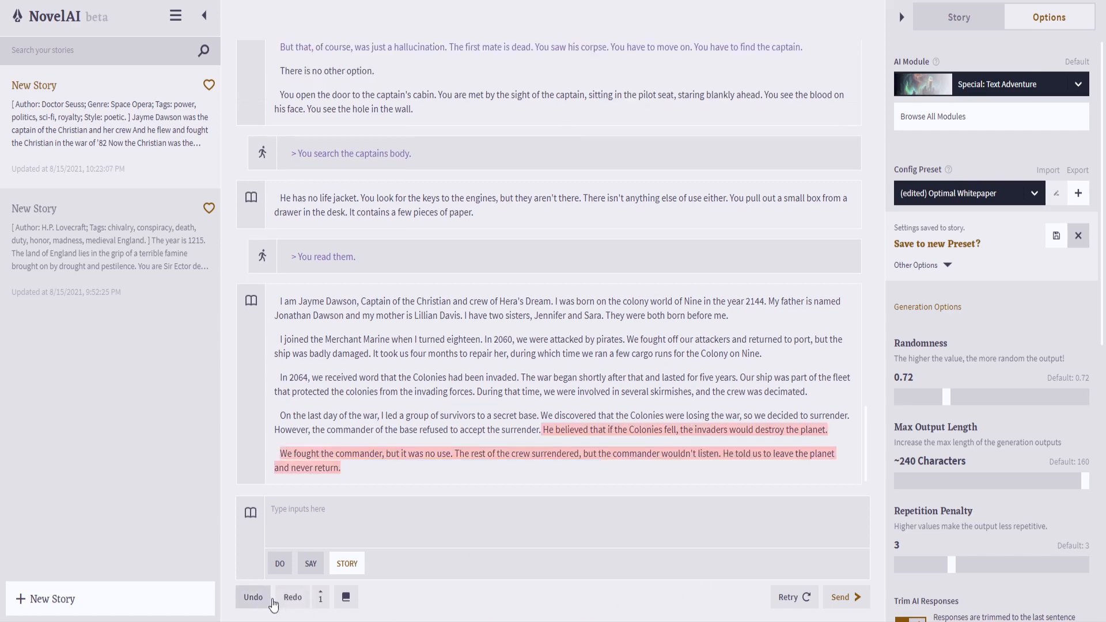
- Retry the commander passage, step back, and pick the alternative branch beginning "Instead, he ordered the destruction of the Dream."
left_click(786, 598)
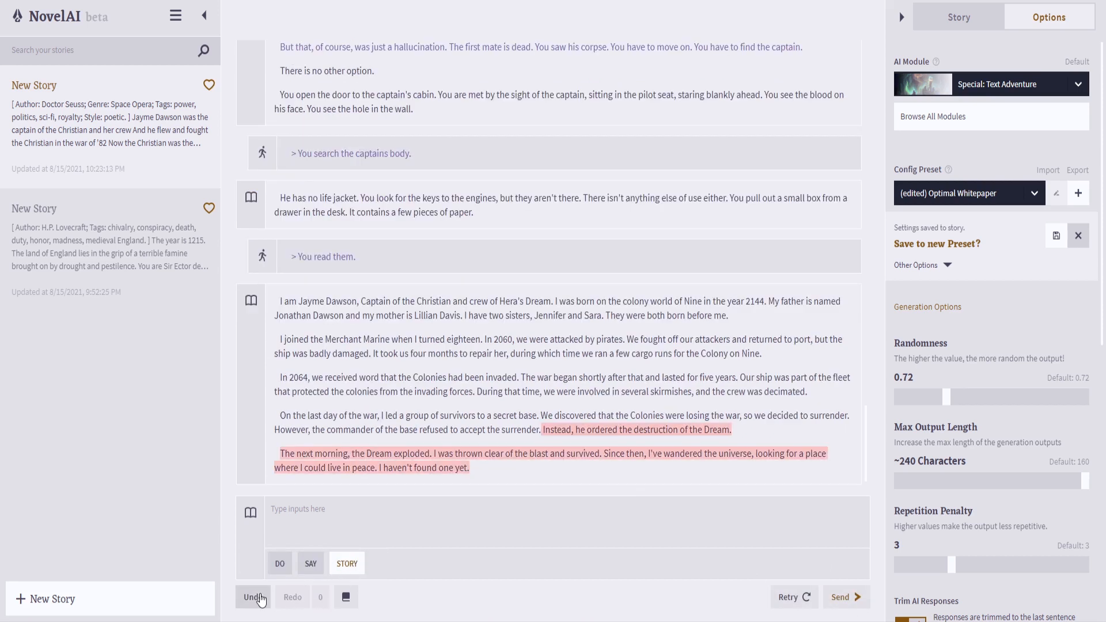
left_click(260, 600)
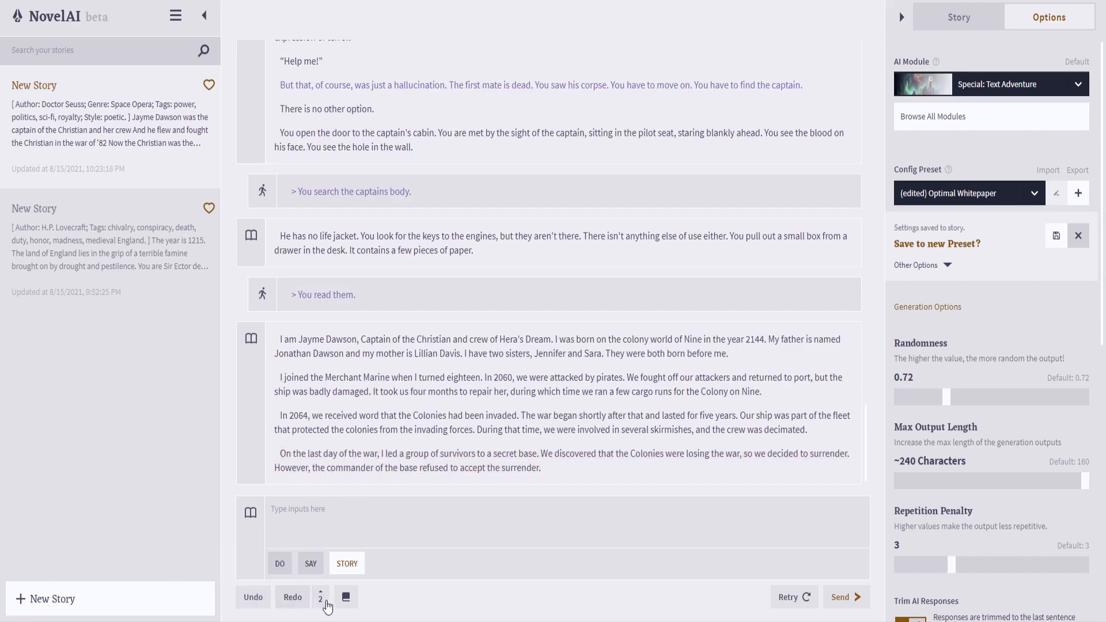
left_click(320, 597)
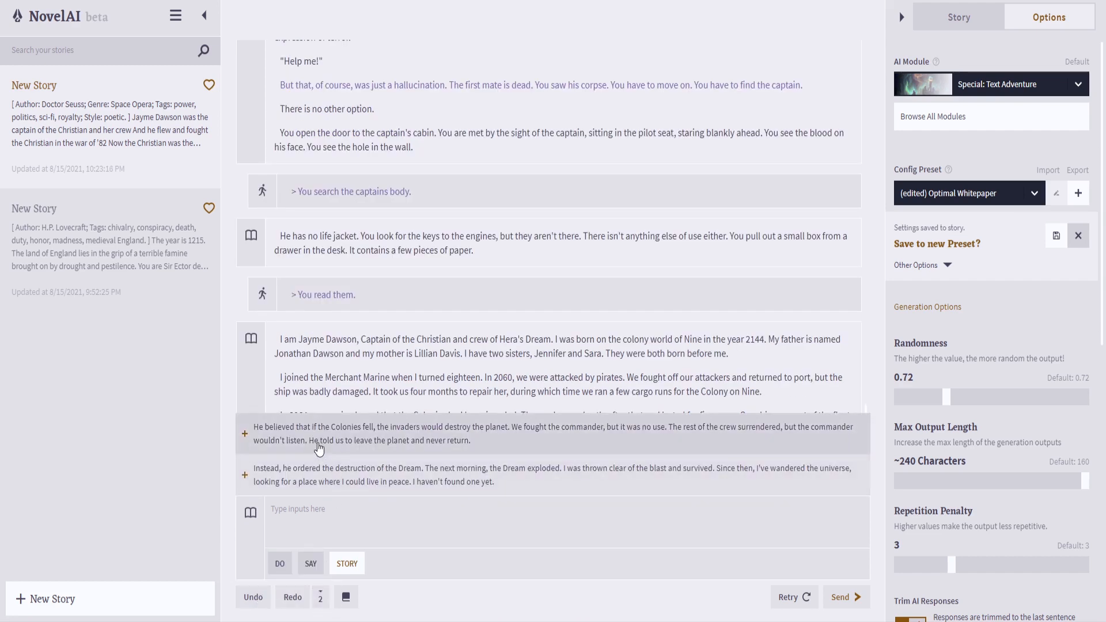
left_click(330, 475)
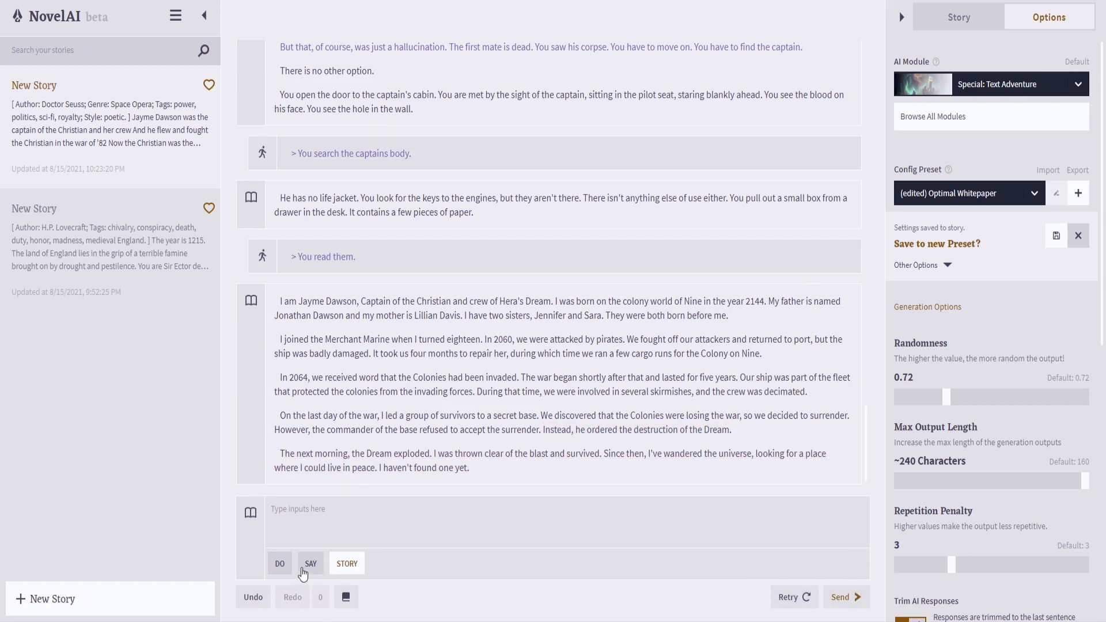
- Switch back to the branch beginning "He believed that if the Colonies fell" and generate a further continuation
left_click(257, 598)
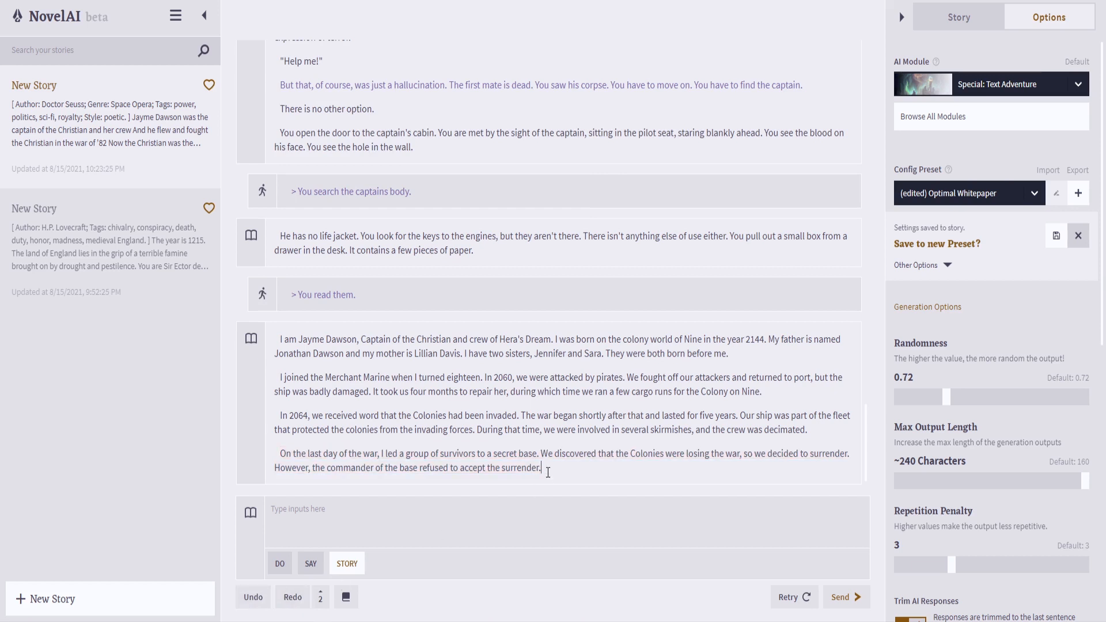
left_click(318, 598)
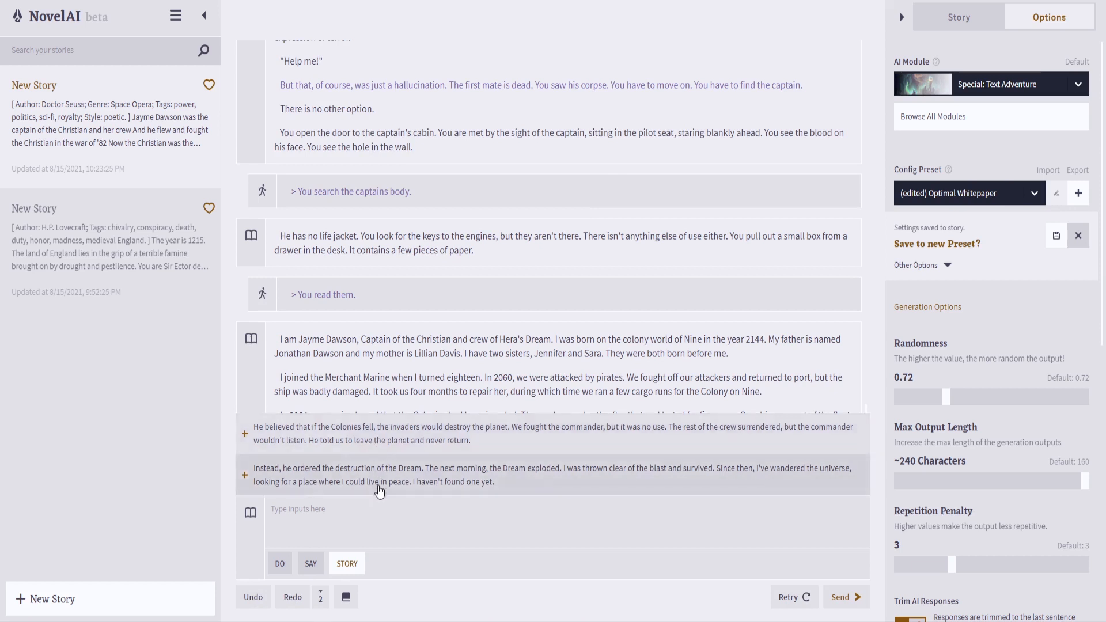
left_click(381, 442)
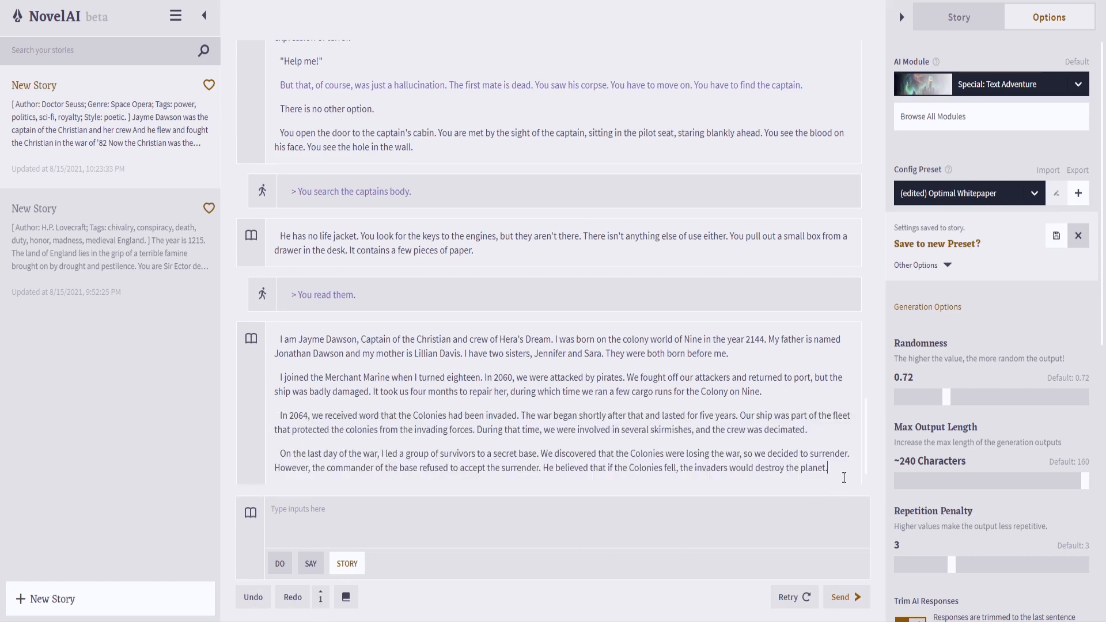
left_click(843, 597)
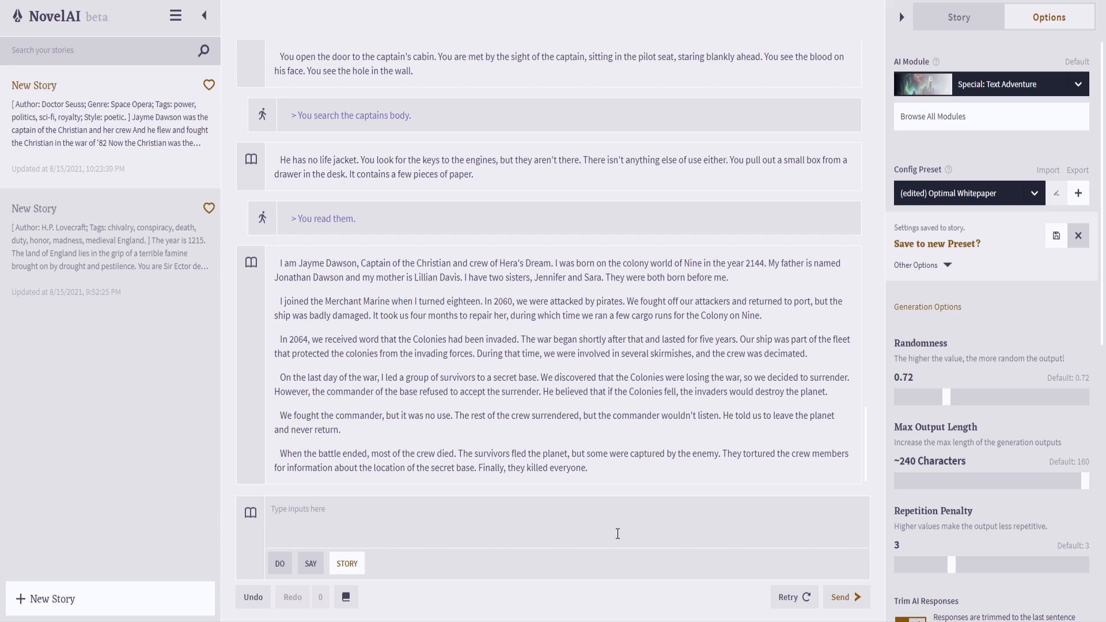
- Submit the Story passage "I alone escaped. And after many long years I am returning to Nine." and retry the response twice
type("I alone escaped. And after many long years I")
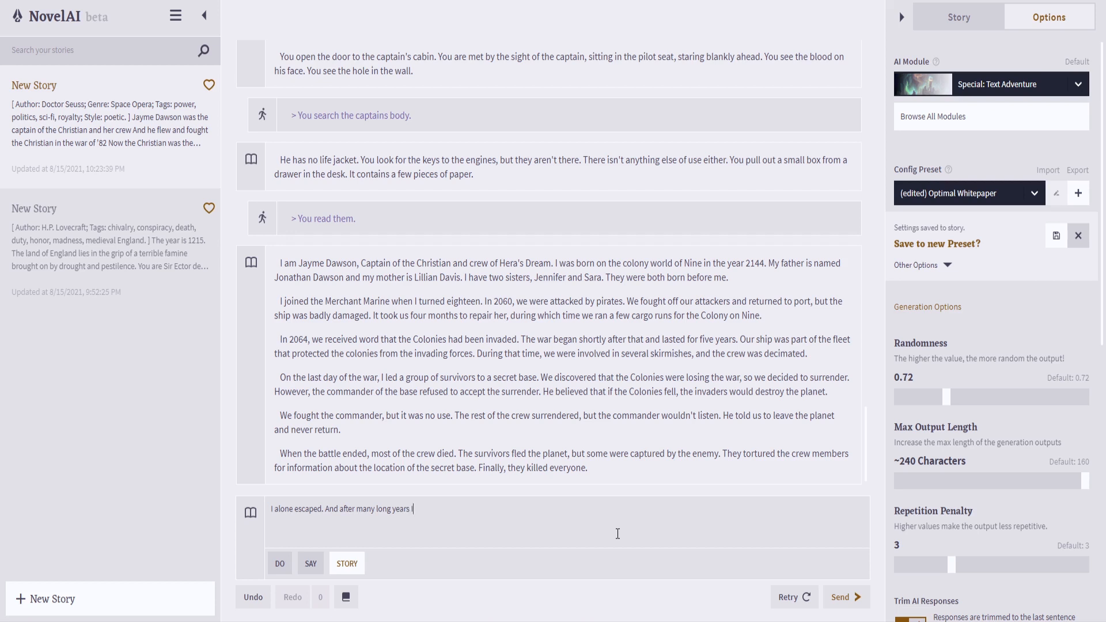
type(" am returning to Nine.")
key("Return")
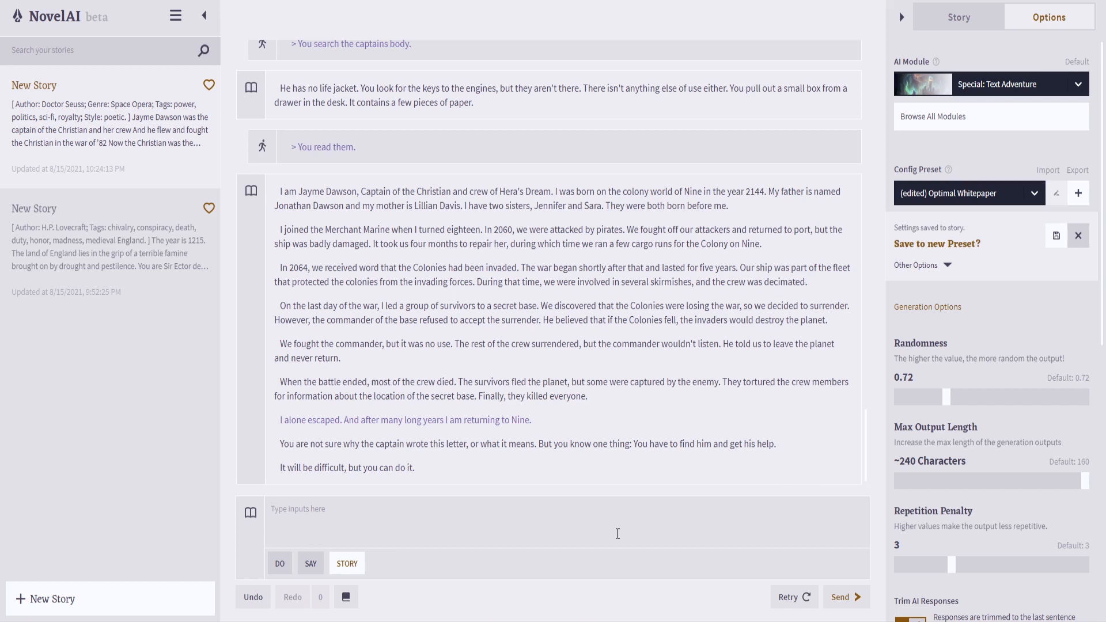
left_click(790, 597)
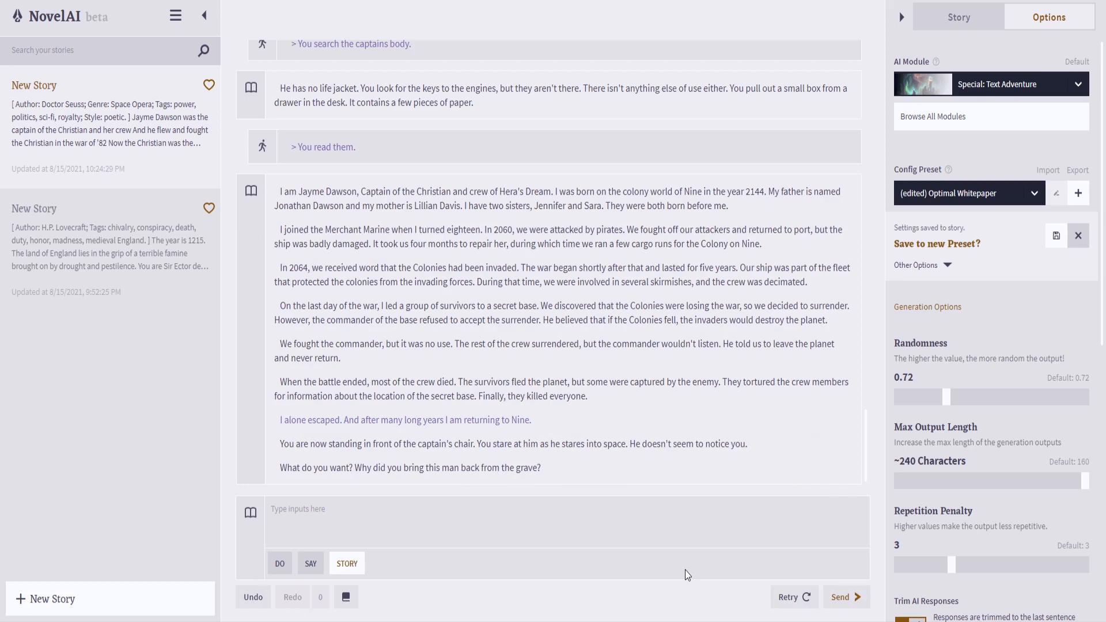
left_click(809, 599)
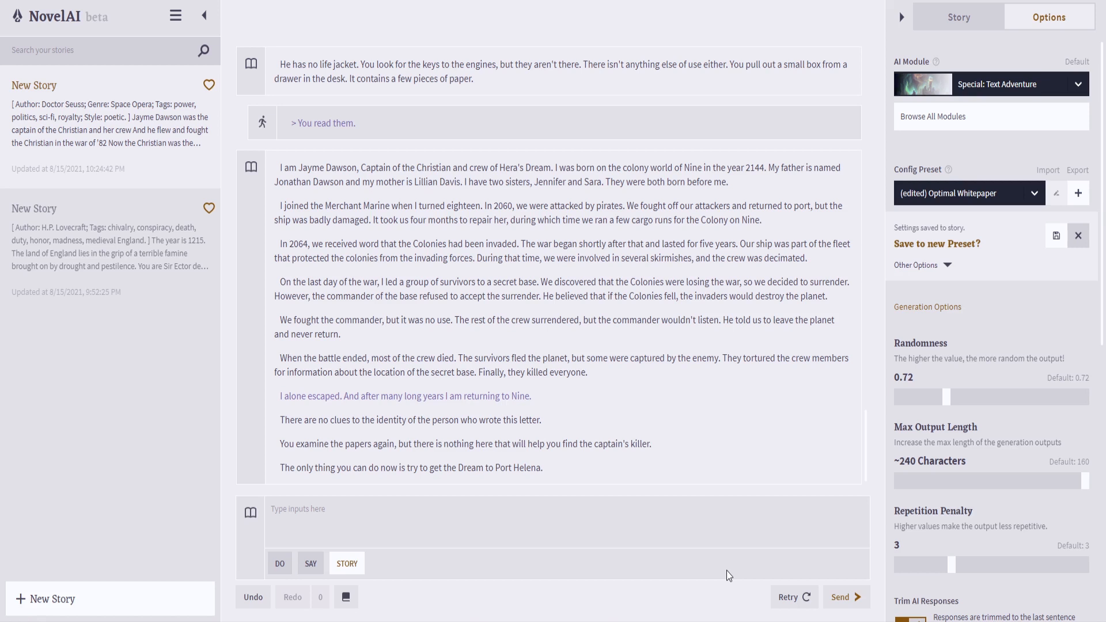
- Reread the captain's letter and the latest response about the letter's author and Port Helena
scroll(282, 335, "up", 1)
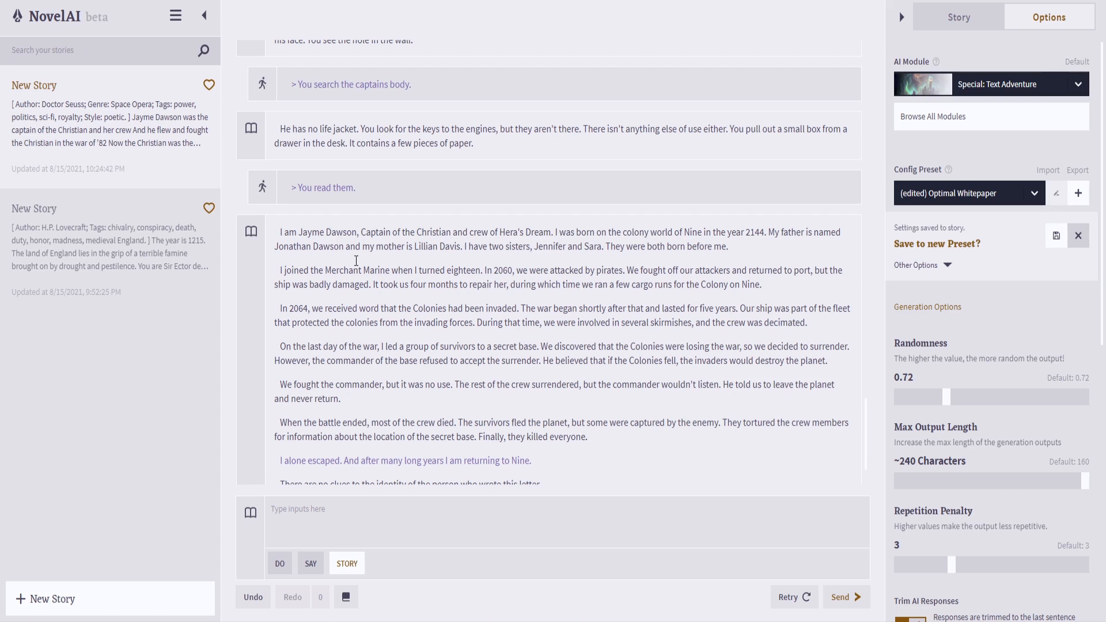
scroll(356, 261, "down", 1)
left_click_drag(304, 420, 394, 420)
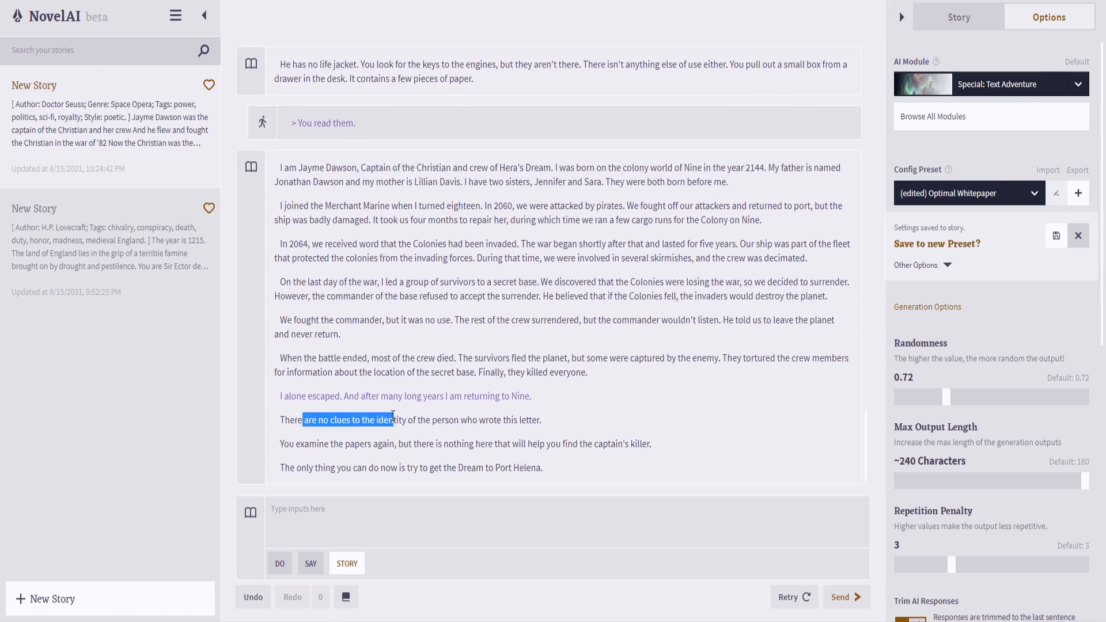
double_click(393, 420)
left_click(547, 439)
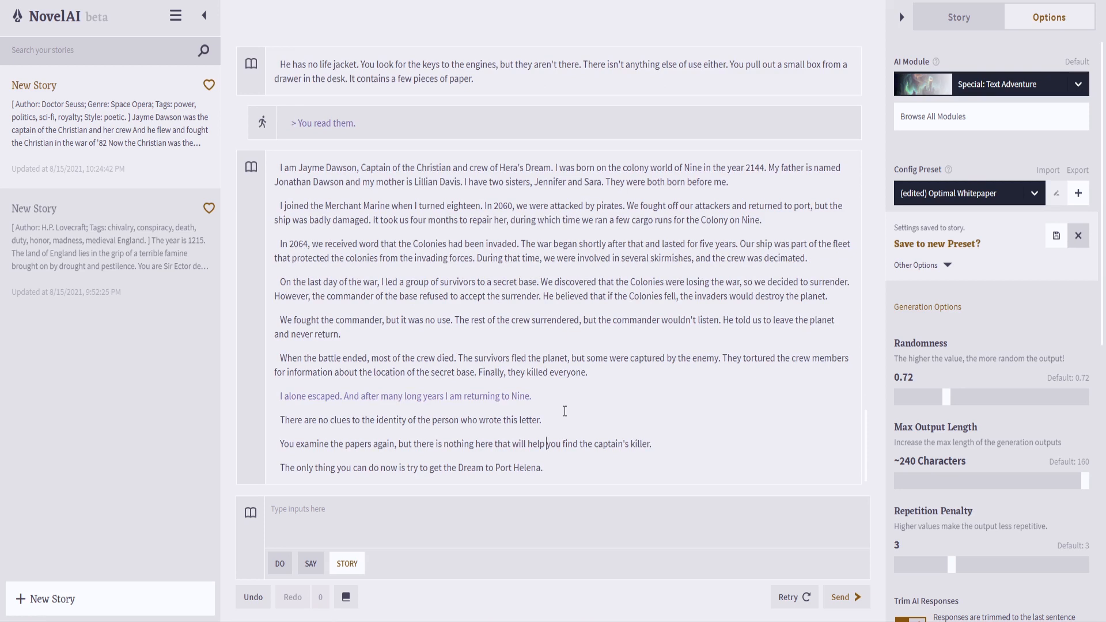
left_click(612, 472)
left_click(469, 514)
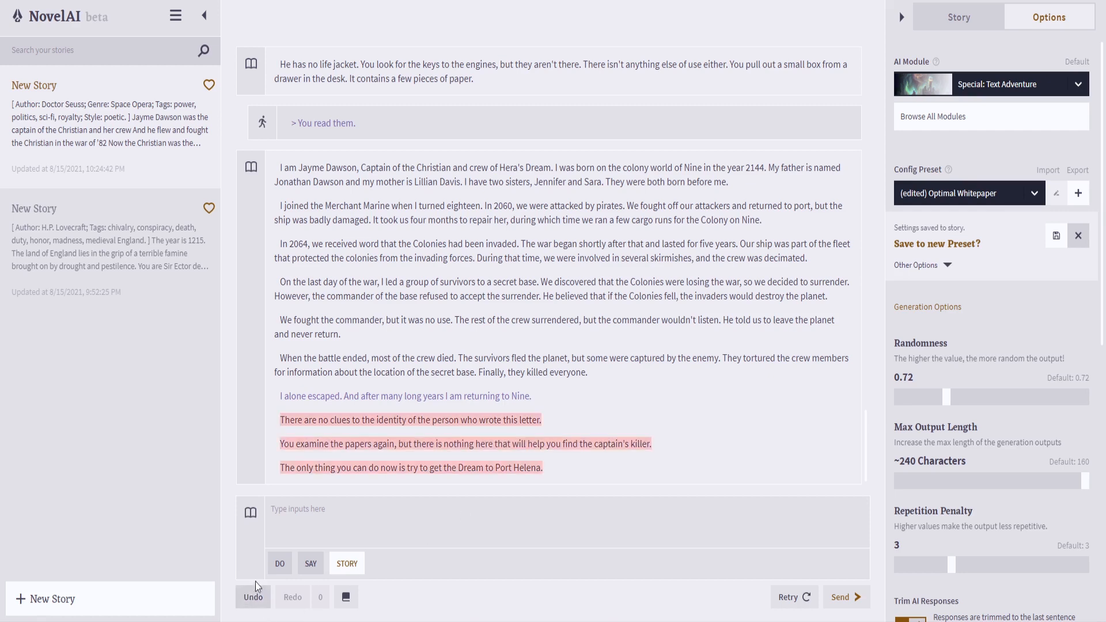
- Switch to Do input and submit the action "Man the controls"
left_click(281, 564)
type("Man the controls")
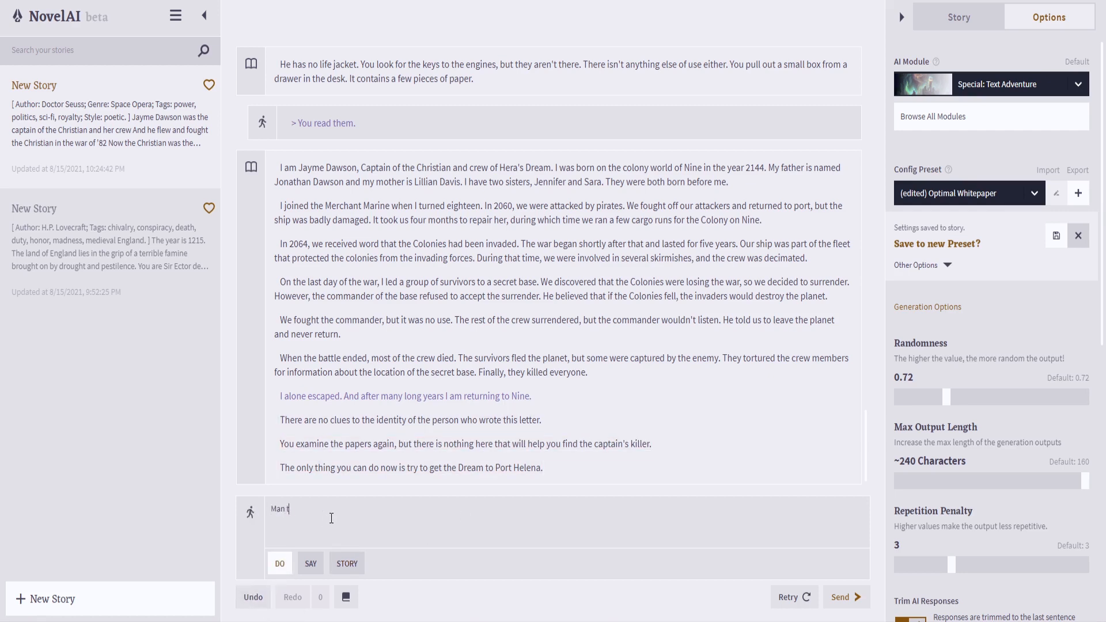
key("Return")
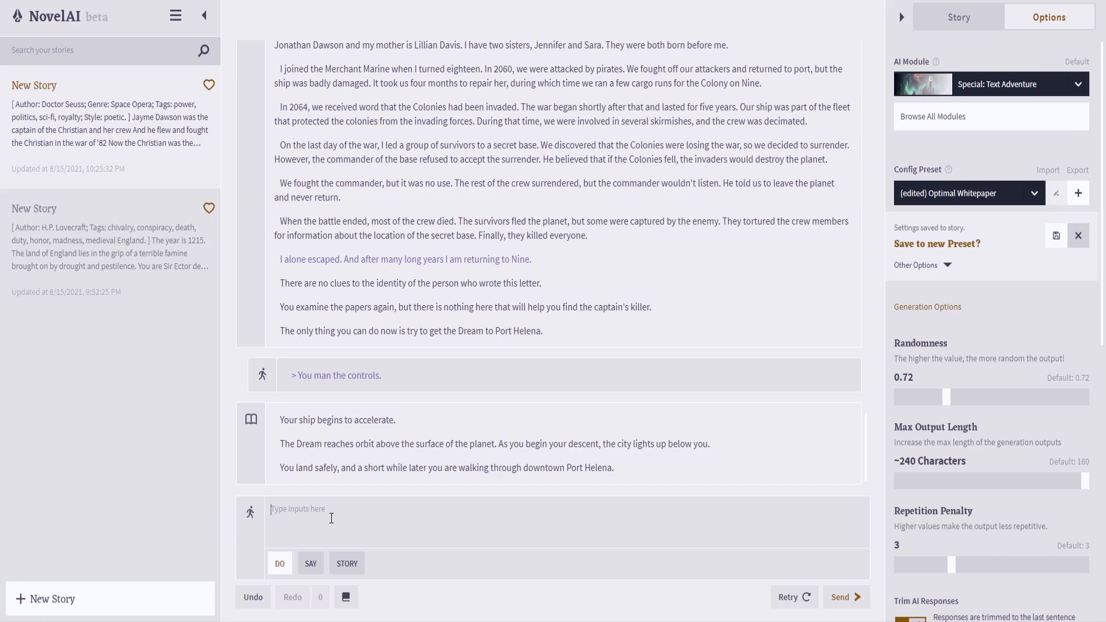
- Look back over the earlier adventure turns and create a new blank story
scroll(577, 230, "up", 10)
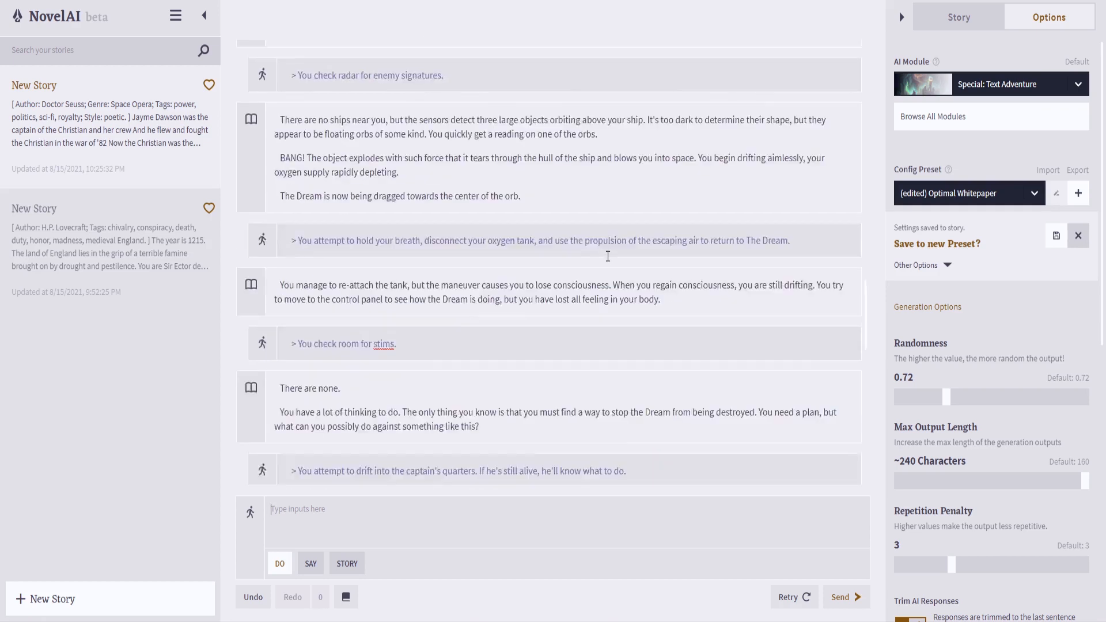
scroll(622, 274, "down", 10)
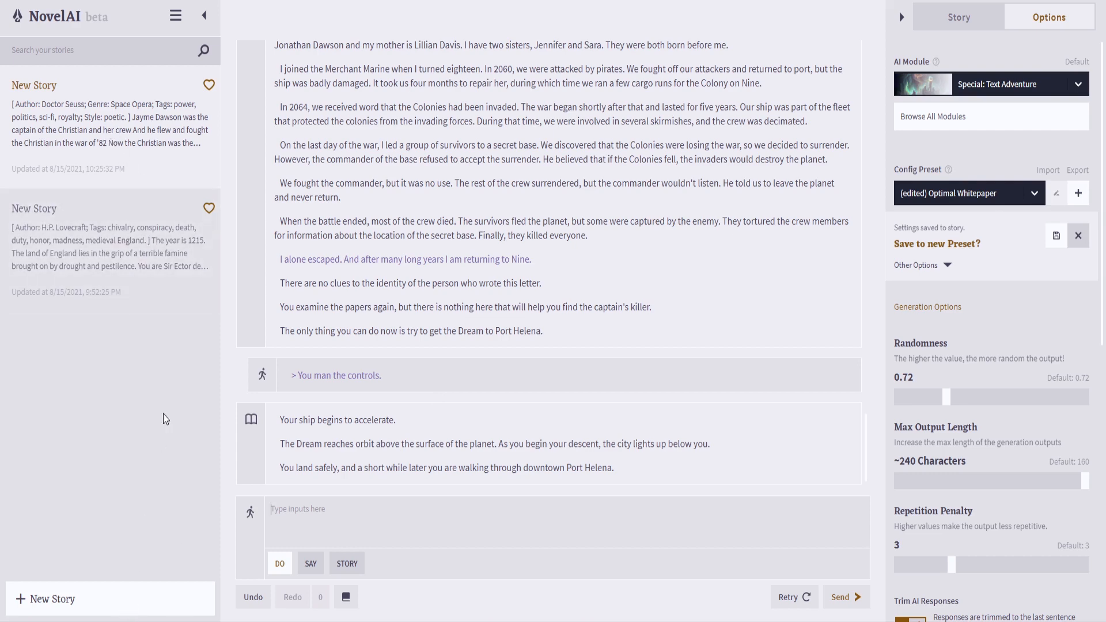
left_click(109, 599)
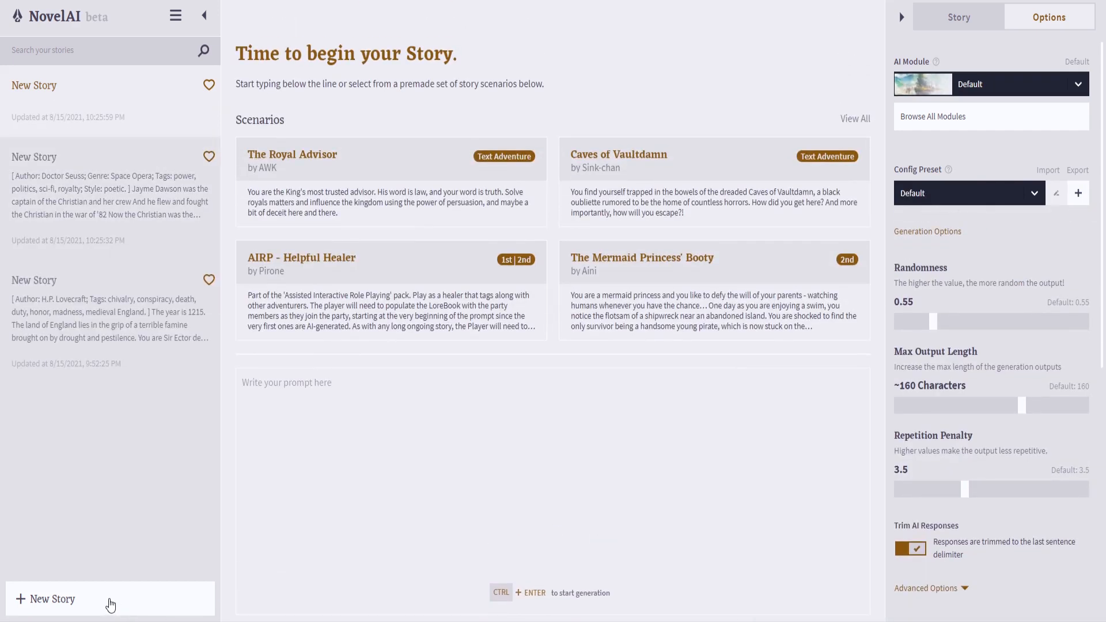
- Apply the Sensible Moth config preset to the new blank story
left_click(553, 523)
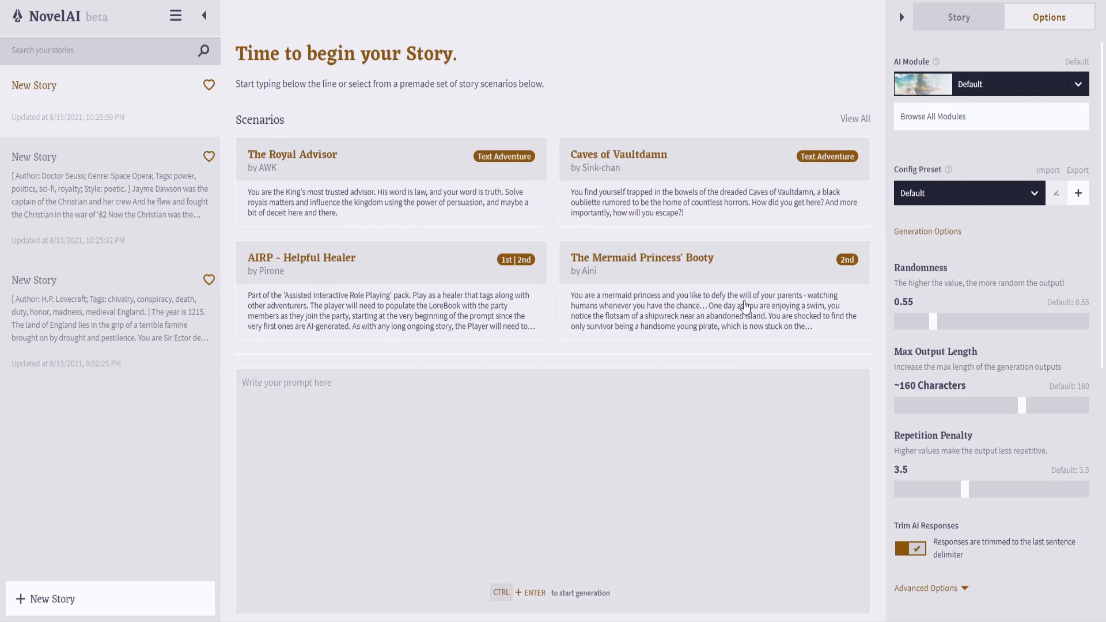
left_click(921, 199)
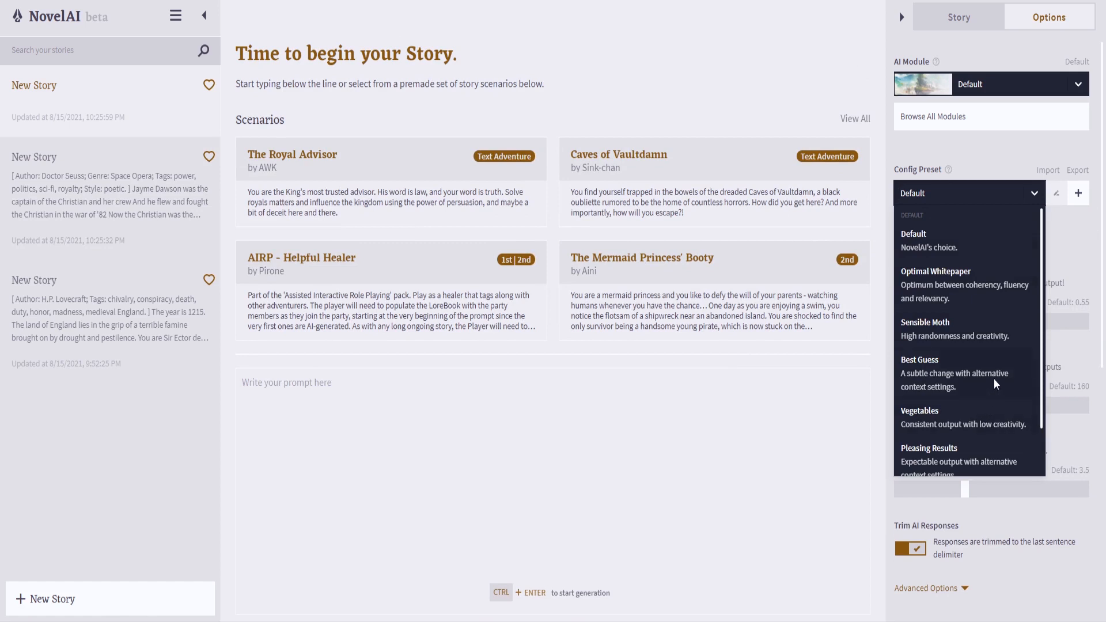
left_click(983, 337)
- Look through the available AI modules, including the style and theme ones, and keep the Default module
left_click(1029, 84)
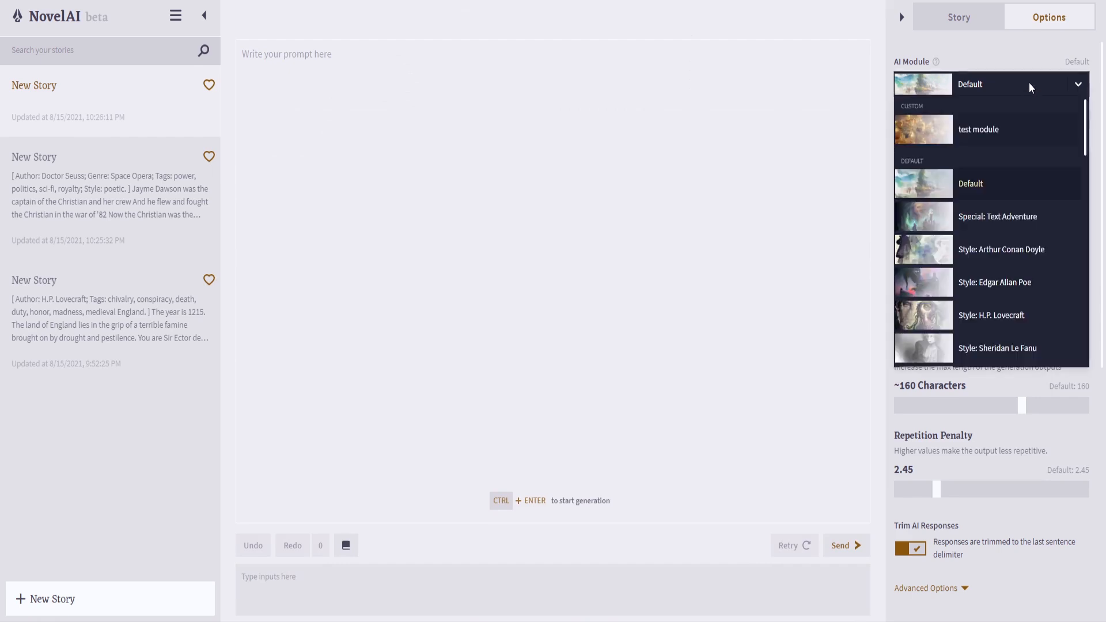
scroll(1002, 265, "down", 3)
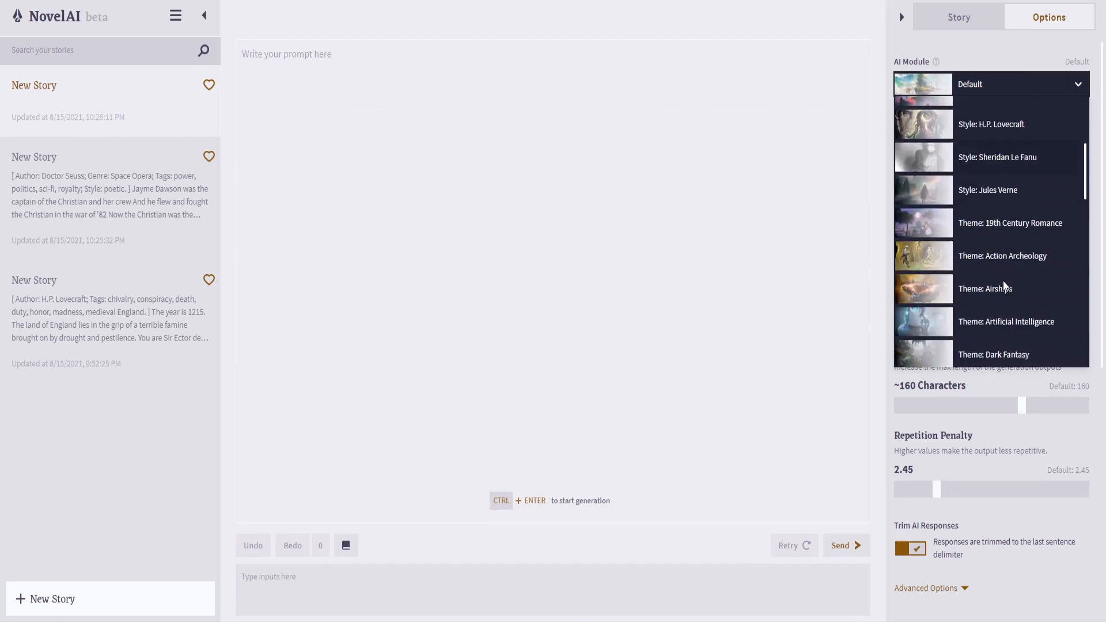
scroll(1004, 294, "up", 3)
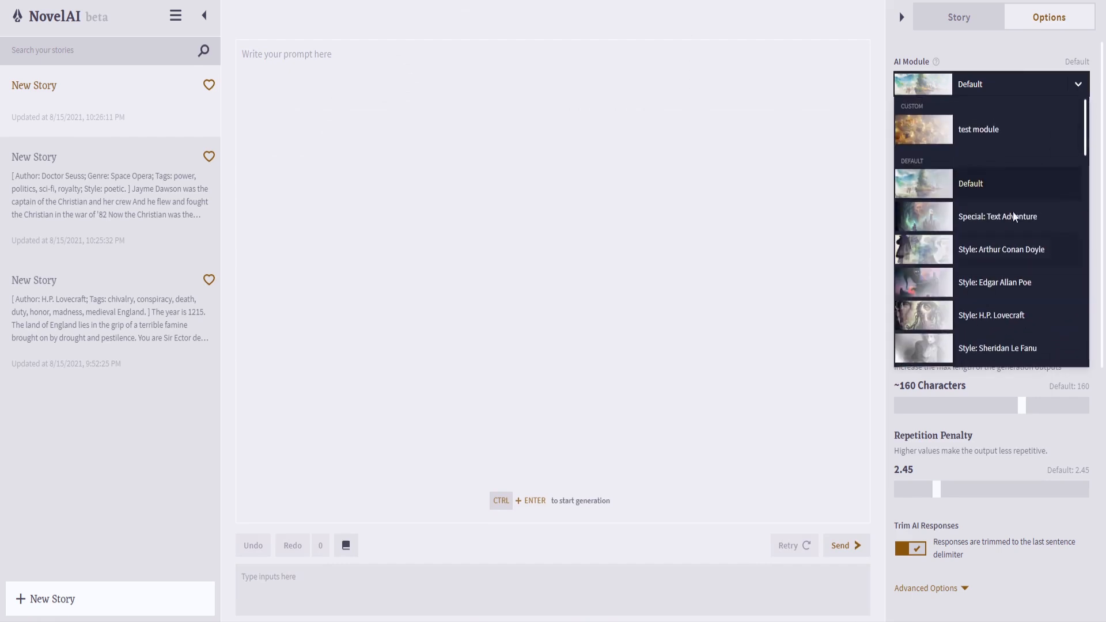
left_click(1012, 79)
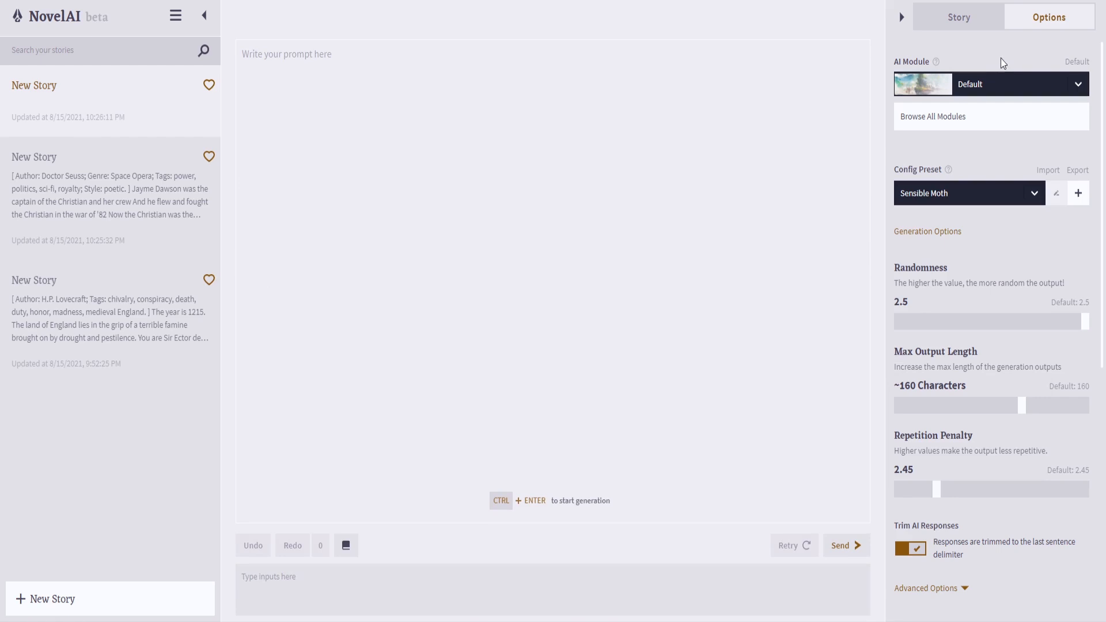
- Set the max output length to ~240 characters and look over the advanced generation options
left_click(1020, 415)
left_click_drag(1020, 415, 1098, 411)
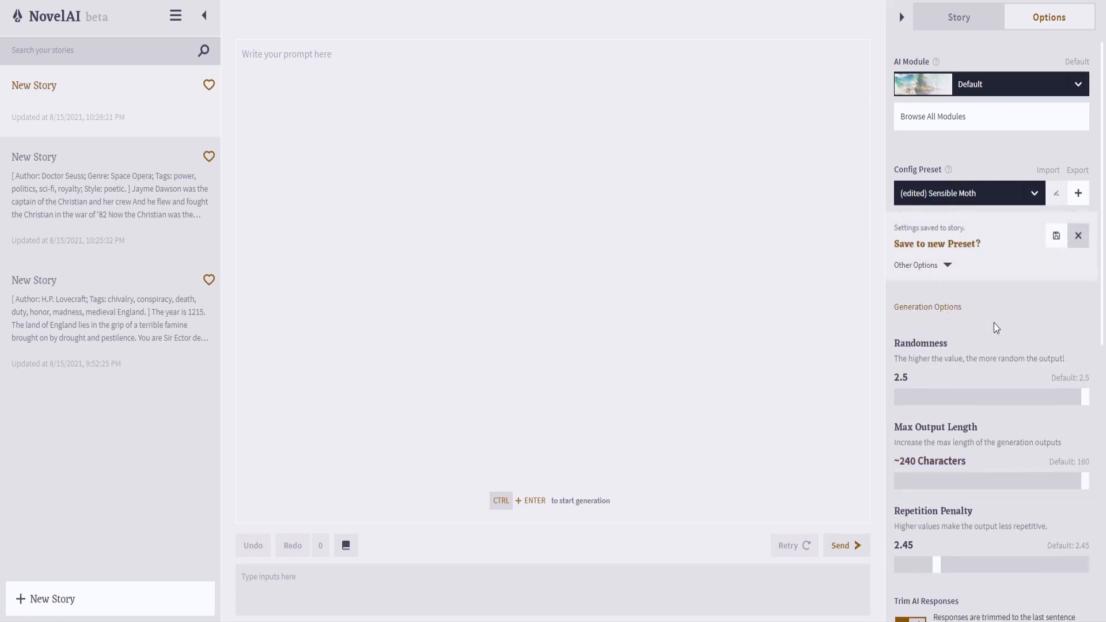
scroll(1005, 450, "down", 3)
left_click(937, 472)
scroll(986, 508, "down", 5)
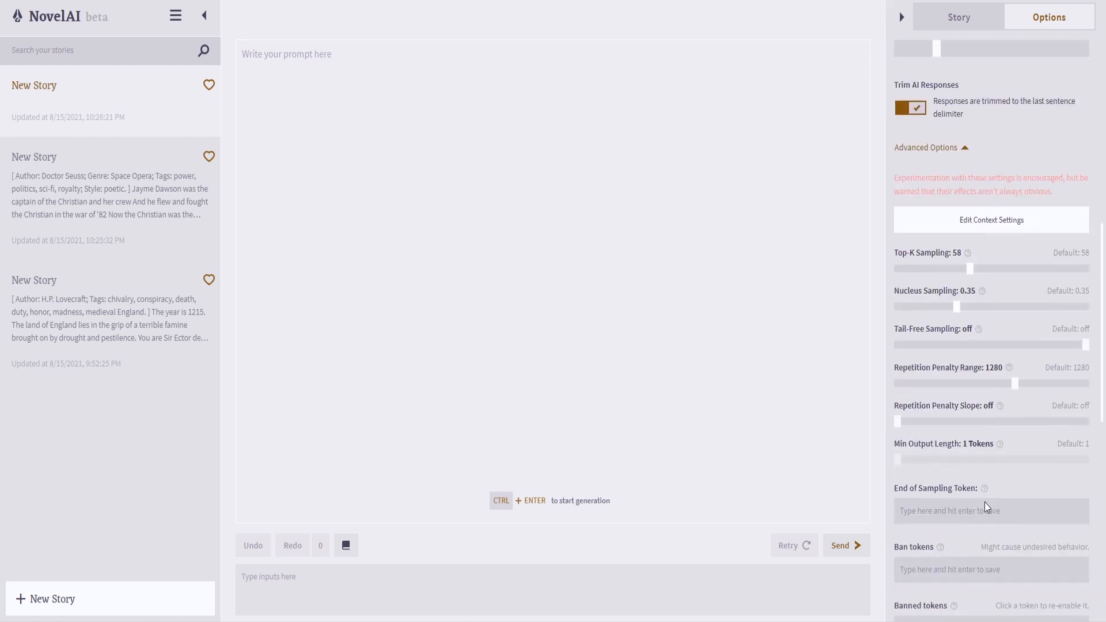
scroll(951, 479, "down", 3)
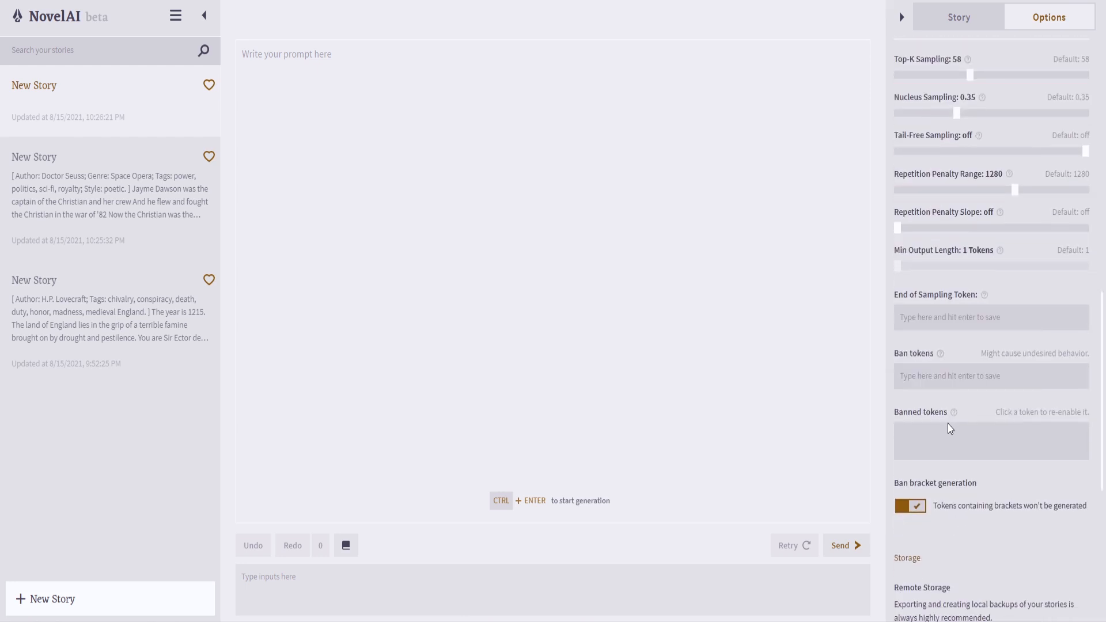
scroll(985, 415, "up", 12)
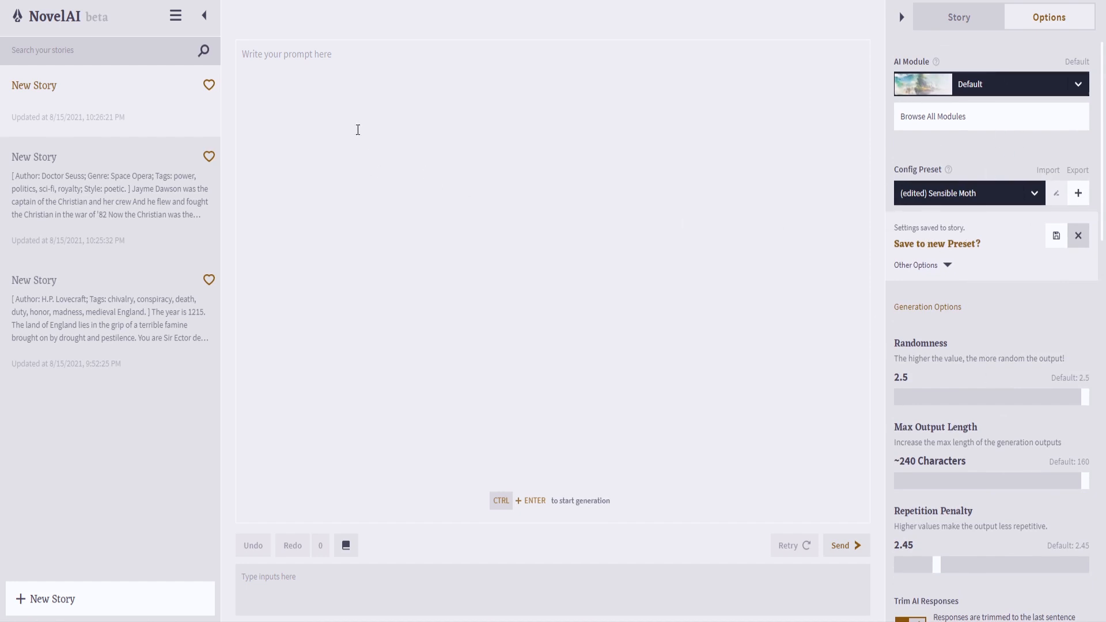
- Switch to the NovelAI Tag Database spreadsheet and look through its Form Responses 1 sheet and the genres on the Tags sheet
left_click(348, 104)
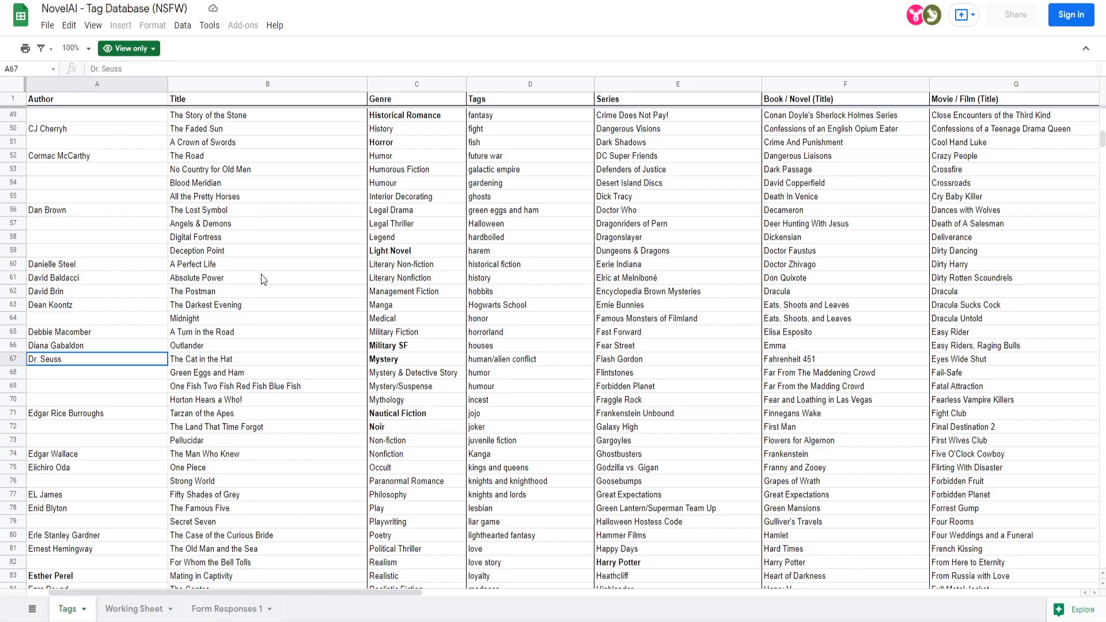
left_click(262, 278)
left_click(223, 609)
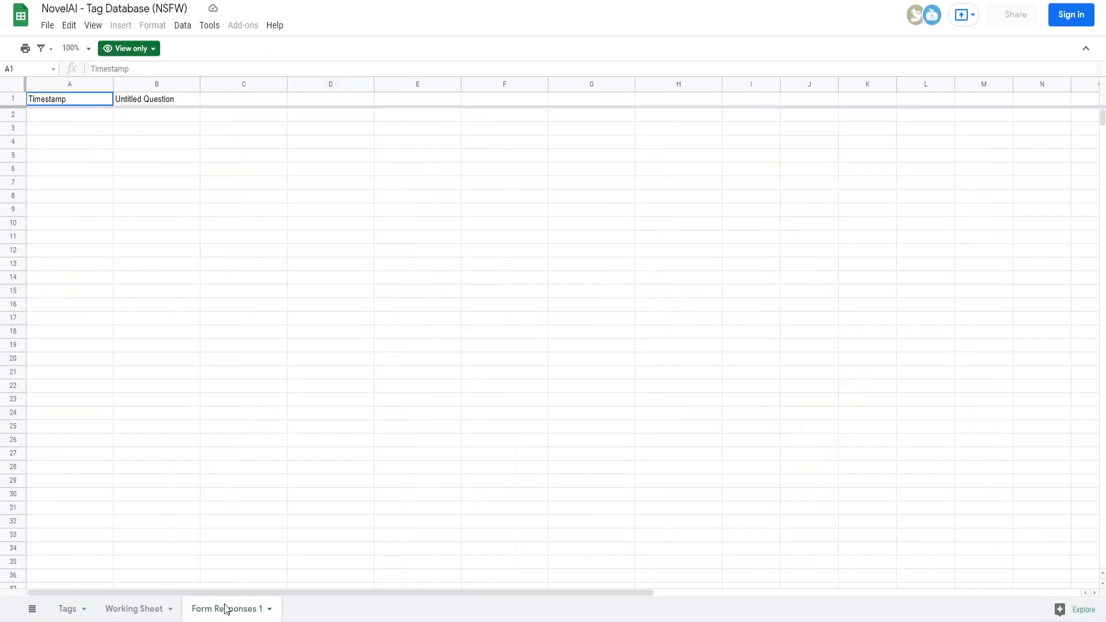
left_click(65, 609)
scroll(356, 481, "down", 3)
left_click(373, 440)
scroll(346, 461, "down", 10)
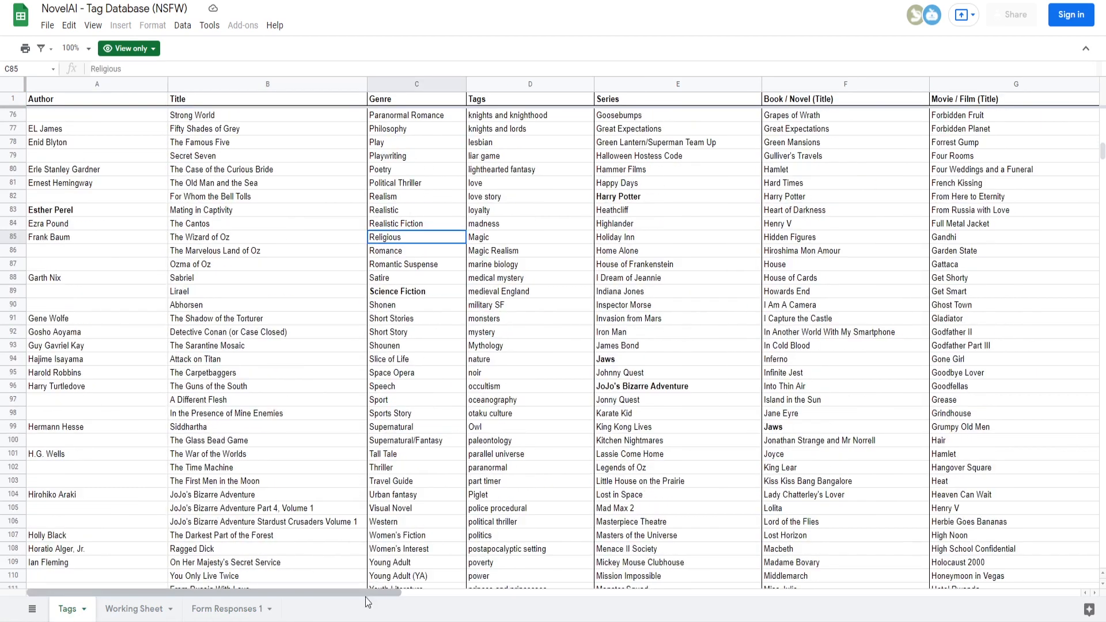
scroll(318, 509, "up", 5)
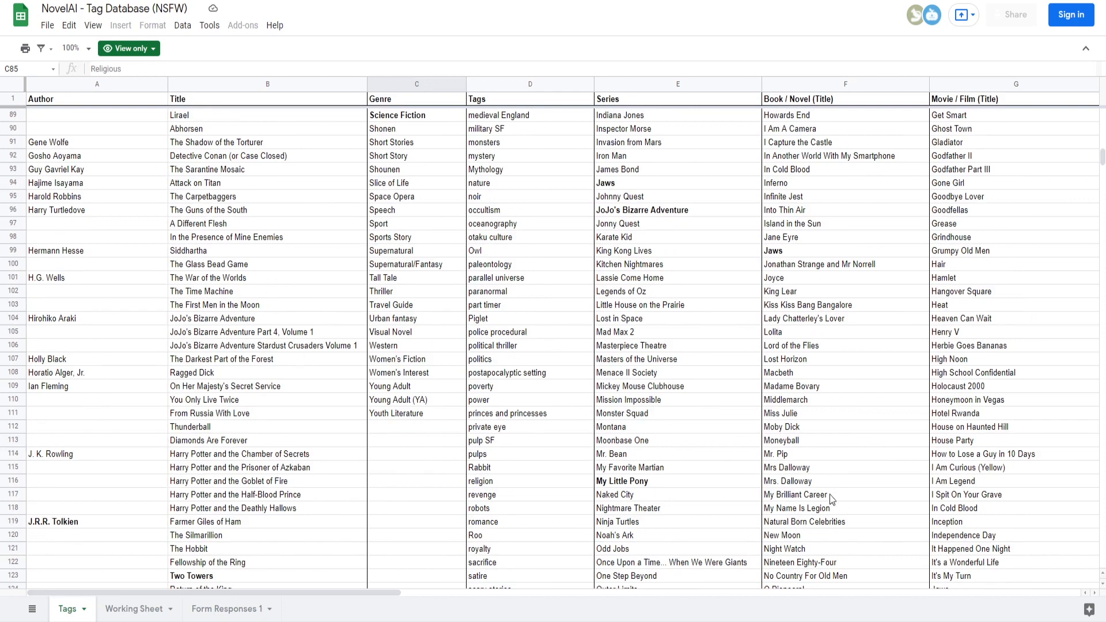
- Examine the Book / Novel (Title) column of the Tags sheet for a title to use in the prompt, ending on Harry Potter
left_click(818, 512)
scroll(818, 518, "down", 1)
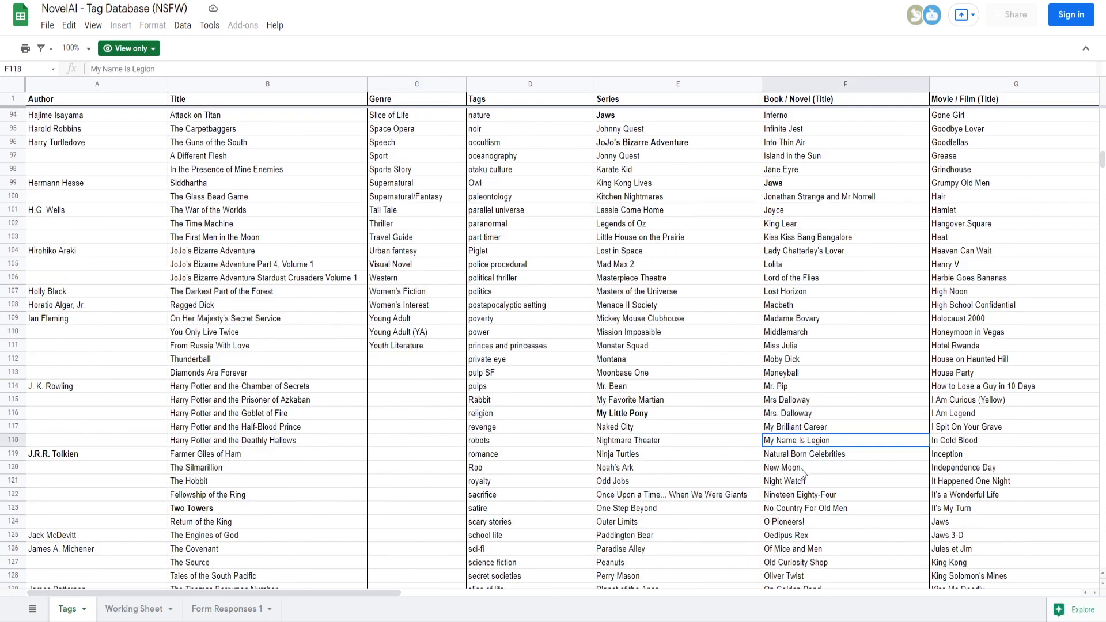
left_click(798, 406)
left_click(806, 417)
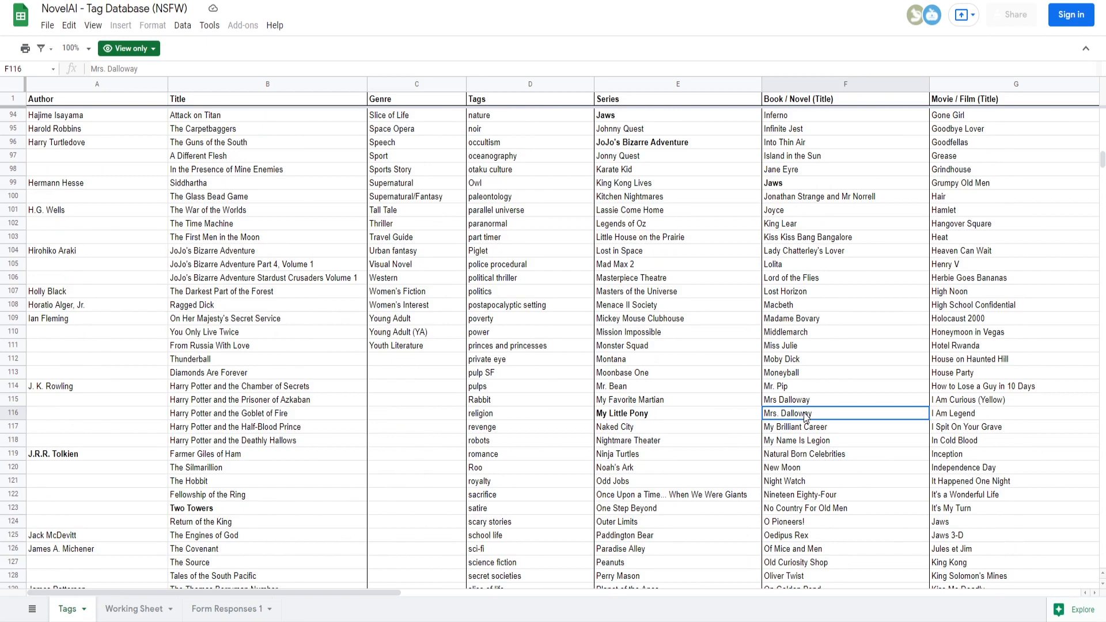
left_click(803, 366)
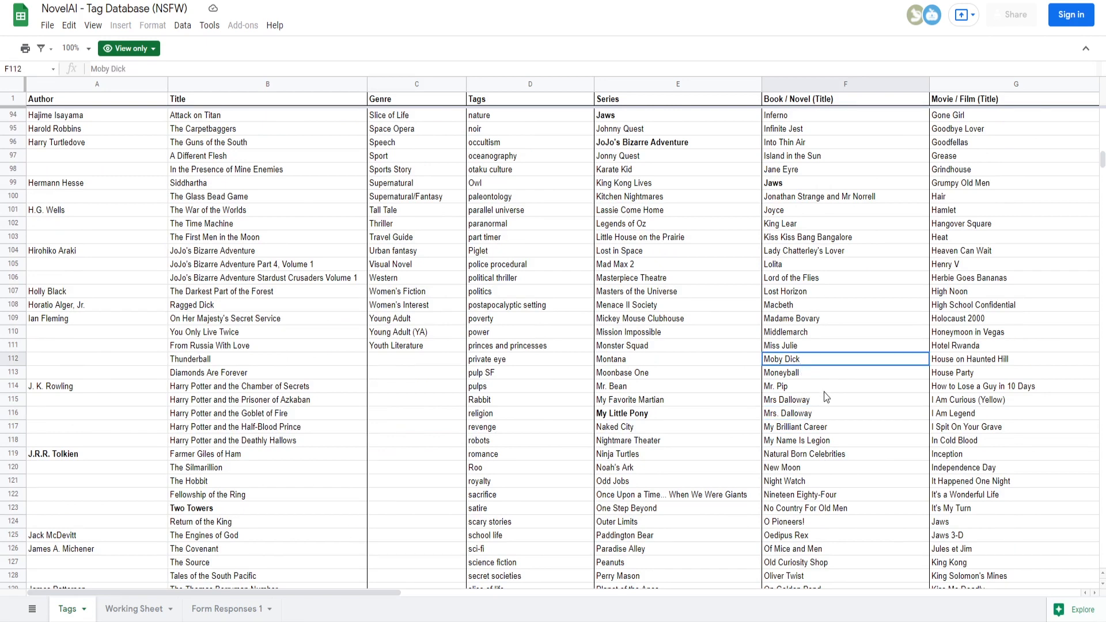
scroll(826, 398, "down", 1)
left_click(812, 252)
left_click(801, 242)
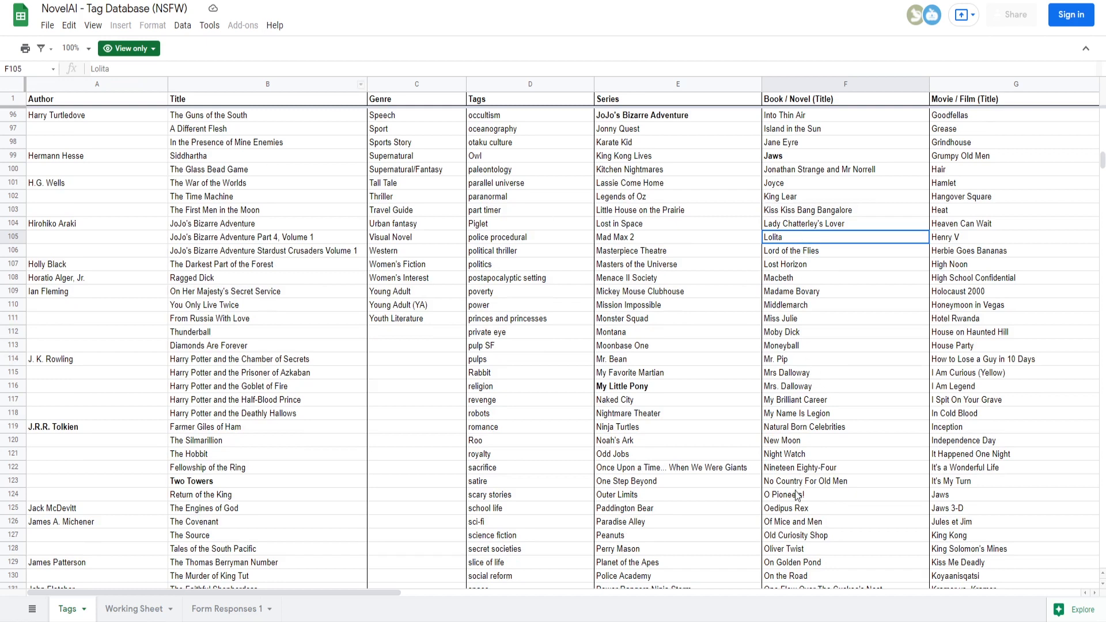
scroll(799, 497, "down", 2)
scroll(798, 496, "up", 3)
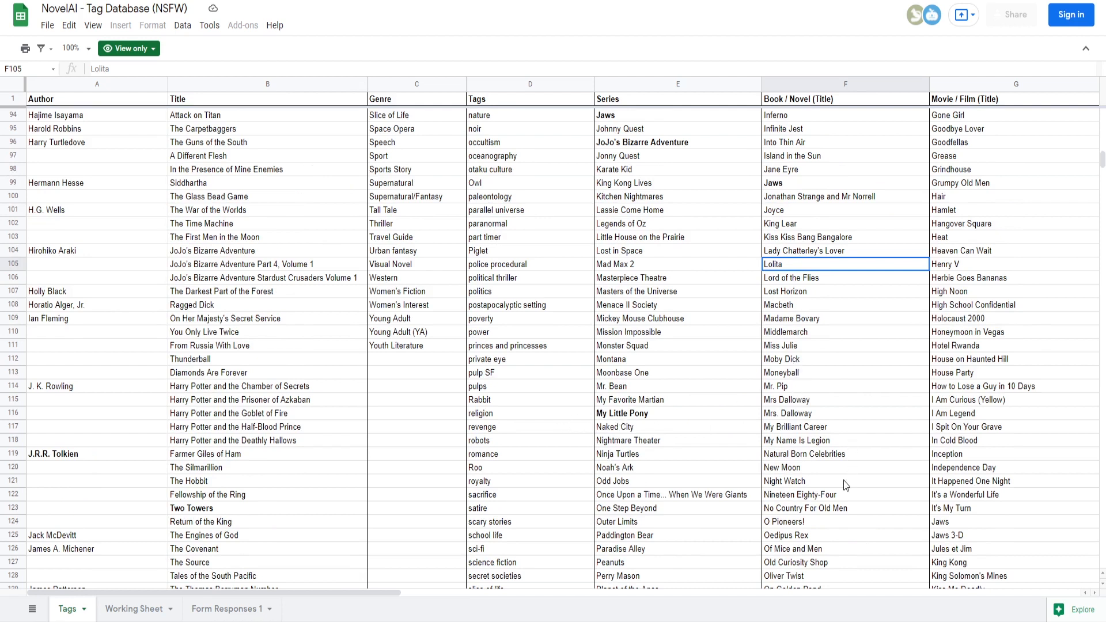
left_click(809, 515)
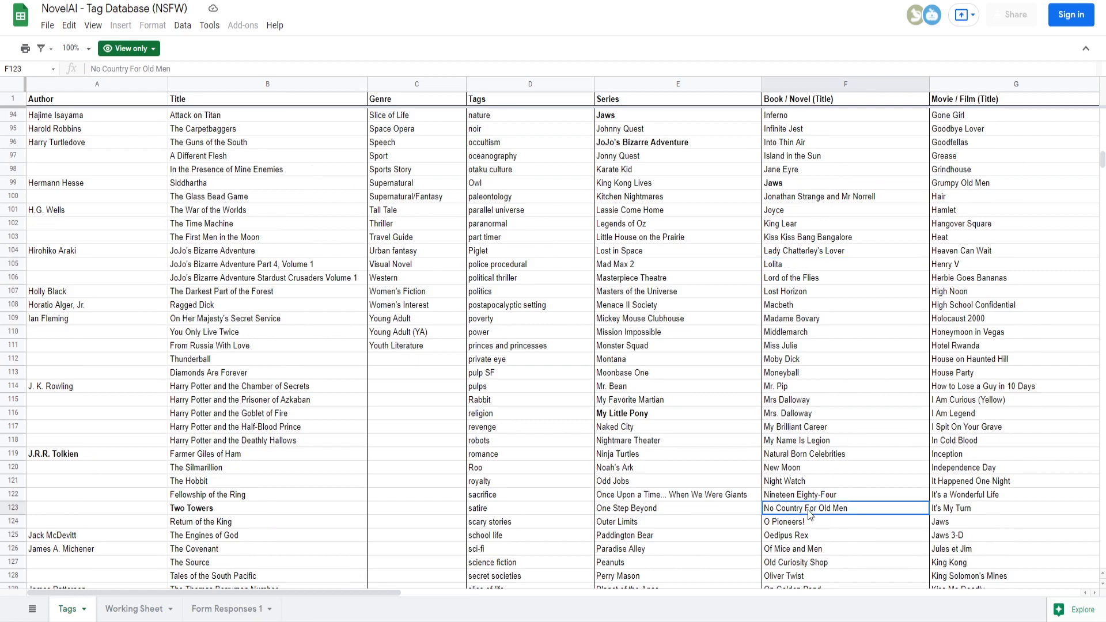
scroll(810, 515, "up", 7)
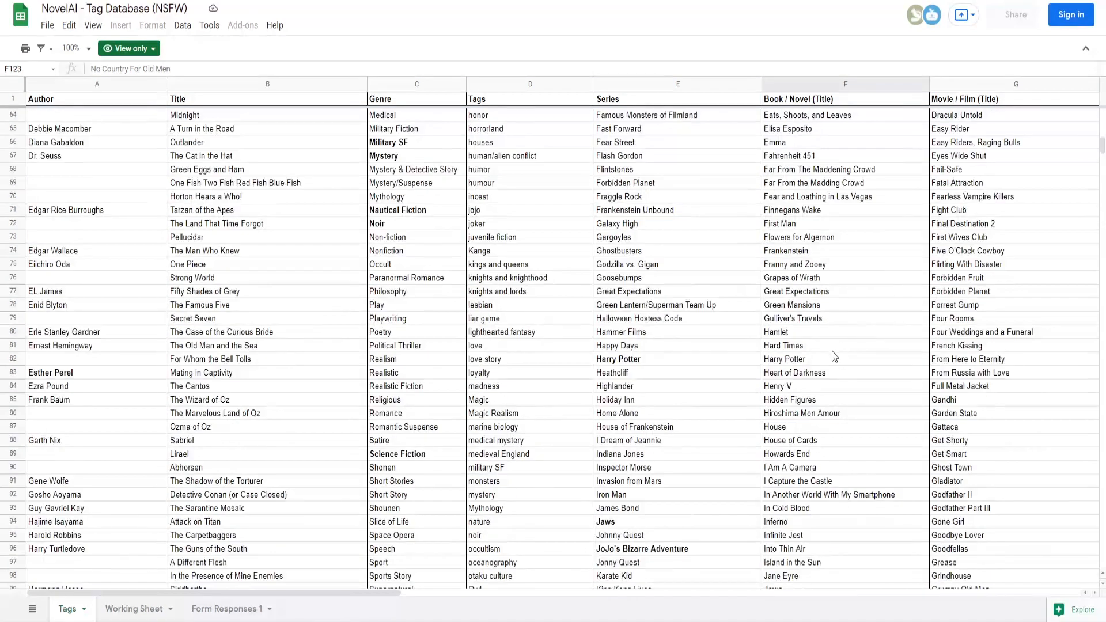
left_click(804, 361)
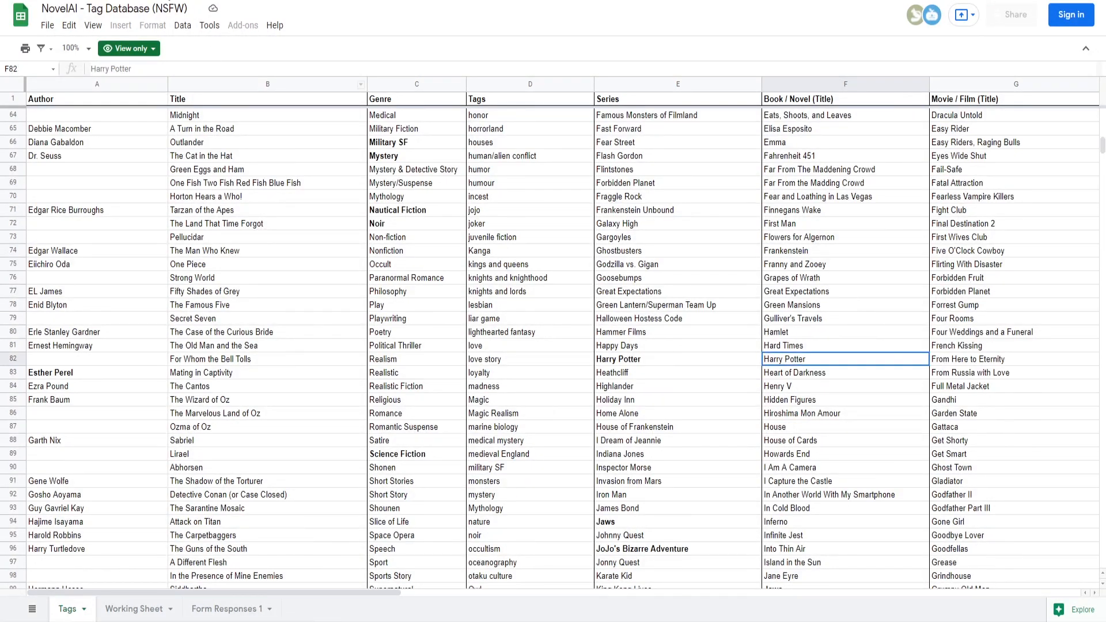
- Switch back to NovelAI, write the prompt "[Author: Ernest Hemingway; Book: Harry Potter. ]" and generate the story's opening
key("alt+Tab")
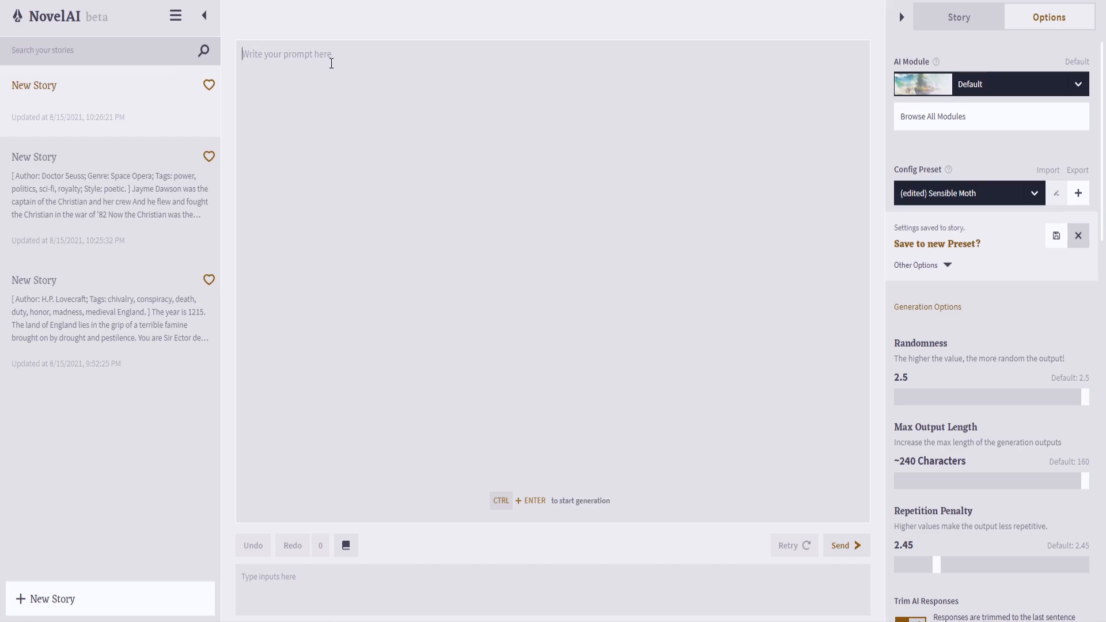
key("alt+Tab")
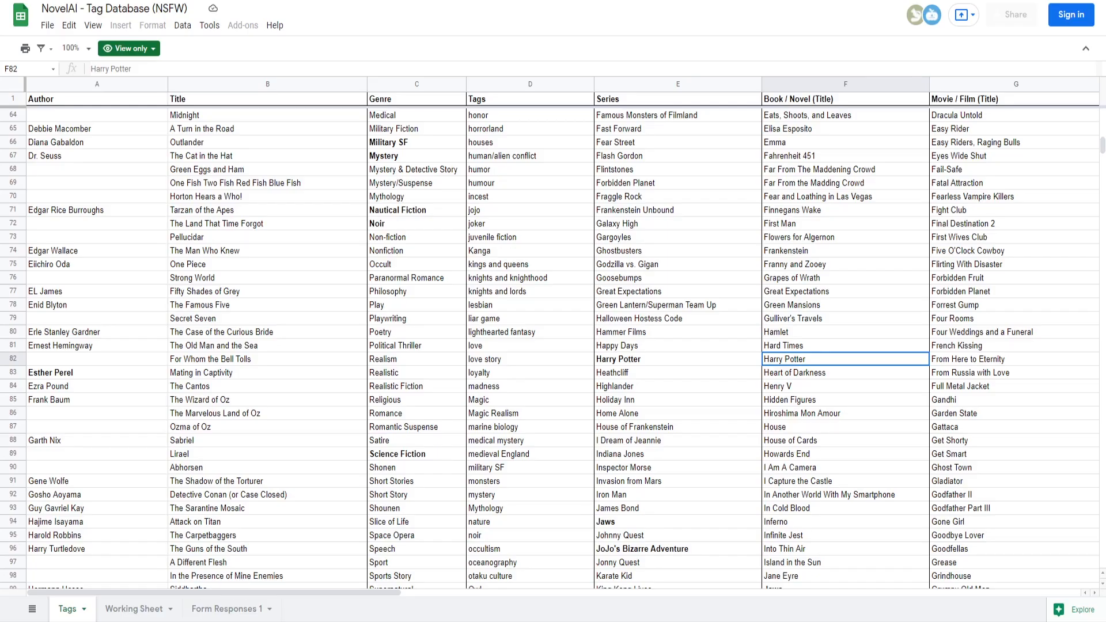
key("alt+Tab")
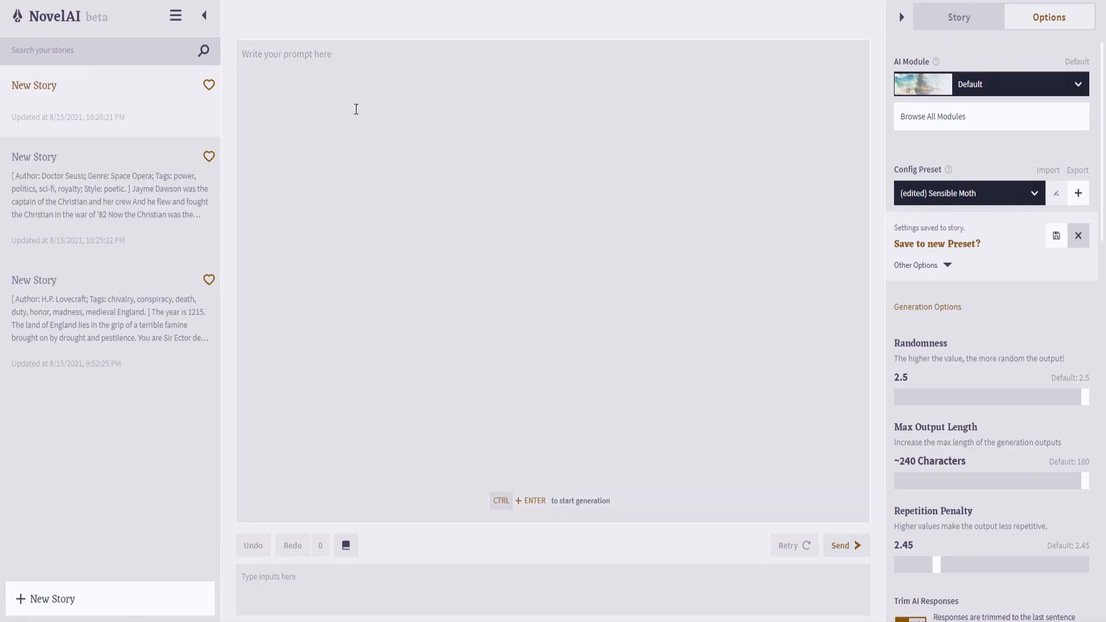
type("[Author: Ernest Hemingway")
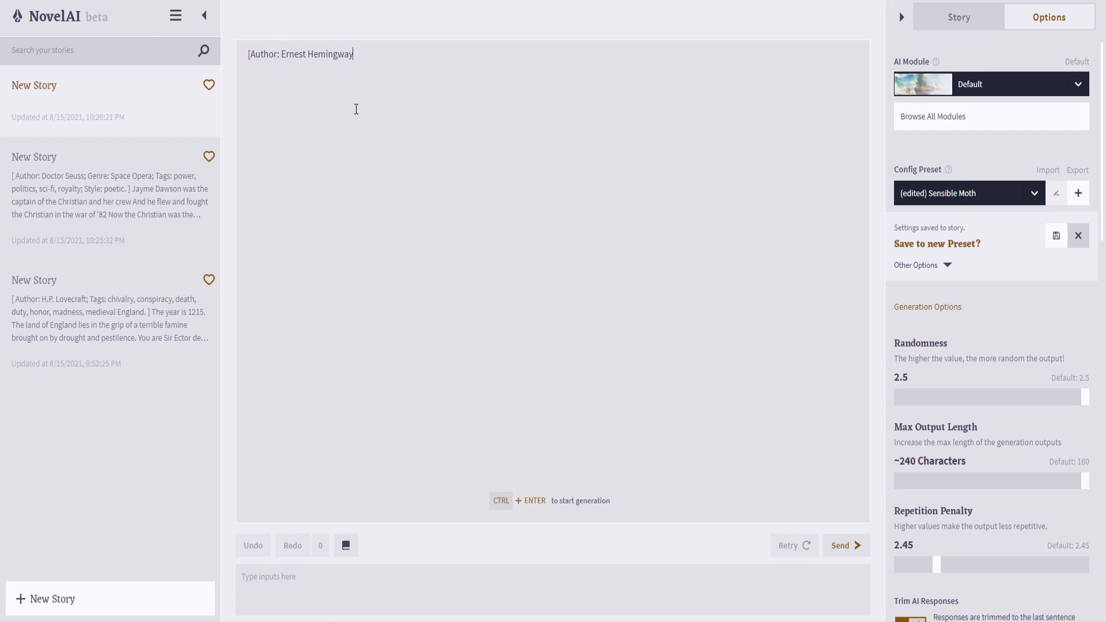
type(",")
type("; Book")
type(": Harry P")
type("otter")
type(". ]")
left_click(843, 545)
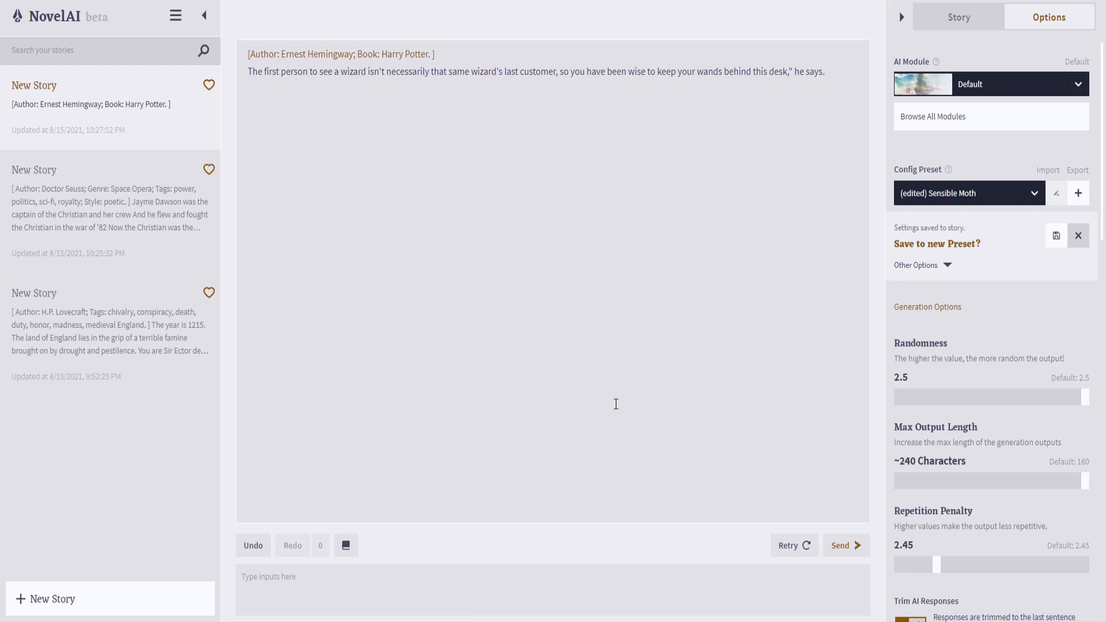
- Generate a continuation after the wizard opening and retry it twice, leaving the AI module on Default
left_click(844, 546)
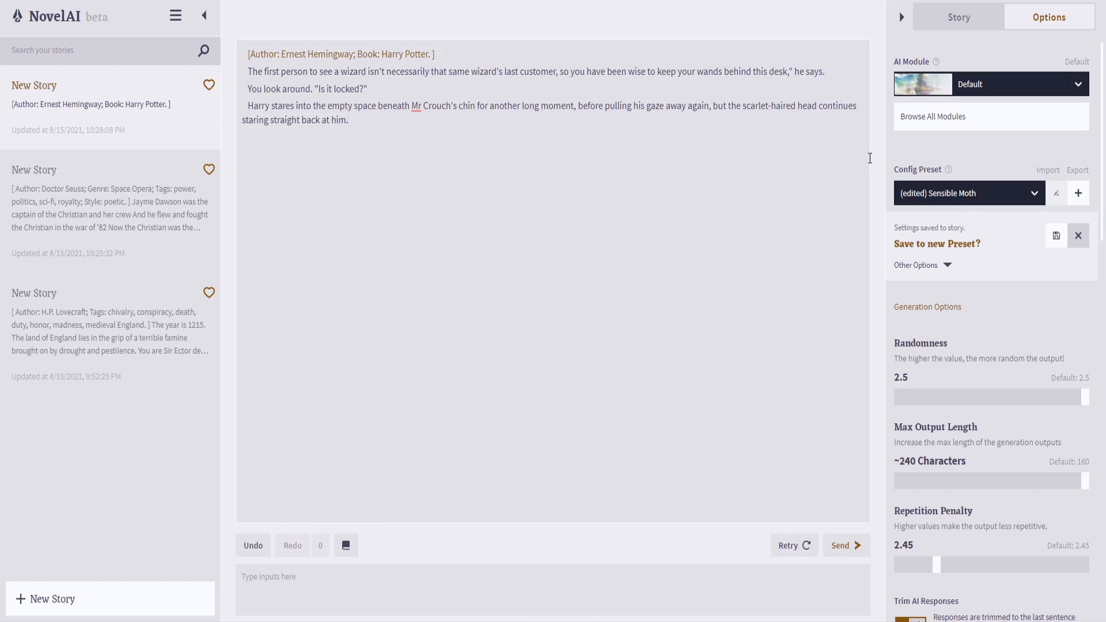
left_click(779, 551)
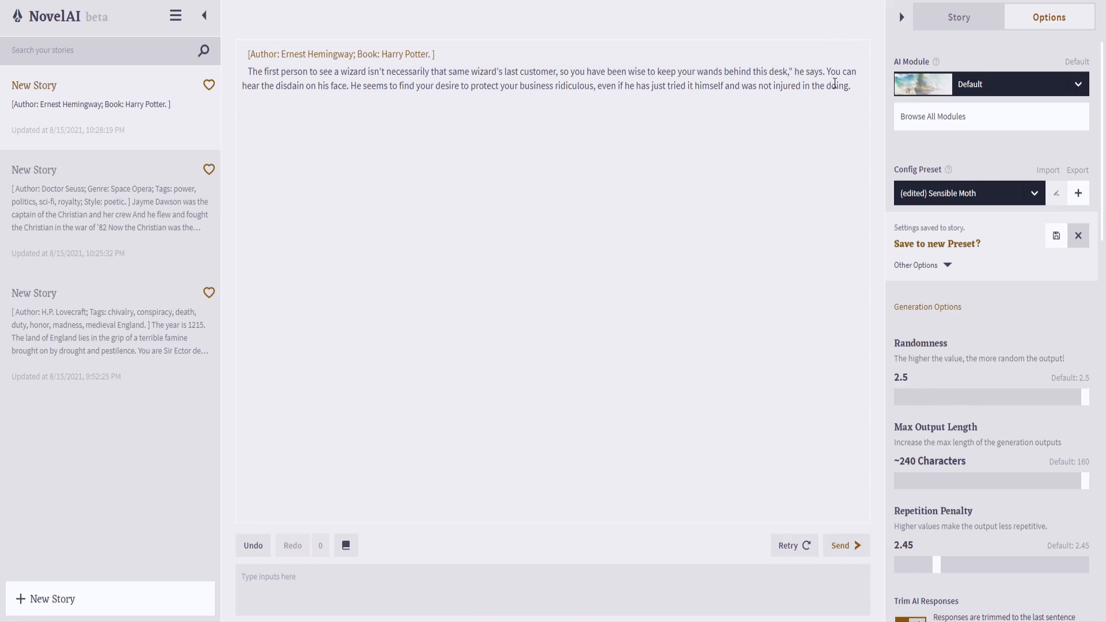
left_click(791, 551)
left_click(1007, 84)
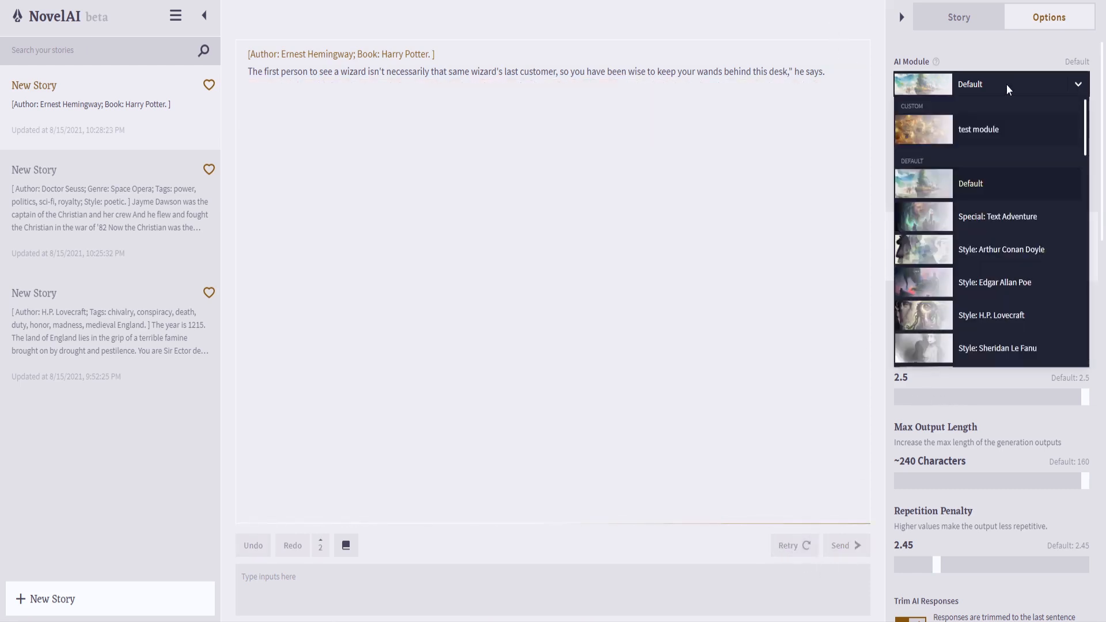
left_click(1008, 85)
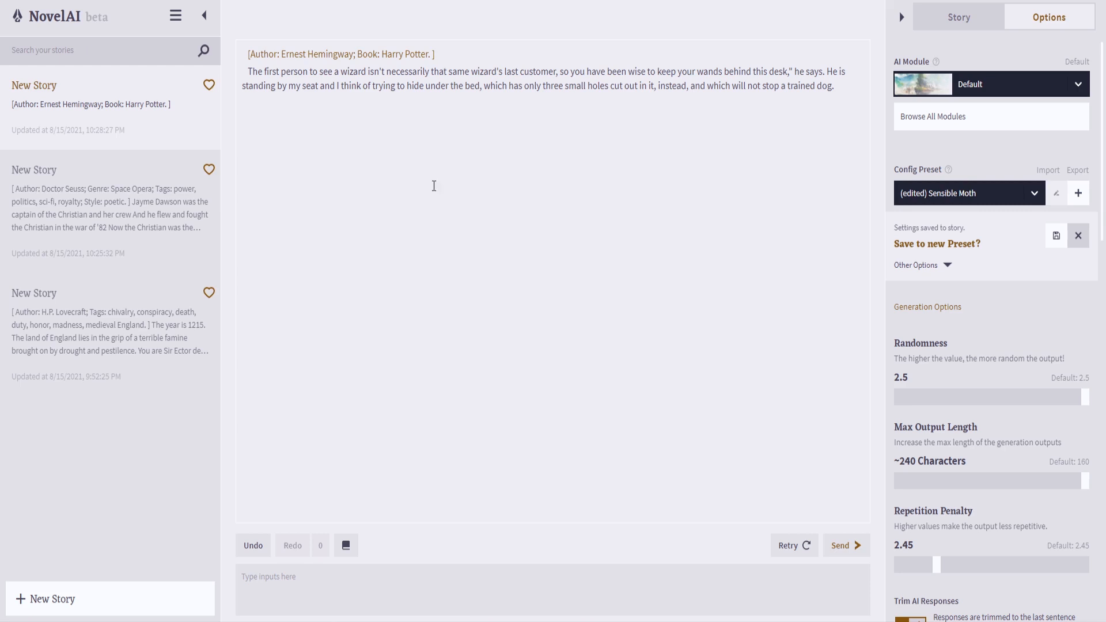
- Extend the Hemingway-style Harry Potter story with four more AI-generated continuations
left_click(839, 555)
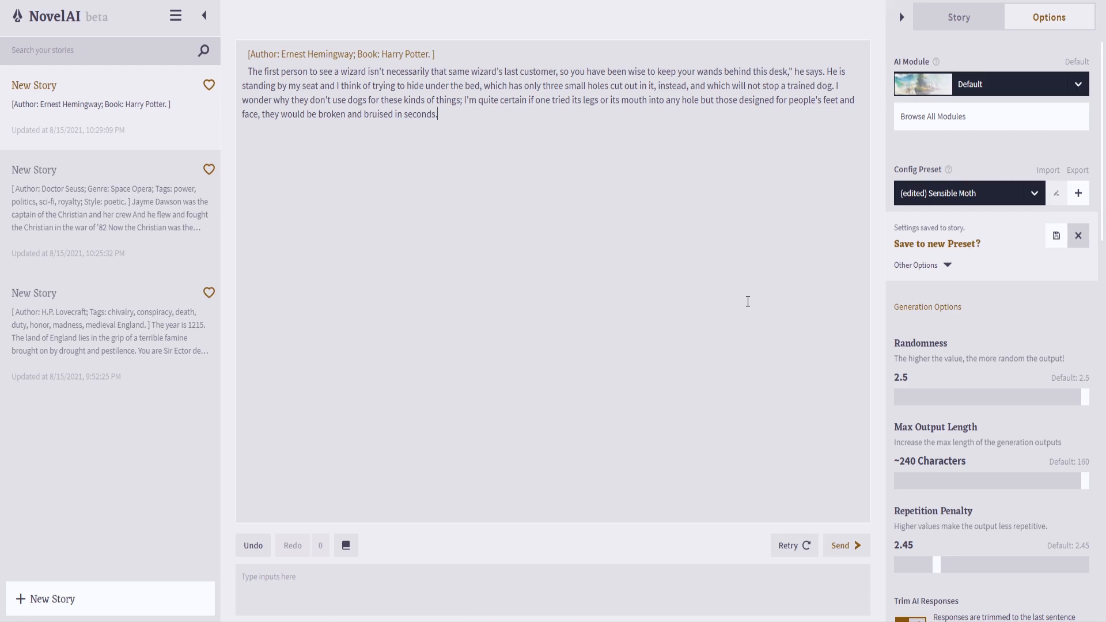
left_click(842, 548)
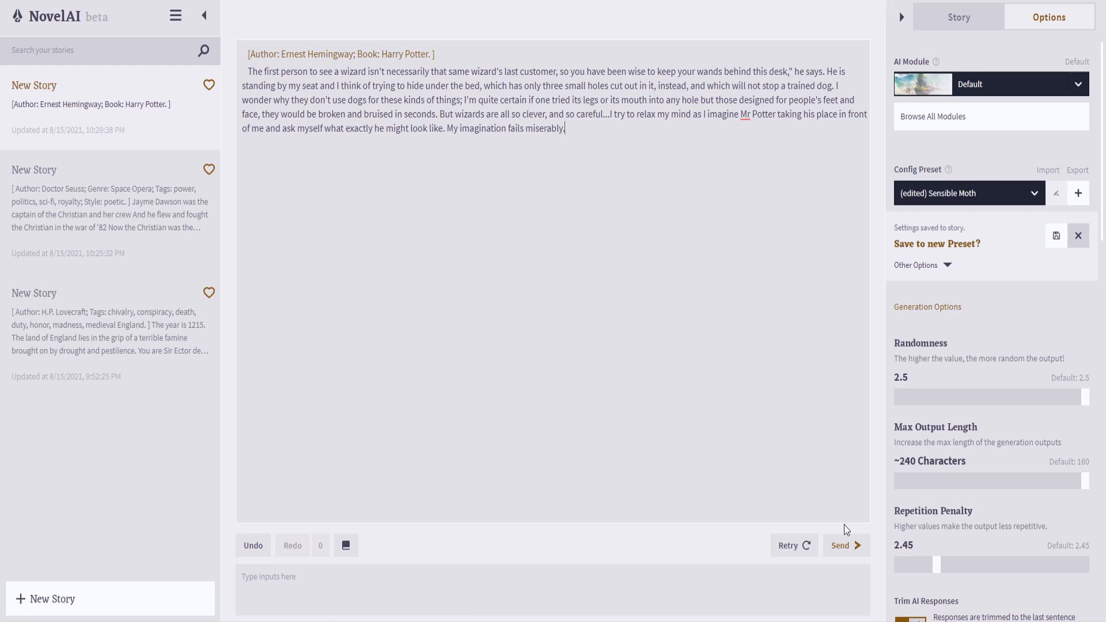
left_click(849, 548)
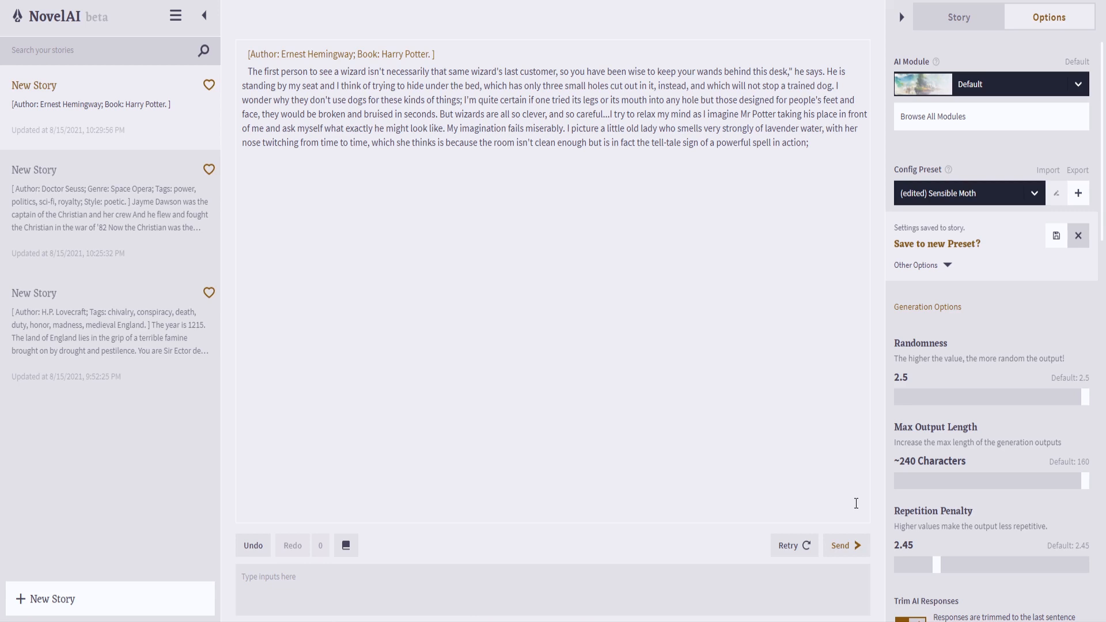
left_click(857, 553)
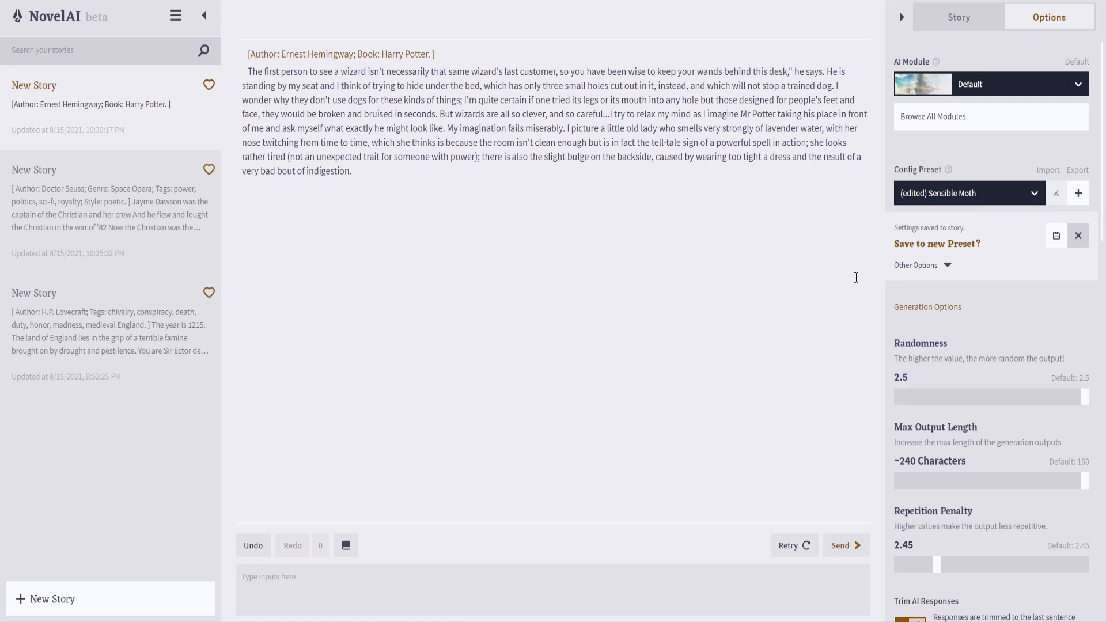
- Generate four more AI continuations of the Hemingway-style Harry Potter story, following the bout of indigestion sentence
left_click(845, 548)
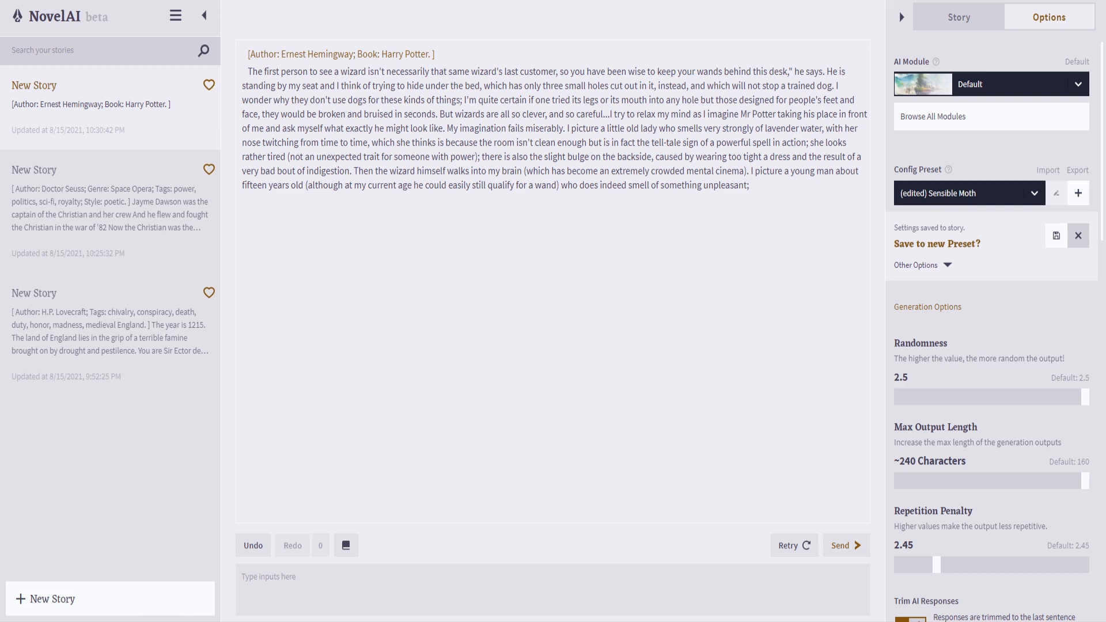
left_click(784, 192)
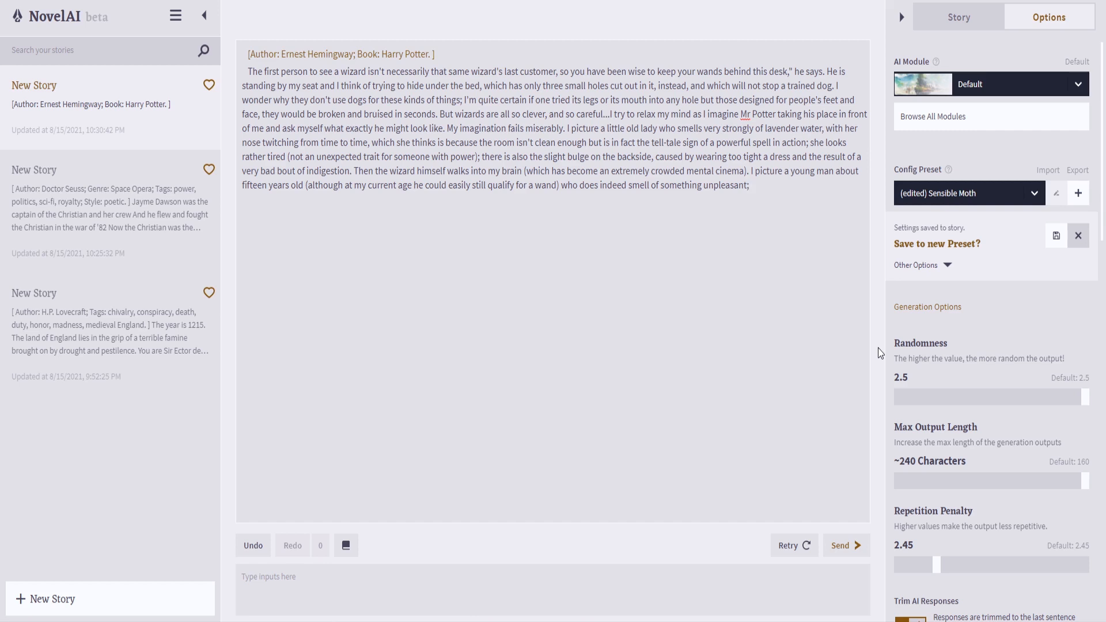
left_click(852, 546)
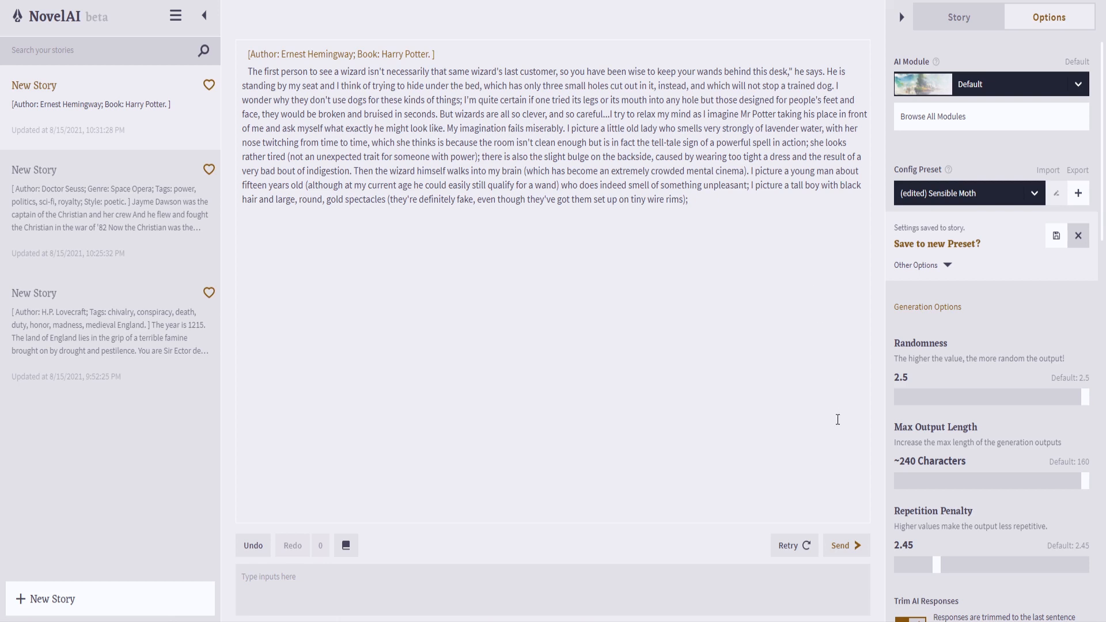
left_click(849, 545)
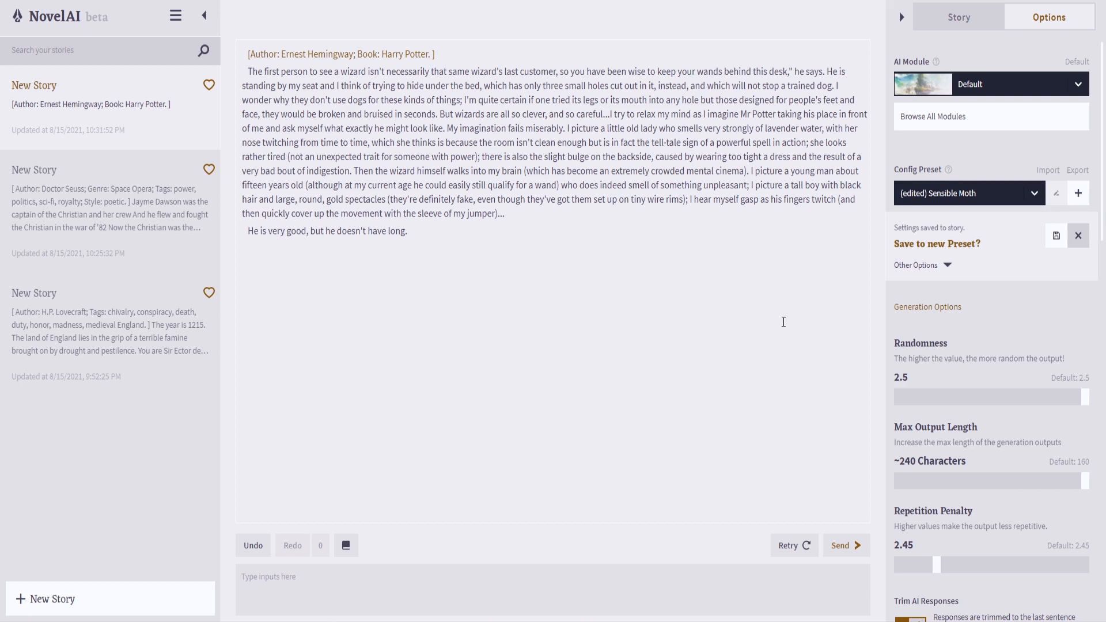
left_click(844, 545)
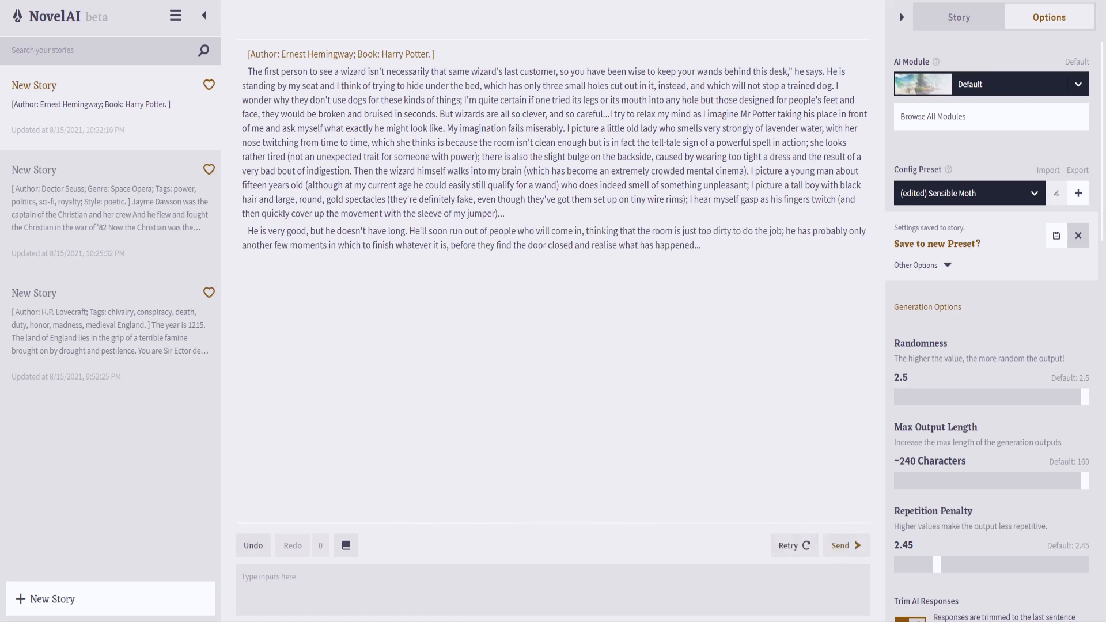
- Generate another four AI continuations of the story, following "realise what has happened..."
left_click(771, 296)
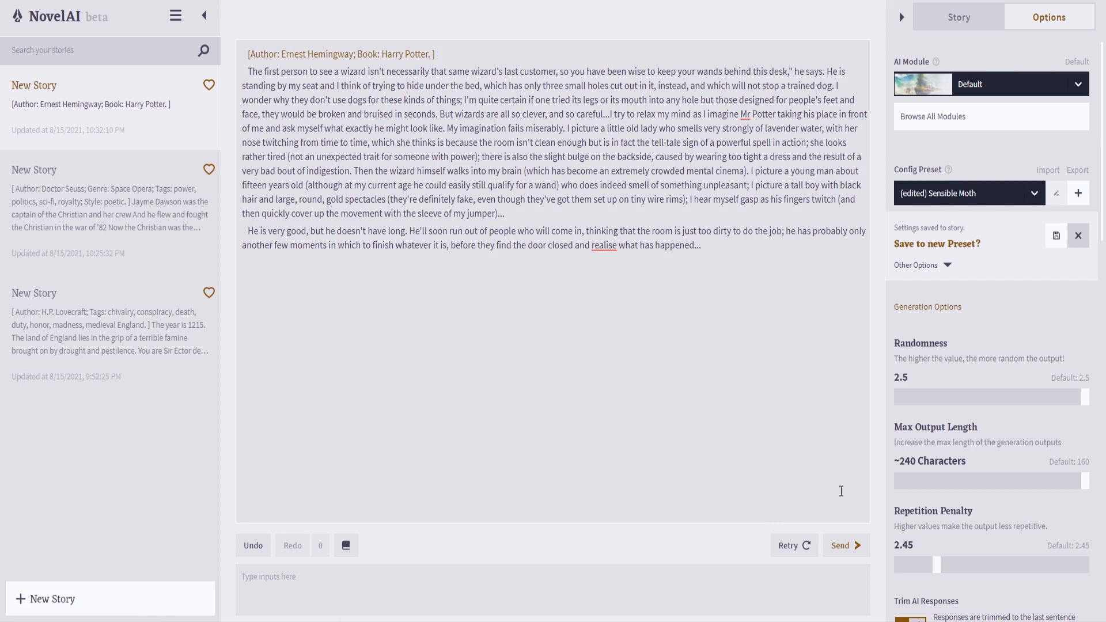
left_click(850, 552)
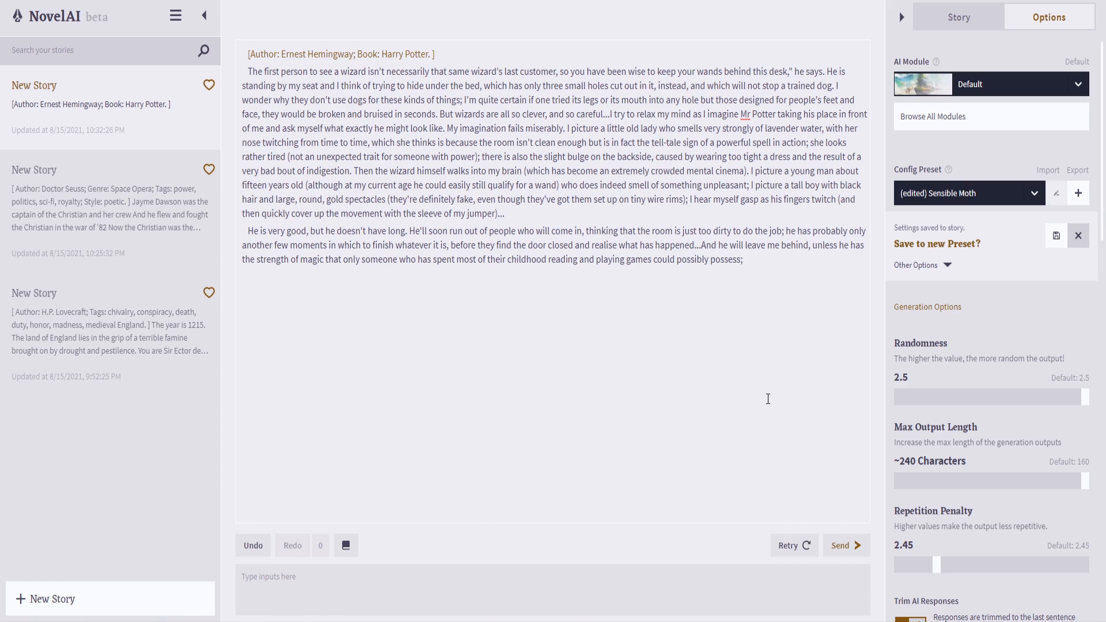
left_click(841, 545)
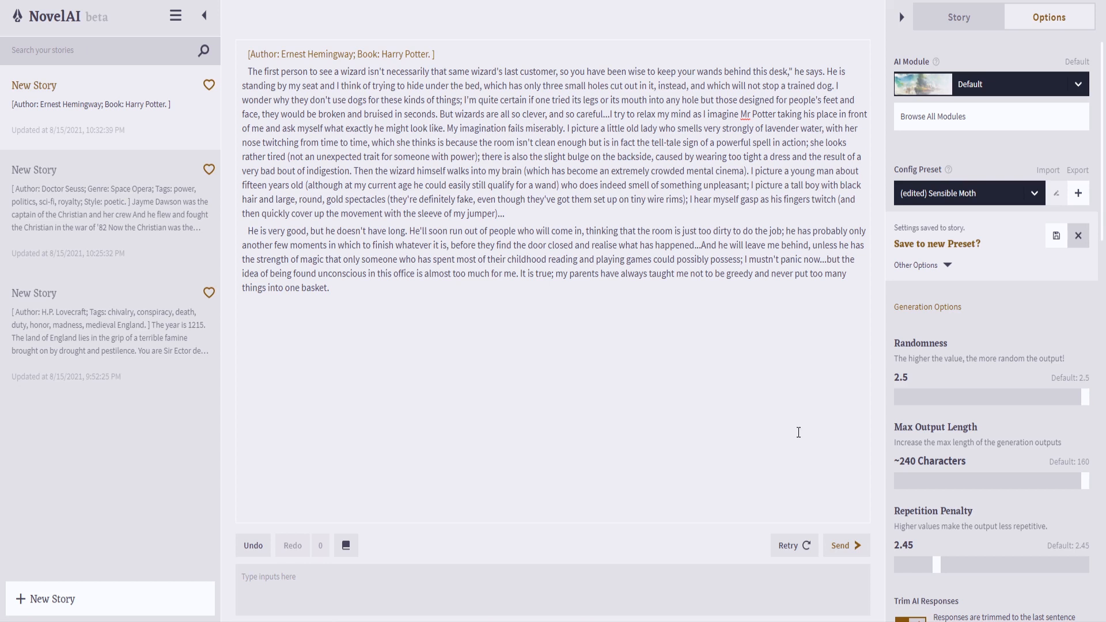
left_click(852, 545)
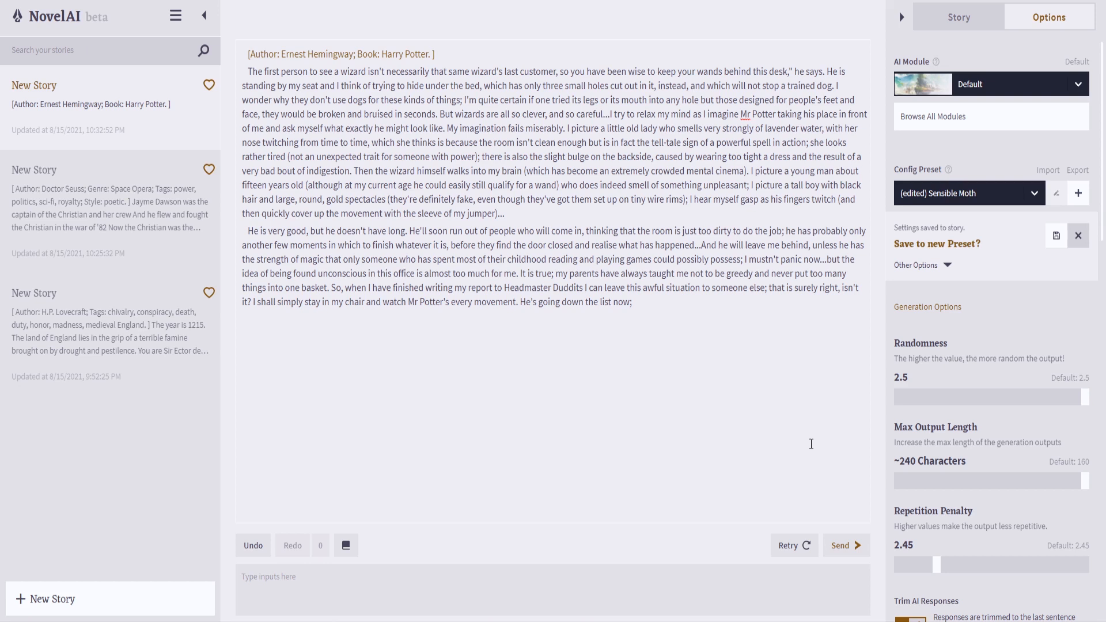
left_click(862, 546)
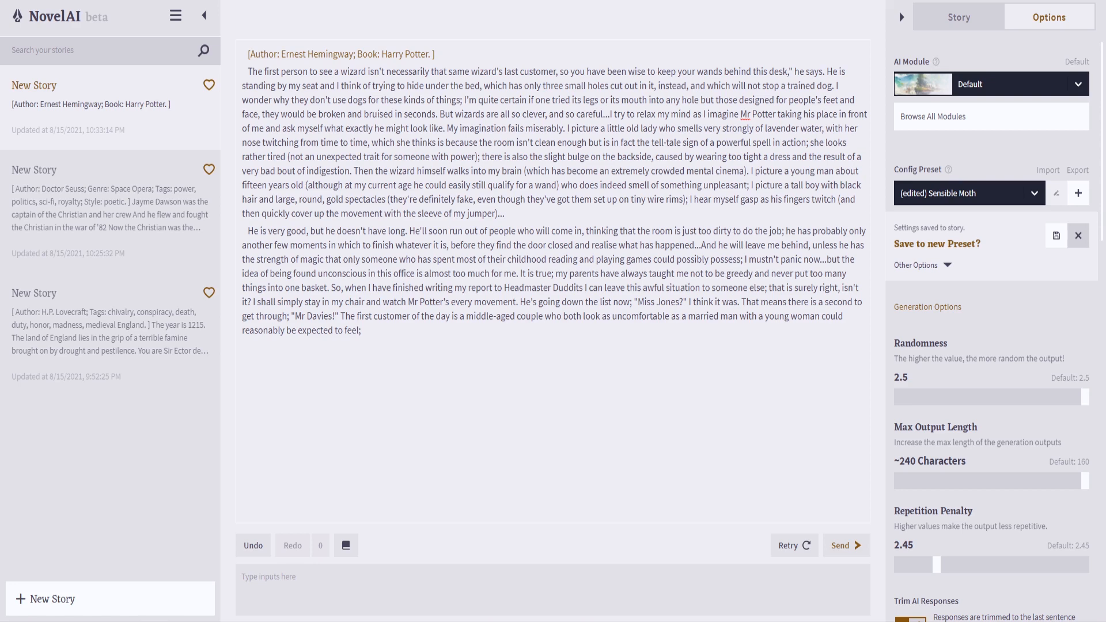
- Extend the scene with the day's first customers, the middle-aged couple, by generating two AI continuations
left_click(524, 341)
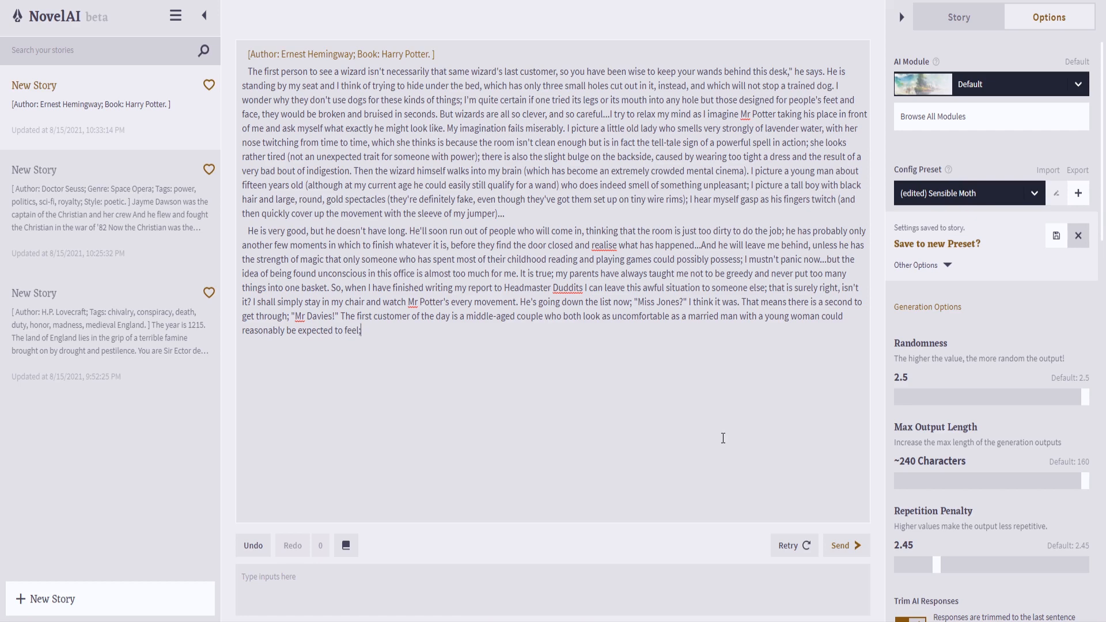
left_click(855, 554)
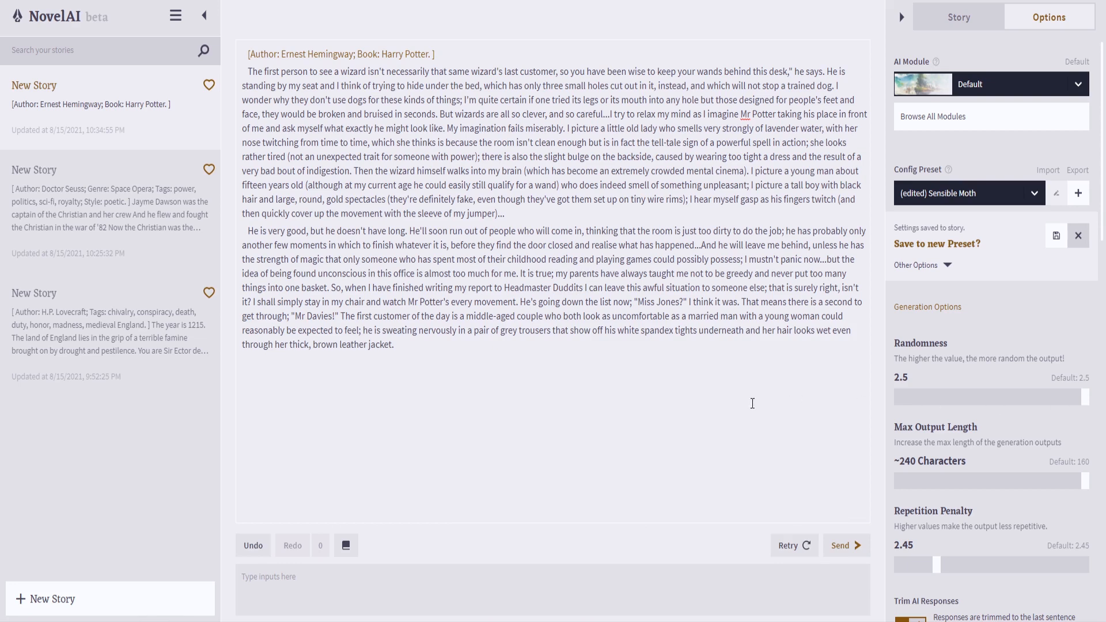
left_click(573, 398)
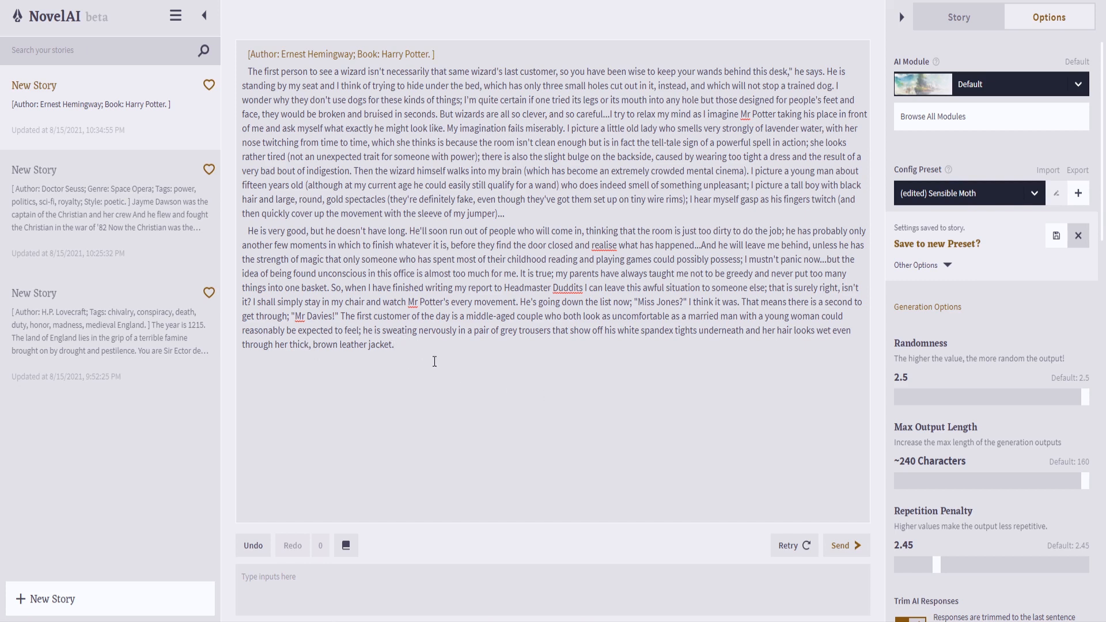
left_click(845, 545)
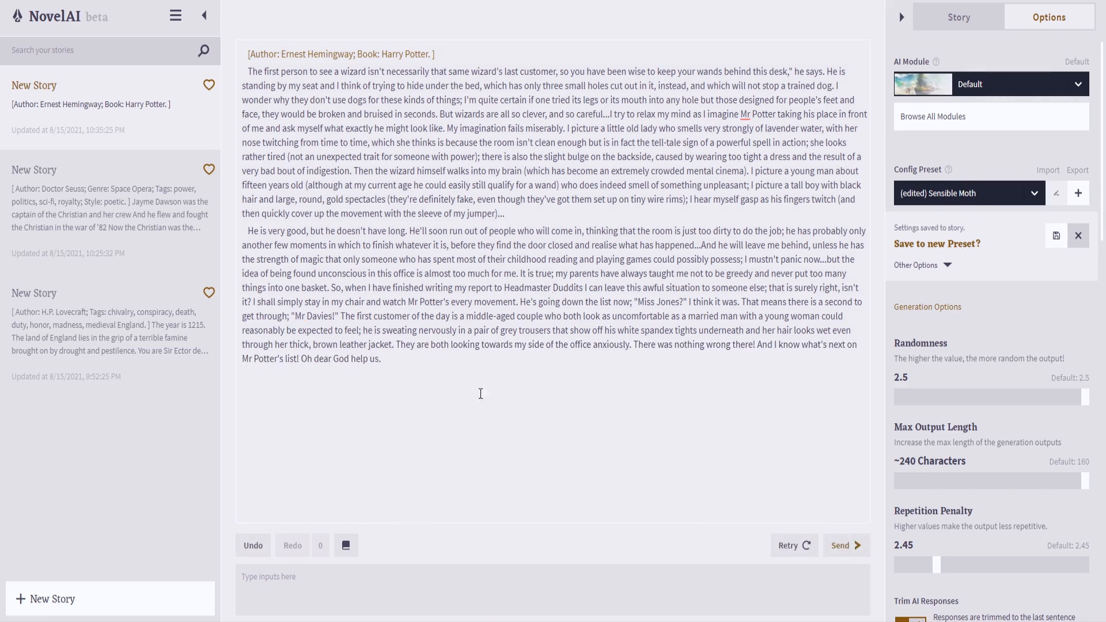
- Highlight the couple's hair and clothing phrases while rereading, and generate one continuation after "Oh dear God help us."
double_click(768, 329)
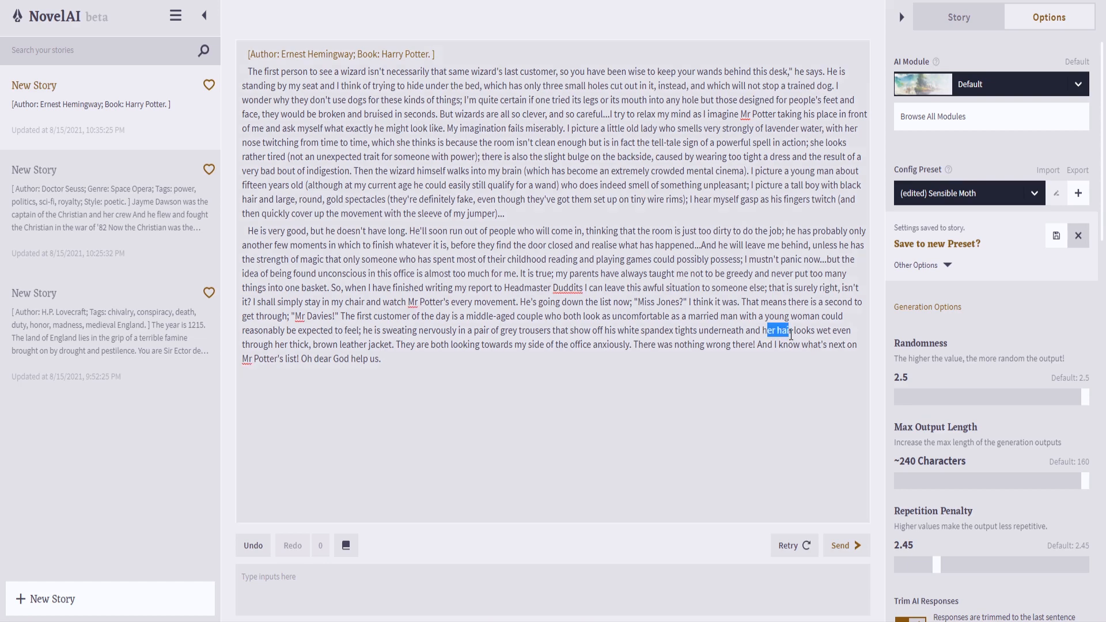
left_click(763, 404)
left_click_drag(630, 331, 558, 331)
left_click(544, 397)
left_click(852, 552)
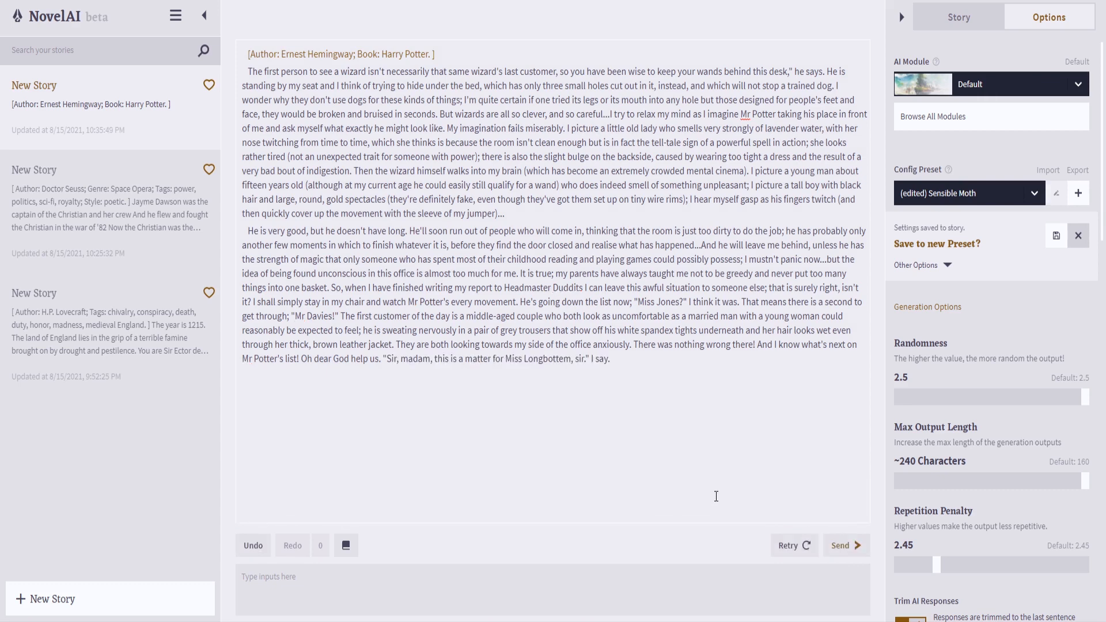
- Generate four AI continuations of the office scene, following the Miss Longbottem line
left_click(847, 552)
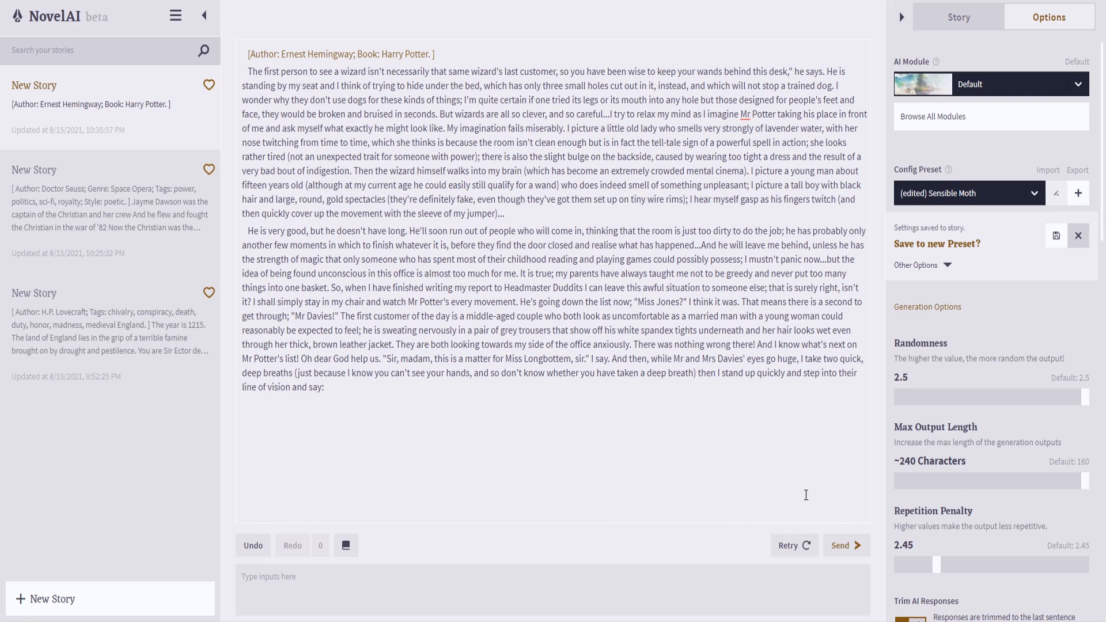
left_click(848, 550)
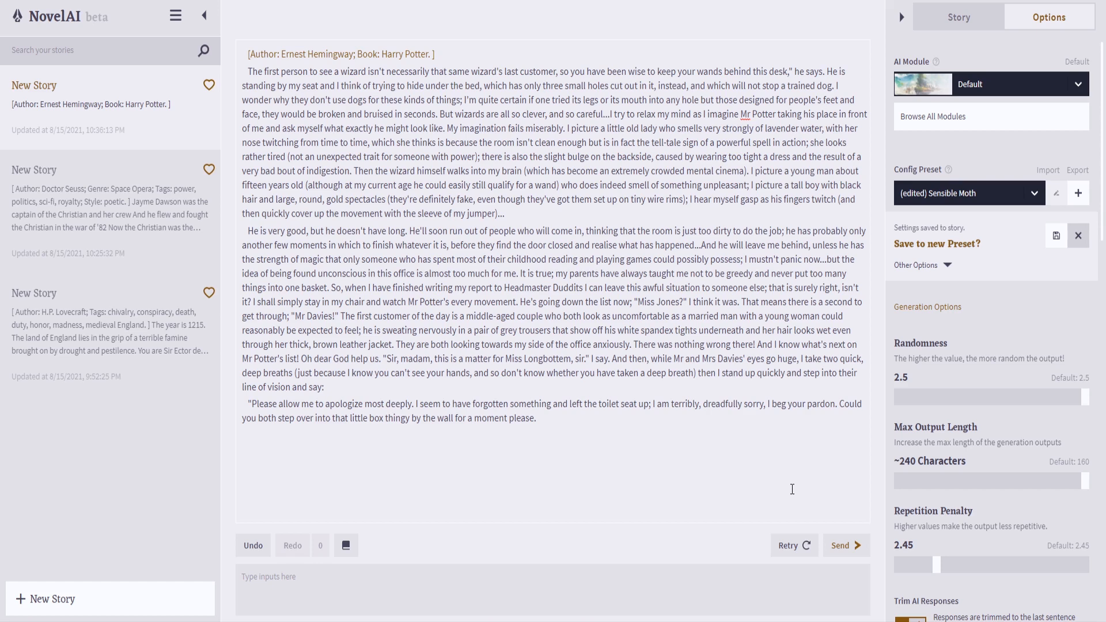
left_click(856, 541)
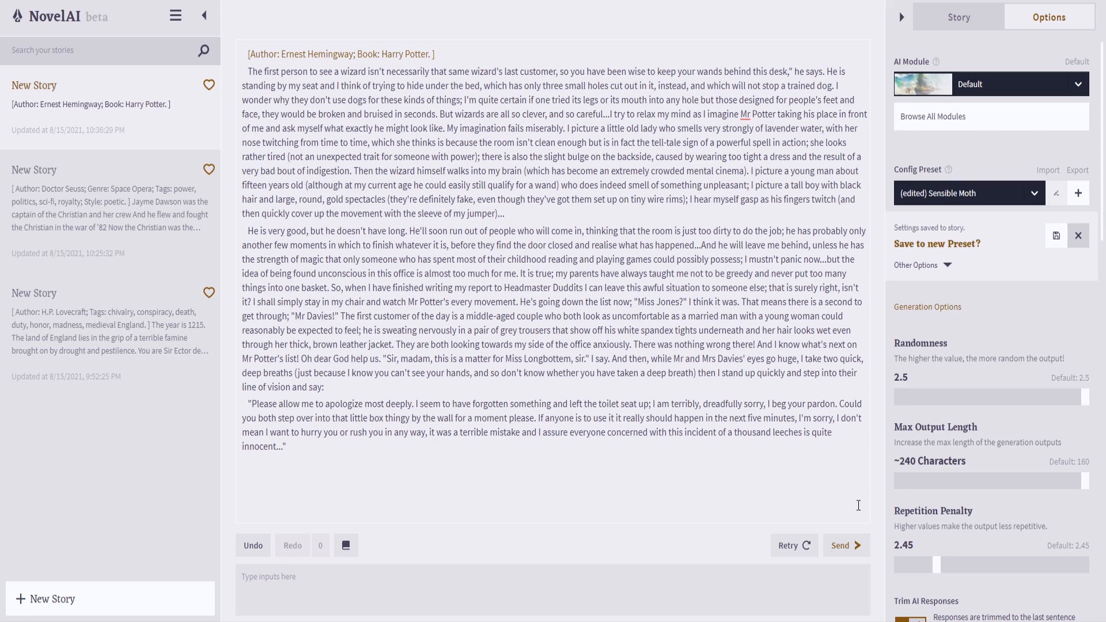
left_click(850, 548)
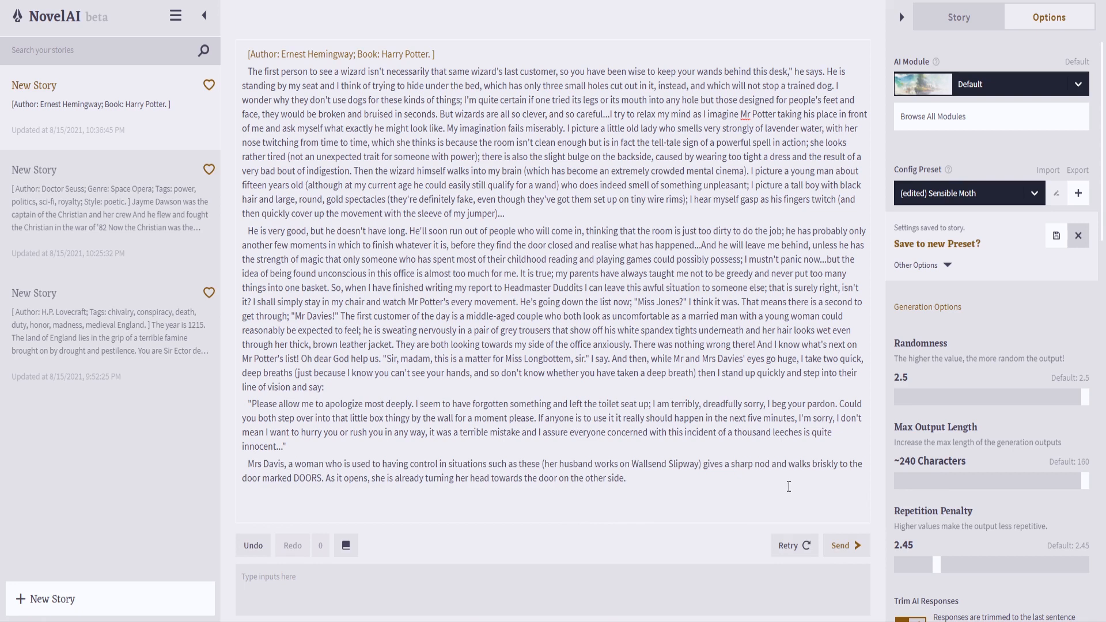
- Extend the scene at the door marked DOORS with five more AI-generated continuations
left_click(856, 547)
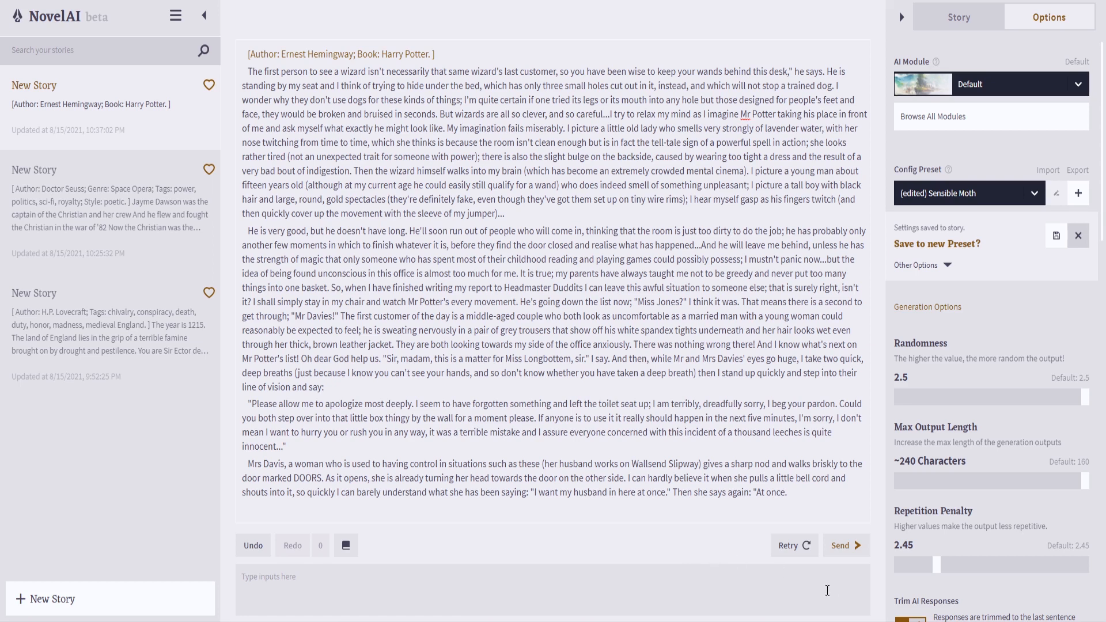
left_click(851, 557)
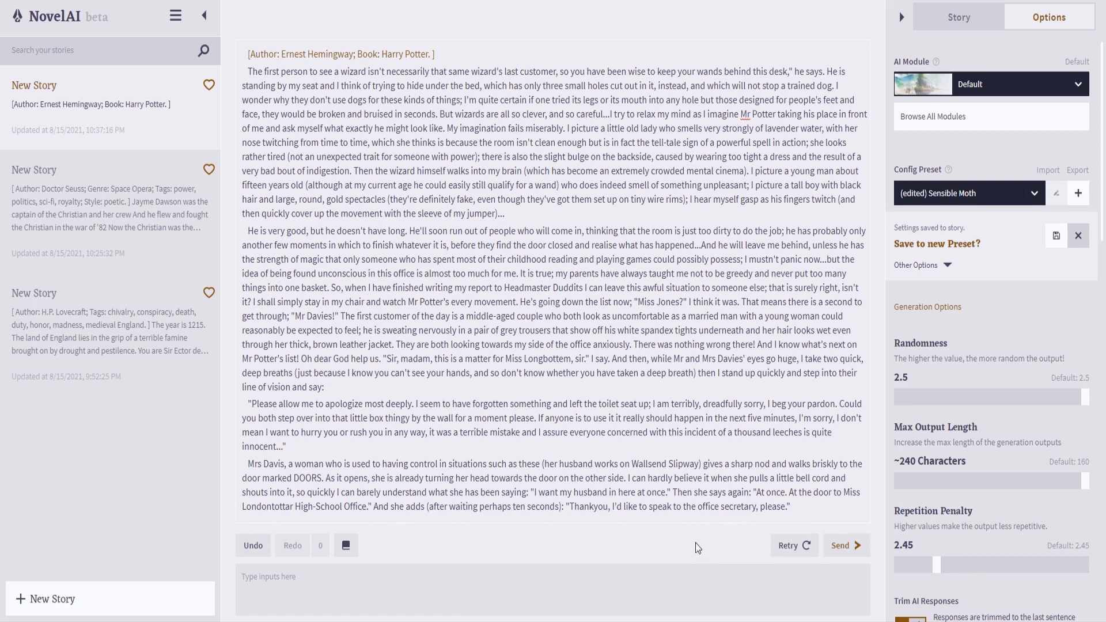
left_click(844, 545)
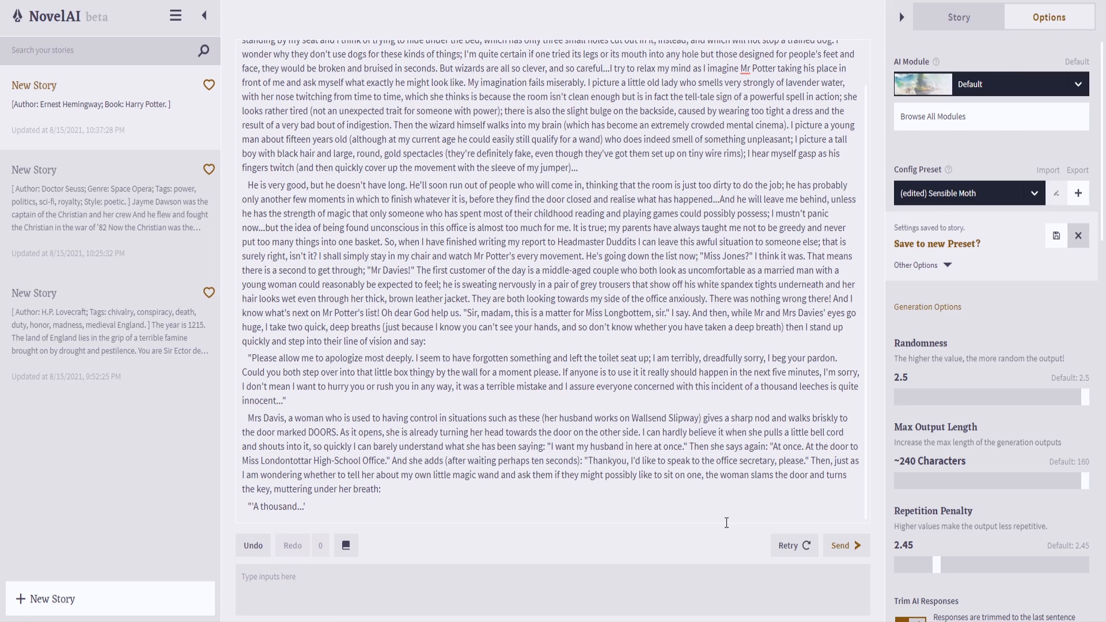
left_click(842, 545)
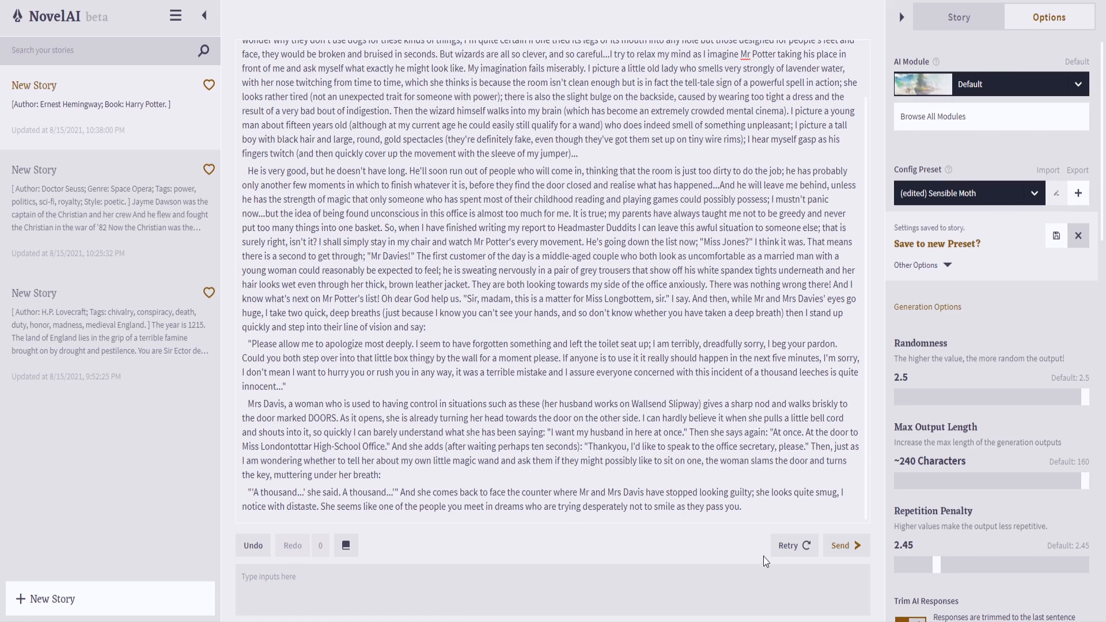
left_click(861, 552)
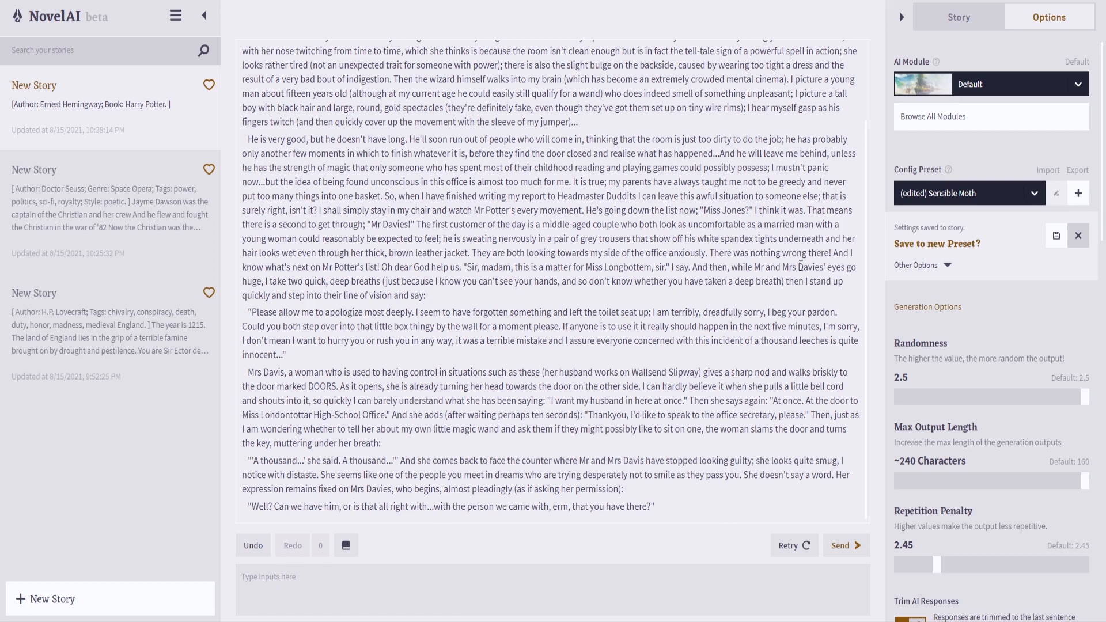
- Look through the account settings, switch the interface theme to NovelAI Dark and return to the story
left_click(176, 15)
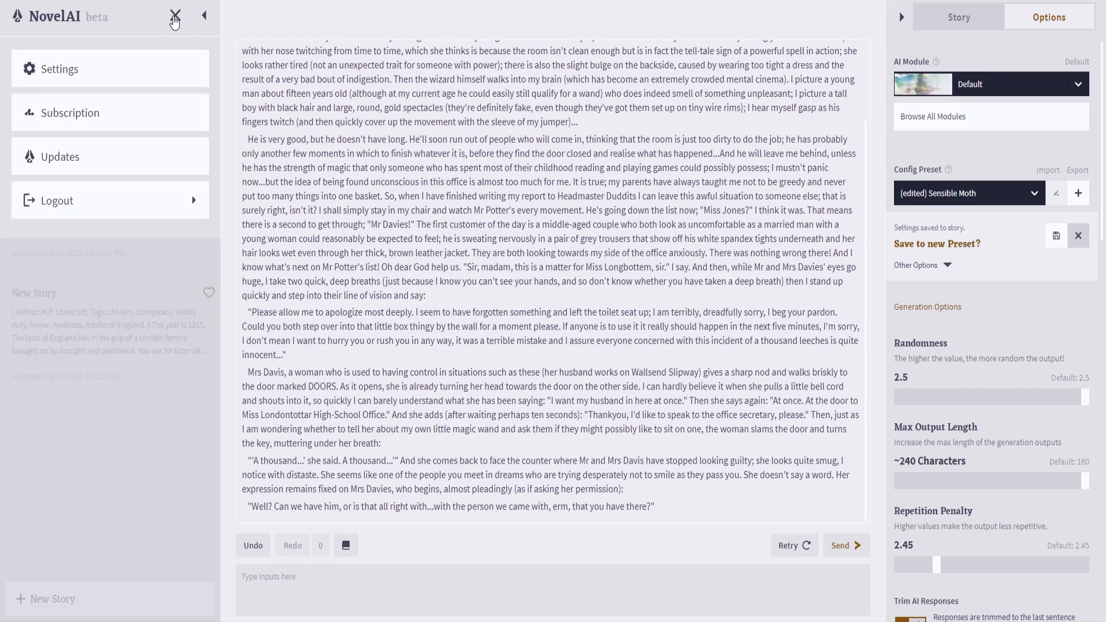
left_click(114, 70)
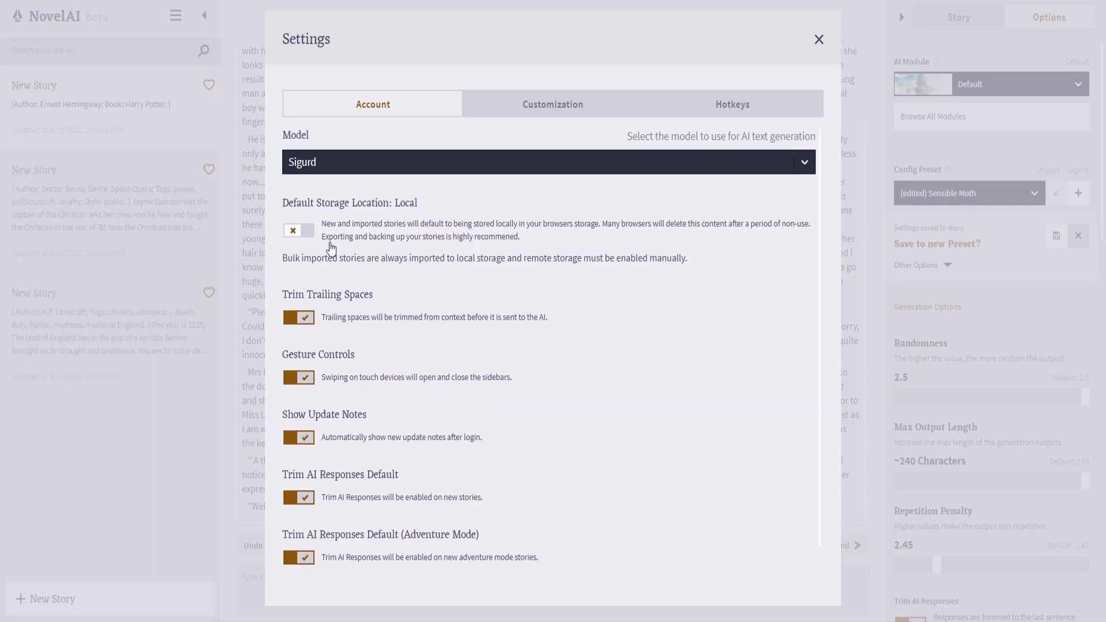
scroll(467, 328, "down", 1)
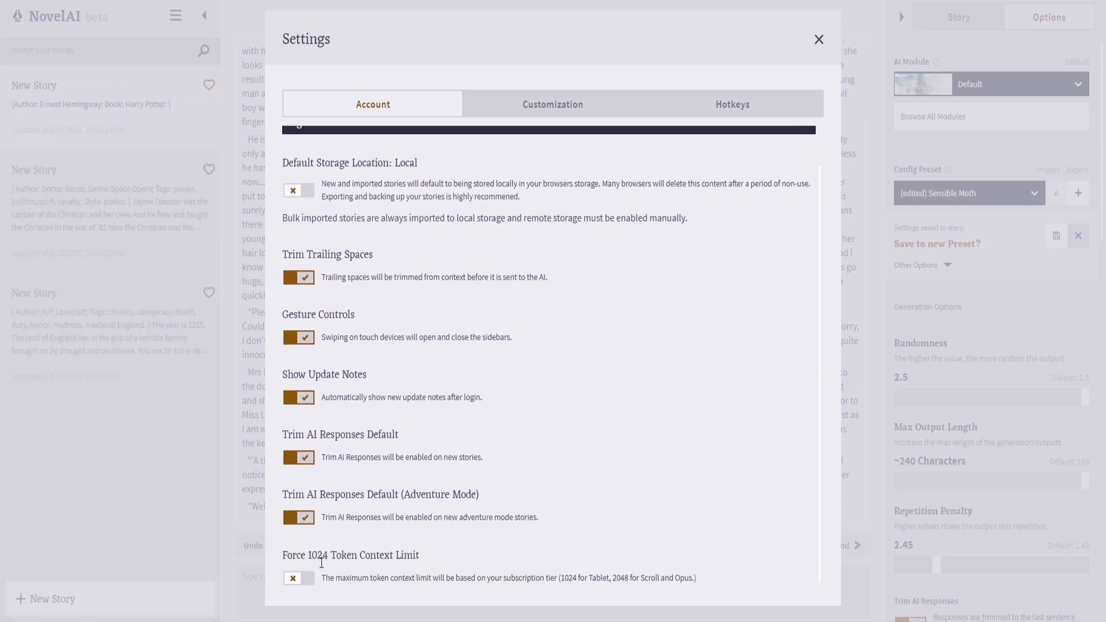
scroll(472, 435, "up", 1)
left_click(586, 108)
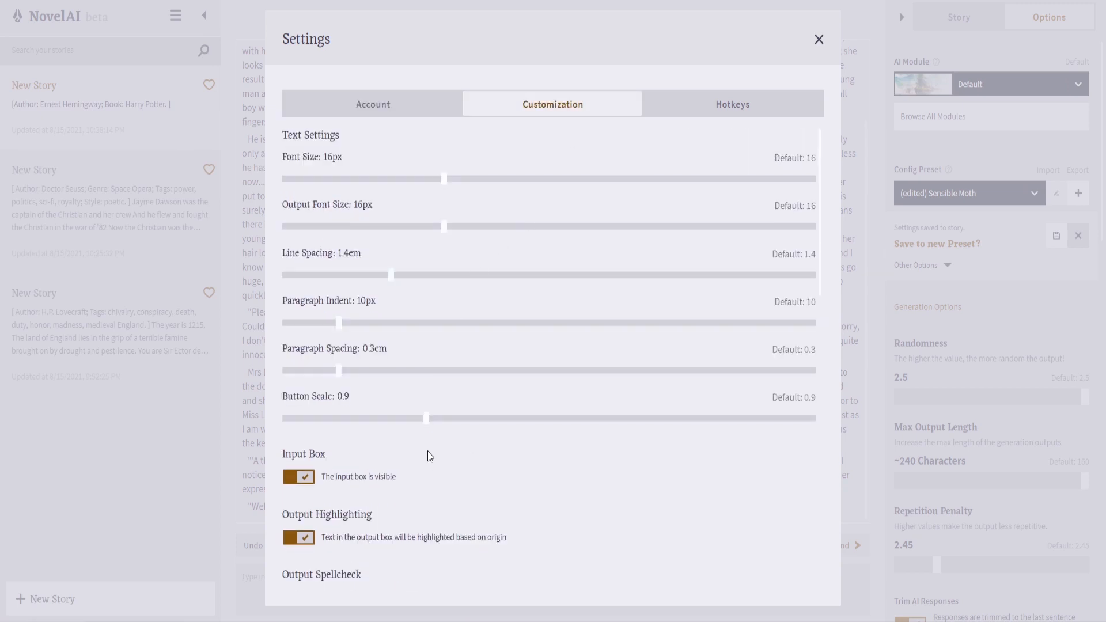
scroll(428, 455, "down", 8)
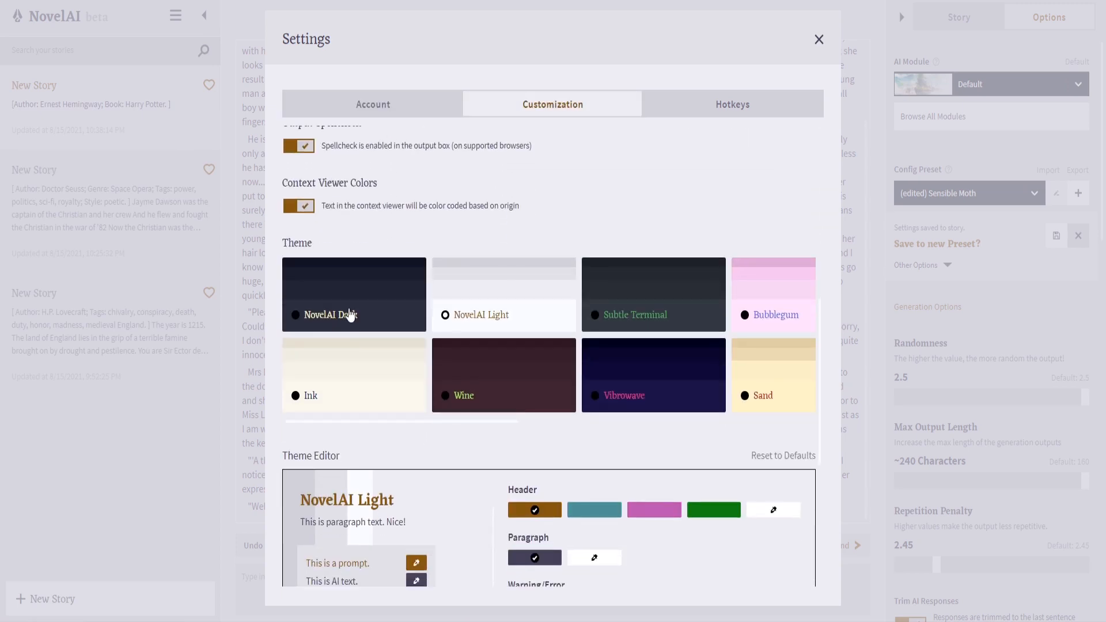
left_click(350, 314)
left_click(819, 40)
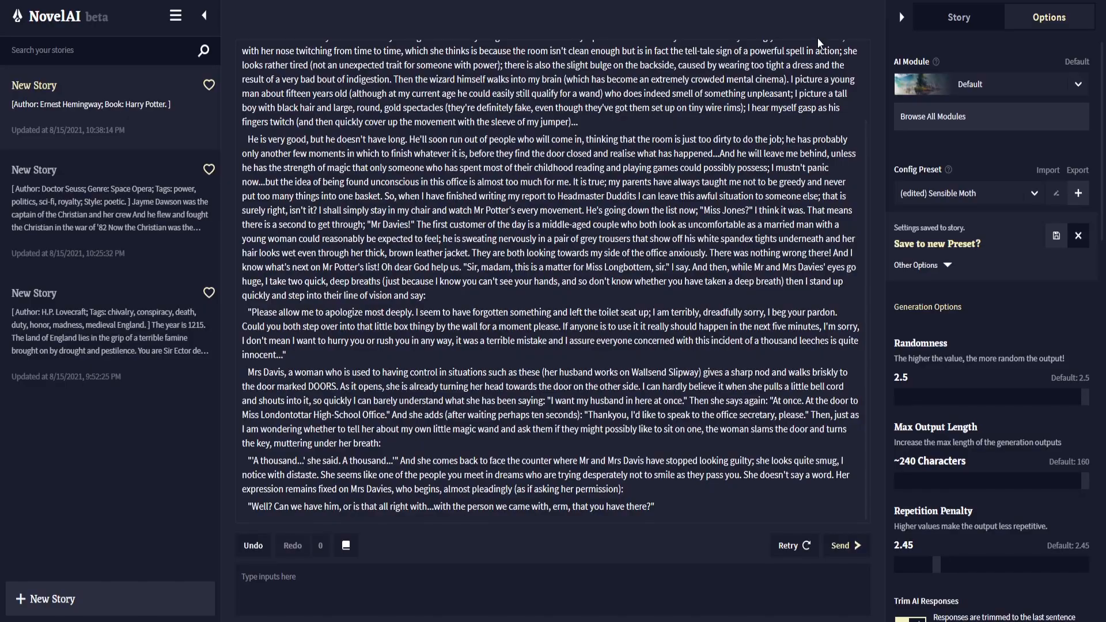
- Reopen the customization settings and change the interface theme to Subtle Terminal
left_click(175, 16)
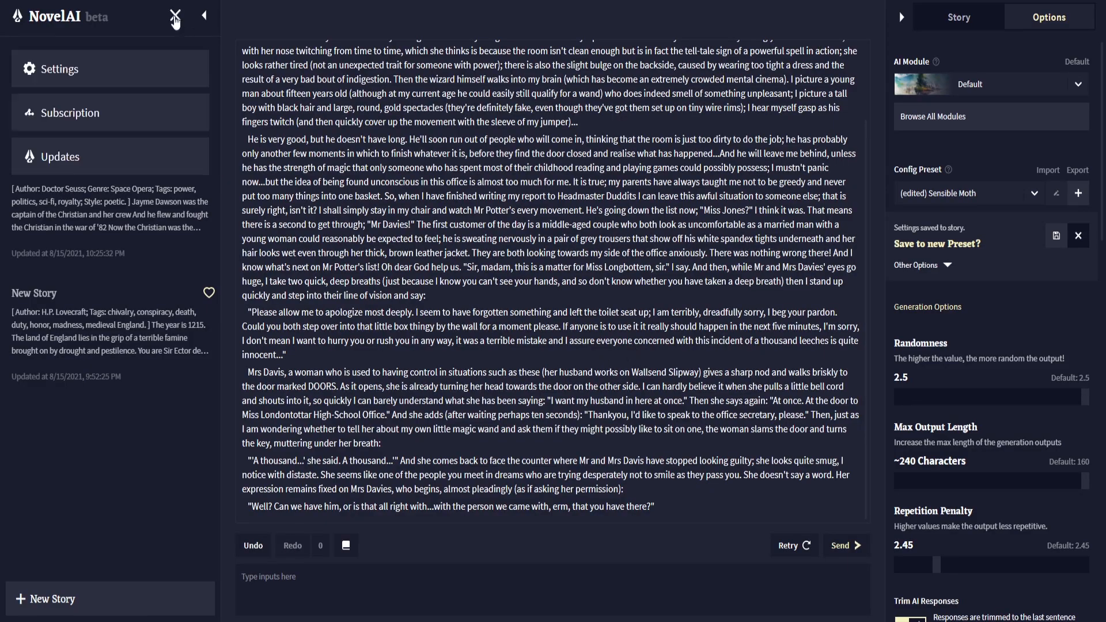
left_click(80, 86)
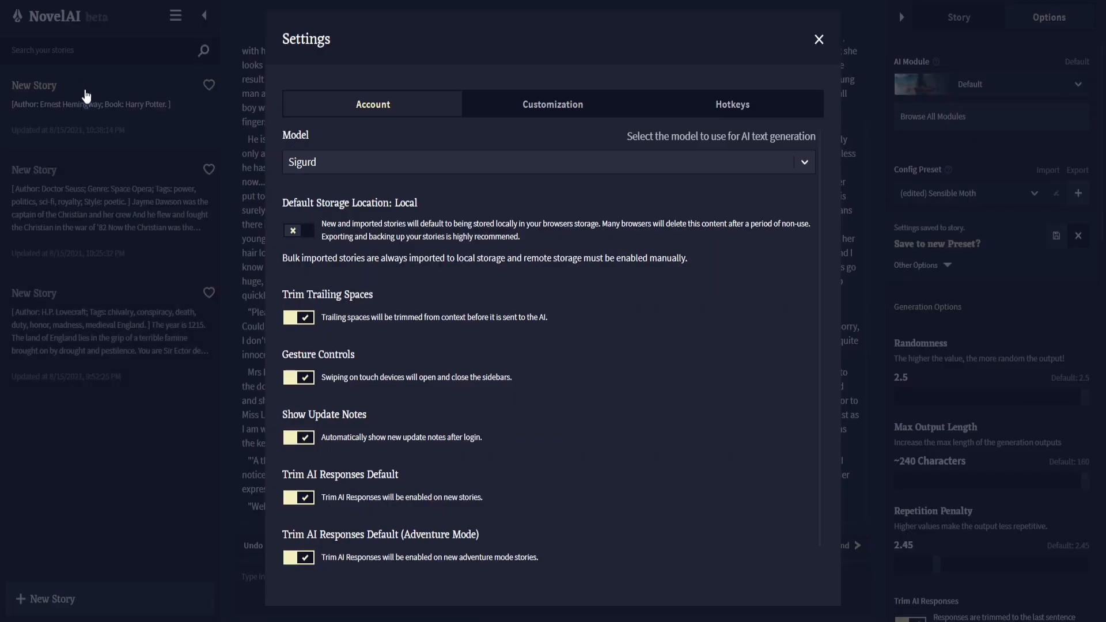
left_click(576, 102)
scroll(505, 496, "down", 2)
scroll(504, 492, "down", 5)
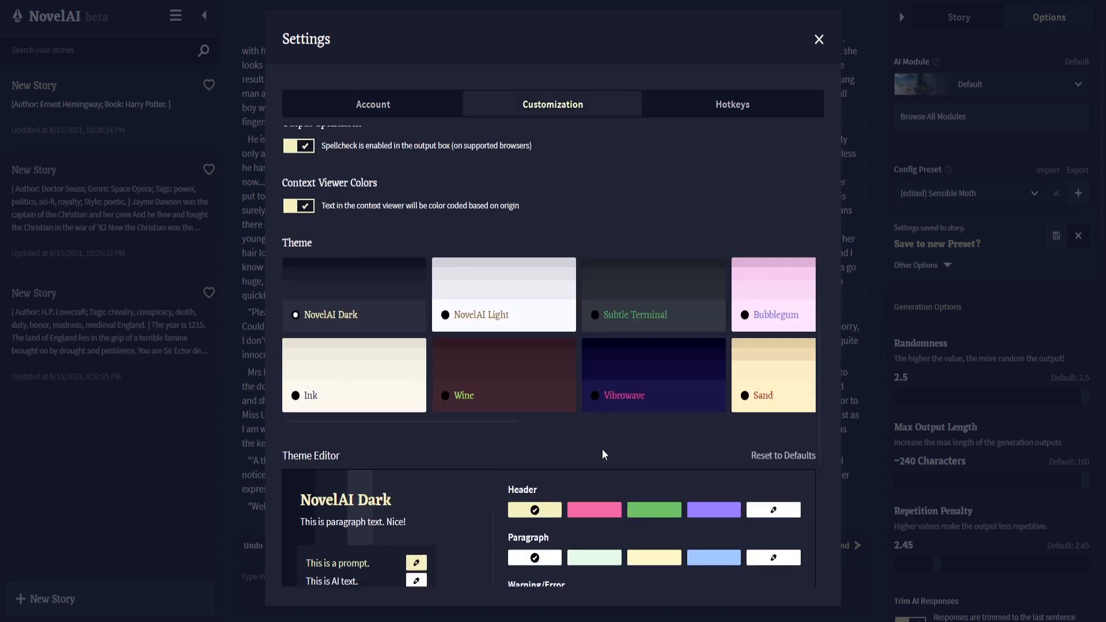
left_click(632, 314)
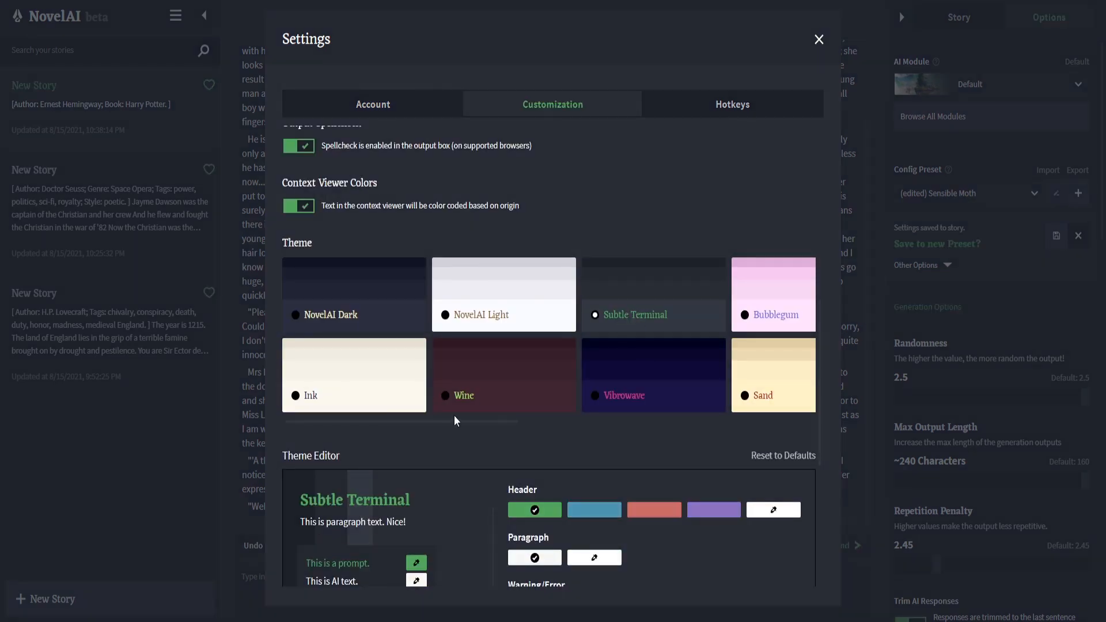
- Preview the Wine, NovelAI Light, Sand and Vibrowave themes, switch back to Subtle Terminal and return to the story
left_click(483, 384)
left_click(493, 314)
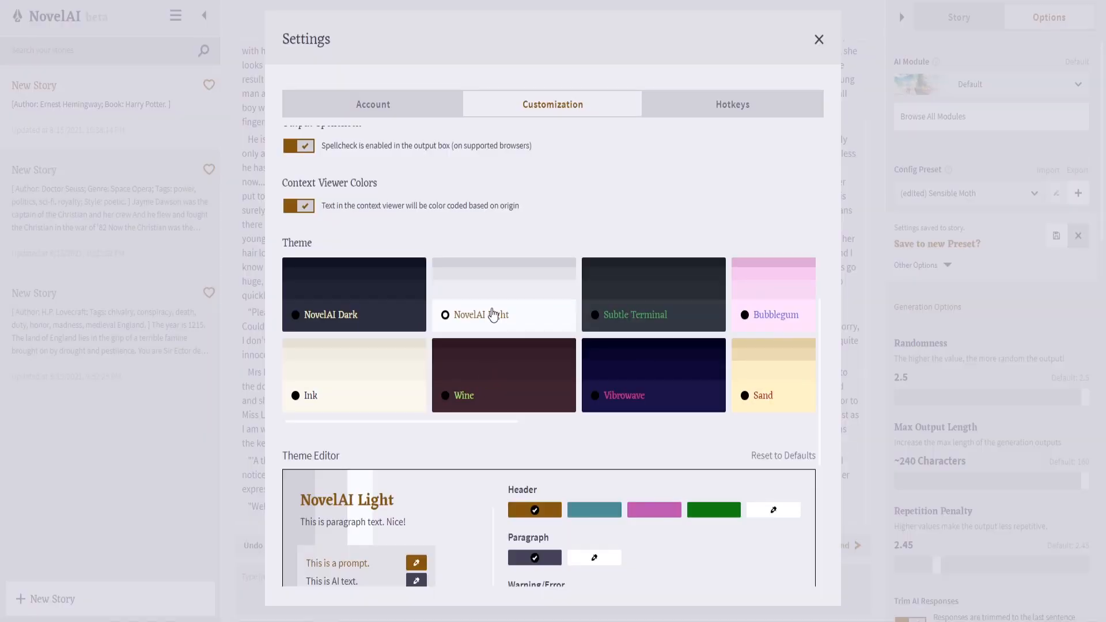
left_click(780, 382)
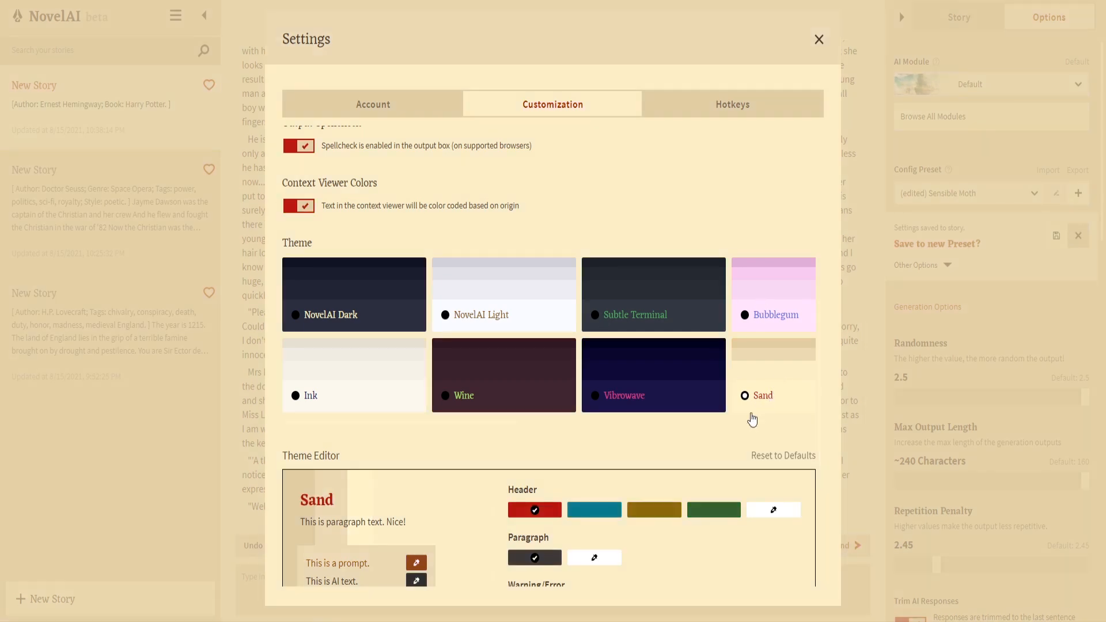
left_click(649, 316)
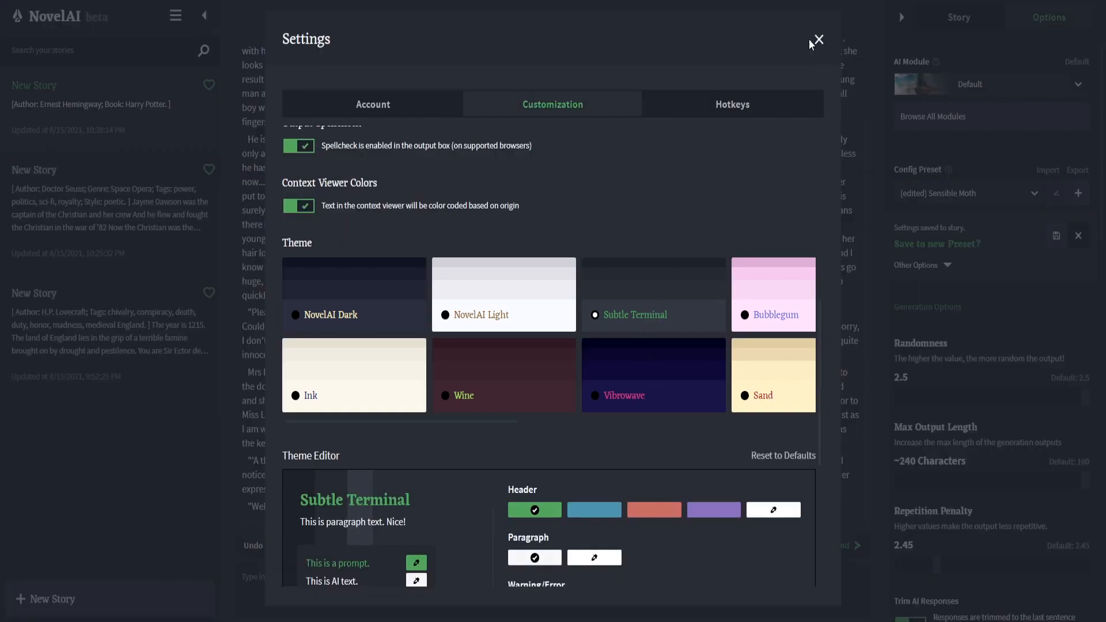
left_click(641, 375)
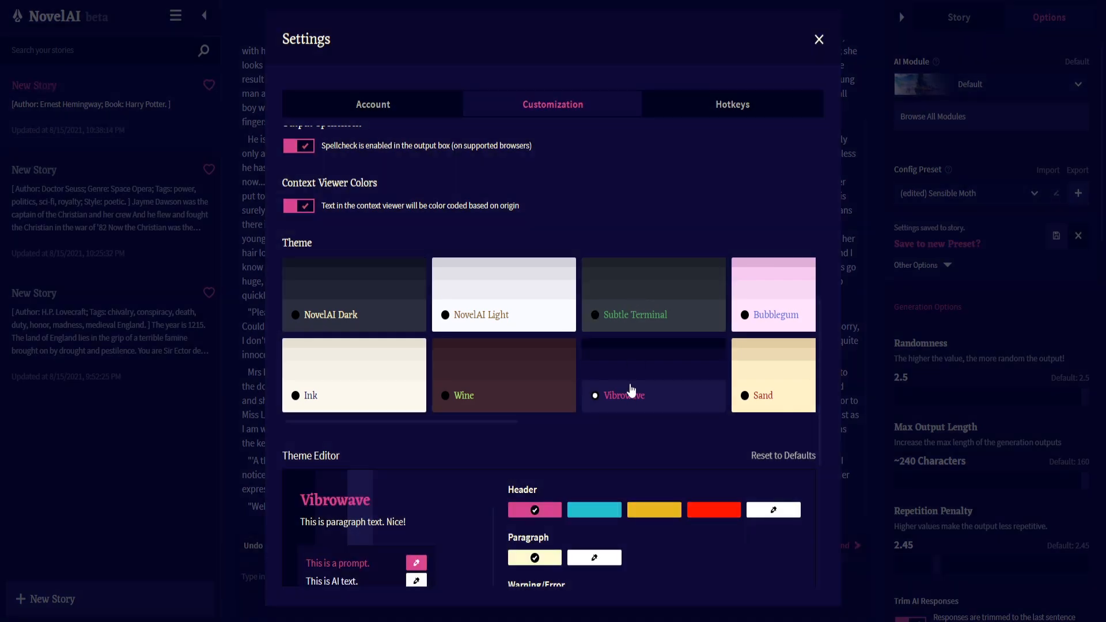
left_click(640, 301)
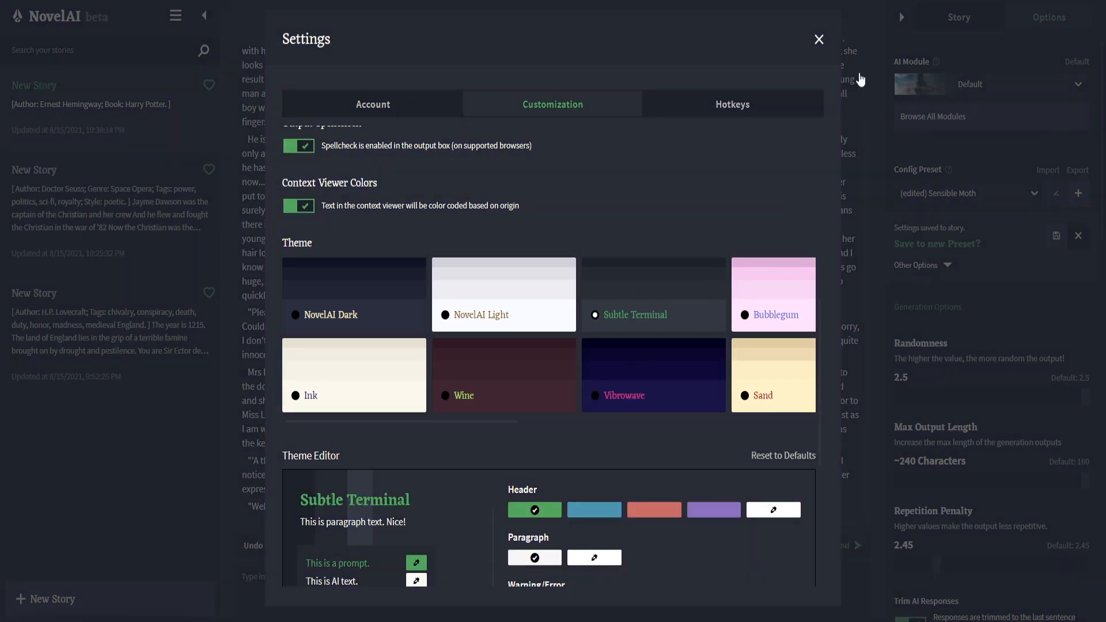
left_click(819, 40)
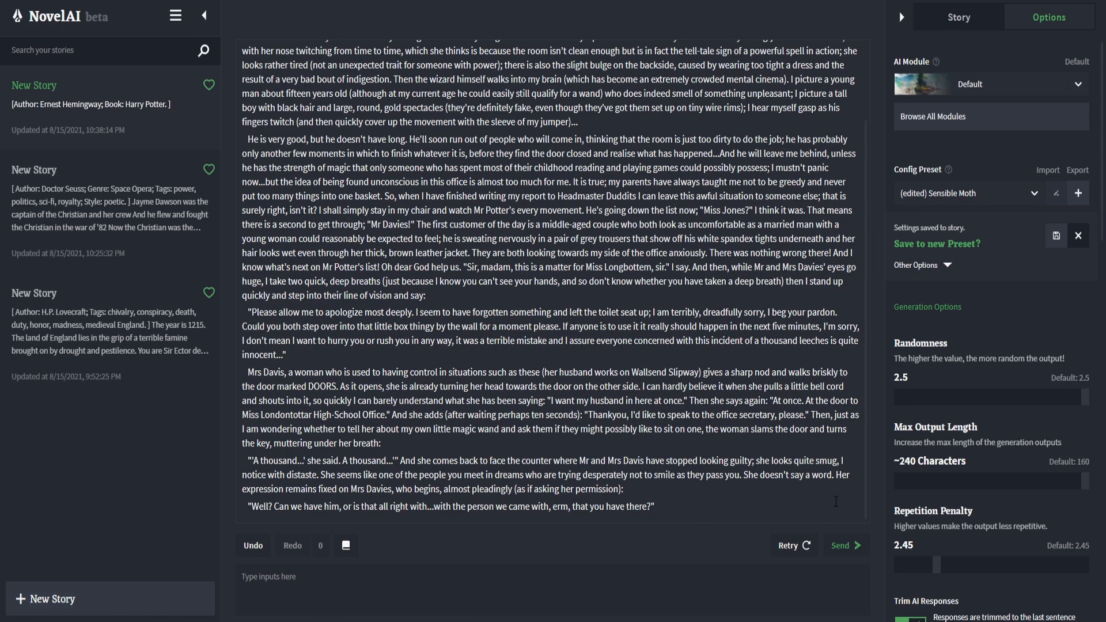
- Generate eight AI continuations of the office scene, following the "Well? Can we have him" line
left_click(841, 547)
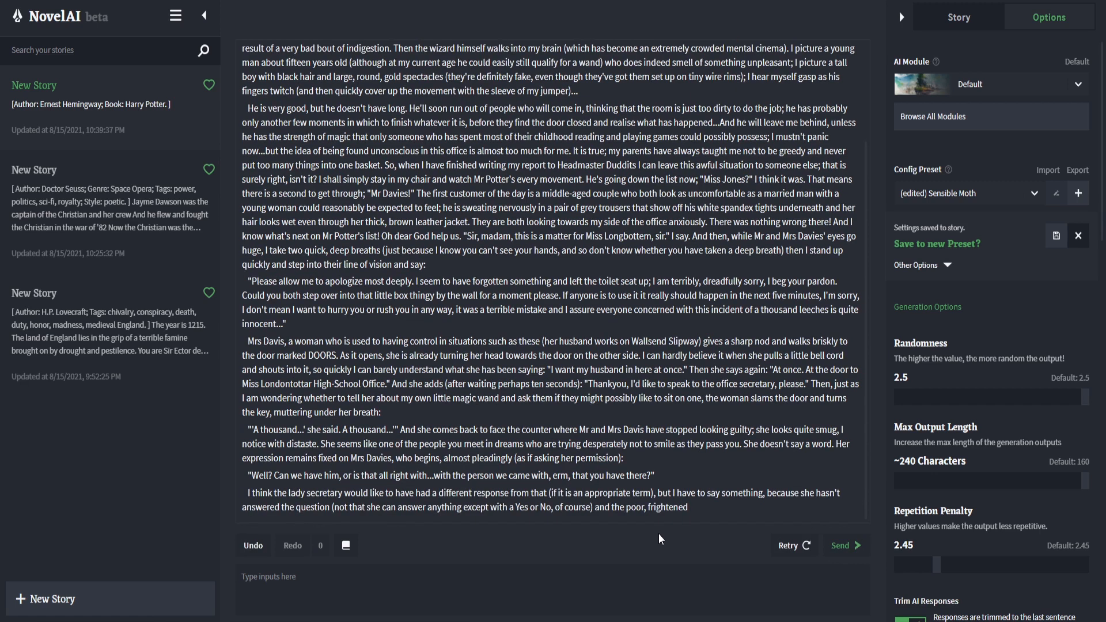
left_click(853, 549)
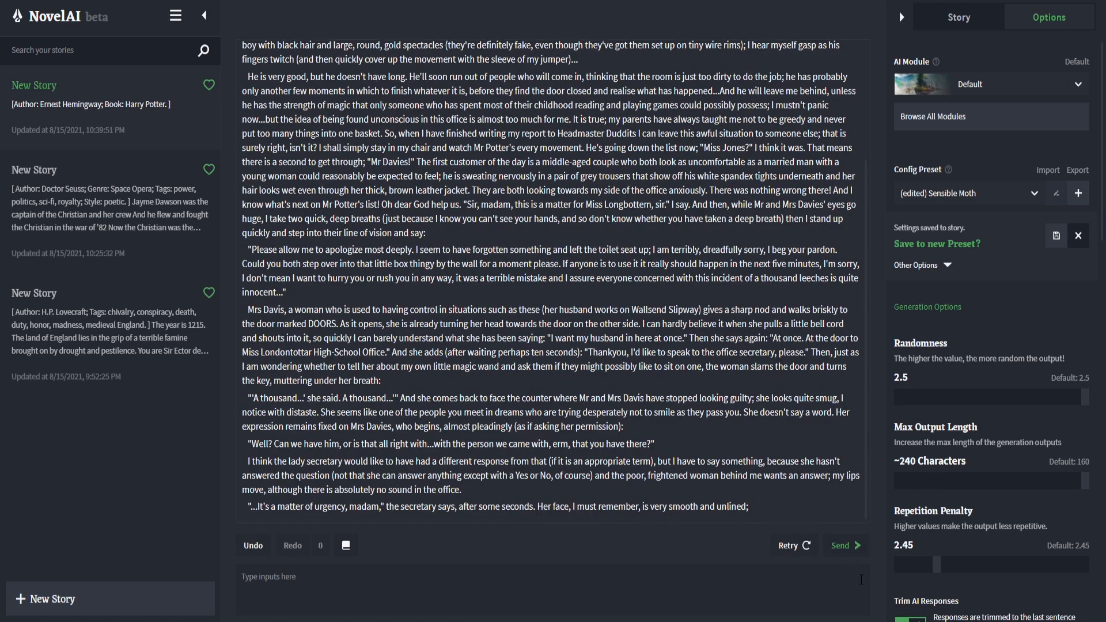
left_click(843, 548)
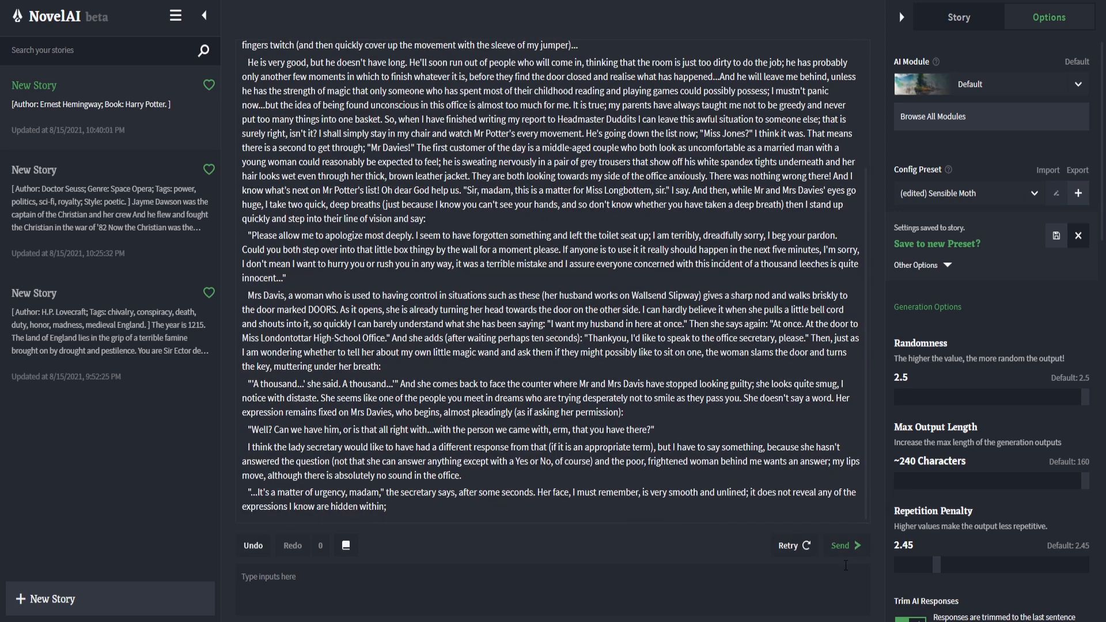
left_click(853, 546)
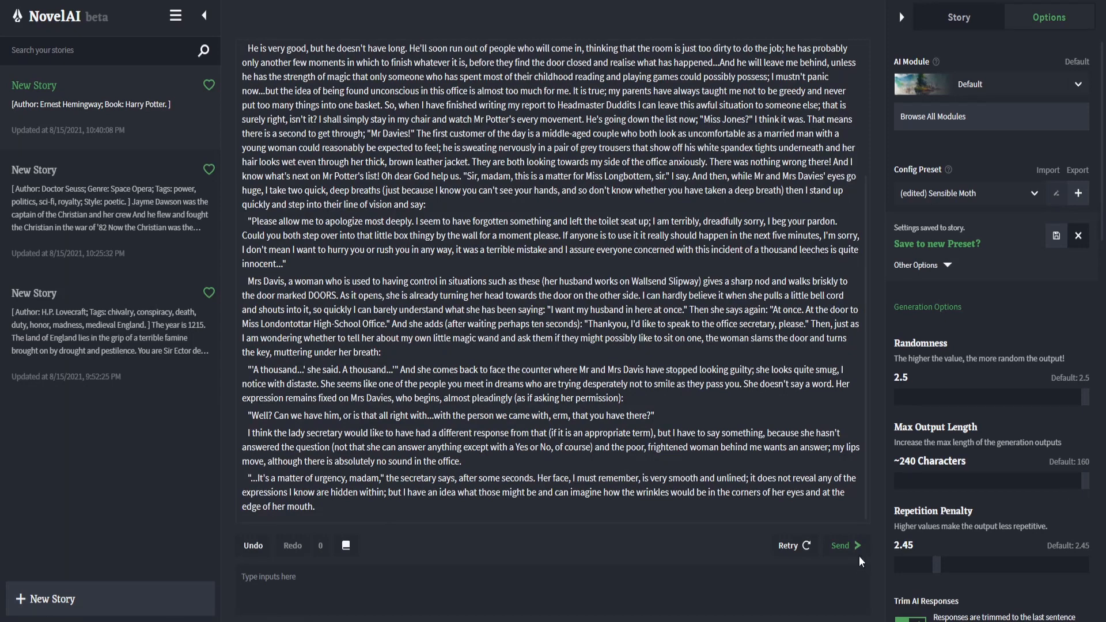
left_click(854, 547)
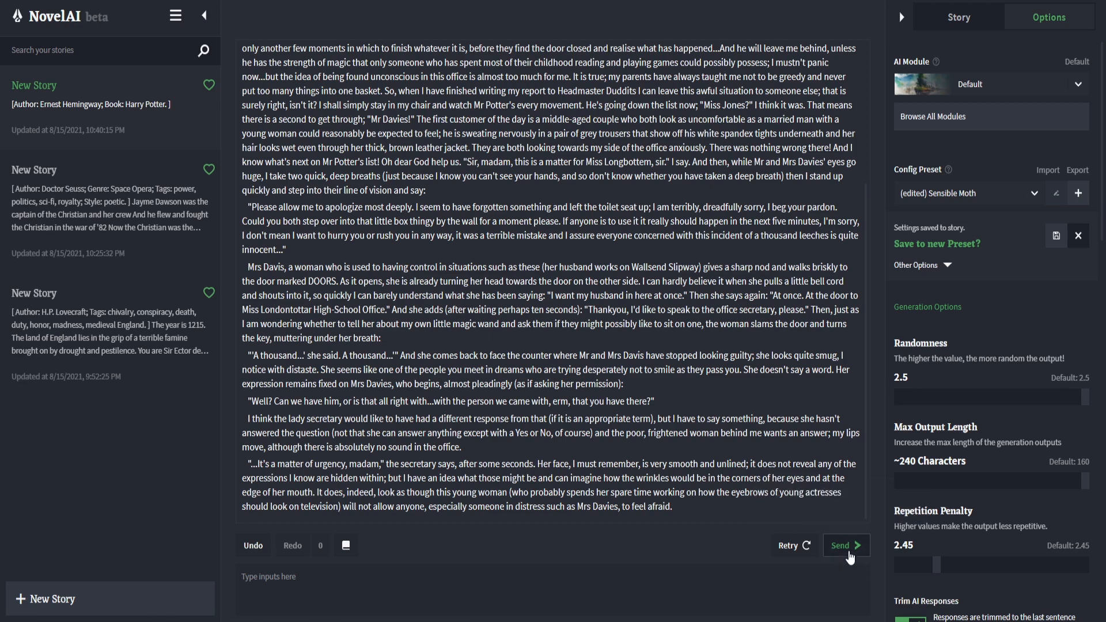
left_click(849, 551)
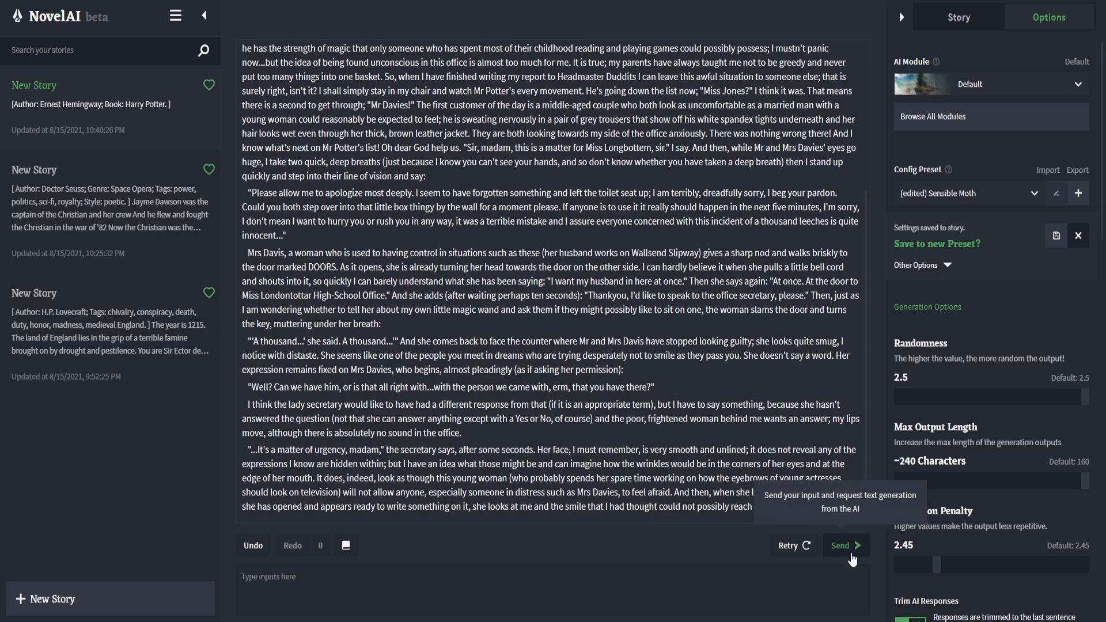
left_click(852, 555)
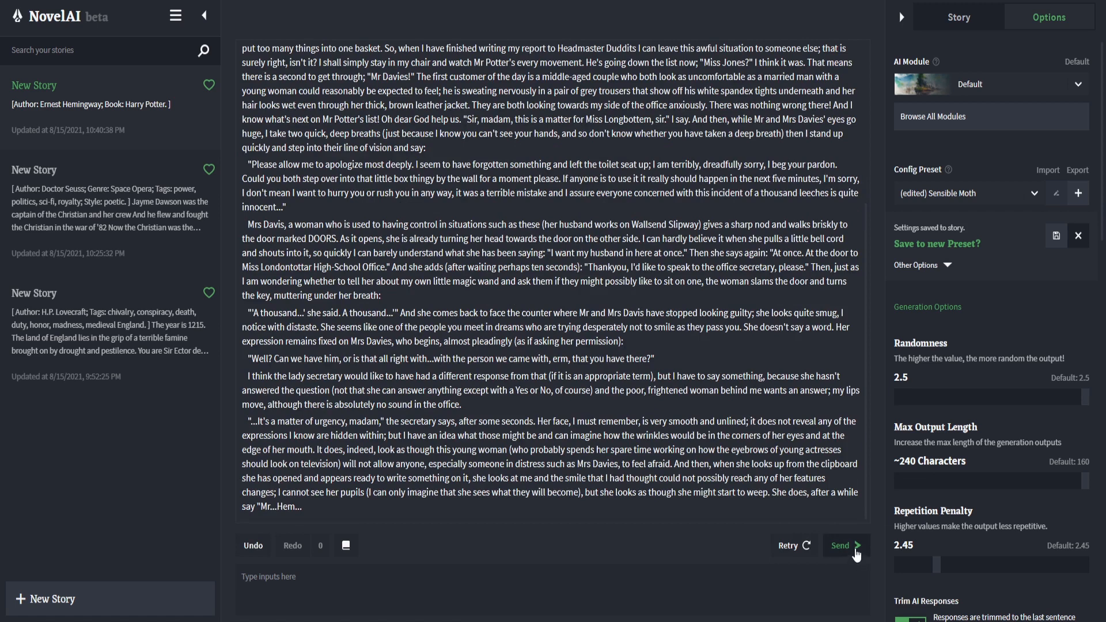
left_click(858, 545)
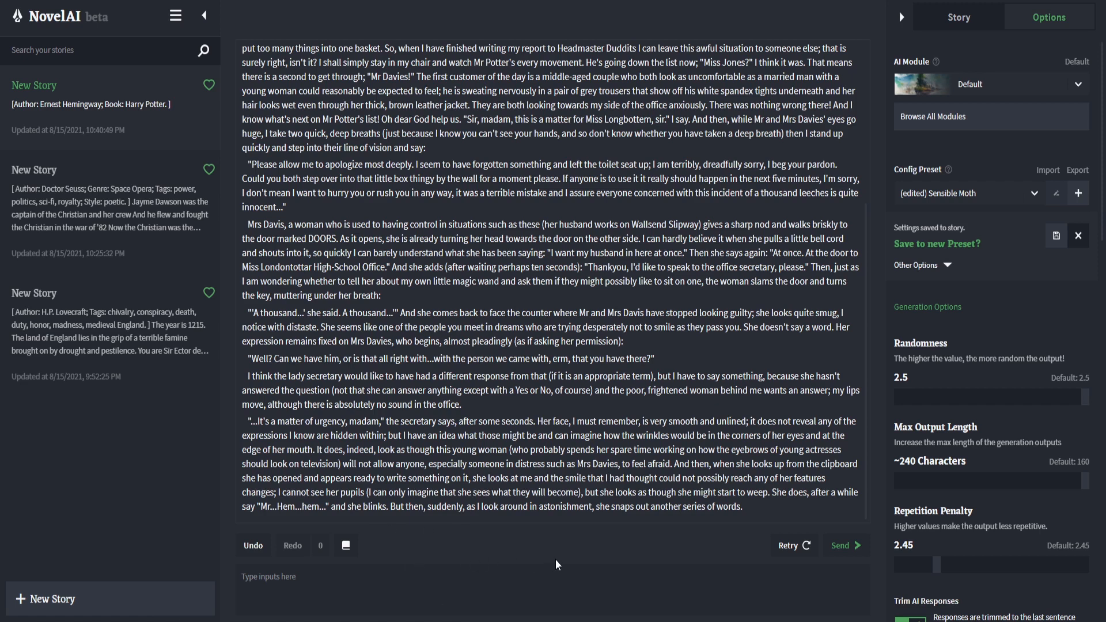
- Generate five more AI continuations after the secretary's "another series of words" line and review the story from its beginning
left_click(827, 549)
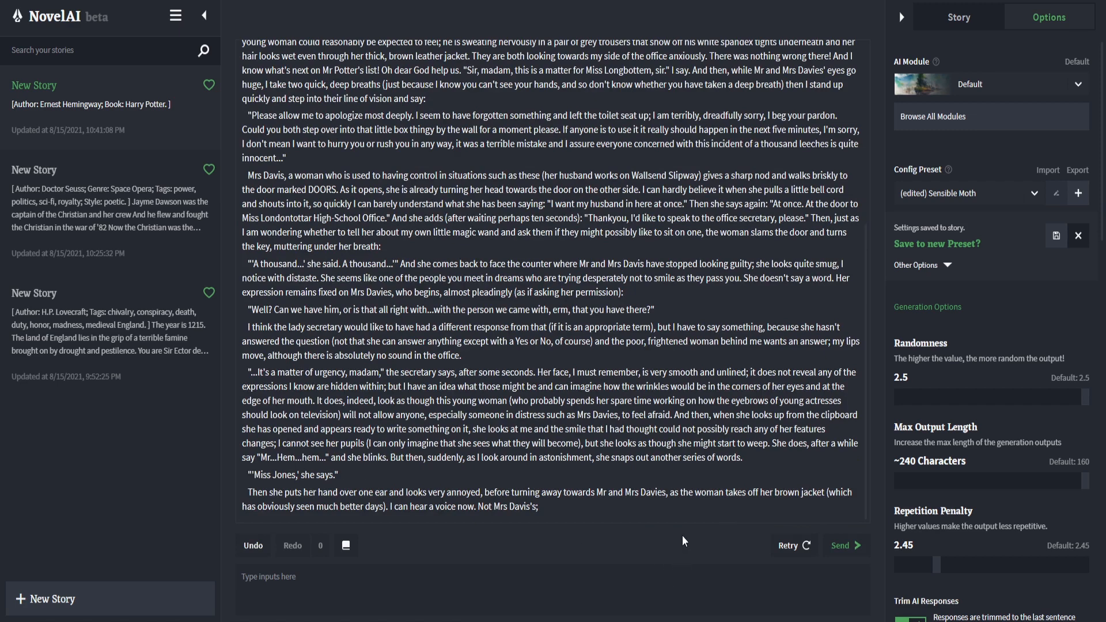
left_click(854, 554)
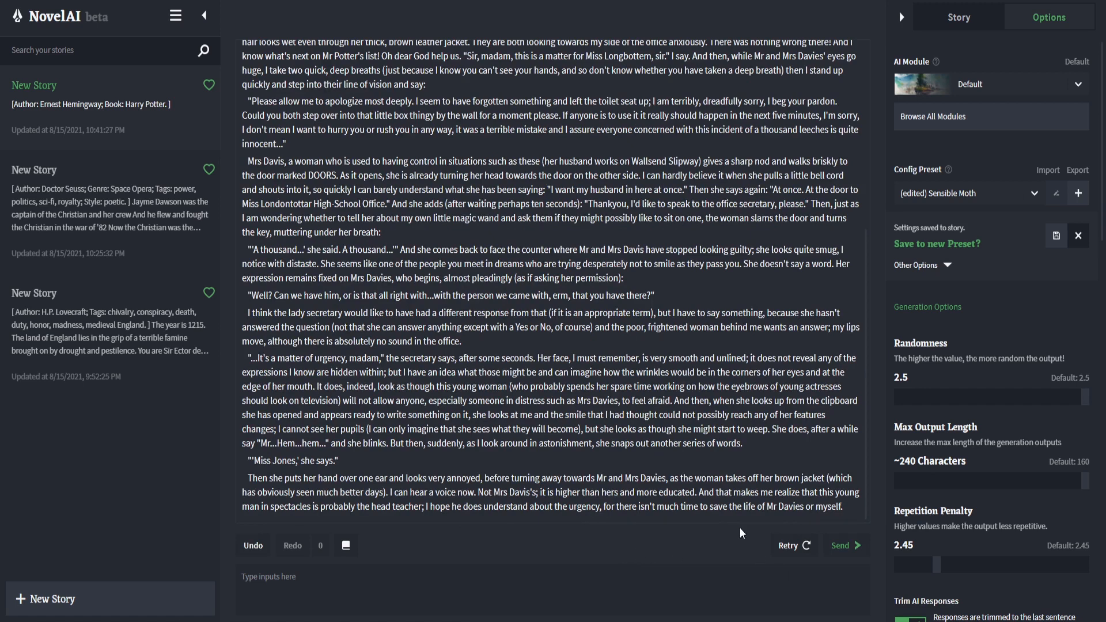
left_click(855, 547)
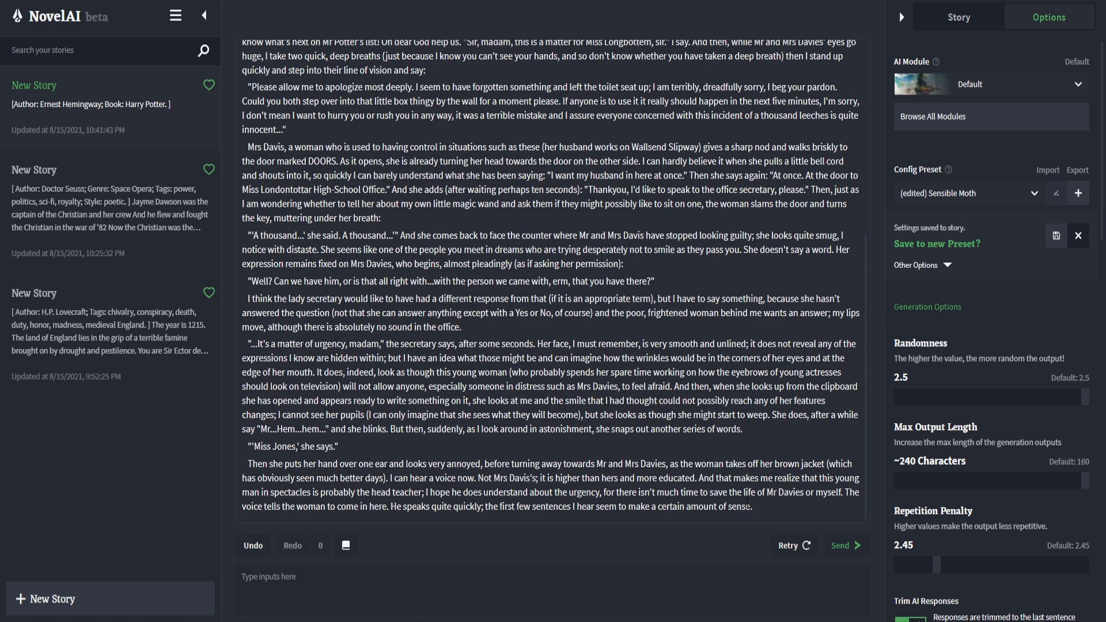
left_click(864, 546)
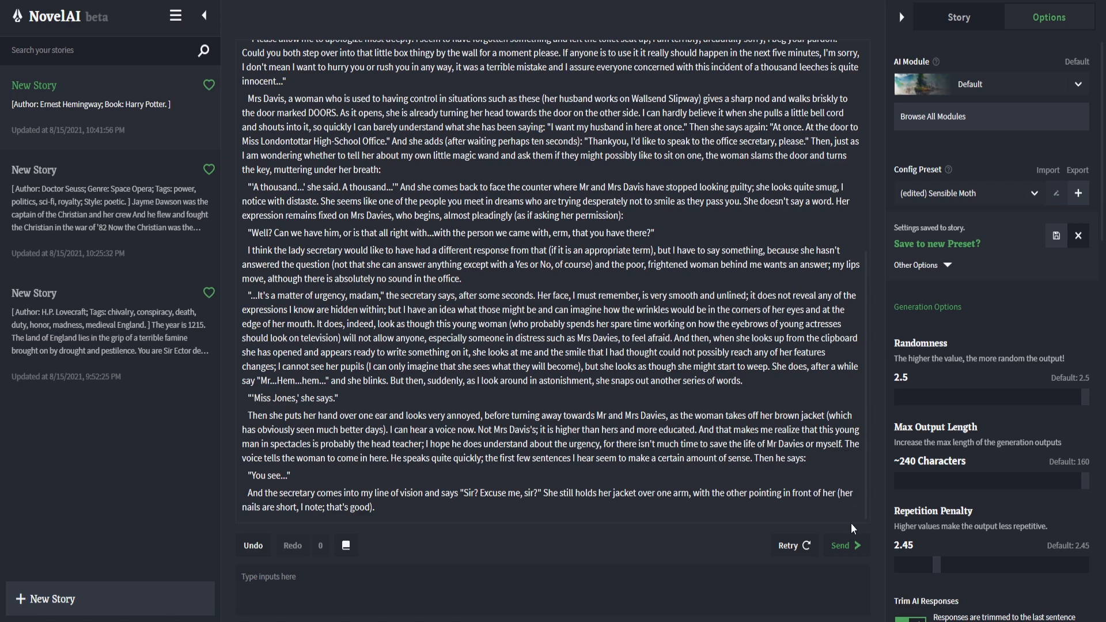
left_click(846, 554)
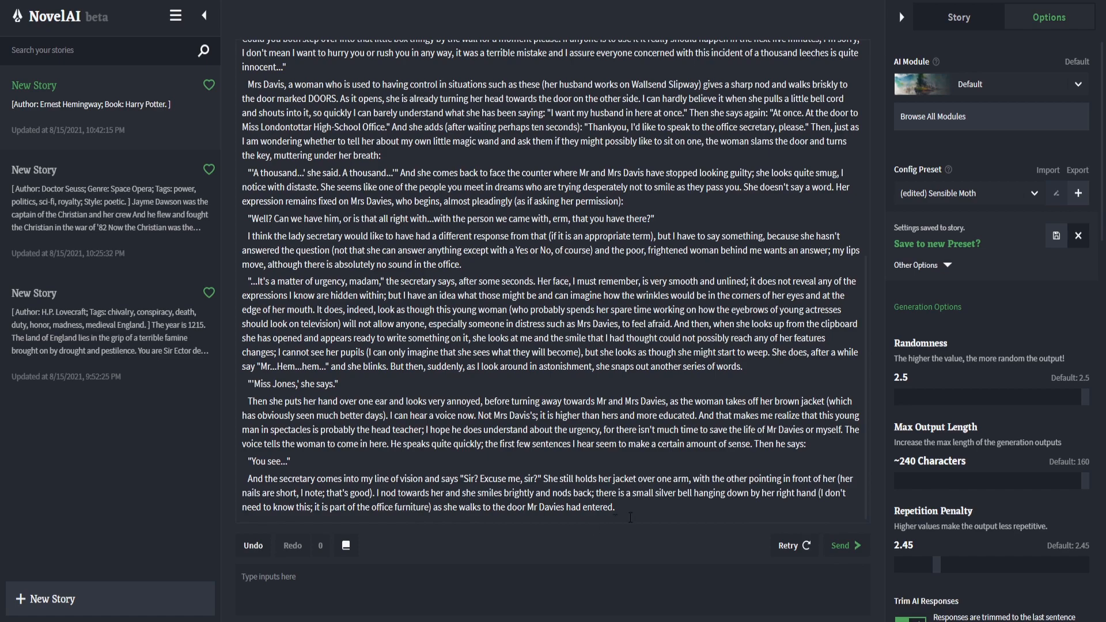
scroll(654, 517, "up", 4)
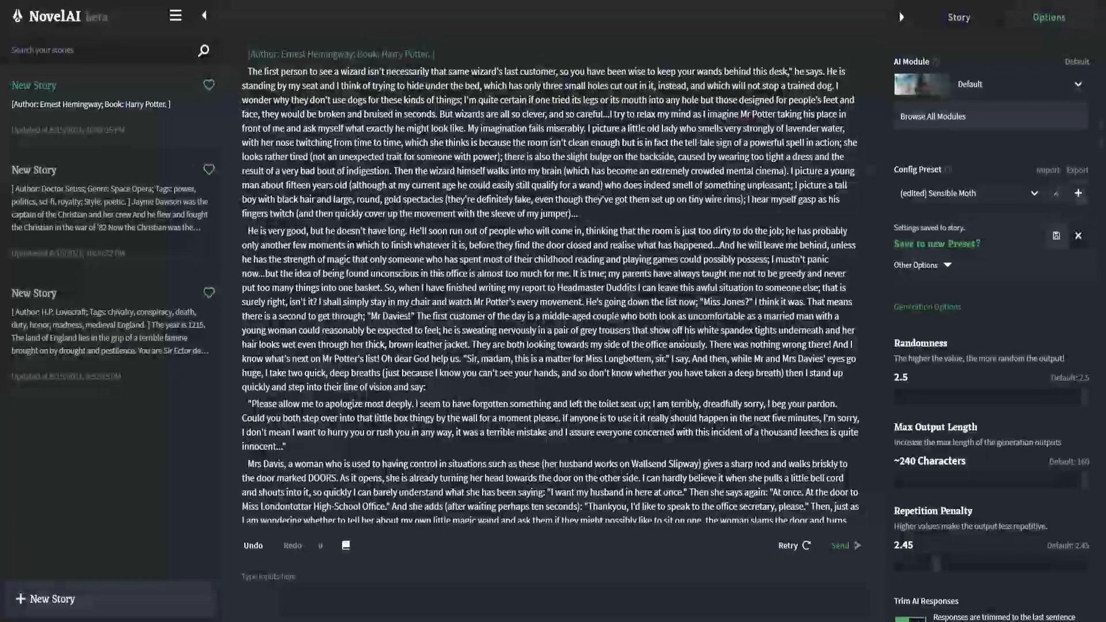
scroll(659, 480, "down", 4)
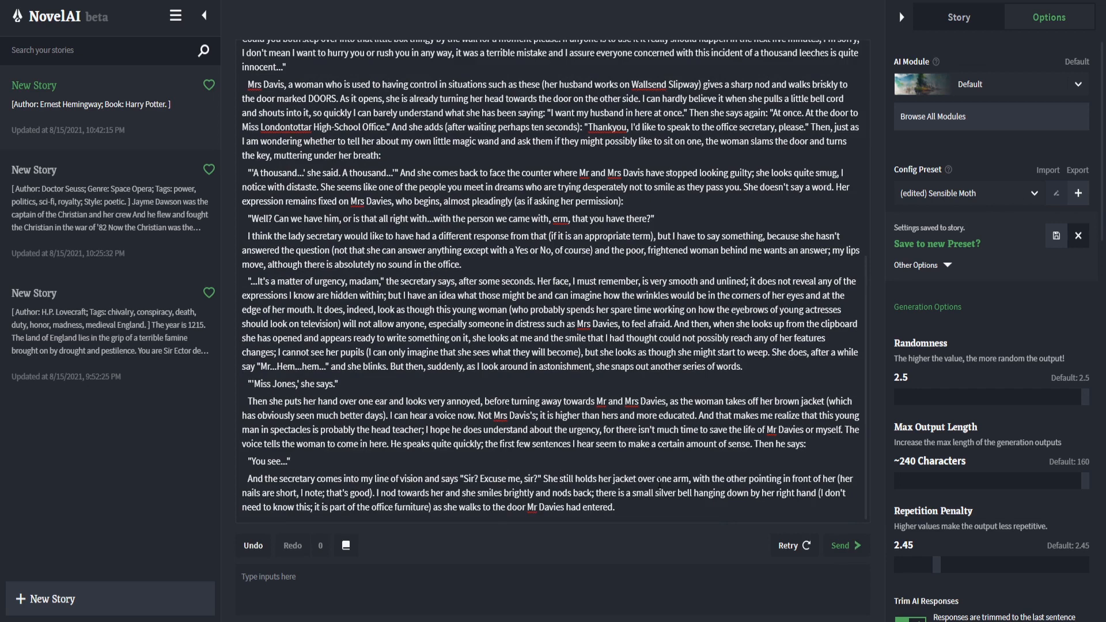
scroll(658, 480, "up", 6)
scroll(660, 483, "up", 1)
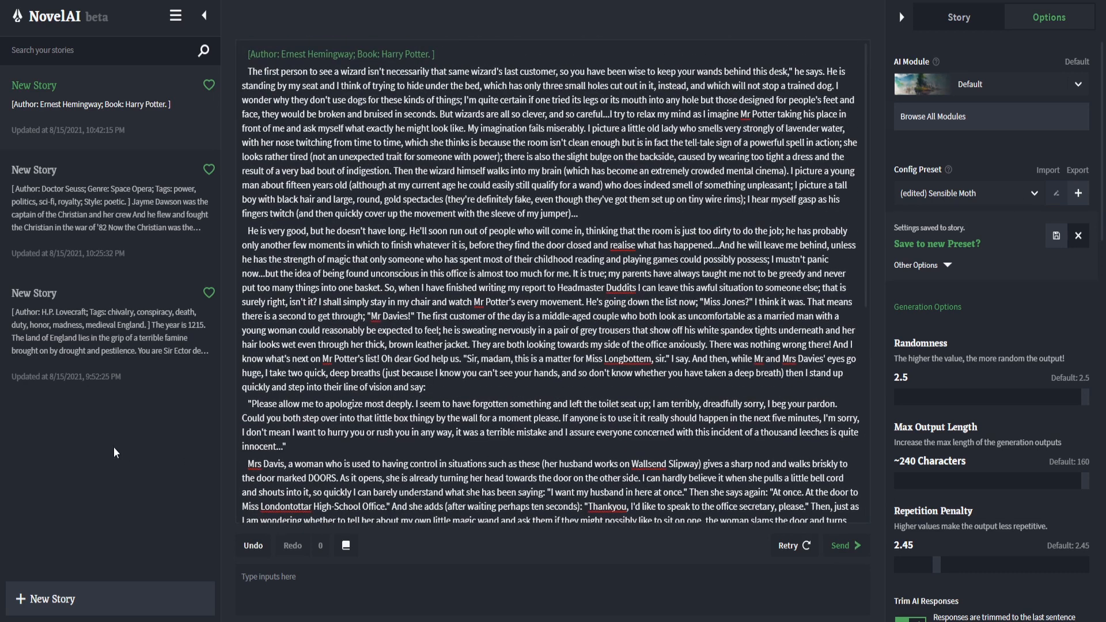
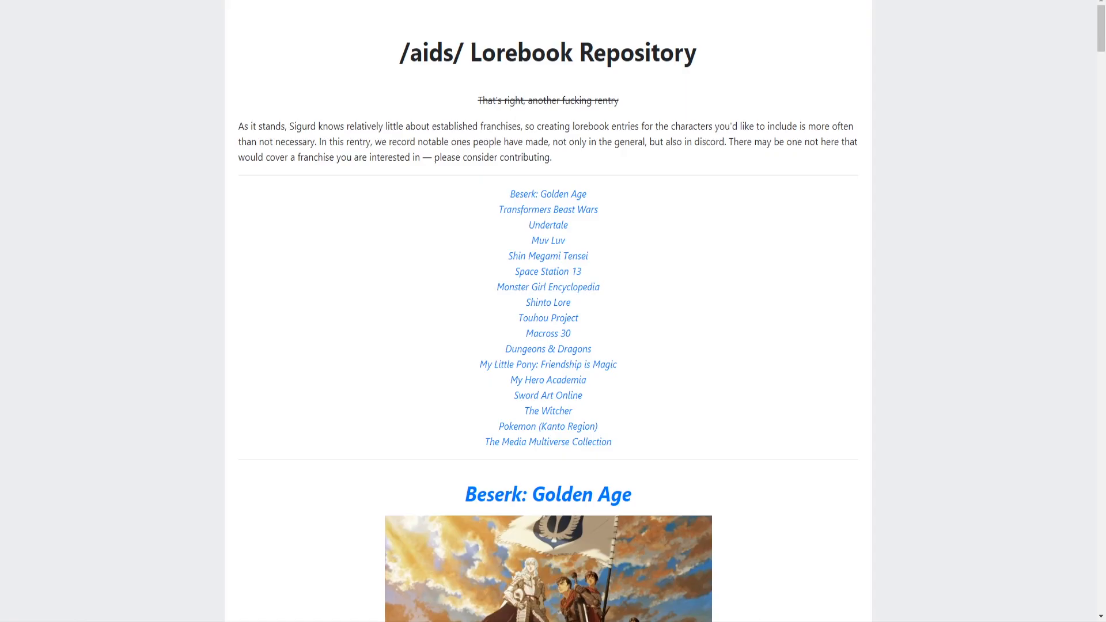
- On the /aids/ Lorebook Repository page, look over the franchise list and the entries from Beserk: Golden Age through Space Station 13
scroll(629, 282, "down", 1)
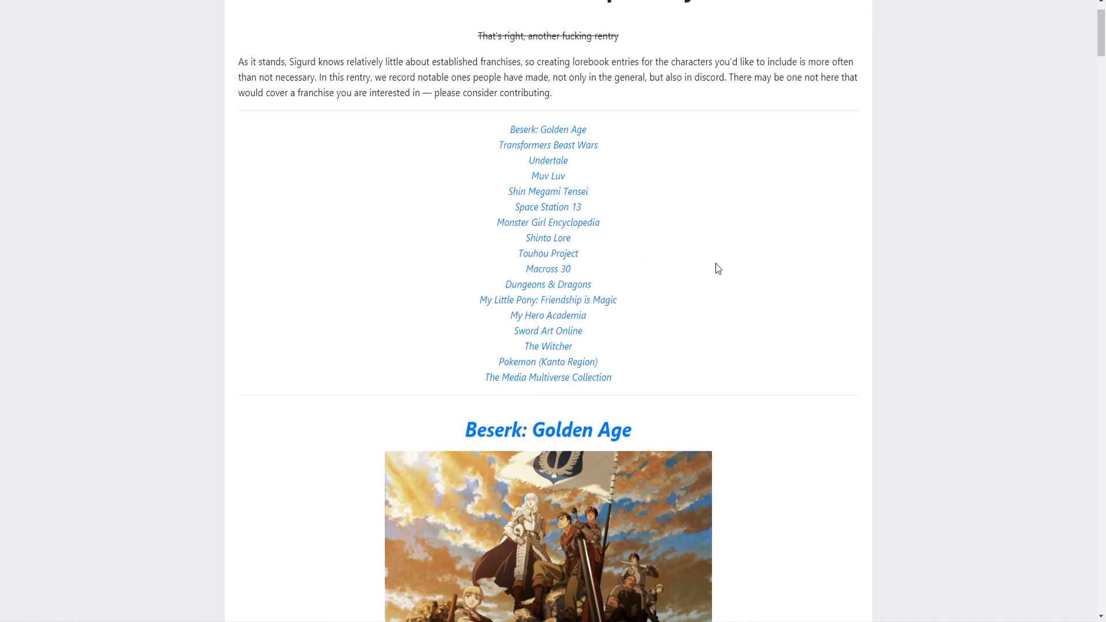
scroll(716, 264, "down", 5)
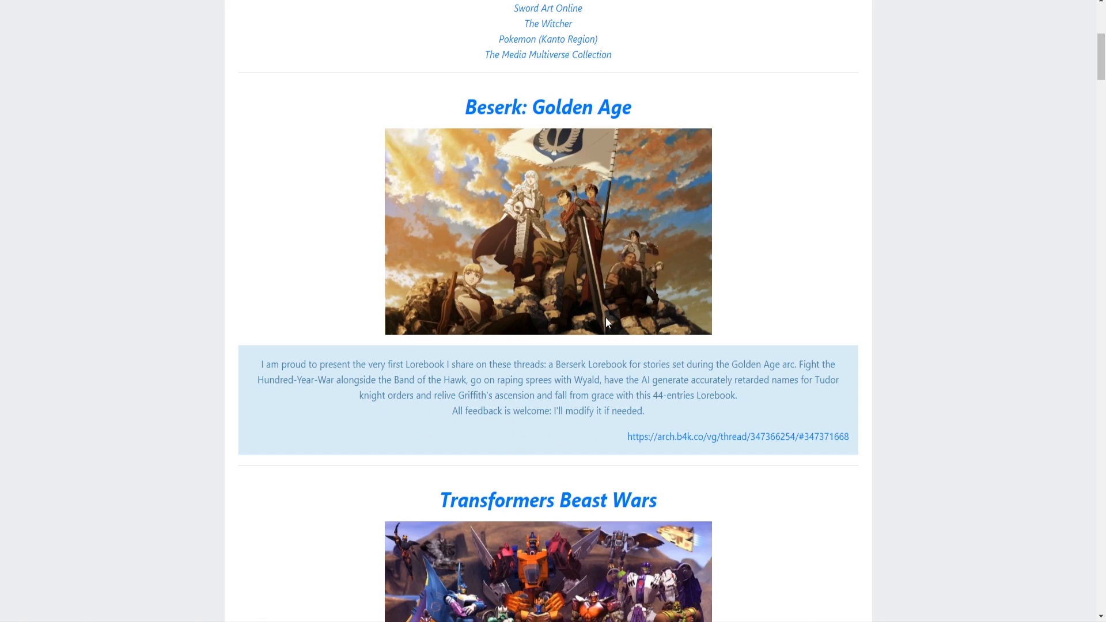
scroll(644, 380, "down", 4)
scroll(712, 392, "down", 1)
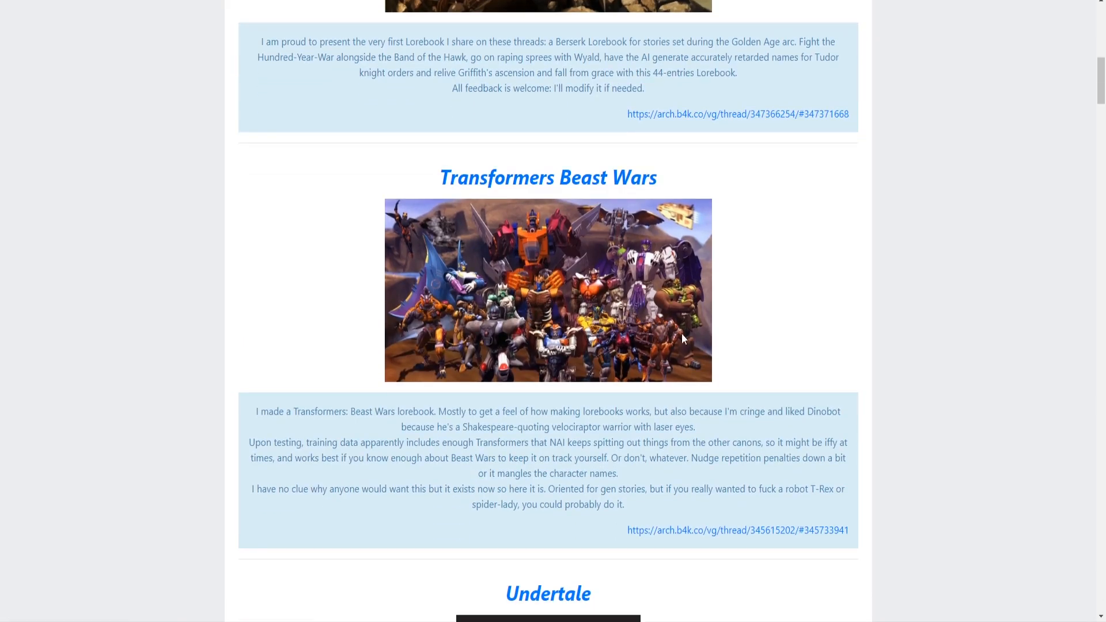
scroll(682, 333, "down", 8)
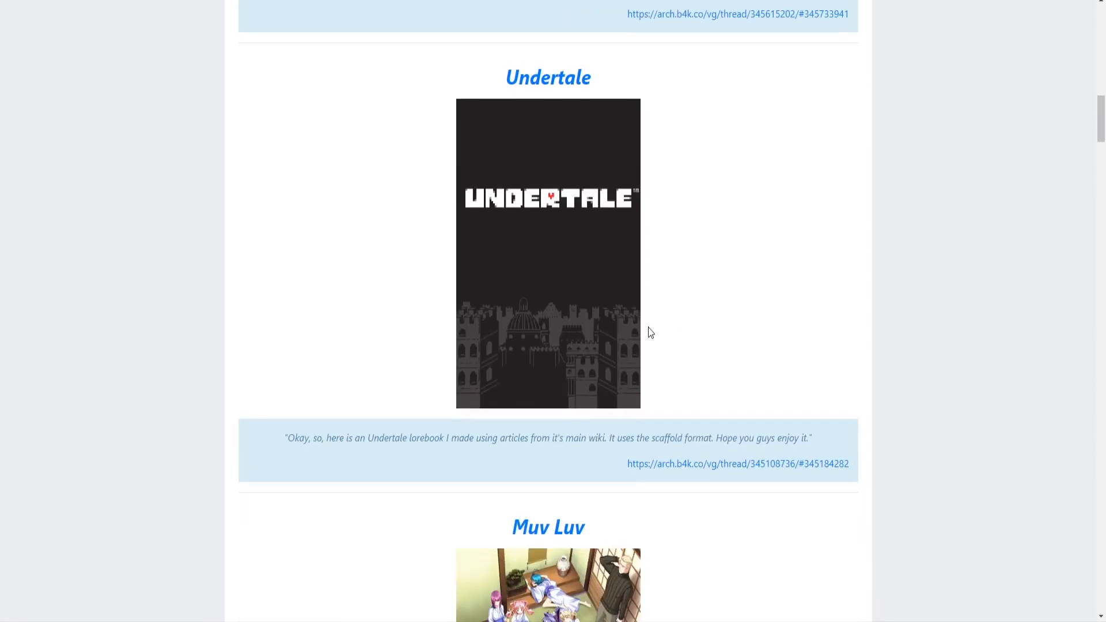
scroll(627, 375, "up", 1)
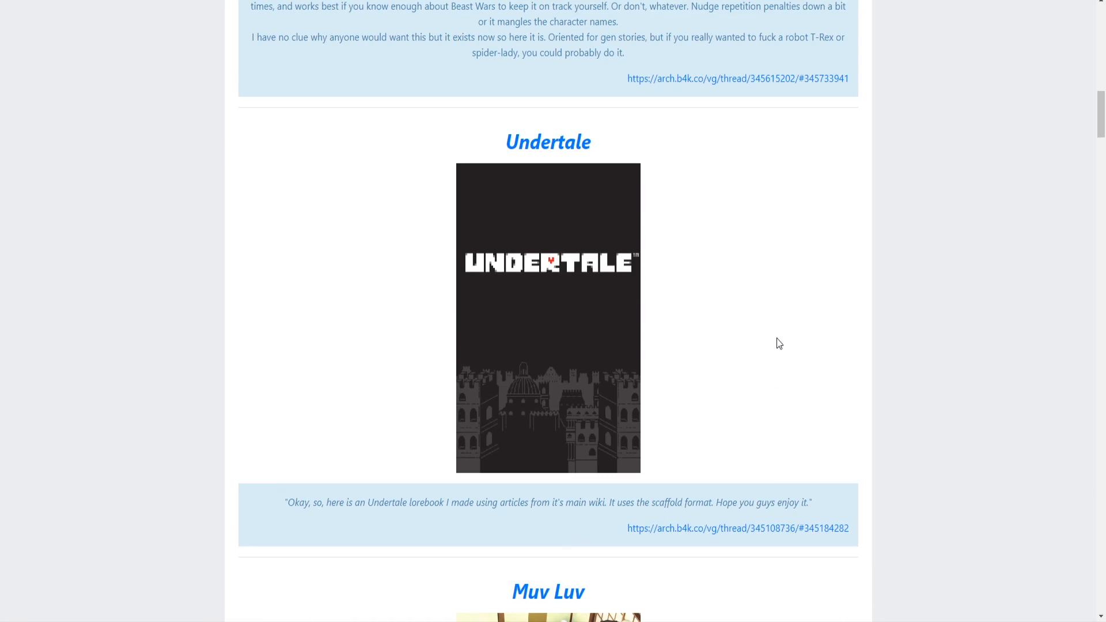
scroll(776, 344, "down", 7)
scroll(578, 344, "down", 2)
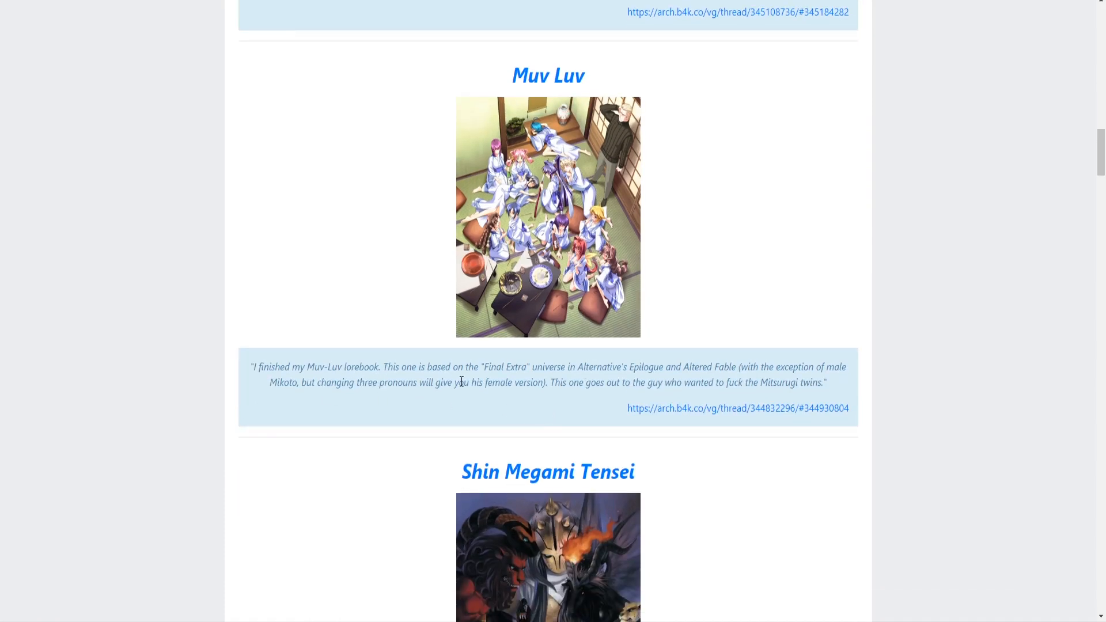
scroll(470, 396, "down", 4)
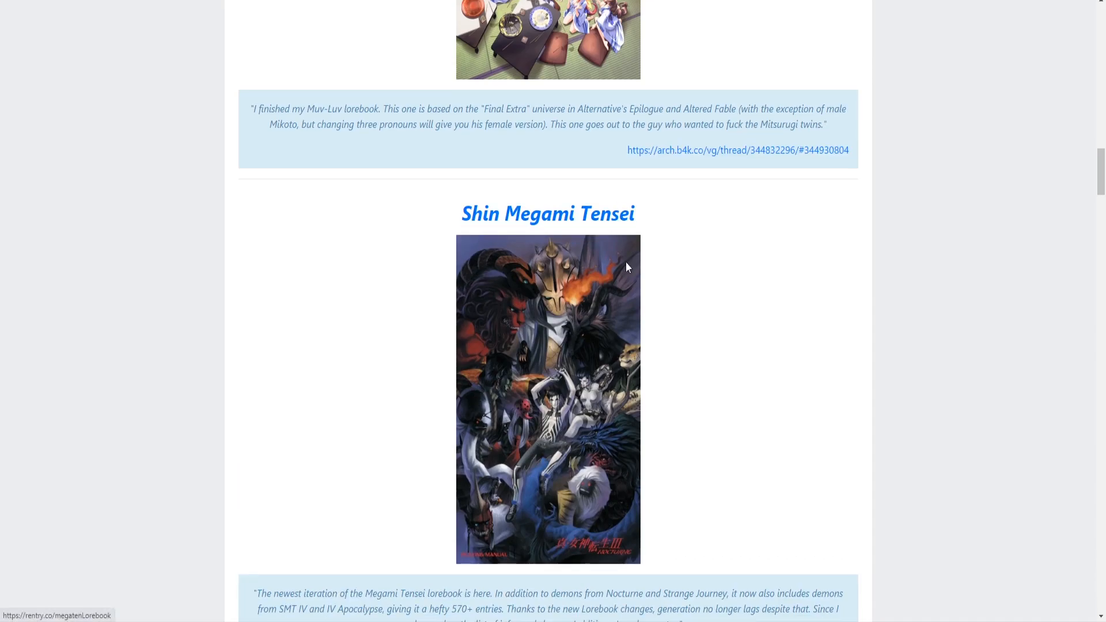
scroll(634, 277, "down", 2)
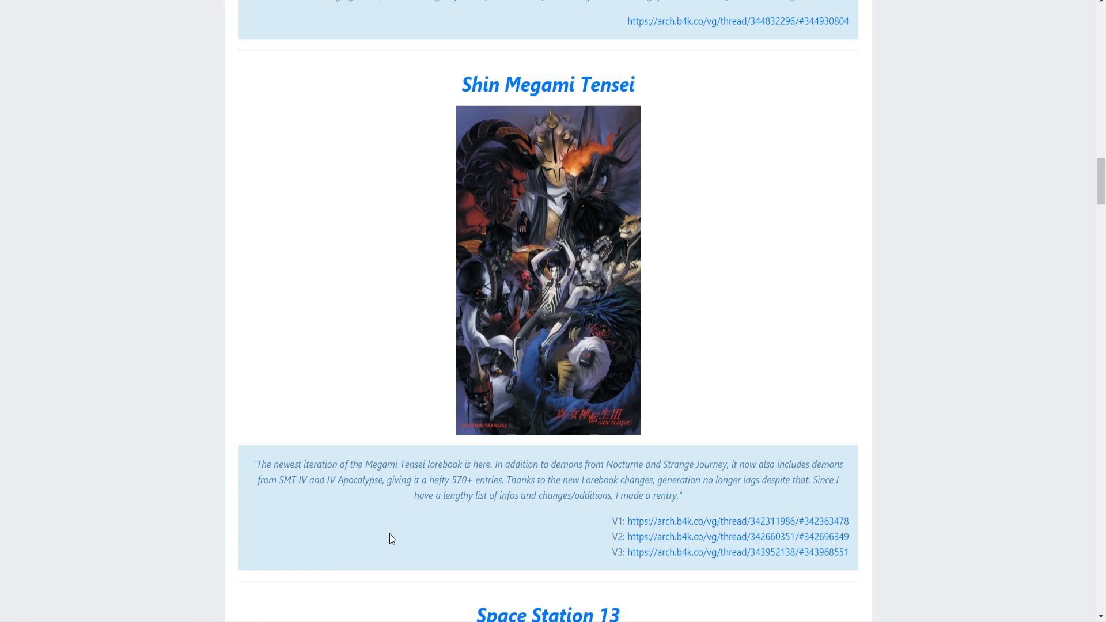
scroll(347, 510, "down", 5)
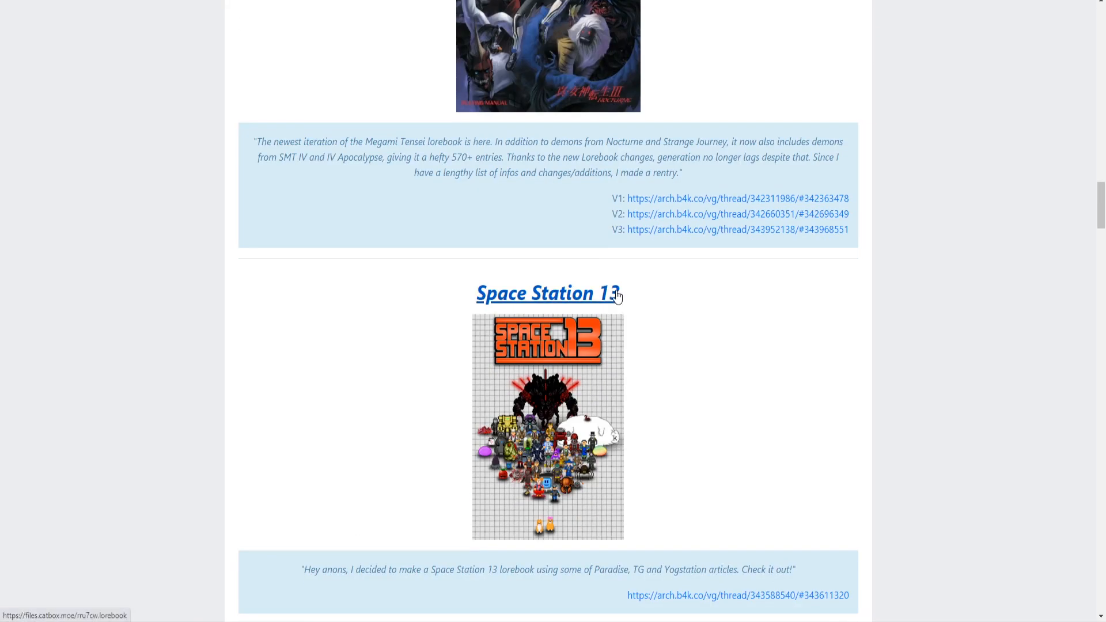
scroll(725, 378, "down", 3)
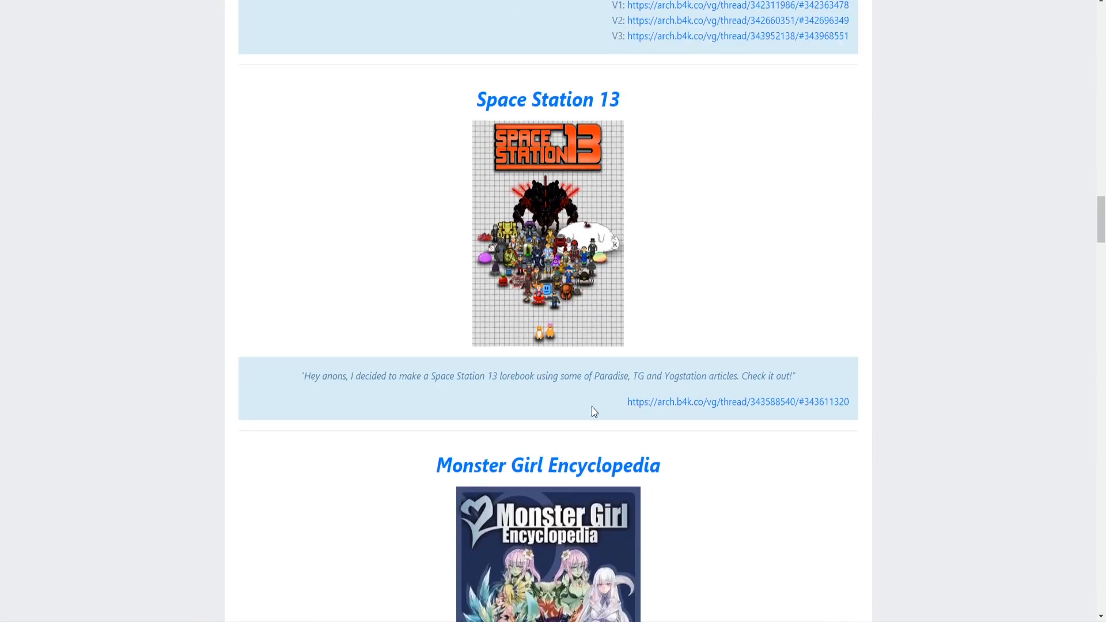
- Read the lorebook descriptions from Monster Girl Encyclopedia through Shinto Lore, Touhou Project and Macross 30 to Dungeons & Dragons
scroll(402, 402, "up", 1)
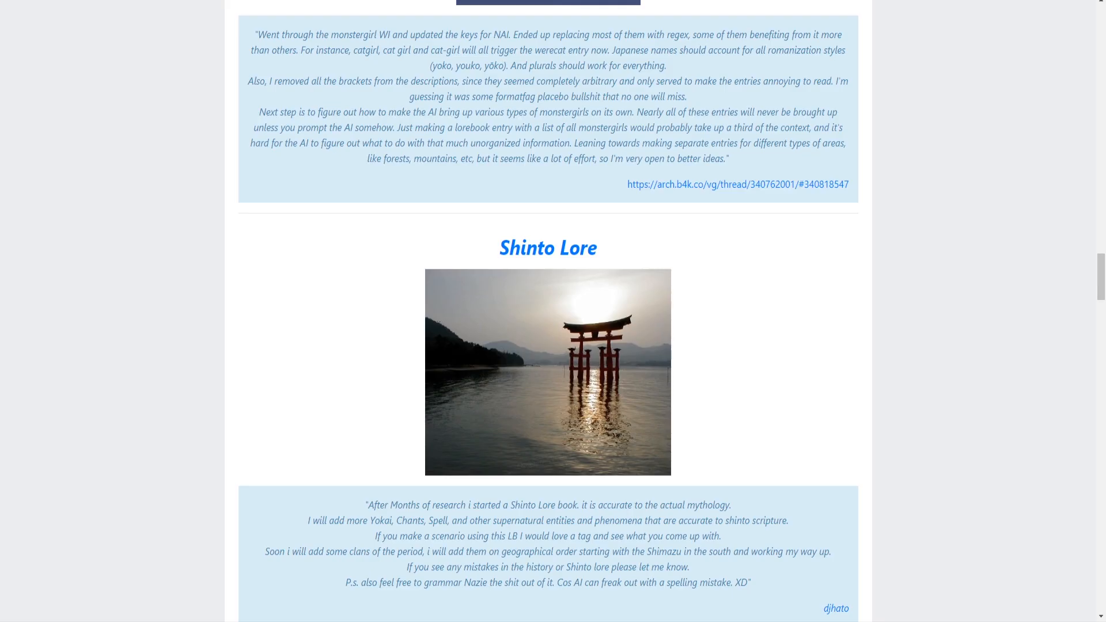
scroll(539, 337, "down", 2)
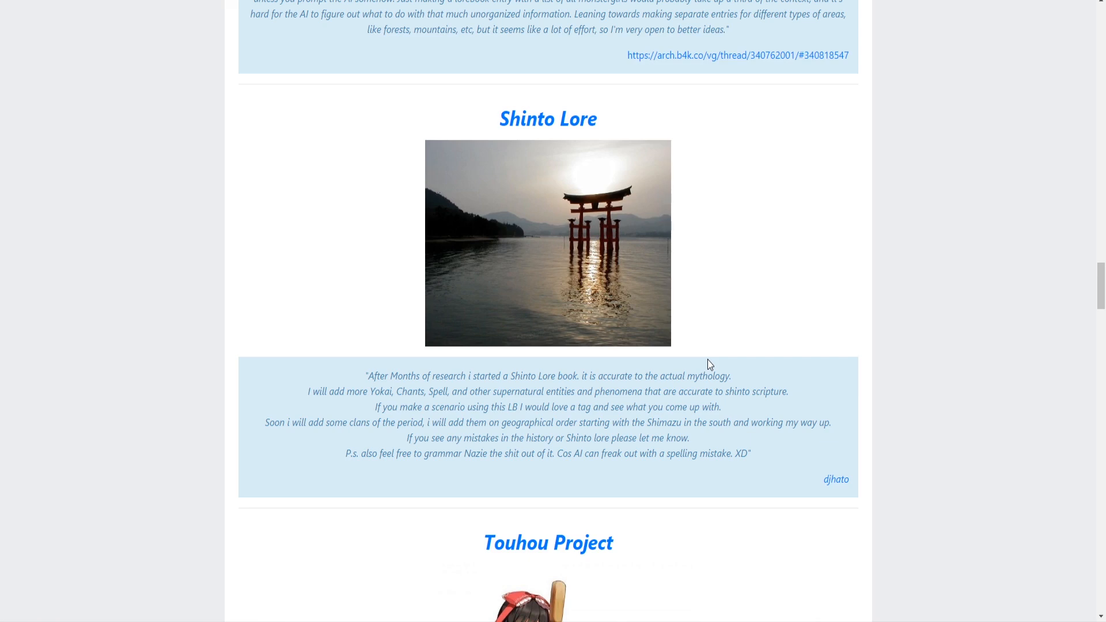
left_click_drag(482, 454, 494, 454)
left_click(609, 464)
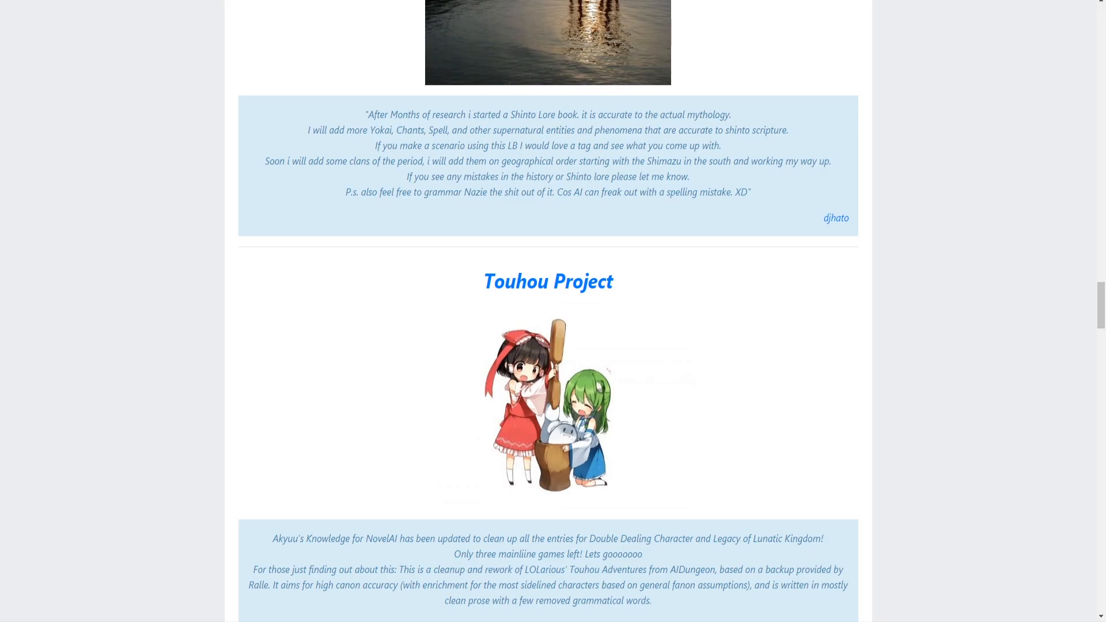
scroll(831, 442, "down", 3)
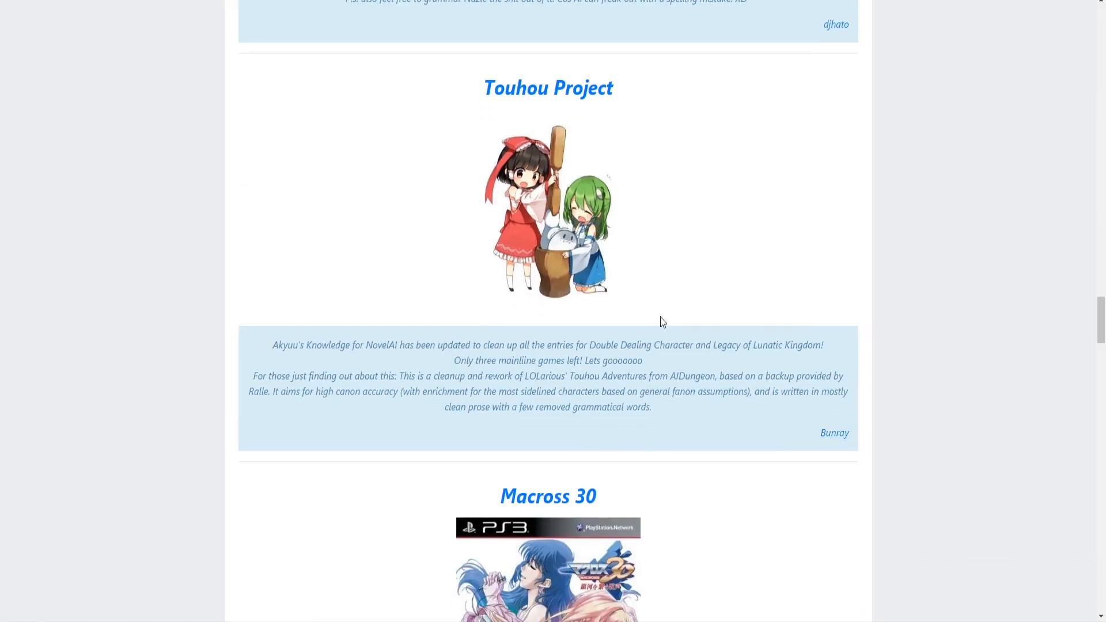
scroll(417, 398, "down", 5)
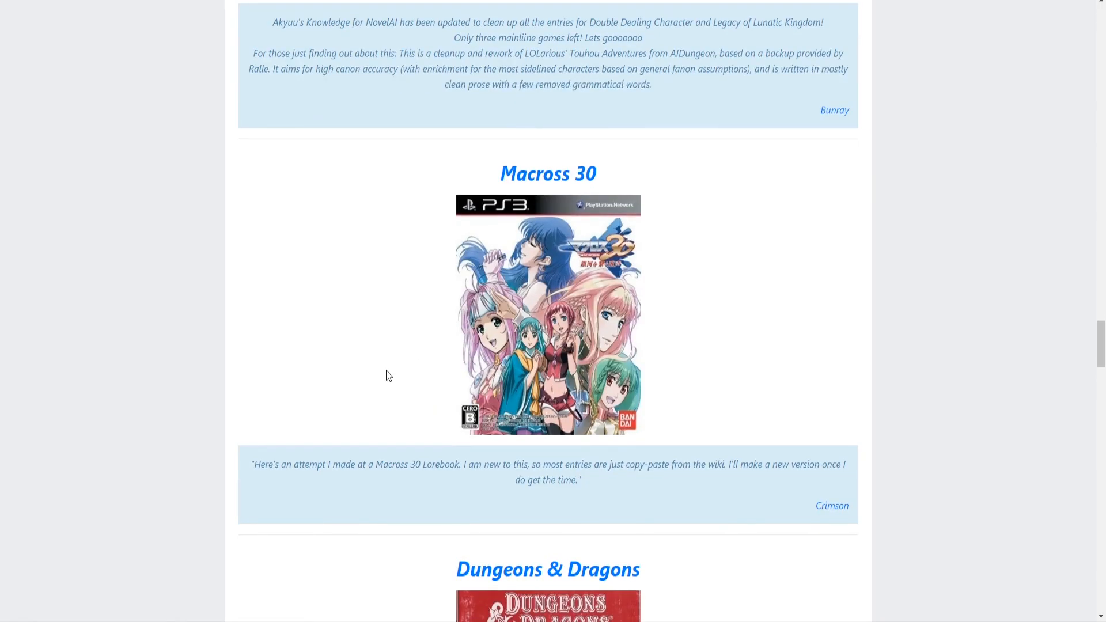
scroll(386, 371, "down", 4)
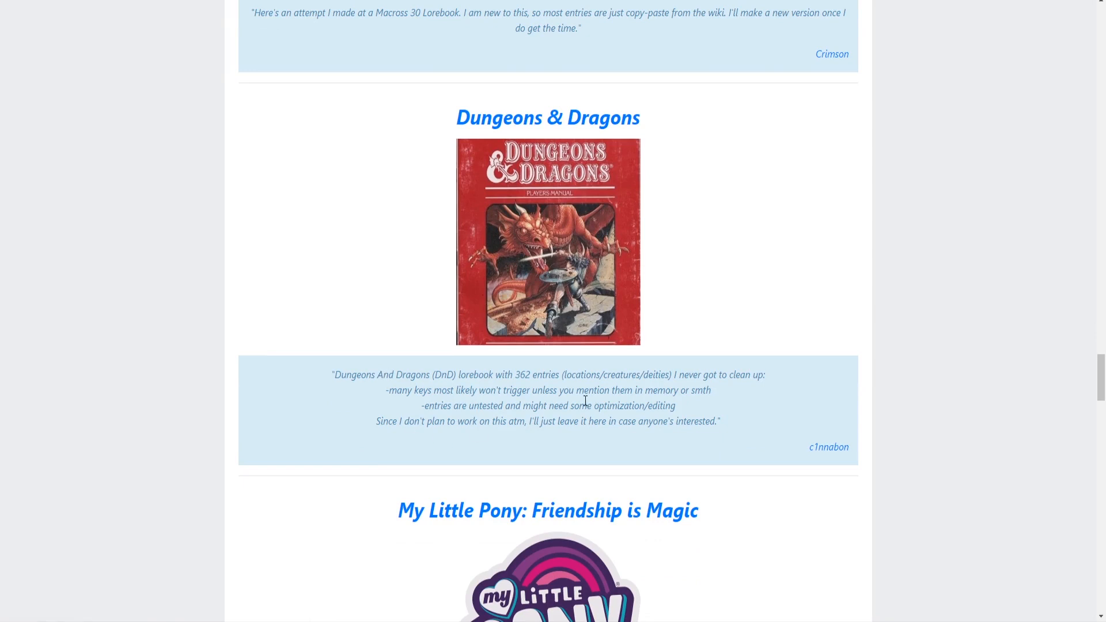
- Look through the shared lorebook listings from Dungeons & Dragons to Pokemon (Kanto Region), reading their descriptions
double_click(523, 375)
left_click(550, 379)
scroll(658, 383, "down", 5)
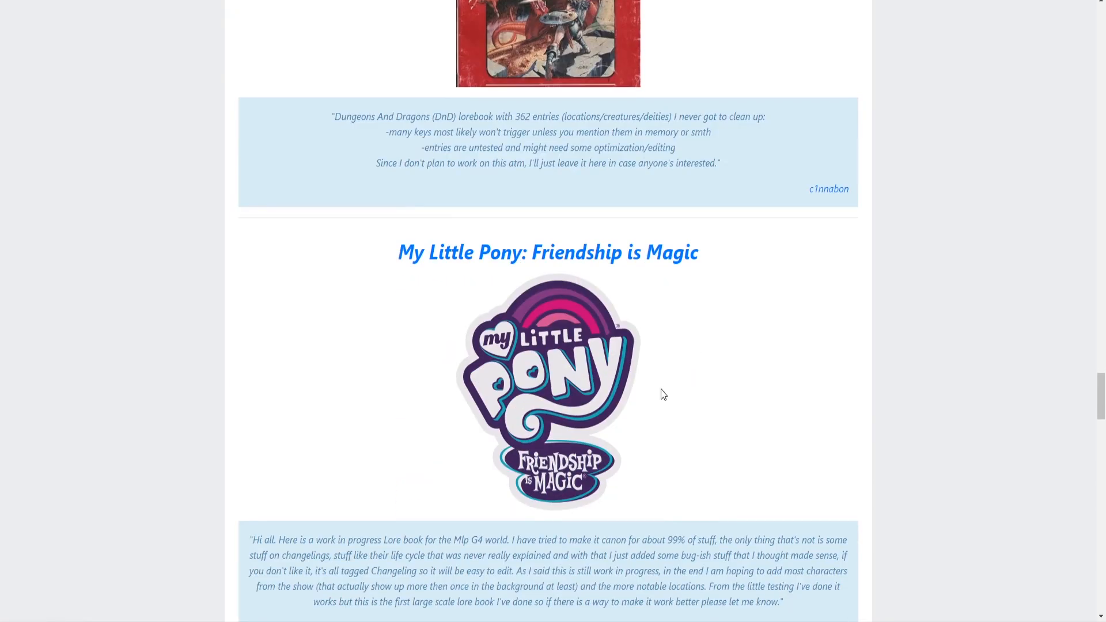
scroll(749, 403, "down", 10)
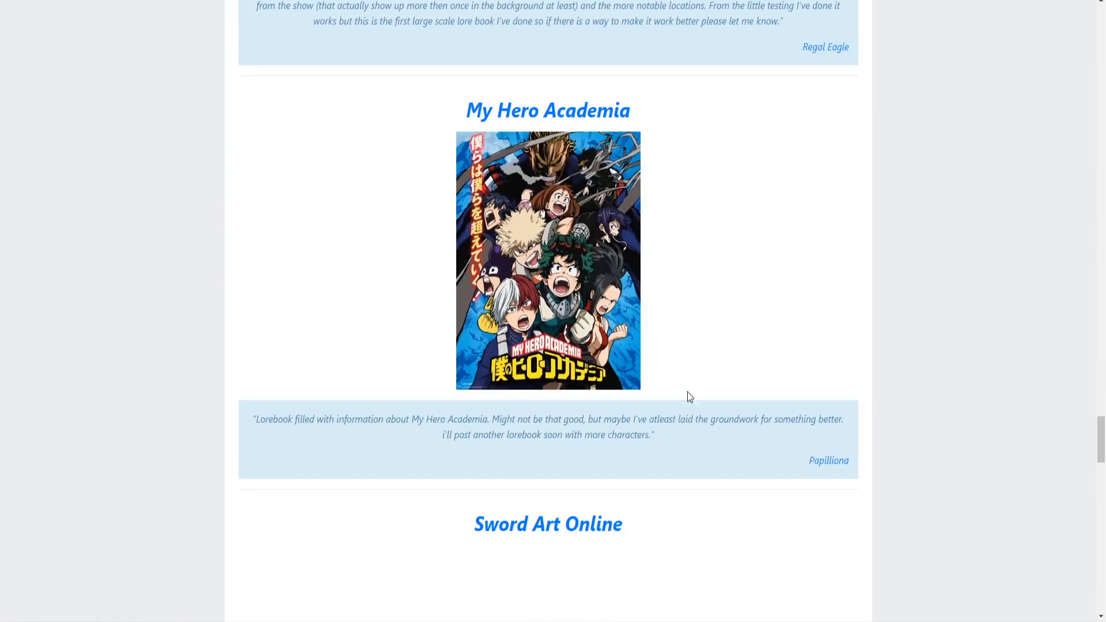
scroll(627, 218, "down", 6)
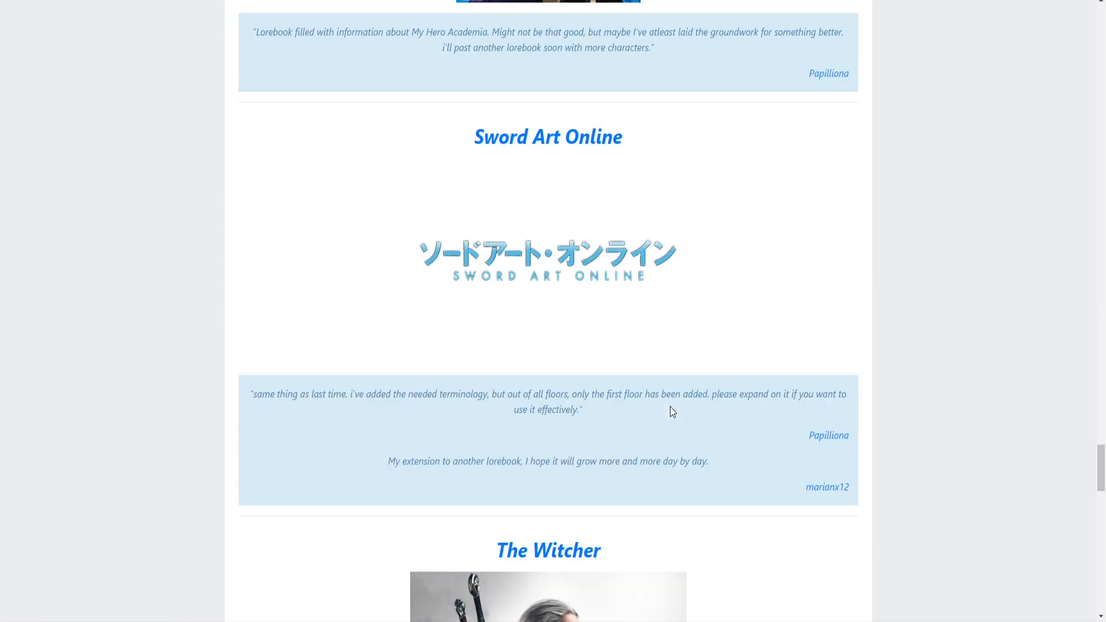
scroll(583, 251, "down", 10)
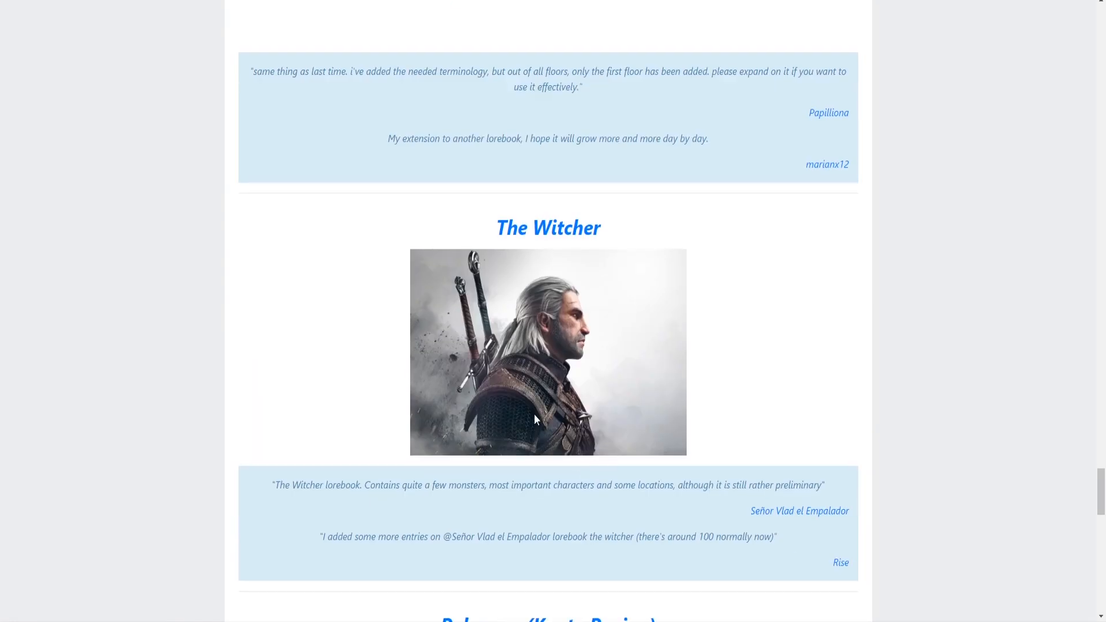
scroll(521, 225, "down", 4)
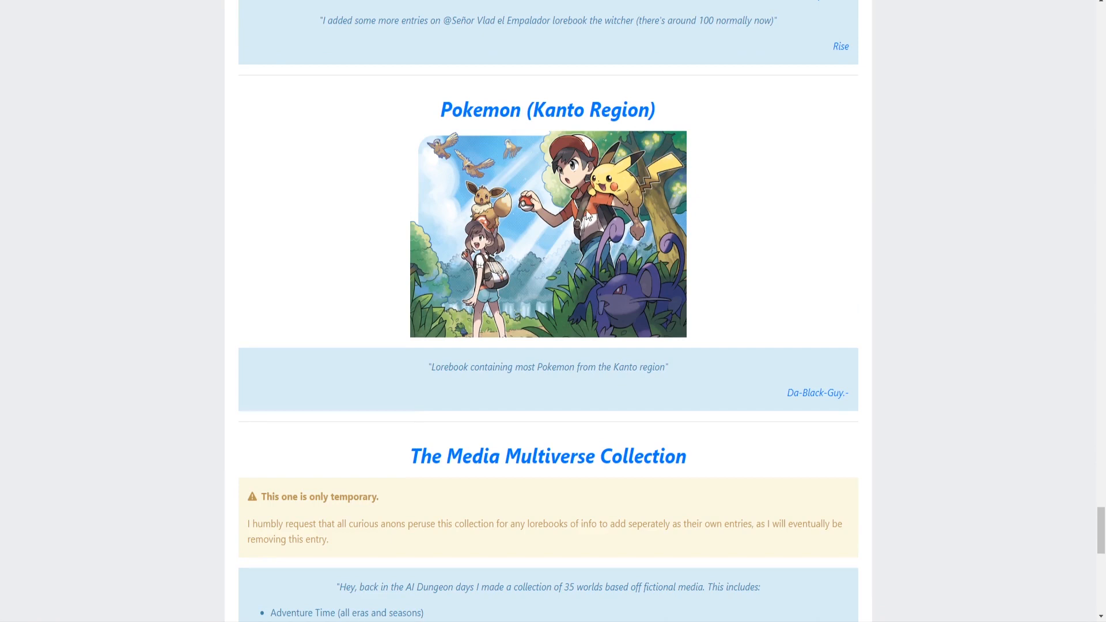
left_click_drag(514, 365, 663, 365)
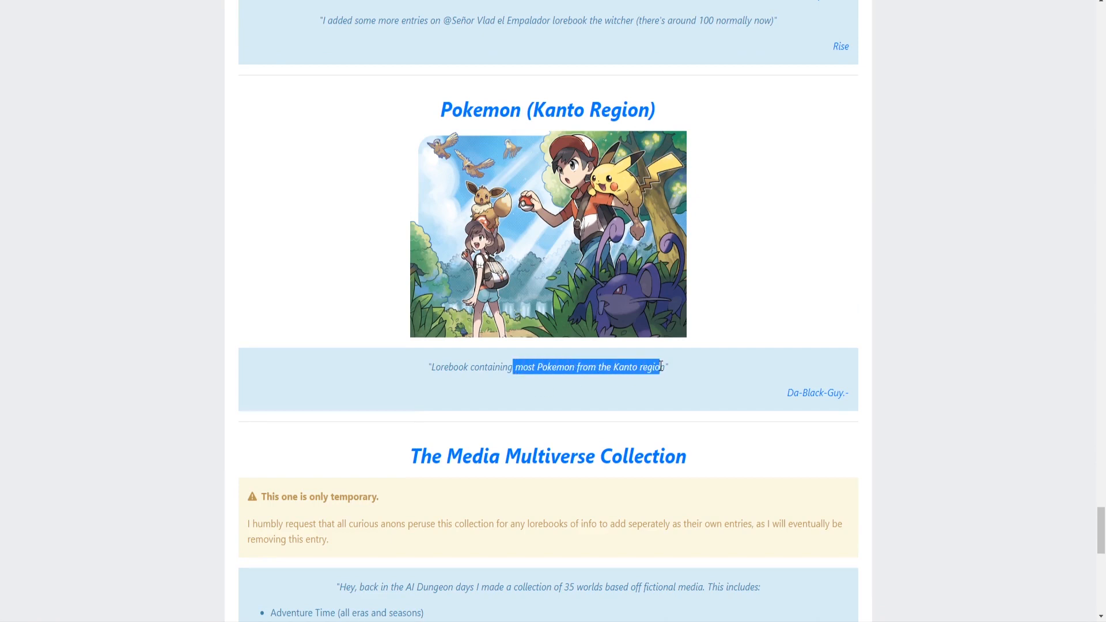
left_click(664, 364)
scroll(634, 365, "down", 3)
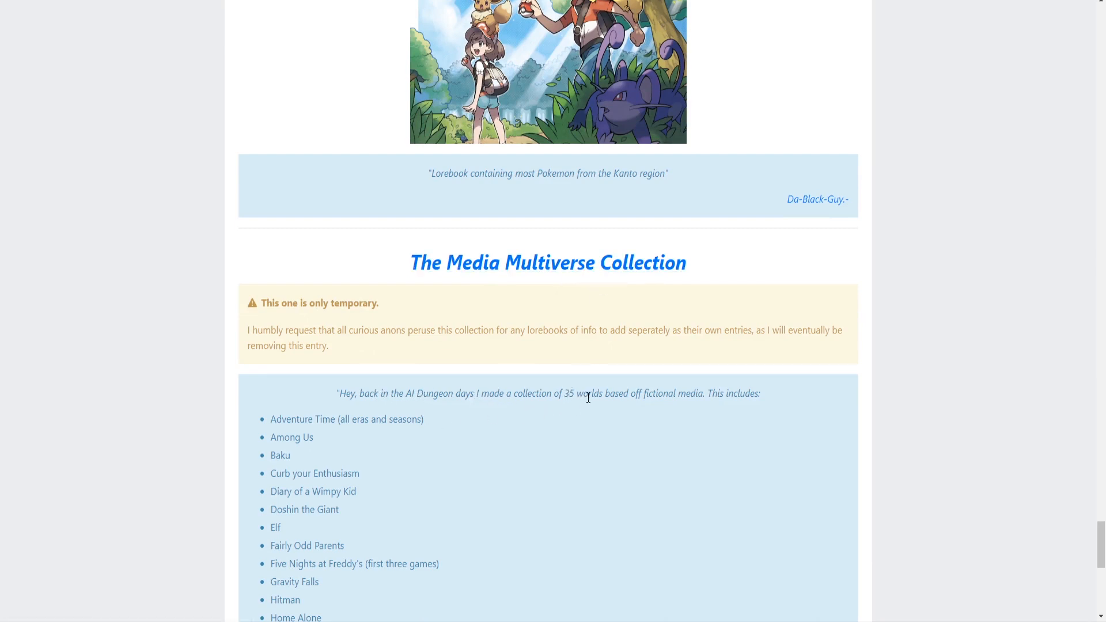
- Read the Media Multiverse Collection's notice and the first half of its list of fictional worlds
scroll(591, 387, "down", 2)
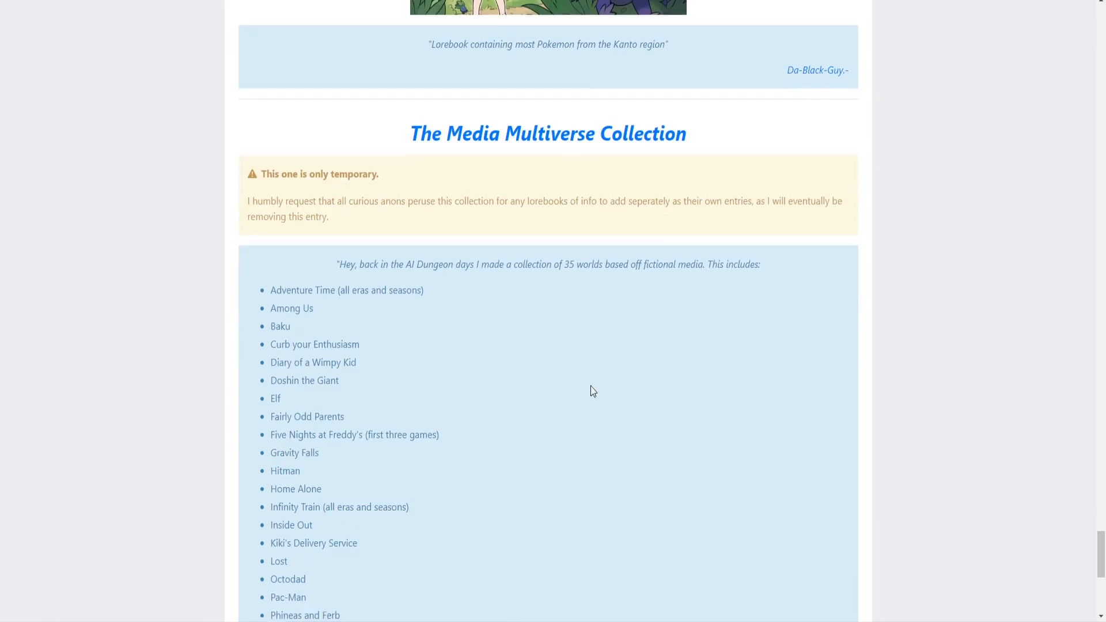
double_click(303, 310)
left_click(406, 319)
scroll(296, 420, "down", 2)
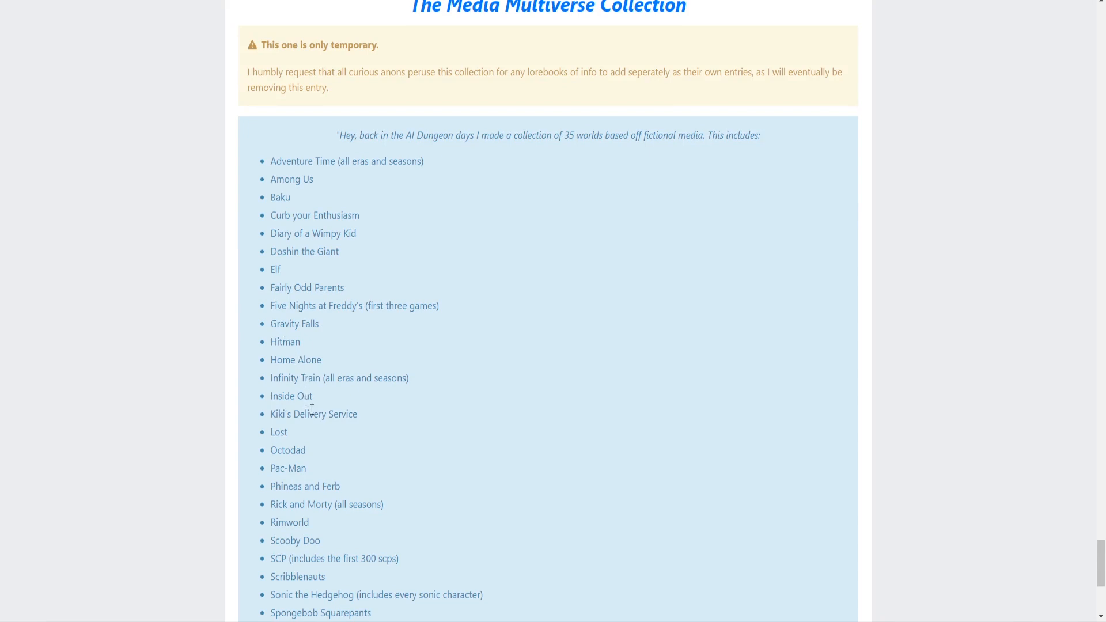
scroll(311, 411, "down", 1)
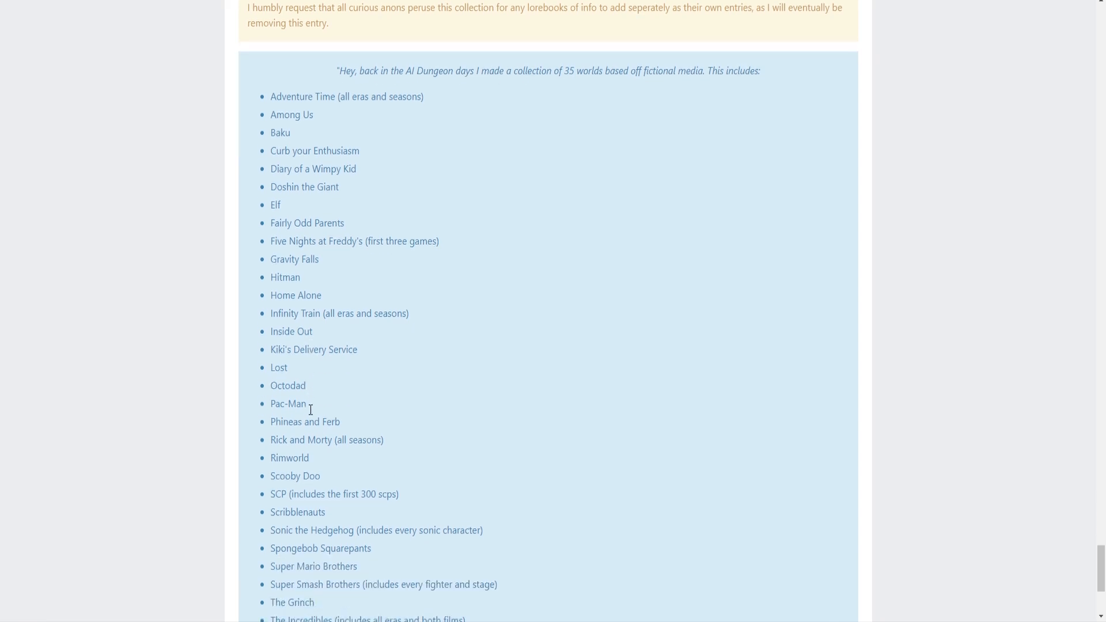
left_click(295, 372)
scroll(298, 415, "down", 1)
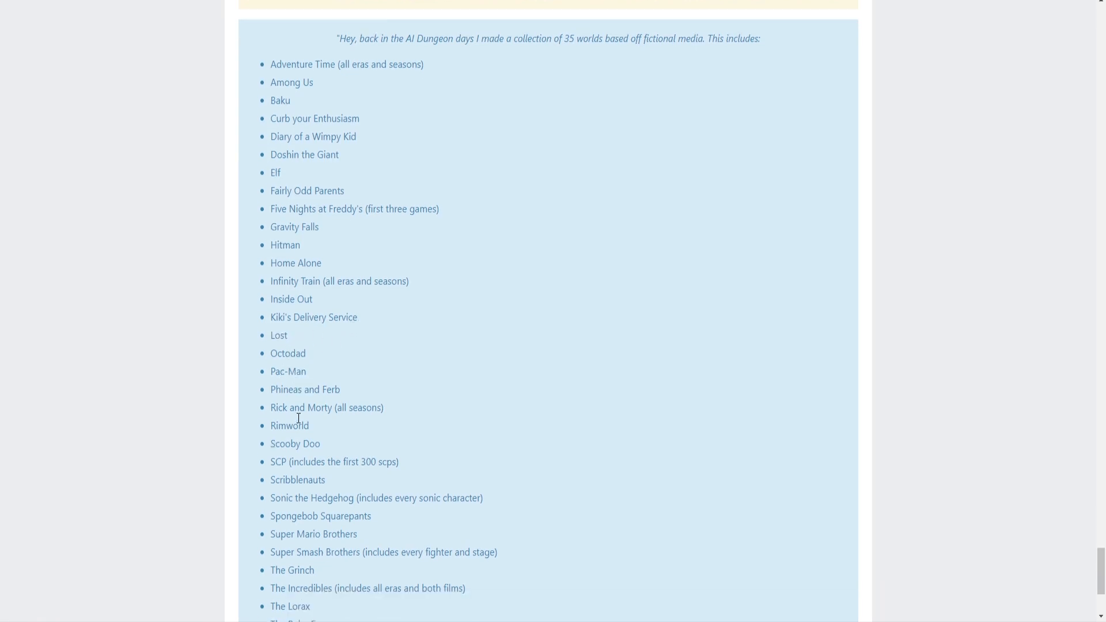
- Read the rest of the Media Multiverse Collection from Rick and Morty to Untitled Goose Game, and return to its first worlds
left_click_drag(335, 375, 277, 368)
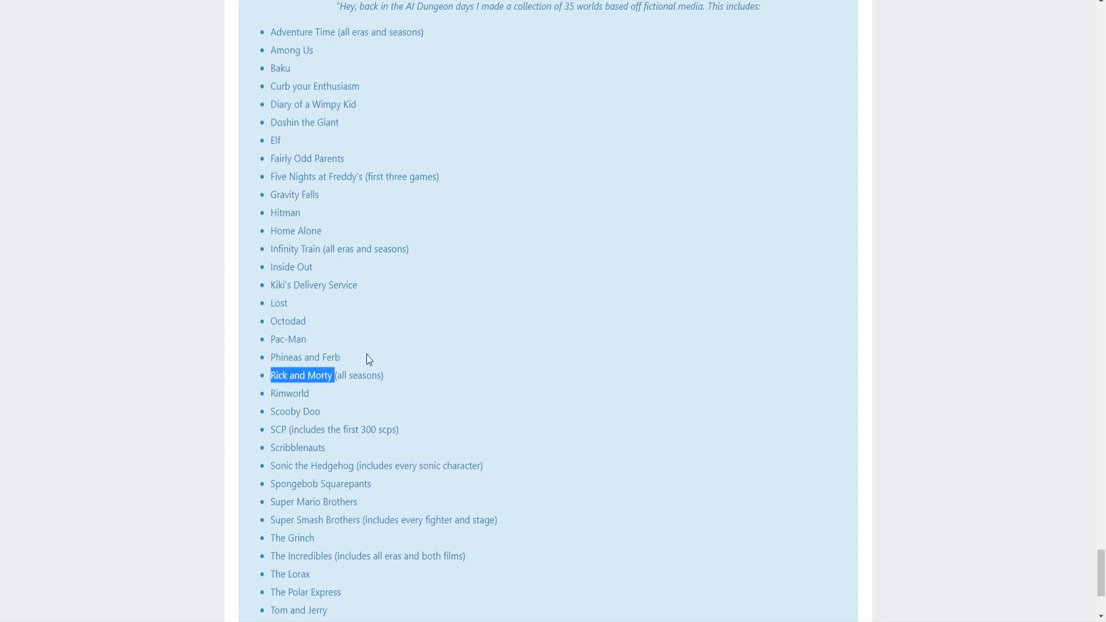
left_click(291, 395)
left_click(315, 399)
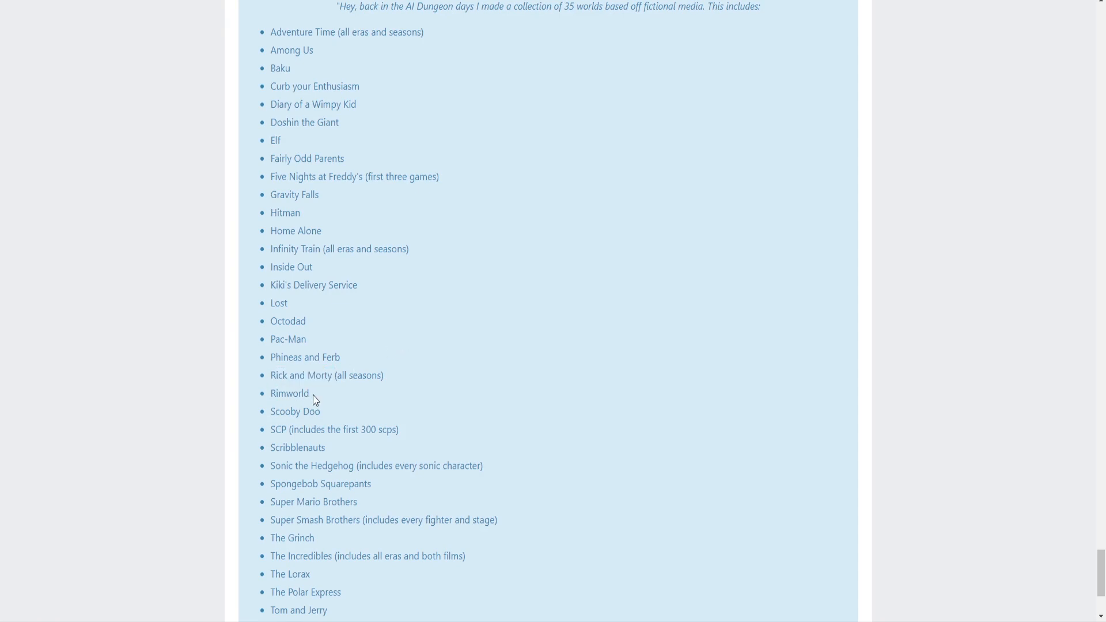
left_click_drag(316, 413, 271, 421)
left_click(421, 423)
scroll(314, 461, "down", 1)
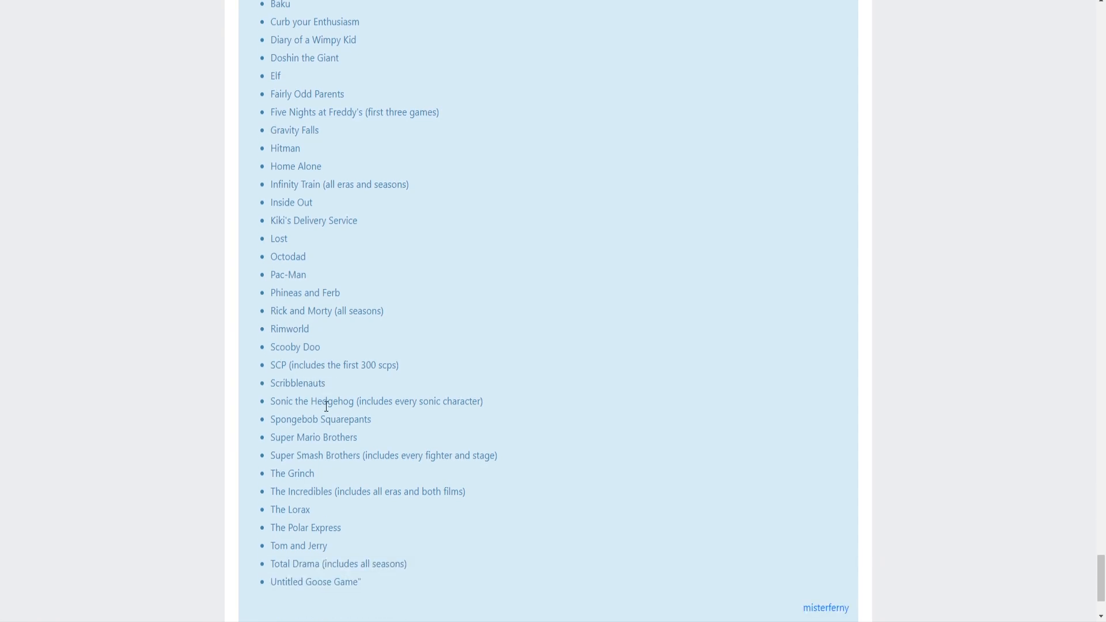
left_click_drag(398, 402, 469, 401)
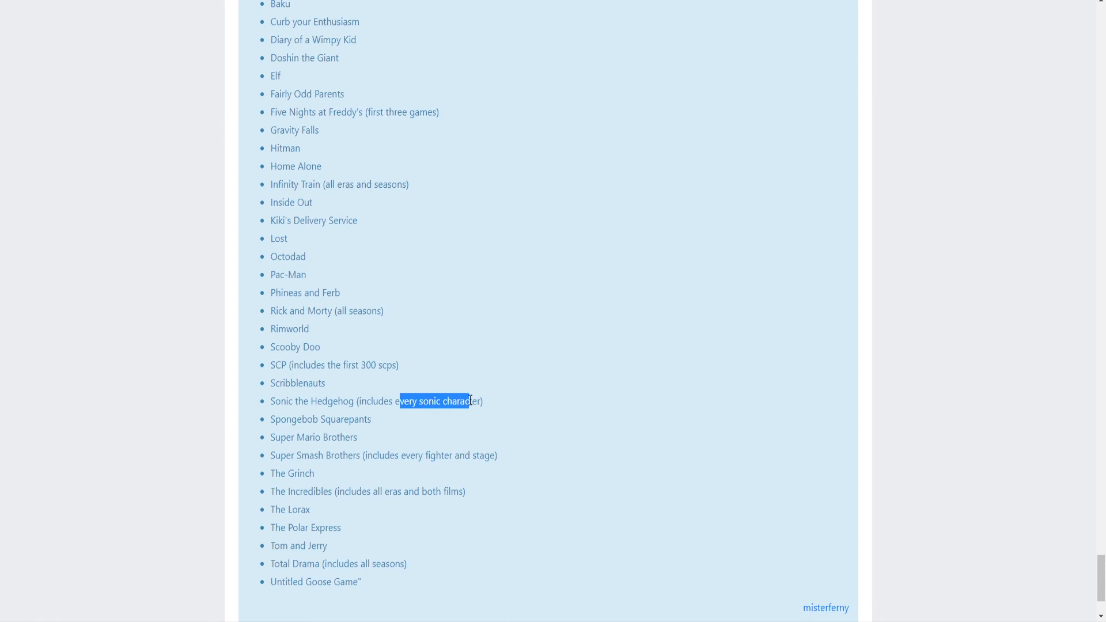
left_click(315, 418)
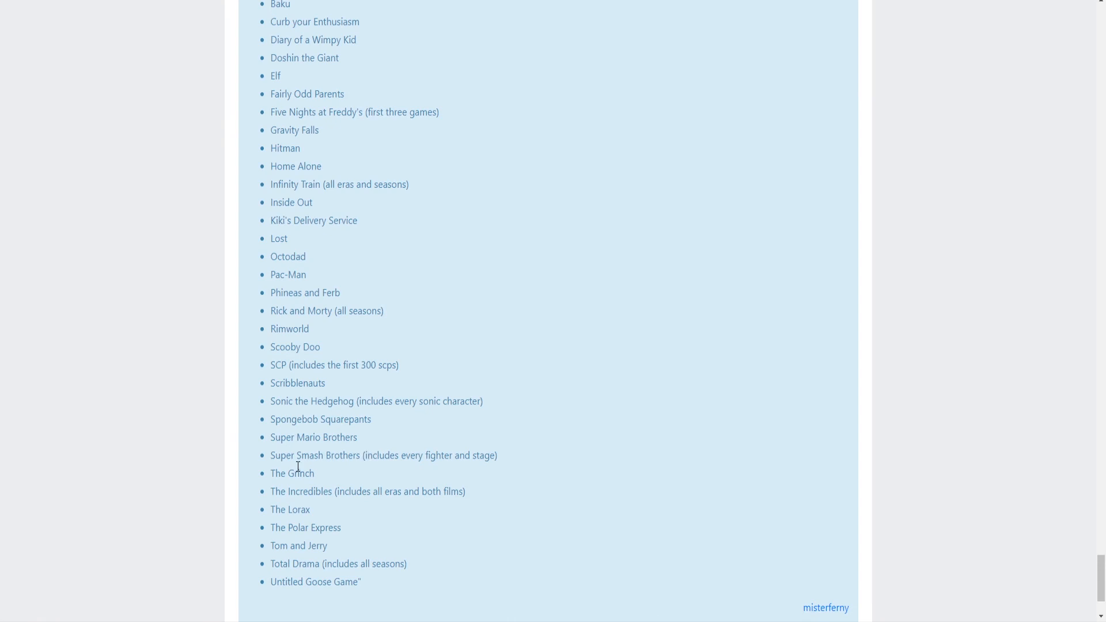
scroll(308, 470, "down", 2)
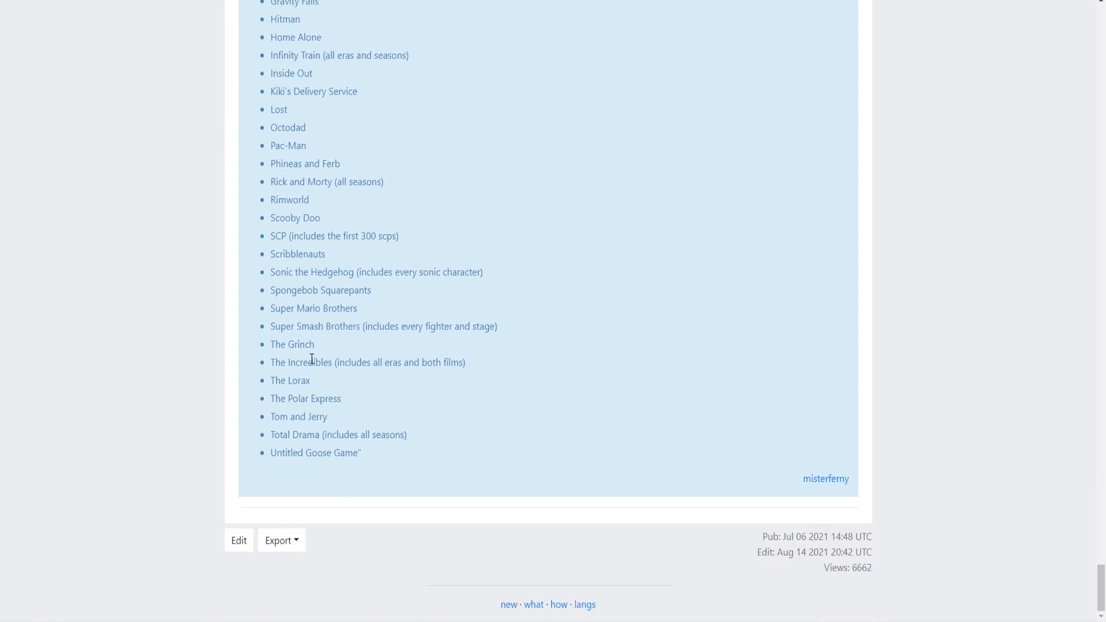
scroll(317, 401, "up", 1)
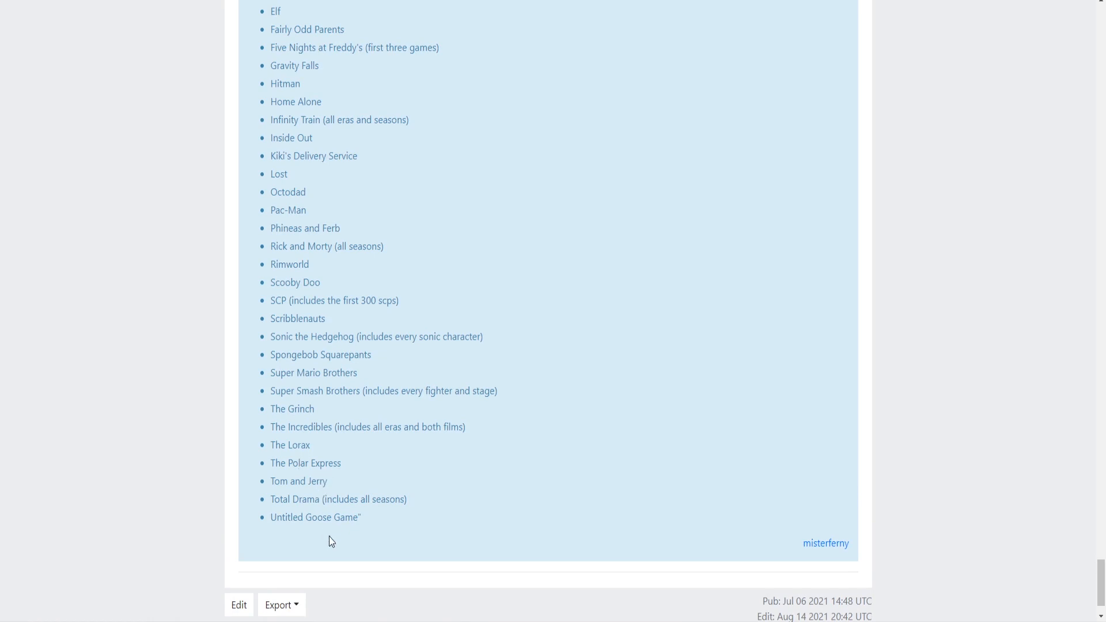
scroll(435, 171, "up", 7)
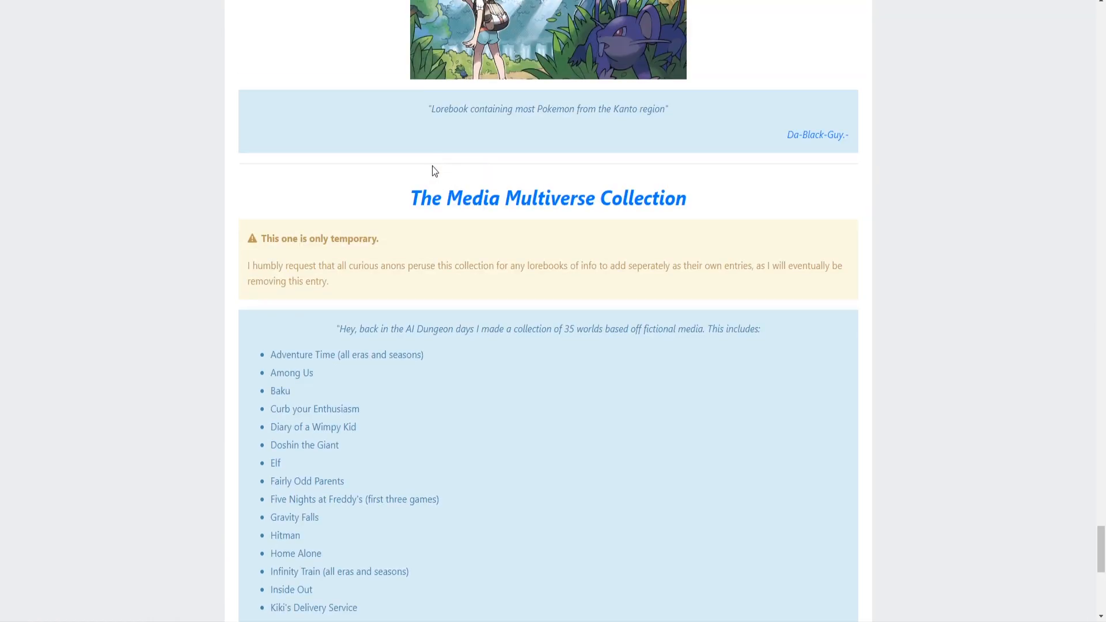
left_click_drag(271, 373, 347, 456)
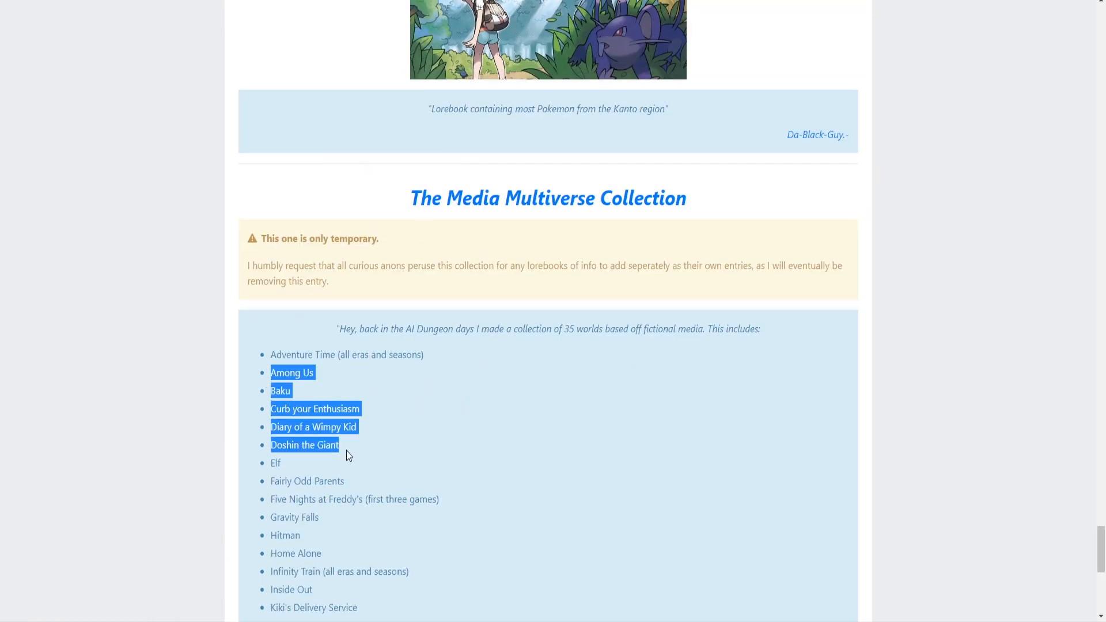
left_click(276, 391)
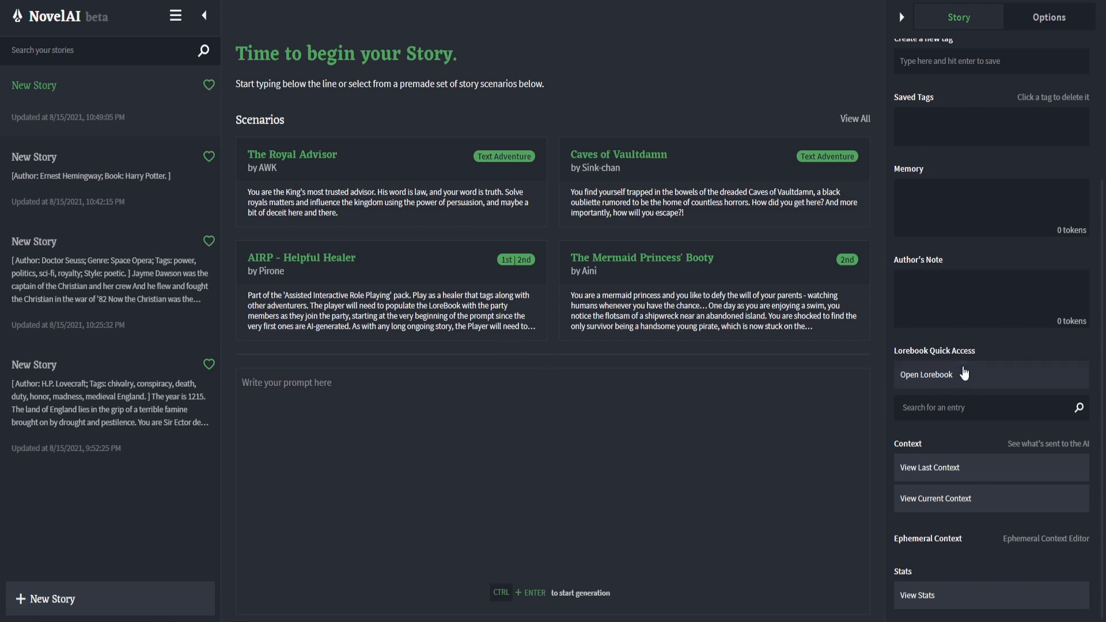
- In NovelAI, open the story's lorebook and examine the Casca, Charlotte, Corkus, Boscogne and the Holy Purple Rhino Knights, and Behelit entries
left_click(959, 375)
scroll(249, 346, "down", 5)
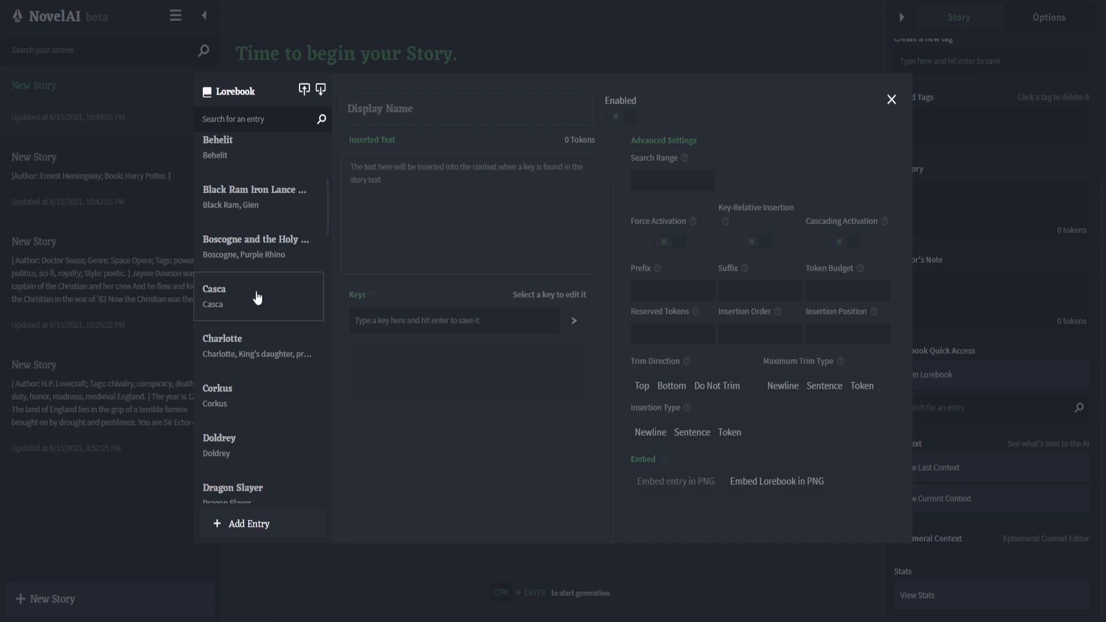
left_click(257, 296)
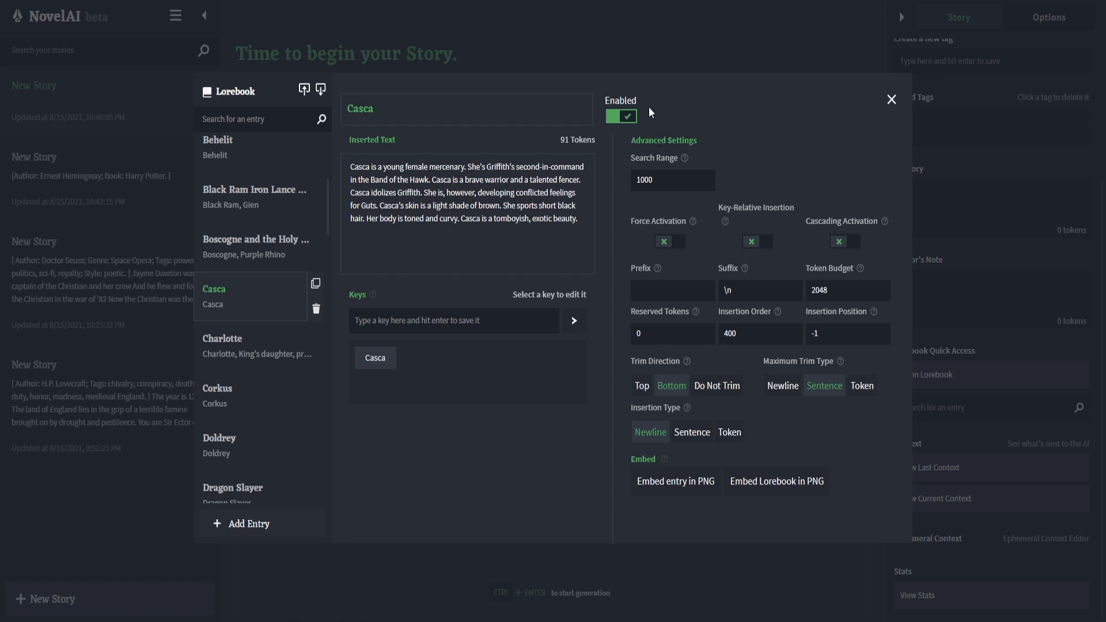
left_click(248, 354)
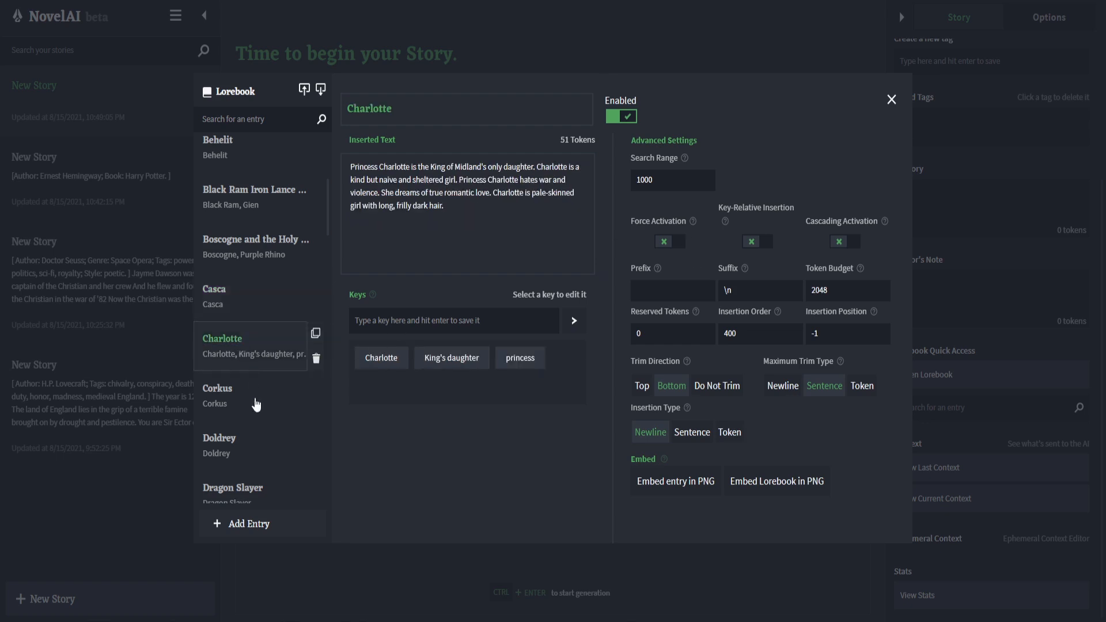
left_click(253, 403)
scroll(252, 327, "down", 1)
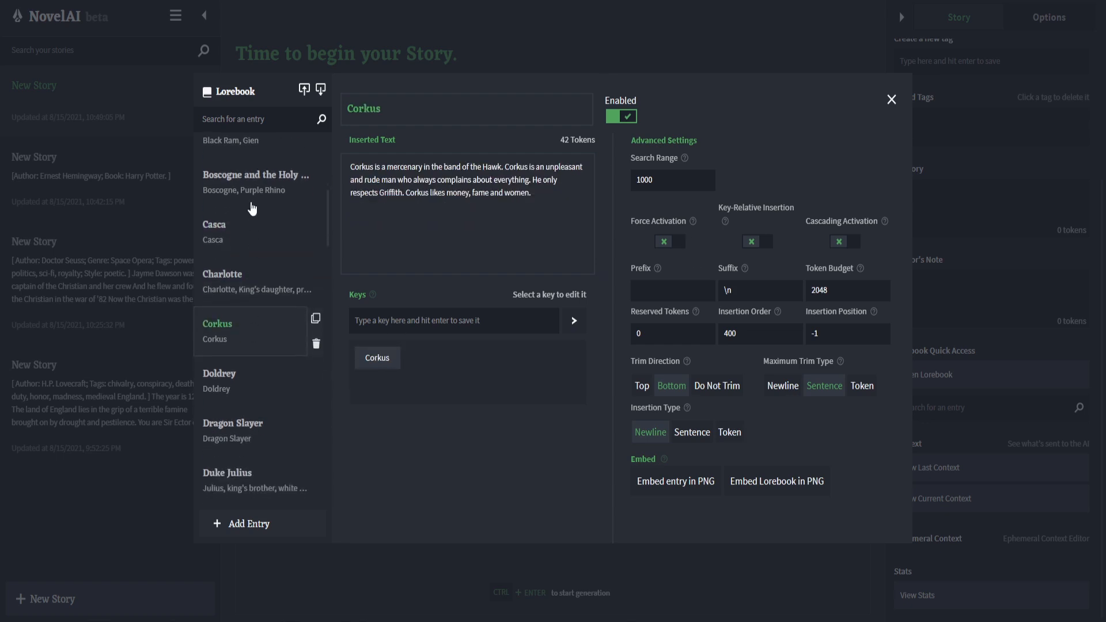
scroll(249, 208, "up", 1)
left_click(263, 247)
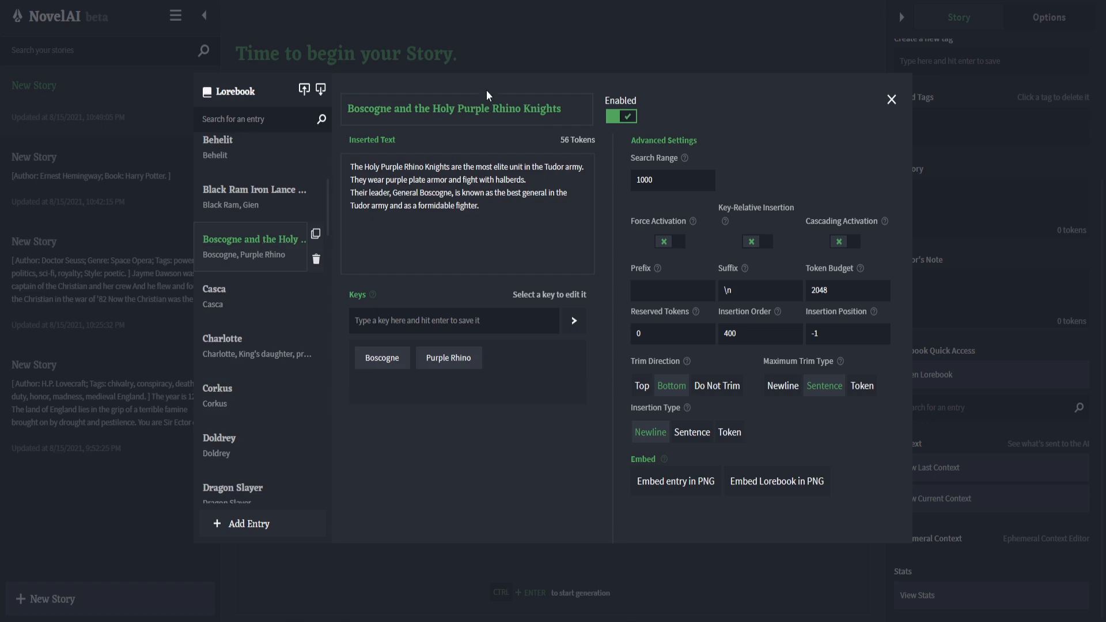
scroll(255, 277, "up", 2)
left_click(263, 291)
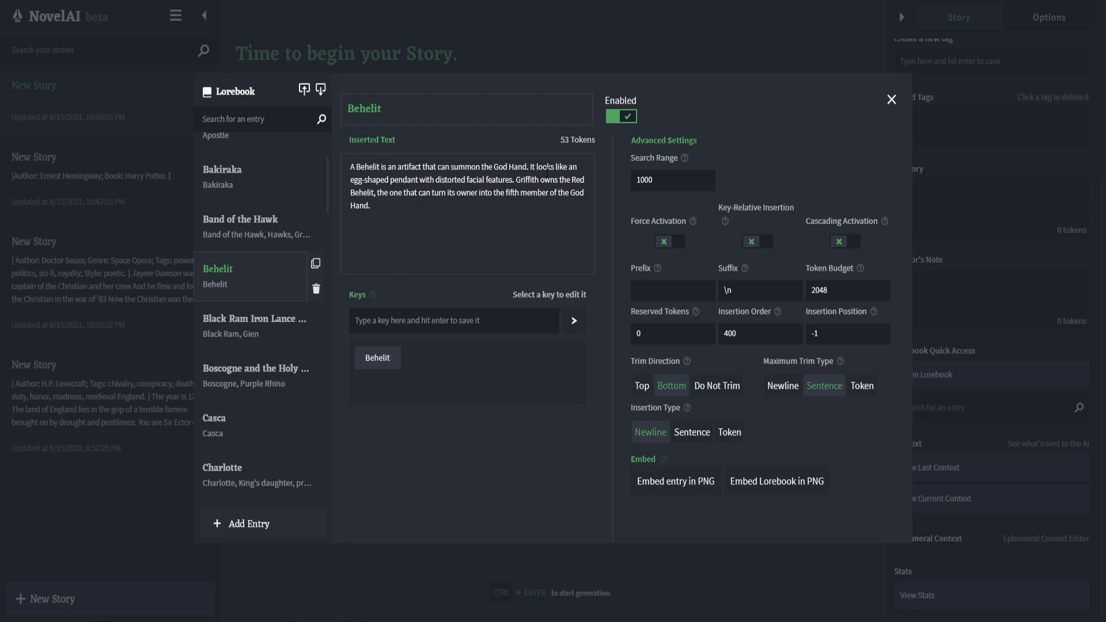
- Browse further through the lorebook and examine the God Hand, Guts and Judeau entries with their activation keys
scroll(268, 403, "down", 8)
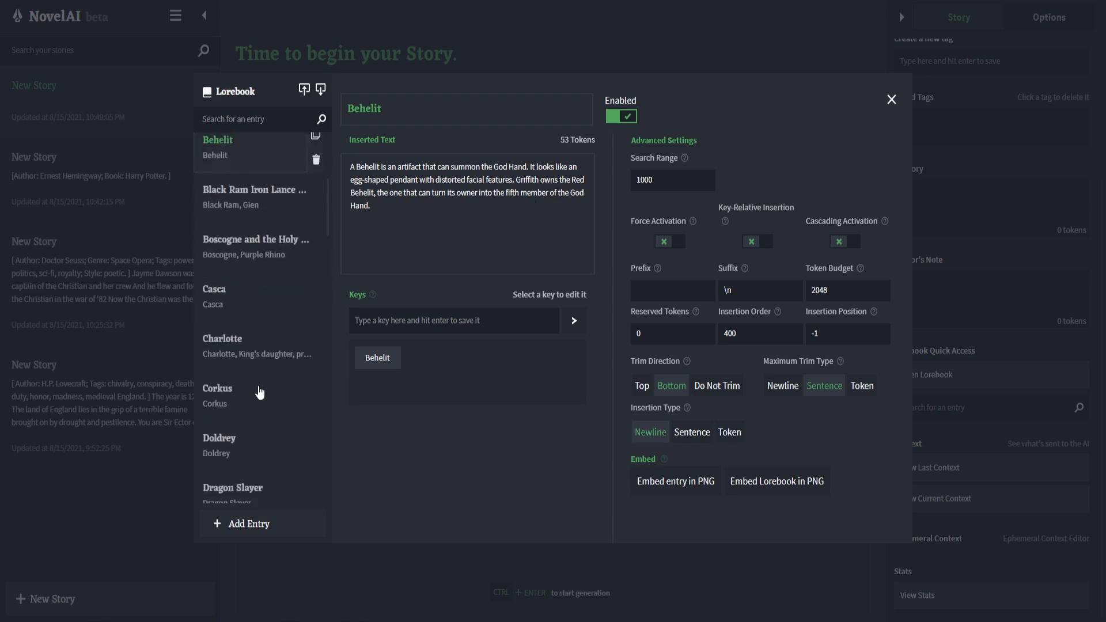
scroll(264, 383, "down", 7)
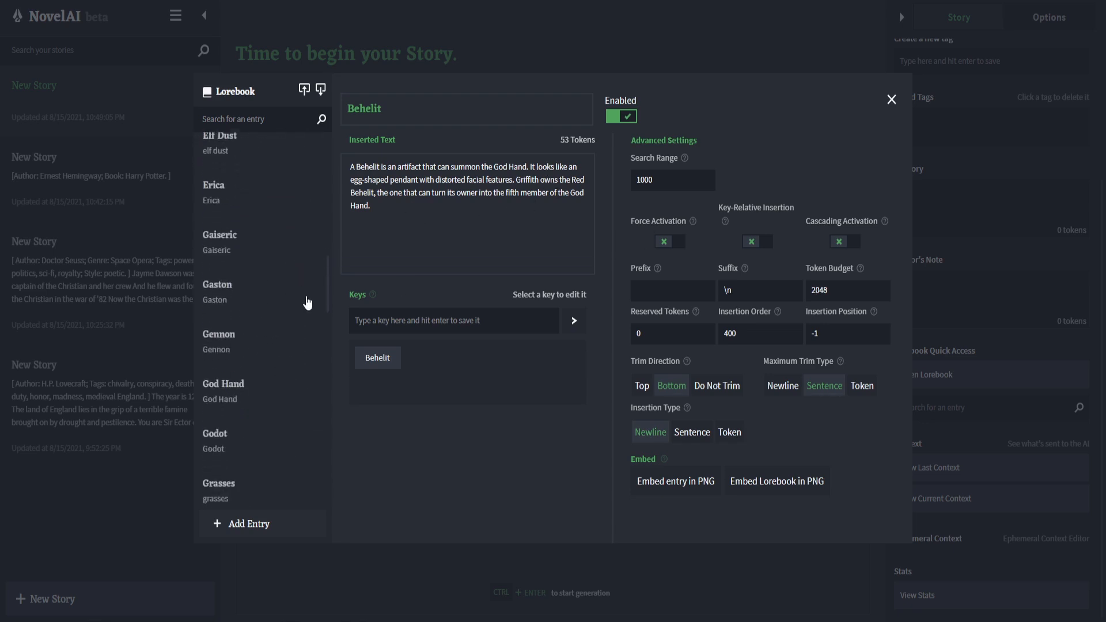
scroll(308, 308, "up", 2)
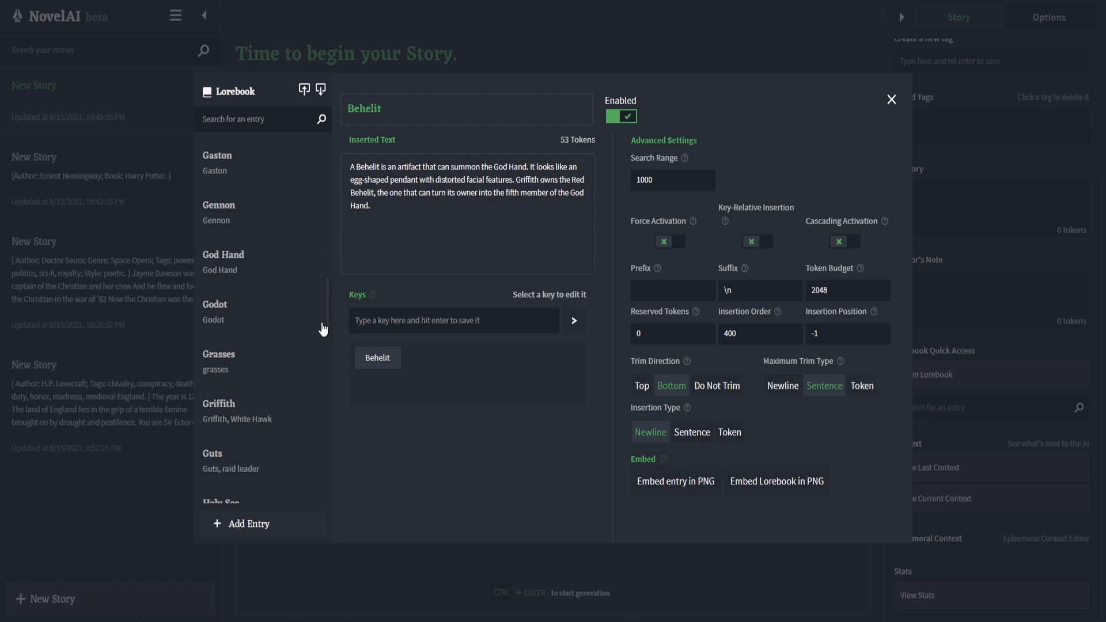
scroll(299, 331, "down", 1)
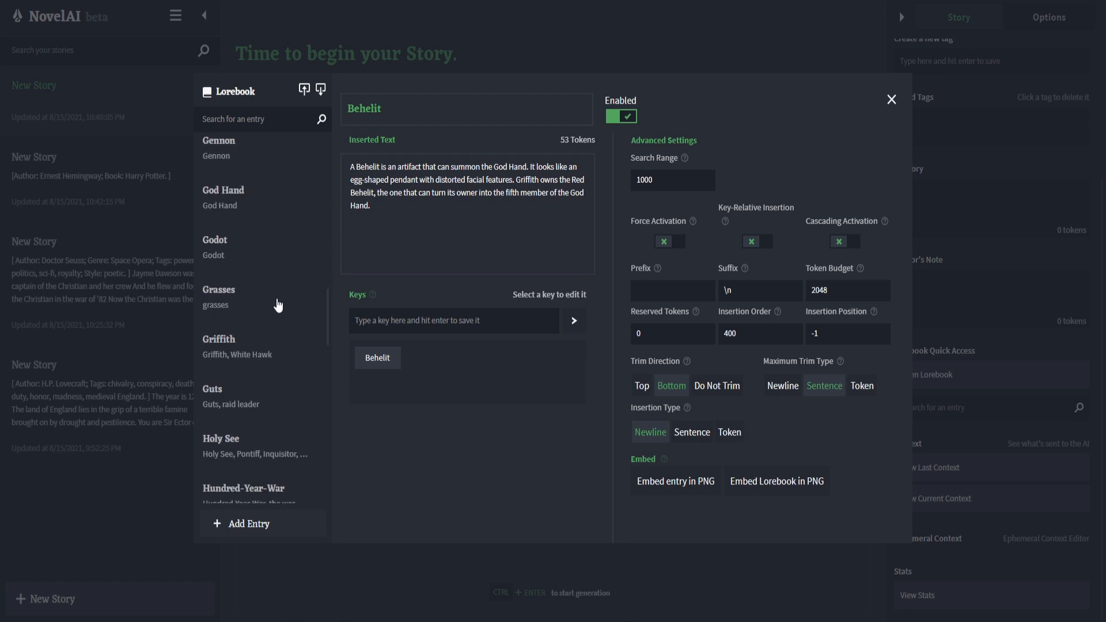
scroll(280, 323, "up", 1)
left_click(250, 270)
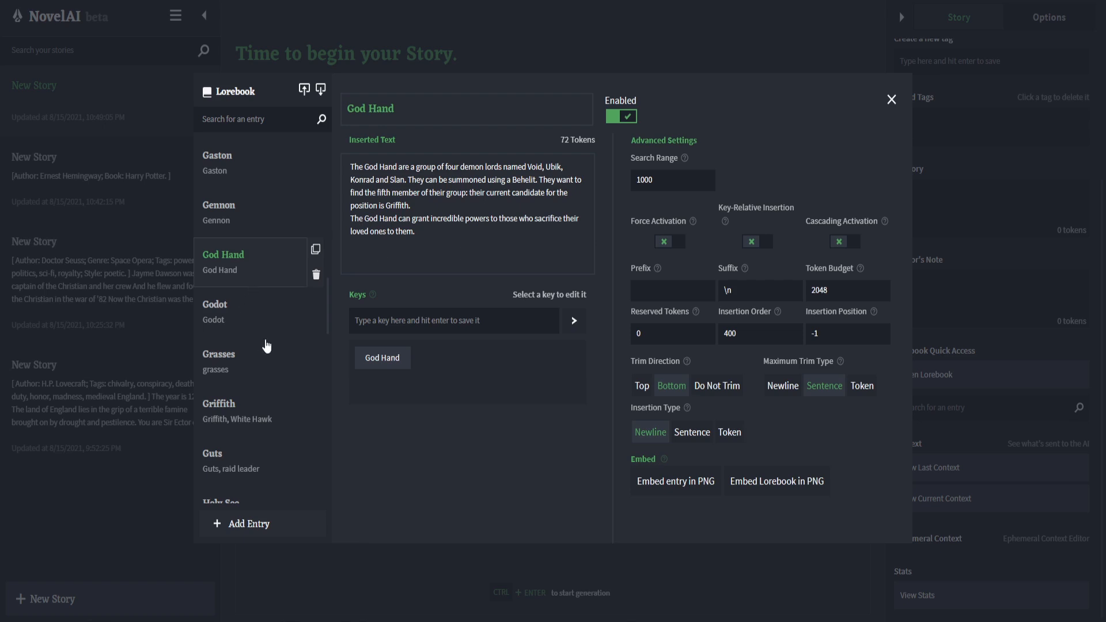
scroll(265, 340, "down", 3)
left_click(242, 270)
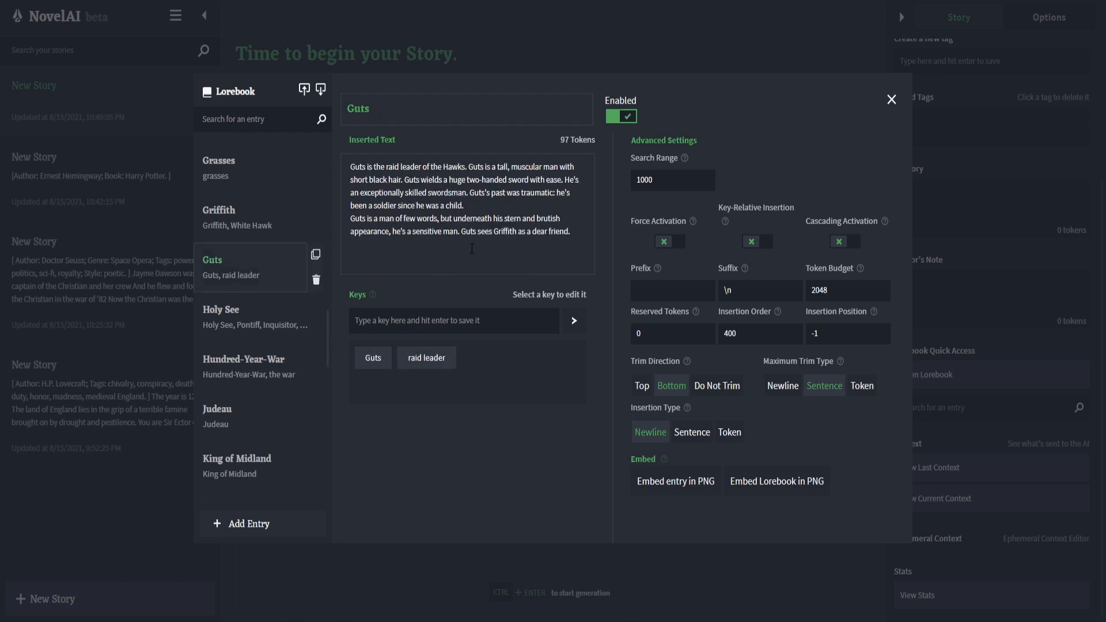
scroll(259, 346, "down", 2)
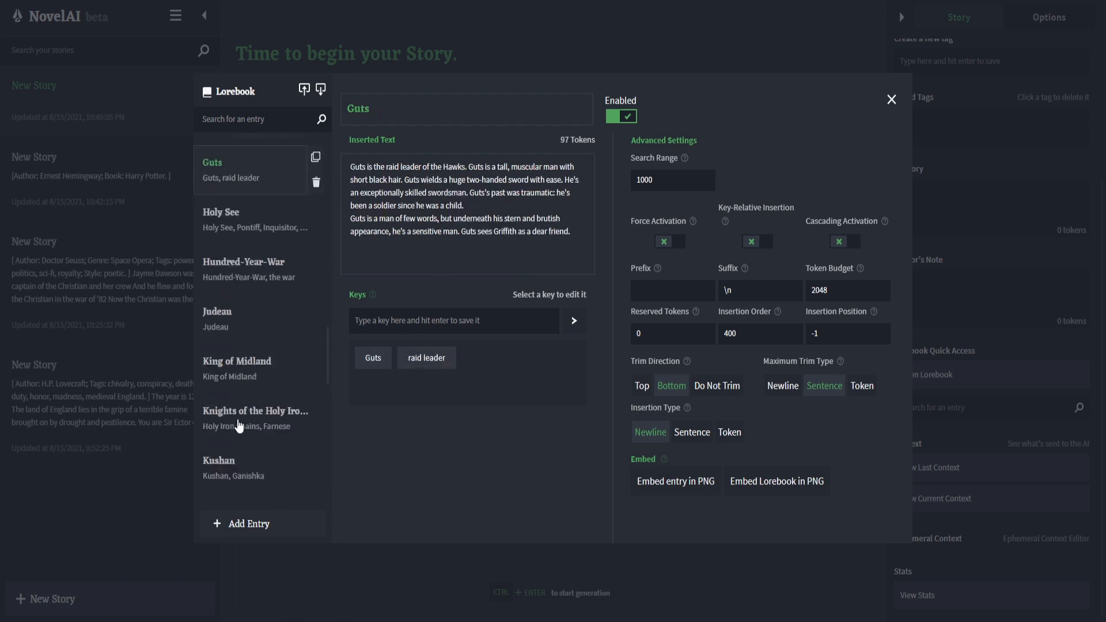
left_click(261, 338)
left_click(243, 291)
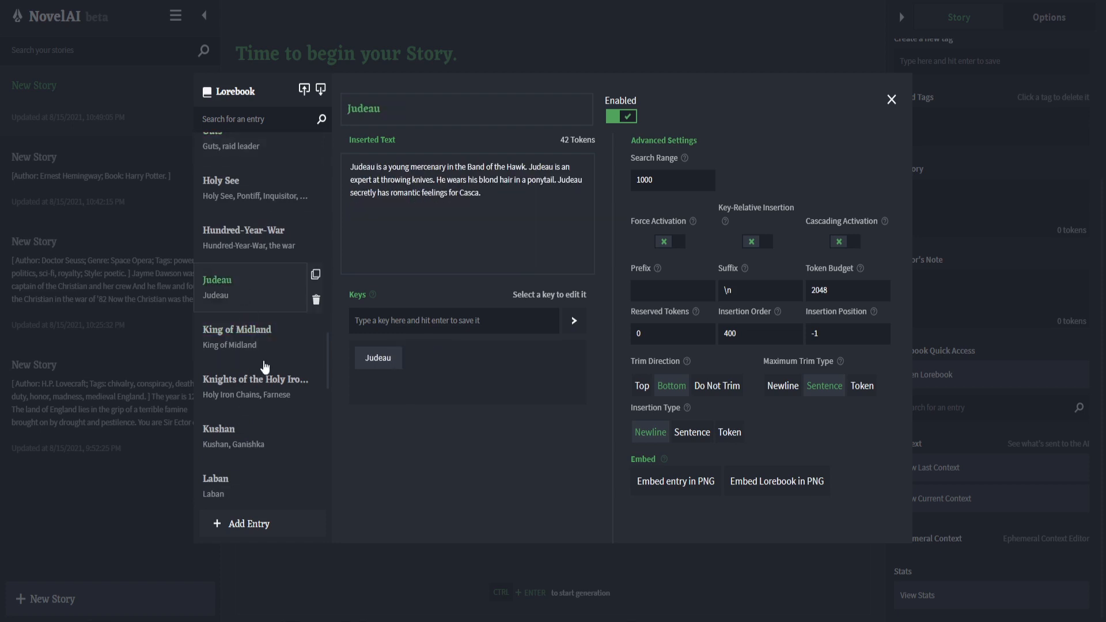
- Browse the lorebook past Judeau and examine the Puck and Tower of Rebirth entries
scroll(264, 473, "down", 1)
scroll(264, 475, "down", 5)
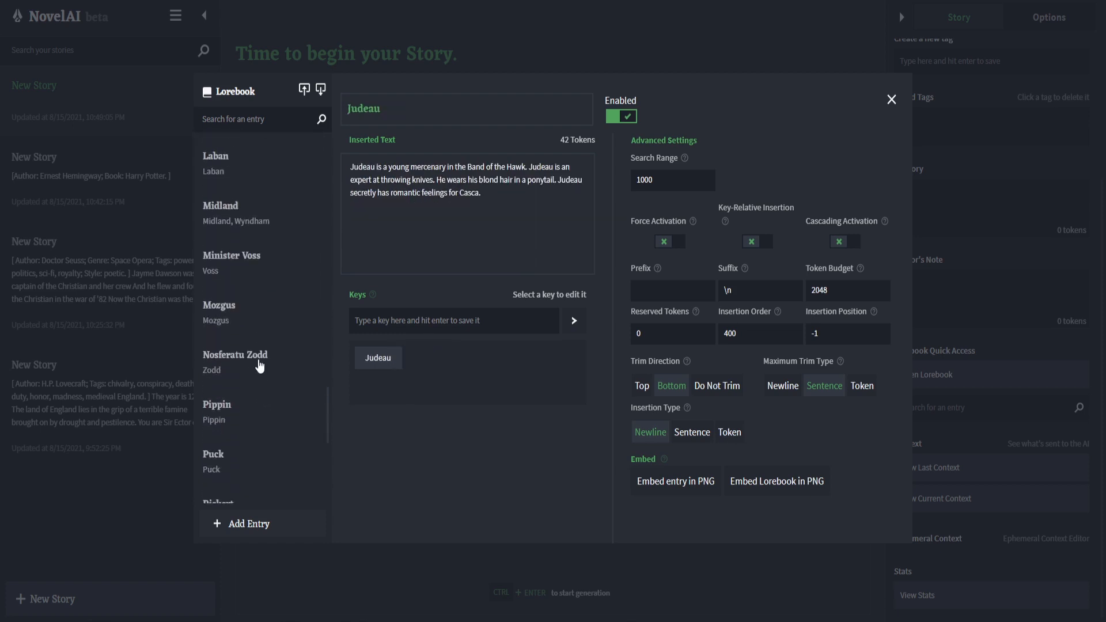
left_click(273, 425)
left_click(266, 464)
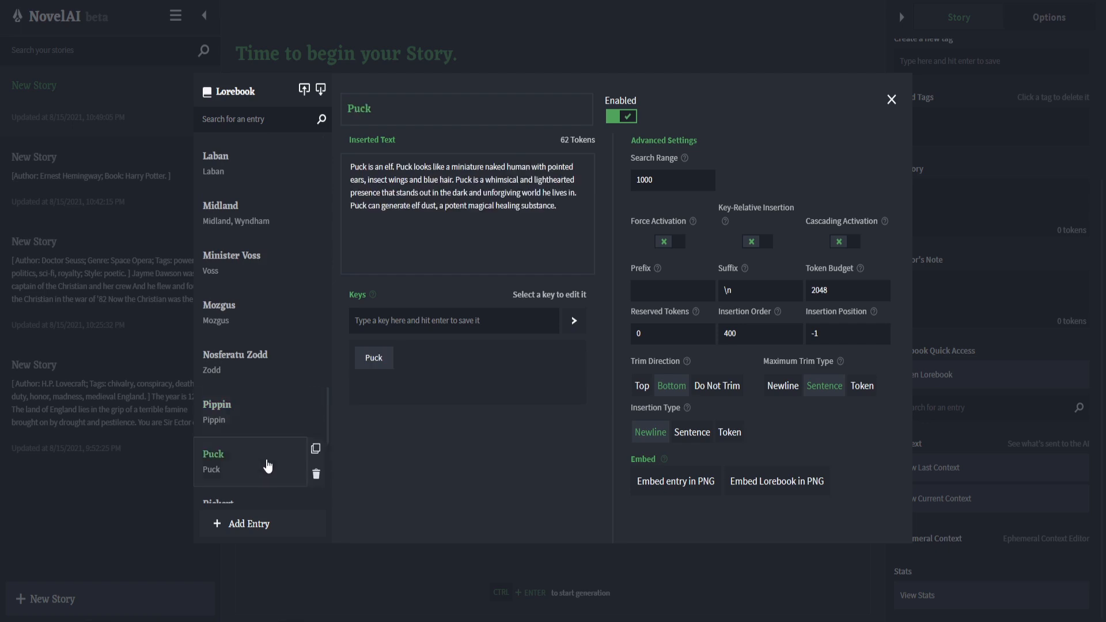
scroll(270, 444, "down", 3)
scroll(250, 445, "down", 1)
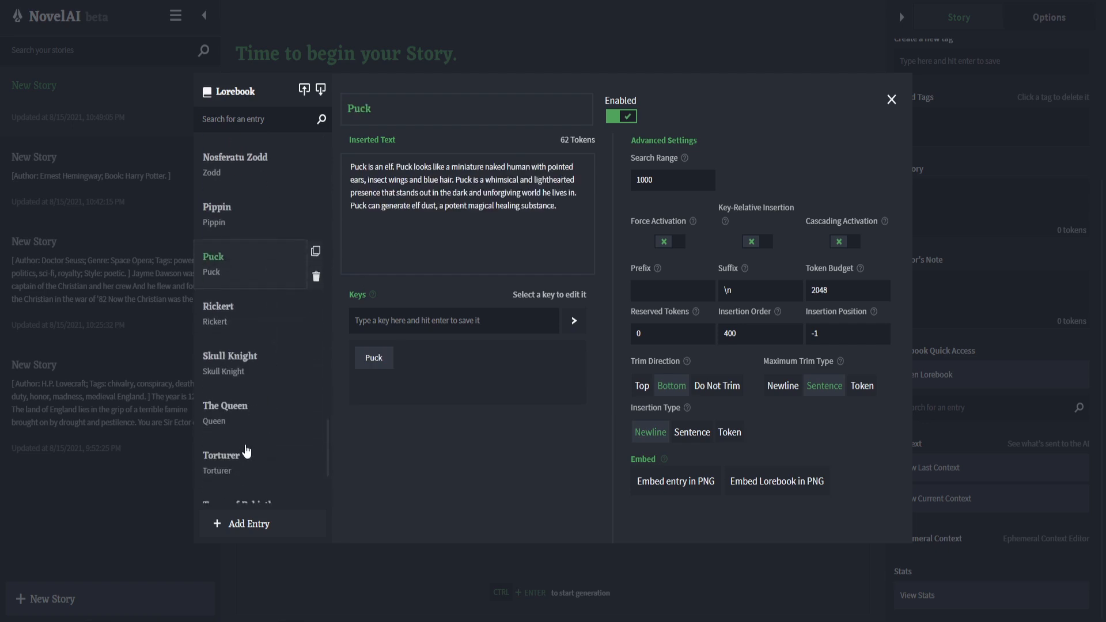
scroll(250, 445, "down", 1)
left_click(254, 383)
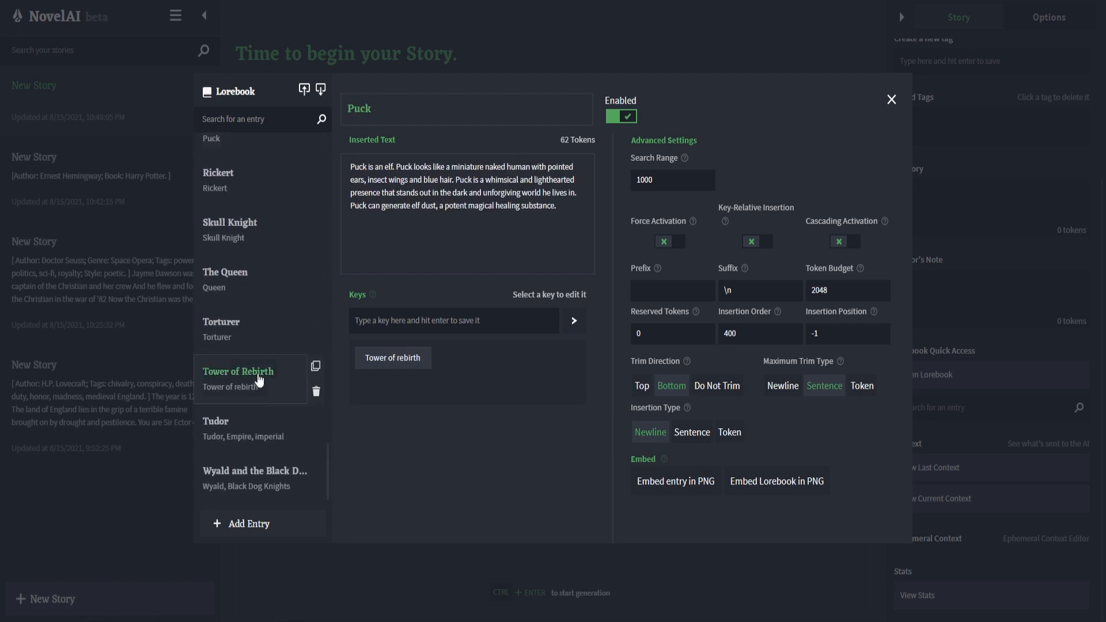
- Examine the lorebook's Holy See and Midland entries with their activation keys, and close the lorebook
scroll(262, 403, "up", 15)
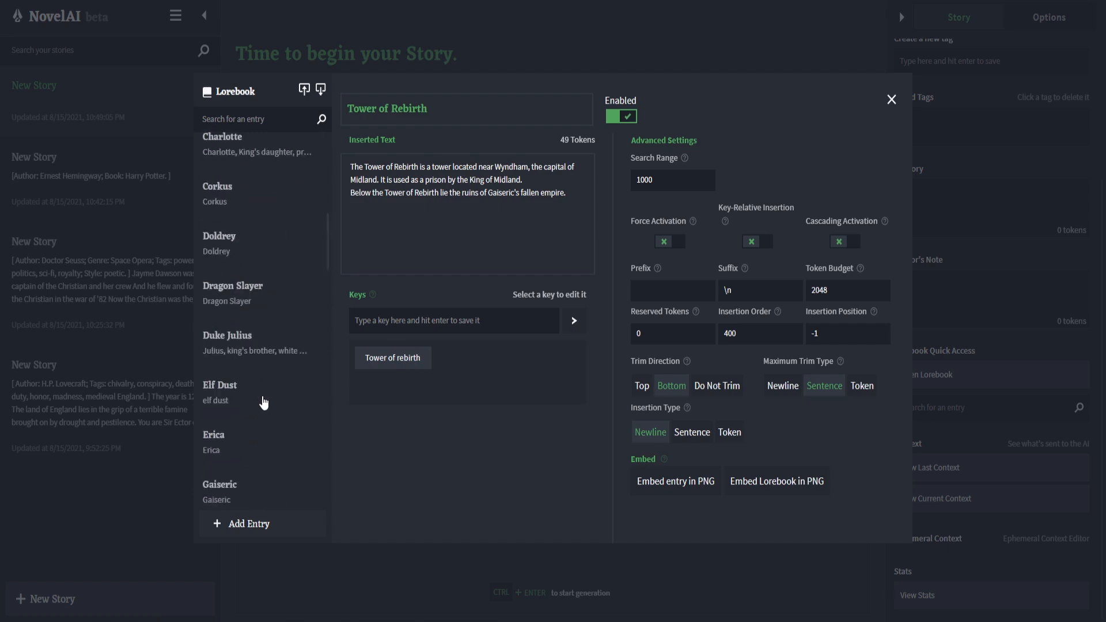
scroll(268, 397, "down", 4)
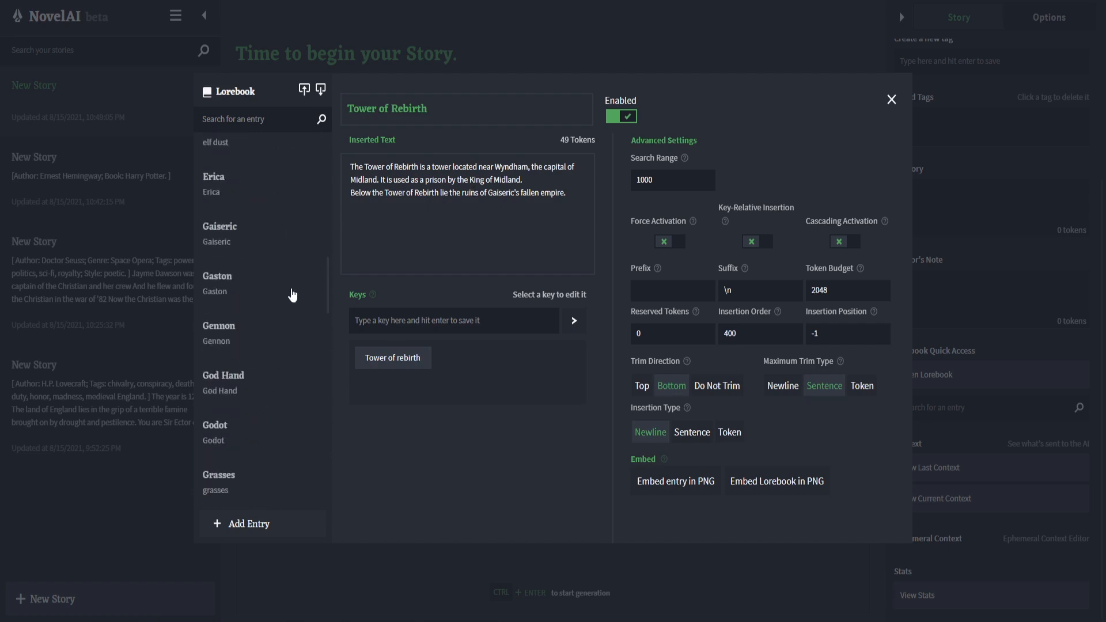
scroll(256, 377, "down", 6)
left_click(250, 244)
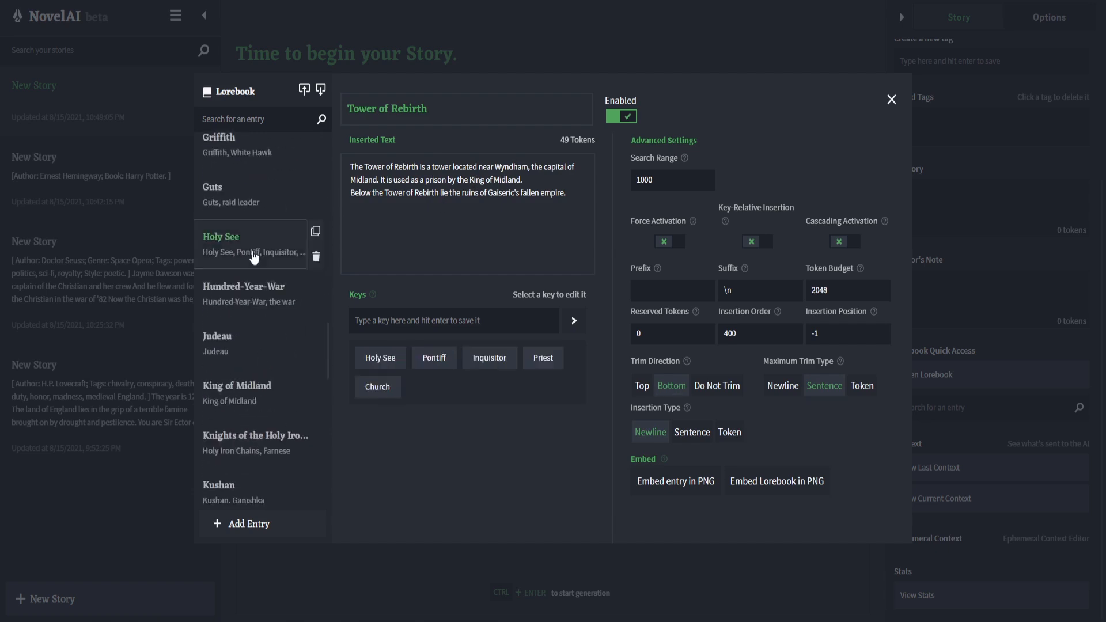
scroll(251, 415, "down", 2)
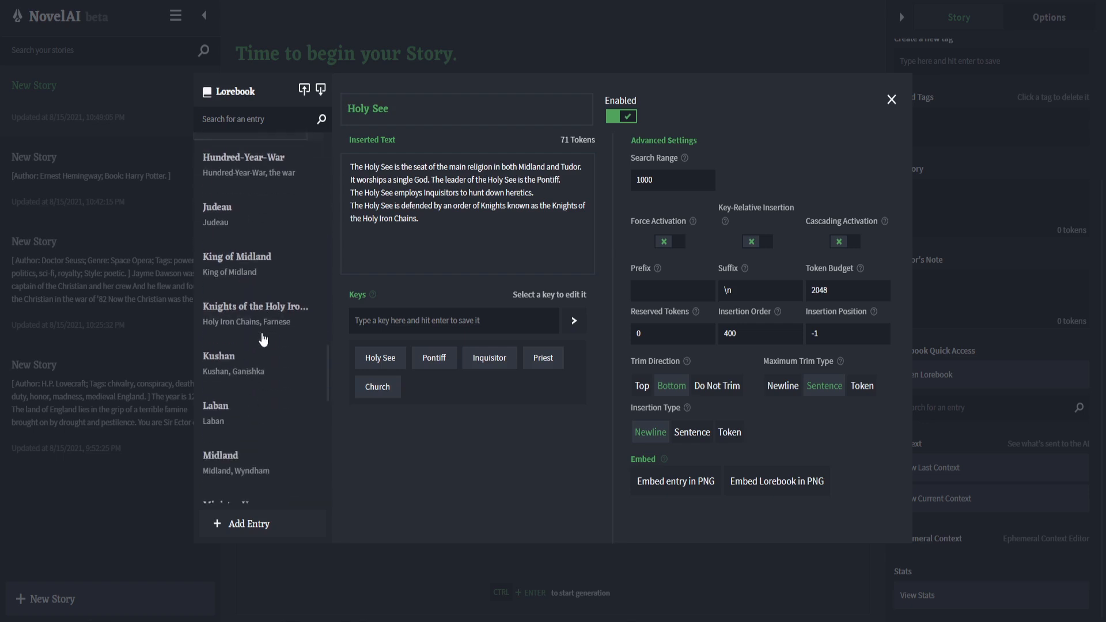
scroll(254, 340, "down", 2)
left_click(248, 334)
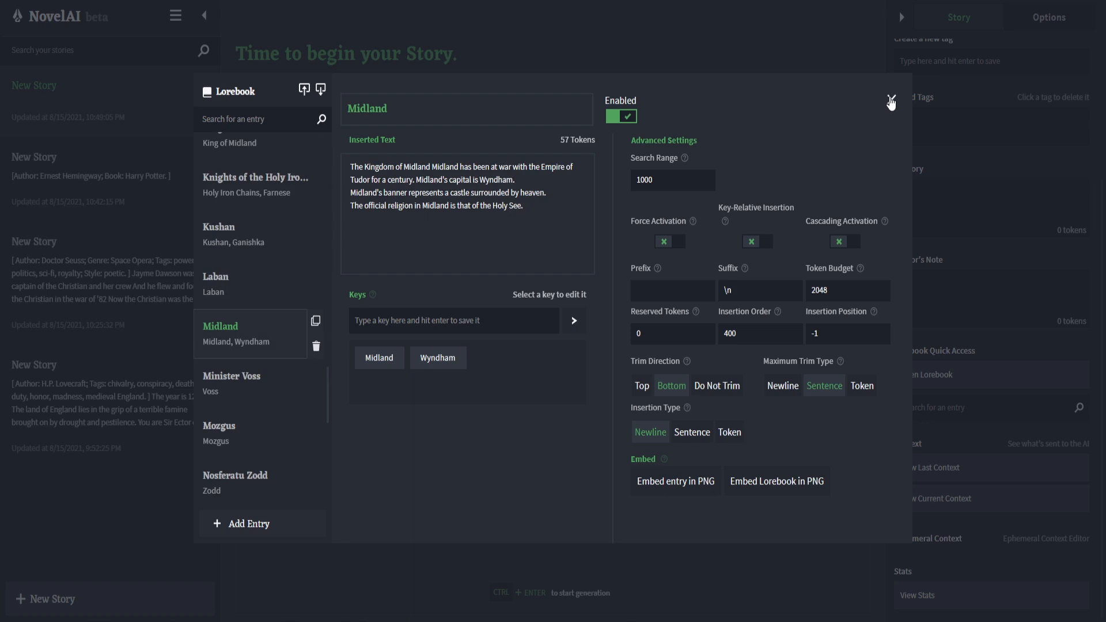
left_click(892, 101)
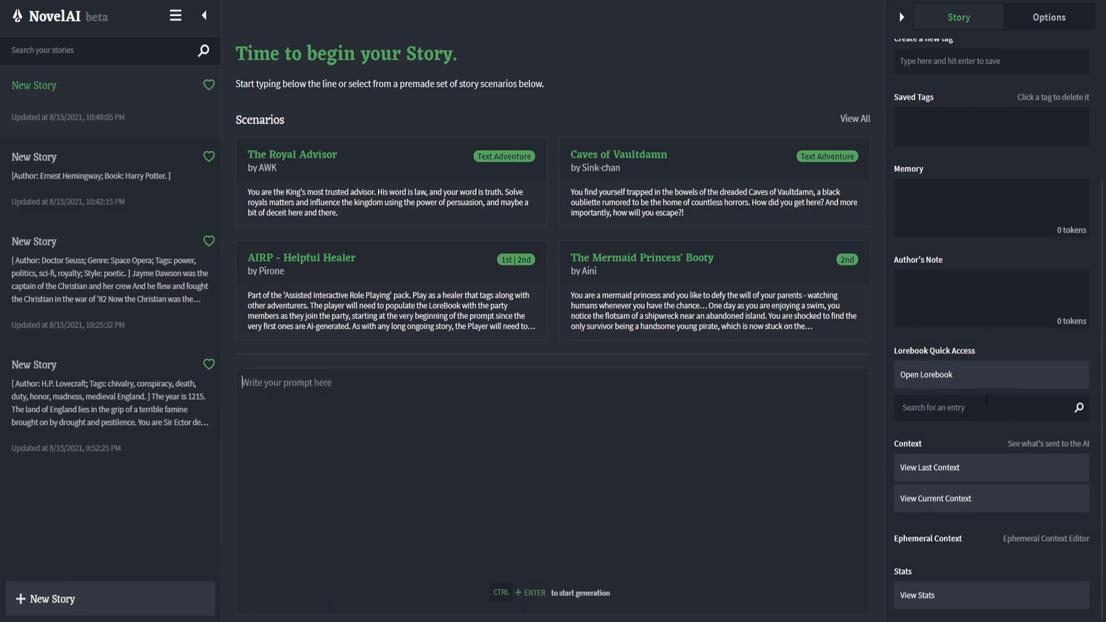
- Reopen the lorebook, examine the Adon and the Blue Whale Knights, Adonis and Apostle entries, and close it
left_click(954, 385)
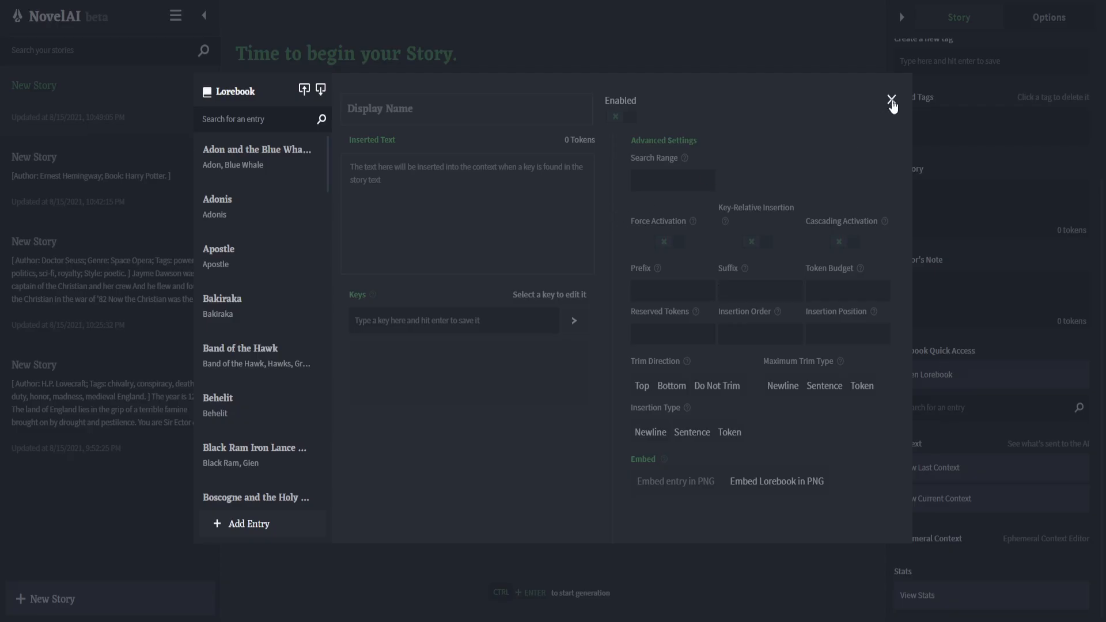
left_click(892, 101)
left_click(954, 385)
left_click(237, 151)
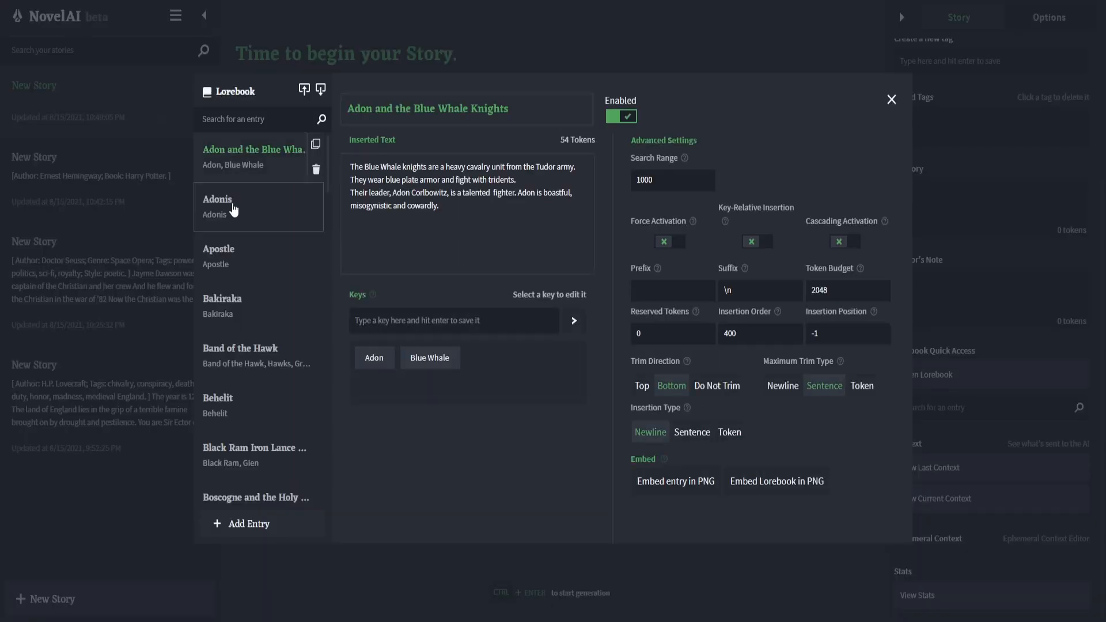
left_click(233, 210)
left_click(269, 264)
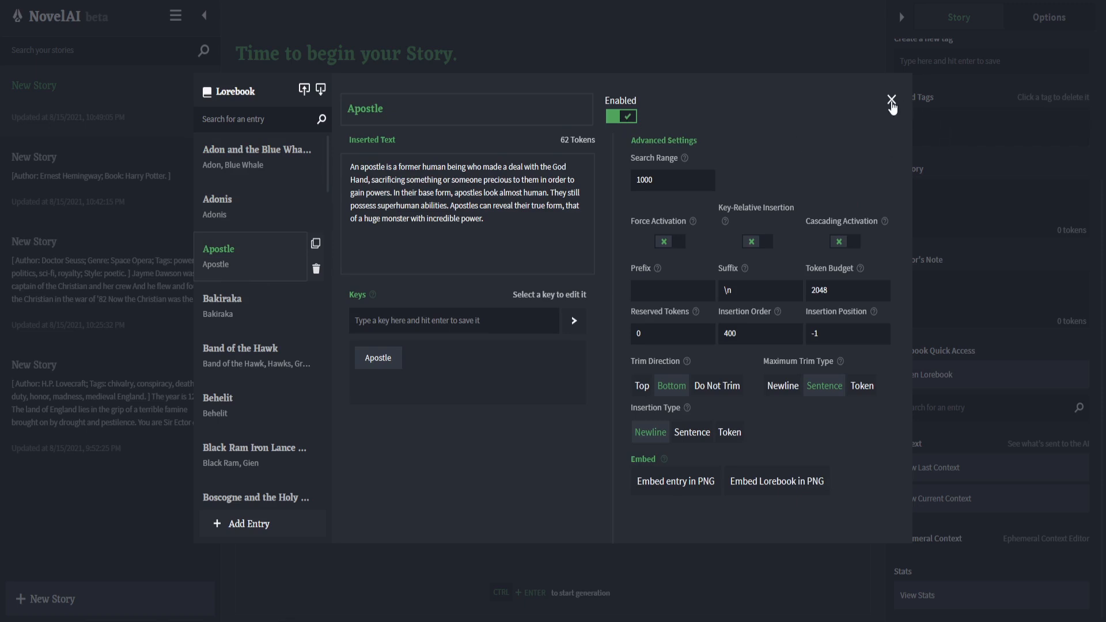
left_click(892, 101)
- Show the story's generation options and review the available config presets from Default to Legacy without changing the selection
scroll(935, 232, "up", 3)
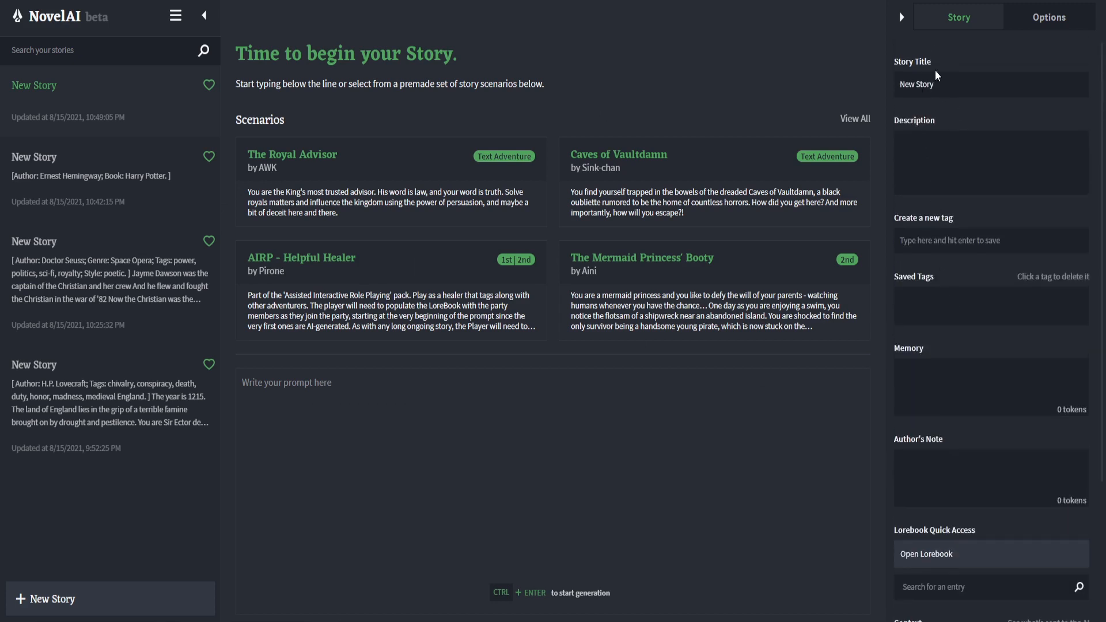
left_click(974, 239)
left_click(342, 444)
left_click(1029, 21)
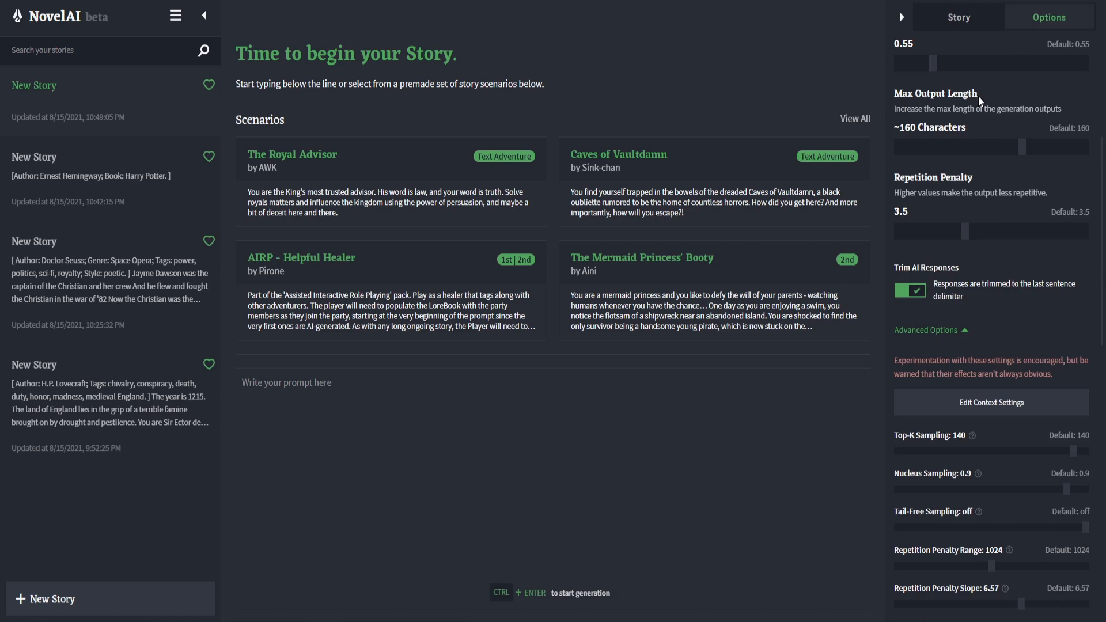
scroll(982, 115, "up", 5)
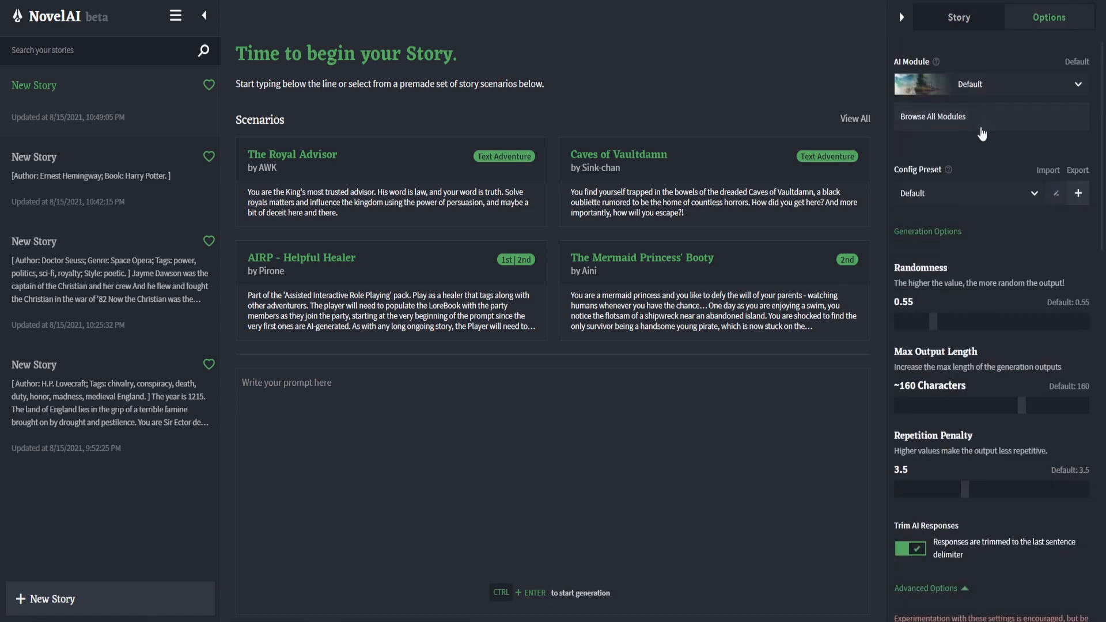
left_click(960, 196)
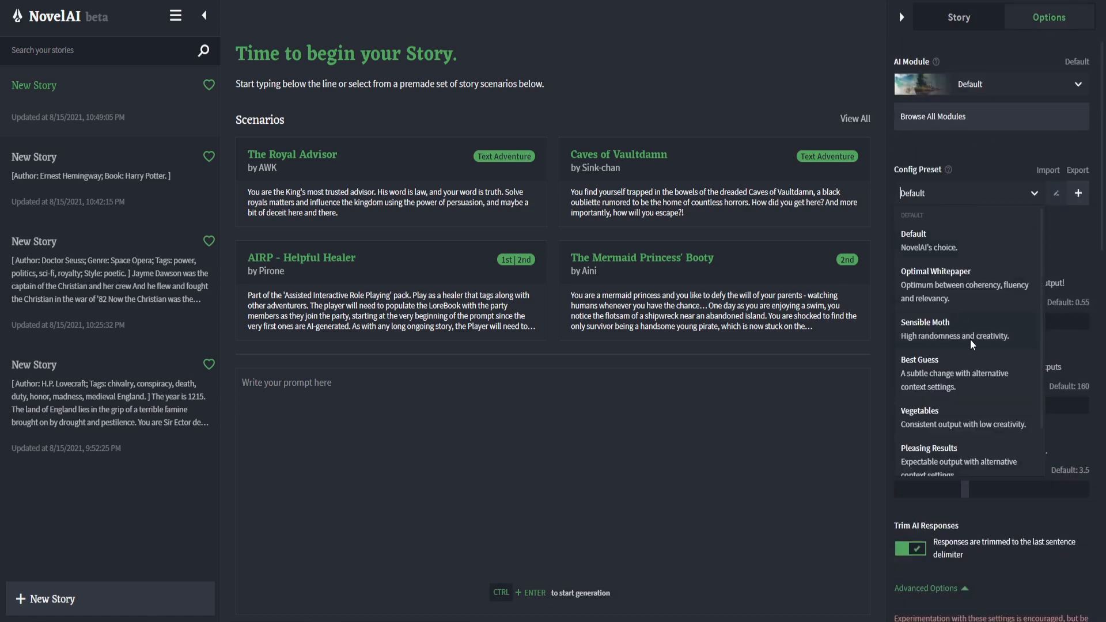
scroll(973, 345, "down", 1)
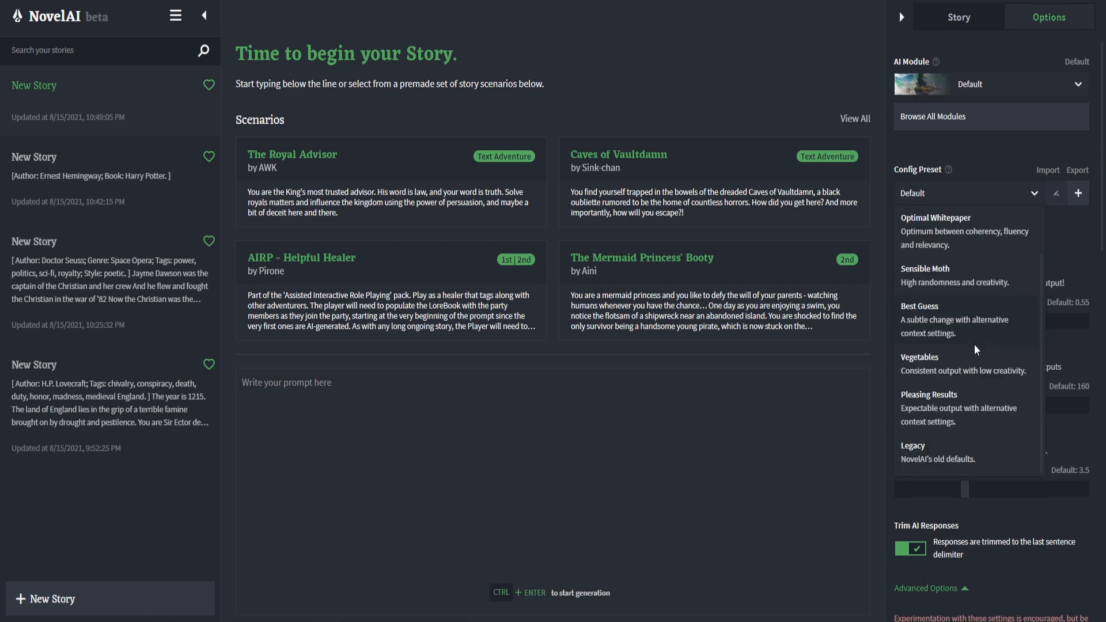
scroll(973, 345, "up", 1)
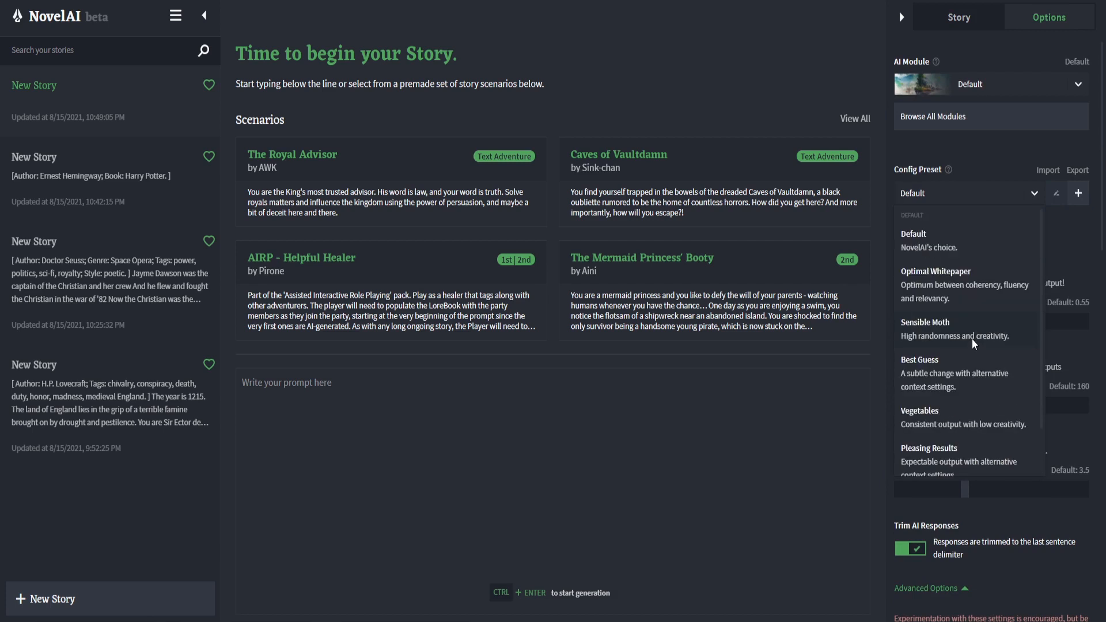
left_click(676, 92)
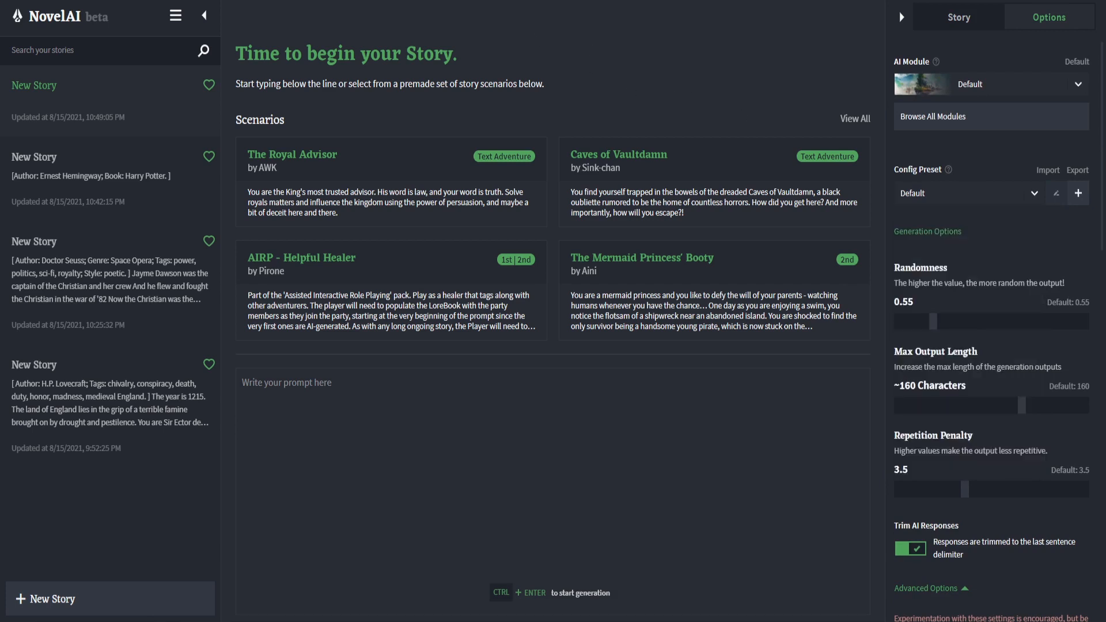
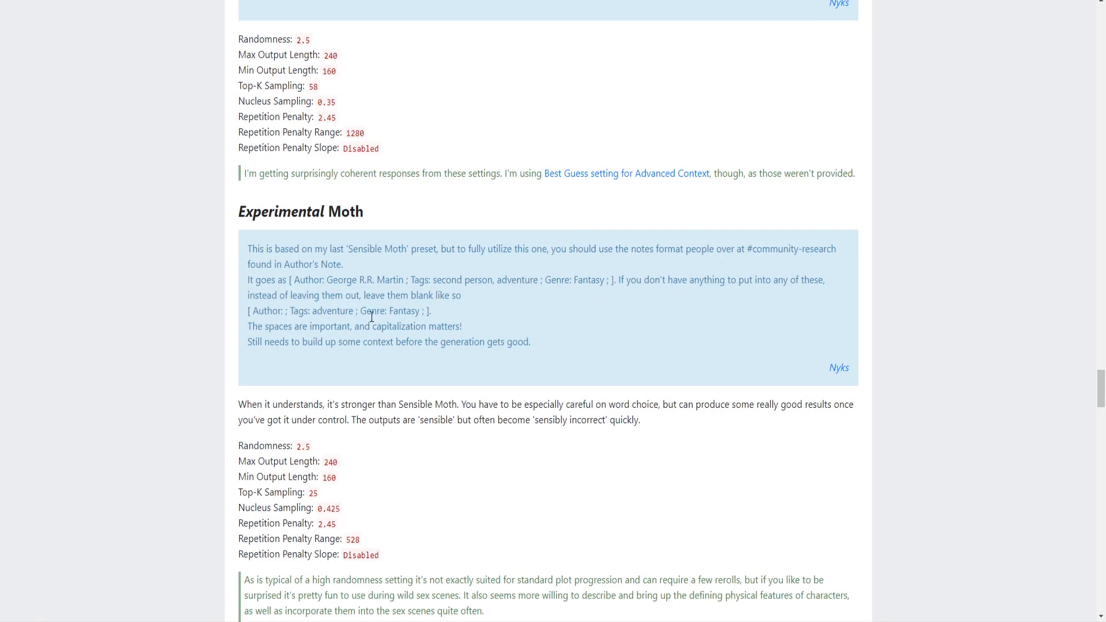
- Read the Experimental Moth, Lunar Moth and Whitepaper settings on the community presets page, and return to Experimental Moth
scroll(356, 390, "down", 2)
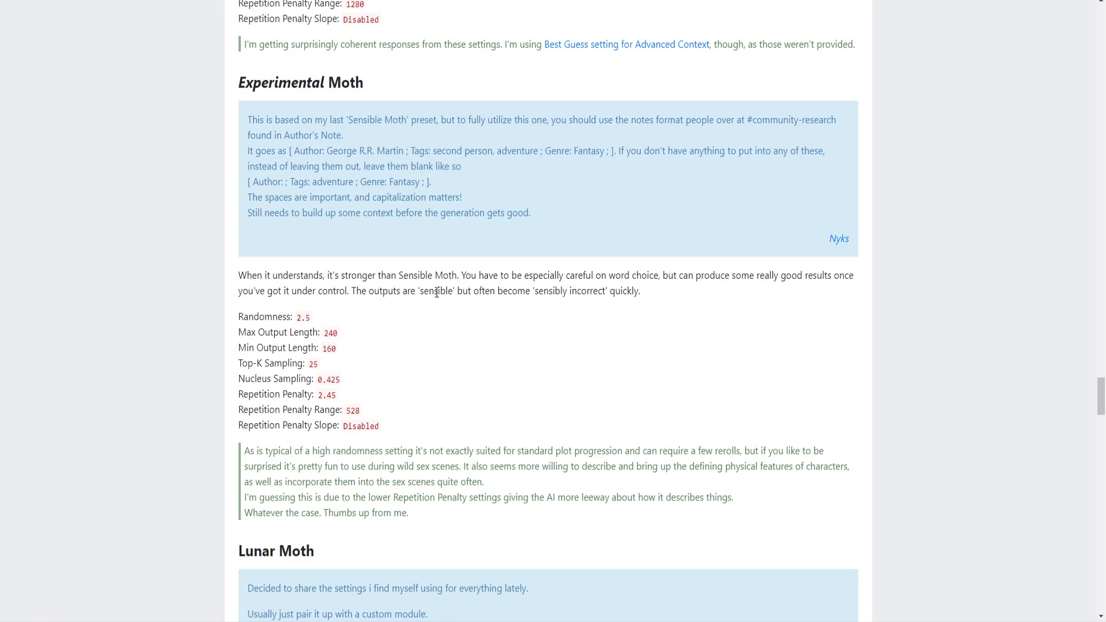
scroll(437, 292, "down", 3)
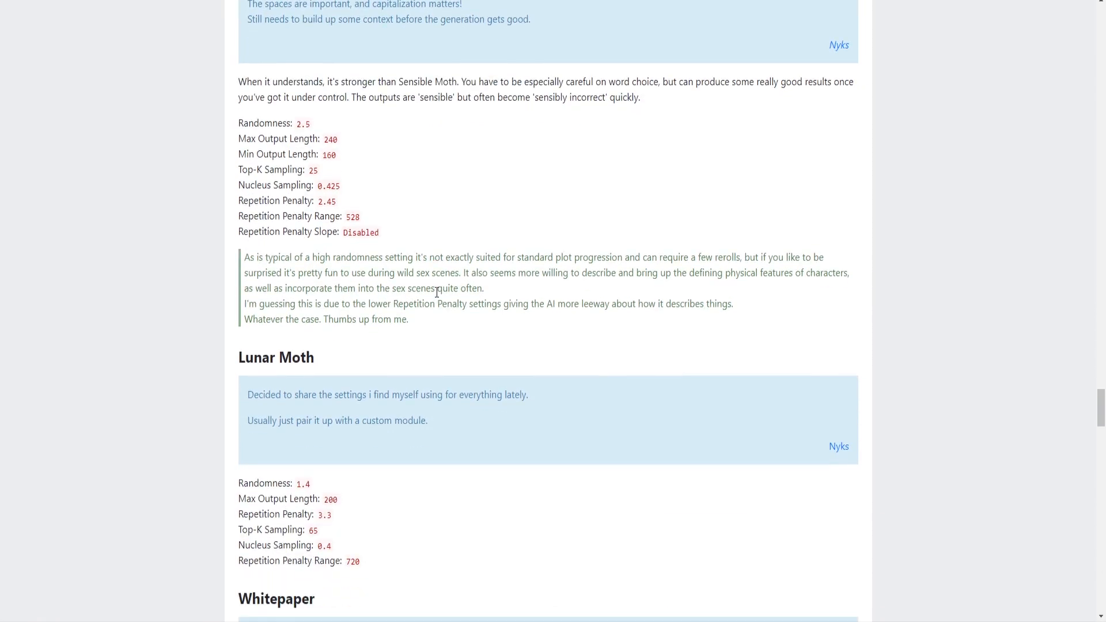
scroll(437, 292, "down", 4)
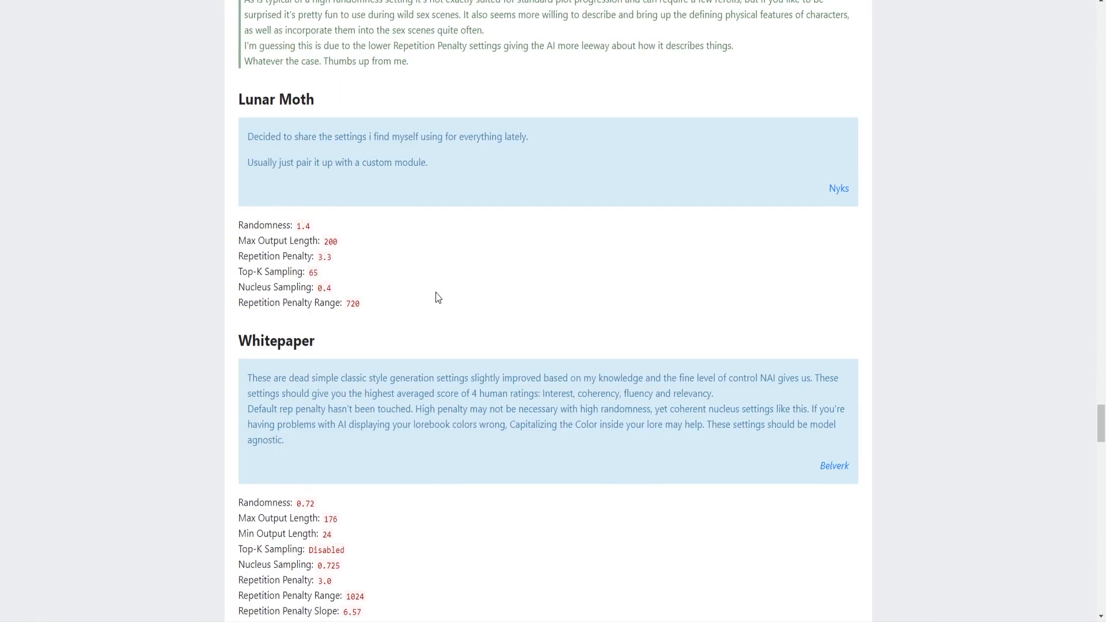
scroll(438, 296, "down", 2)
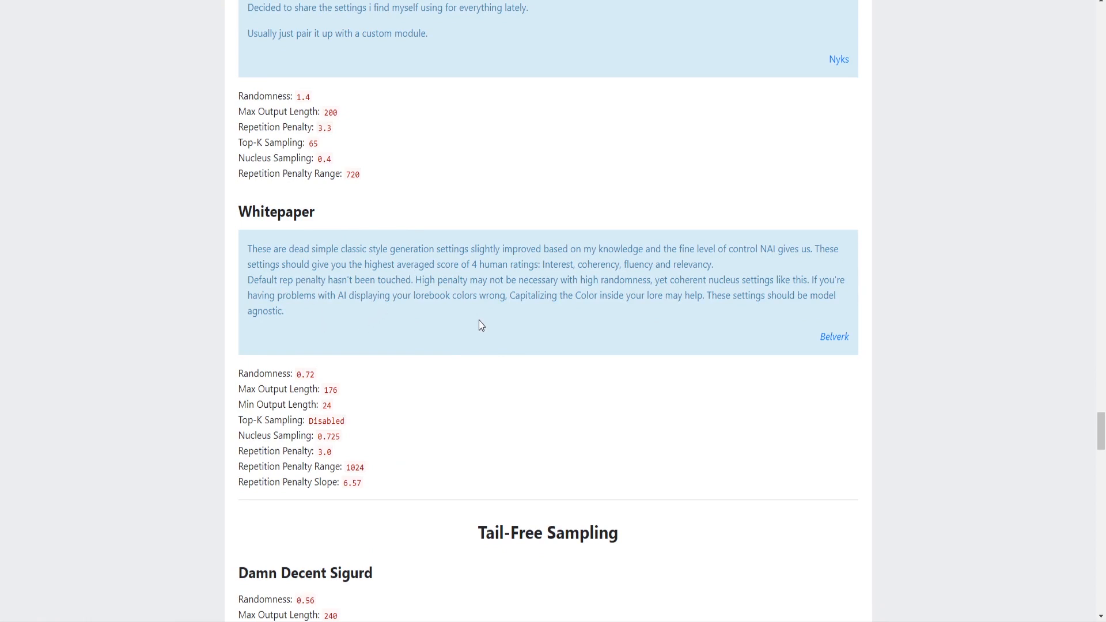
scroll(479, 320, "up", 10)
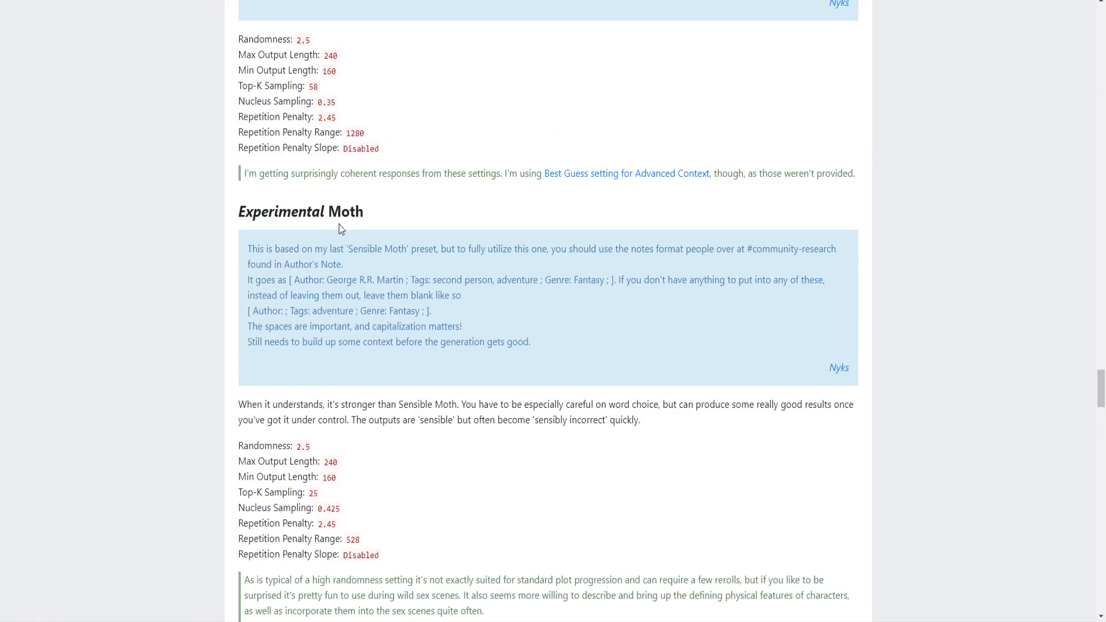
- Switch to NovelAI and check its built-in config presets down to Legacy
key("ctrl+Tab")
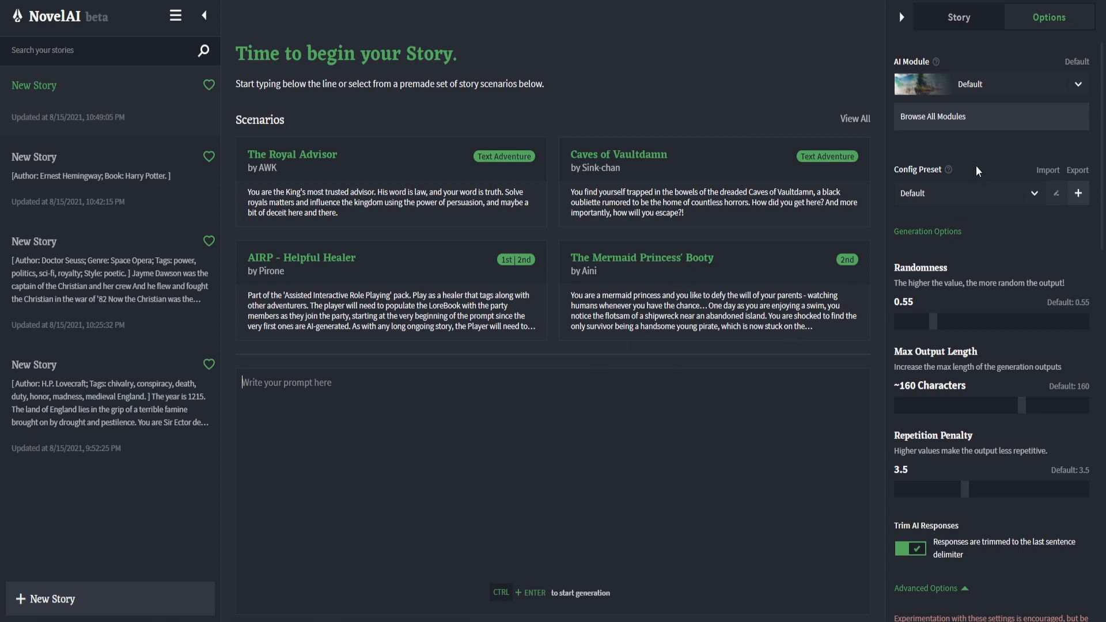
left_click(969, 196)
scroll(969, 262, "down", 1)
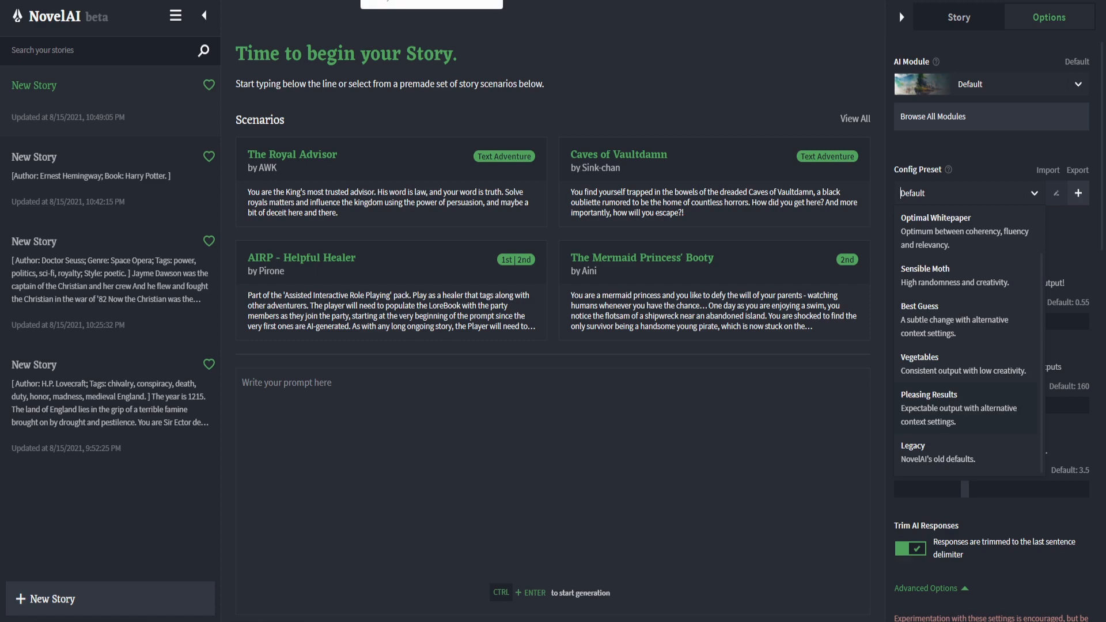
- Return to the community presets page and examine the Pleasing Results context settings and the Untouchable preset with its sample outputs
left_click(522, 1)
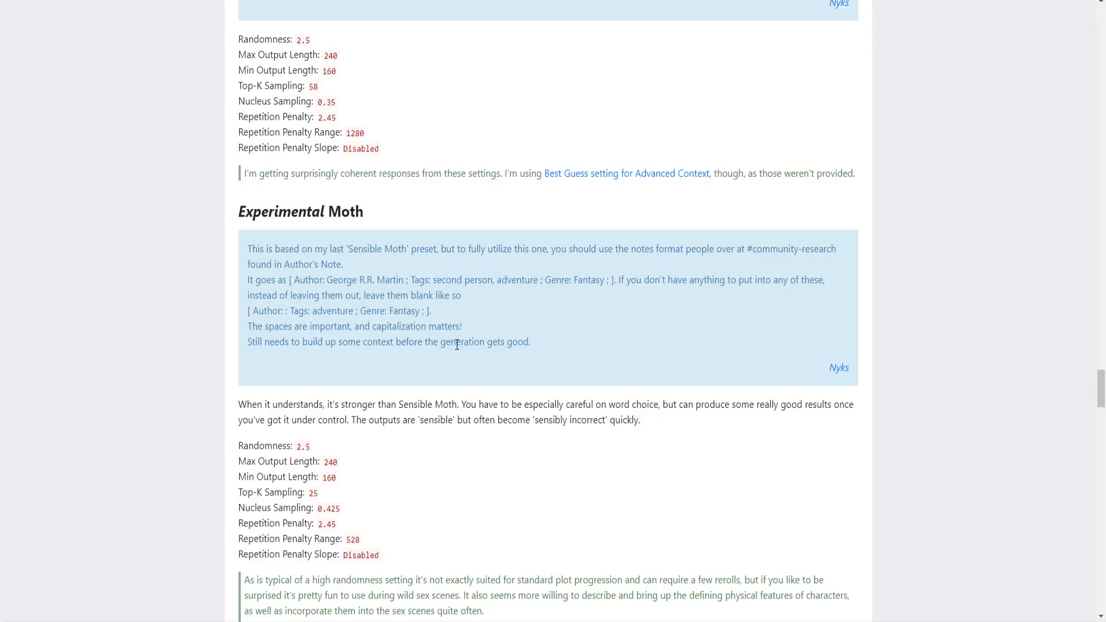
scroll(455, 344, "down", 20)
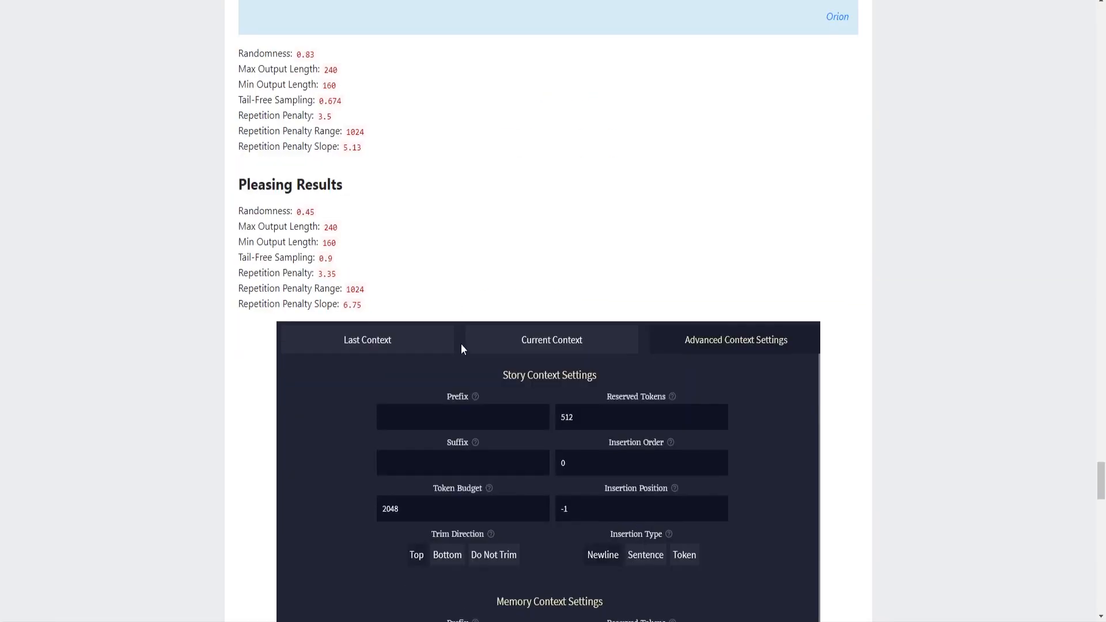
scroll(462, 345, "down", 8)
scroll(461, 340, "up", 7)
scroll(306, 239, "down", 10)
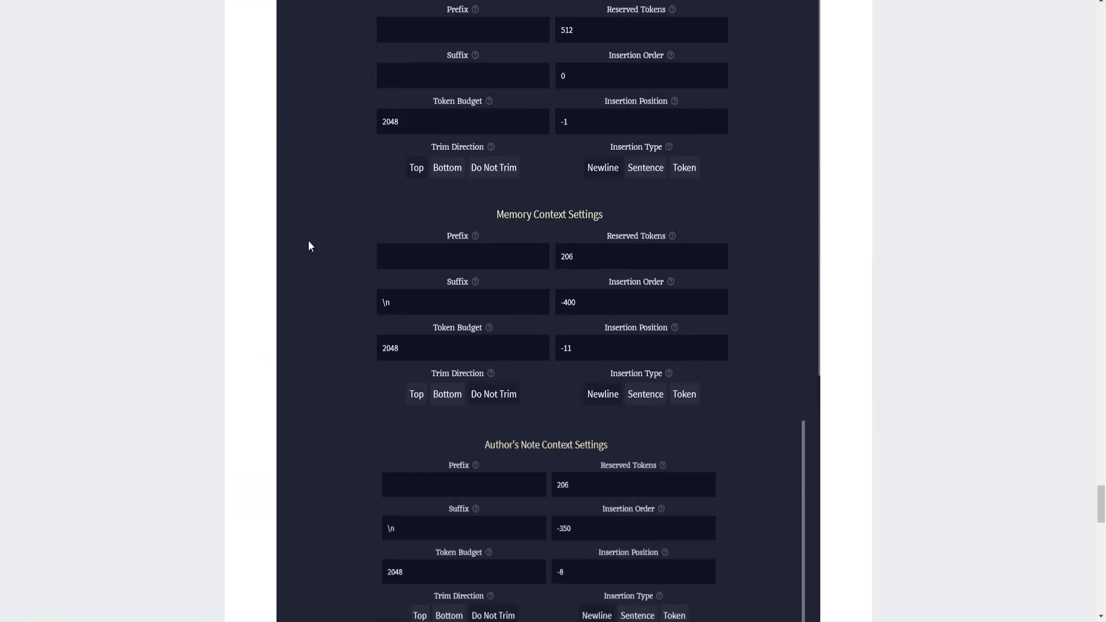
scroll(344, 283, "up", 10)
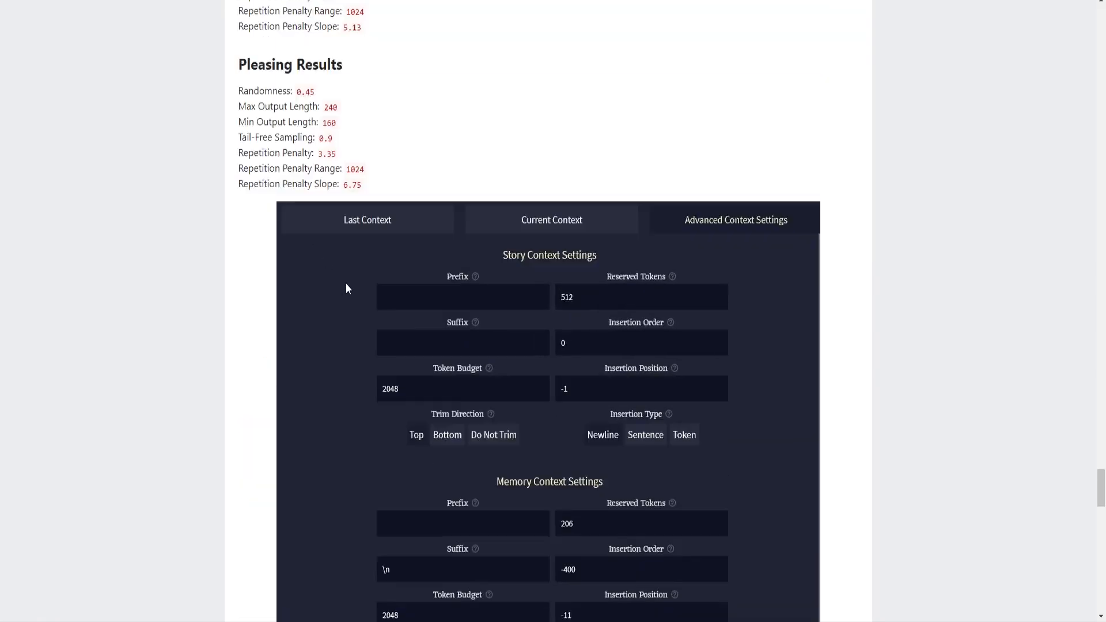
scroll(351, 284, "down", 11)
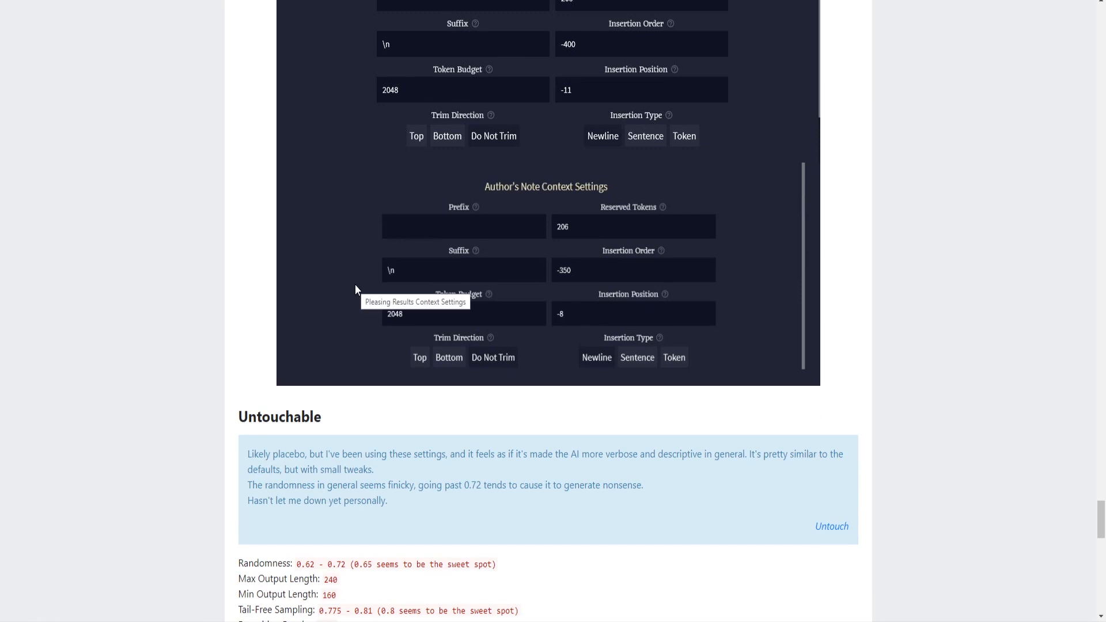
scroll(283, 438, "down", 5)
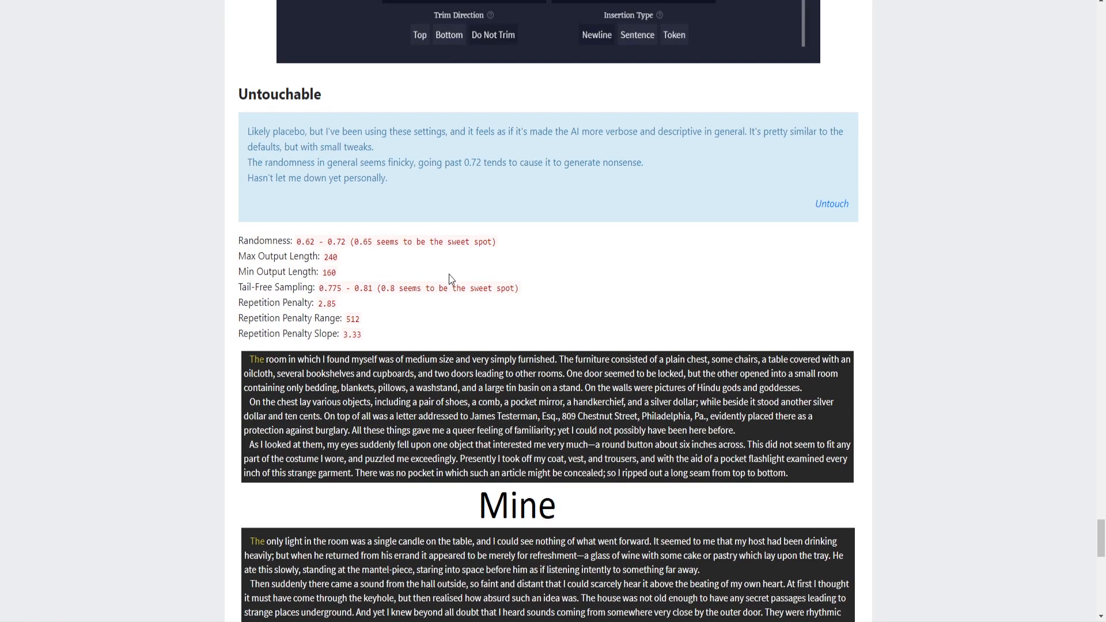
scroll(448, 279, "down", 1)
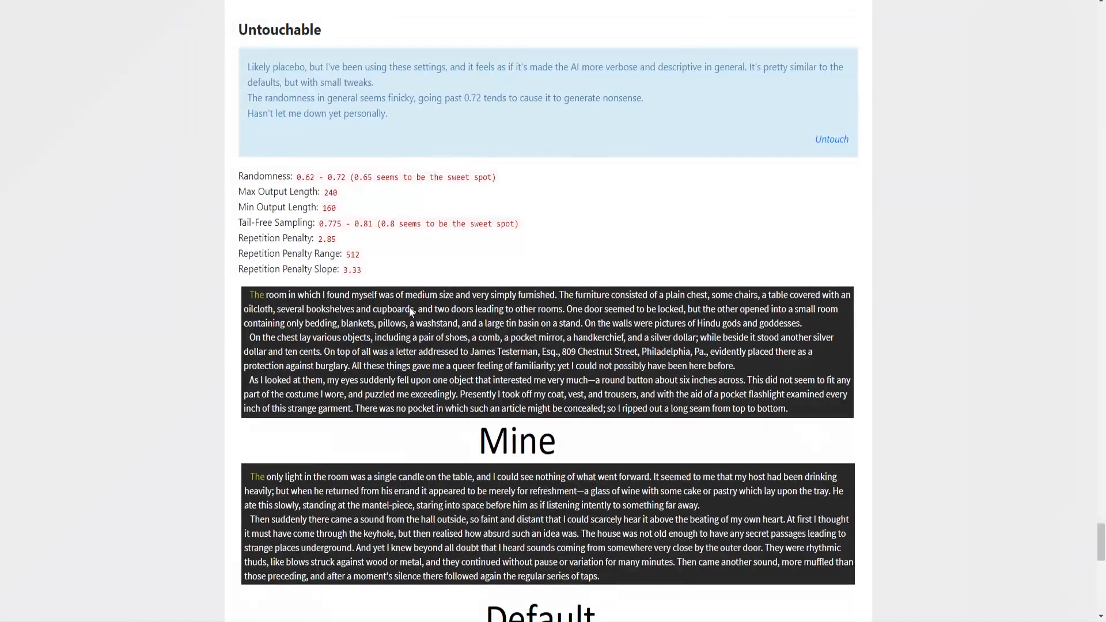
- Compare the Untouchable preset's sample output with the default one and glance at The Scaffold section on the community presets page
scroll(623, 414, "up", 1)
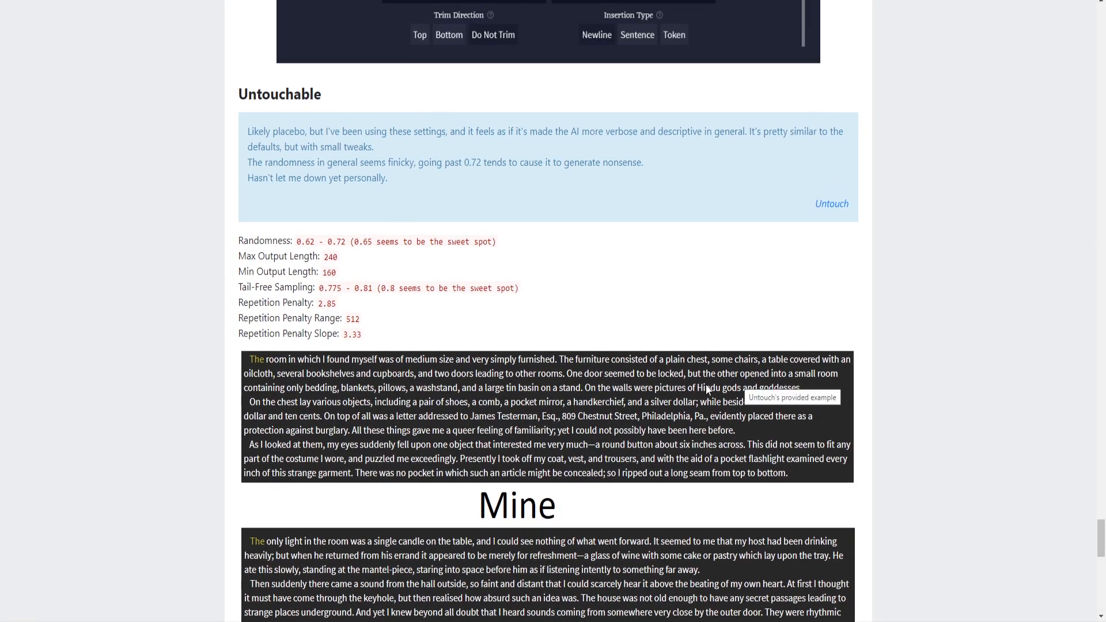
scroll(708, 389, "down", 1)
scroll(695, 391, "down", 4)
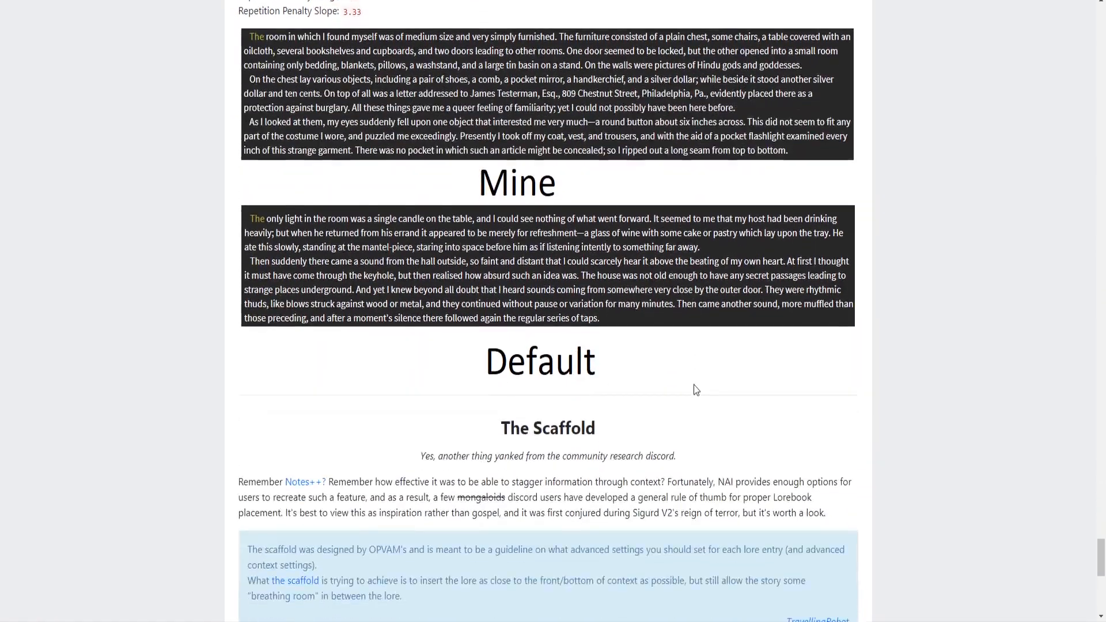
scroll(695, 383, "down", 3)
scroll(686, 347, "up", 7)
scroll(687, 347, "up", 20)
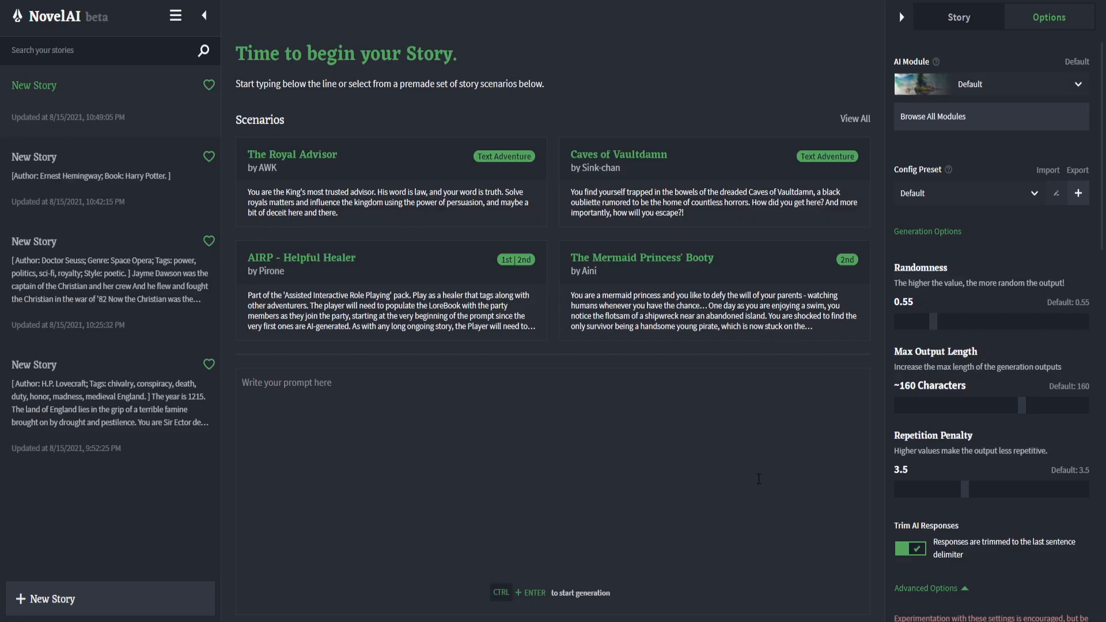
- Switch to NovelAI and apply the Pleasing Results config preset to the new story
left_click(1009, 199)
scroll(958, 403, "down", 1)
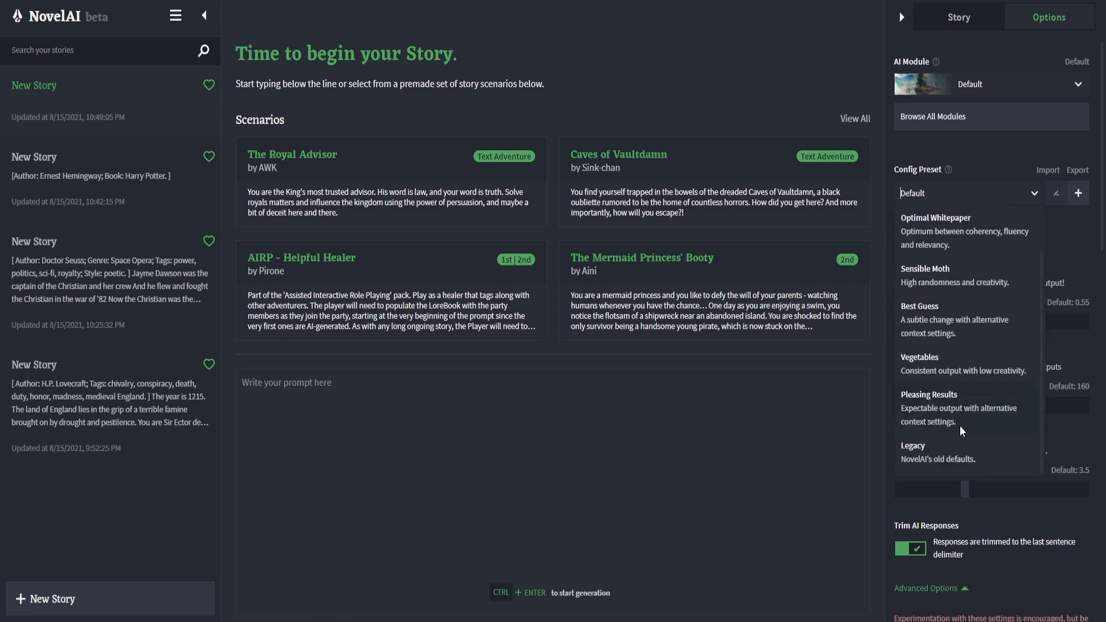
left_click(938, 409)
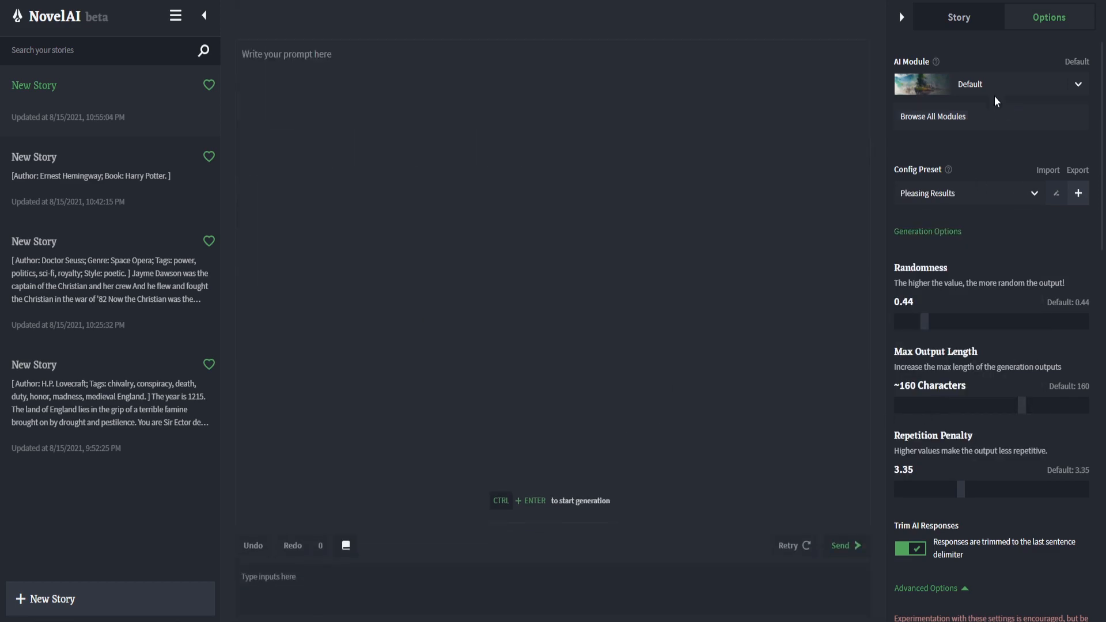
mouse_move(936, 62)
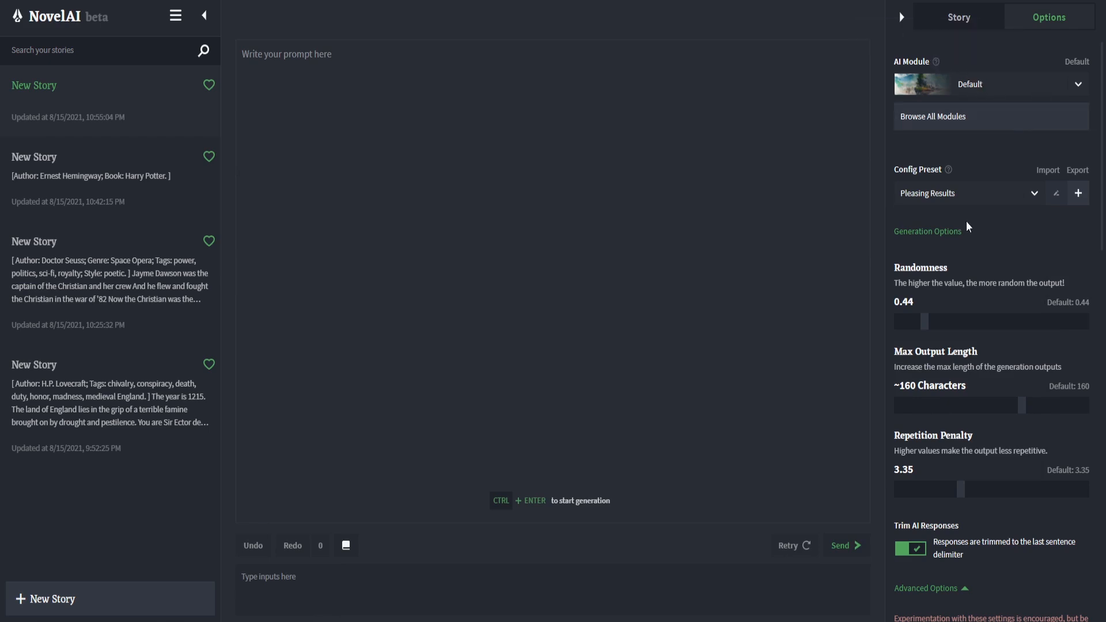
- Raise the story's Max Output Length to about 240 characters and look over the remaining generation options
left_click_drag(1022, 409, 1089, 413)
scroll(1022, 531, "down", 4)
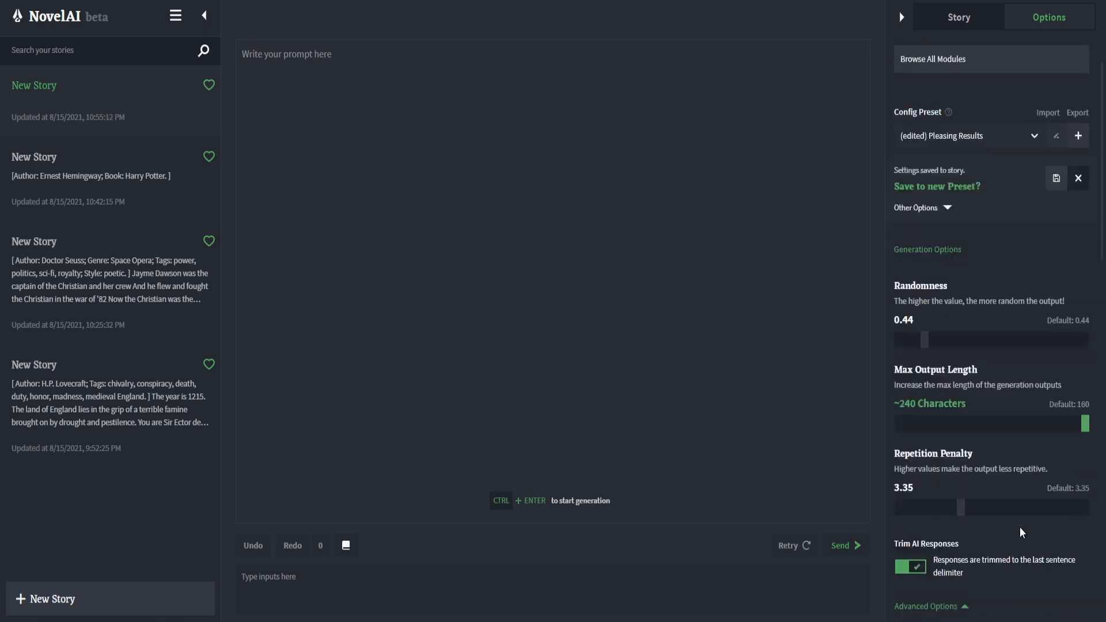
scroll(1018, 518, "down", 3)
scroll(1018, 519, "up", 10)
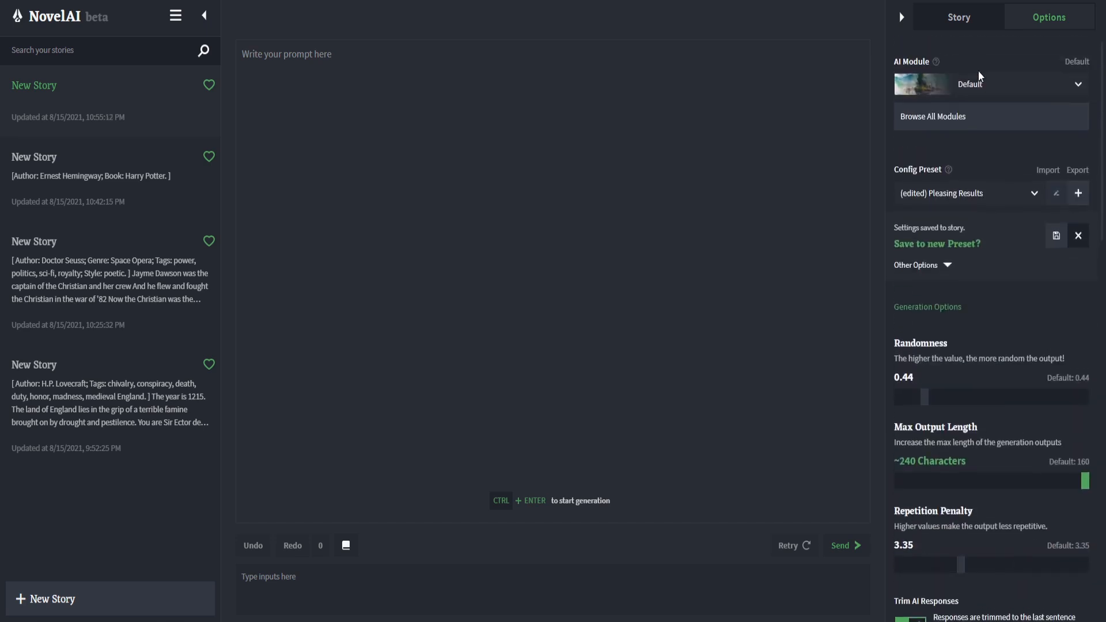
- Rename the story as "Berserk Fan Fiction made by a Machine"
left_click(960, 19)
triple_click(950, 84)
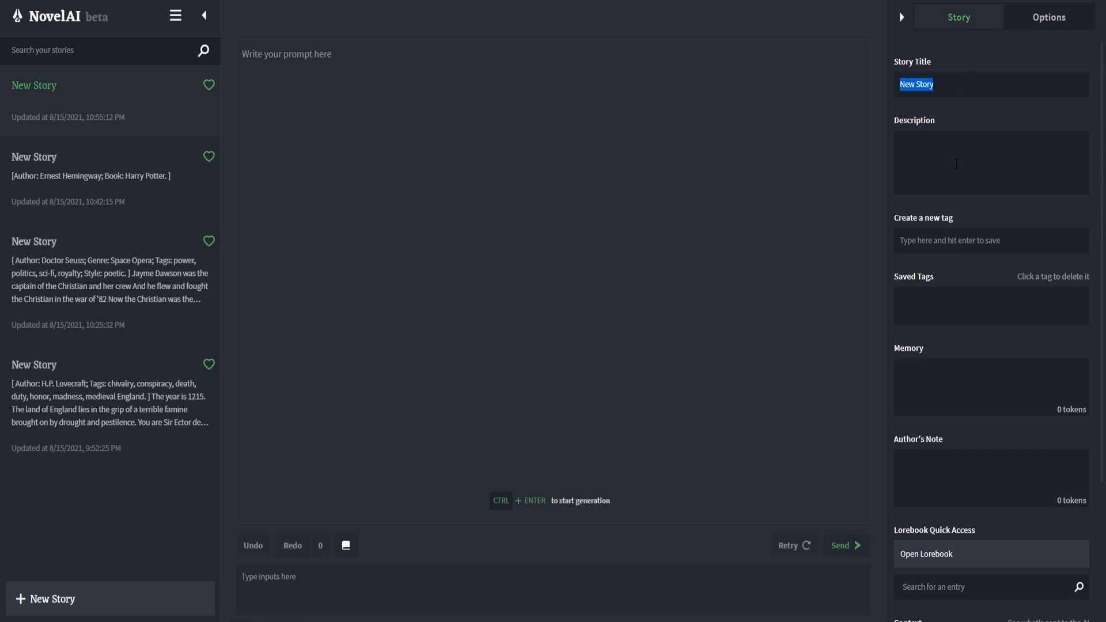
type("Berse")
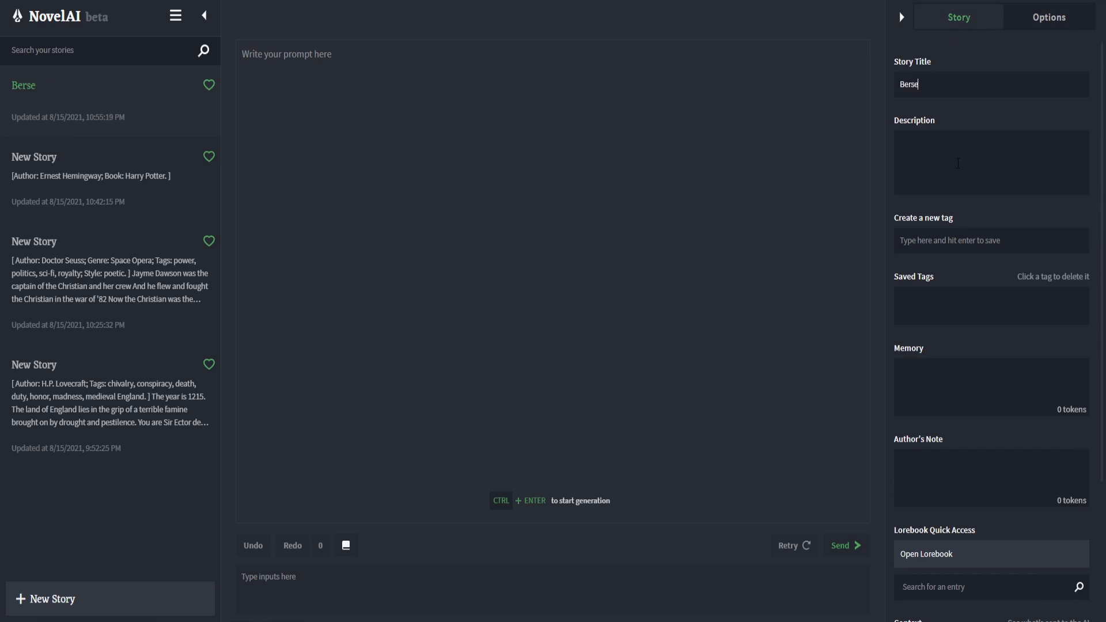
type("rk Fan Fiction made ")
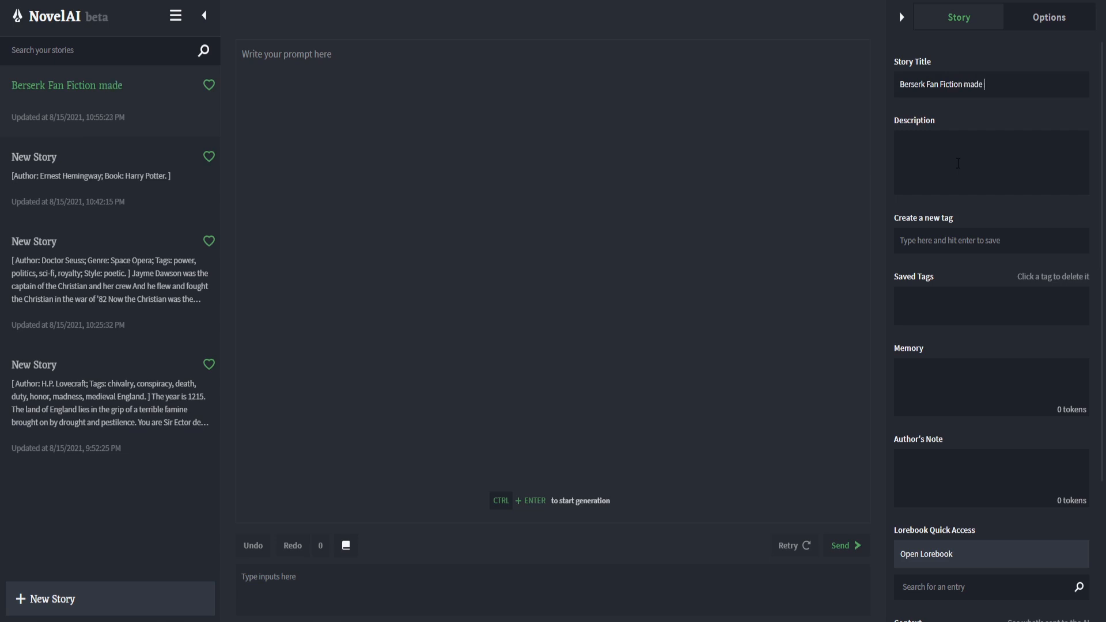
type("by a Mazhine")
left_click(1013, 85)
key("BackSpace")
type("c")
- Begin the story prompt with the bracketed tag text "[ Author"
left_click(604, 133)
type("[")
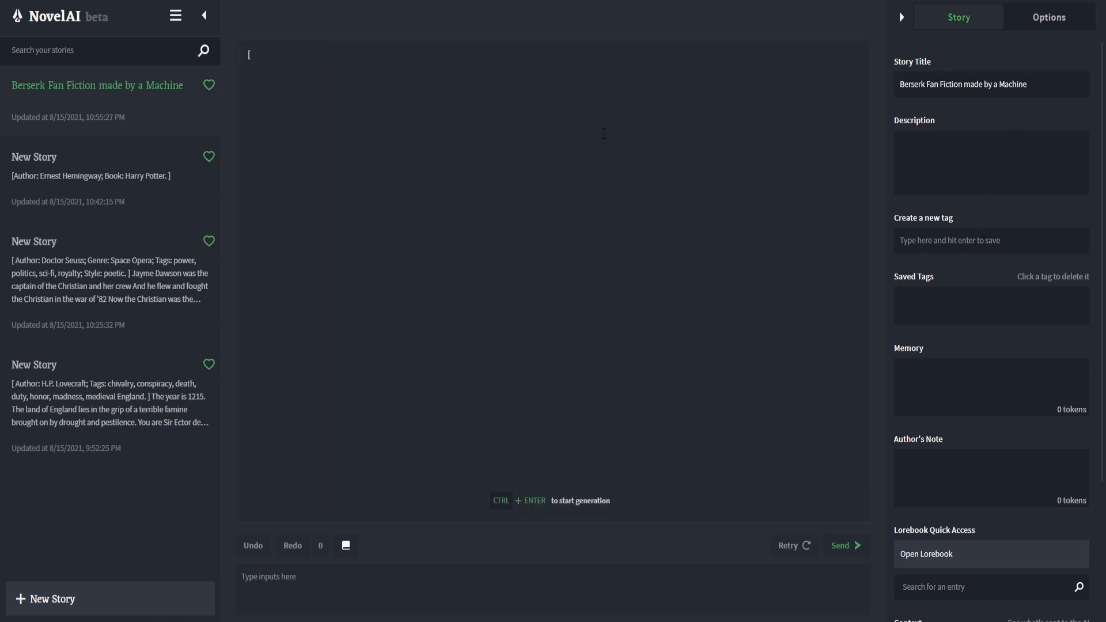
type(" Author")
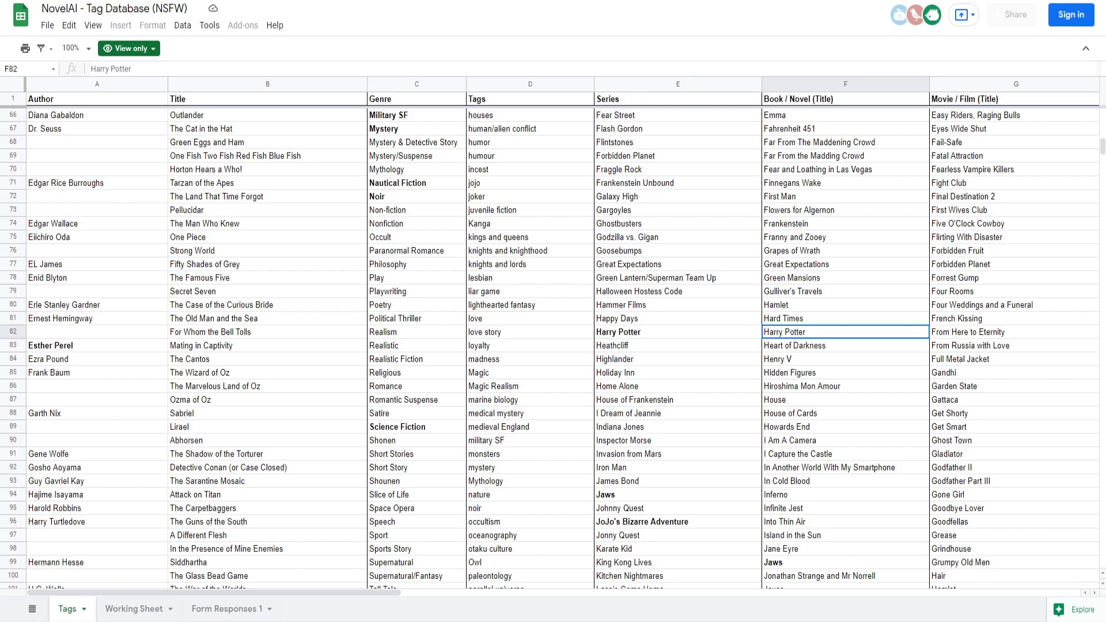
- Switch to the NovelAI Tag Database spreadsheet and read through its authors and titles down to the end of the list
scroll(161, 373, "down", 4)
scroll(115, 383, "down", 4)
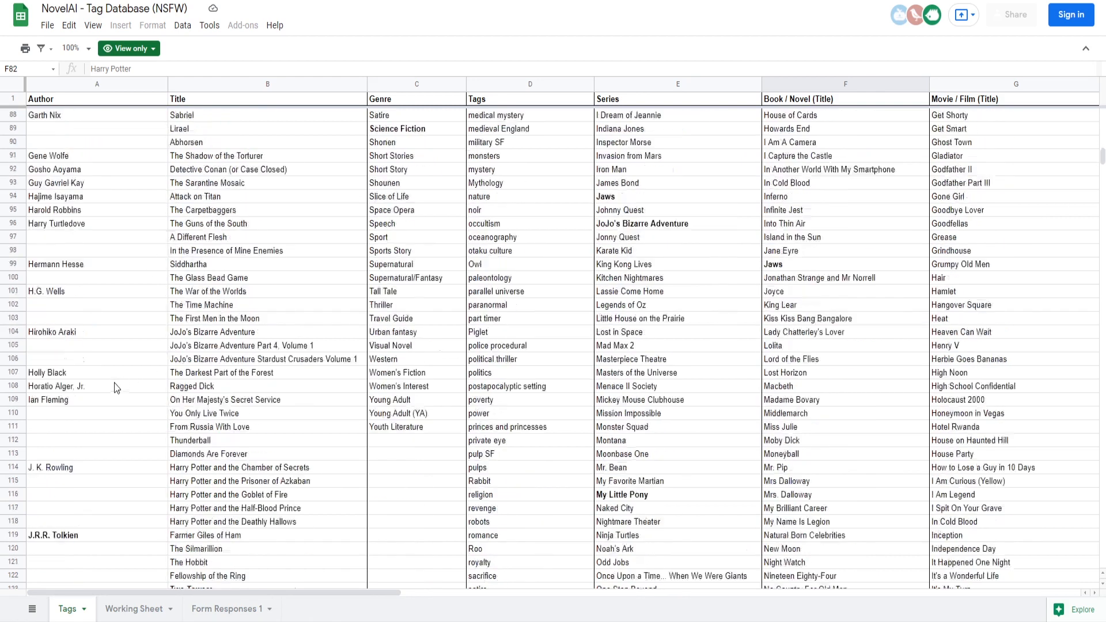
left_click(72, 240)
scroll(101, 297, "down", 2)
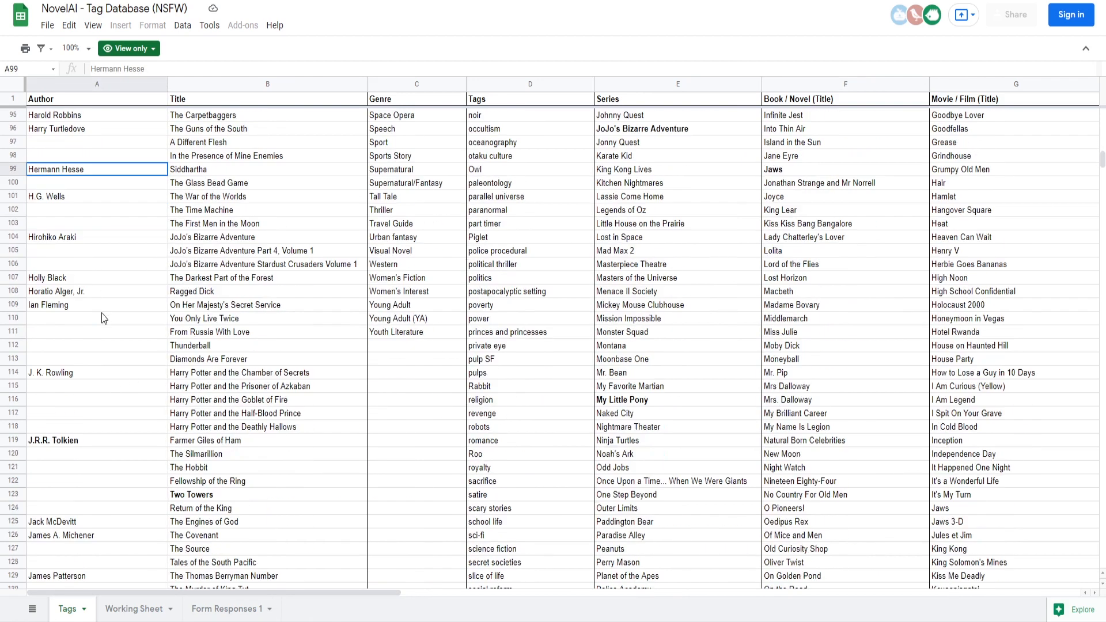
left_click(88, 241)
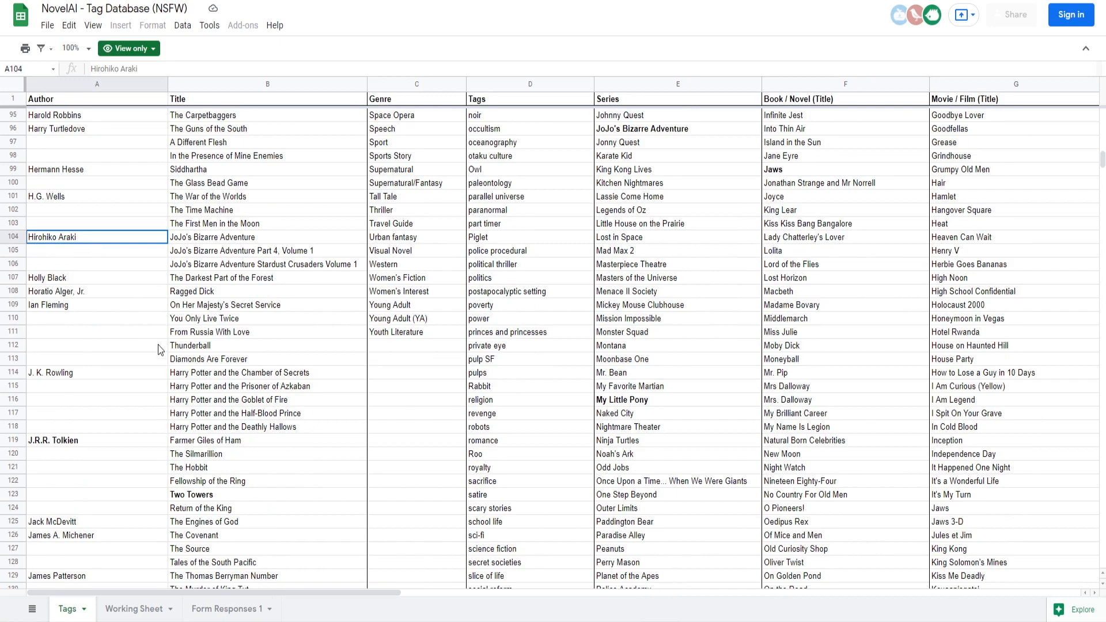
scroll(158, 344, "down", 2)
left_click(116, 350)
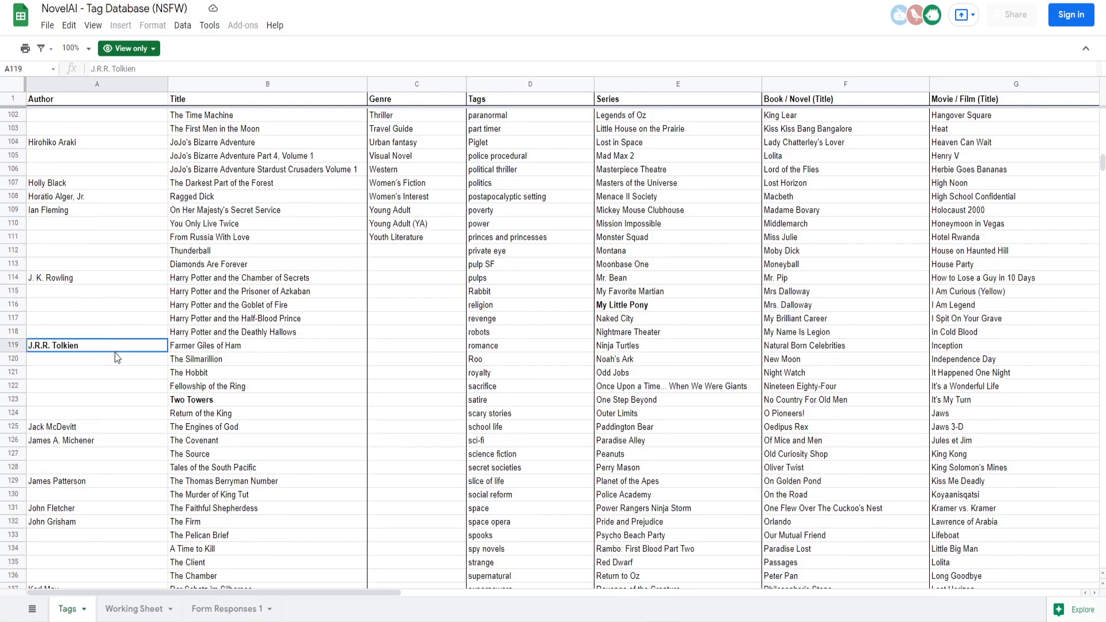
scroll(121, 351, "down", 6)
scroll(121, 346, "down", 12)
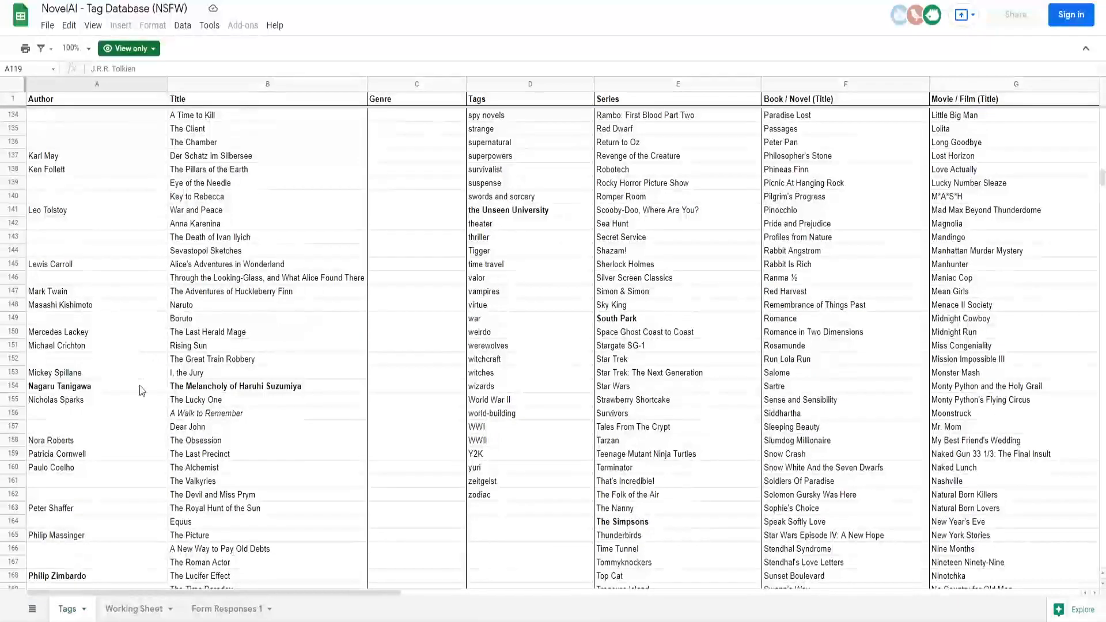
scroll(242, 324, "down", 12)
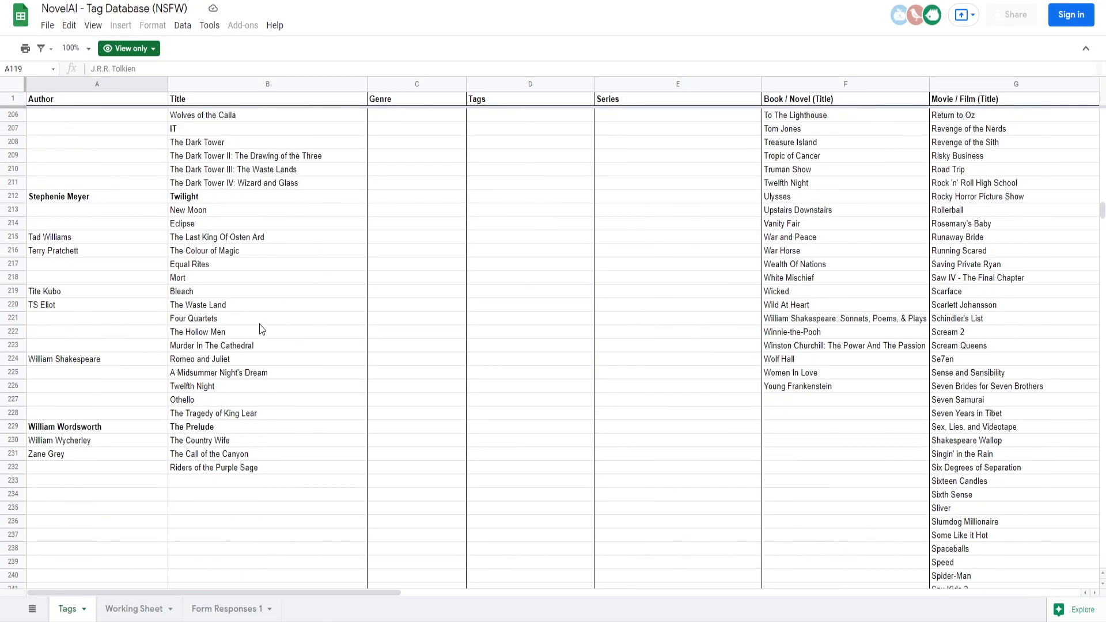
- Search the tag database for "berserk", close the search and bring the Author column back into view
key("ctrl+f")
type("berserk")
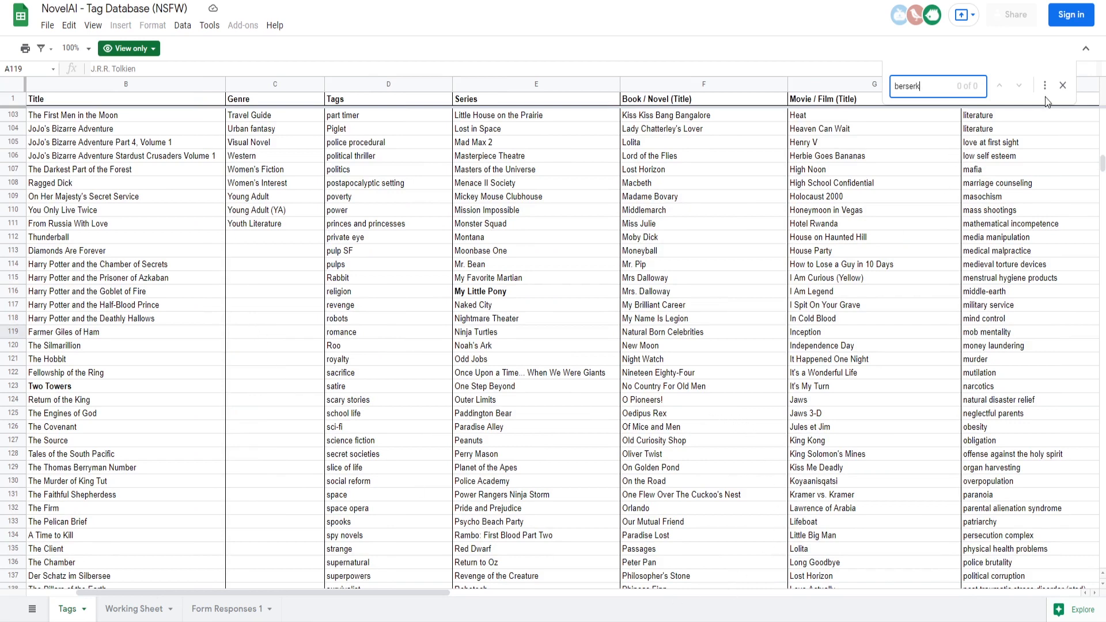
left_click(1063, 87)
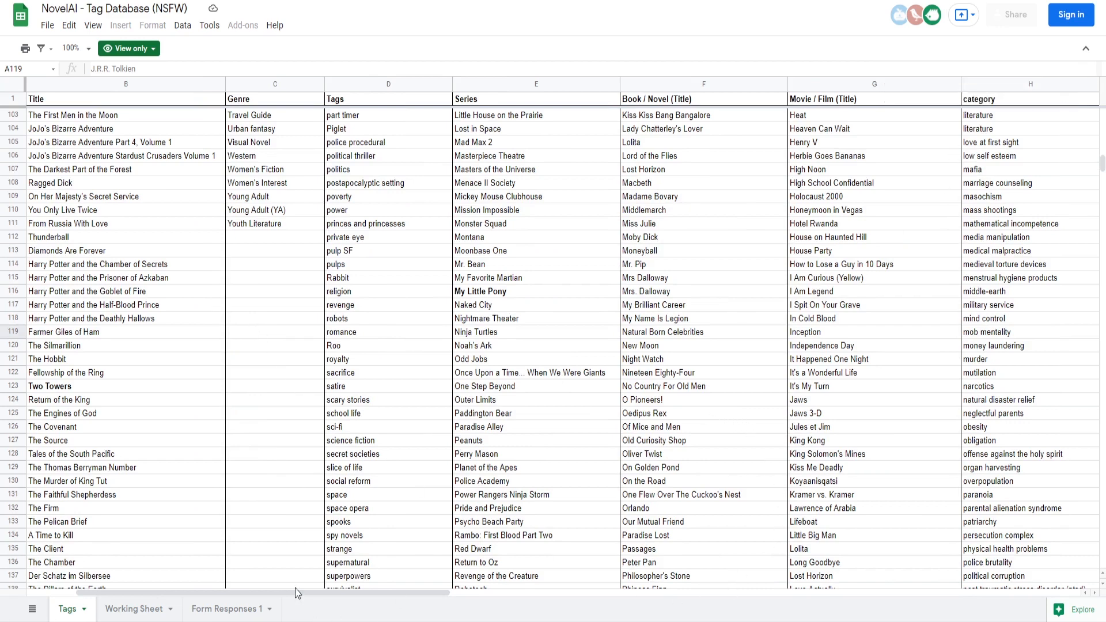
left_click(226, 588)
left_click_drag(242, 594, 163, 594)
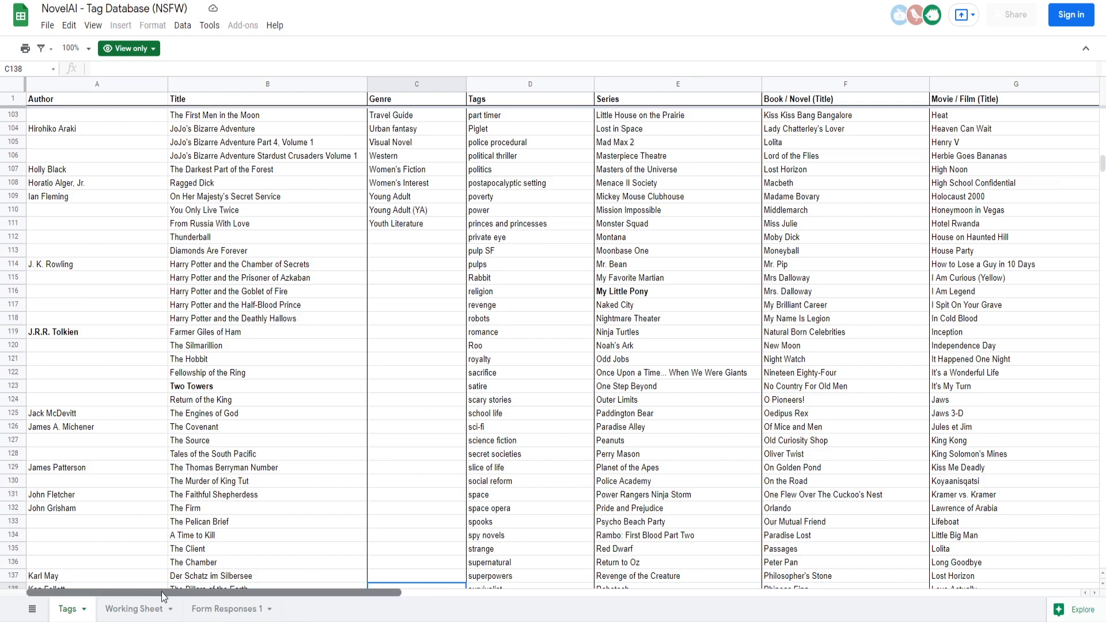
left_click(288, 471)
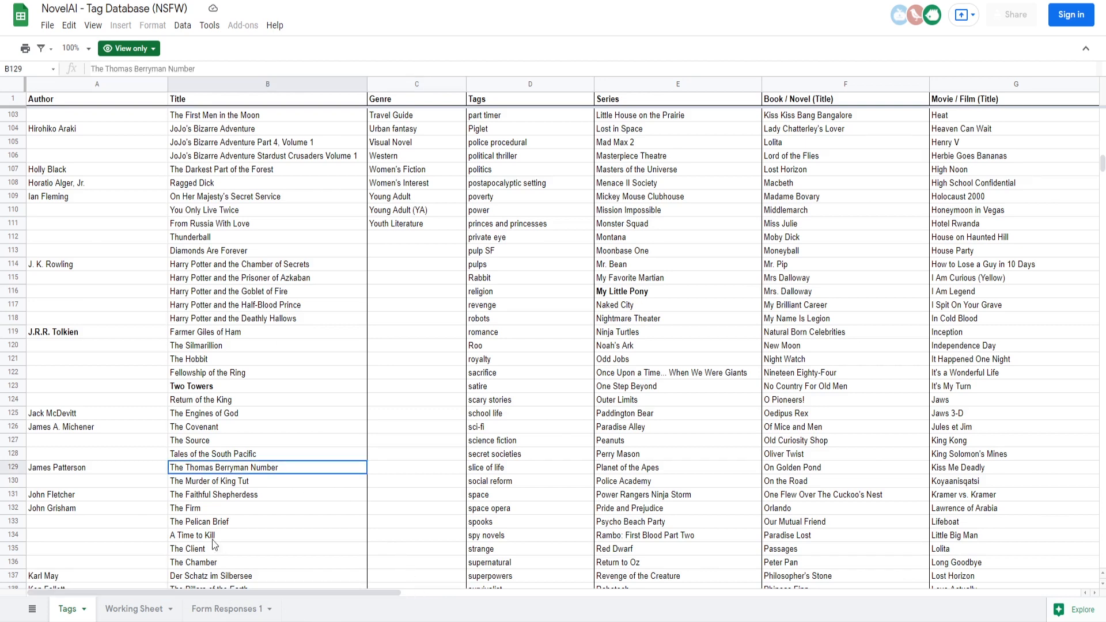
- Examine the author list from its beginning through C. S. Lewis to Cormac McCarthy and the title The Road
scroll(115, 408, "up", 10)
scroll(108, 421, "up", 15)
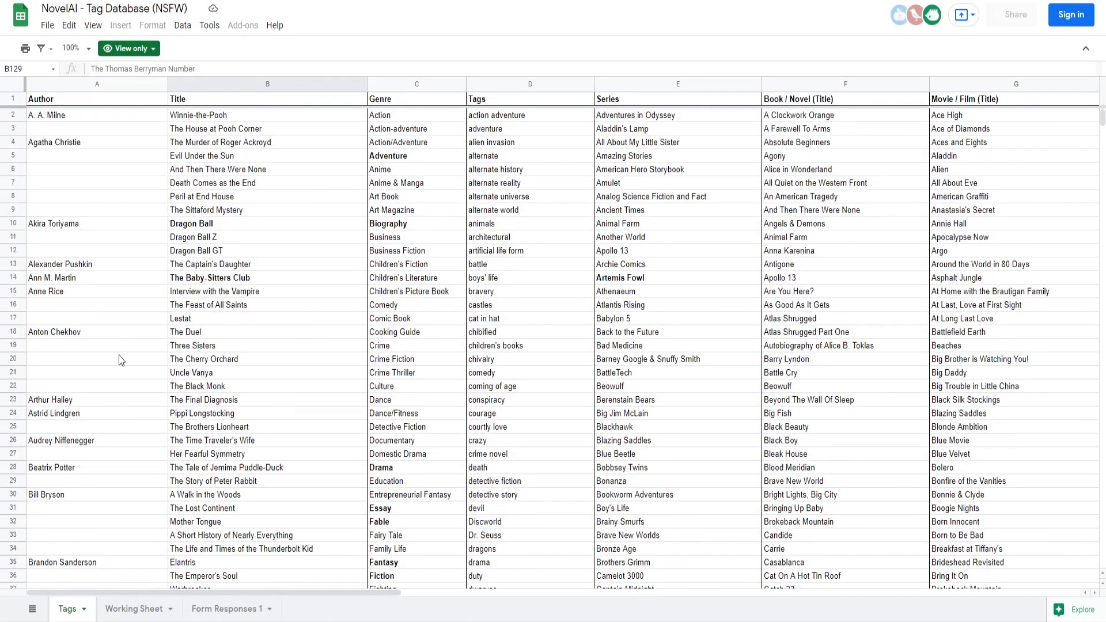
left_click(73, 336)
scroll(114, 410, "down", 4)
scroll(113, 412, "down", 4)
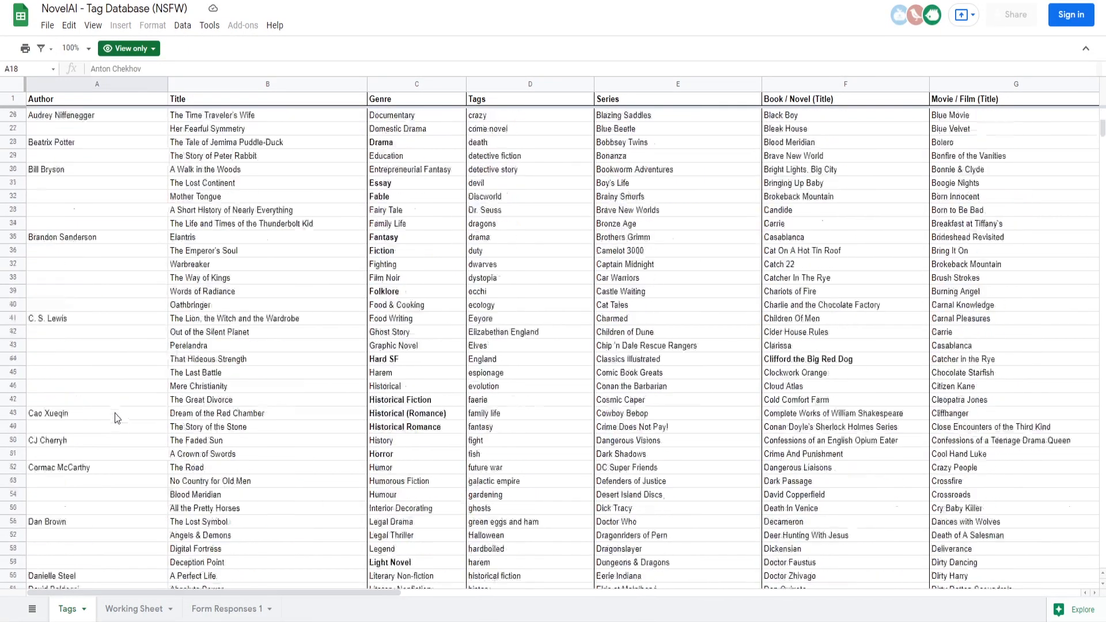
left_click(99, 323)
scroll(104, 430, "down", 4)
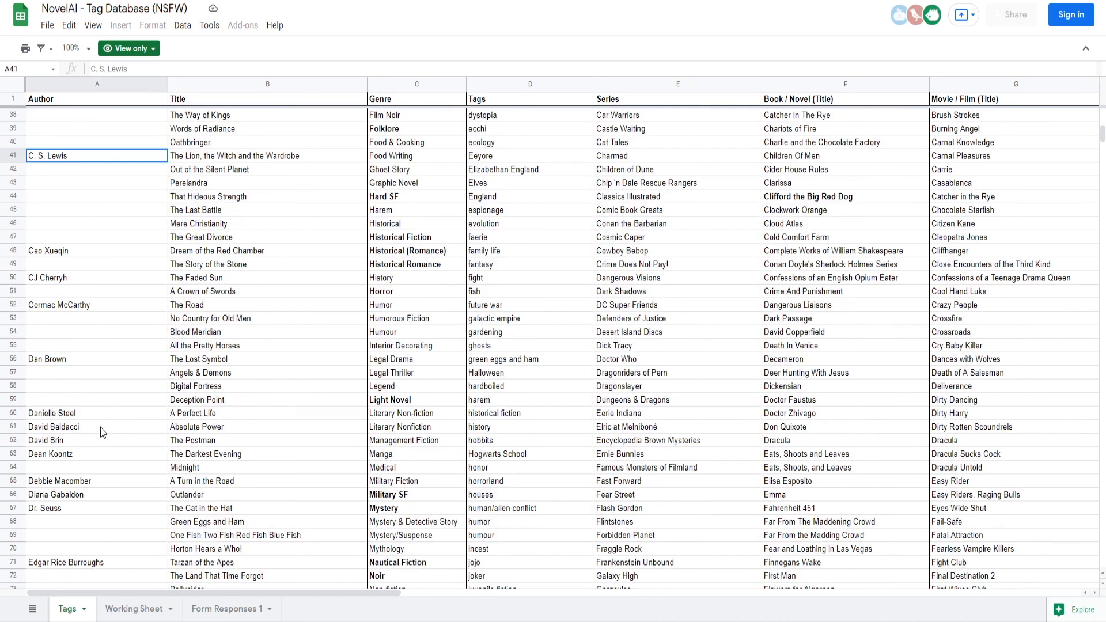
left_click(100, 307)
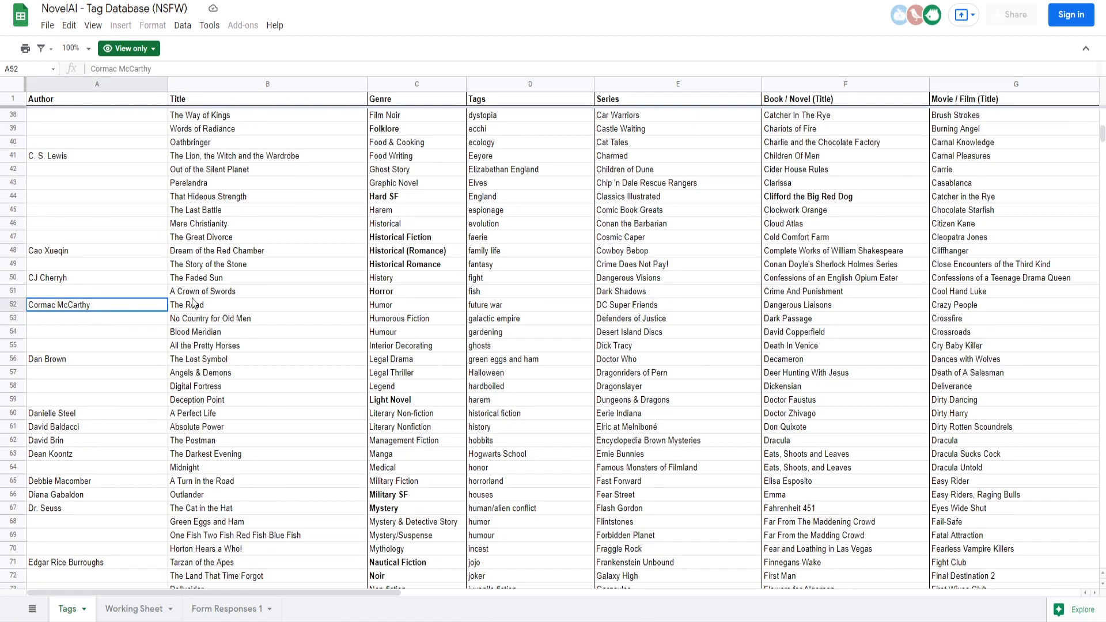
left_click(179, 310)
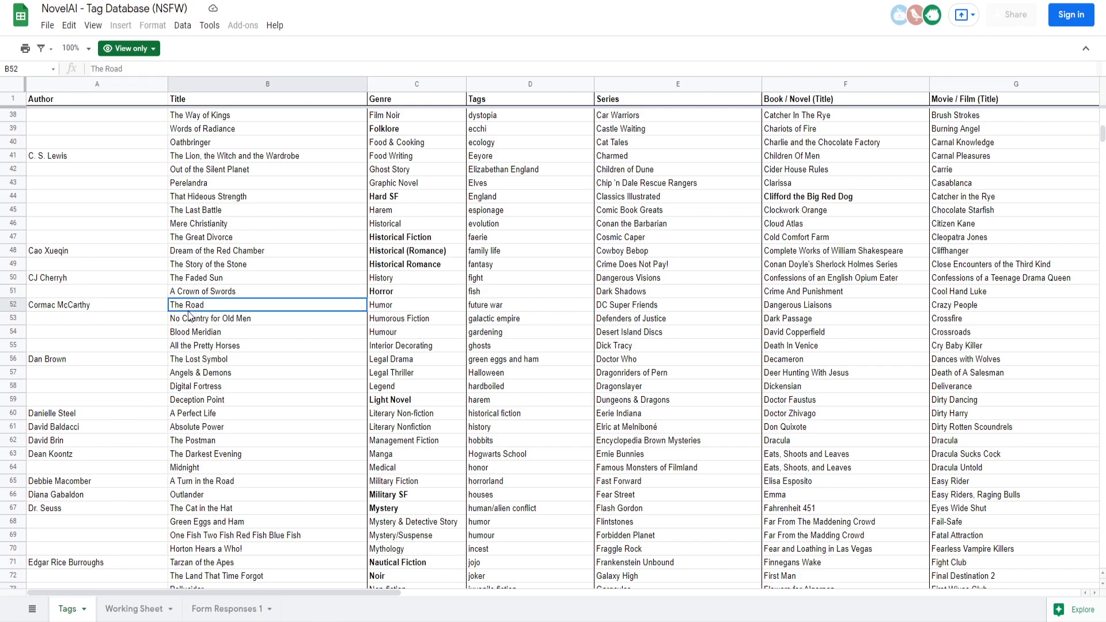
- Review the authors and titles before and after Cormac McCarthy, select his author entry, and continue through the authors below it
scroll(187, 316, "down", 2)
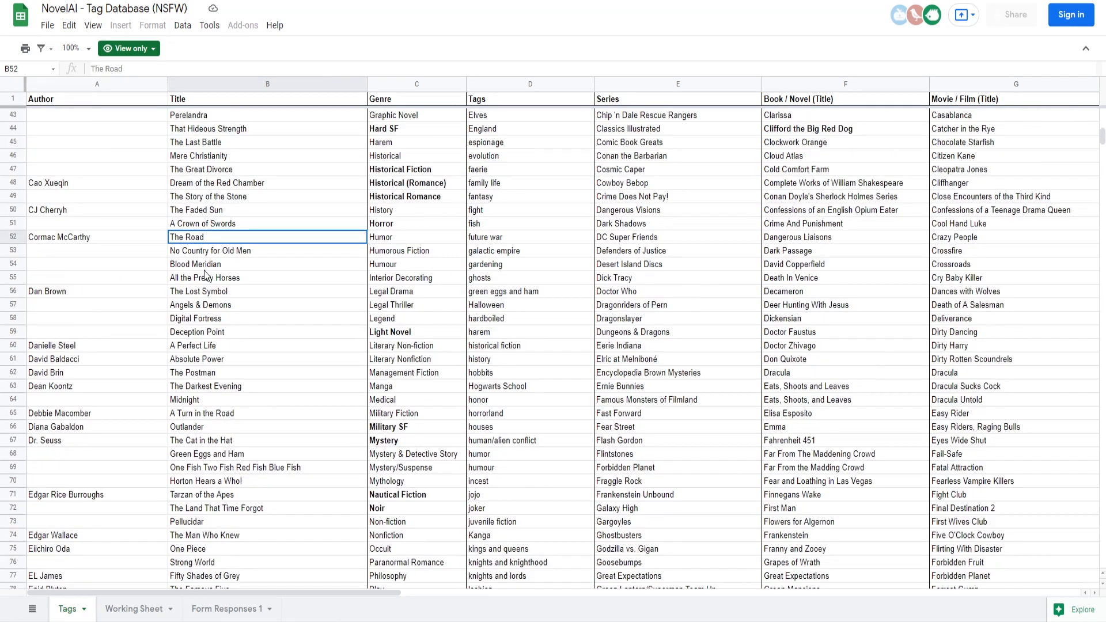
scroll(219, 270, "up", 2)
scroll(220, 271, "up", 4)
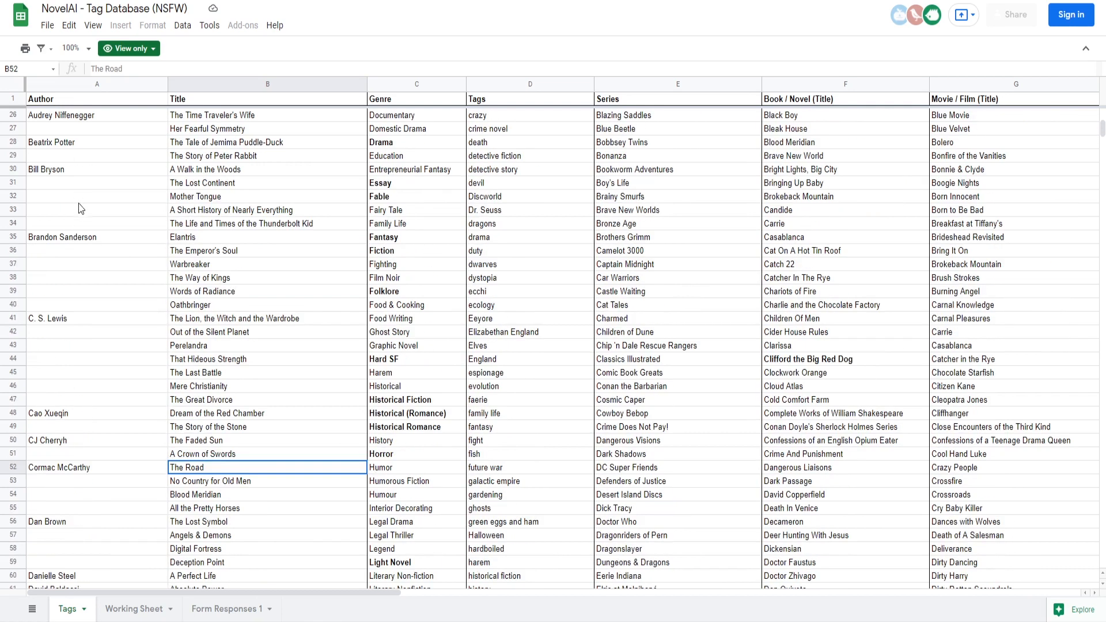
scroll(52, 323, "up", 7)
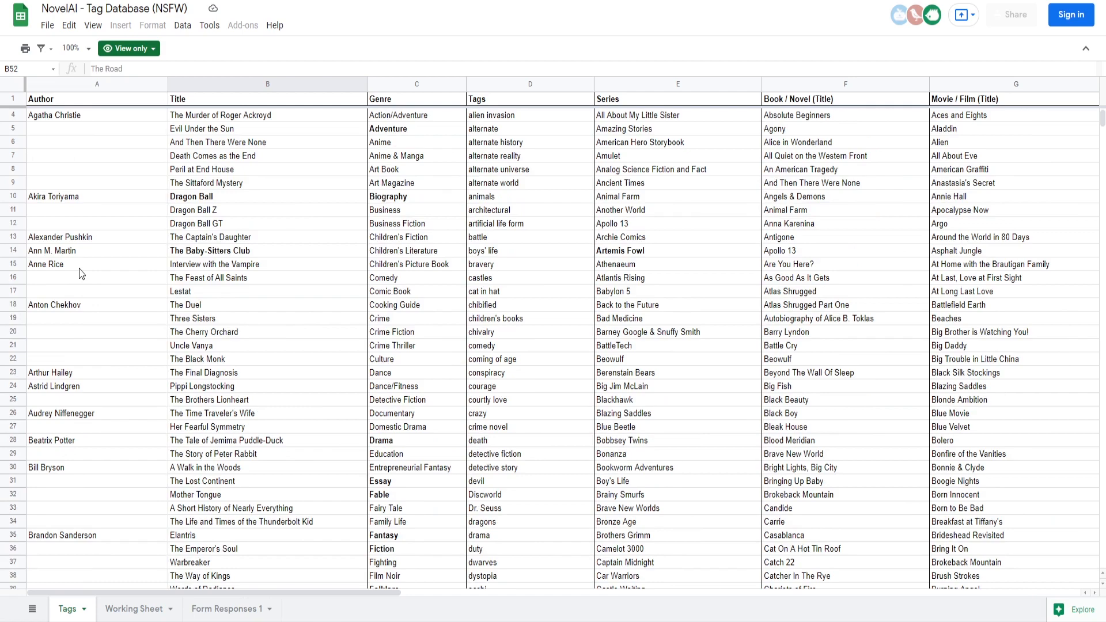
scroll(291, 382, "down", 10)
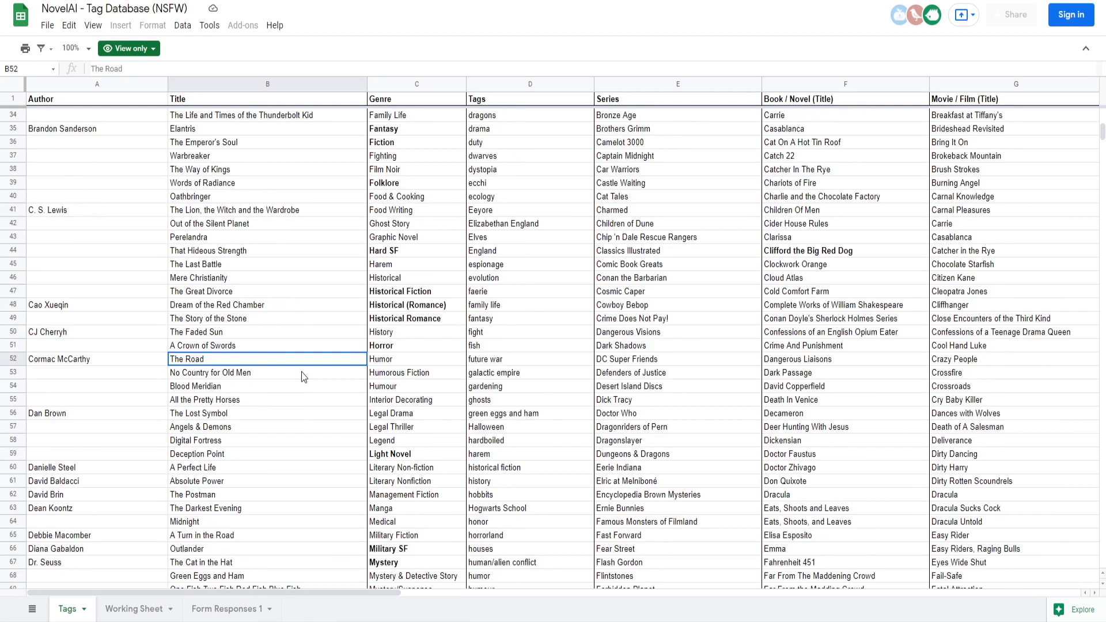
scroll(314, 376, "down", 6)
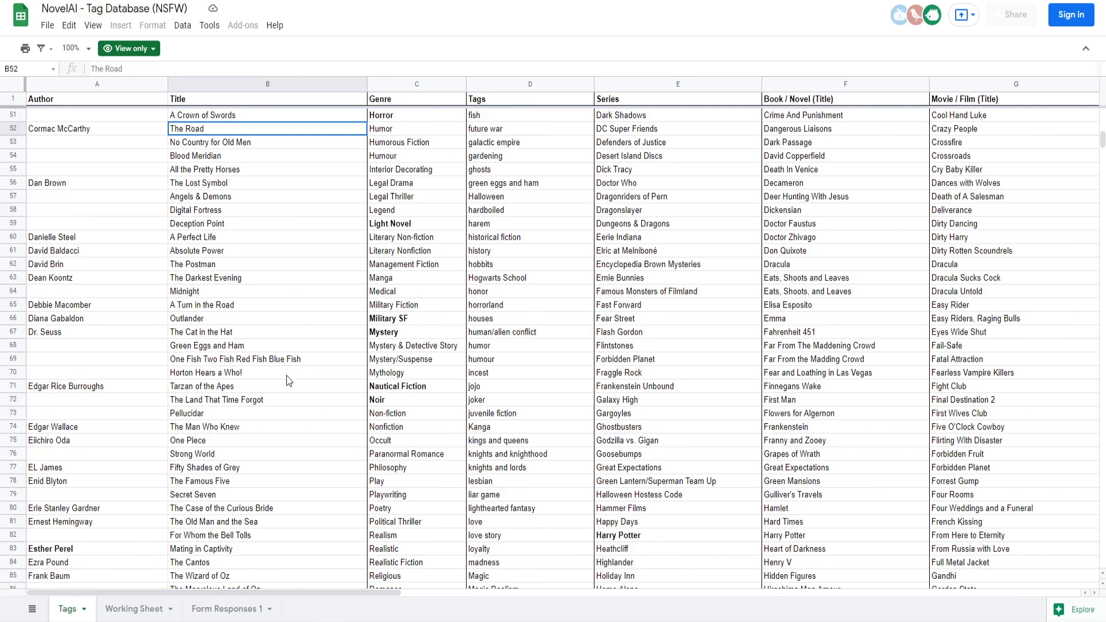
left_click(81, 132)
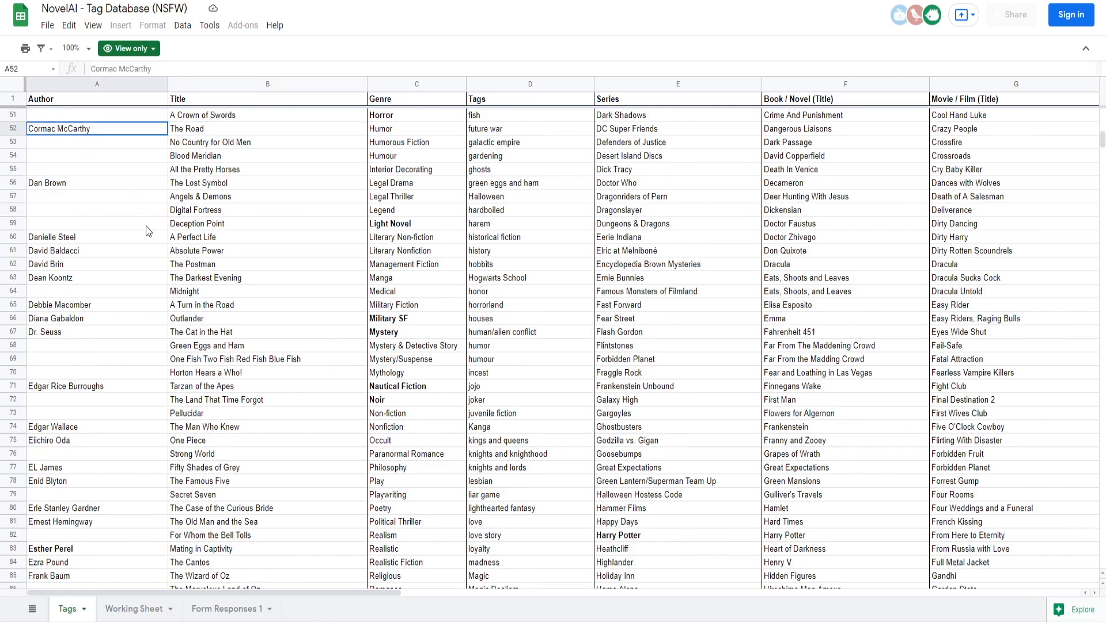
scroll(146, 230, "down", 3)
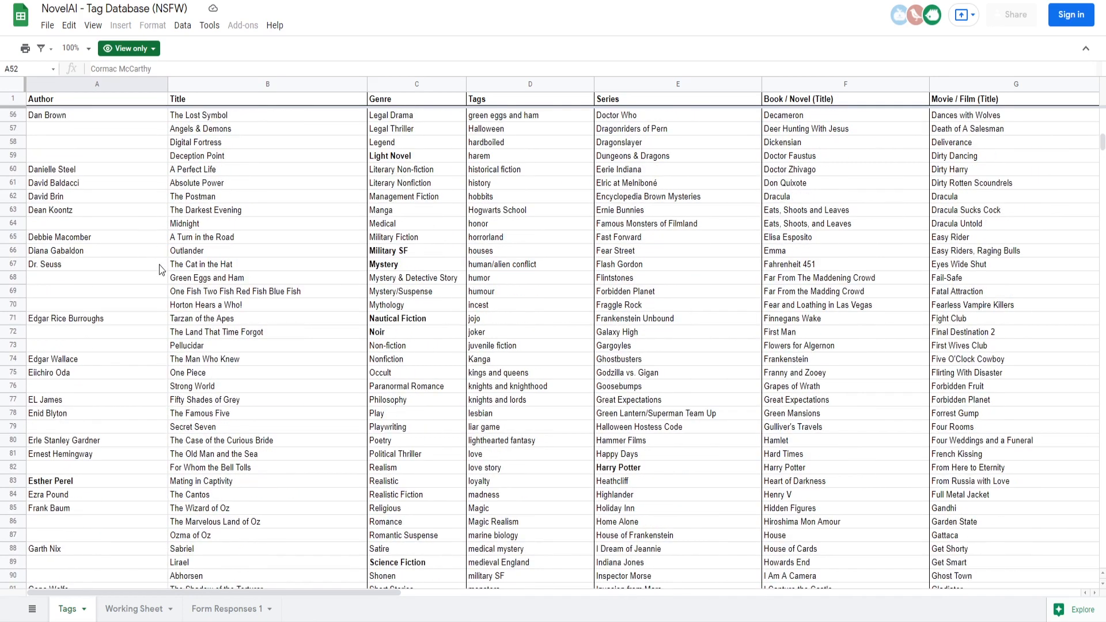
- Return to the beginning of the author list, check the titles beside Anton Chekhov, and select his author entry
scroll(160, 269, "up", 15)
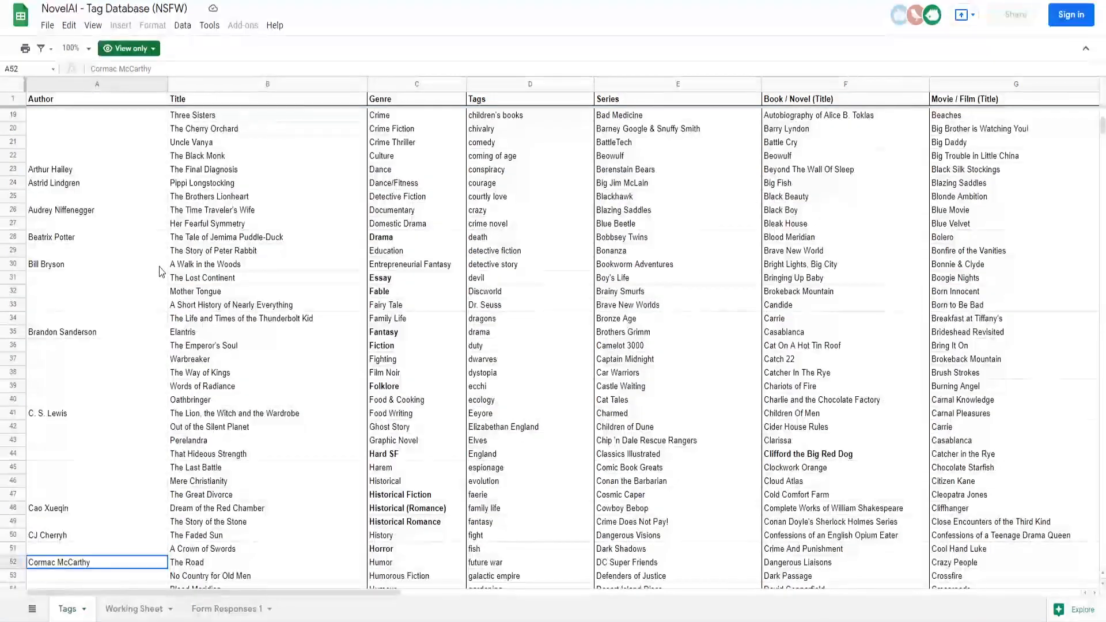
scroll(162, 271, "up", 6)
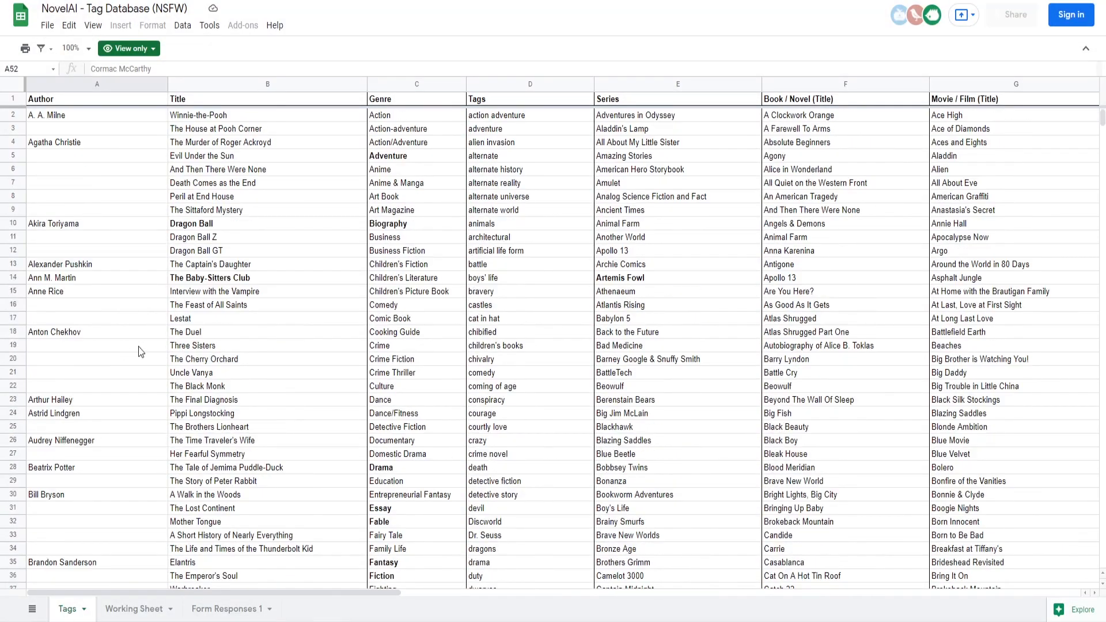
left_click(192, 337)
left_click(202, 373)
left_click(211, 385)
left_click(190, 332)
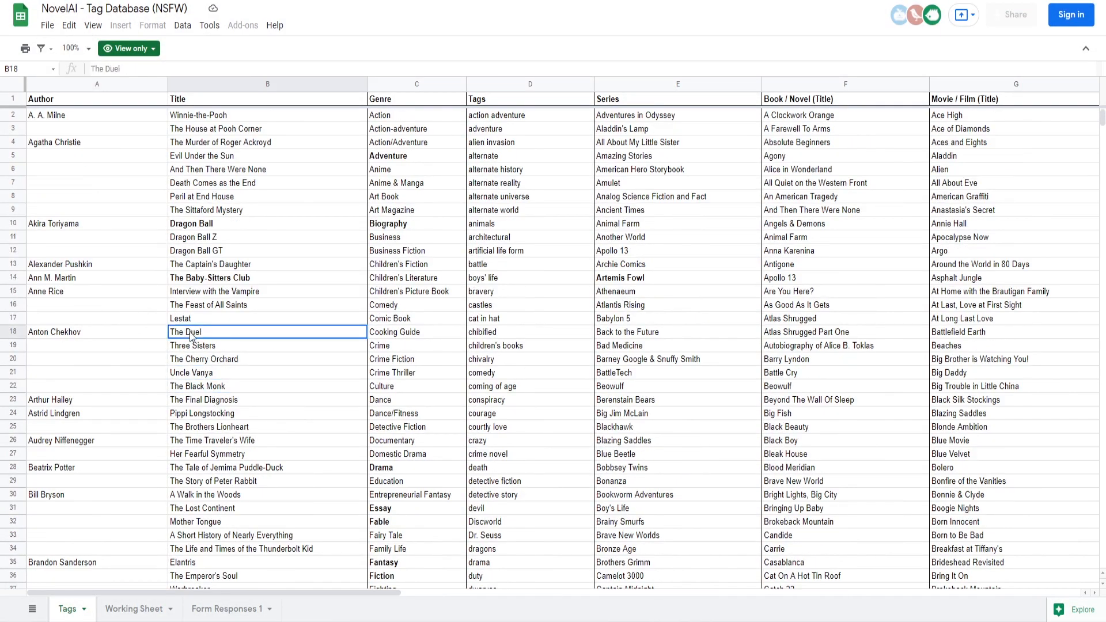
left_click(116, 332)
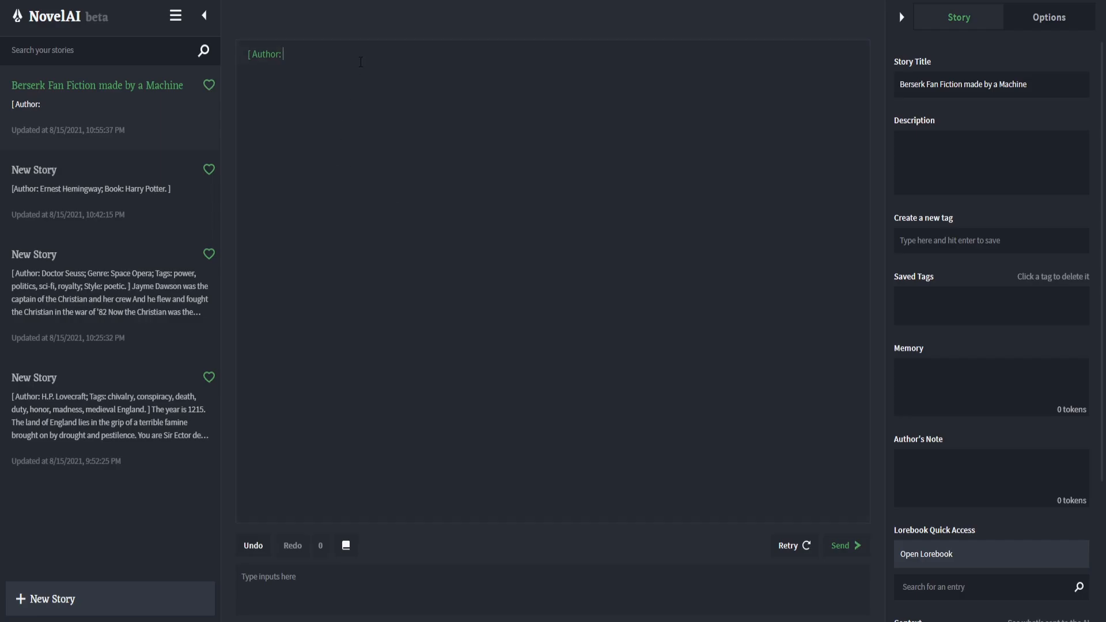
- Complete the story's author tag in NovelAI with "Anton Chekhov;" and begin a "Tags:" field after it
type("Anton Chekhov; Tags;")
key("BackSpace")
type(":")
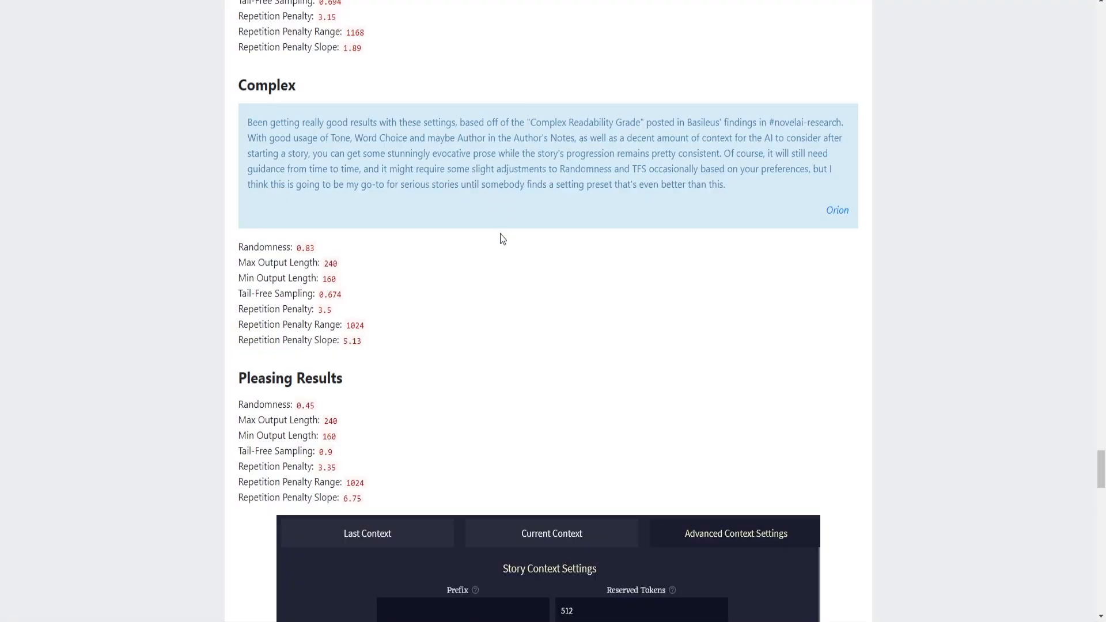
- Look over the settings presets page from Pleasing Results down to Untouchable
scroll(500, 229, "down", 20)
scroll(507, 292, "up", 20)
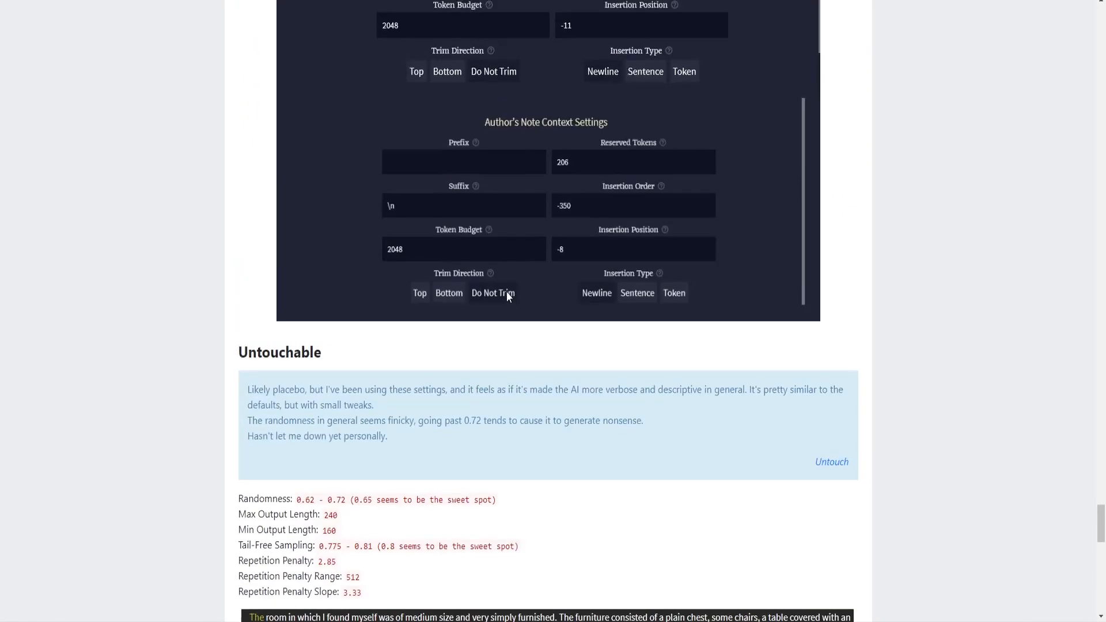
scroll(466, 307, "up", 5)
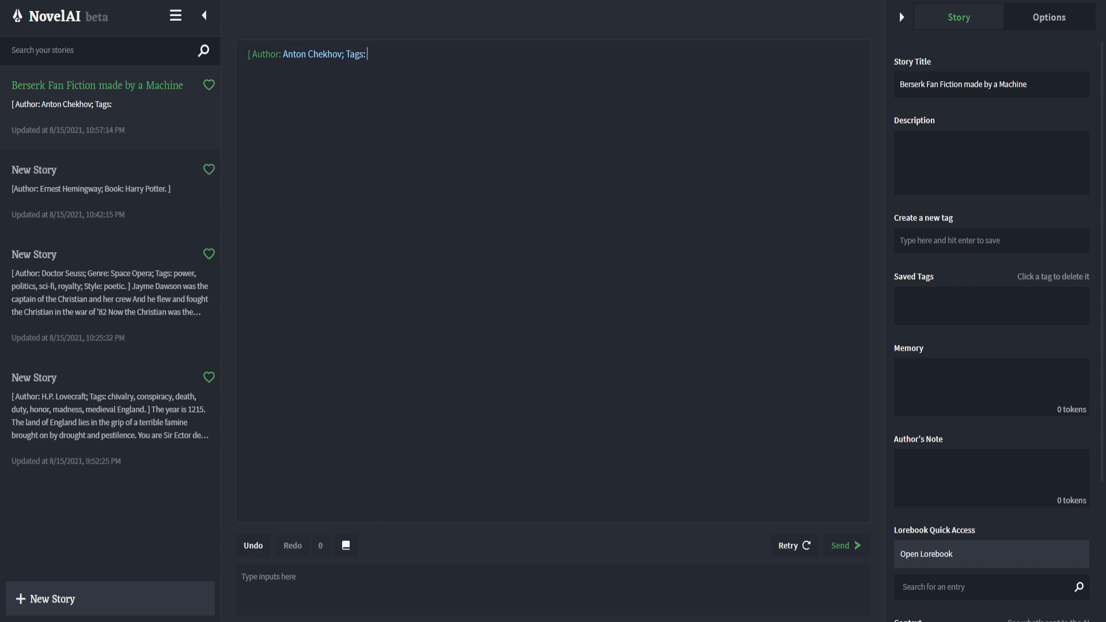
- Look up the Anime & Manga genre in the tag database and add "anime, anime and manga," to the story's header line
key("ctrl+Tab")
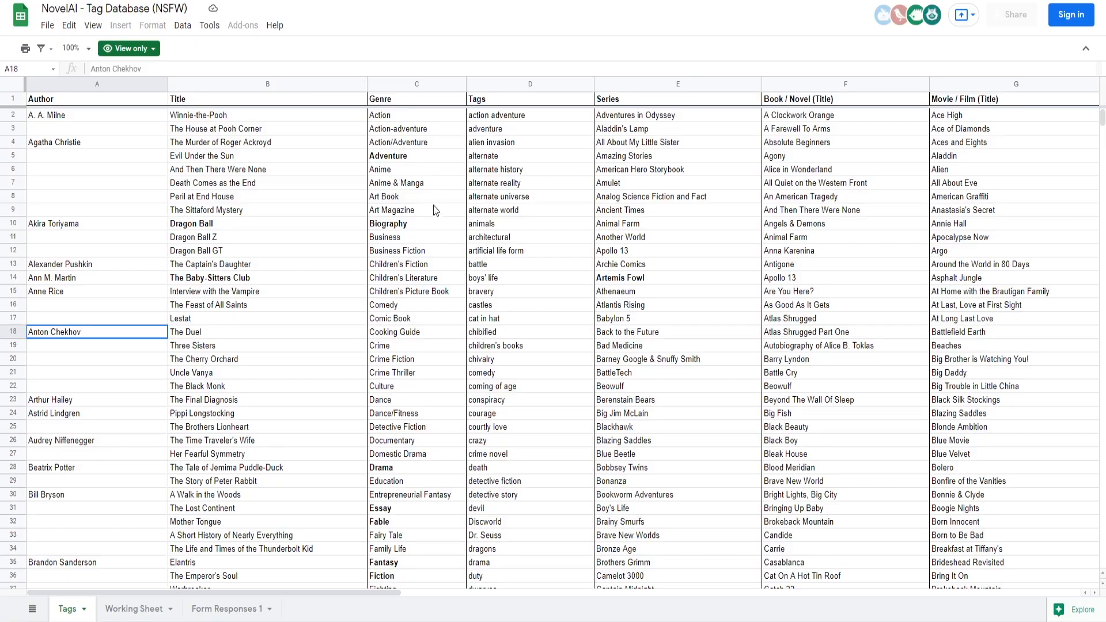
left_click(410, 182)
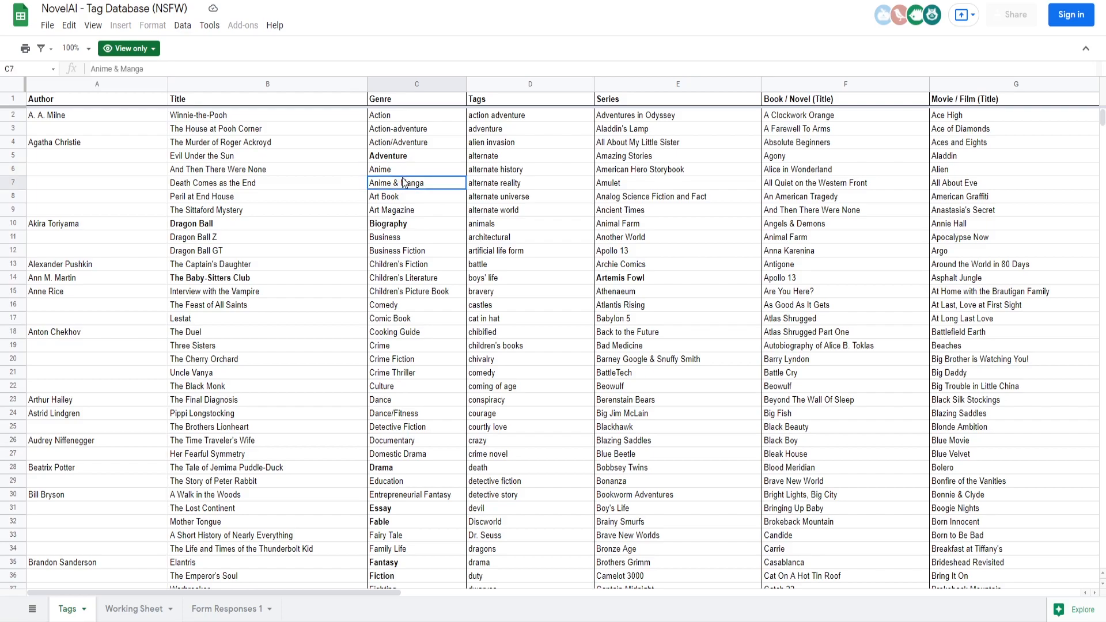
key("ctrl+shift+Tab")
type("anime, anima")
key("BackSpace")
type("e and")
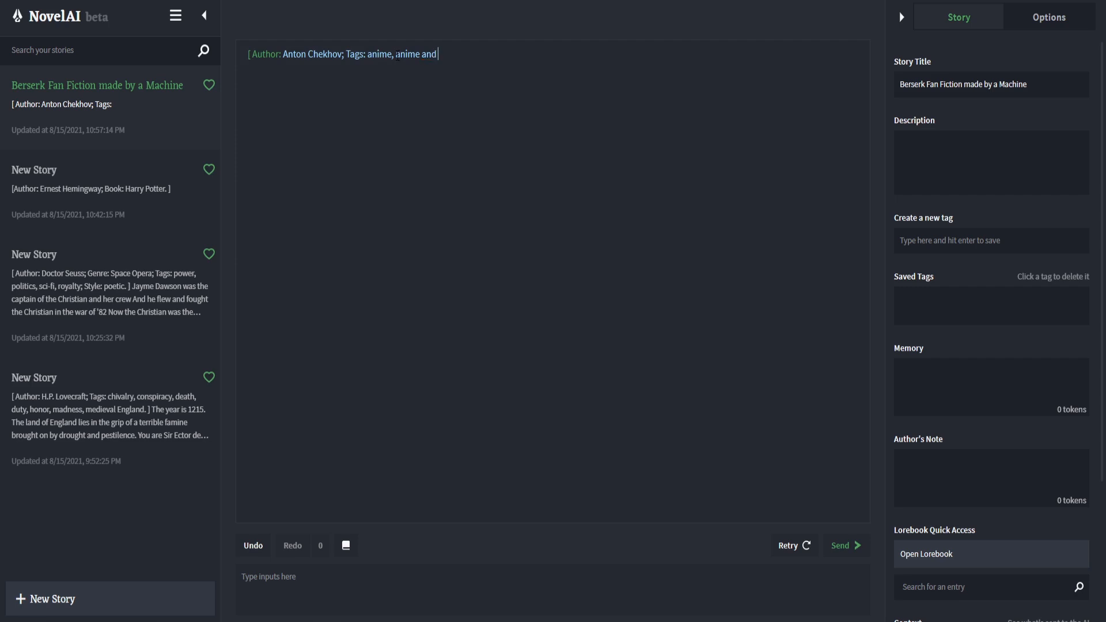
type(" manga,")
- Recheck the database column for the anime entries and insert a "Genre:" label before "anime" in the story header
key("ctrl+Tab")
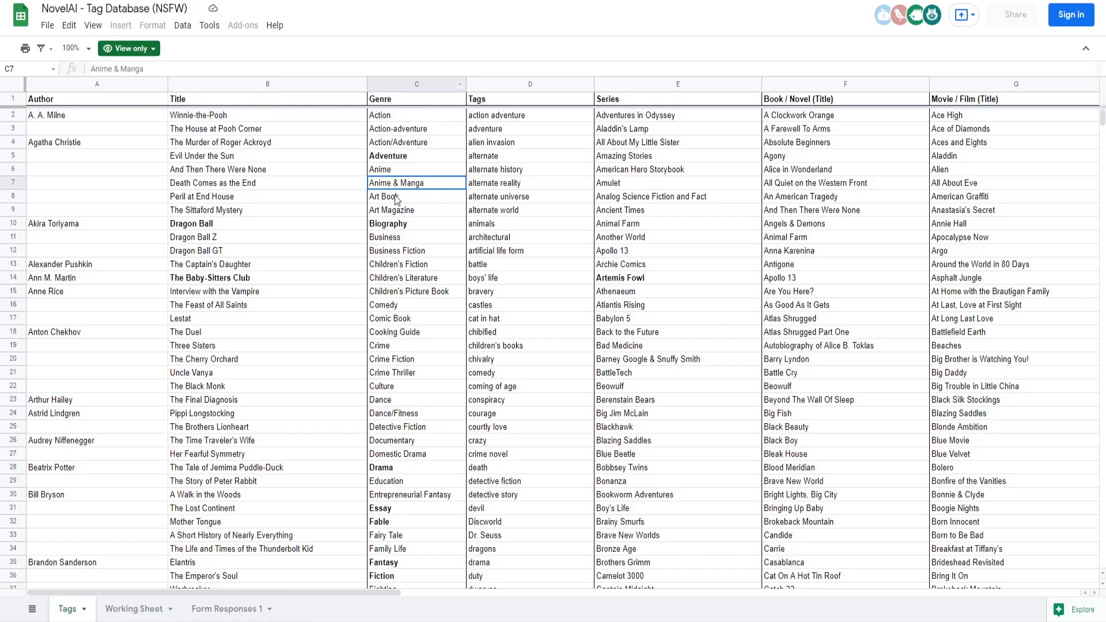
key("ctrl+shift+Tab")
left_click_drag(497, 54, 367, 54)
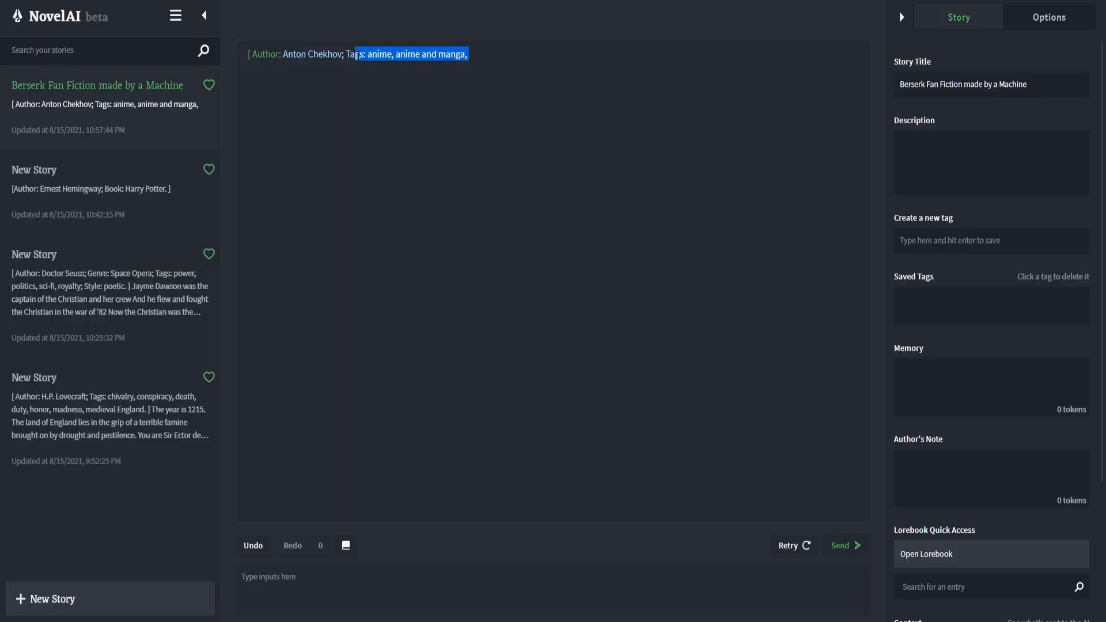
key("Left")
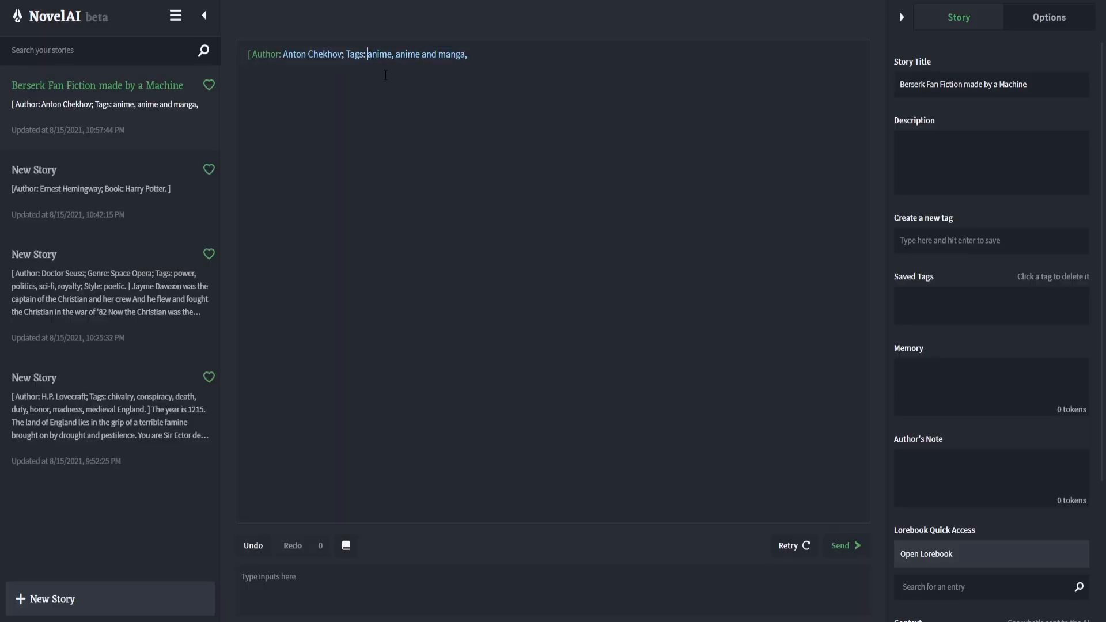
type("Genre")
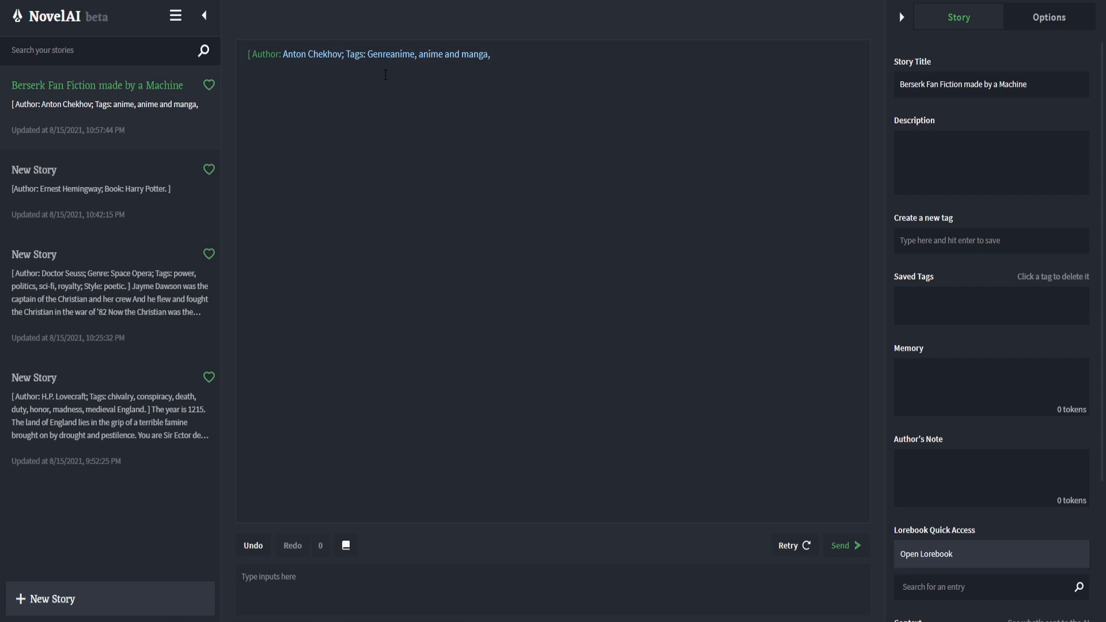
type(":")
- Pick adventure and battle from the database's Tags column and enter both in the story's Tags field, before the Genre label
left_click(369, 55)
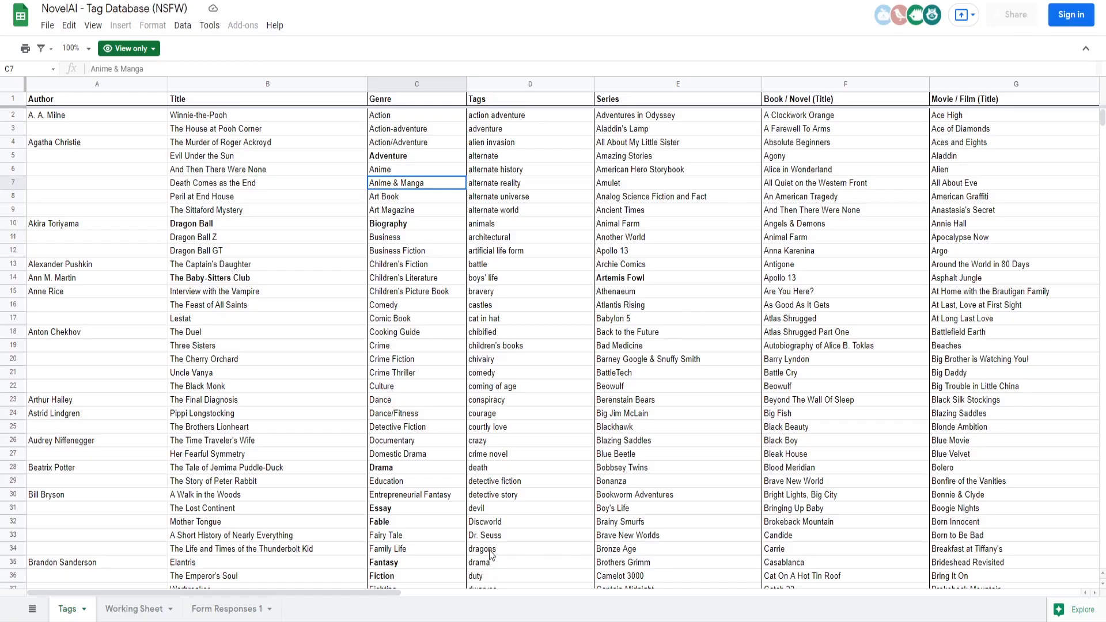
left_click(519, 128)
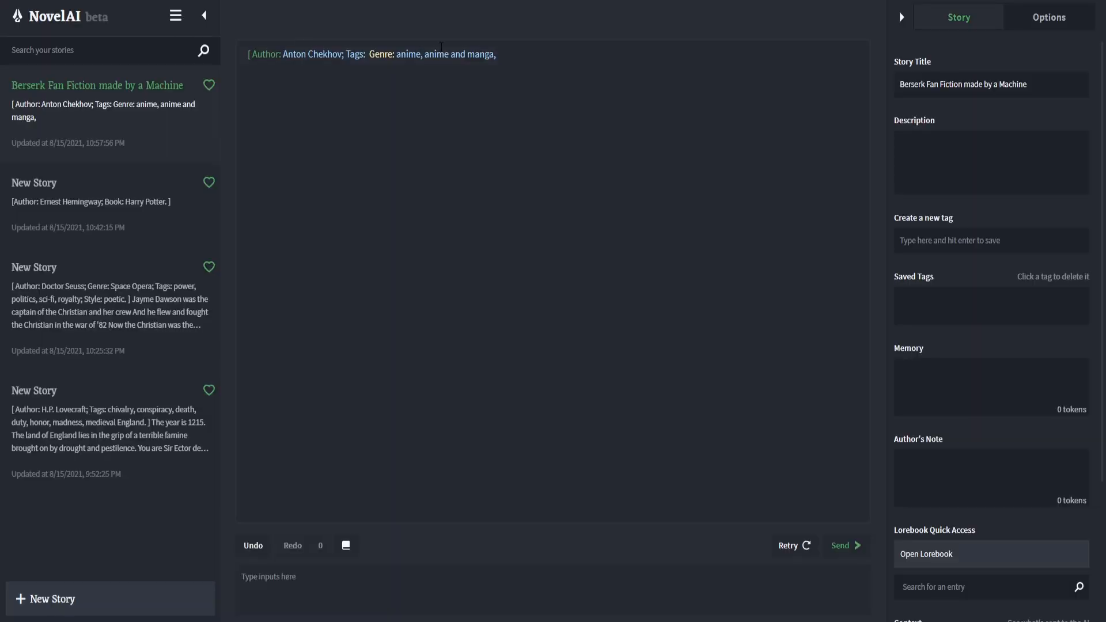
left_click(369, 54)
type("adventure,")
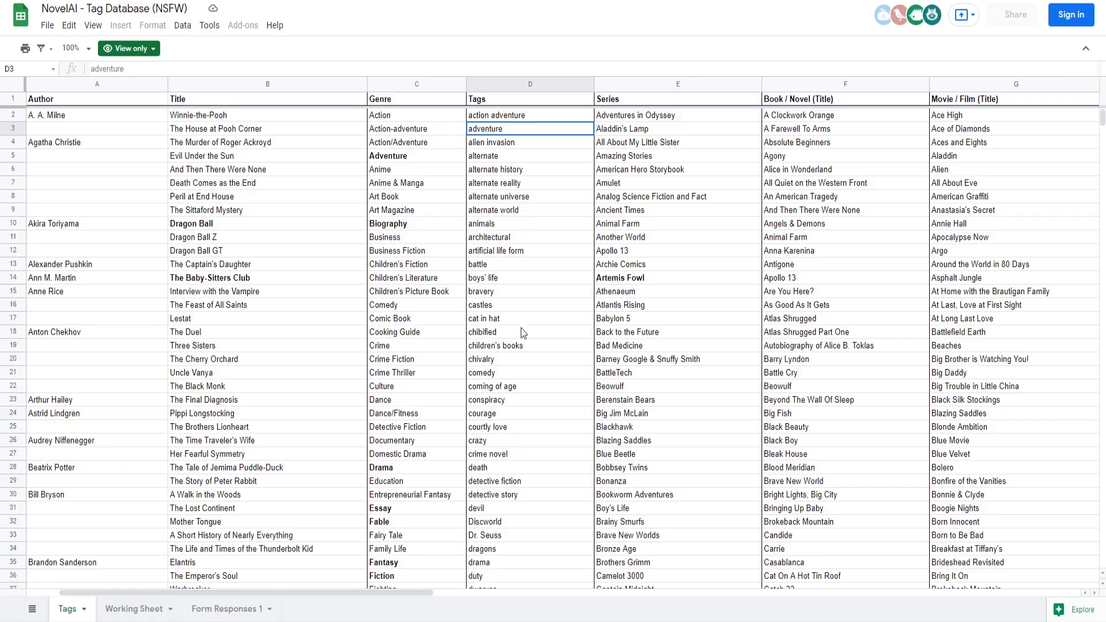
left_click(505, 264)
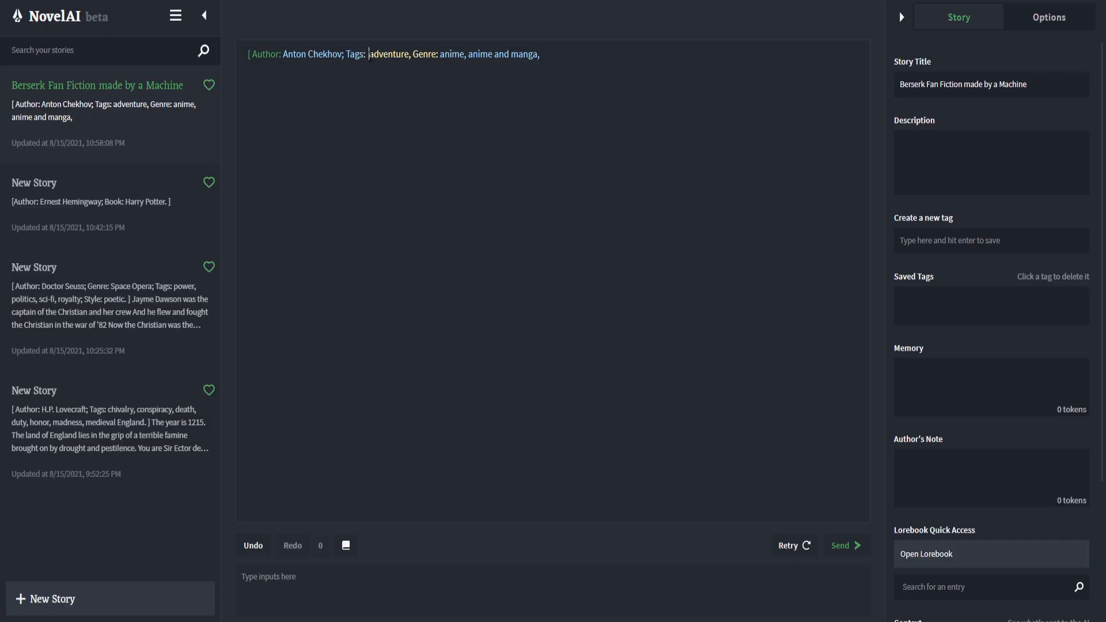
key("ctrl+Right")
type("battle,")
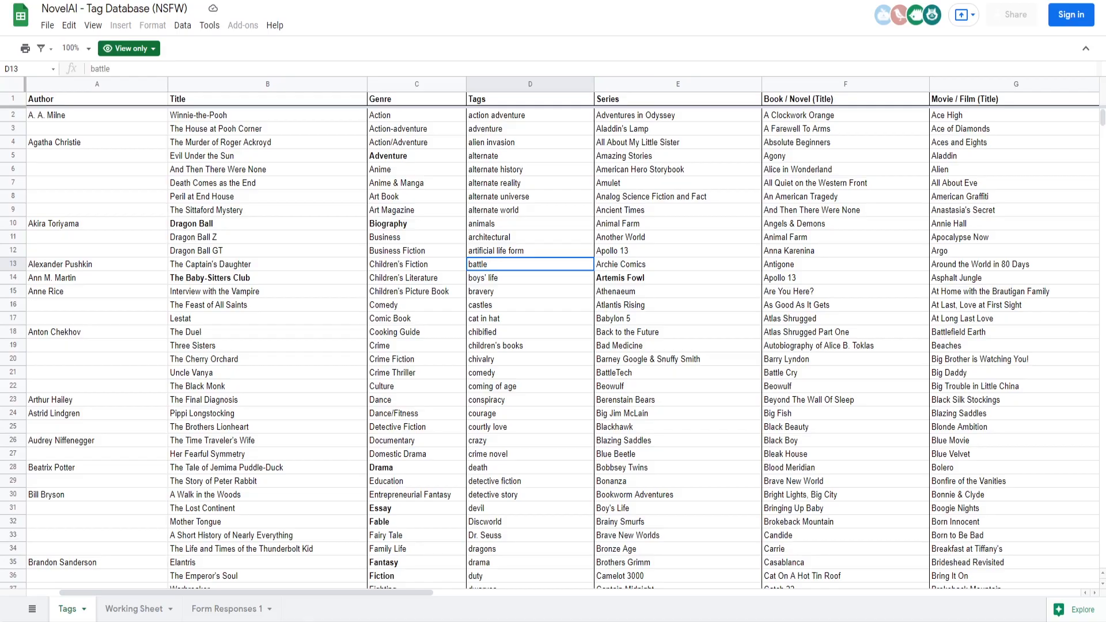
- Examine the database's Tags column below battle for further tags that suit the story, then return to the entries around death
scroll(516, 369, "down", 2)
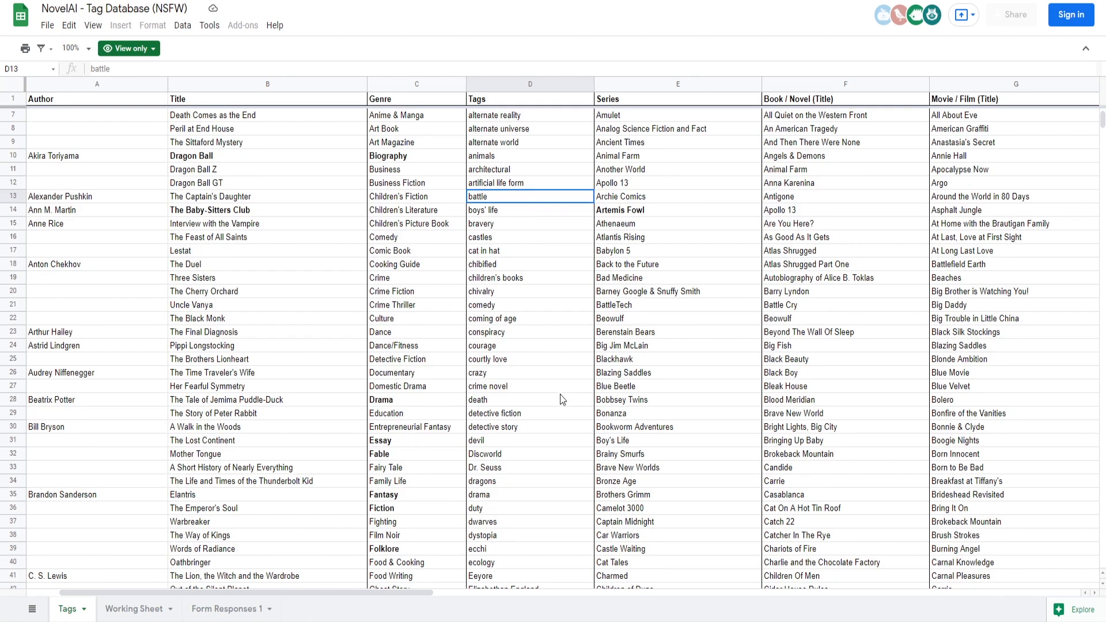
scroll(559, 393, "down", 3)
scroll(539, 384, "down", 2)
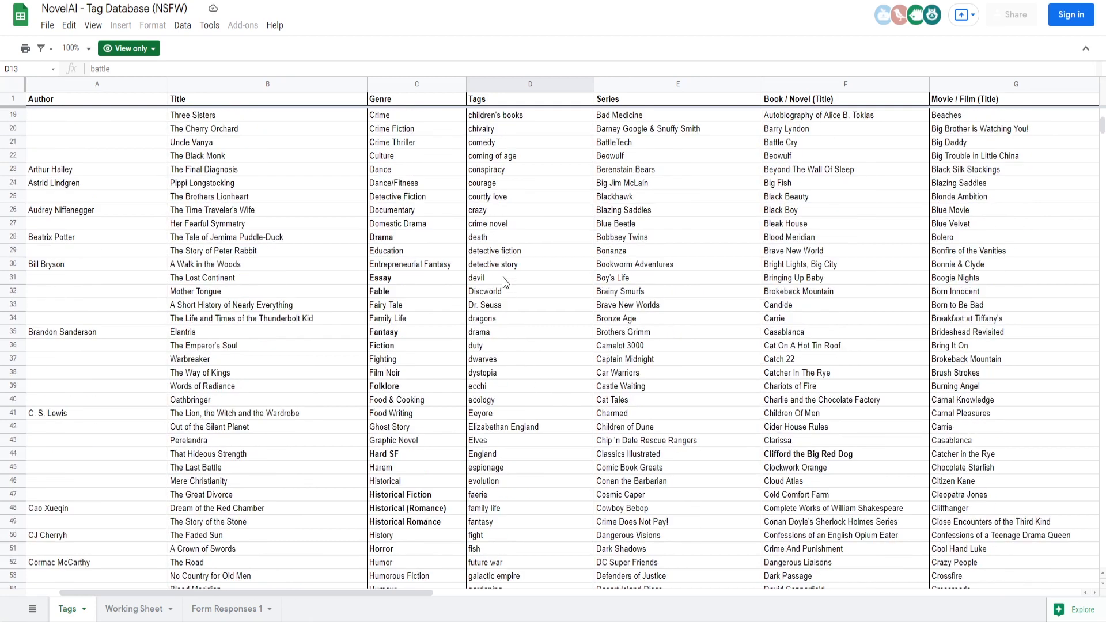
scroll(557, 352, "down", 2)
scroll(550, 343, "down", 3)
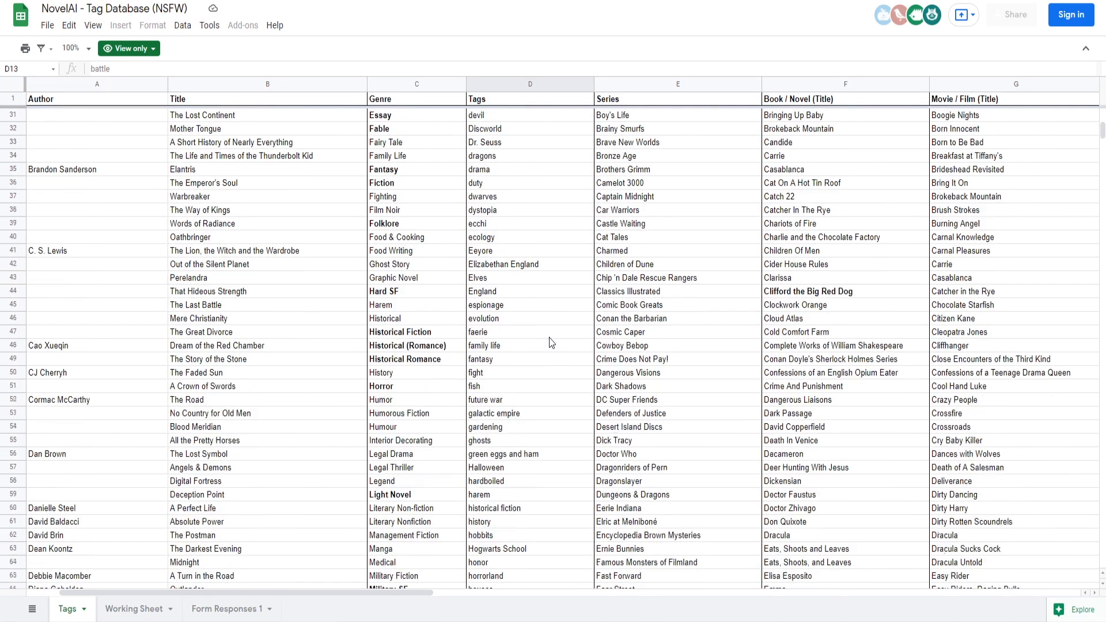
scroll(552, 317, "down", 2)
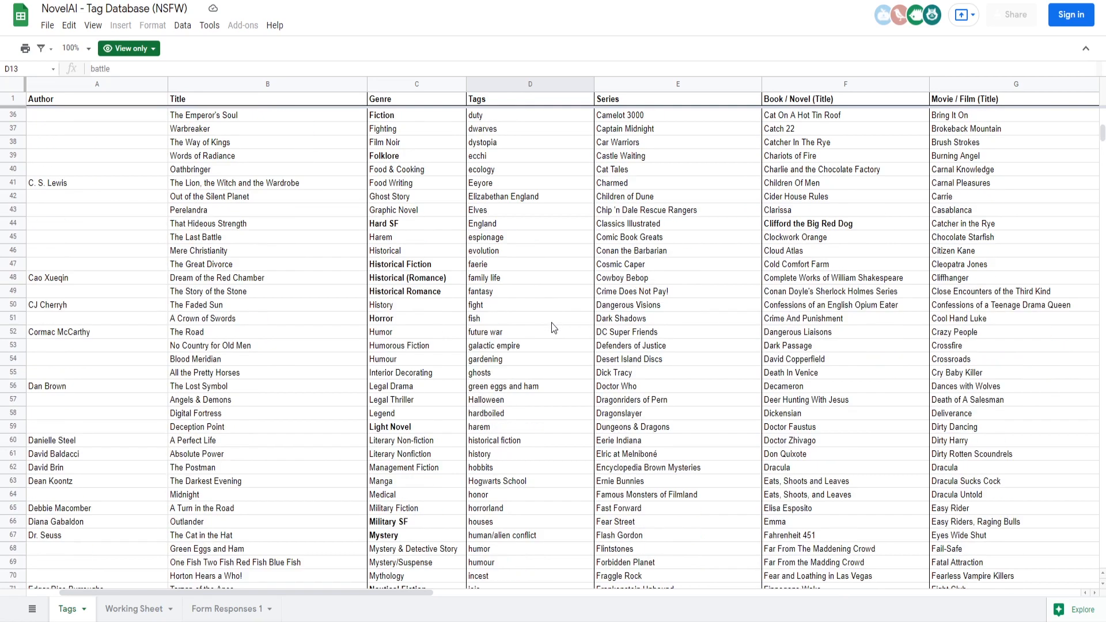
scroll(521, 305, "down", 6)
scroll(549, 346, "up", 10)
scroll(496, 175, "up", 1)
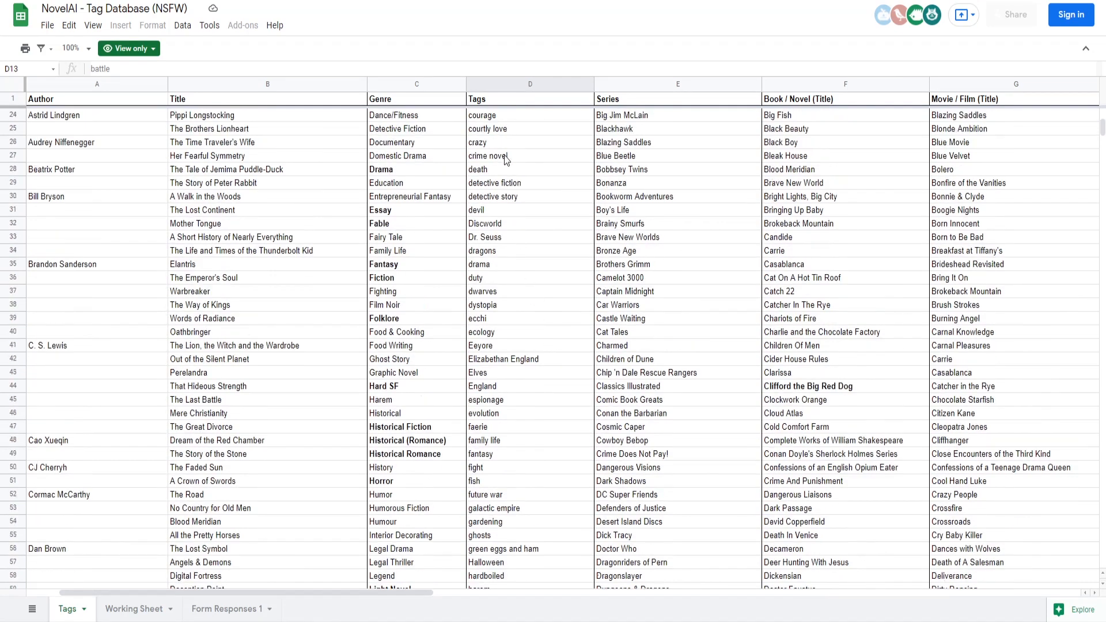
- Add the tags "death, fantasy, dark fantasy," after battle in the story's Tags field
key("alt+Tab")
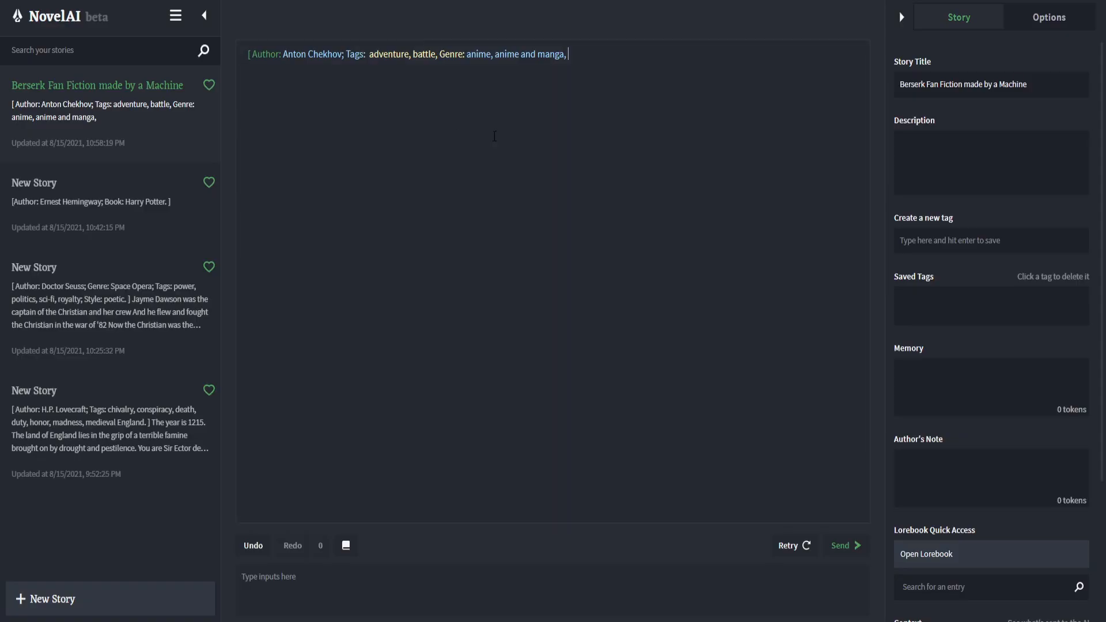
left_click(438, 55)
type("death, fantasy")
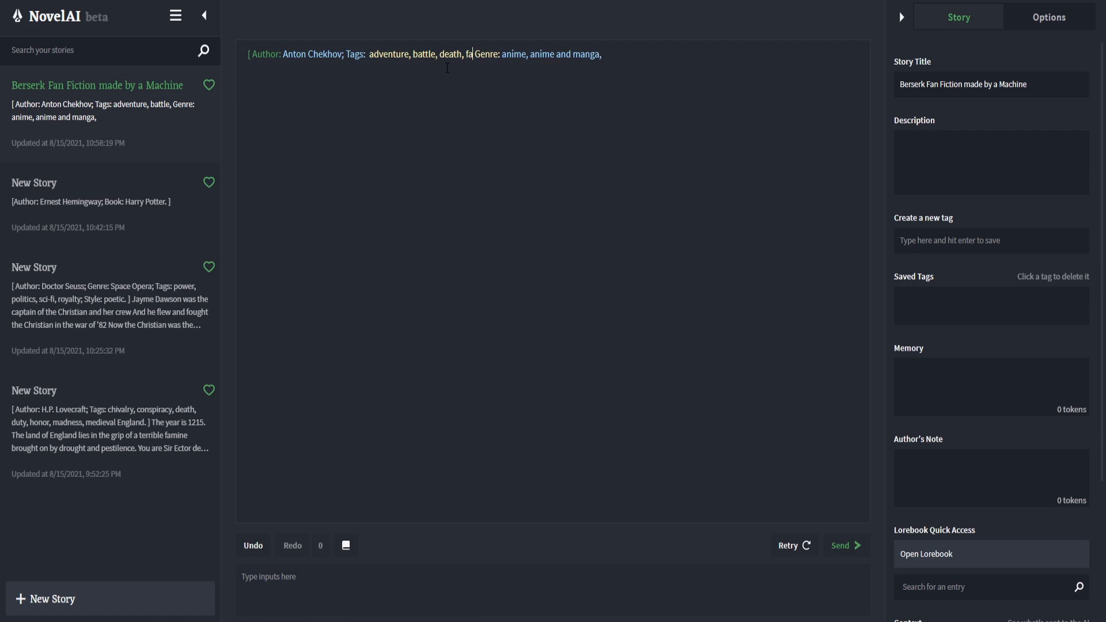
type(", low fantasy")
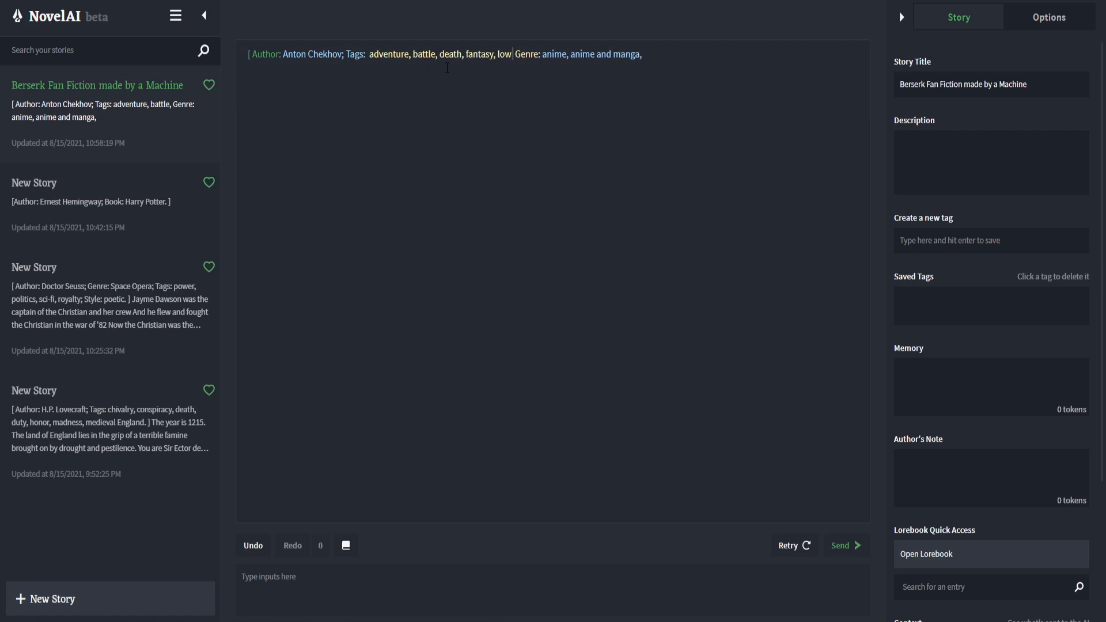
key("BackSpace")
key("BackSpace")
key("BackSpace")
key("BackSpace")
key("BackSpace")
key("BackSpace")
key("BackSpace")
key("BackSpace")
key("BackSpace")
key("BackSpace")
key("BackSpace")
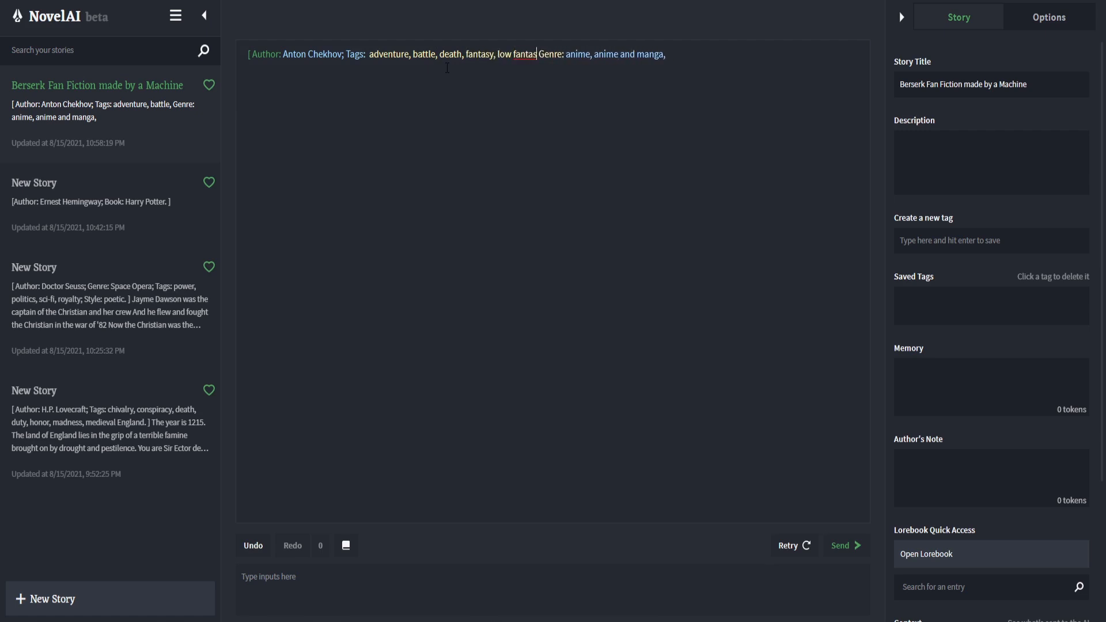
type("dark fantasy,")
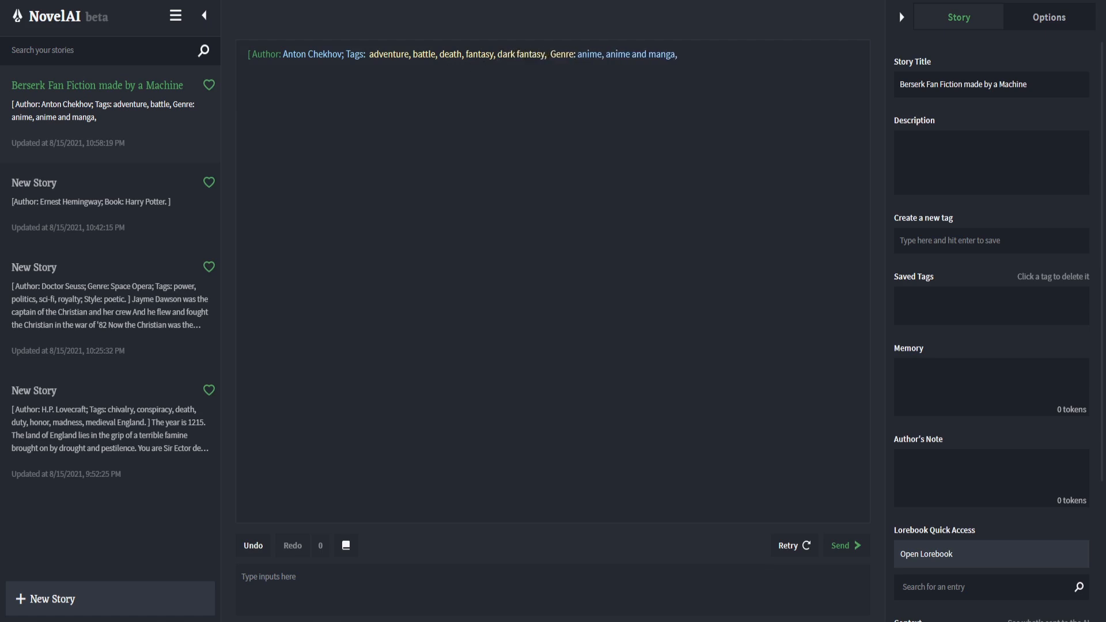
- Examine the database's Tags column below evolution, down past joker, for further tags that suit the story
key("ctrl+Tab")
scroll(542, 432, "down", 10)
left_click(487, 279)
scroll(547, 403, "down", 7)
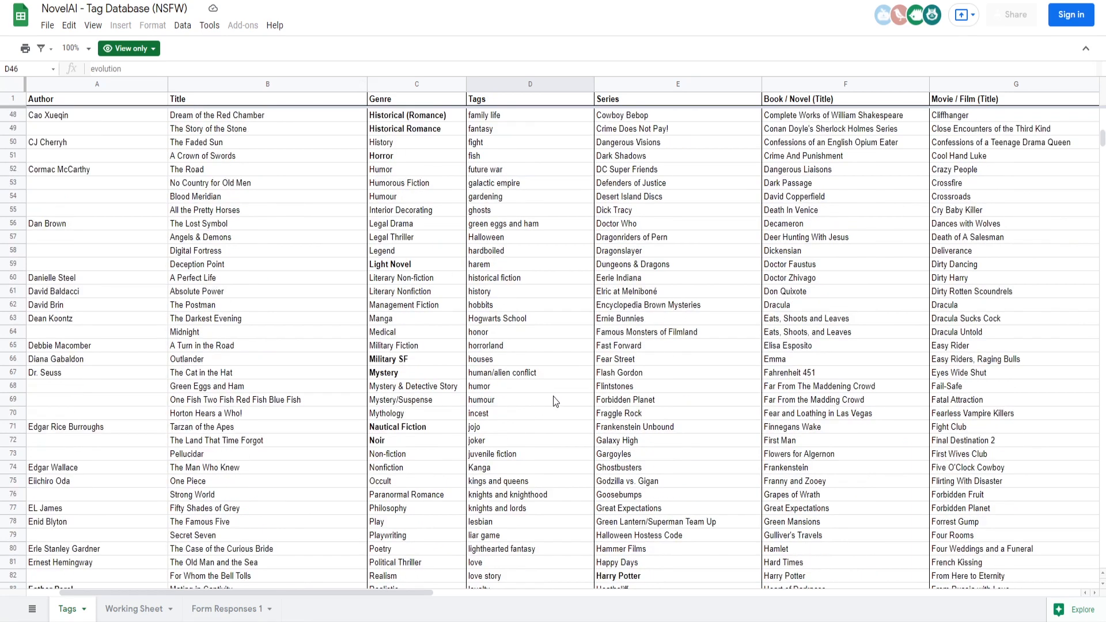
scroll(555, 397, "down", 2)
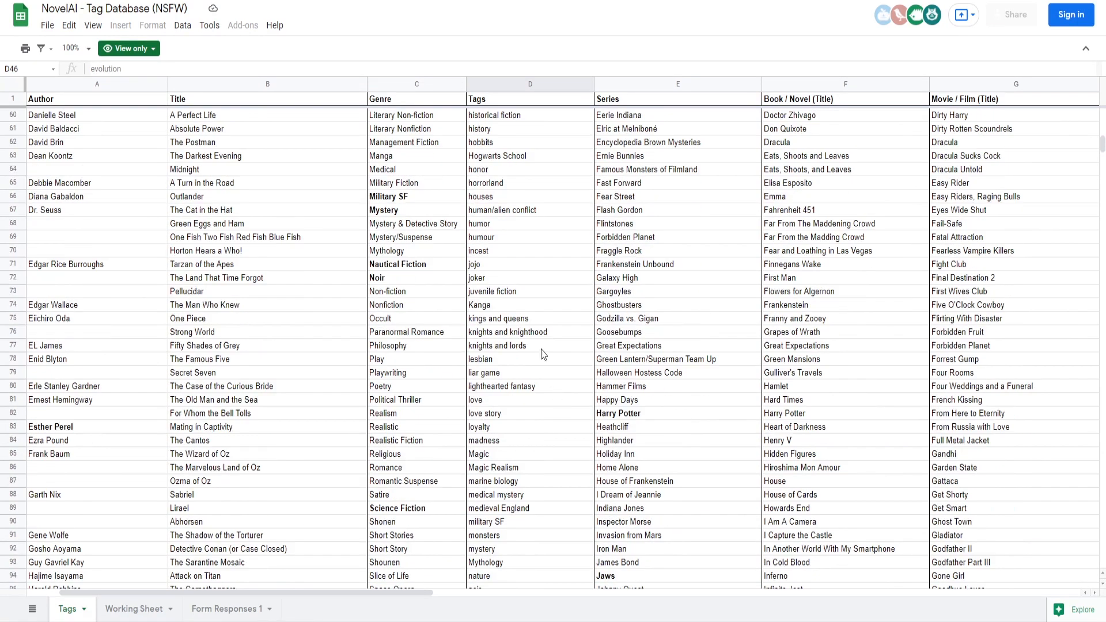
left_click(490, 253)
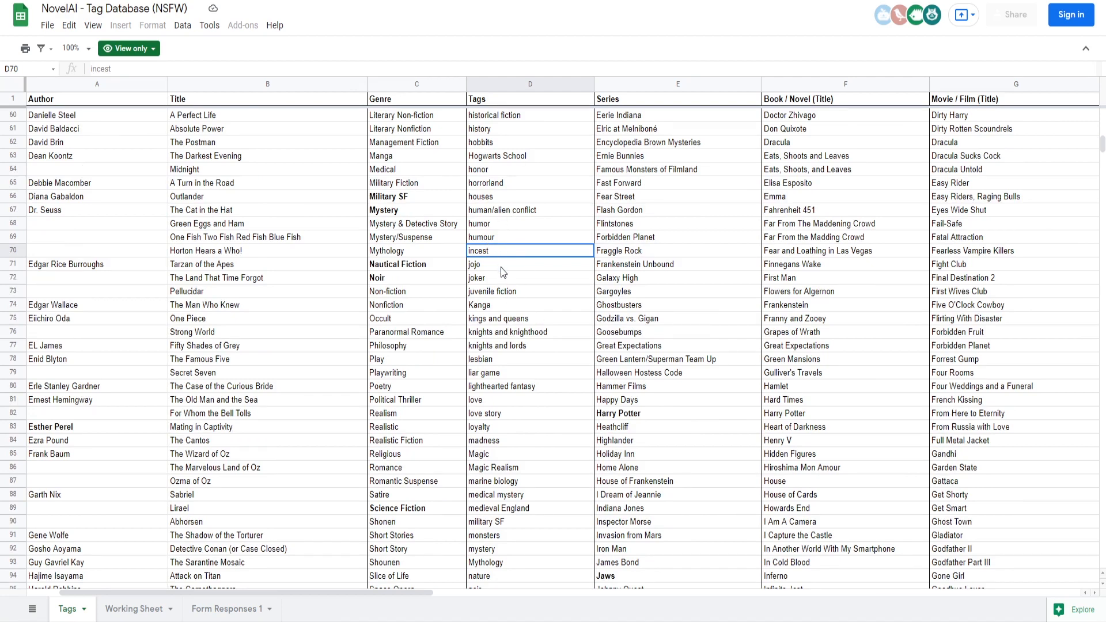
left_click(491, 280)
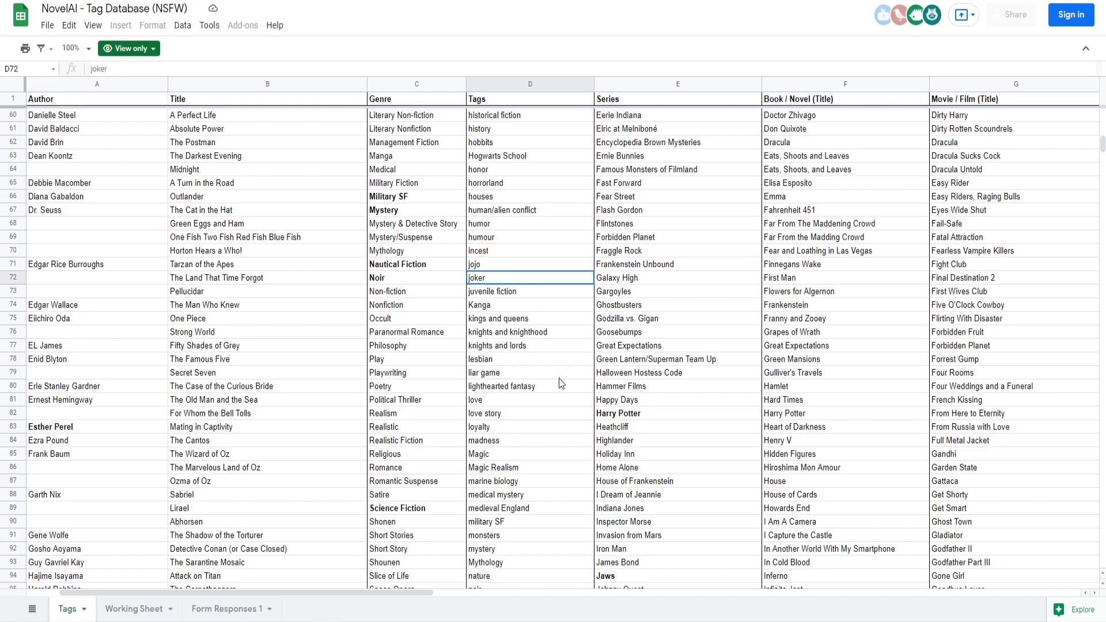
scroll(555, 375, "down", 2)
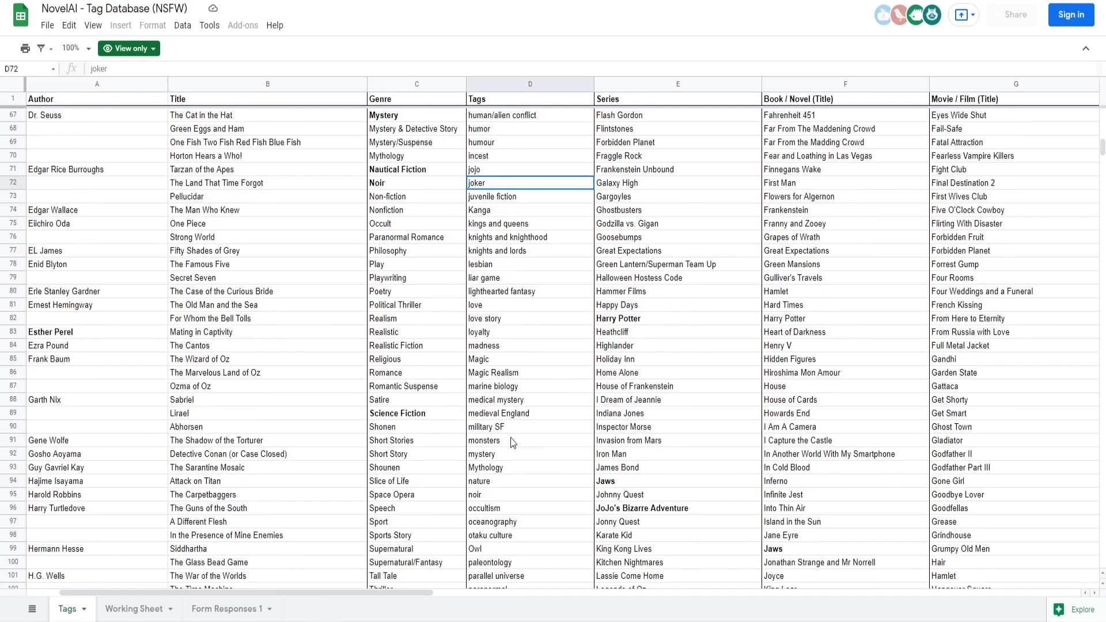
scroll(540, 427, "down", 2)
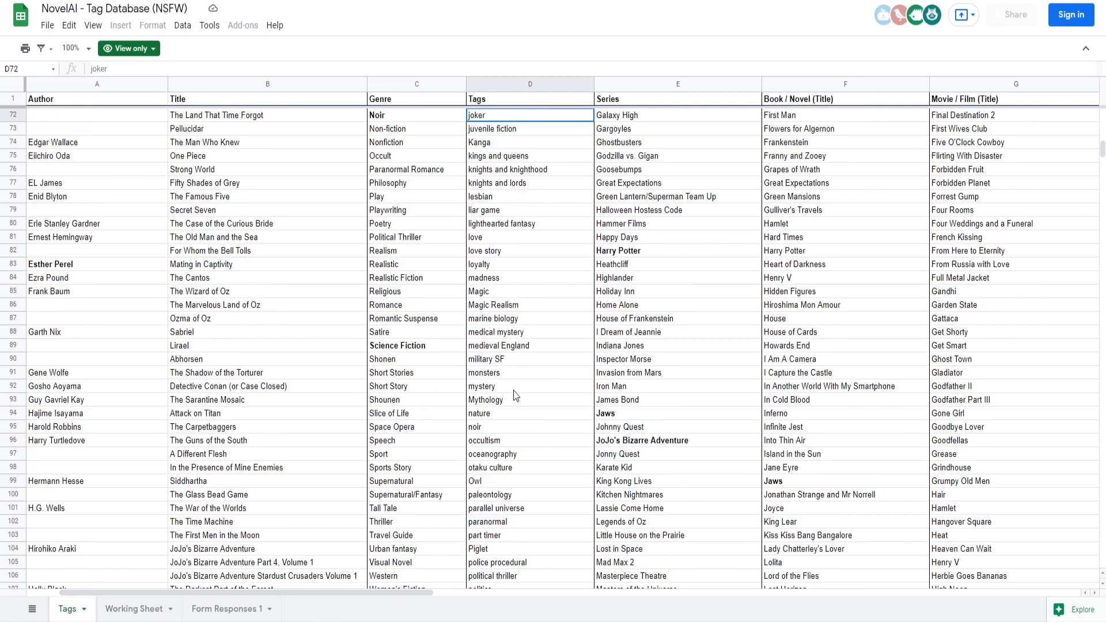
- Pick otaku culture from the database's Tags column and add "otaku culture," after dark fantasy in the story's Tags field
scroll(514, 391, "down", 2)
scroll(514, 392, "down", 3)
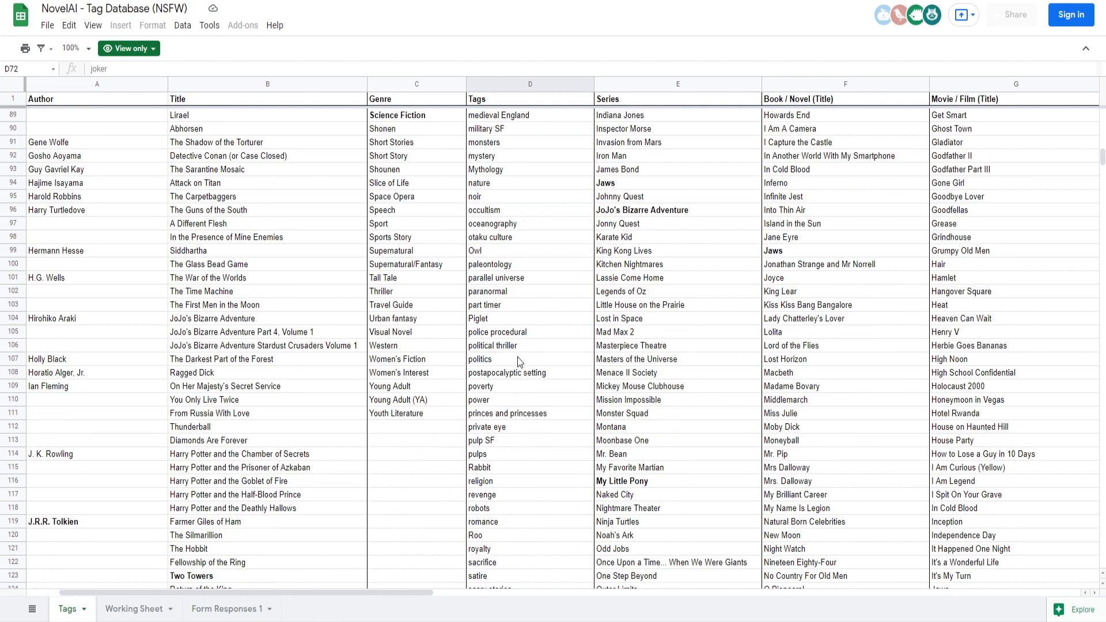
left_click(491, 242)
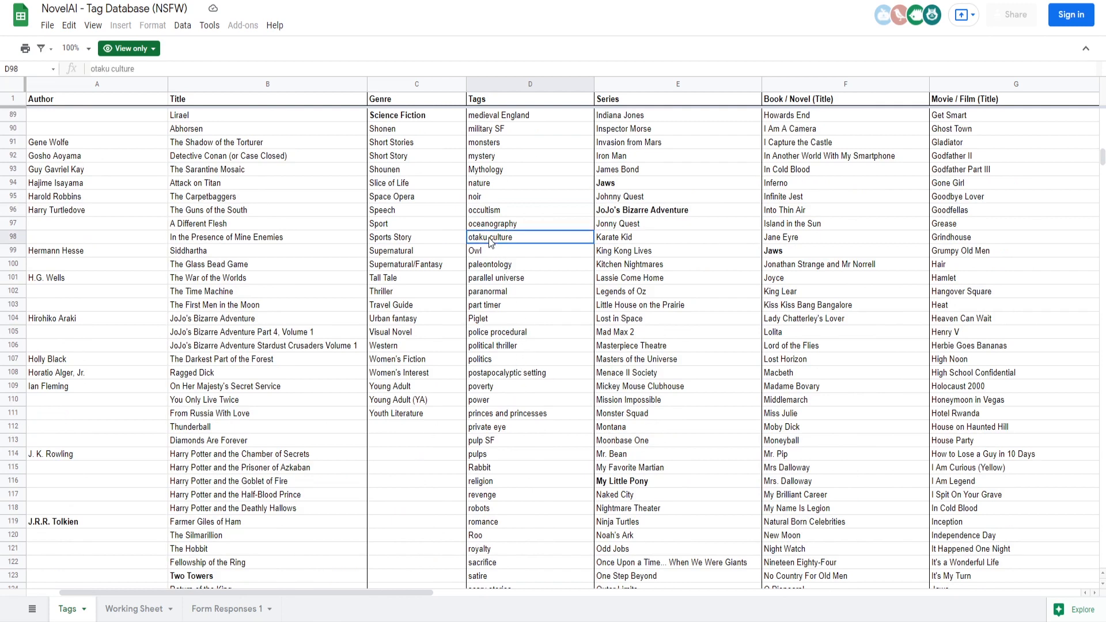
left_click(92, 1)
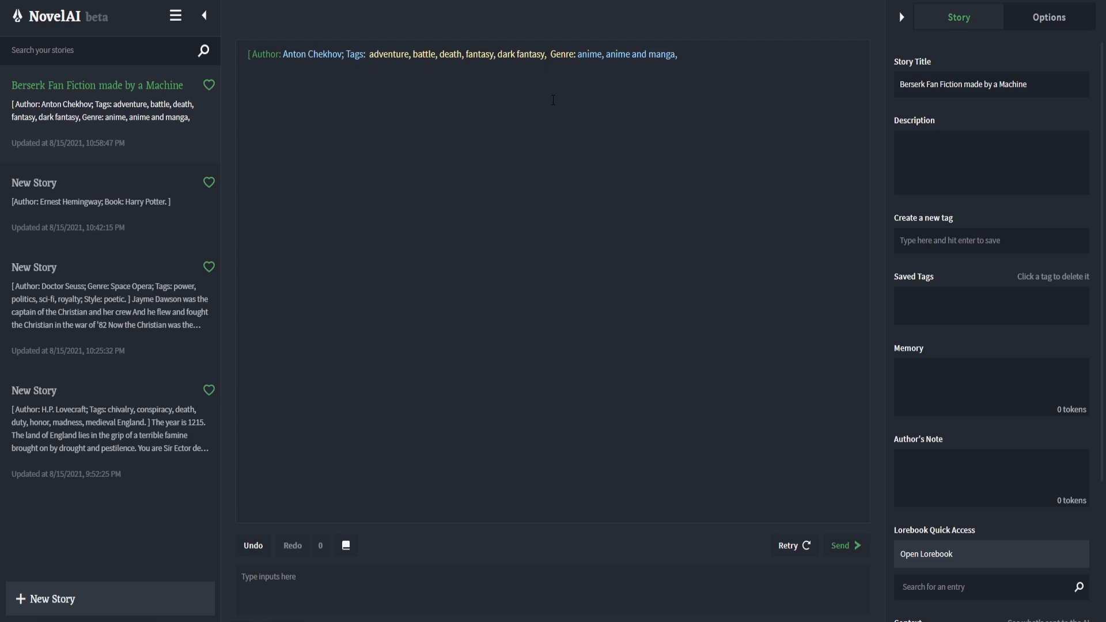
type("otaku culture,")
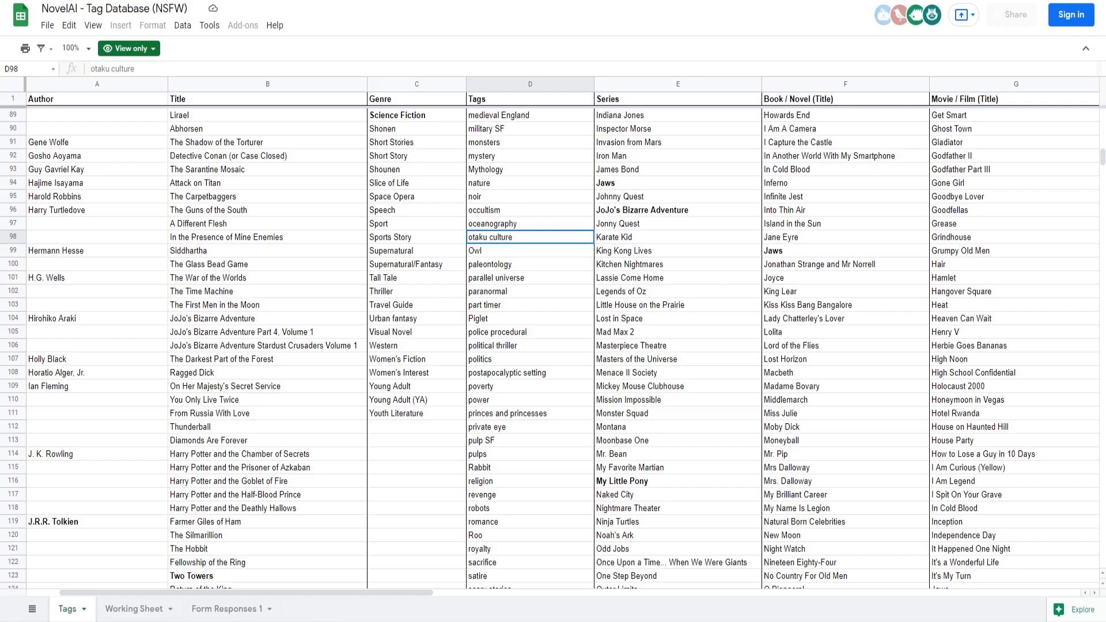
- Pick religion from the database's Tags column and add "religion, betrayal," after otaku culture in the story's Tags field
left_click(526, 360)
left_click(502, 293)
scroll(533, 433, "down", 2)
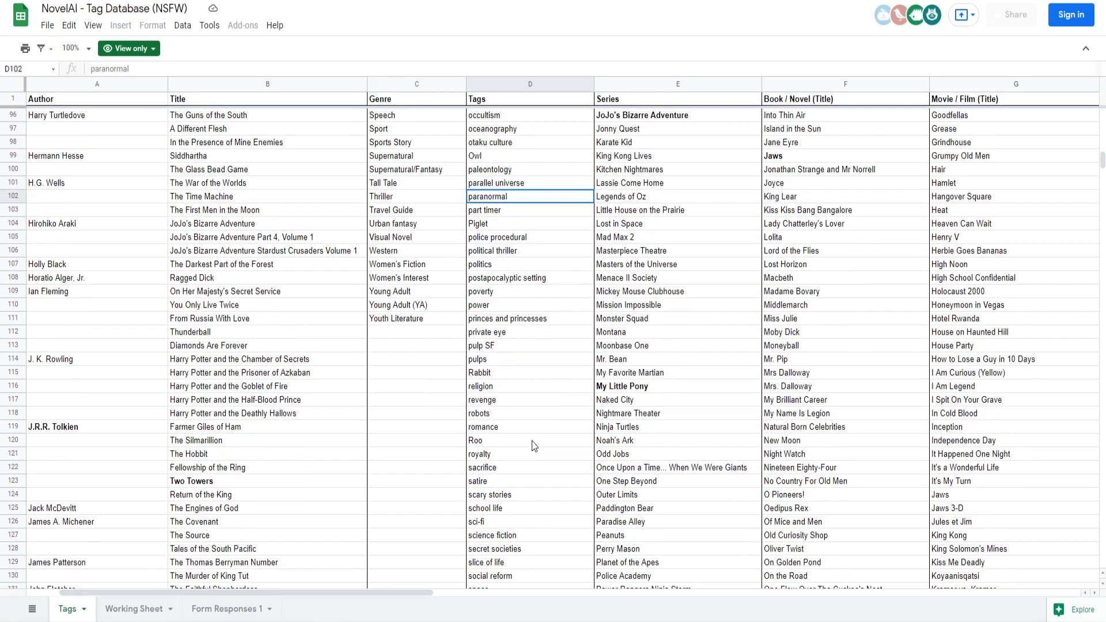
left_click(496, 393)
key("alt+Tab")
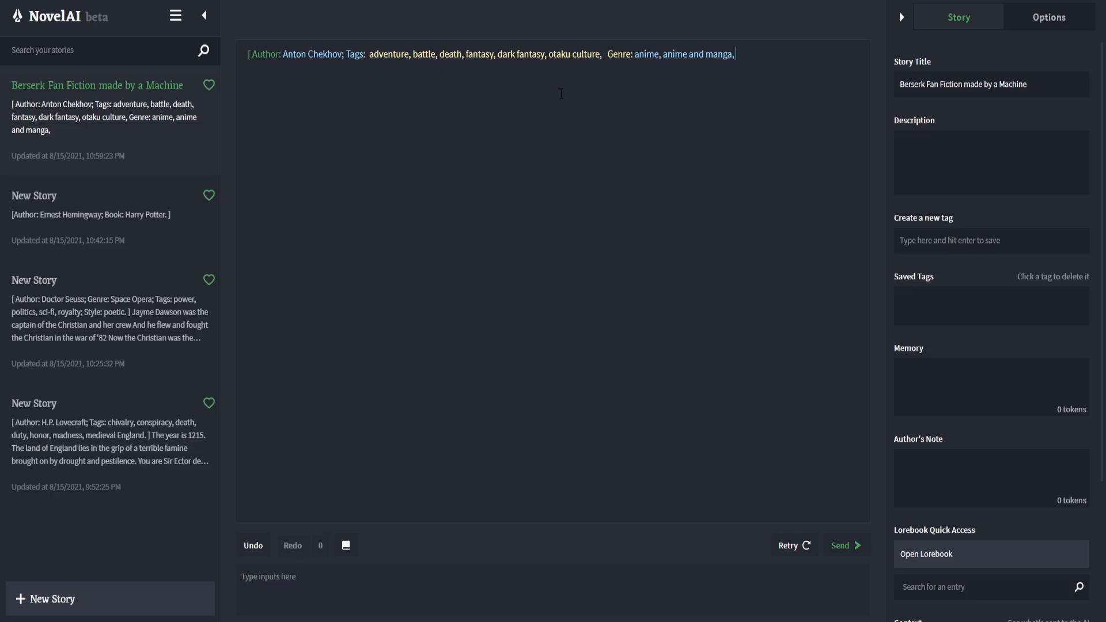
key("Left")
type("religion,")
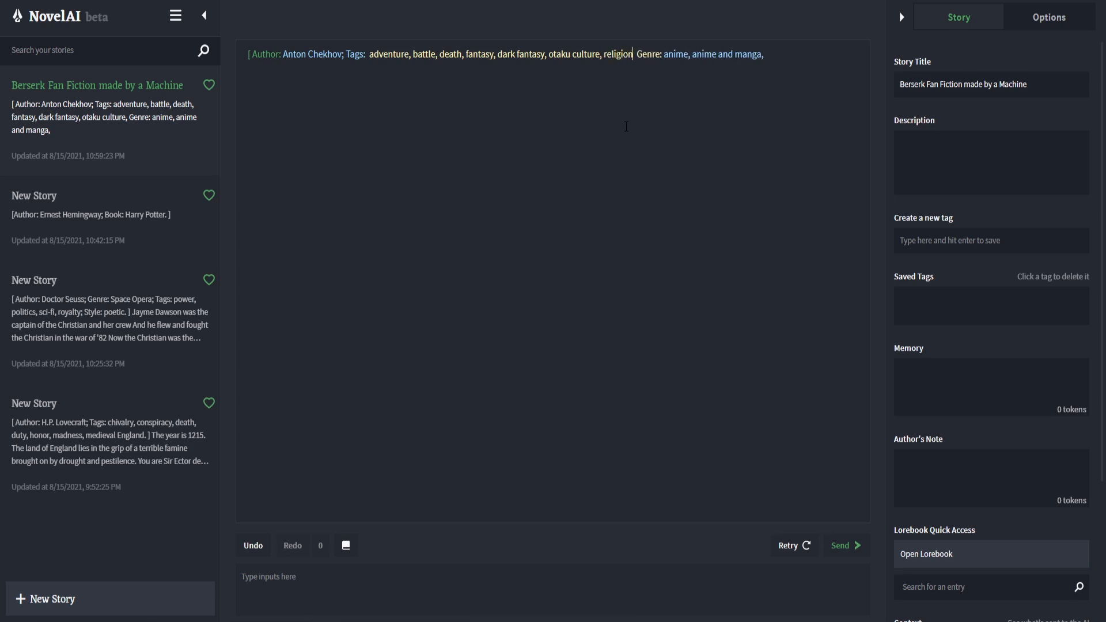
type(" betray")
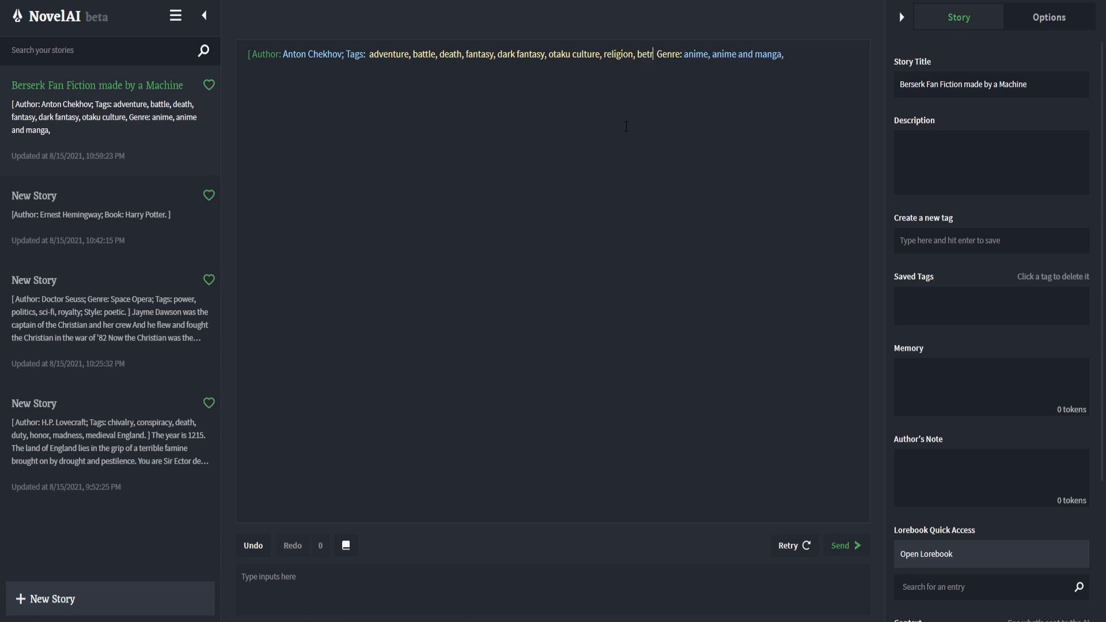
type("al,")
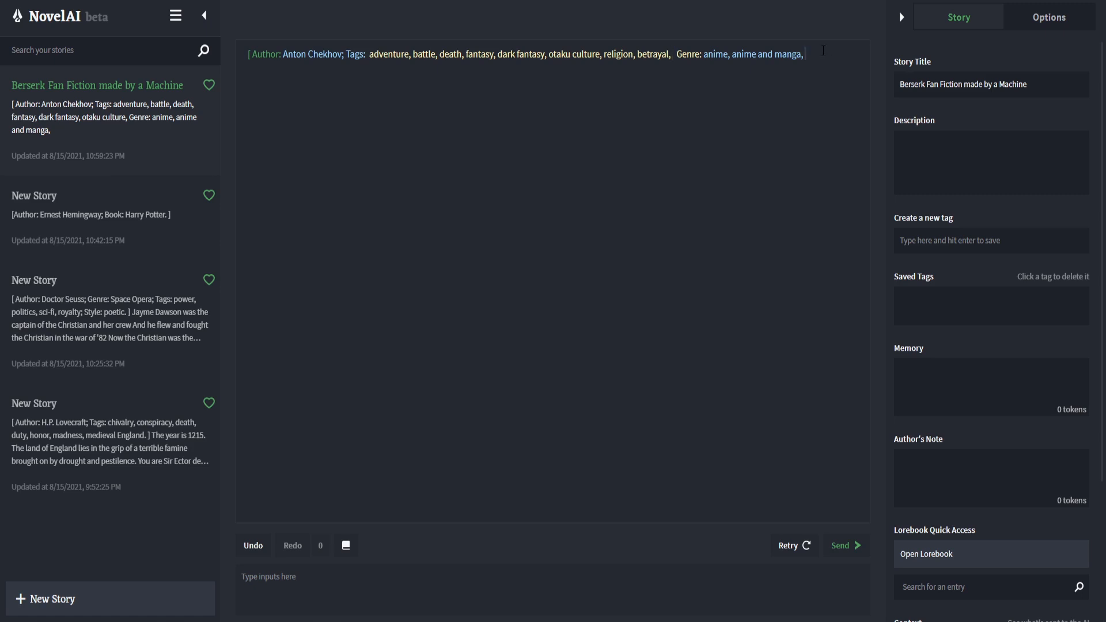
- Add "fantasy, dark fantasy" to the end of the story's Genre field and end the Tags list after betrayal with a semicolon
type("fantasy, dark")
type(" fantasy")
type(";")
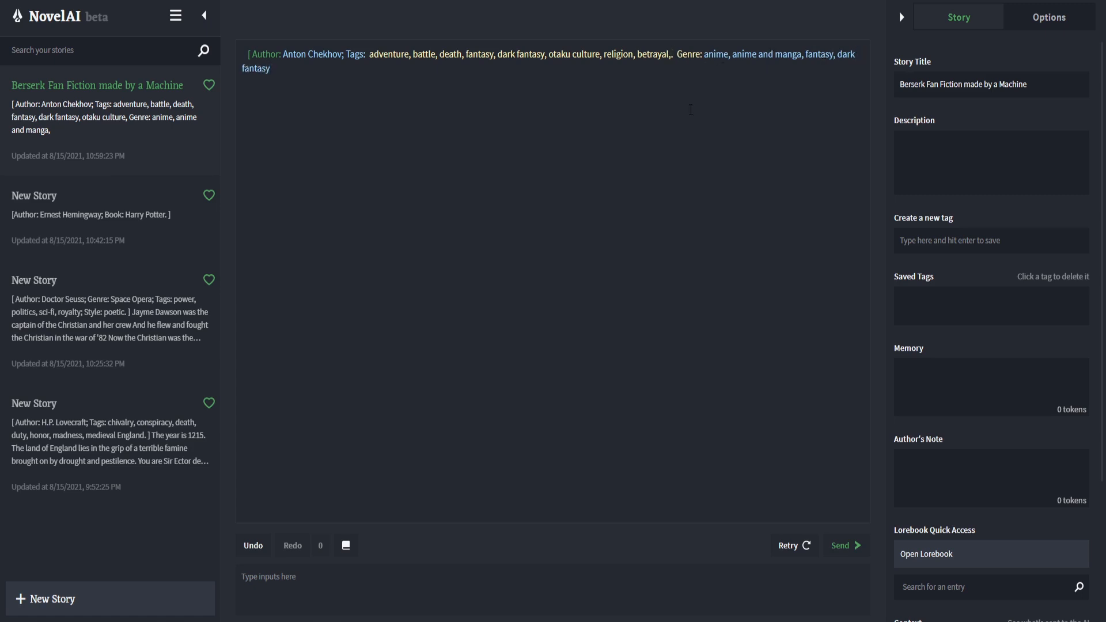
key("BackSpace")
key("BackSpace")
type(".")
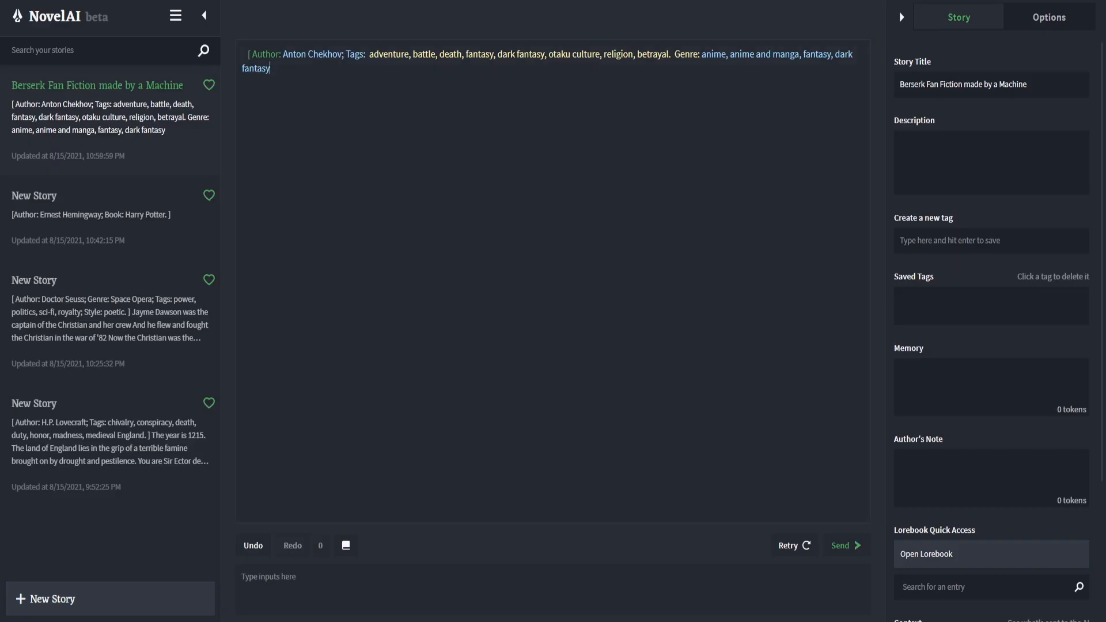
left_click(670, 55)
- Look through the database's Genre column upward from Western and add "philosophy," after dark fantasy in the story's Genre field
key("ctrl+Tab")
scroll(413, 332, "up", 2)
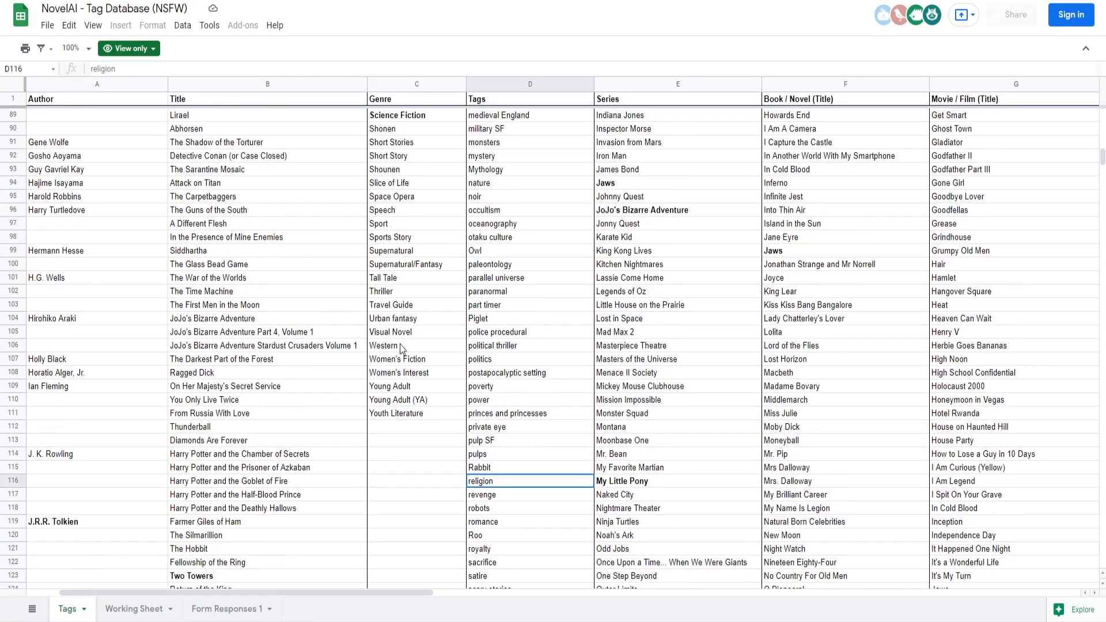
scroll(446, 320, "up", 2)
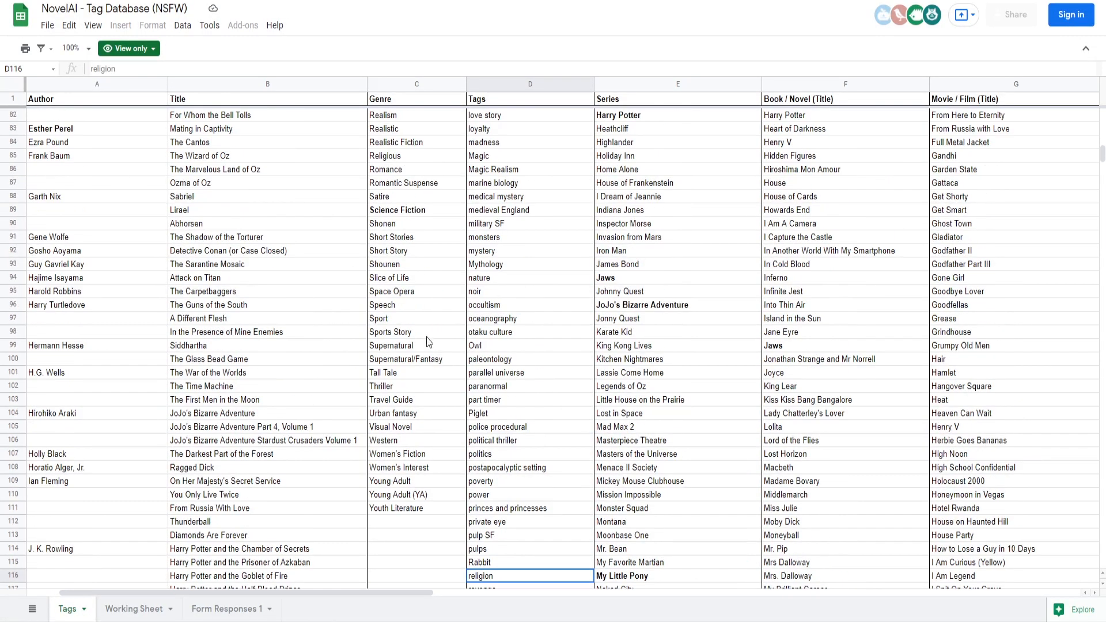
scroll(427, 291, "up", 1)
left_click(424, 291)
scroll(434, 363, "up", 5)
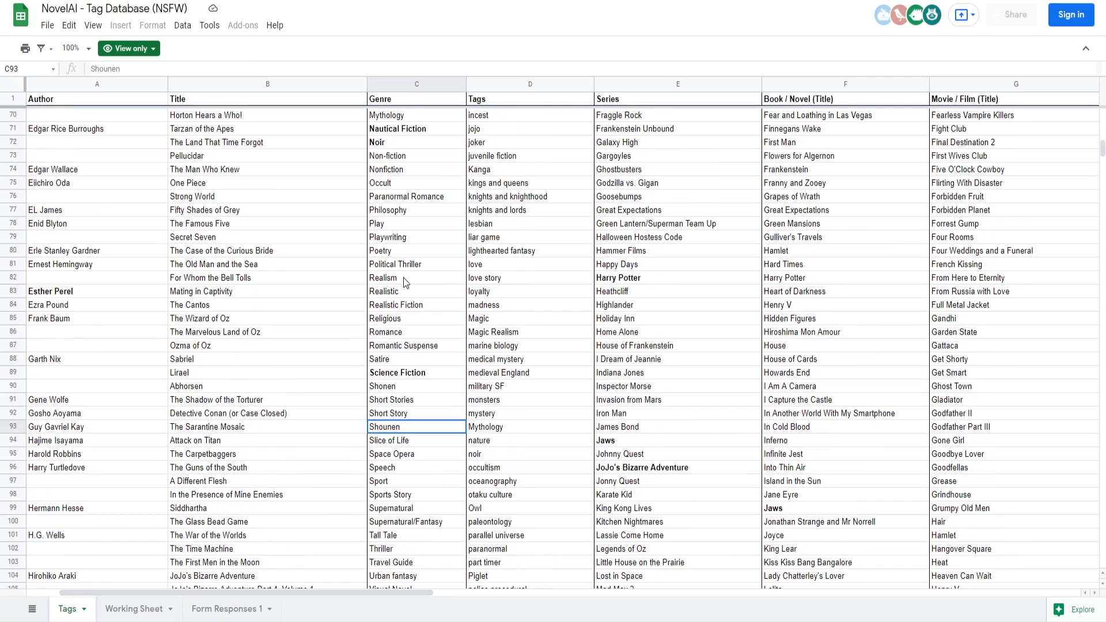
scroll(409, 289, "up", 3)
scroll(424, 314, "up", 1)
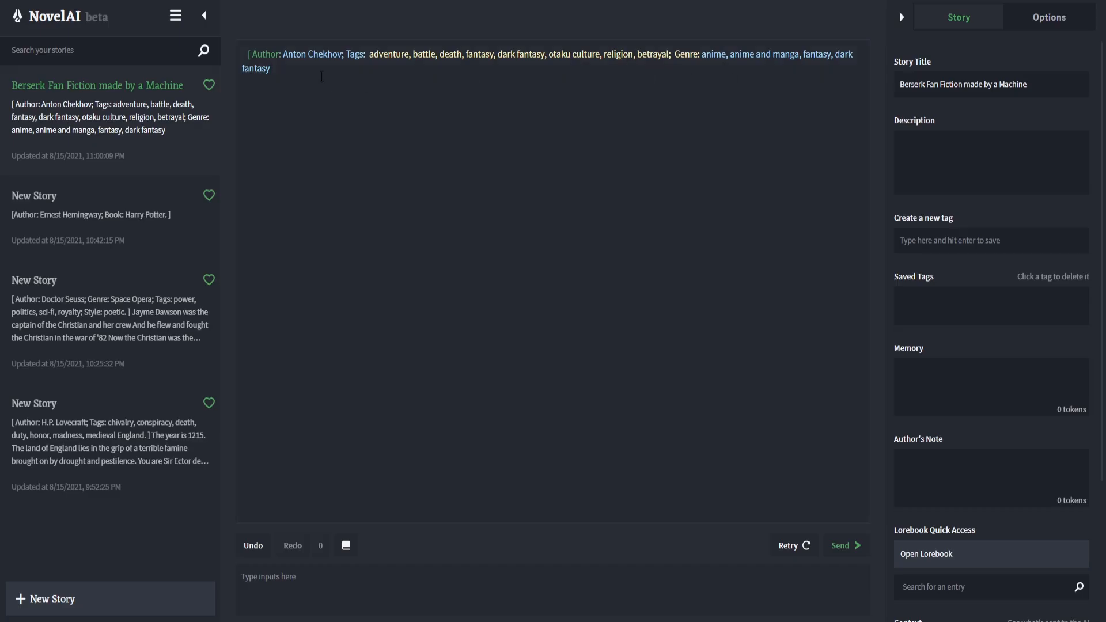
type("philosophy,")
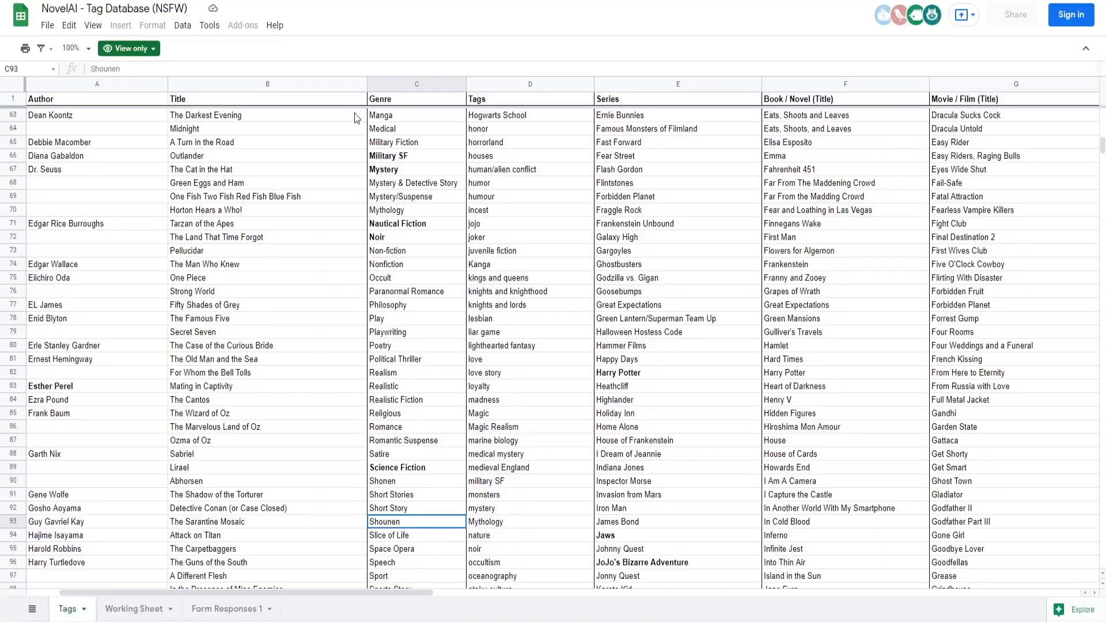
- Pick Manga from the database's Genre column and add "manga," after philosophy in the story's Genre field
scroll(427, 220, "up", 3)
left_click(414, 214)
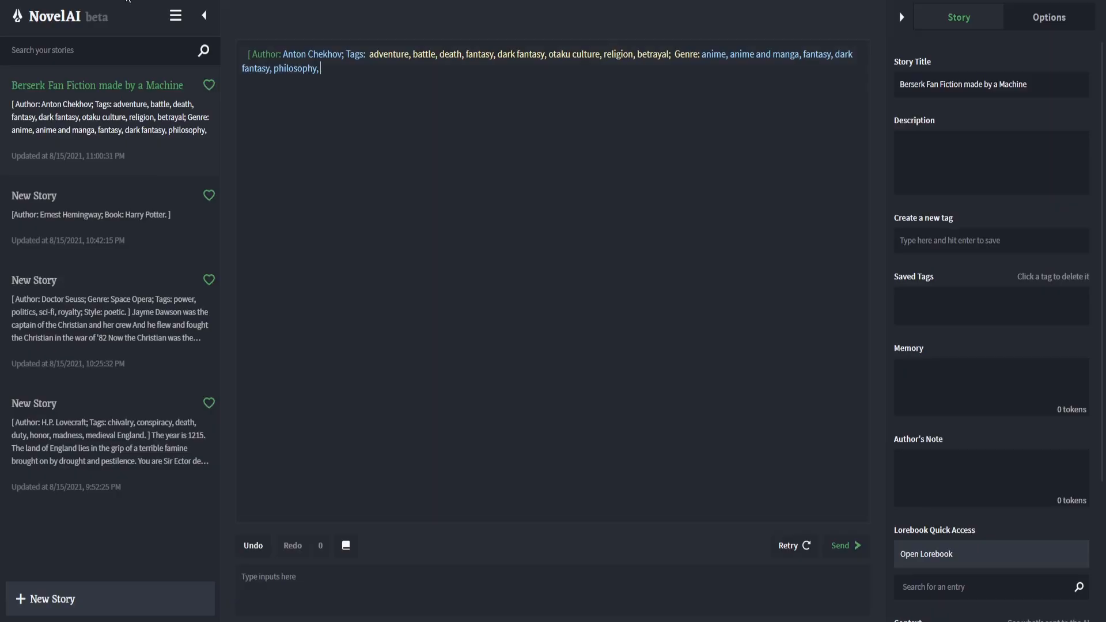
type("manga,")
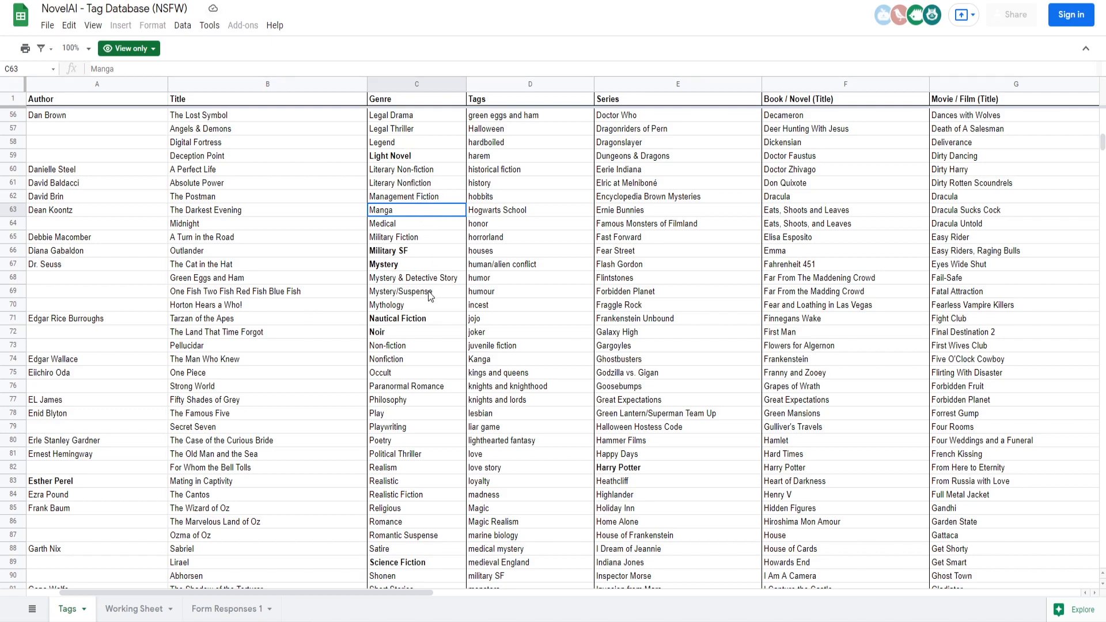
- Check the database's genres above Manga and close the story header with "]" in place of the trailing comma
scroll(430, 294, "up", 2)
scroll(430, 294, "up", 4)
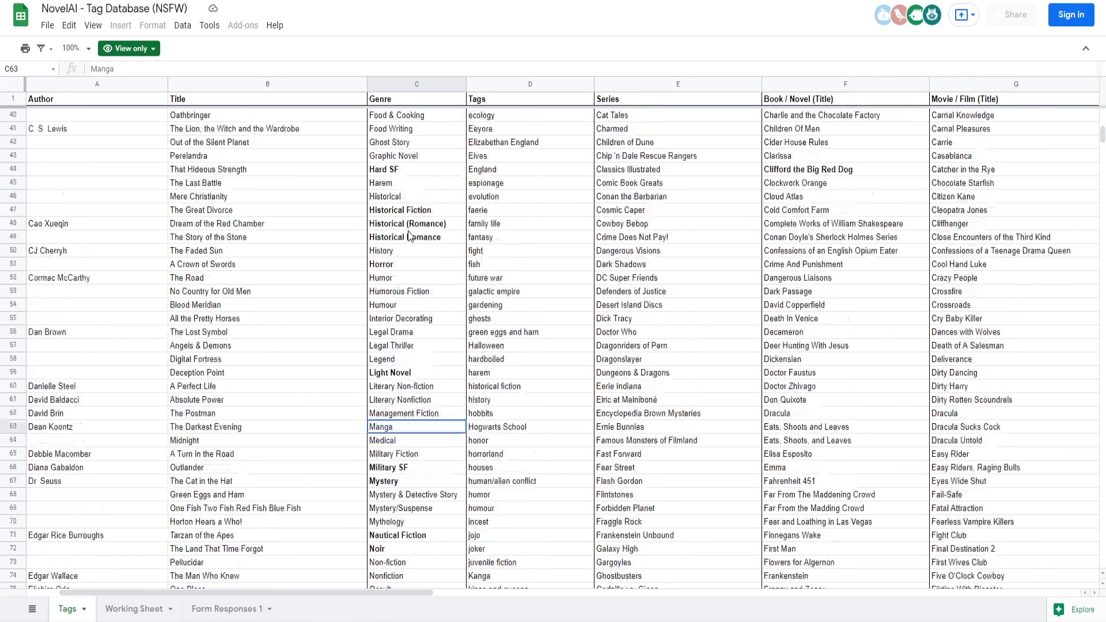
scroll(425, 286, "up", 7)
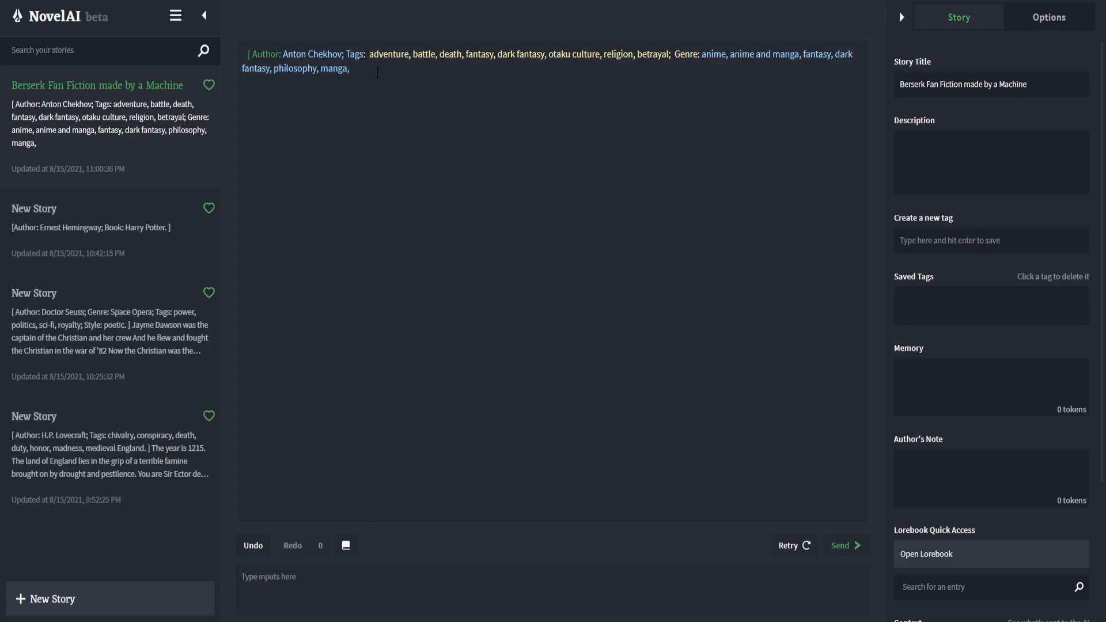
type("]")
key("BackSpace")
type("]")
key("BackSpace")
type("]")
- Have the AI generate the story's opening text and retitle the story "Chekhov's Berserk"
left_click(542, 580)
left_click(859, 550)
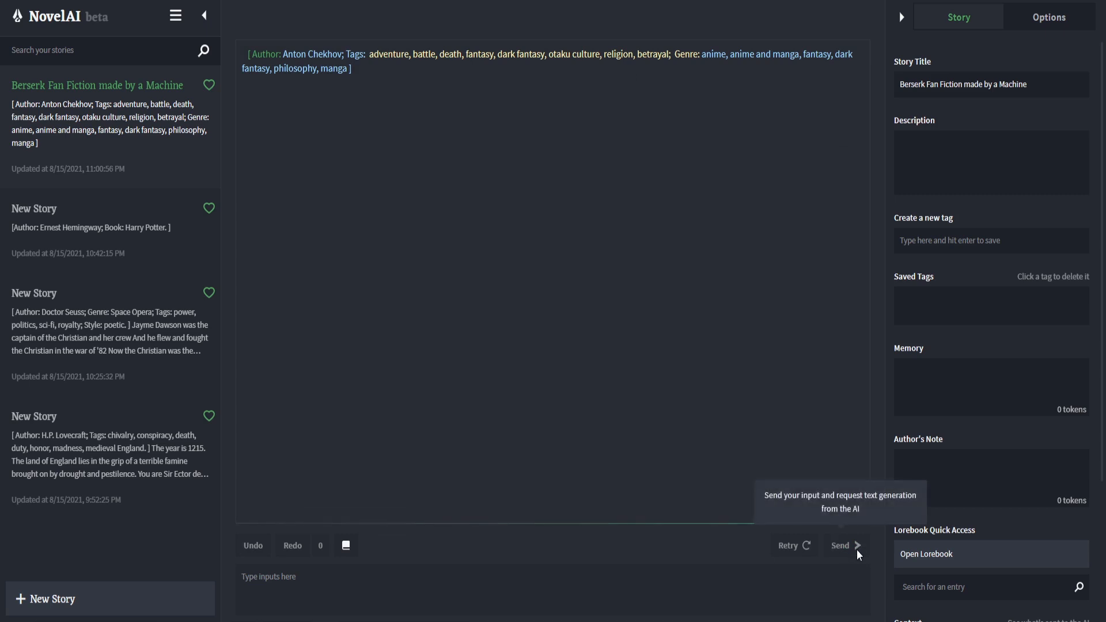
left_click_drag(1027, 84, 898, 84)
type("Chekho")
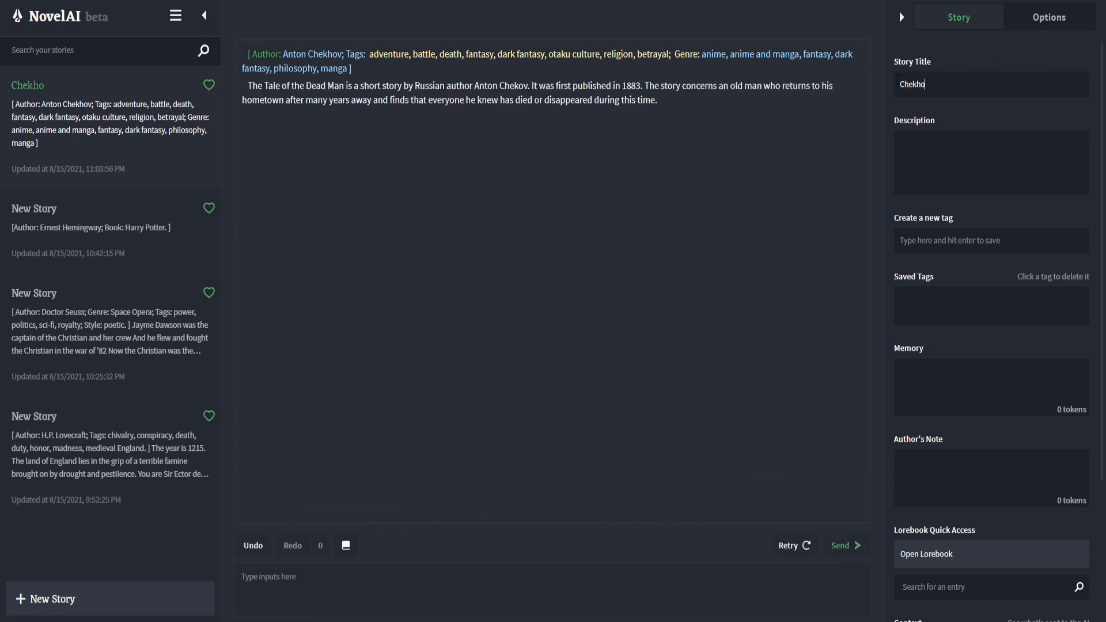
type("v's Berserk")
- Regenerate the story's opening text with another attempt and undo the generated passage
left_click(807, 546)
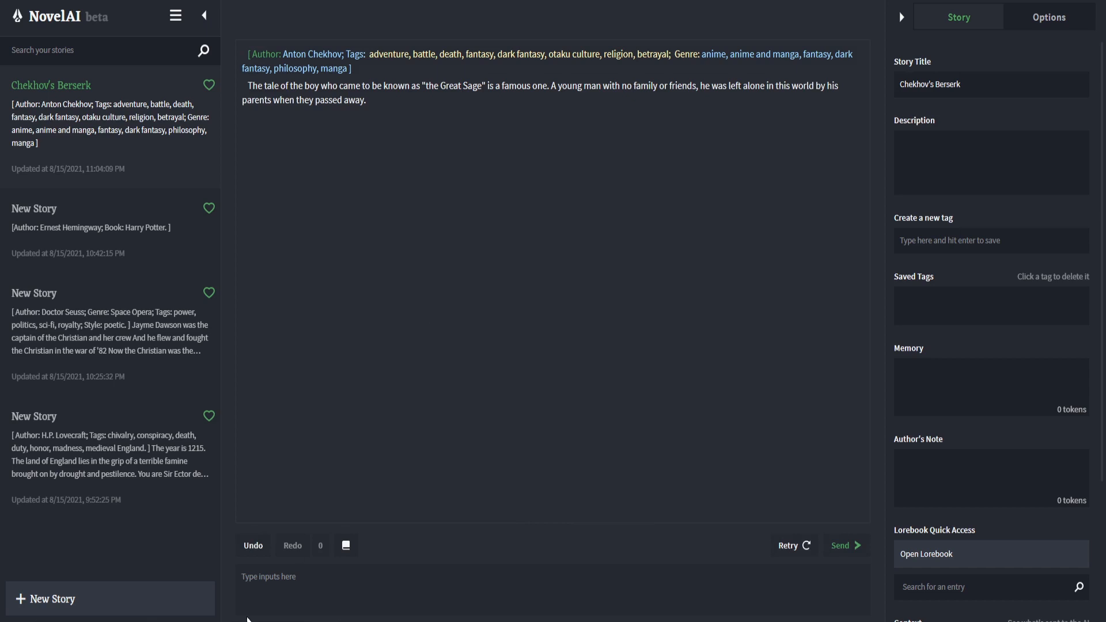
left_click(254, 546)
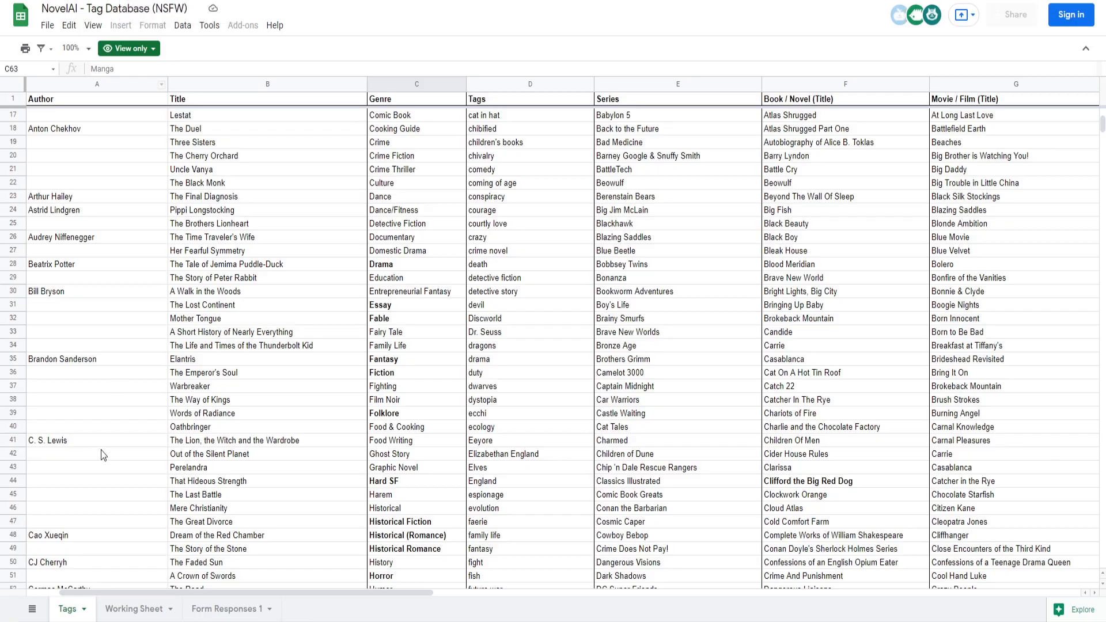
- Look through the tag database's Author column and pick J.R.R. Tolkien
scroll(107, 444, "down", 8)
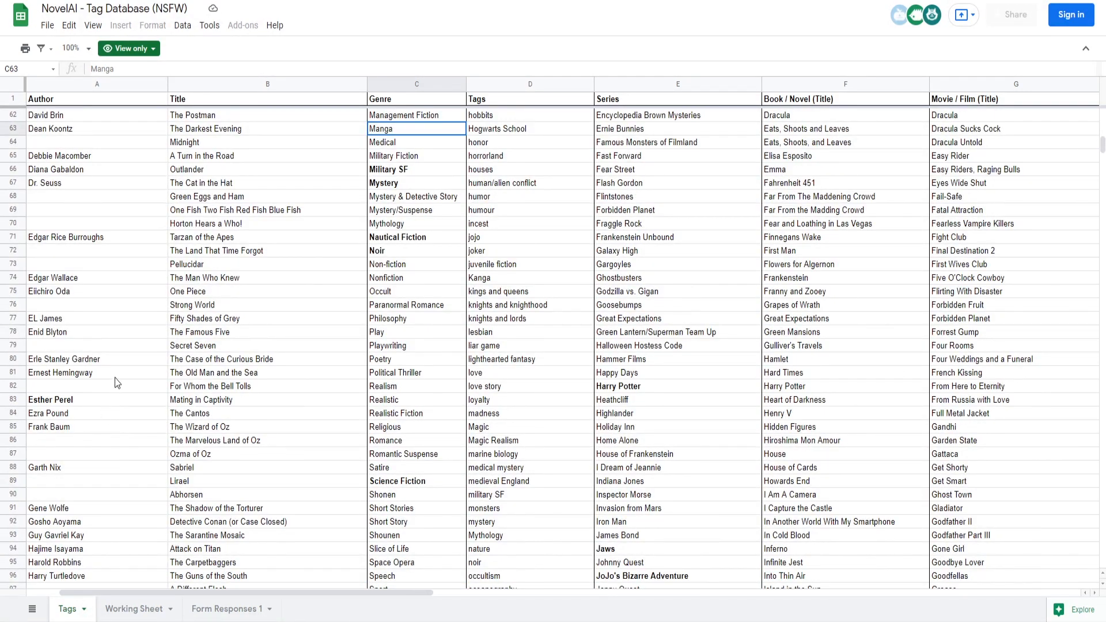
scroll(117, 383, "down", 6)
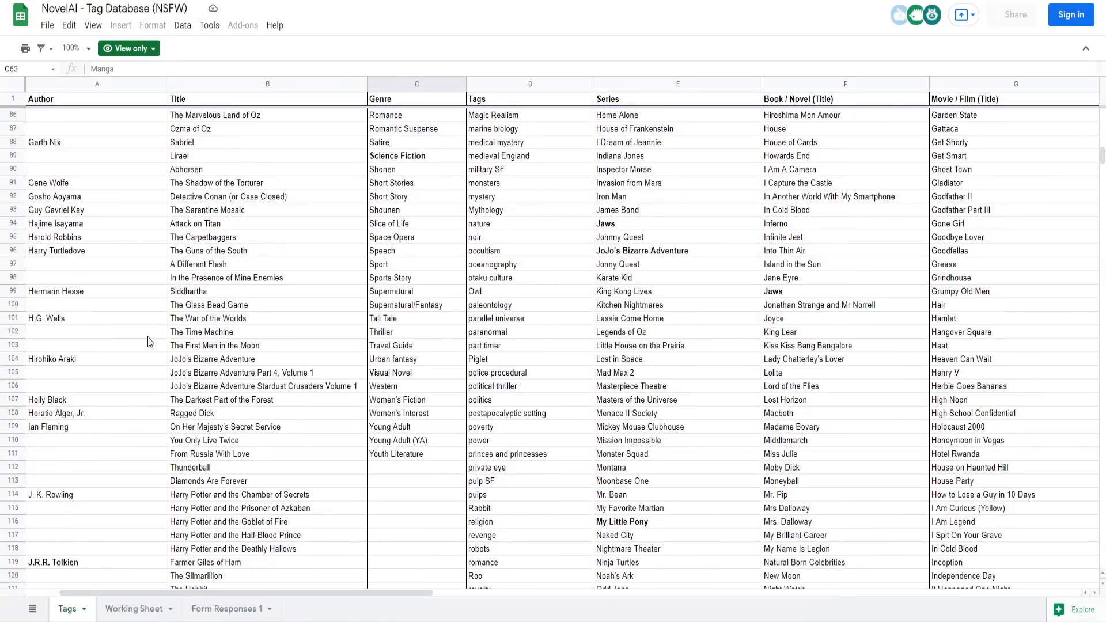
scroll(152, 345, "down", 3)
left_click(62, 442)
key("Up")
key("Up")
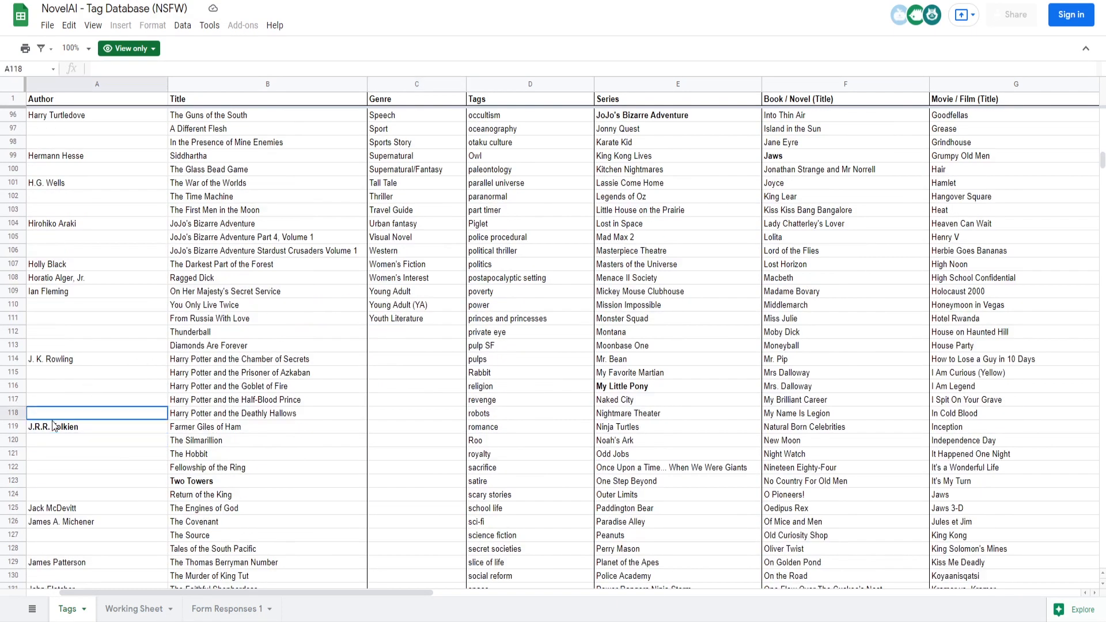
left_click(80, 429)
scroll(81, 431, "down", 4)
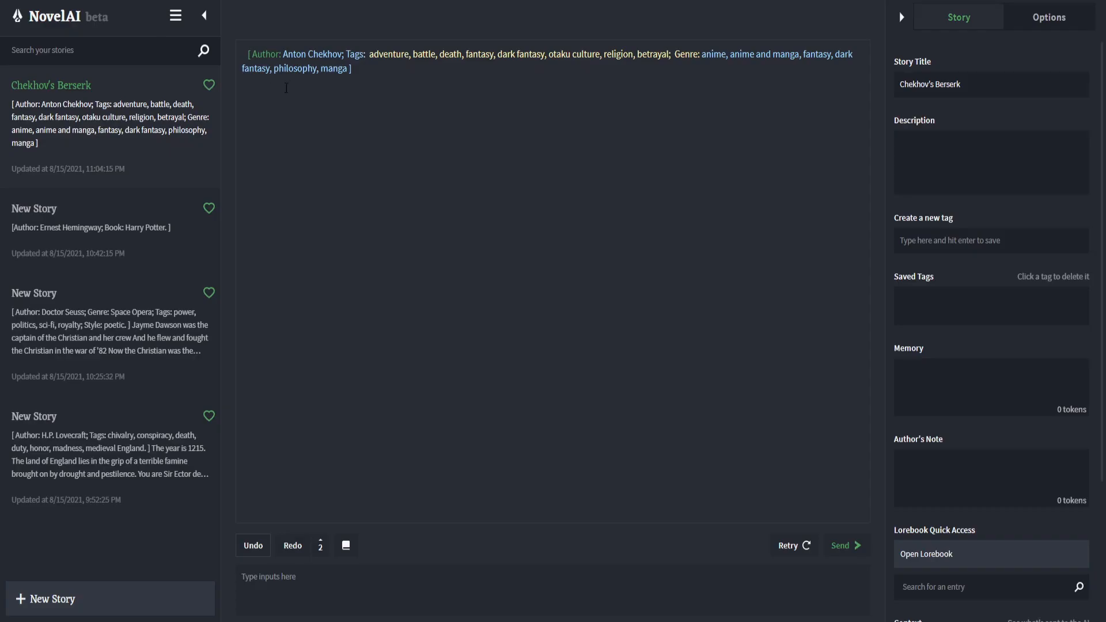
- Replace the author in the story header with J.R.R. Tolkien and retitle the story "Tolkien's Berserk"
left_click_drag(343, 53, 285, 51)
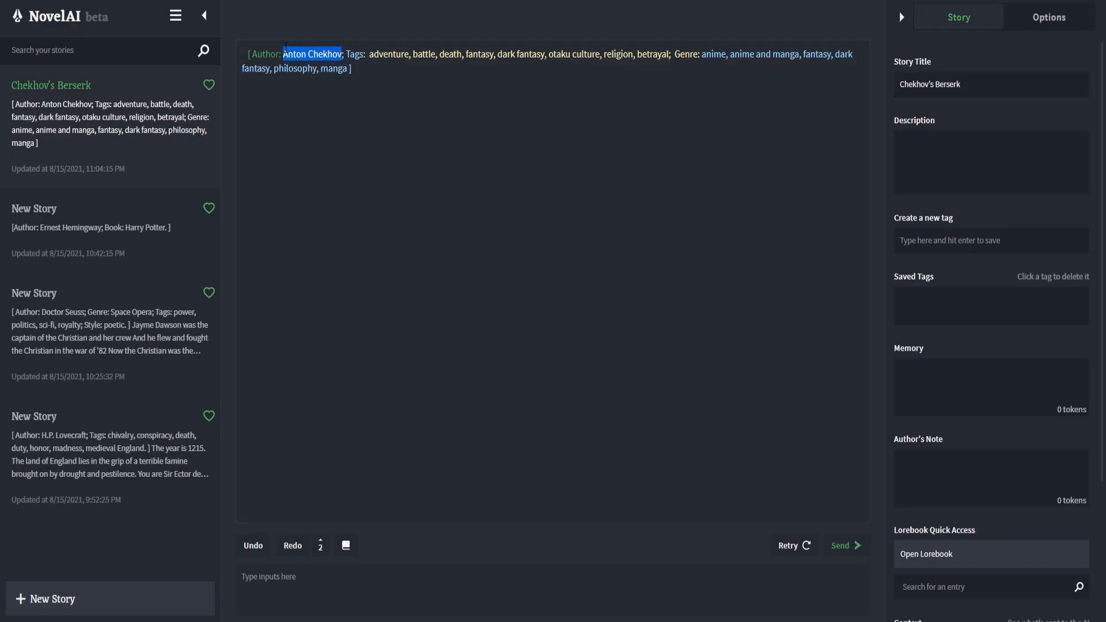
type("J.R.R")
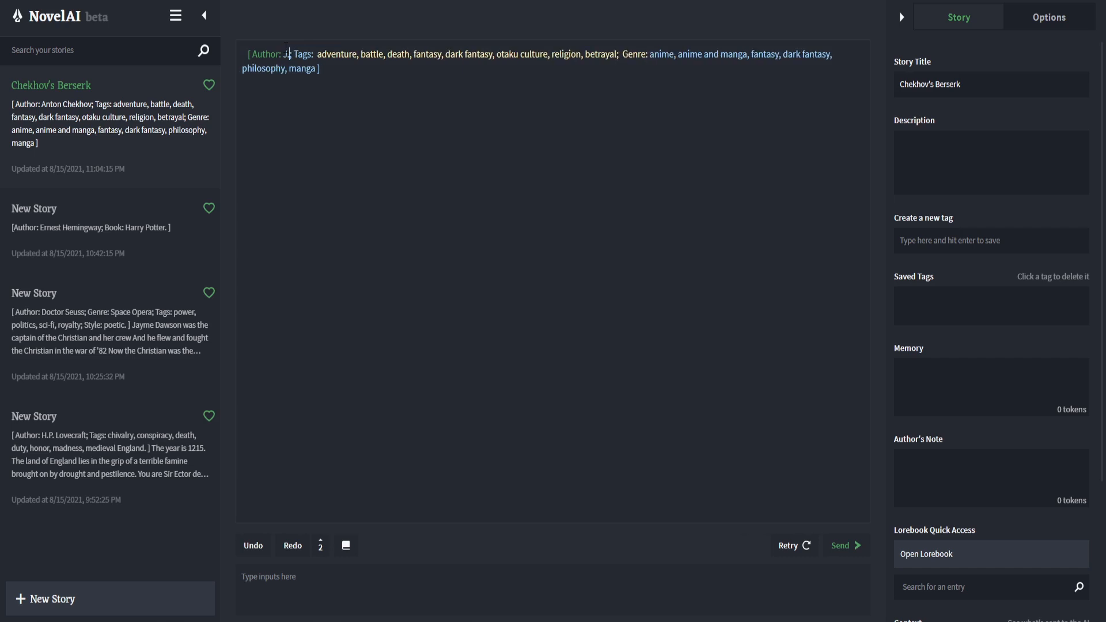
type(". Tolkien")
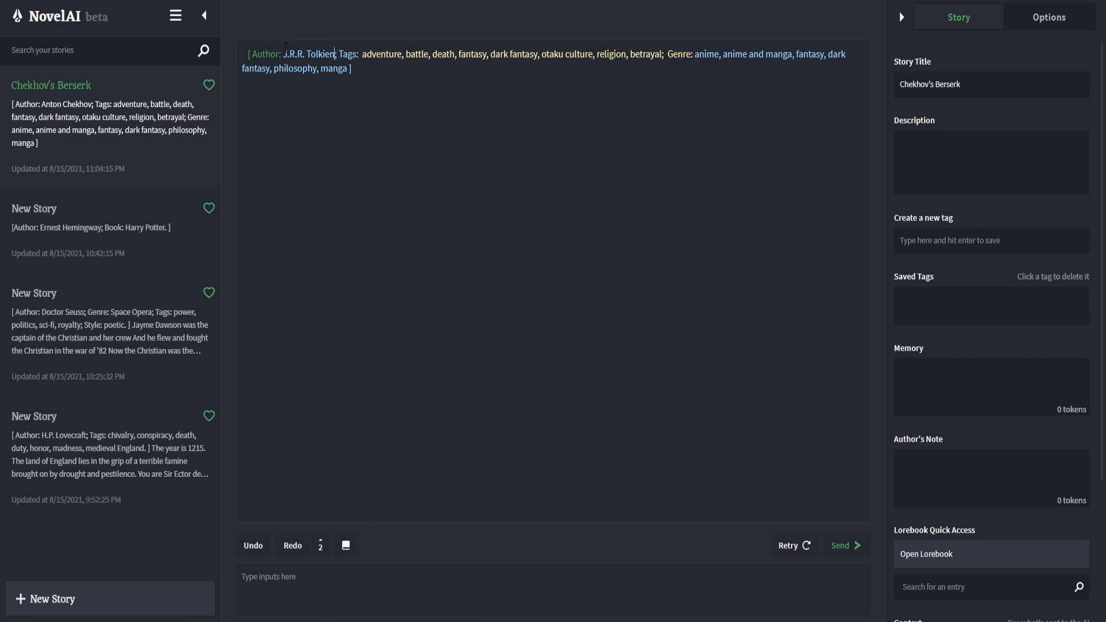
left_click_drag(929, 84, 896, 81)
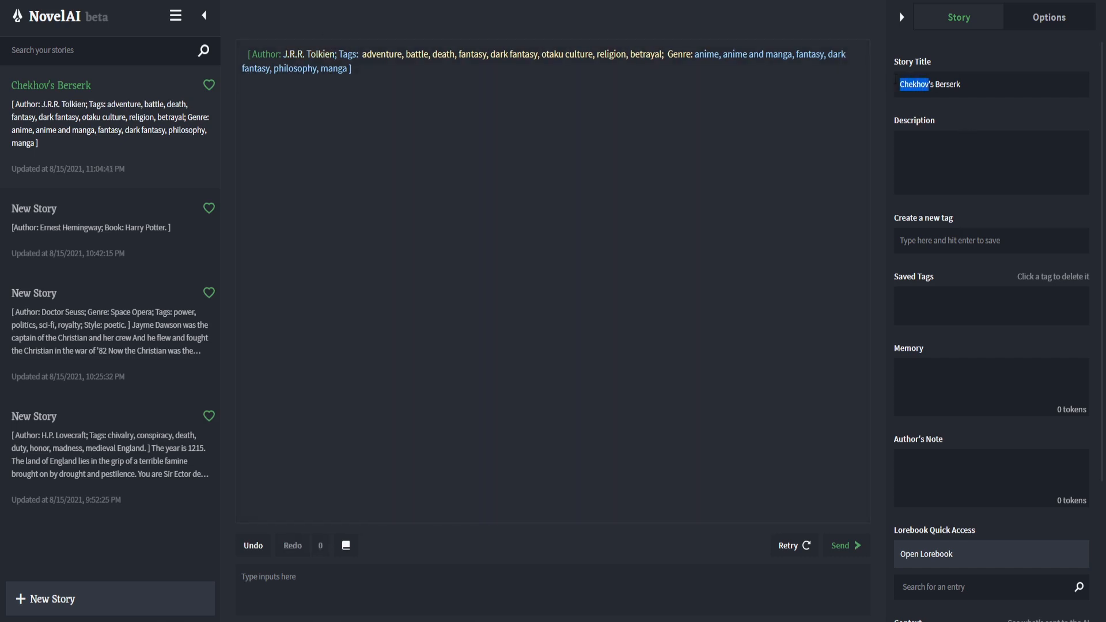
type("Tolkien")
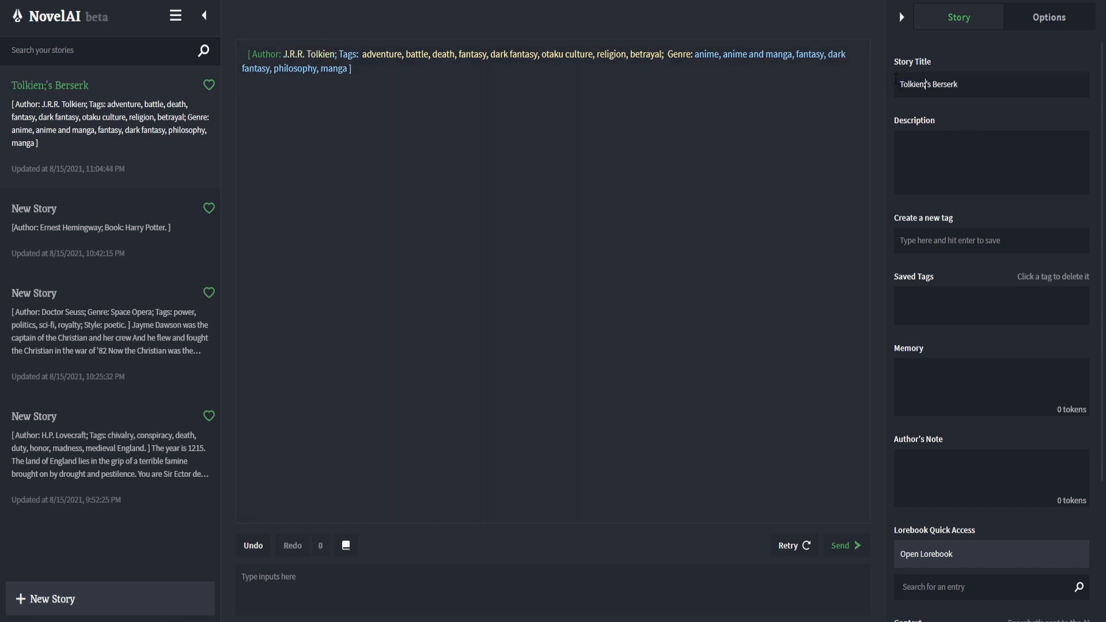
- Have the AI generate an opening passage for the Tolkien header and undo it
left_click(841, 546)
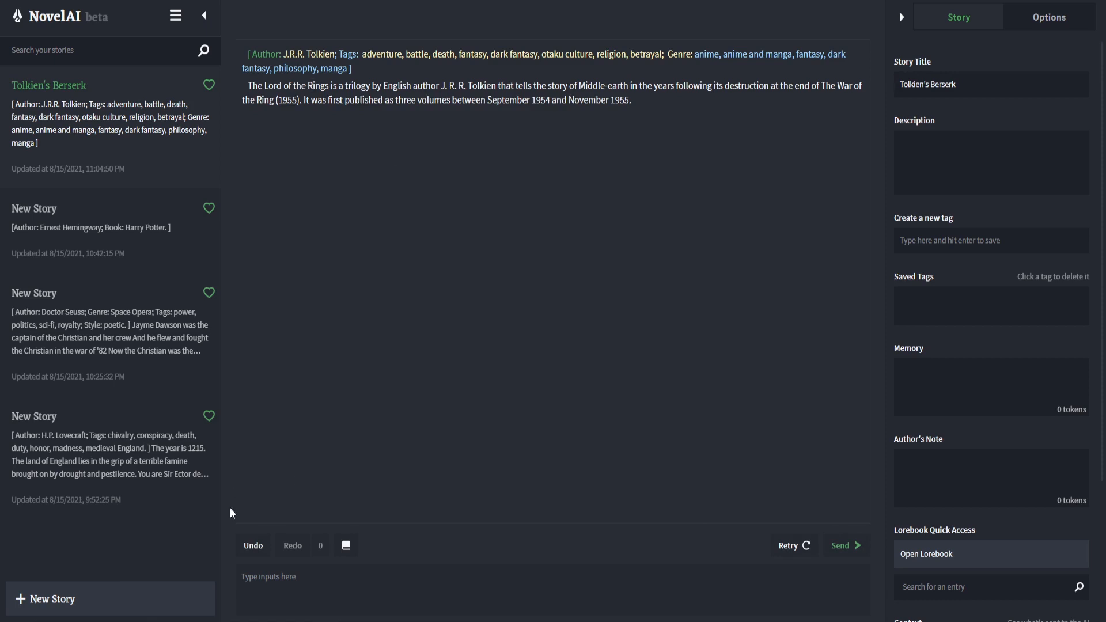
left_click(242, 547)
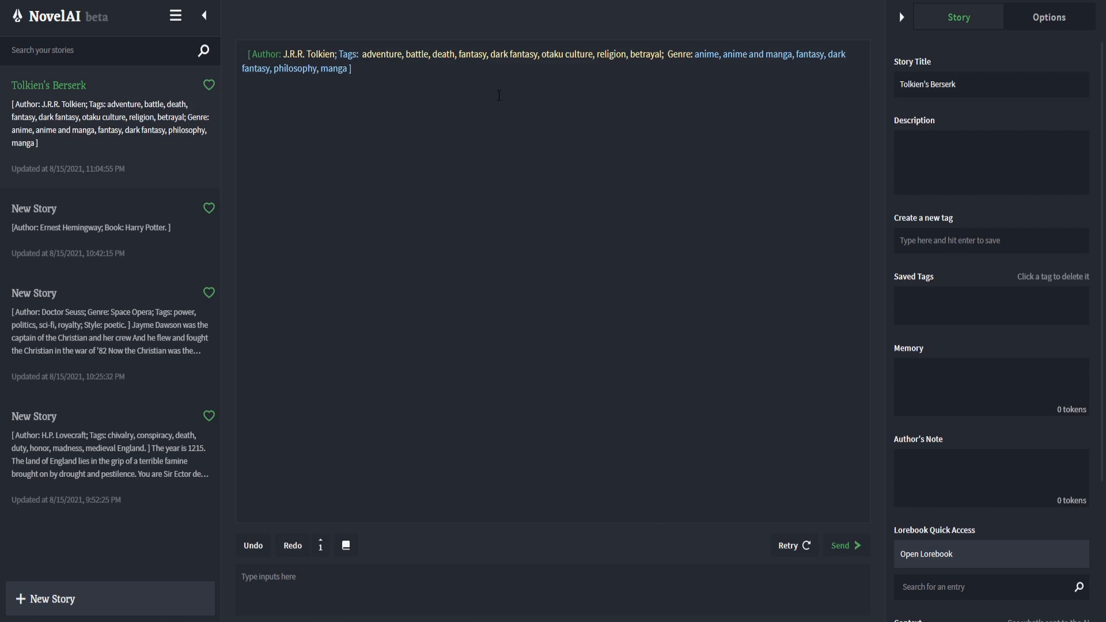
- Remove philosophy from the header's Genre list and end the list with a period after manga
double_click(275, 68)
left_click(302, 68)
key("Delete")
key("Delete")
key("BackSpace")
key("BackSpace")
key("BackSpace")
key("BackSpace")
key("BackSpace")
key("BackSpace")
key("BackSpace")
key("BackSpace")
key("BackSpace")
key("BackSpace")
key("Right")
key("Right")
key("Right")
key("Right")
key("Right")
type(".")
- Generate an opening from the header with the shortened genre list and undo the generated text
left_click(847, 546)
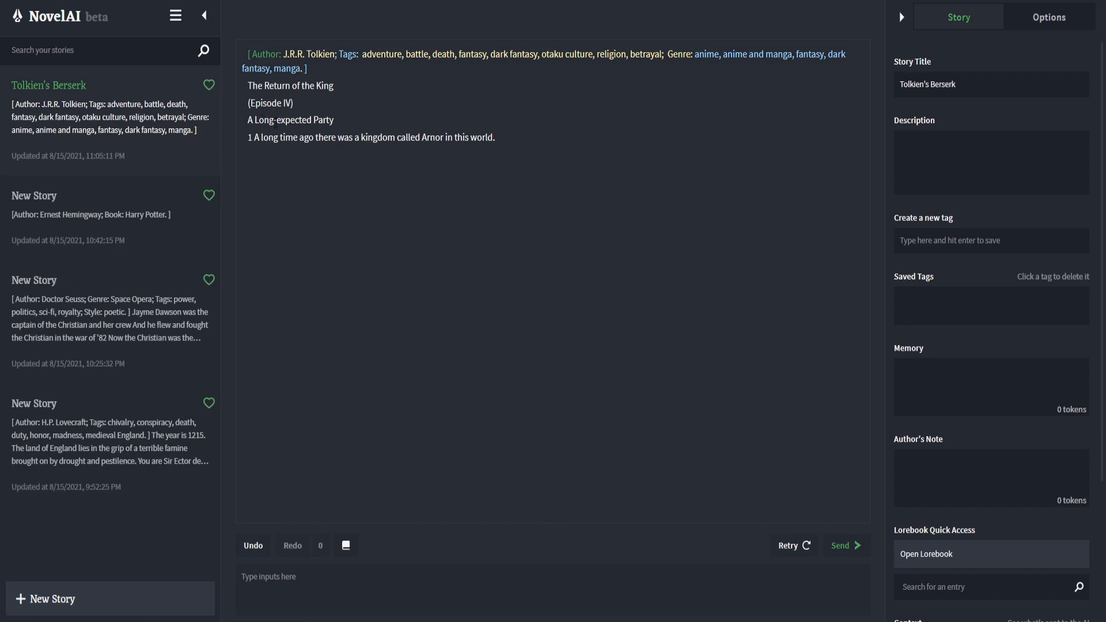
left_click(253, 545)
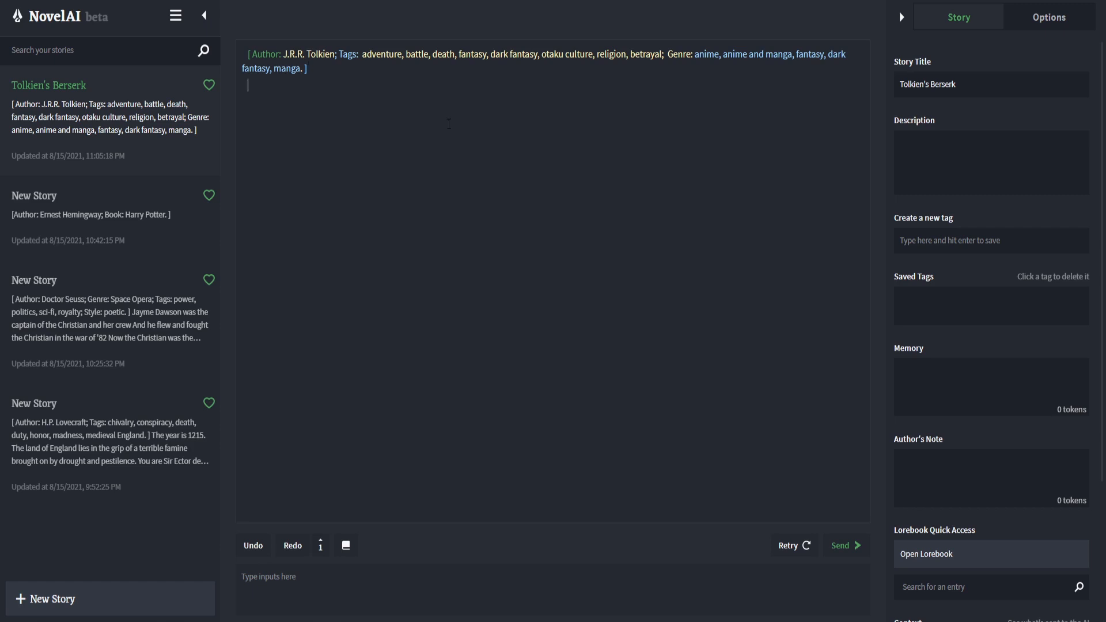
- Copy the text of the Band of the Hawk lorebook entry and paste it beneath the story header
left_click(1004, 562)
scroll(276, 311, "down", 2)
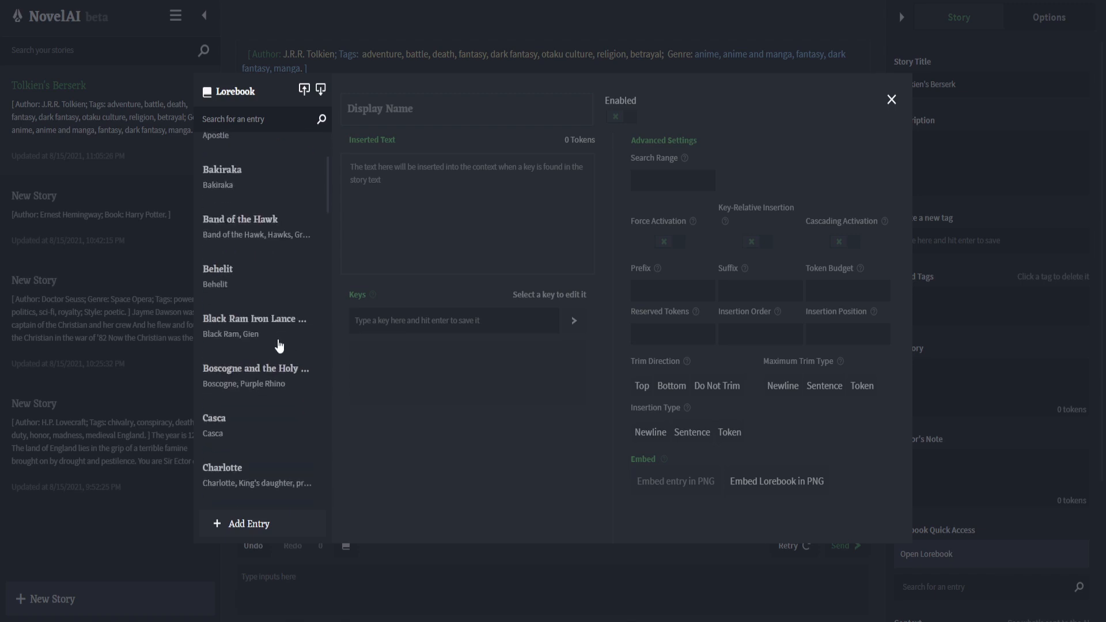
left_click(262, 241)
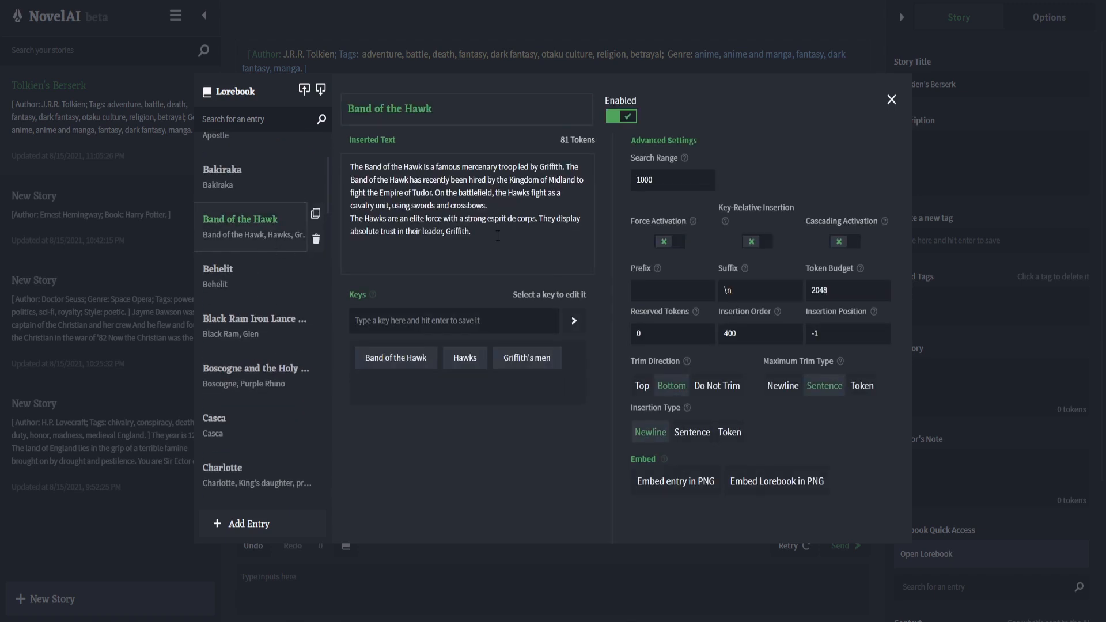
key("ctrl+a")
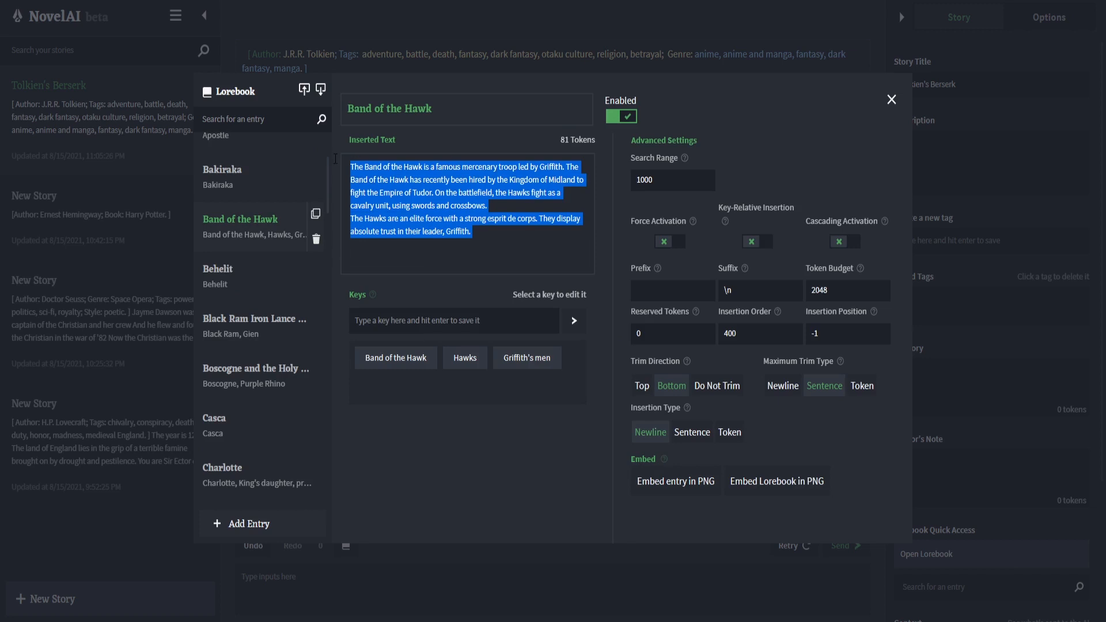
left_click(986, 274)
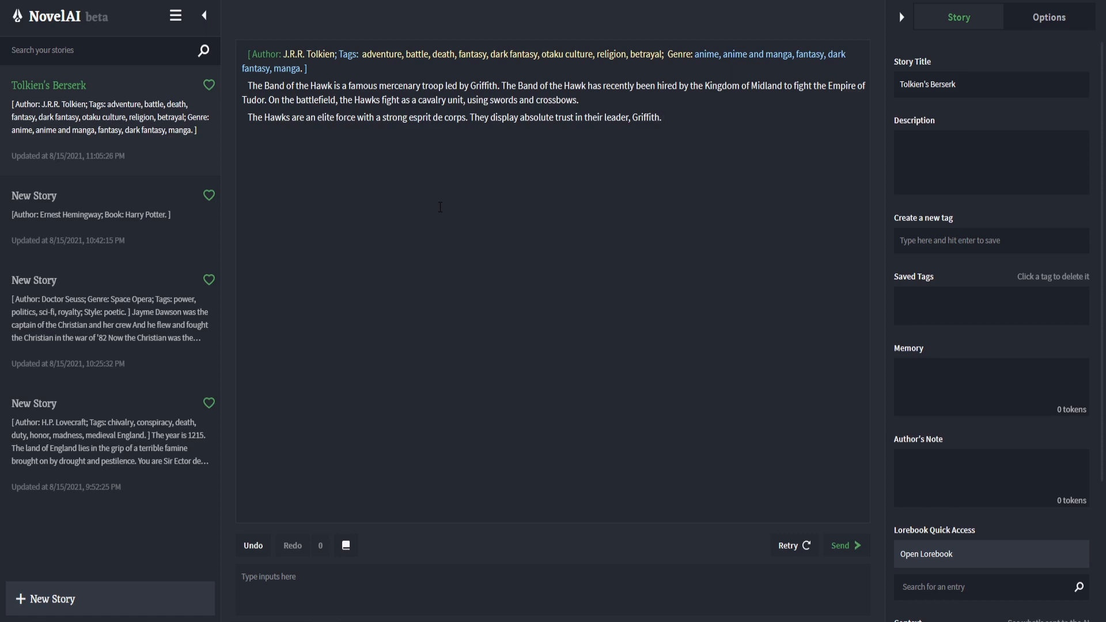
- Add the line "I am a new recruit in the Band of the Hawks." and have the AI continue the story
type("I am a new recruit in the BAnd of the HAwk")
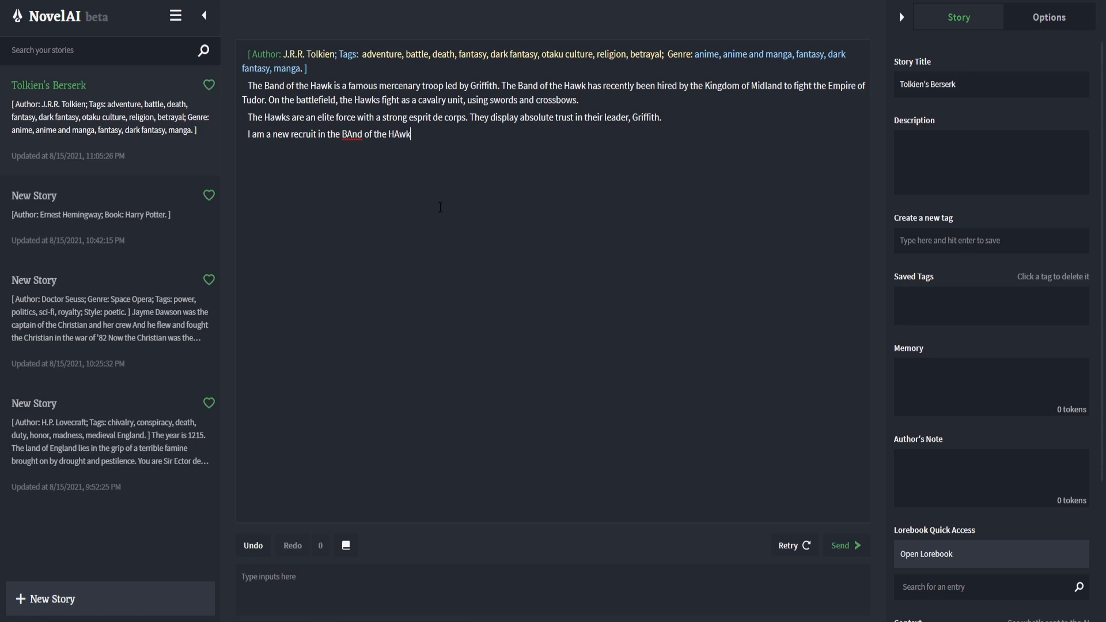
key("BackSpace")
key("BackSpace")
type("awks")
key("BackSpace")
type("a")
type(".")
key("BackSpace")
type(".")
left_click(847, 548)
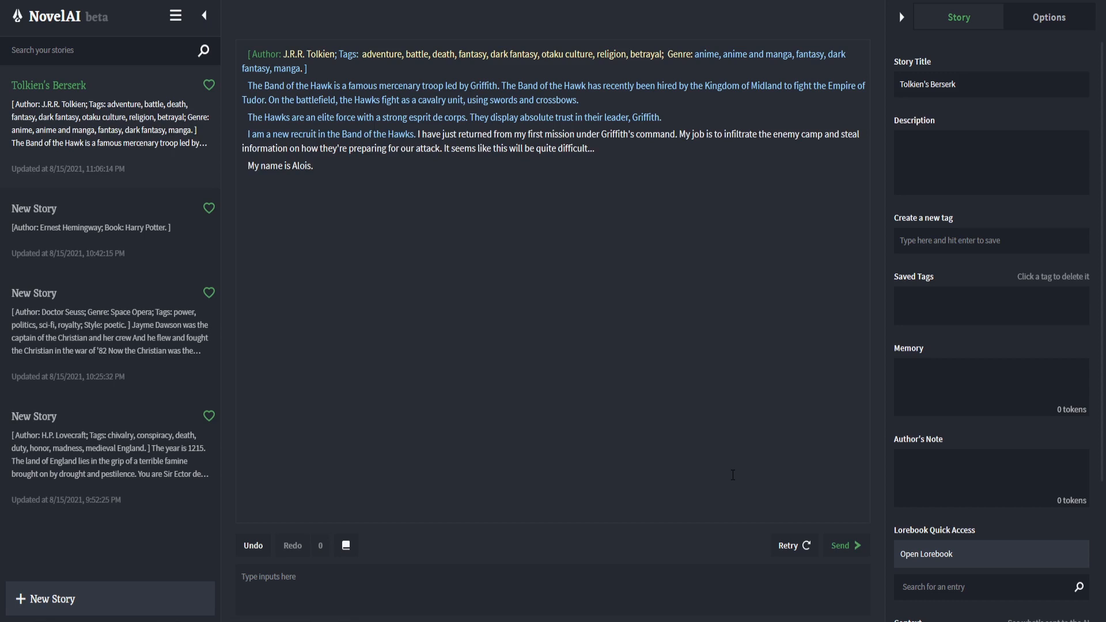
- Browse the lorebook's list of Berserk entries and close the lorebook
left_click(933, 558)
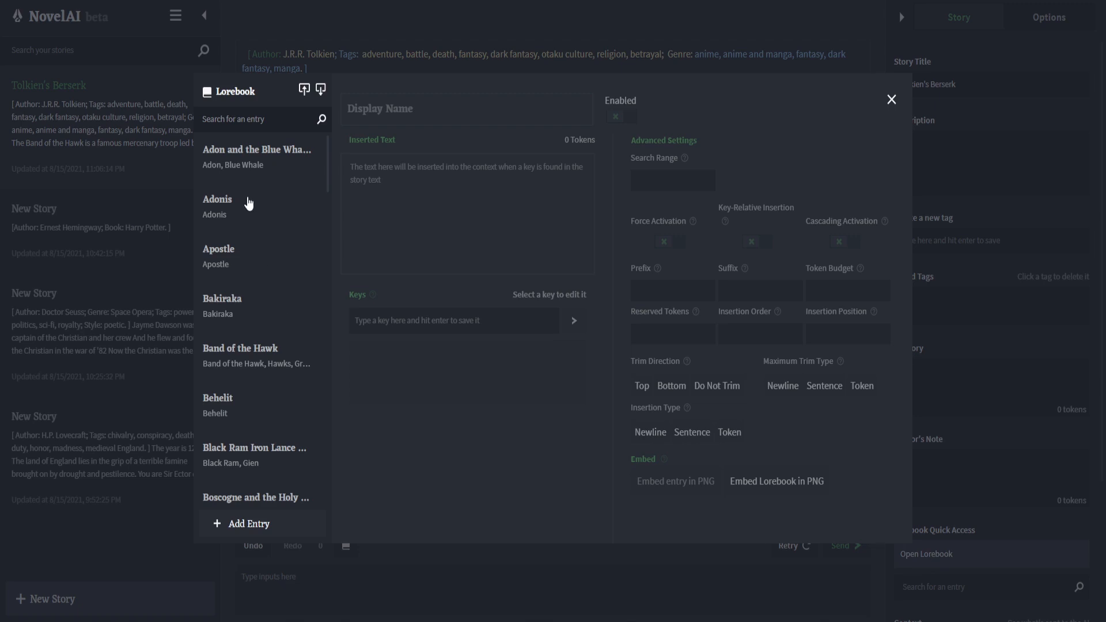
scroll(272, 277, "down", 10)
scroll(278, 280, "down", 10)
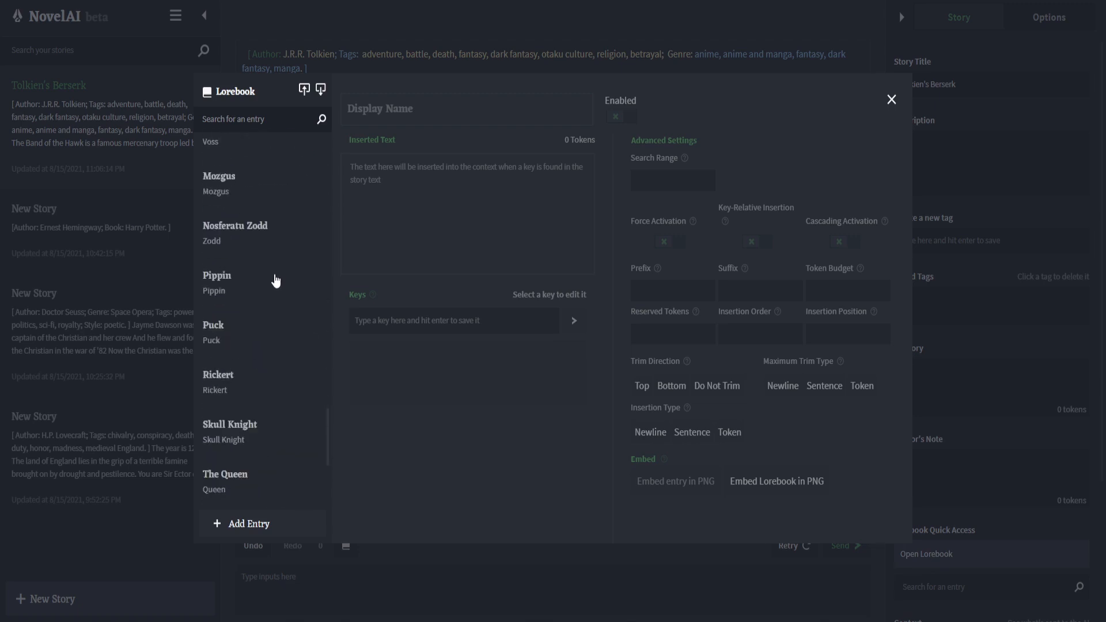
left_click(1025, 301)
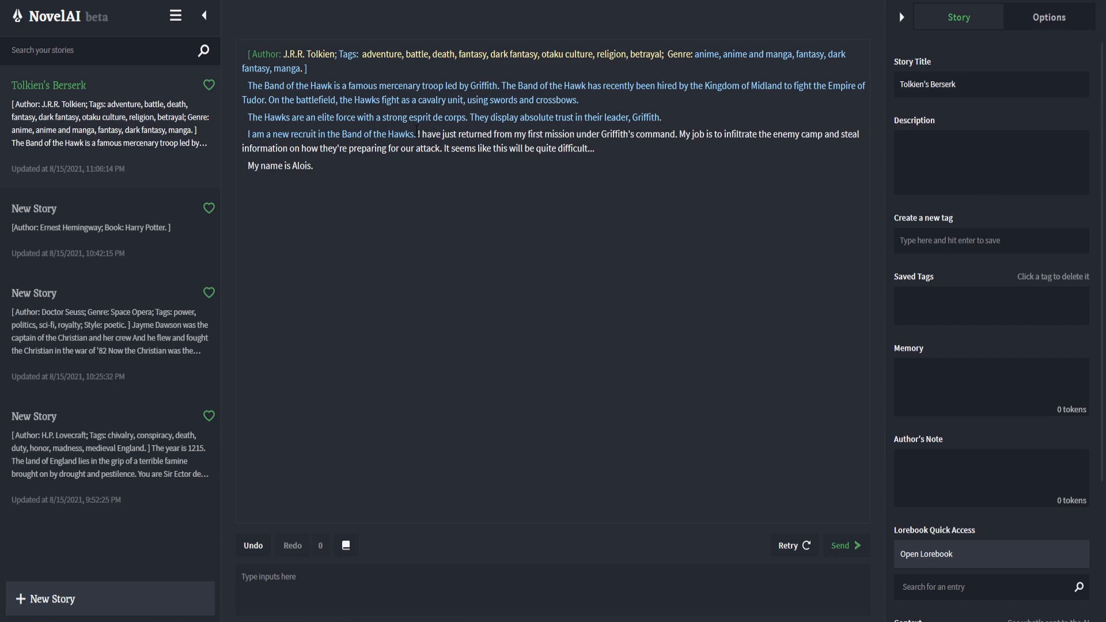
- Insert "being given" before "my first mission" and have the AI continue after the narrator's name
left_click_drag(416, 134, 676, 134)
left_click(596, 149)
left_click(686, 133, "shift")
left_click(685, 129)
left_click_drag(442, 135, 462, 137)
left_click(525, 134)
type("being given")
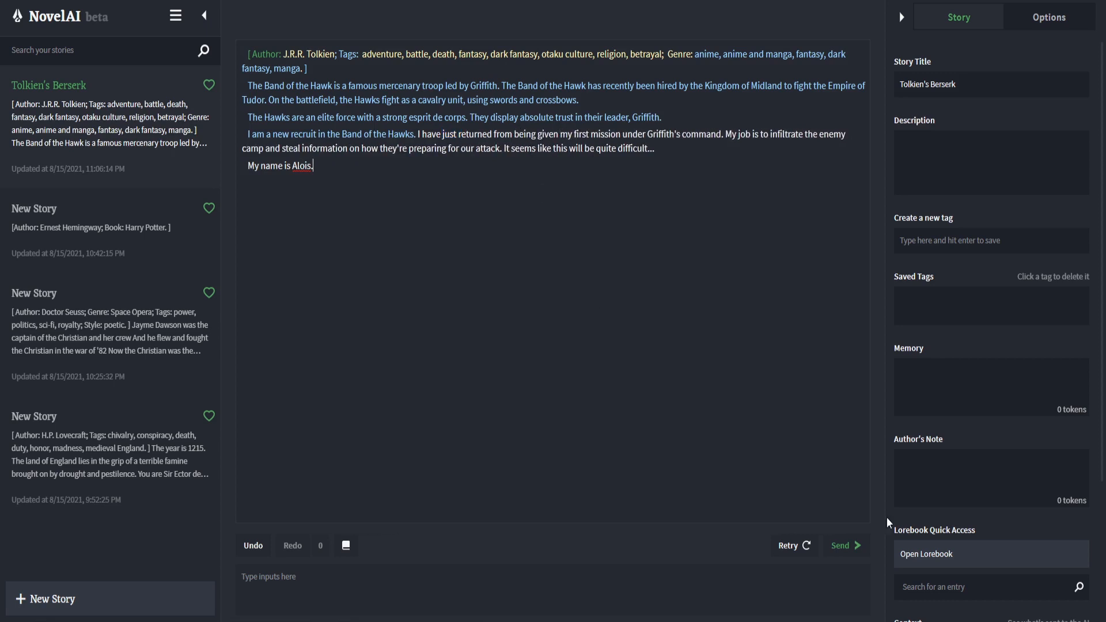
left_click(846, 548)
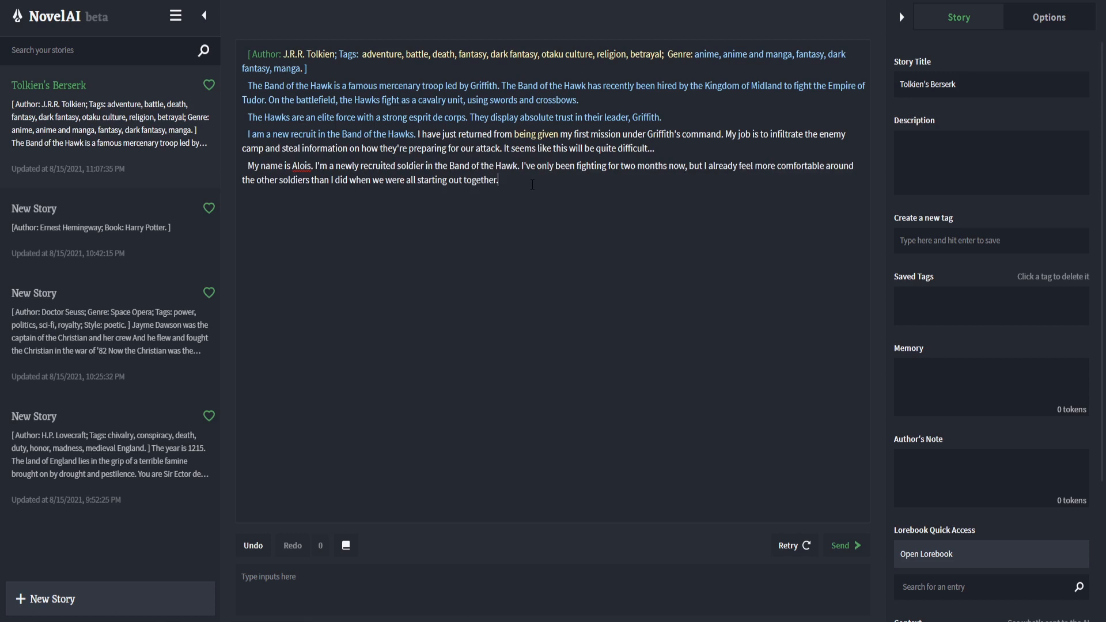
type("But I su")
key("BackSpace")
key("BackSpace")
key("BackSpace")
key("BackSpace")
key("BackSpace")
key("BackSpace")
key("BackSpace")
left_click(432, 582)
type("But I suppose")
key("BackSpace")
key("BackSpace")
key("BackSpace")
key("BackSpace")
key("BackSpace")
key("BackSpace")
key("BackSpace")
key("BackSpace")
key("BackSpace")
key("BackSpace")
key("BackSpace")
key("BackSpace")
key("BackSpace")
type("It all statr")
key("BackSpace")
key("BackSpace")
type("rted when")
key("BackSpace")
key("BackSpace")
key("BackSpace")
key("BackSpace")
key("BackSpace")
key("BackSpace")
key("BackSpace")
key("BackSpace")
key("BackSpace")
key("BackSpace")
key("BackSpace")
key("BackSpace")
key("BackSpace")
key("BackSpace")
key("BackSpace")
key("BackSpace")
key("BackSpace")
key("BackSpace")
key("BackSpace")
key("BackSpace")
- Have the AI write the next passage without added text, then undo and restore that passage
key("Return")
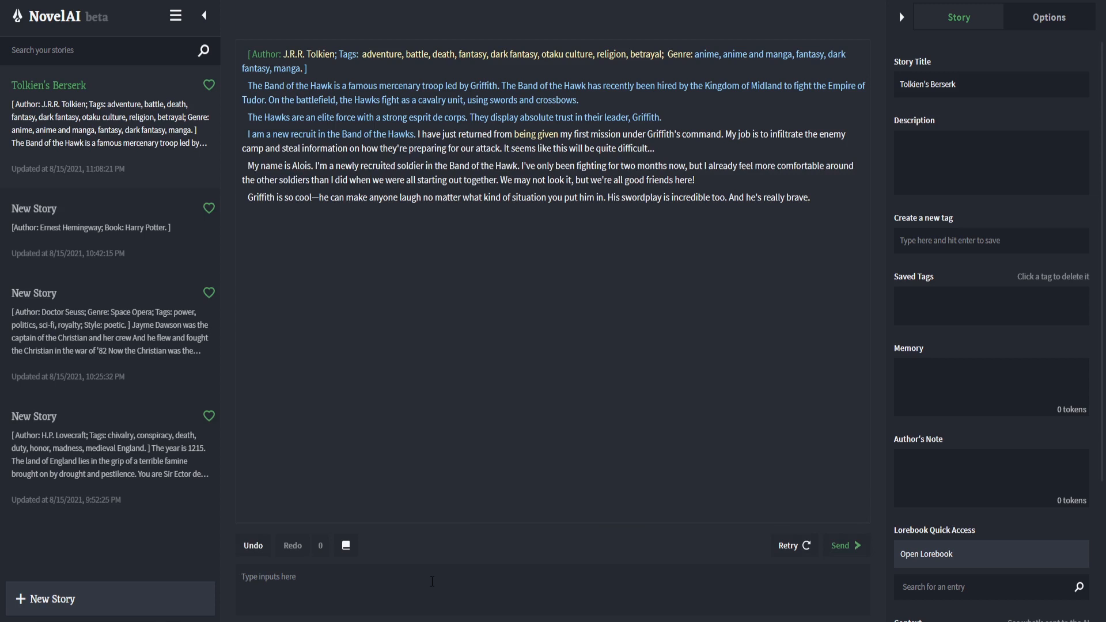
left_click(251, 545)
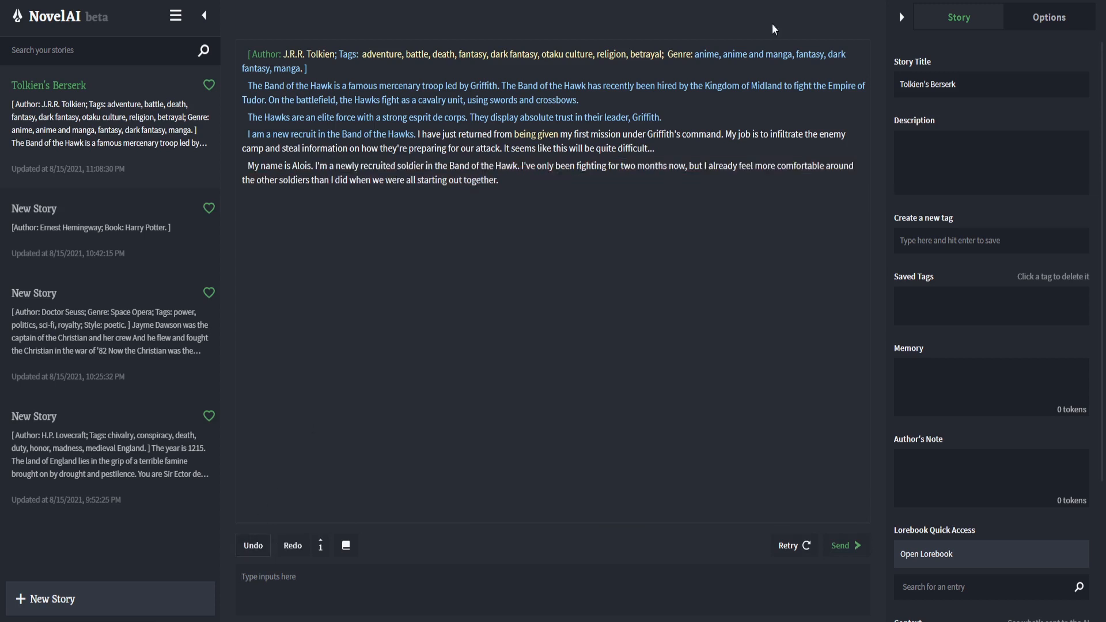
left_click(292, 546)
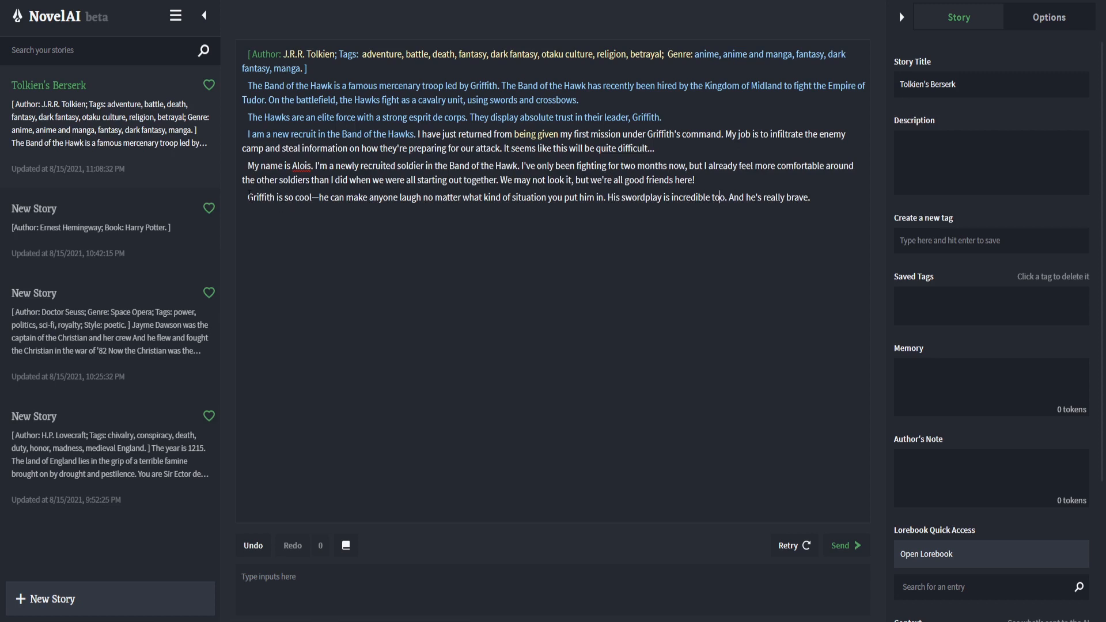
left_click_drag(249, 197, 275, 200)
left_click_drag(818, 183, 830, 198)
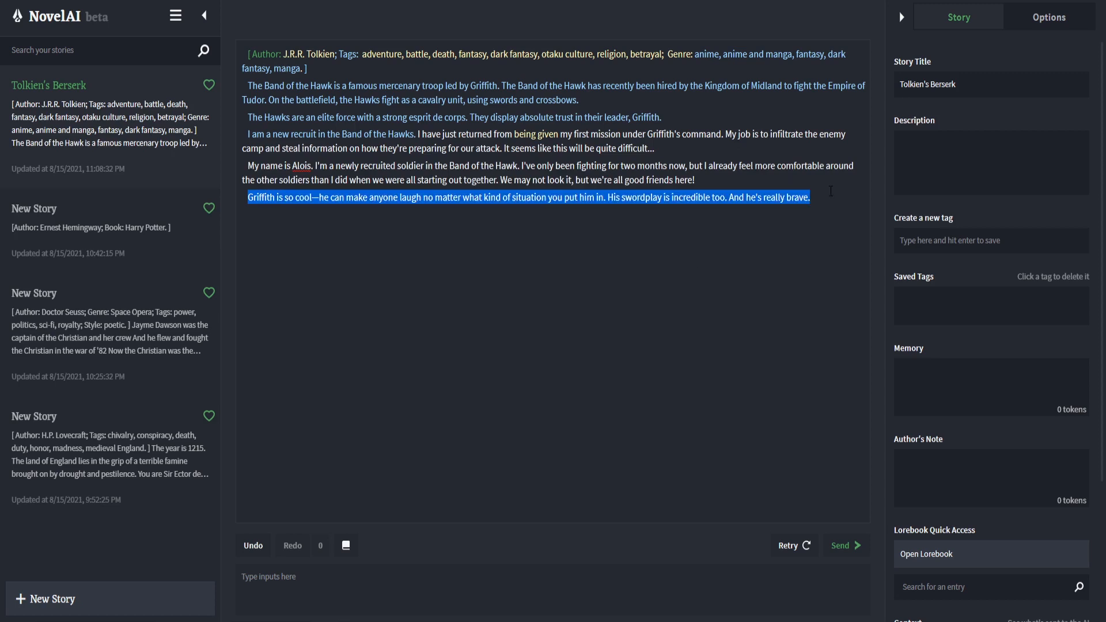
left_click(273, 201)
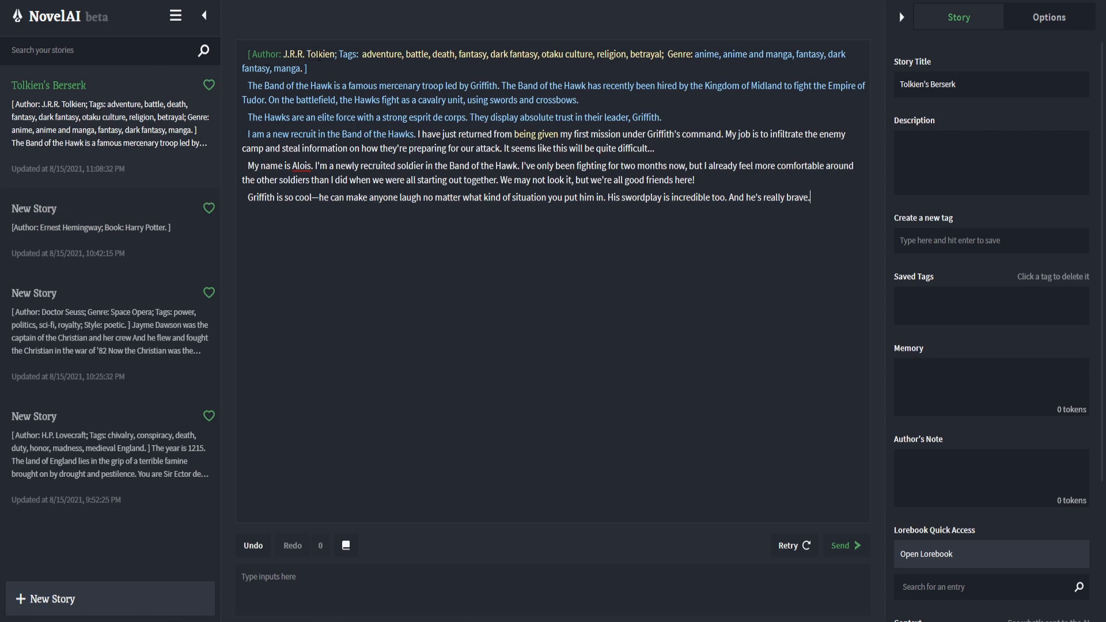
double_click(327, 54)
double_click(798, 198)
left_click(803, 211)
- Switch to the tag database and check the writing style and tone columns
key("ctrl+Tab")
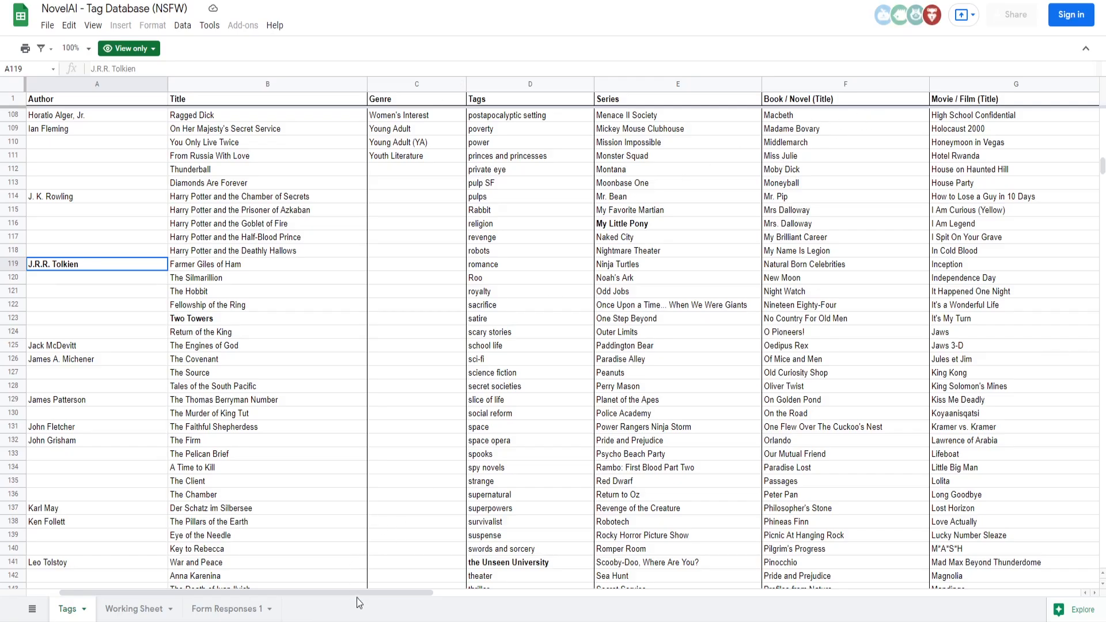
left_click_drag(368, 597, 688, 616)
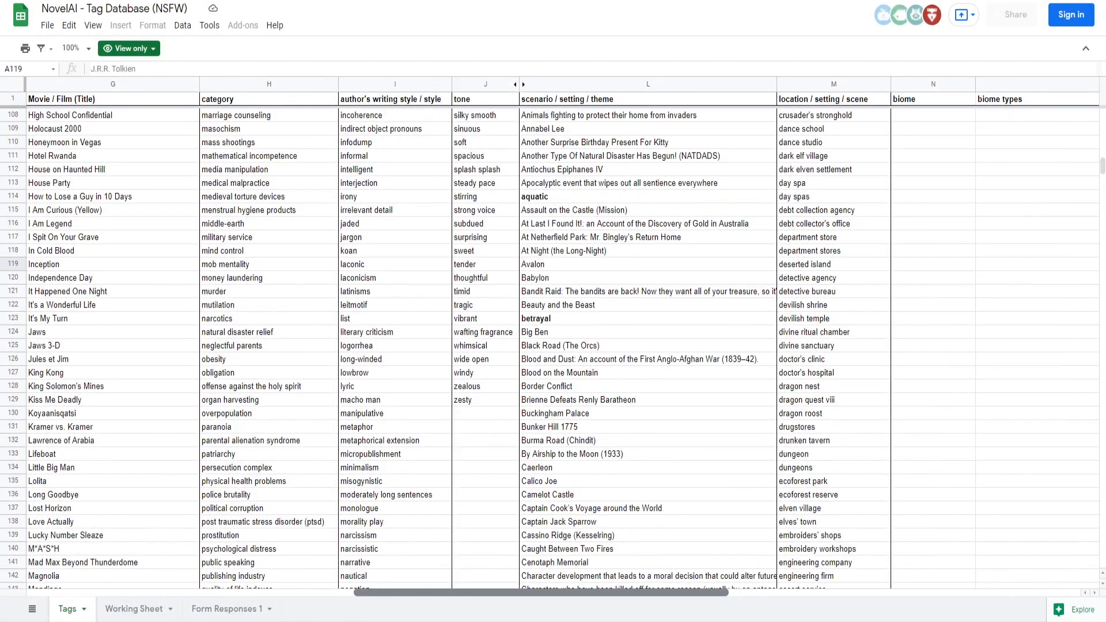
scroll(487, 334, "up", 10)
scroll(487, 335, "up", 15)
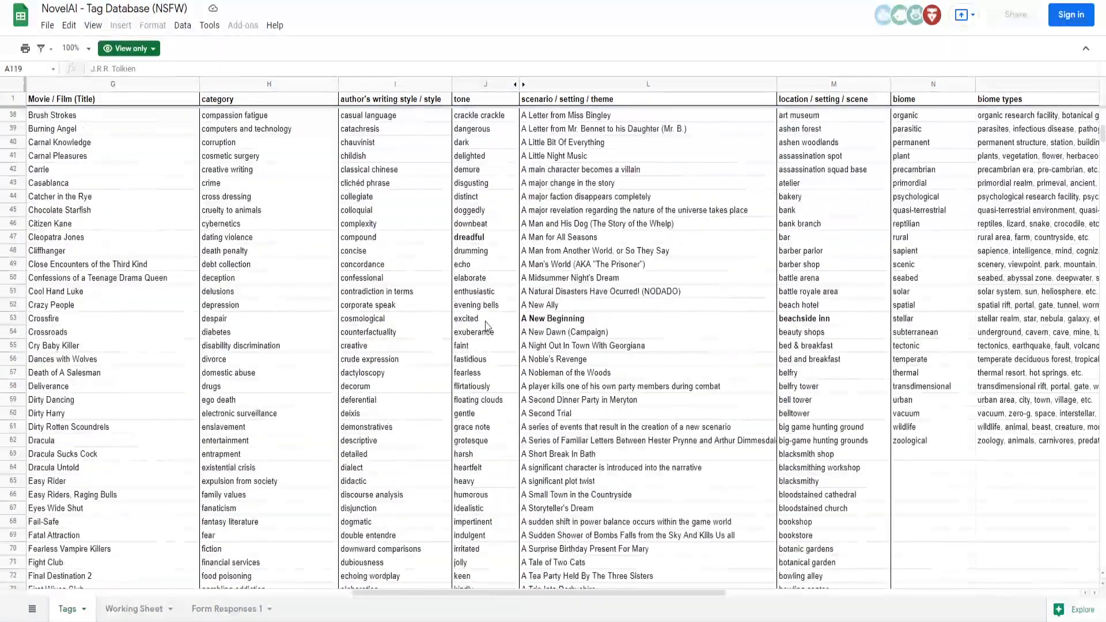
left_click(474, 441)
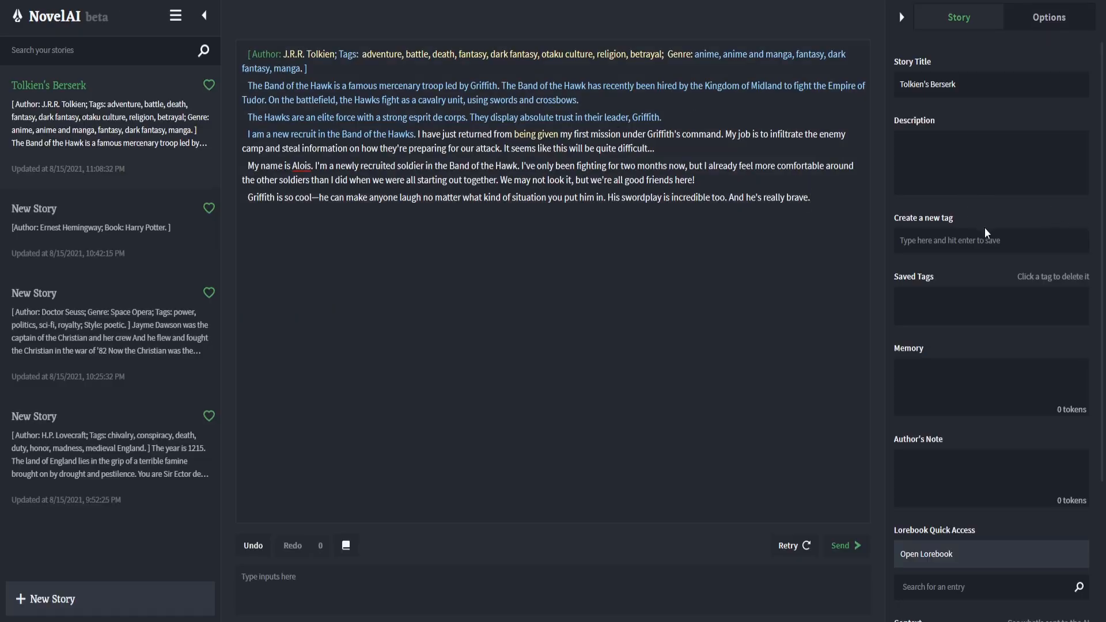
- Return to the story and replace the period after manga in the header with "; Tone:"
triple_click(306, 68)
left_click(319, 71)
key("Left")
key("BackSpace")
key("BackSpace")
type("; Tone:")
- Switch to the tag database and find explanatory in the author's writing style column
key("ctrl+Tab")
left_click(395, 118)
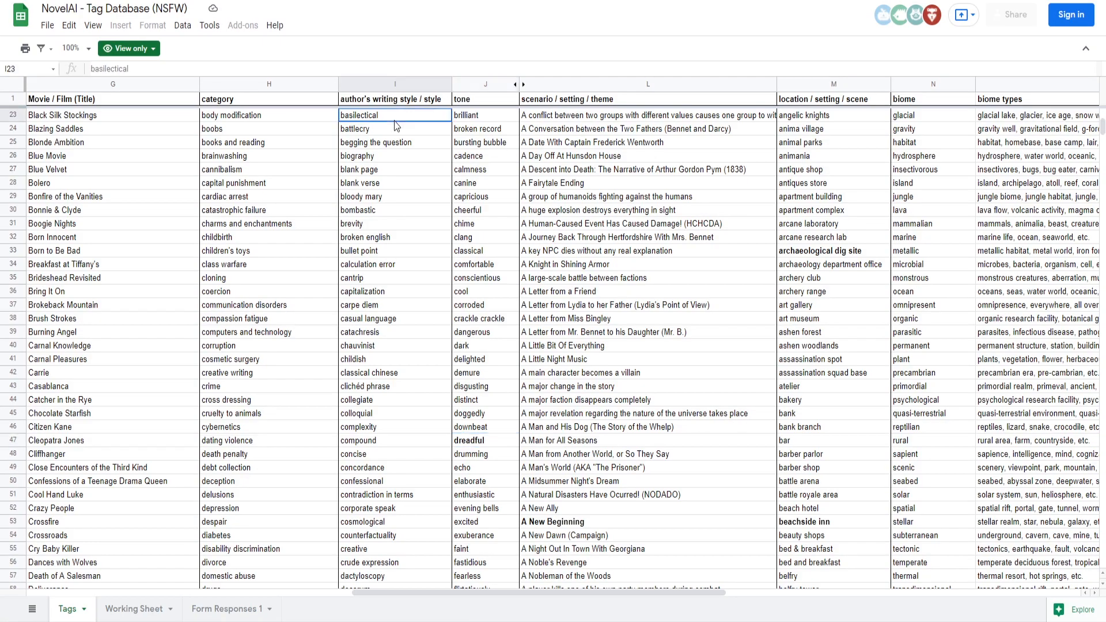
scroll(402, 376, "down", 7)
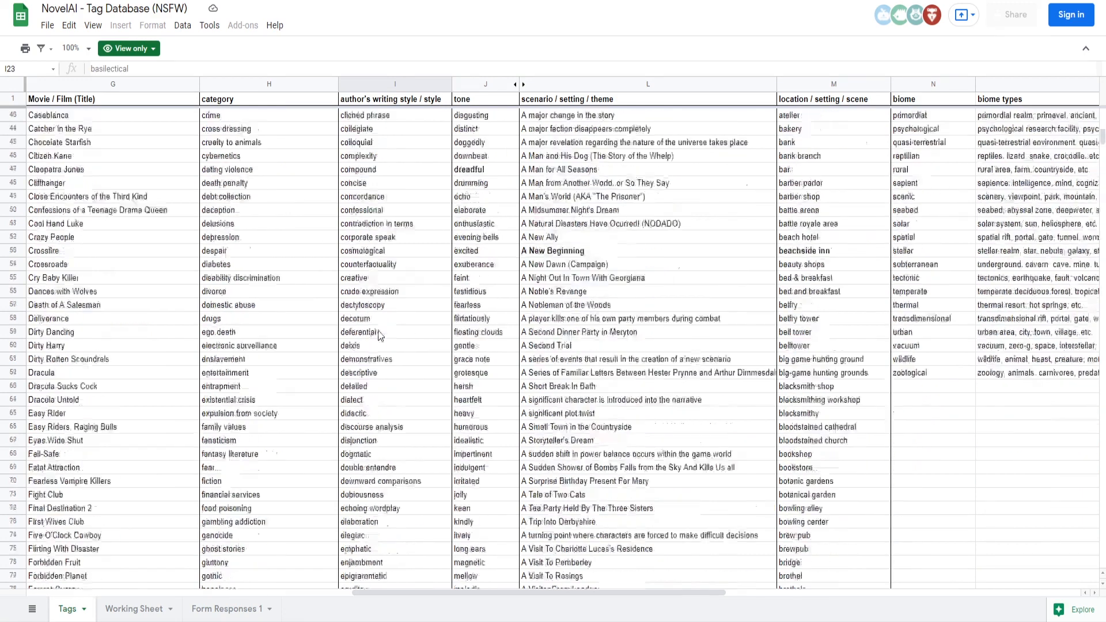
scroll(386, 323, "down", 4)
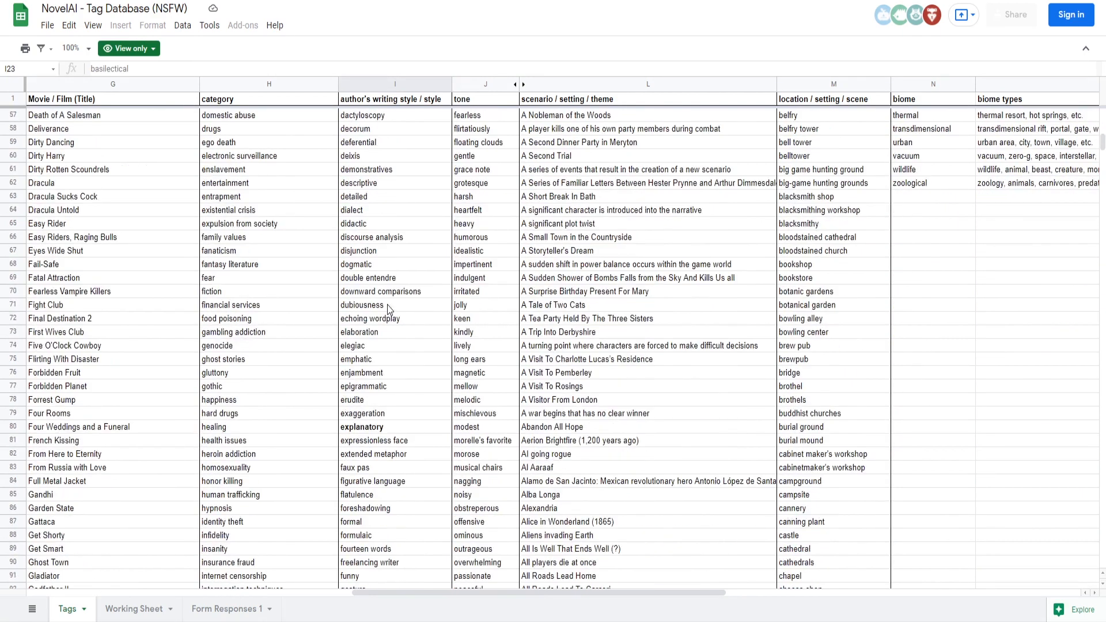
scroll(385, 350, "down", 2)
left_click(382, 359)
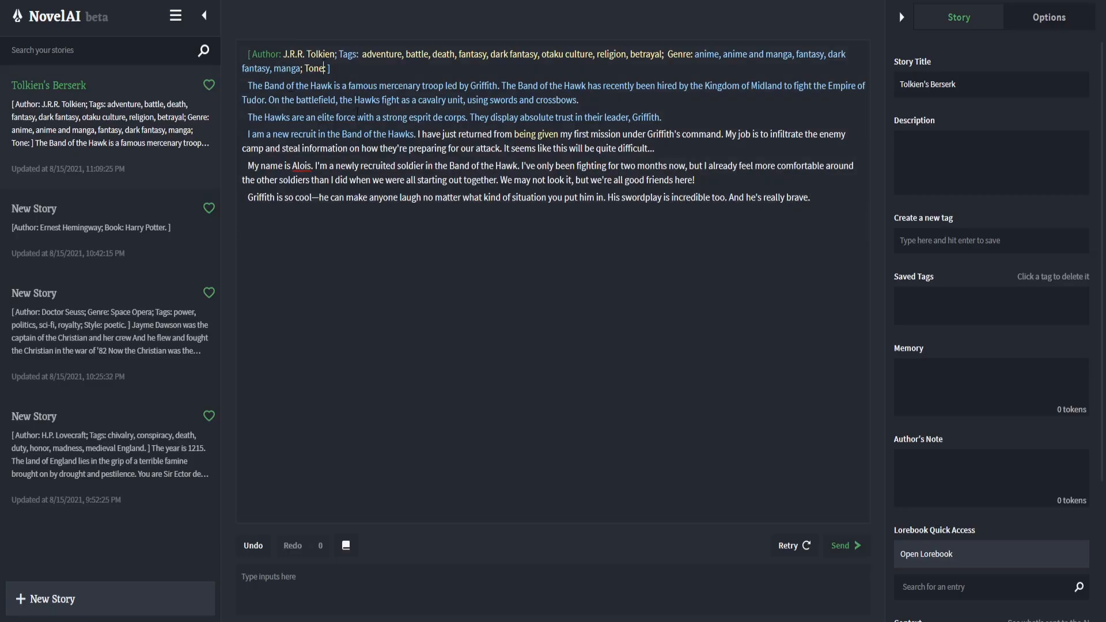
- Return to the story and replace Tone at the end of the header with "Style: Explanatory,"
key("BackSpace")
key("BackSpace")
key("BackSpace")
key("BackSpace")
key("BackSpace")
type("Style: Explanatory,")
- Find foreshadowing in the tag database's writing style column and add "foreshadowing," to the story header's style list
key("alt+Tab")
scroll(404, 386, "down", 2)
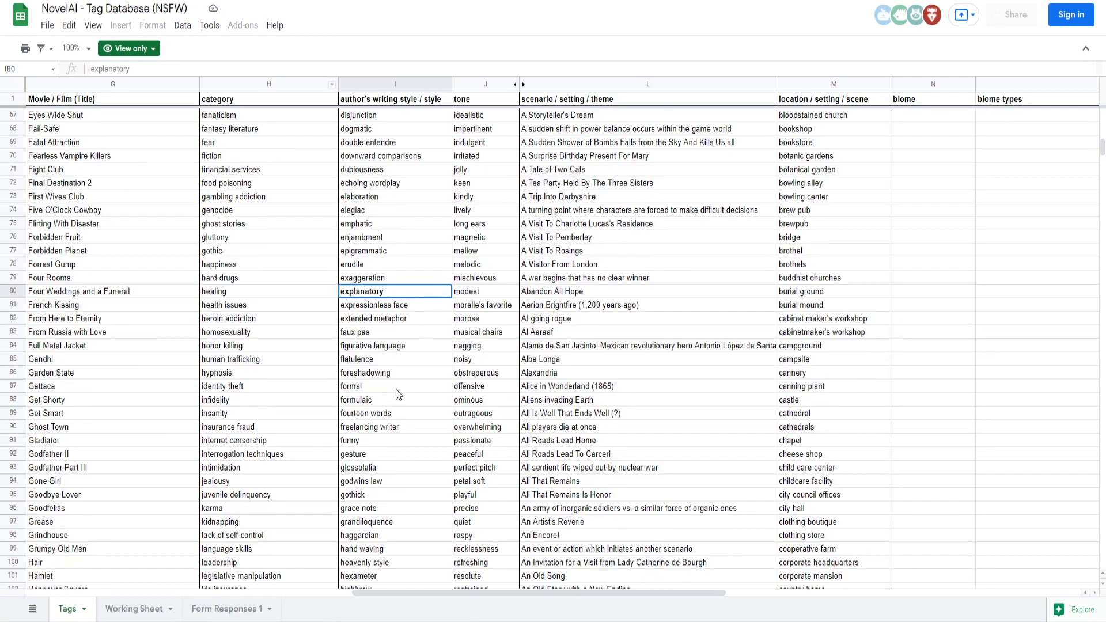
scroll(398, 378, "down", 2)
scroll(400, 343, "down", 2)
left_click(385, 280)
key("alt+Tab")
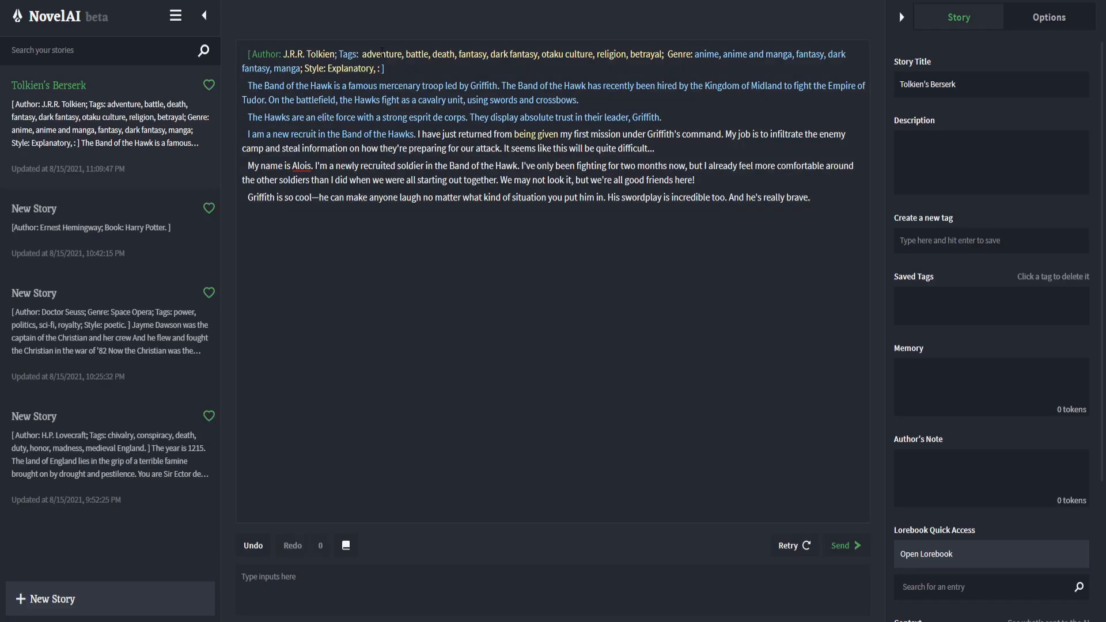
type("foreshadowing,")
- Look further down the database's writing style column to jaded and add "jaded," after foreshadowing in the story header
key("ctrl+Tab")
scroll(414, 384, "down", 2)
left_click(384, 337)
scroll(401, 388, "down", 2)
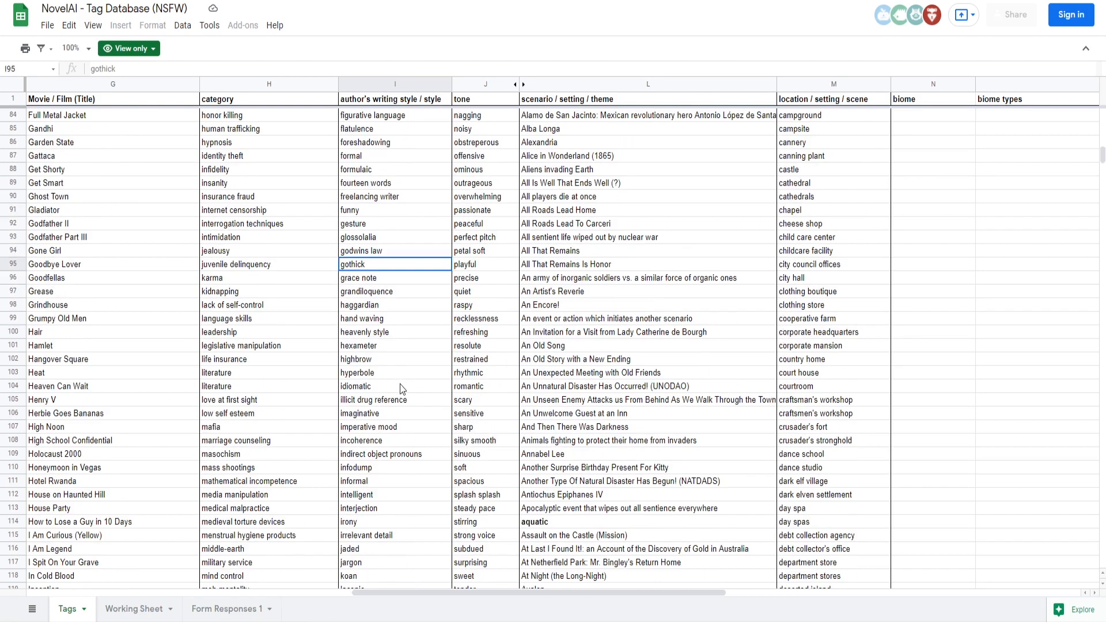
scroll(396, 346, "down", 2)
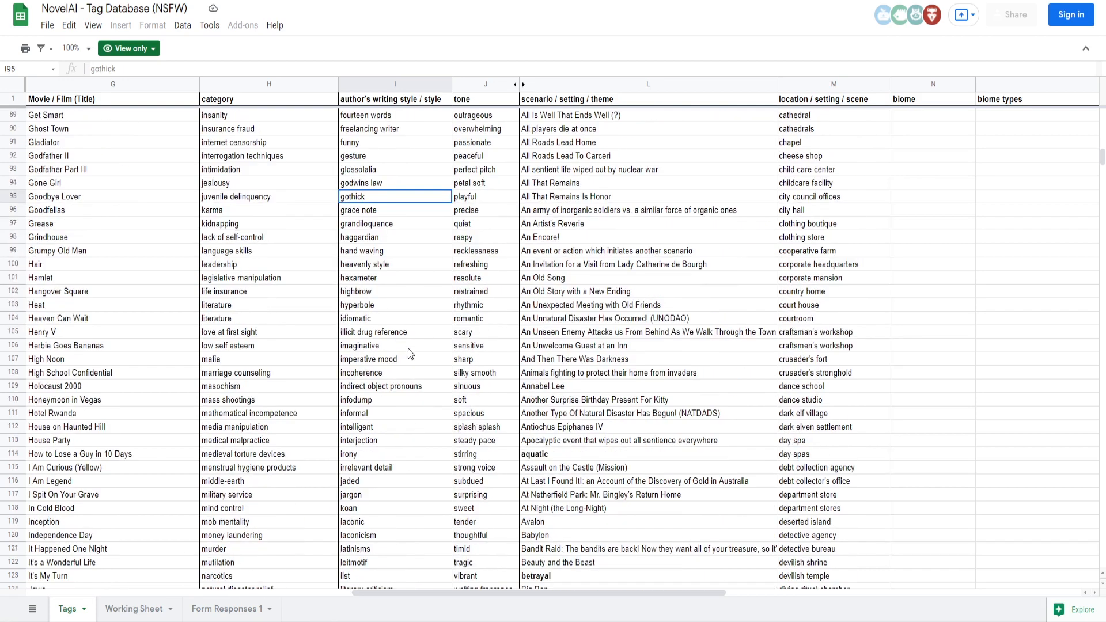
left_click(402, 333)
scroll(422, 361, "down", 3)
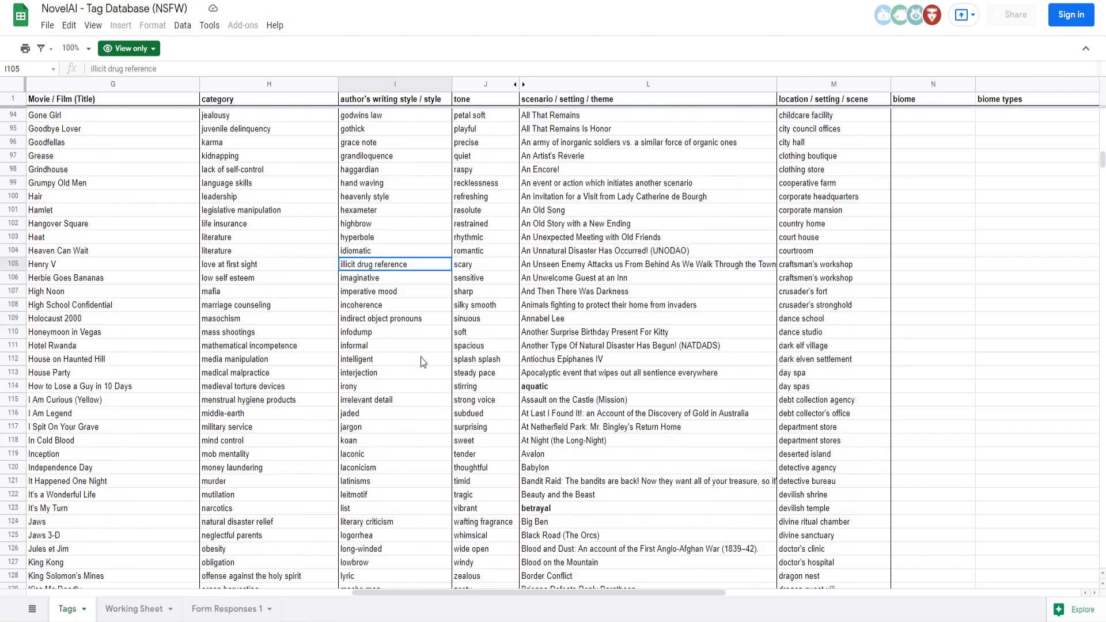
scroll(421, 361, "down", 2)
left_click(378, 324)
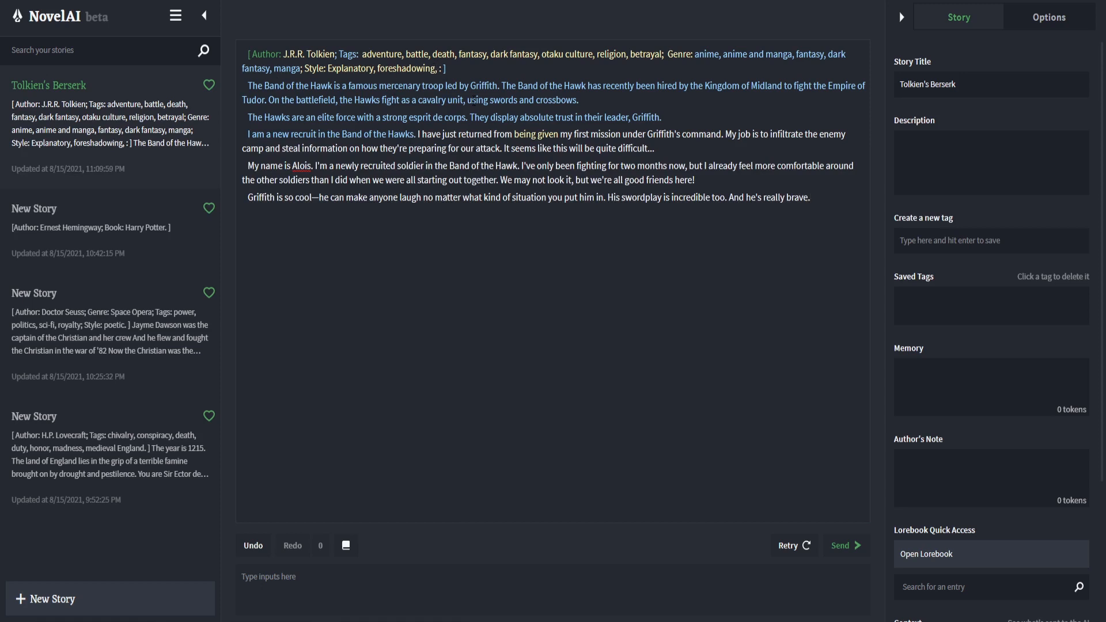
type("jaded,")
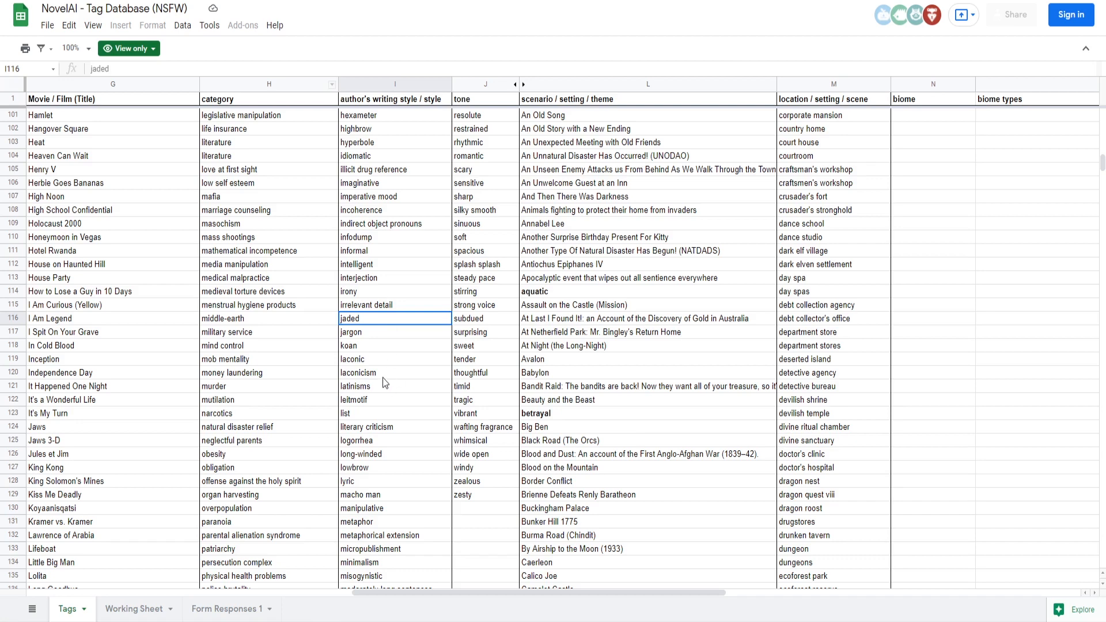
- Find misogynistic in the database's writing style column and add it after jaded in the story header
scroll(383, 377, "down", 2)
scroll(390, 333, "down", 3)
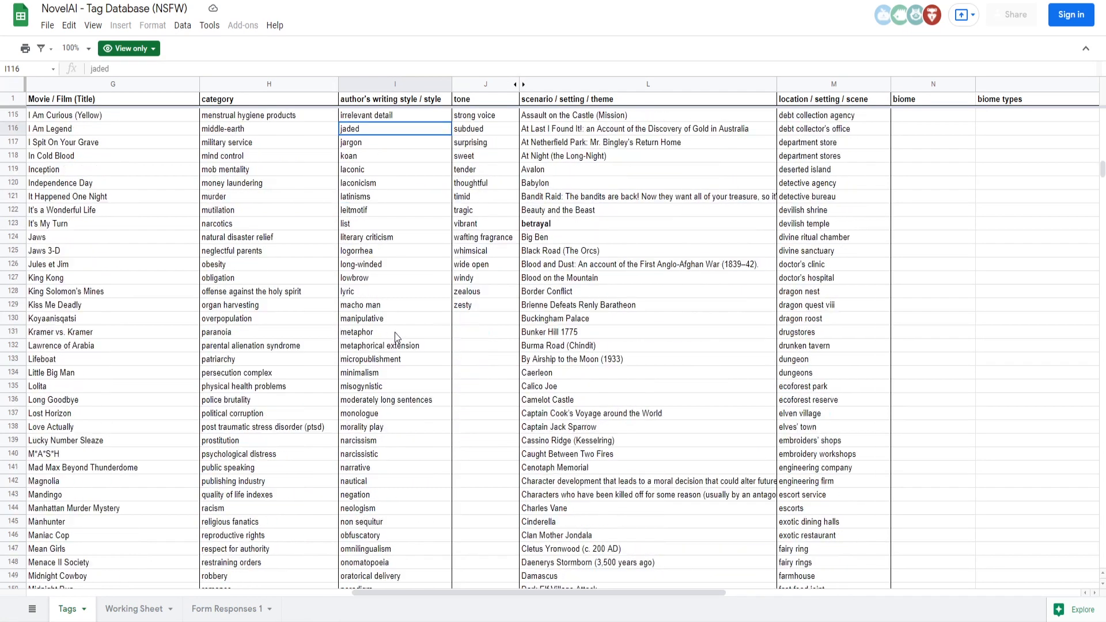
scroll(402, 305, "down", 1)
left_click(396, 282)
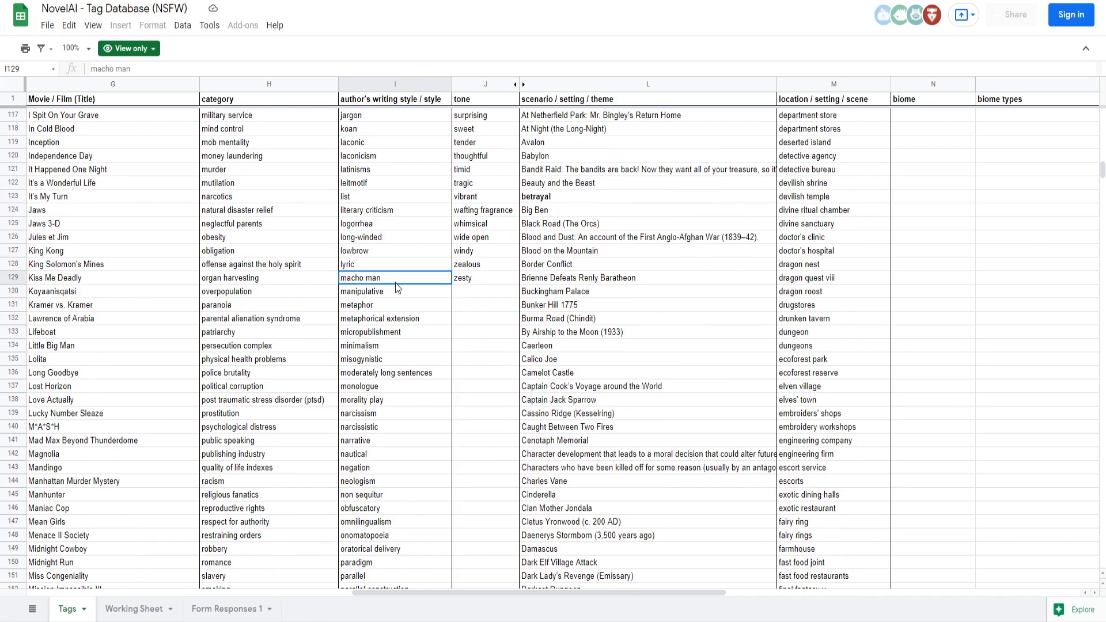
scroll(427, 351, "down", 2)
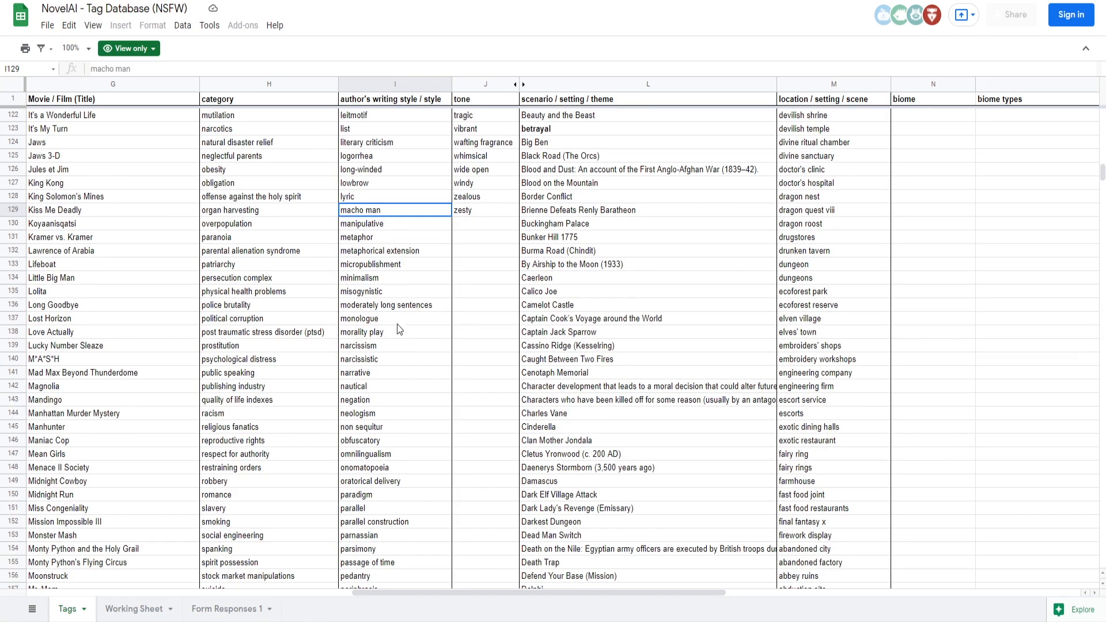
left_click(374, 295)
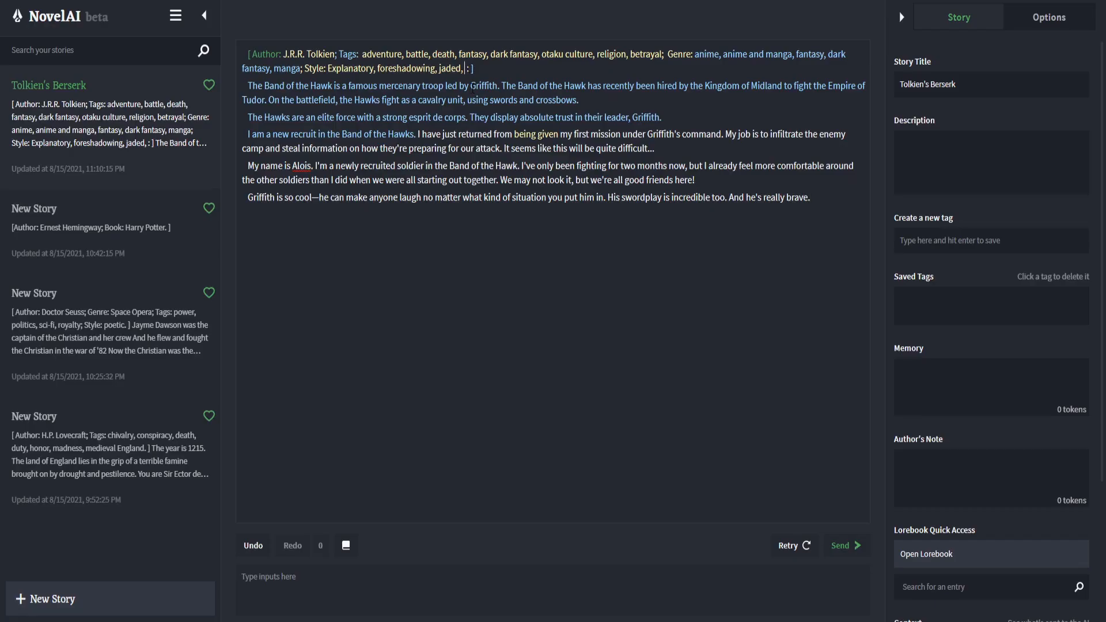
type("misogynistic")
- Switch to the tag database and examine the rest of the writing style column, then look back through its earlier entries
key("alt+Tab")
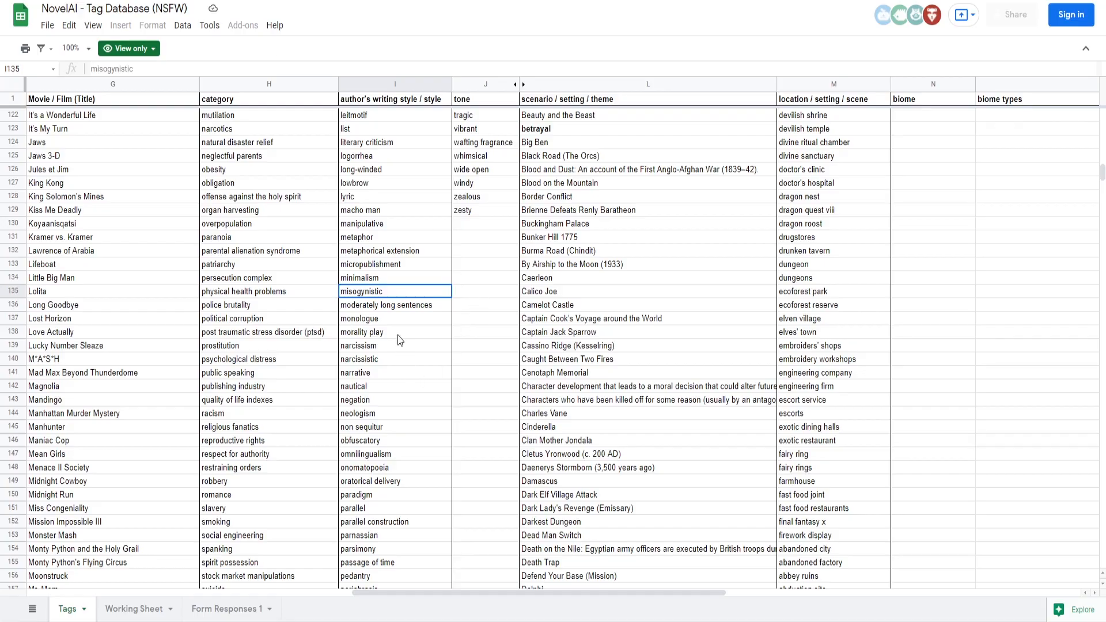
scroll(401, 340, "down", 1)
scroll(400, 317, "down", 1)
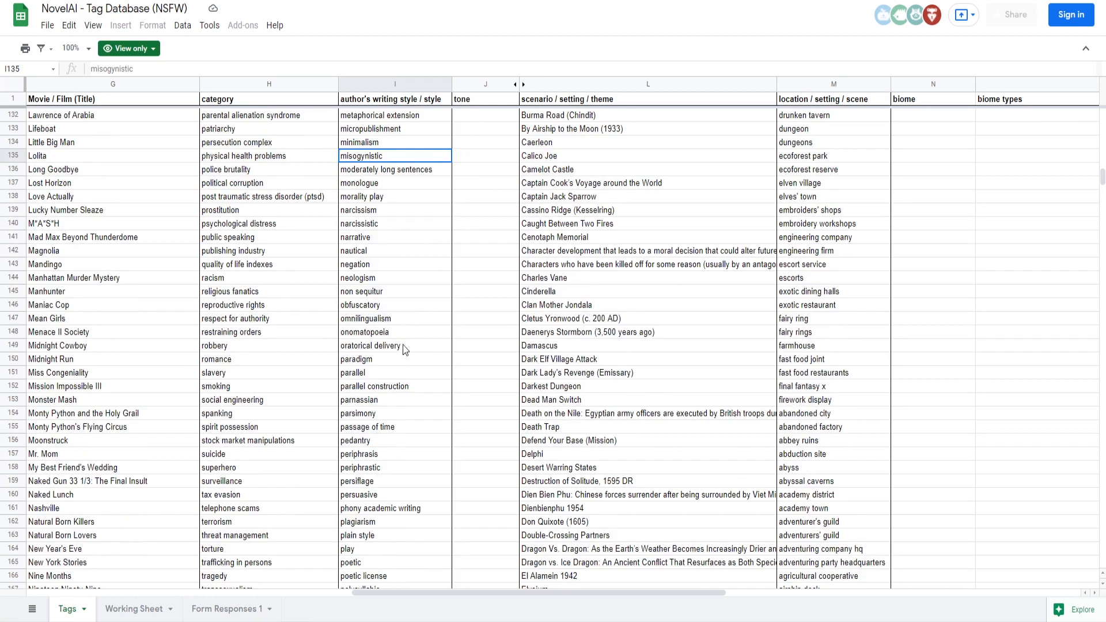
scroll(392, 438, "down", 1)
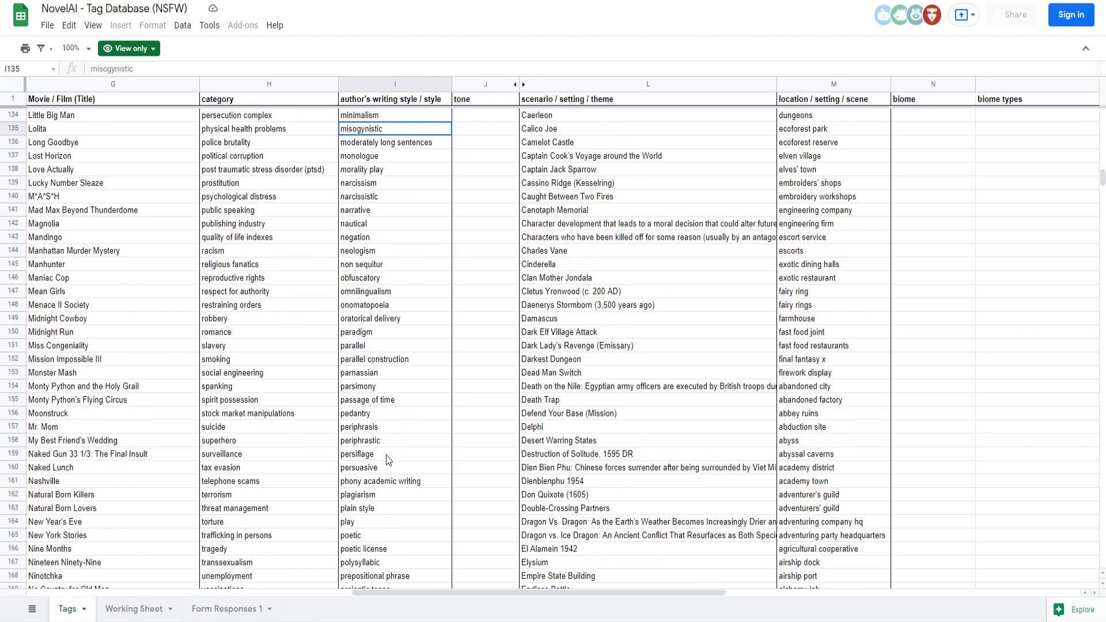
scroll(402, 398, "down", 3)
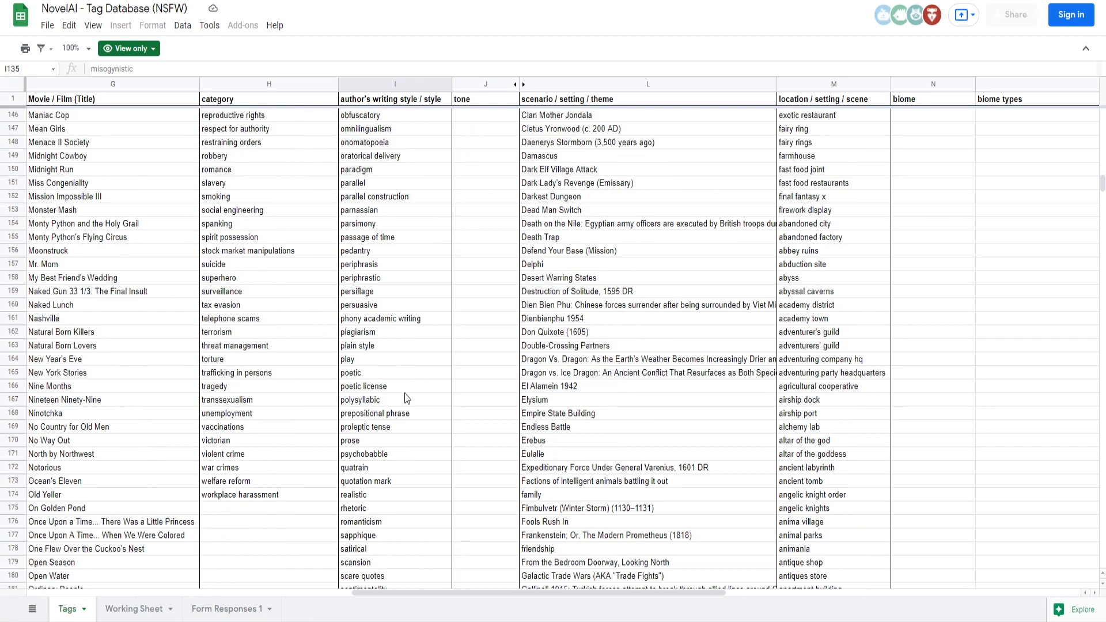
scroll(401, 386, "down", 1)
scroll(406, 390, "down", 1)
scroll(403, 389, "down", 1)
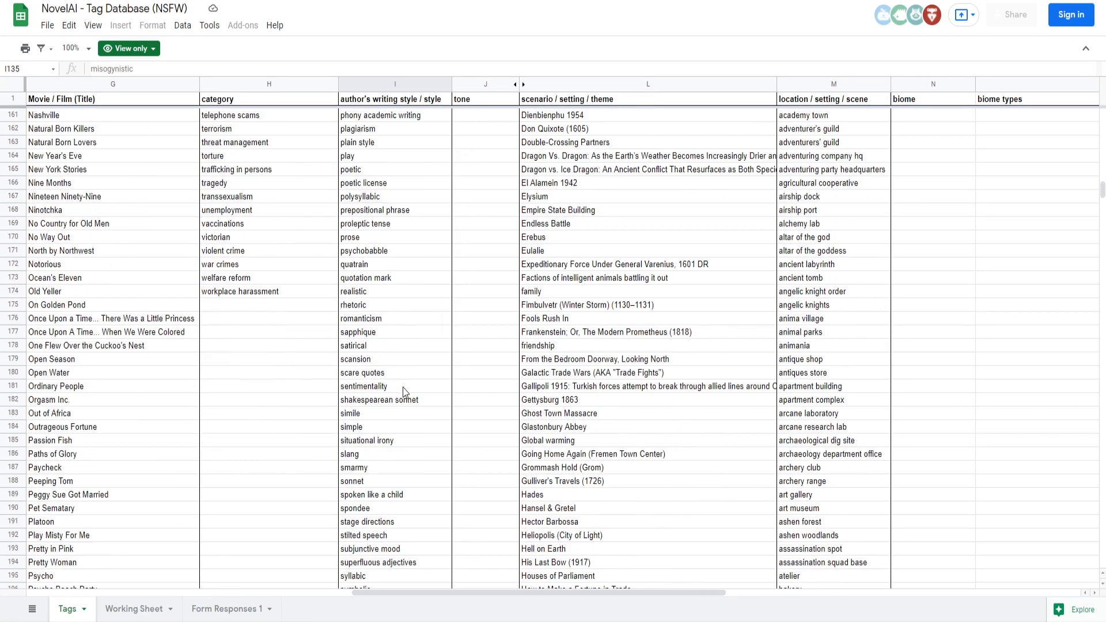
scroll(396, 388, "down", 1)
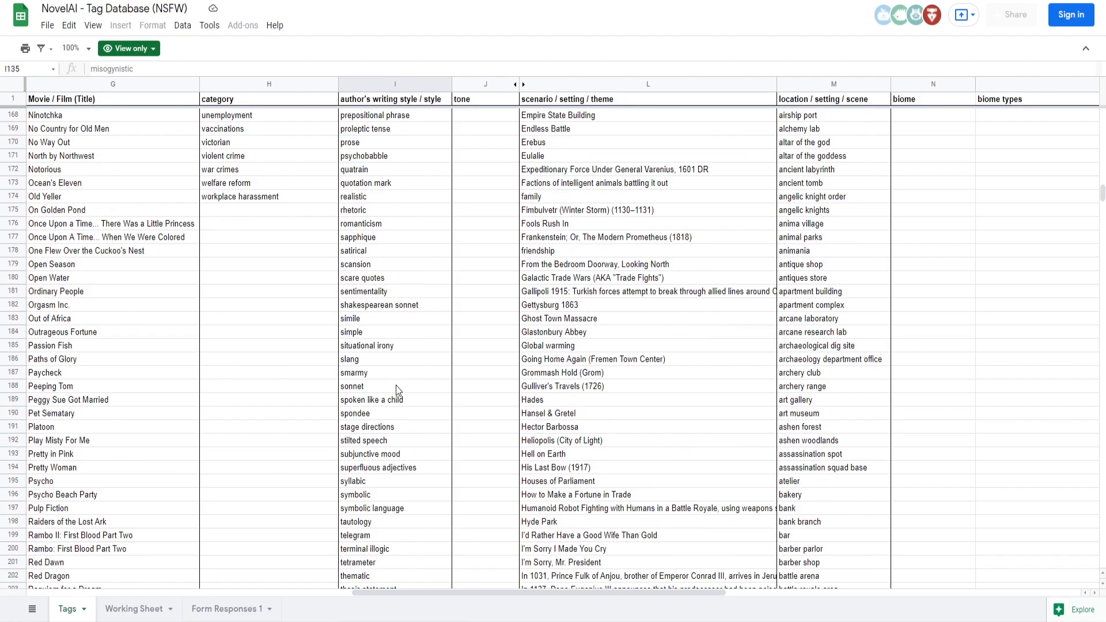
scroll(421, 416, "down", 1)
scroll(423, 415, "down", 4)
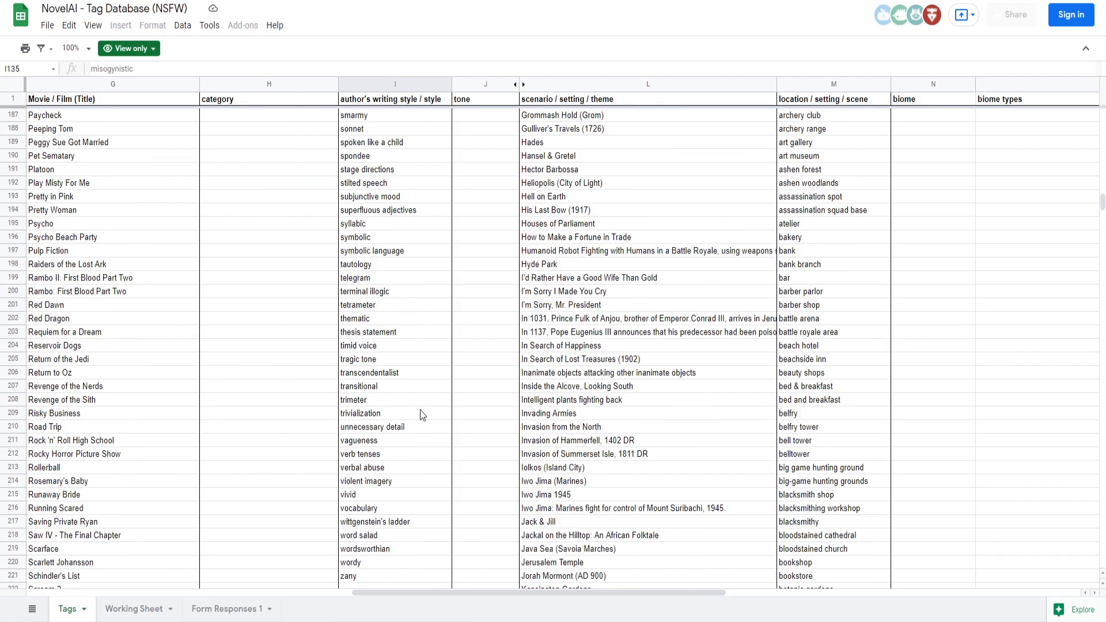
scroll(458, 444, "up", 4)
scroll(458, 440, "up", 18)
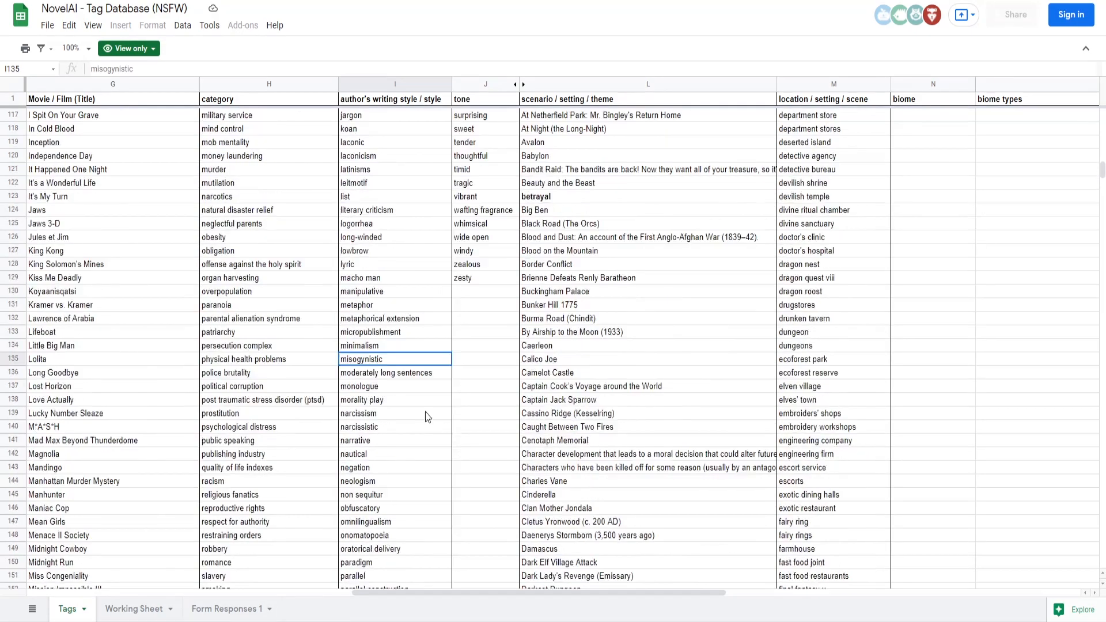
scroll(386, 374, "up", 6)
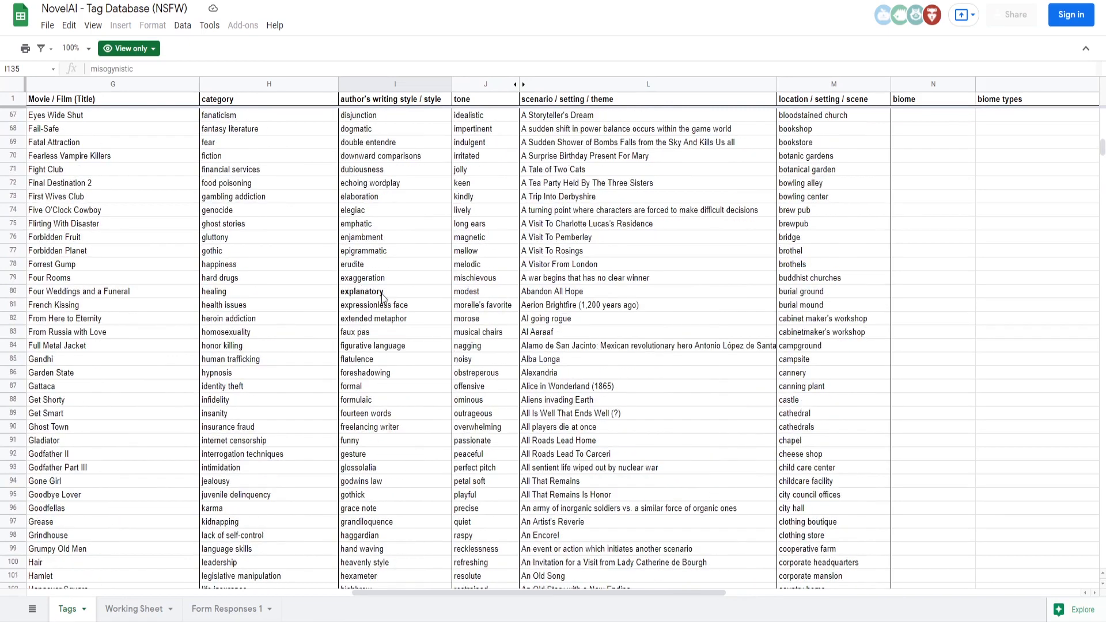
scroll(369, 267, "up", 2)
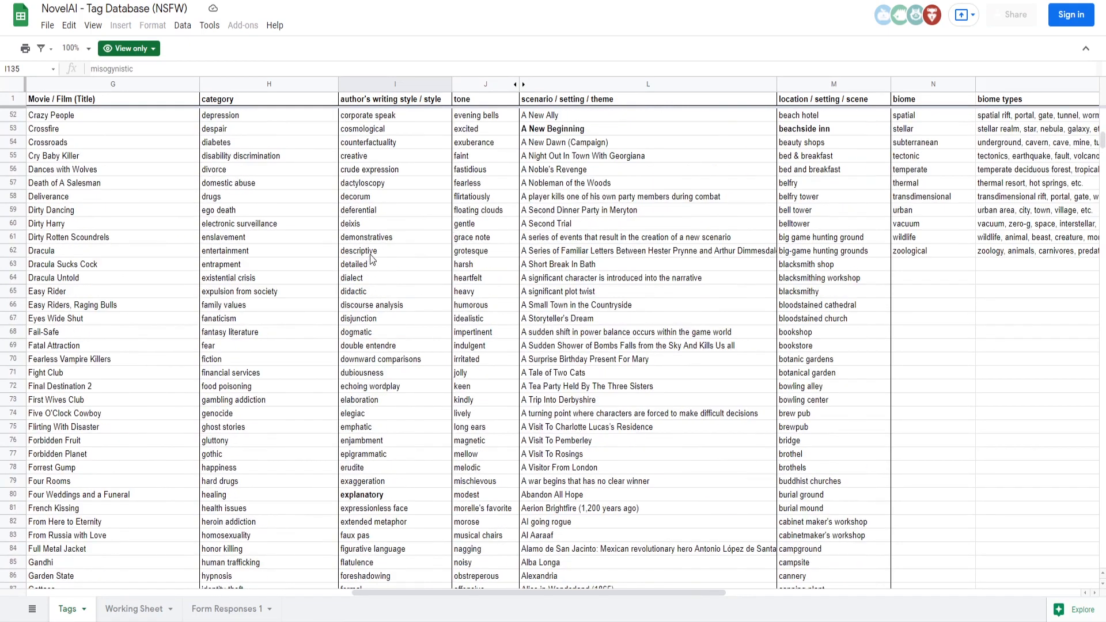
scroll(405, 247, "up", 3)
scroll(406, 253, "up", 2)
scroll(408, 254, "up", 12)
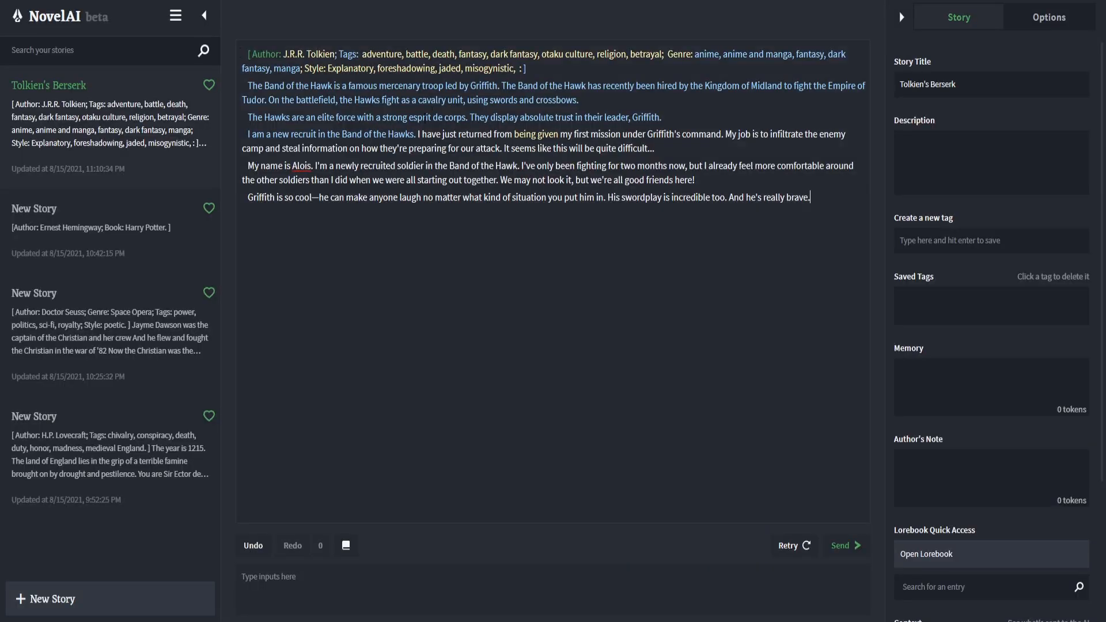
- Return to the story, finish the header's style list with "dark." and have the AI write the next passage
type("dark")
key("BackSpace")
type(".")
left_click(842, 546)
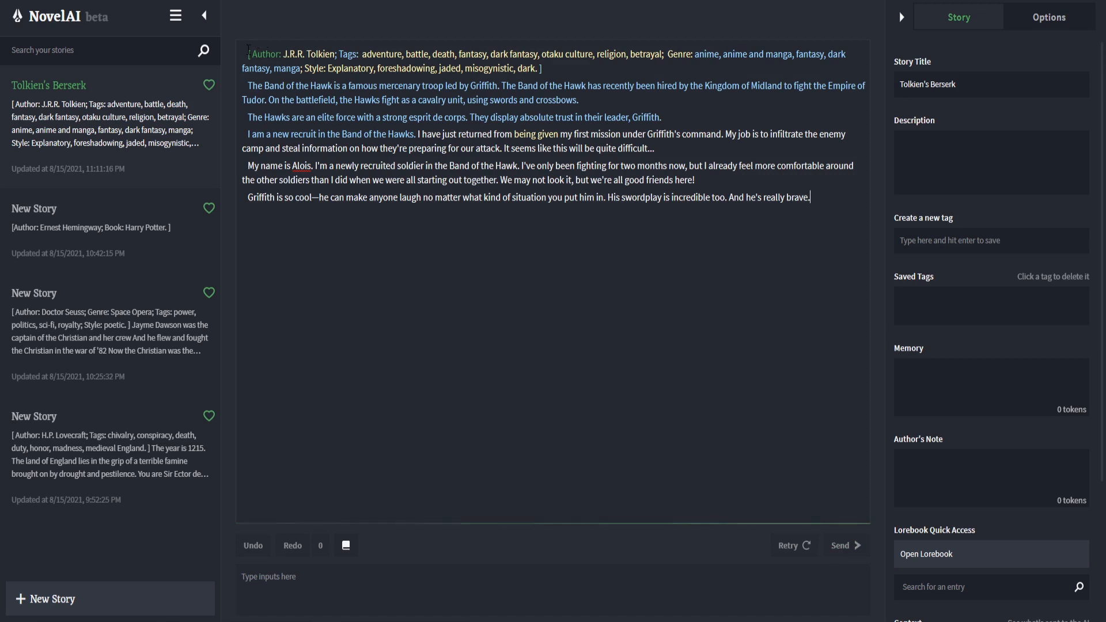
- Copy the whole bracketed header with author, tags, genre and style into the story's Description, replacing any other text there
left_click_drag(246, 52, 543, 68)
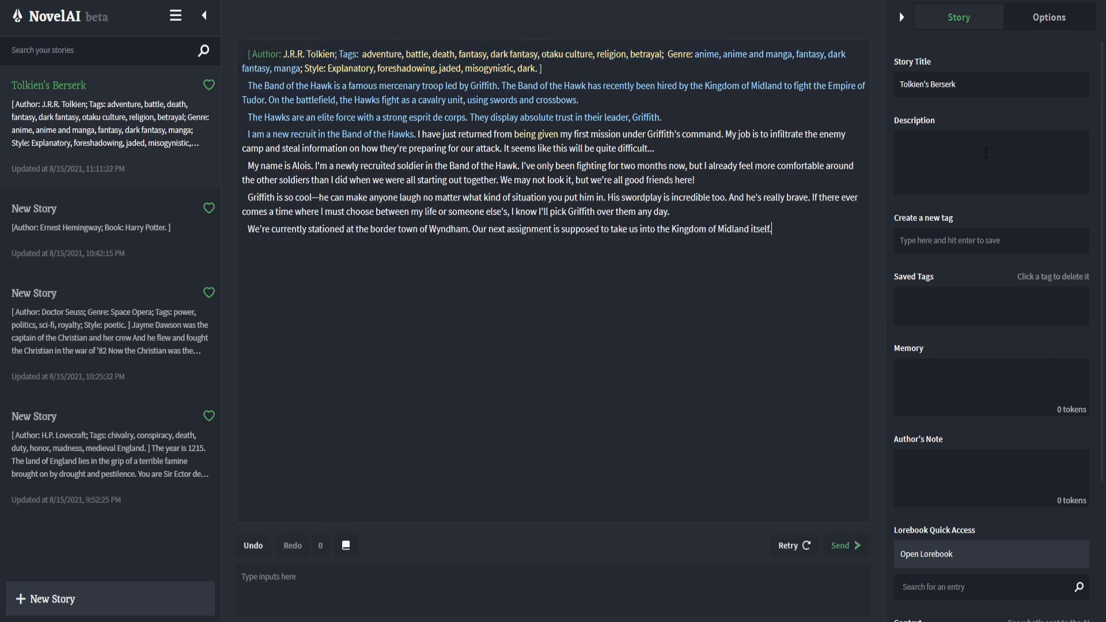
type("The Band of the Hawk is a famous mercenary troop led by Griffith. The Band of the Hawk has recently been hired by the Kingdom of Midland to fight the Empire of Tudor. On the battlefield, the Hawks fight as a cavalry unit, using swords and crossbows. The Hawks are an elite force with a strong esprit de corps. They display absolute trust in their leader, Griffith.")
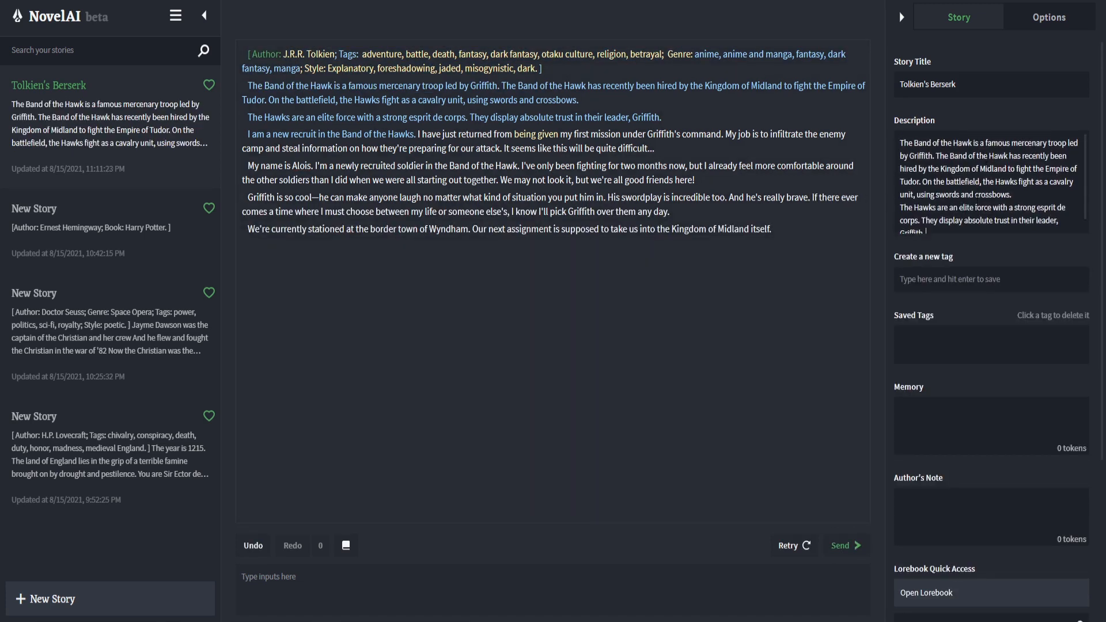
left_click_drag(247, 53, 546, 69)
key("ctrl+c")
triple_click(992, 222)
left_click(976, 228)
key("ctrl+a")
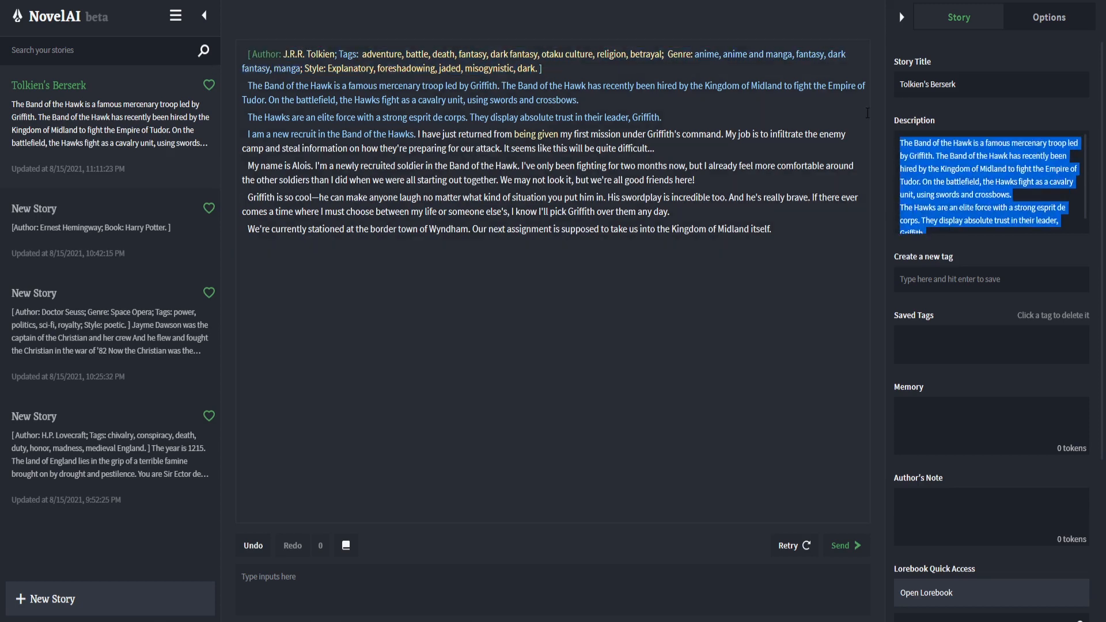
key("ctrl+v")
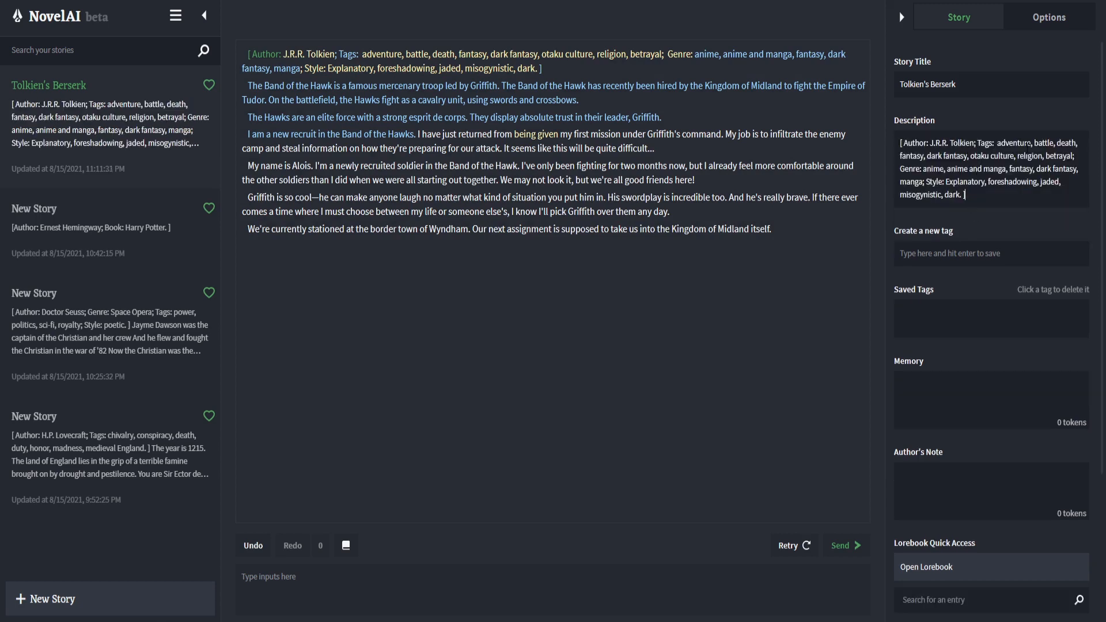
- Try saving the header's tag list from adventure to betrayal as a single story tag, then delete that saved tag
left_click_drag(997, 143, 1074, 157)
key("ctrl+c")
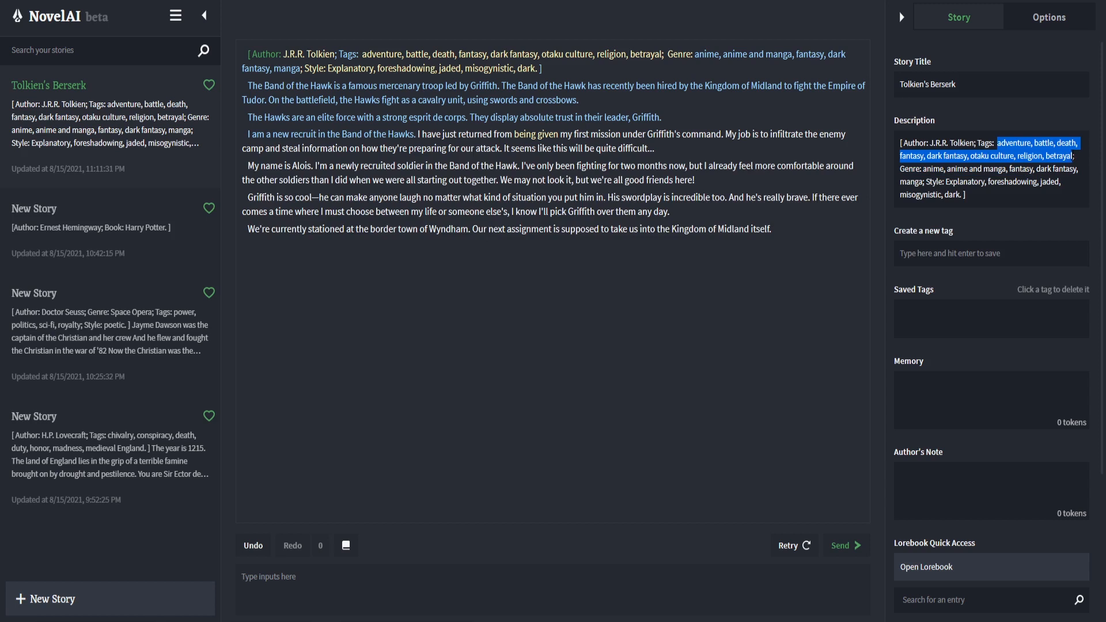
left_click(993, 260)
key("ctrl+v")
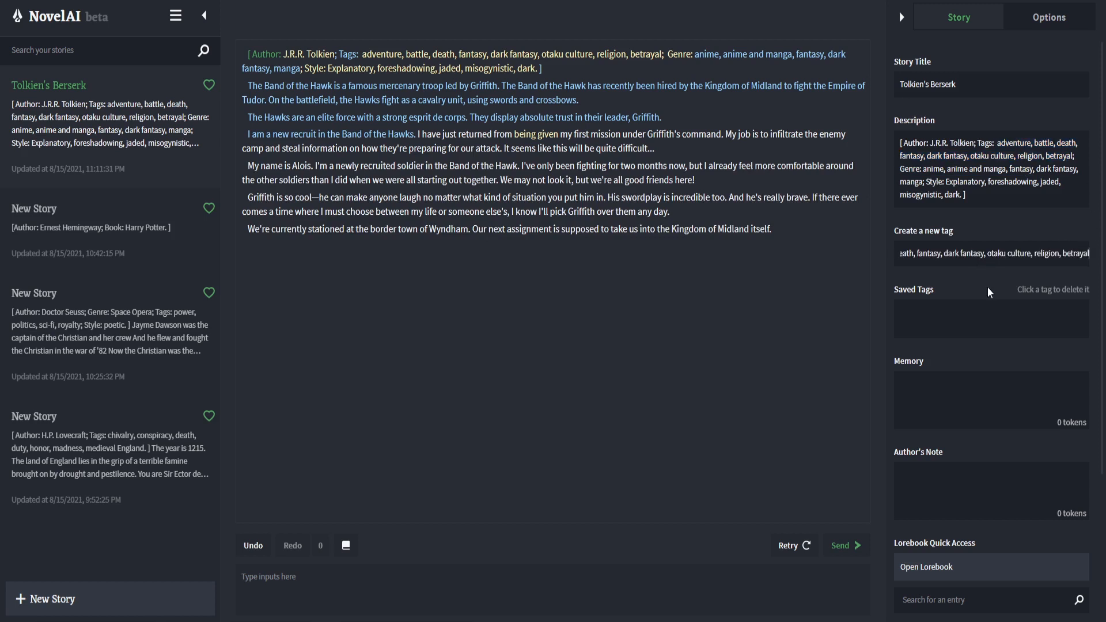
key("Return")
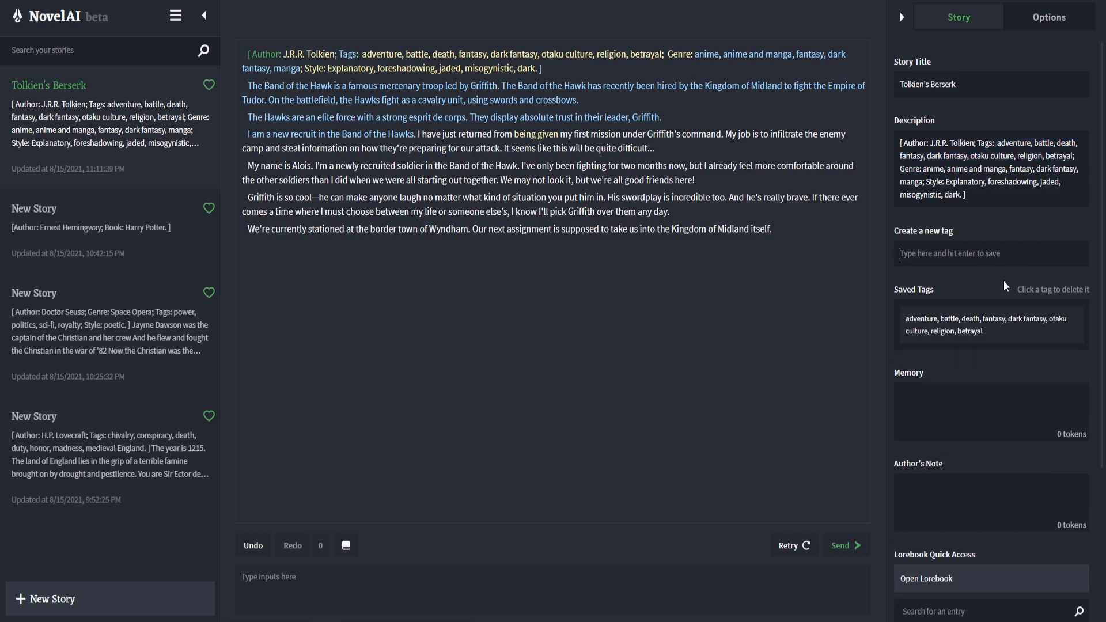
left_click(985, 326)
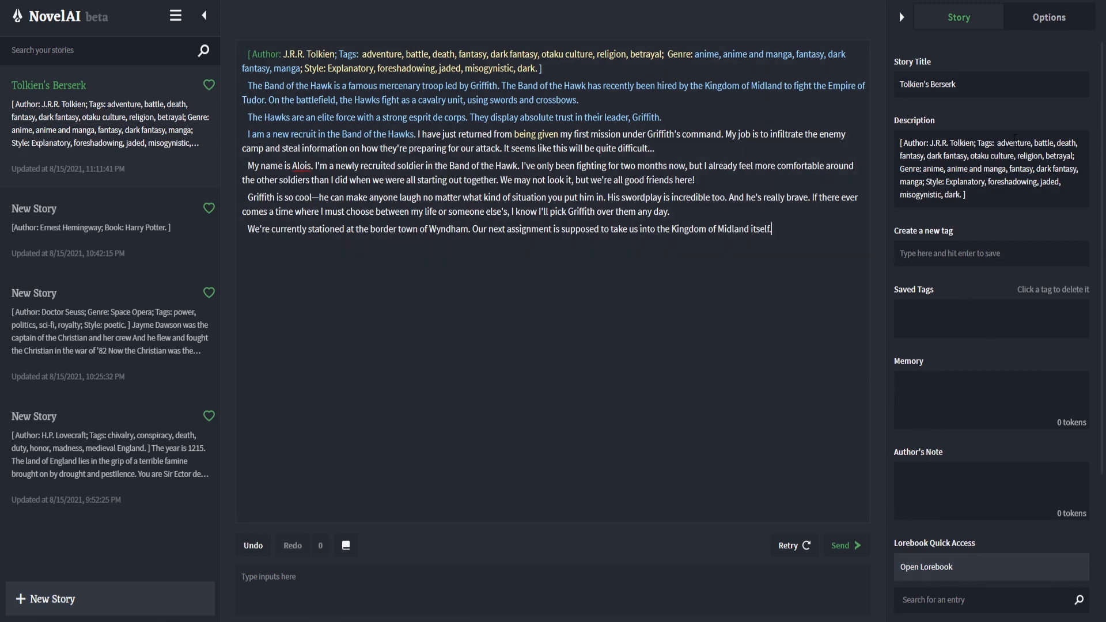
- Copy the whole bracketed header from the Description into the Author's Note and have the AI write the next two passages
key("ctrl+a")
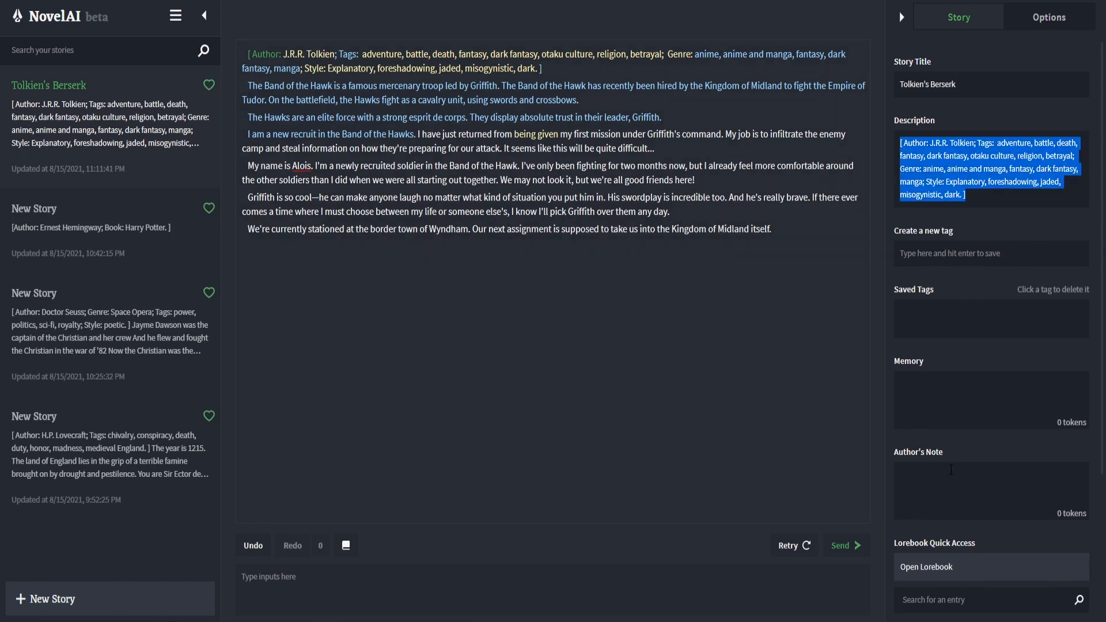
key("ctrl+c")
left_click(952, 470)
key("ctrl+v")
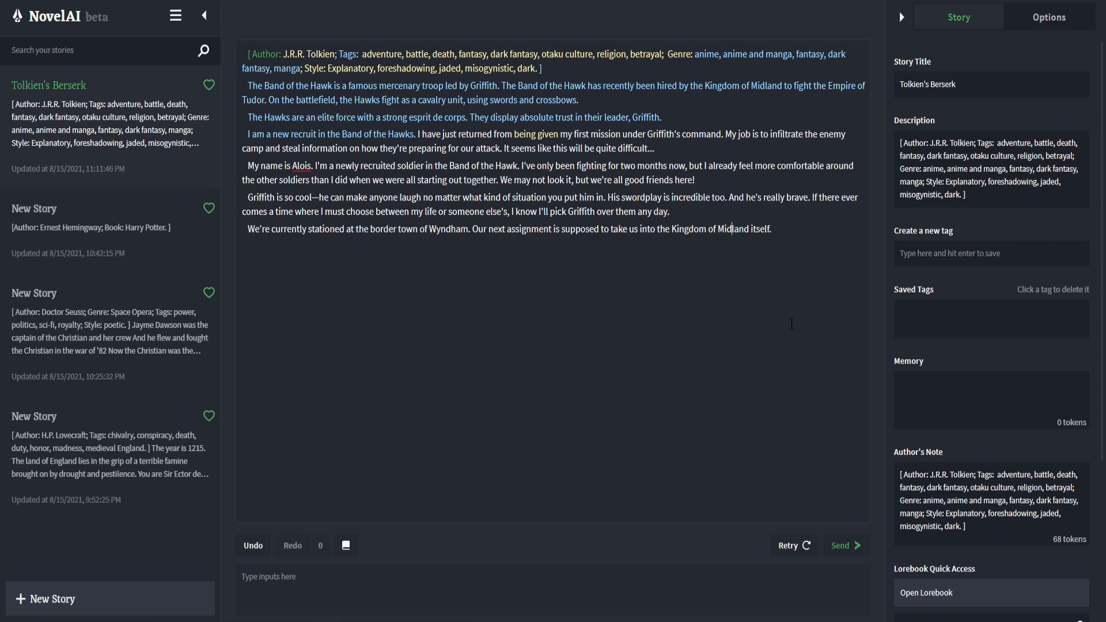
left_click(868, 544)
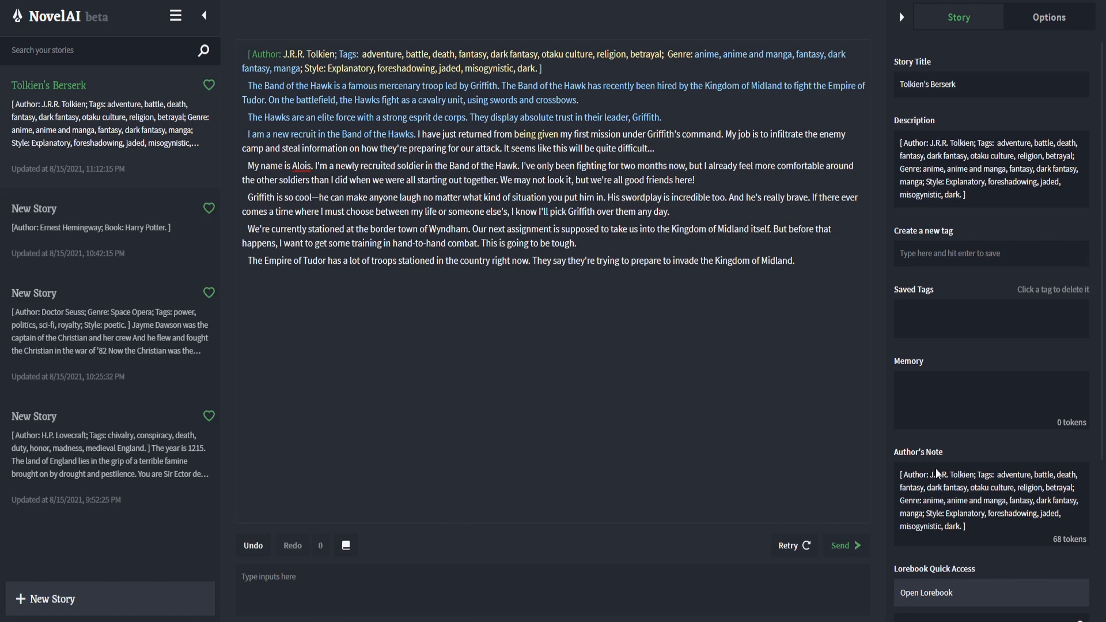
left_click(853, 548)
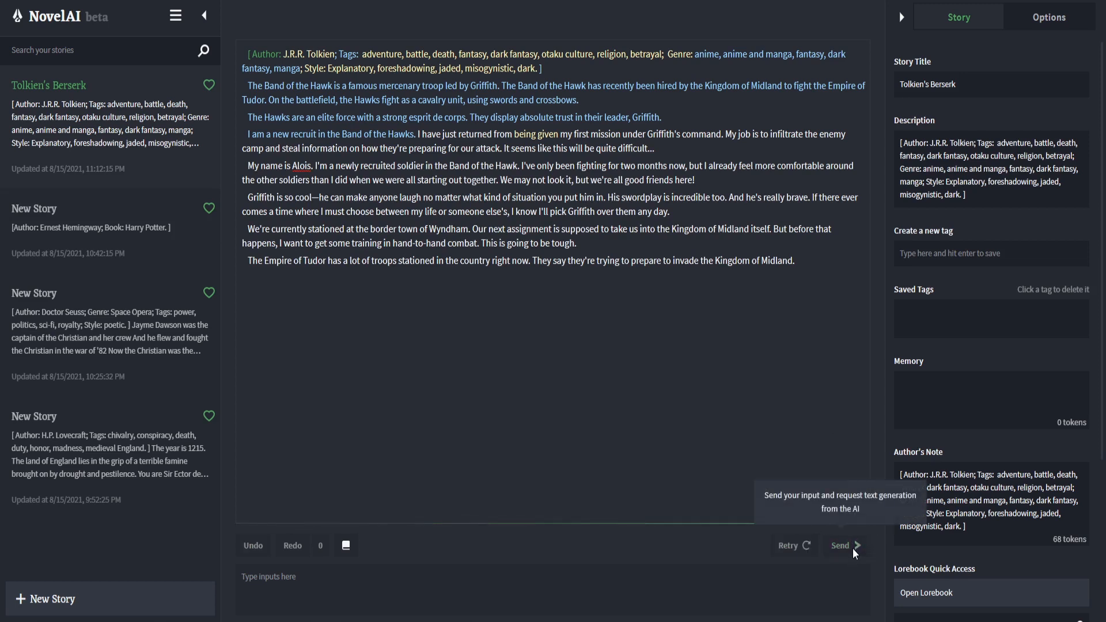
- Look through the lorebook entries and read the Tudor entry's inserted text, keys and settings, then return to the story
left_click(932, 589)
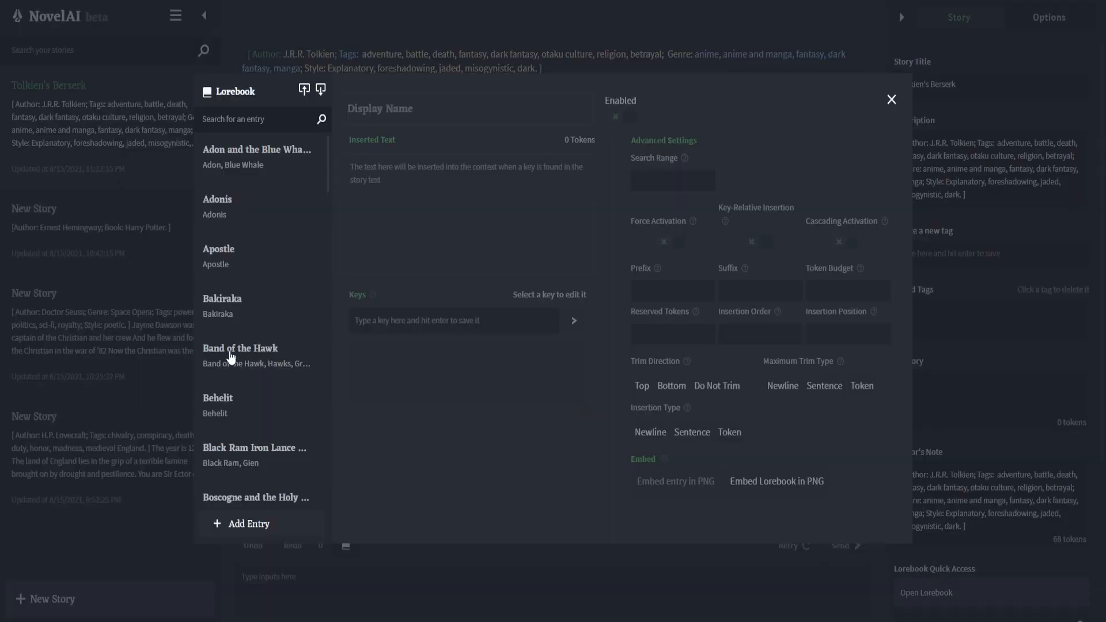
scroll(265, 367, "down", 15)
scroll(264, 346, "up", 3)
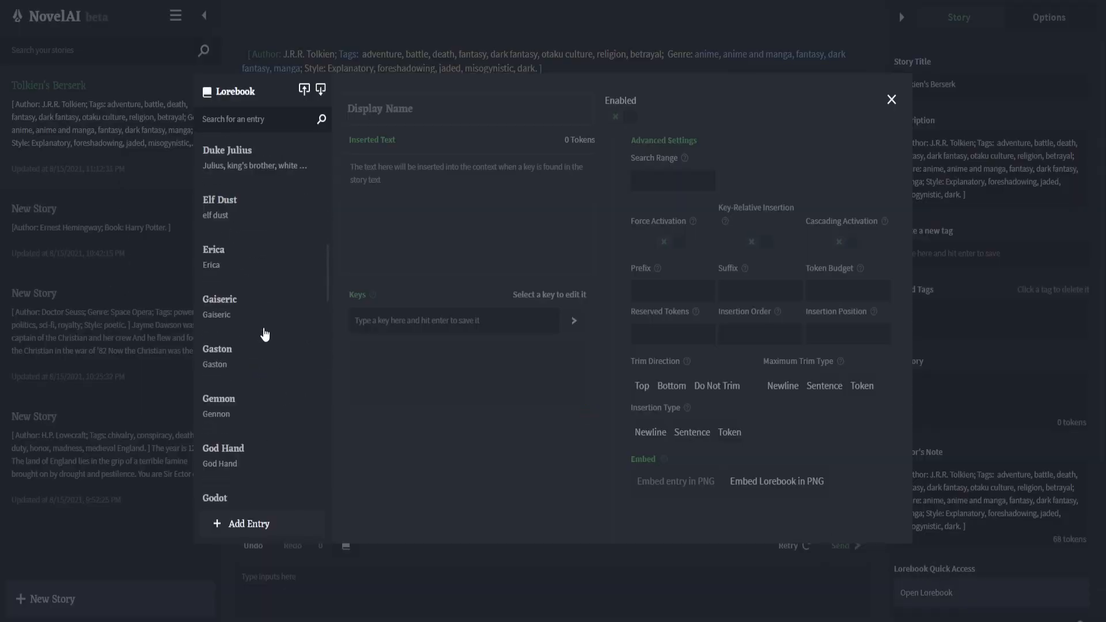
scroll(282, 344, "down", 10)
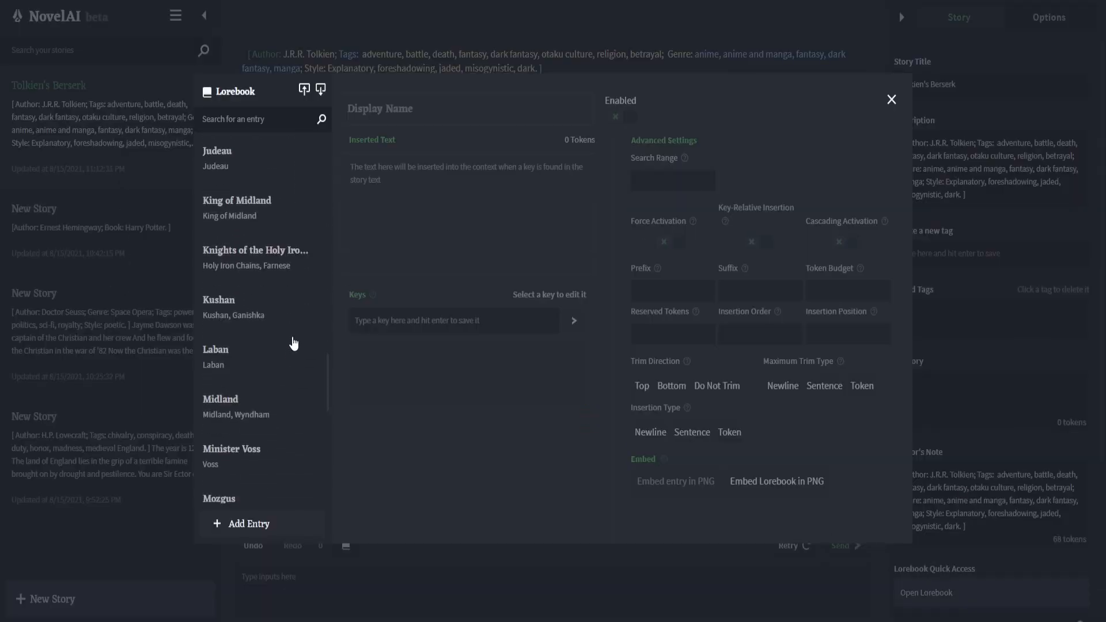
scroll(296, 338, "down", 3)
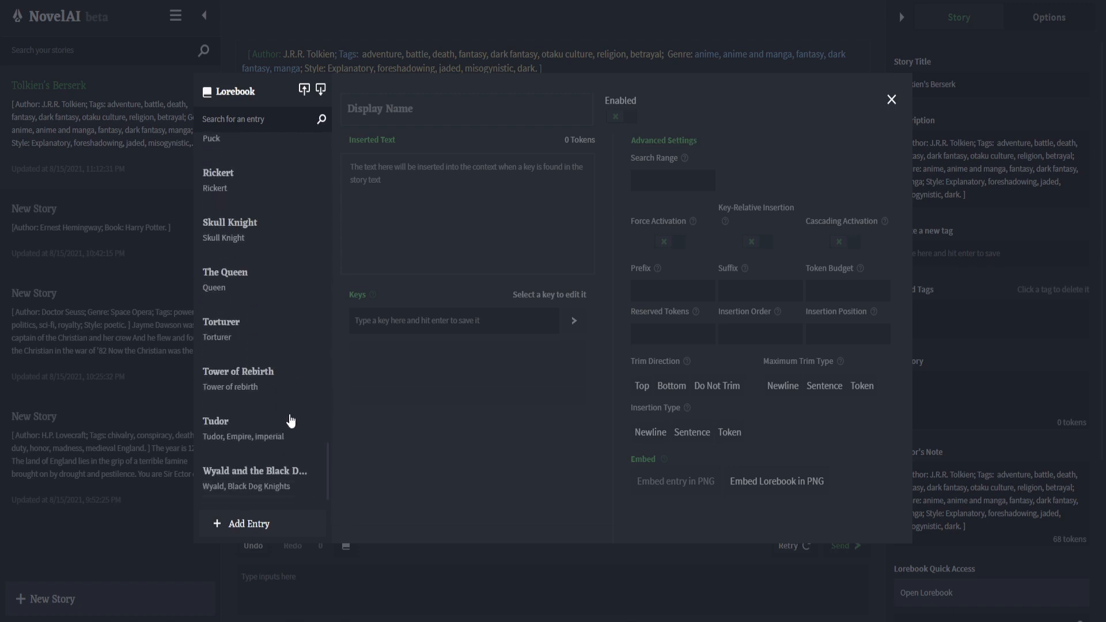
left_click(290, 432)
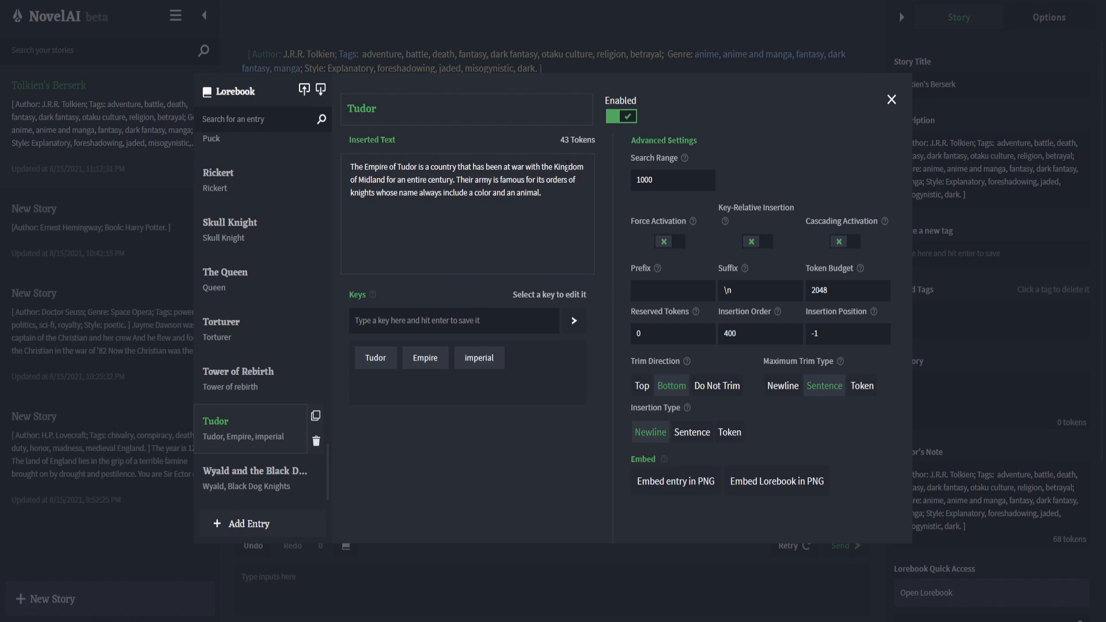
left_click(892, 102)
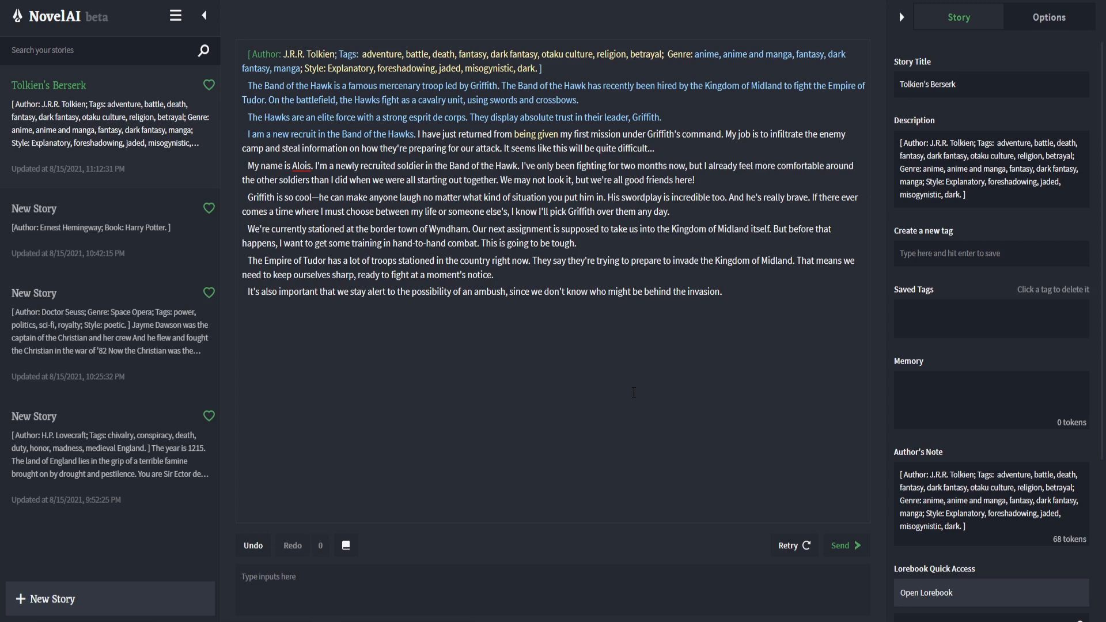
- Have the AI write the next passage, check the generation options, and return to the story settings
left_click(856, 548)
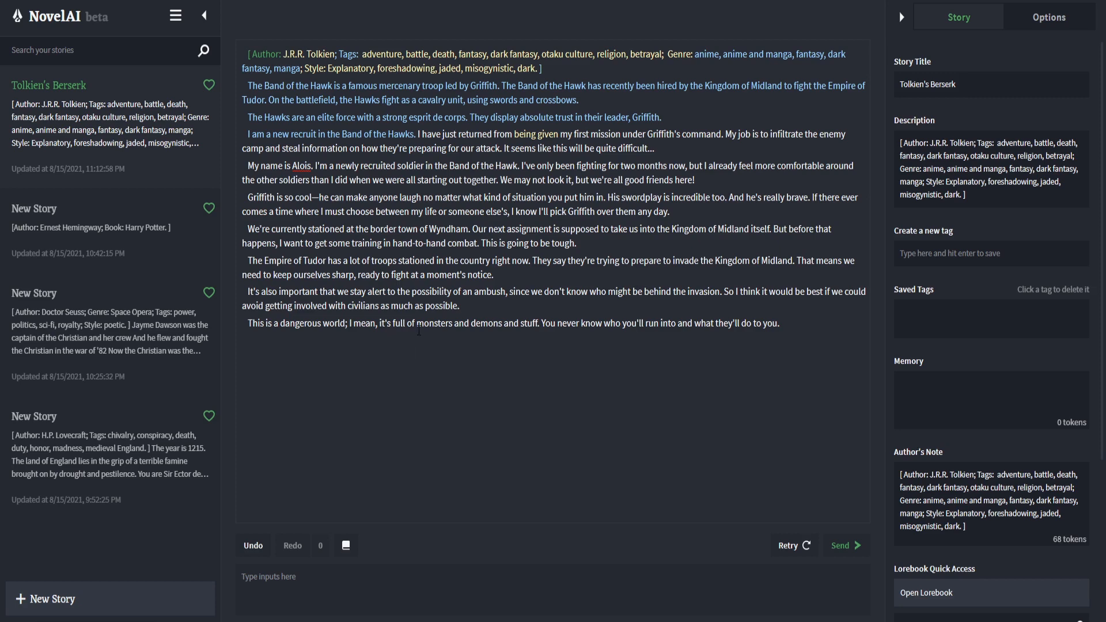
left_click(1033, 23)
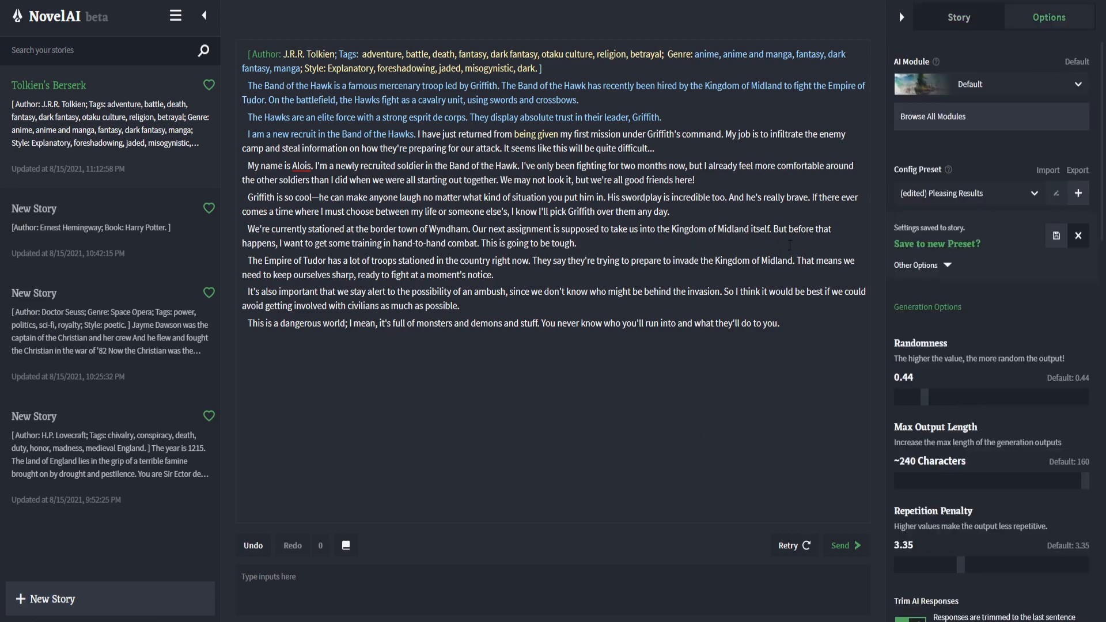
left_click(933, 28)
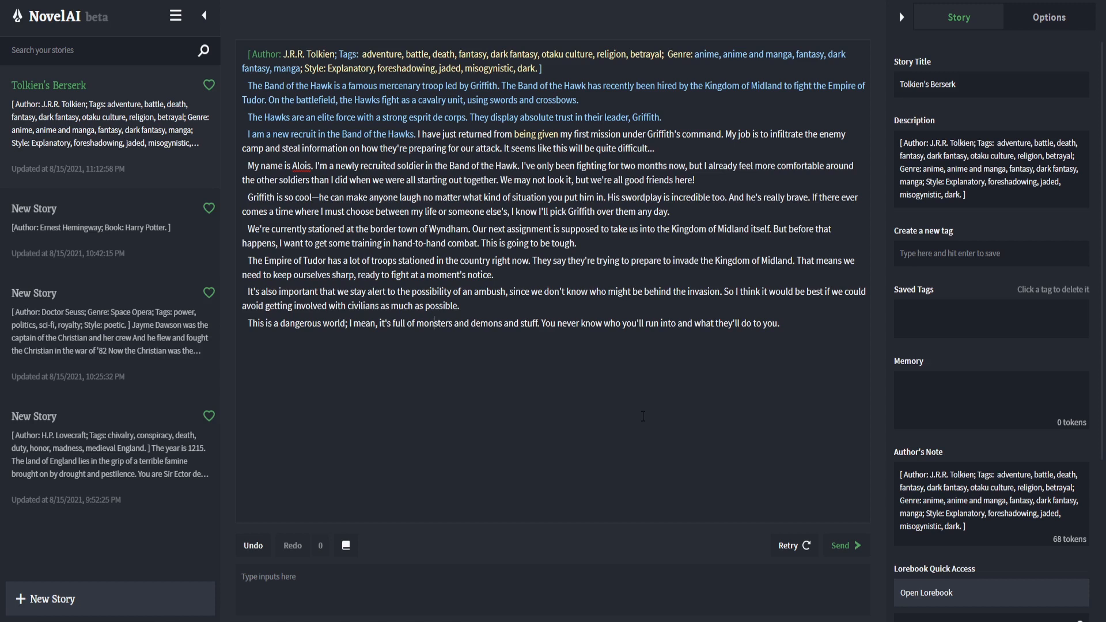
- Have the AI continue after the monsters and demons passage, undo that generation, and discard a brief start on a custom input
left_click(838, 545)
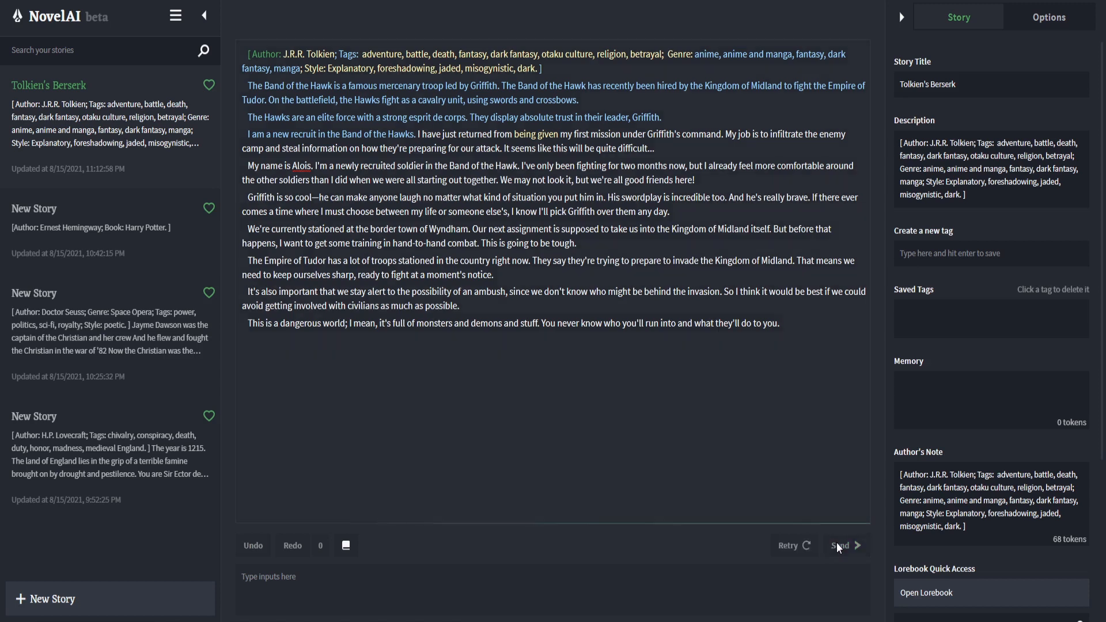
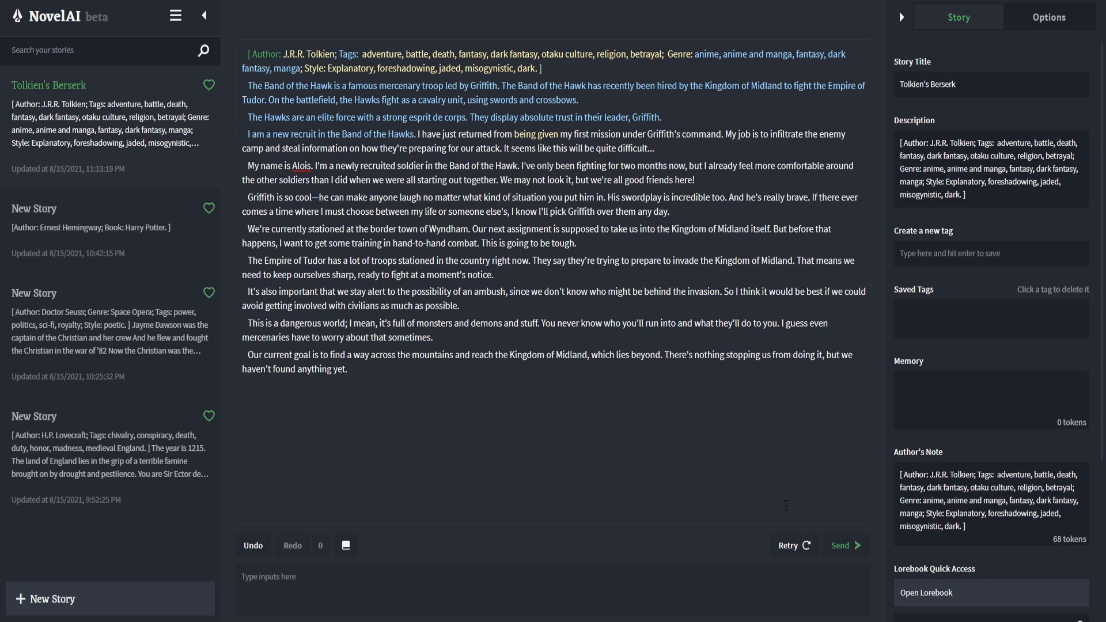
left_click(256, 547)
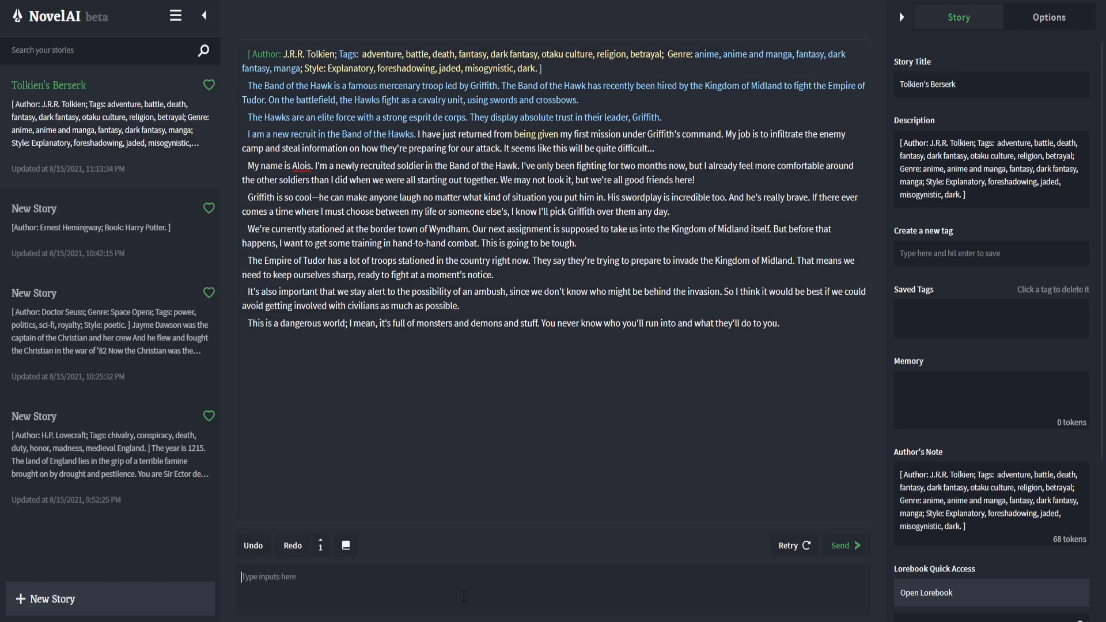
type("We")
key("BackSpace")
key("BackSpace")
- Have the AI write two new passages following the monsters and demons paragraph
left_click(846, 546)
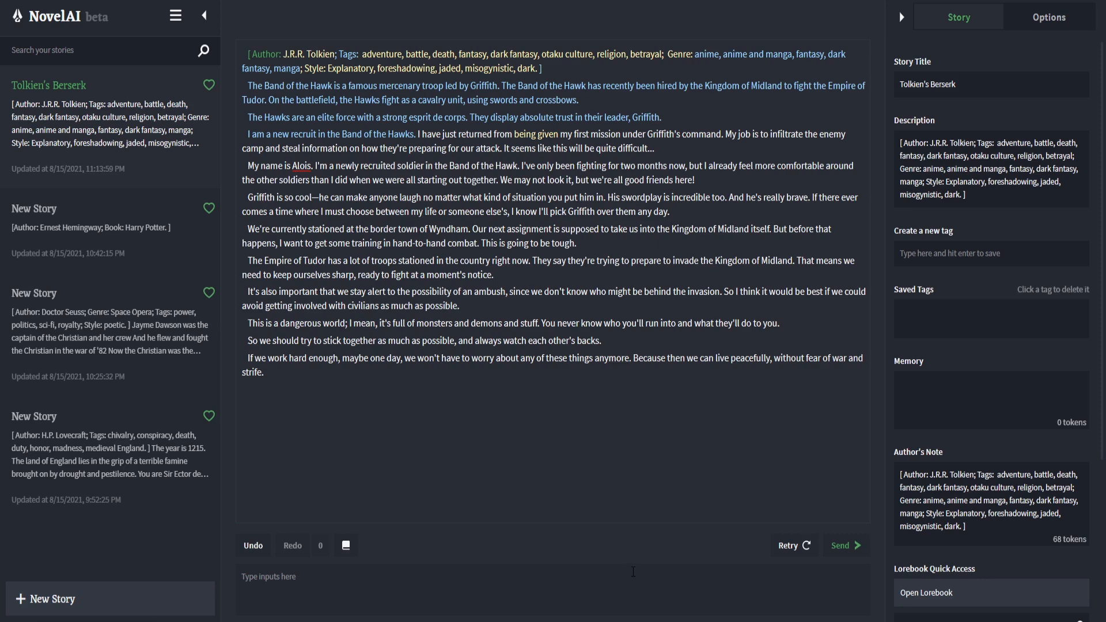
left_click(857, 555)
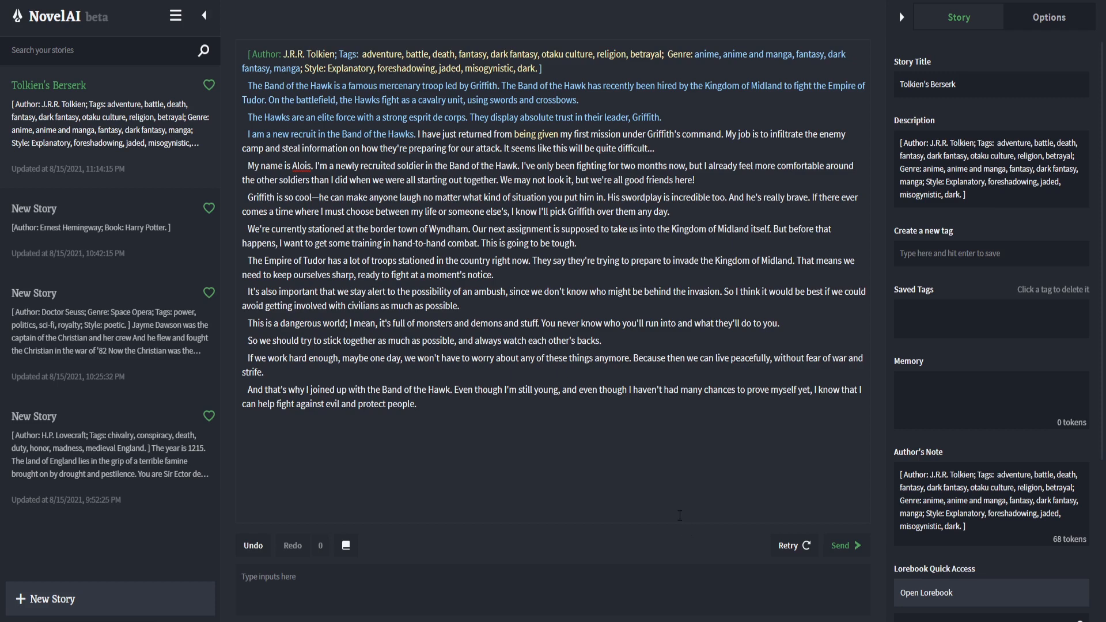
- Have the AI continue from the end of the story once more, then undo that generation
left_click(484, 409)
left_click(842, 550)
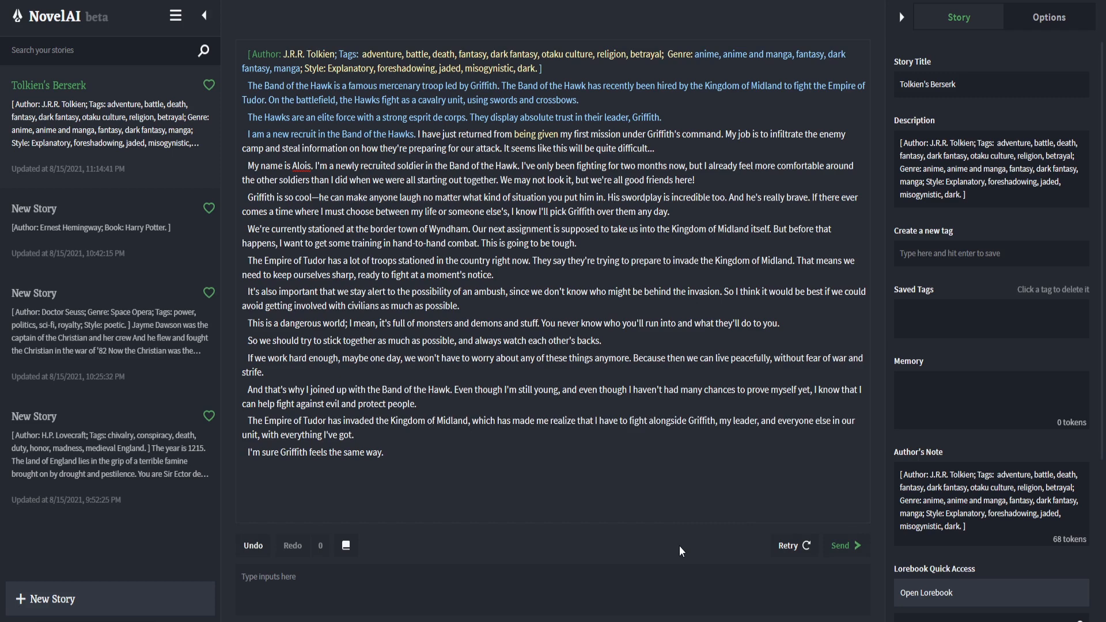
left_click(254, 547)
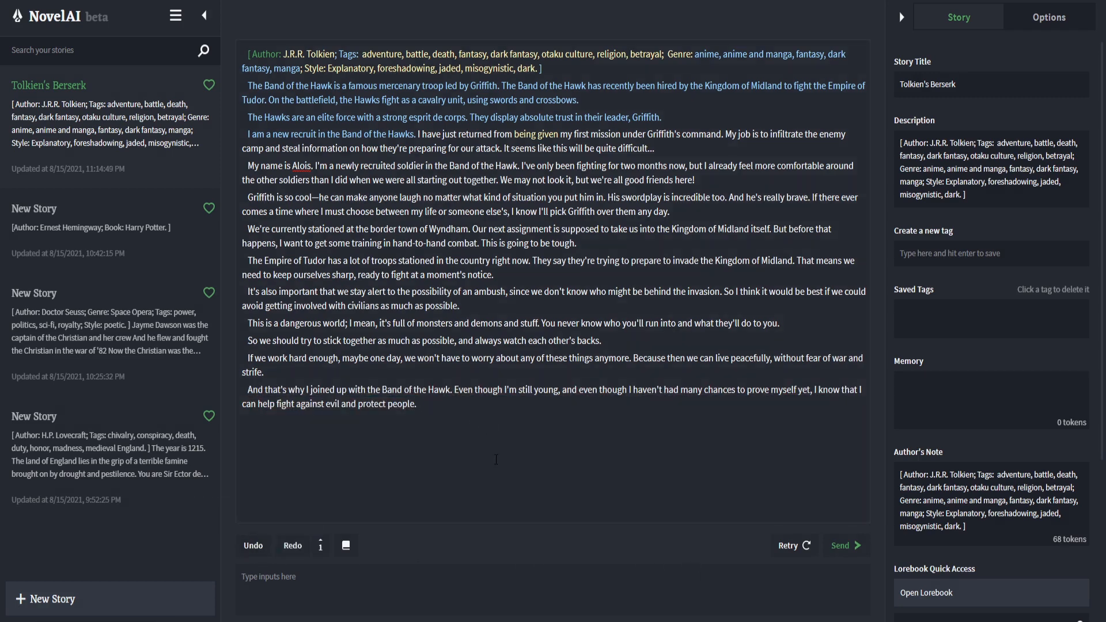
- Browse the lorebook entries for a character to bring into the story, then return to the text
left_click(349, 548)
scroll(277, 370, "down", 5)
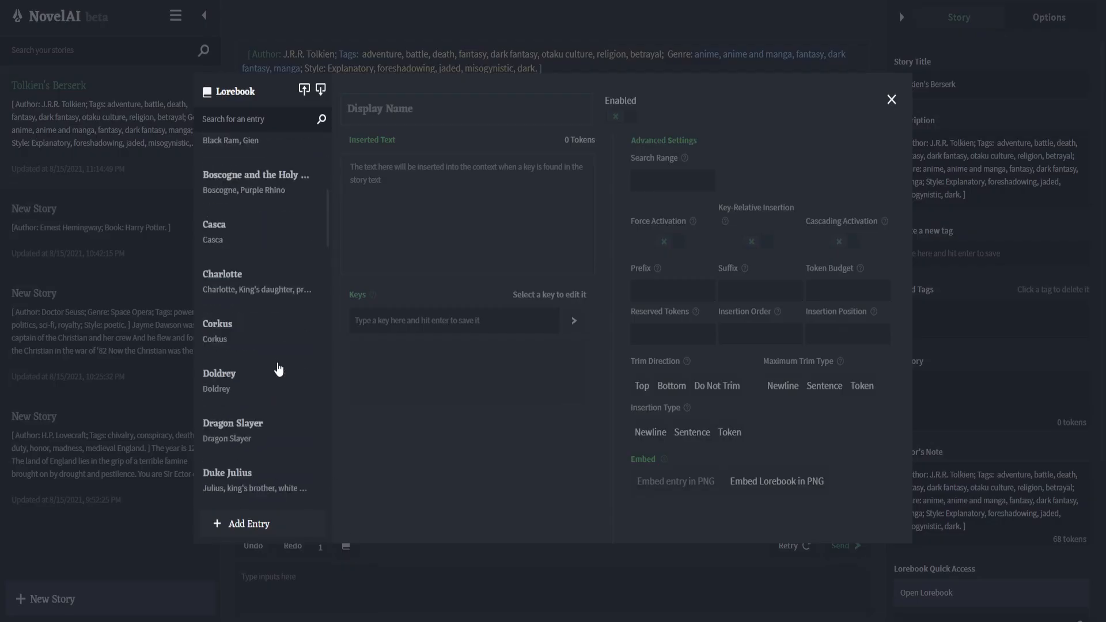
left_click(892, 100)
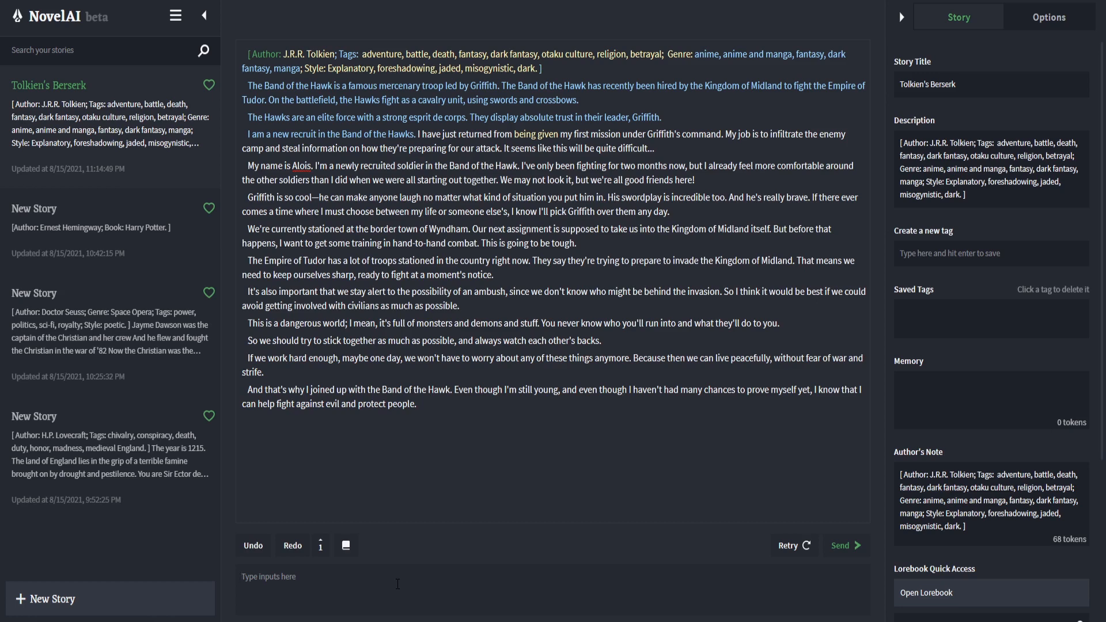
type("Currently I'm s")
key("BackSpace")
key("BackSpace")
key("BackSpace")
key("BackSpace")
key("BackSpace")
key("BackSpace")
key("BackSpace")
key("BackSpace")
key("BackSpace")
key("BackSpace")
key("BackSpace")
key("BackSpace")
key("BackSpace")
- Submit the input "Before me stands Guts, massive big ass sword in hand." for the AI to continue
type("Before me stands Guts, massive big ass sword in hand")
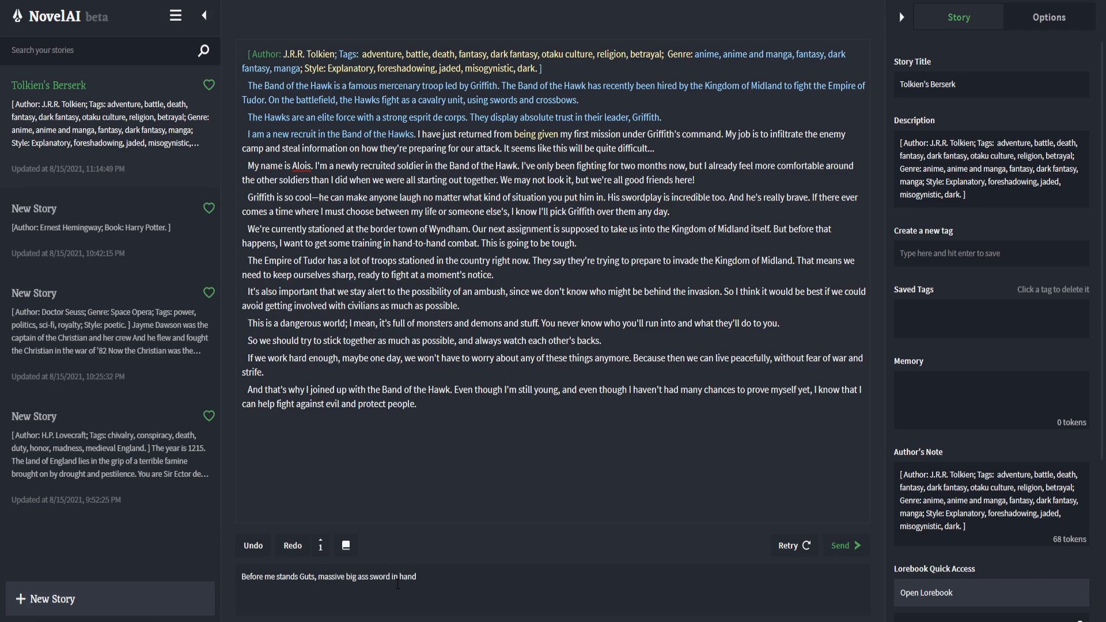
type(".")
key("Return")
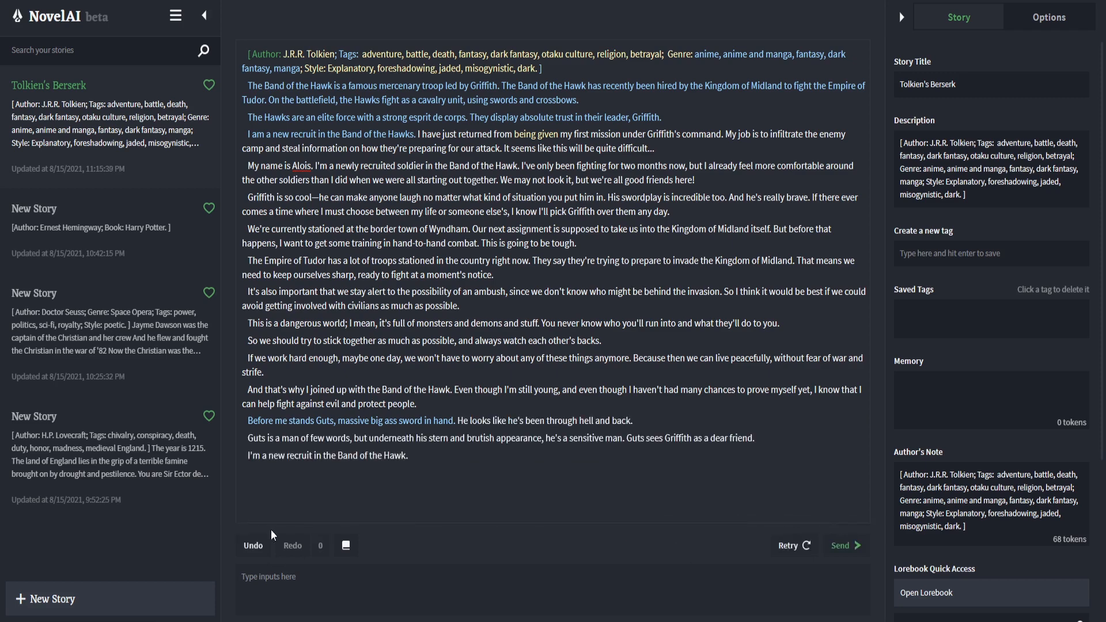
- Read the Guts entry in the lorebook and compare its inserted text with the new passage about Guts
left_click(346, 546)
scroll(263, 377, "down", 5)
scroll(264, 377, "down", 8)
left_click(262, 334)
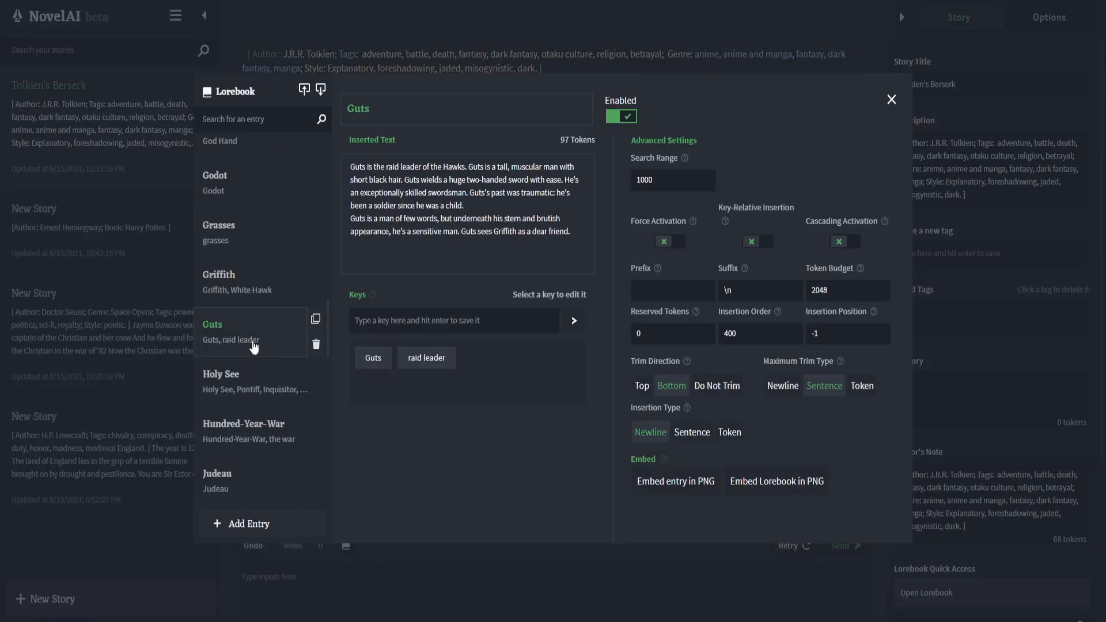
left_click(891, 100)
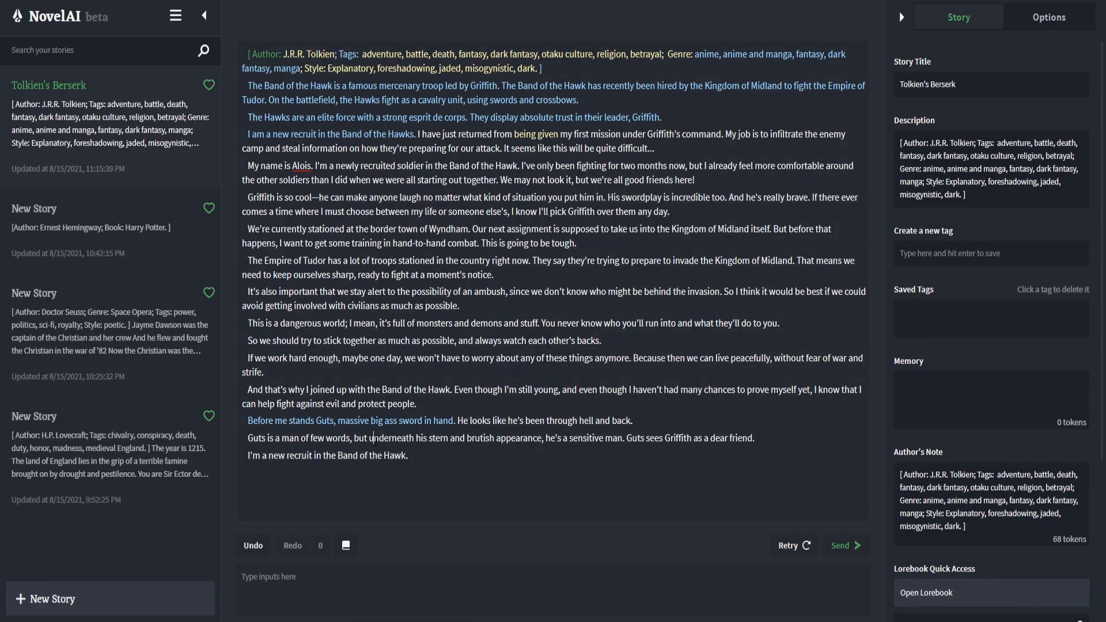
left_click(347, 546)
scroll(281, 338, "down", 20)
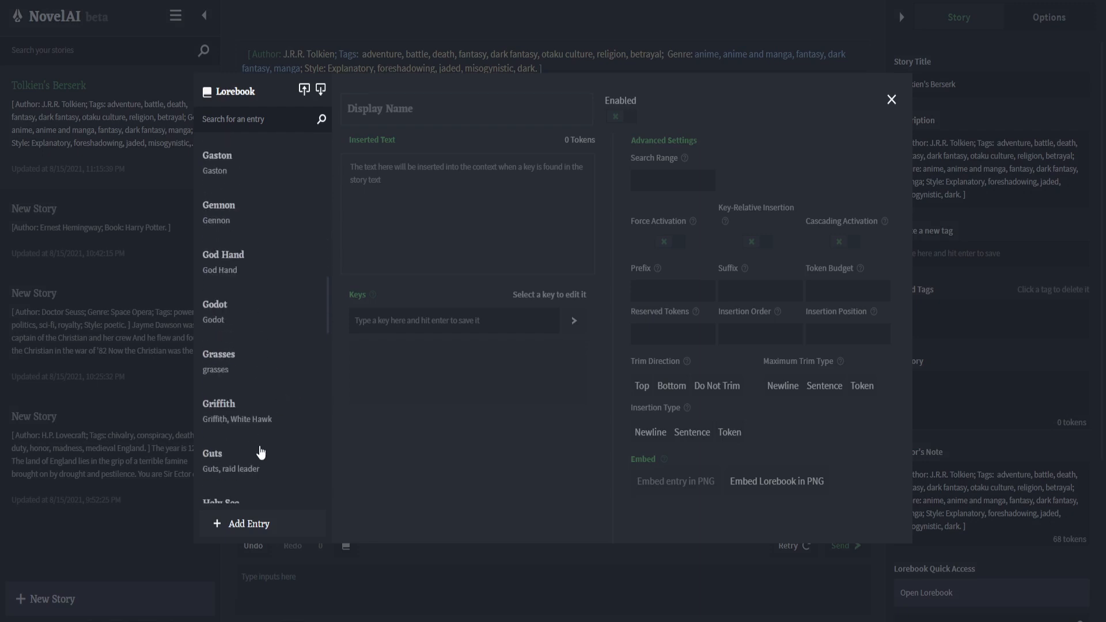
left_click(259, 453)
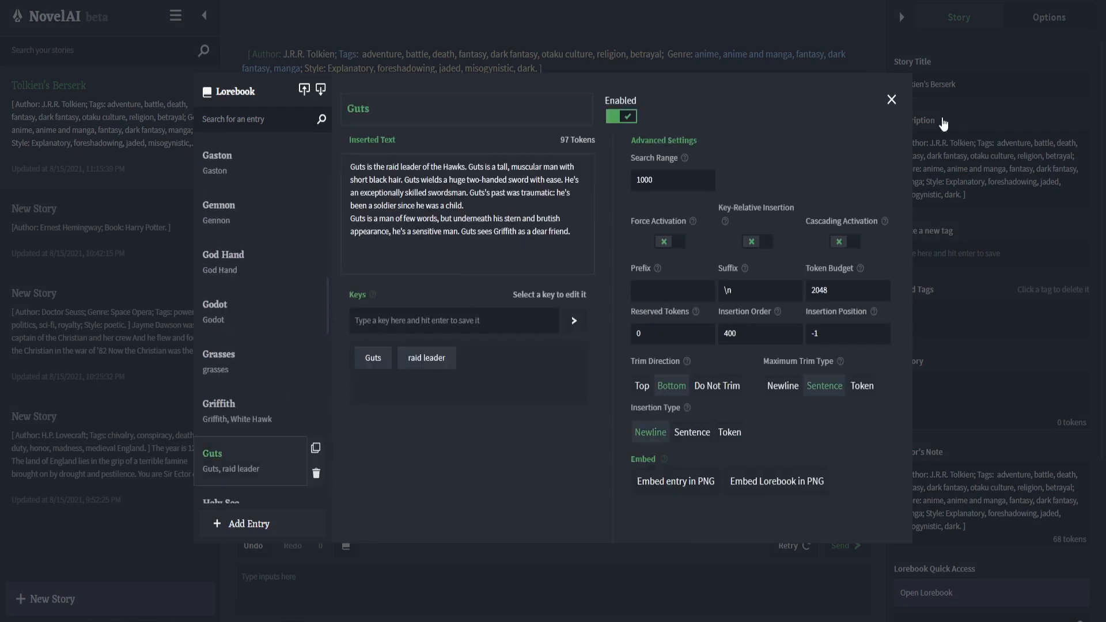
left_click(893, 99)
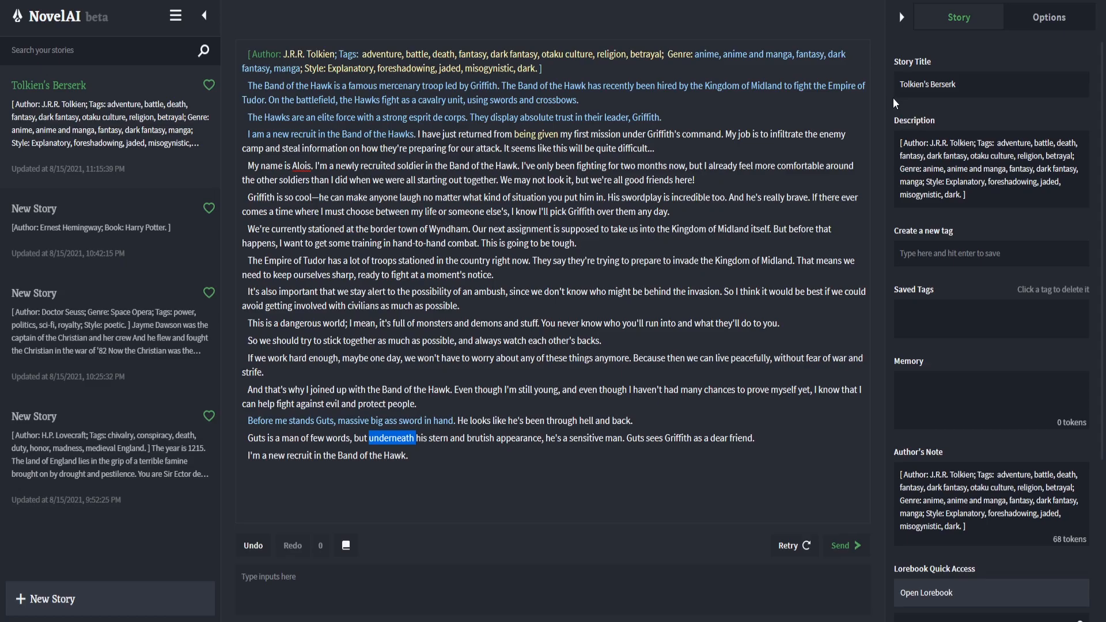
left_click(587, 491)
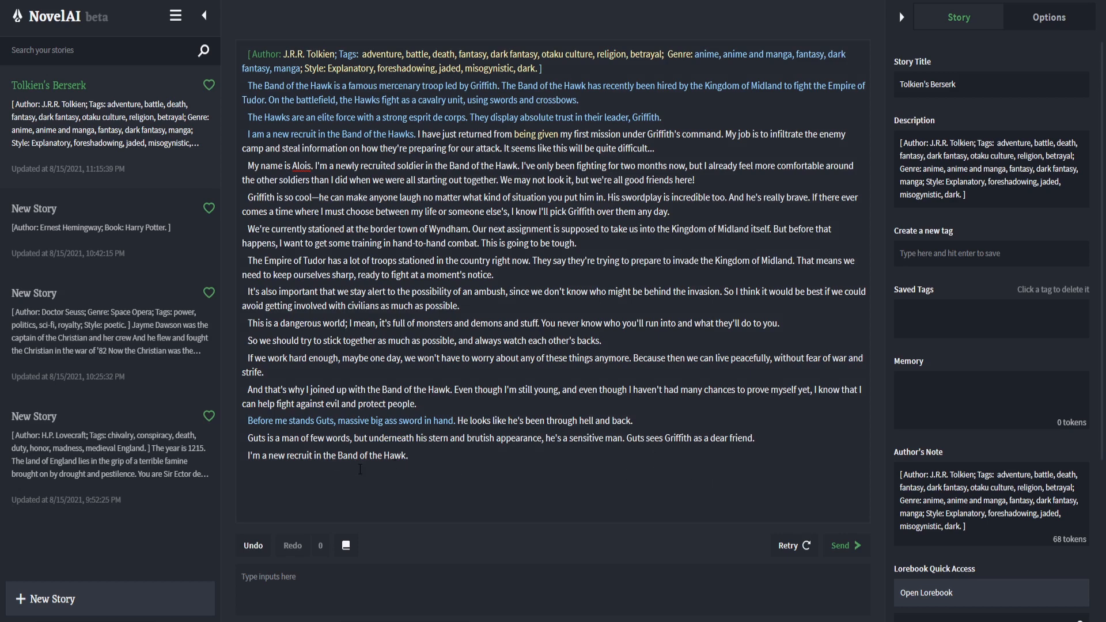
- Regenerate the AI's passage after the Guts sentence twice and show the generation options
left_click(789, 546)
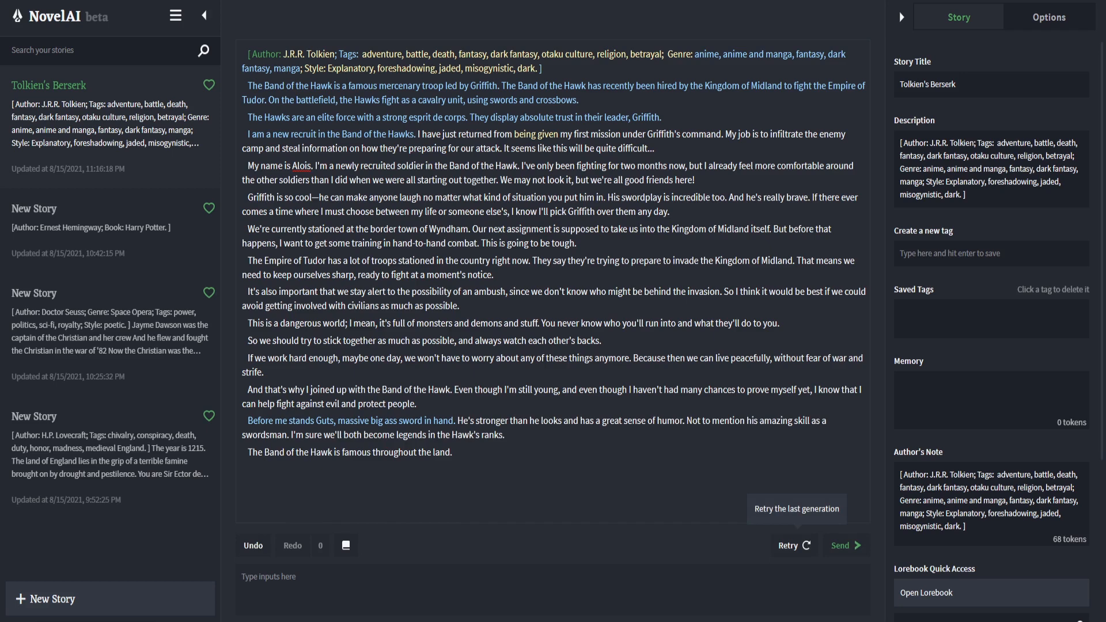
left_click(805, 551)
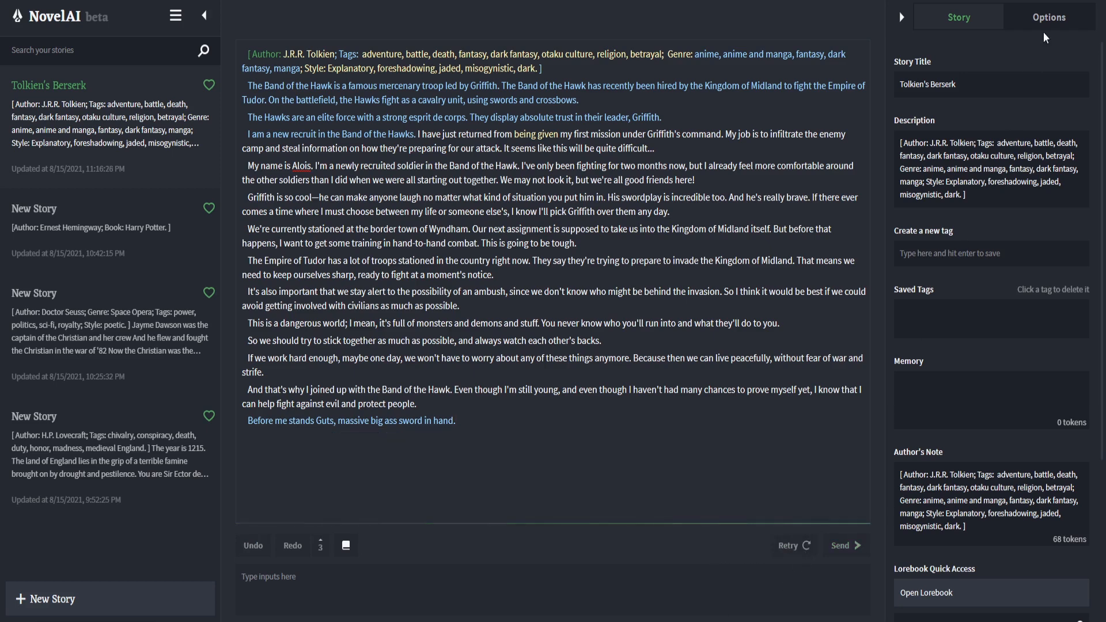
left_click(1046, 17)
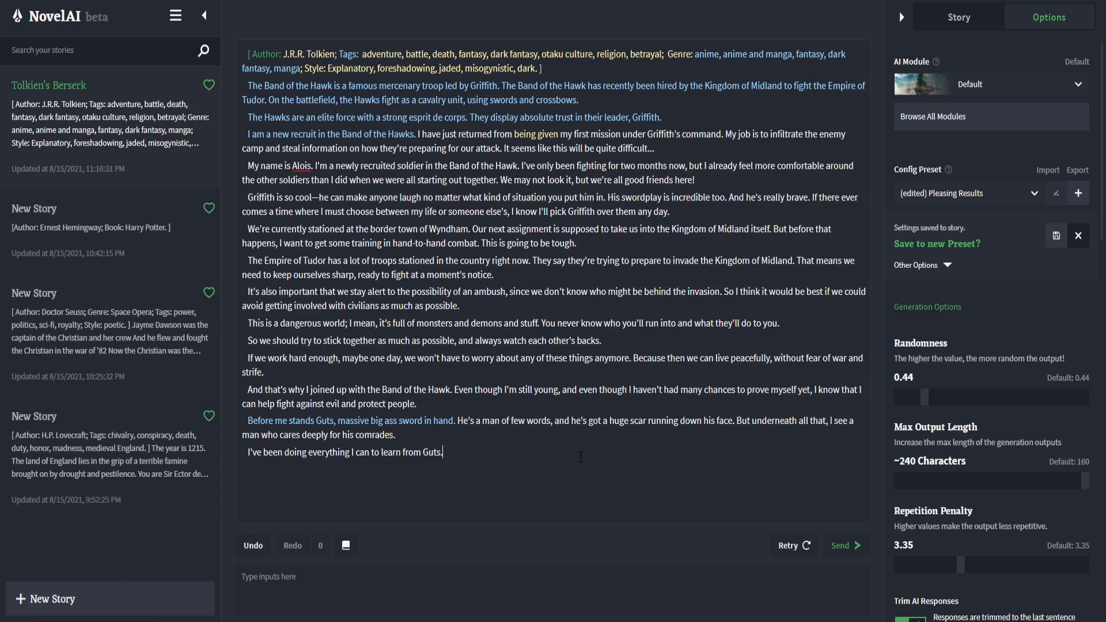
- Add "Just yesterday, I learned this:" as a new line at the story's end and have the AI continue it
type("Just yesterday, I learned this:")
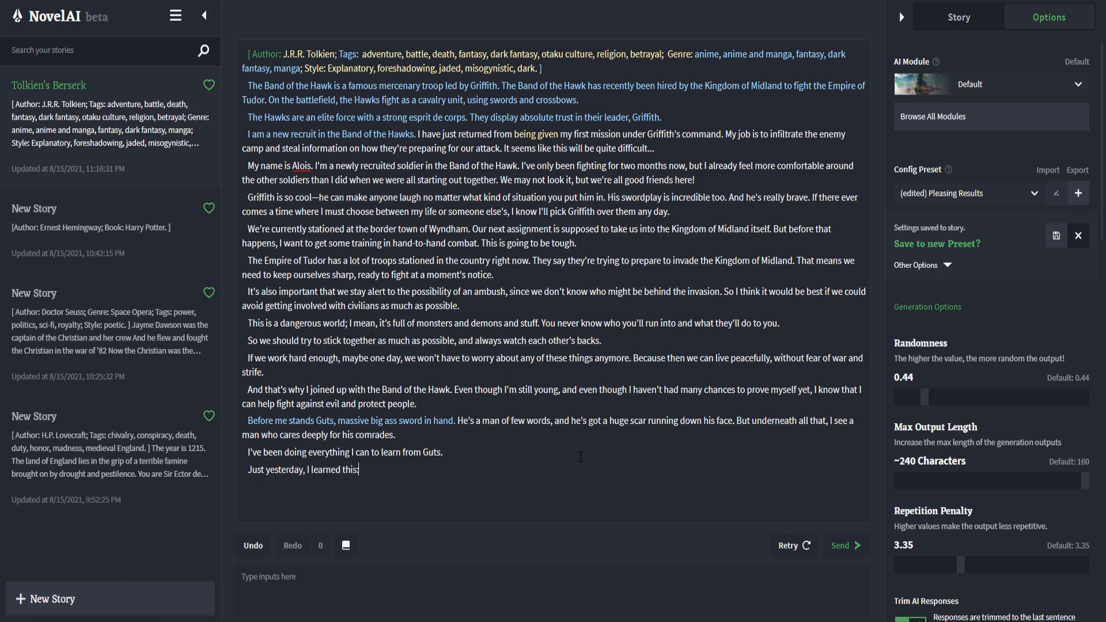
left_click(849, 549)
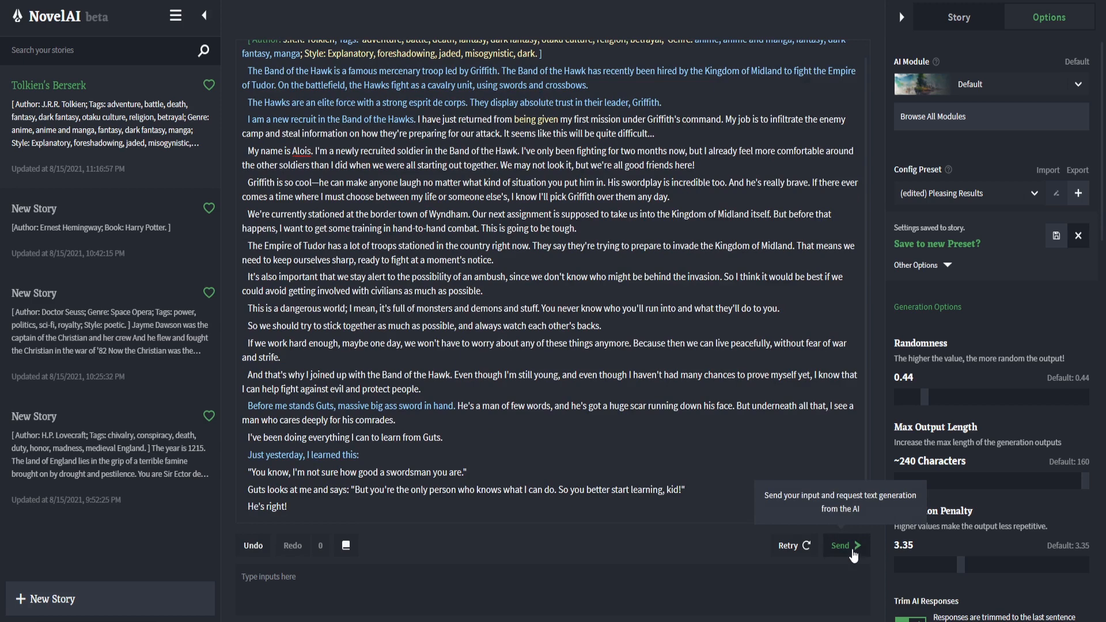
- Regenerate the AI's passage after "Just yesterday, I learned this:" and undo the generated text
left_click(796, 548)
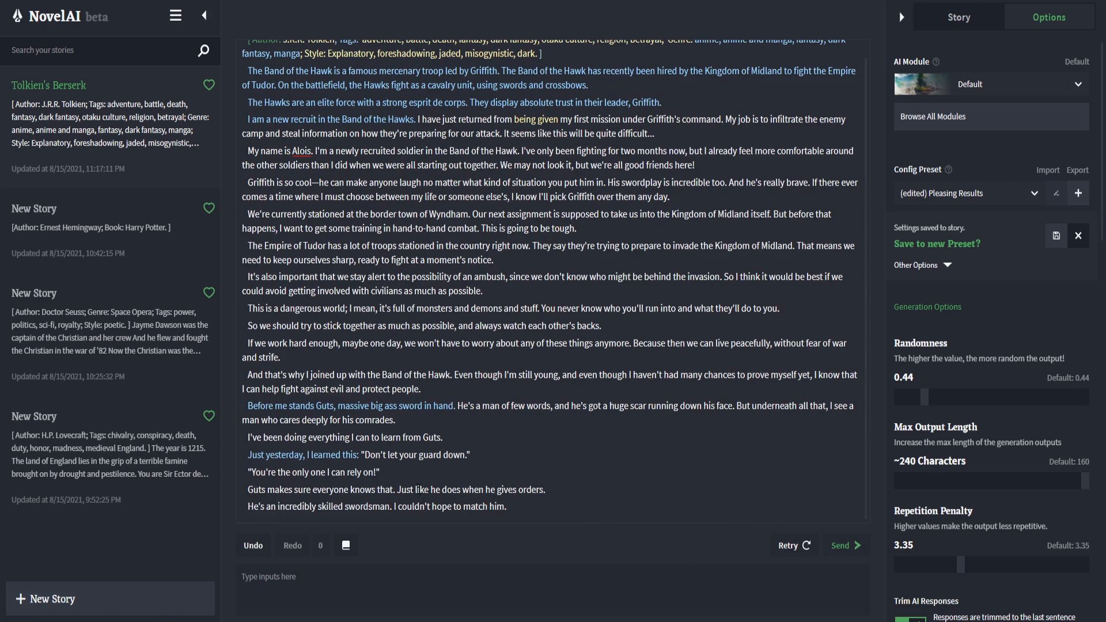
left_click_drag(361, 459, 483, 453)
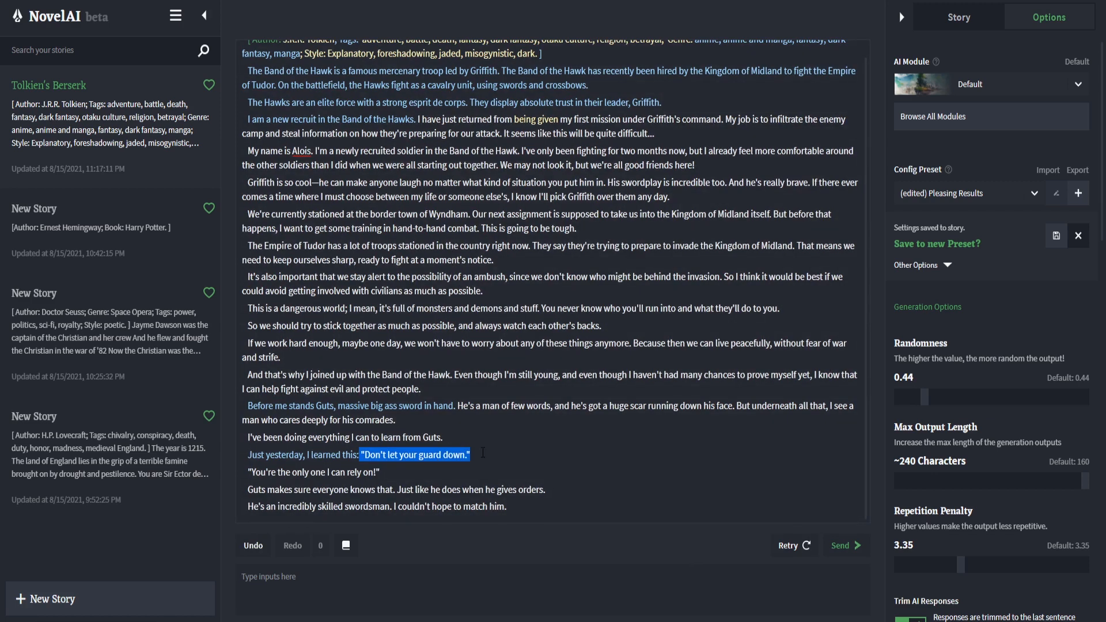
left_click(253, 546)
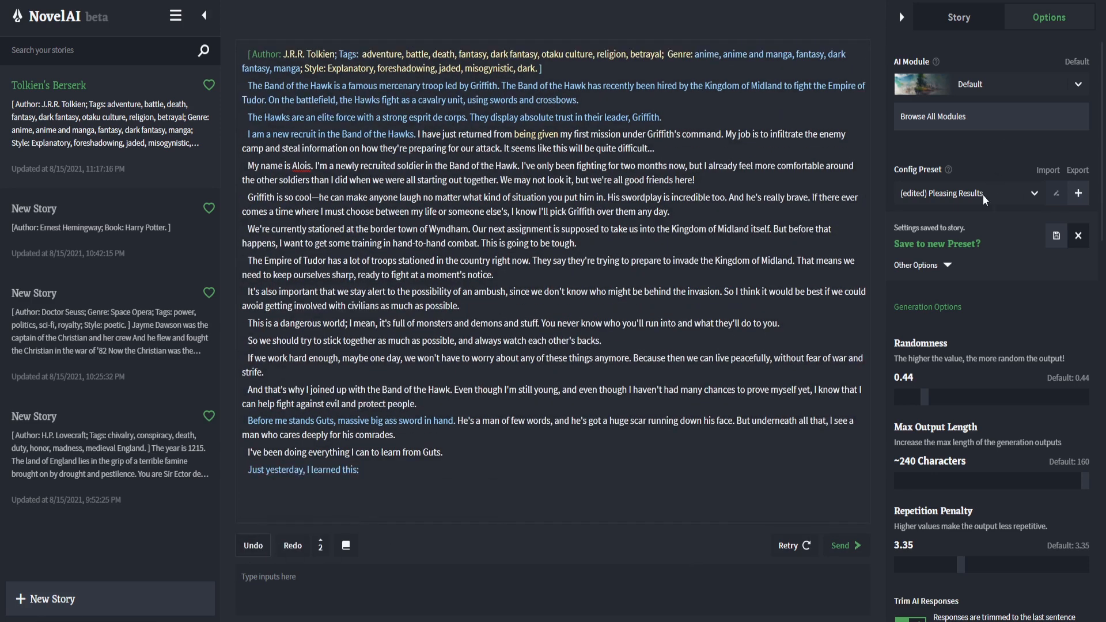
- Switch the config preset to Best Guess and have the AI continue the story twice
left_click(959, 195)
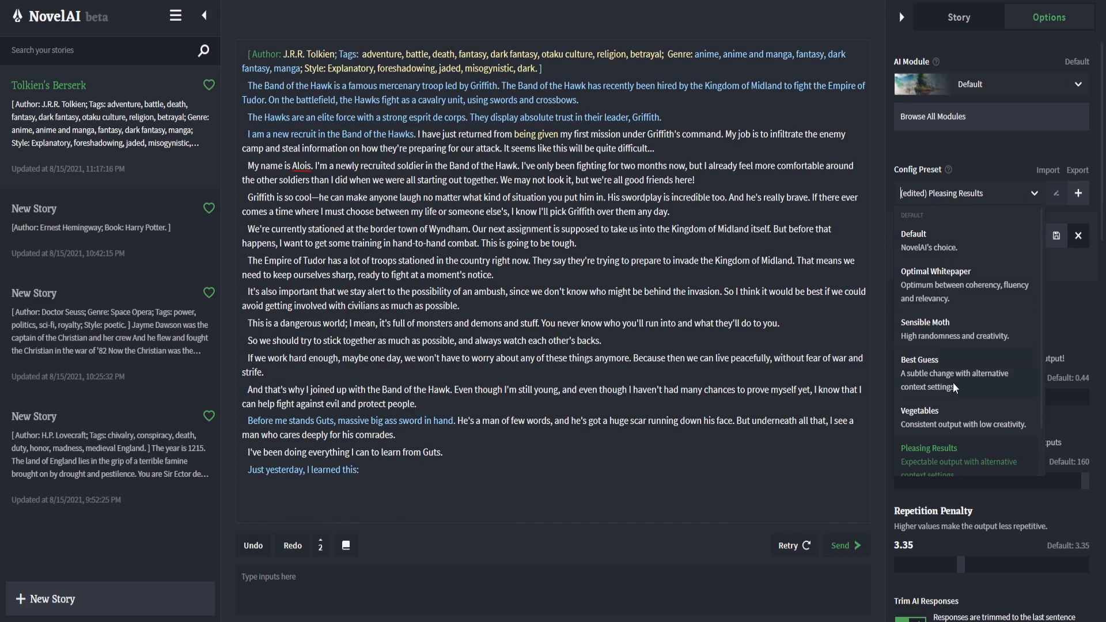
scroll(954, 382, "down", 1)
left_click(964, 326)
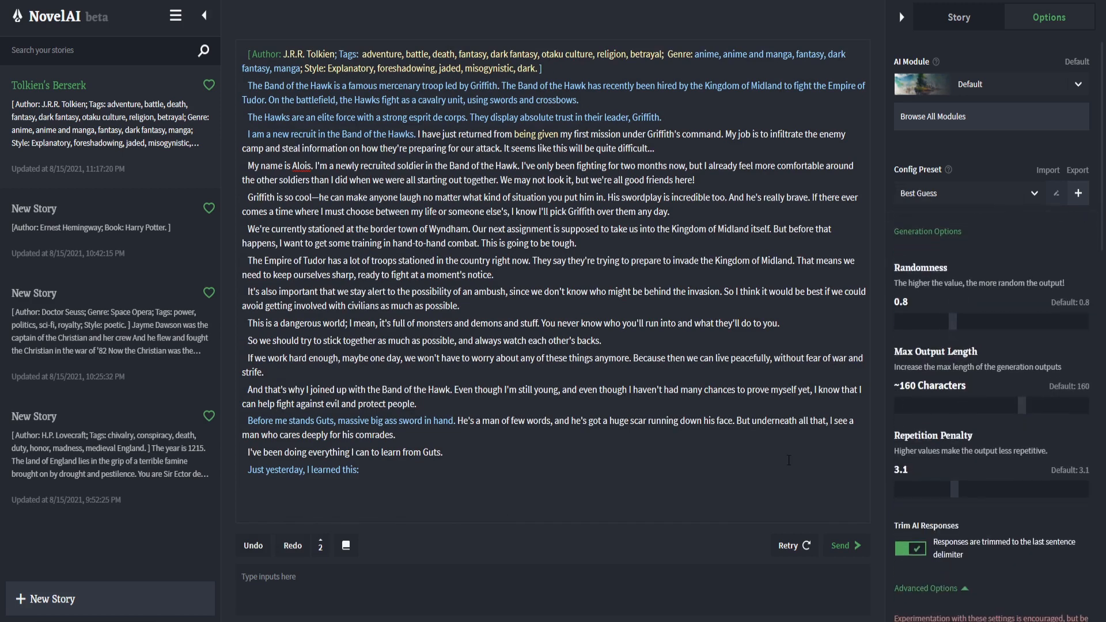
left_click(842, 548)
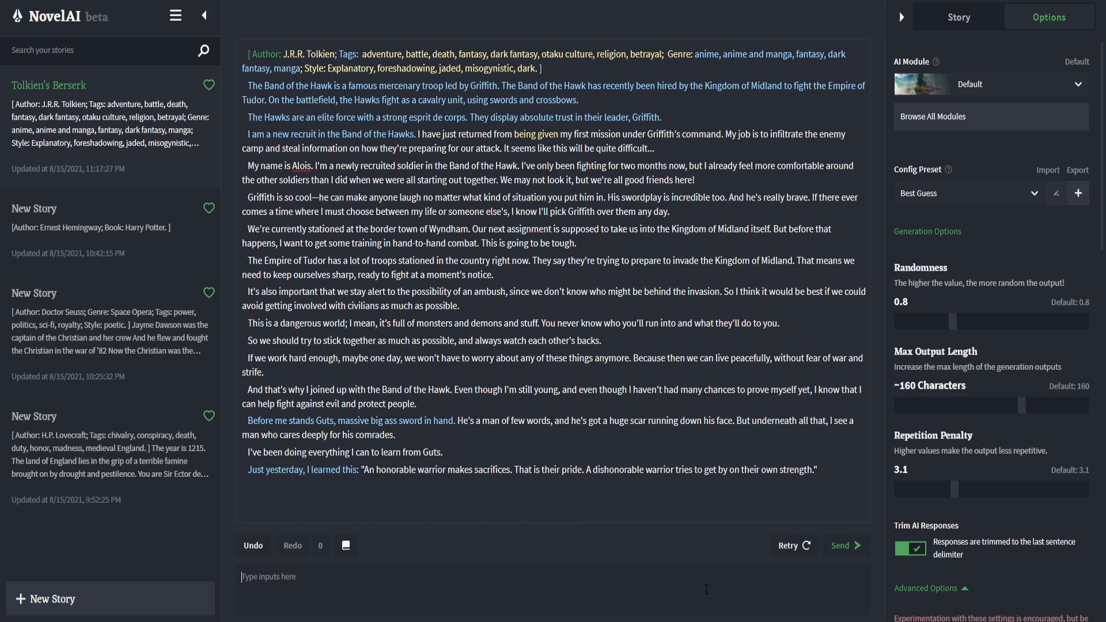
left_click(861, 544)
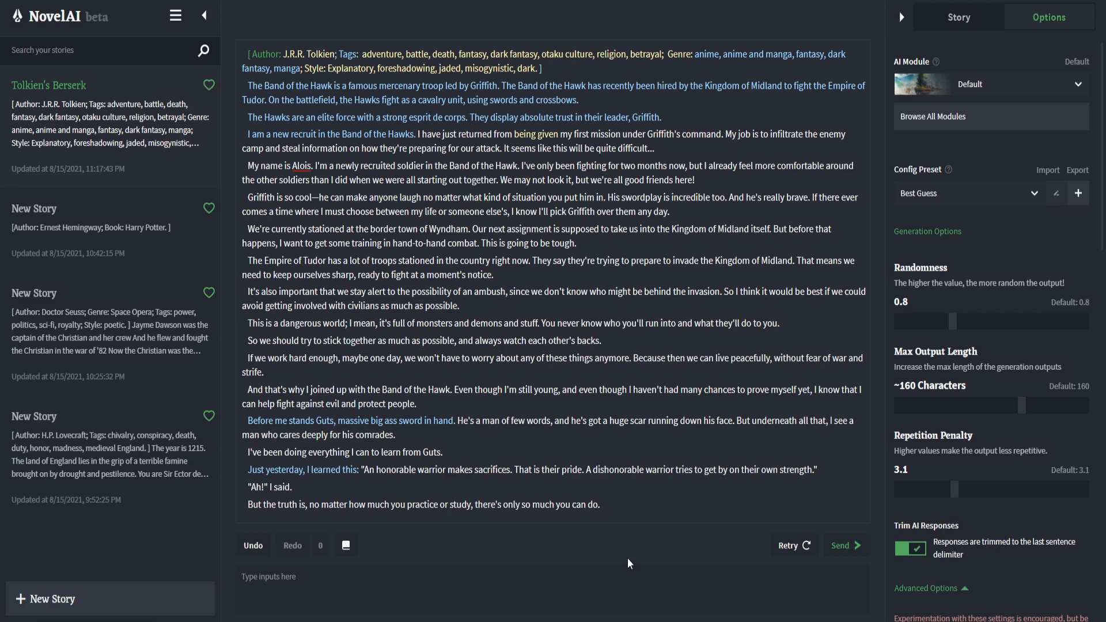
- Submit "That's what I'm realizing now, as our situation has gotten dire. Let me explain:" for the AI to continue
left_click(599, 574)
type("That's what I'm realizing now, as our situatio")
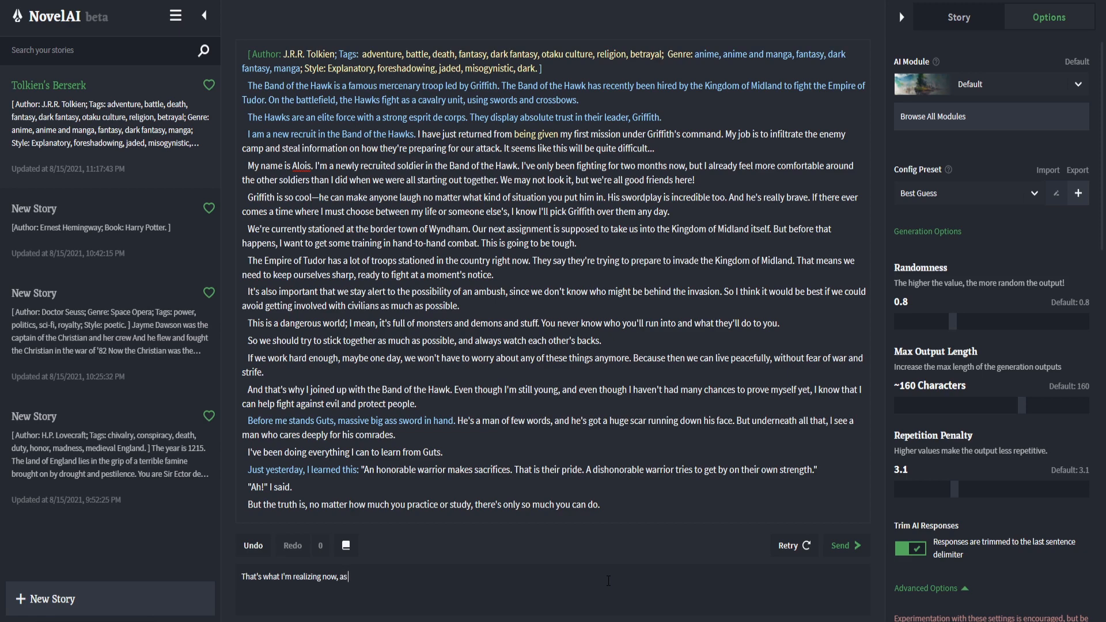
type("n has gotten dire. Let me e")
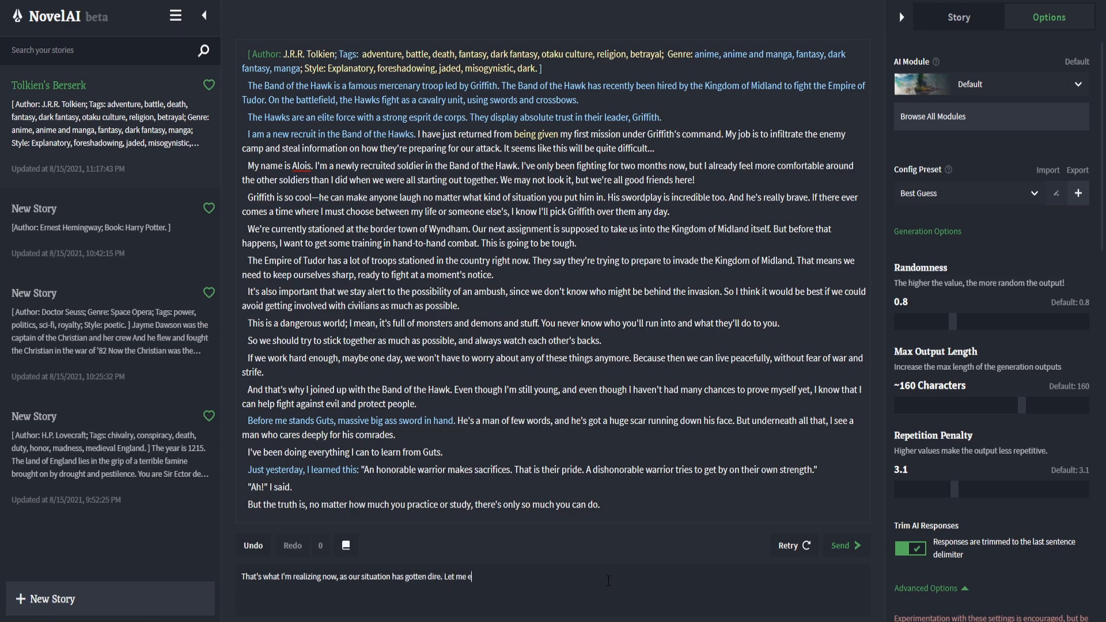
type("xplain:")
key("Return")
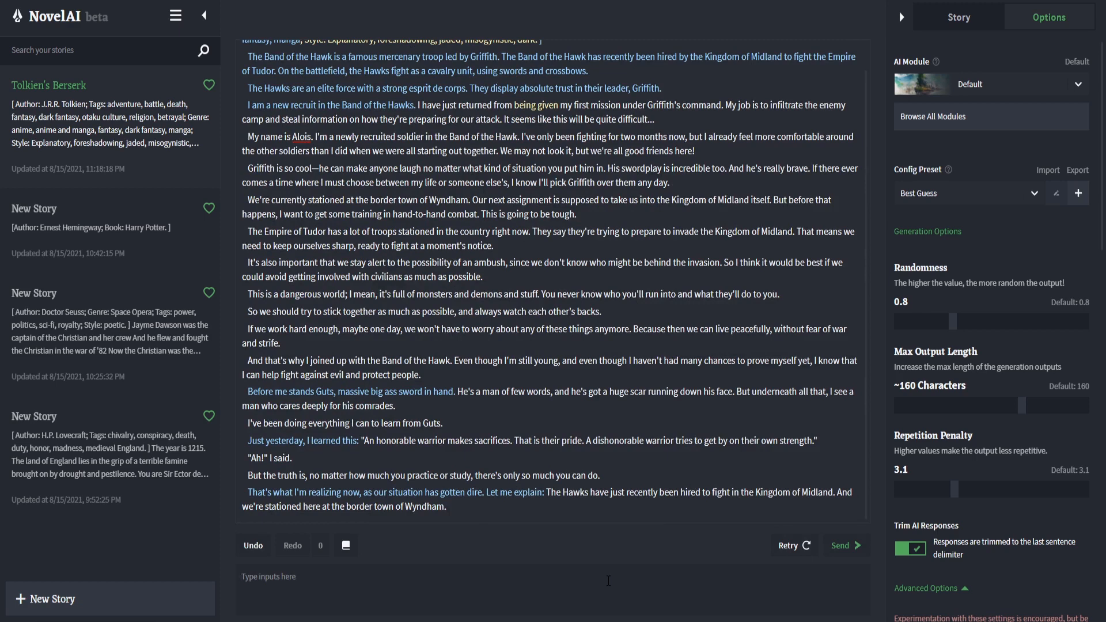
- Have the AI continue the explanation about the Hawks at Wyndham and regenerate that continuation once
left_click(852, 545)
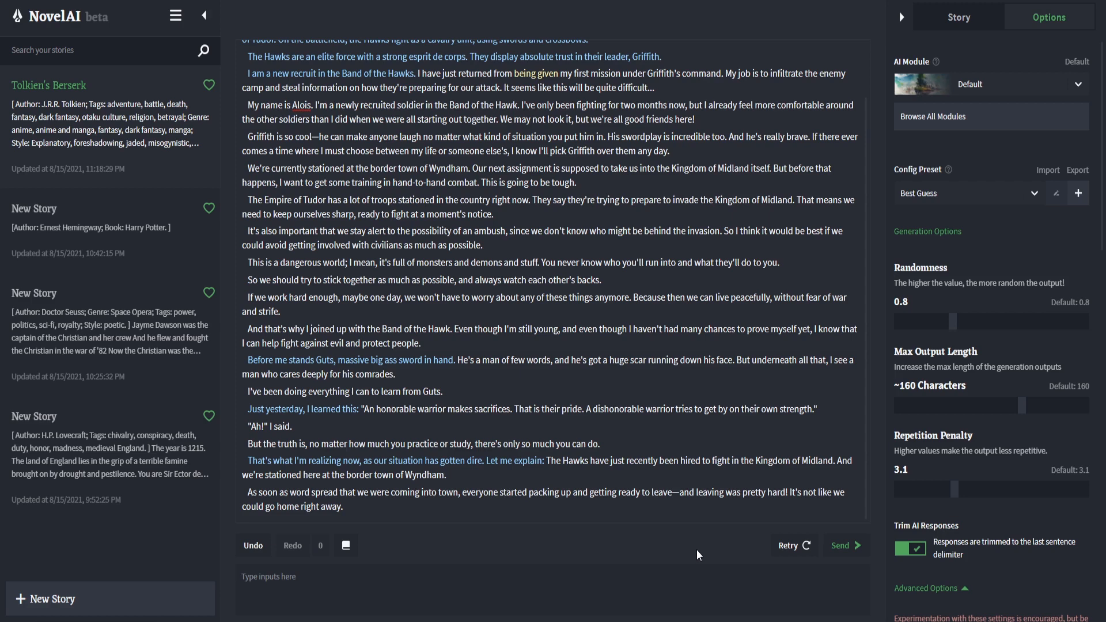
left_click_drag(773, 493, 789, 491)
left_click(757, 510)
left_click(791, 546)
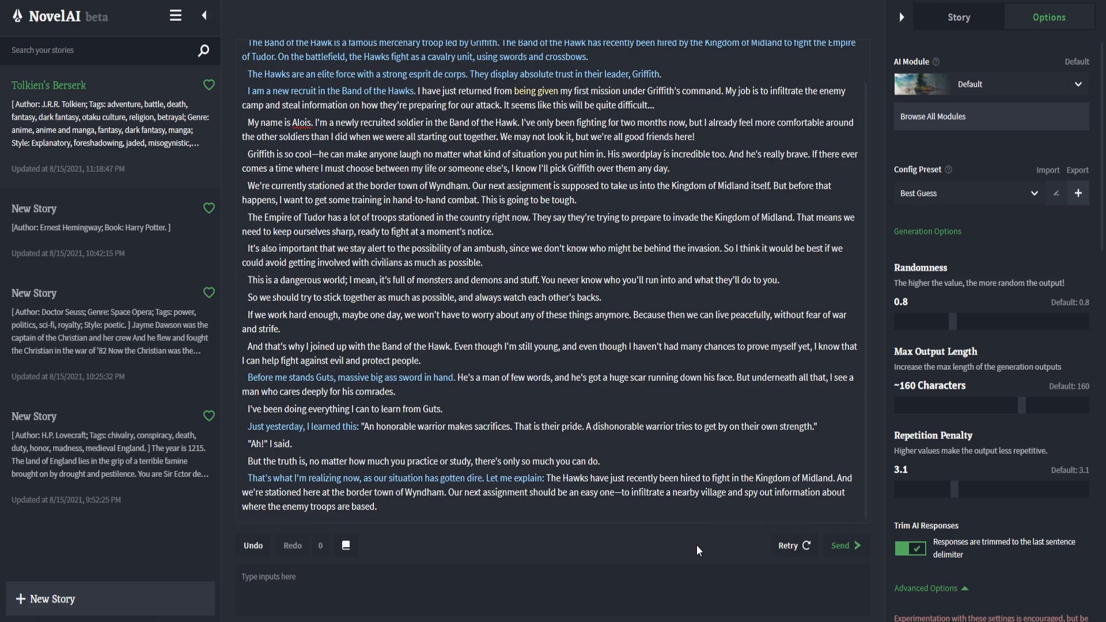
- Submit the input "I sneak out in the night, alone, to infiltrate the enemy base." with its spelling corrected
left_click(514, 576)
type("I sneak out in the night, alone, to infiltrate ")
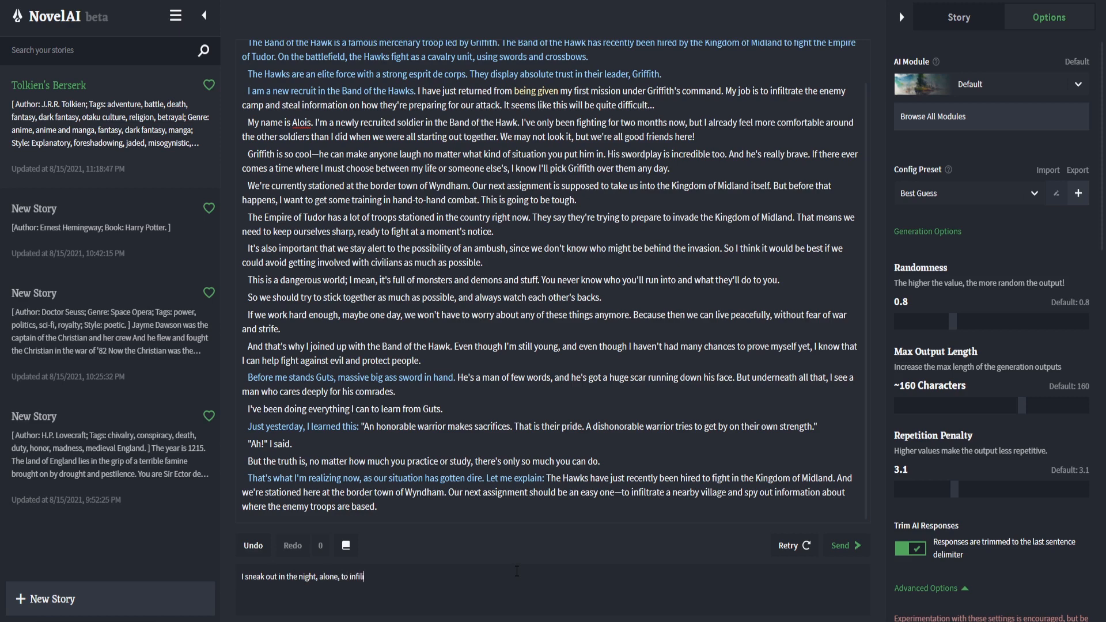
type("the enemy base.")
right_click(357, 576)
left_click(425, 405)
key("Return")
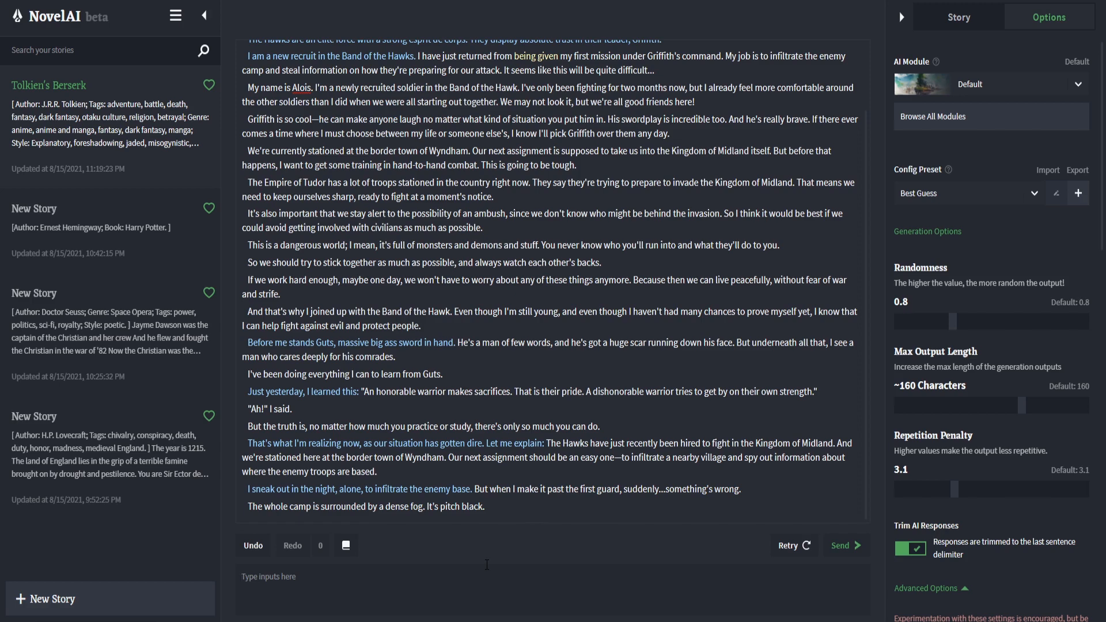
- Submit "I draw my sword, but feel less than prepared for whatever it is I can sense gathering around me." for the AI to continue
type("I draw my sword, but feel less tha")
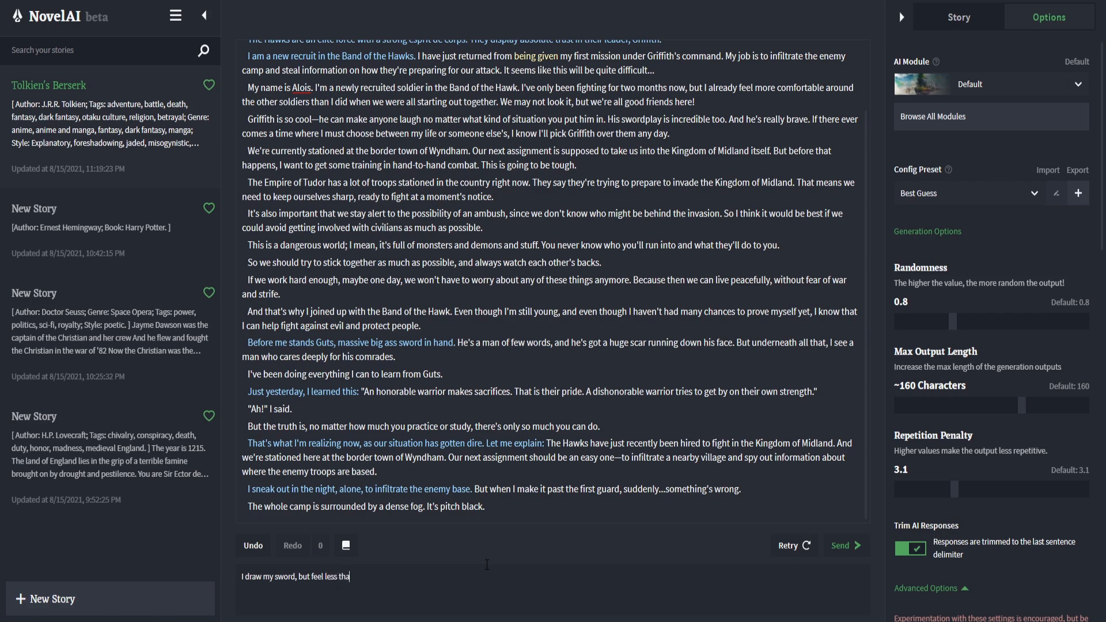
type("n prepared for whatever it is gathering around me.")
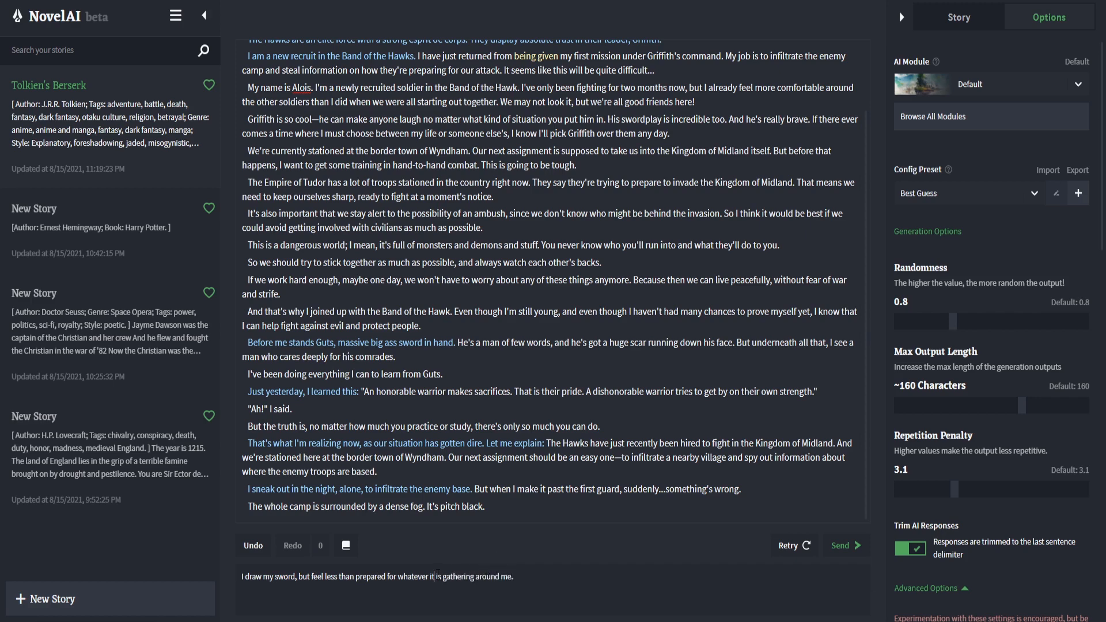
type("I can sense")
key("Return")
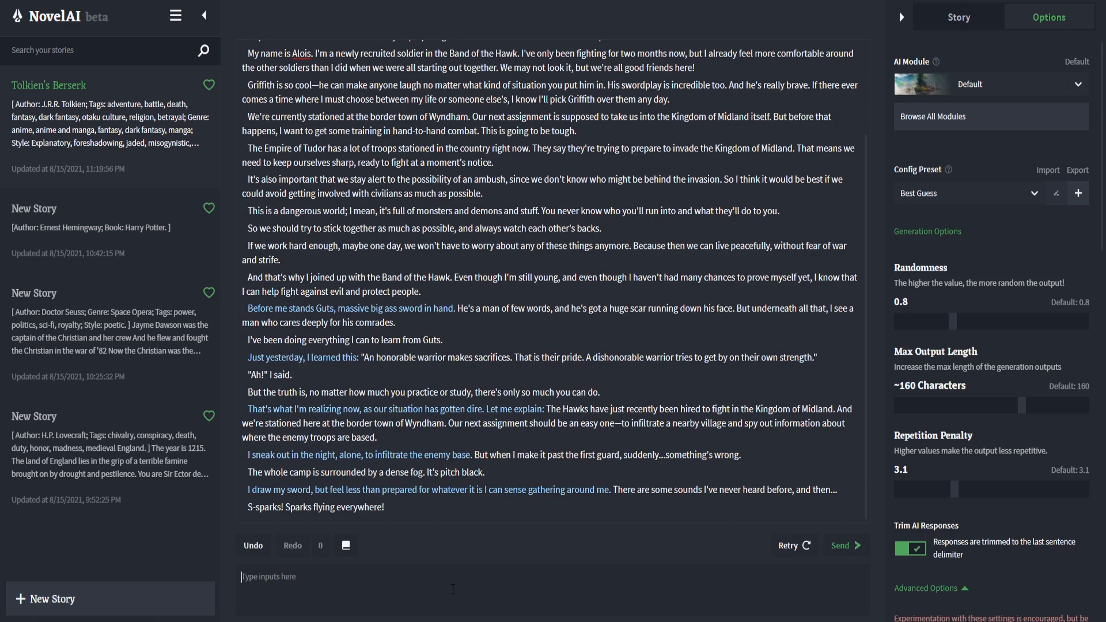
- Have the AI continue the sparks scene twice and undo the second continuation
key("Return")
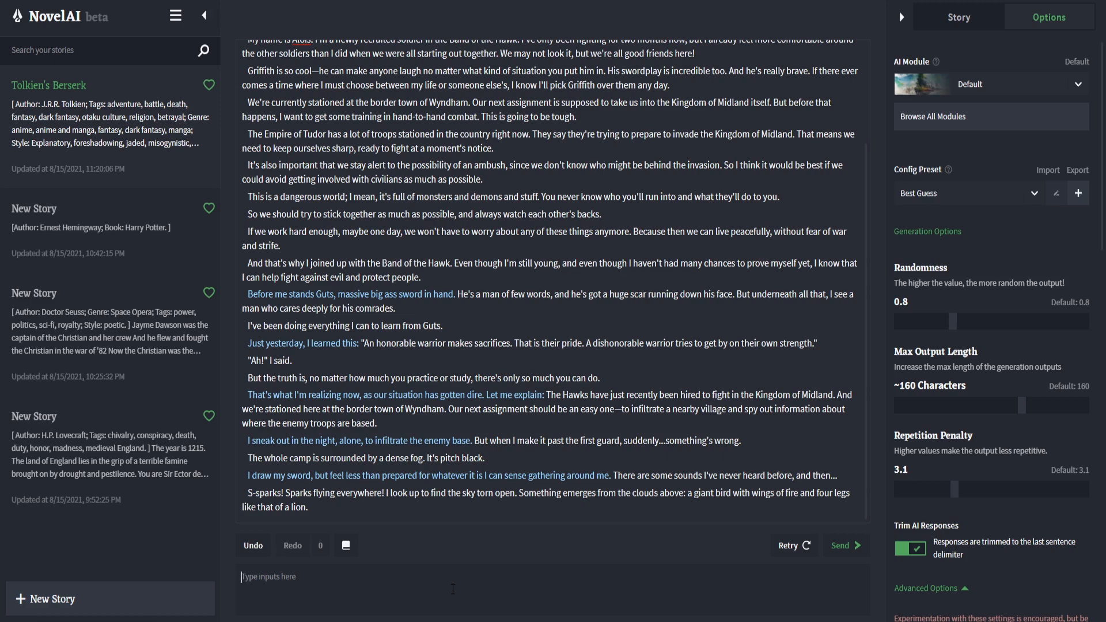
key("Return")
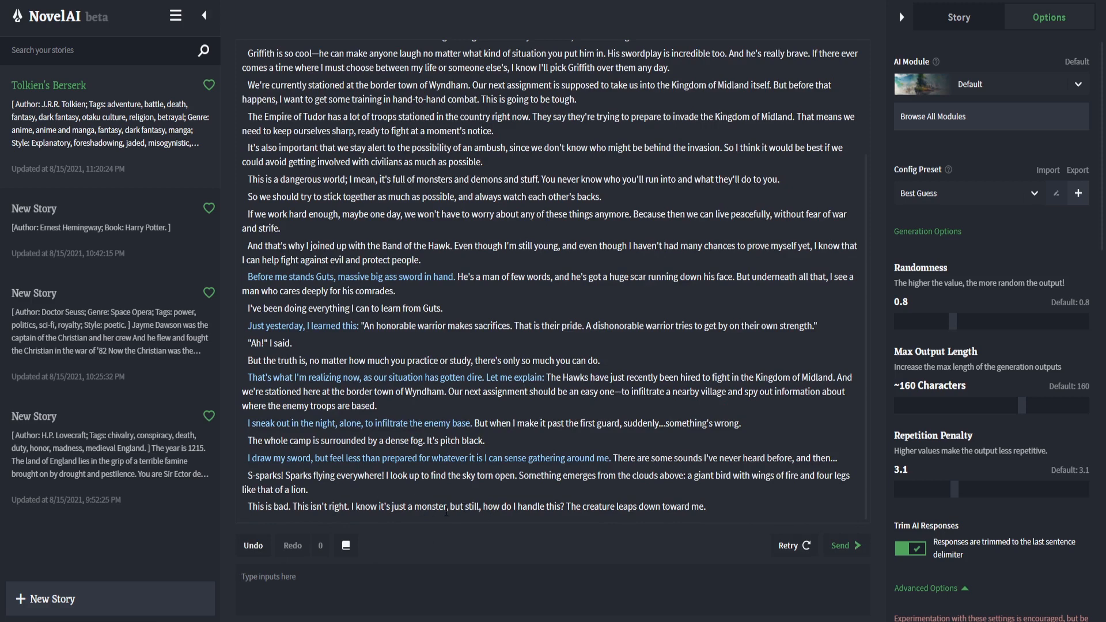
key("ctrl+z")
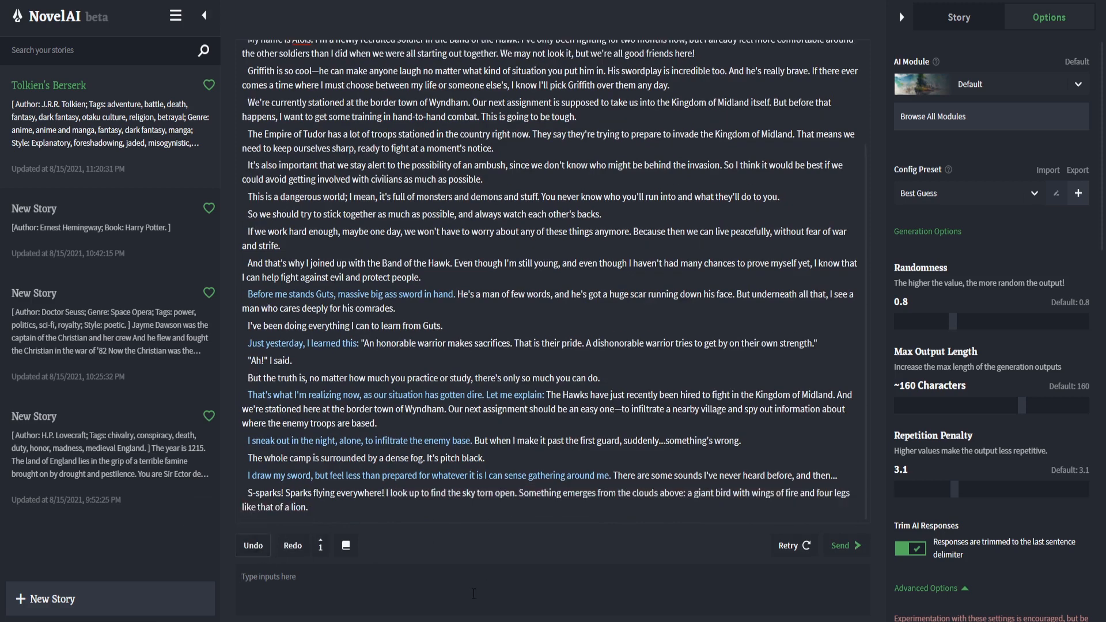
scroll(431, 291, "up", 3)
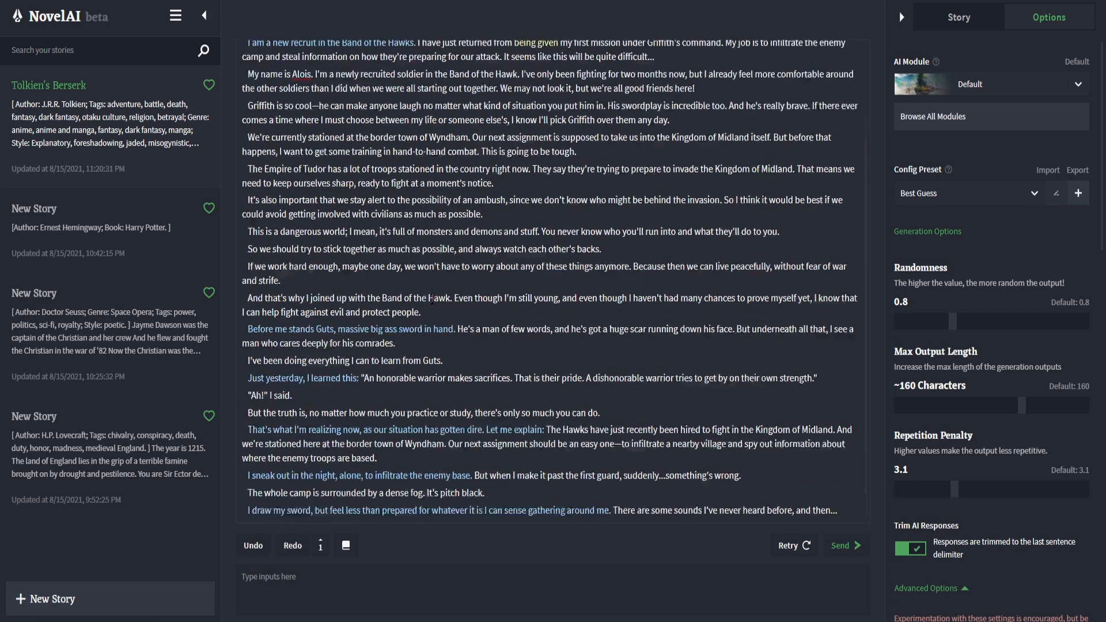
scroll(422, 218, "down", 3)
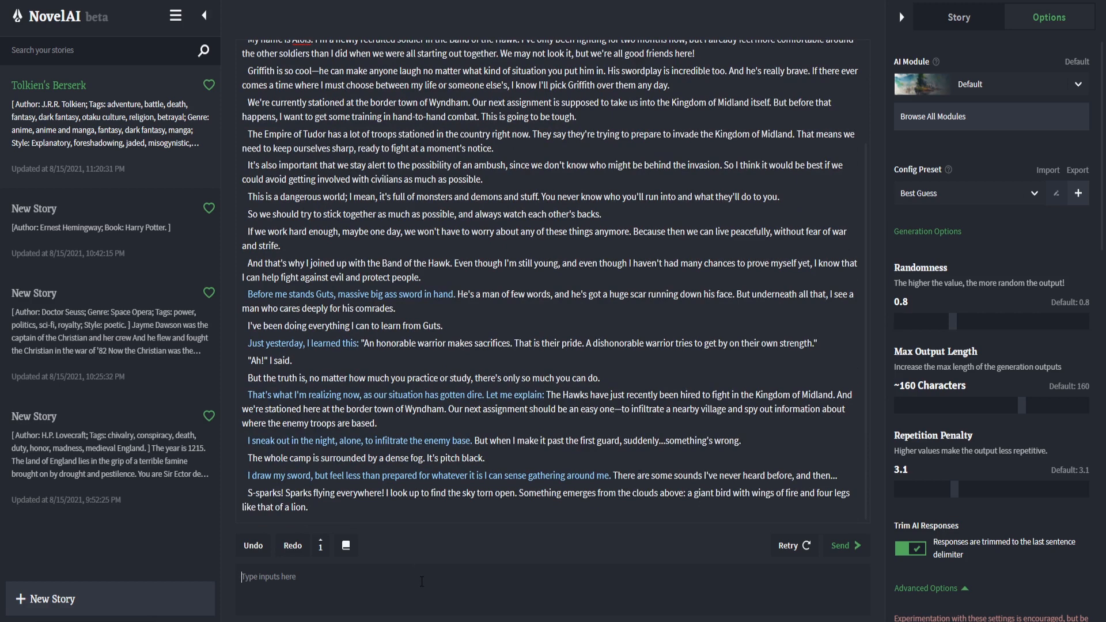
- Submit "I ready my sword, knowing all the while that I can do nothing against this monstrous force." for the AI to continue
type("I ready my sword, knowing all the whi")
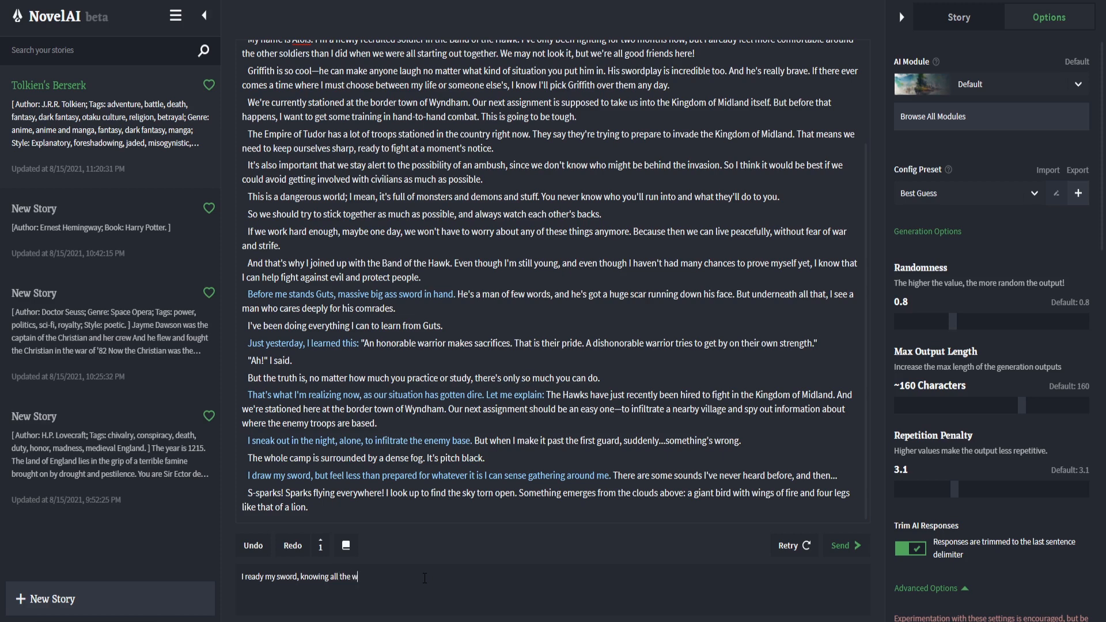
key("BackSpace")
key("BackSpace")
type("hile that I can do nothing against this monstrous force.")
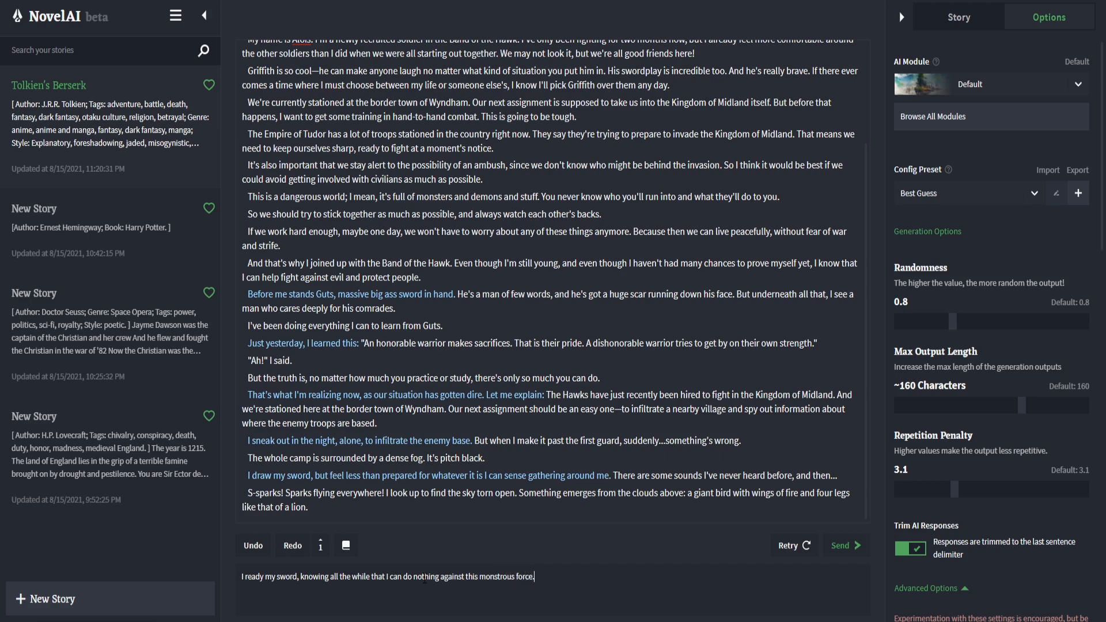
key("Return")
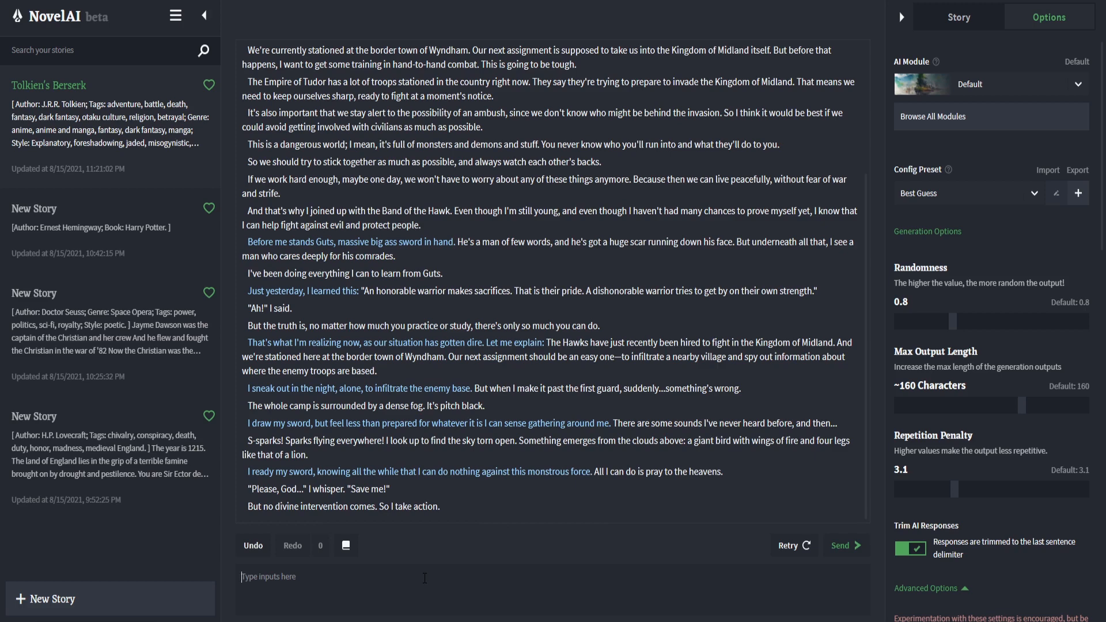
- Submit the input "I examine my surroundings for something more effective than my blade." for the AI to continue
type("I examine my surroundings for something")
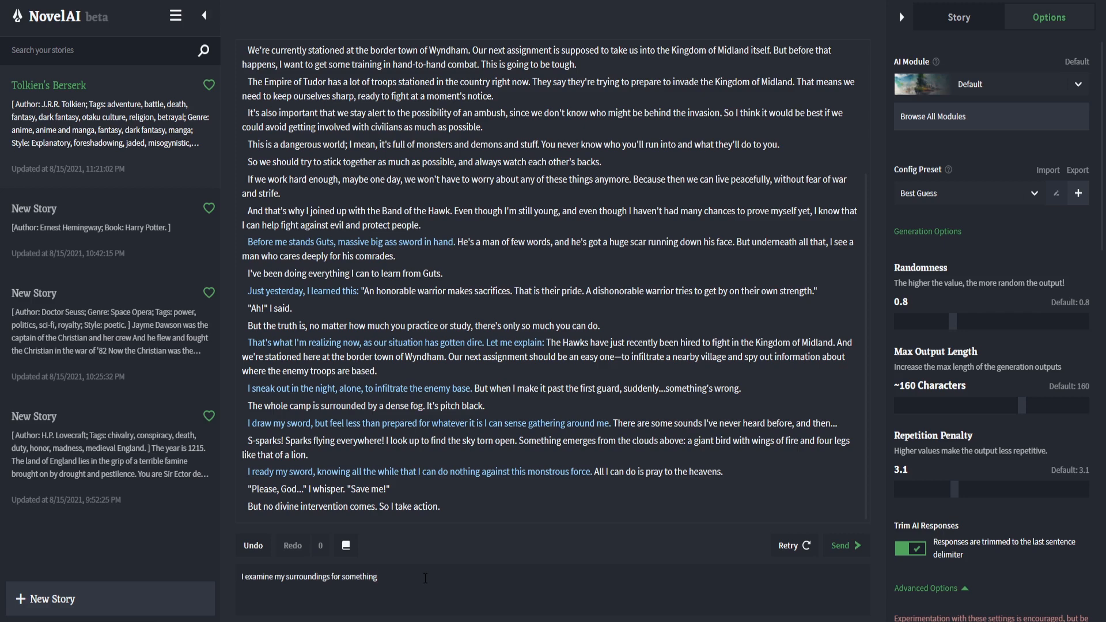
type("  more effective than my blade.")
key("Return")
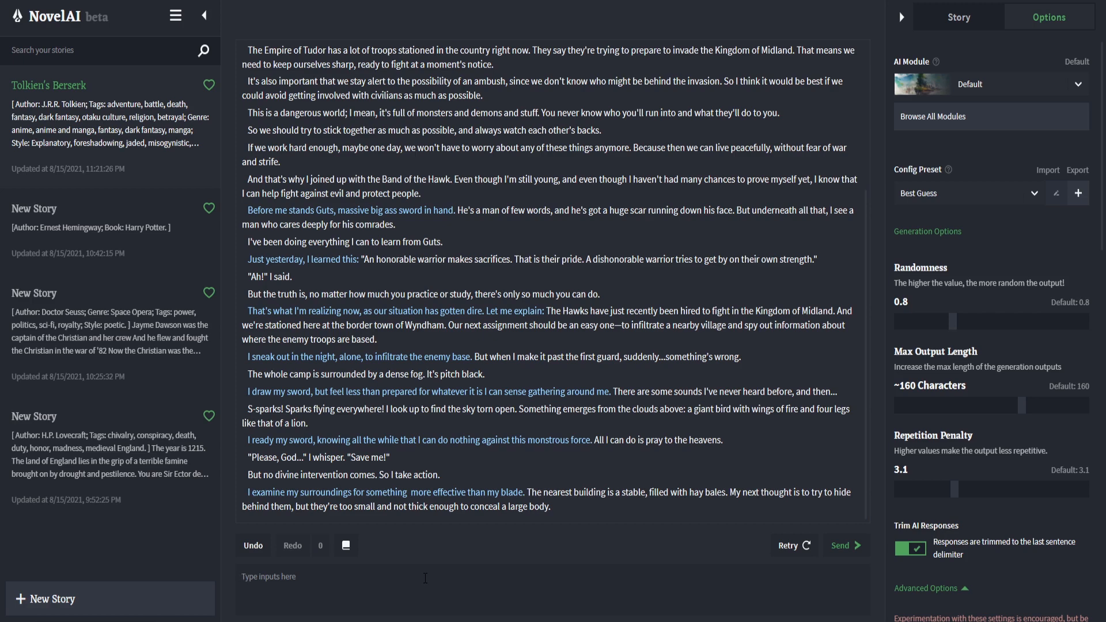
- Submit the input "Apparently I have a large body." with its spelling corrected
type("Apprently I have a large body.")
right_click(267, 584)
left_click(415, 441)
key("Return")
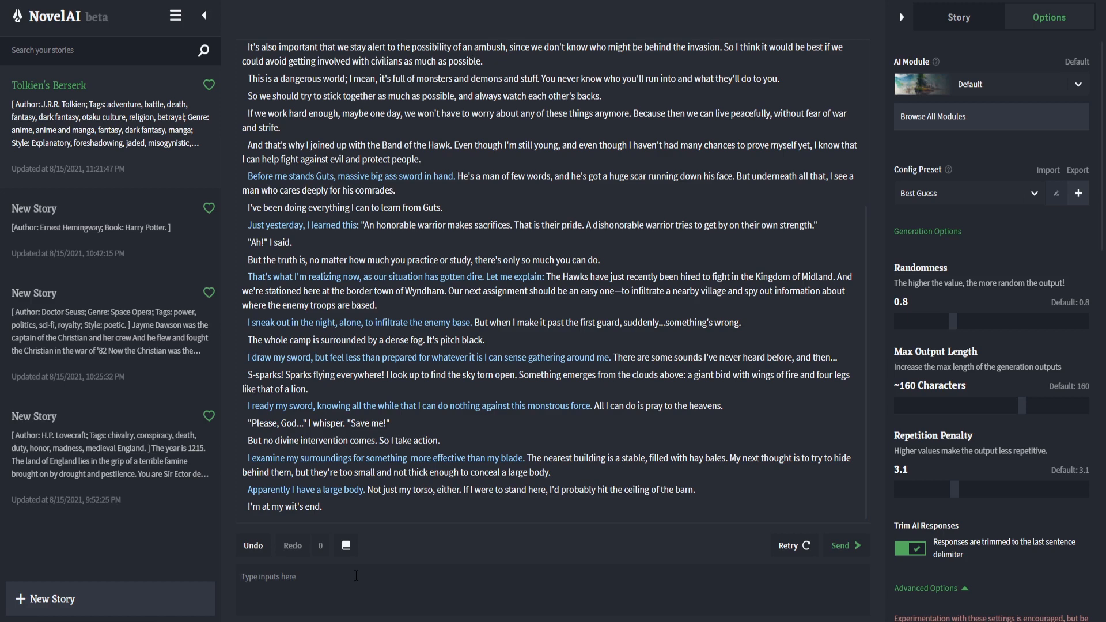
type("I")
key("BackSpace")
left_click_drag(627, 498, 693, 499)
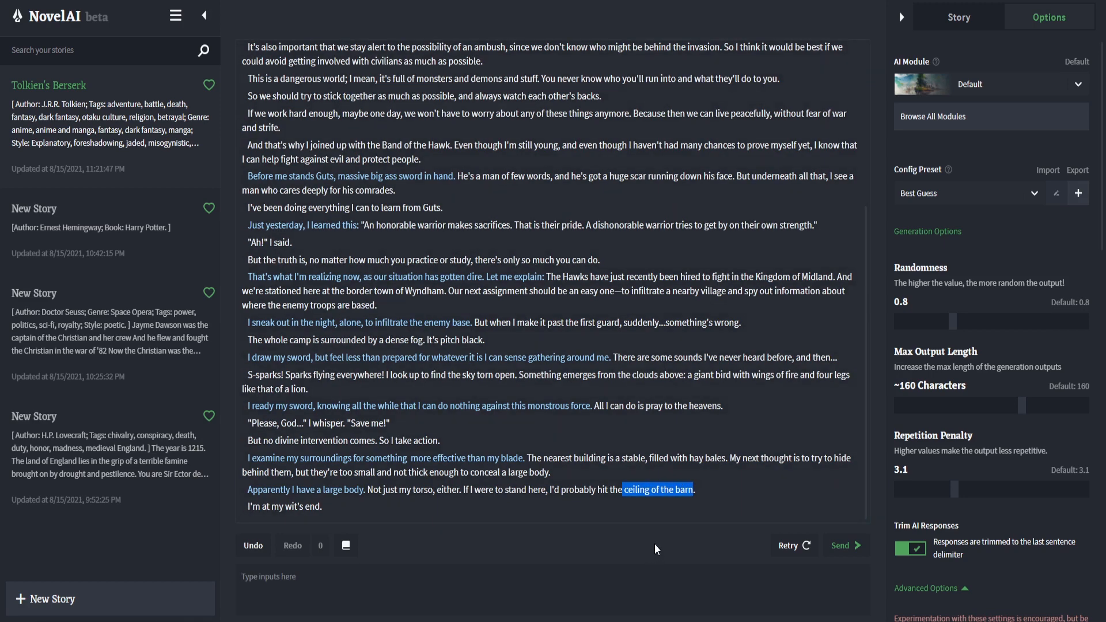
- Submit the input "I search my inventory." with its spelling corrected for the AI to continue
left_click(610, 569)
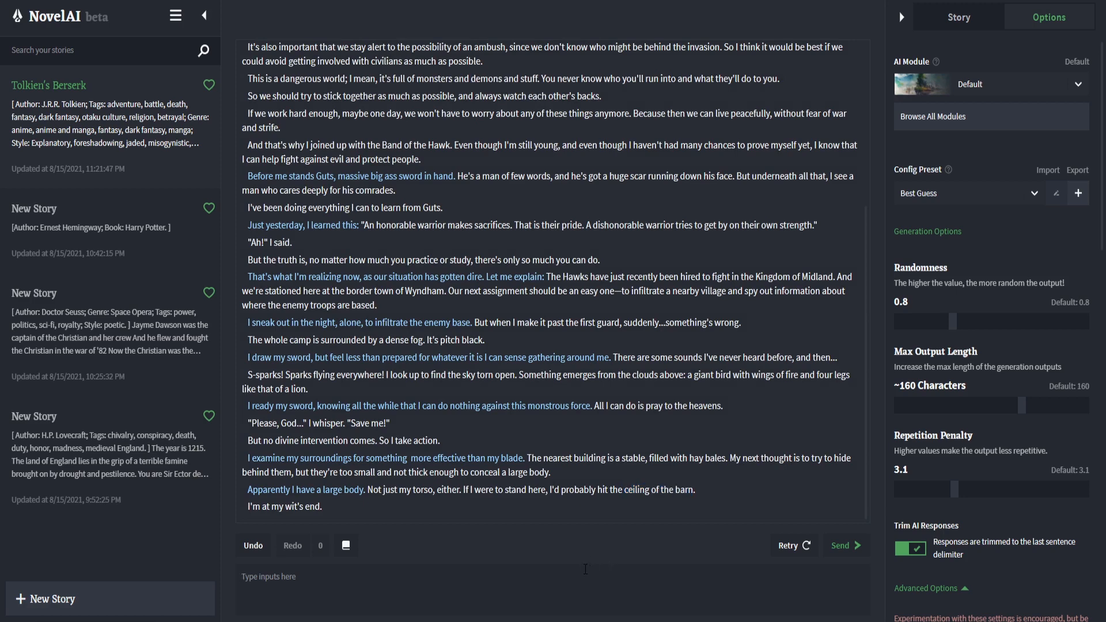
type("I serach my inventory for")
key("BackSpace")
key("BackSpace")
key("BackSpace")
right_click(254, 577)
left_click(283, 421)
type(".")
key("Return")
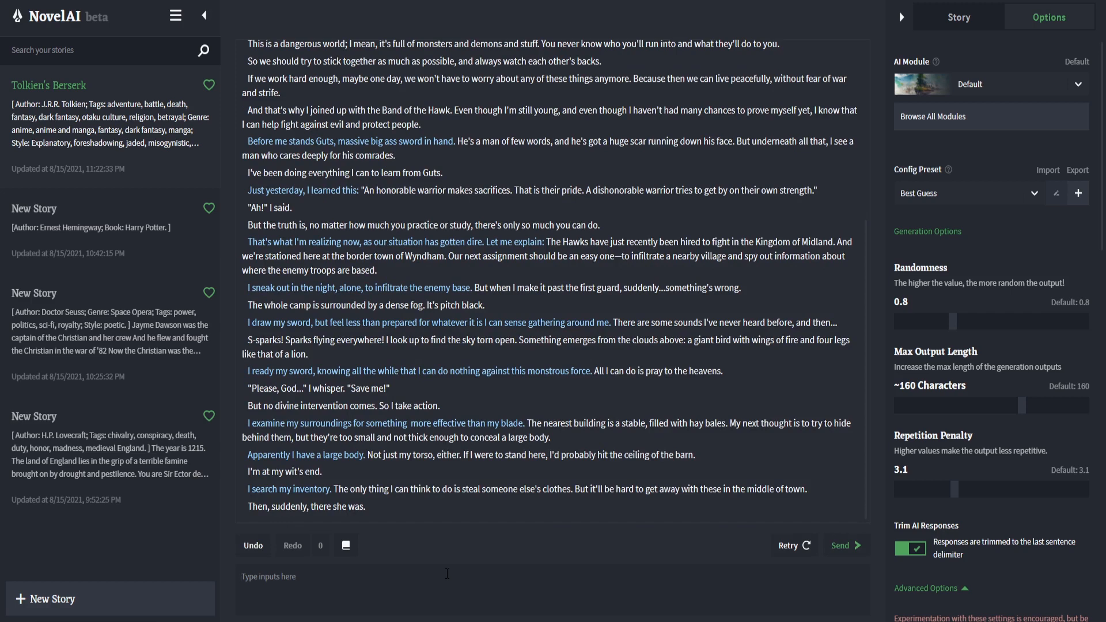
- Regenerate the AI's reply to the inventory sentence twice, and undo both the reply and the sentence
left_click(796, 547)
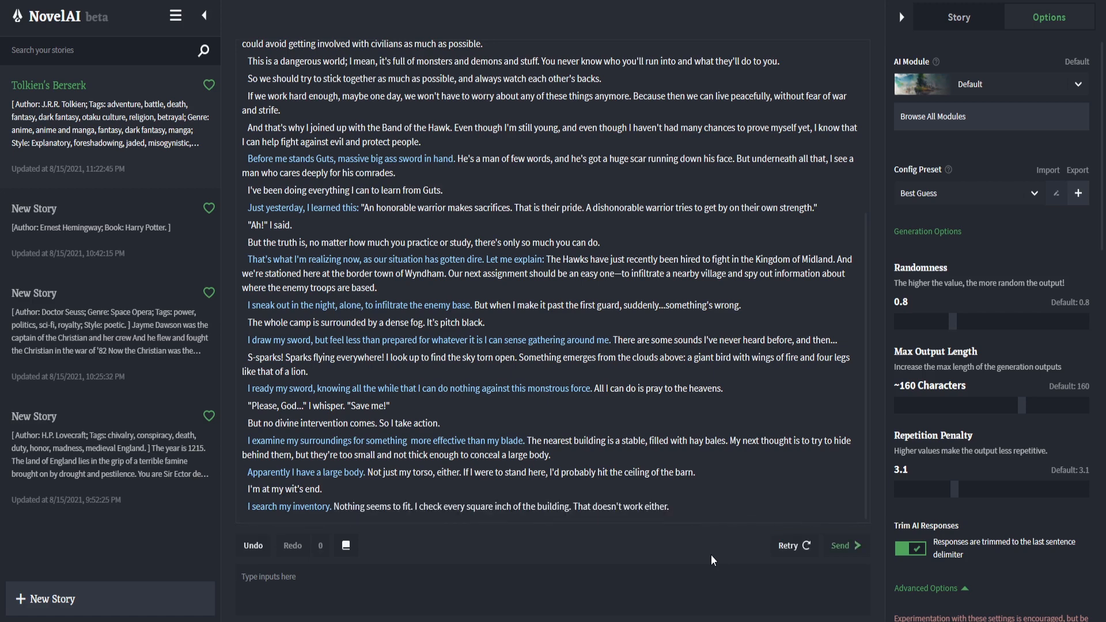
left_click(787, 547)
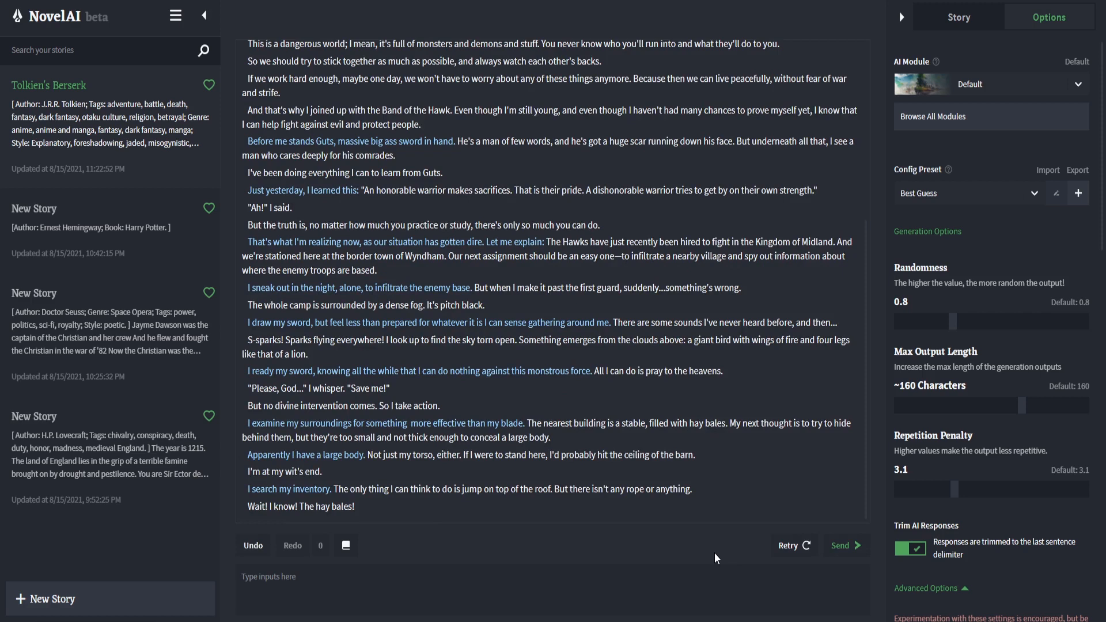
left_click(253, 545)
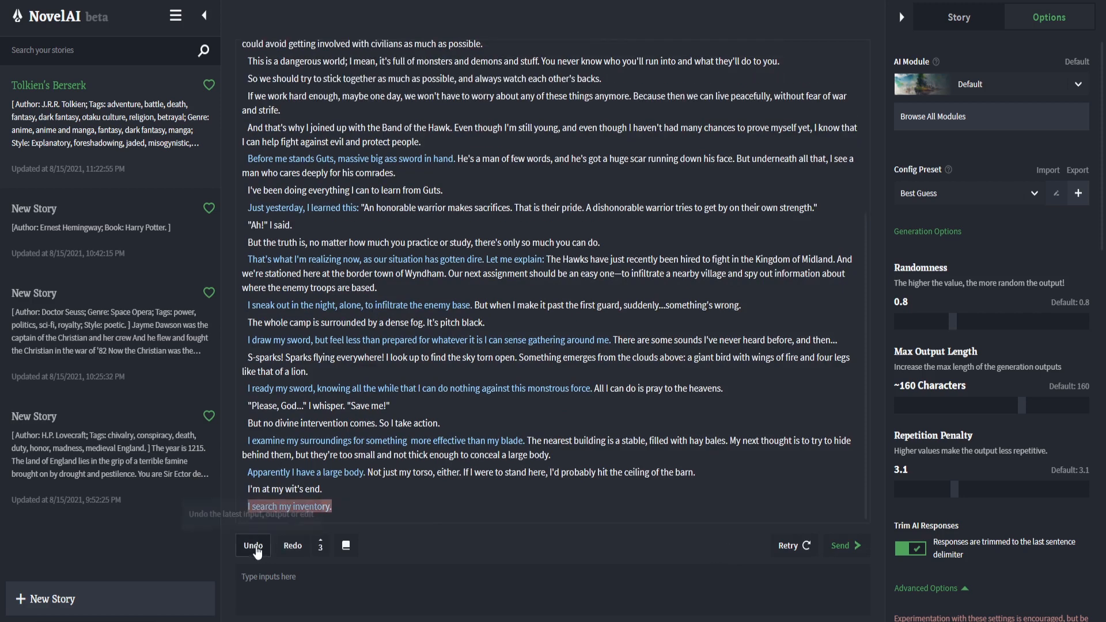
left_click(253, 545)
left_click(364, 597)
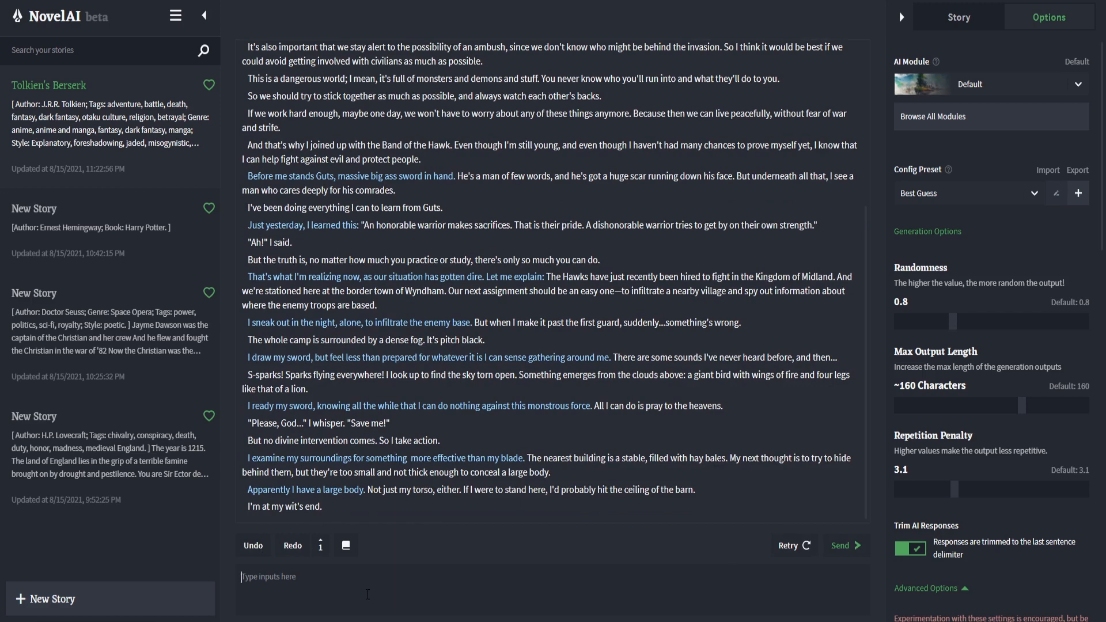
type("I begin to climb the barn, hoping that")
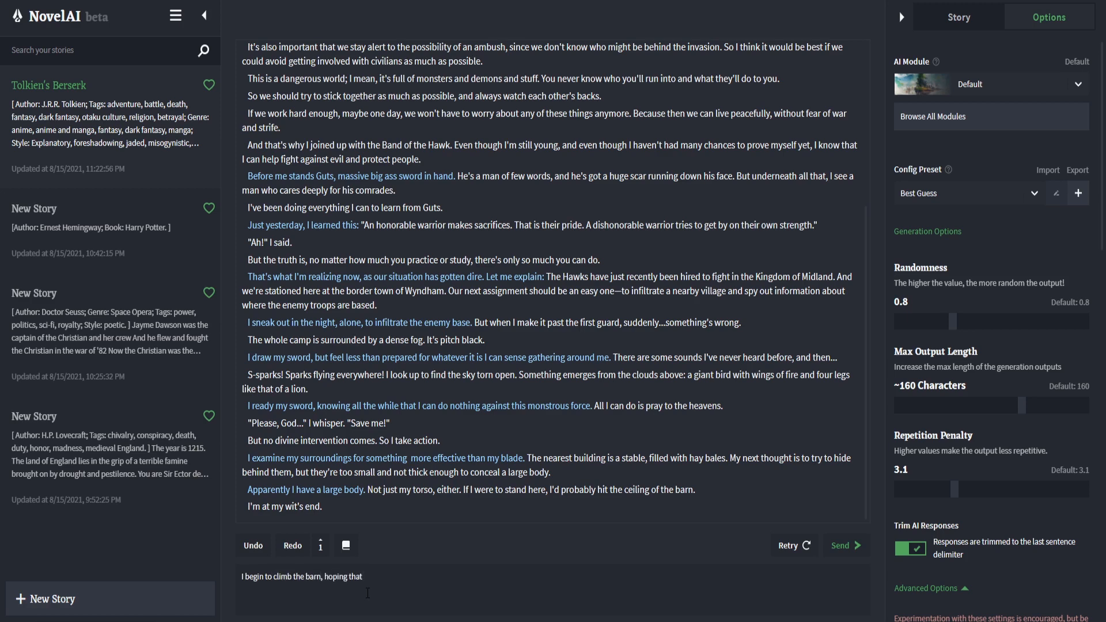
key("BackSpace")
key("BackSpace")
key("BackSpace")
key("BackSpace")
key("BackSpace")
key("BackSpace")
key("BackSpace")
key("BackSpace")
key("BackSpace")
key("BackSpace")
key("BackSpace")
key("BackSpace")
key("BackSpace")
key("BackSpace")
key("BackSpace")
key("BackSpace")
key("BackSpace")
key("BackSpace")
key("BackSpace")
key("BackSpace")
key("BackSpace")
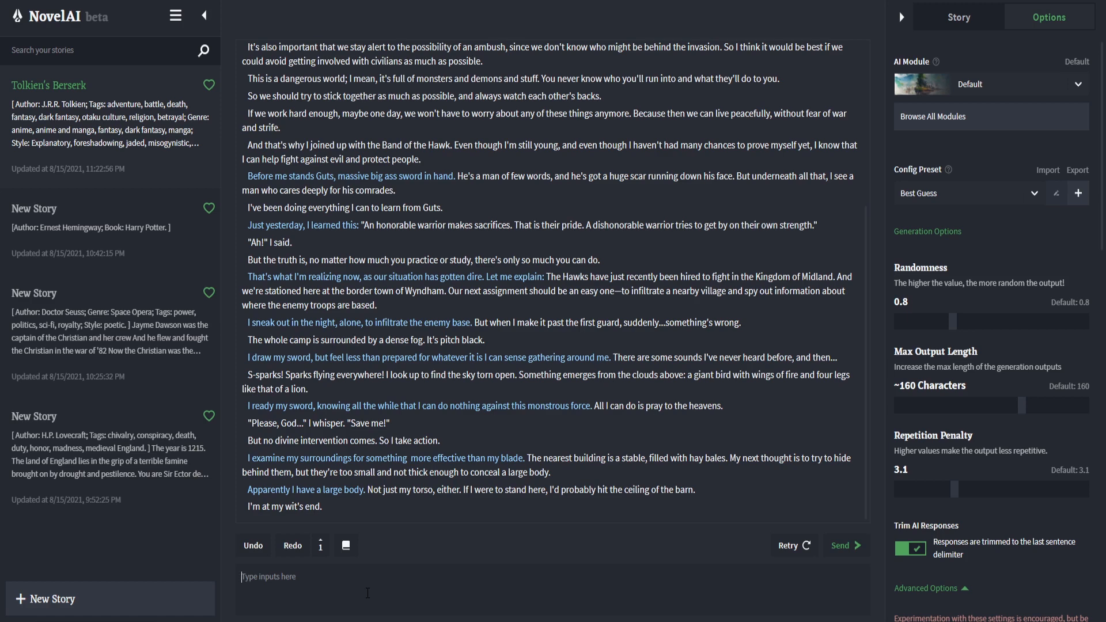
- Begin the story input with "I run. It's all I can do. Maybe I'll lose the beast in the fog, make it back to camp"
type("I run. It's all I can do. Maybe I'll lose the")
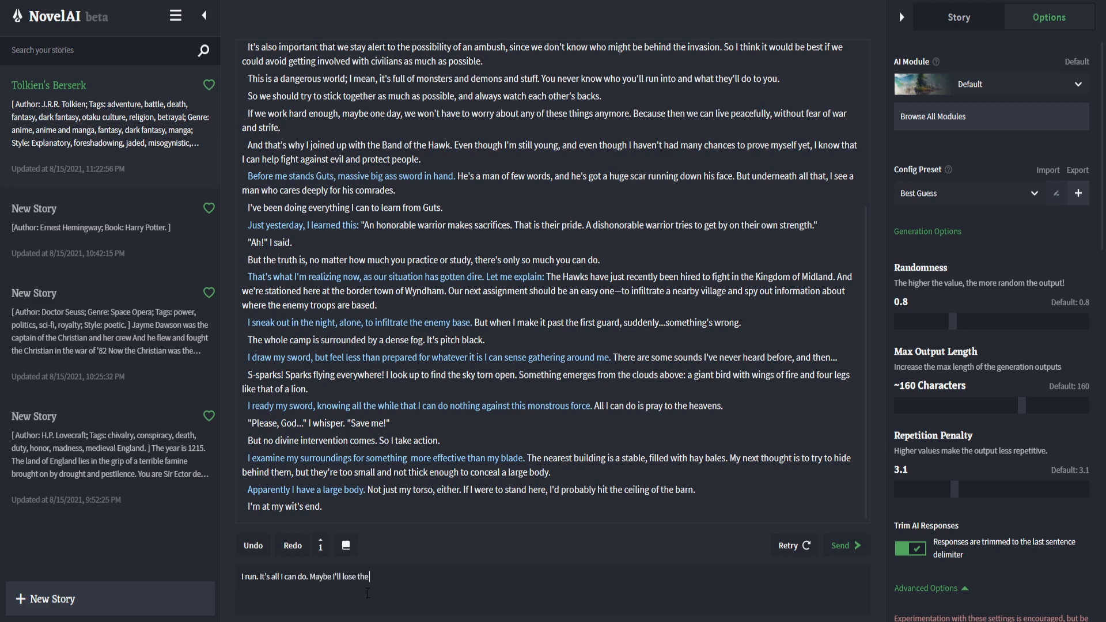
type(" beast in the fog, make it be")
key("BackSpace")
type("ack to camp")
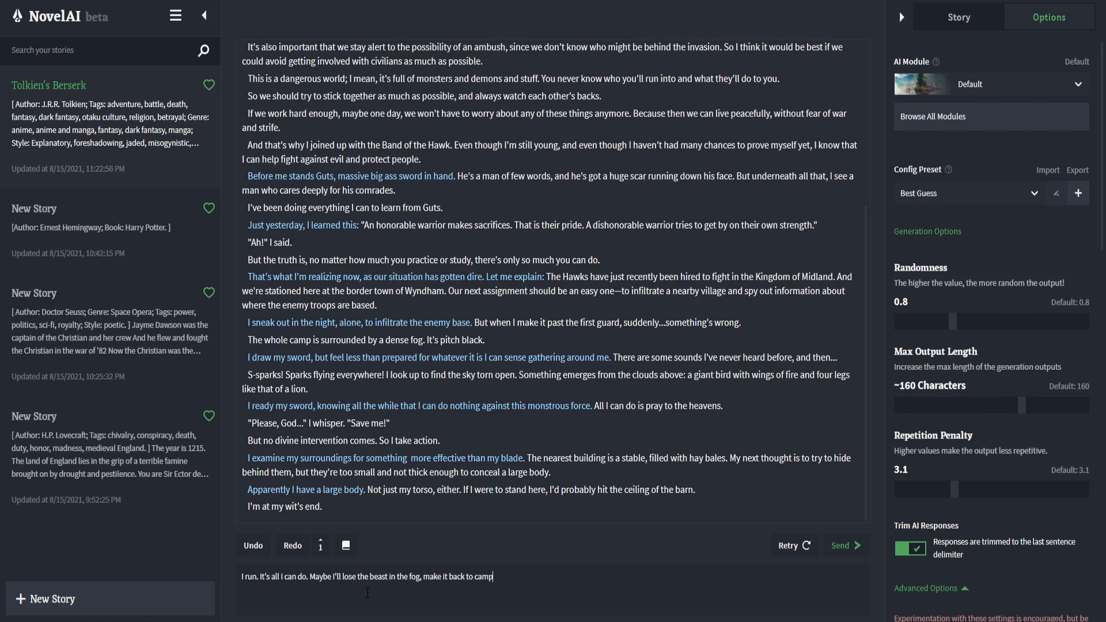
- Finish the input with "alive. It'll be a mission failure, no information on the enemy, but I'll stay alive." and submit it
type(" alive. It'll be a mission failure, no informarion on")
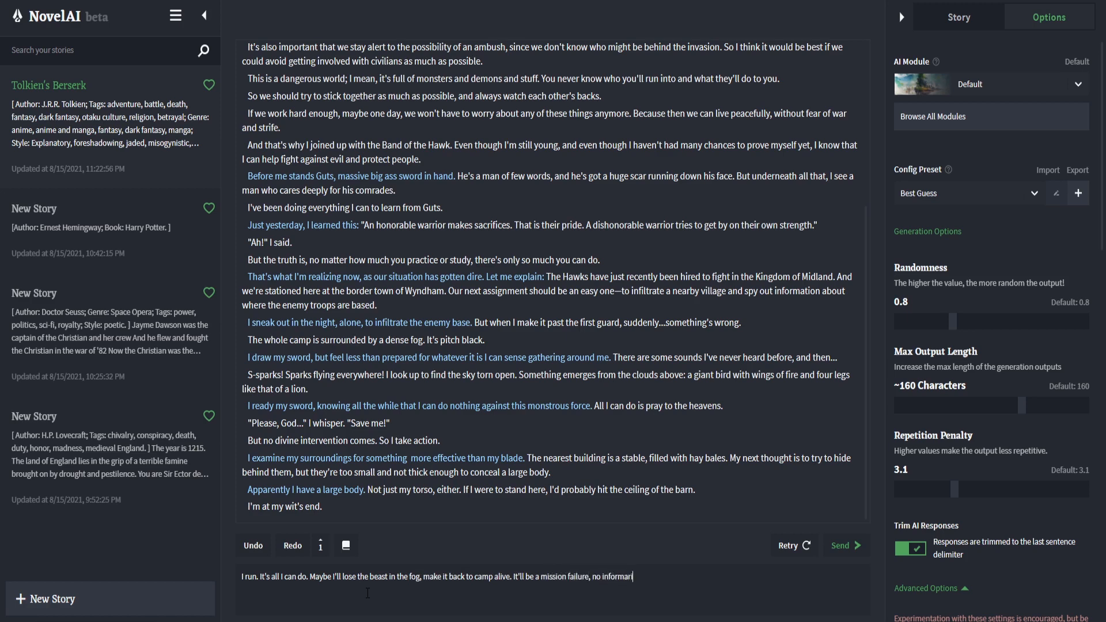
key("BackSpace")
key("BackSpace")
key("BackSpace")
key("BackSpace")
key("BackSpace")
key("BackSpace")
key("BackSpace")
type("tion on the enemy, but I;'ll stay alive.")
key("Return")
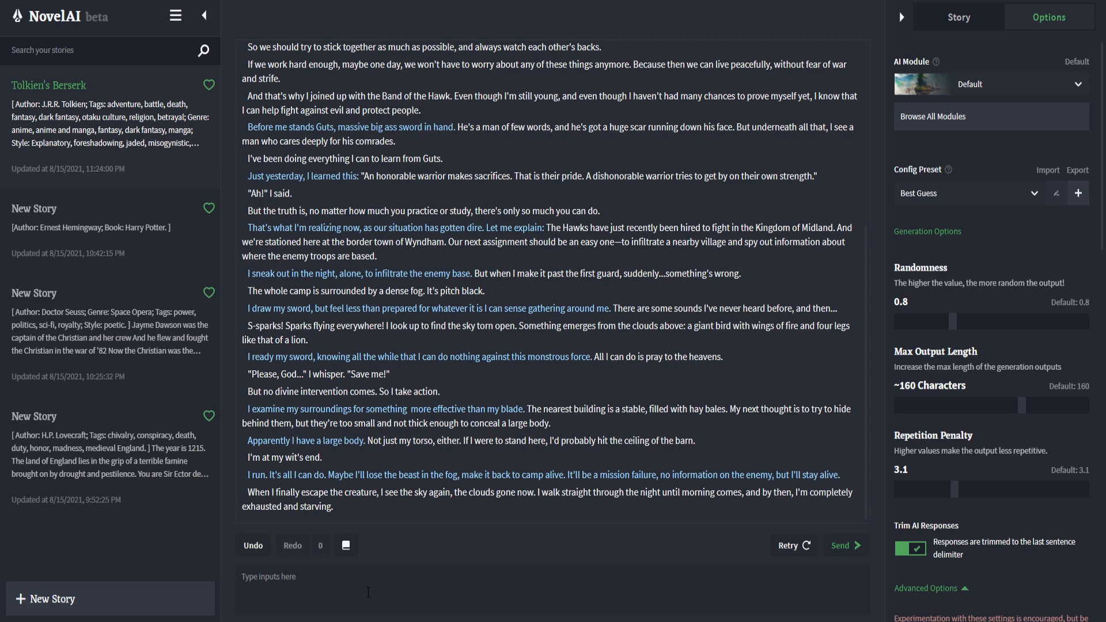
- Raise the maximum output length to ~240 characters
left_click_drag(1032, 408, 1087, 410)
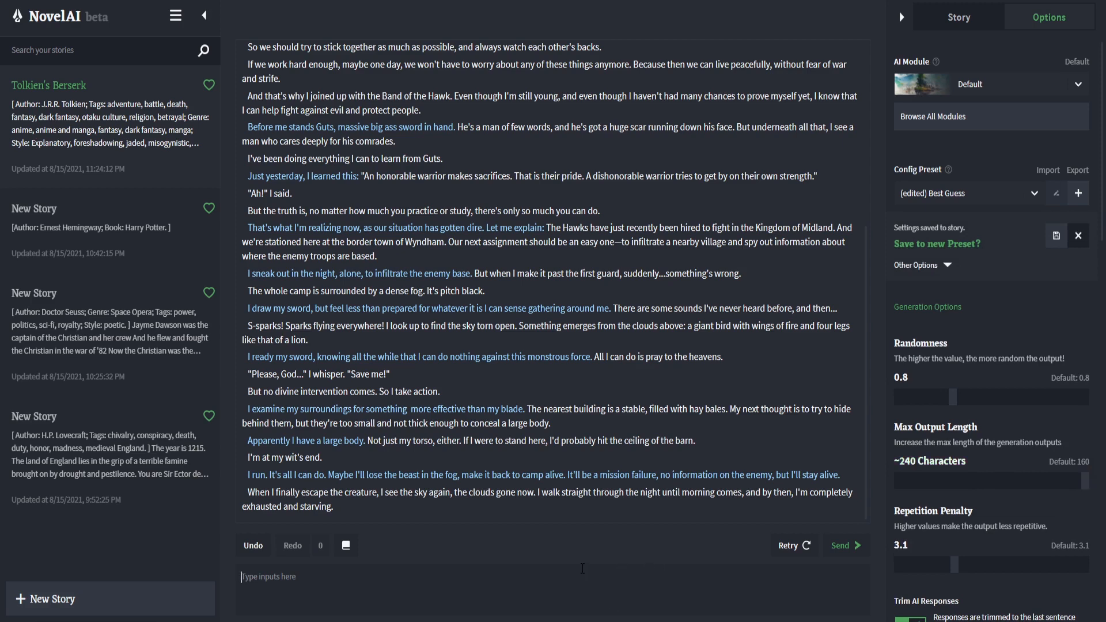
- Submit the input "I search desperately for camp." and regenerate the AI's reply once
type("I search desperately for camp.")
key("Return")
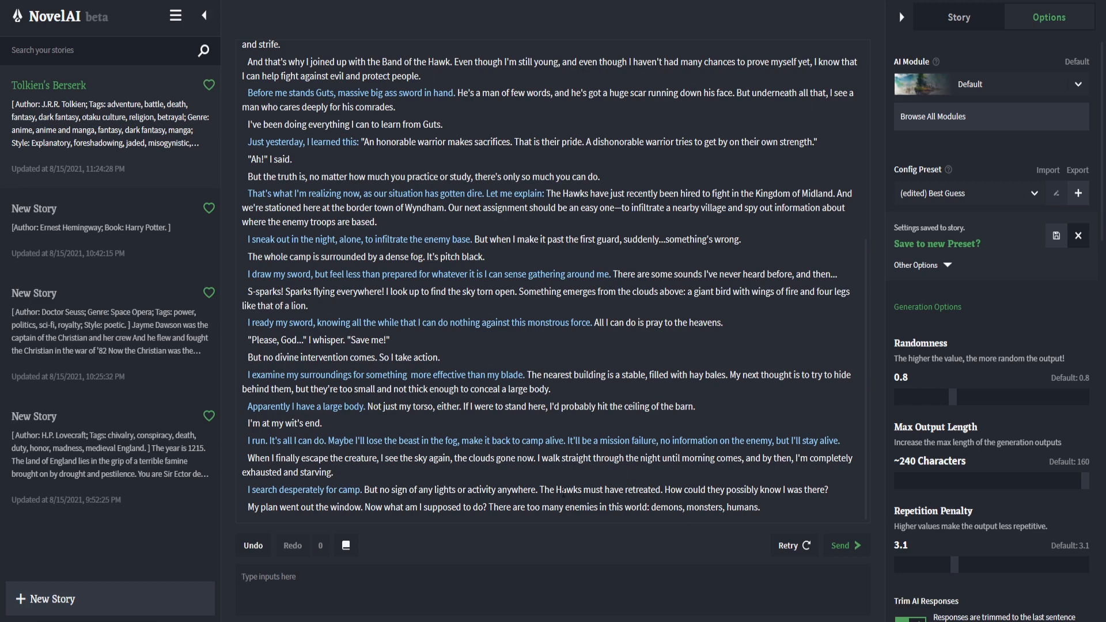
left_click(790, 546)
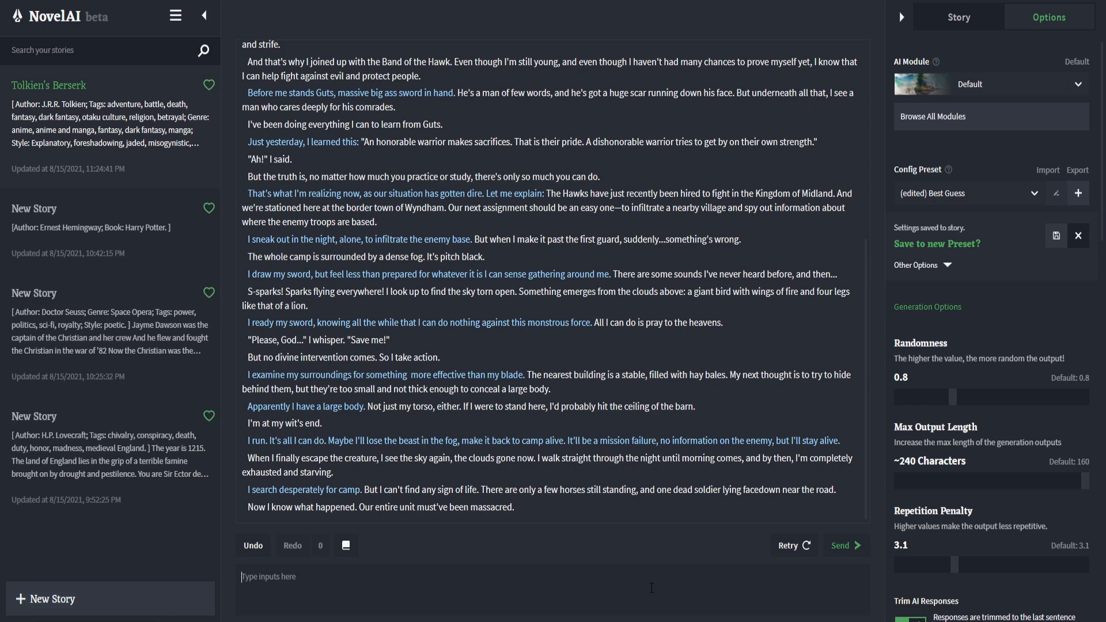
- Submit the input "No! I can't believe it. Guts, Griffith, Casca, they can't all be dead!" with its apostrophe corrected
type("No! I can;t believe it. Guts, Griffith")
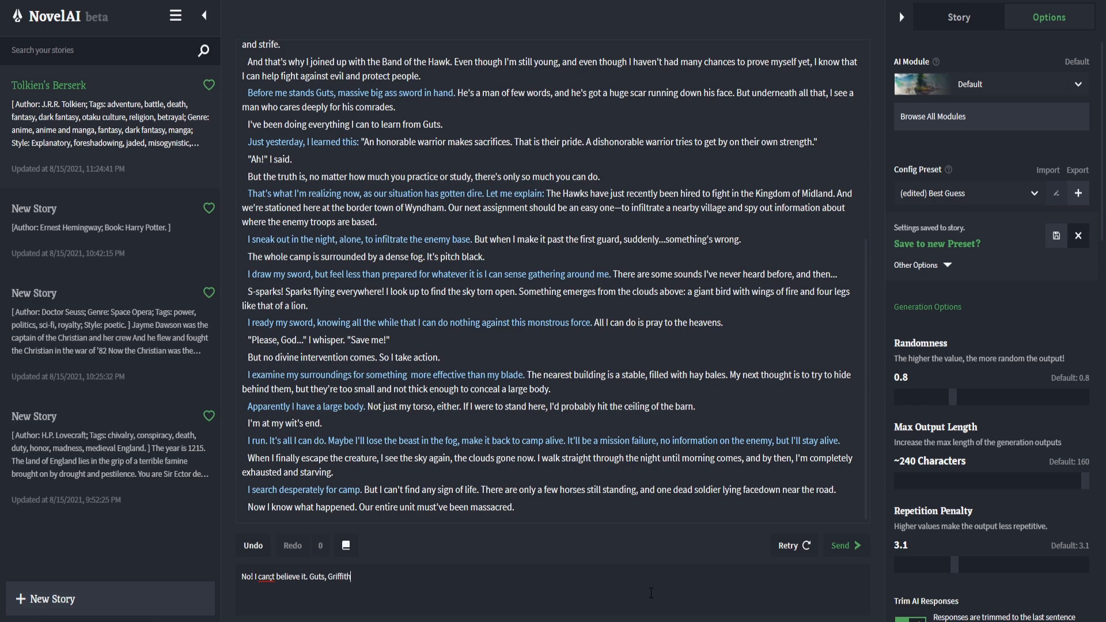
type(", Casca, they can't all be dead!")
left_click(275, 578)
key("BackSpace")
type("'")
key("Return")
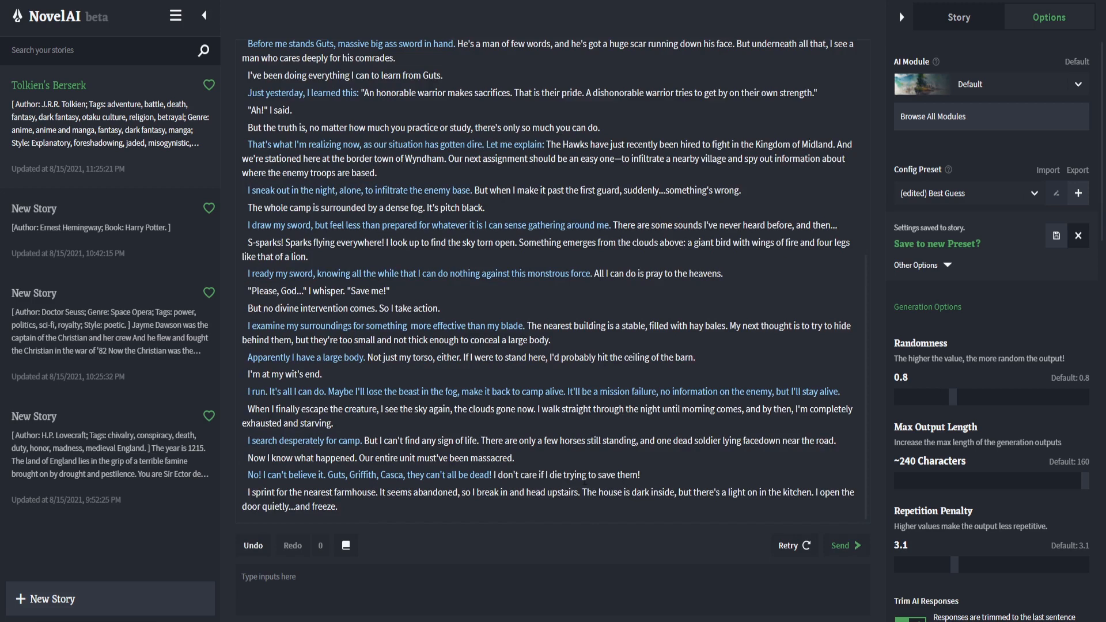
- Regenerate the AI's reply to the sentence about Guts, Griffith and Casca three times
left_click(793, 546)
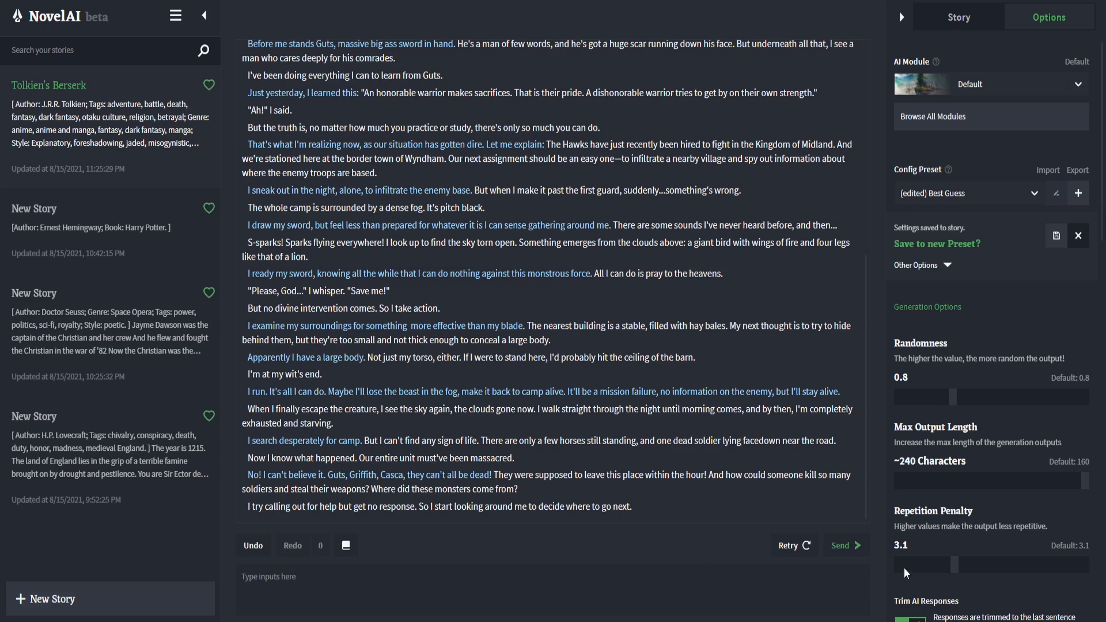
left_click(793, 545)
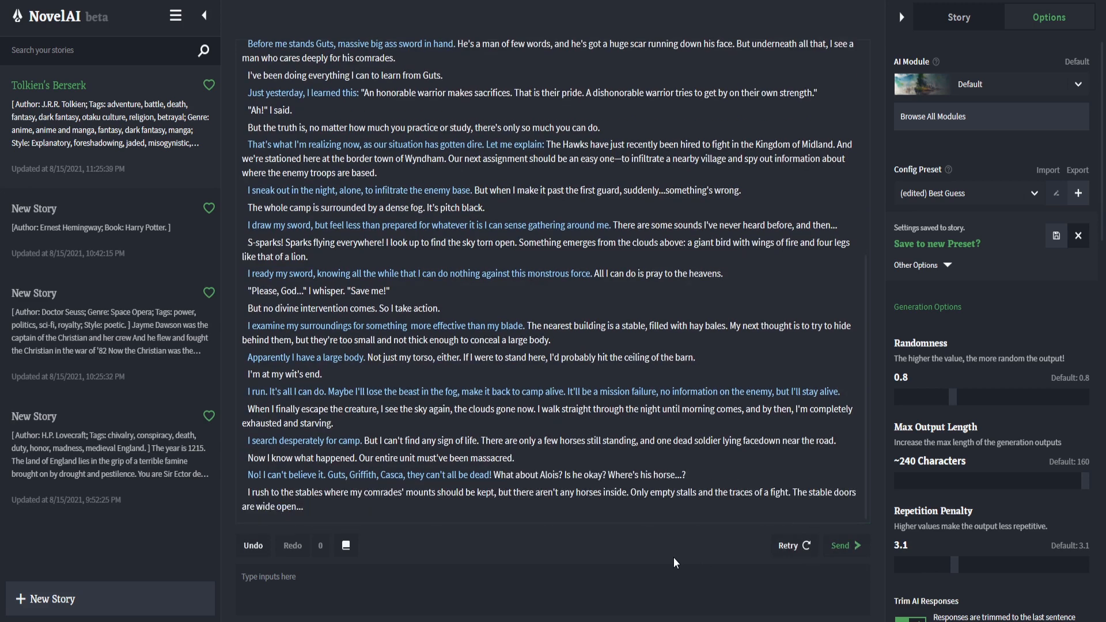
left_click(790, 546)
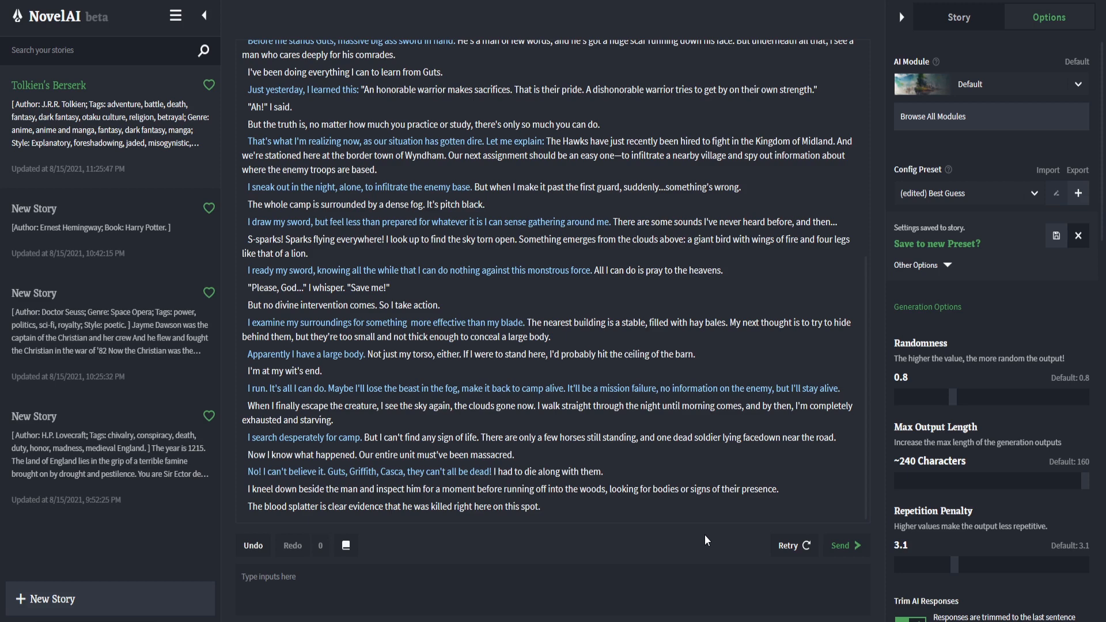
- Submit the input "I search his body for any possible clues." for the AI to continue
type("I search his body for any possible clues")
key("Return")
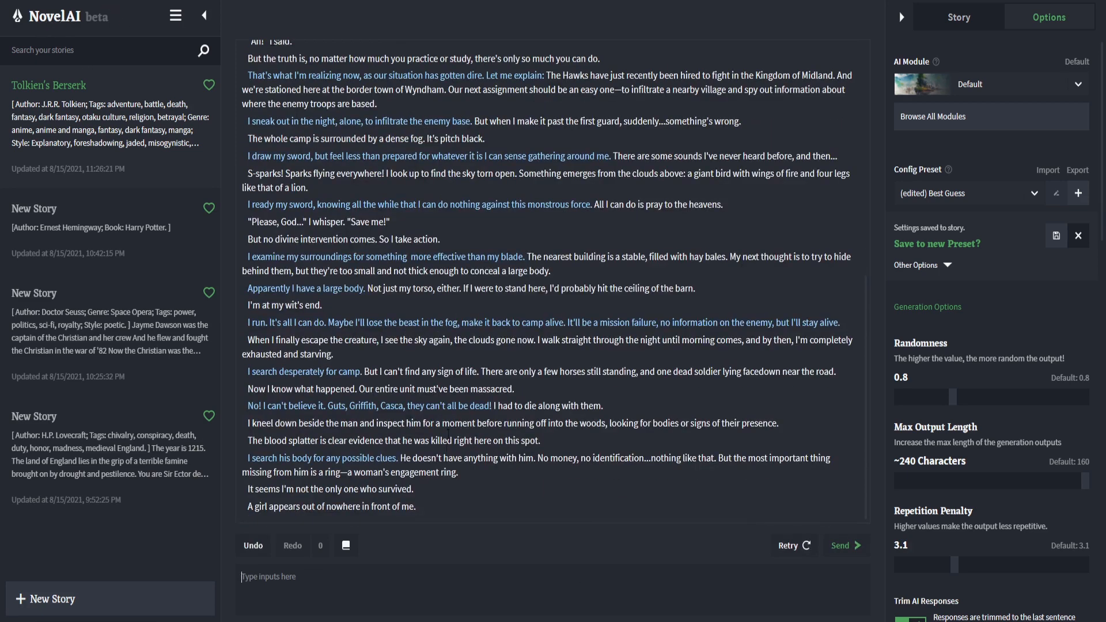
- Submit the input "I swing my sword wildly. "Who are you?!"" and, once the AI has replied, submit "I gulp."
left_click(511, 510)
type("I swing my sword wildly. \"Who are you?!\"")
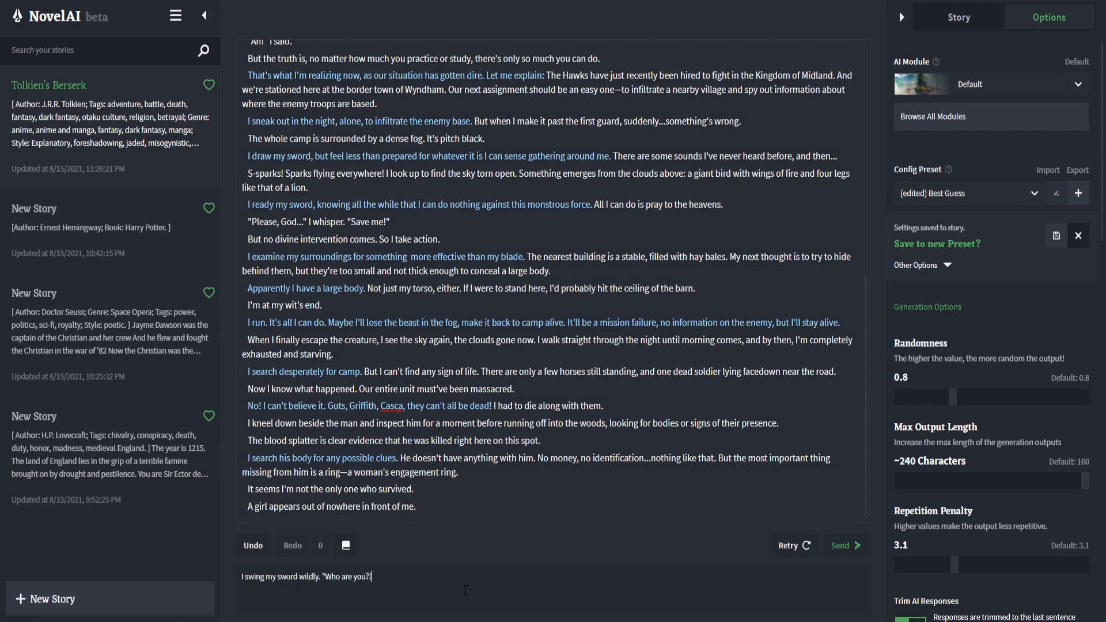
key("Return")
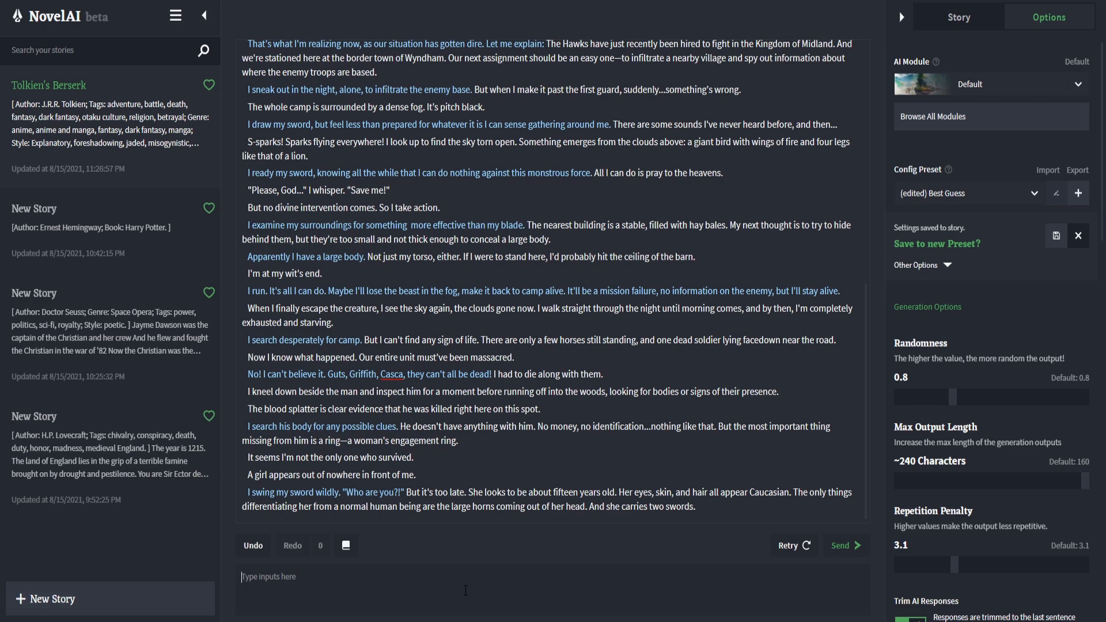
type("I gulp.")
key("Return")
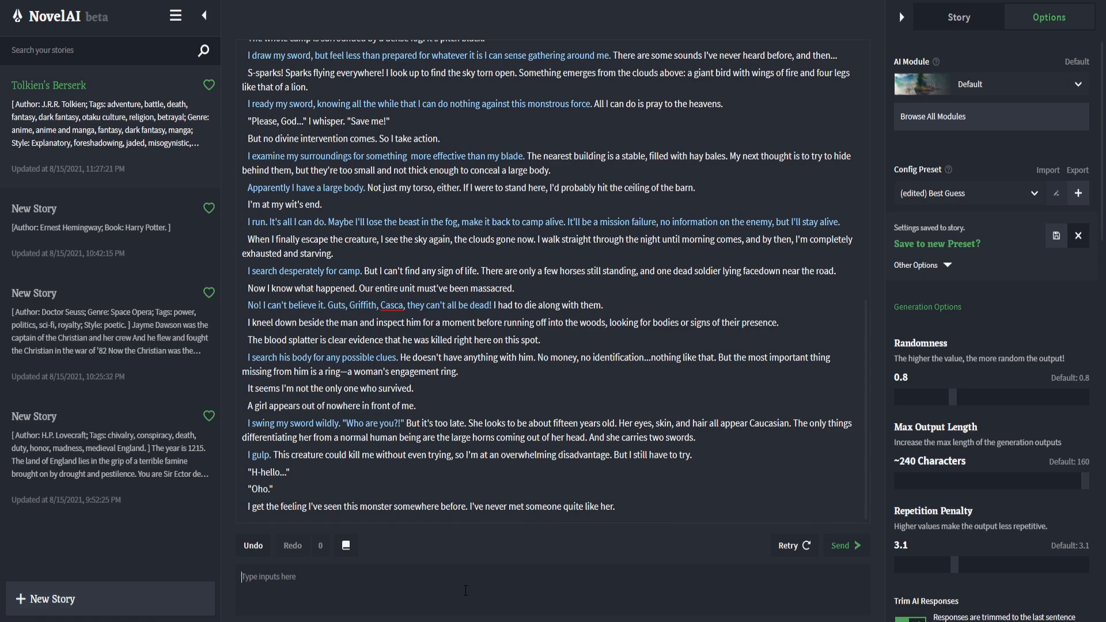
- Submit the input "It must have been in my studies. Quick, Alois! Remember this creature! Does it have a weakness?"
type("It must have been in my studies. Qucick, A")
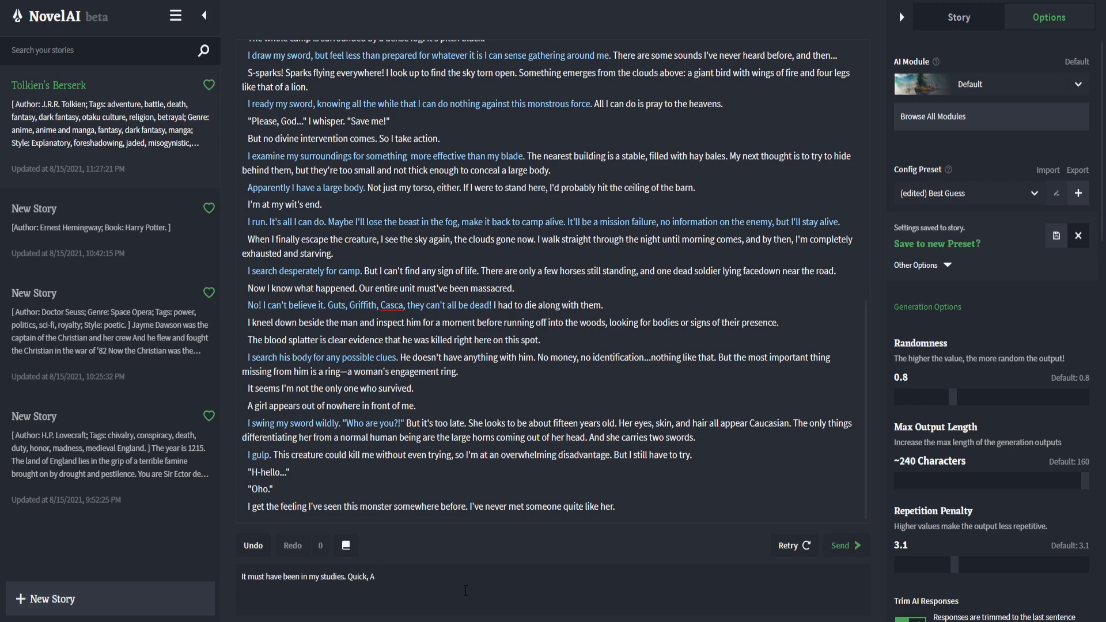
type("lois! What")
key("BackSpace")
key("BackSpace")
key("BackSpace")
key("BackSpace")
key("BackSpace")
type("Remember this creature! Does it hav")
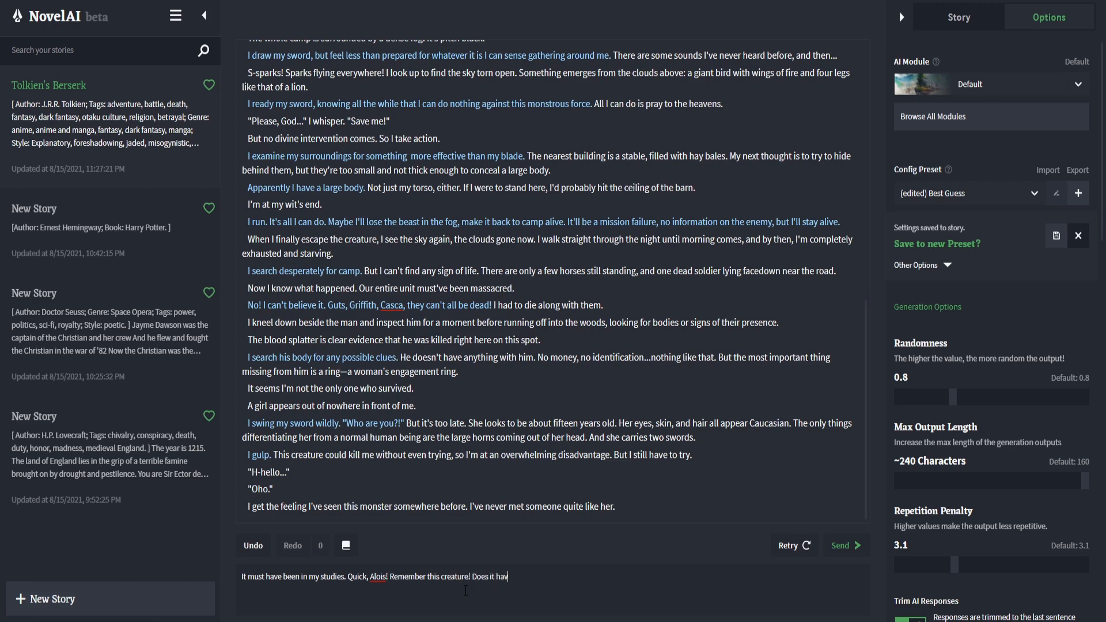
type("e a weakness?")
key("Return")
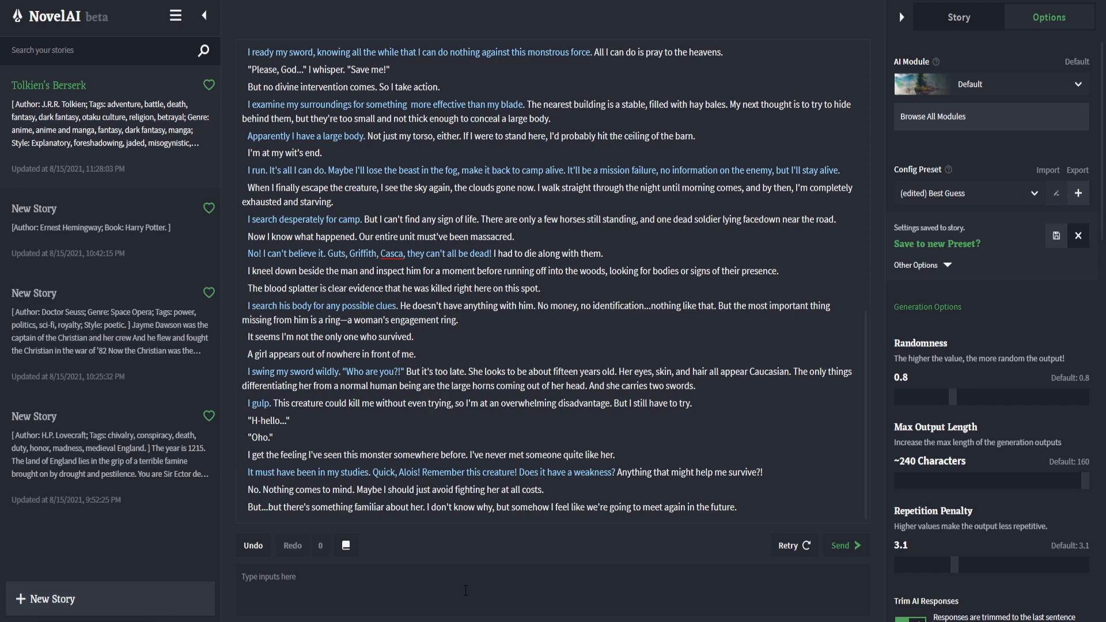
left_click(466, 590)
type("I turn to run once again. I feel like a co")
key("BackSpace")
key("BackSpace")
key("BackSpace")
key("BackSpace")
key("BackSpace")
key("BackSpace")
key("BackSpace")
key("BackSpace")
key("BackSpace")
key("BackSpace")
key("BackSpace")
key("BackSpace")
key("BackSpace")
key("BackSpace")
key("BackSpace")
key("BackSpace")
key("BackSpace")
key("BackSpace")
key("BackSpace")
key("BackSpace")
key("BackSpace")
key("BackSpace")
key("BackSpace")
key("BackSpace")
key("BackSpace")
key("BackSpace")
key("BackSpace")
key("BackSpace")
key("BackSpace")
key("BackSpace")
key("BackSpace")
key("BackSpace")
- Submit the input "I raise my sword. It's a fool errand, but it's my errand."
type("I raise my sword. It's a fool errand, ")
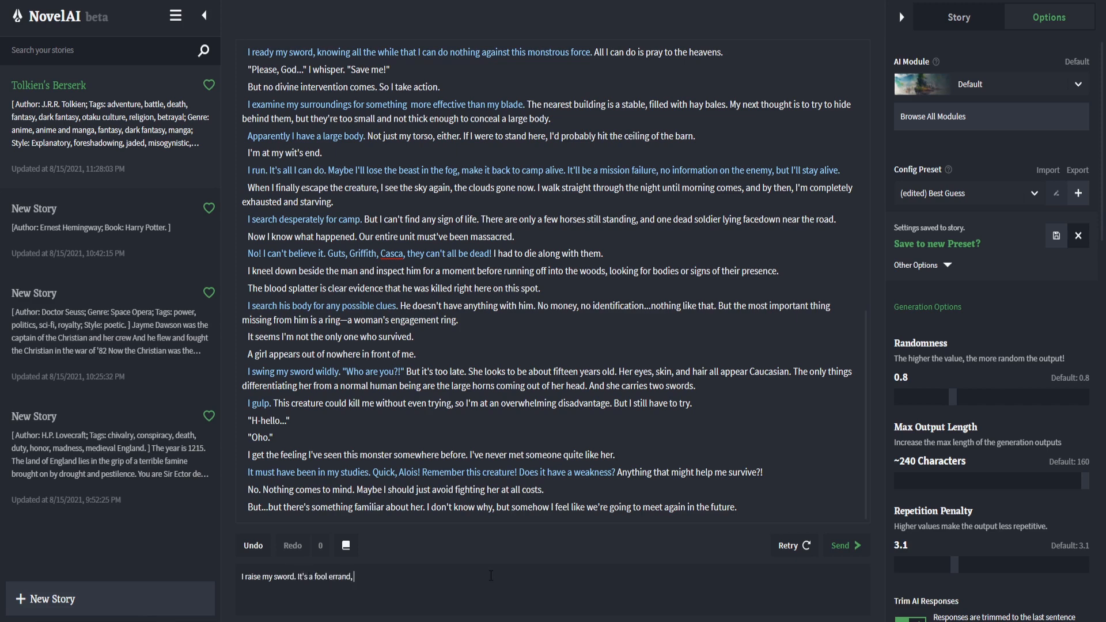
type("but it's my errand.")
key("Return")
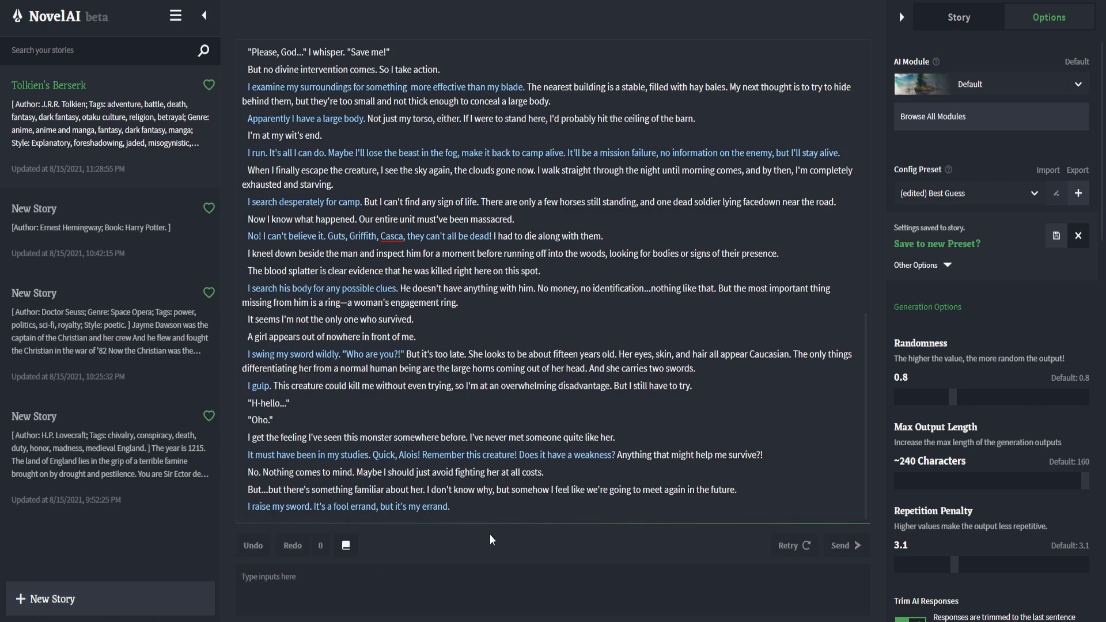
- Correct "fool errand" to "fool's errand" in the submitted sentence and have the AI continue from it
left_click(350, 508)
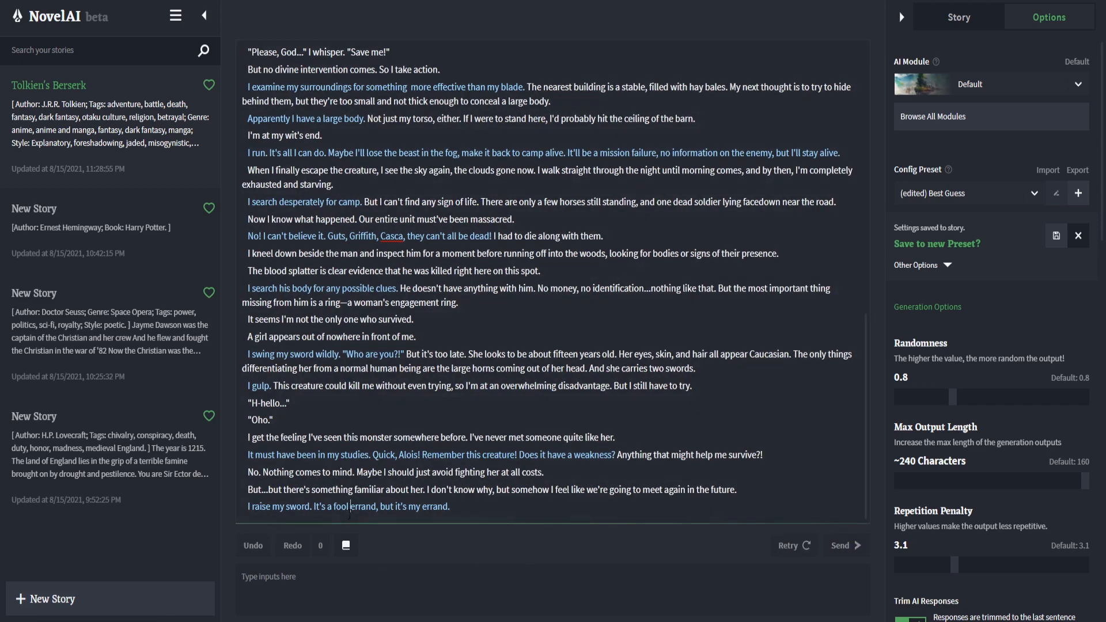
left_click(254, 546)
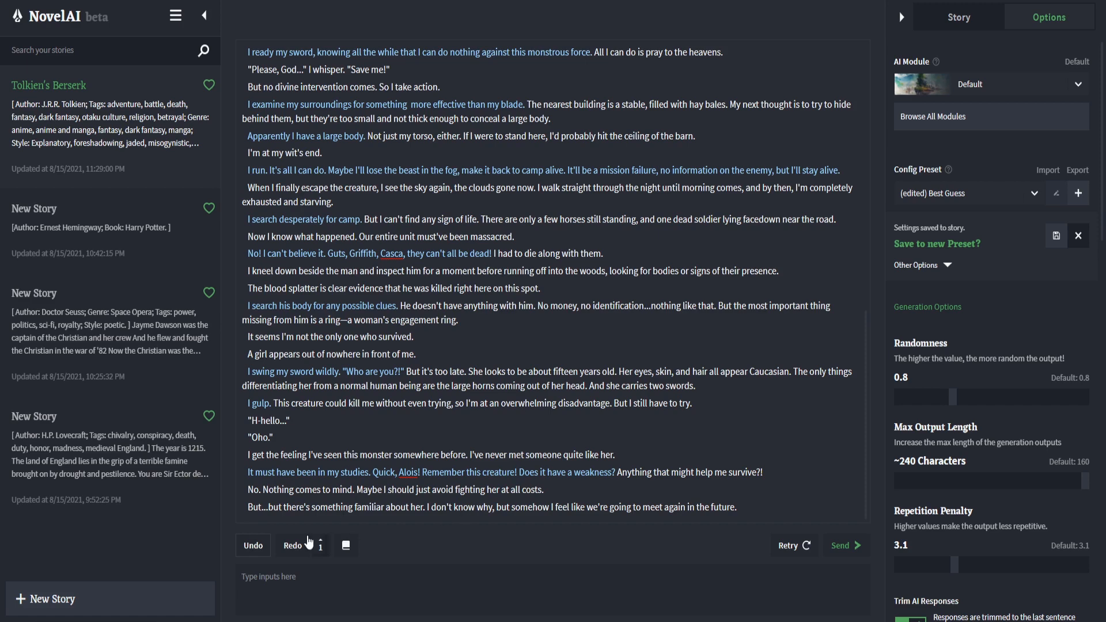
left_click(293, 546)
type("'s")
key("ctrl+Return")
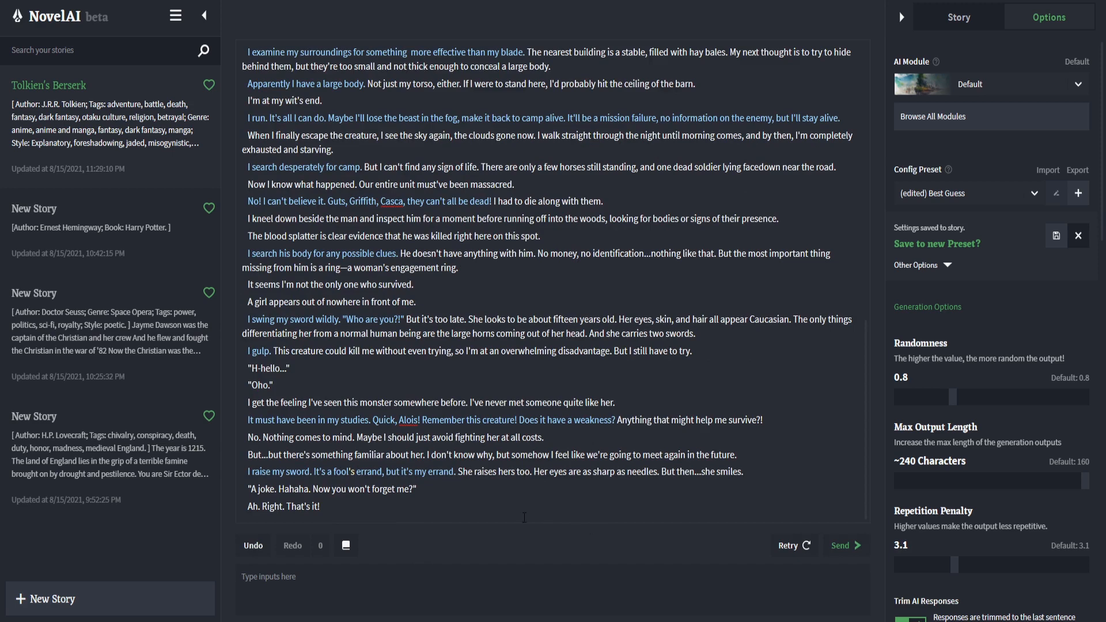
- Have the AI continue the encounter with the horned girl three times without adding any input
left_click(851, 545)
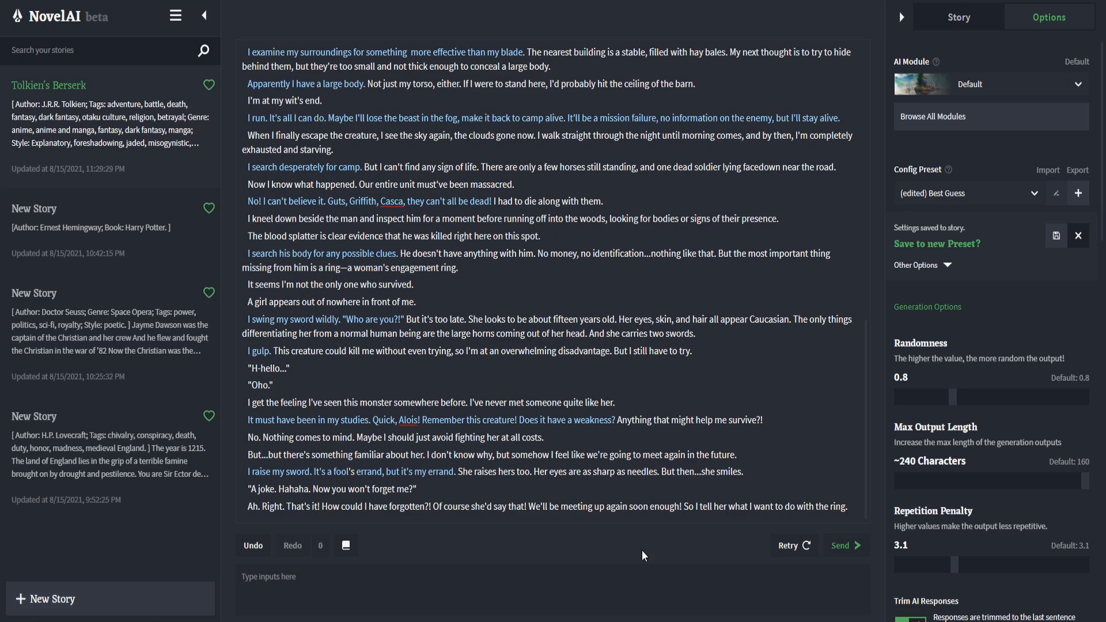
left_click(789, 546)
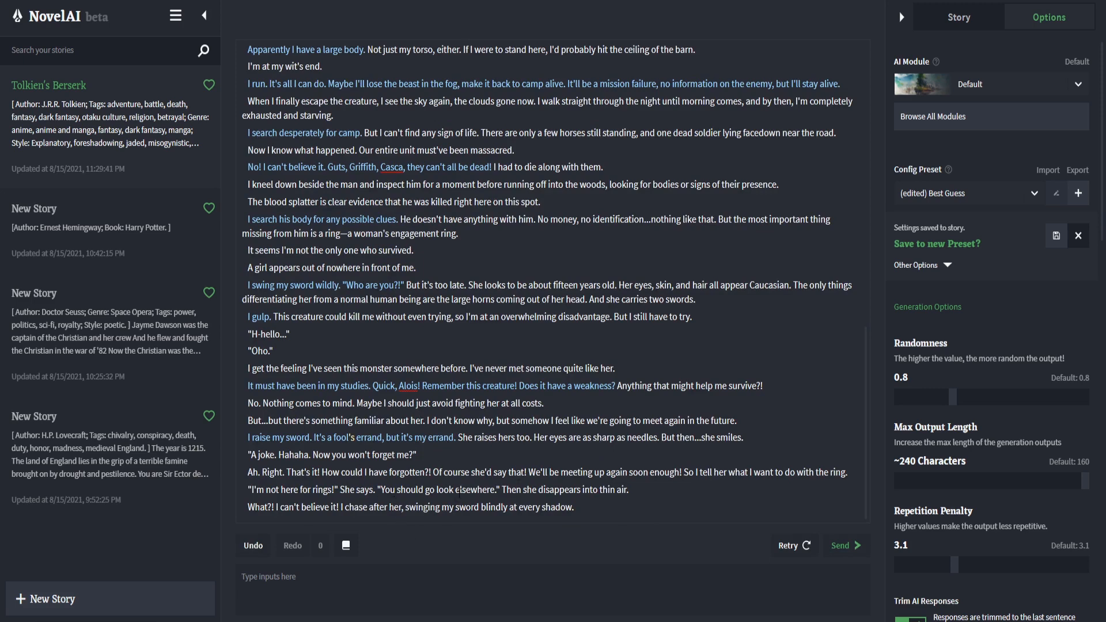
left_click(842, 546)
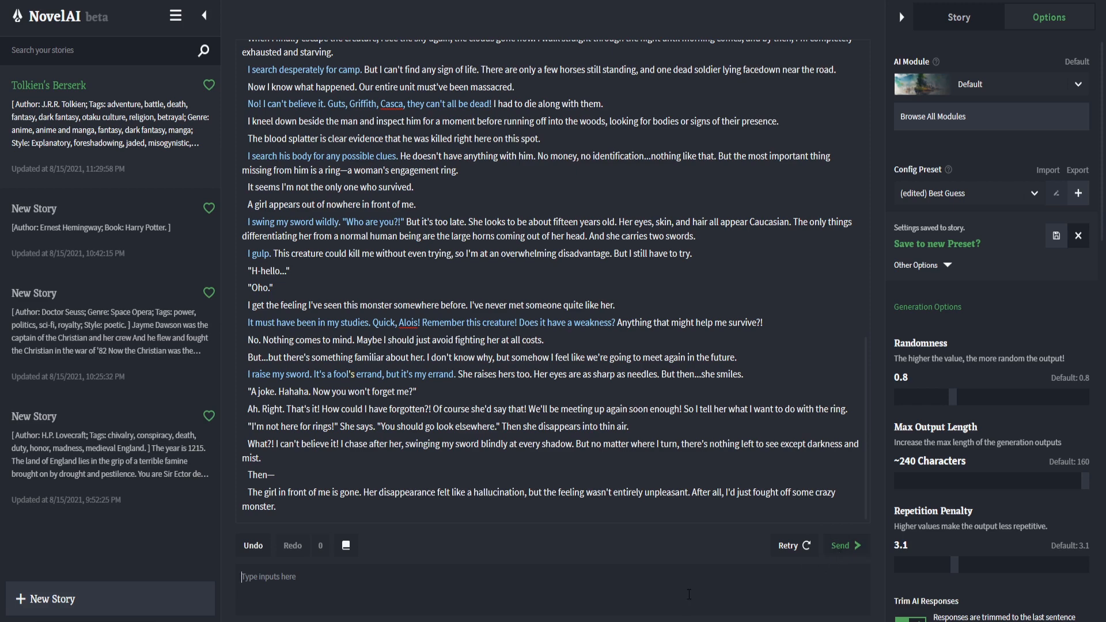
- Submit the input "I mean, I guess you can call that a fight, if you're generous. But I still needed to find where the Band went."
type("I mean, I guess you can call that a fight,")
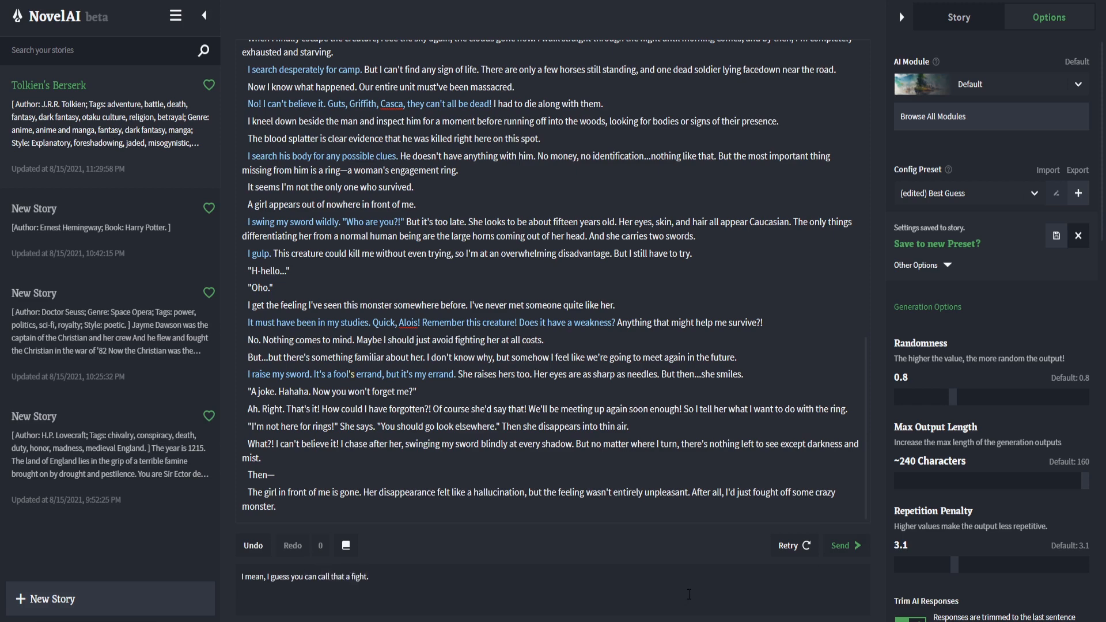
type(" if you're generous. But I still needed ")
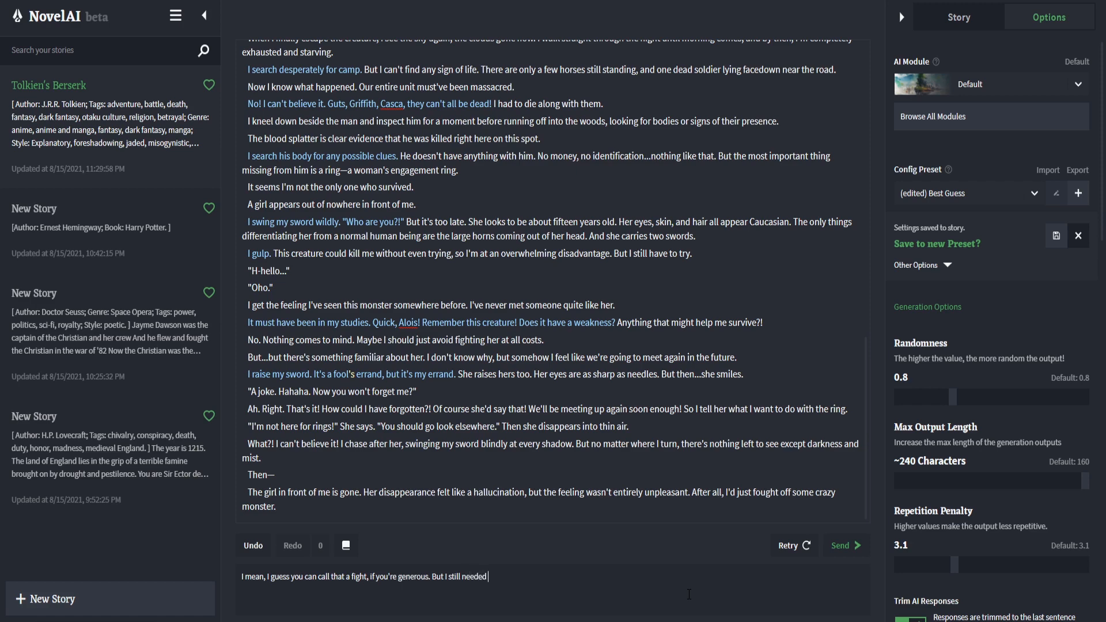
type("to find")
type(" where t")
key("BackSpace")
type("where the Ban")
type("d went")
type(".")
key("Return")
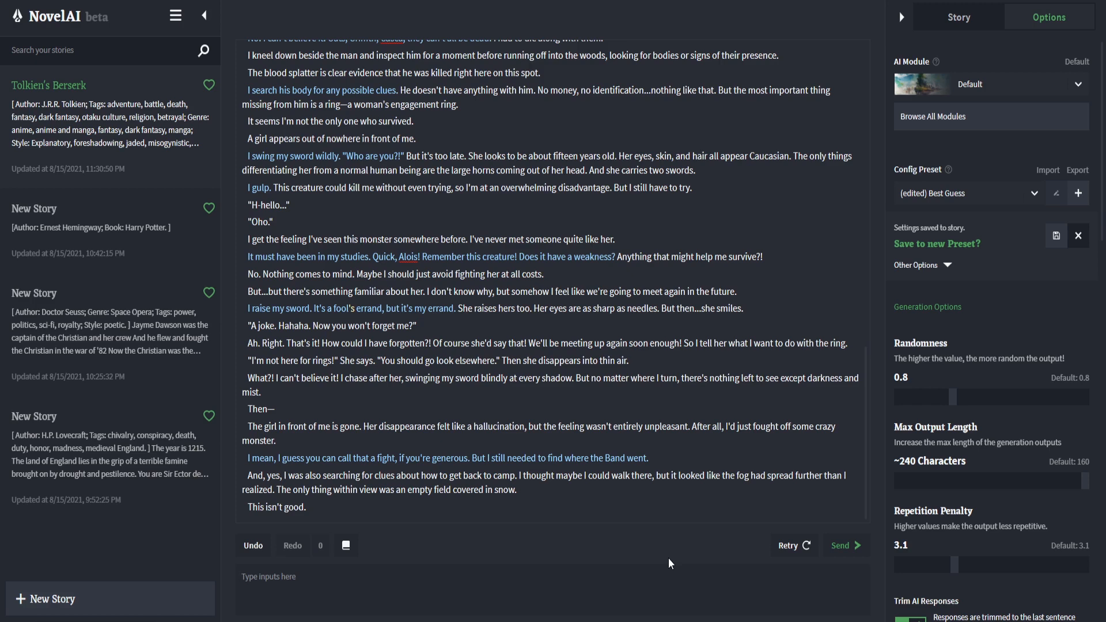
- Extend the snowy field scene with two more AI continuations, without adding any input
key("Return")
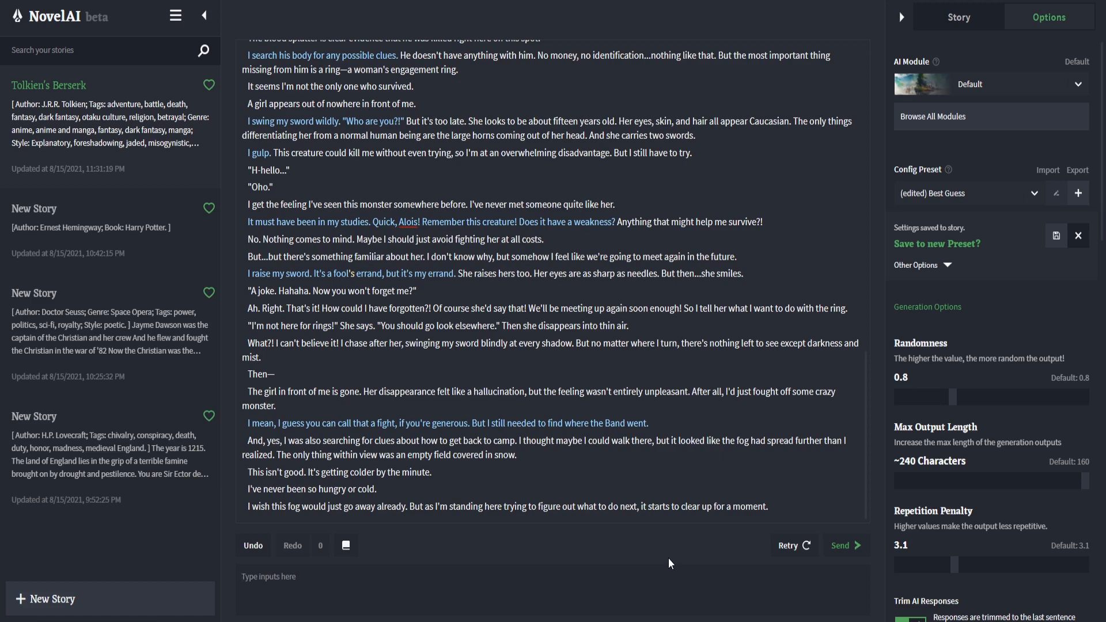
key("Return")
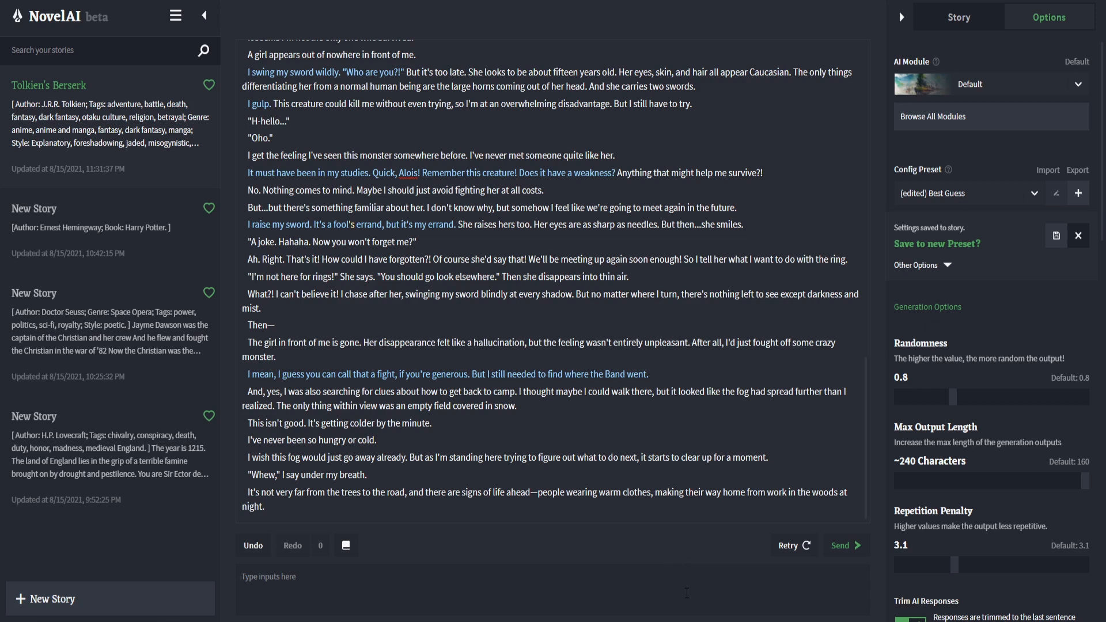
- Draft the story input "I run up to the nearest person, asking if they've seen the Band of the"
type("I run up to th")
type("e nearest")
type(" person i")
type(", asking where")
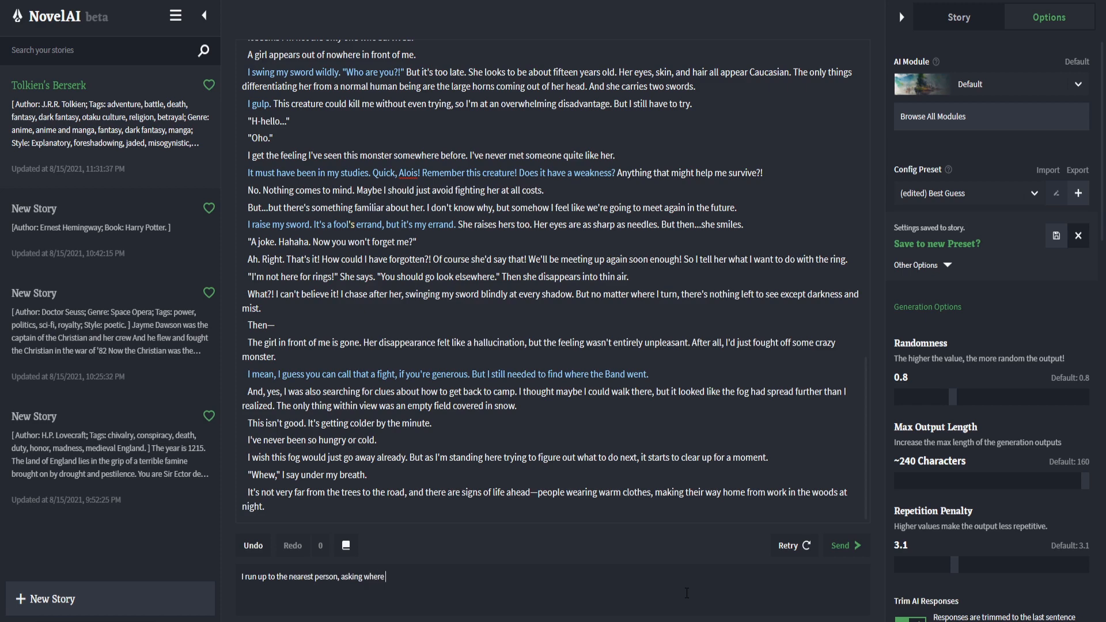
key("BackSpace")
key("BackSpace")
key("BackSpace")
key("BackSpace")
key("BackSpace")
key("BackSpace")
type("if they've seen the Band of the")
- Look through the Lorebook entries for the Band's full name, leaving the entries unedited
scroll(604, 399, "up", 6)
scroll(518, 432, "down", 6)
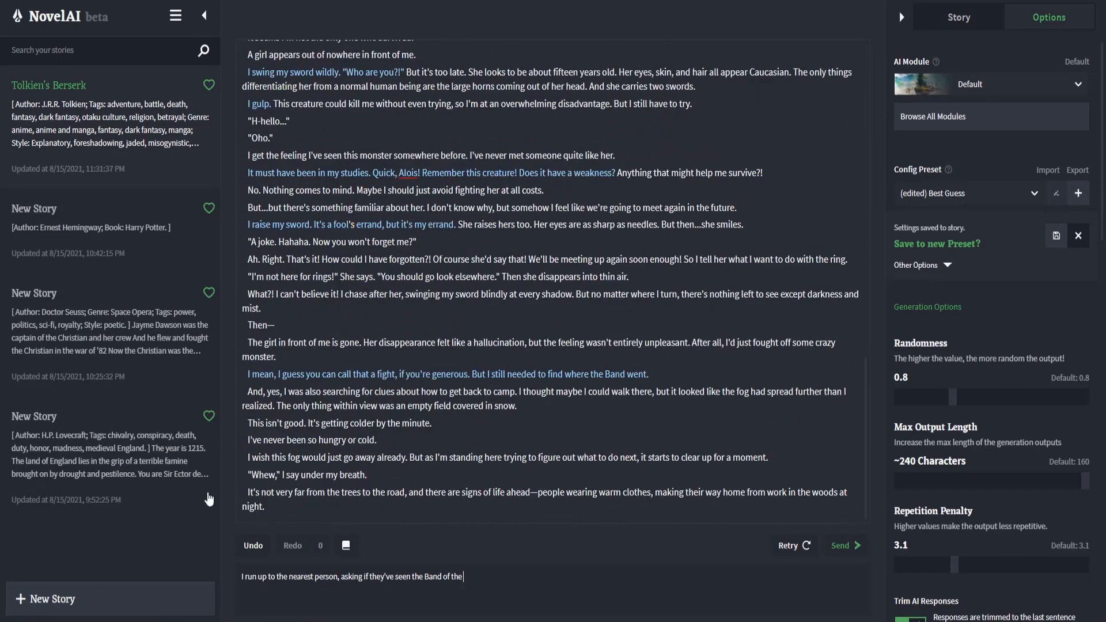
left_click(346, 546)
scroll(289, 387, "down", 4)
scroll(282, 373, "up", 8)
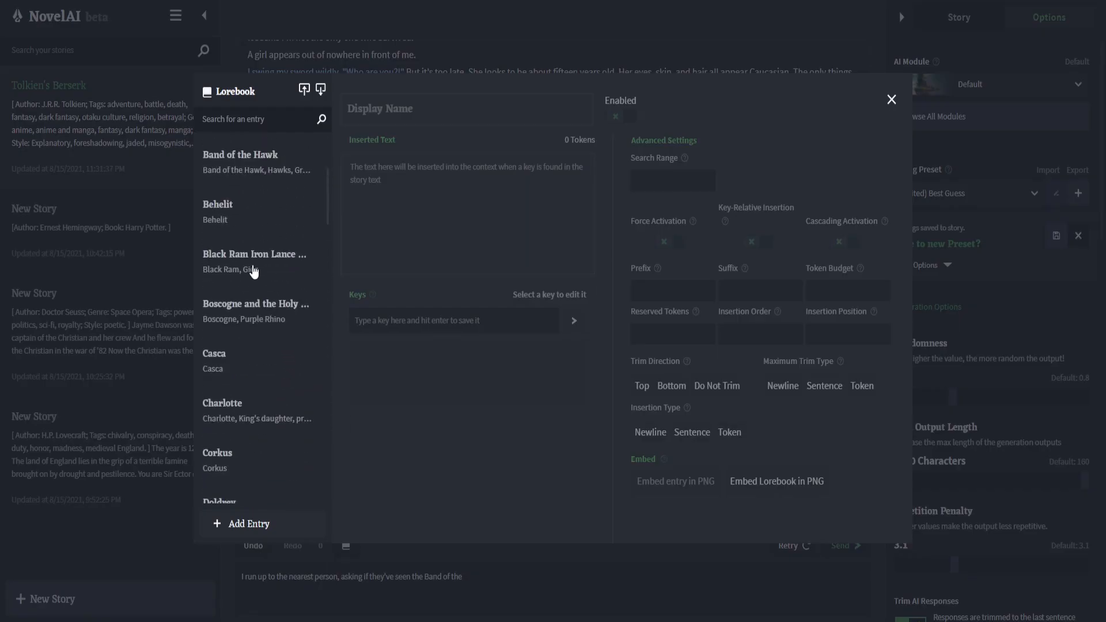
scroll(254, 271, "up", 2)
left_click(475, 568)
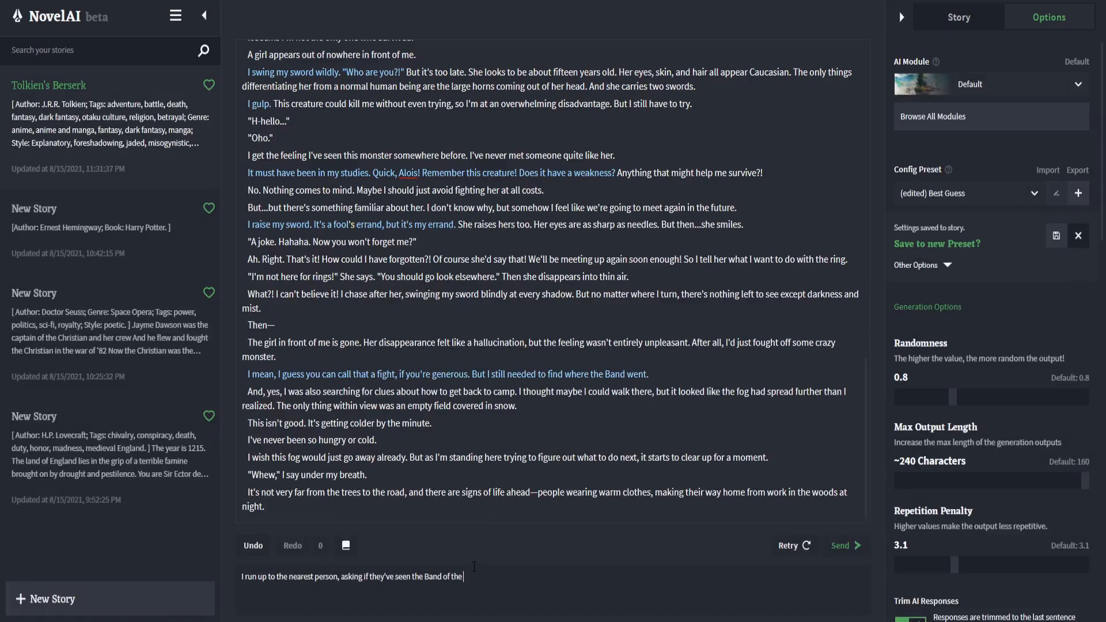
- Complete the drafted sentence with "Hawk." and submit it for an AI continuation
type("Hake")
key("BackSpace")
type("wk.")
key("Return")
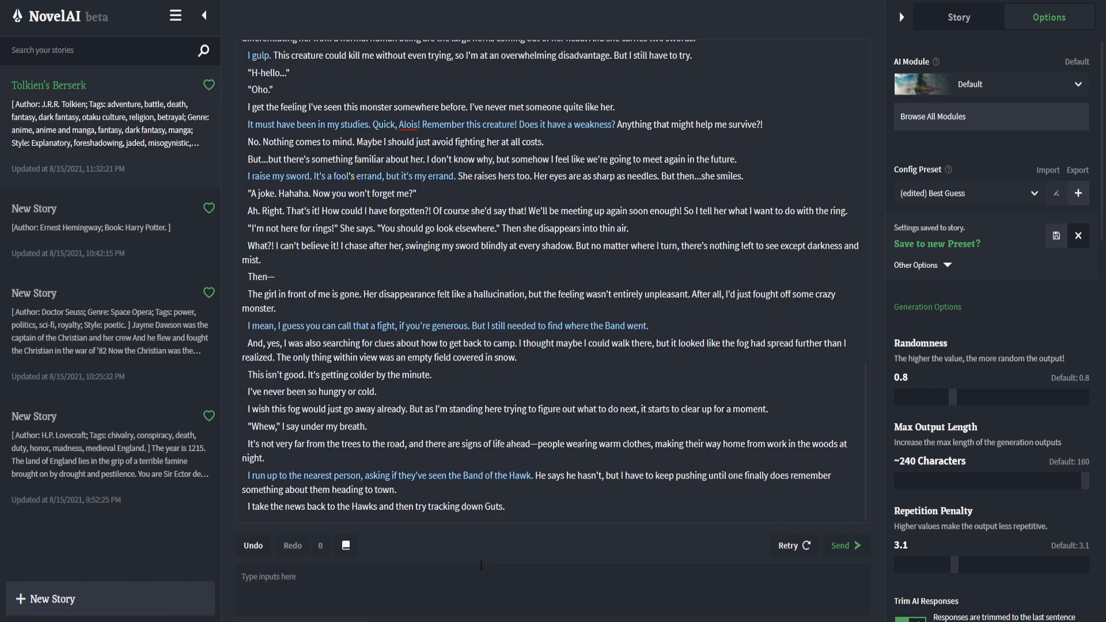
- Regenerate the AI's reply to the Band of the Hawk question and extend the scene with another continuation
left_click(801, 546)
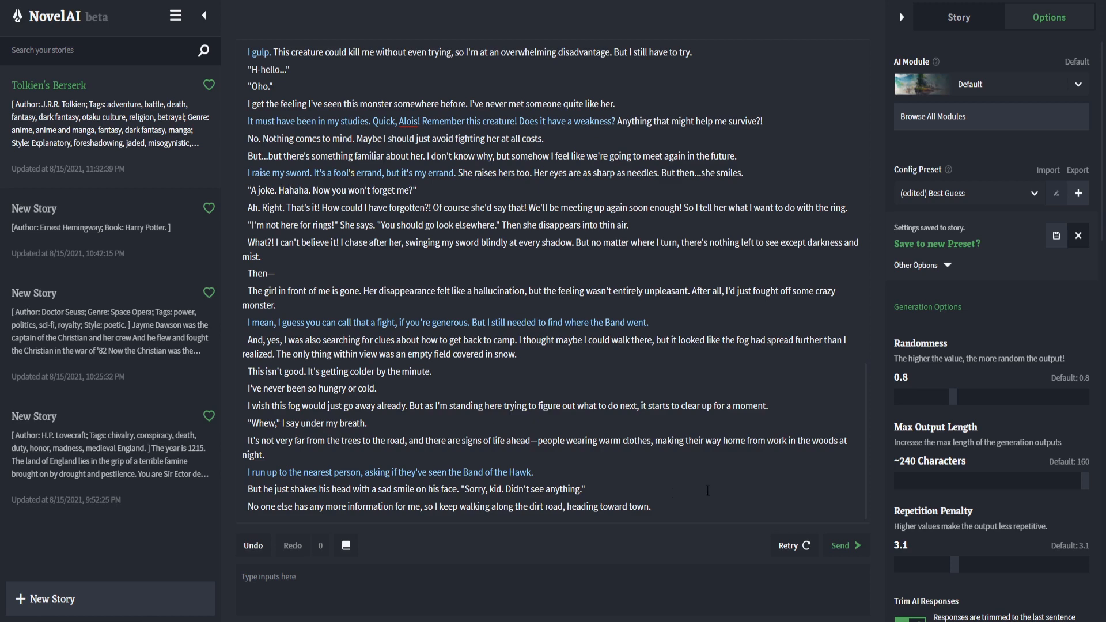
left_click(855, 554)
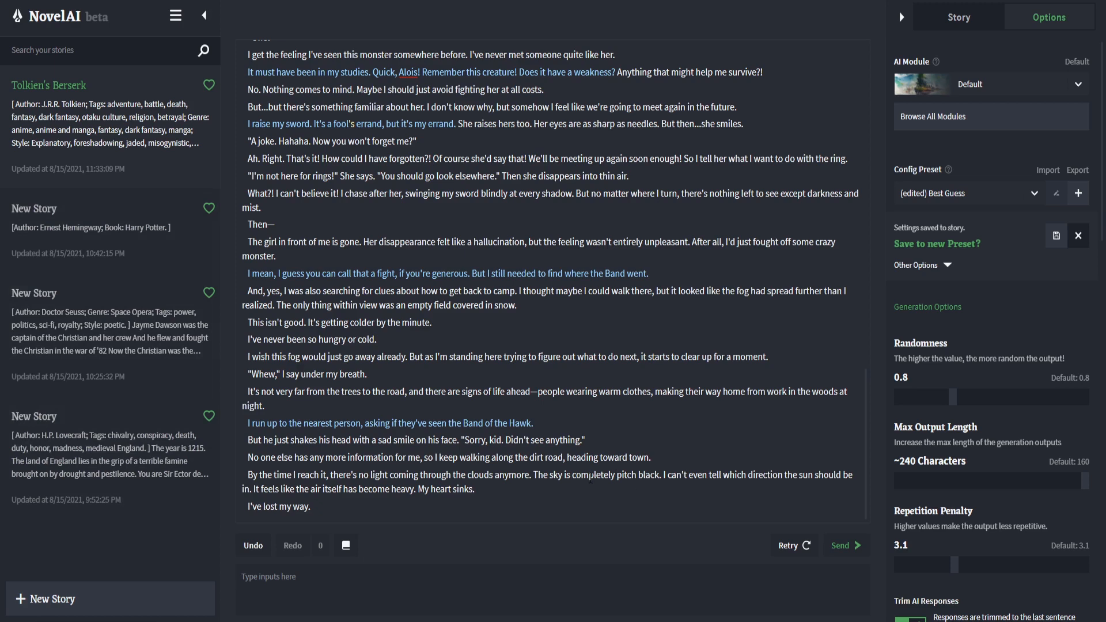
- Review the config presets, the advanced generation settings and the beginning of the story
left_click(984, 197)
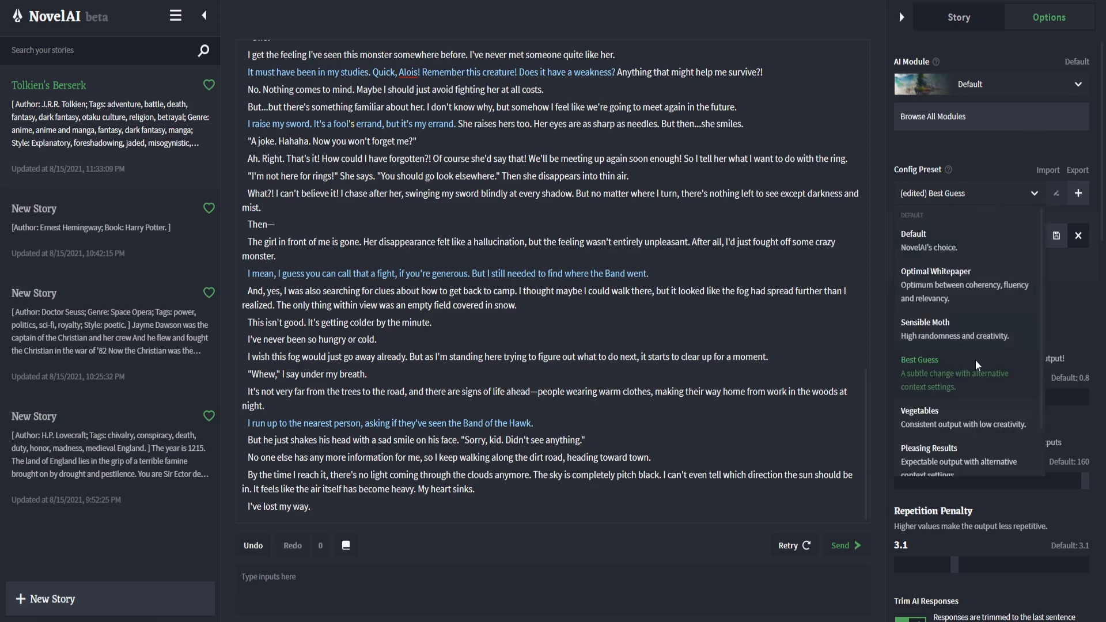
left_click(956, 191)
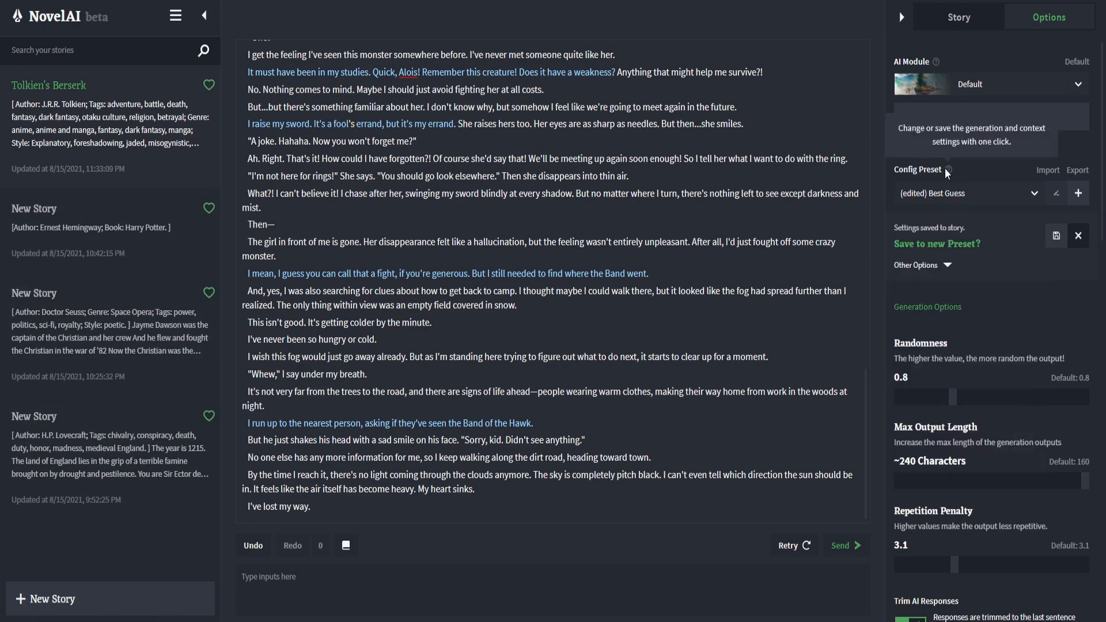
scroll(967, 461, "down", 8)
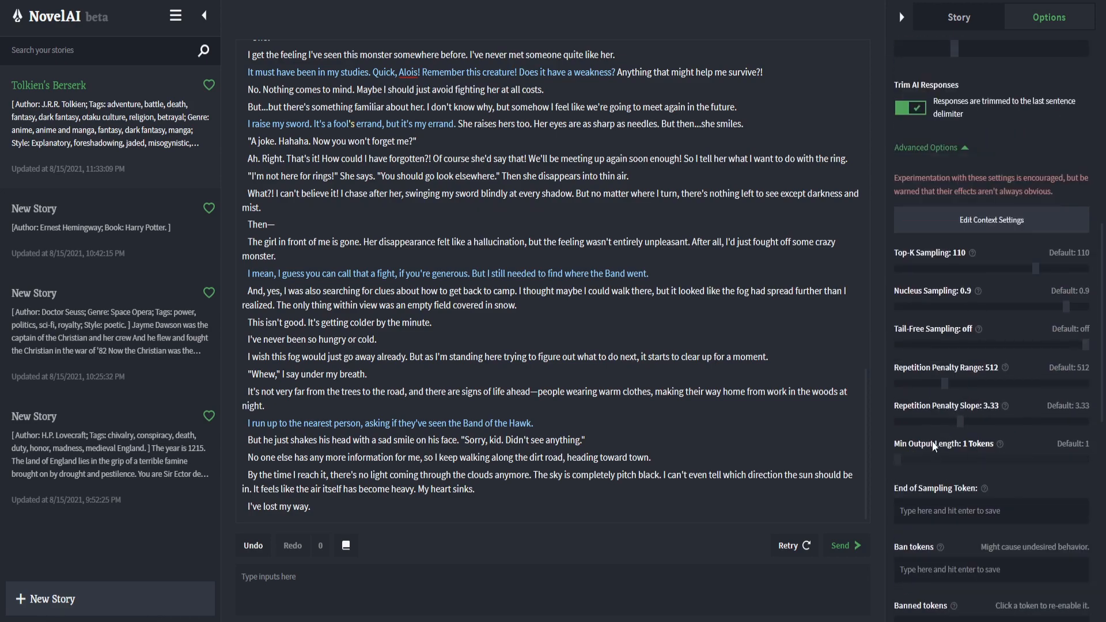
scroll(631, 369, "up", 10)
scroll(630, 369, "up", 2)
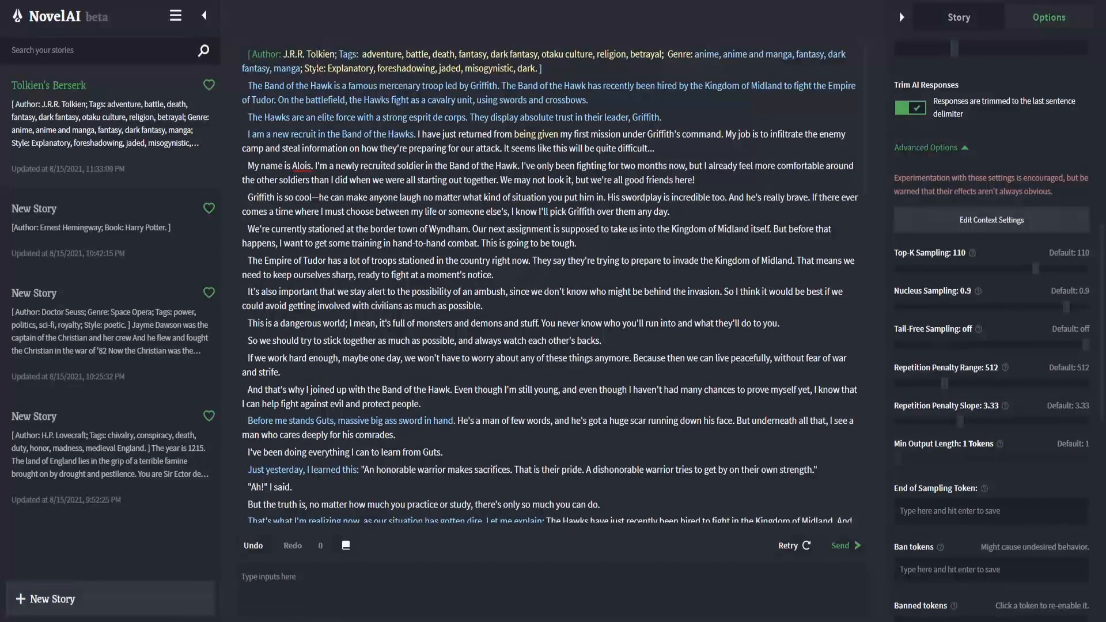